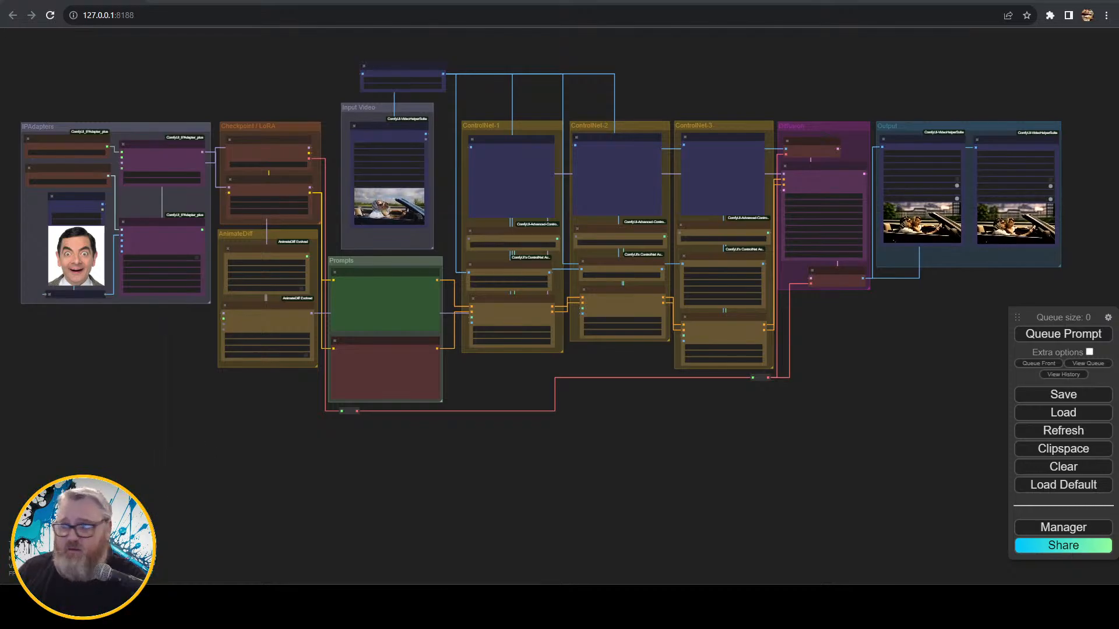
- Examine the three ControlNet groups and the KSampler settings in the AnimateDiff workflow
scroll(306, 515, up, 5)
drag(721, 380, 456, 616)
scroll(469, 528, up, 4)
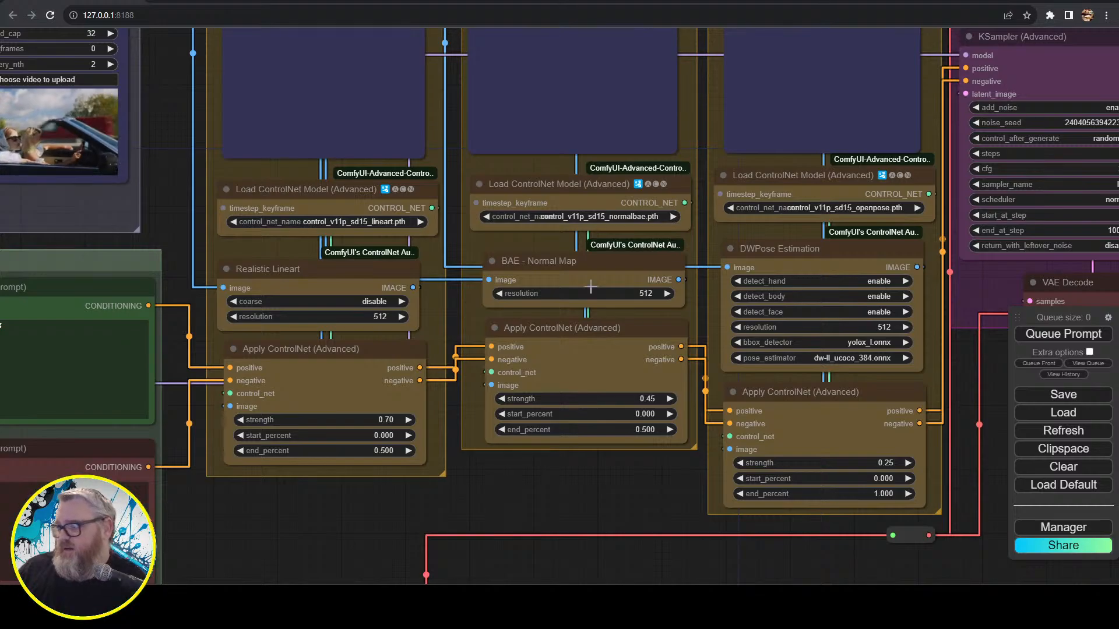
drag(584, 494, 184, 527)
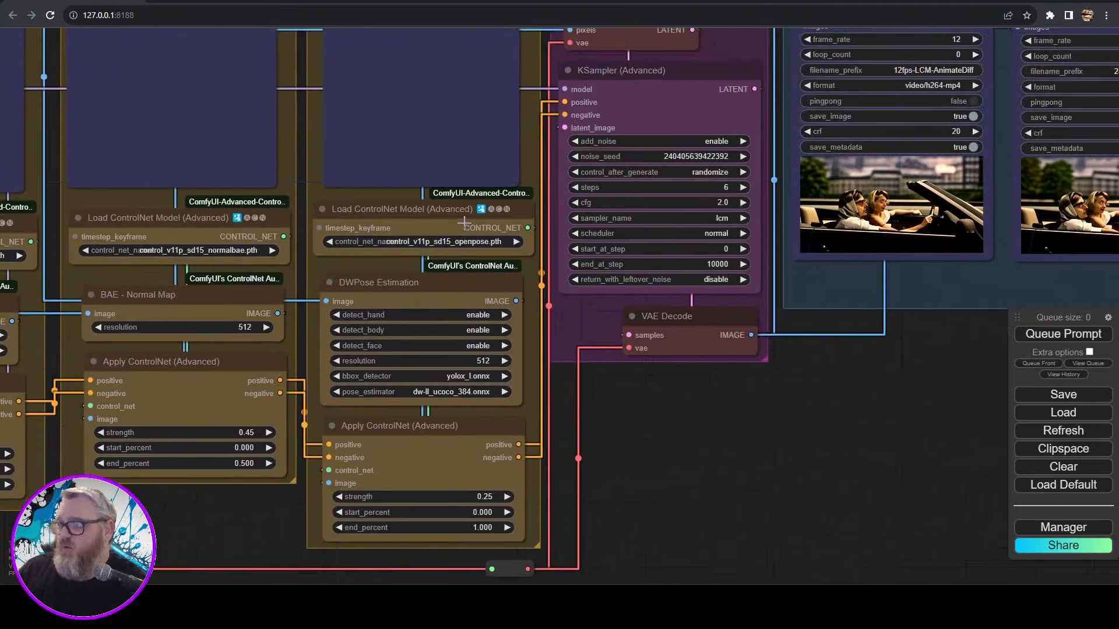
scroll(672, 481, down, 5)
drag(676, 480, 1049, 415)
drag(434, 516, 874, 452)
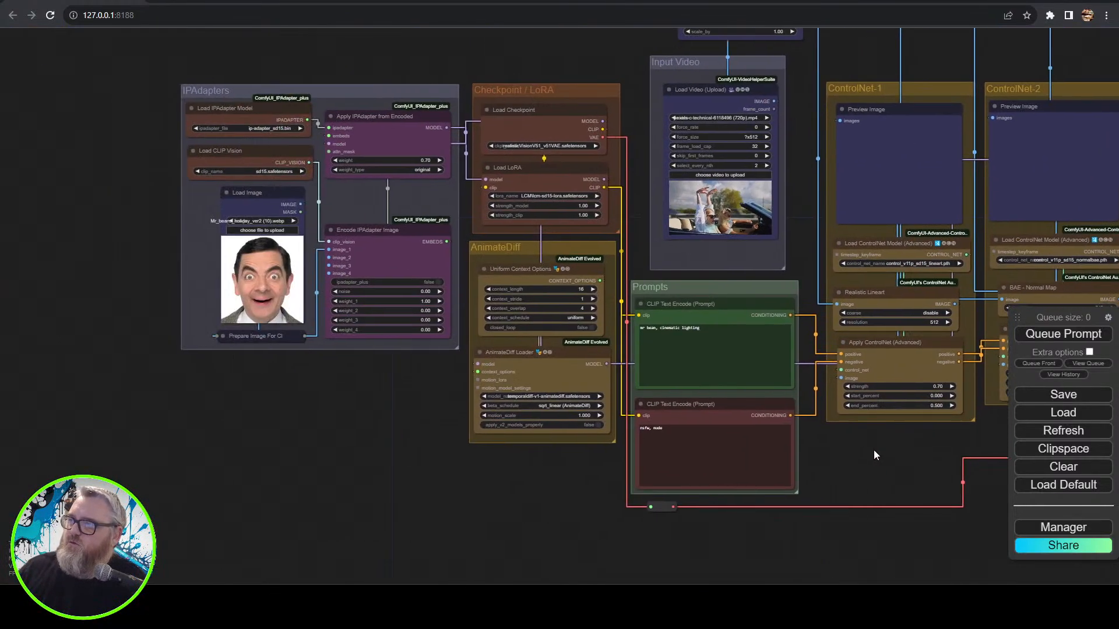
- Inspect the input video preview and the IPAdapter reference face image
drag(780, 223, 557, 382)
scroll(557, 382, up, 5)
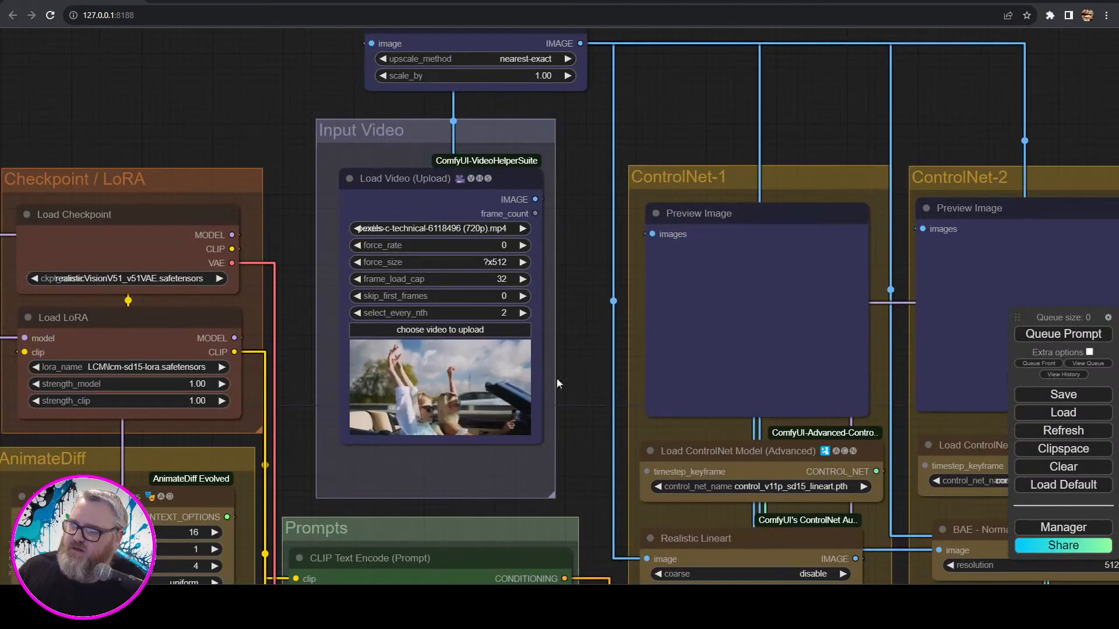
scroll(557, 383, up, 5)
scroll(651, 460, up, 5)
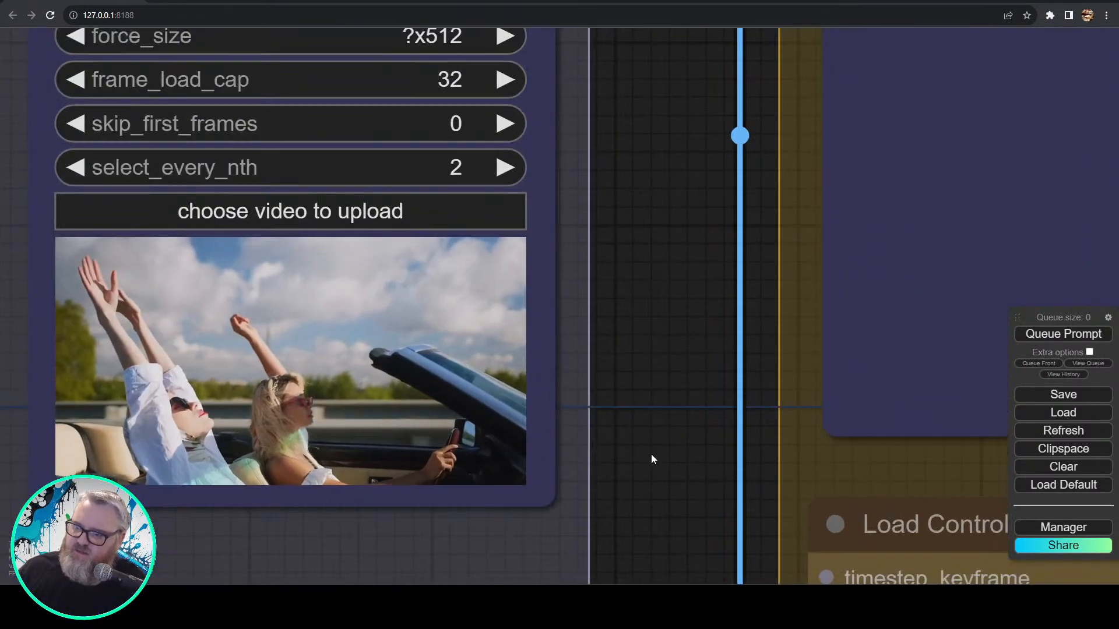
drag(651, 454, 816, 389)
scroll(743, 458, down, 12)
drag(201, 154, 508, 29)
scroll(160, 447, up, 7)
scroll(442, 416, up, 4)
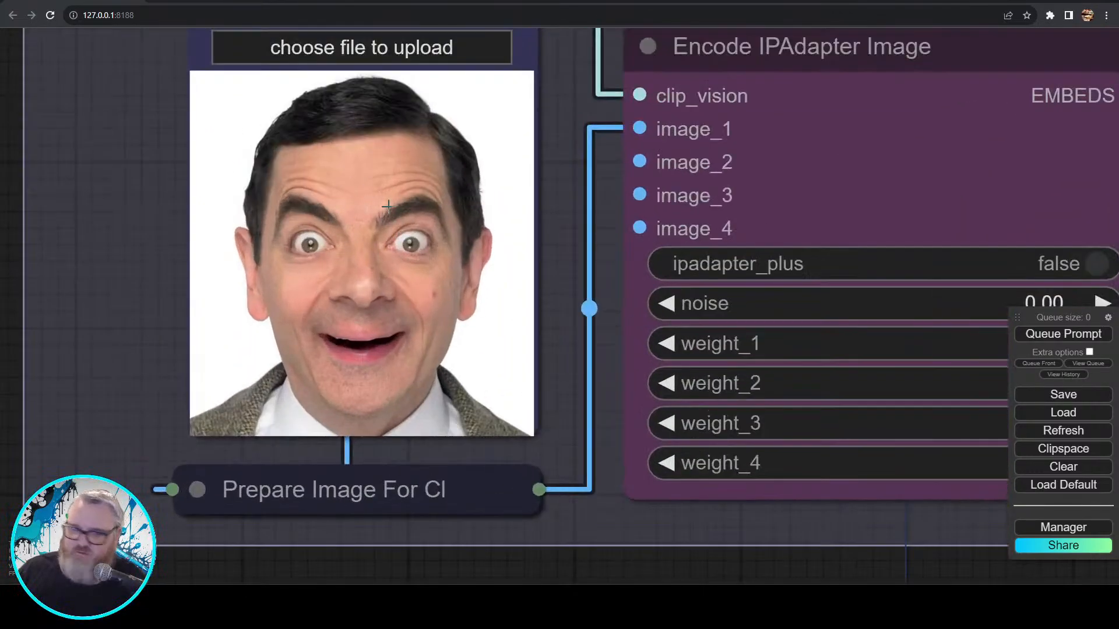
- Inspect the generated video in the Output group's first Video Combine node
scroll(508, 439, down, 10)
drag(793, 551, 2, 493)
drag(657, 560, 0, 562)
drag(703, 456, 539, 573)
scroll(605, 498, up, 12)
drag(605, 495, 497, 628)
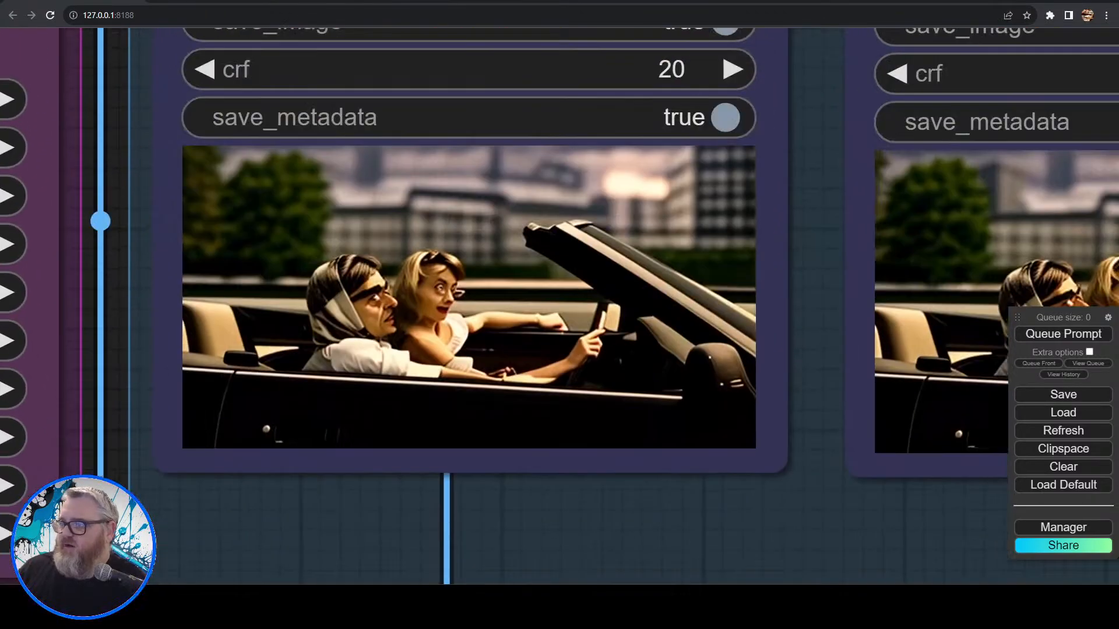
scroll(557, 517, up, 2)
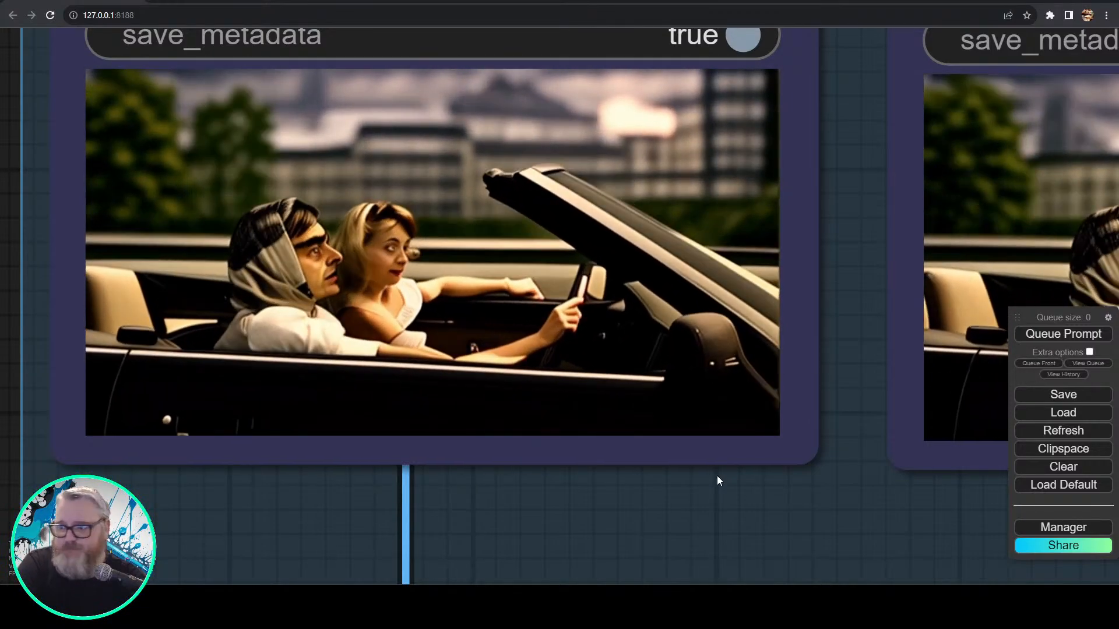
scroll(521, 539, down, 15)
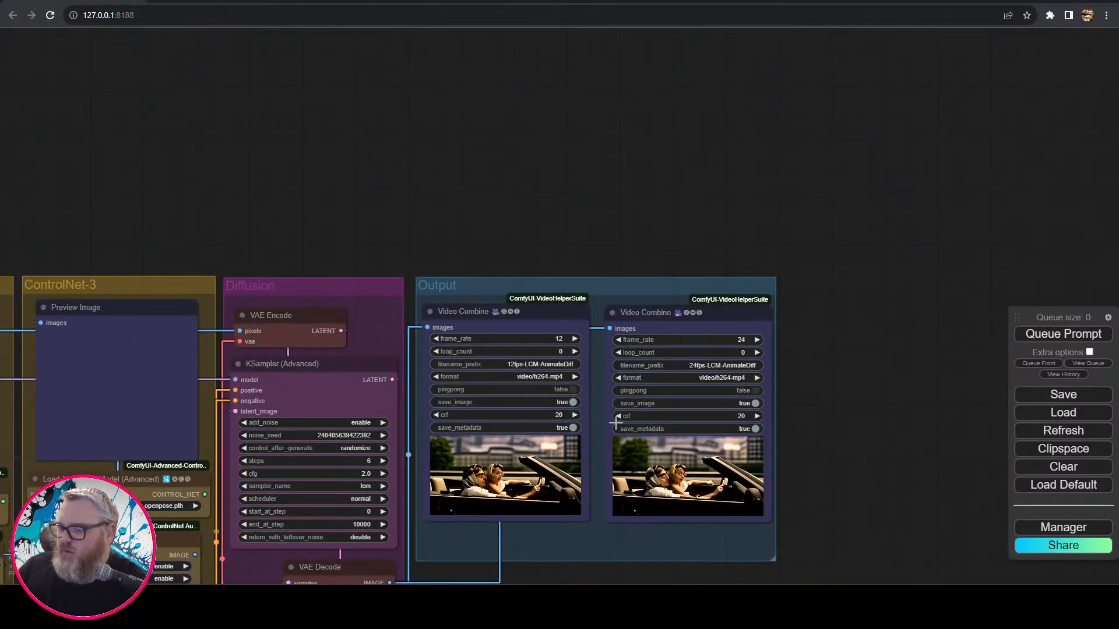
- Review the workflow from the Output group back through the ControlNet, IPAdapters, AnimateDiff and Prompts groups
drag(218, 198, 690, 80)
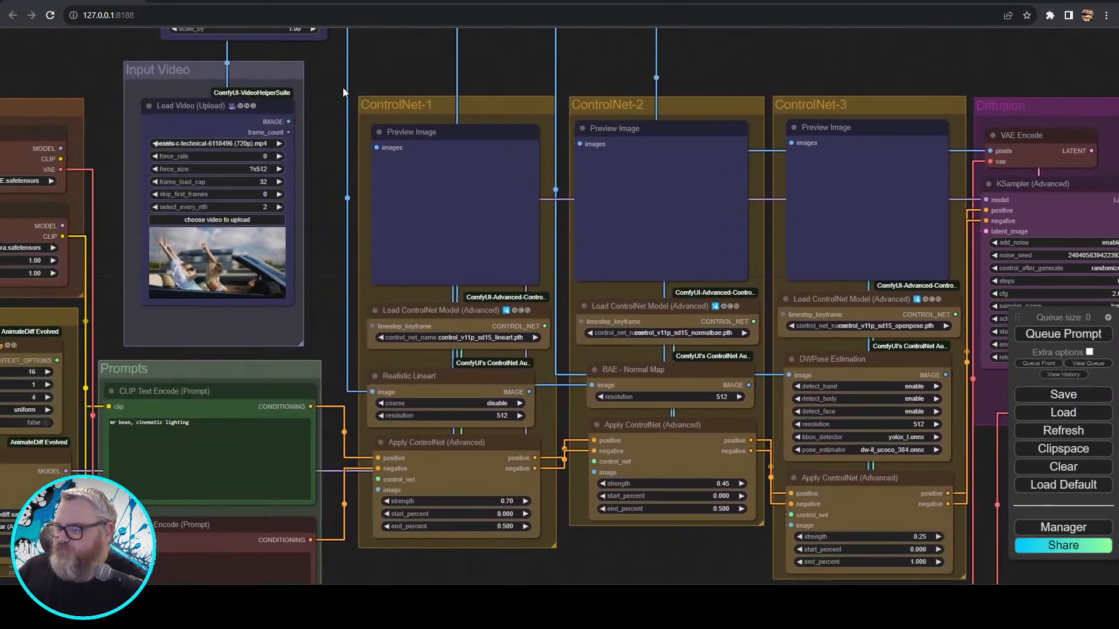
drag(344, 92, 584, 75)
drag(246, 55, 629, 63)
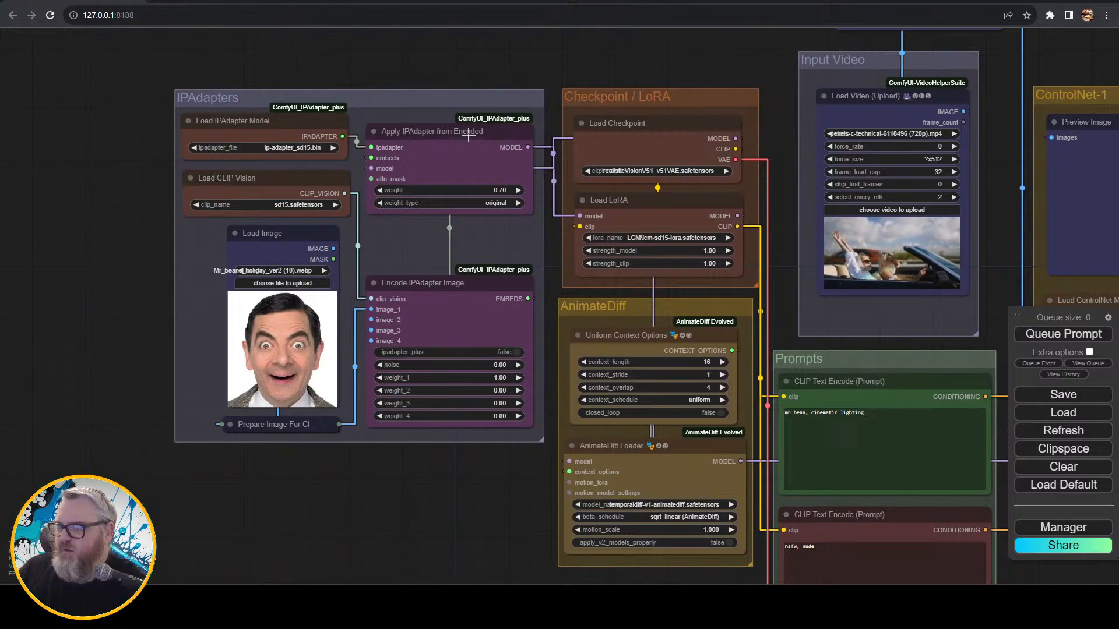
drag(502, 497, 107, 373)
scroll(315, 460, down, 5)
scroll(107, 369, down, 4)
scroll(387, 420, up, 9)
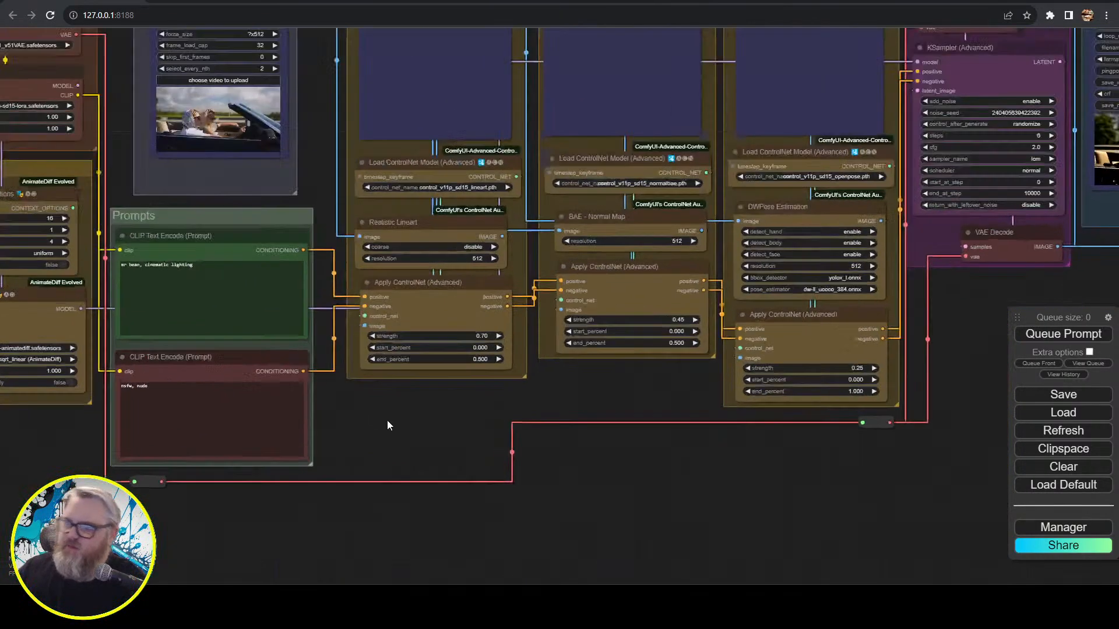
drag(387, 421, 553, 481)
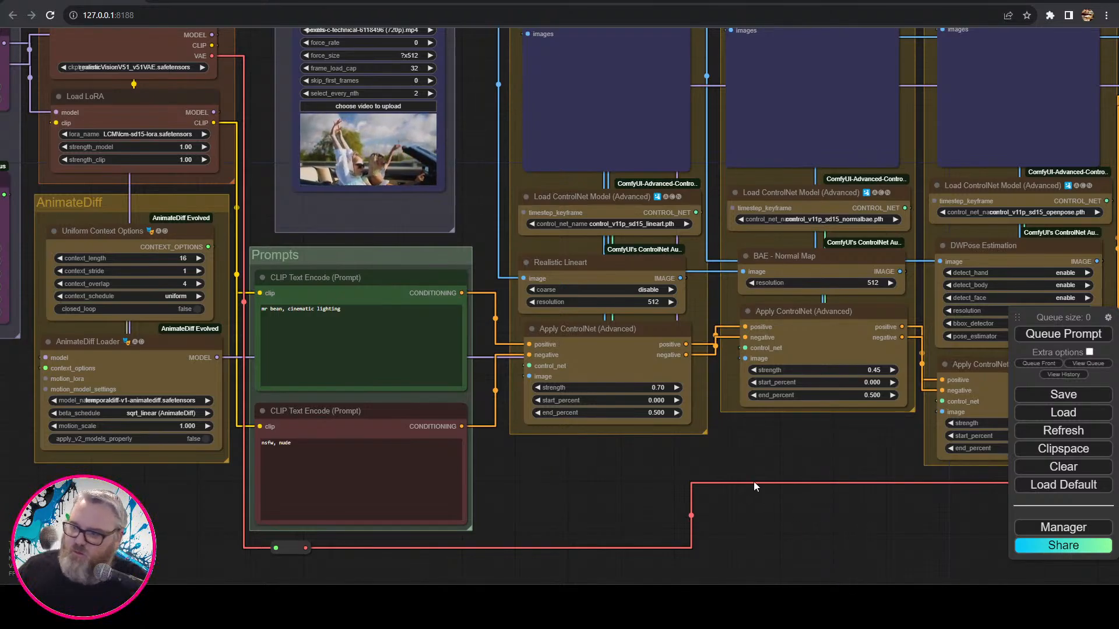
- Load workflow (7).json from the Downloads folder
click(1062, 412)
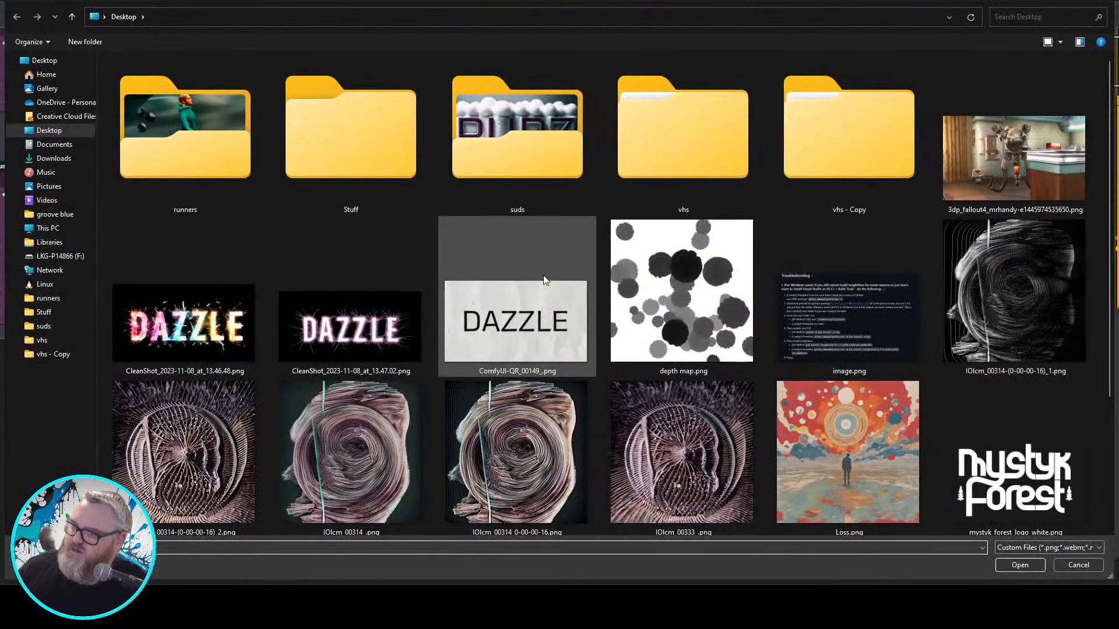
click(47, 200)
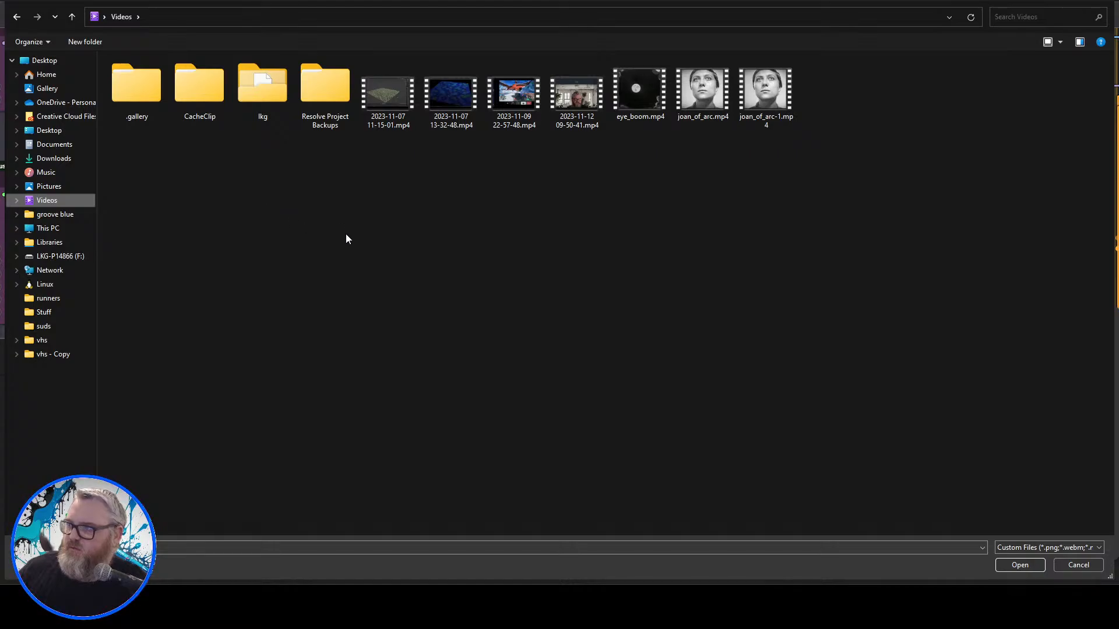
click(54, 158)
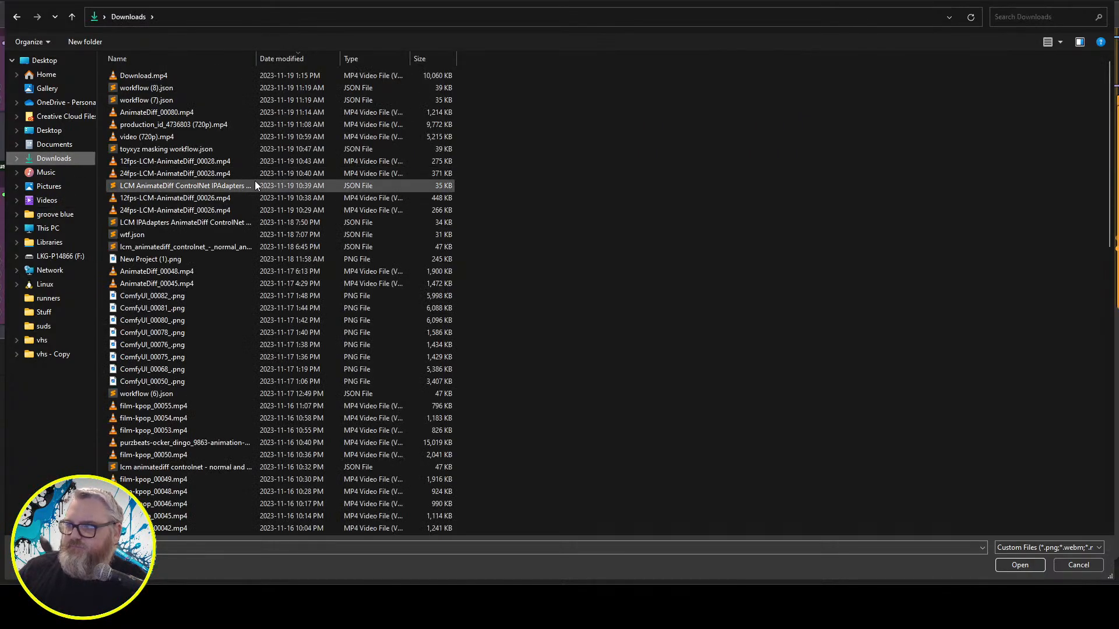
double_click(180, 100)
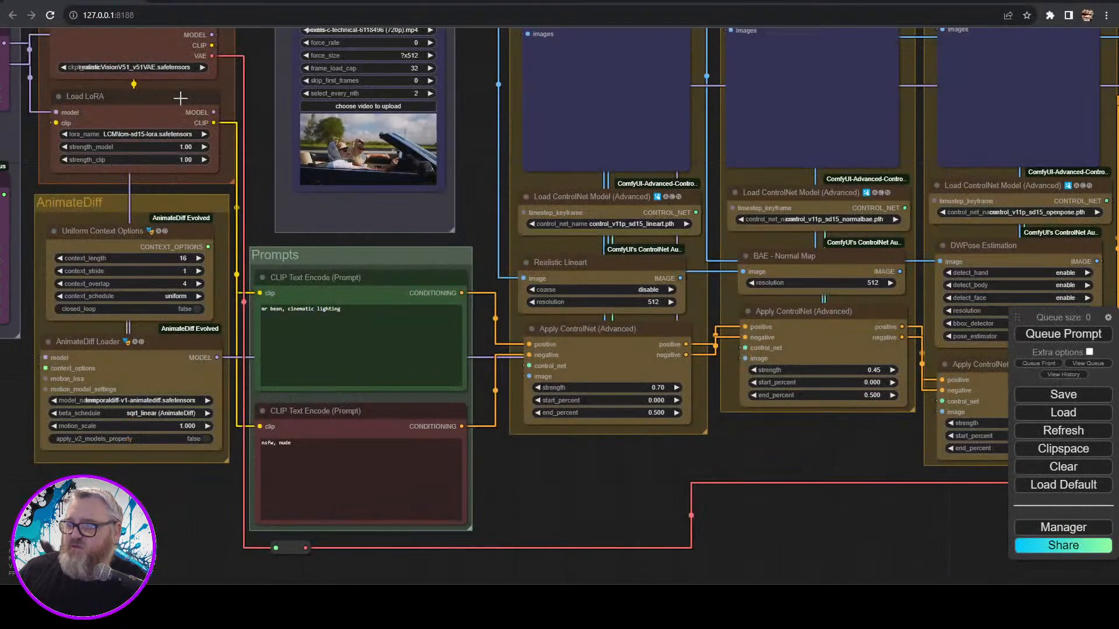
- Load workflow (8).json from the Downloads folder and fit the whole node graph in view
click(1063, 412)
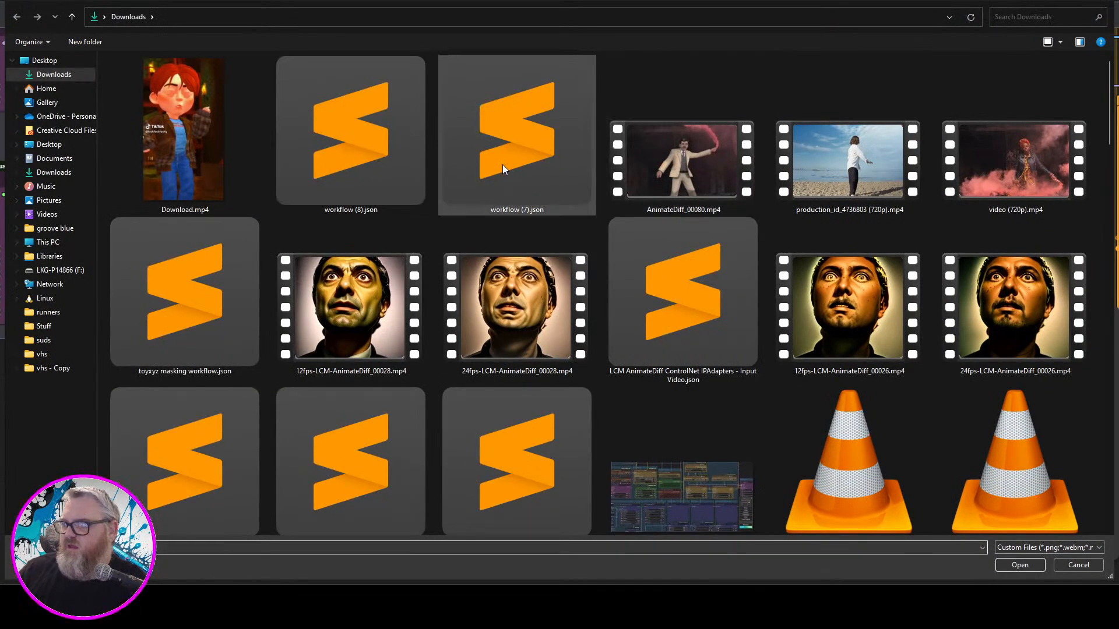
double_click(406, 159)
scroll(438, 281, down, 10)
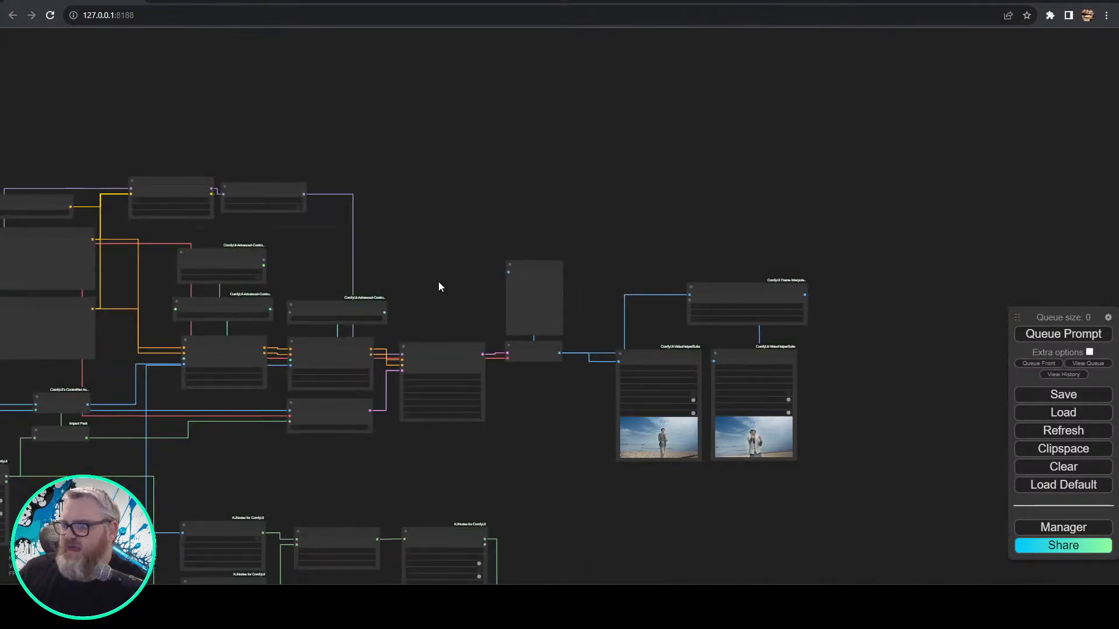
scroll(454, 251, up, 8)
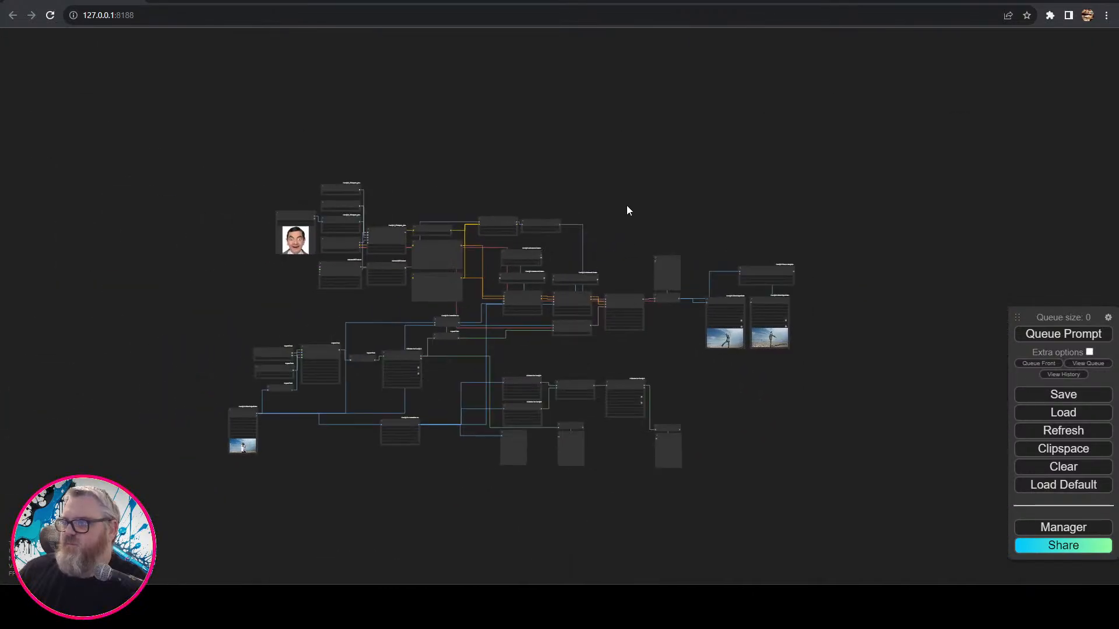
- Examine the masking workflow's Load Video node, person detector and SAM nodes, and reference face image
drag(733, 105, 720, 120)
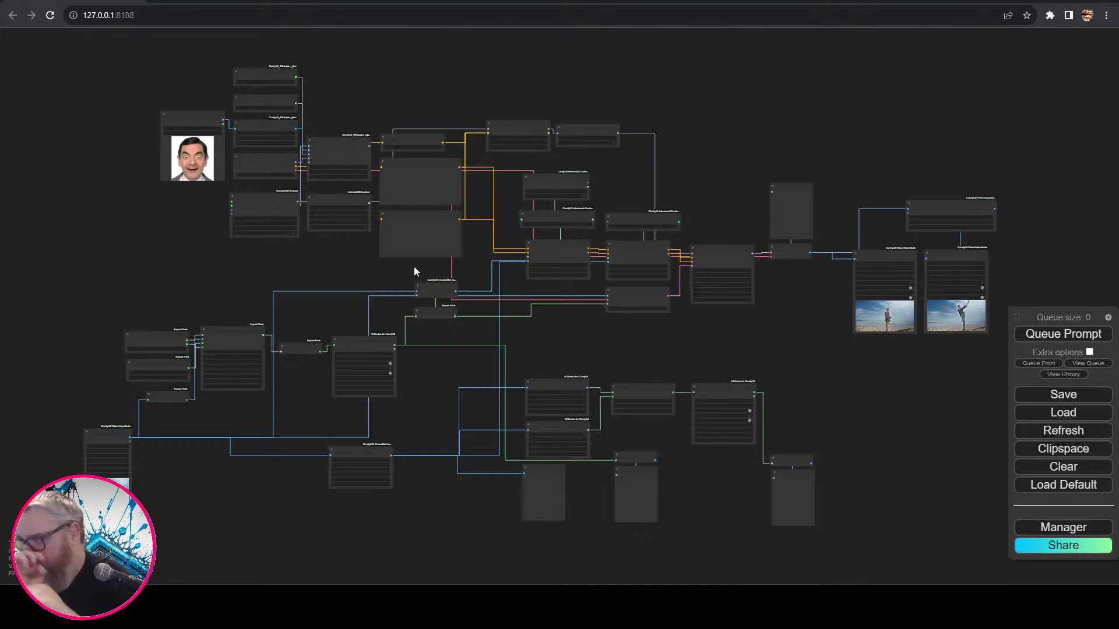
scroll(137, 479, up, 18)
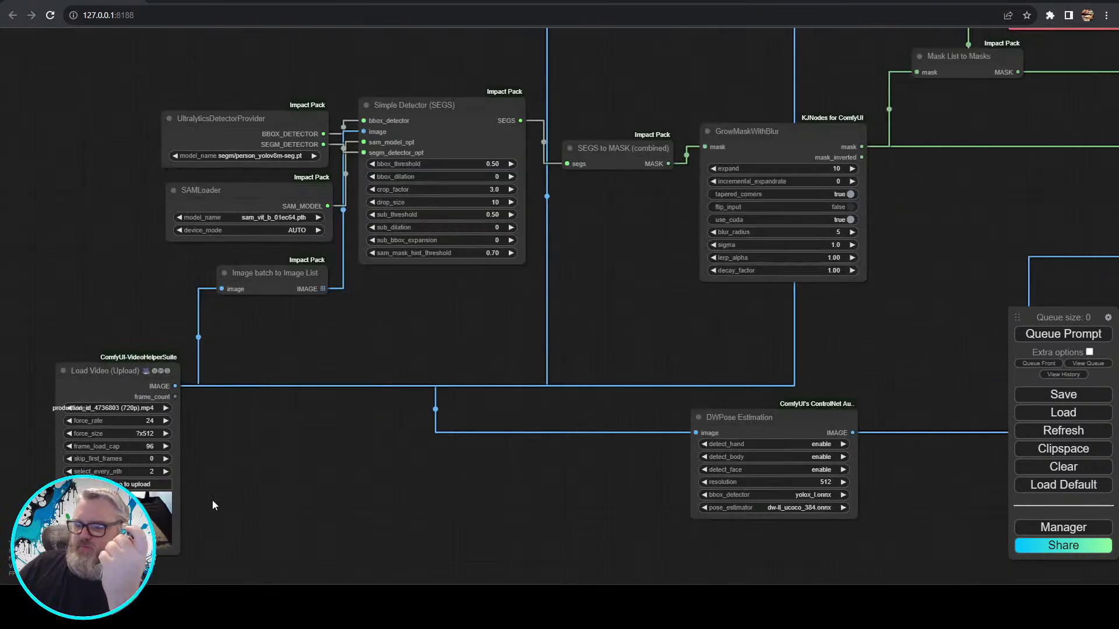
drag(268, 512, 776, 364)
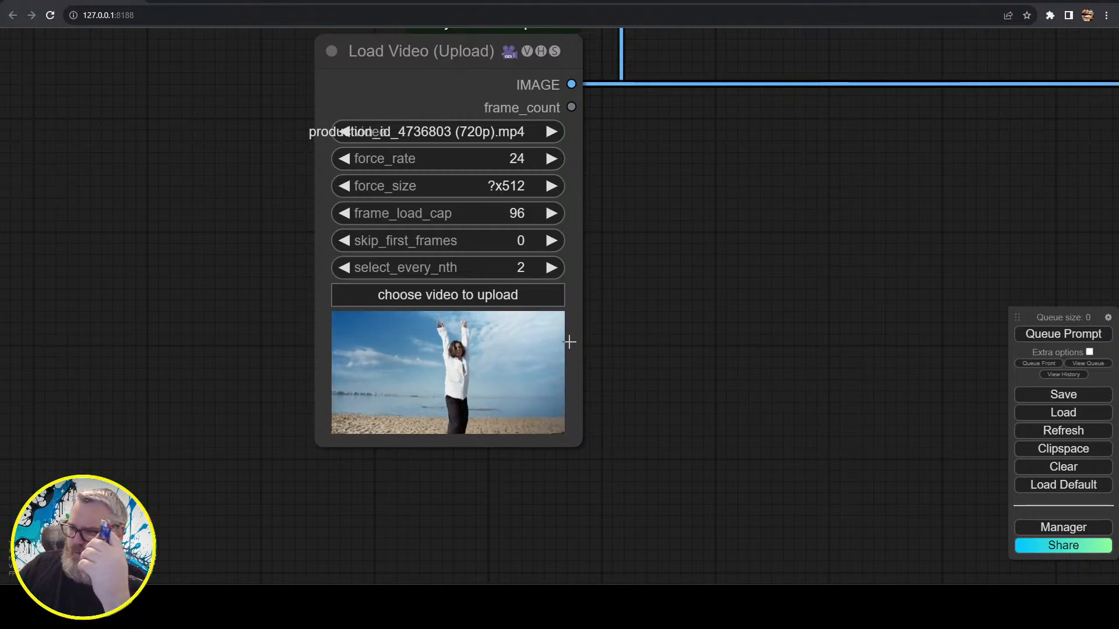
drag(757, 46, 724, 403)
drag(741, 306, 636, 526)
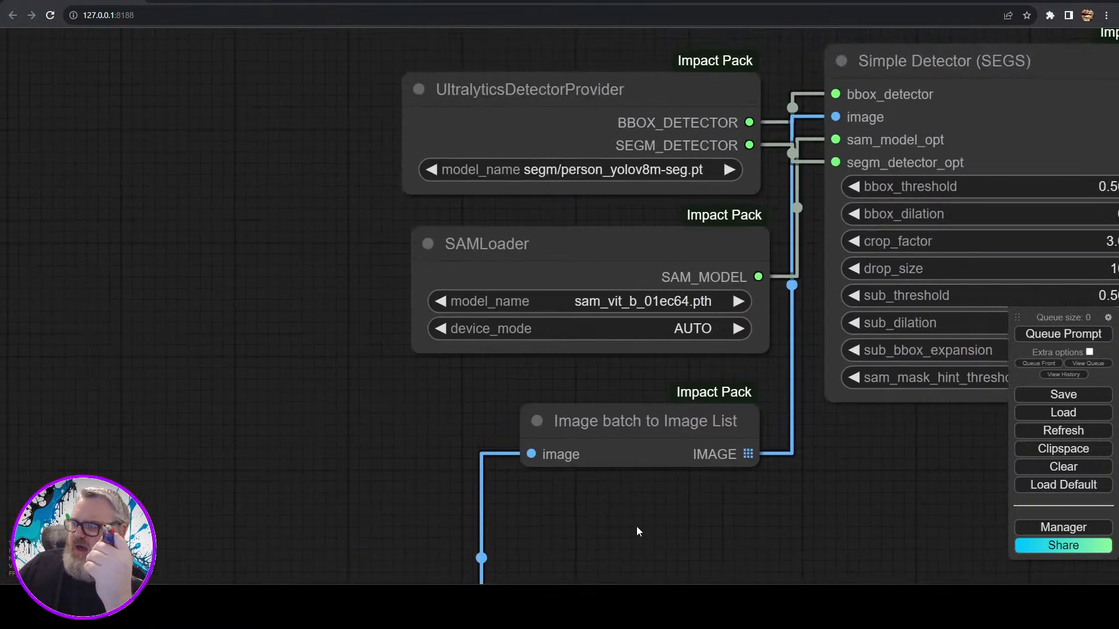
drag(290, 207, 342, 546)
drag(502, 192, 411, 548)
drag(628, 88, 209, 567)
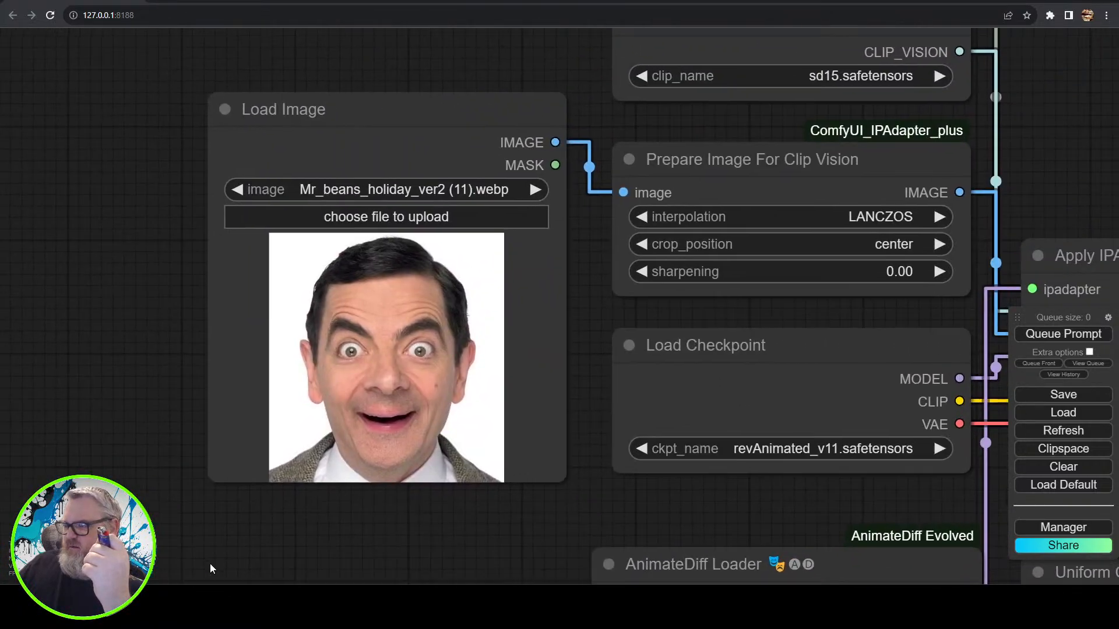
drag(483, 548, 393, 495)
- Examine the IPAdapter, AnimateDiff and prompt nodes, following the graph on through ControlNet to the video output
scroll(392, 495, down, 15)
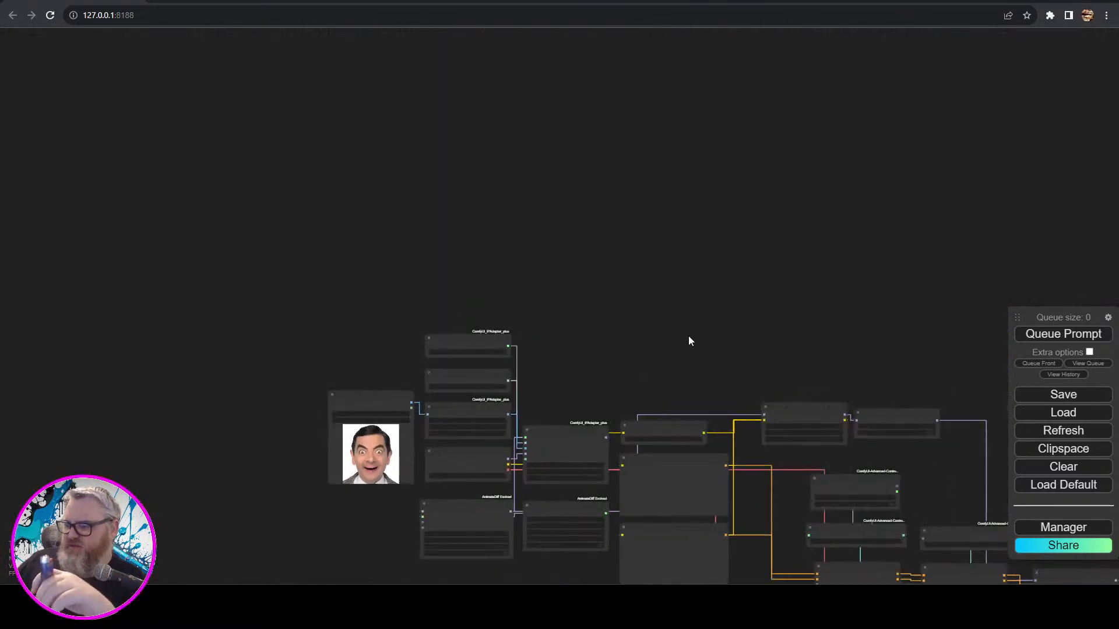
drag(768, 279, 260, 33)
drag(233, 119, 760, 149)
scroll(483, 276, up, 6)
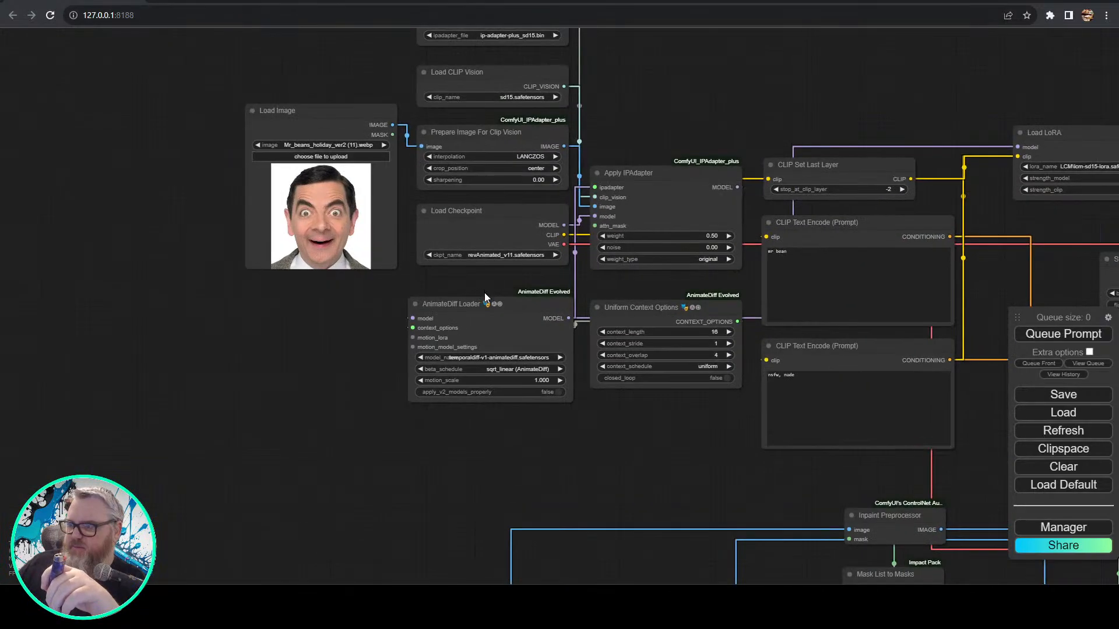
drag(808, 100, 369, 115)
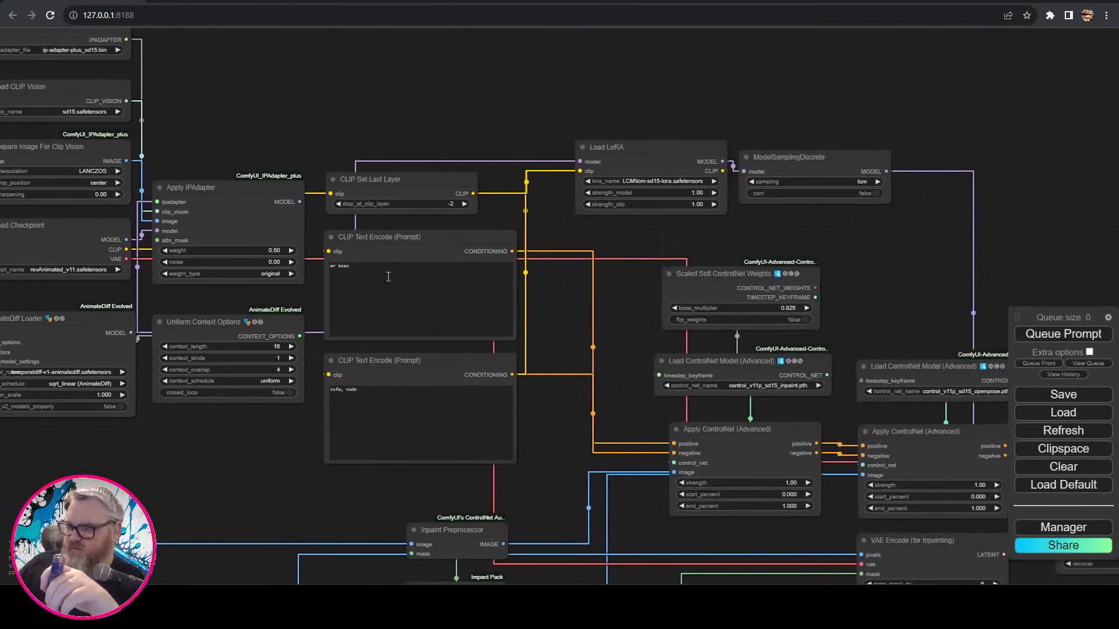
drag(909, 293, 6, 5)
drag(385, 283, 93, 400)
- Compare the AnimateDiff and FILM-AnimateDiff output videos in the two Video Combine nodes
scroll(199, 351, up, 8)
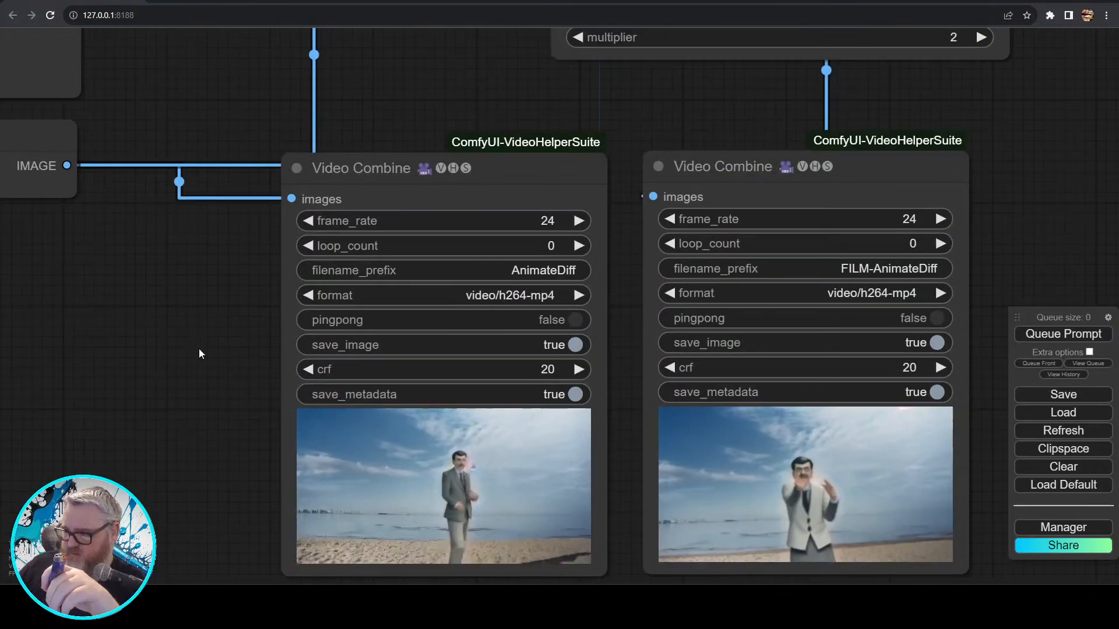
drag(199, 336, 173, 213)
scroll(160, 279, up, 6)
drag(206, 300, 50, 214)
scroll(78, 251, up, 2)
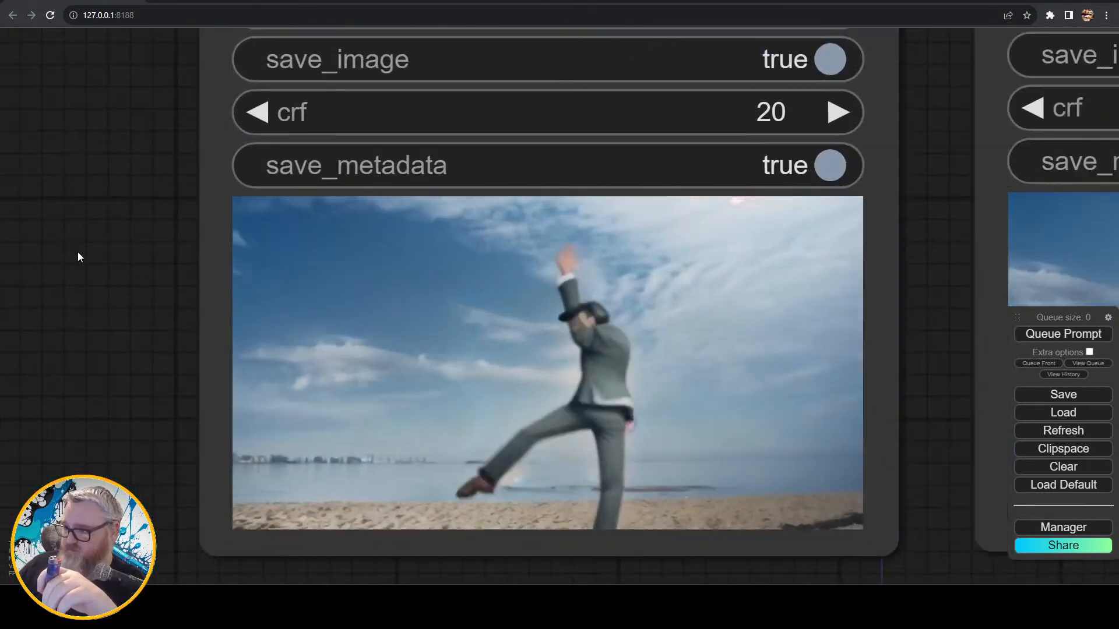
drag(90, 267, 46, 257)
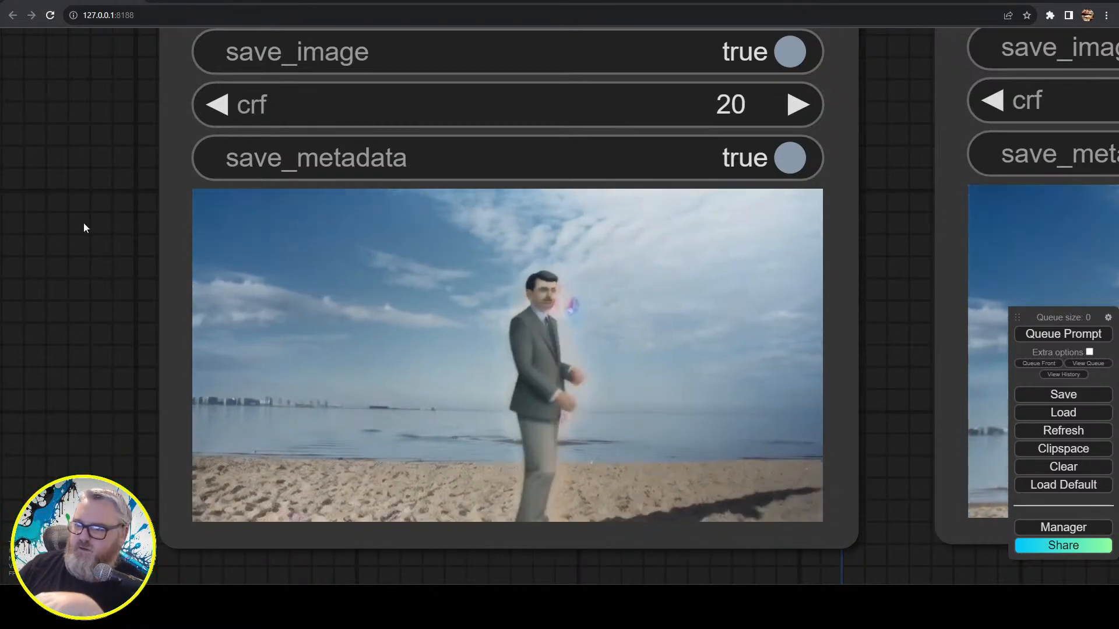
scroll(601, 568, down, 5)
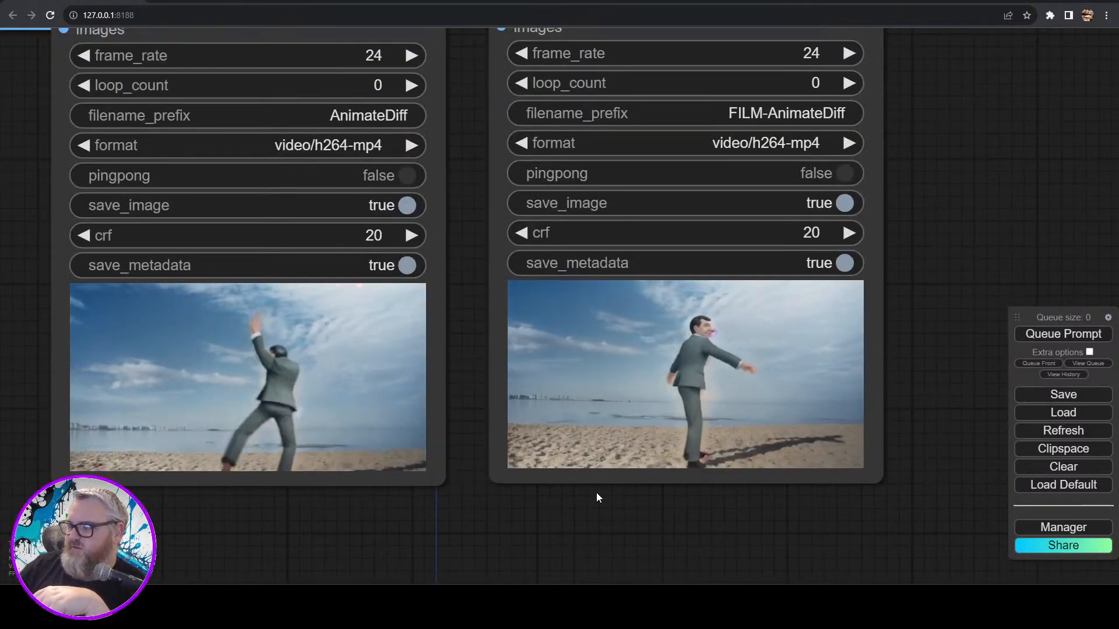
scroll(594, 494, up, 6)
scroll(588, 491, down, 1)
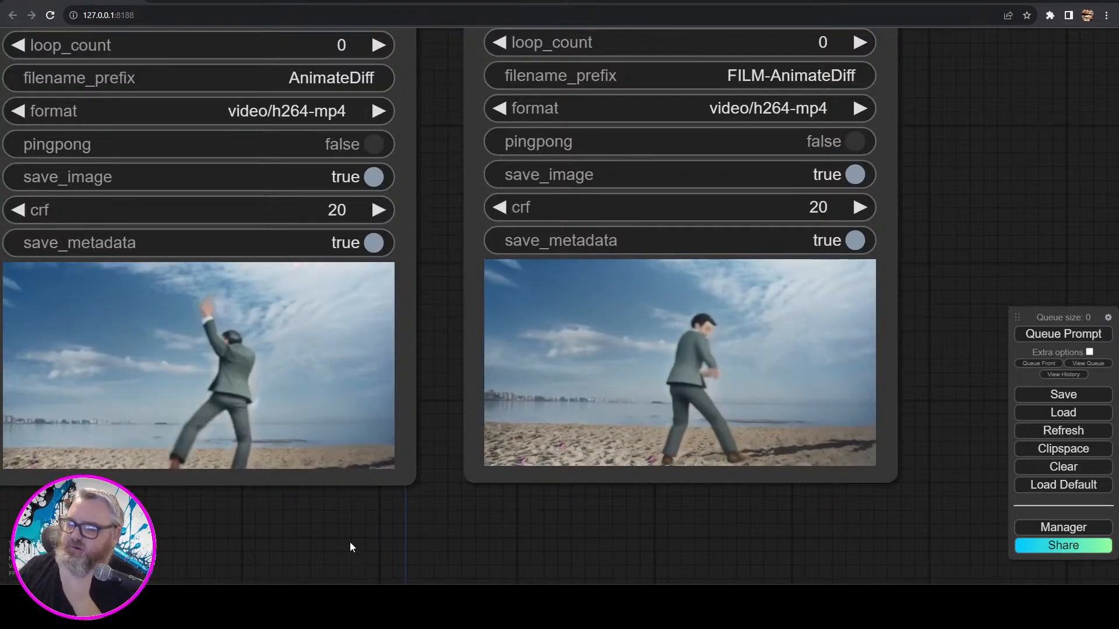
scroll(460, 527, down, 7)
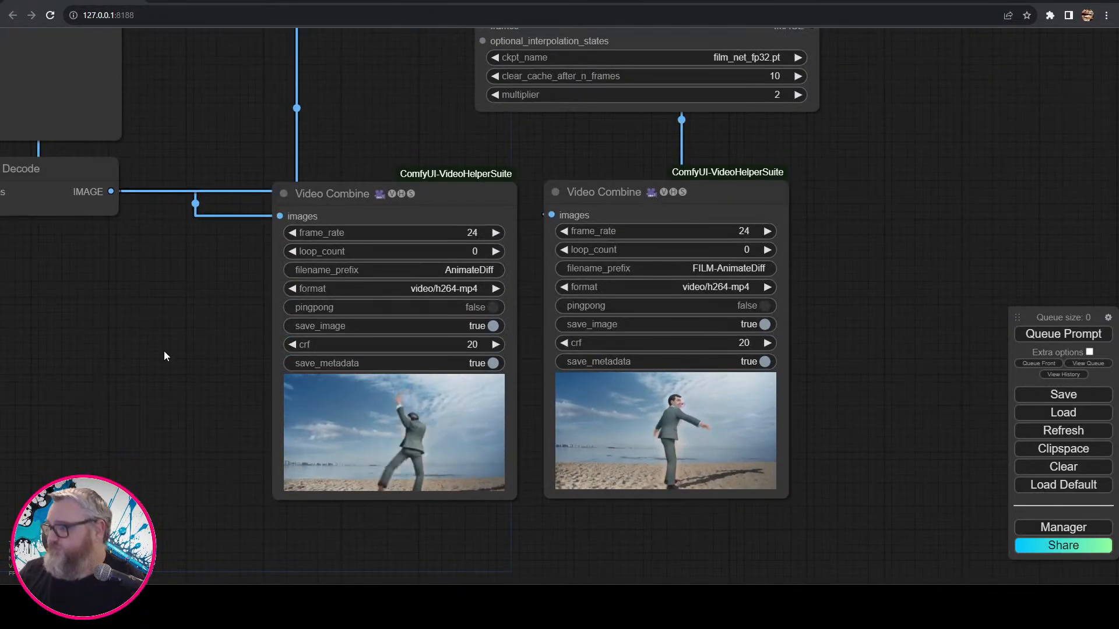
- Examine the workflow's ControlNet, person detection and mask branches, following them through the sampler to the video output nodes
drag(164, 351, 771, 439)
scroll(580, 471, down, 6)
scroll(583, 466, up, 3)
scroll(767, 402, up, 3)
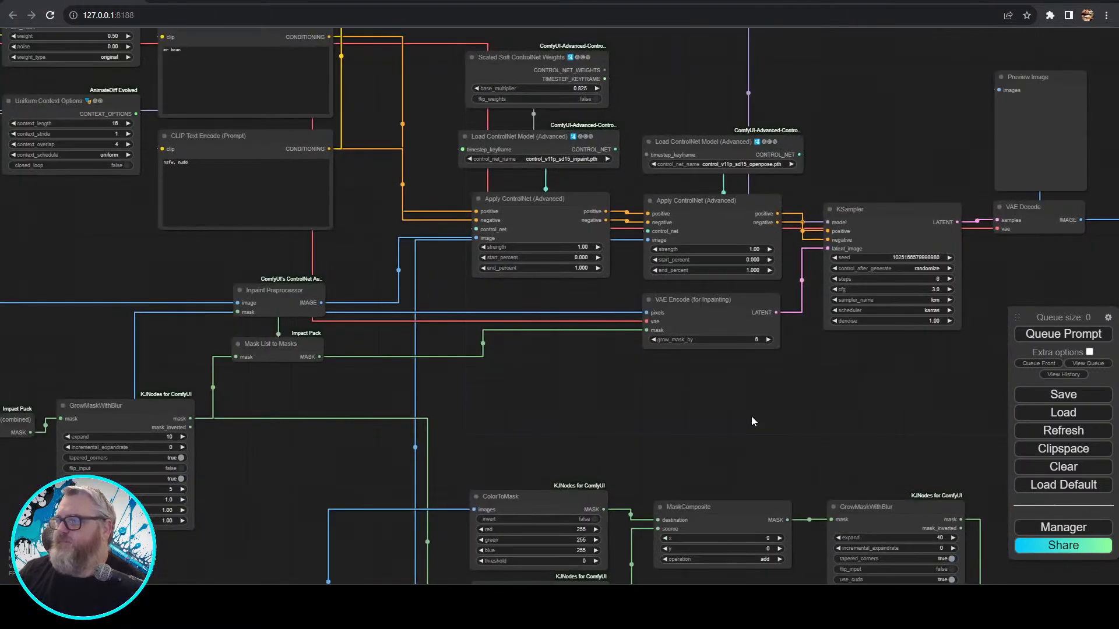
drag(635, 408, 1041, 200)
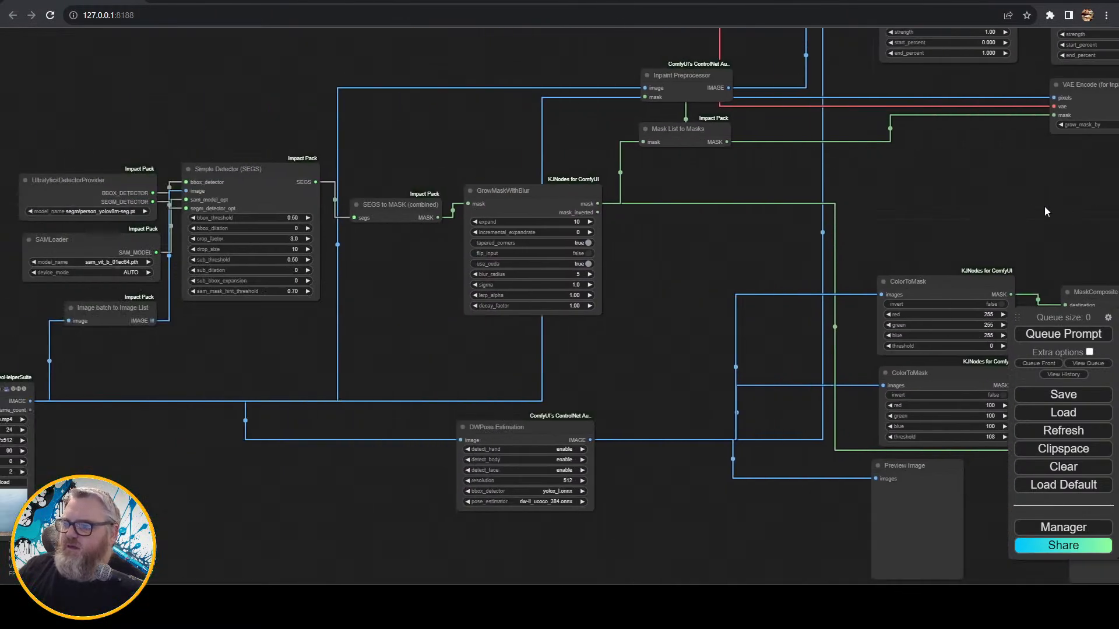
drag(719, 280, 247, 180)
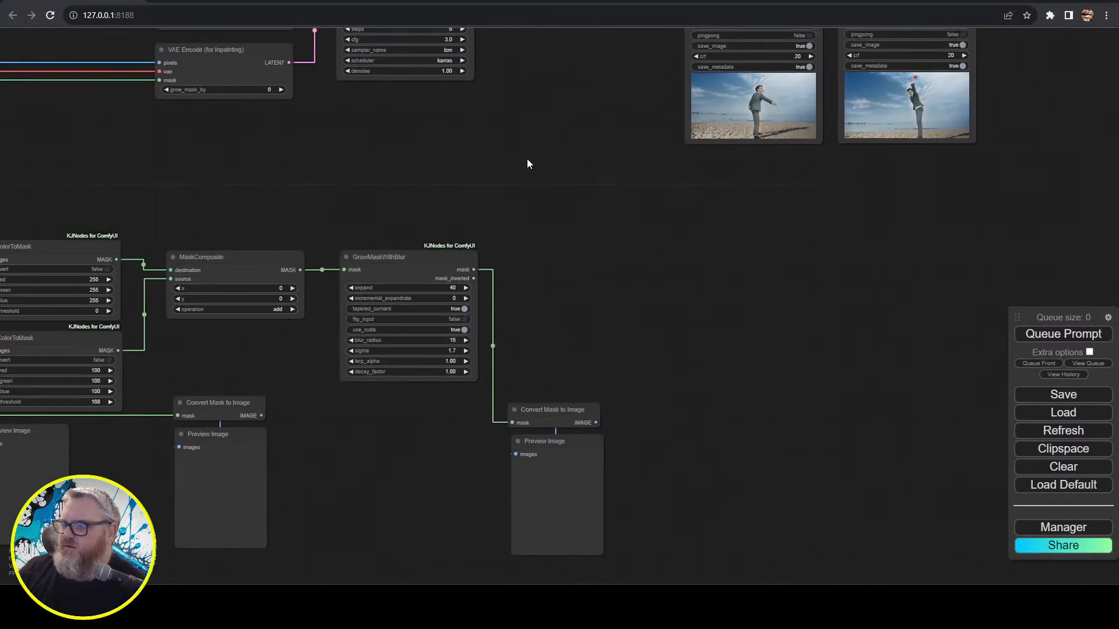
drag(552, 130, 435, 165)
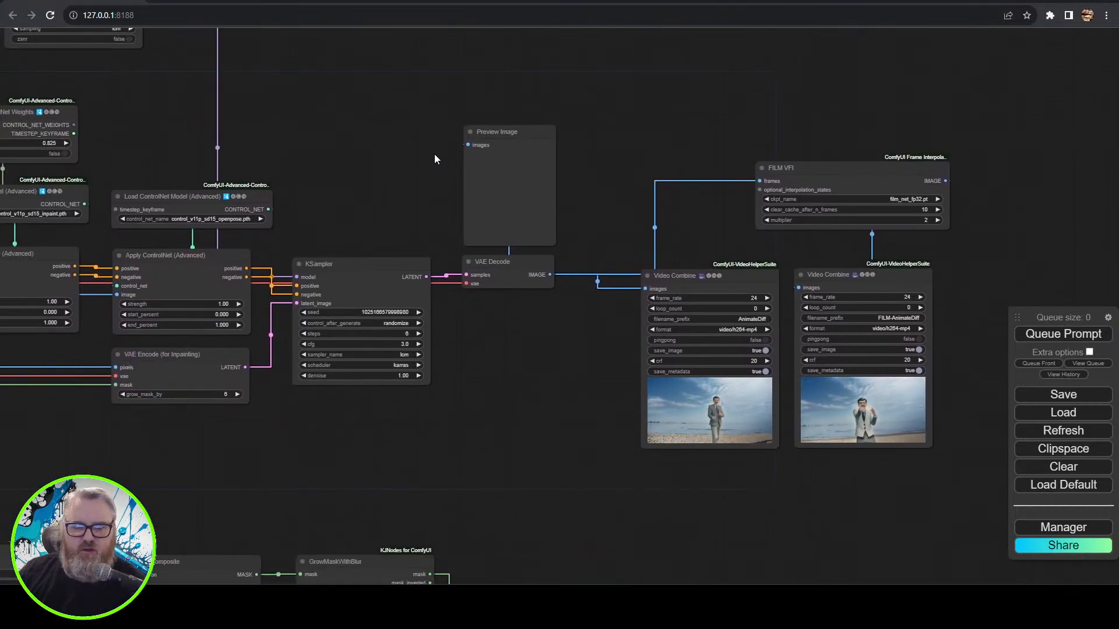
drag(358, 120, 523, 39)
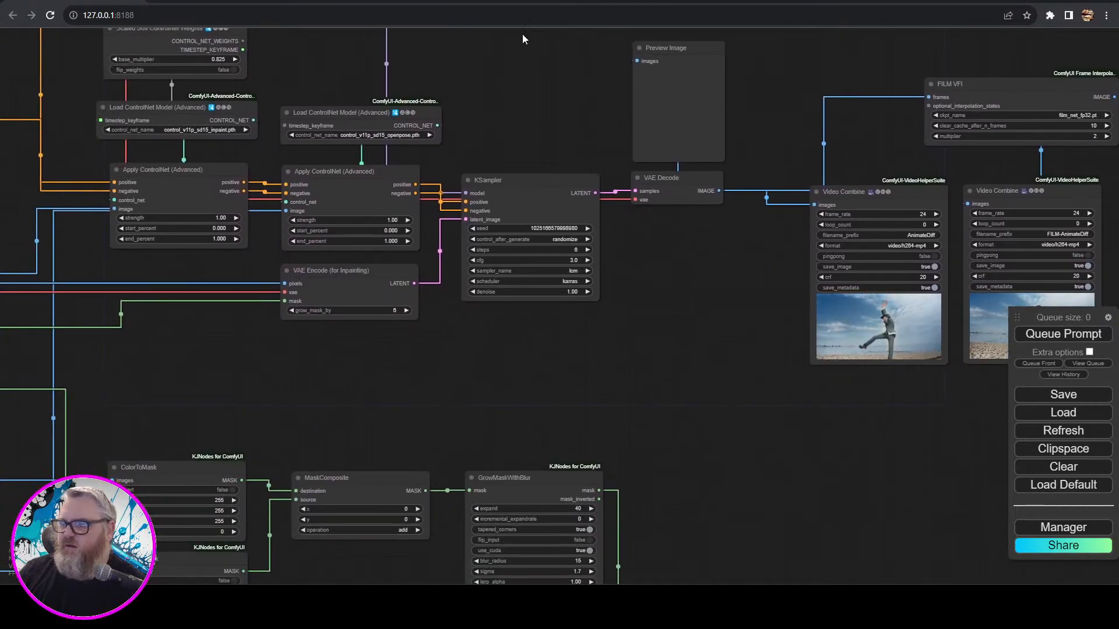
- Examine the IPAdapter, AnimateDiff, prompt and LCM LoRA nodes, then trace the inpaint and DWPose branches back to the source video
drag(489, 88, 1117, 169)
drag(343, 317, 242, 503)
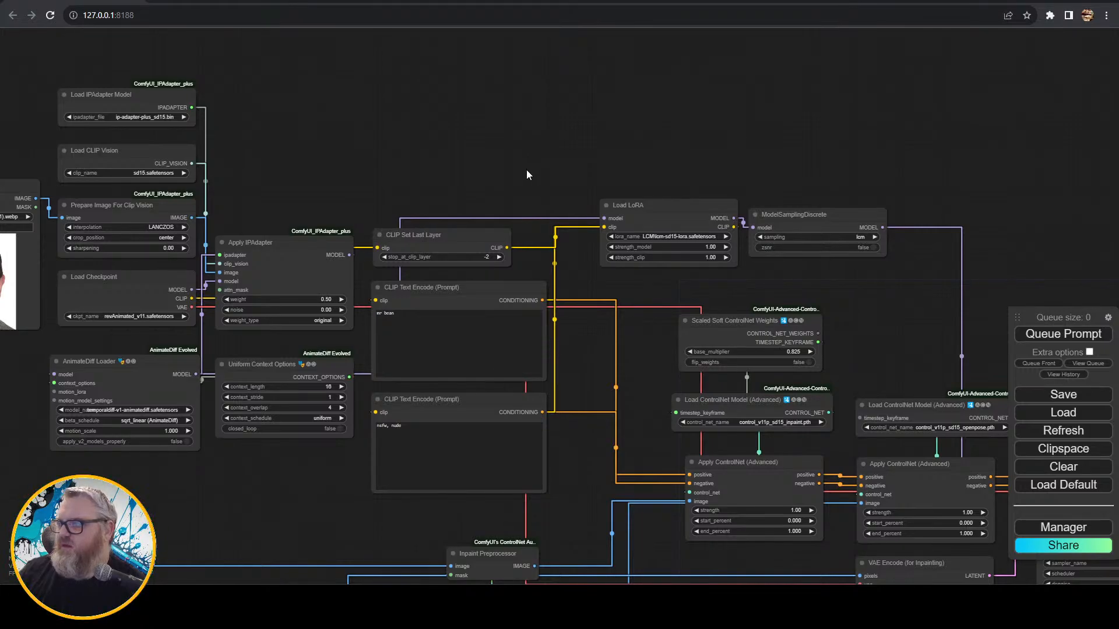
drag(520, 189, 560, 19)
drag(391, 318, 419, 58)
drag(340, 382, 272, 334)
drag(302, 96, 43, 198)
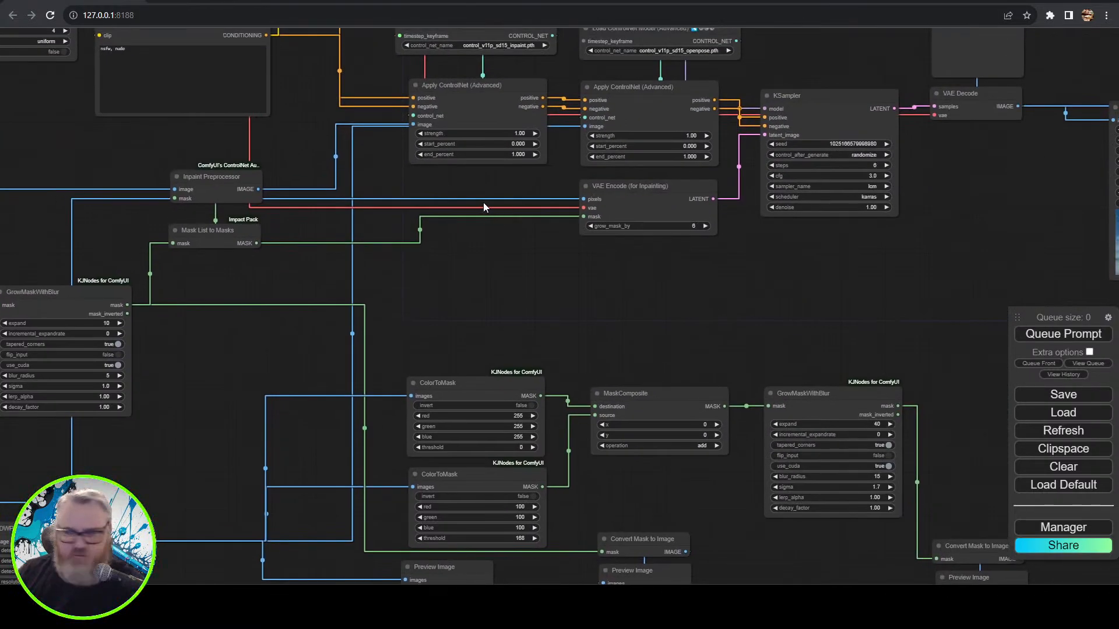
drag(483, 202, 212, 51)
drag(163, 160, 962, 197)
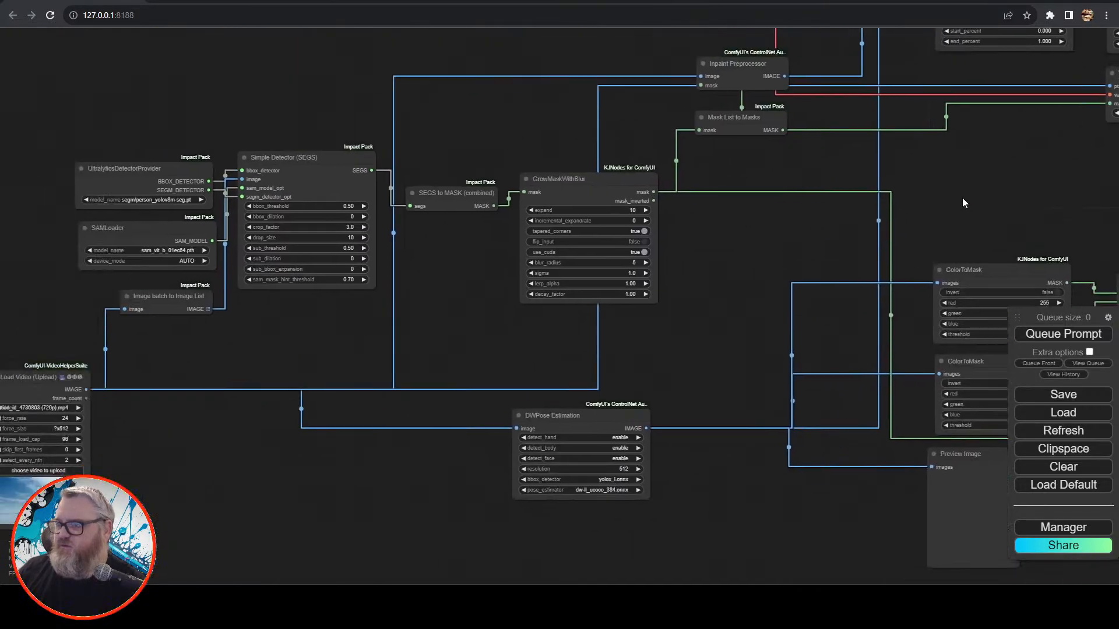
- Open the 127.0.0.1:8188 address in a second browser tab and clear the workflow there
click(300, 21)
key(ctrl+c)
key(ctrl+t)
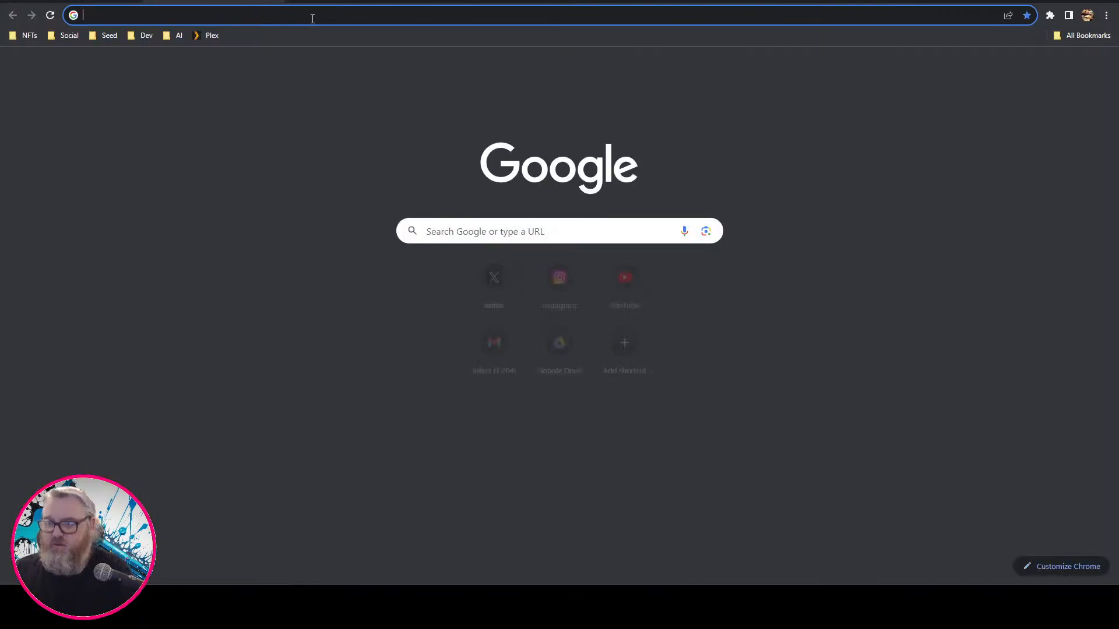
key(ctrl+v)
key(Return)
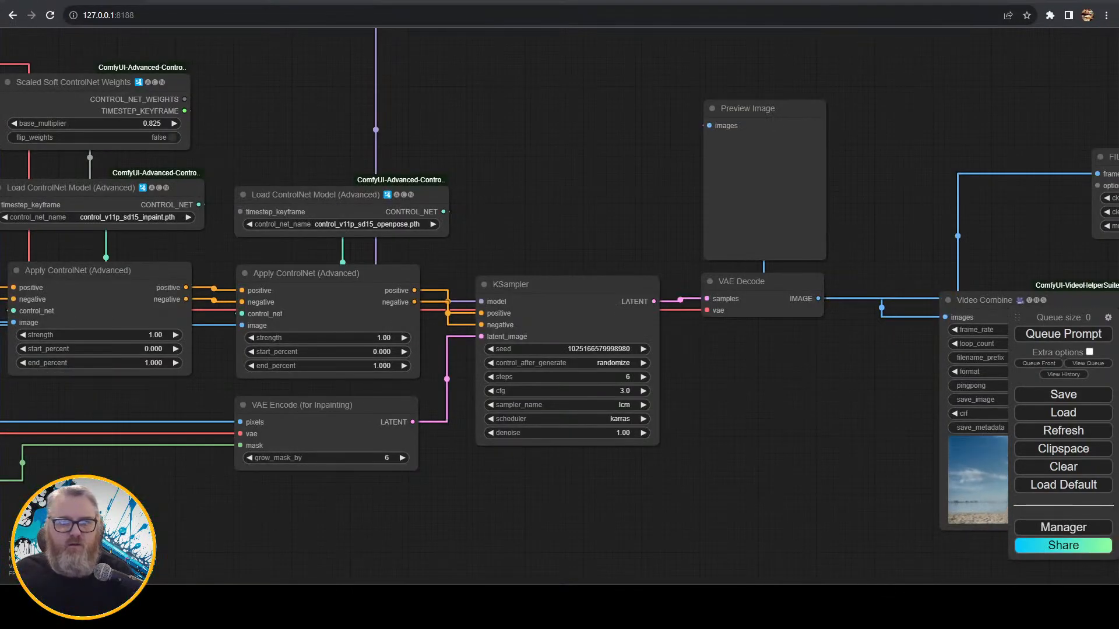
click(1063, 467)
click(611, 83)
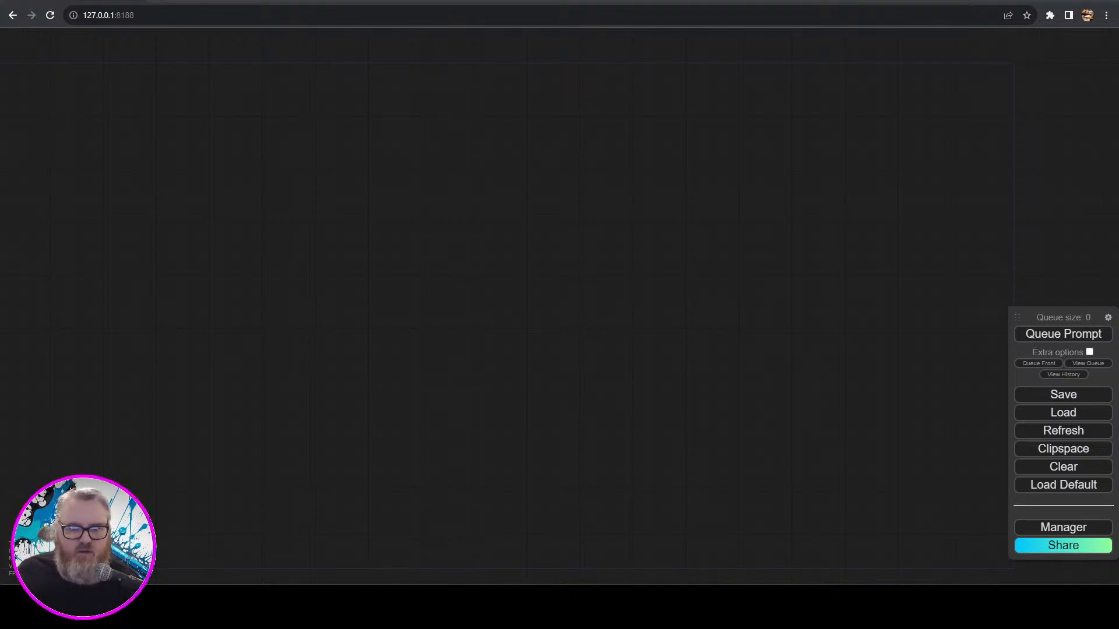
- Add a KSampler node to the empty canvas and position it with free space beside its latent output
double_click(474, 327)
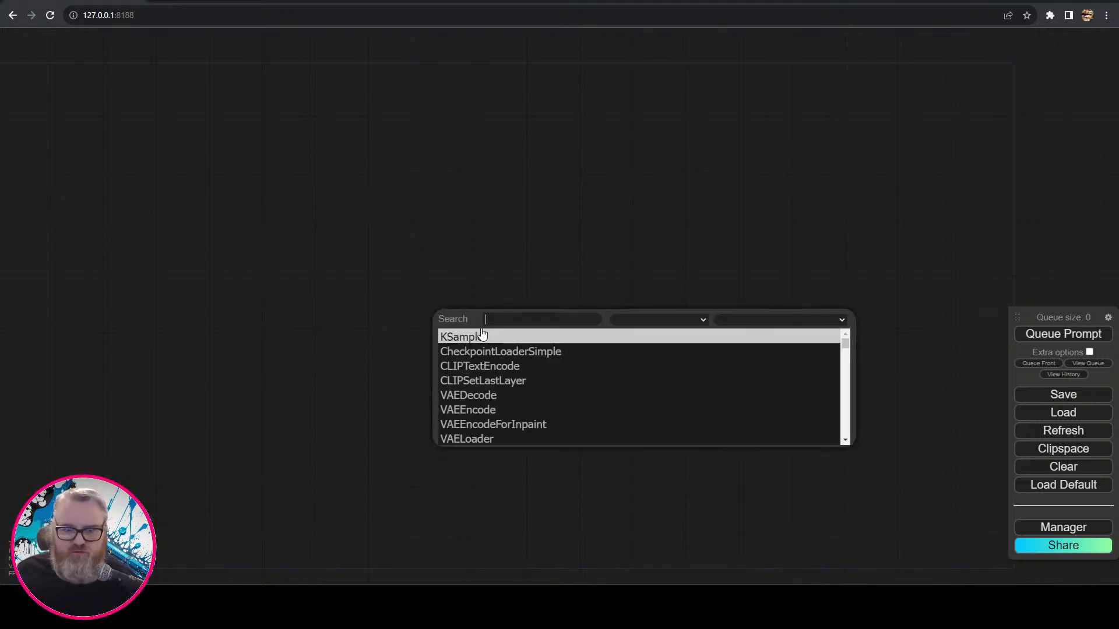
click(483, 338)
drag(542, 362, 568, 270)
mouse_move(611, 239)
mouse_down()
mouse_move(620, 236)
mouse_move(589, 232)
mouse_move(602, 239)
mouse_up()
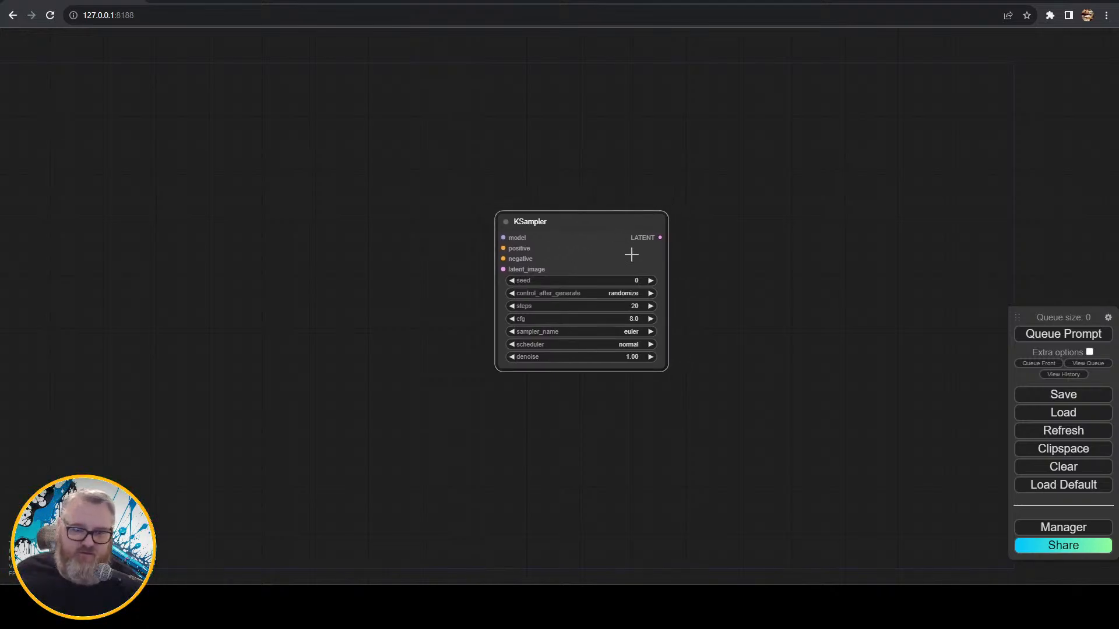
drag(733, 290, 564, 299)
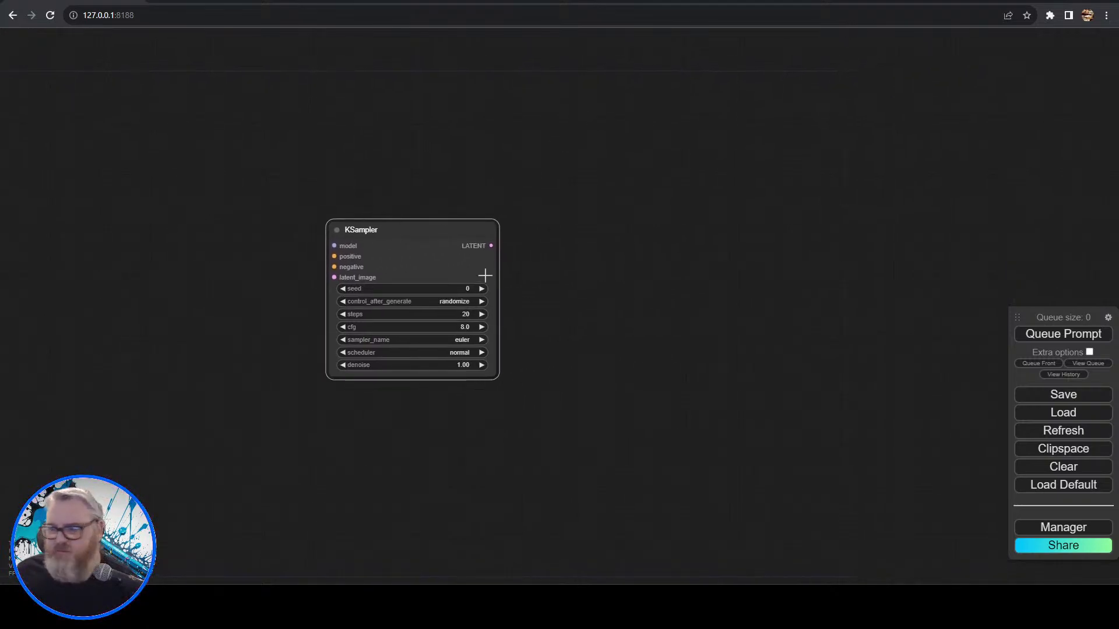
- Attach a VAEDecode node to the KSampler's LATENT output and place it close beside the sampler
drag(491, 245, 559, 205)
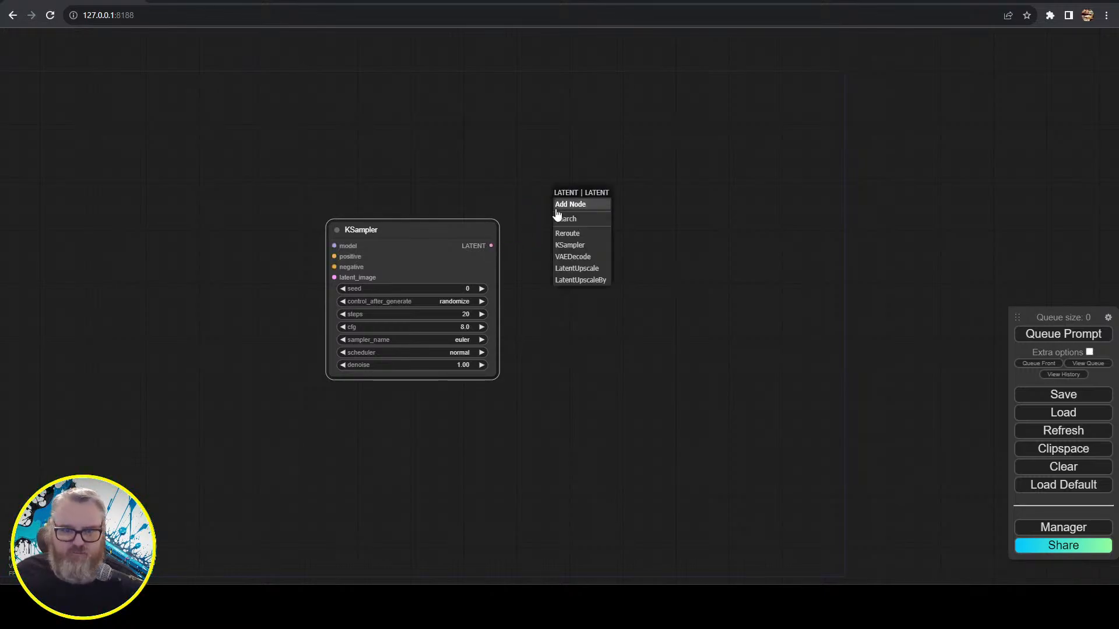
click(574, 257)
drag(592, 211, 561, 231)
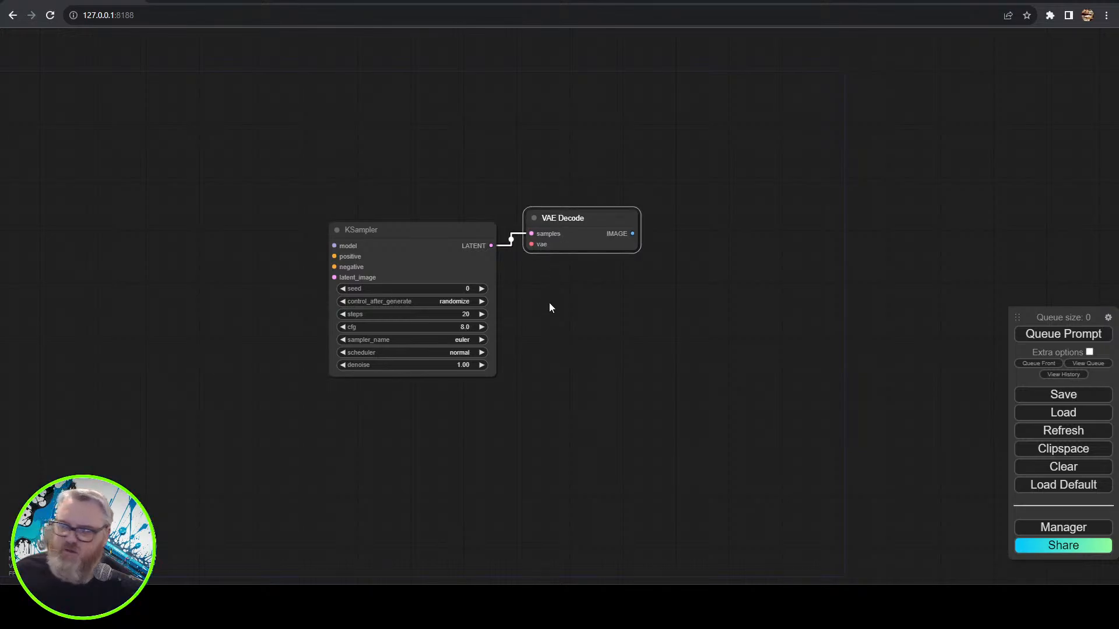
- Attach a Preview Image node to the VAE Decode's IMAGE output, placed above the decode node
drag(579, 285, 420, 122)
click(435, 204)
drag(488, 207, 324, 126)
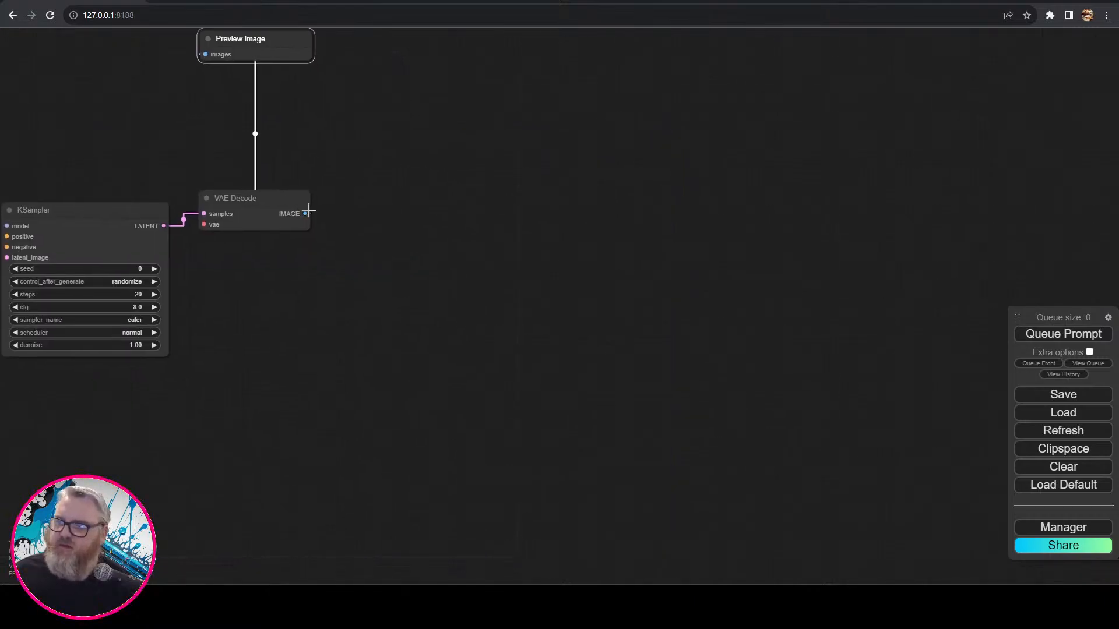
- Attach a VHS_VideoCombine node to the VAE Decode's IMAGE output, finding it through a node search for video
drag(306, 213, 384, 174)
click(414, 202)
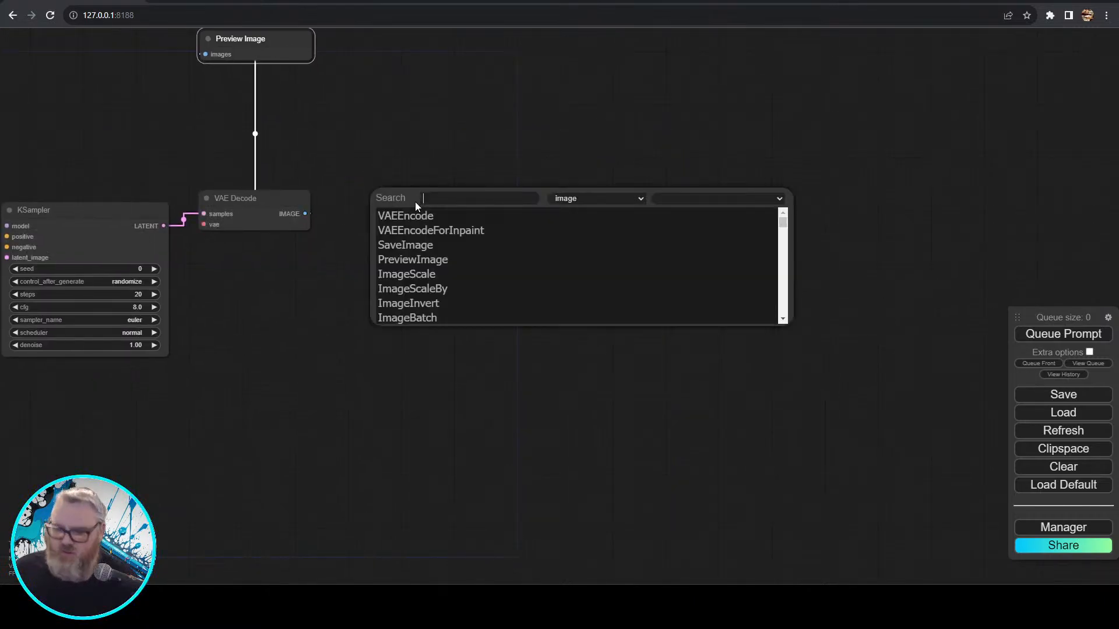
text(vic)
text(e)
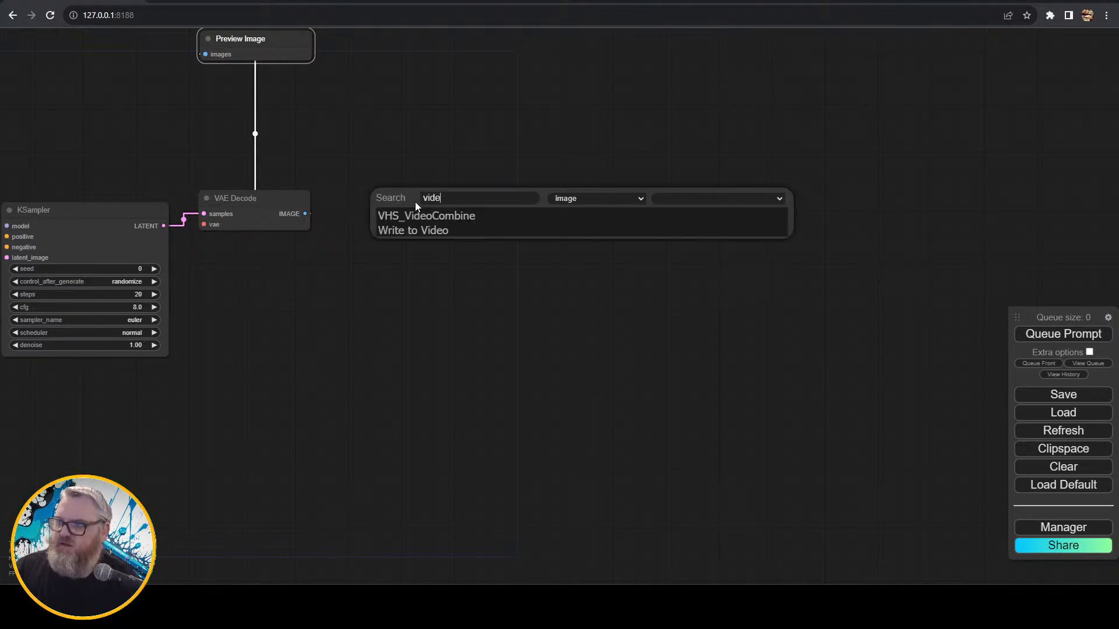
click(420, 217)
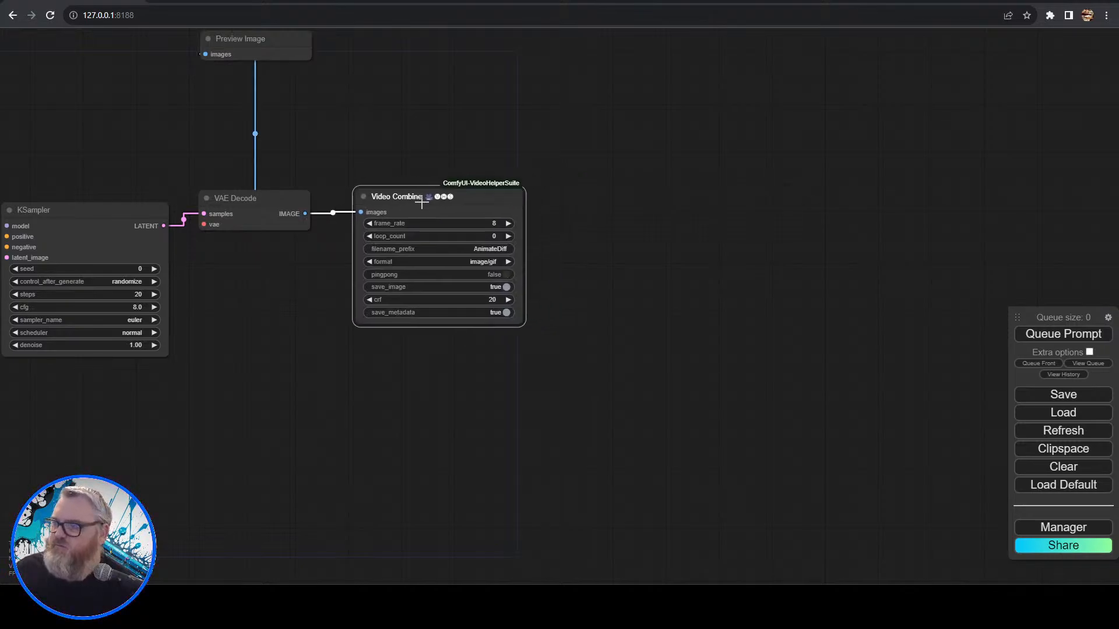
- Configure the Video Combine node with frame rate 12, filename prefix 12fps-AnimateDiff and format video/h264-mp4
click(487, 221)
text(12)
key(Return)
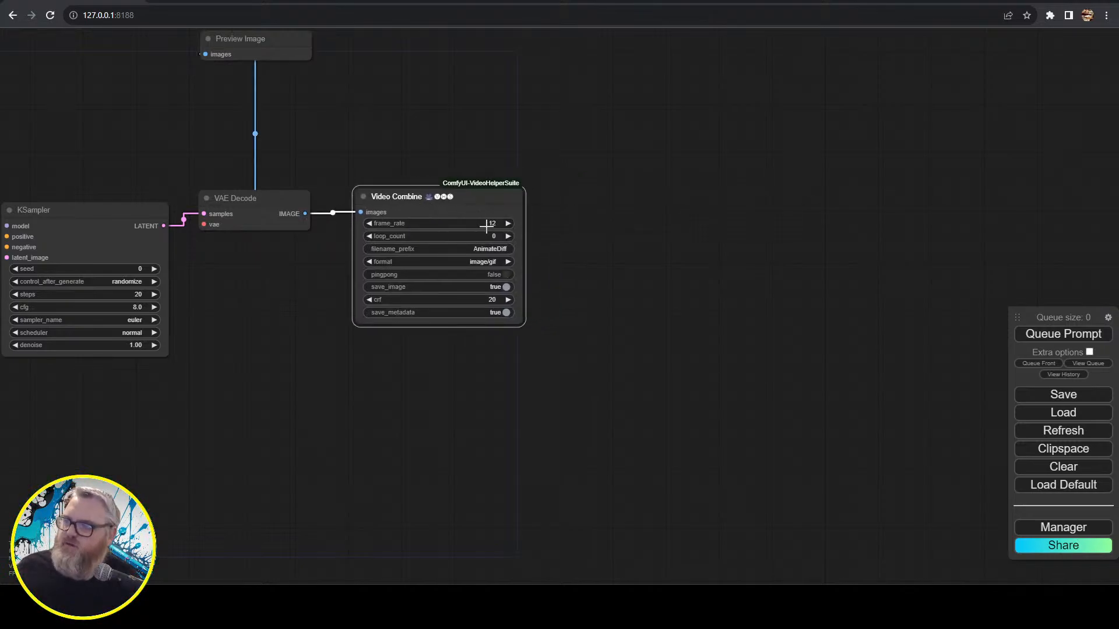
scroll(494, 239, up, 10)
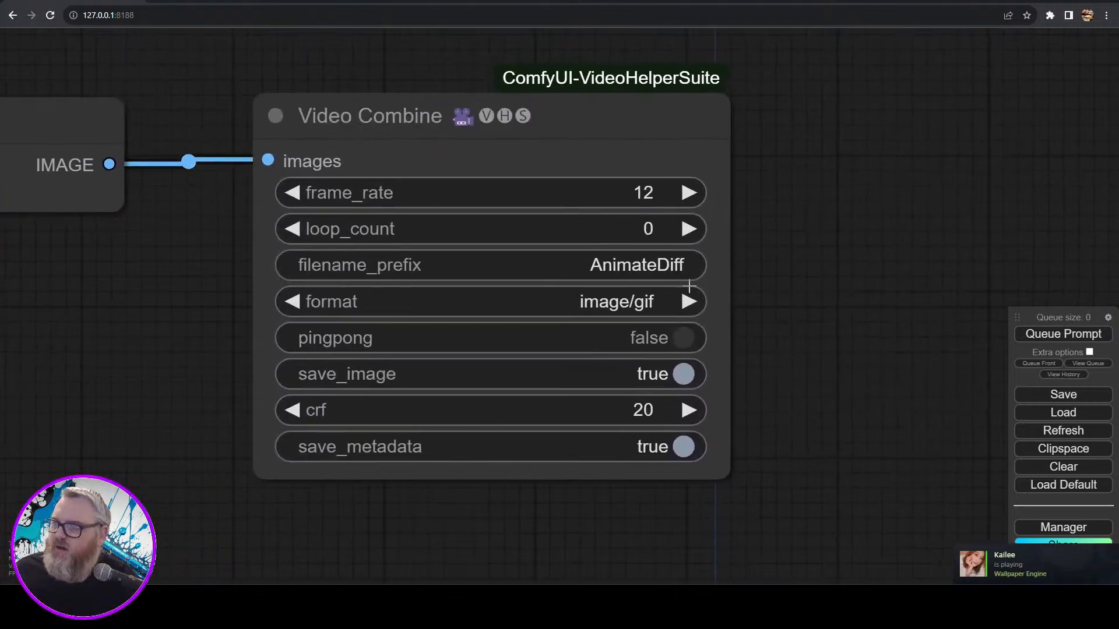
click(622, 264)
text(12fps-)
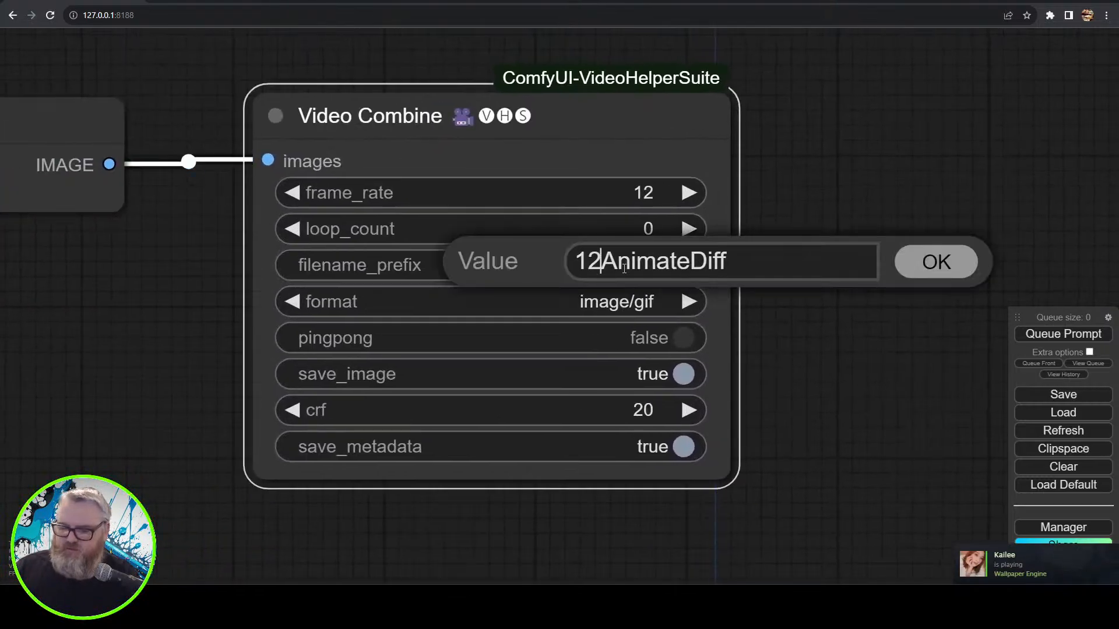
key(Return)
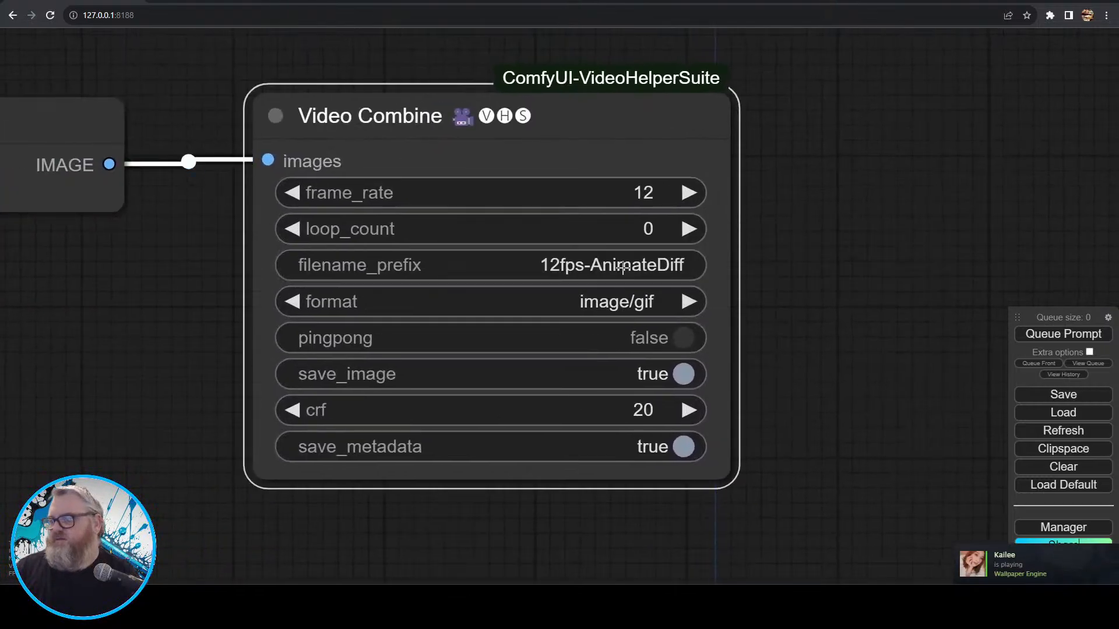
click(641, 303)
click(684, 372)
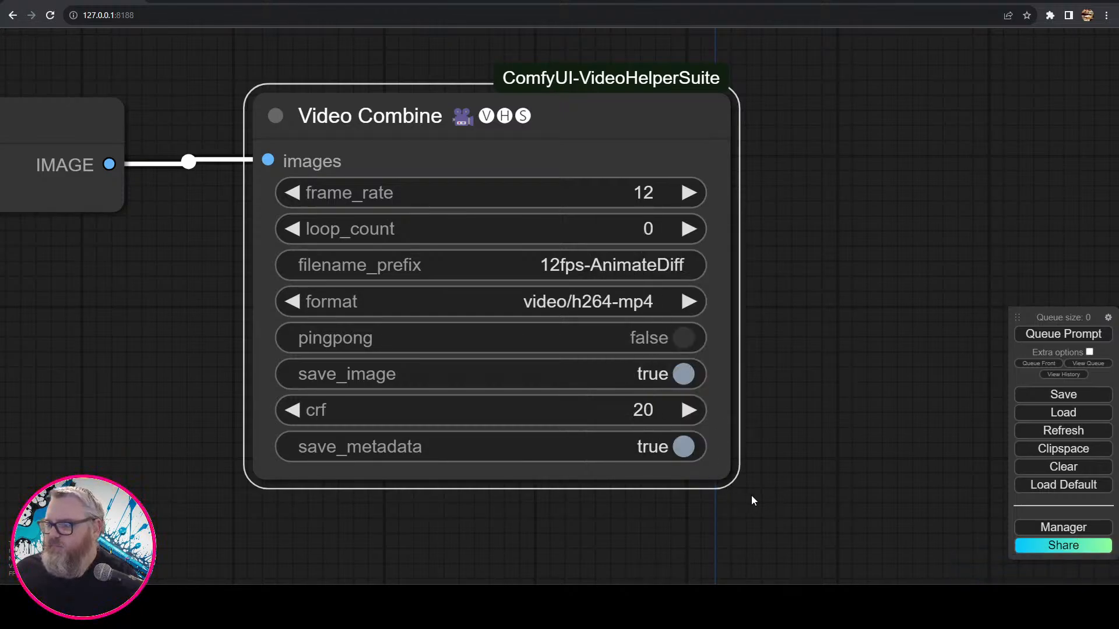
- Duplicate the Video Combine node, place the copy beside the original and connect the VAE Decode's IMAGE output to it
scroll(801, 448, down, 6)
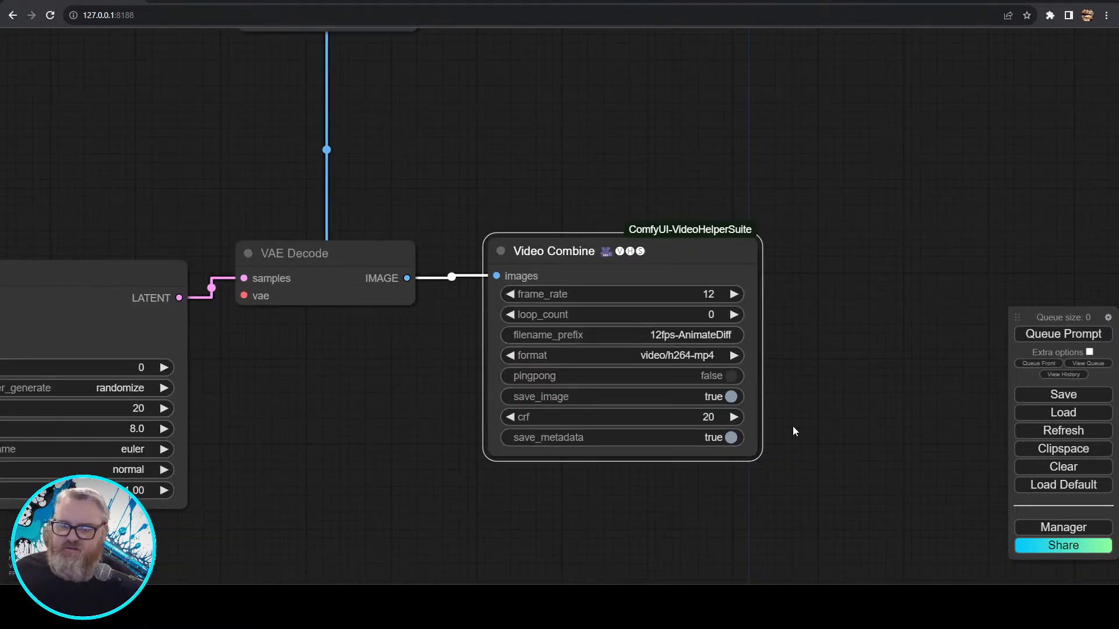
drag(792, 426, 644, 415)
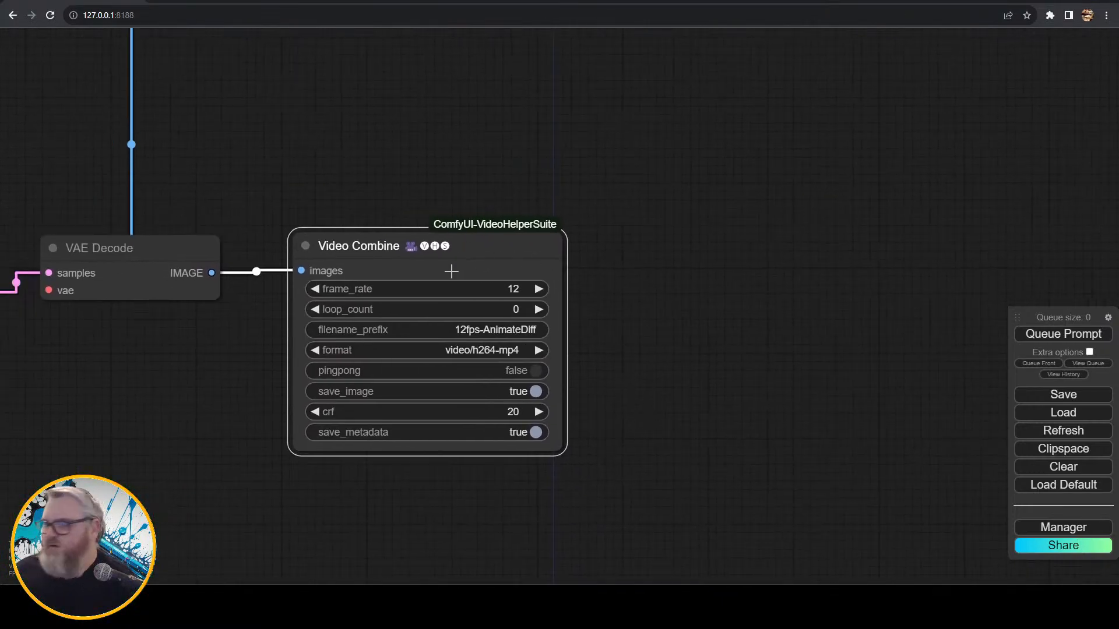
key(ctrl+v)
drag(853, 281, 693, 238)
drag(213, 272, 612, 262)
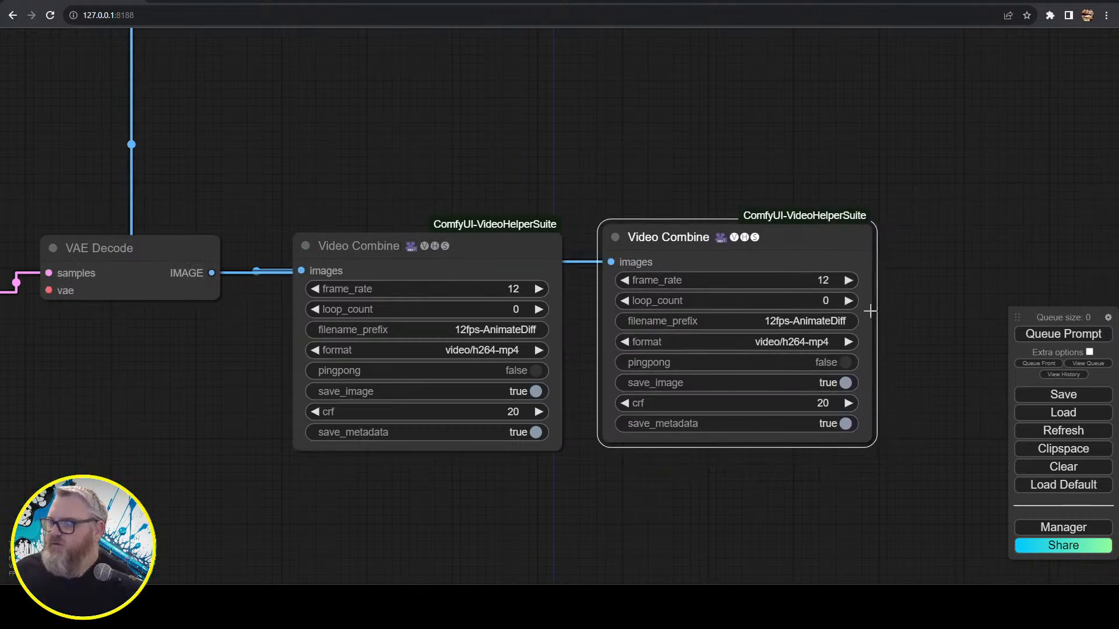
- Set the duplicate Video Combine node's frame rate to 24 and filename prefix to 24fps-AnimateDiff, and align it with the original
click(822, 280)
text(24)
key(Return)
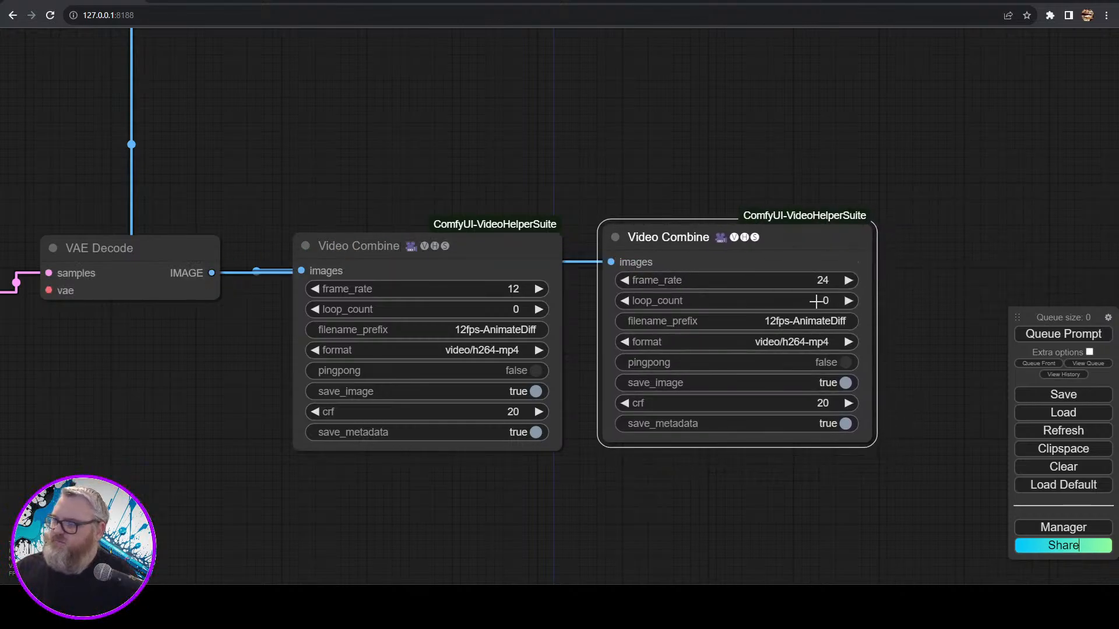
click(788, 322)
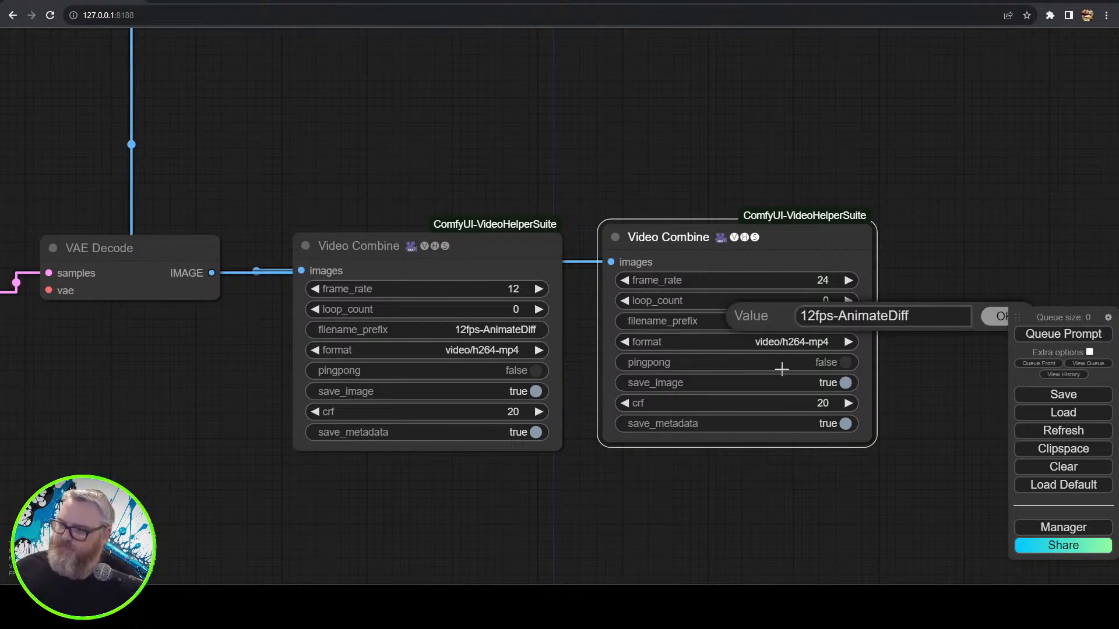
key(Delete)
key(Delete)
text(24)
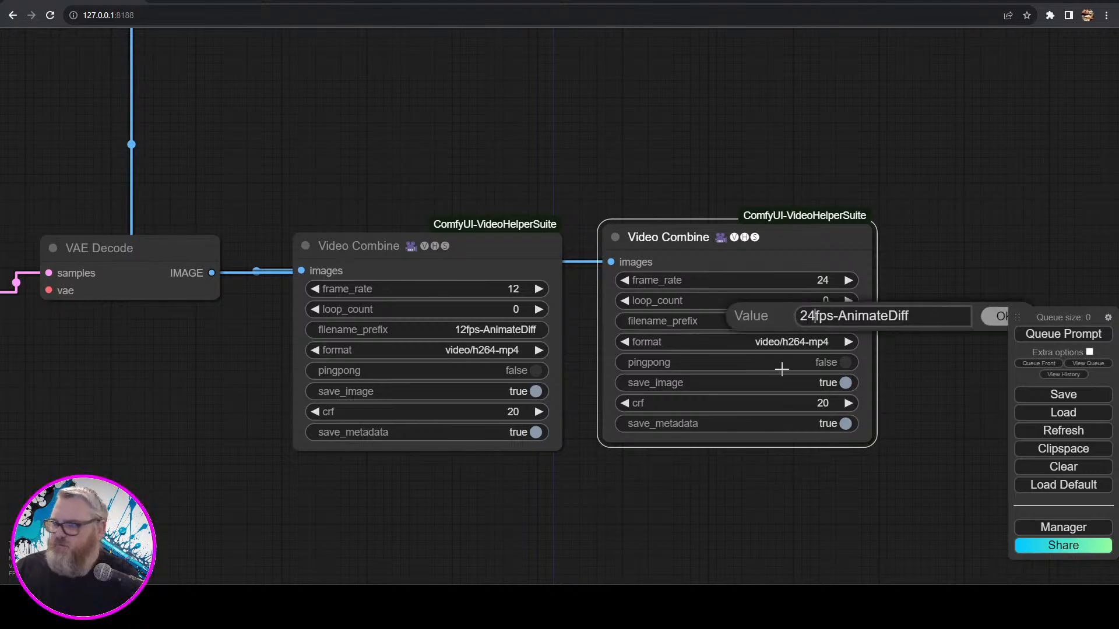
key(Return)
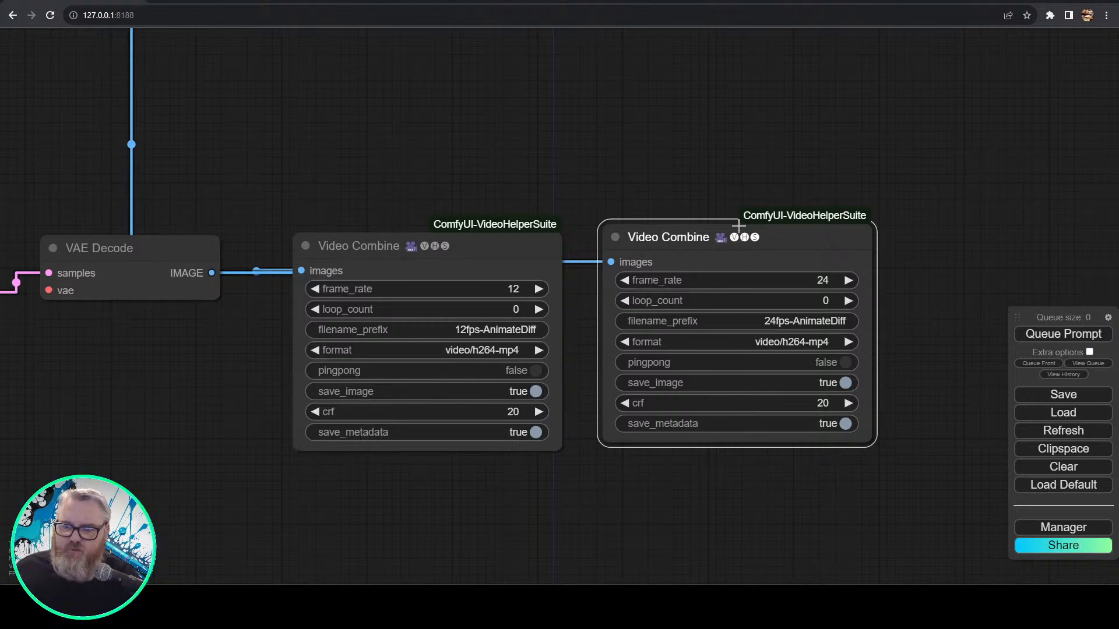
drag(738, 225, 763, 247)
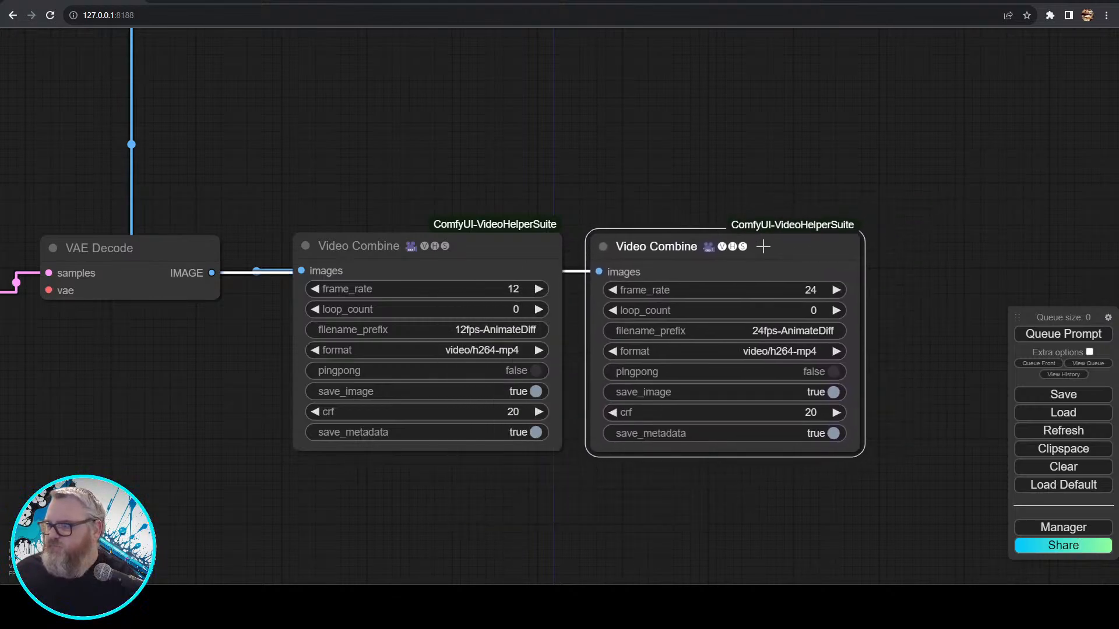
- Set the original Video Combine node's frame rate to 24
click(509, 290)
key(BackSpace)
key(BackSpace)
text(24)
key(Return)
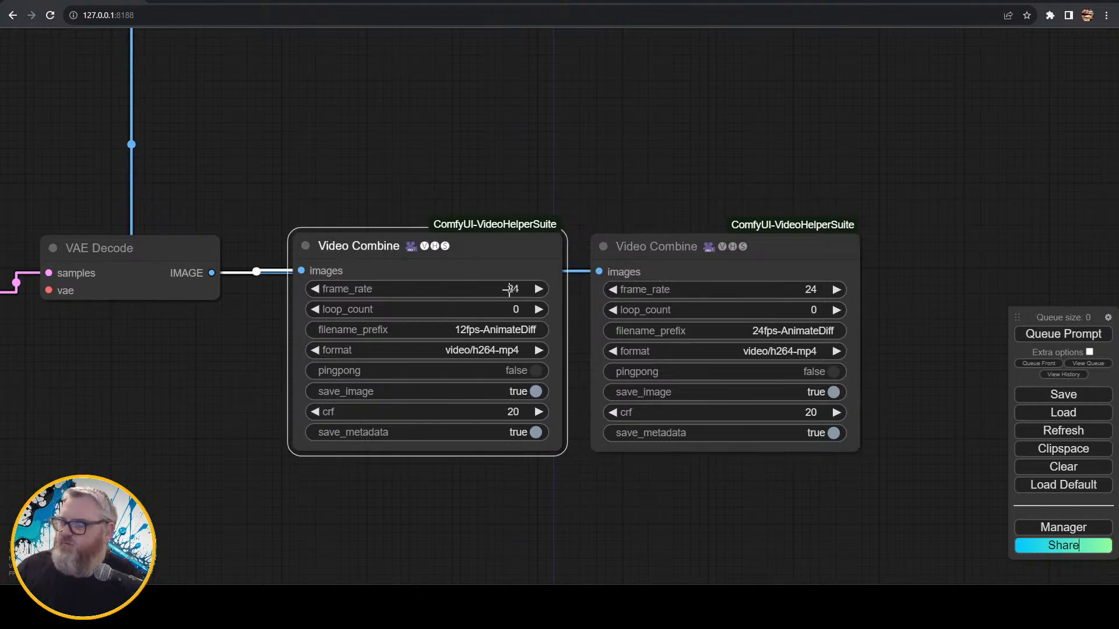
double_click(491, 83)
text(film)
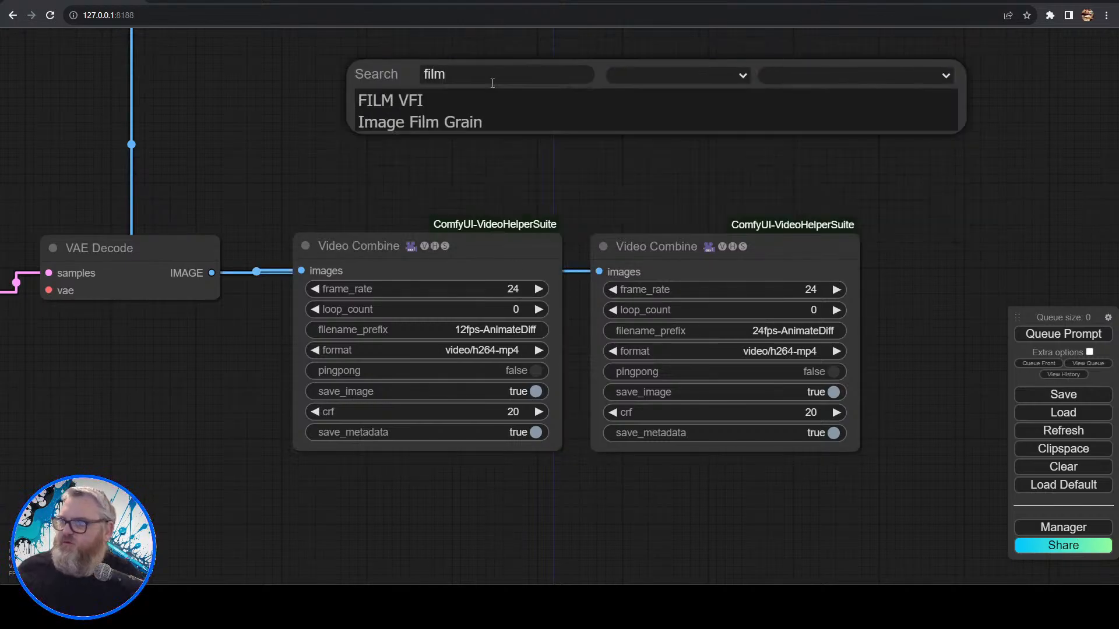
click(454, 117)
click(638, 76)
key(Delete)
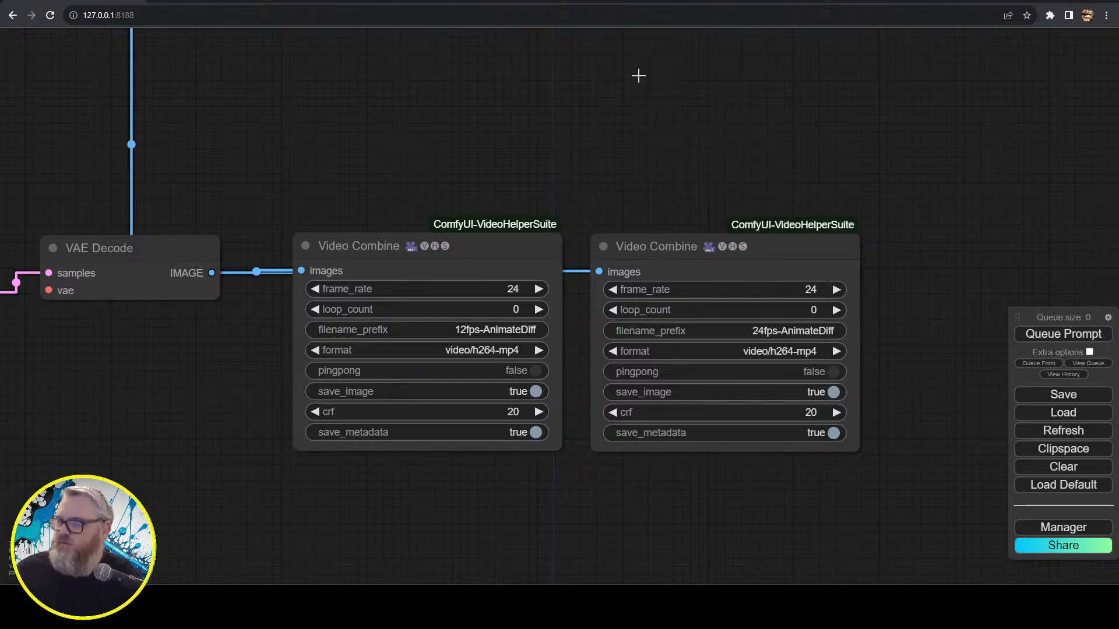
- Add a FILM VFI node and place it above the two Video Combine nodes
double_click(541, 69)
text(film)
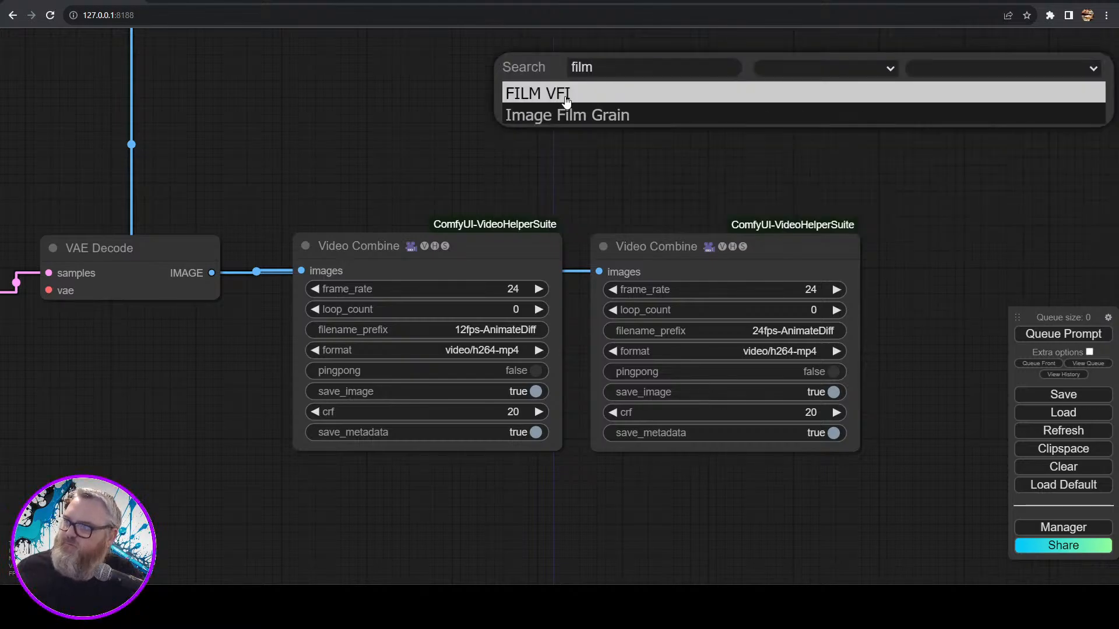
click(567, 100)
drag(712, 88, 412, 87)
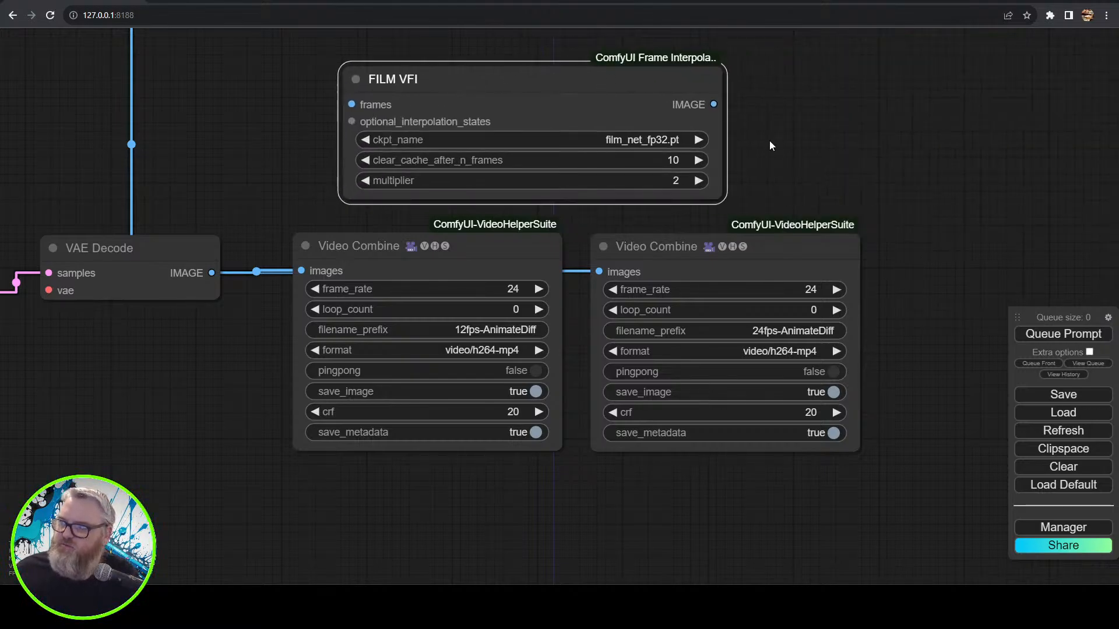
- Search the custom node list in ComfyUI Manager for "frame int"
click(1063, 527)
click(597, 244)
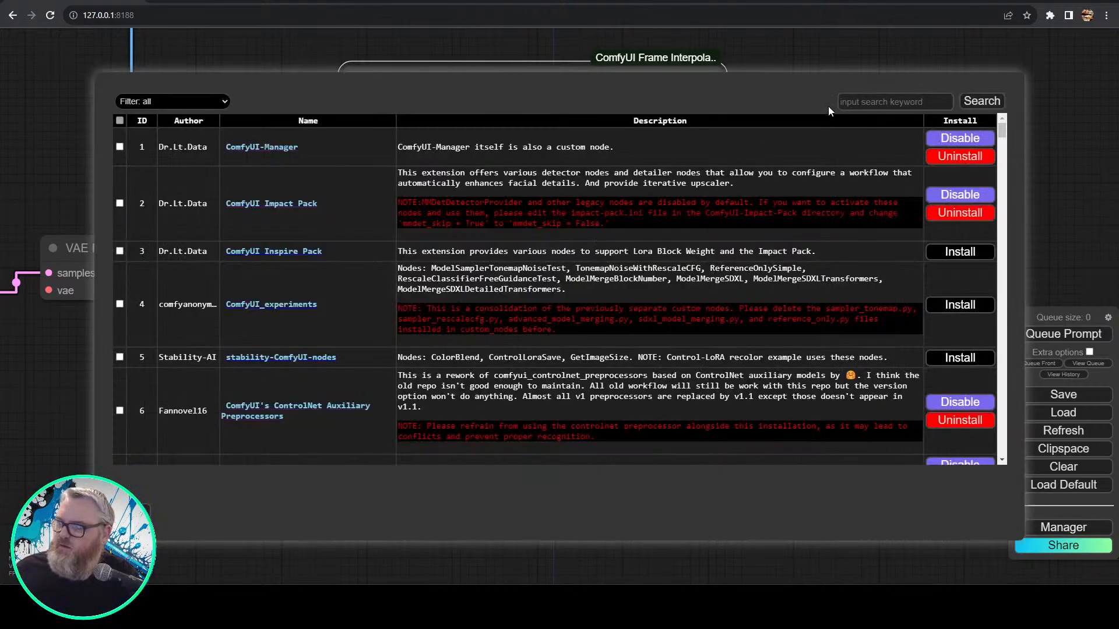
click(872, 101)
text(frameint)
key(BackSpace)
key(BackSpace)
key(BackSpace)
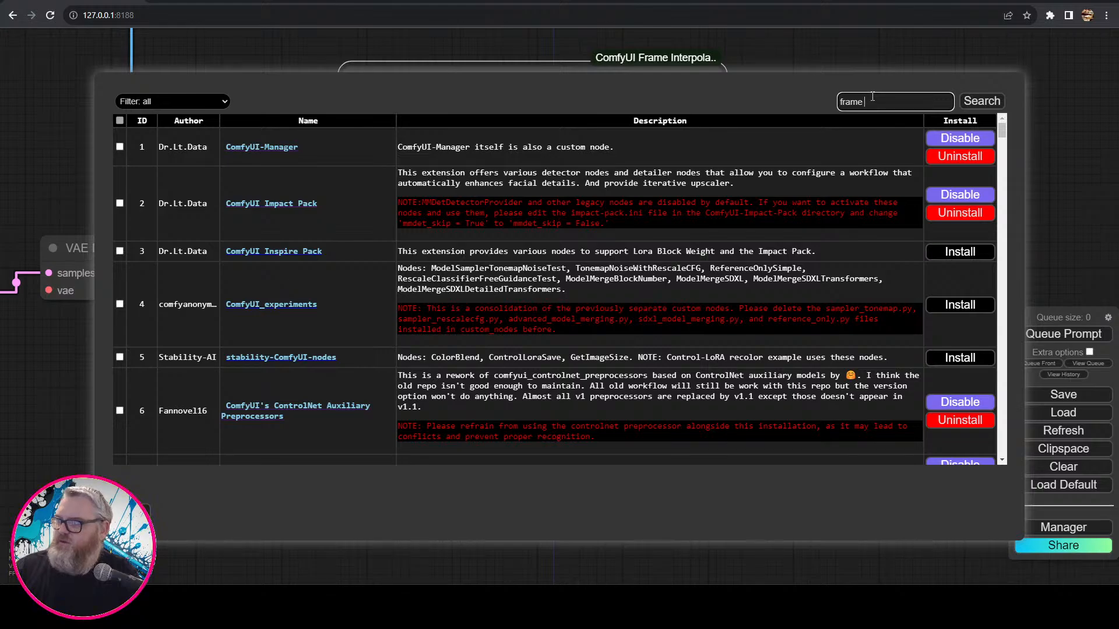
text(intr)
key(BackSpace)
key(BackSpace)
key(BackSpace)
key(BackSpace)
text(int)
key(Return)
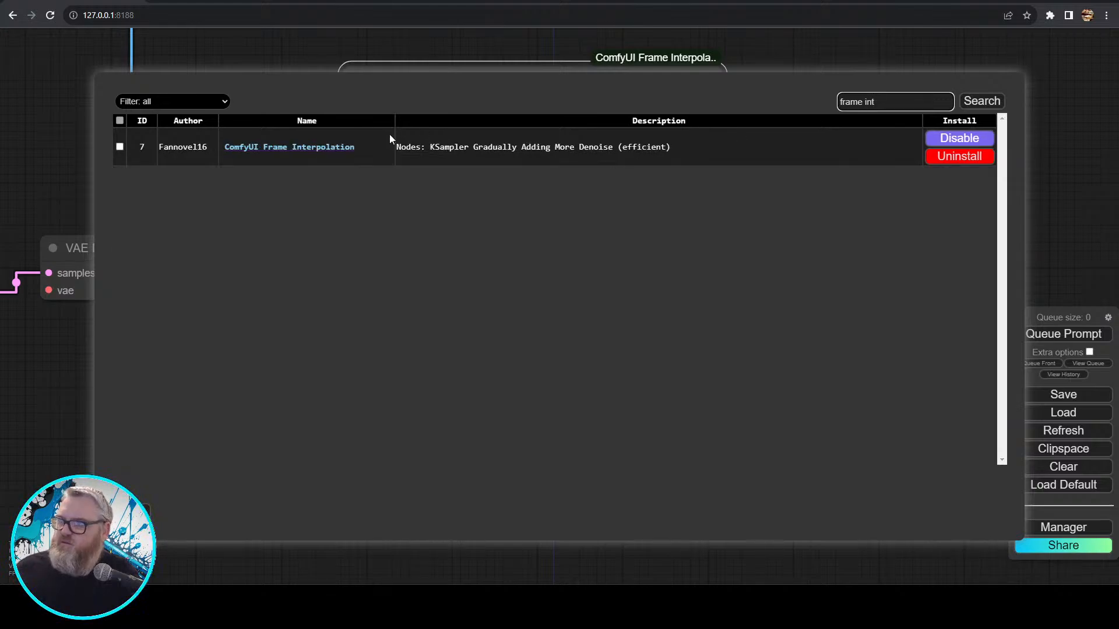
- Review the README and example workflows on the ComfyUI Frame Interpolation GitHub page, and close the manager back in ComfyUI
click(324, 147)
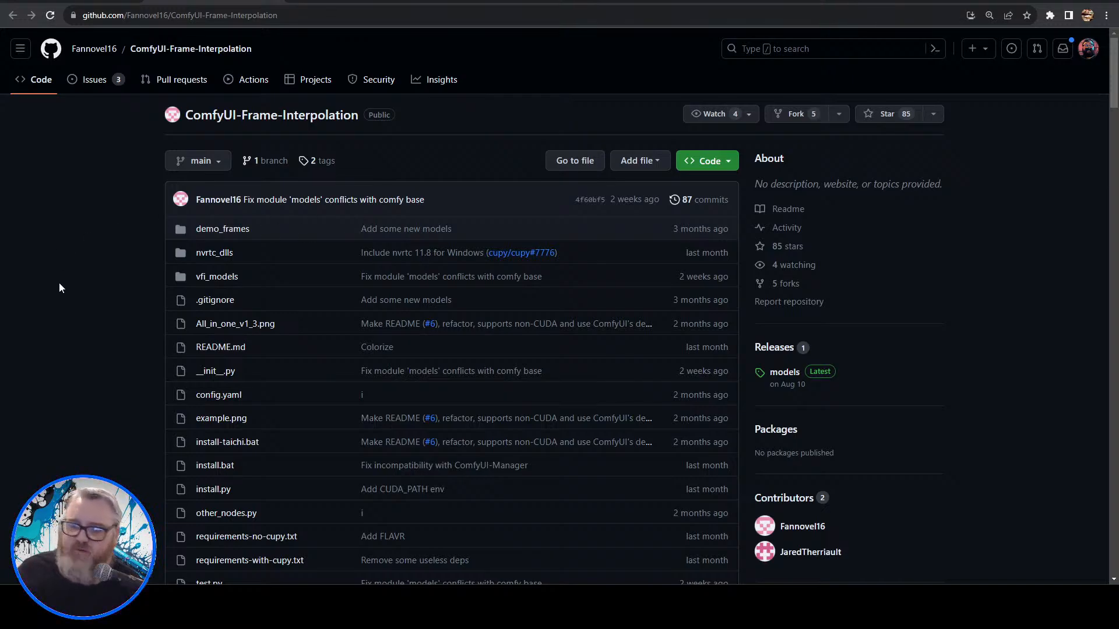
scroll(58, 282, down, 20)
scroll(93, 272, up, 5)
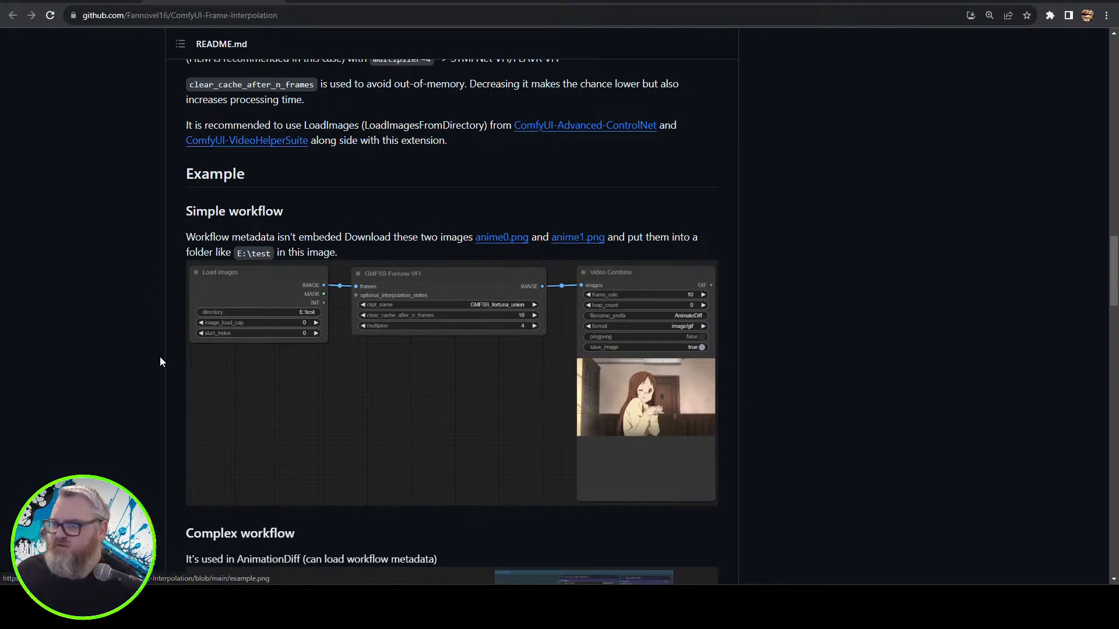
scroll(159, 358, down, 7)
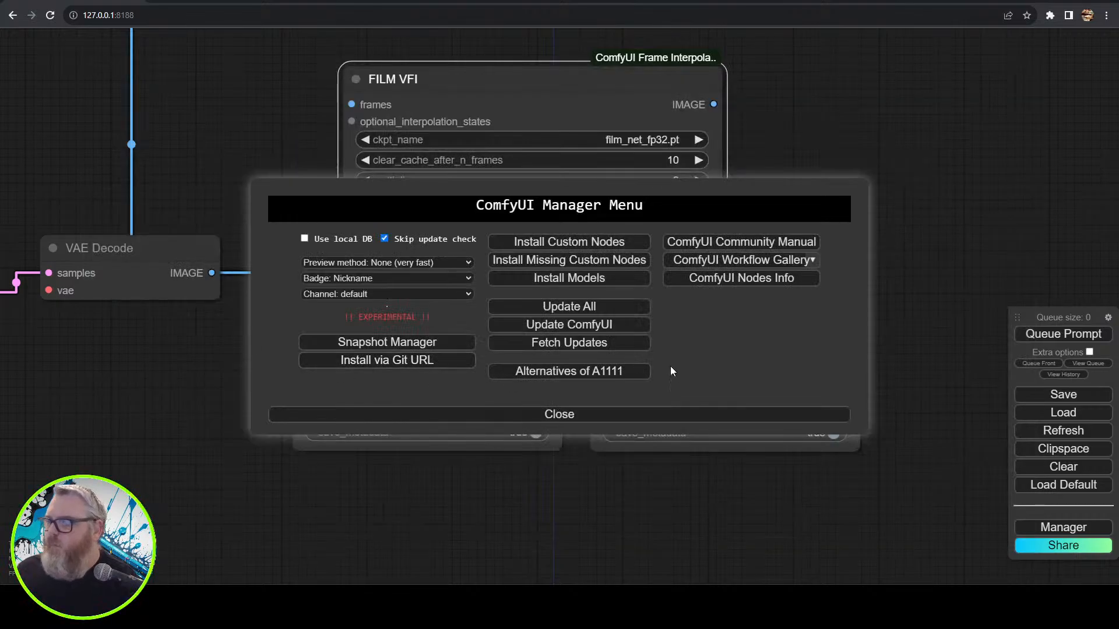
click(604, 413)
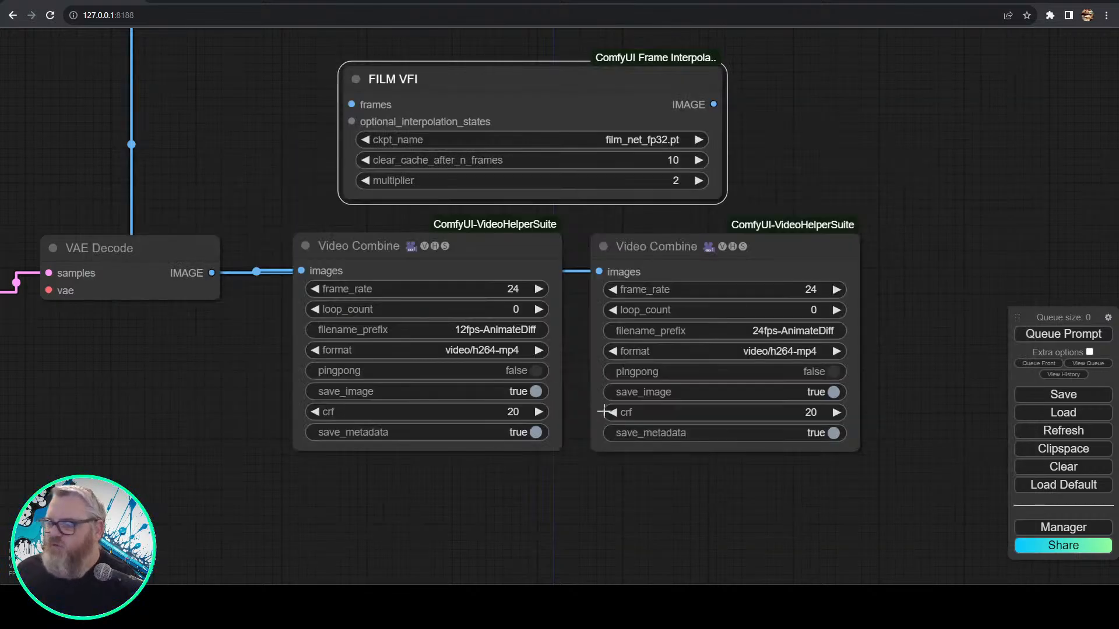
- Place FILM VFI above the 24fps Video Combine, feed its frames from VAE Decode's IMAGE and connect its IMAGE to that Video Combine's images
drag(816, 122, 876, 105)
drag(628, 63, 886, 60)
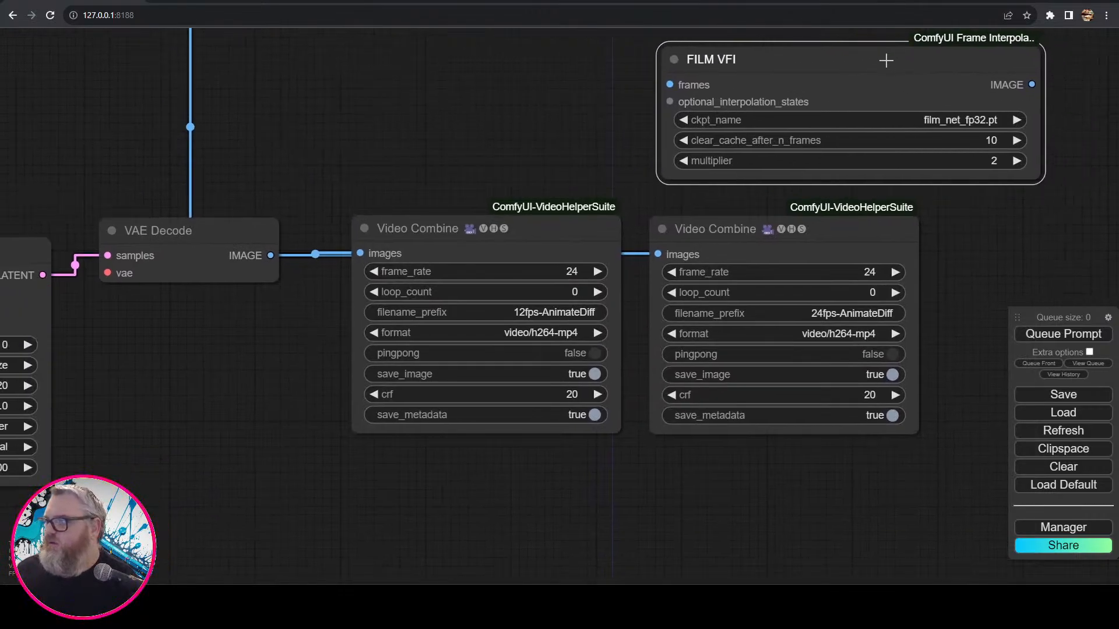
drag(509, 106, 354, 140)
drag(116, 290, 512, 118)
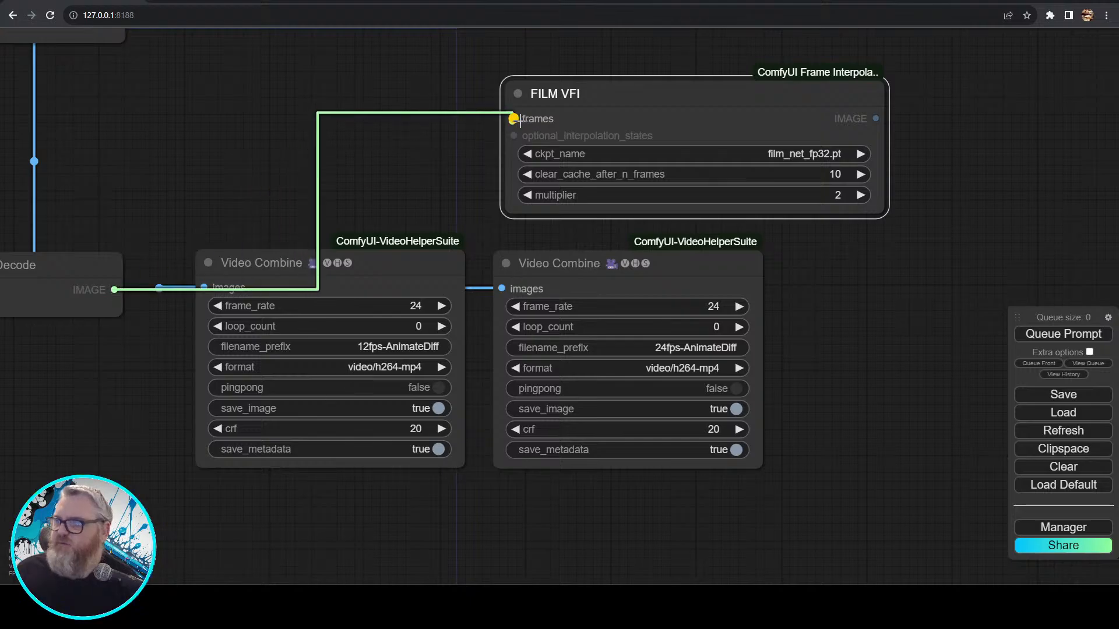
drag(876, 118, 501, 289)
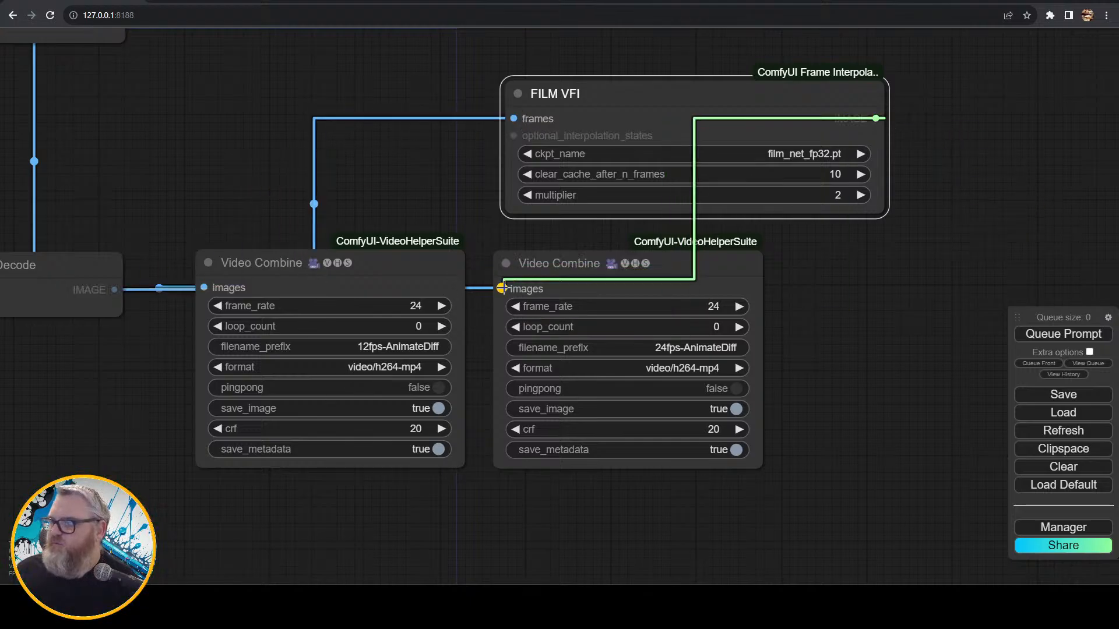
mouse_move(648, 102)
mouse_down()
mouse_move(479, 83)
mouse_move(626, 96)
mouse_move(637, 114)
mouse_up()
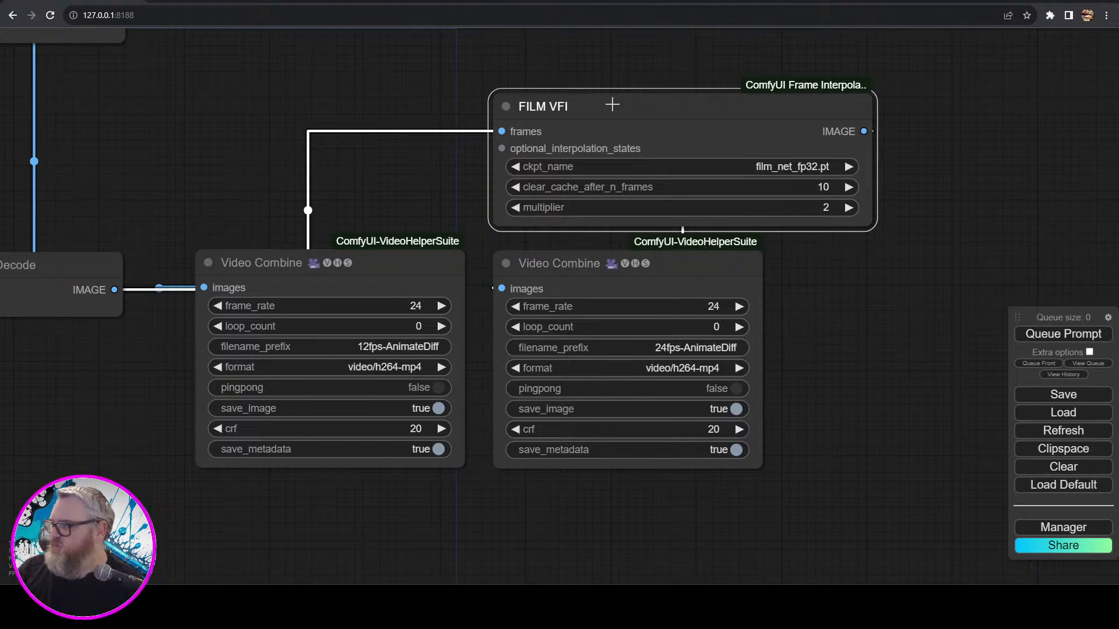
- Examine the output chain from the KSampler through VAE Decode and Preview Image to FILM VFI and the Video Combine nodes
scroll(683, 381, down, 5)
drag(634, 481, 737, 484)
click(712, 312)
click(584, 313)
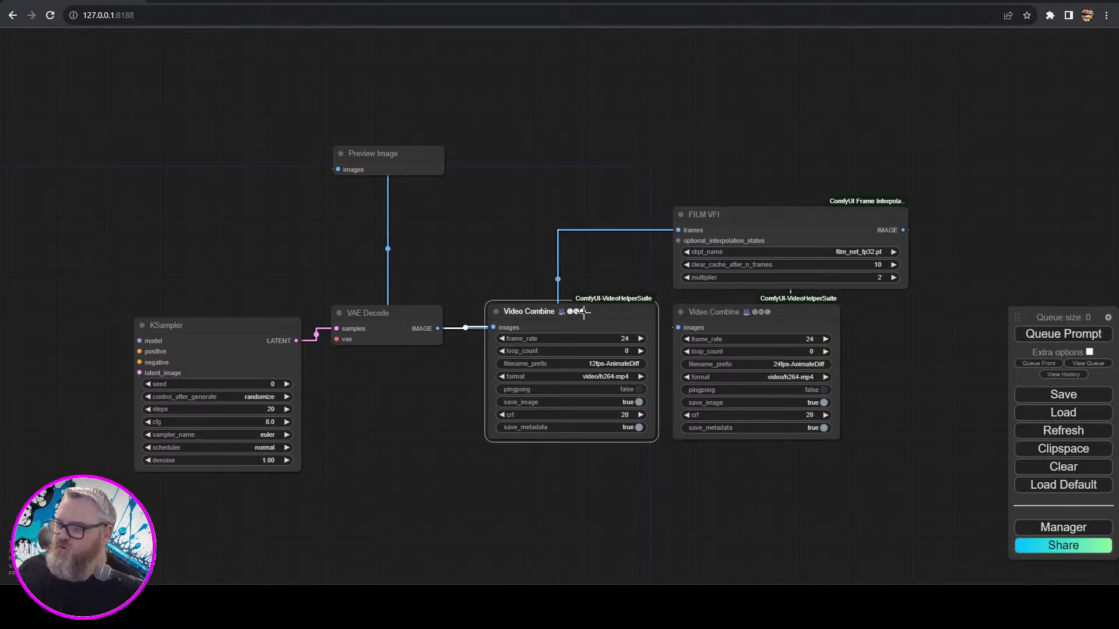
click(540, 515)
drag(430, 499, 571, 446)
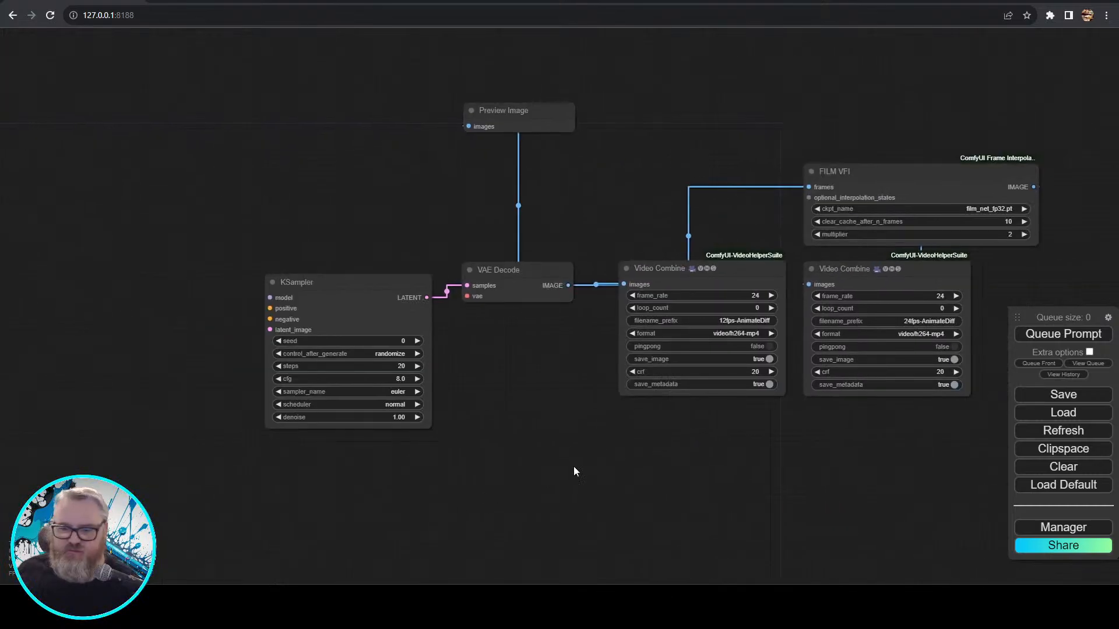
drag(522, 482, 577, 463)
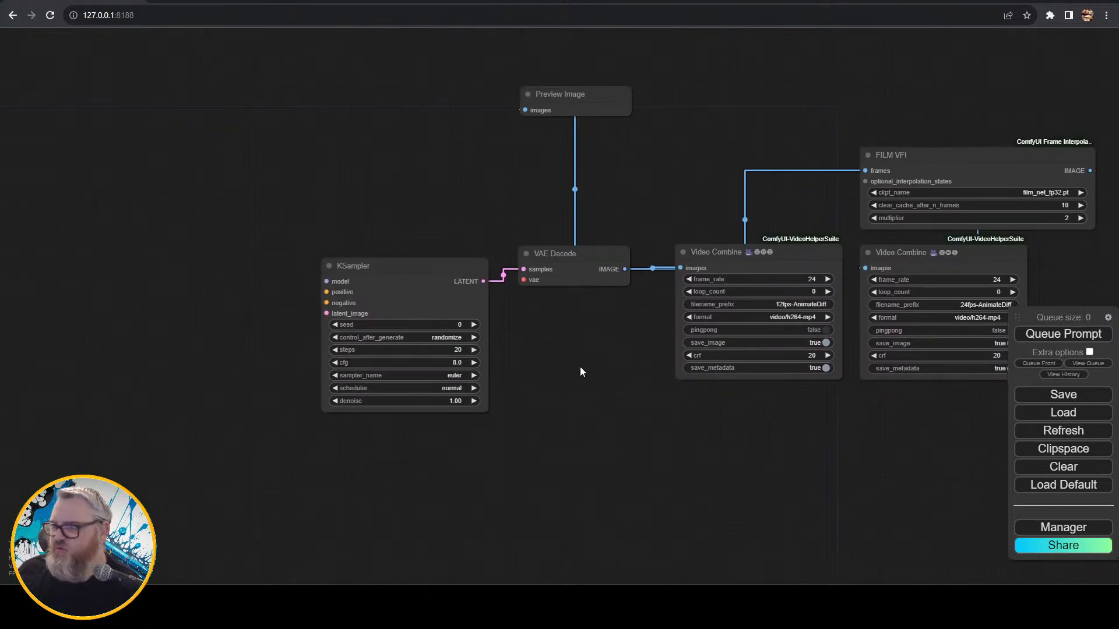
click(564, 99)
click(562, 249)
drag(516, 422, 670, 434)
mouse_move(299, 394)
mouse_down()
mouse_move(489, 378)
mouse_move(403, 366)
mouse_up()
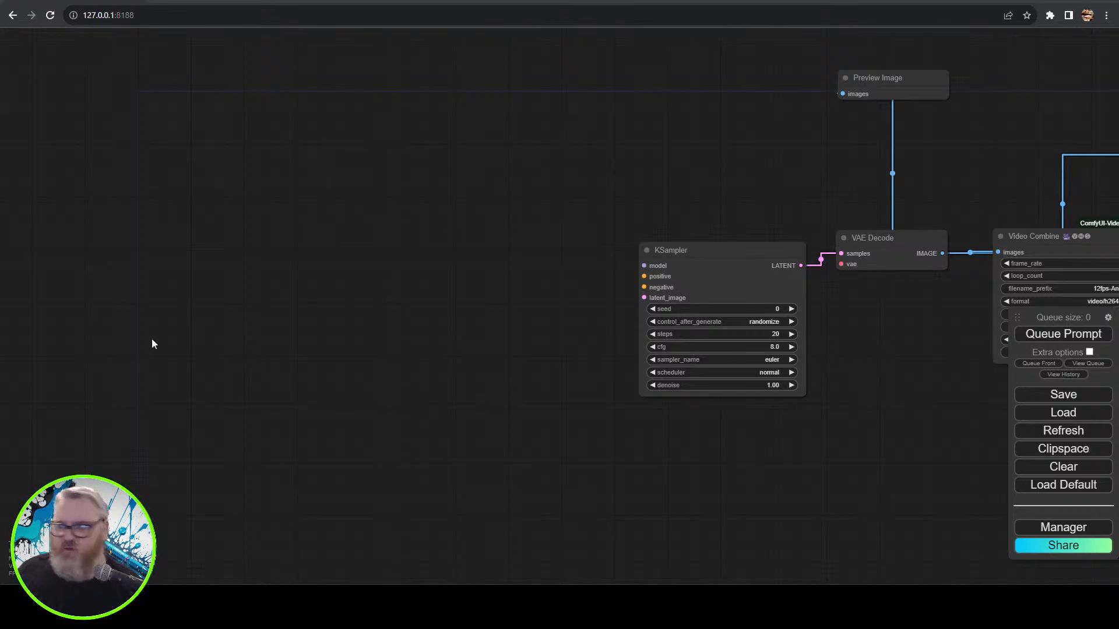
- Add a VAE Encode (for Inpainting) node and place it below the KSampler
drag(564, 425, 456, 344)
double_click(568, 386)
text(vae)
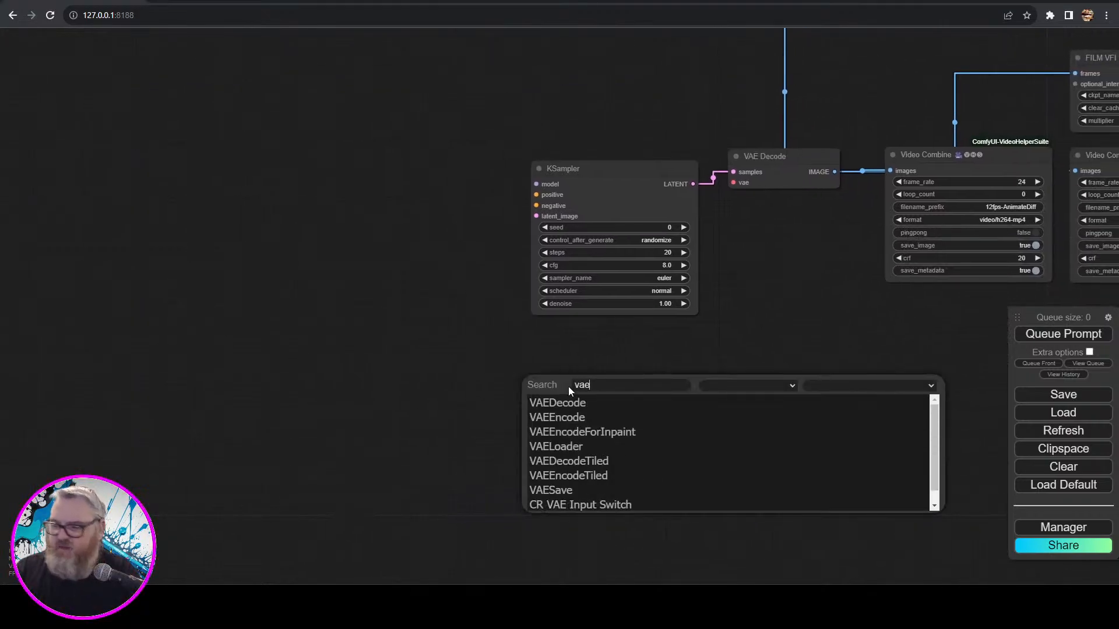
drag(635, 387, 487, 356)
drag(565, 484, 522, 451)
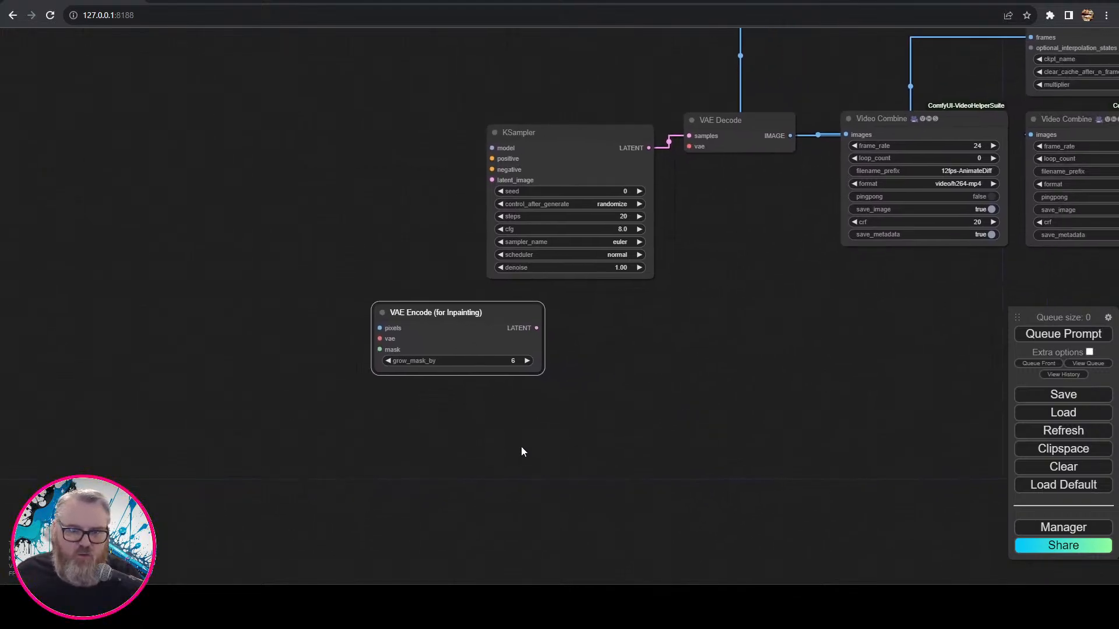
mouse_move(421, 315)
mouse_down()
mouse_move(424, 334)
mouse_move(420, 324)
mouse_move(434, 324)
mouse_up()
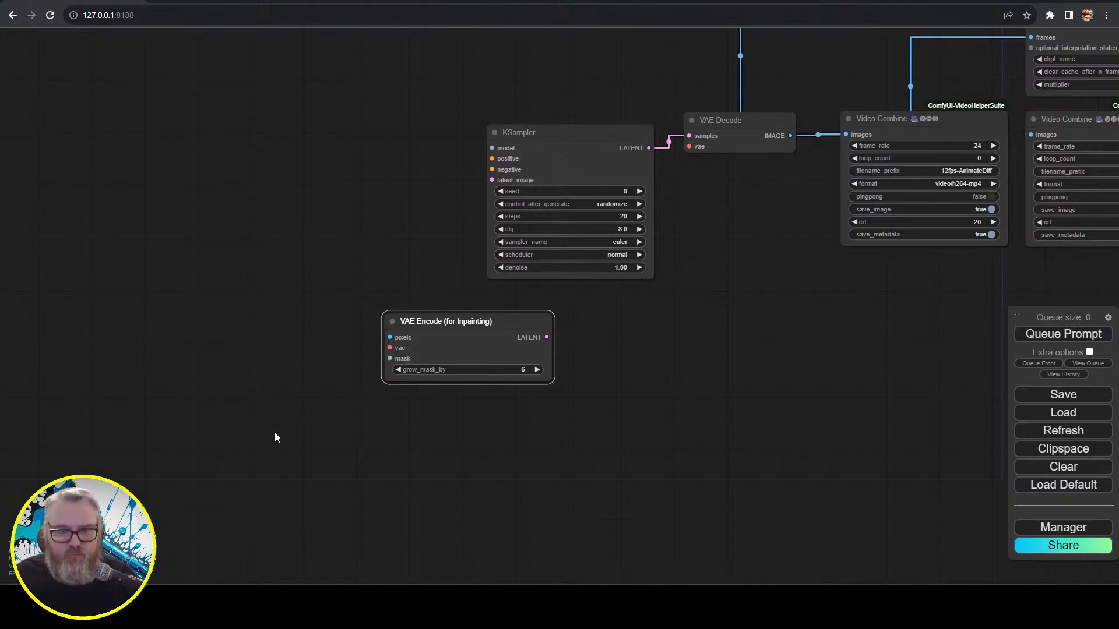
drag(274, 431, 378, 433)
drag(576, 342, 620, 338)
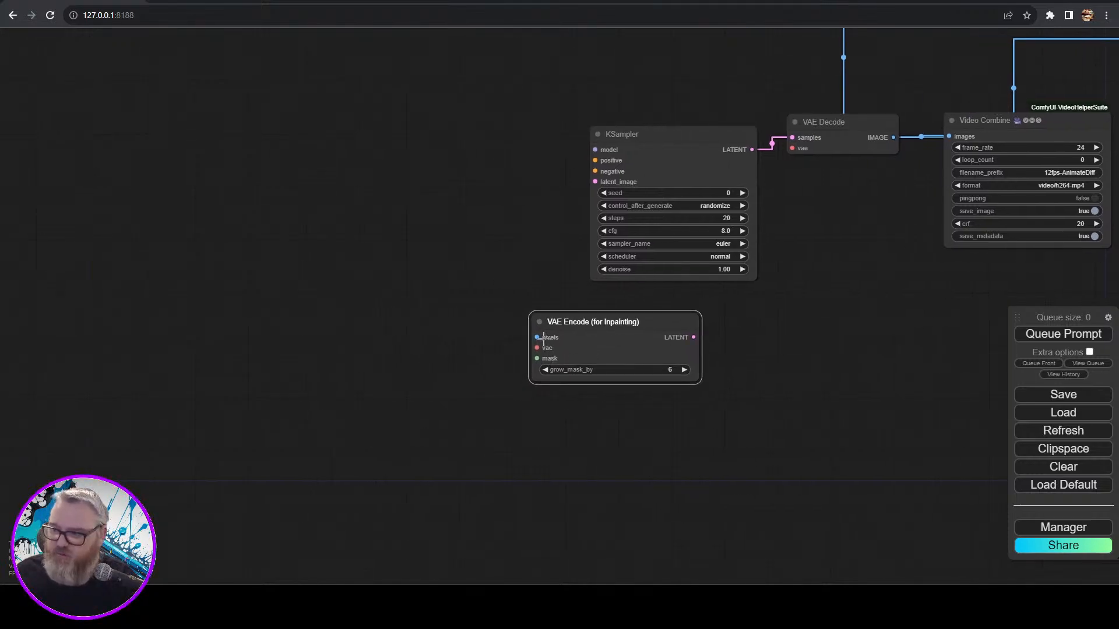
drag(543, 339, 471, 279)
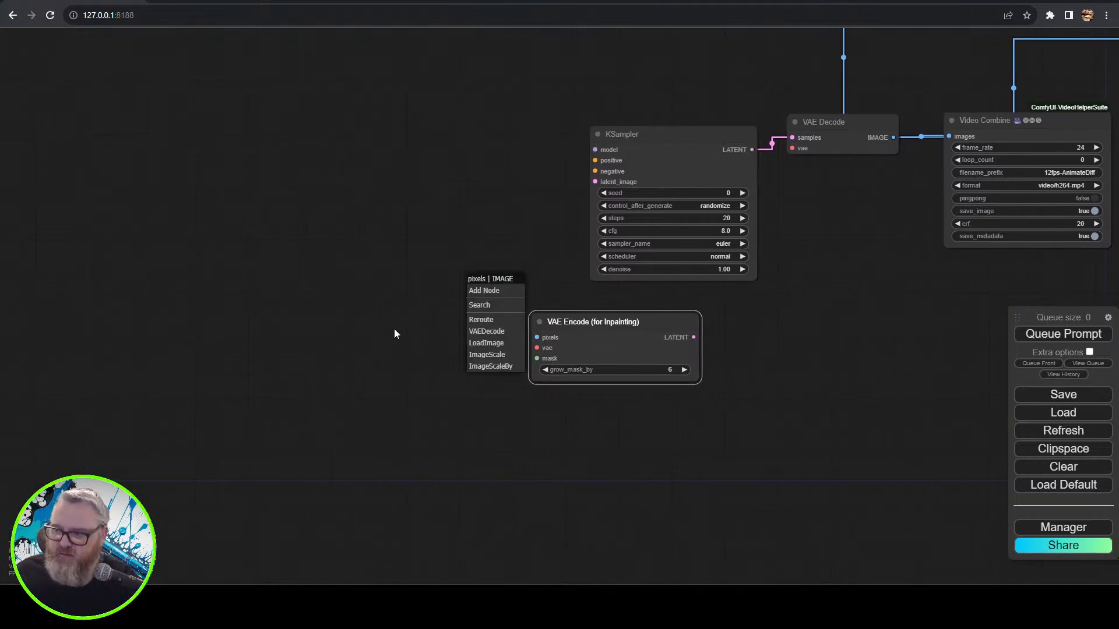
click(394, 333)
drag(537, 358, 435, 397)
click(396, 365)
- Add a Load Checkpoint node linked to VAE Encode (for Inpainting)'s vae input and select the deliberate_v3.safetensors checkpoint
click(536, 348)
drag(520, 327, 186, 316)
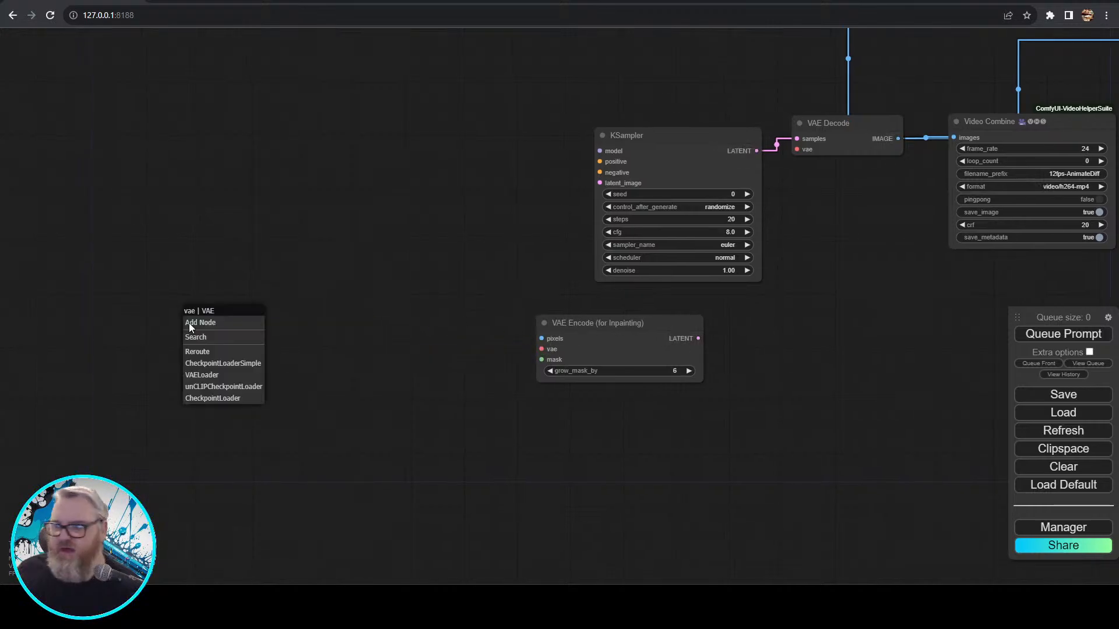
click(220, 365)
click(309, 363)
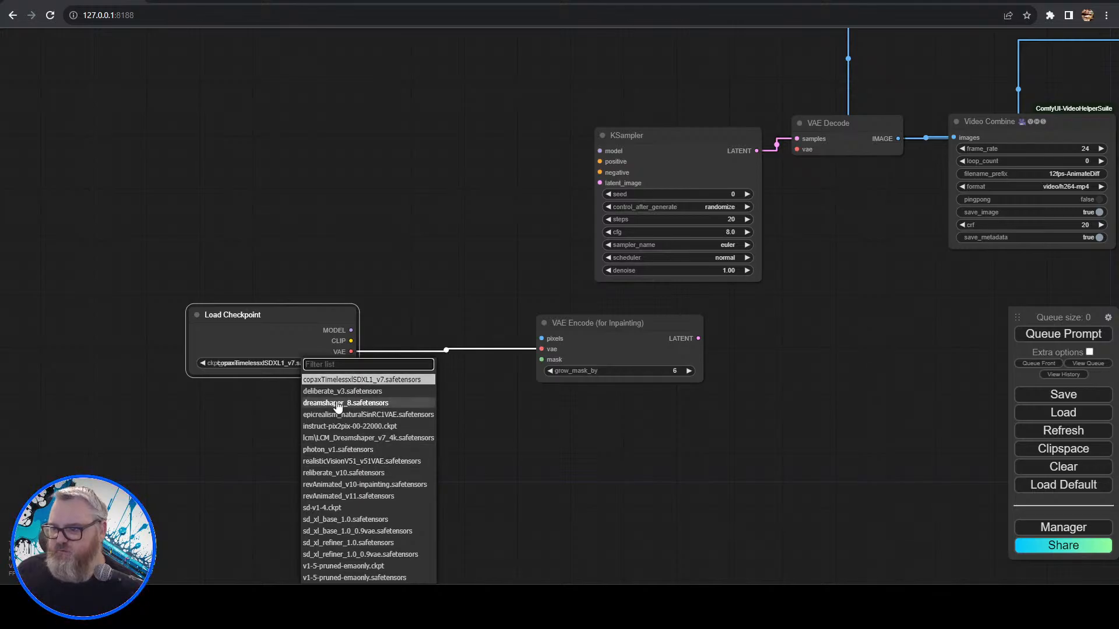
click(343, 392)
- Move the Load Checkpoint node far to the left of the KSampler and slightly above it to leave room between them
drag(169, 413, 456, 584)
drag(525, 488, 0, 174)
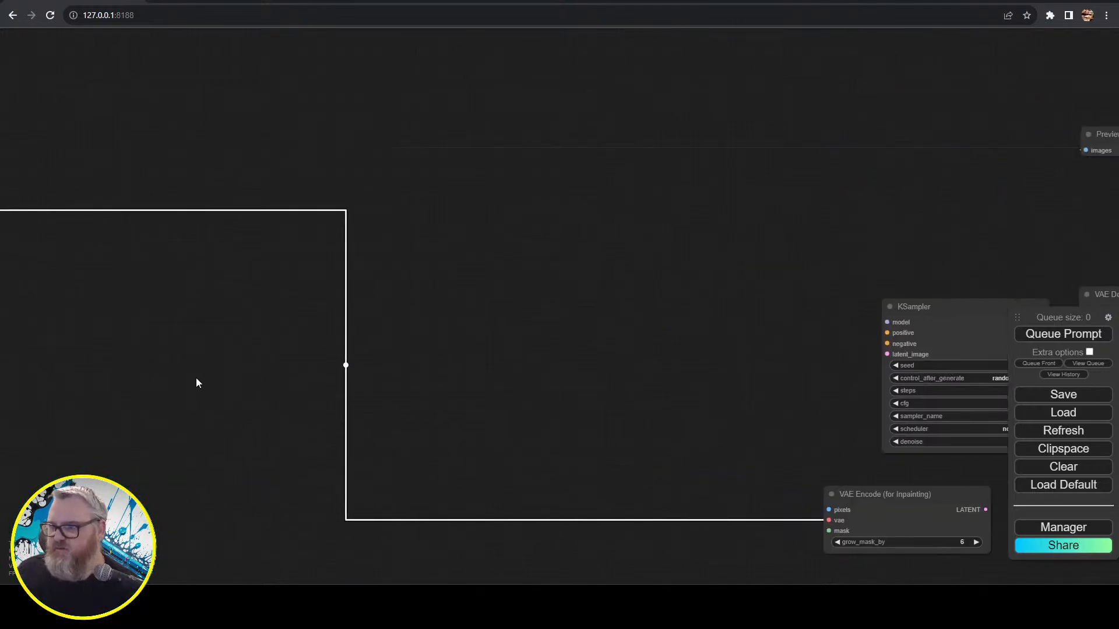
drag(195, 378, 649, 449)
scroll(649, 449, down, 5)
drag(492, 442, 266, 312)
drag(176, 204, 135, 220)
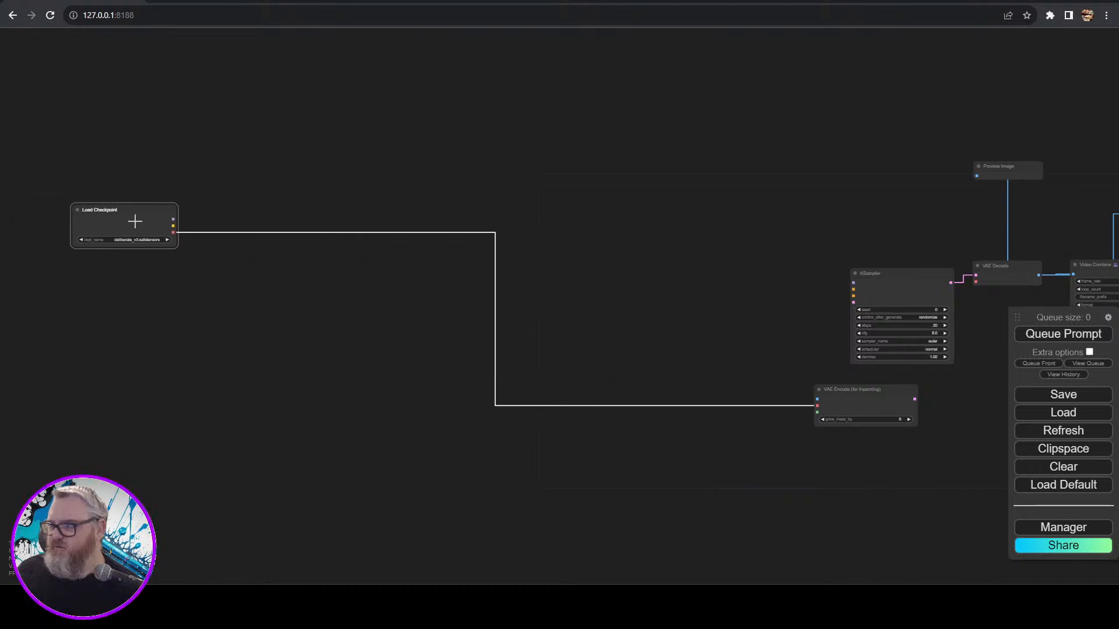
- Add a Load Video (Upload) node well to the left of VAE Encode (for Inpainting), at about its height
drag(608, 520, 232, 447)
scroll(545, 402, up, 11)
drag(402, 356, 654, 429)
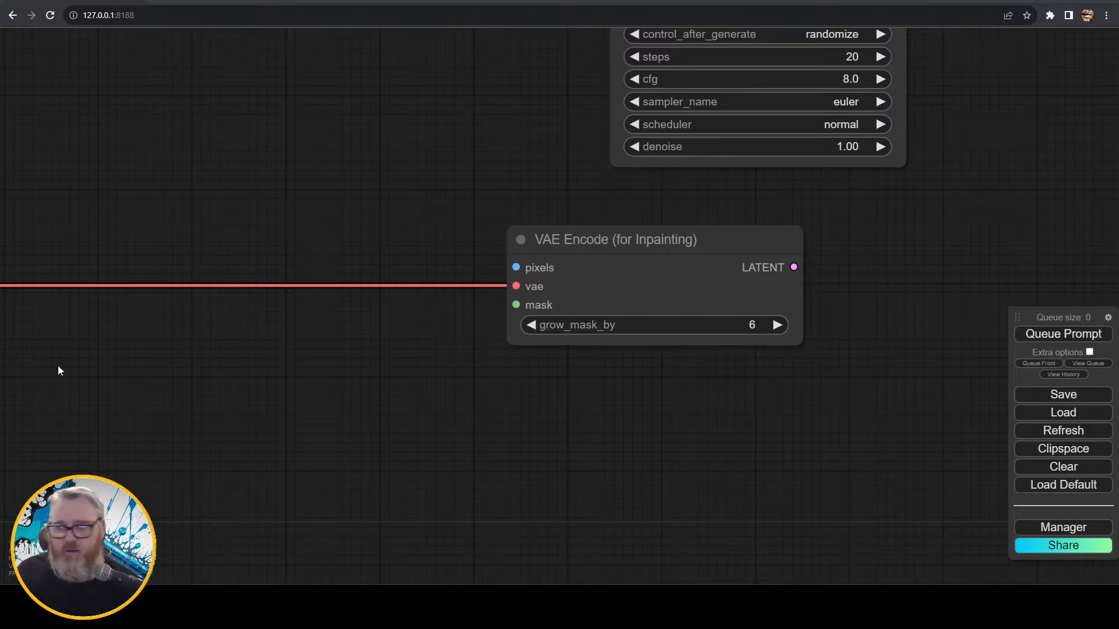
drag(150, 414, 702, 264)
double_click(75, 275)
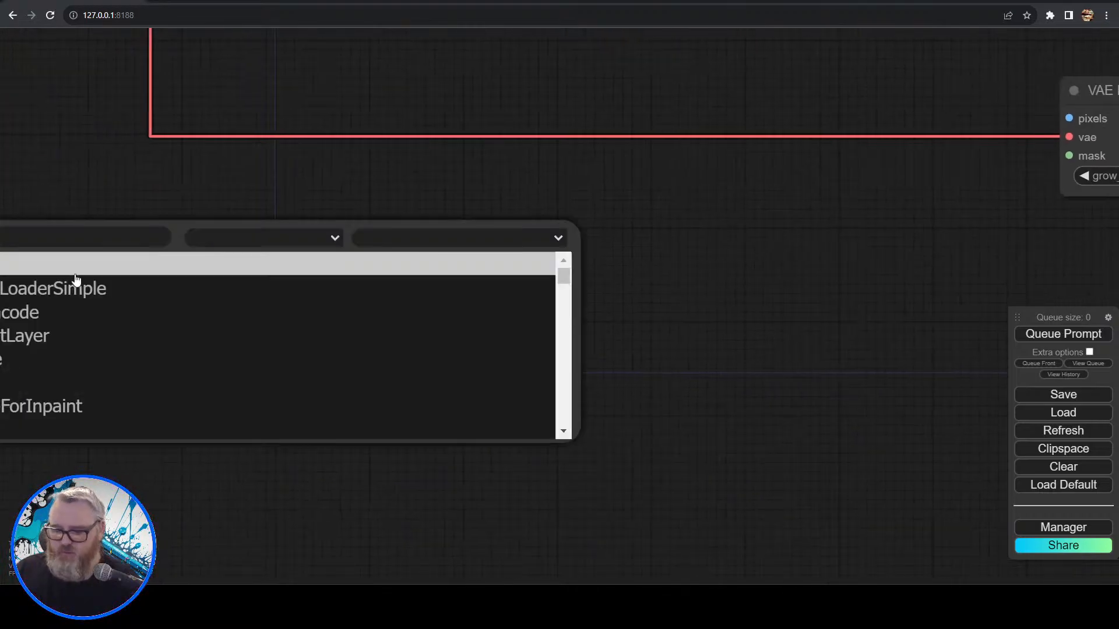
text(loadvi)
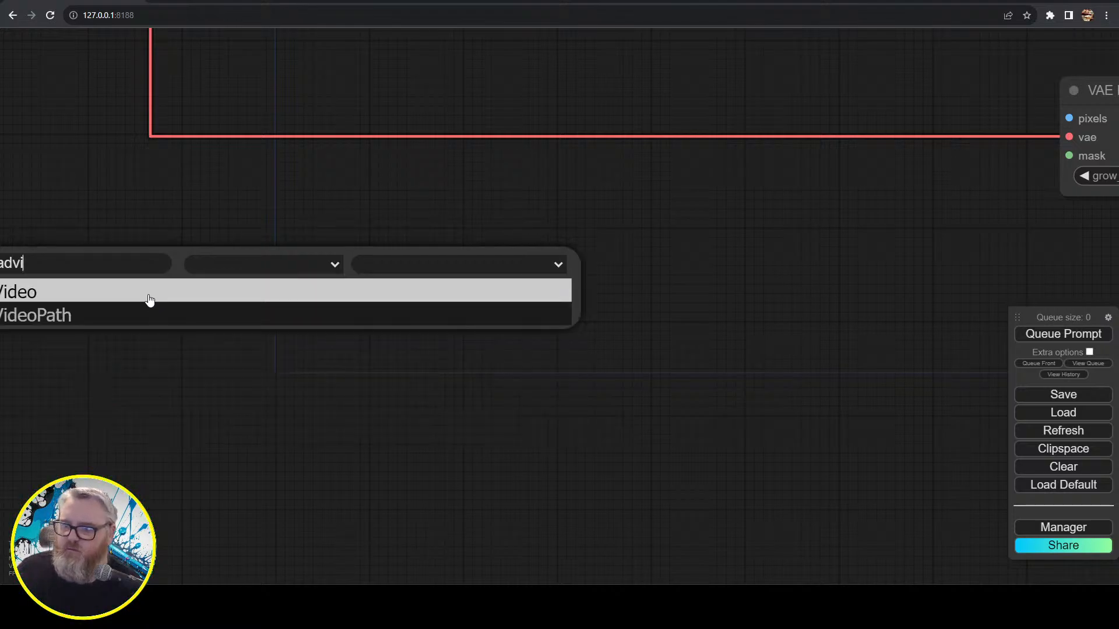
click(150, 301)
double_click(384, 320)
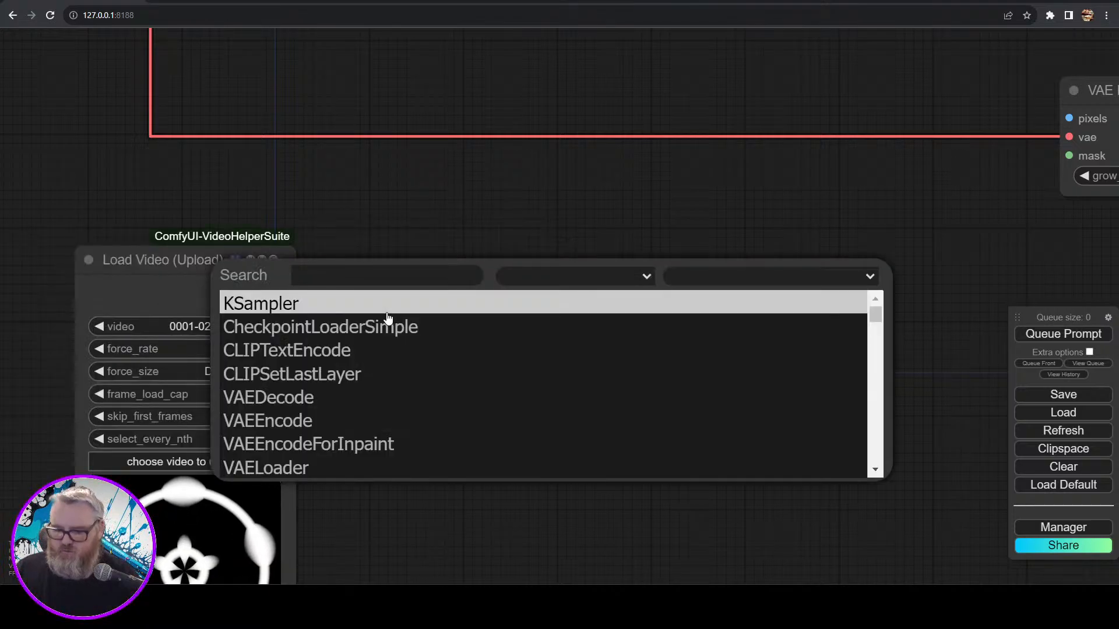
text(loadvid)
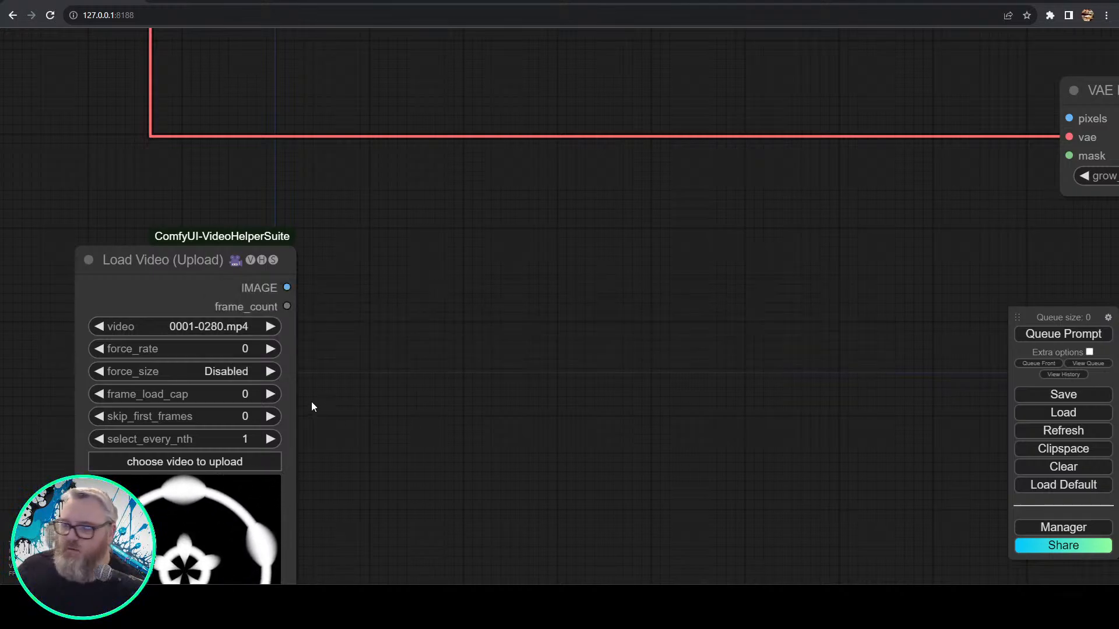
drag(236, 248, 260, 126)
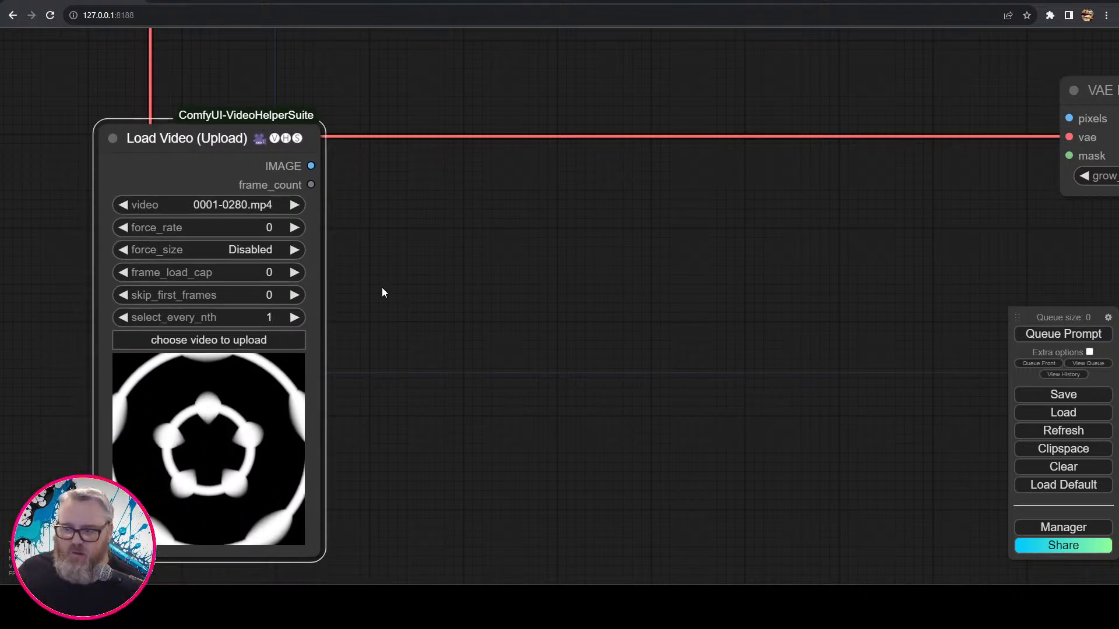
click(222, 341)
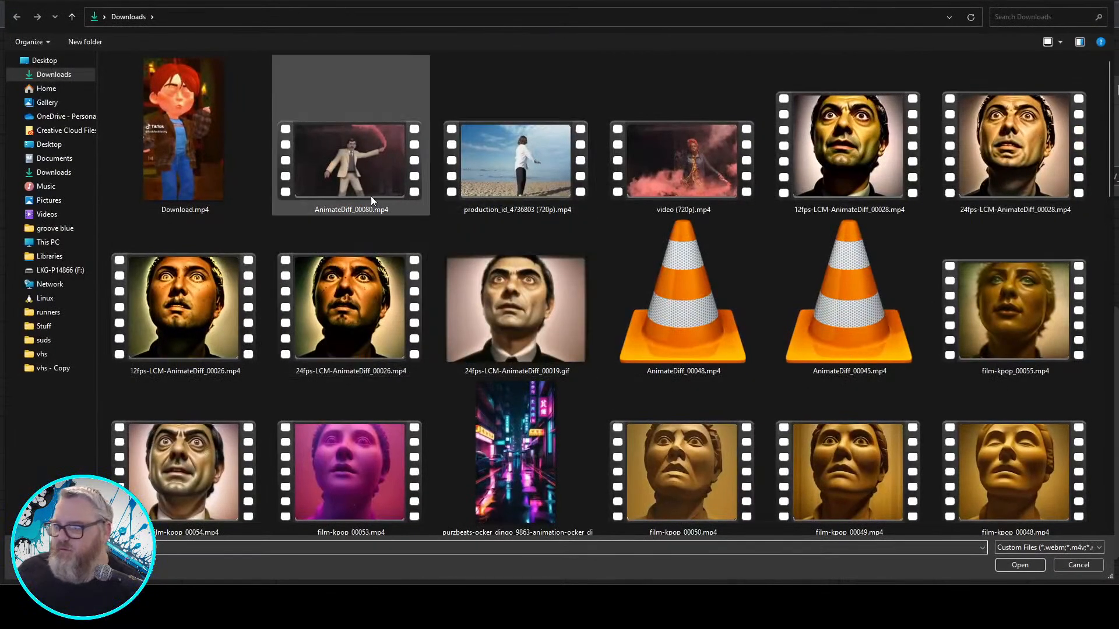
double_click(512, 179)
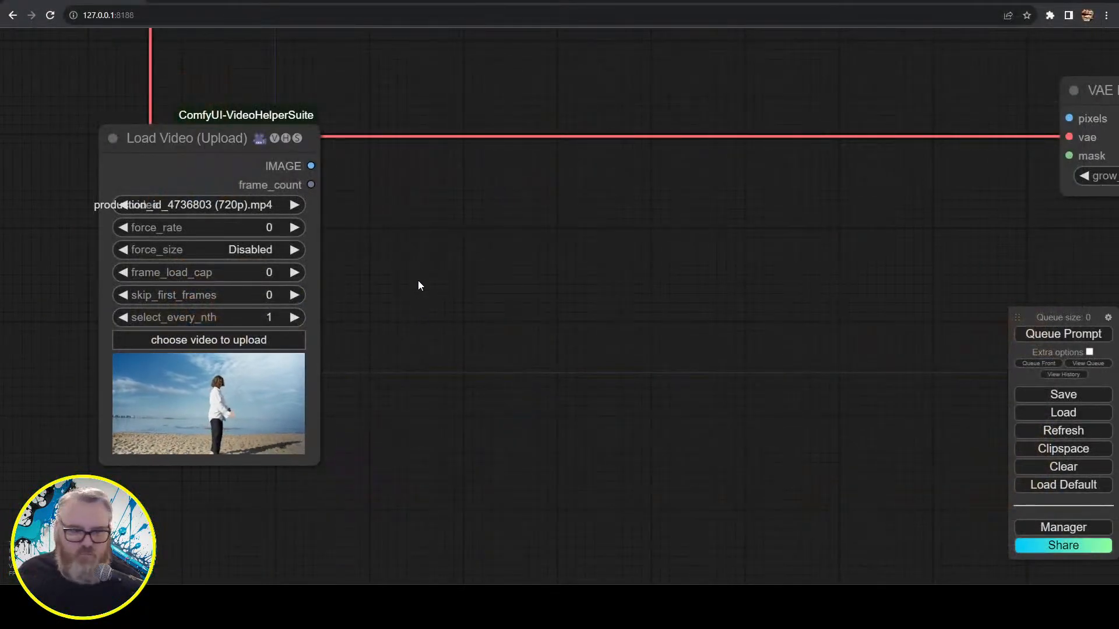
drag(418, 303, 529, 280)
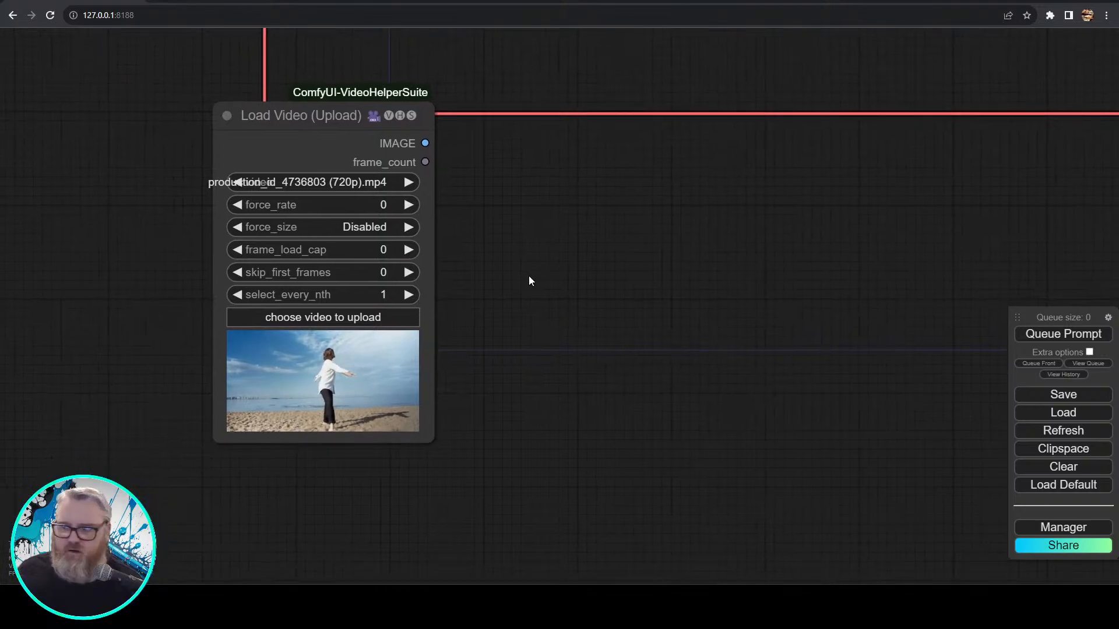
- Set the Load Video (Upload) node's force_rate to 24 and its force_size to ?x512
click(382, 205)
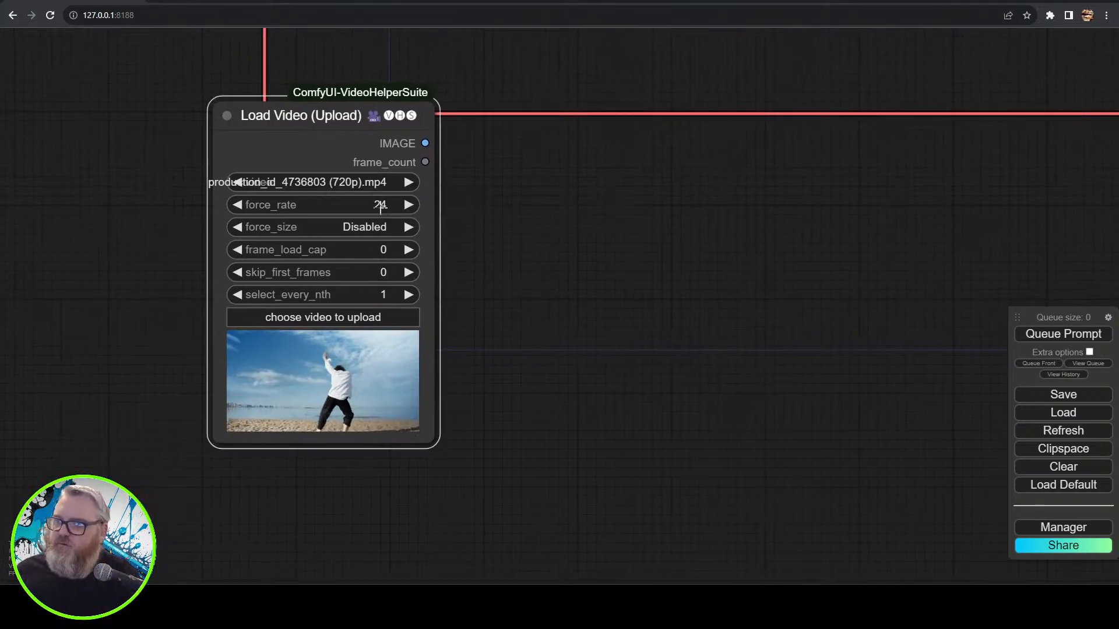
click(377, 229)
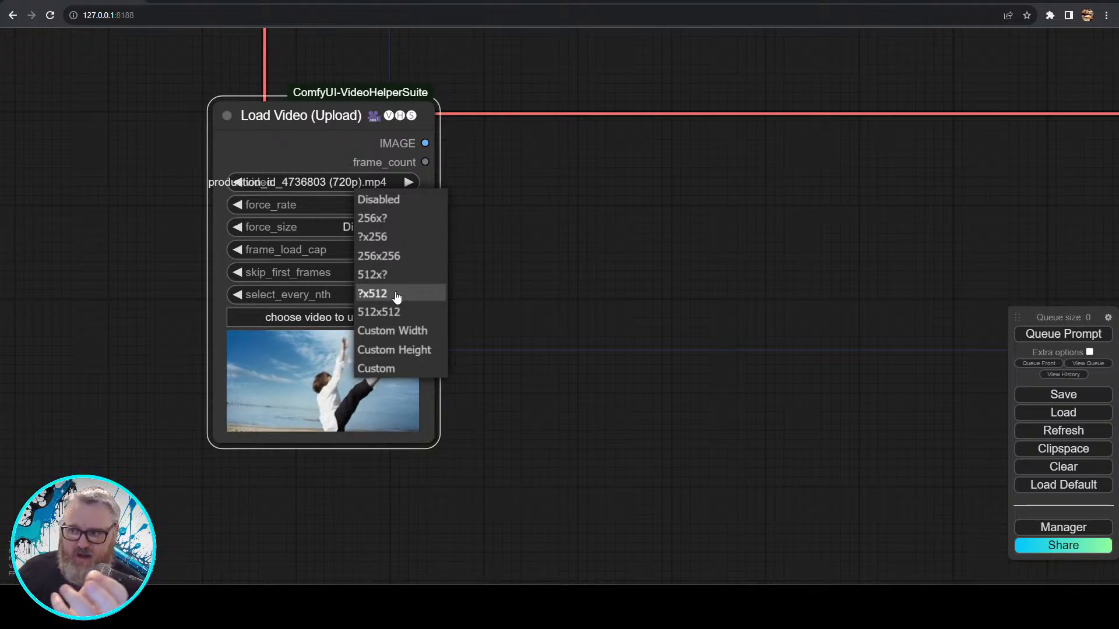
scroll(379, 227, up, 5)
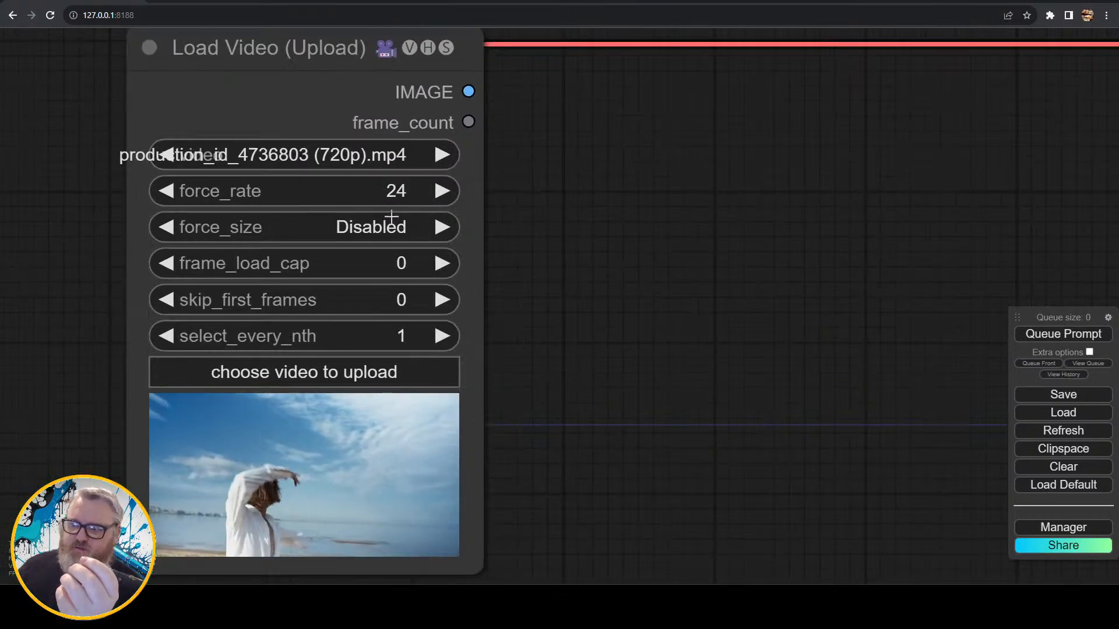
click(383, 224)
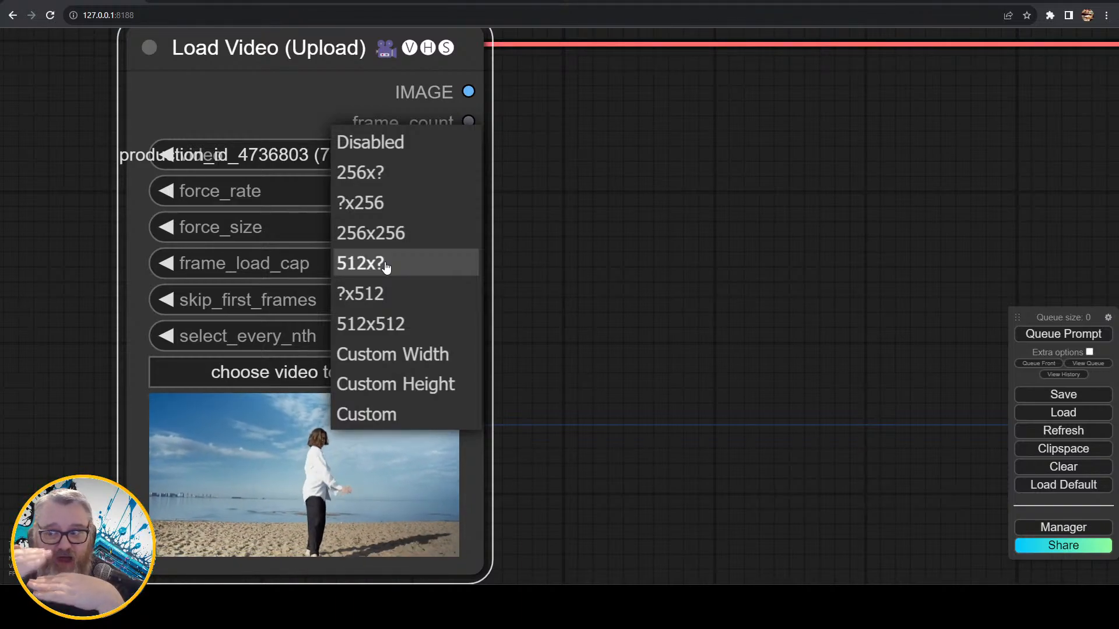
click(387, 293)
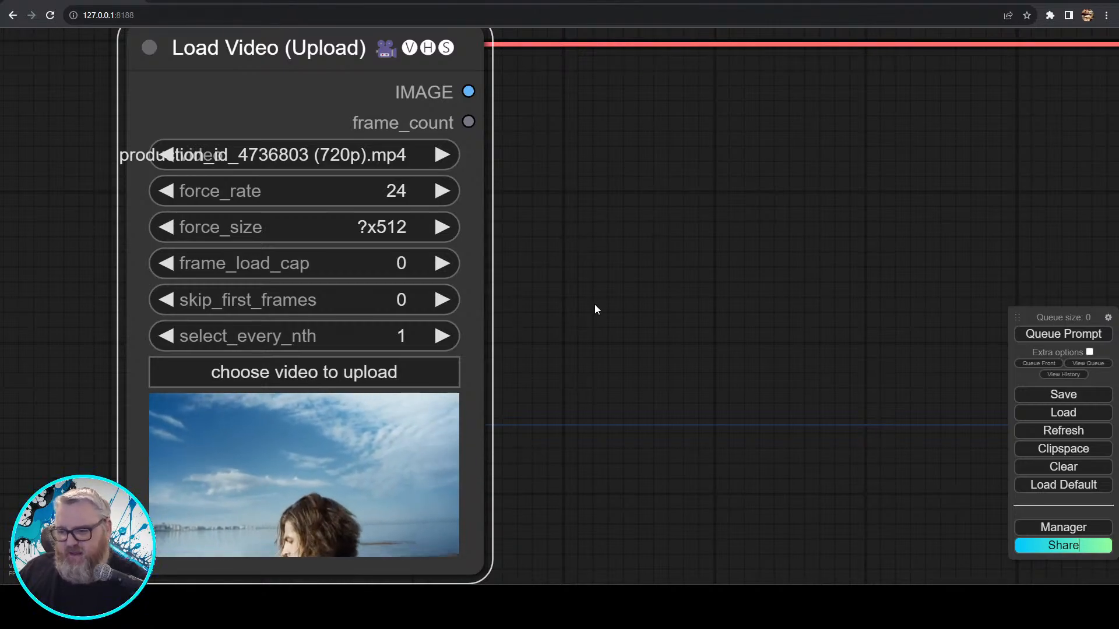
- Connect Load Video (Upload)'s IMAGE output to the pixels input of VAE Encode (for Inpainting)
scroll(540, 287, down, 5)
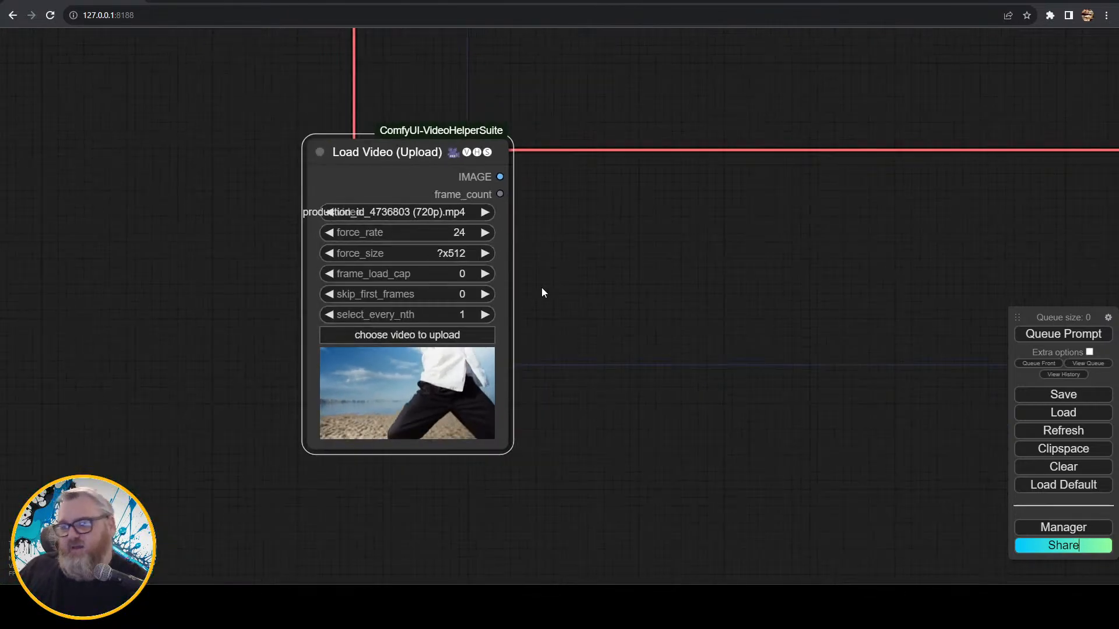
drag(639, 292, 479, 330)
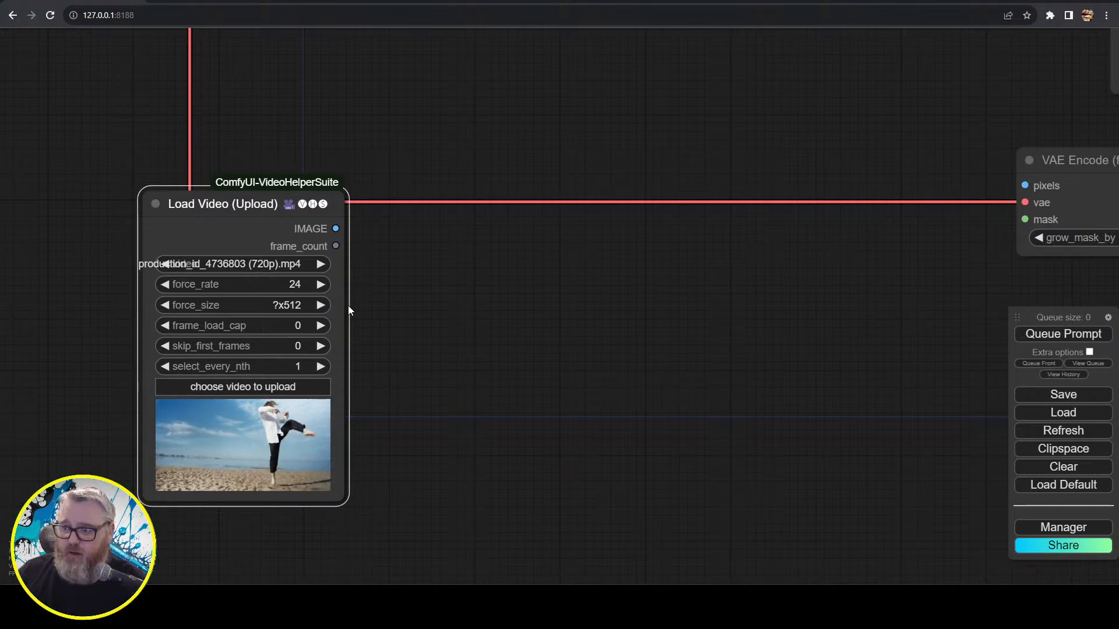
drag(438, 307, 280, 329)
scroll(353, 332, down, 7)
drag(432, 338, 323, 360)
scroll(323, 365, down, 3)
drag(172, 328, 438, 309)
scroll(459, 367, up, 7)
- Move the Load Video (Upload) node much farther left of VAE Encode (for Inpainting), at about its height, to free space between them
drag(250, 420, 397, 349)
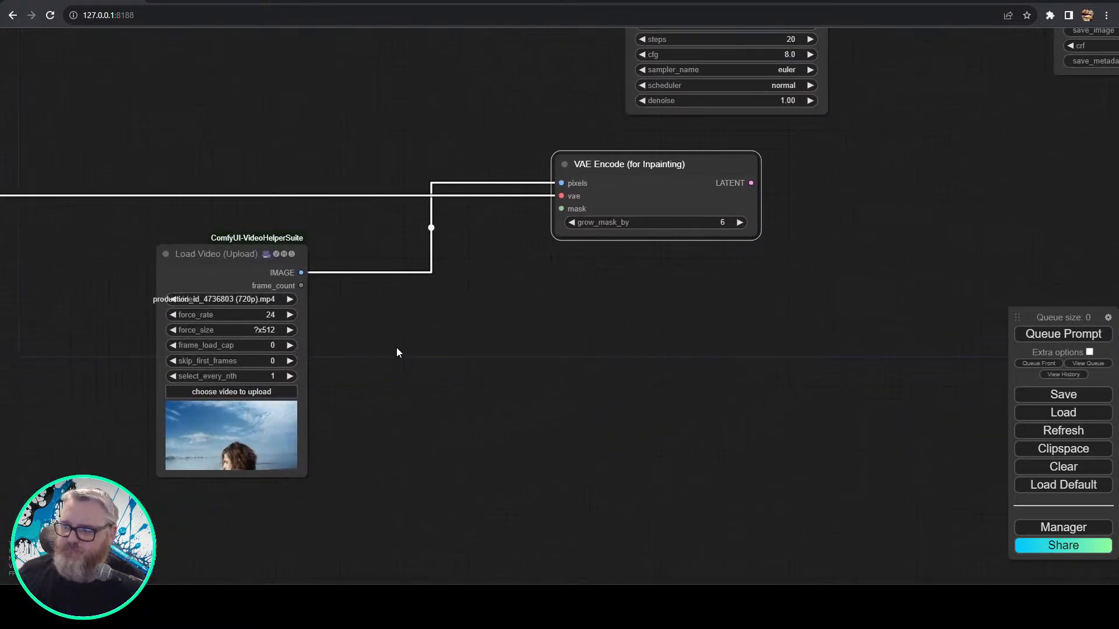
drag(245, 257, 46, 274)
drag(232, 414, 781, 346)
drag(586, 201, 67, 203)
drag(417, 339, 514, 305)
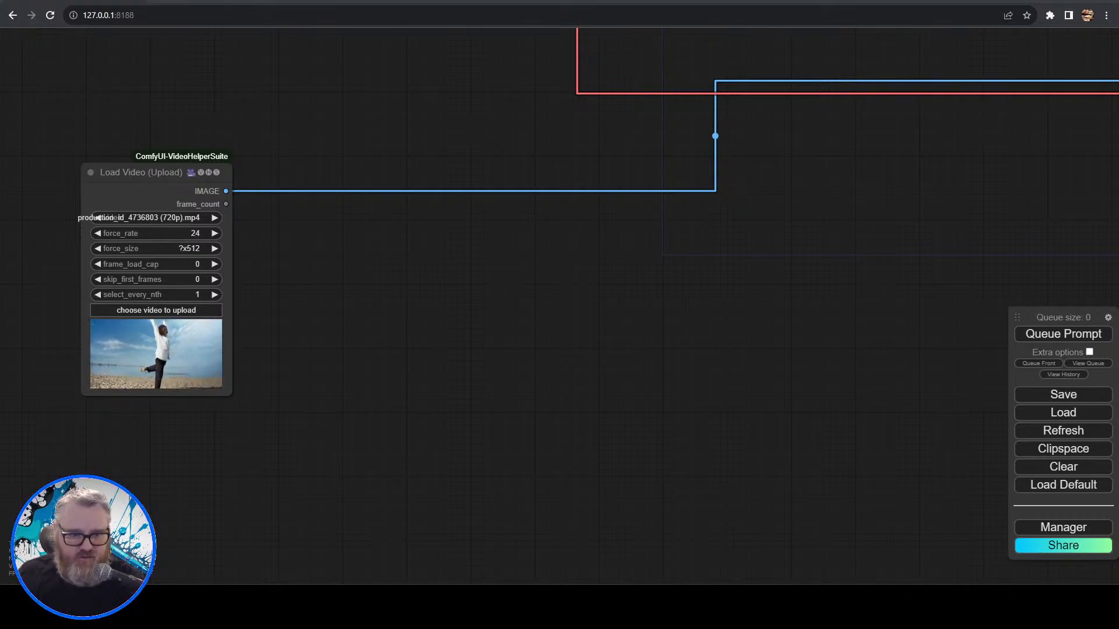
drag(349, 282, 386, 508)
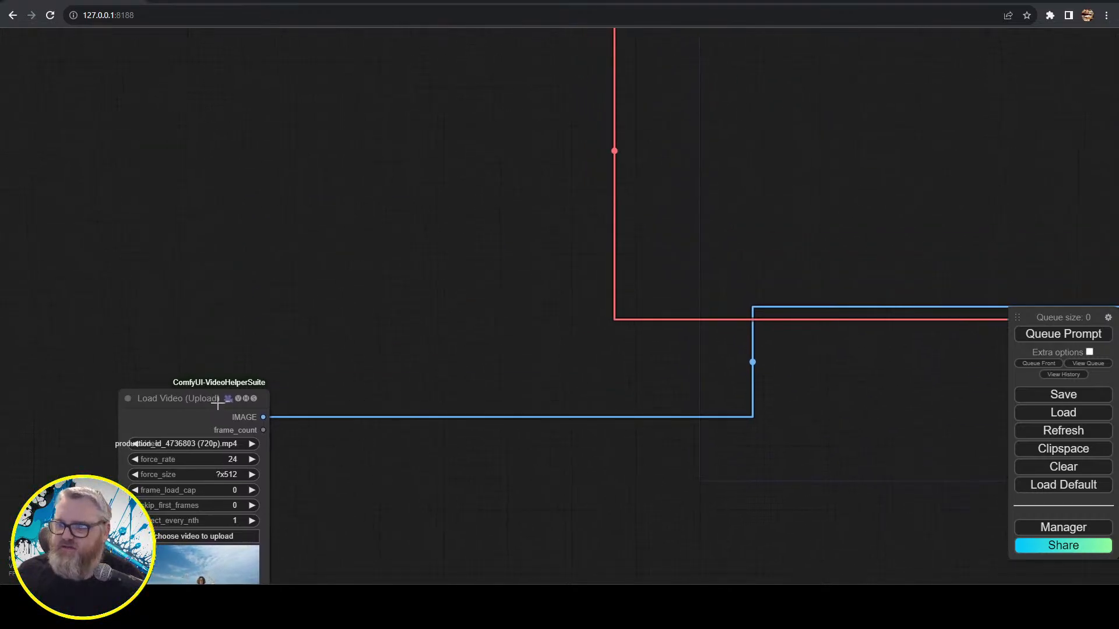
drag(212, 398, 104, 304)
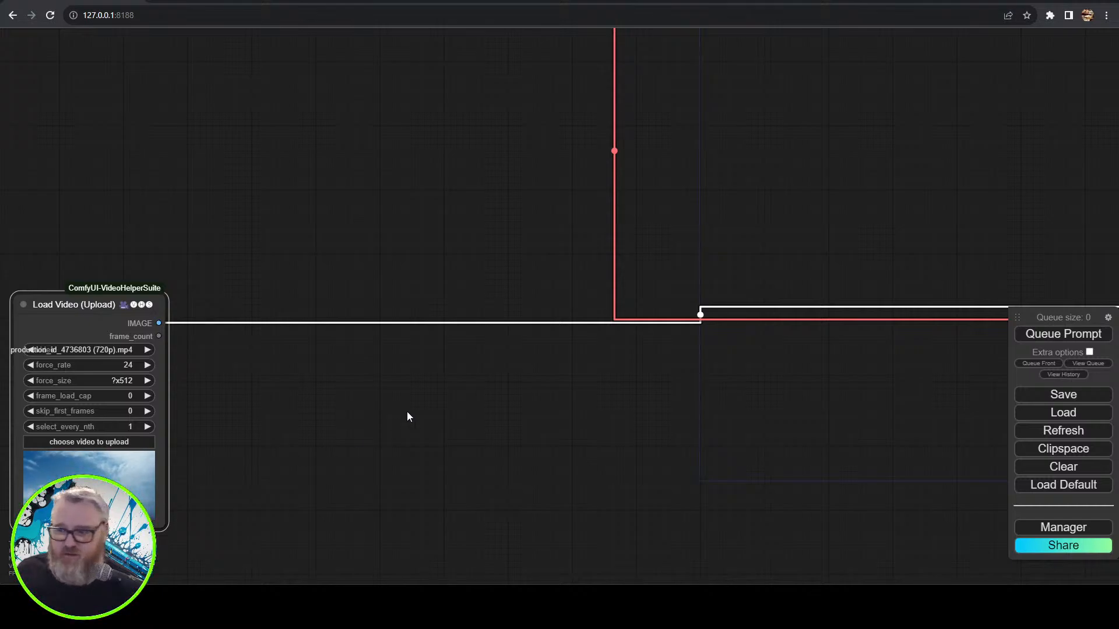
drag(407, 411, 404, 413)
- Add an Image batch to Image List node fed by Load Video (Upload)'s IMAGE output and place it above and right of that node
drag(158, 324, 271, 160)
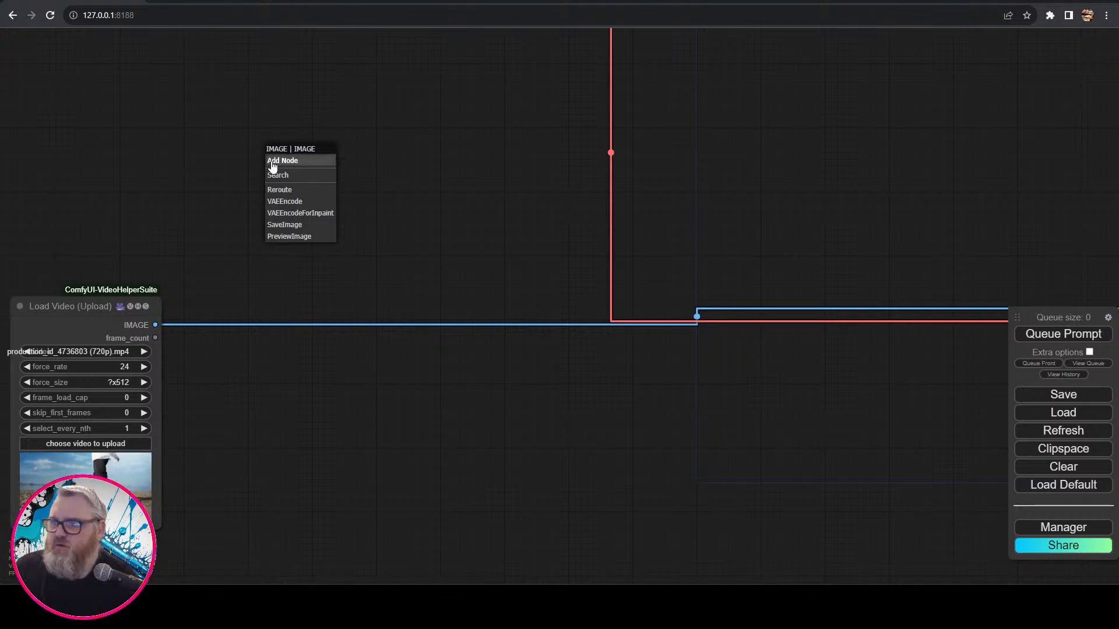
click(290, 175)
text(imagebat)
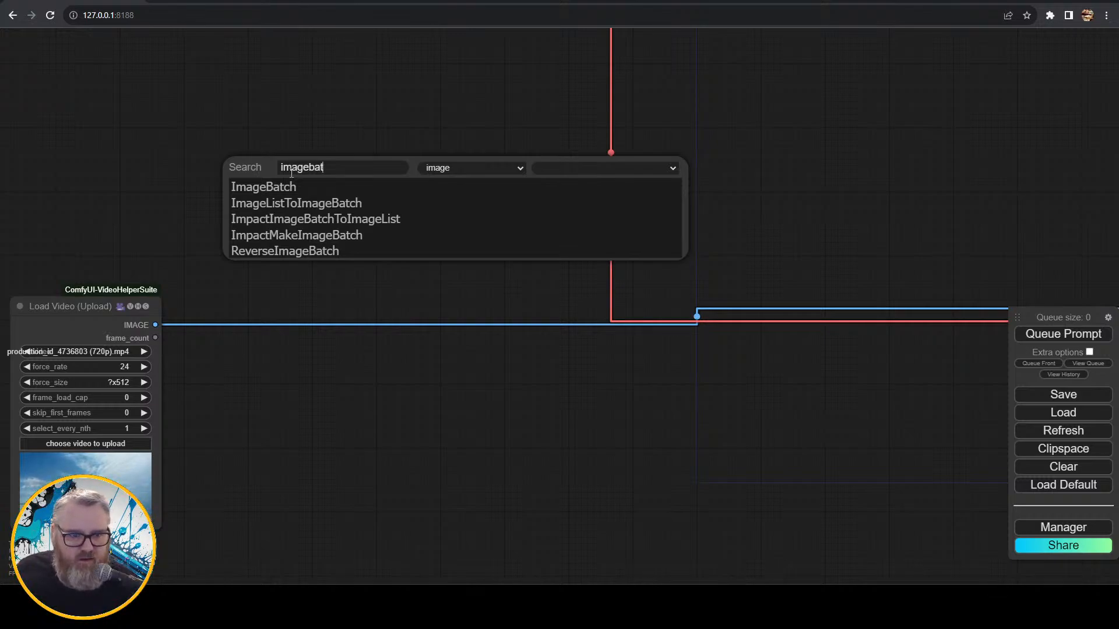
click(316, 226)
drag(361, 166, 306, 167)
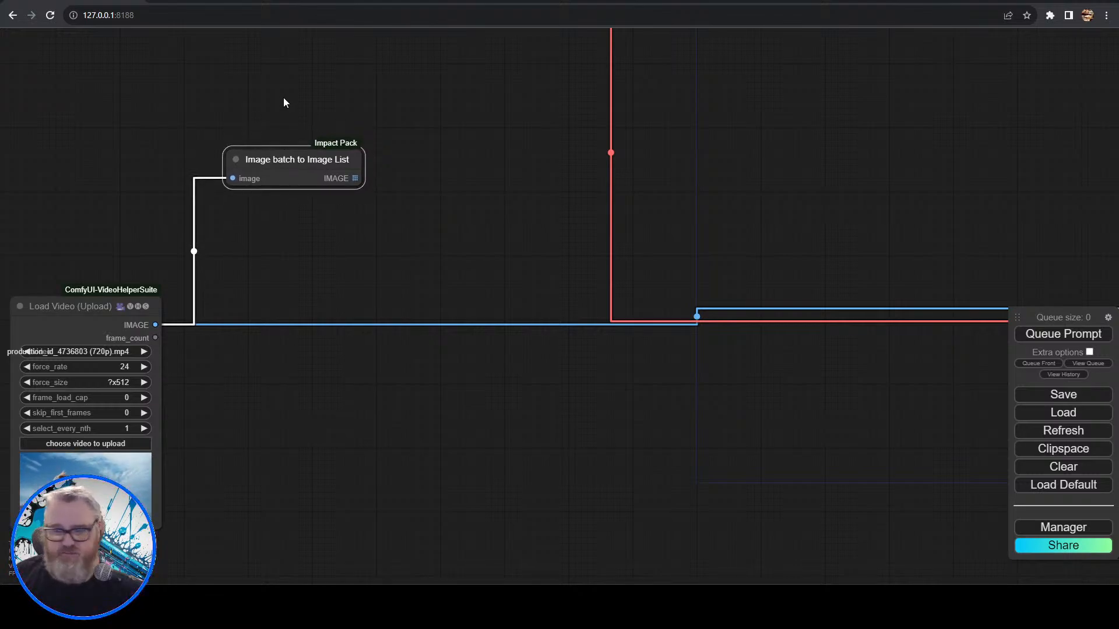
drag(285, 103, 260, 272)
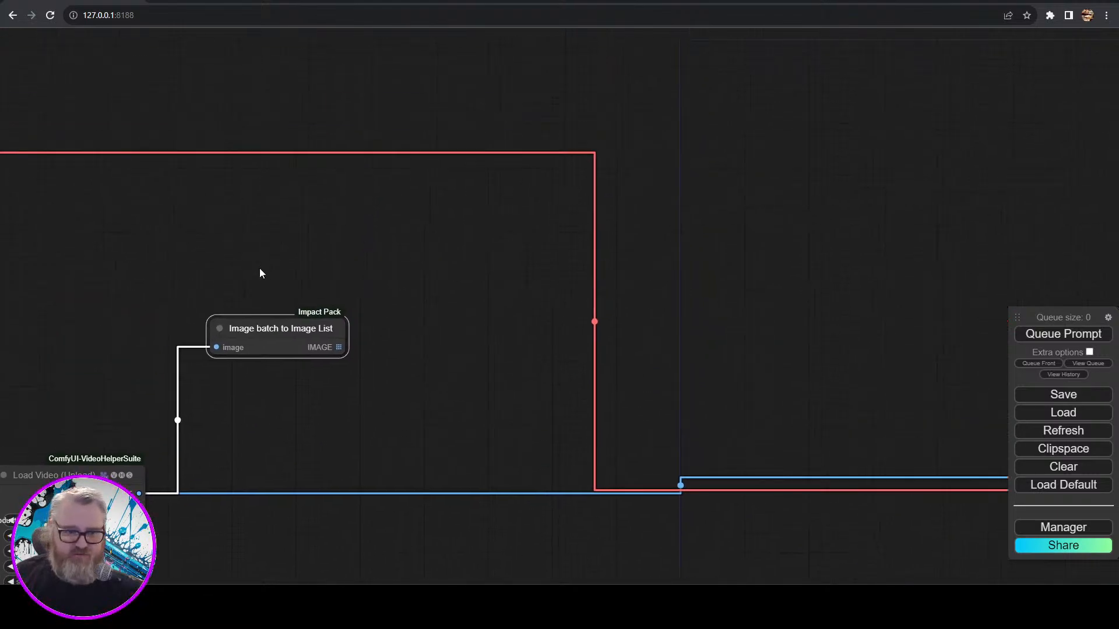
click(227, 202)
mouse_move(277, 332)
mouse_down()
mouse_move(279, 356)
mouse_move(277, 342)
mouse_up()
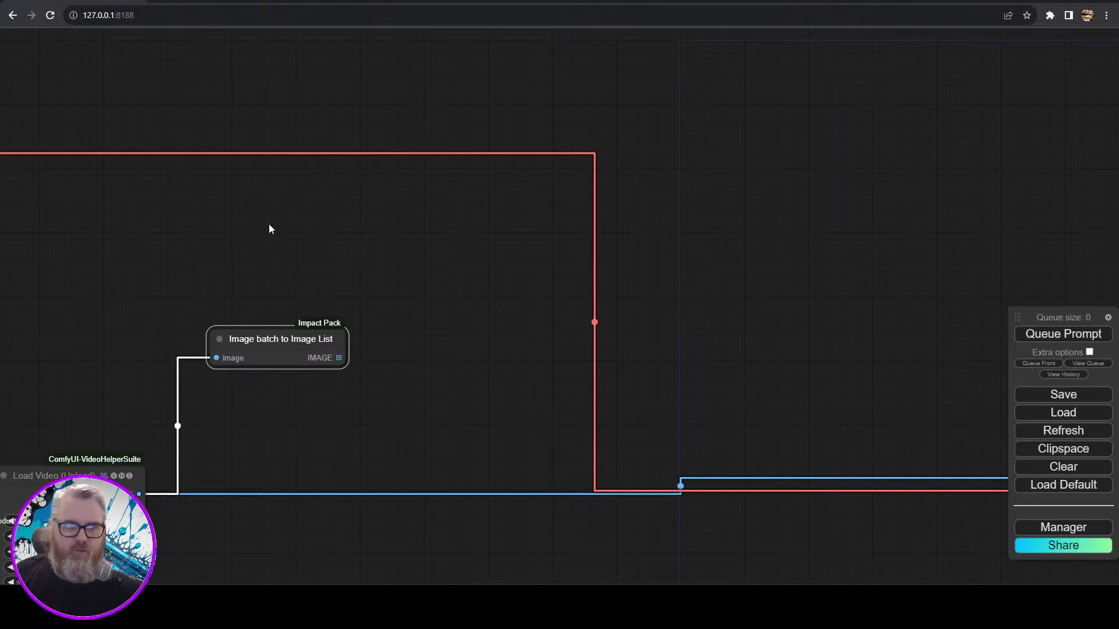
- Add an UltralyticsDetectorProvider node and place it well above the Image batch to Image List node
double_click(249, 169)
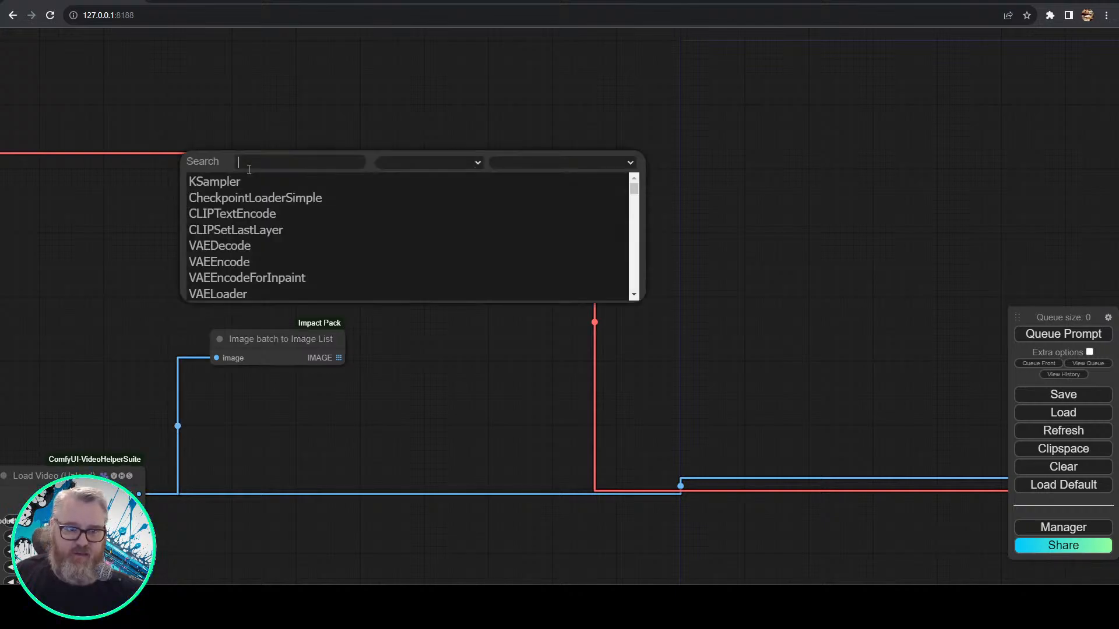
text(ultra)
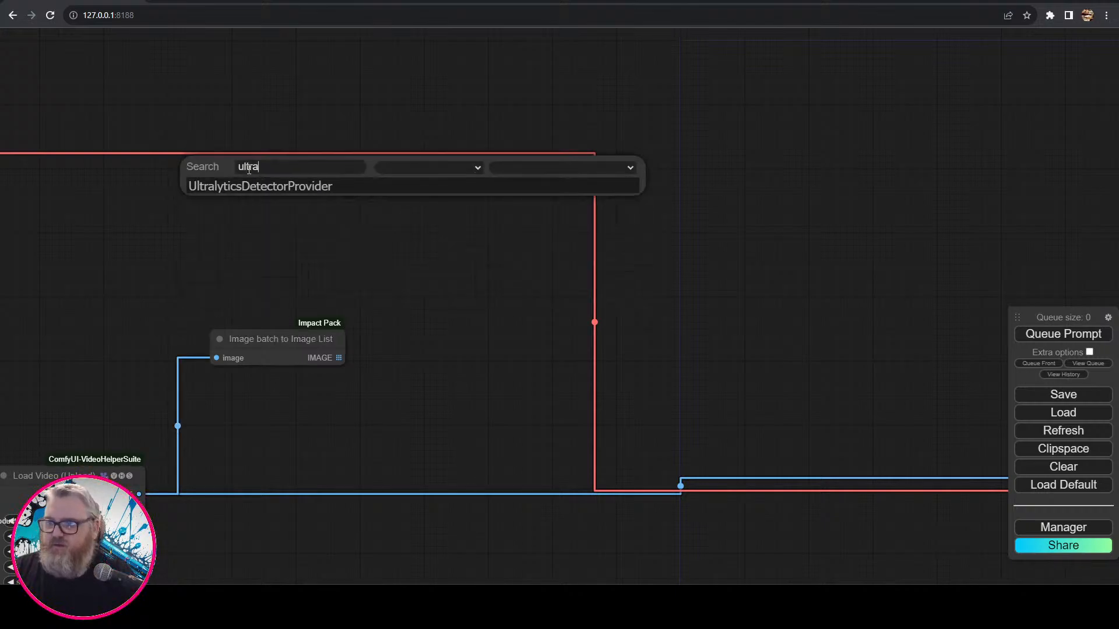
click(252, 195)
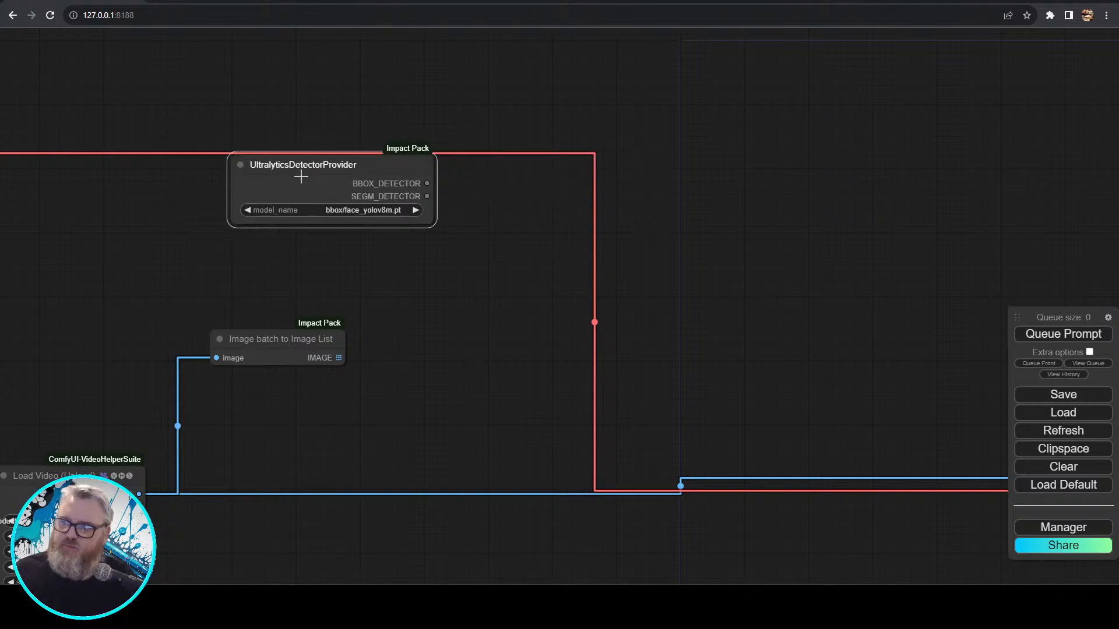
drag(300, 175, 221, 153)
- Add a SAMLoader node and align it directly beneath the UltralyticsDetectorProvider node
double_click(234, 244)
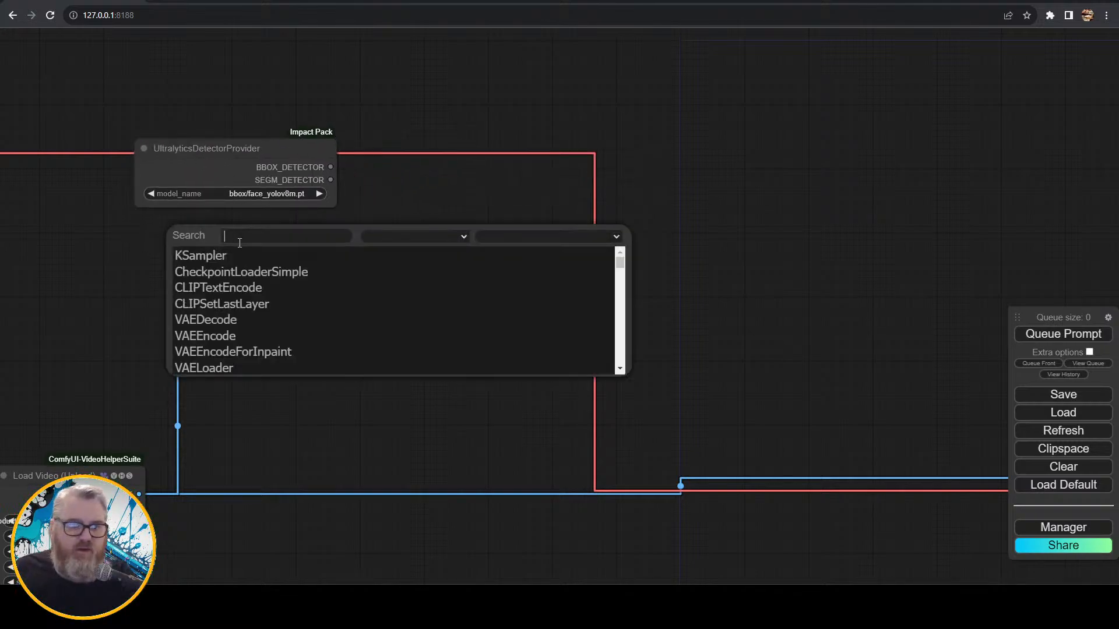
text(samloa)
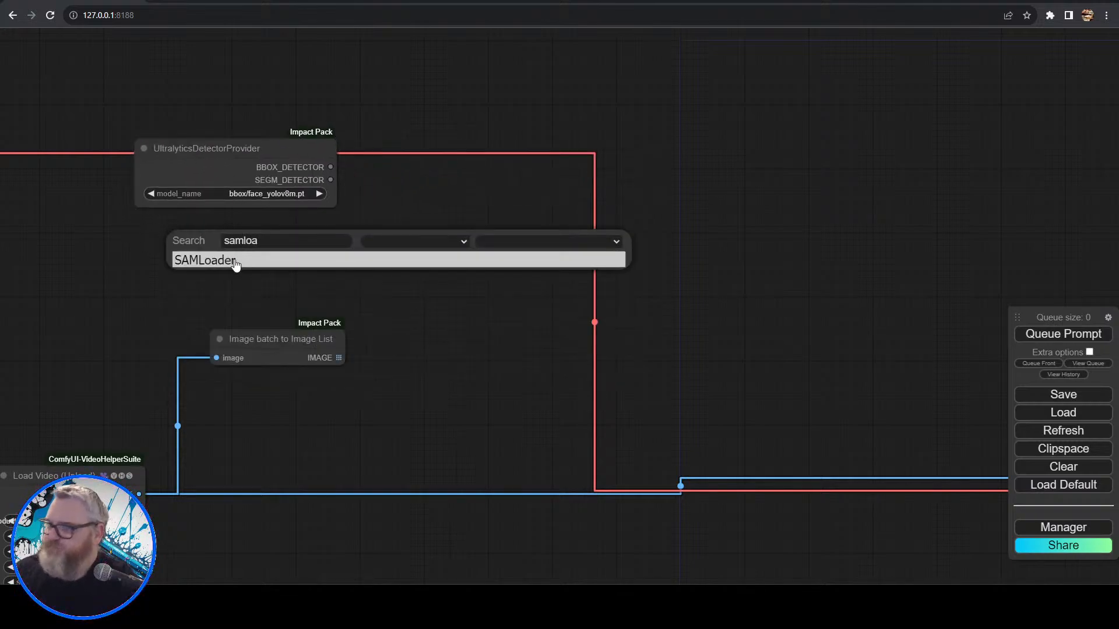
click(236, 264)
drag(342, 241, 243, 237)
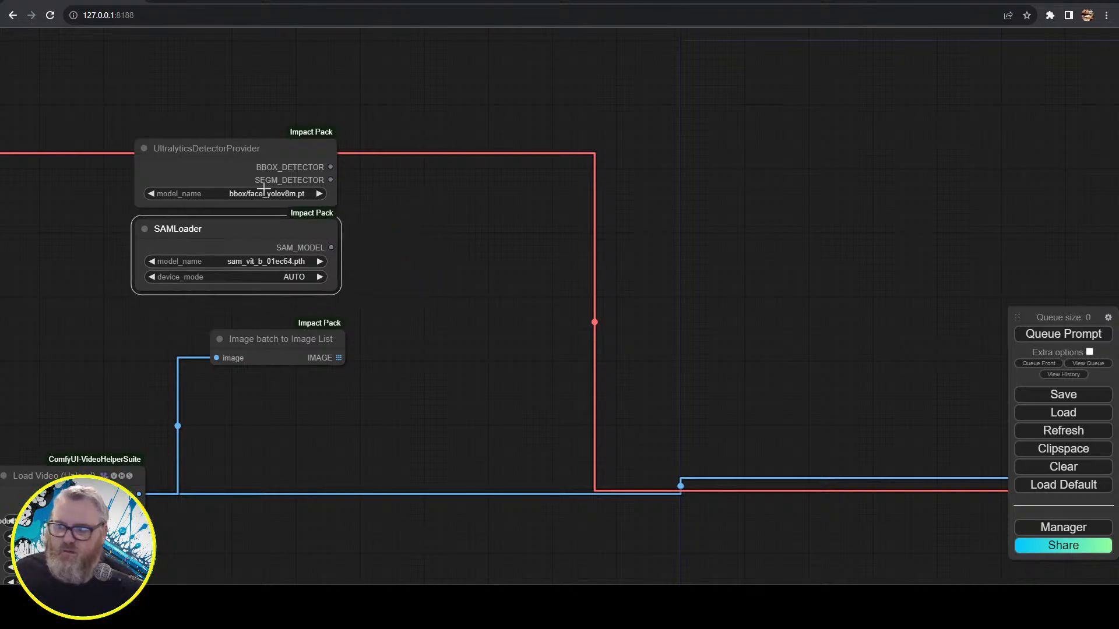
- Set the UltralyticsDetectorProvider's model_name to segm/person_yolov8m-seg.pt
click(264, 193)
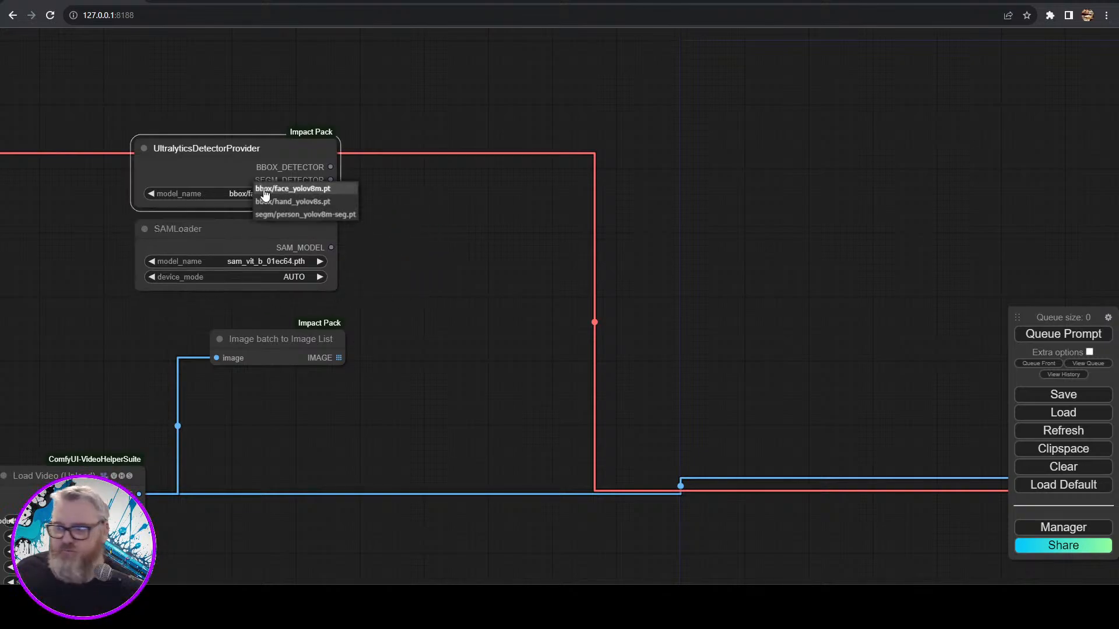
click(286, 214)
scroll(289, 215, up, 5)
drag(736, 223, 890, 266)
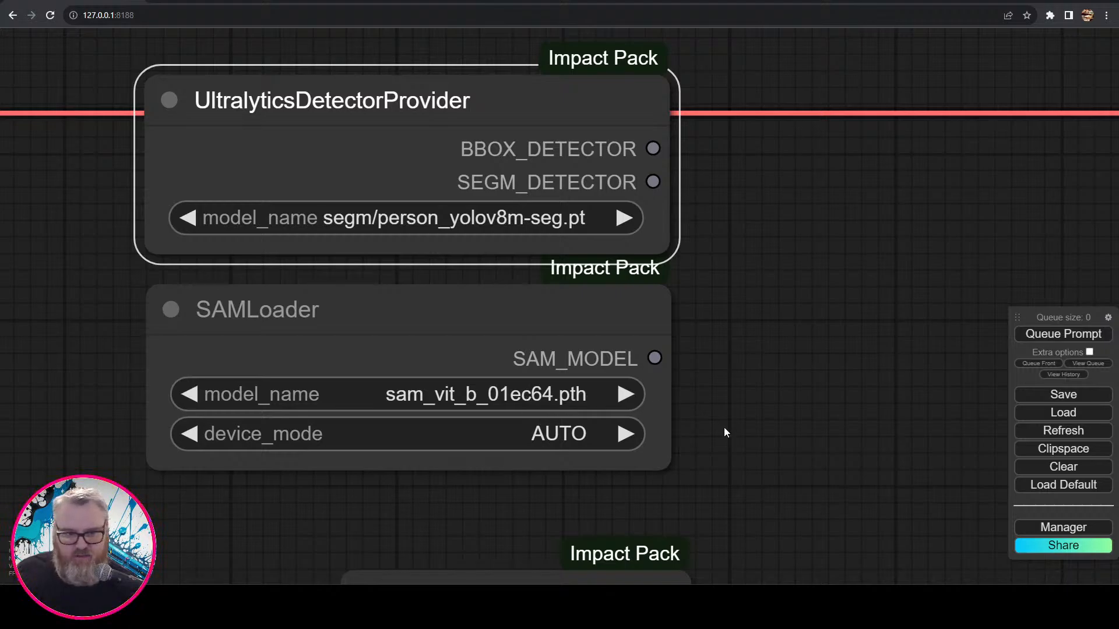
drag(784, 452, 808, 491)
scroll(699, 399, down, 3)
scroll(676, 399, up, 4)
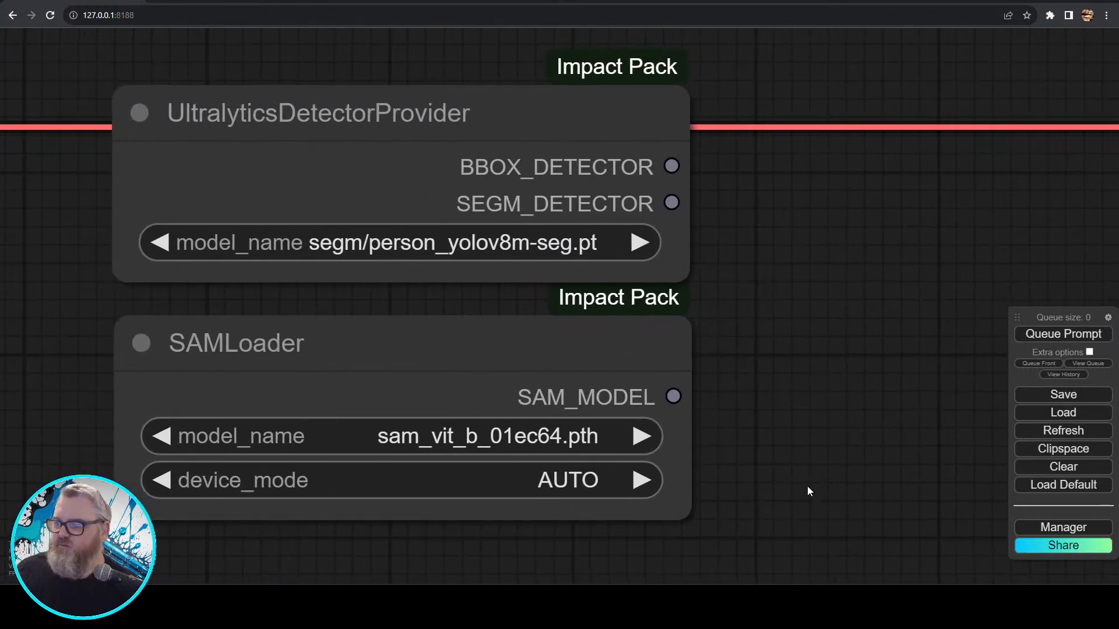
scroll(800, 475, down, 2)
drag(749, 393, 607, 216)
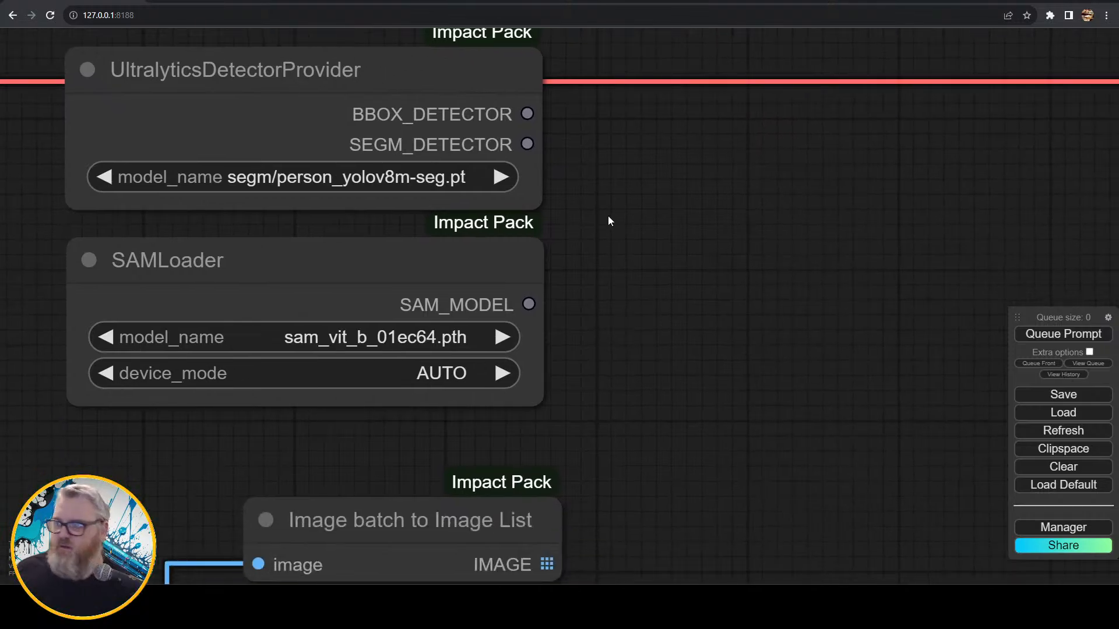
drag(714, 342, 687, 310)
double_click(687, 310)
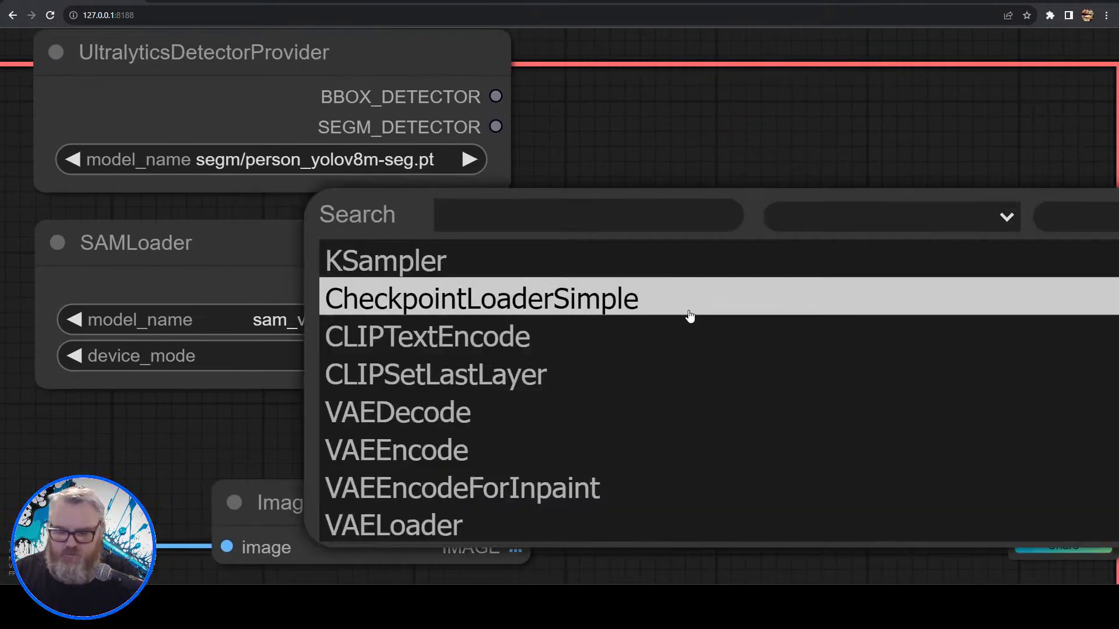
text(simple de)
key(BackSpace)
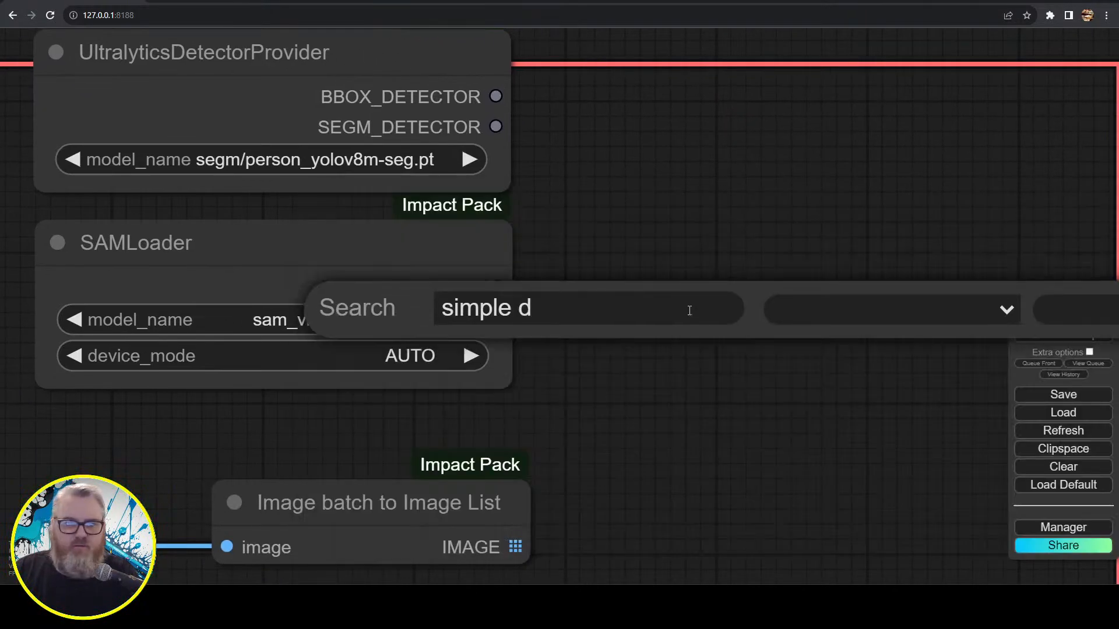
key(BackSpace)
key(BackSpace)
key(BackSpace)
key(BackSpace)
key(BackSpace)
key(BackSpace)
key(BackSpace)
key(BackSpace)
text(detec)
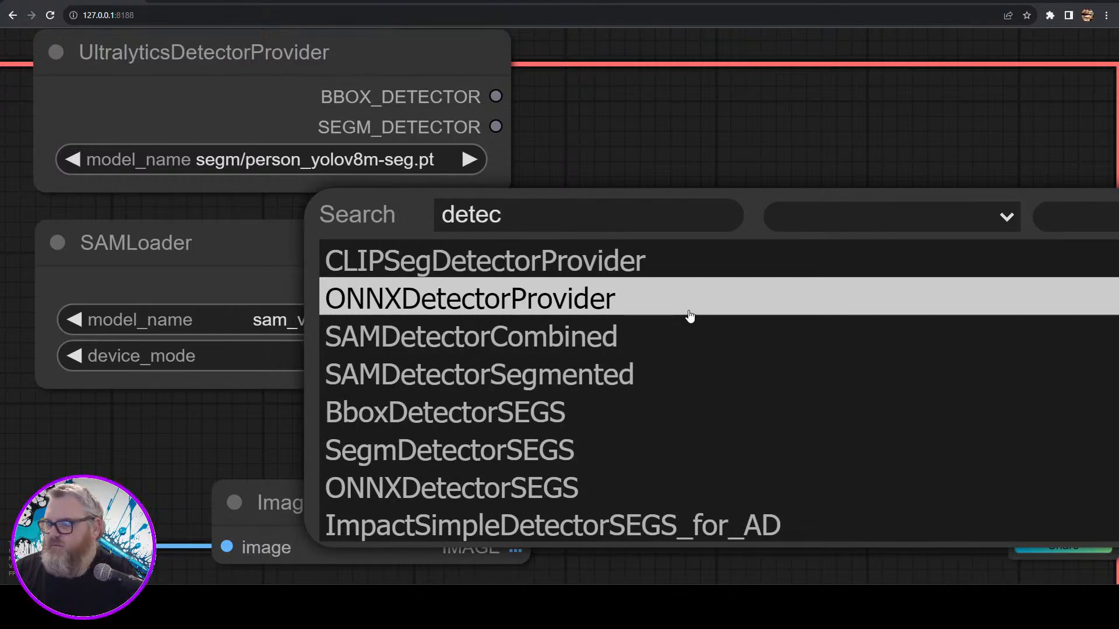
key(Down)
key(Down)
key(Down)
key(Down)
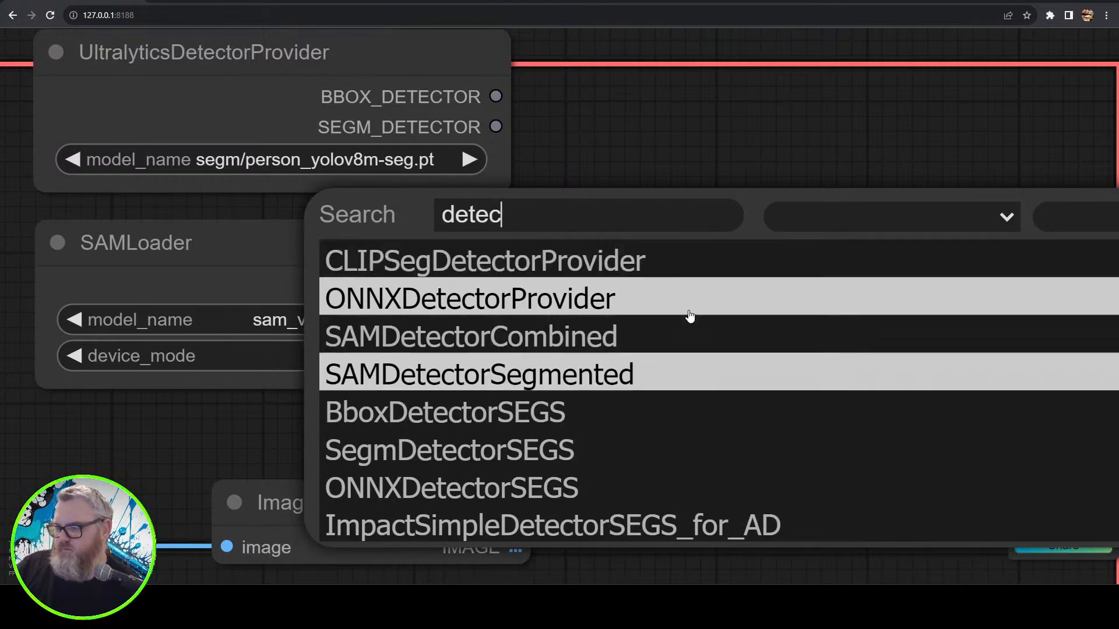
key(Up)
key(Return)
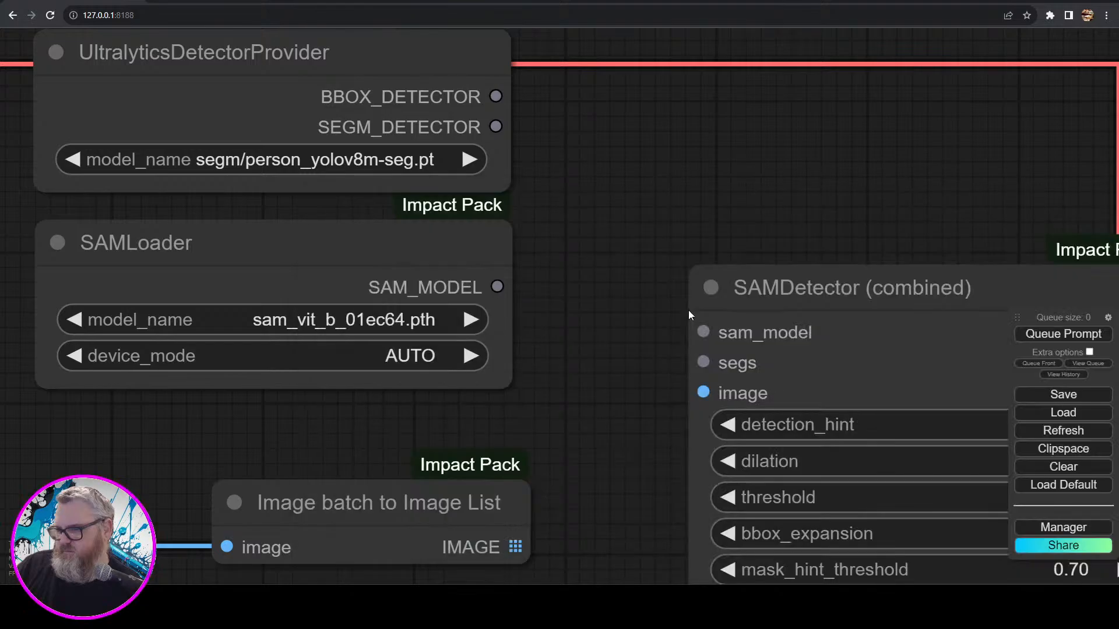
click(687, 310)
key(Delete)
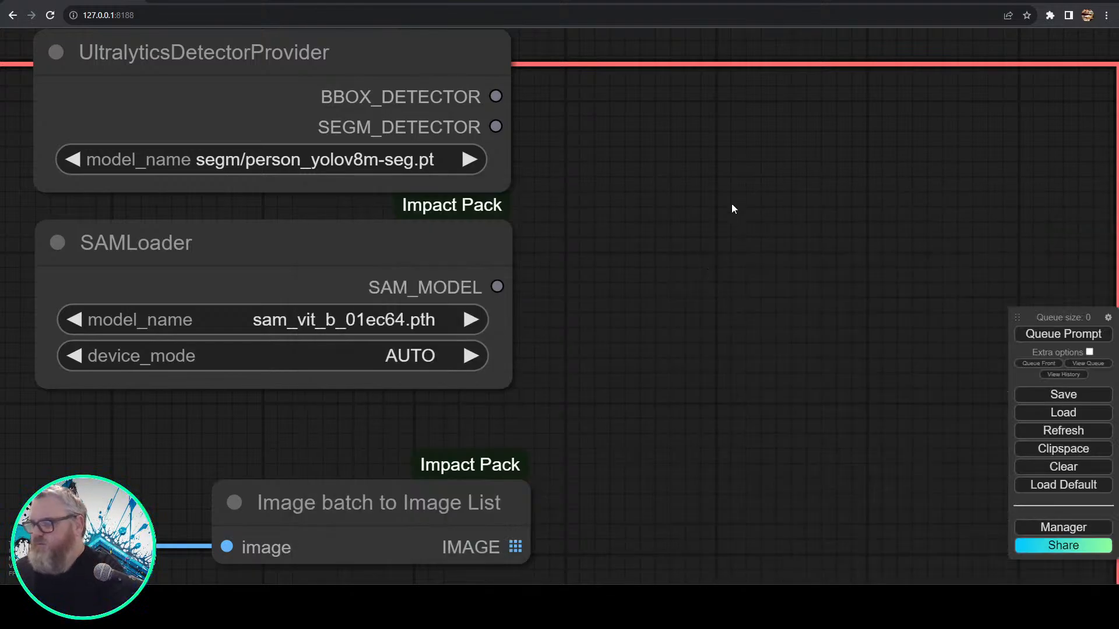
double_click(732, 204)
text(detect)
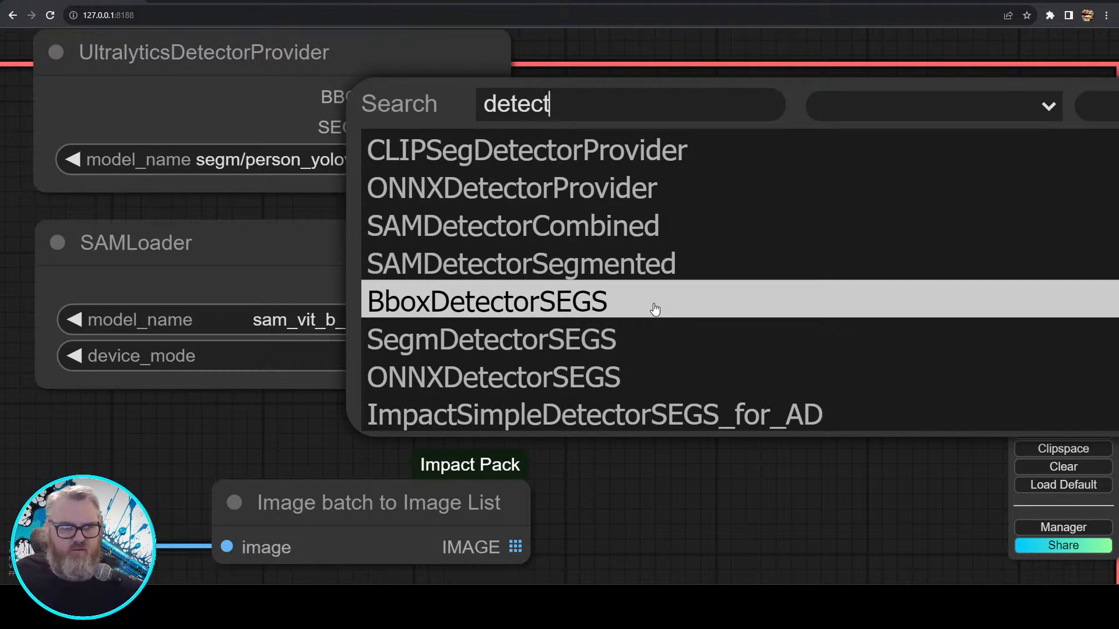
click(654, 309)
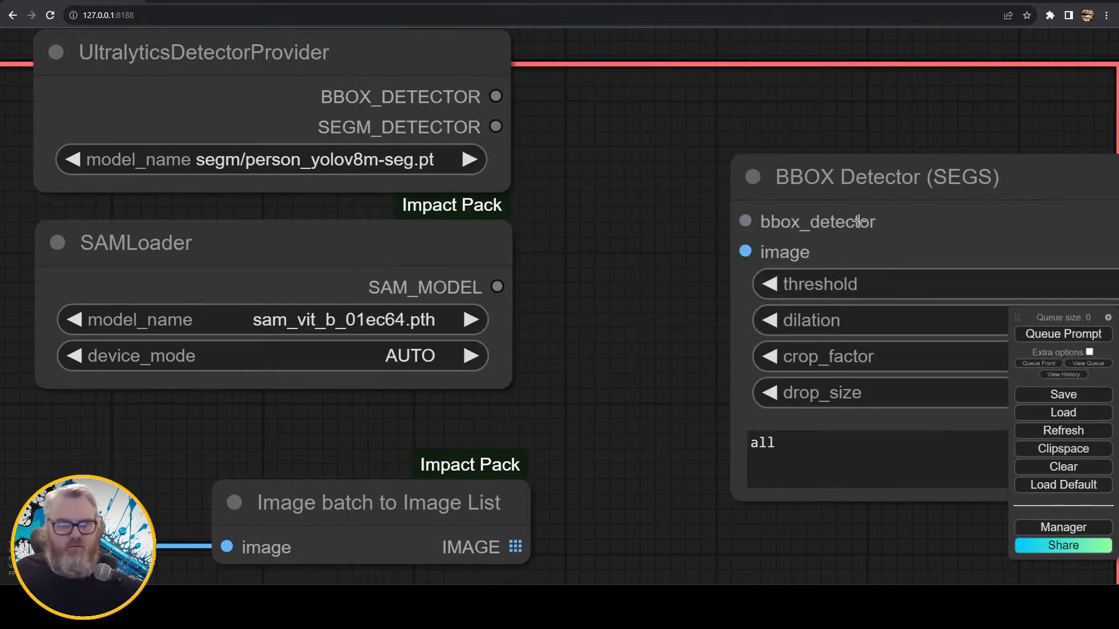
click(891, 210)
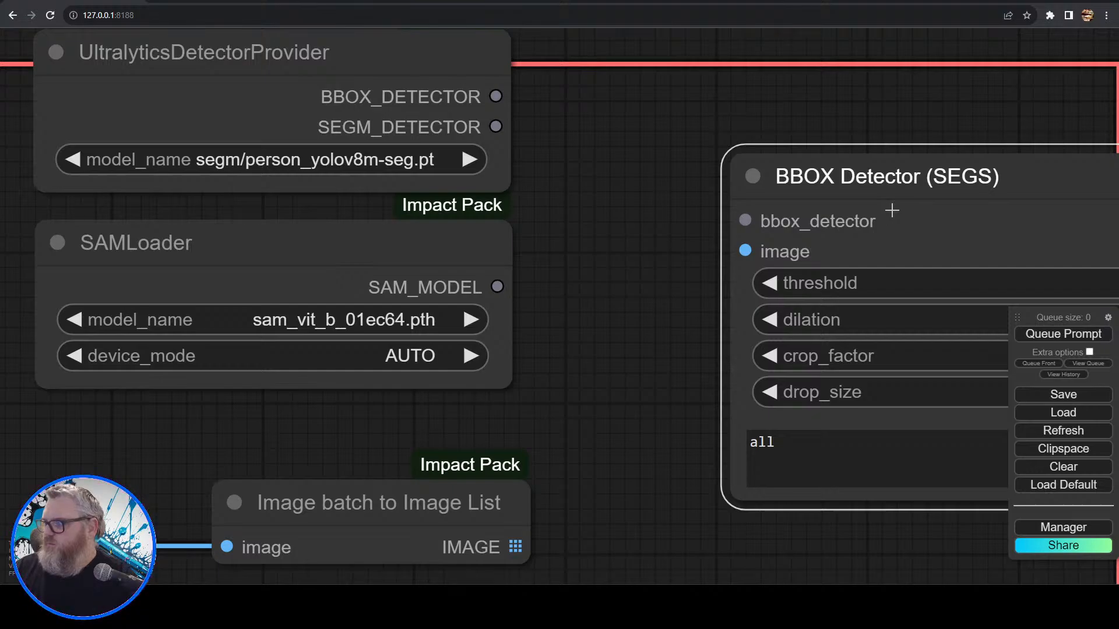
key(Delete)
- Add an ImpactSimpleDetectorSEGS node and place it beside the UltralyticsDetectorProvider and SAMLoader nodes
double_click(883, 215)
text(det)
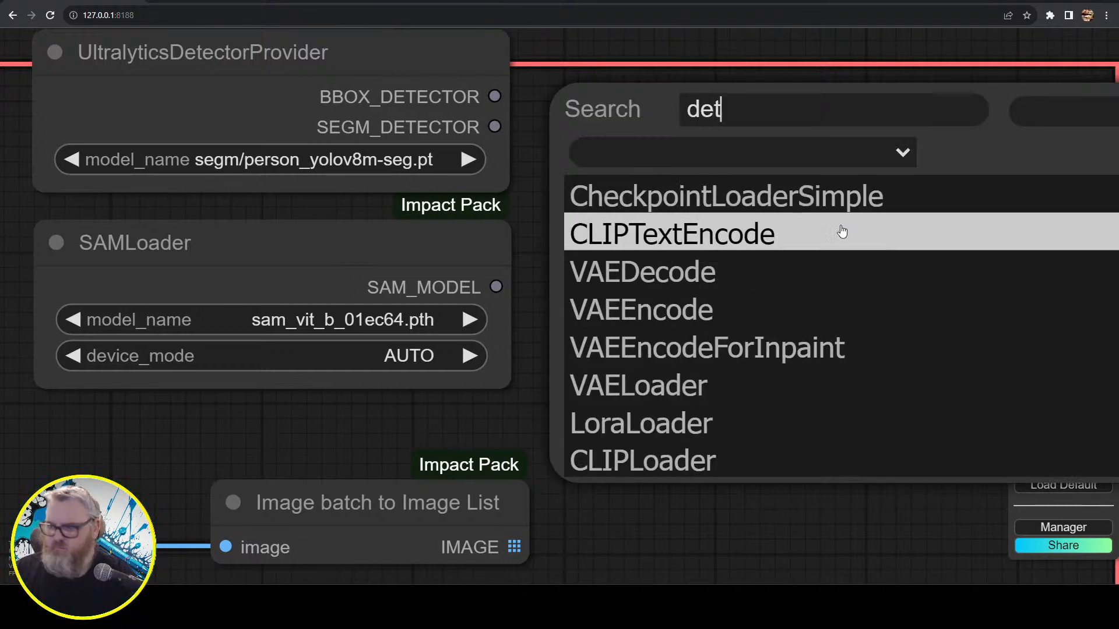
text(ec)
scroll(801, 344, down, 2)
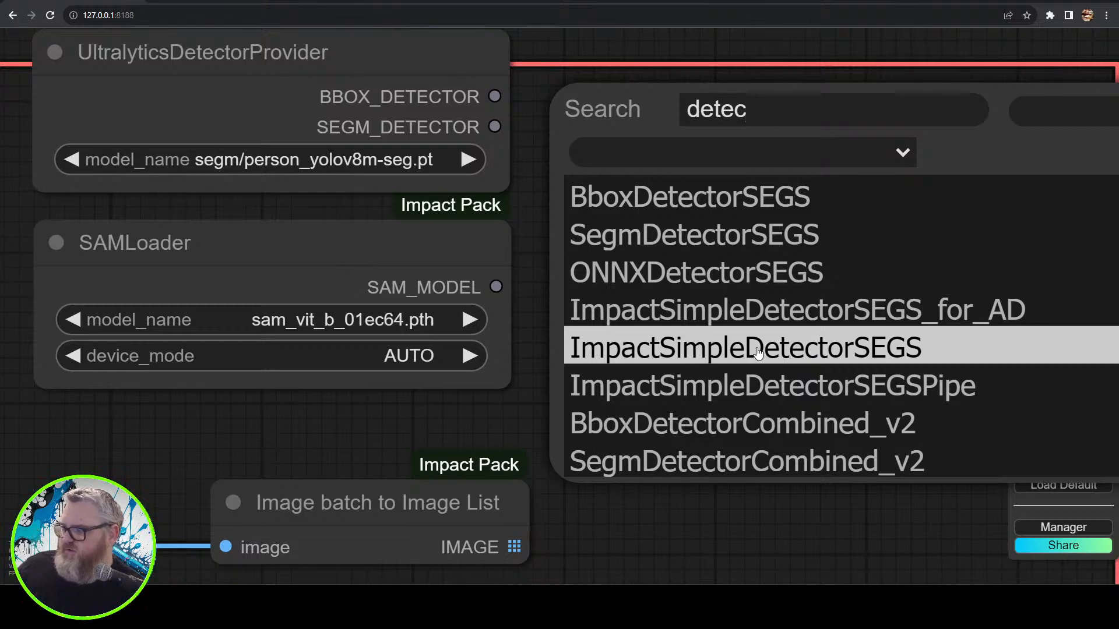
click(790, 355)
scroll(531, 290, down, 3)
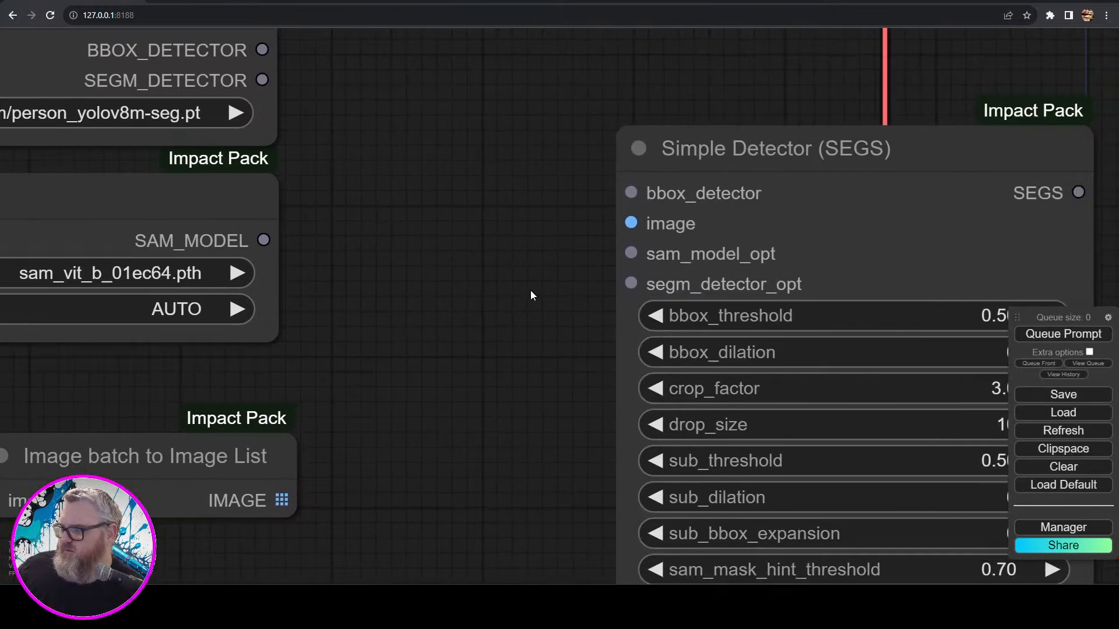
drag(729, 243, 576, 183)
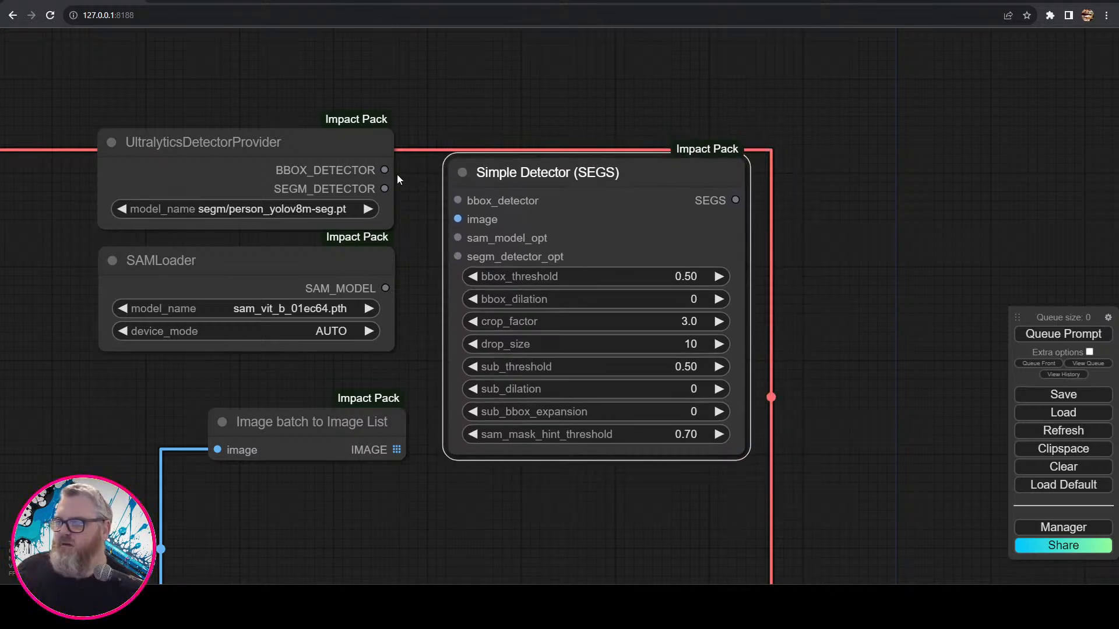
- Connect BBOX_DETECTOR, SEGM_DETECTOR, SAM_MODEL and Image batch to Image List's IMAGE to the matching inputs of Simple Detector (SEGS)
drag(384, 169, 457, 200)
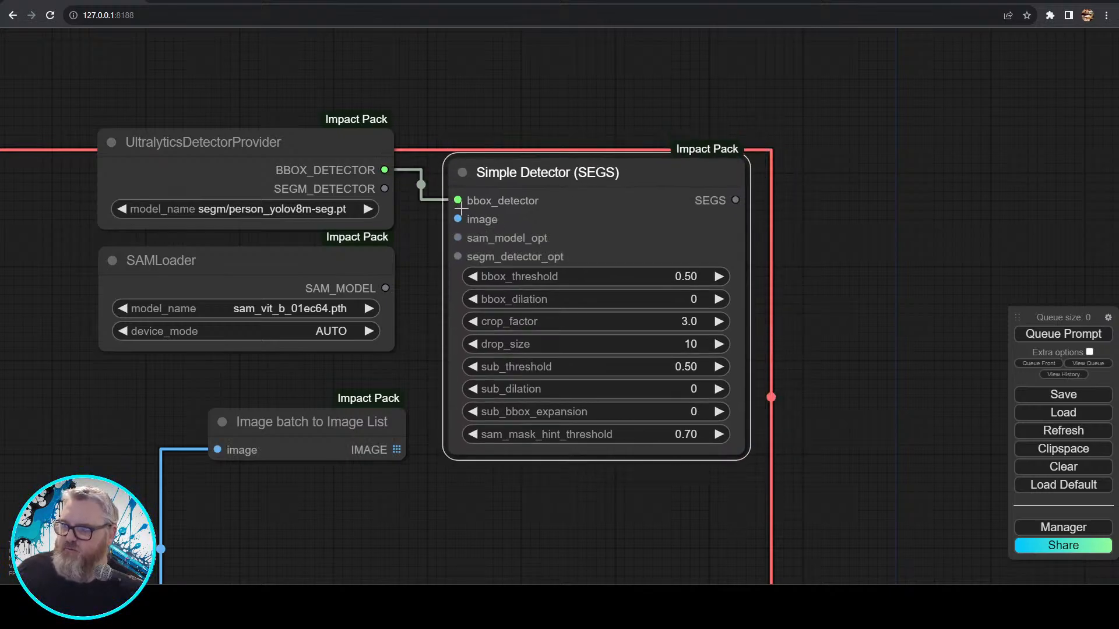
scroll(451, 191, up, 5)
drag(376, 249, 449, 209)
scroll(449, 212, down, 2)
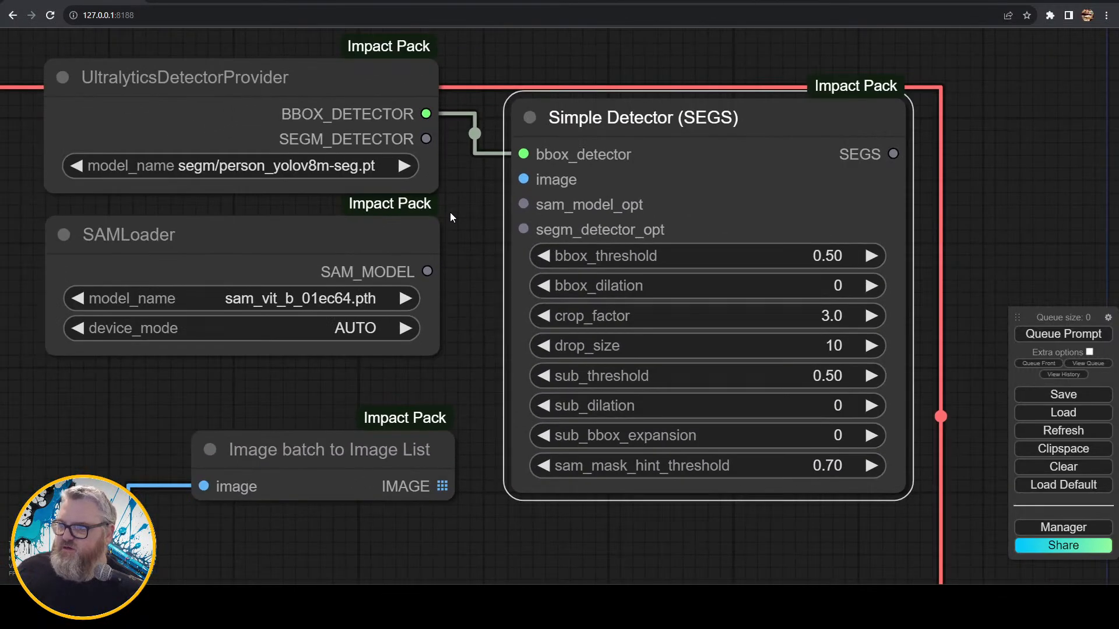
drag(419, 138, 522, 229)
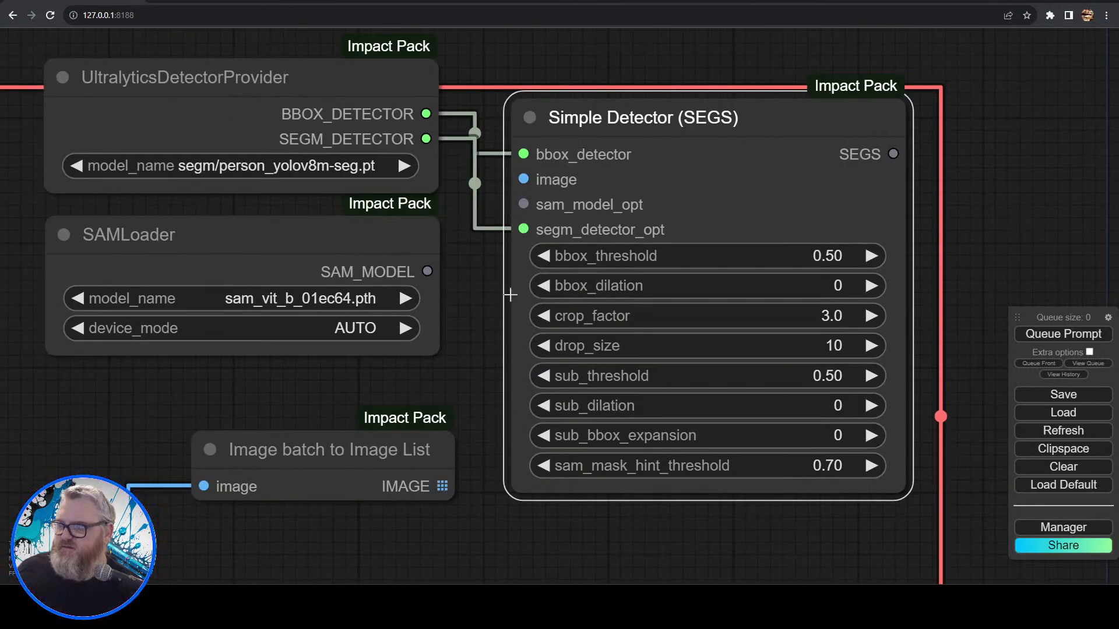
drag(432, 269, 523, 204)
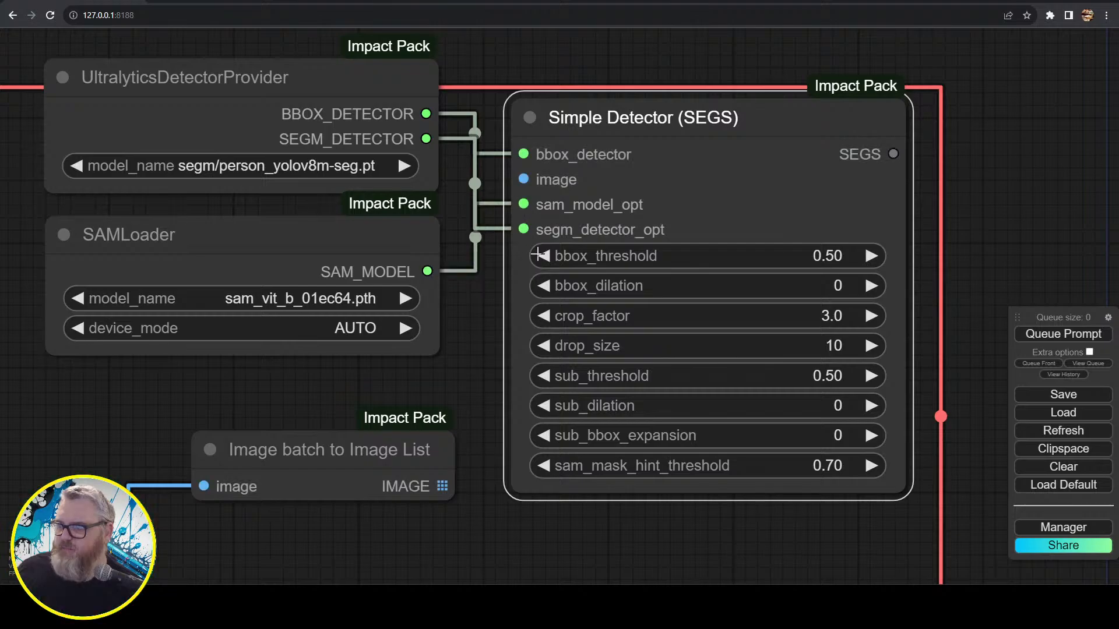
drag(442, 486, 523, 180)
- Move Image batch to Image List up close beneath SAMLoader and shift Simple Detector (SEGS) slightly away from the loader nodes
drag(376, 442, 357, 399)
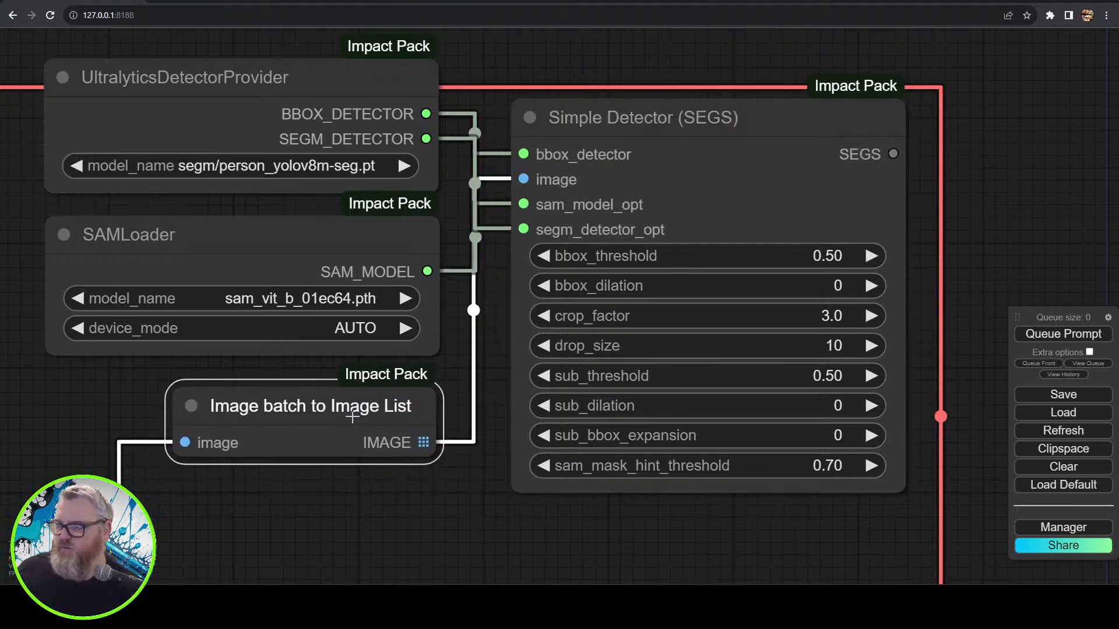
drag(619, 147, 648, 169)
click(478, 387)
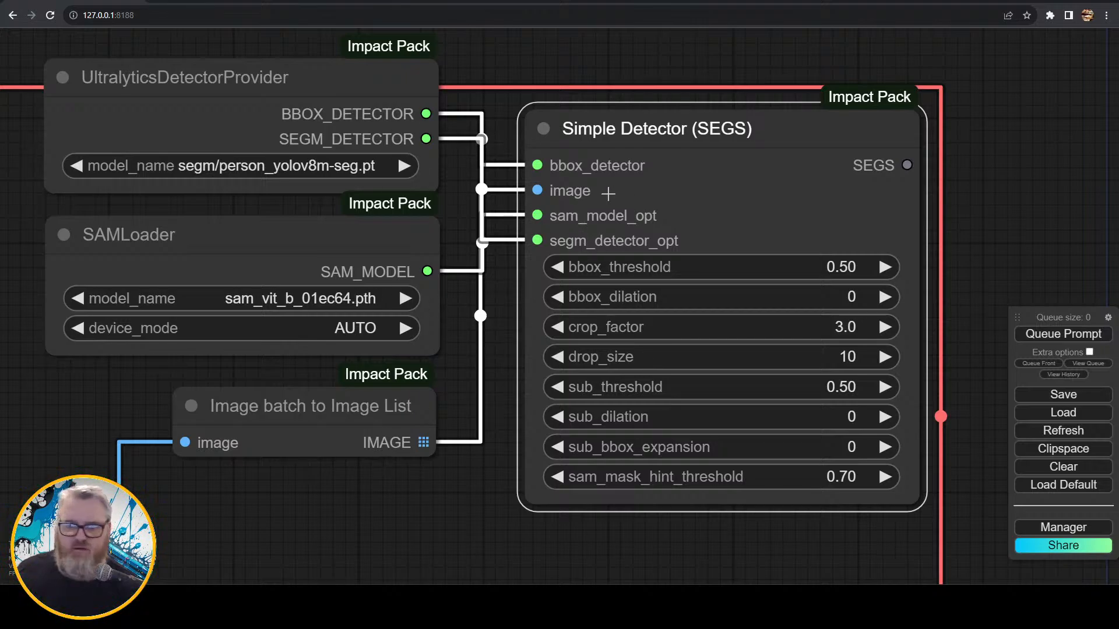
- Inspect the bbox_threshold value and the other settings of the Simple Detector (SEGS) node
click(789, 268)
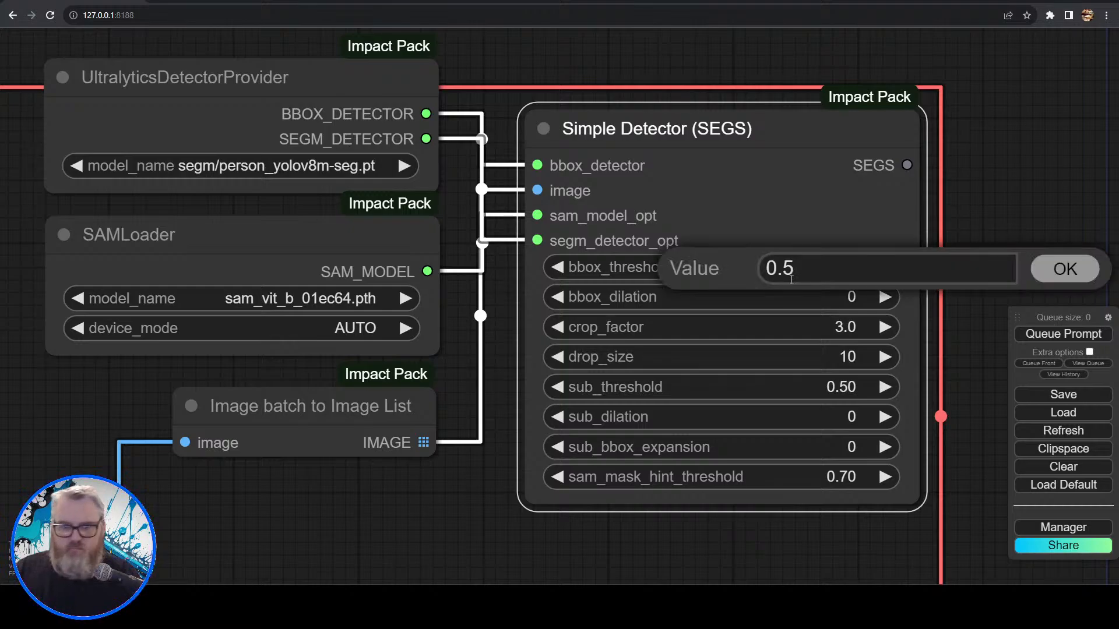
key(Return)
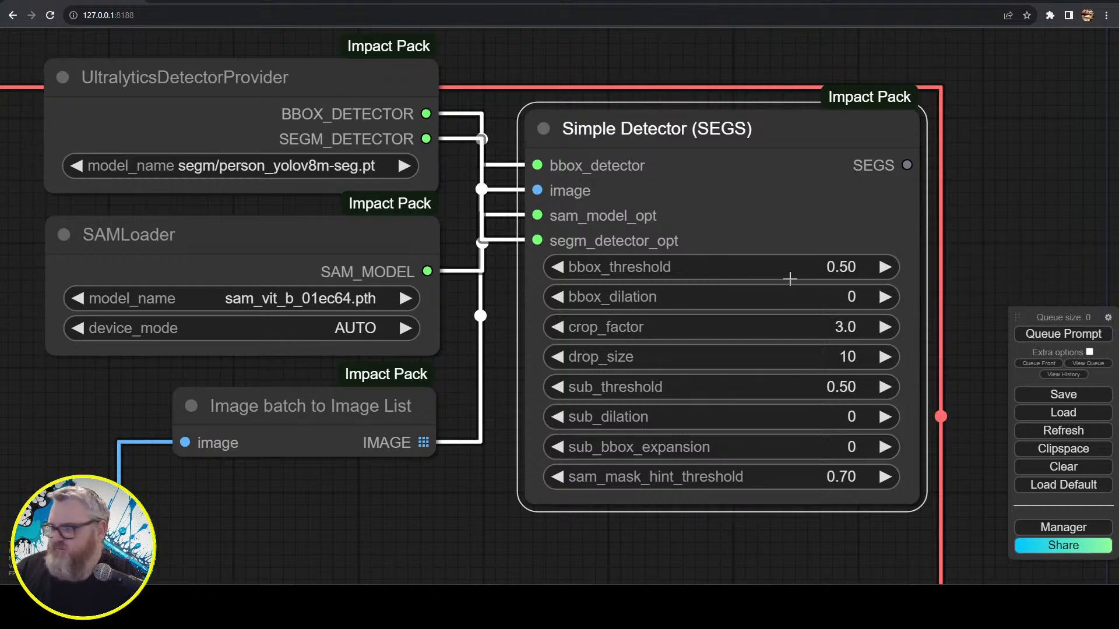
scroll(822, 350, up, 3)
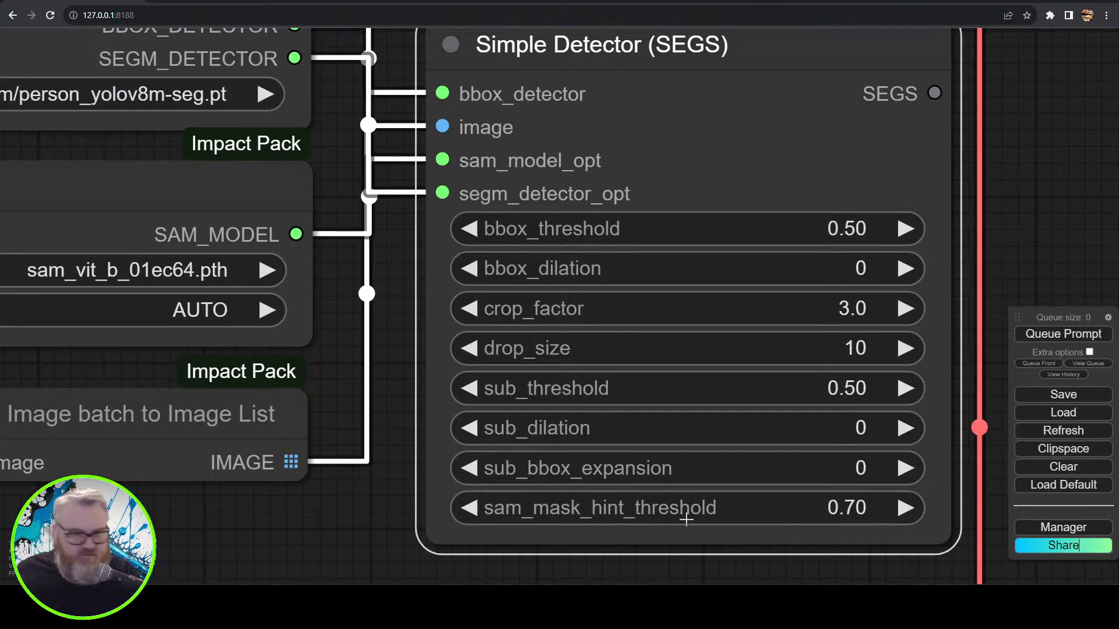
- Select the four detection nodes together and move them as a group just below the horizontal VAE link
scroll(683, 512, down, 1)
scroll(681, 500, down, 8)
drag(902, 393, 742, 228)
scroll(758, 322, down, 3)
drag(759, 343, 376, 191)
drag(700, 225, 686, 213)
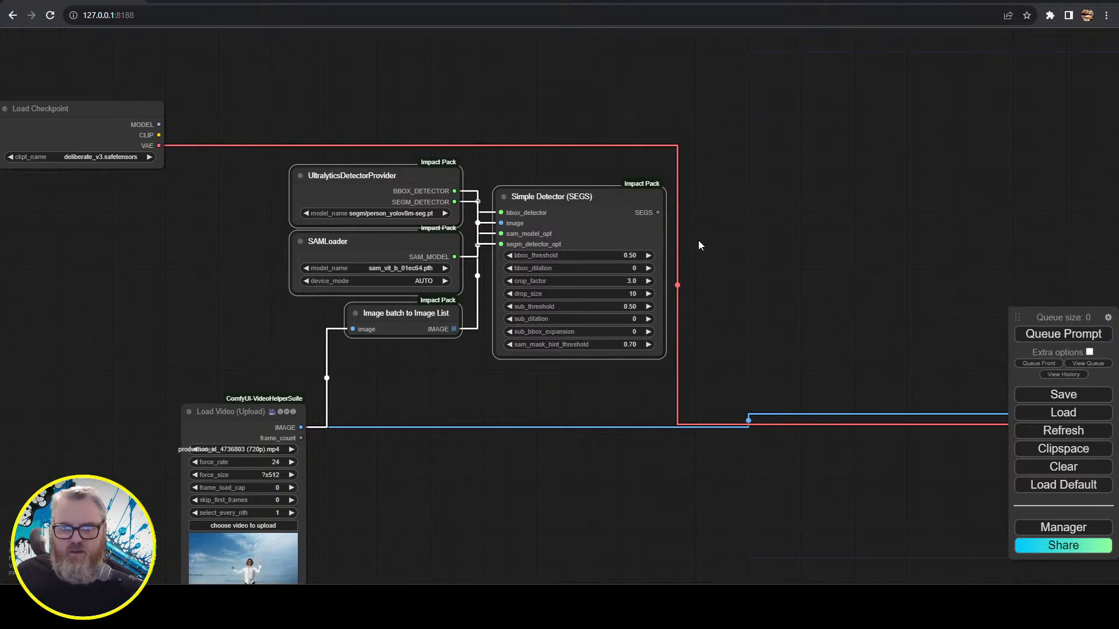
- Add a SegsToCombinedMask node fed by Simple Detector's SEGS output and place it to the right of the detector
drag(659, 211, 728, 200)
click(753, 210)
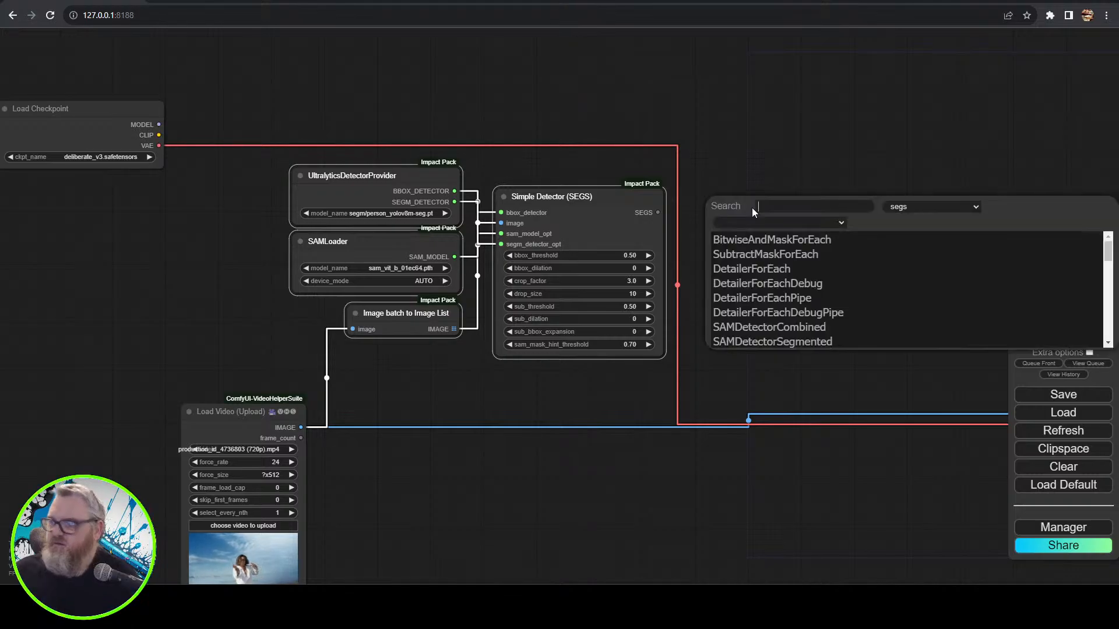
text(segs)
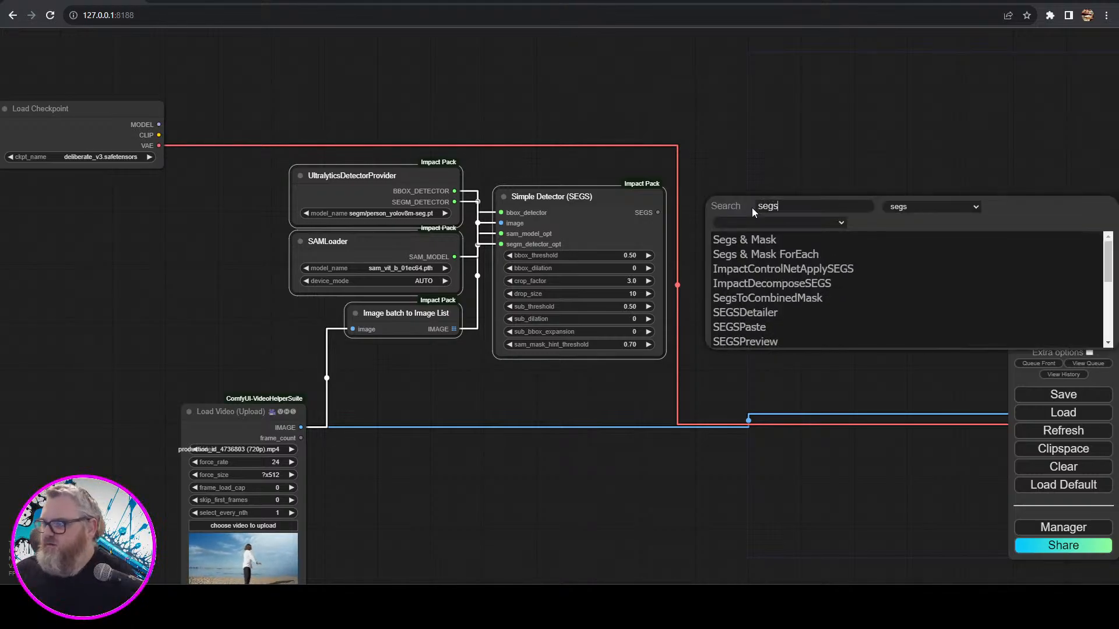
click(752, 298)
drag(786, 200, 733, 200)
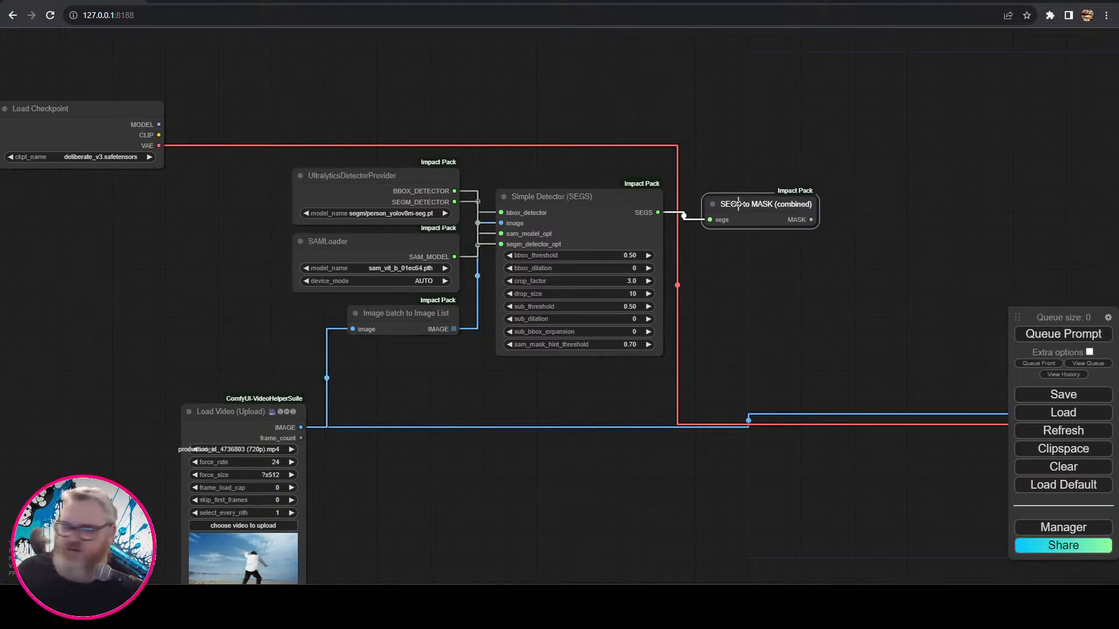
- Add a GrowMaskWithBlur node fed by the MASK output of SEGS to MASK (combined) and place it right beside that node
drag(766, 335, 399, 400)
drag(427, 273, 477, 254)
click(485, 269)
text(grow)
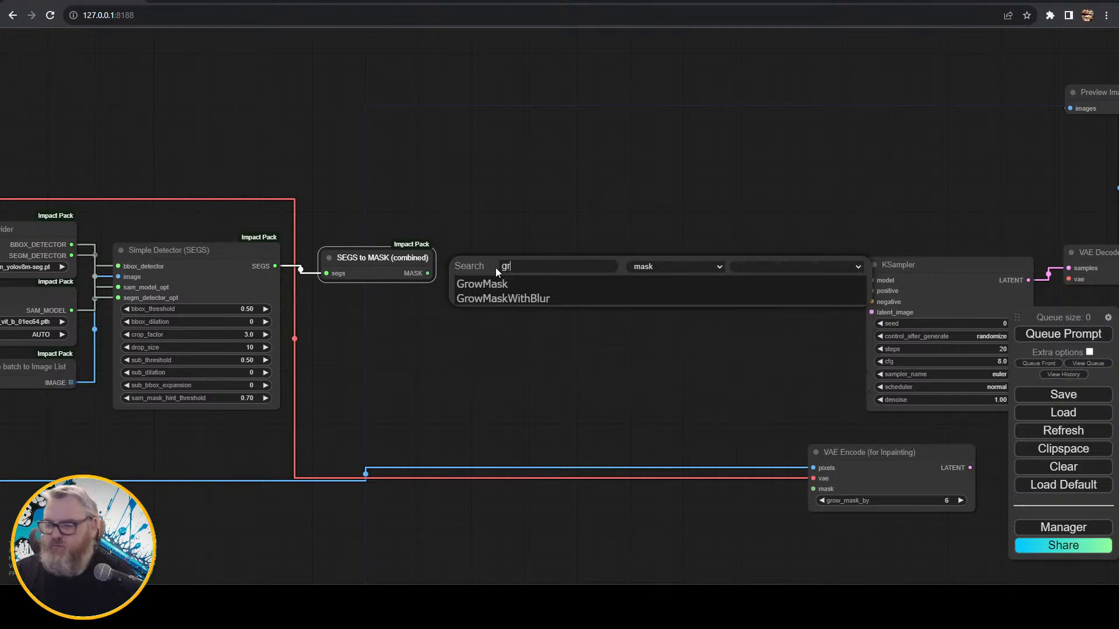
click(520, 296)
drag(514, 260, 479, 246)
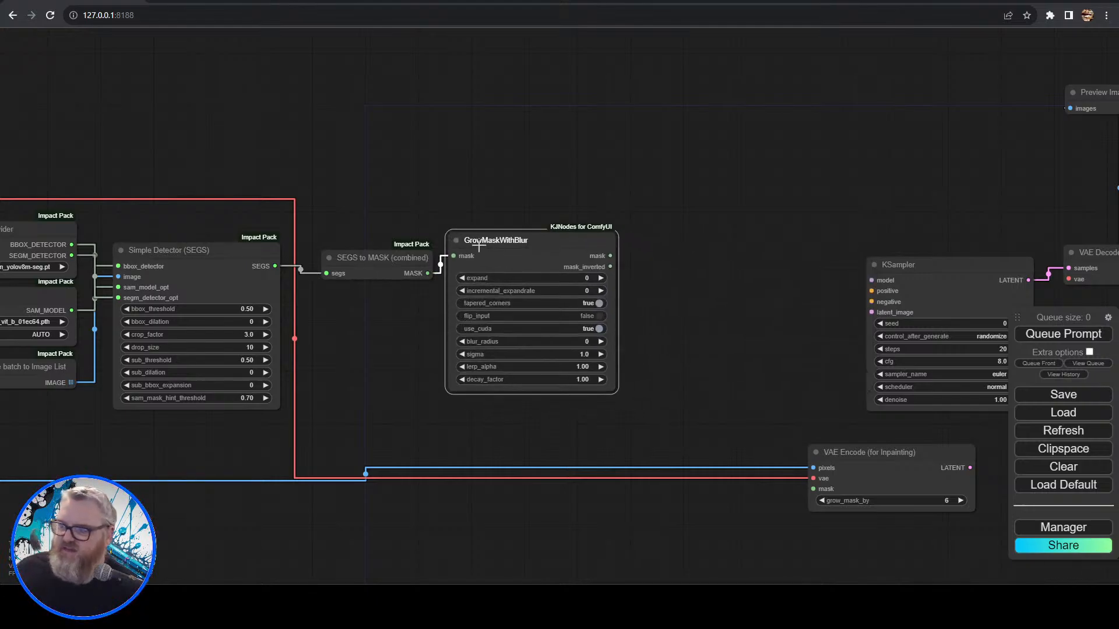
- Set the GrowMaskWithBlur node's expand value to 10
scroll(574, 235, up, 10)
scroll(739, 339, down, 5)
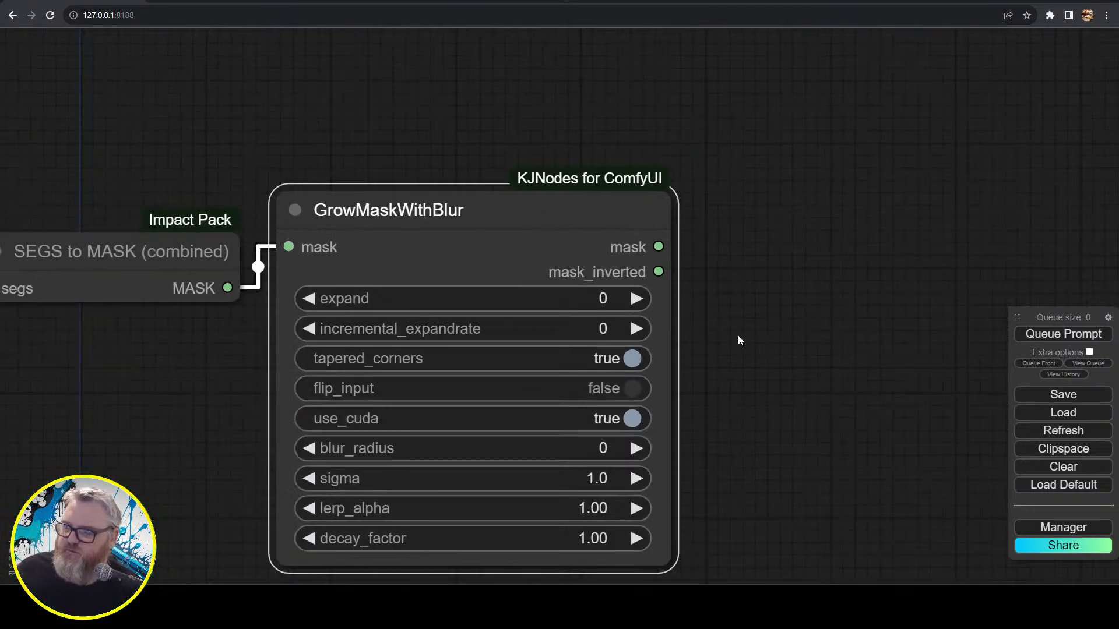
drag(739, 340, 783, 265)
click(661, 231)
text(10)
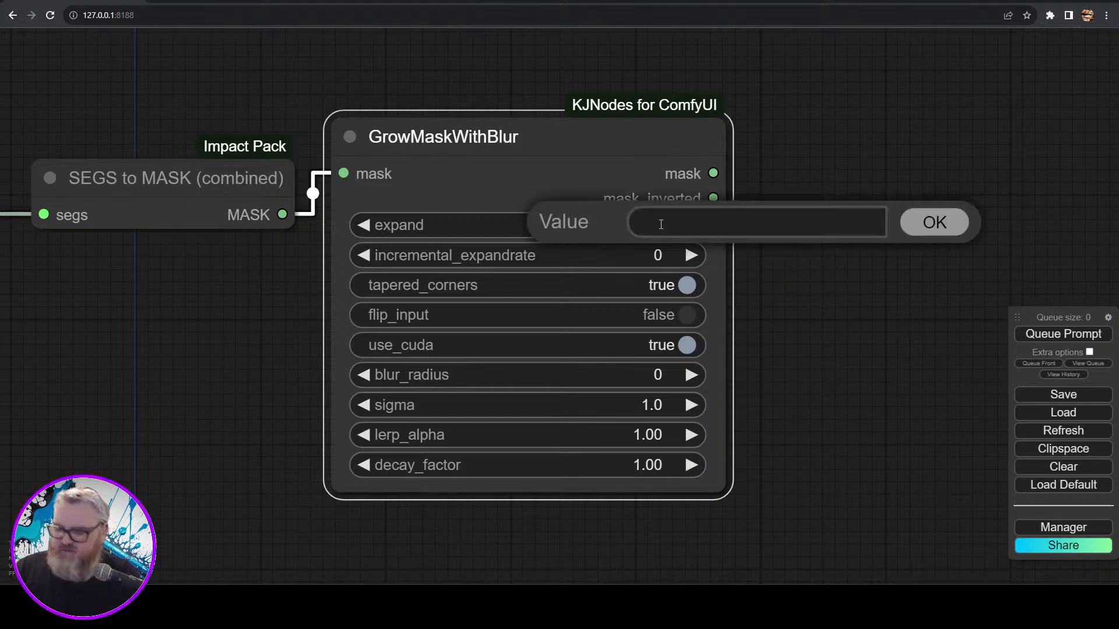
key(Return)
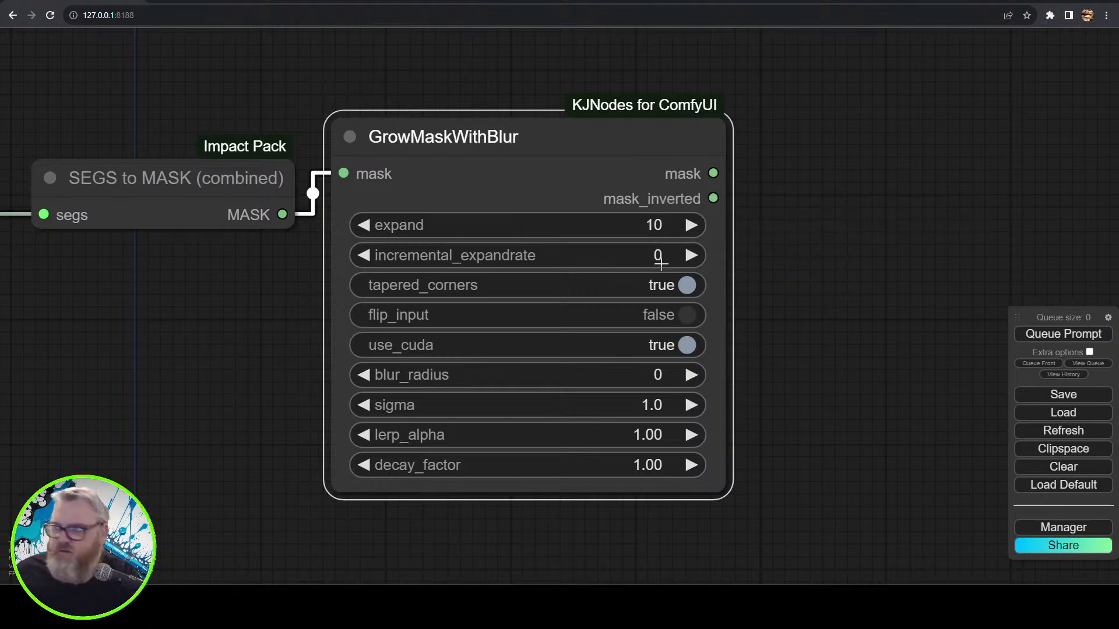
- Set GrowMaskWithBlur's blur_radius to 5 and keep tapered_corners at true
click(653, 287)
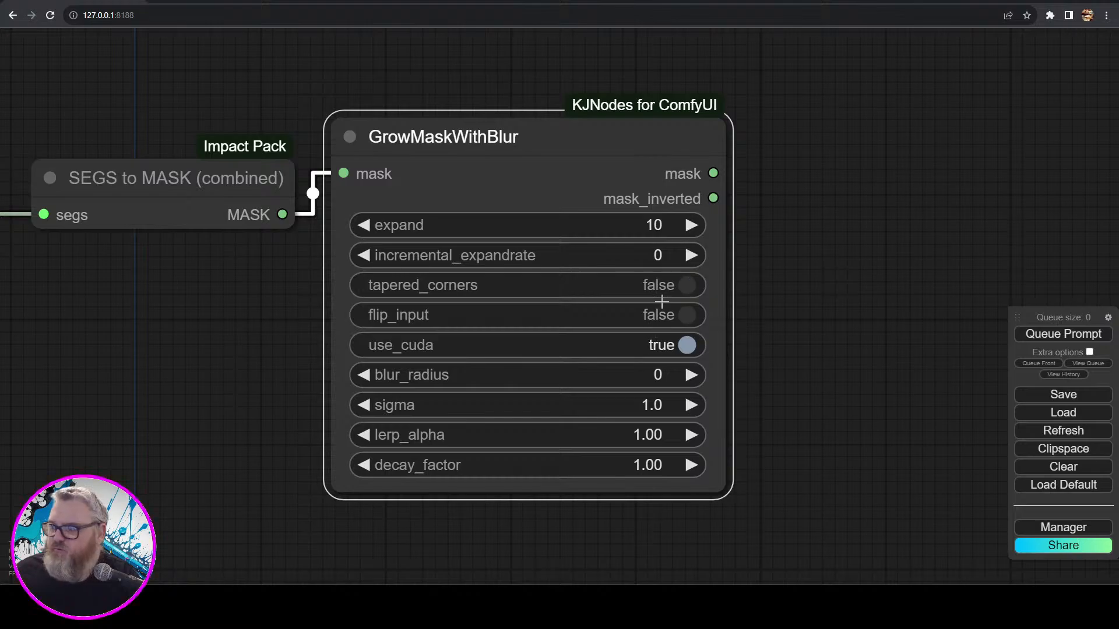
click(656, 295)
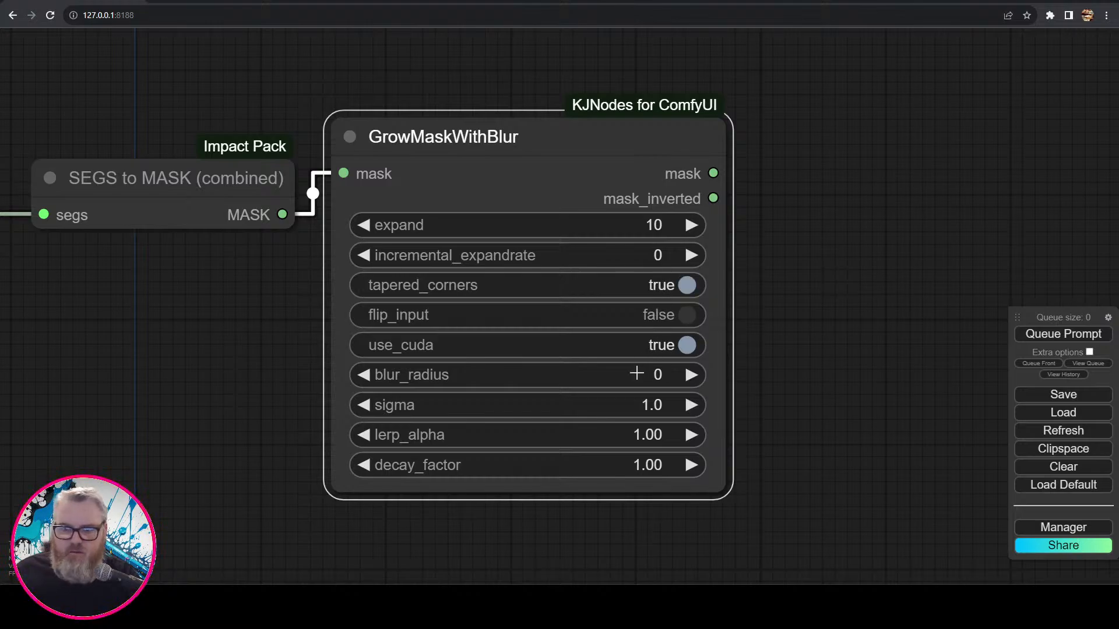
click(614, 369)
key(BackSpace)
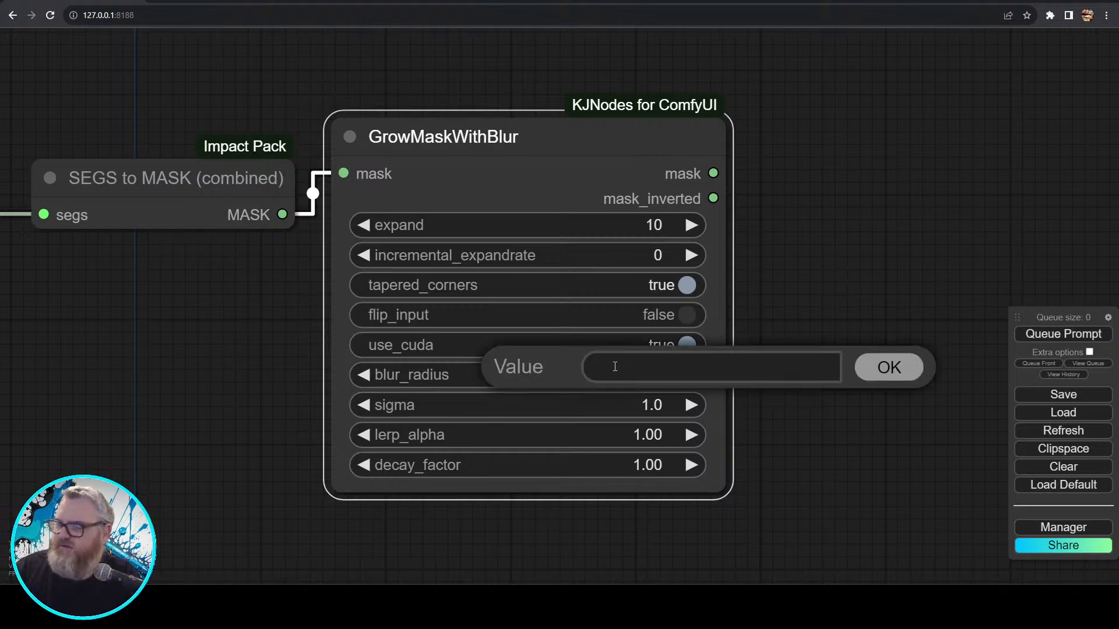
text(5)
key(Return)
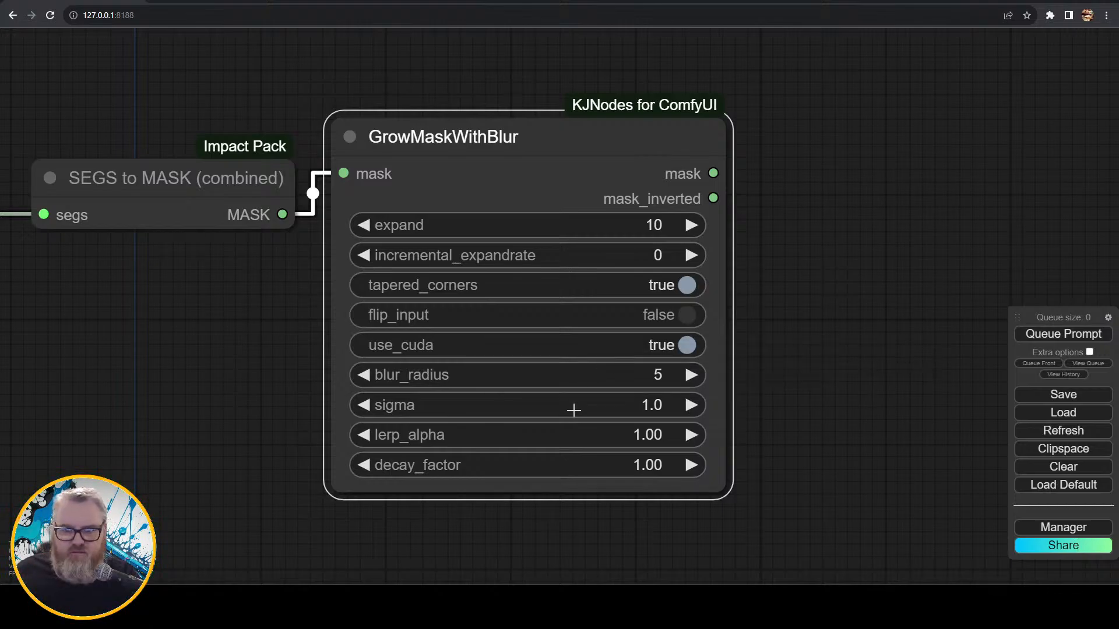
- Add a MaskListToMaskBatch node fed by GrowMaskWithBlur's mask output and place it above and right of that node
scroll(586, 454, down, 3)
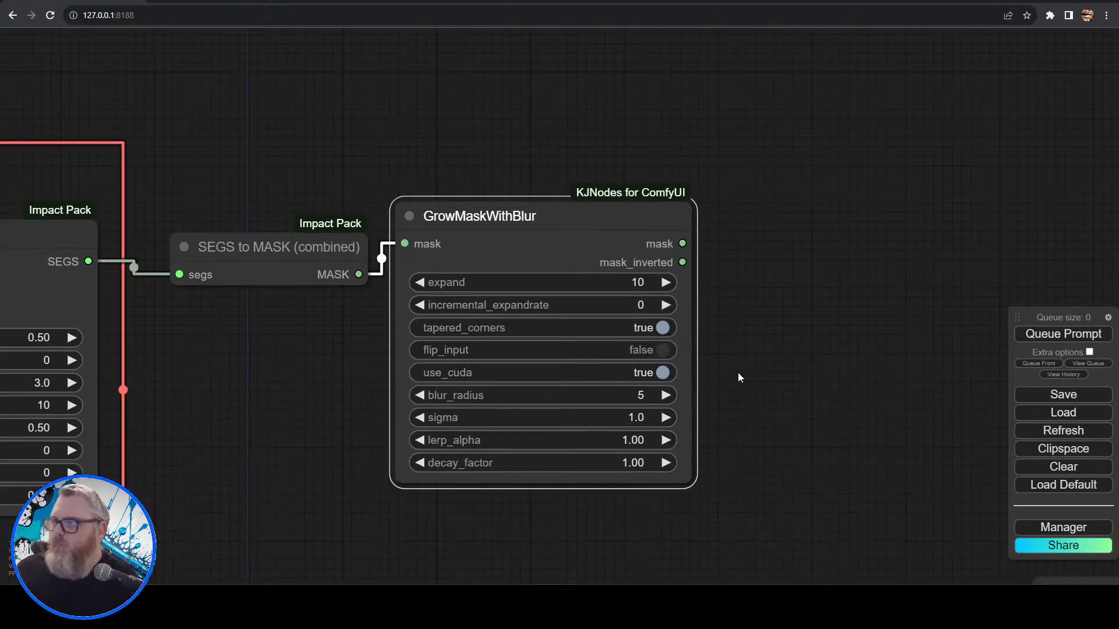
scroll(679, 440, up, 5)
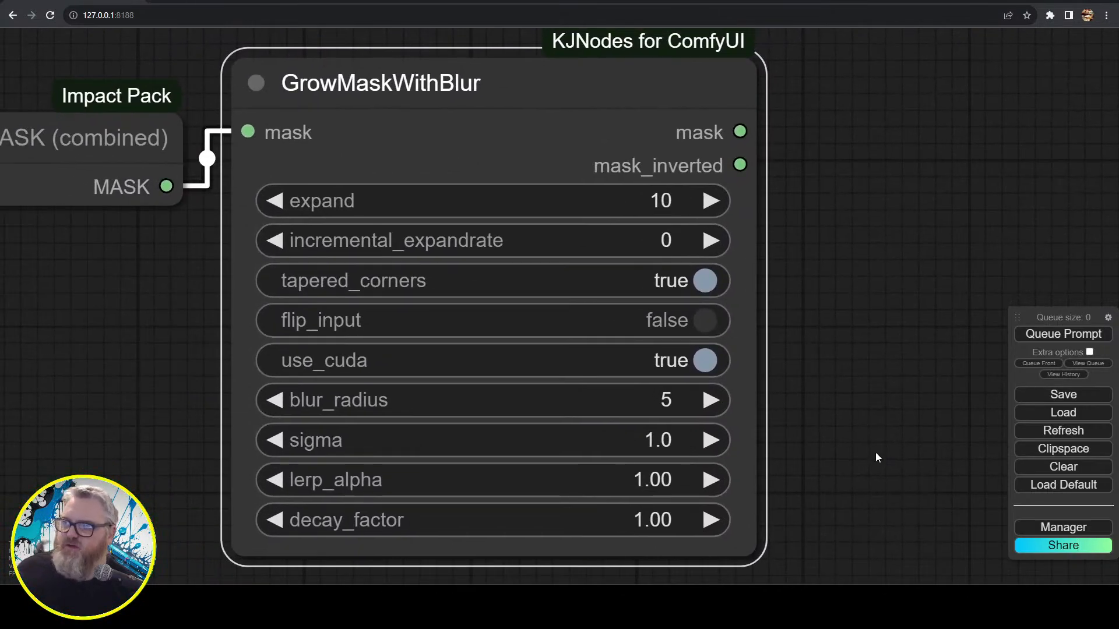
scroll(878, 430, down, 5)
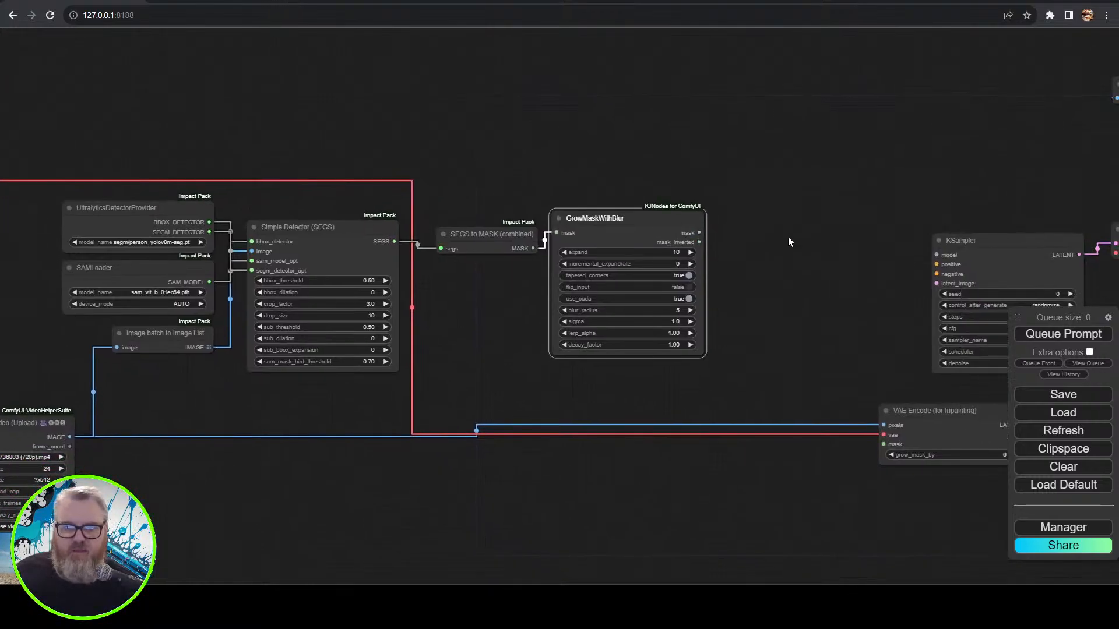
drag(789, 238, 340, 212)
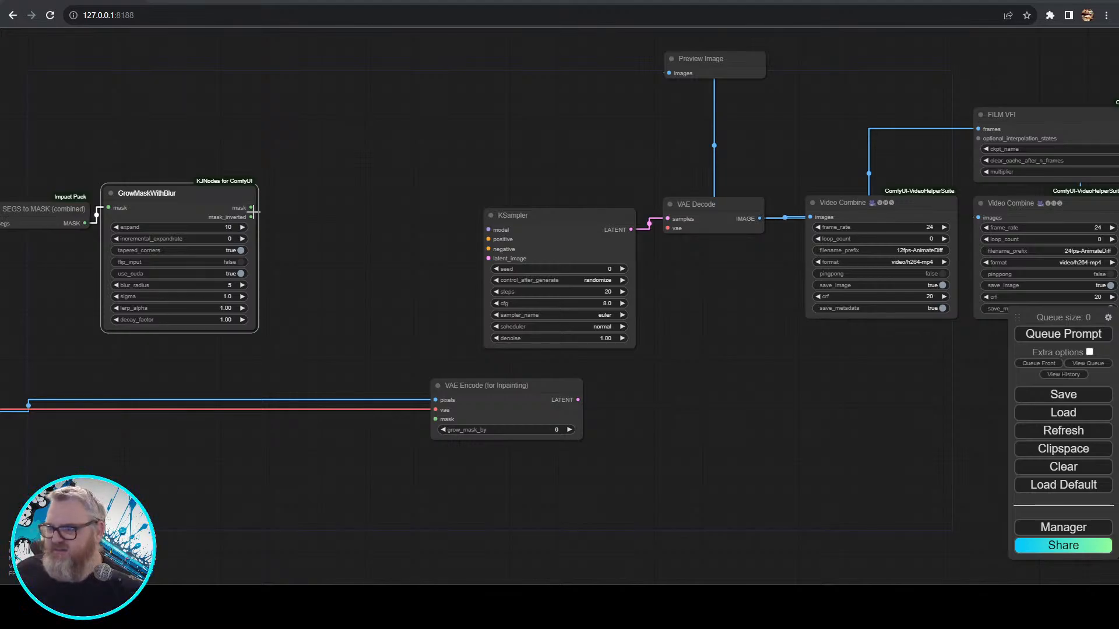
drag(251, 207, 347, 127)
click(325, 146)
text(masklis)
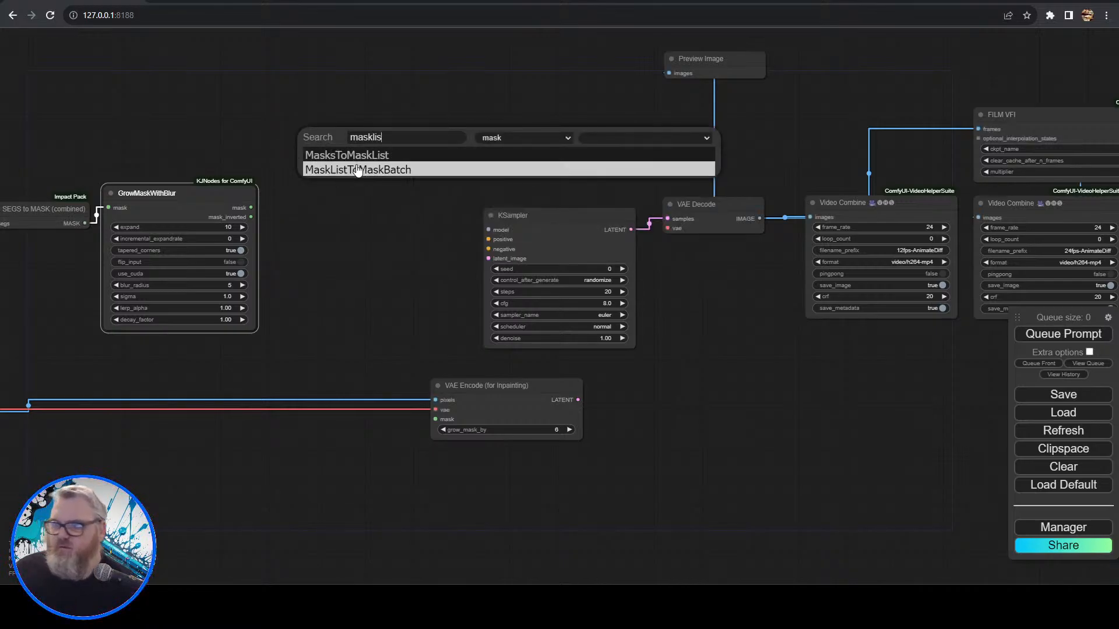
click(357, 170)
drag(378, 128, 324, 125)
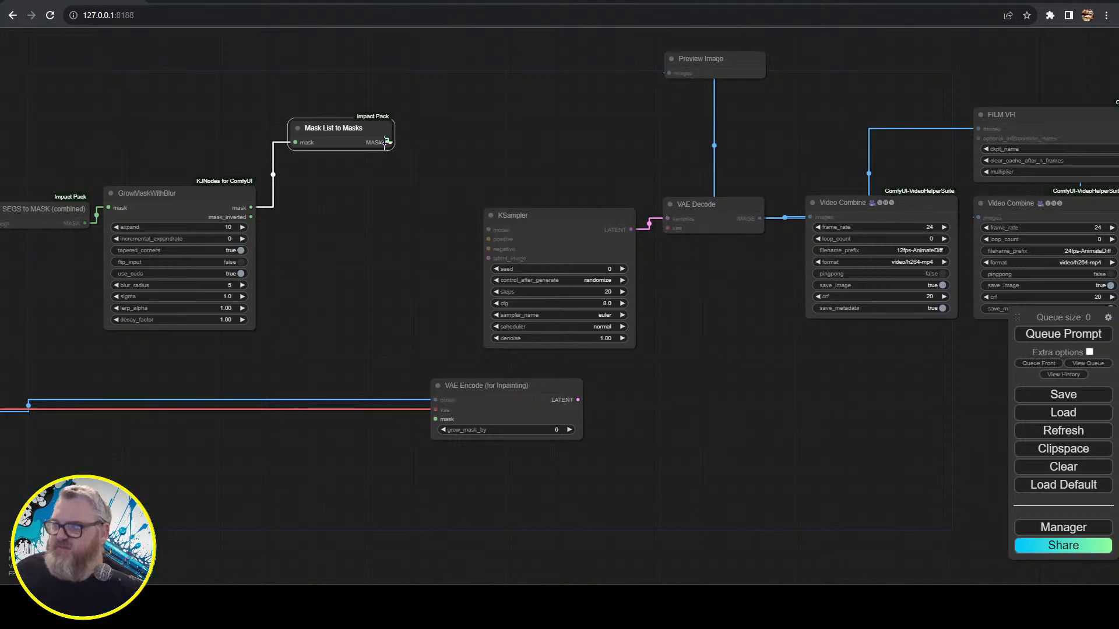
- Feed the MASK output of Mask List to Masks into the mask input of VAE Encode (for Inpainting)
drag(402, 142, 437, 419)
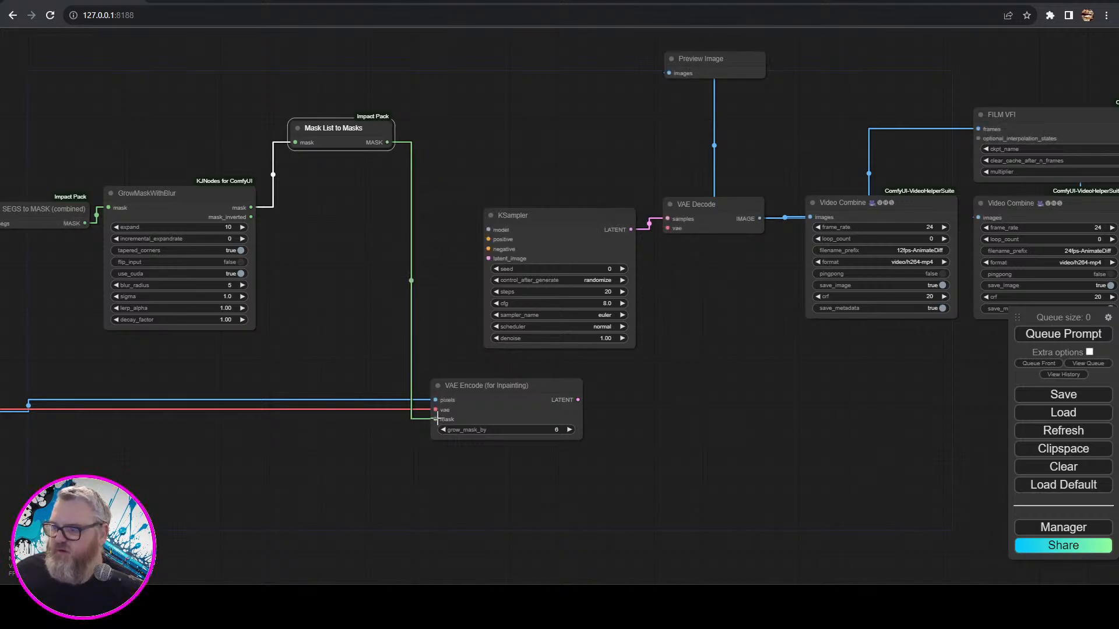
click(505, 387)
scroll(216, 376, down, 5)
drag(216, 376, 546, 310)
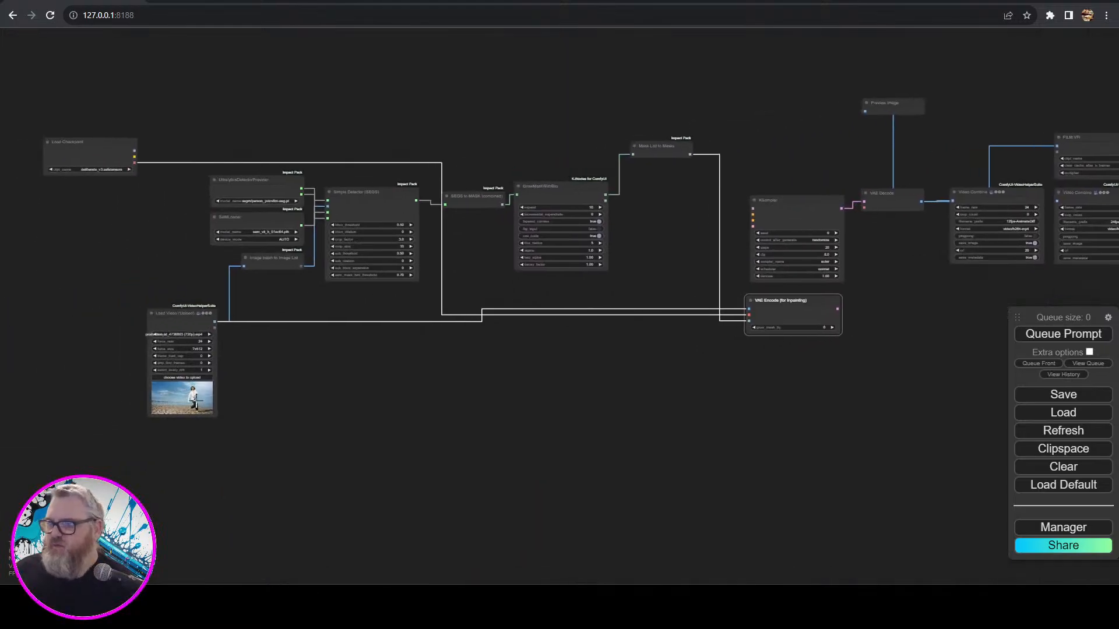
- Move the Load Video node and the whole person-detection and mask chain down and to the left as a compact group
drag(171, 316, 32, 441)
drag(666, 353, 233, 21)
drag(279, 183, 92, 302)
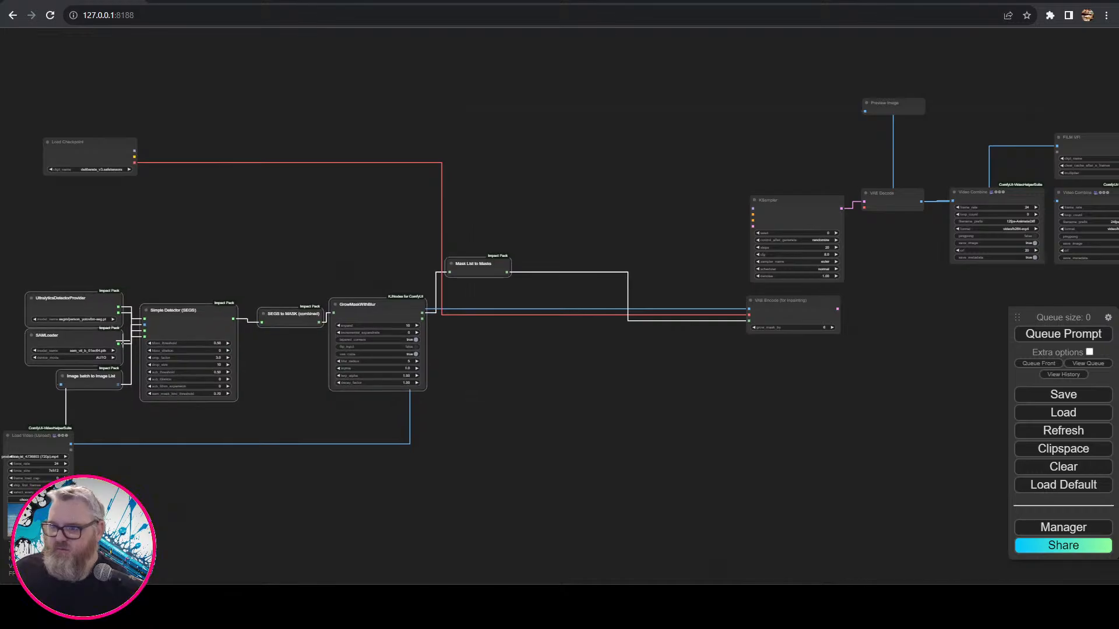
click(278, 415)
scroll(508, 392, up, 5)
drag(505, 393, 757, 310)
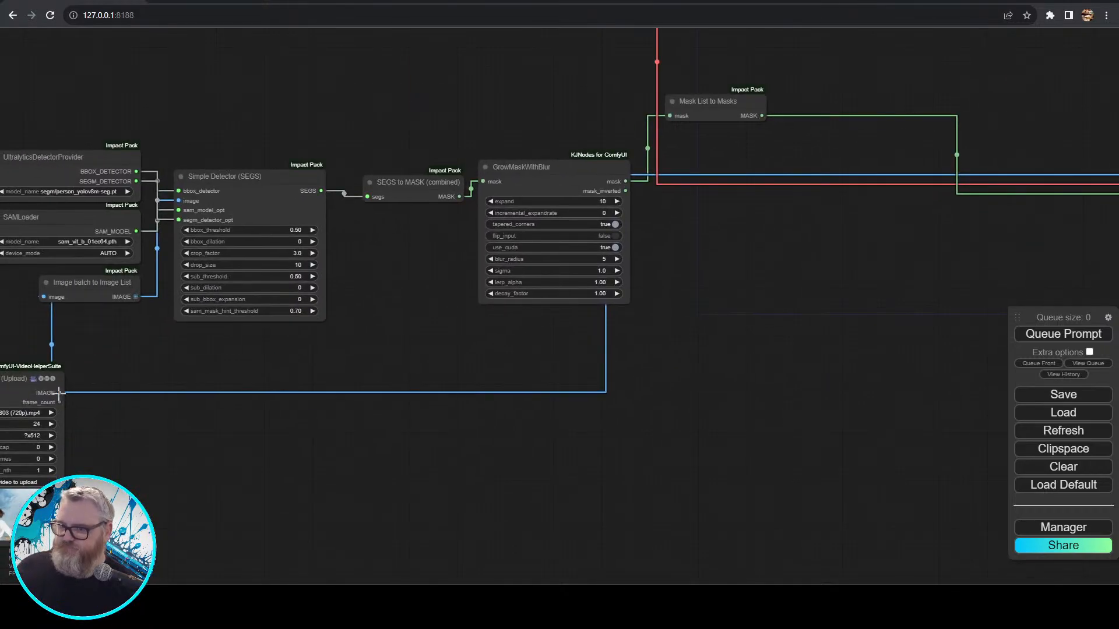
drag(33, 379, 89, 372)
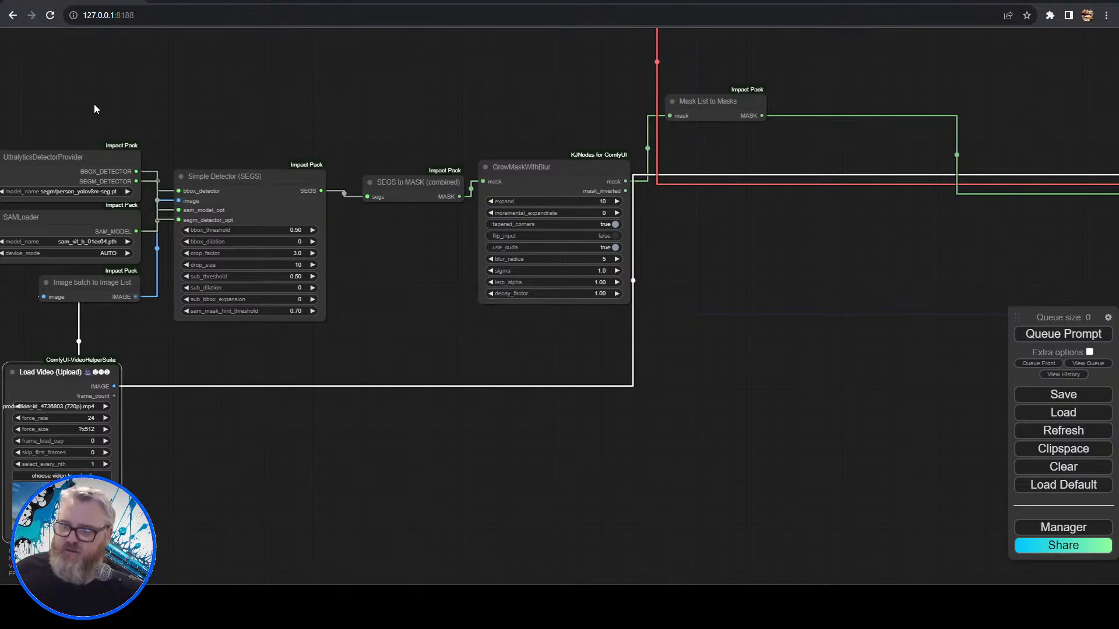
drag(96, 107, 603, 350)
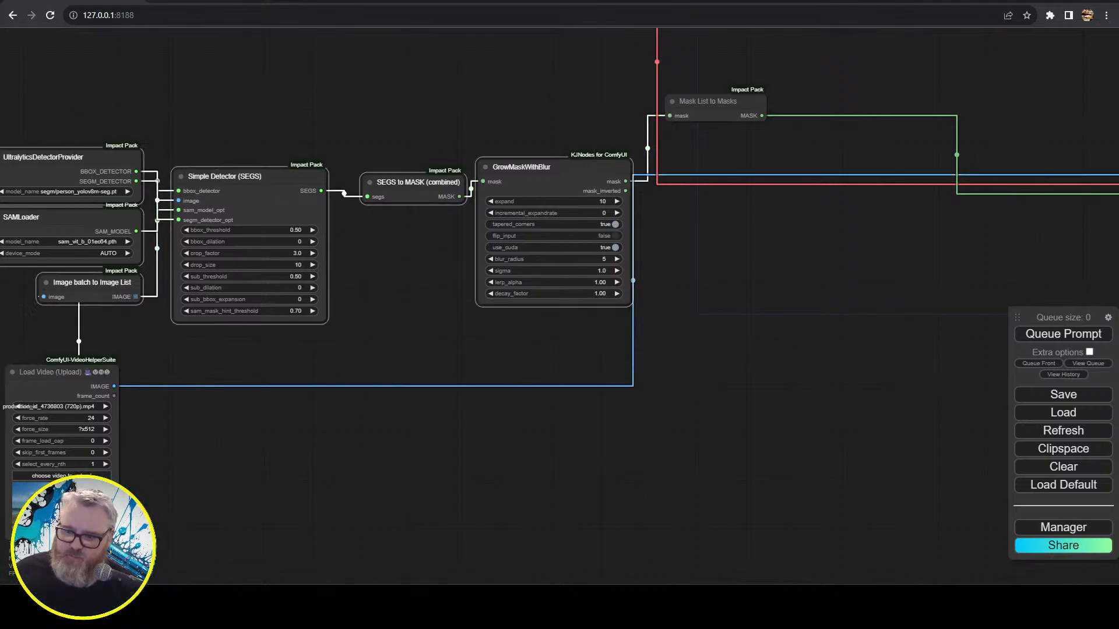
click(862, 272)
drag(862, 272, 61, 334)
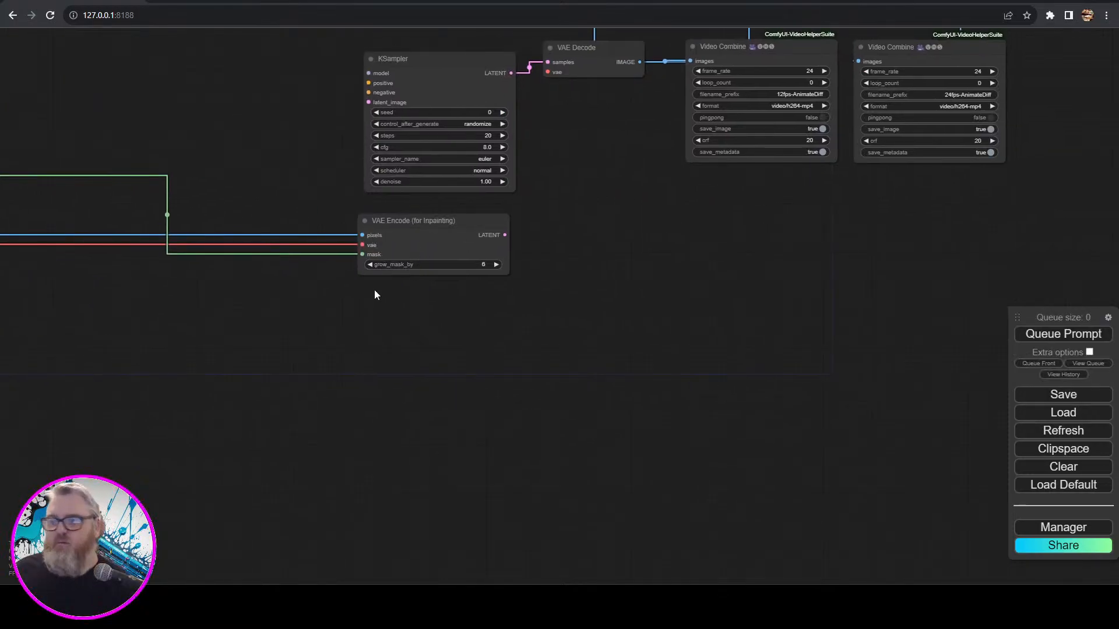
scroll(398, 352, down, 4)
drag(312, 421, 650, 349)
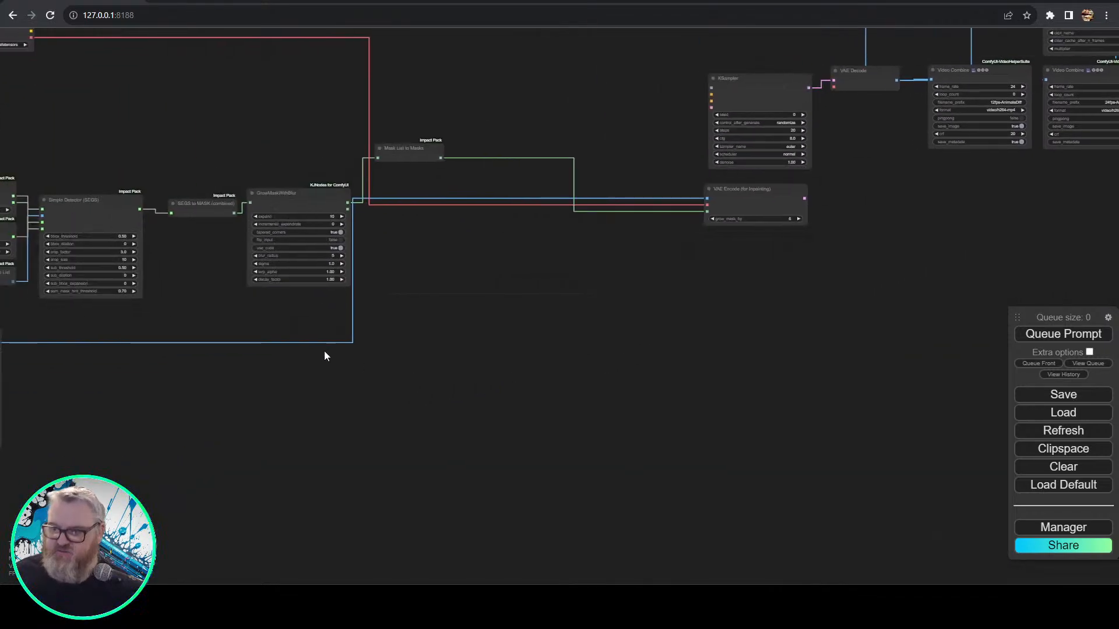
drag(454, 421, 736, 350)
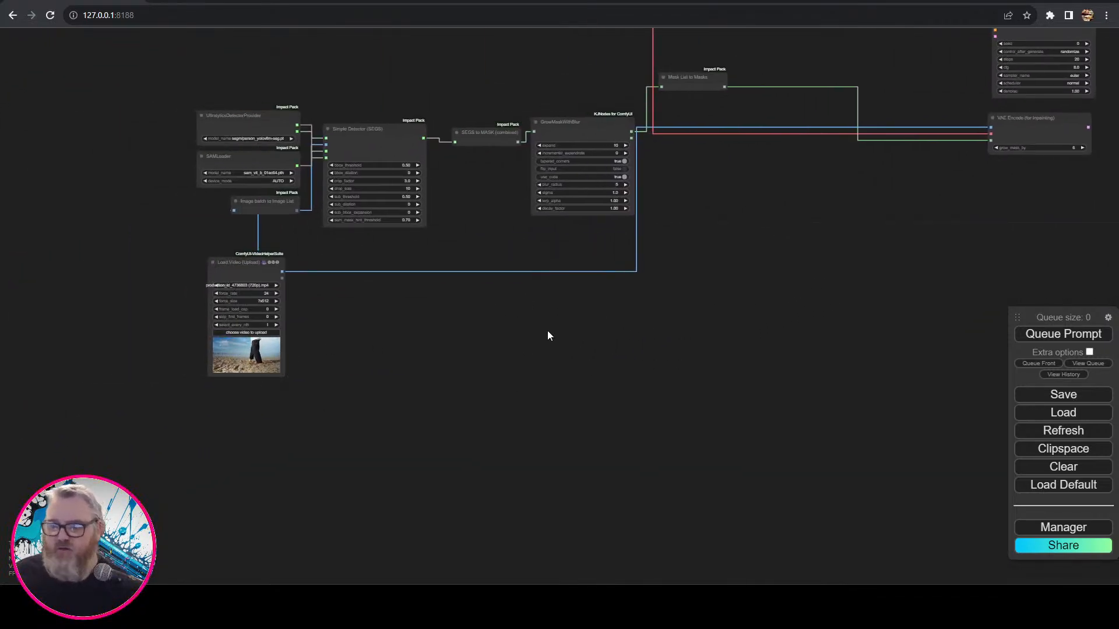
drag(470, 299, 386, 260)
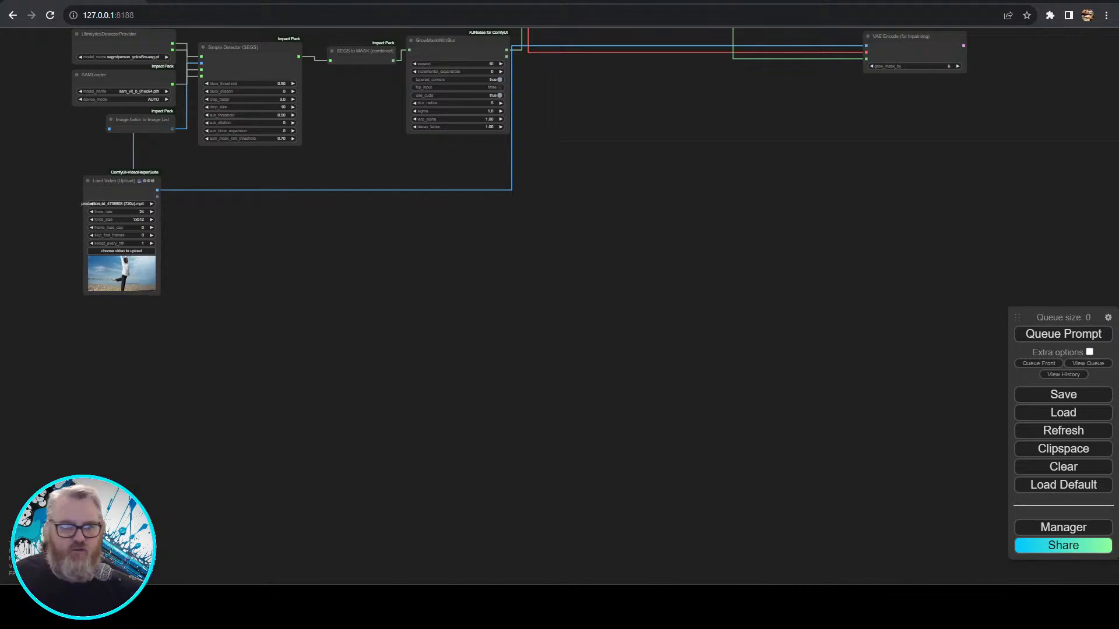
drag(723, 168, 593, 493)
click(462, 319)
drag(462, 319, 461, 323)
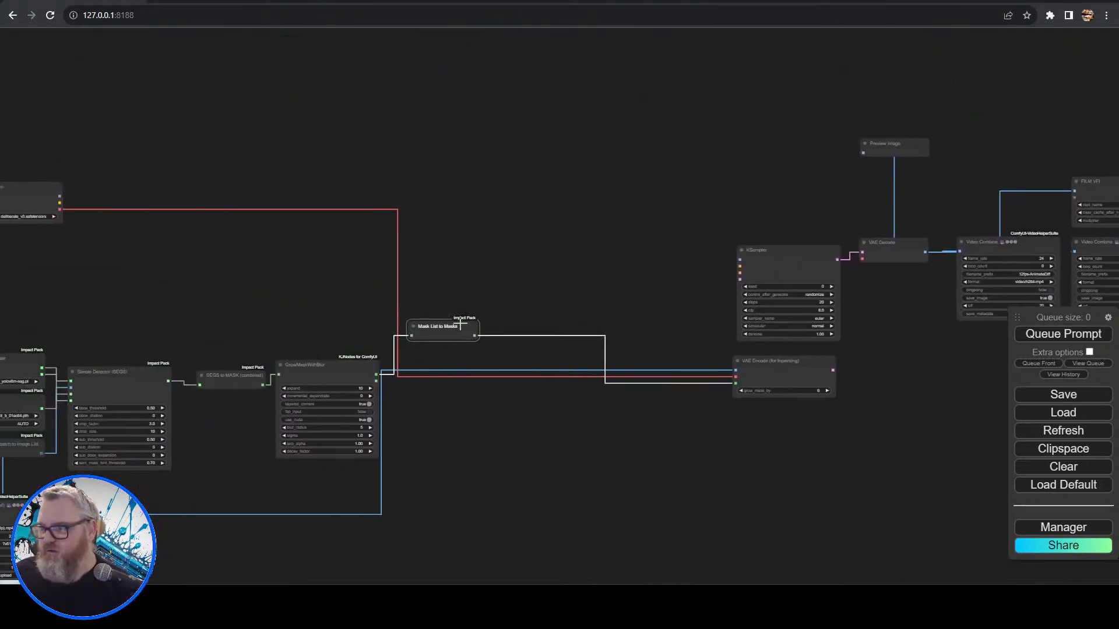
- Add an Inpaint Preprocessor node above the Mask List to Masks node
double_click(501, 288)
text(impaint)
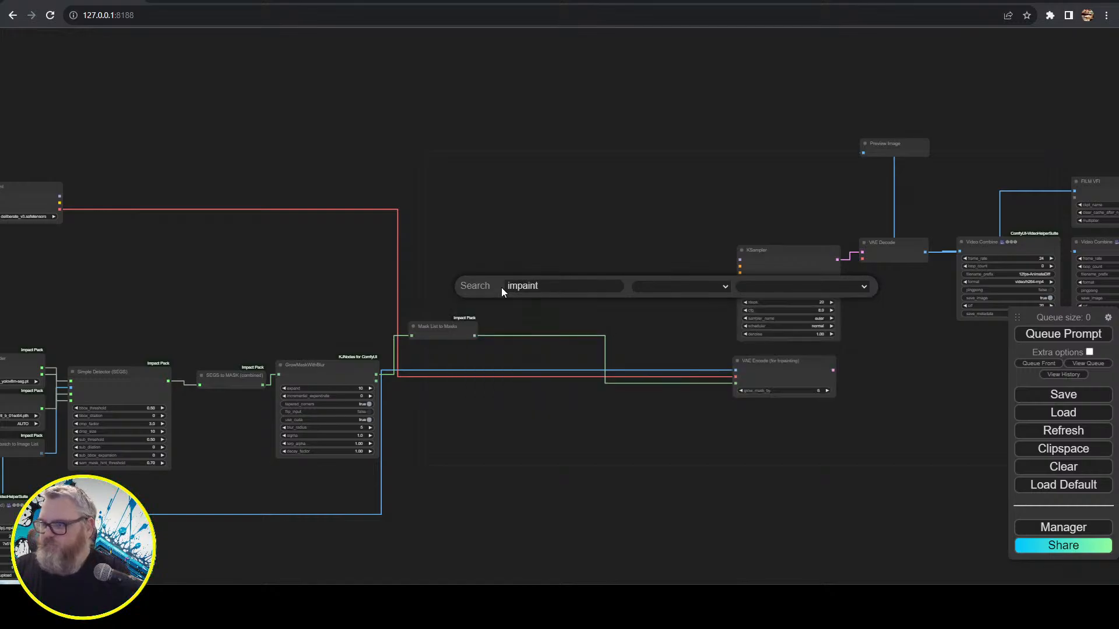
key(BackSpace)
key(BackSpace)
key(BackSpace)
key(BackSpace)
key(BackSpace)
key(BackSpace)
text(npaint)
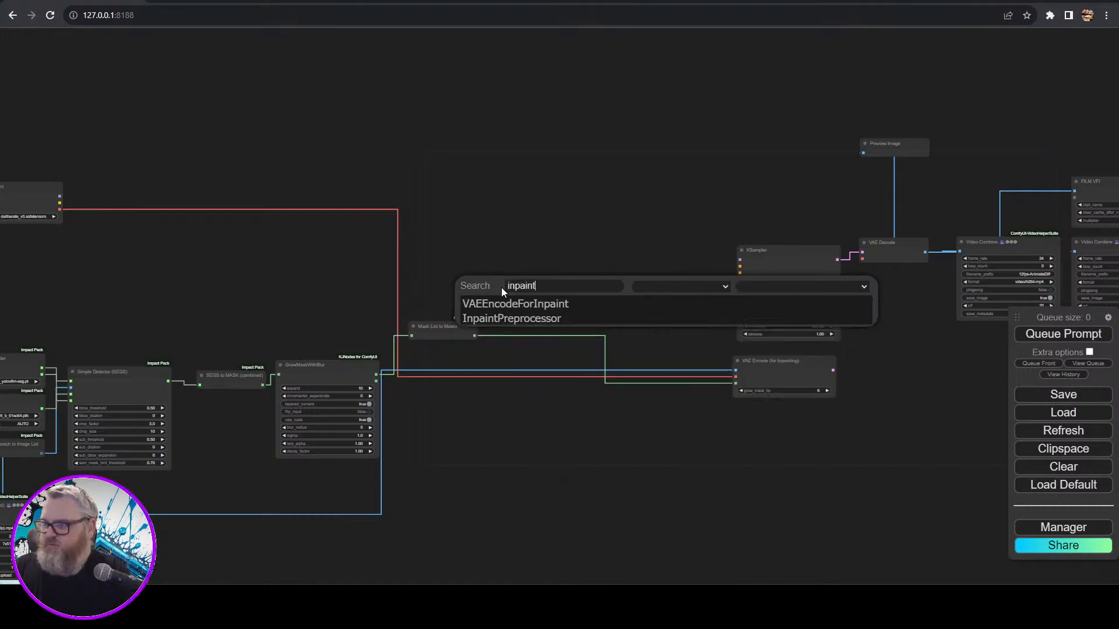
key(Down)
key(Down)
key(Return)
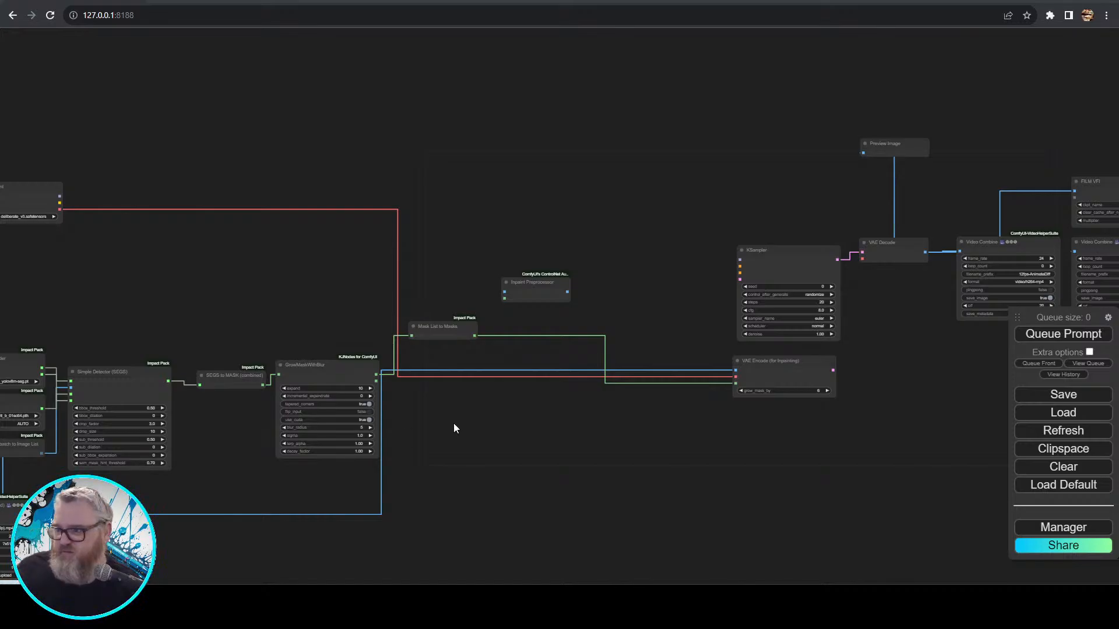
- Feed Load Video's IMAGE output into the Inpaint Preprocessor's image input and place that node below the mask chain
scroll(325, 357, up, 4)
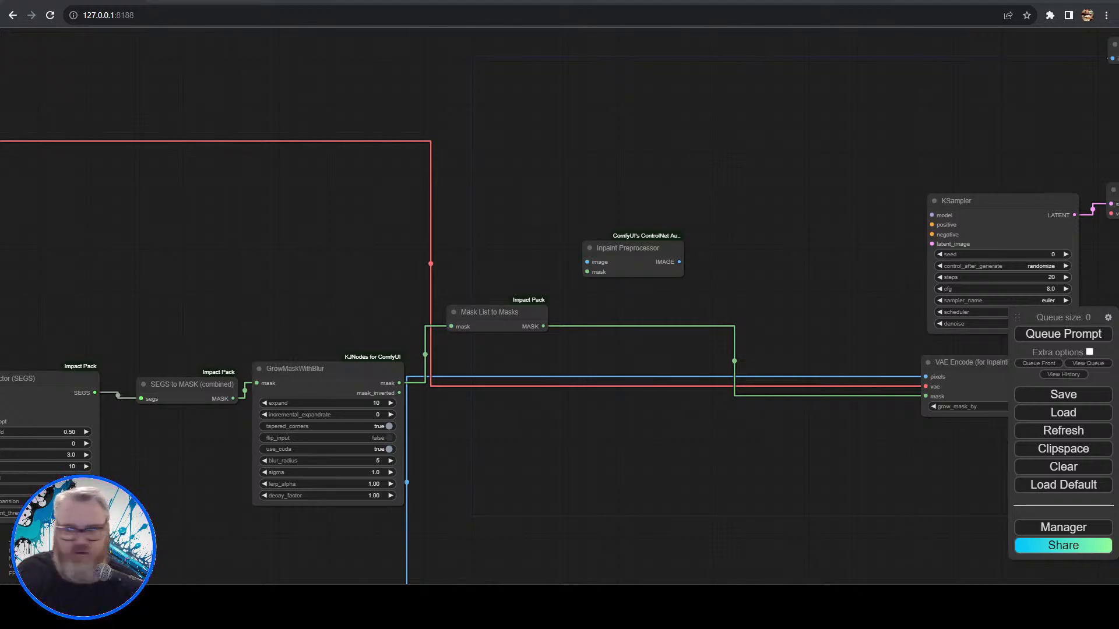
scroll(294, 241, down, 4)
scroll(219, 439, up, 2)
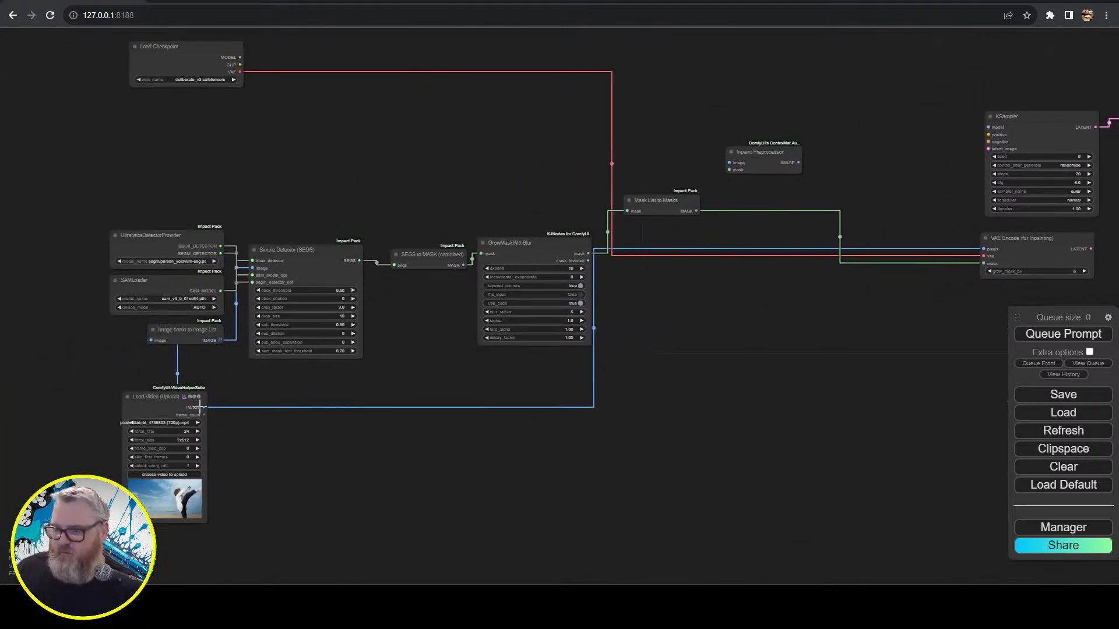
drag(204, 408, 730, 163)
drag(772, 156, 837, 106)
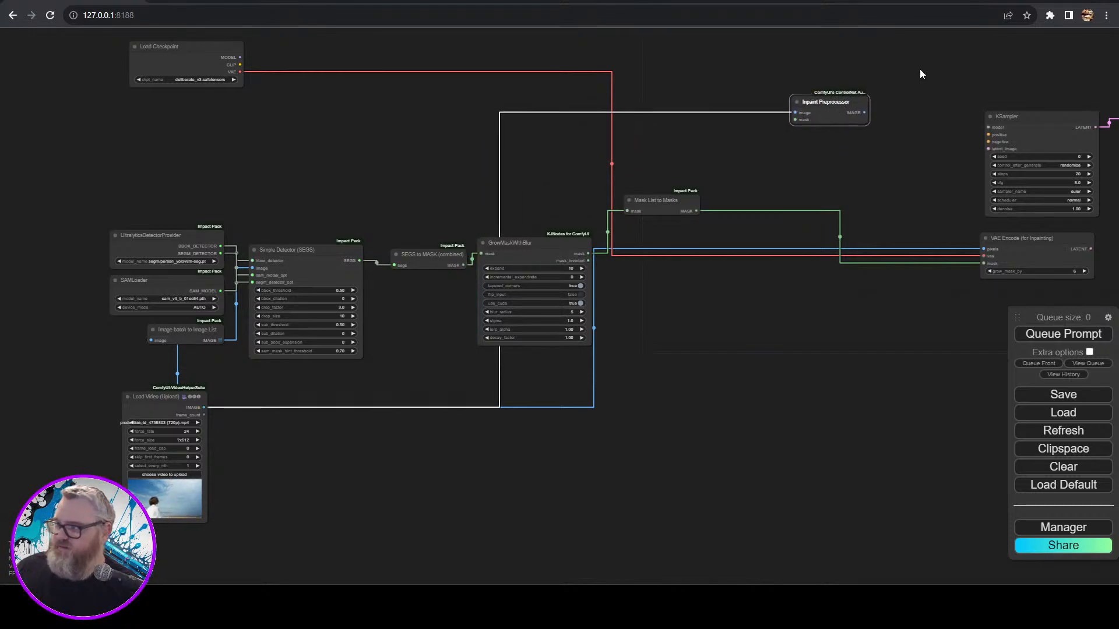
drag(919, 68, 802, 120)
drag(726, 153, 612, 131)
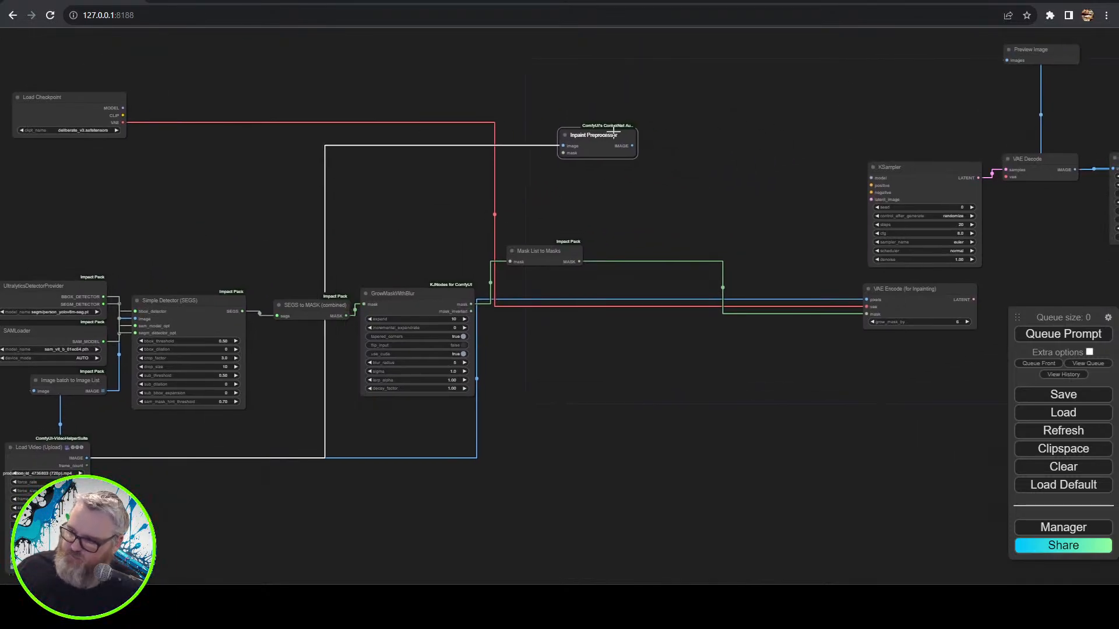
drag(712, 97, 663, 140)
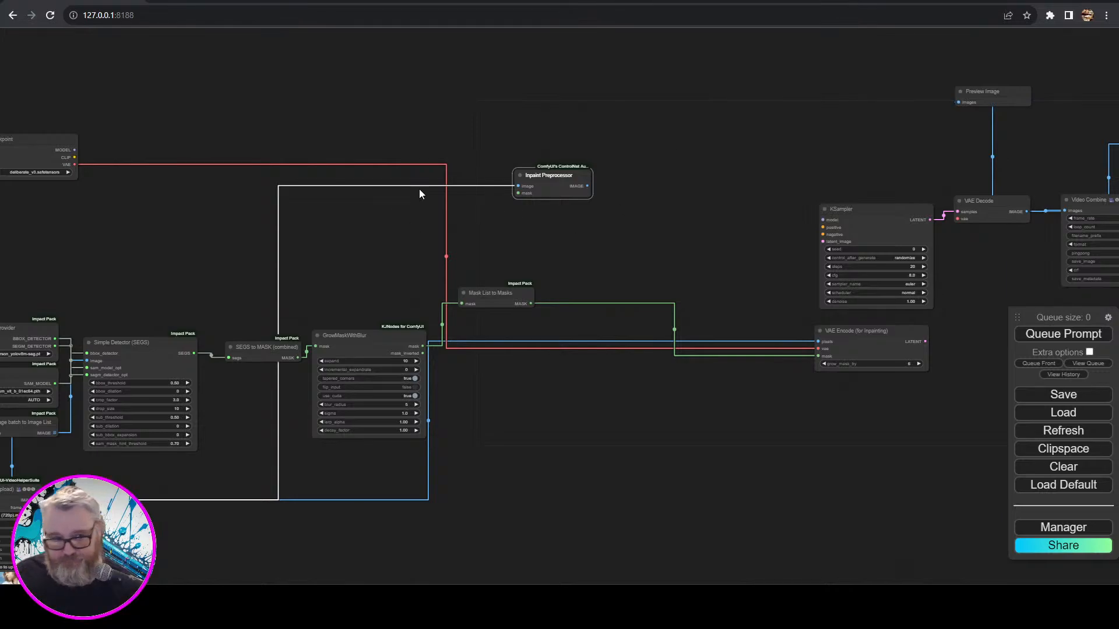
drag(544, 180, 516, 523)
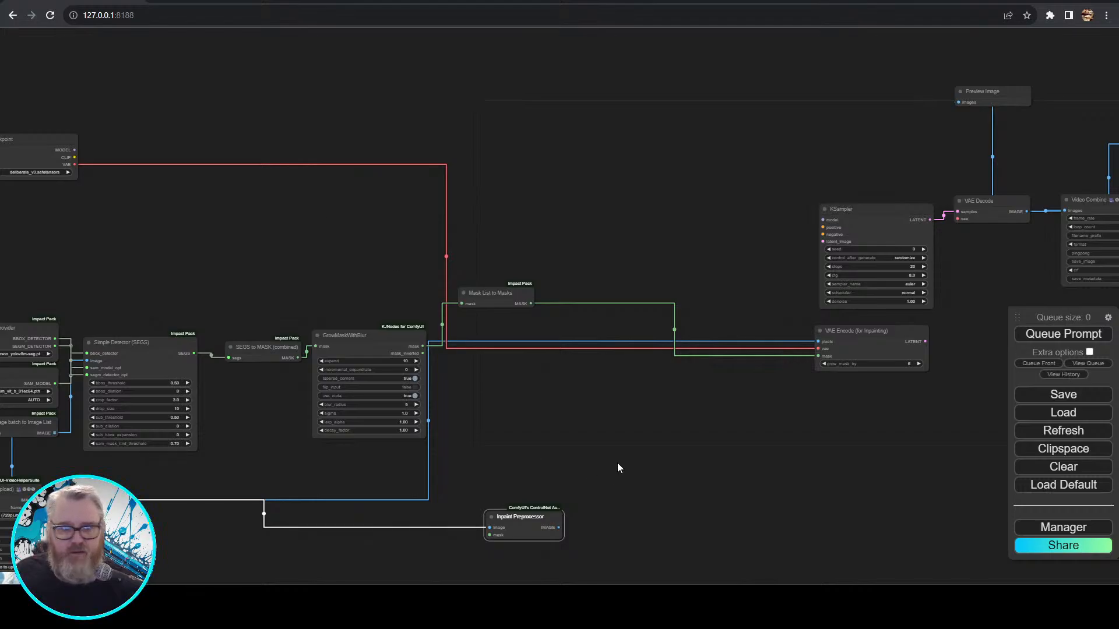
- Place SEGS to MASK (combined) directly above Simple Detector (SEGS) and GrowMaskWithBlur right beside that detector
scroll(559, 424, up, 5)
scroll(749, 359, up, 1)
drag(749, 359, 919, 309)
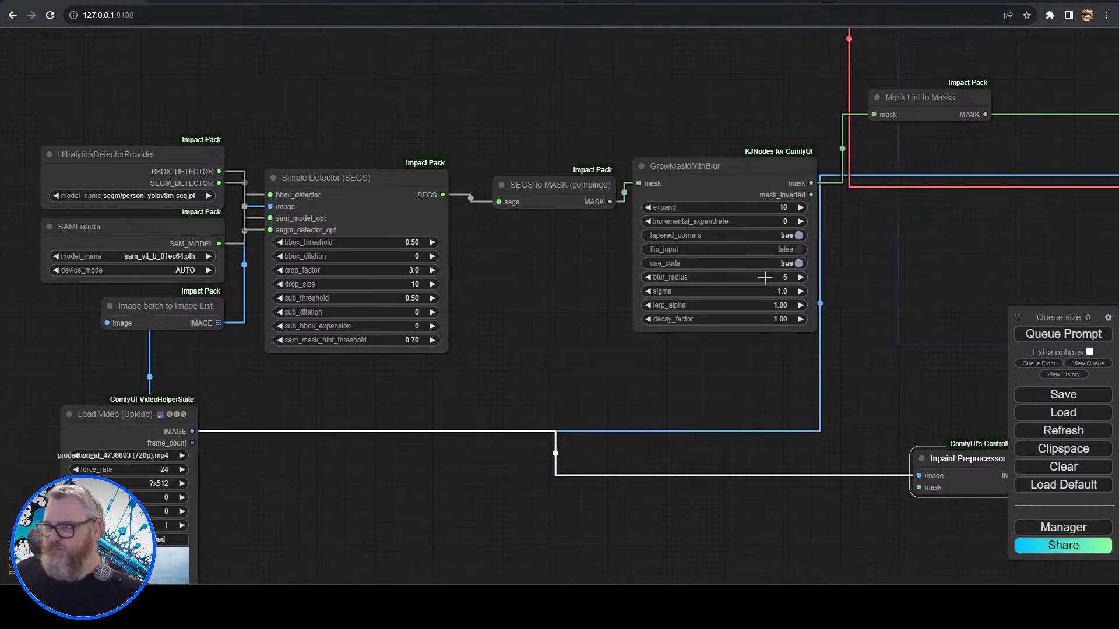
drag(545, 179, 376, 118)
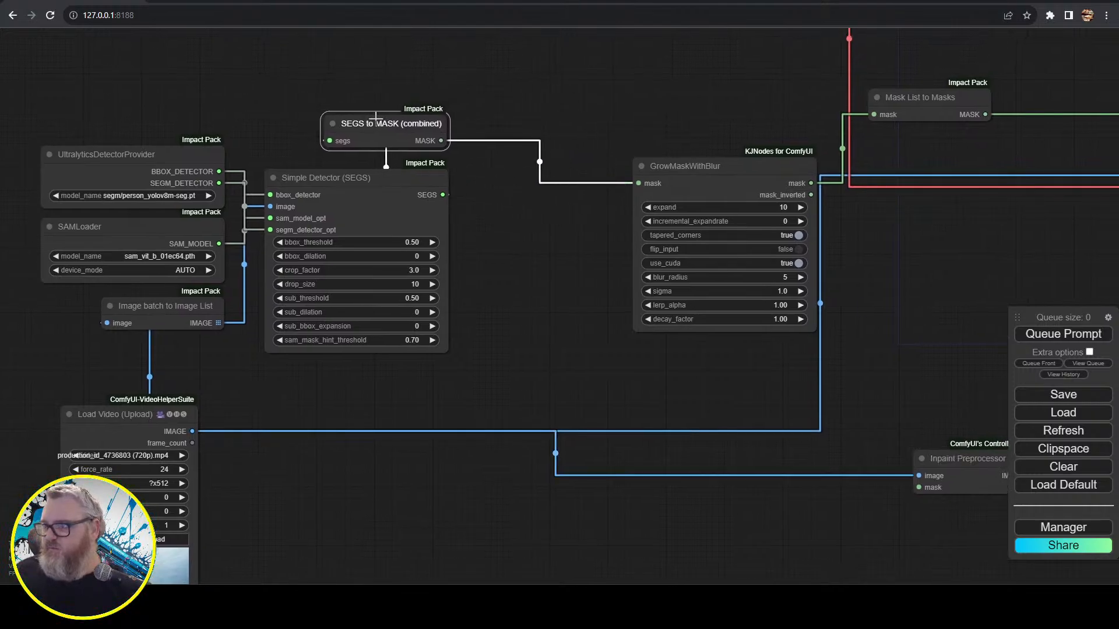
drag(694, 165, 526, 180)
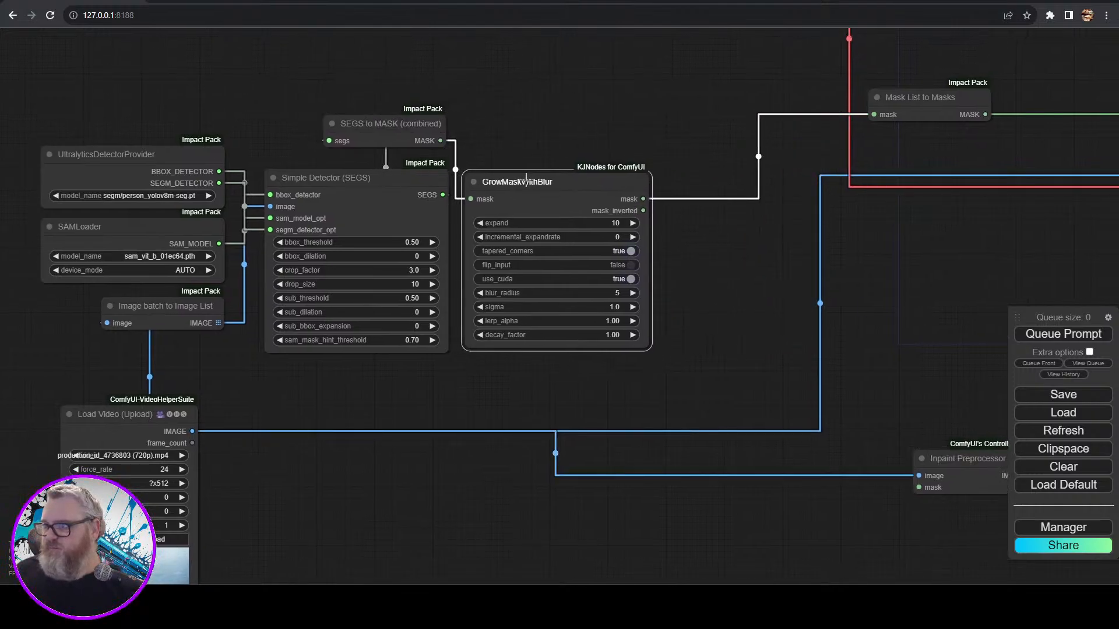
- Move Mask List to Masks closer to GrowMaskWithBlur and place the Inpaint Preprocessor just below and right of GrowMaskWithBlur
scroll(582, 386, down, 3)
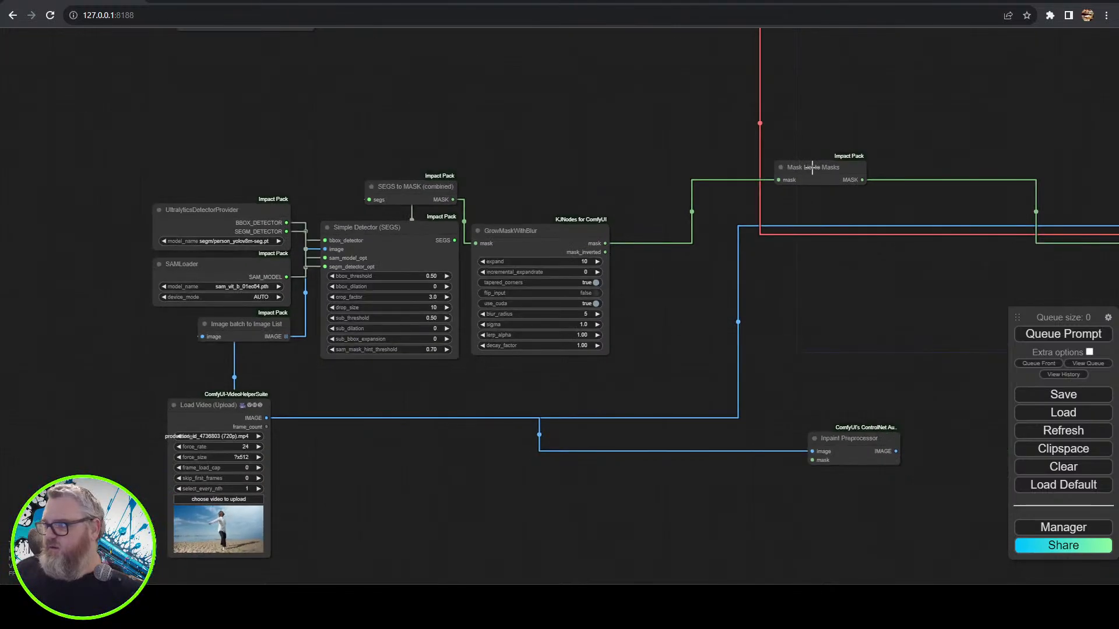
drag(812, 168, 689, 191)
click(715, 353)
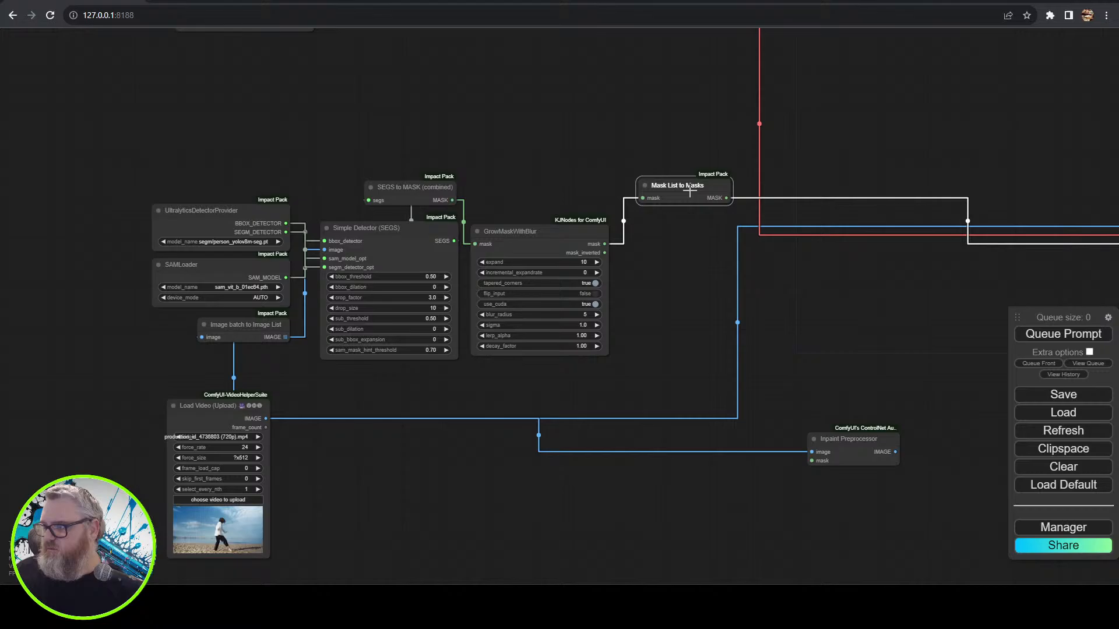
click(684, 257)
drag(845, 445, 699, 476)
click(386, 481)
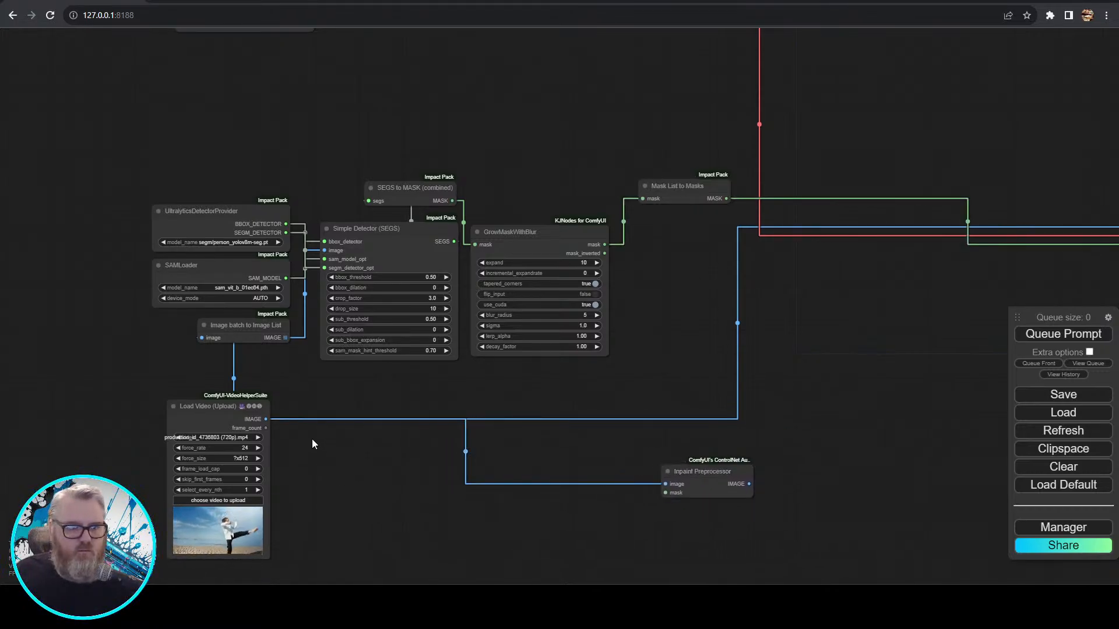
scroll(592, 527, down, 3)
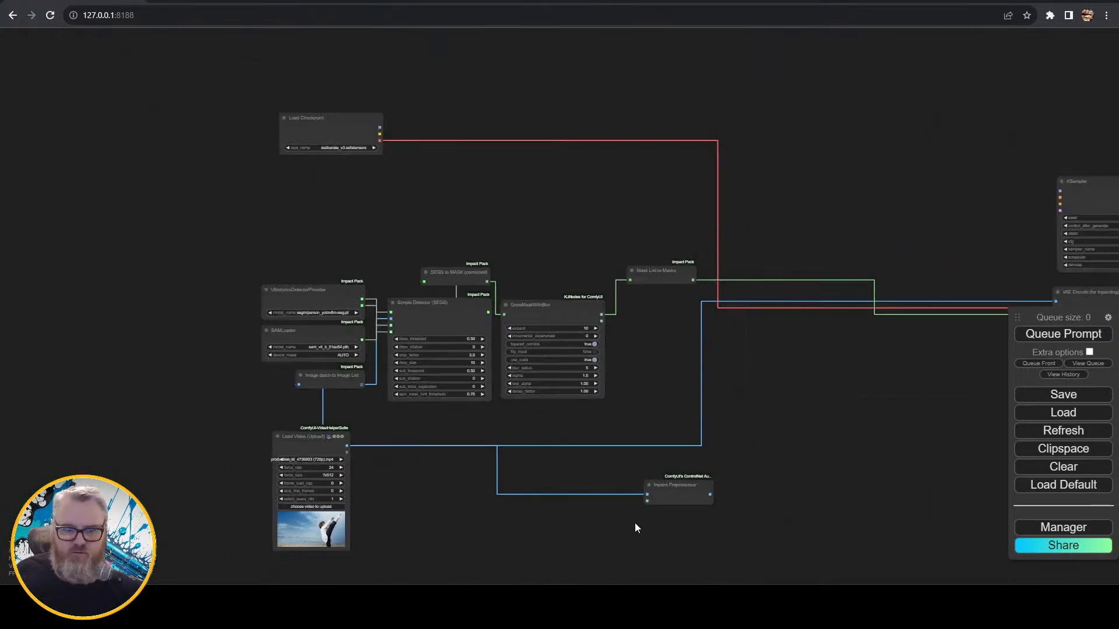
drag(697, 494, 726, 428)
drag(662, 466, 439, 461)
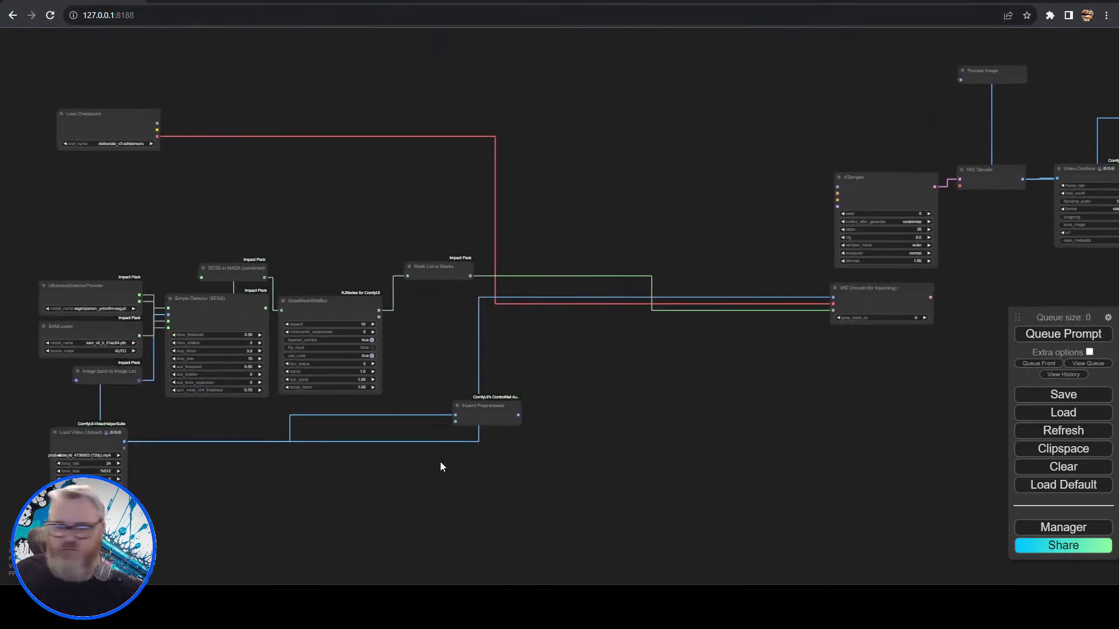
scroll(536, 470, down, 2)
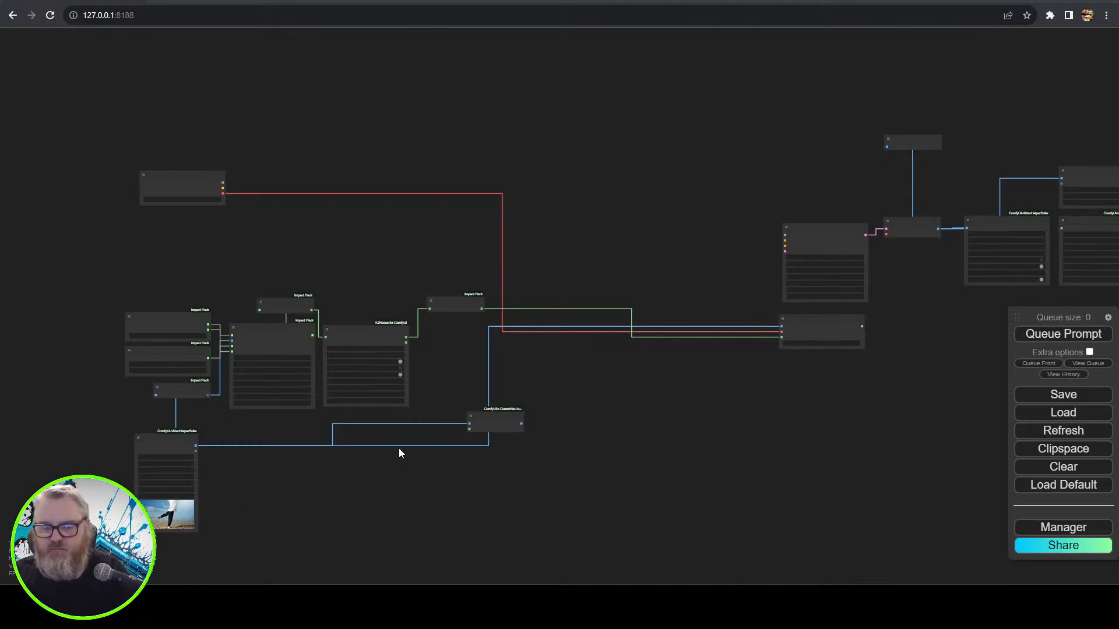
scroll(570, 464, up, 8)
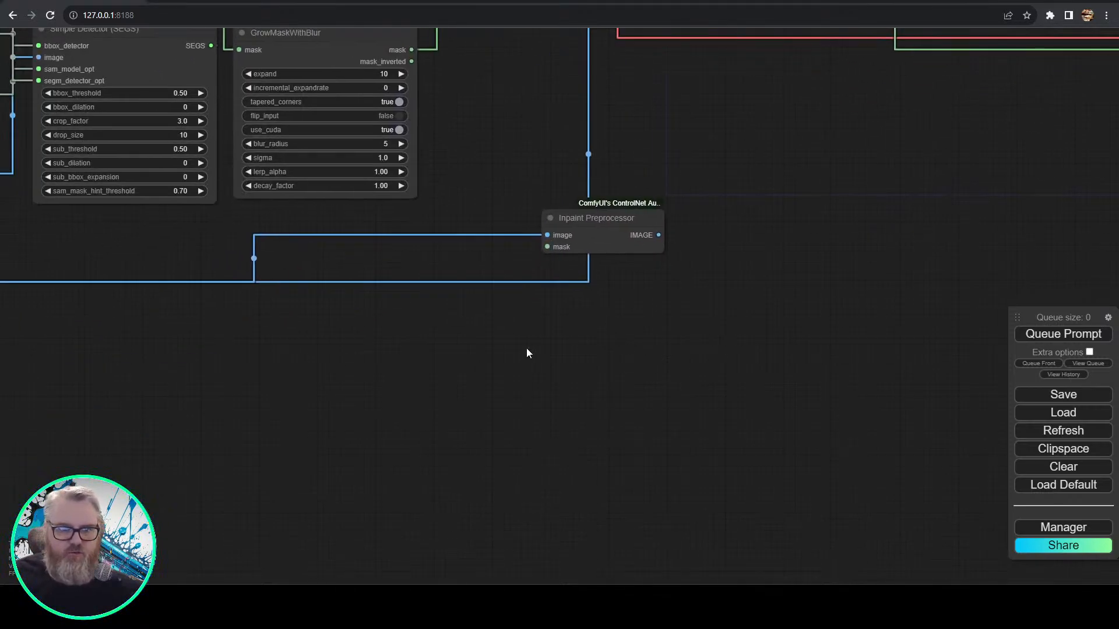
drag(460, 377, 632, 391)
drag(132, 296, 572, 393)
click(582, 405)
text(color)
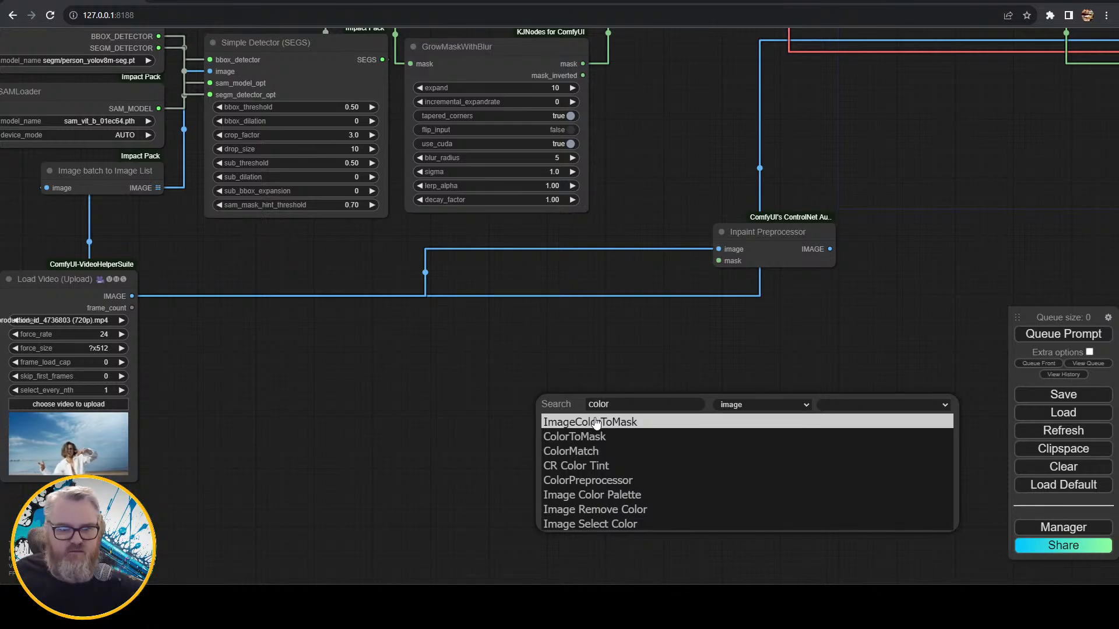
click(595, 422)
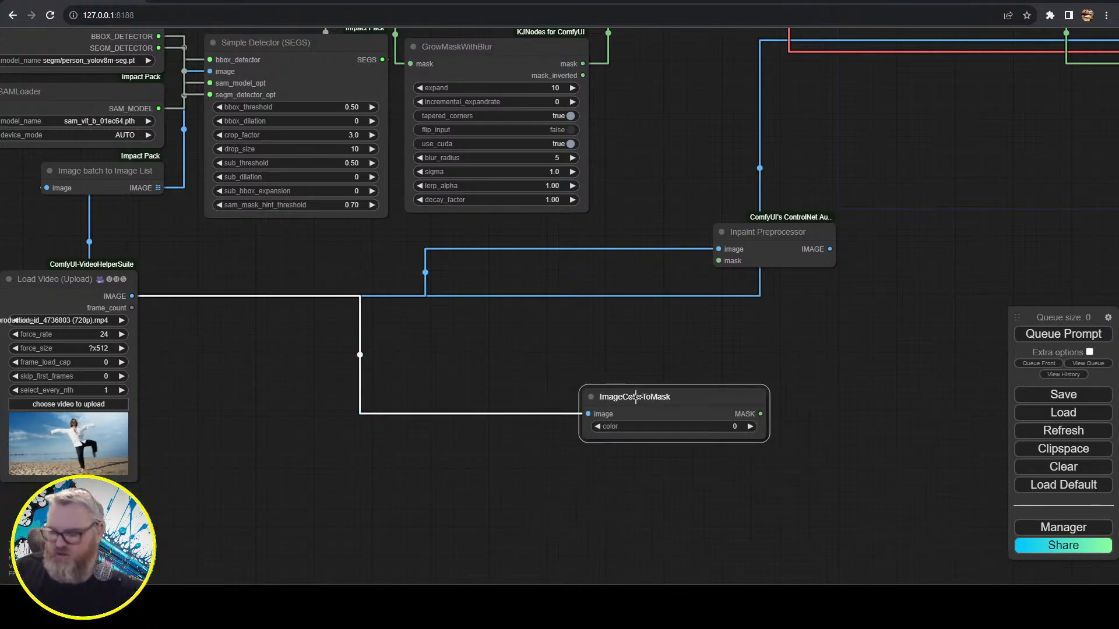
key(Delete)
- Add a ColorToMask node below the Inpaint Preprocessor and feed its images input from Load Video's IMAGE output
double_click(635, 398)
text(color)
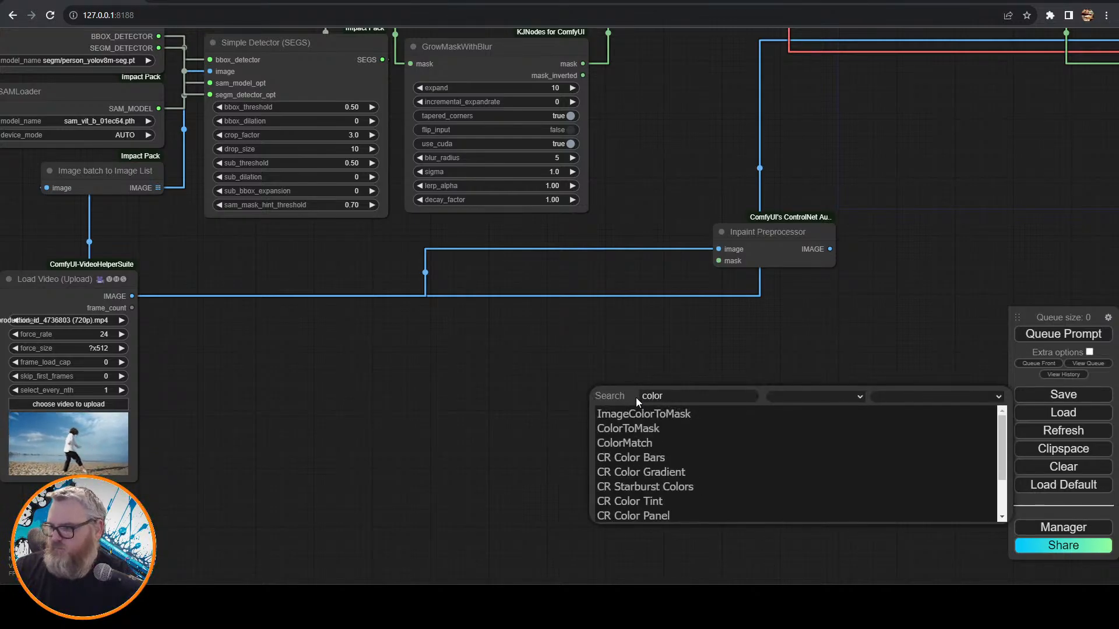
click(641, 429)
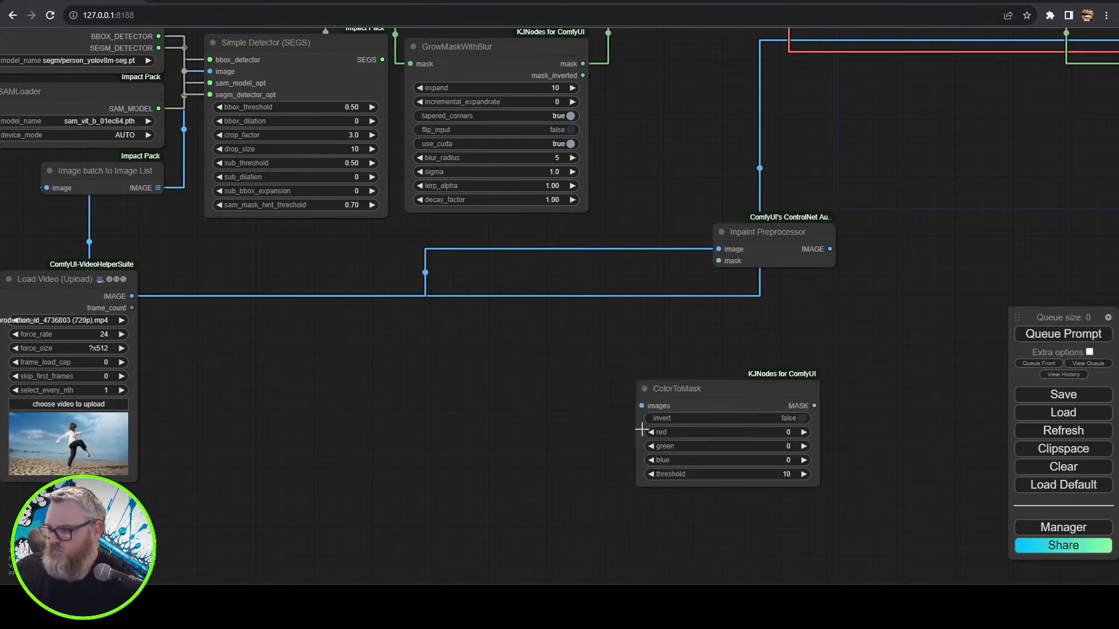
drag(133, 296, 641, 406)
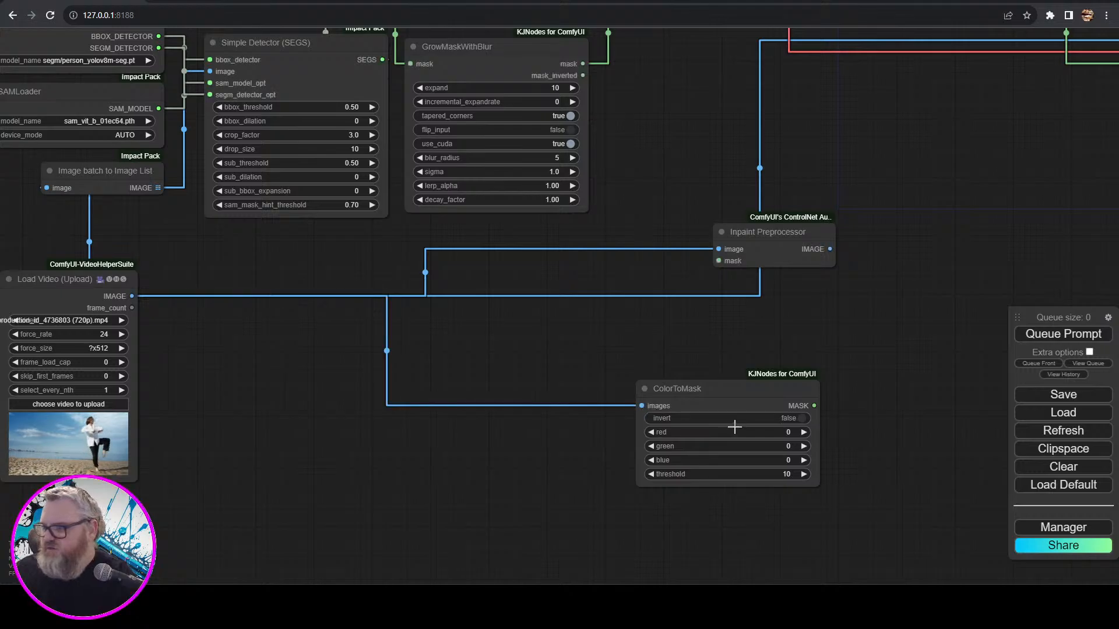
- Move ColorToMask closer to Load Video and set its red, green and blue values to 255
drag(736, 414, 402, 404)
scroll(452, 390, up, 5)
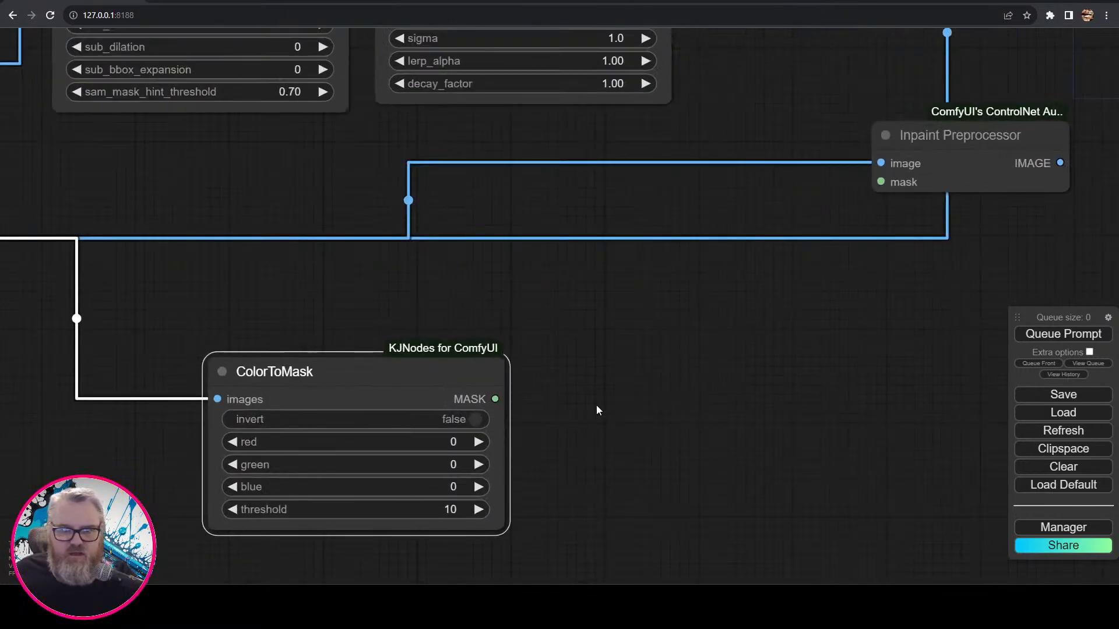
click(475, 368)
key(BackSpace)
text(255)
key(Return)
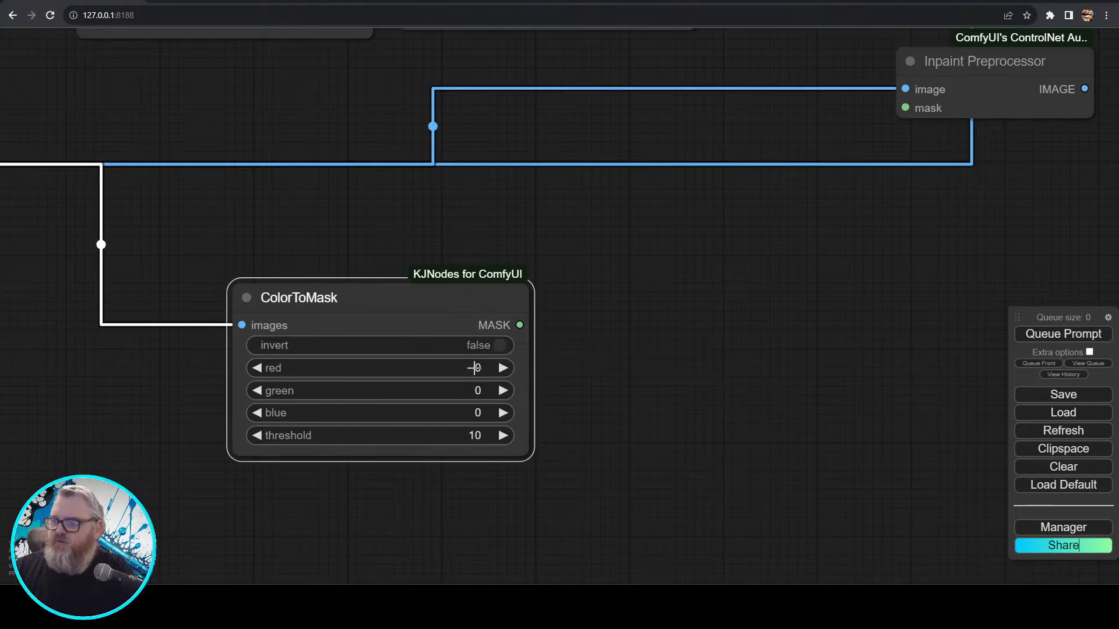
click(469, 389)
key(BackSpace)
text(255)
key(Return)
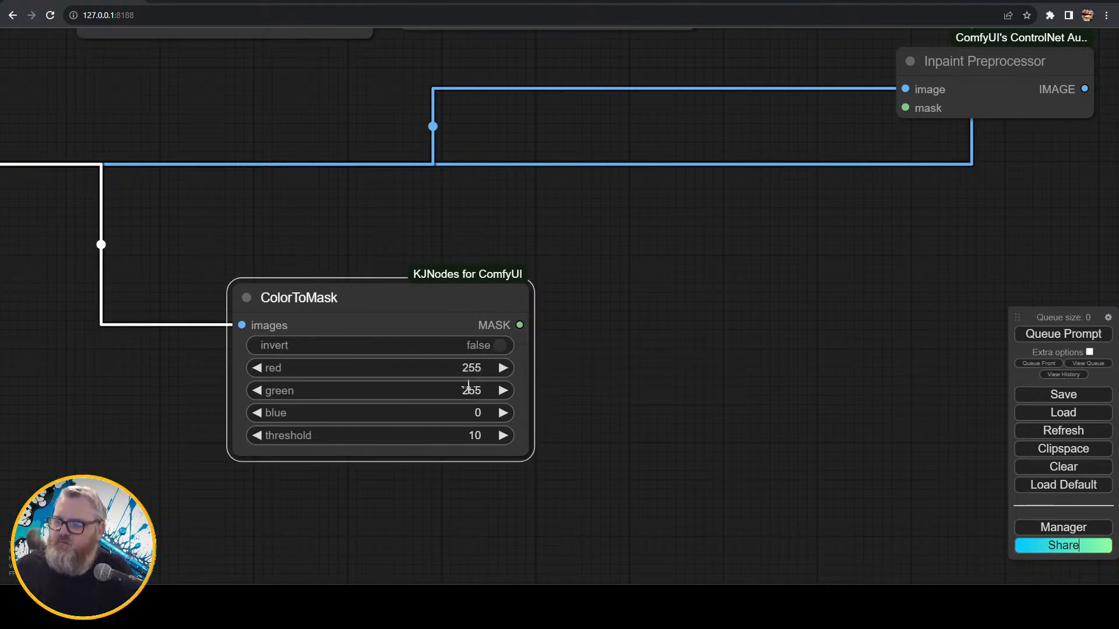
click(467, 413)
text(255)
key(Return)
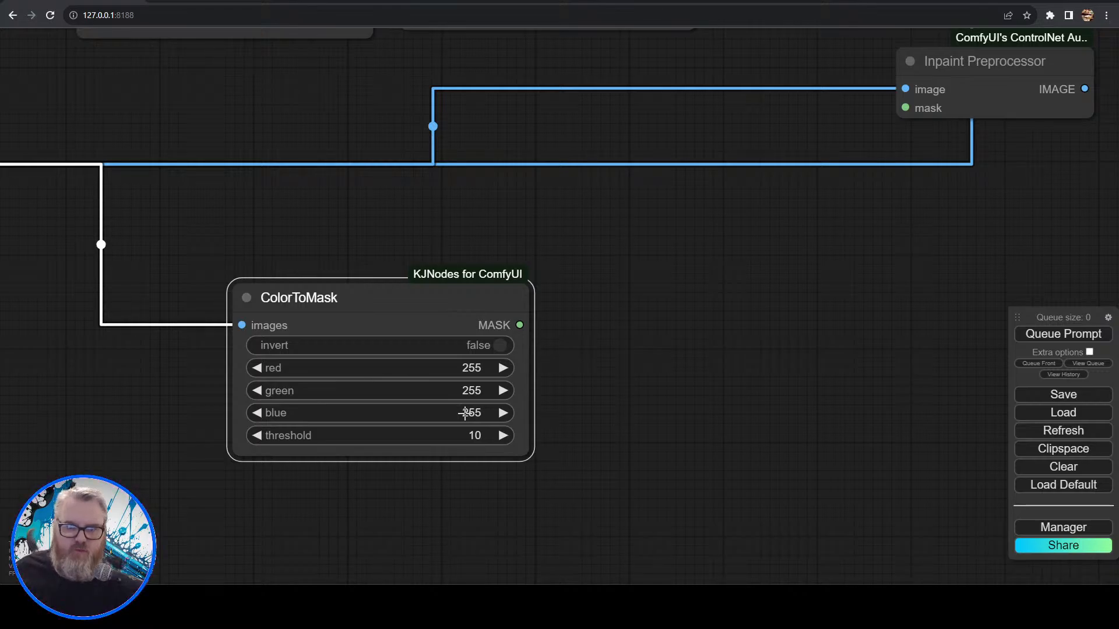
- Set ColorToMask's threshold to 0
click(487, 432)
key(BackSpace)
key(BackSpace)
text(10)
key(Return)
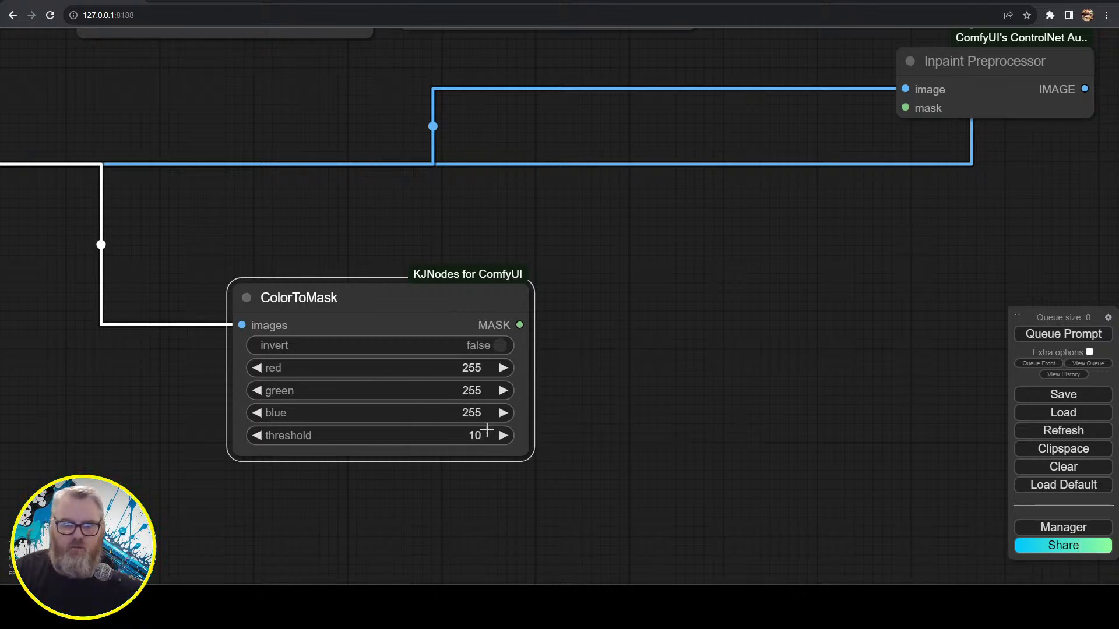
- Duplicate ColorToMask directly below the original and feed the copy's images input from Load Video's IMAGE output
key(ctrl+c)
key(ctrl+v)
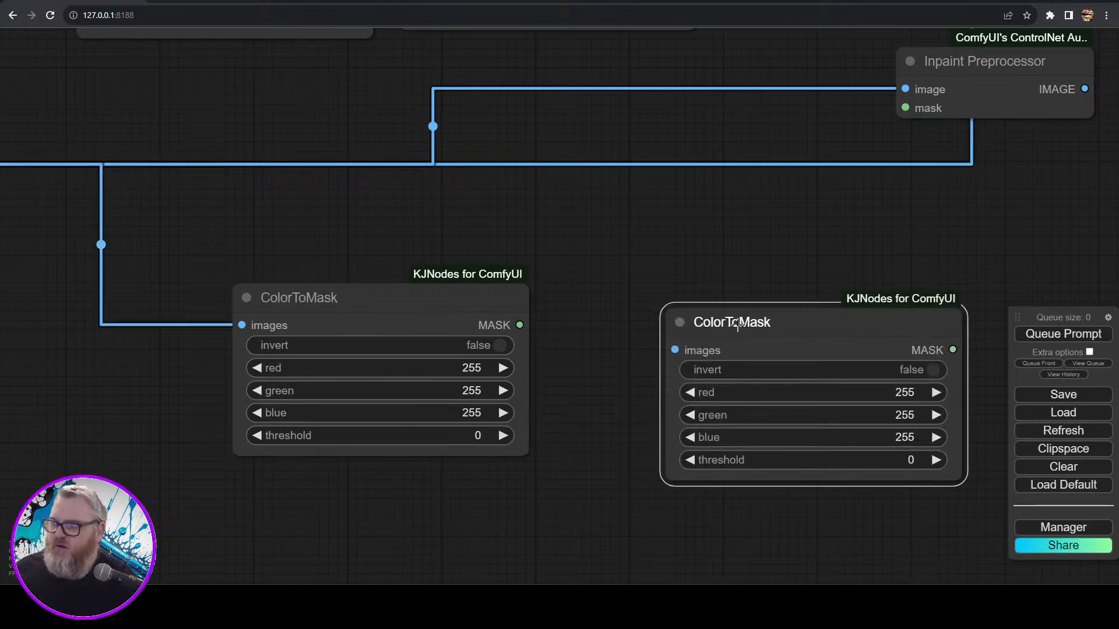
drag(747, 322, 309, 495)
drag(569, 435, 630, 216)
click(378, 87)
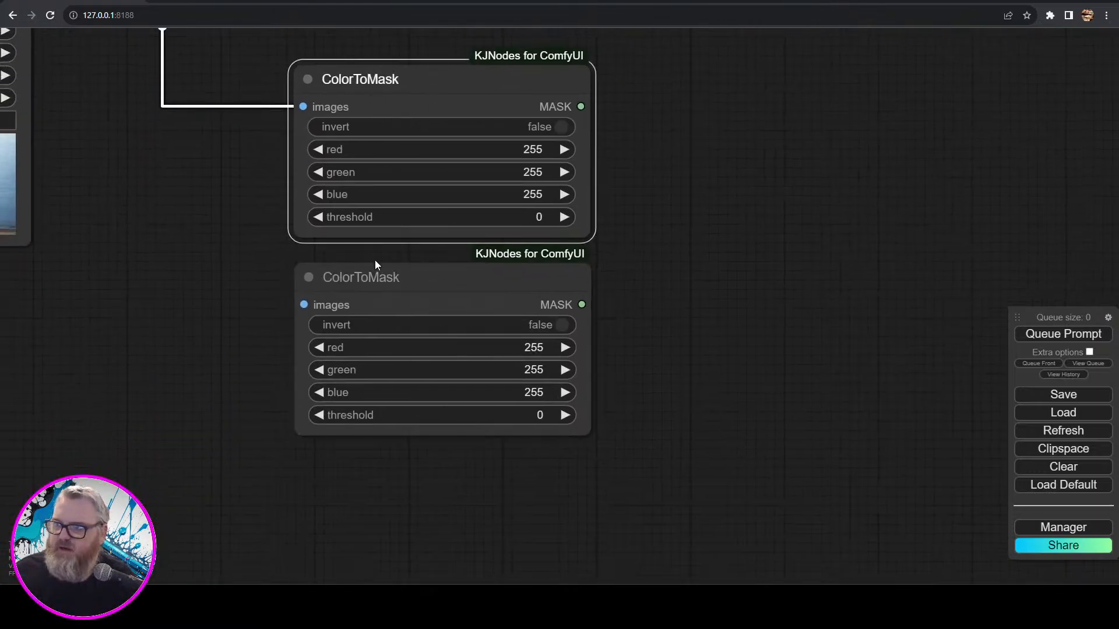
click(375, 275)
double_click(145, 208)
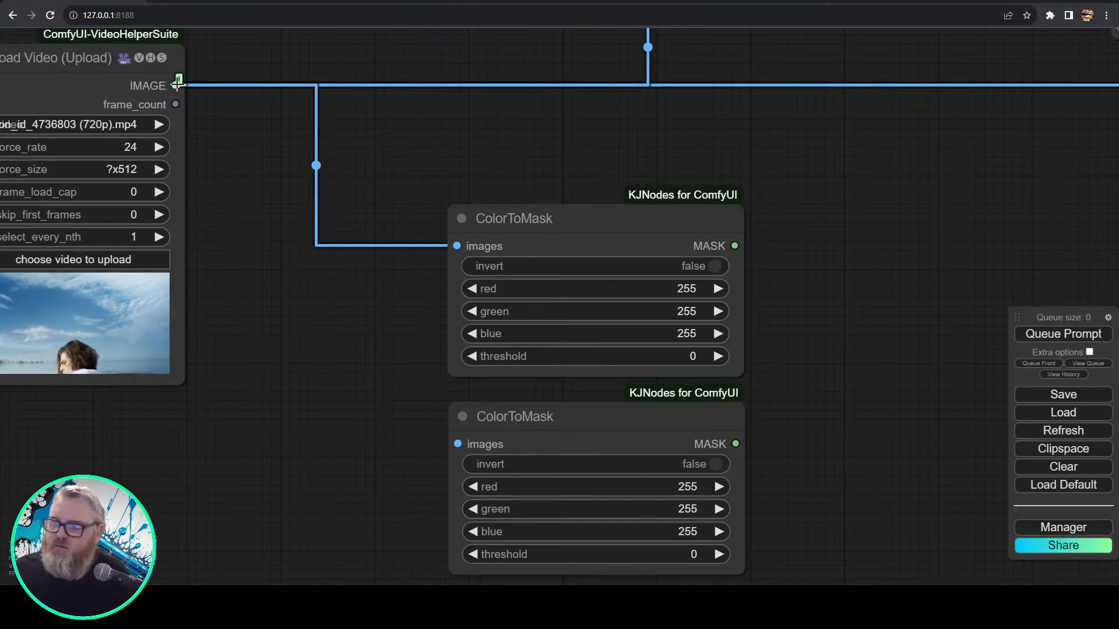
drag(175, 86, 457, 444)
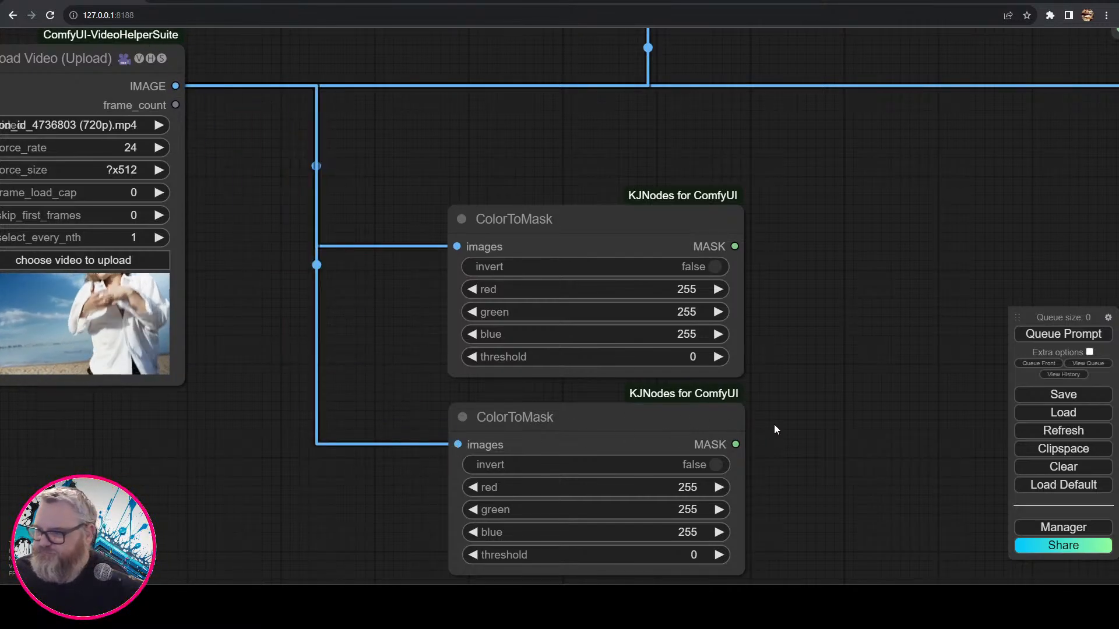
- Set the lower ColorToMask's red value to 100
drag(769, 428, 656, 316)
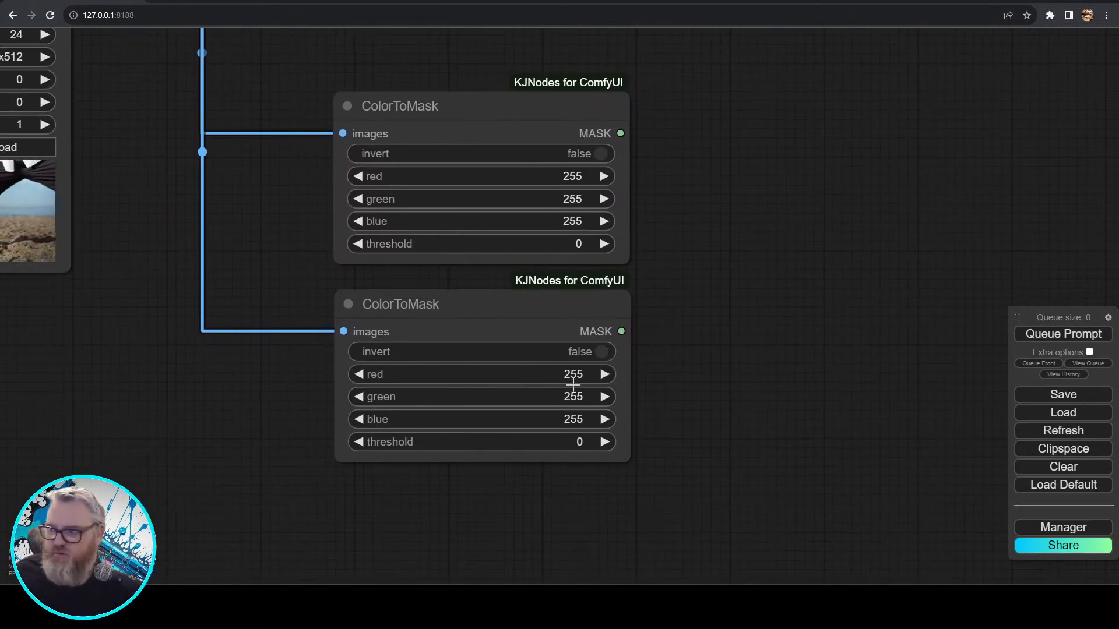
click(572, 383)
key(BackSpace)
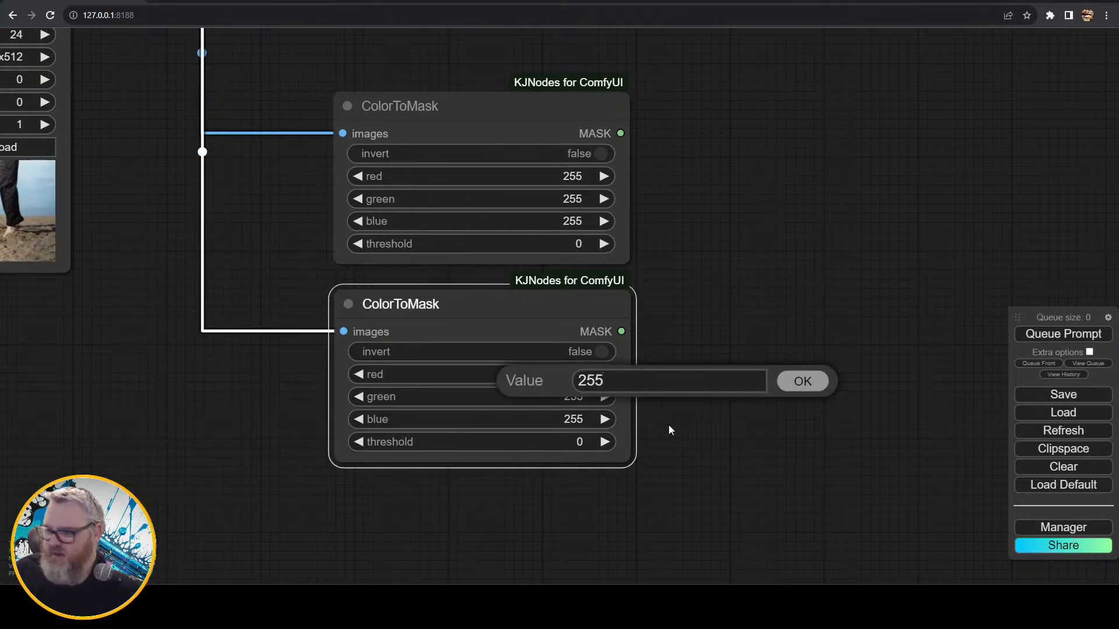
key(BackSpace)
key(BackSpace)
text(100)
key(Return)
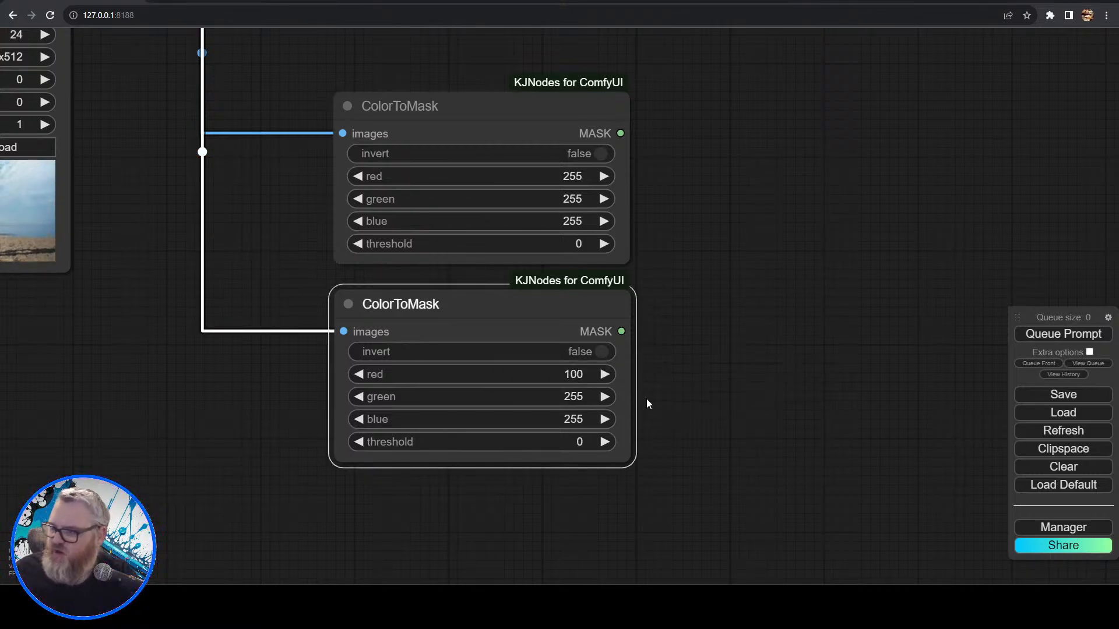
- Set the lower ColorToMask's green and blue values to 100
click(566, 397)
key(BackSpace)
key(BackSpace)
key(BackSpace)
text(100)
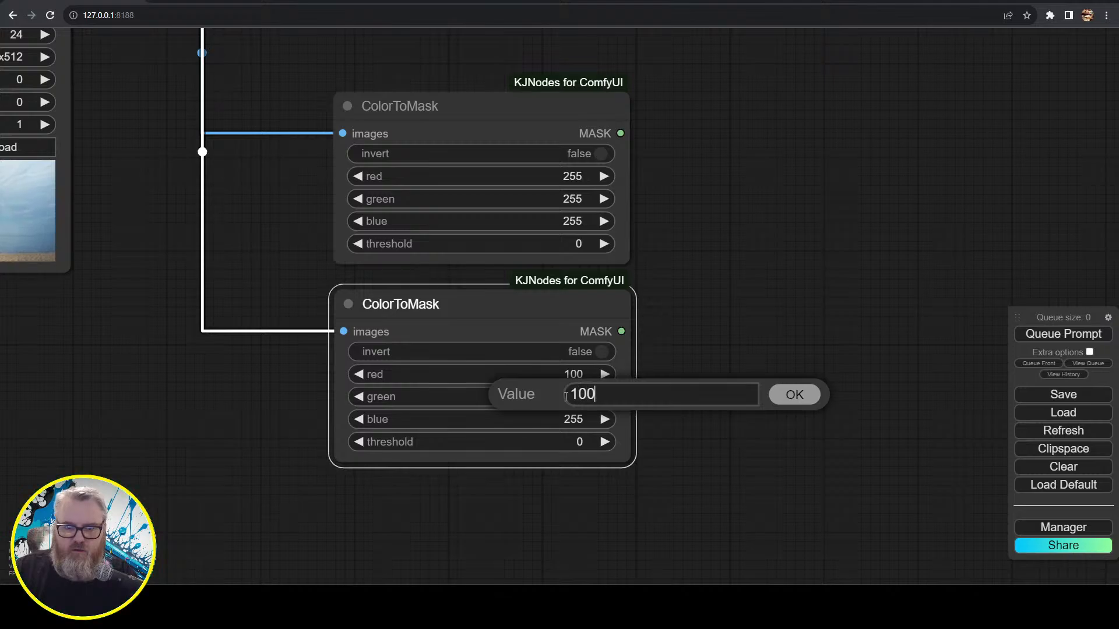
key(Return)
click(574, 416)
key(BackSpace)
key(BackSpace)
key(BackSpace)
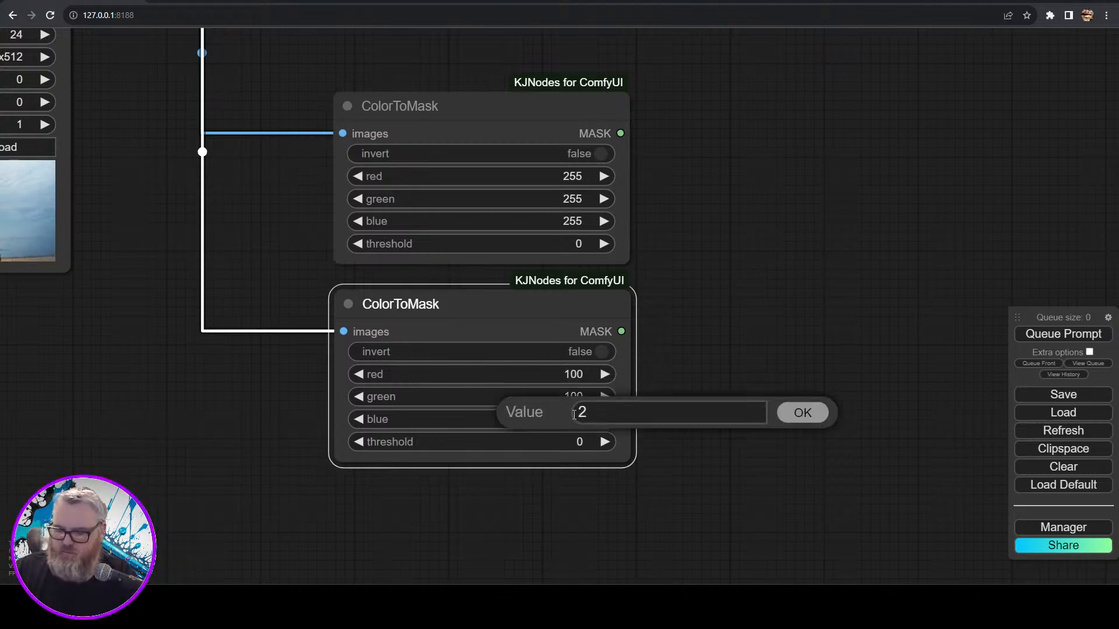
text(100)
key(Return)
- Set the lower ColorToMask's threshold to 168
click(577, 441)
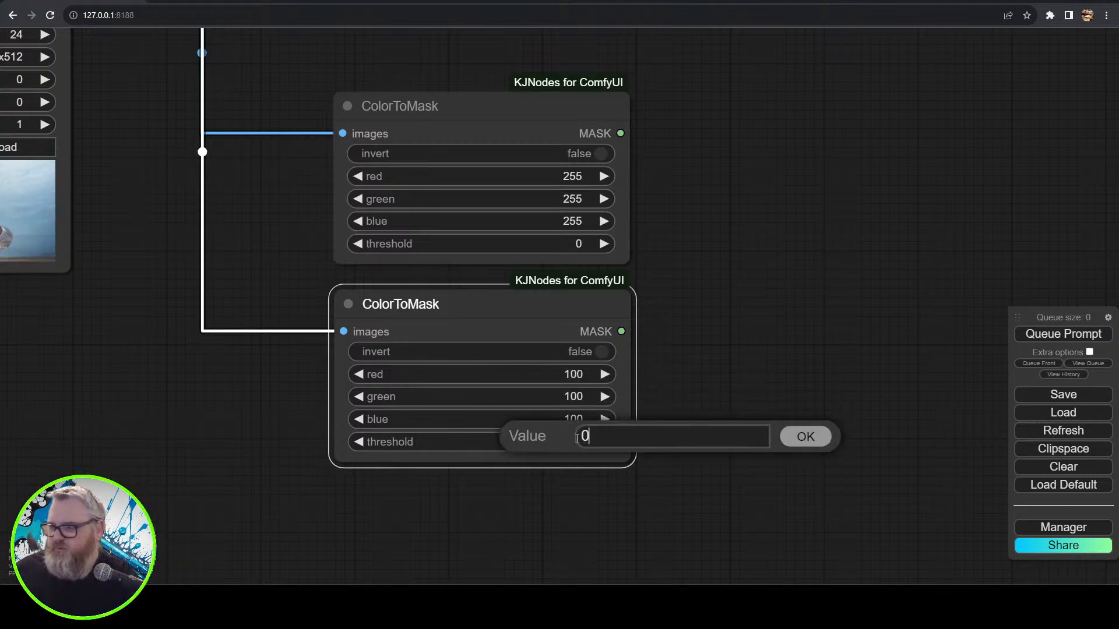
key(BackSpace)
text(168)
key(Return)
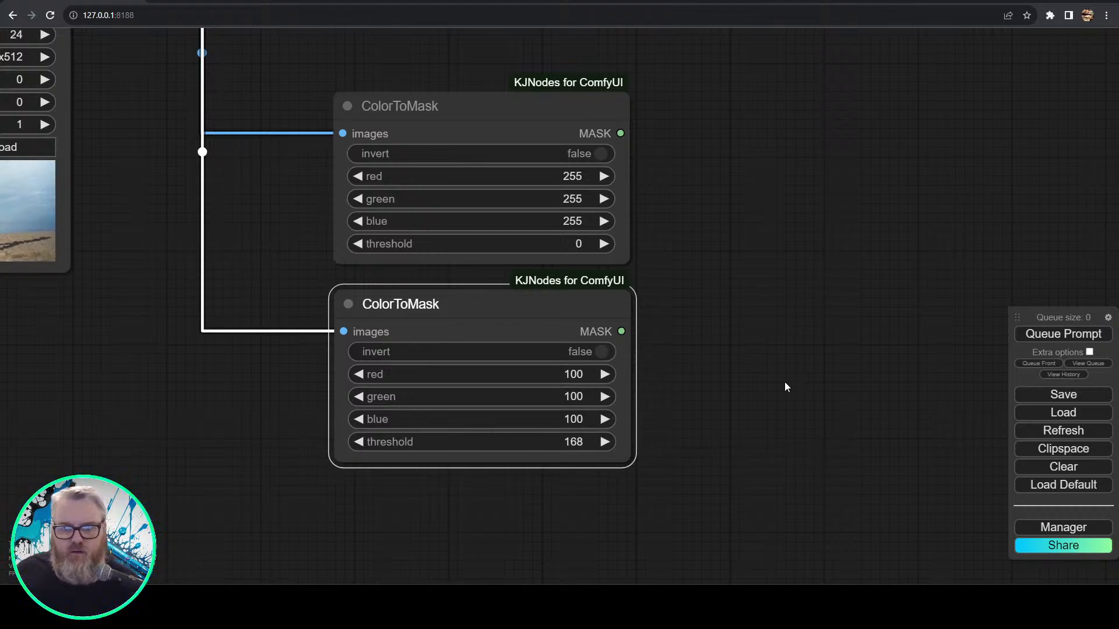
- Add a MaskComposite node fed from the upper ColorToMask's MASK output and place it beside the two ColorToMask nodes
drag(710, 310, 540, 354)
drag(451, 178, 575, 217)
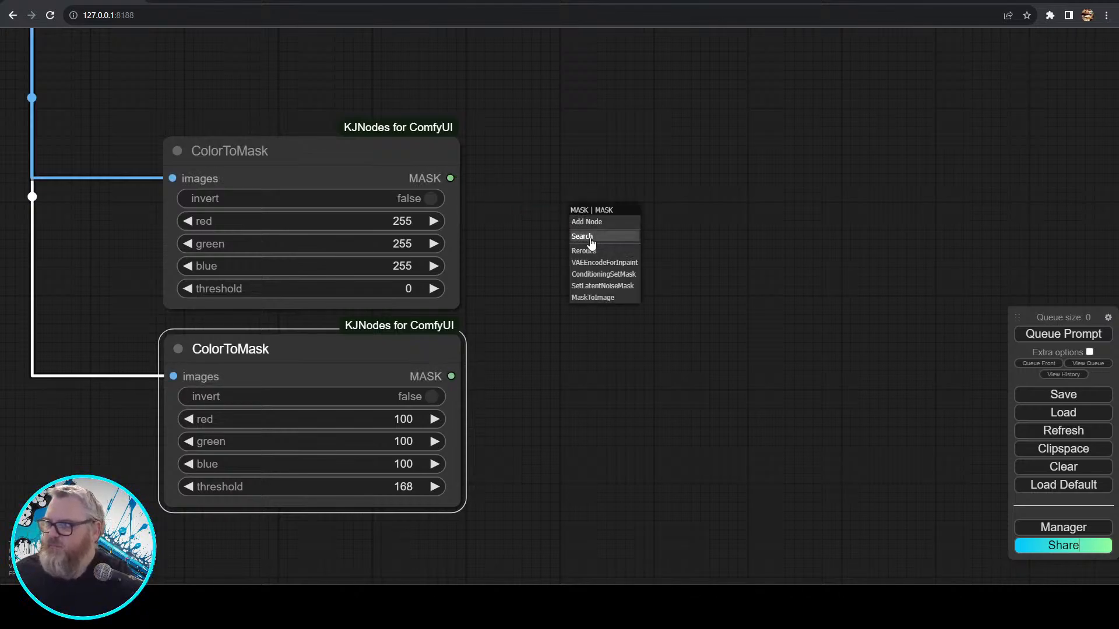
click(589, 239)
text(maskcom)
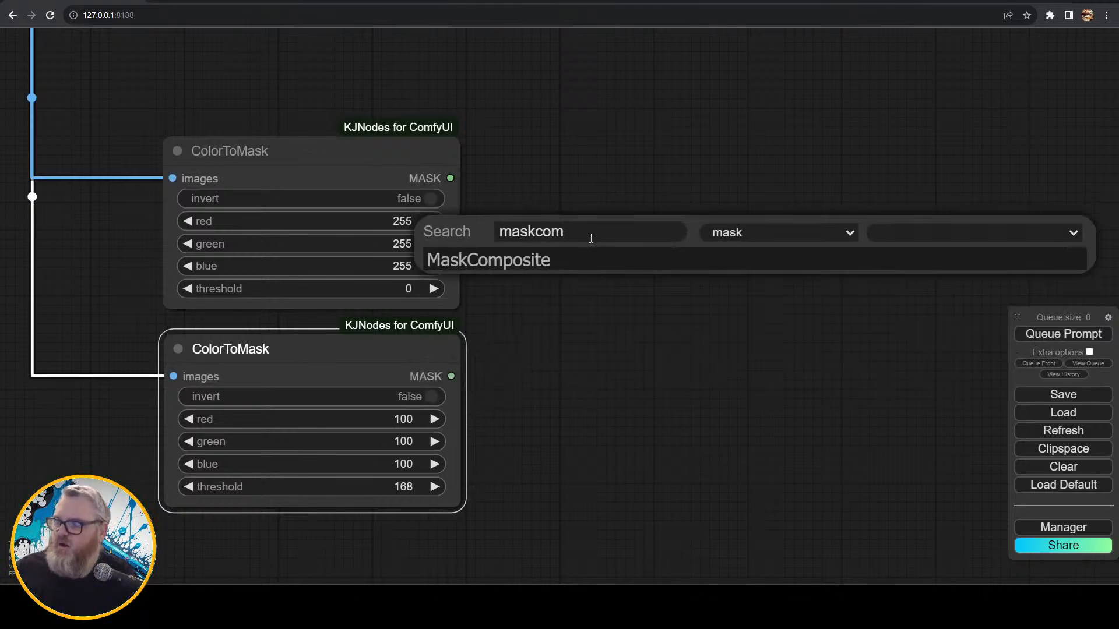
click(514, 260)
drag(618, 231, 578, 202)
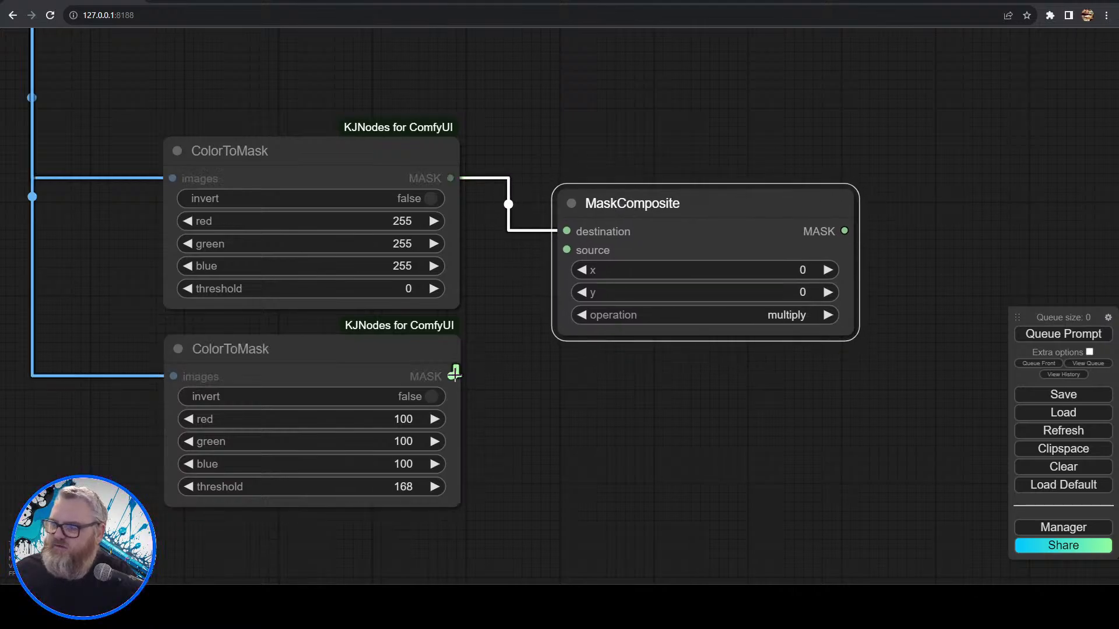
- Connect the upper ColorToMask's MASK output to MaskComposite's destination and the lower one's MASK output to its source
drag(455, 373, 566, 231)
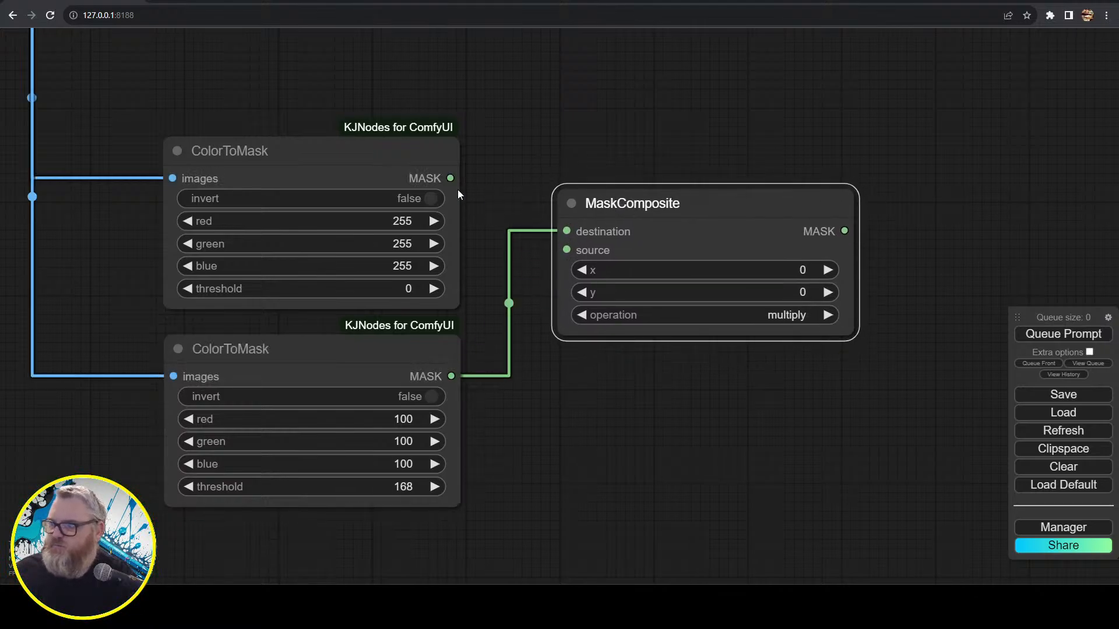
drag(450, 178, 566, 231)
drag(451, 375, 570, 250)
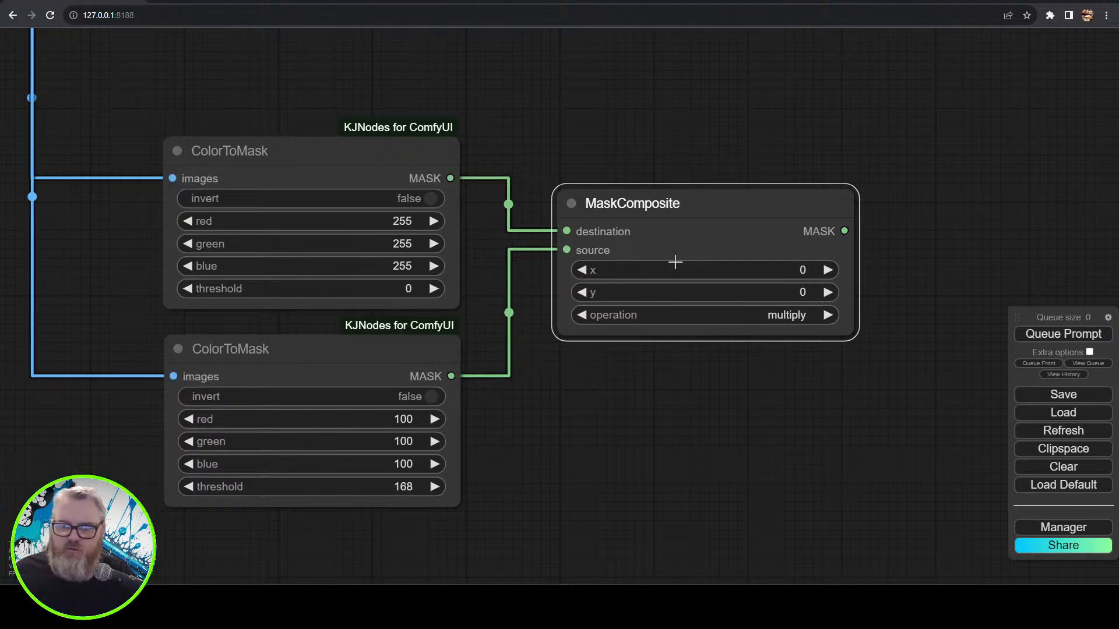
- Set MaskComposite's operation to add and move the node slightly up, closer to the ColorToMask nodes
click(753, 315)
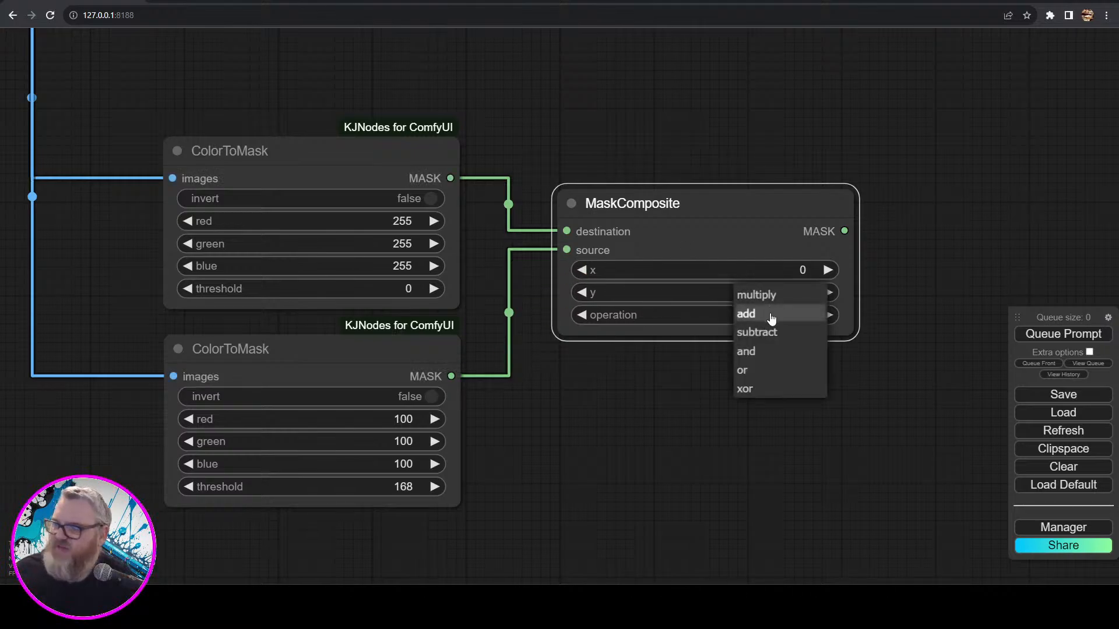
click(772, 317)
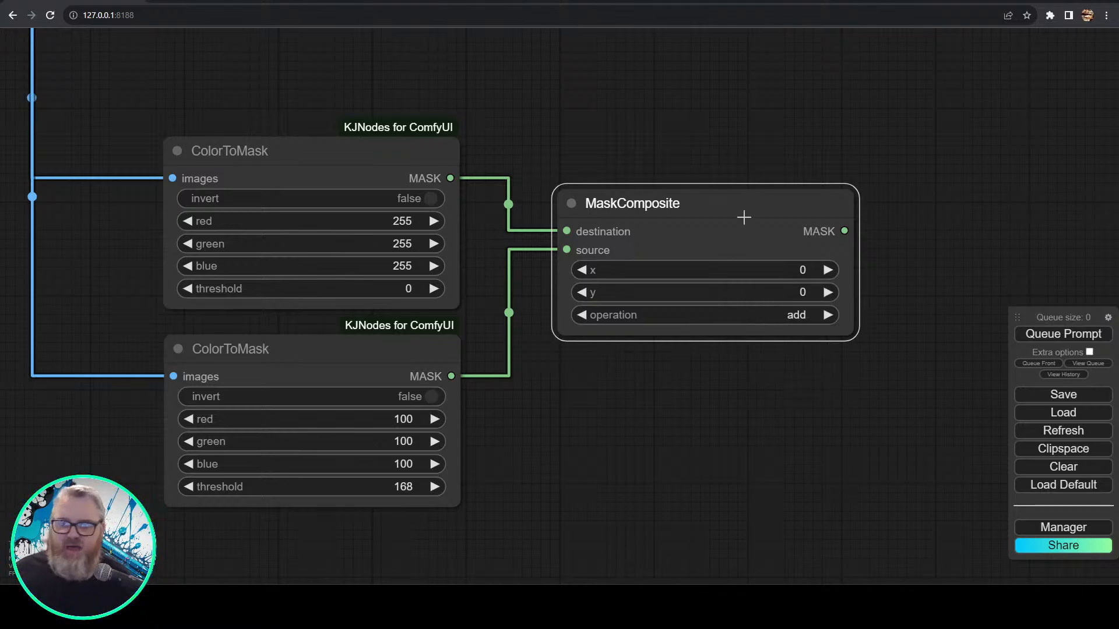
drag(741, 217, 702, 168)
- Add a GrowMaskWithBlur node fed from MaskComposite's MASK output and place it close beside MaskComposite
drag(803, 180, 901, 161)
click(912, 191)
text(growmas)
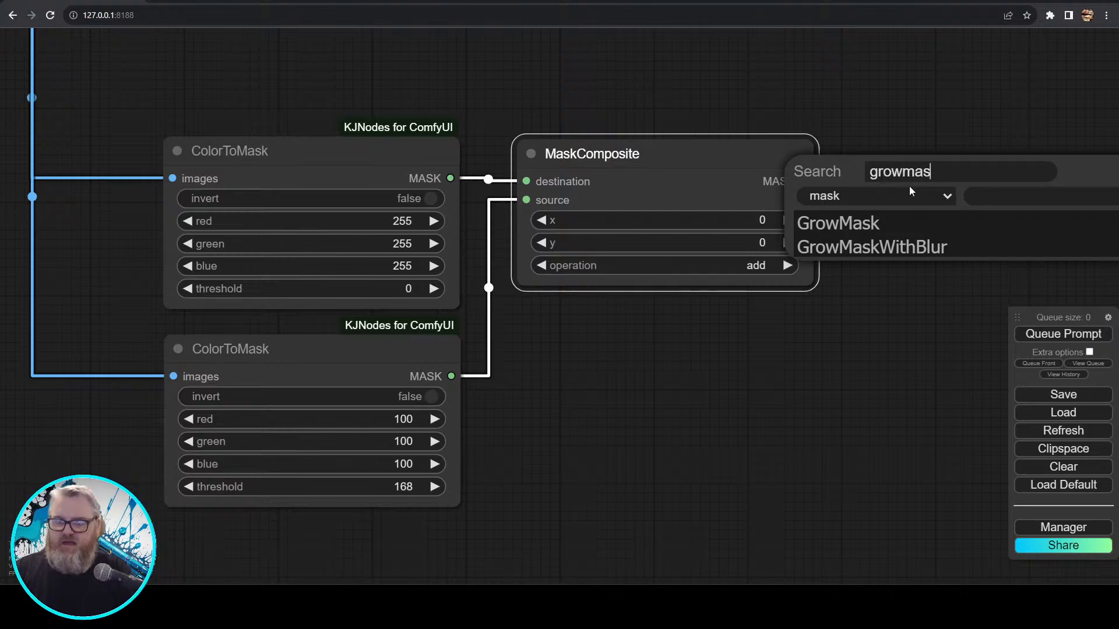
text(k)
click(907, 249)
drag(868, 367, 396, 392)
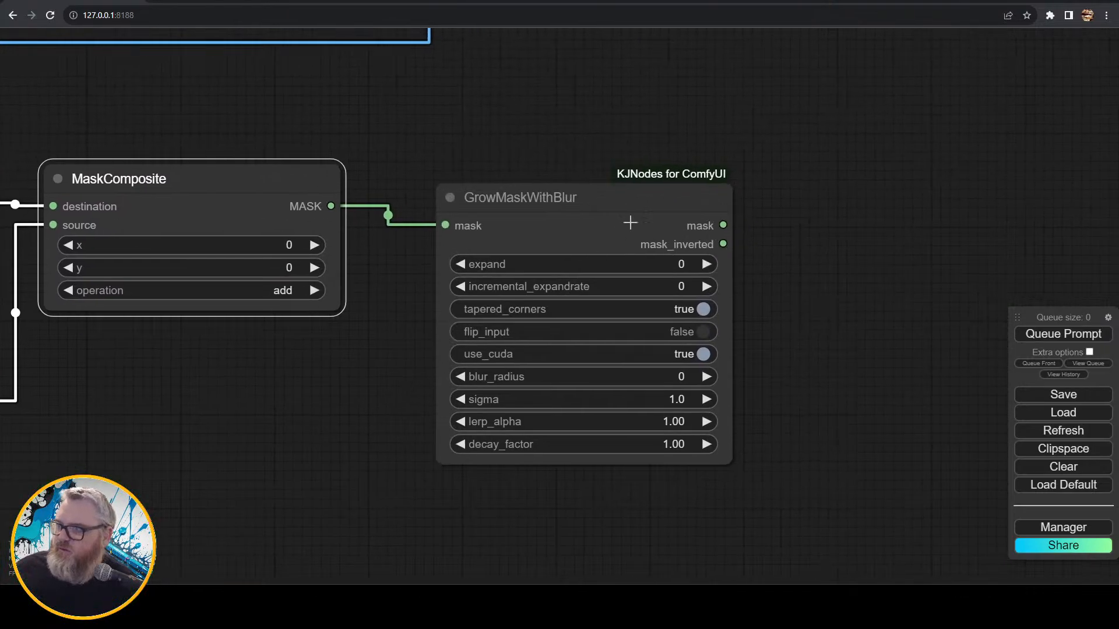
drag(630, 222, 591, 207)
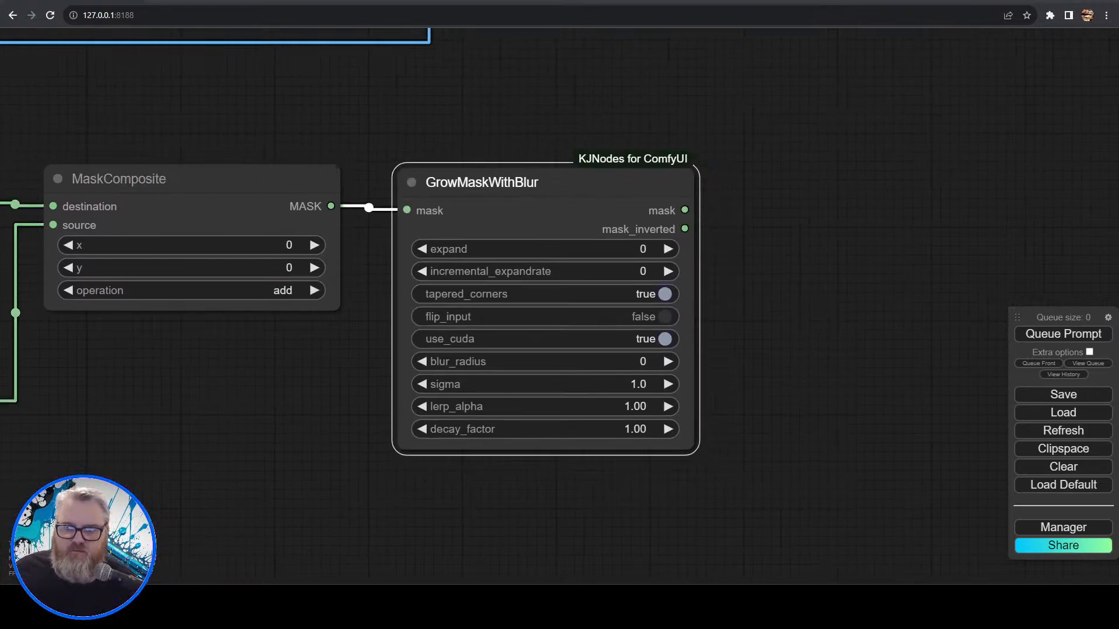
- Set the new GrowMaskWithBlur's expand to 40 and its blur_radius to 15
click(585, 251)
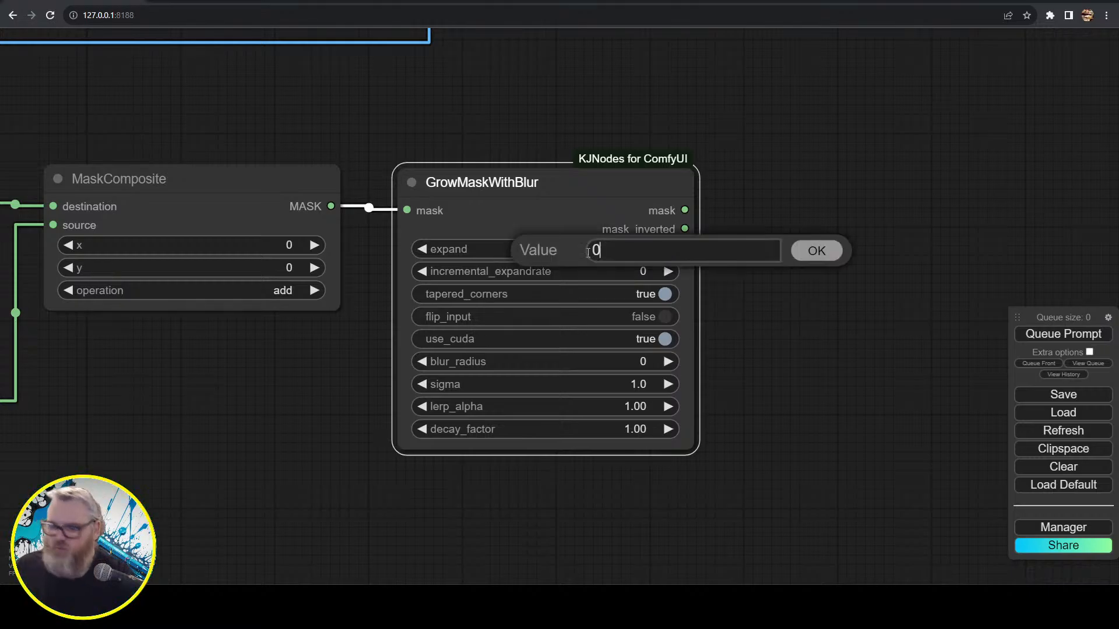
text(40)
key(Return)
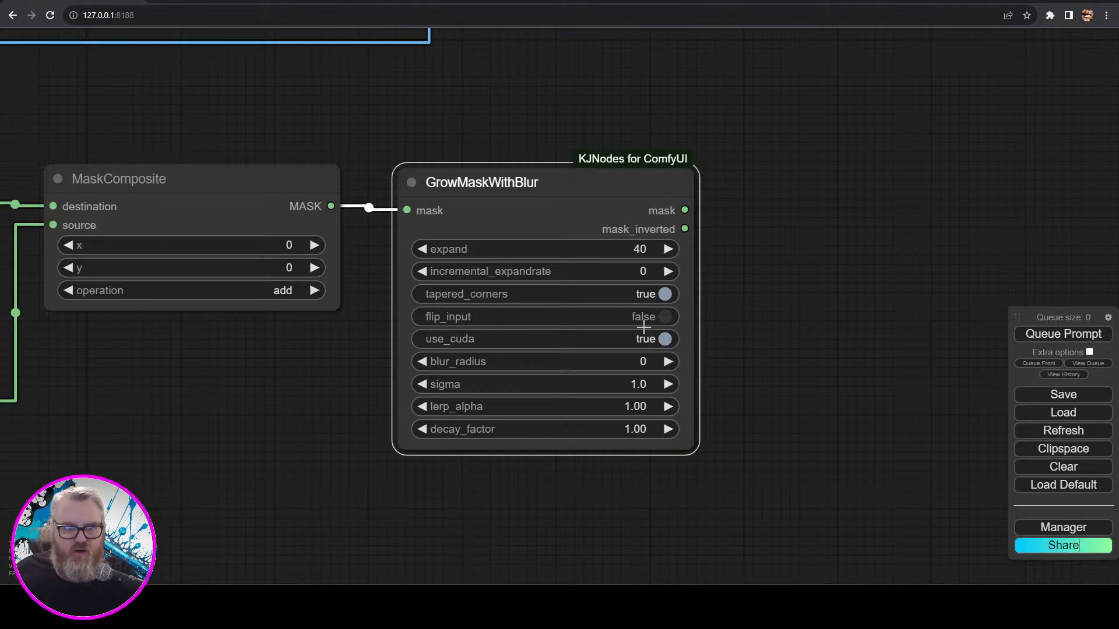
click(643, 361)
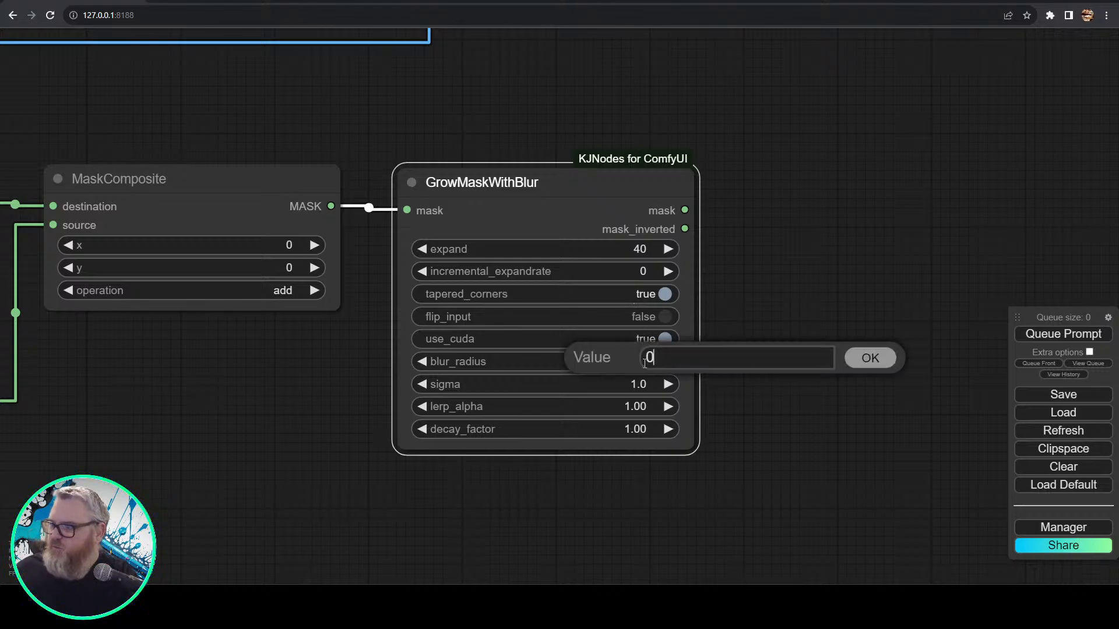
text(15)
key(Return)
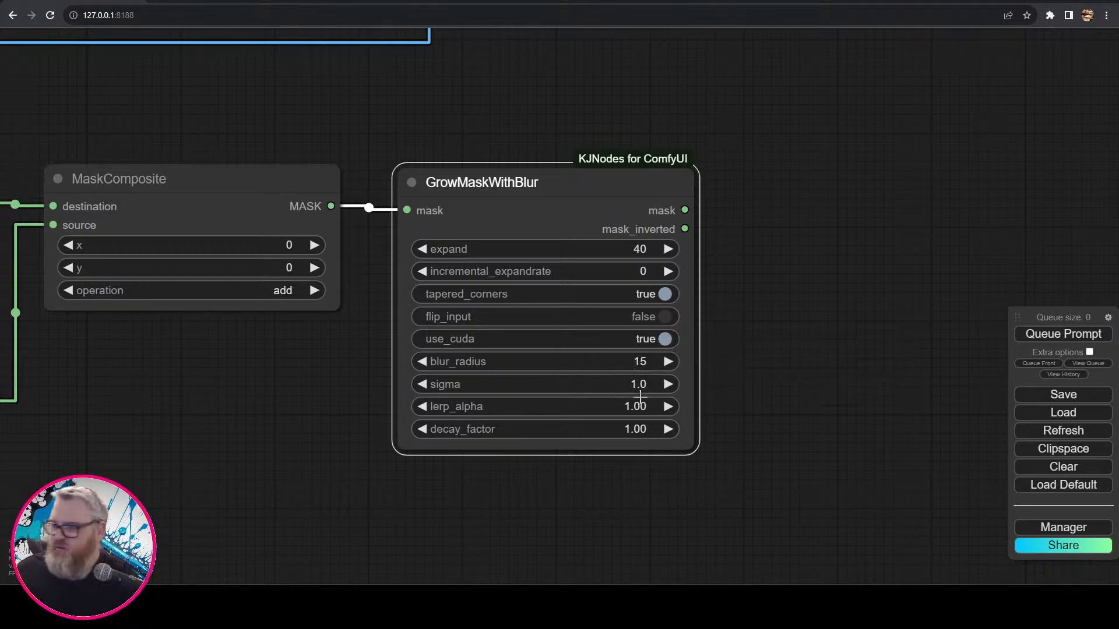
- Set the new GrowMaskWithBlur's sigma to 1.7
click(643, 385)
key(BackSpace)
text(1.7)
key(Return)
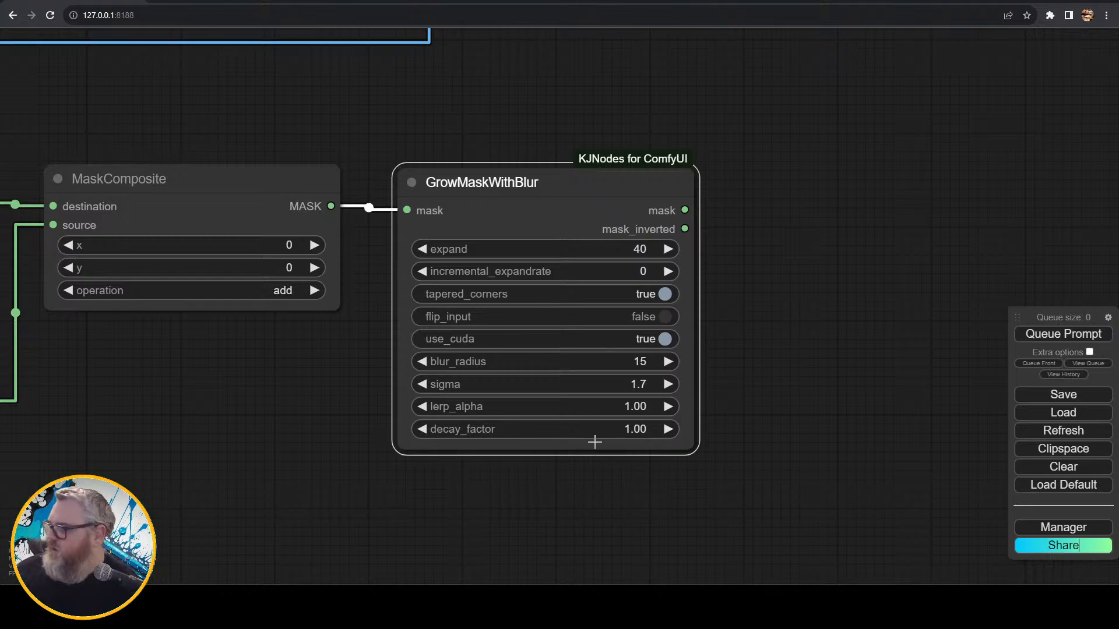
scroll(595, 444, up, 6)
scroll(590, 460, down, 2)
drag(589, 490, 617, 556)
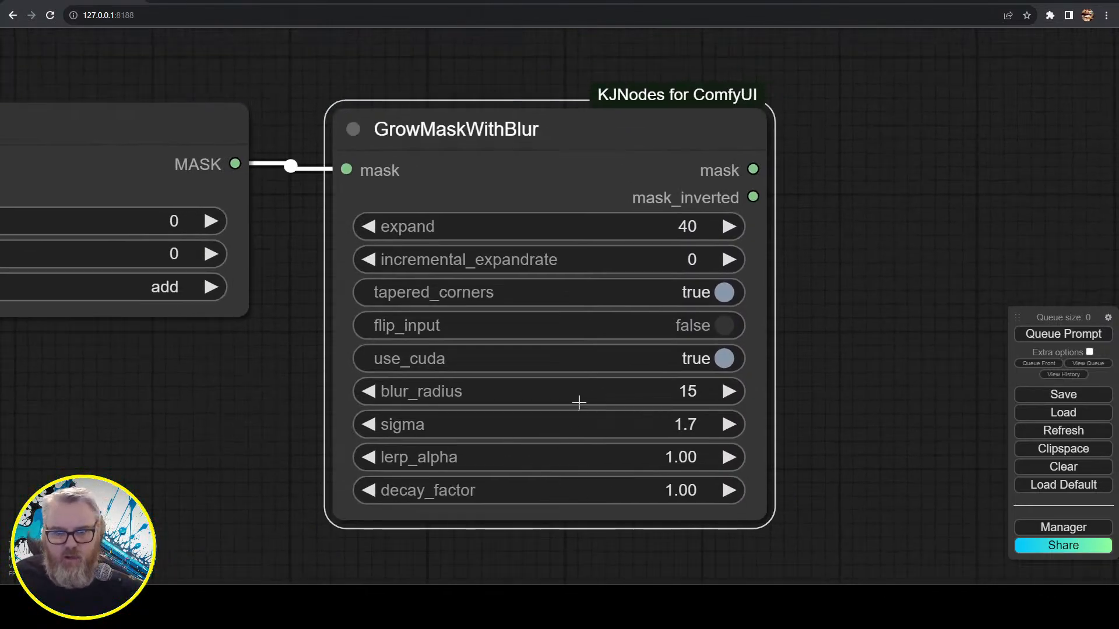
scroll(578, 402, down, 7)
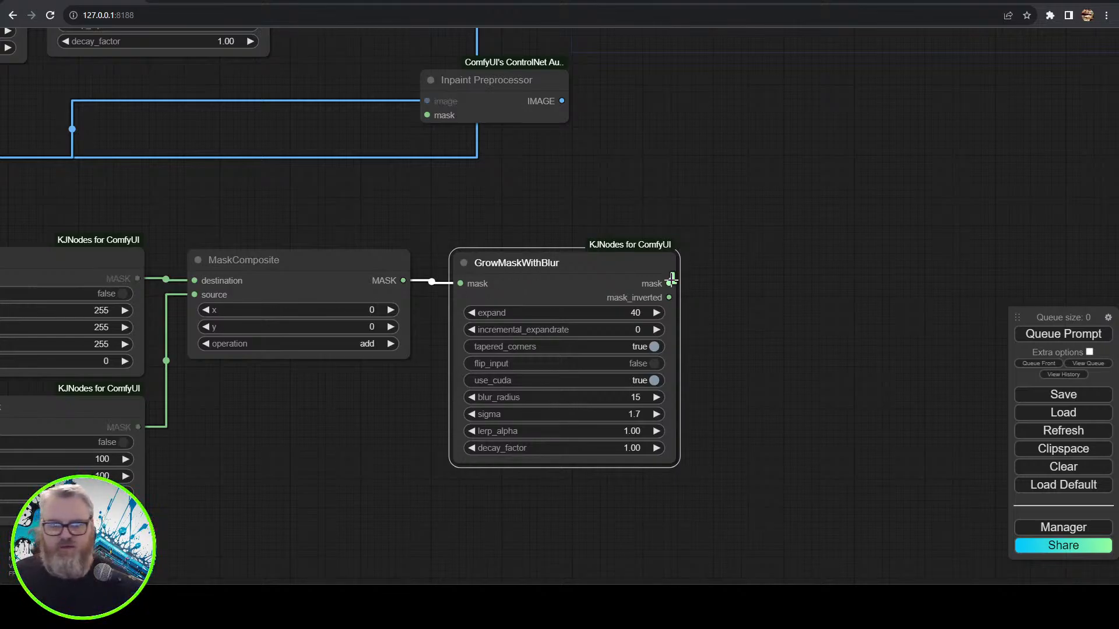
drag(670, 280, 762, 362)
scroll(762, 361, down, 1)
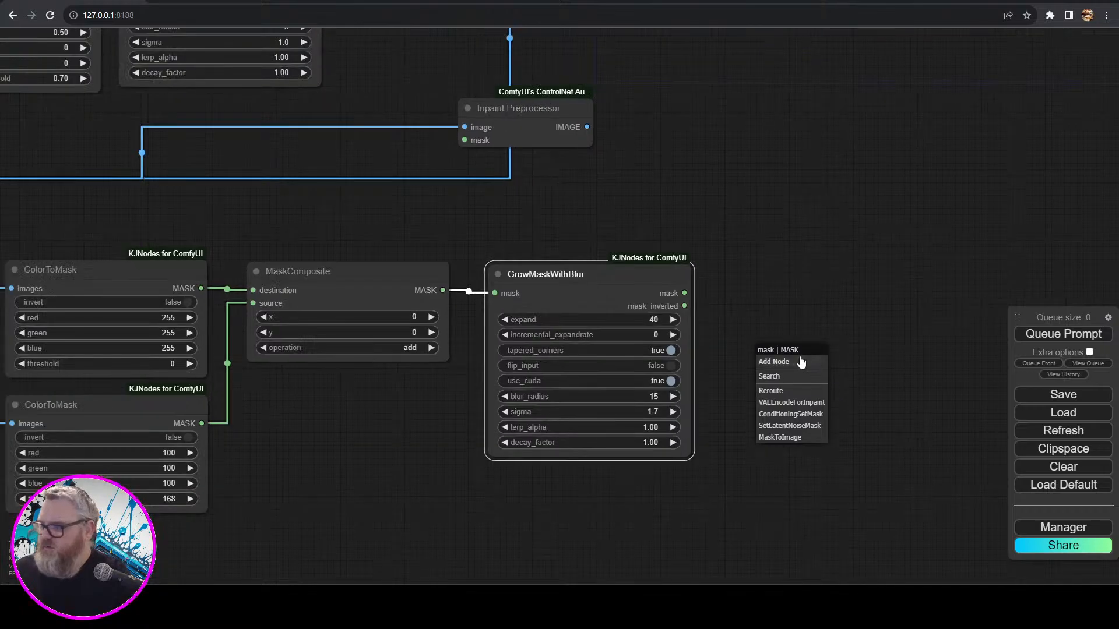
click(768, 376)
text(convert)
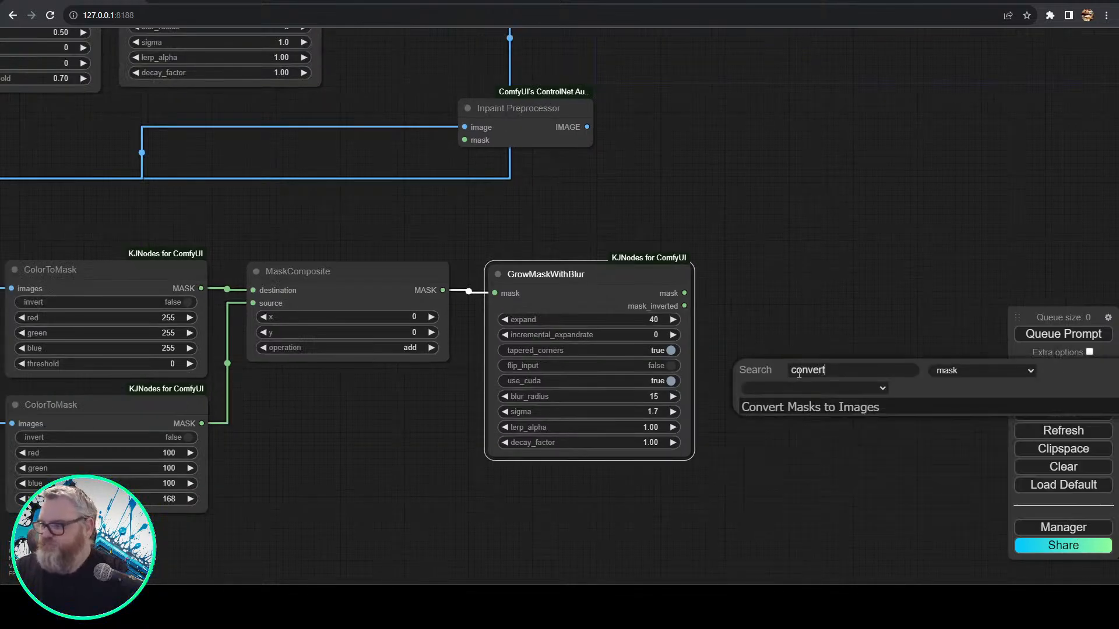
key(Return)
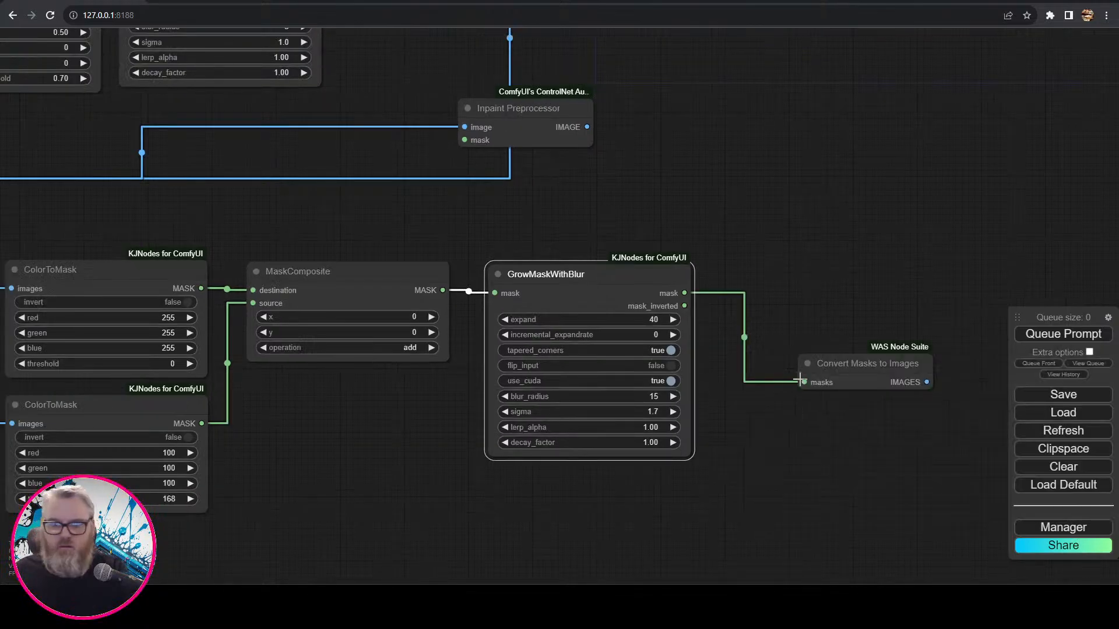
drag(828, 366, 654, 345)
click(672, 286)
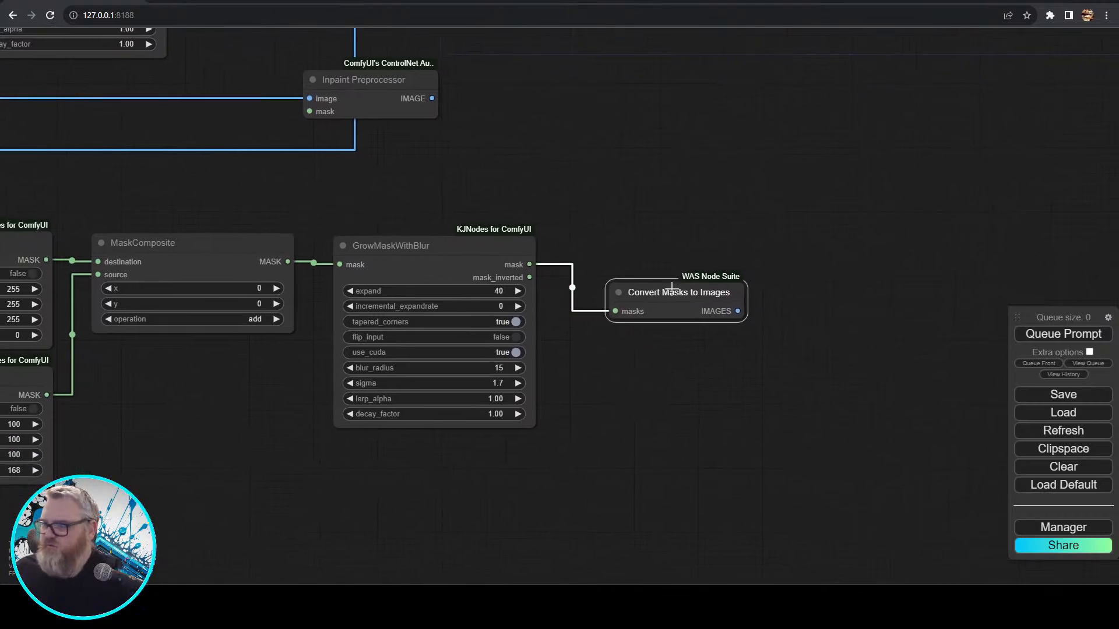
key(Delete)
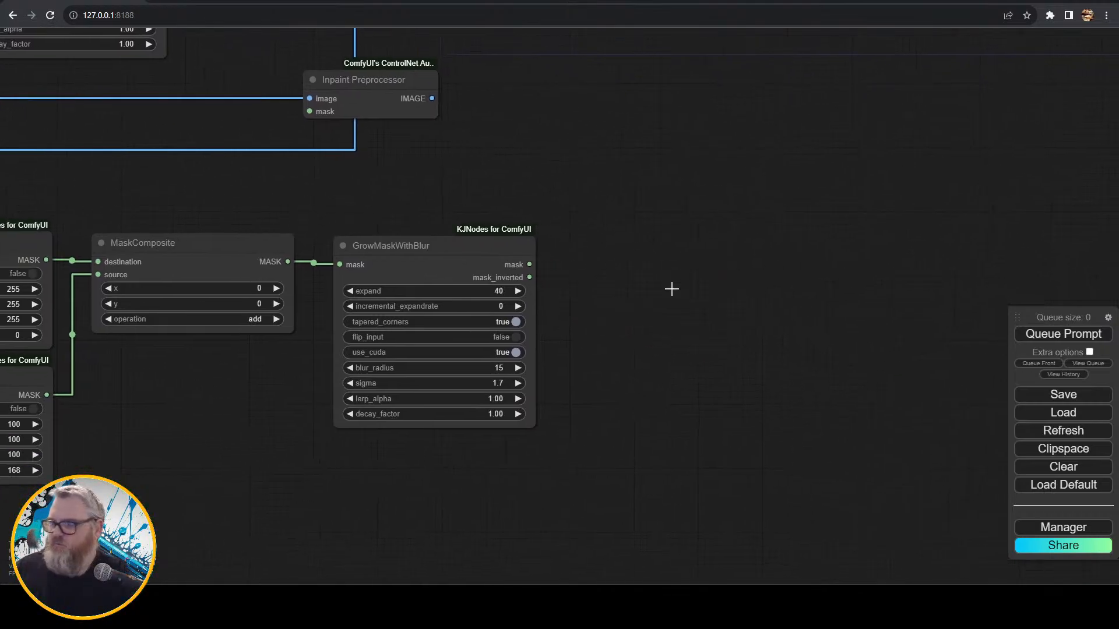
double_click(672, 288)
text(maskto)
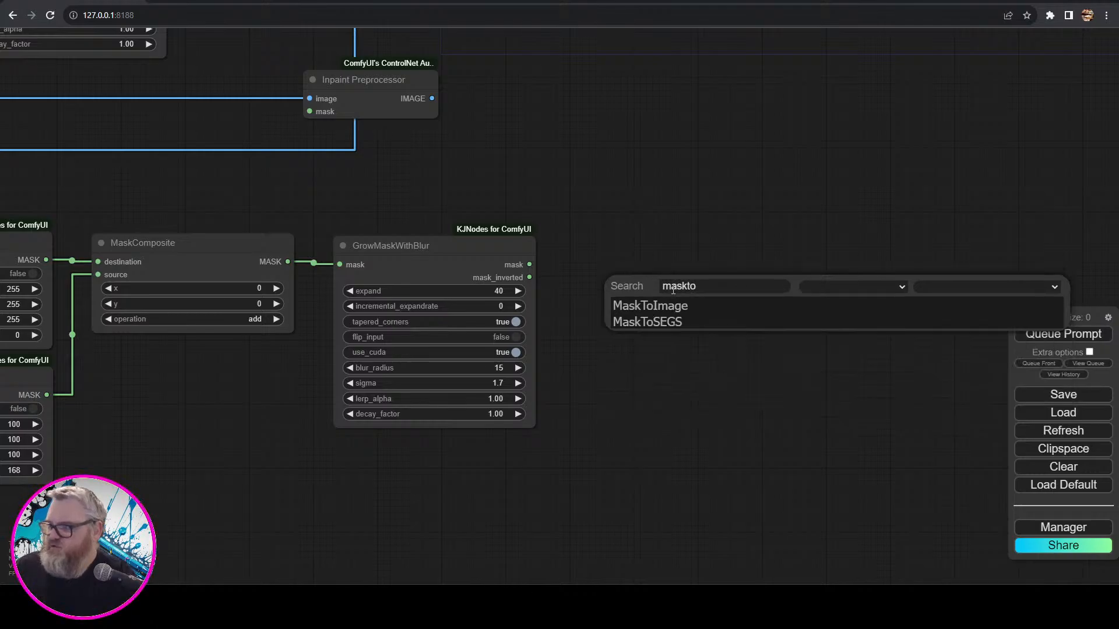
click(658, 319)
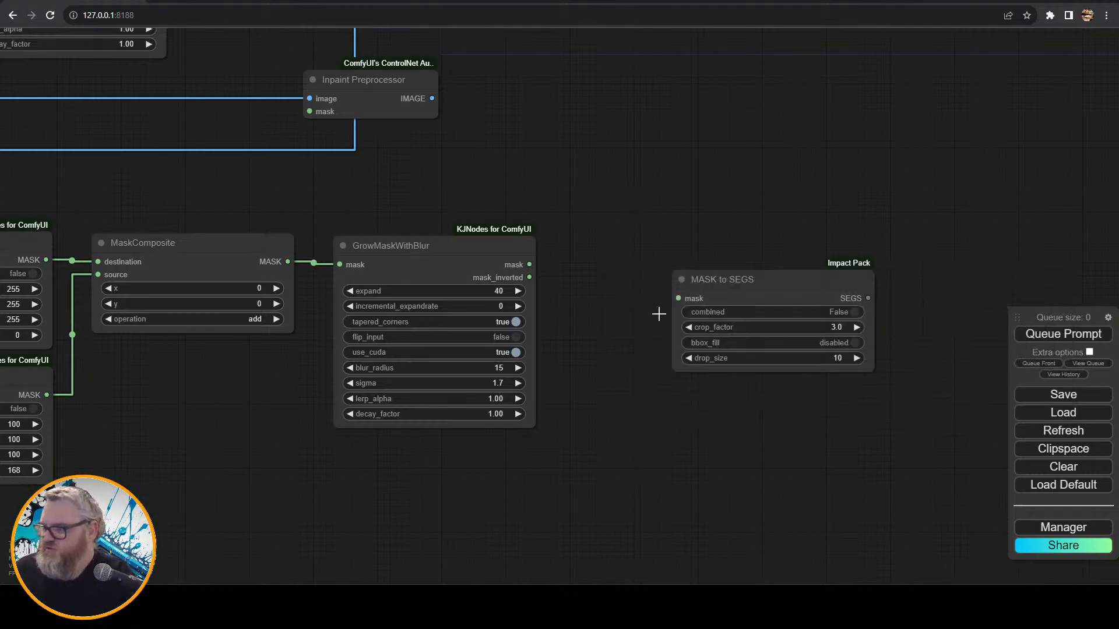
key(Delete)
- Add a Convert Mask to Image node beside the new GrowMaskWithBlur and feed it from that node's mask output
double_click(732, 292)
text(m)
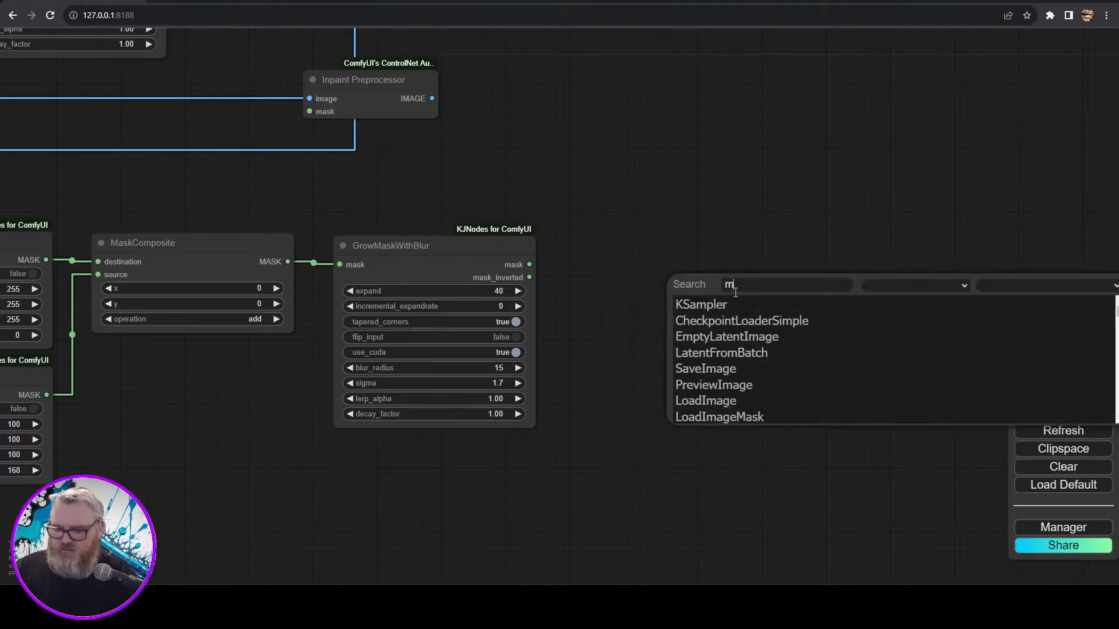
text(askto)
click(729, 306)
drag(783, 283, 649, 269)
drag(529, 265, 608, 288)
- Add a Preview Image node fed from Convert Mask to Image's IMAGE output and place it just below that node
drag(653, 371, 495, 375)
drag(569, 286, 502, 335)
click(525, 417)
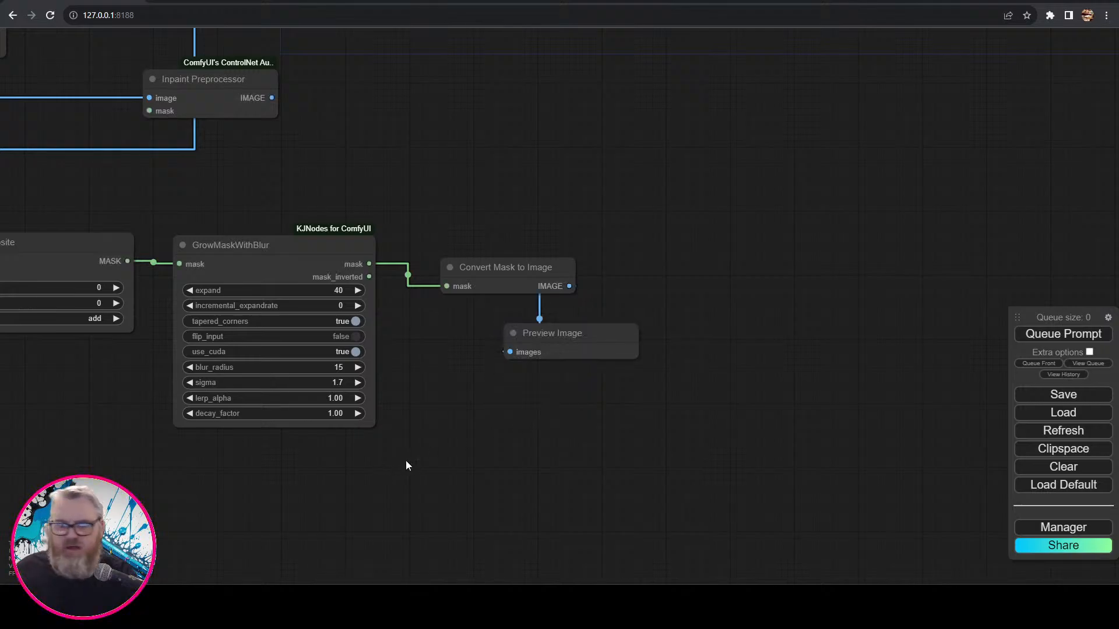
scroll(607, 411, down, 5)
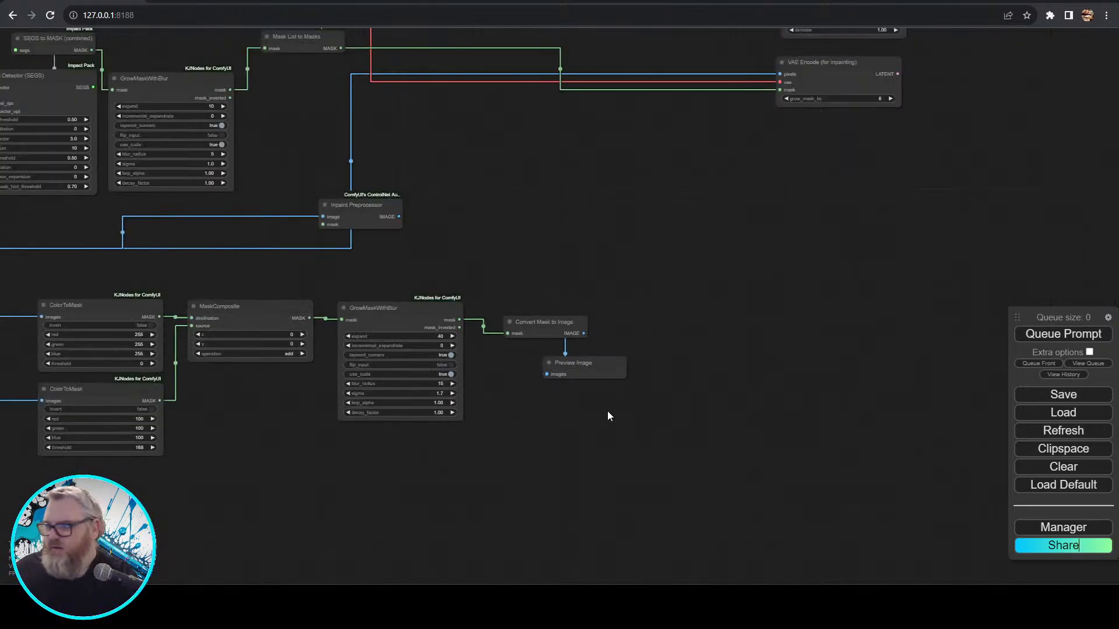
drag(592, 376, 552, 365)
- Move Convert Mask to Image and its Preview Image together farther right, leaving free space after GrowMaskWithBlur
drag(466, 484, 657, 457)
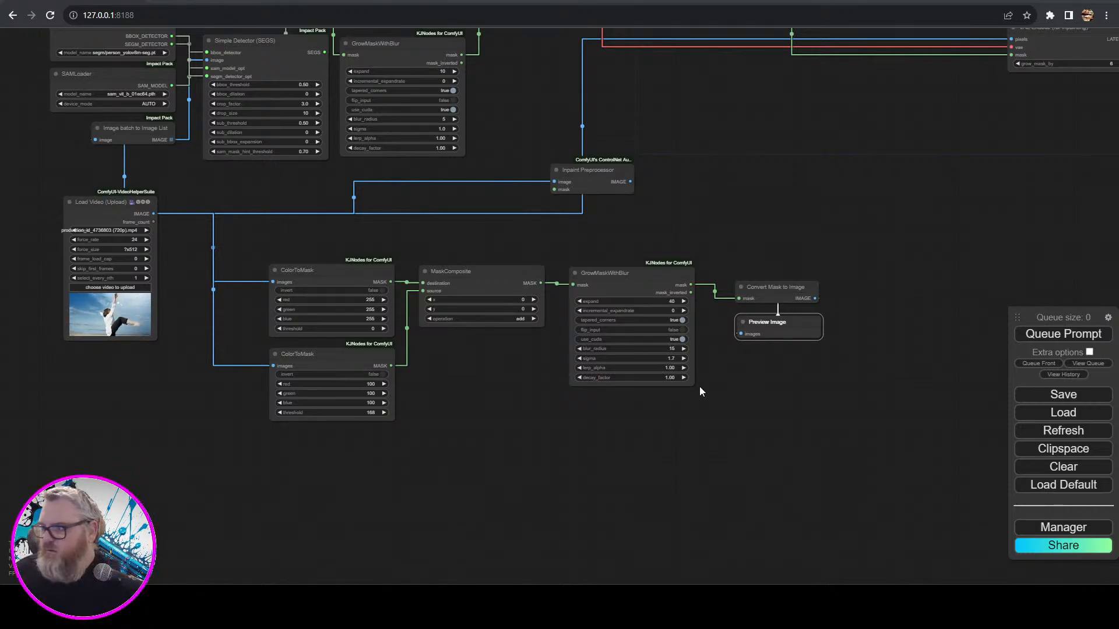
click(797, 296)
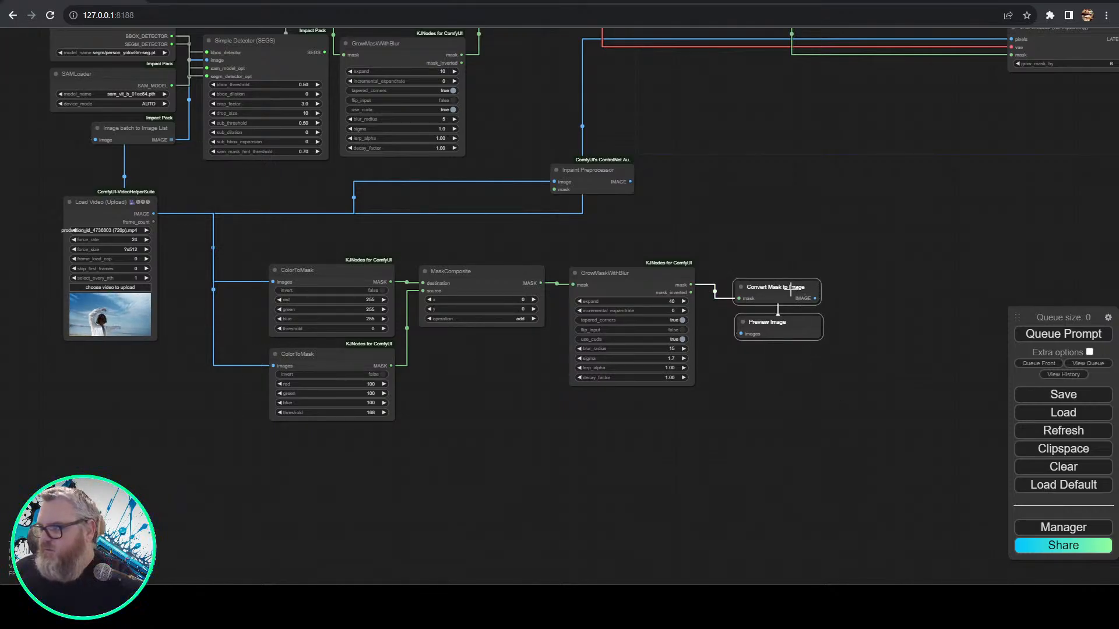
drag(790, 286, 1010, 280)
click(934, 345)
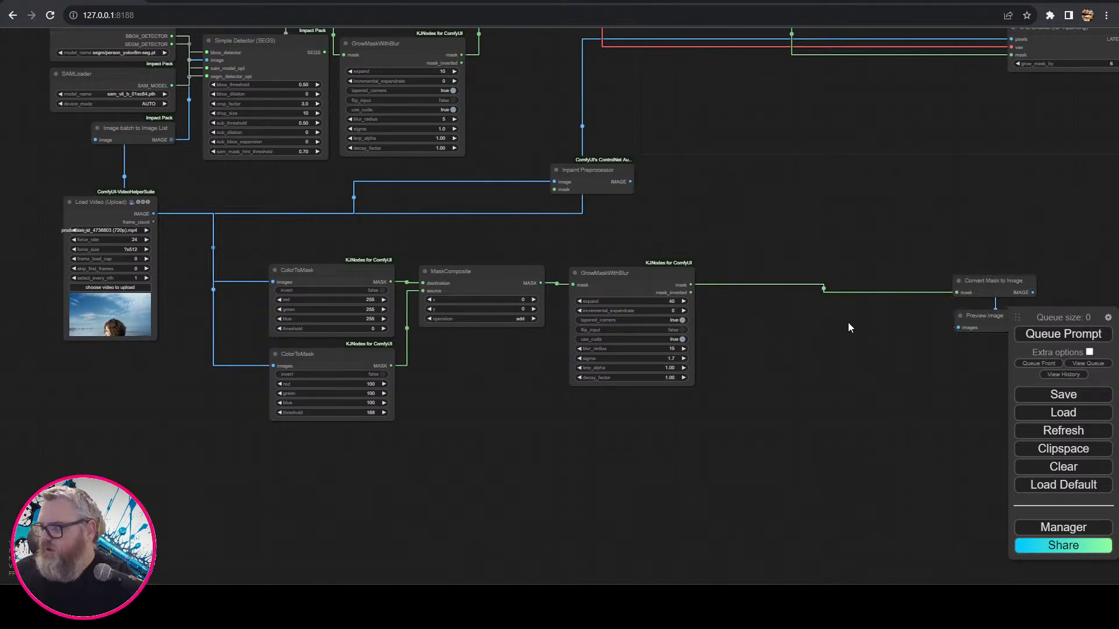
- Duplicate Convert Mask to Image, place the copy to its left, and feed it from the upper GrowMaskWithBlur's mask output
click(1000, 276)
drag(884, 230, 621, 192)
click(732, 241)
key(ctrl+c)
key(ctrl+v)
drag(783, 235, 630, 242)
drag(517, 191, 777, 269)
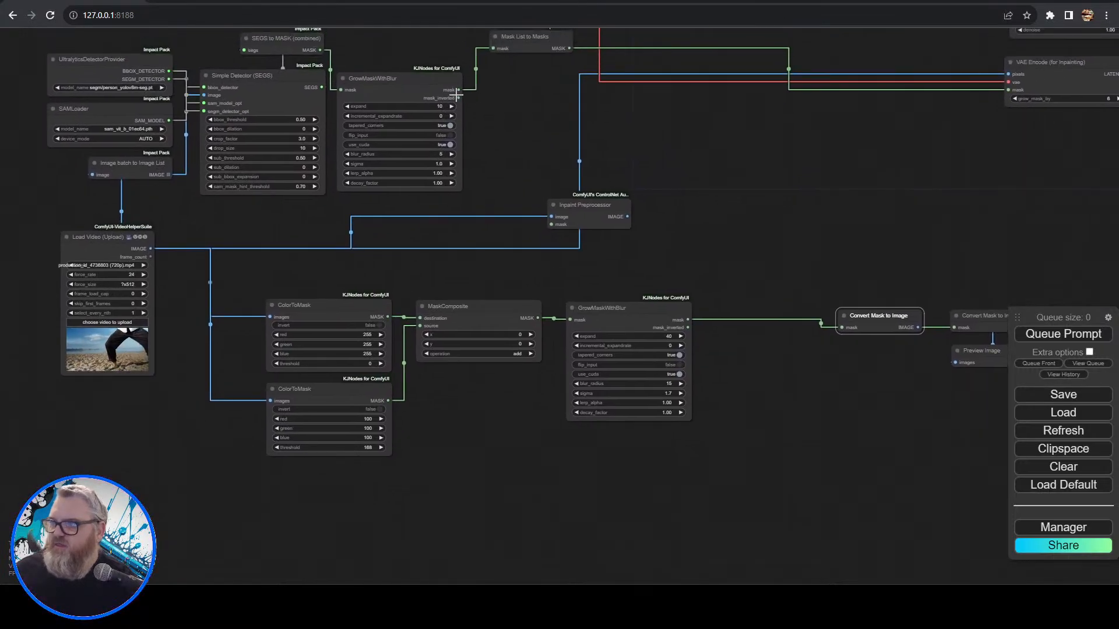
drag(459, 89, 878, 297)
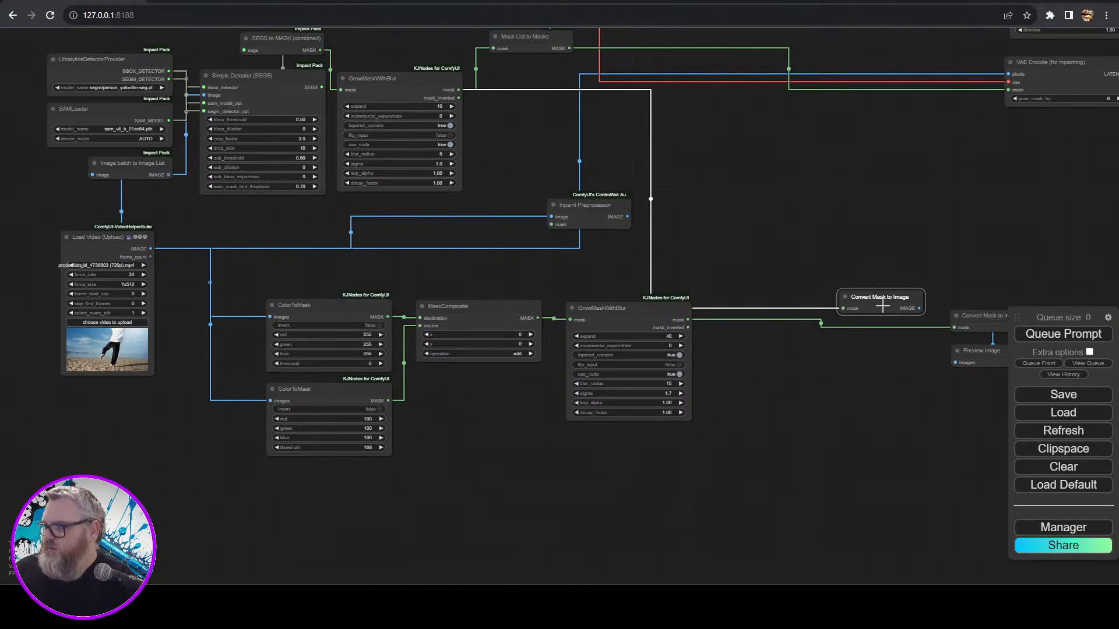
- Duplicate the Preview Image node, place it under the copied Convert Mask to Image, and feed it from that node's IMAGE output
click(973, 352)
key(ctrl+c)
key(ctrl+v)
drag(961, 344, 892, 348)
drag(919, 308, 841, 357)
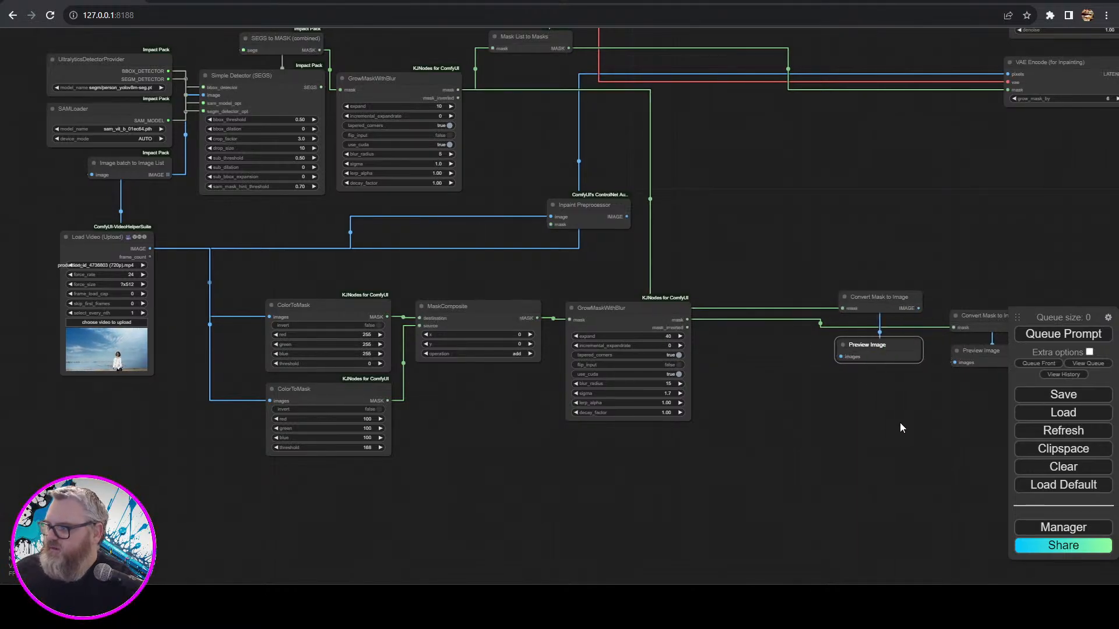
- Line up the two Convert Mask to Image nodes in one row with their Preview Image nodes directly beneath them
scroll(646, 446, up, 9)
drag(900, 422, 550, 445)
click(512, 177)
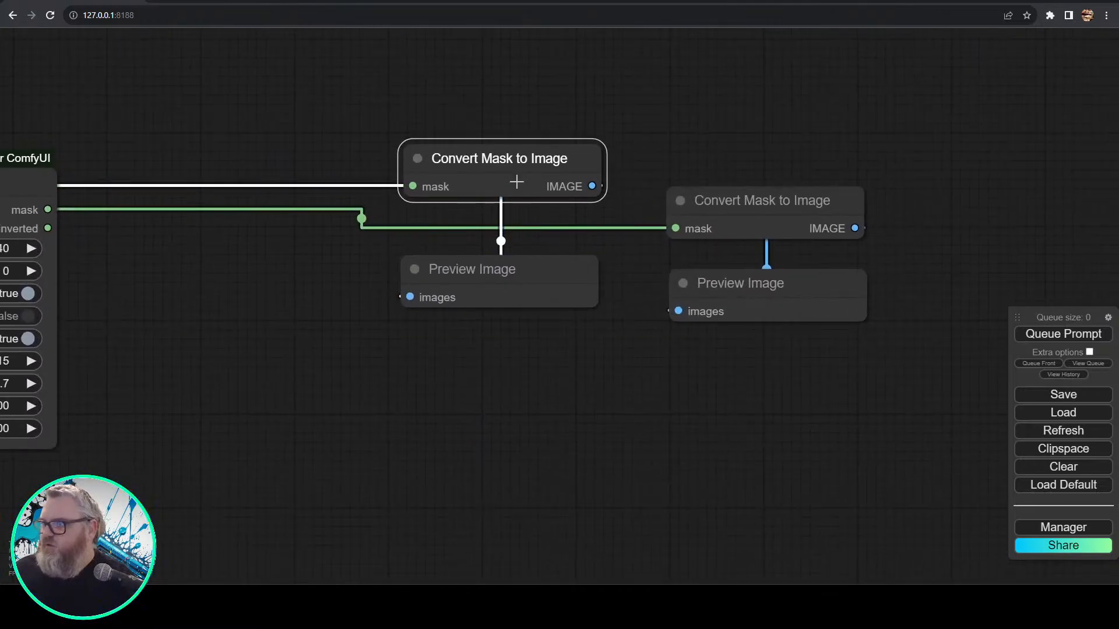
drag(512, 177, 514, 203)
scroll(422, 324, down, 1)
scroll(422, 324, down, 4)
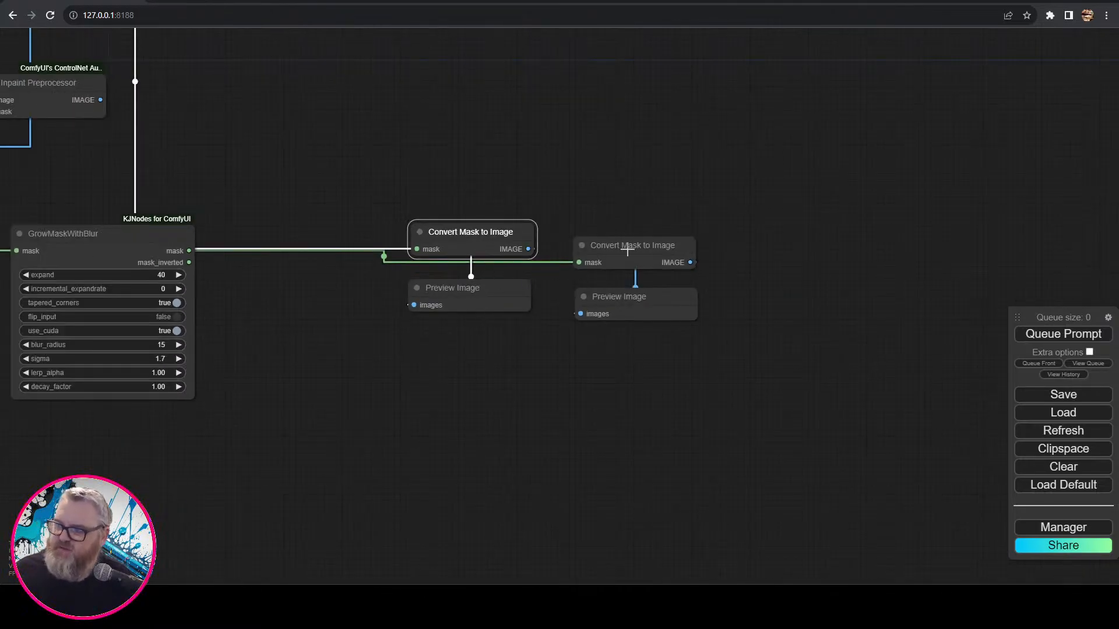
drag(628, 251, 625, 239)
drag(638, 301, 638, 292)
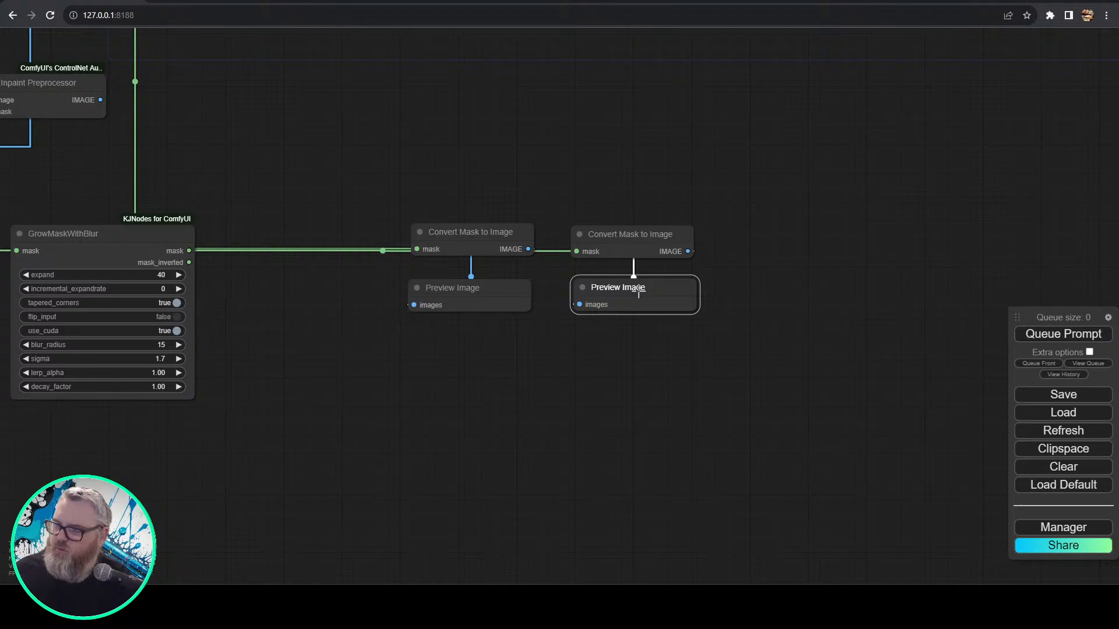
click(494, 295)
- Add a DWPose Estimation node fed from Load Video's IMAGE output and place it below the lower ColorToMask node
scroll(353, 408, down, 5)
drag(458, 472, 745, 444)
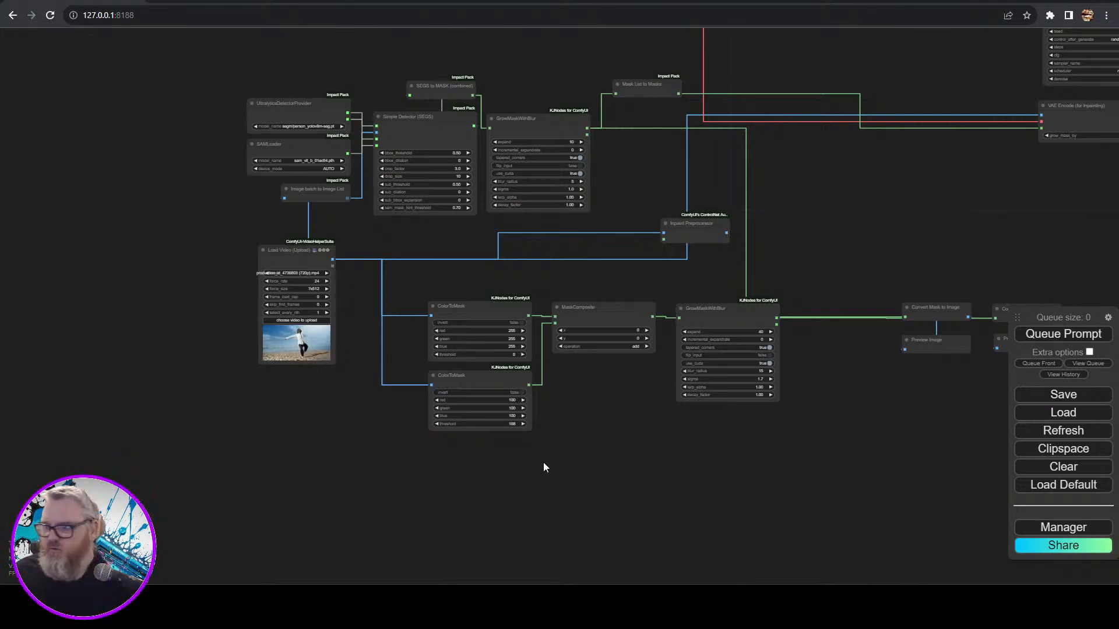
drag(332, 260, 375, 479)
click(408, 512)
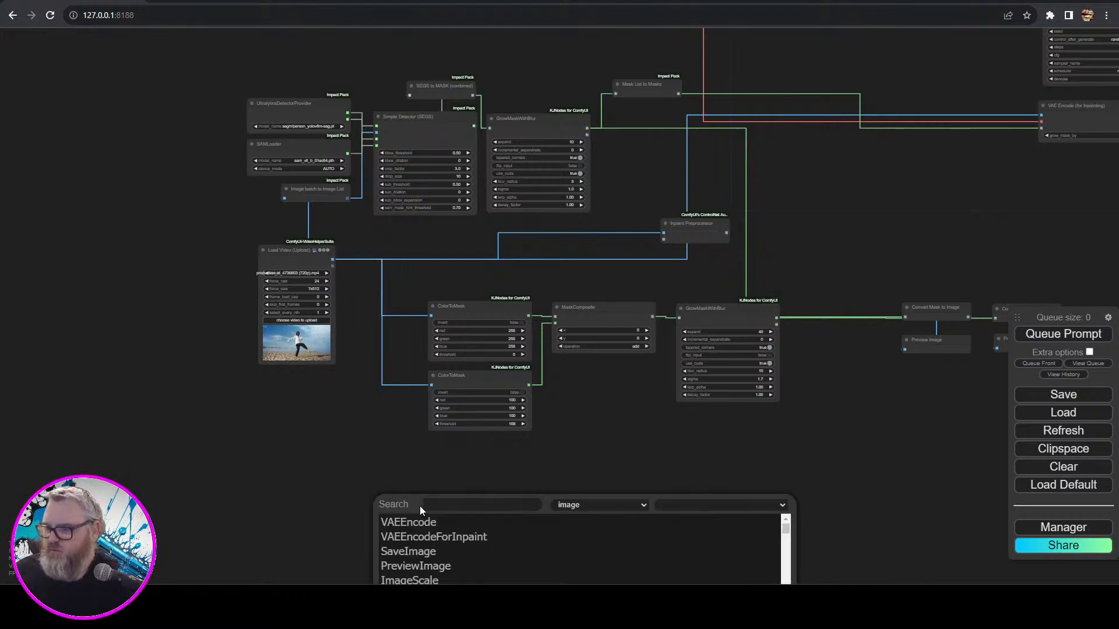
text(dw)
click(455, 523)
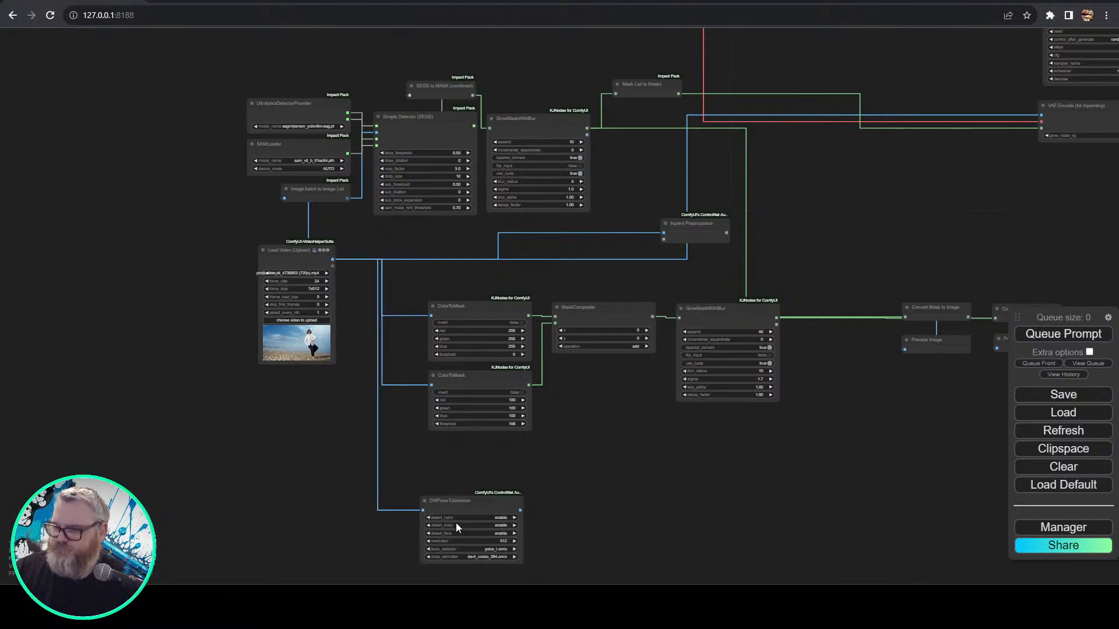
drag(487, 500, 466, 459)
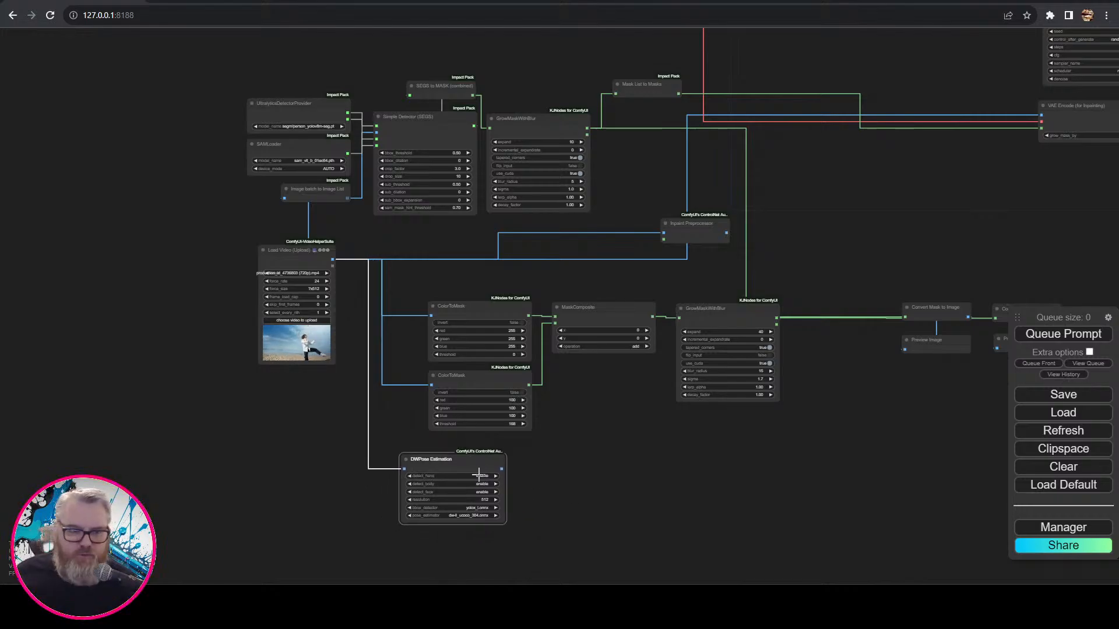
- Add a Preview Image node fed from DWPose Estimation's IMAGE output, placed left of the two mask previews
scroll(524, 501, up, 10)
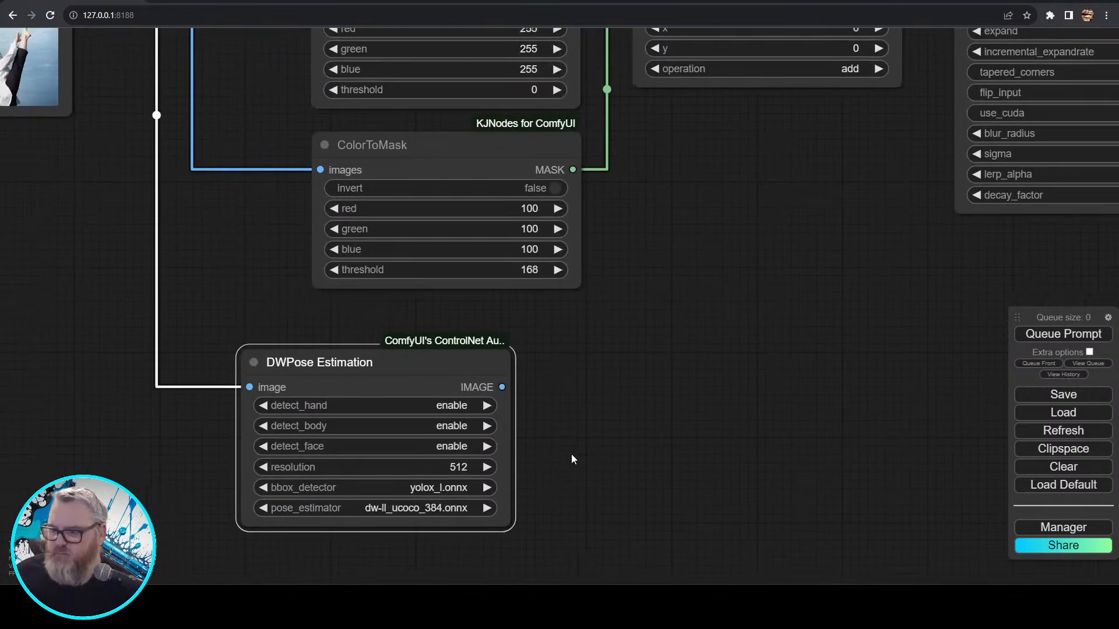
drag(571, 460, 574, 451)
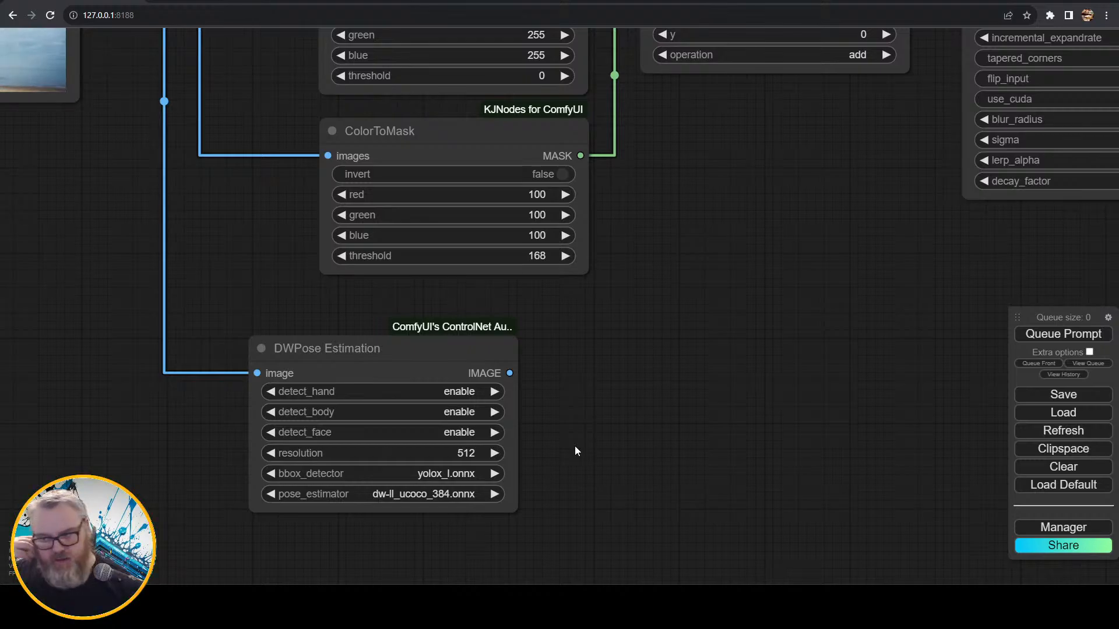
drag(656, 406, 545, 427)
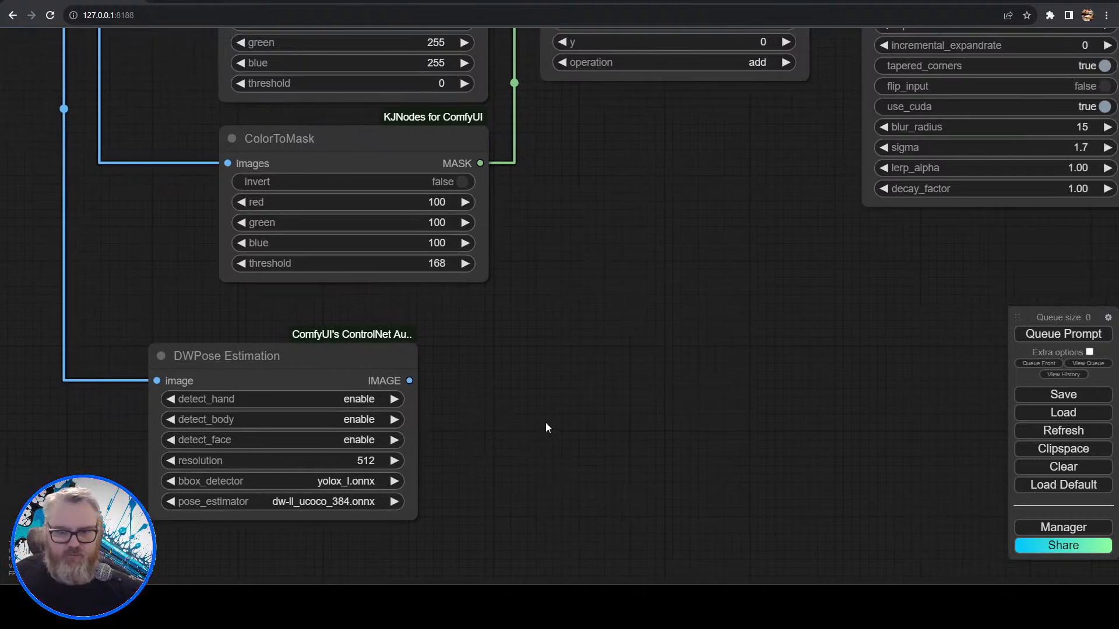
scroll(547, 413, down, 1)
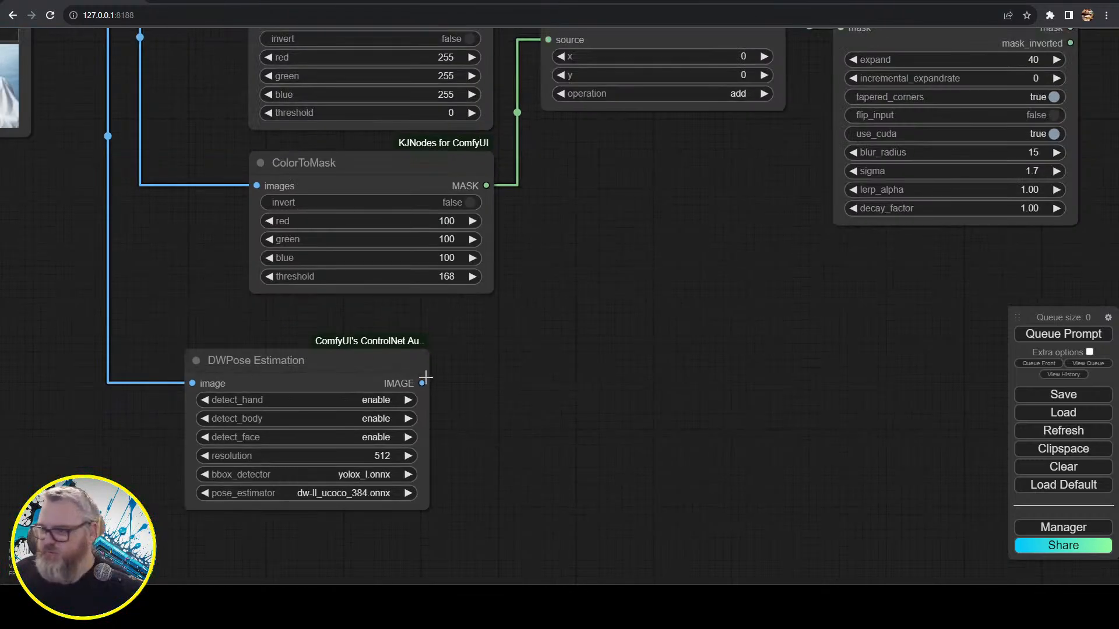
drag(421, 383, 923, 205)
click(696, 451)
scroll(635, 402, down, 5)
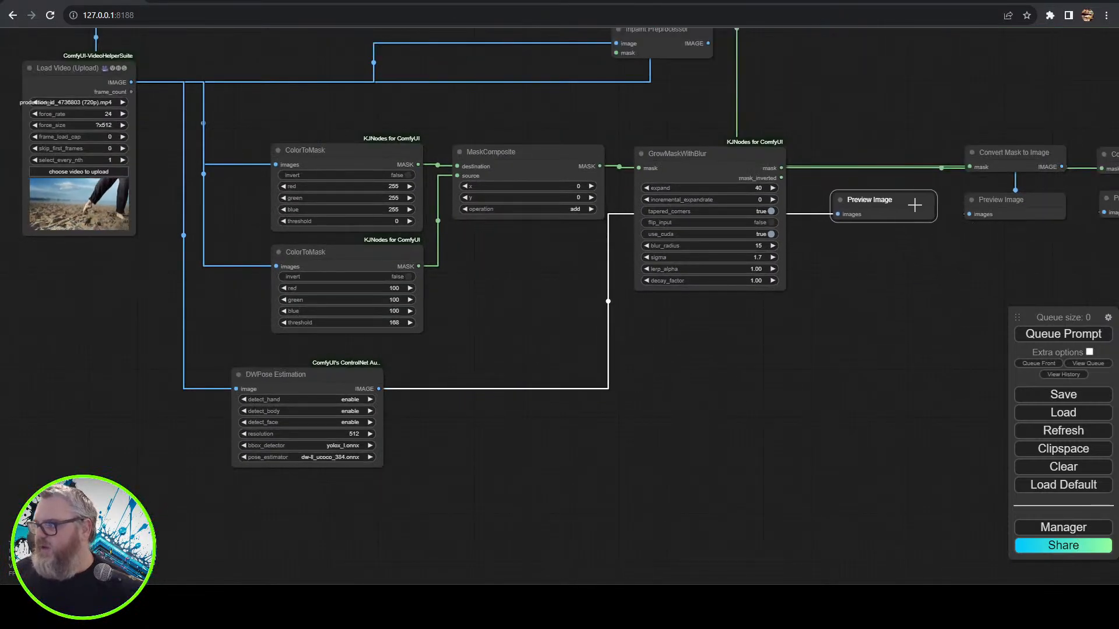
- Move the DWPose Estimation node right, to the area below the gap between MaskComposite and GrowMaskWithBlur
drag(891, 304, 440, 395)
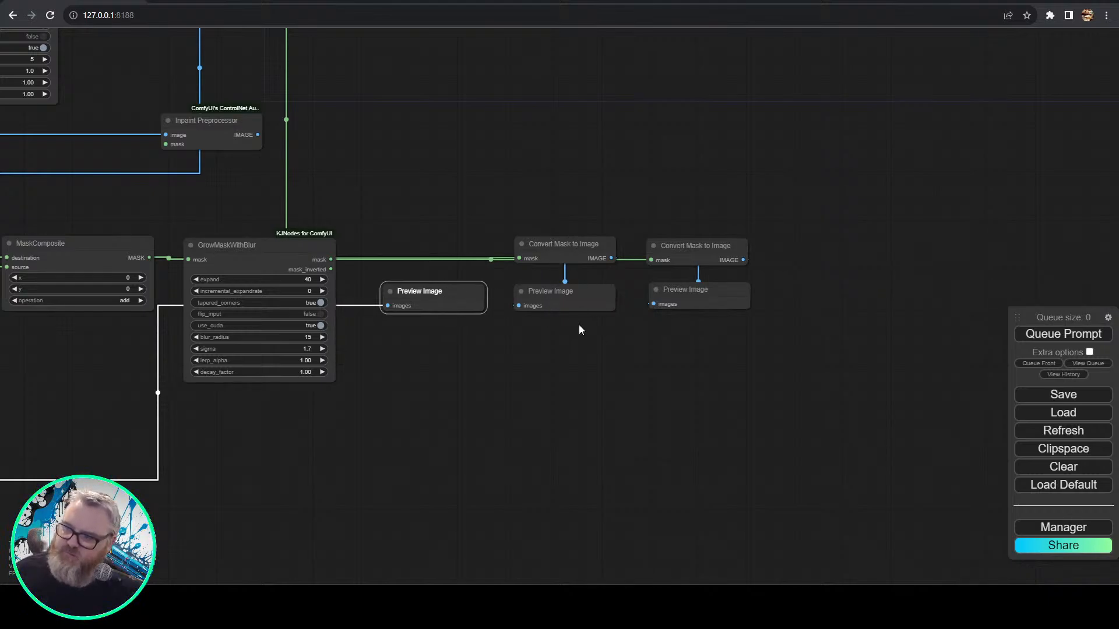
drag(383, 431, 779, 294)
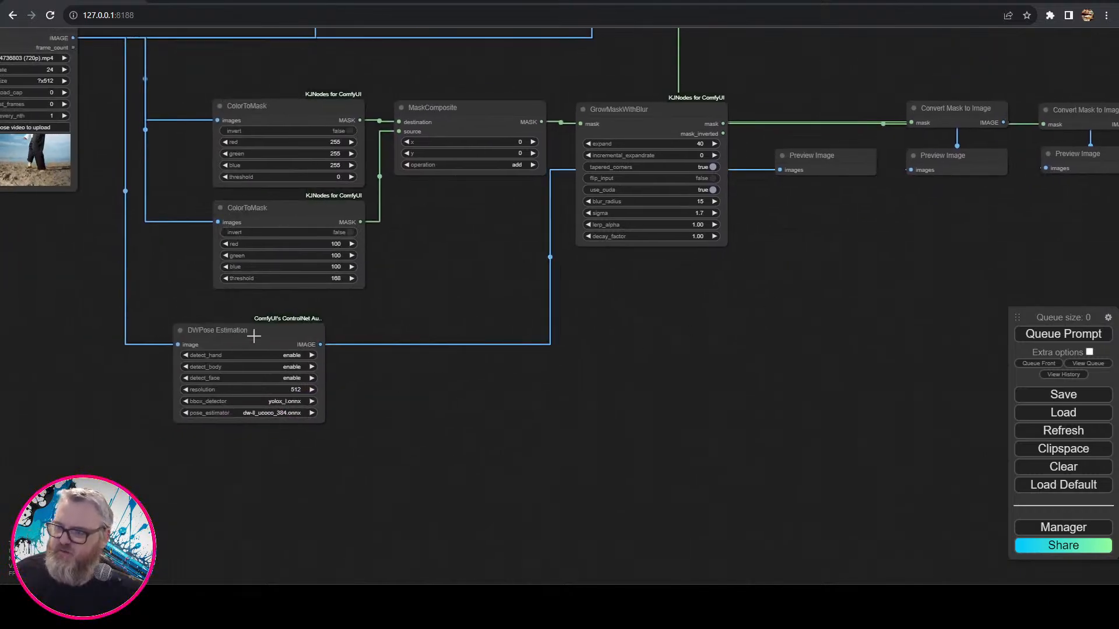
drag(929, 273, 337, 440)
drag(370, 493, 935, 338)
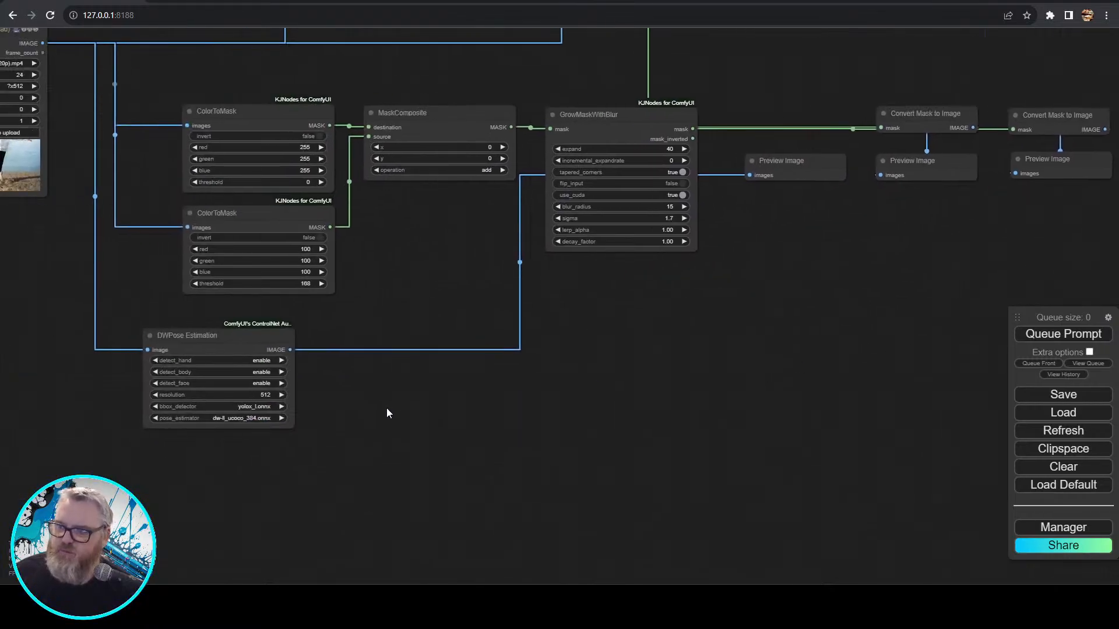
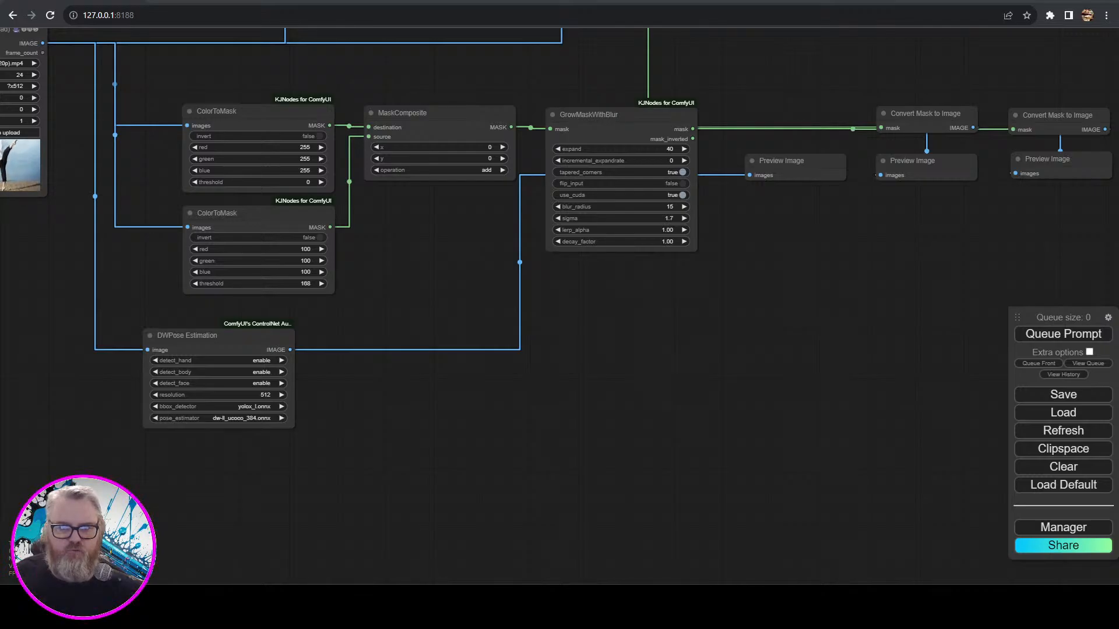
drag(553, 299, 697, 402)
drag(541, 449, 796, 456)
drag(769, 392, 338, 378)
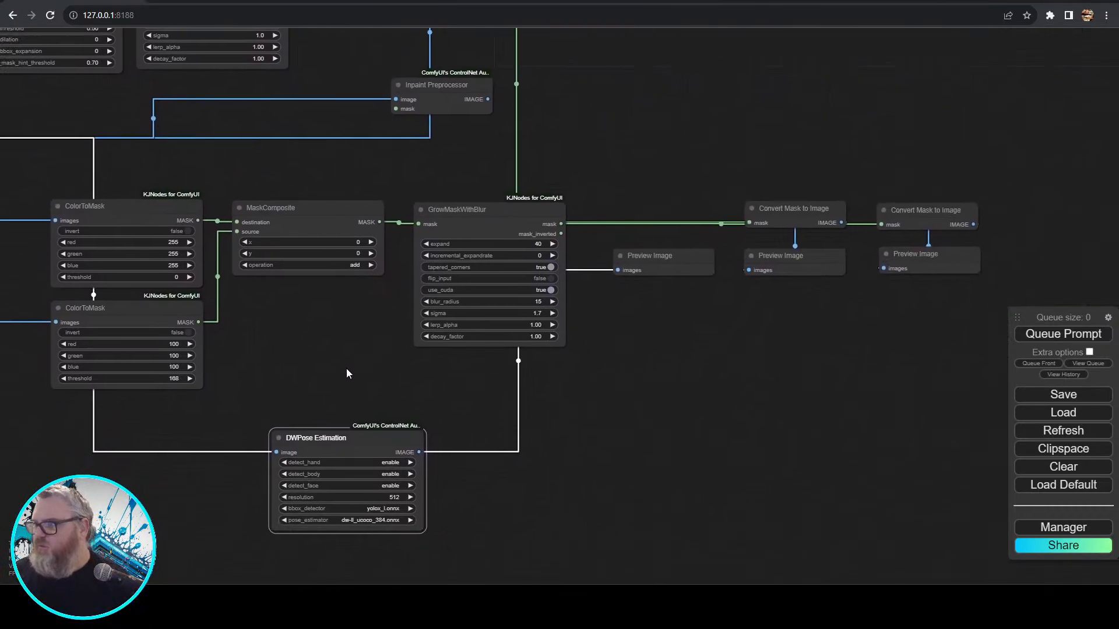
- Move the DWPose Estimation node directly above its Preview Image node and shift the two mask-preview pairs right to make room
scroll(346, 369, down, 3)
drag(356, 420, 581, 176)
drag(669, 210, 887, 377)
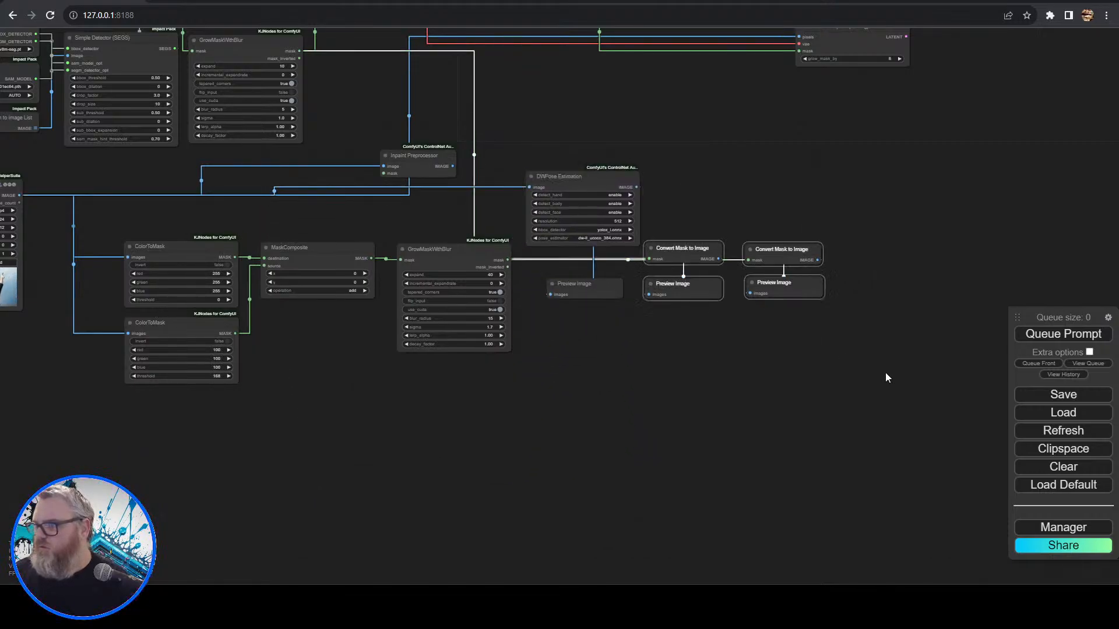
drag(713, 283, 738, 279)
drag(602, 286, 608, 285)
drag(586, 167, 595, 181)
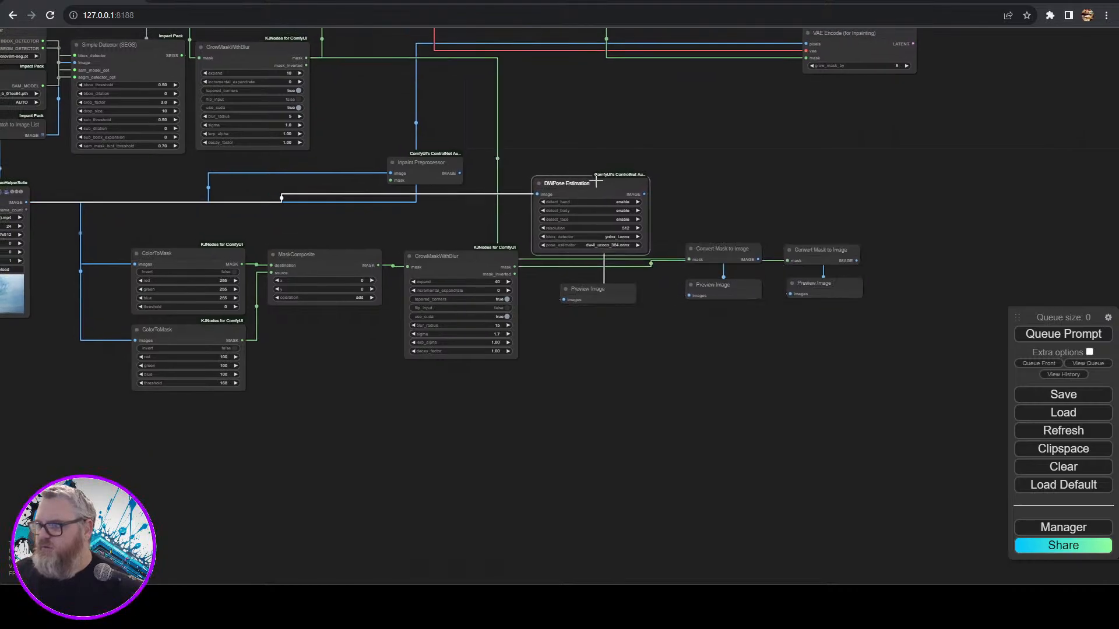
- Connect Mask List to Masks' MASK output to the Inpaint Preprocessor's mask input and place the Inpaint Preprocessor above Mask List to Masks
drag(578, 139, 721, 259)
click(635, 262)
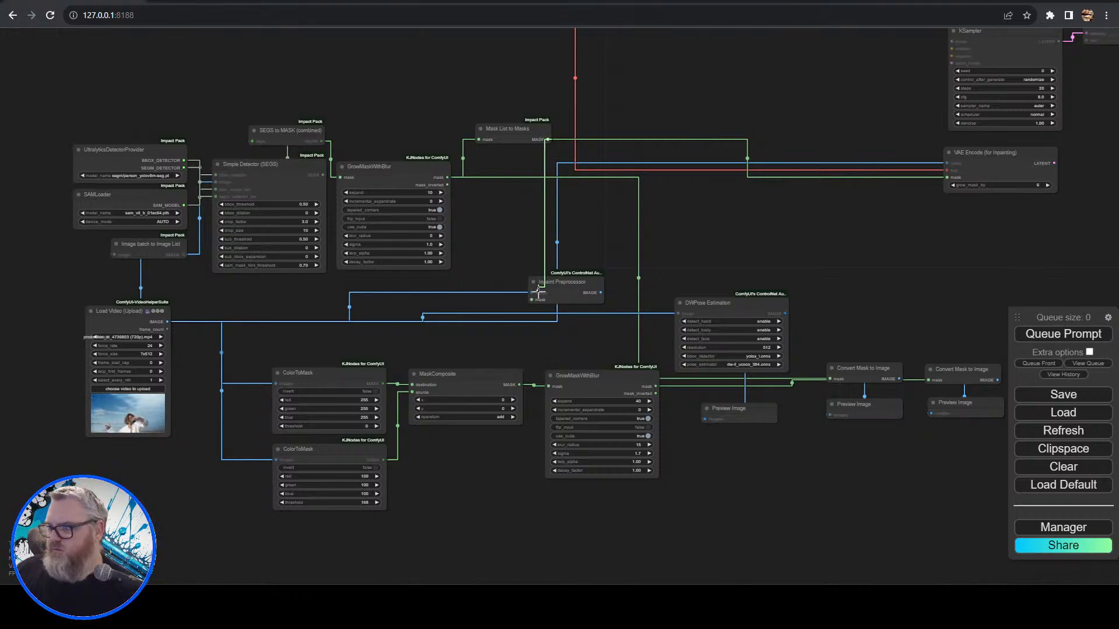
drag(569, 284, 517, 51)
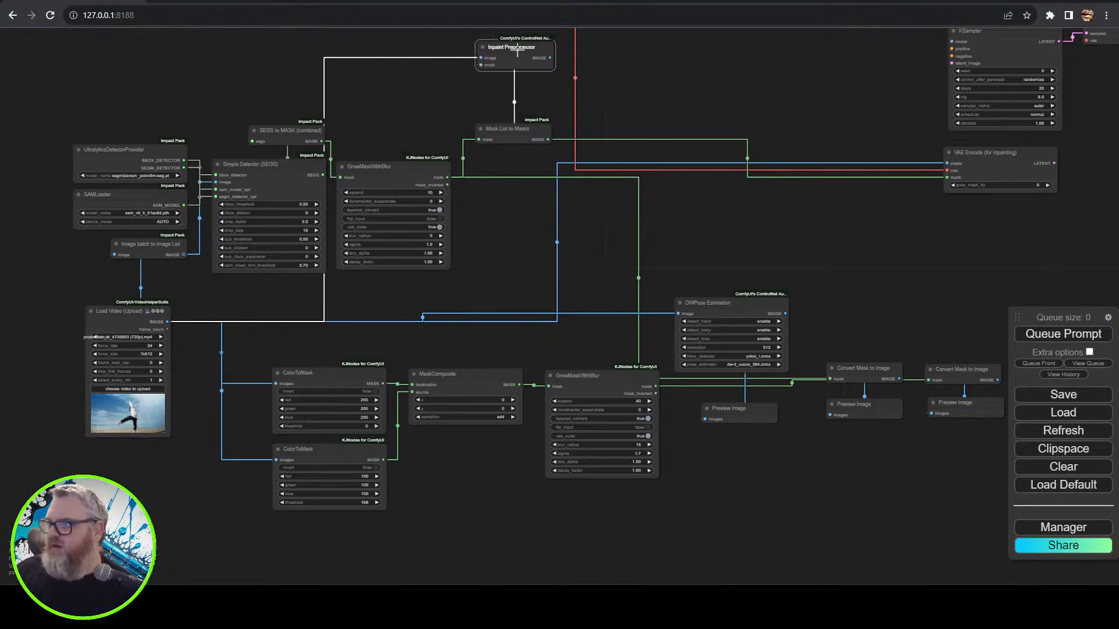
- Examine the lower chain from the two ColorToMask nodes through MaskComposite and GrowMaskWithBlur to DWPose Estimation and the previews
drag(473, 359, 630, 256)
scroll(620, 273, up, 6)
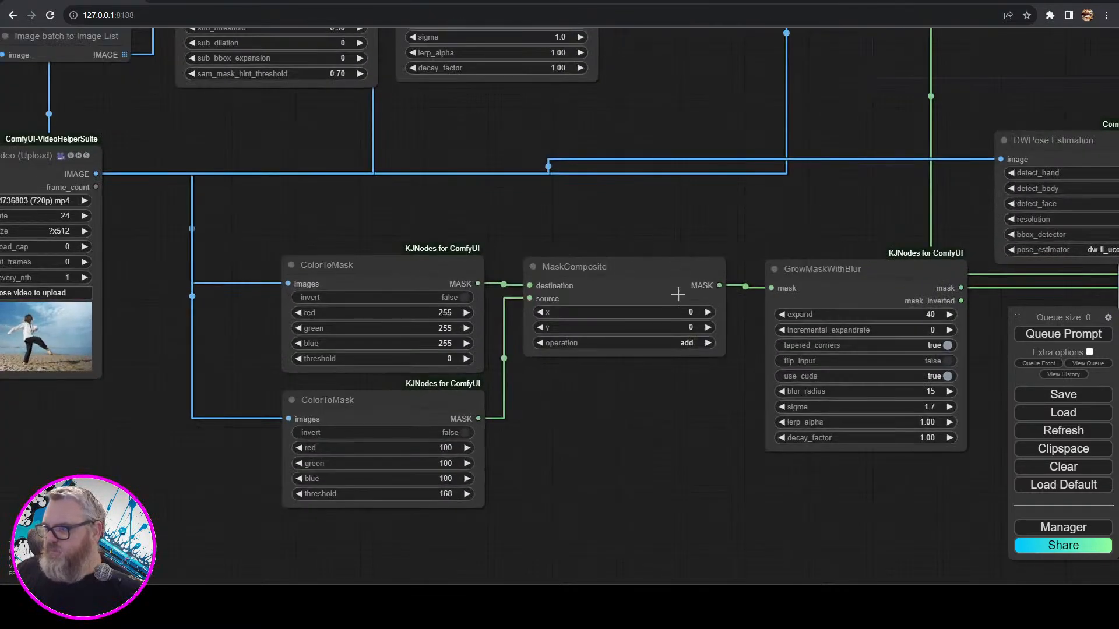
drag(696, 424, 527, 348)
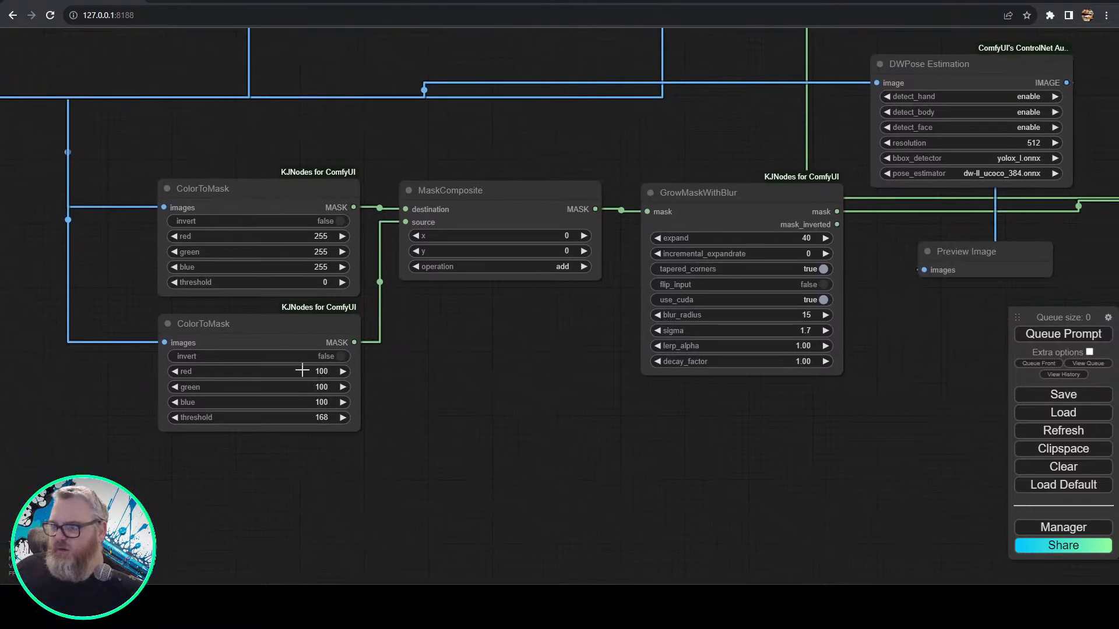
click(488, 200)
drag(581, 331, 302, 308)
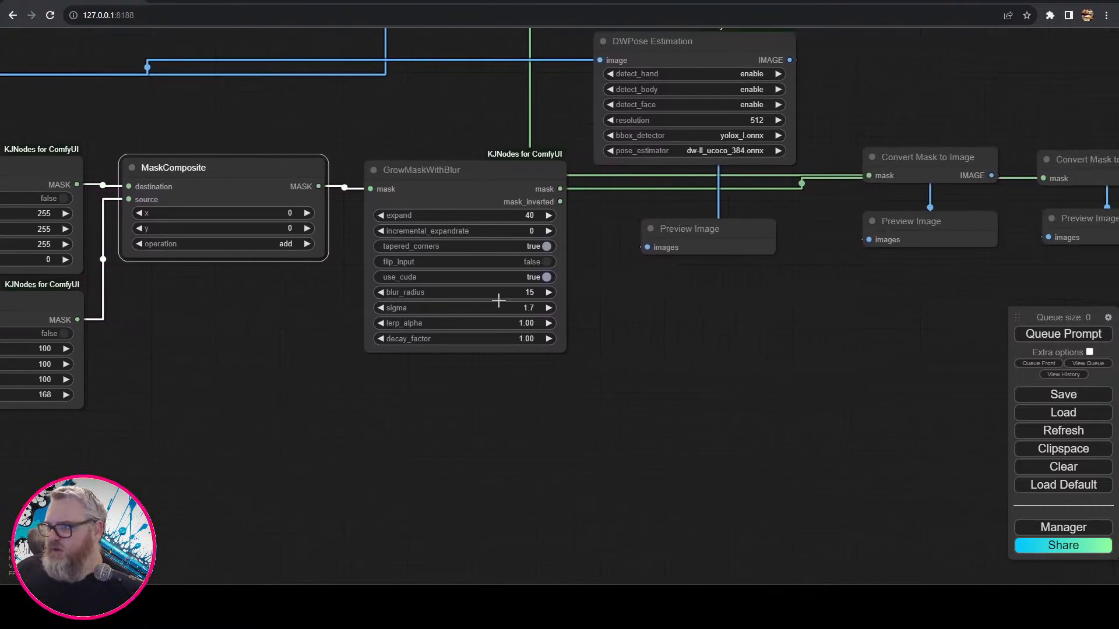
drag(674, 297, 589, 448)
click(639, 205)
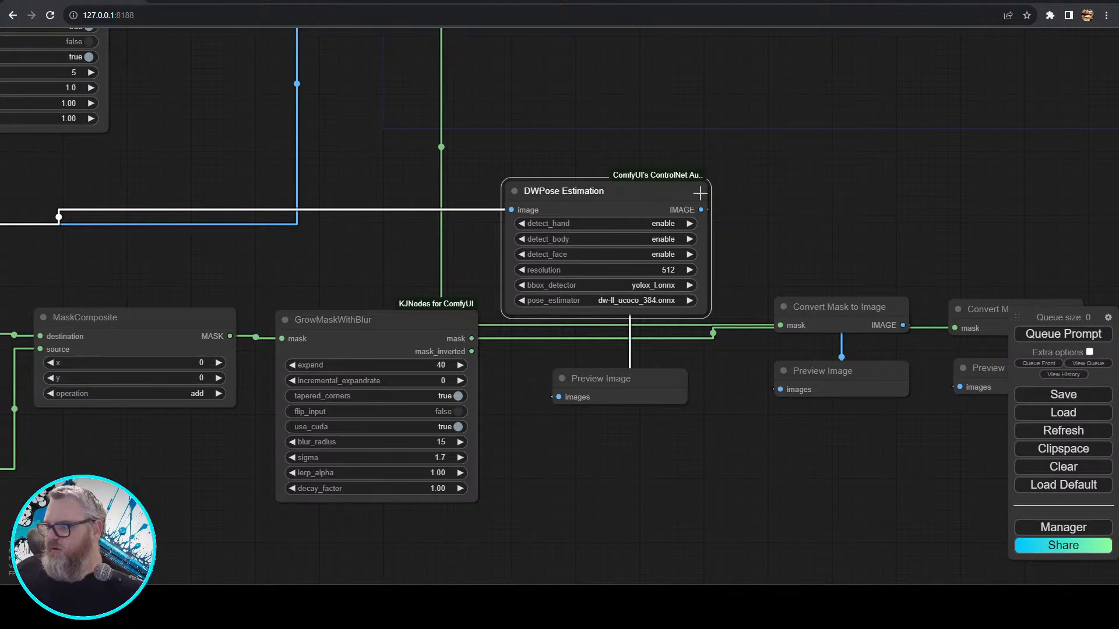
drag(750, 455, 475, 432)
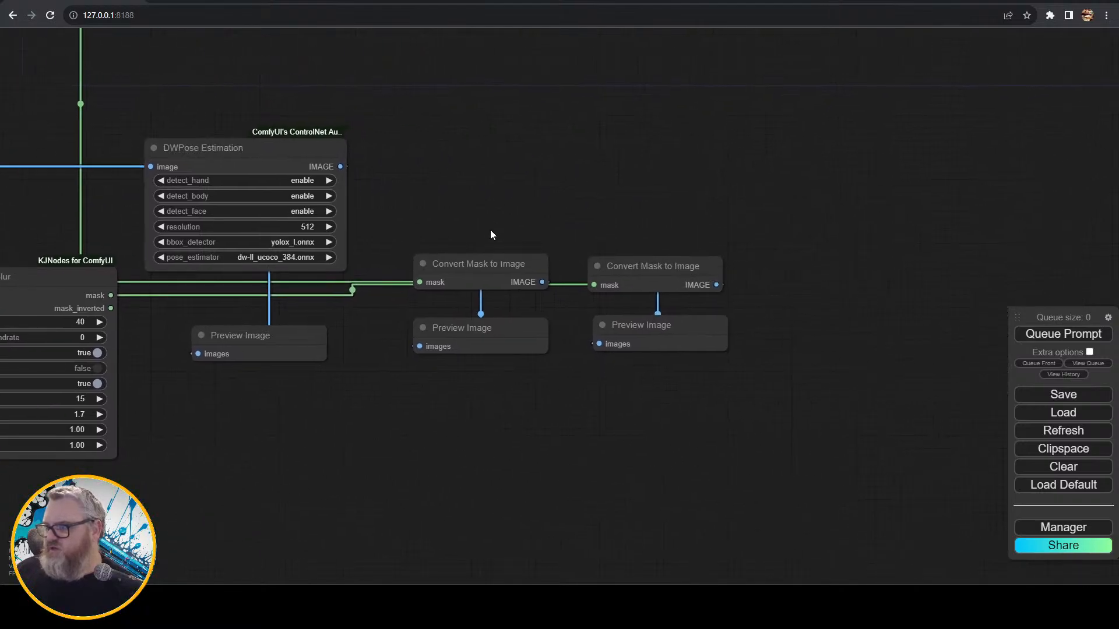
double_click(530, 148)
drag(530, 148, 593, 279)
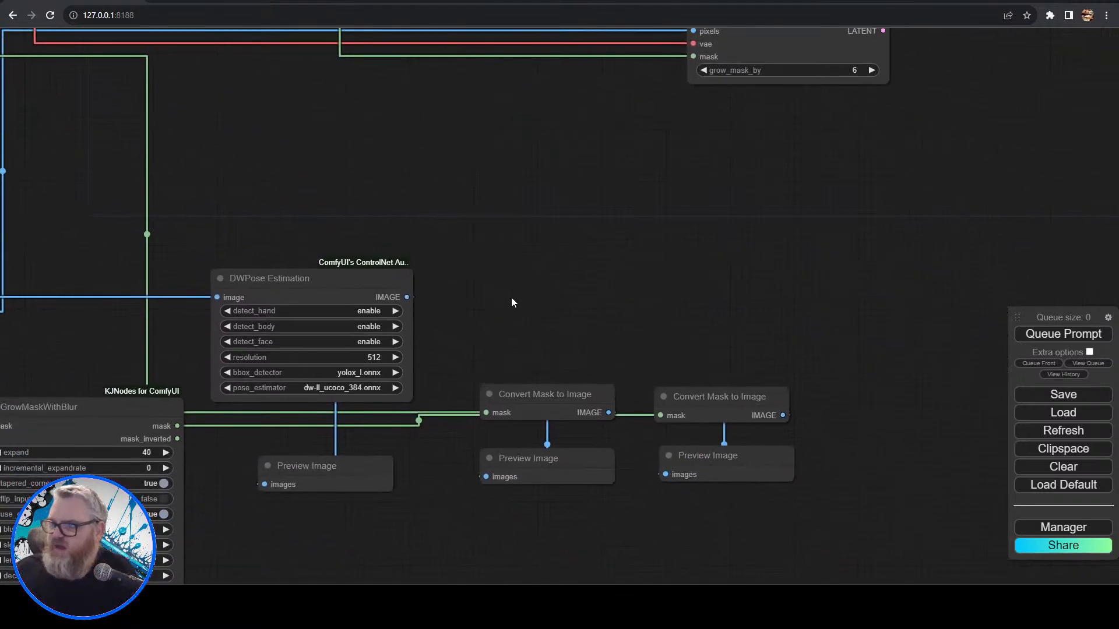
- Review the upper chain from Load Video and Simple Detector through GrowMaskWithBlur and Mask List to Masks to VAE Encode (for Inpainting)
drag(413, 193, 806, 277)
scroll(805, 278, down, 6)
drag(617, 289, 745, 291)
scroll(431, 308, up, 4)
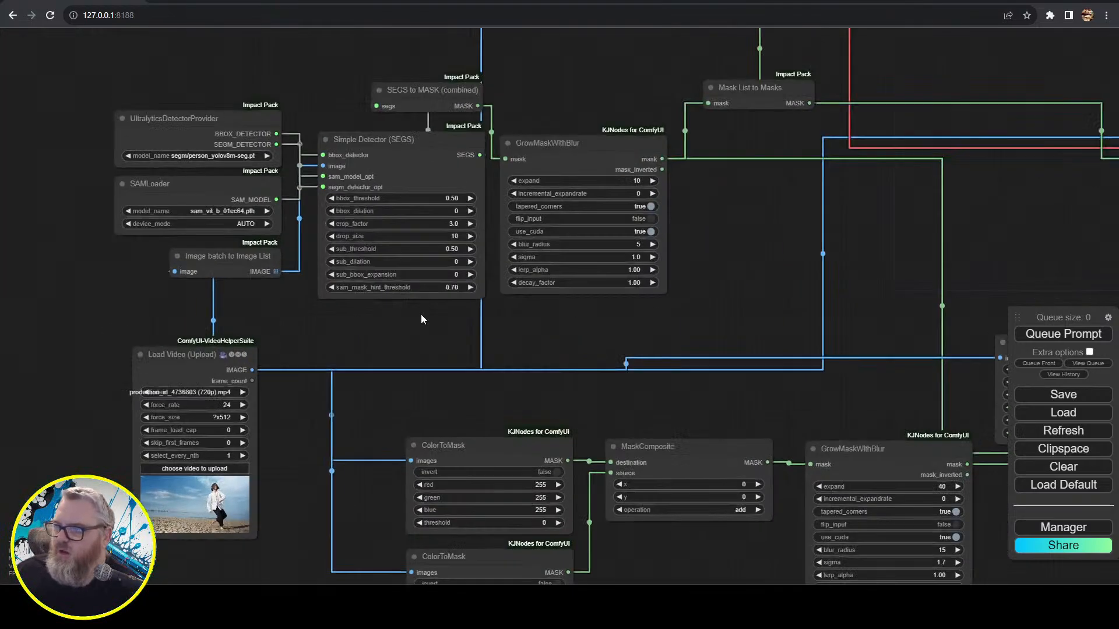
scroll(417, 315, up, 2)
drag(346, 325, 178, 389)
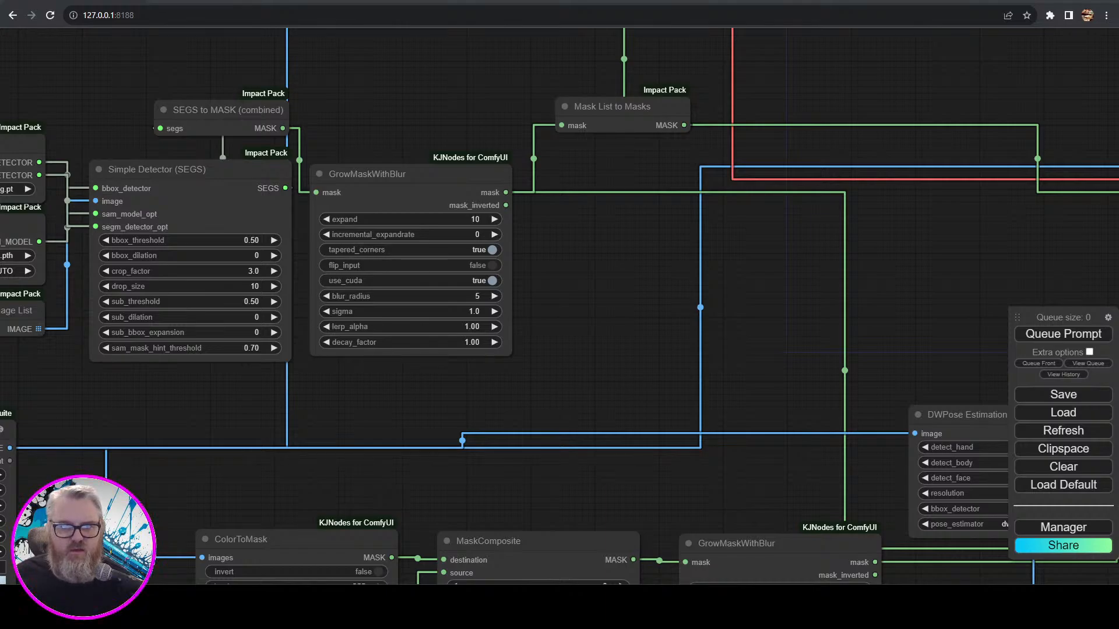
drag(491, 65, 417, 219)
scroll(431, 262, down, 14)
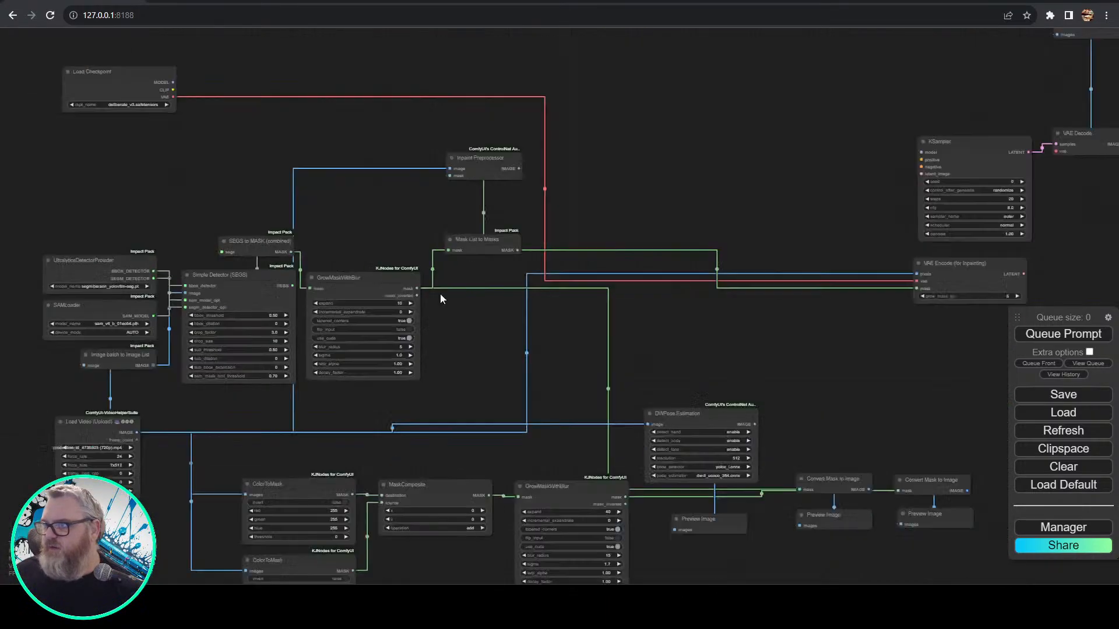
scroll(639, 362, up, 7)
scroll(706, 323, up, 5)
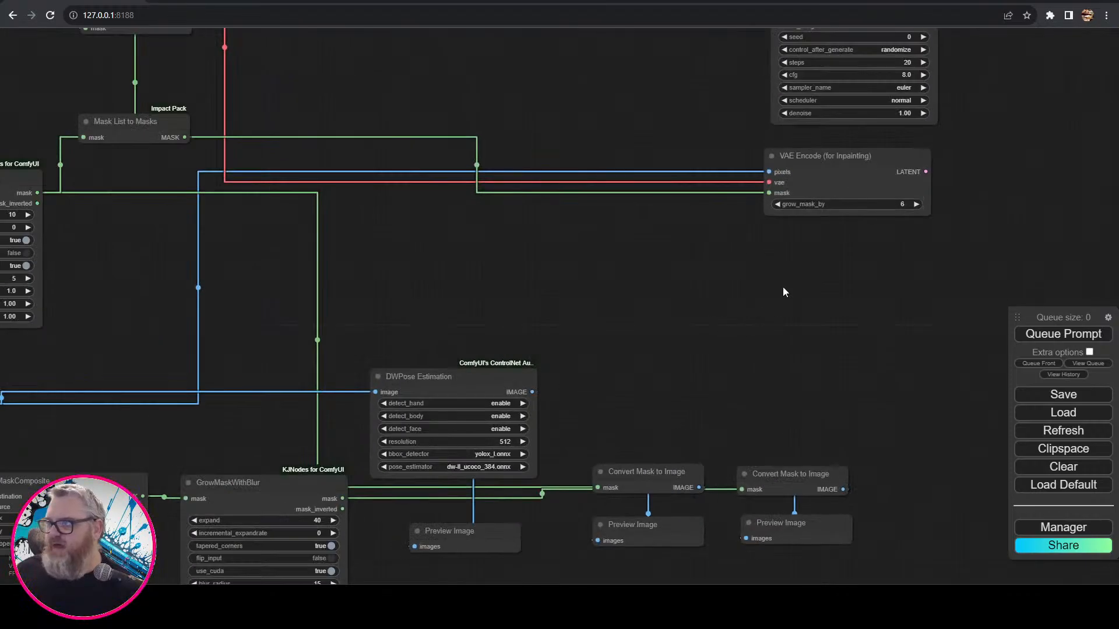
scroll(670, 295, down, 5)
drag(659, 293, 819, 337)
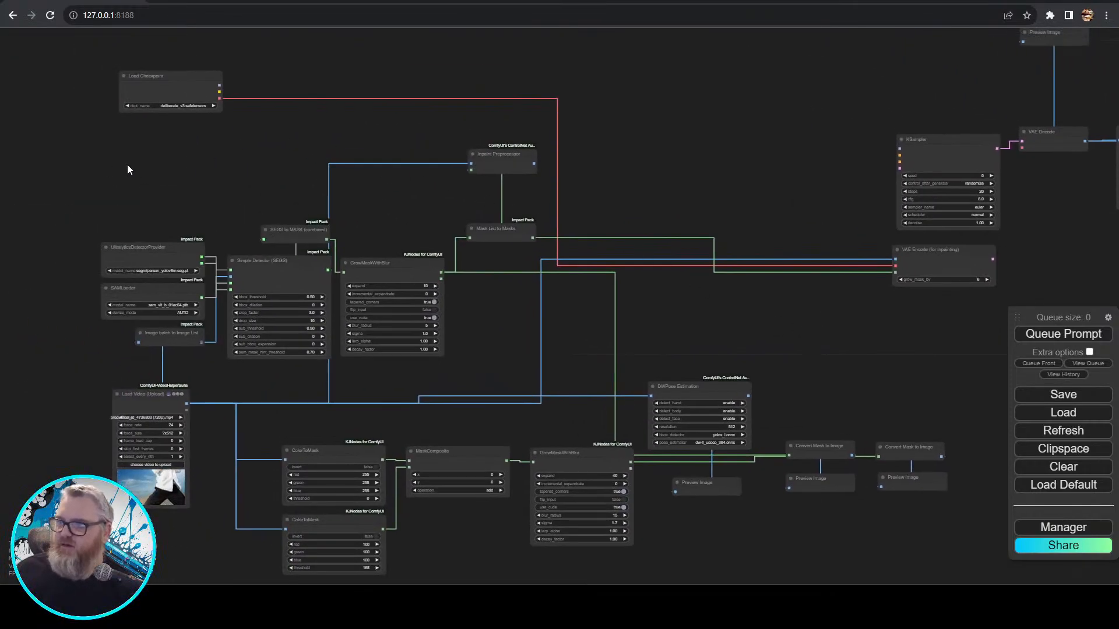
- Move the detection, mask and pose nodes down as a group and shift Load Checkpoint slightly left to free up space between them
drag(112, 139, 883, 580)
drag(420, 454, 383, 535)
drag(178, 81, 143, 84)
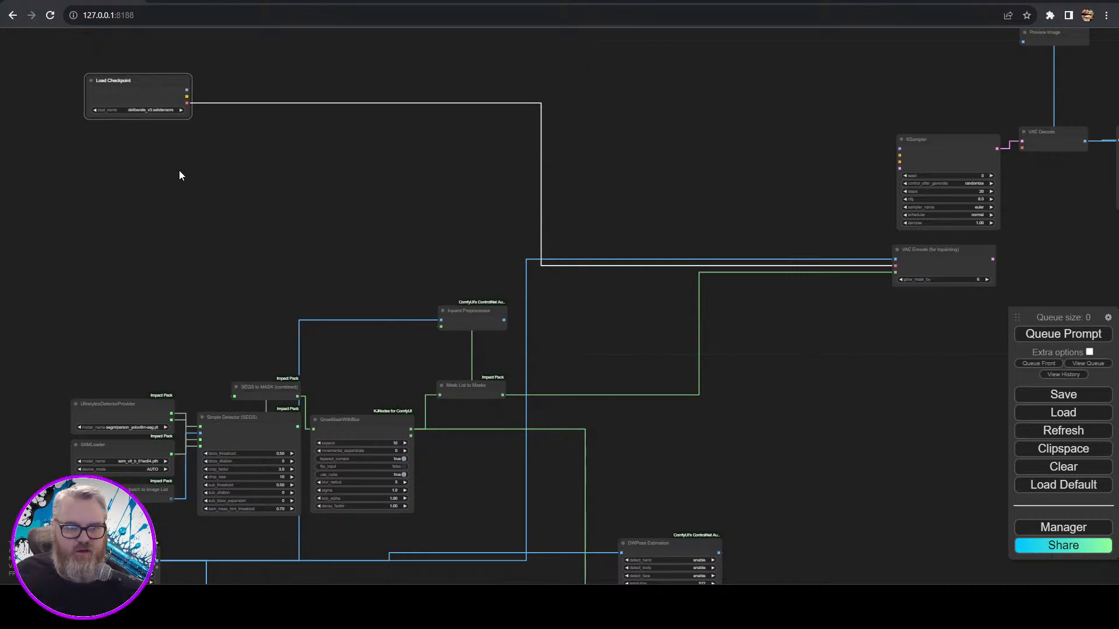
- Start a search for a new node to attach to Load Checkpoint's MODEL output
scroll(178, 166, up, 4)
drag(177, 156, 245, 295)
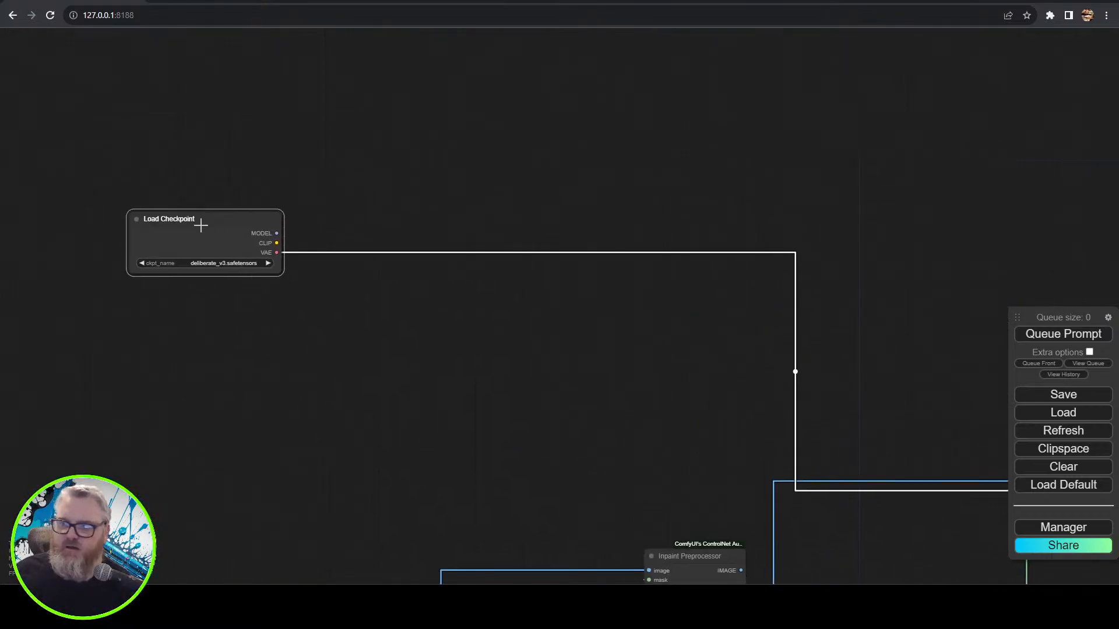
drag(882, 422, 461, 294)
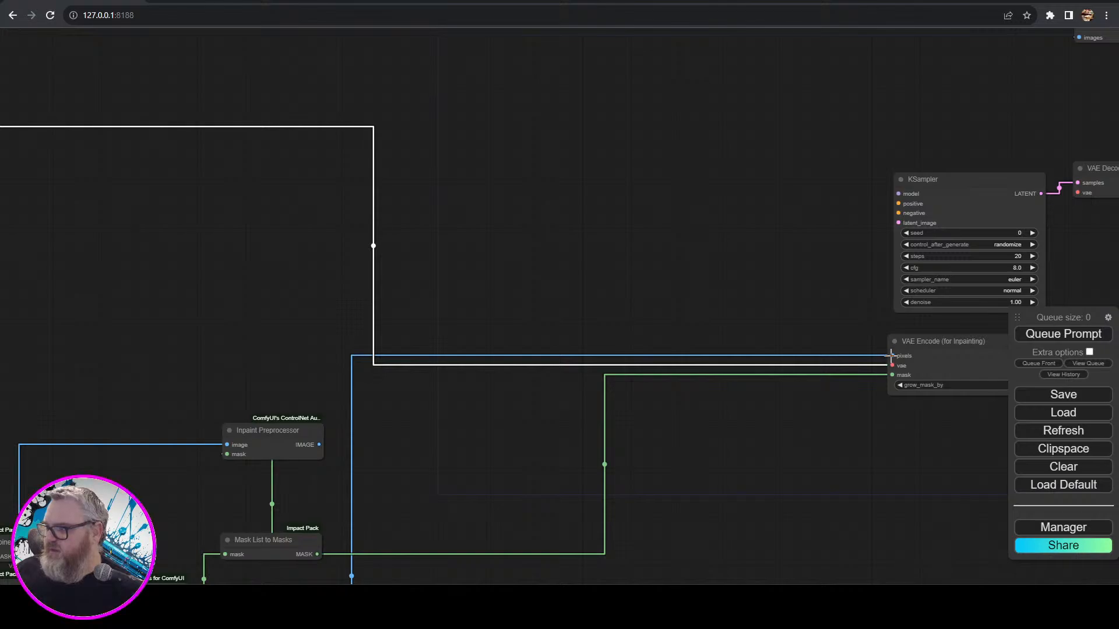
mouse_move(890, 356)
mouse_down()
mouse_move(728, 284)
mouse_move(898, 355)
mouse_up()
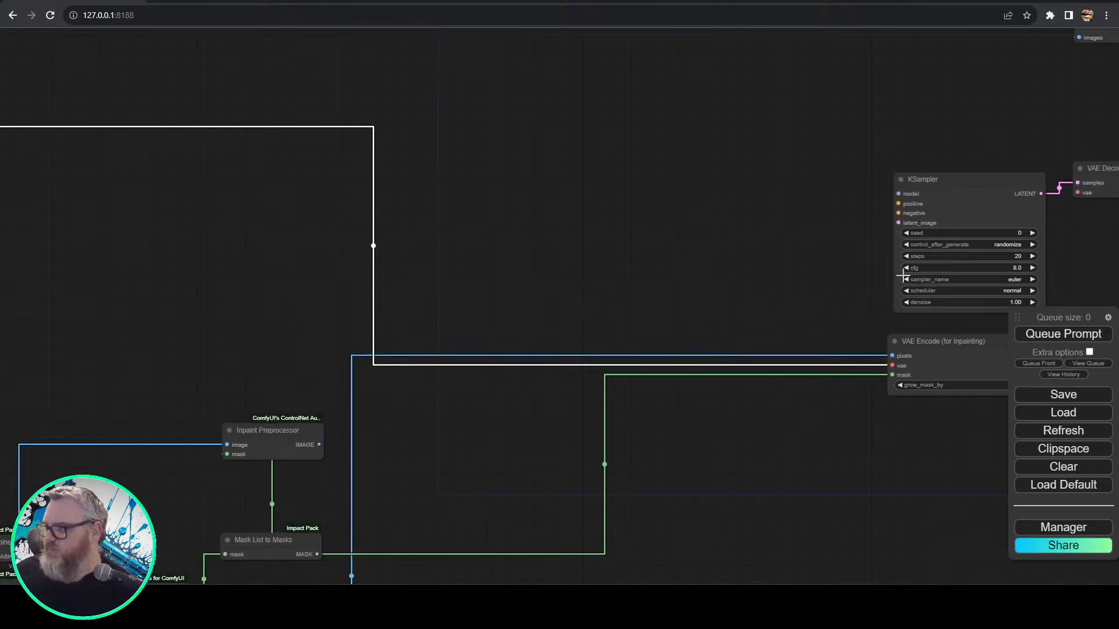
drag(329, 143, 703, 354)
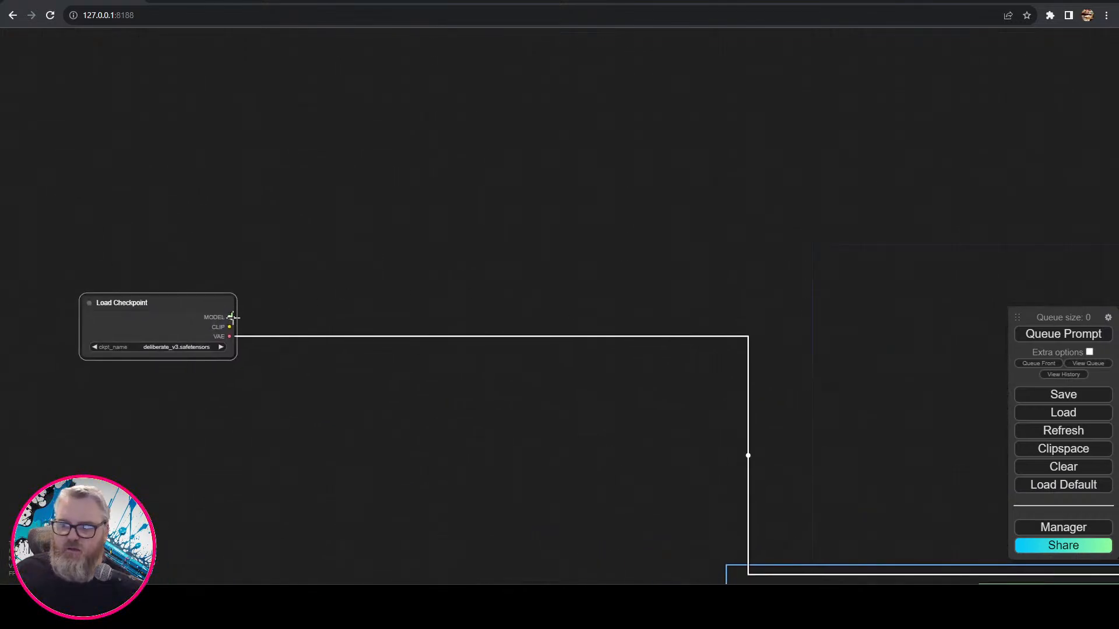
drag(231, 317, 521, 223)
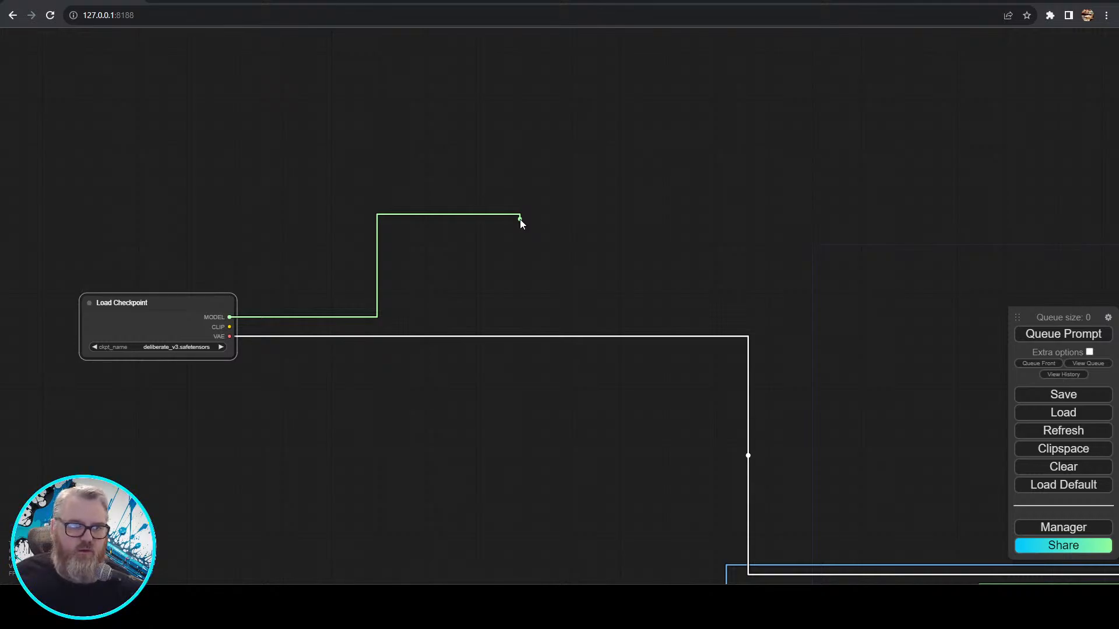
drag(521, 223, 521, 223)
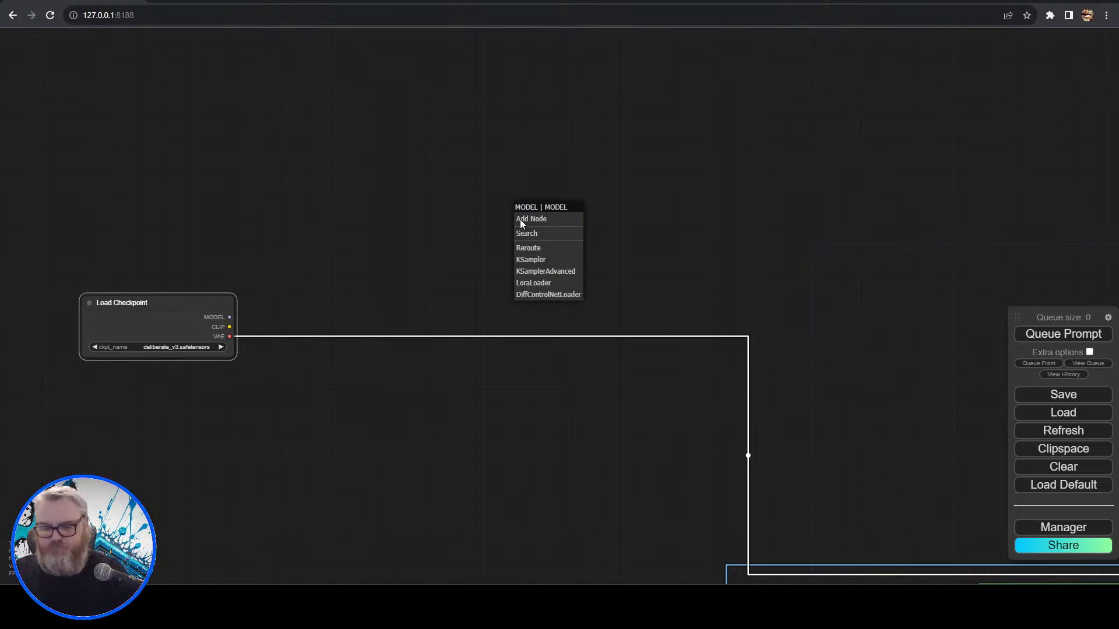
click(557, 233)
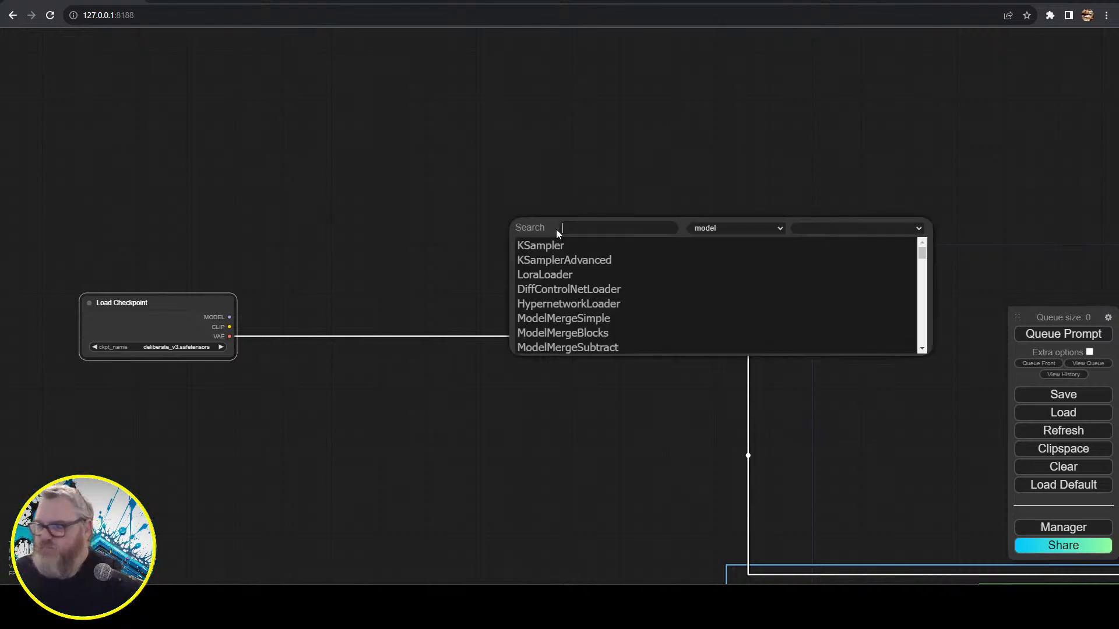
text(apply ipad)
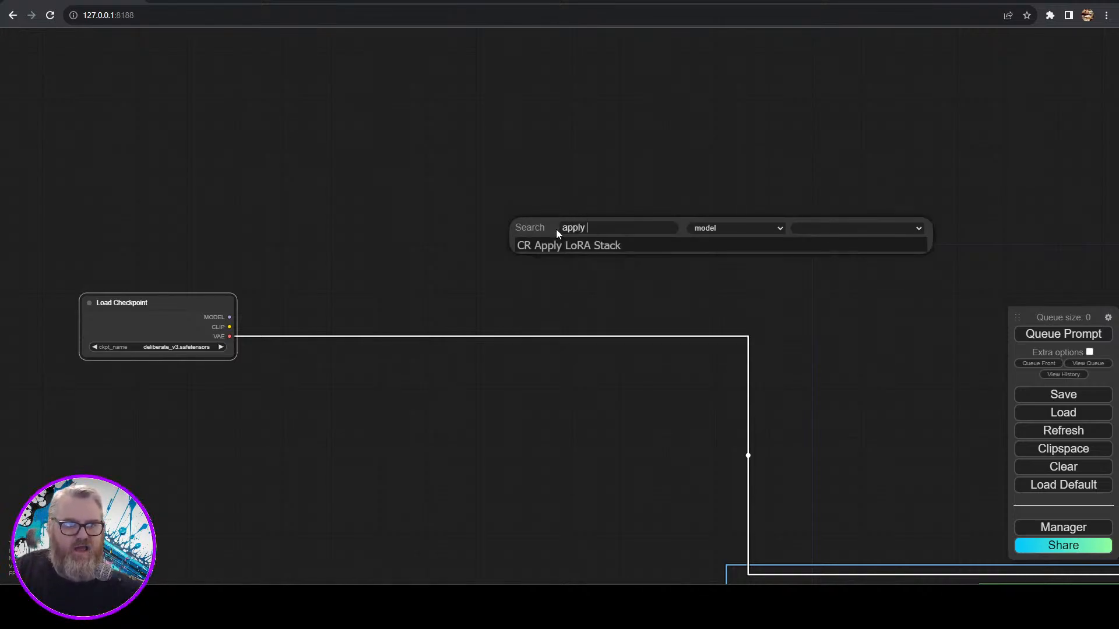
key(BackSpace)
key(BackSpace)
key(BackSpace)
key(BackSpace)
key(BackSpace)
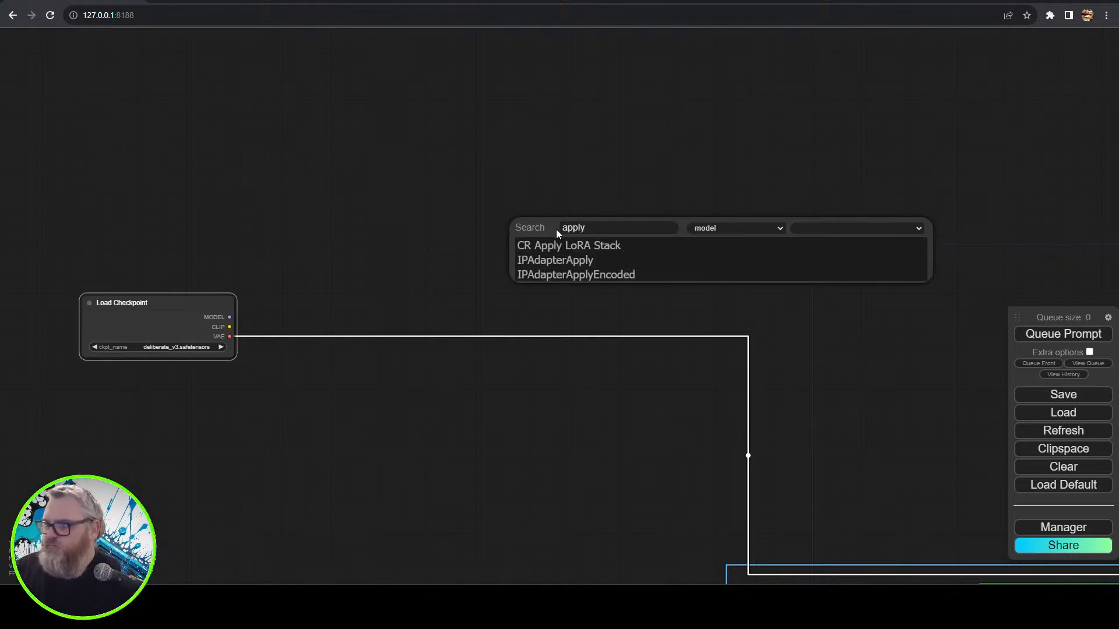
text(ip)
key(BackSpace)
key(BackSpace)
key(BackSpace)
key(BackSpace)
key(BackSpace)
key(BackSpace)
- Search for "ipad", add the IPAdapterApply node on Load Checkpoint's MODEL output, and place it just above and to the right of Load Checkpoint
text(ipad)
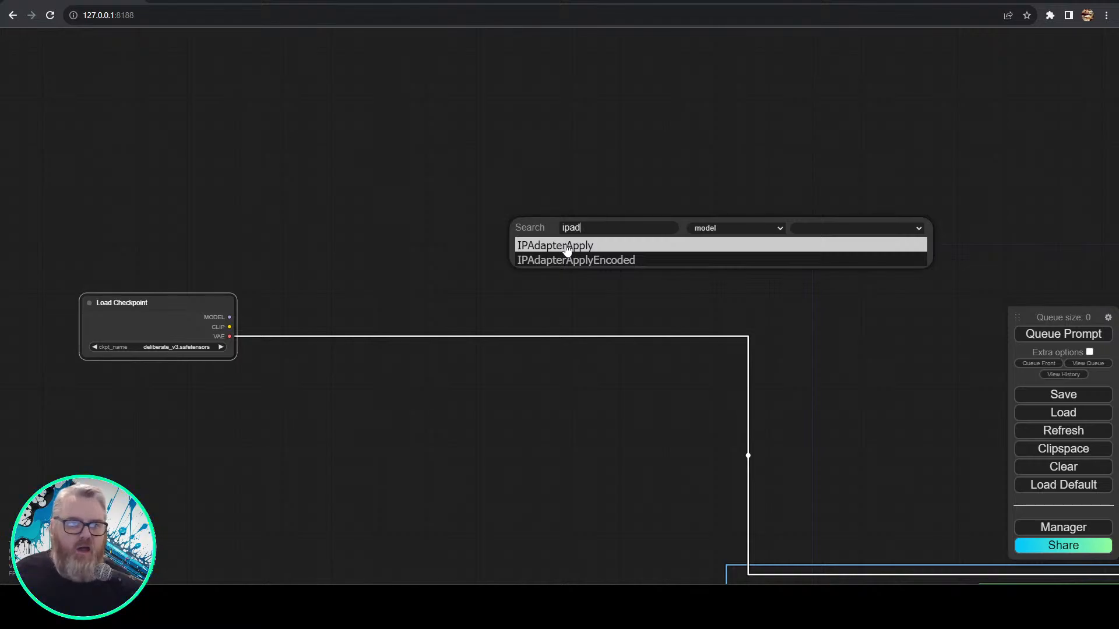
click(567, 247)
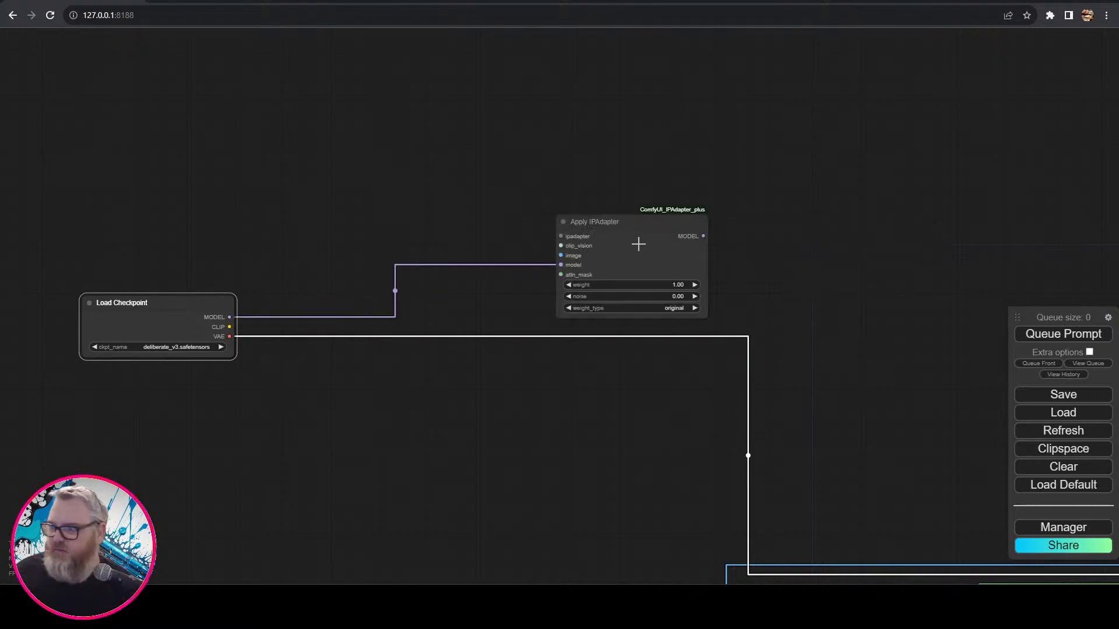
drag(638, 243, 437, 235)
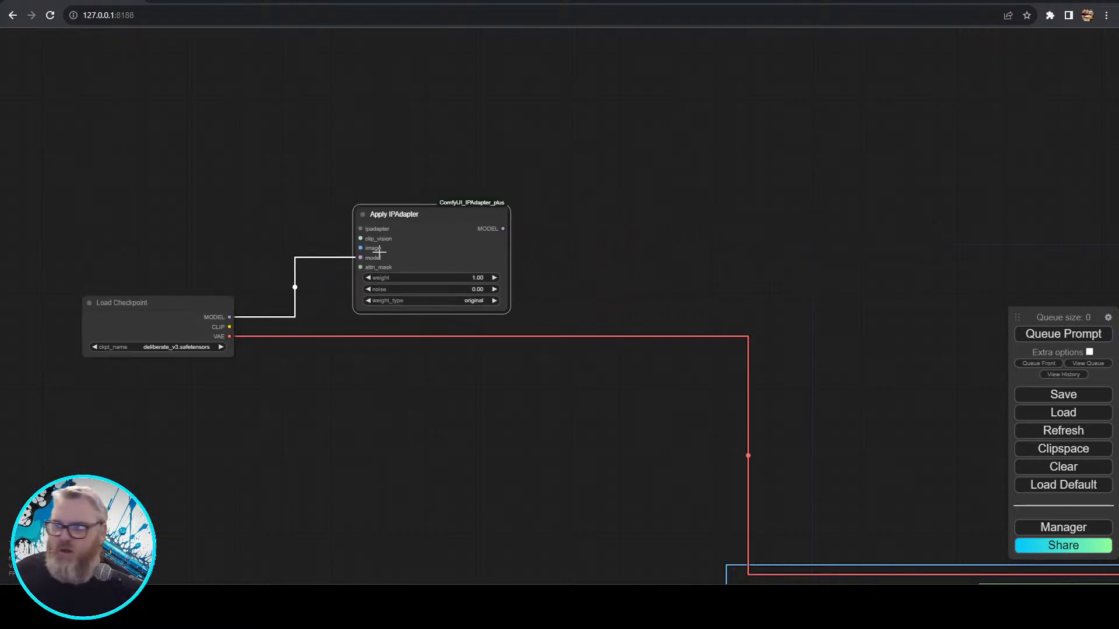
- Add a Load Image node that feeds the image input of Apply IPAdapter
drag(284, 201, 602, 251)
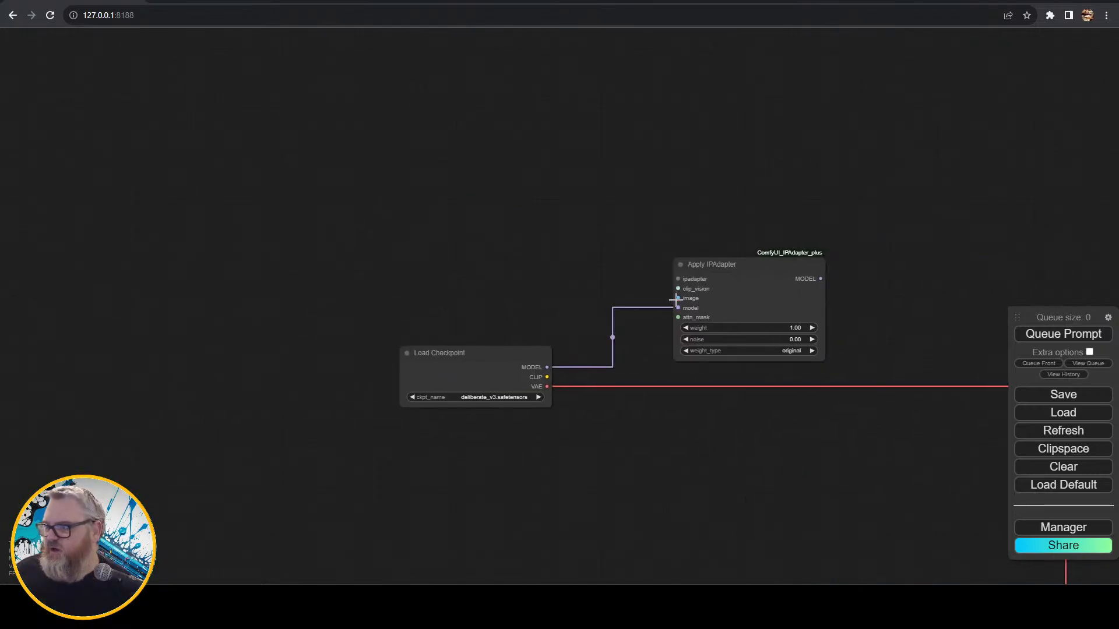
drag(676, 299, 394, 220)
click(389, 284)
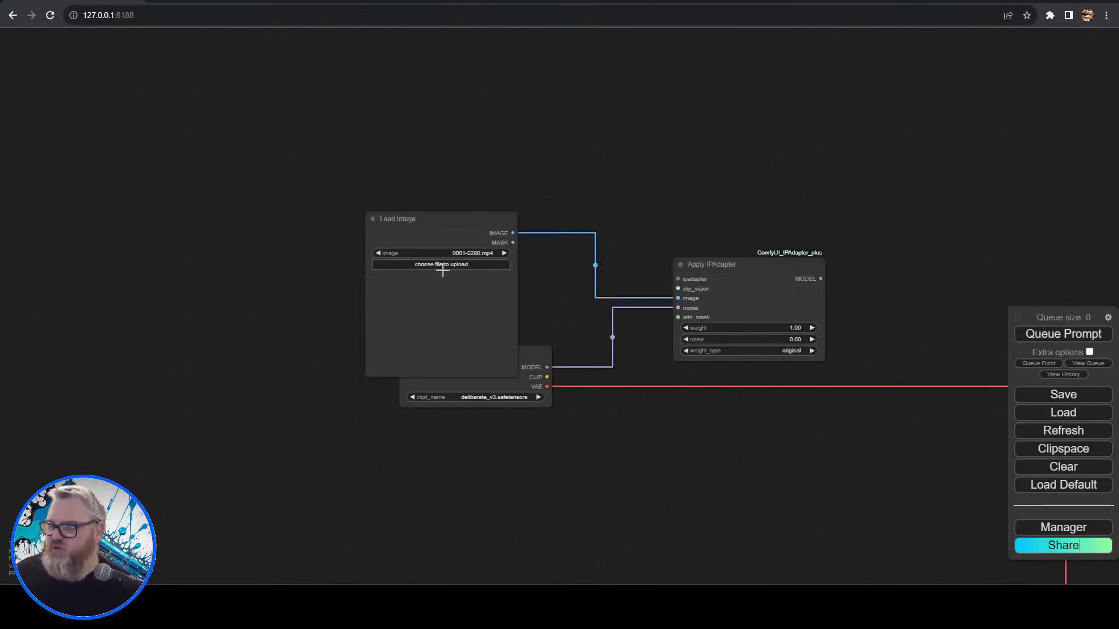
- Load Mr_beans_holiday_ver2.webp from the Desktop folder into Load Image and move the node up and left, clear of Load Checkpoint
click(437, 264)
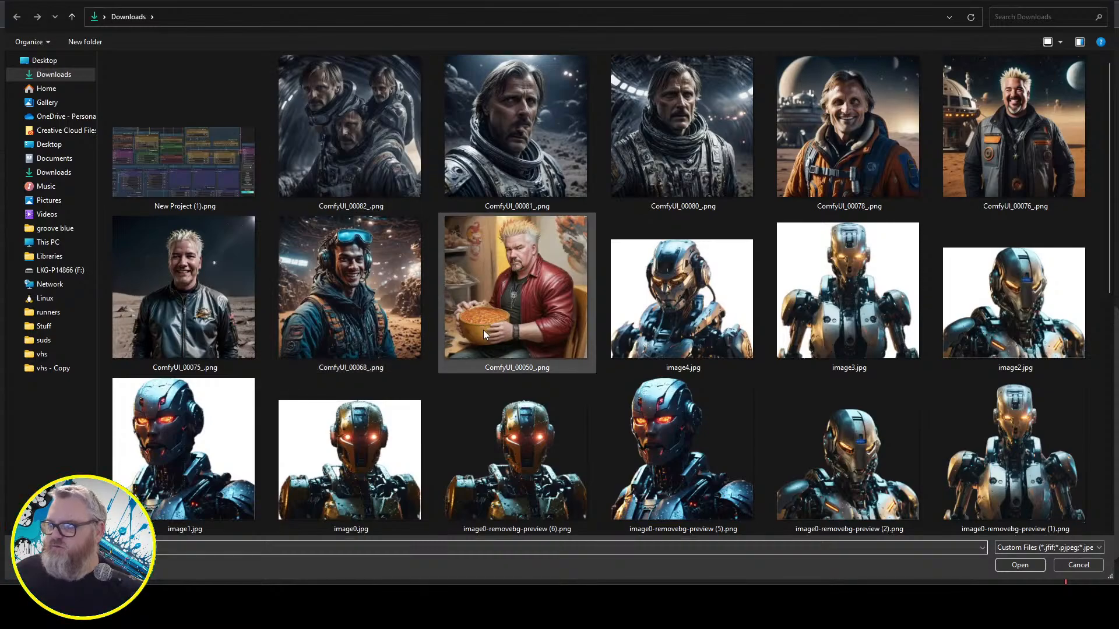
scroll(484, 330, down, 2)
scroll(483, 330, up, 2)
scroll(481, 330, down, 1)
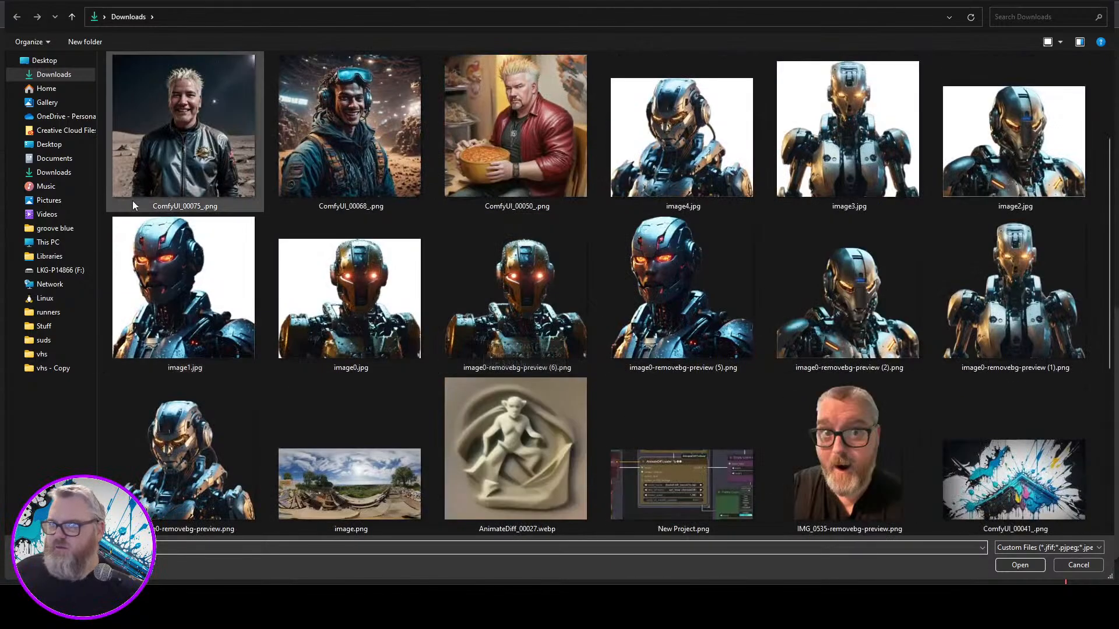
click(58, 147)
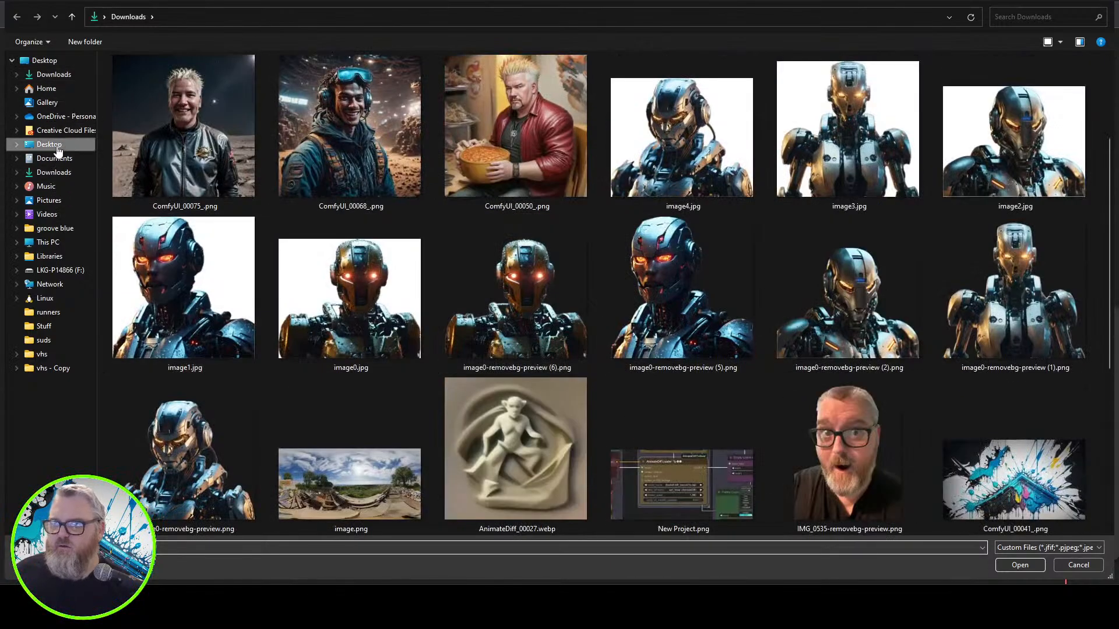
scroll(589, 343, down, 4)
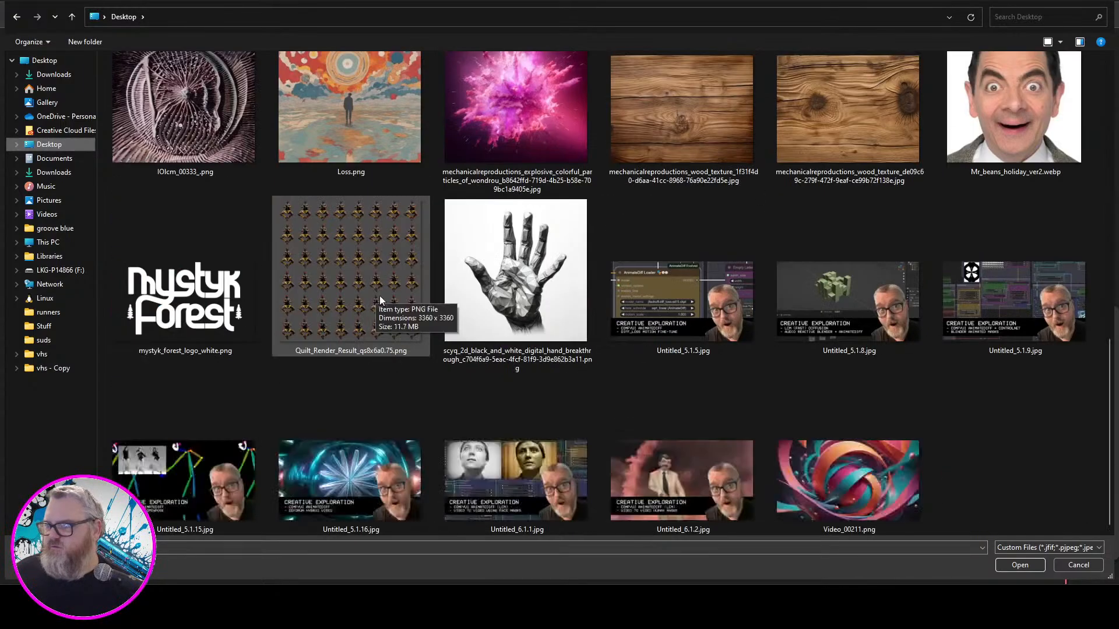
double_click(1013, 111)
drag(470, 220, 241, 152)
- Add a Prepare Image For Clip Vision node between Load Image's IMAGE output and Apply IPAdapter's image input, placed below Load Image
drag(351, 171, 397, 201)
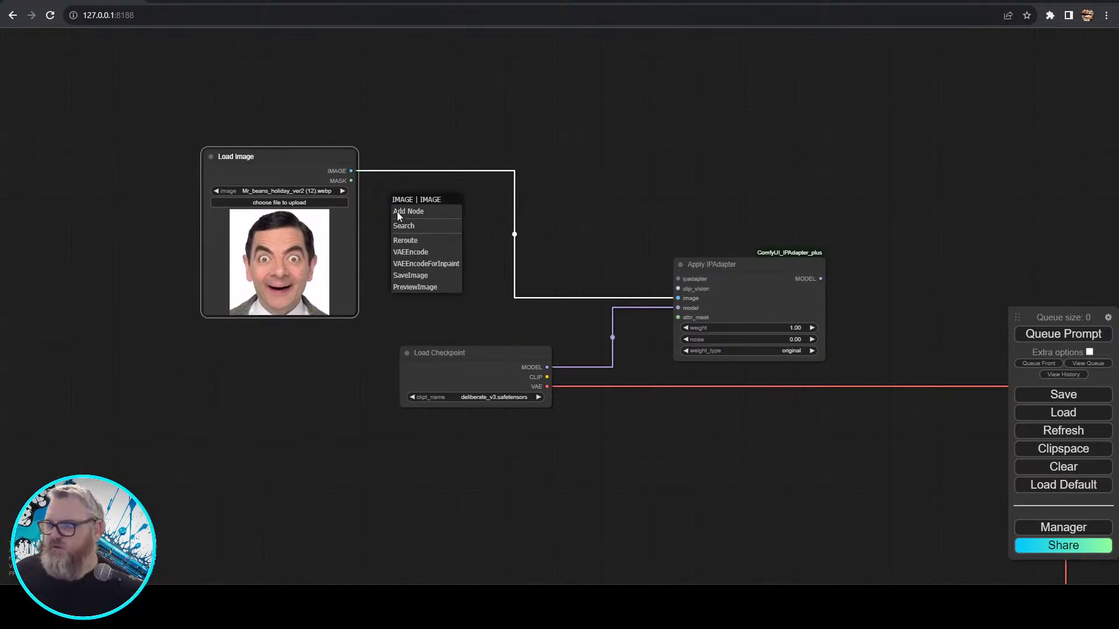
click(397, 225)
text(prep)
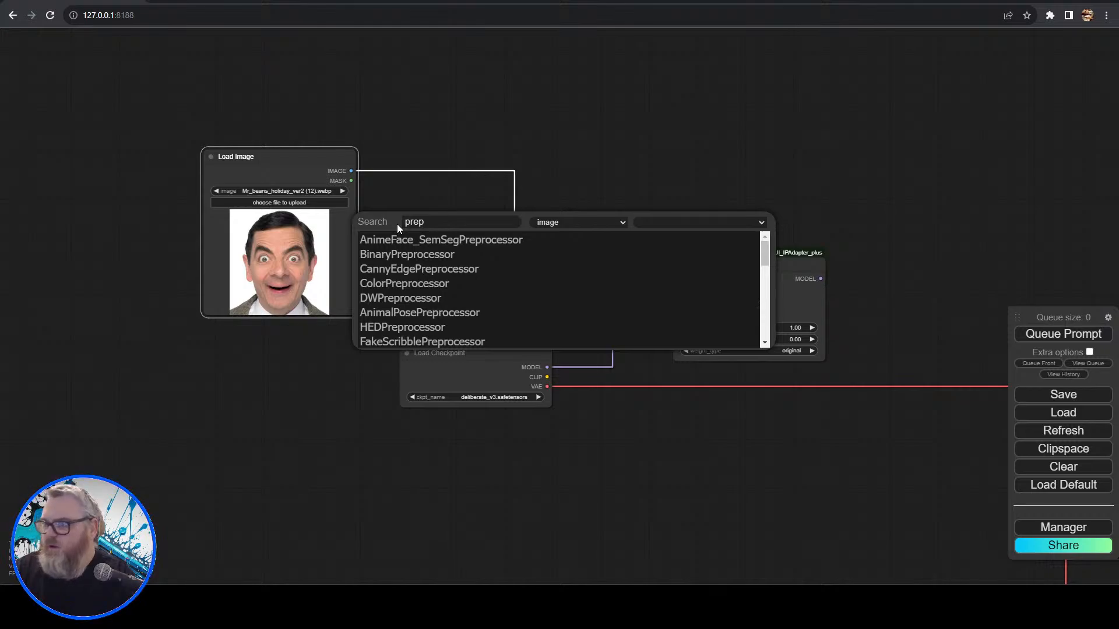
text(i)
click(395, 239)
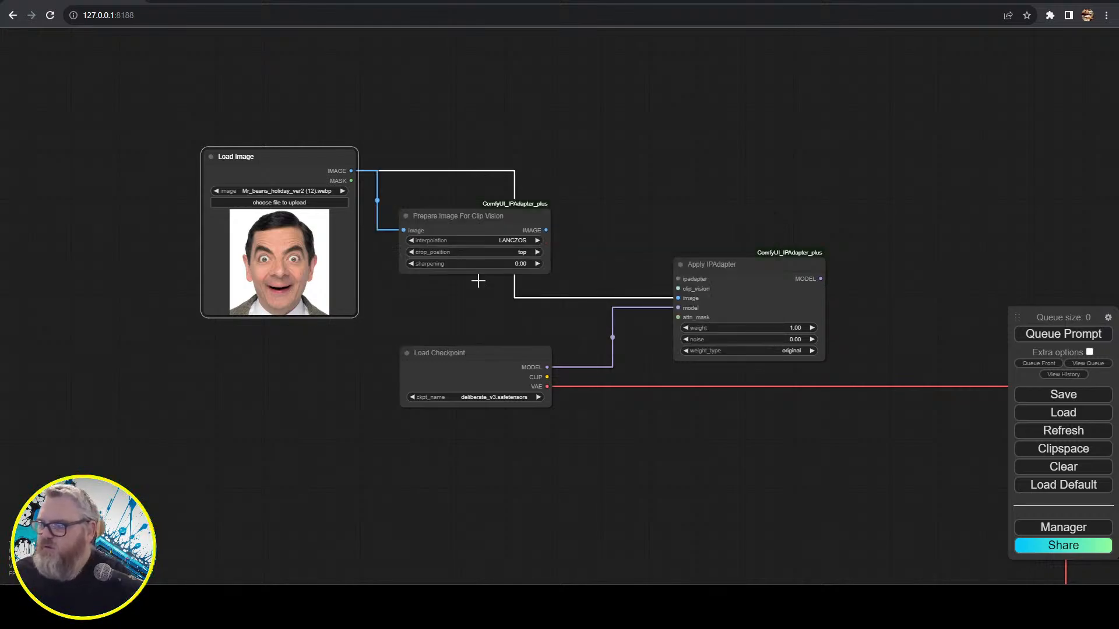
drag(489, 228, 680, 299)
drag(475, 226, 292, 346)
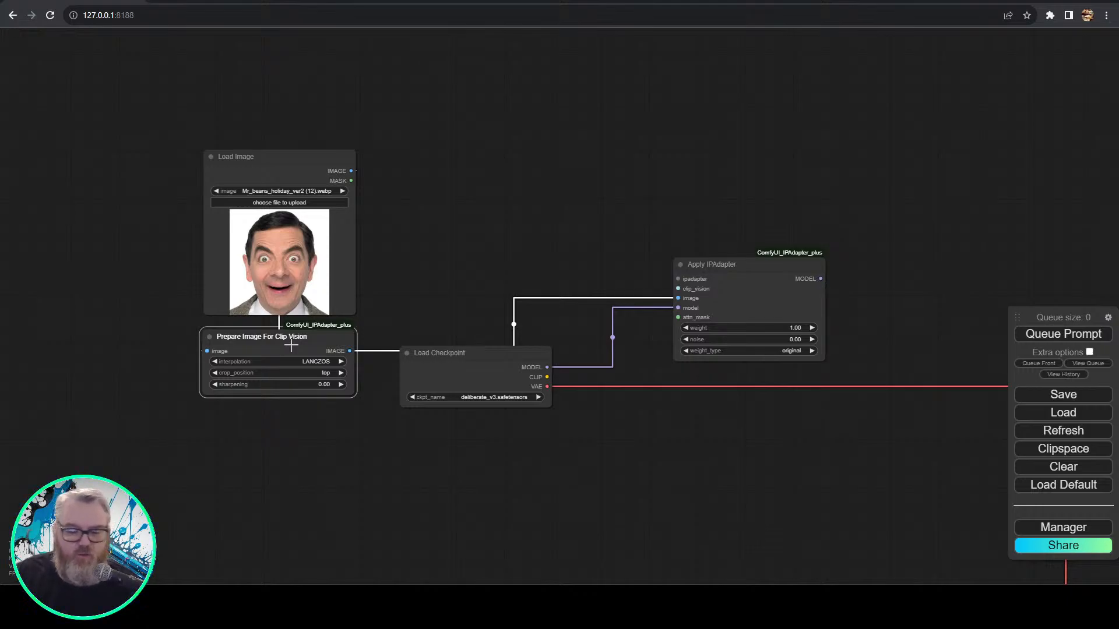
- Set the crop_position of Prepare Image For Clip Vision to center and keep its interpolation at LANCZOS
scroll(344, 205, up, 6)
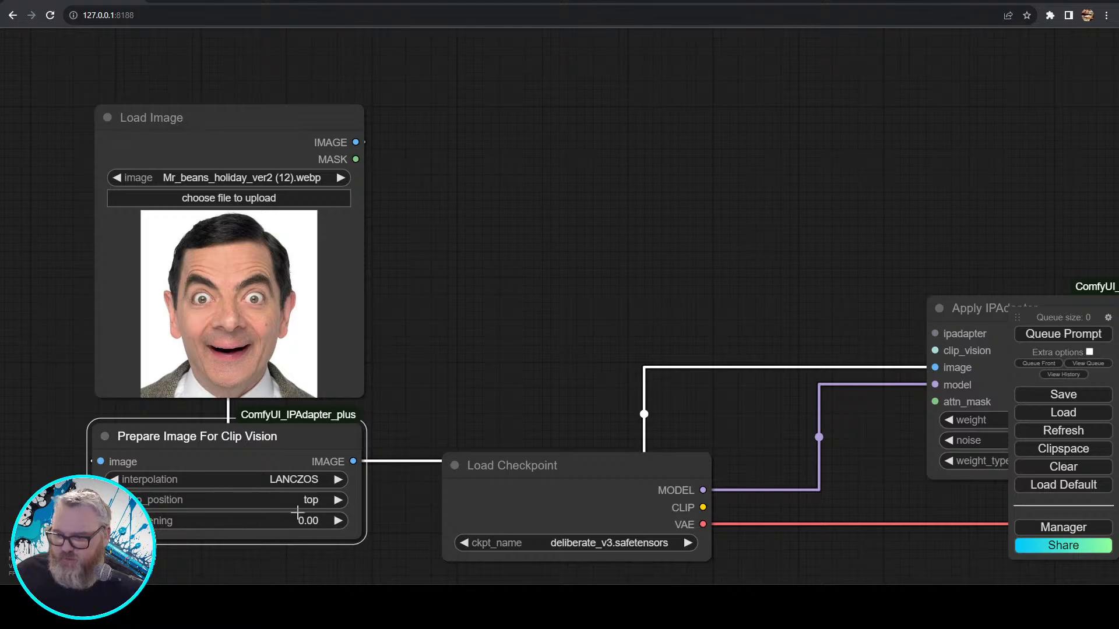
click(317, 502)
click(325, 554)
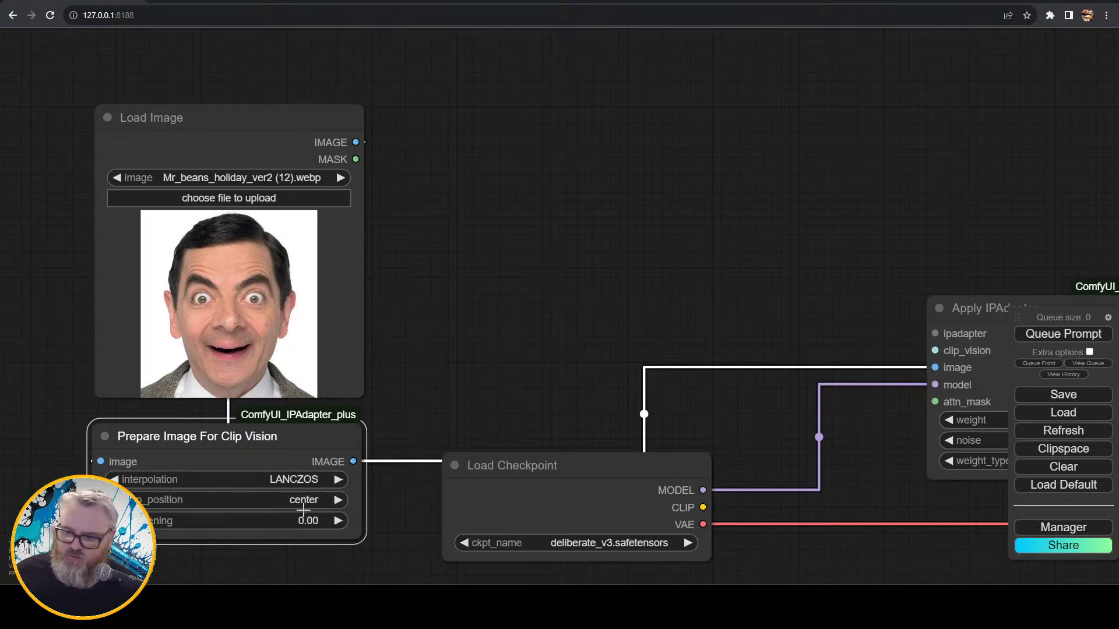
click(251, 494)
click(274, 549)
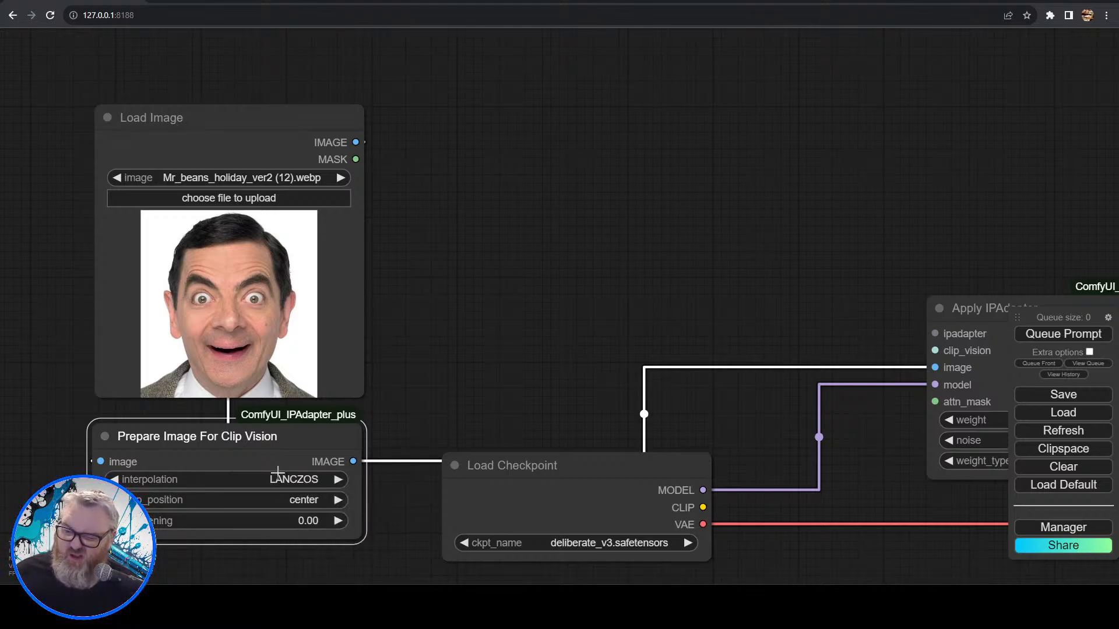
click(297, 479)
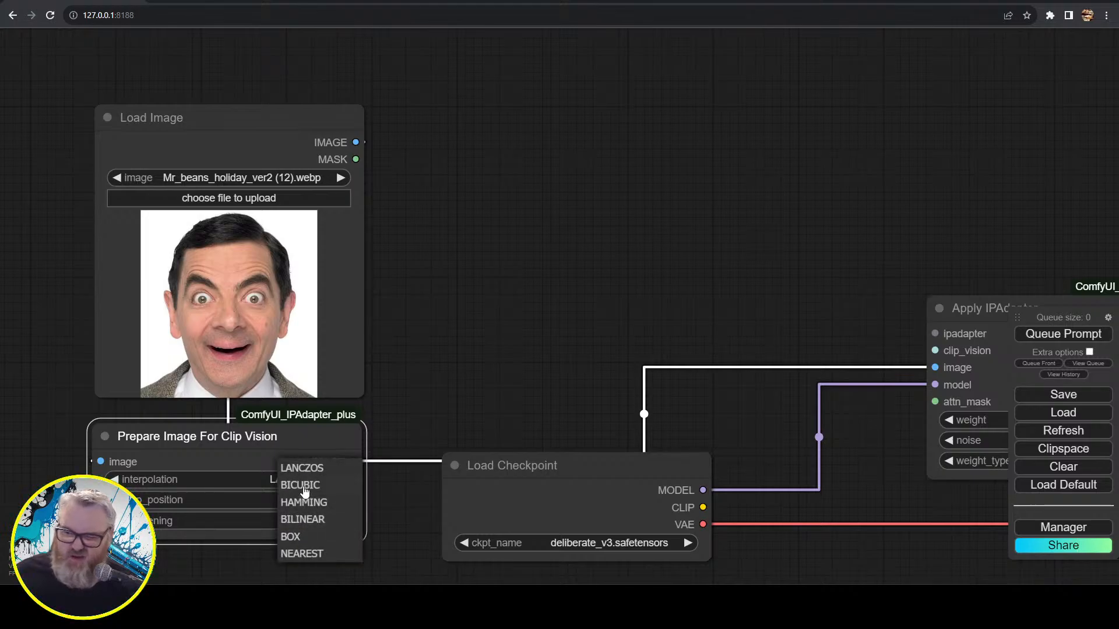
click(302, 467)
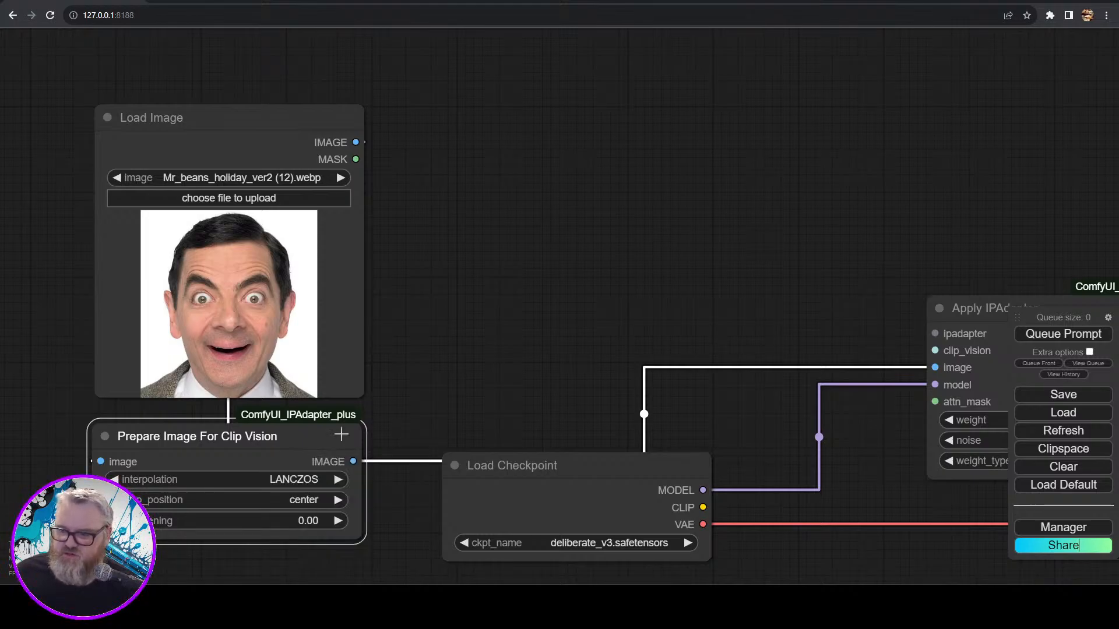
click(470, 369)
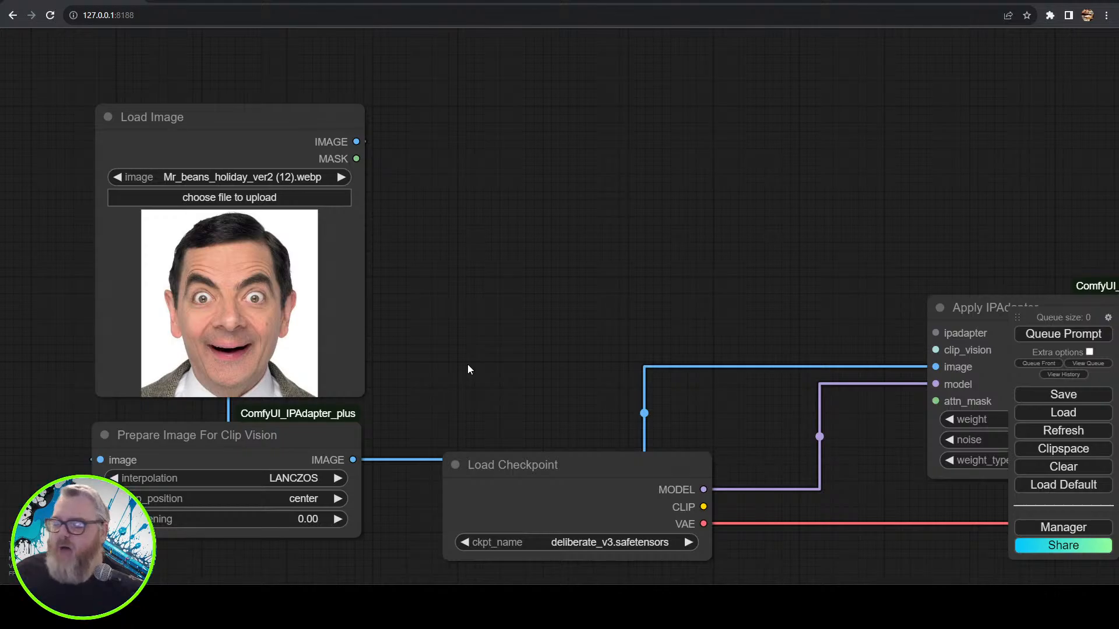
- Add a CLIPVisionLoader node on Apply IPAdapter's clip_vision input, place it above Load Checkpoint, and select sd15.safetensors
drag(470, 369, 399, 352)
scroll(893, 384, down, 2)
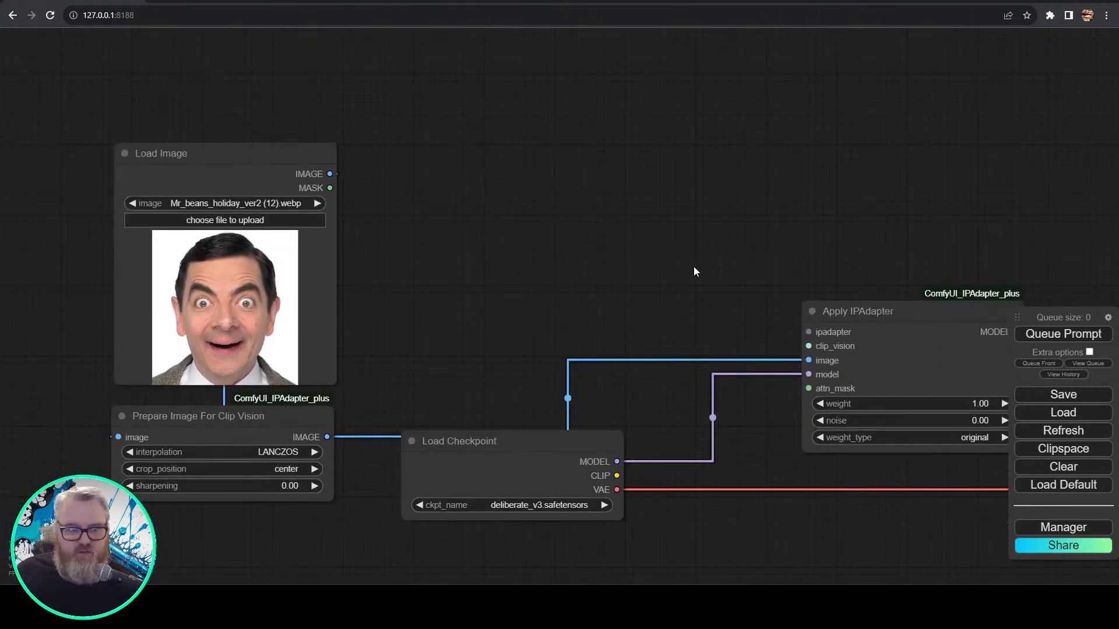
scroll(534, 247, down, 3)
drag(534, 247, 523, 315)
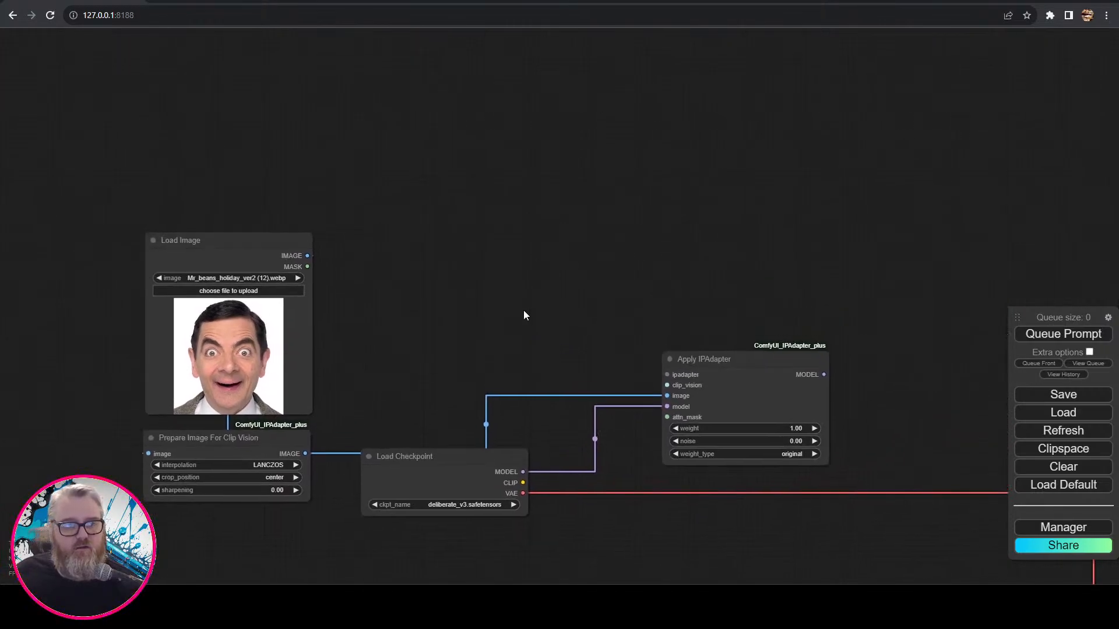
drag(667, 385, 566, 341)
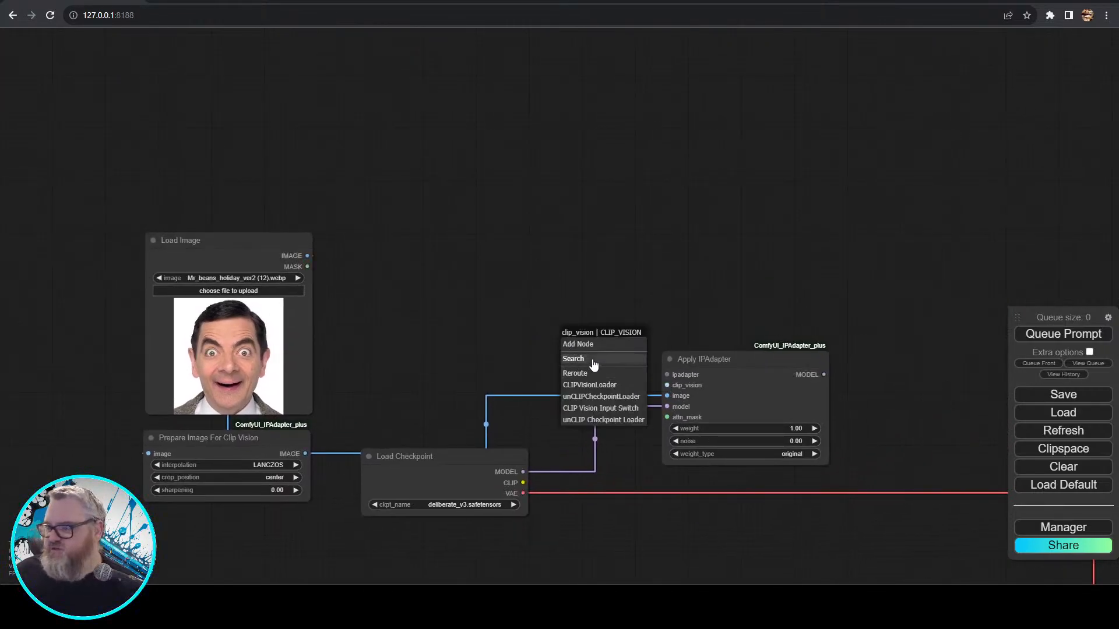
click(589, 384)
drag(643, 329, 470, 343)
click(423, 362)
click(449, 377)
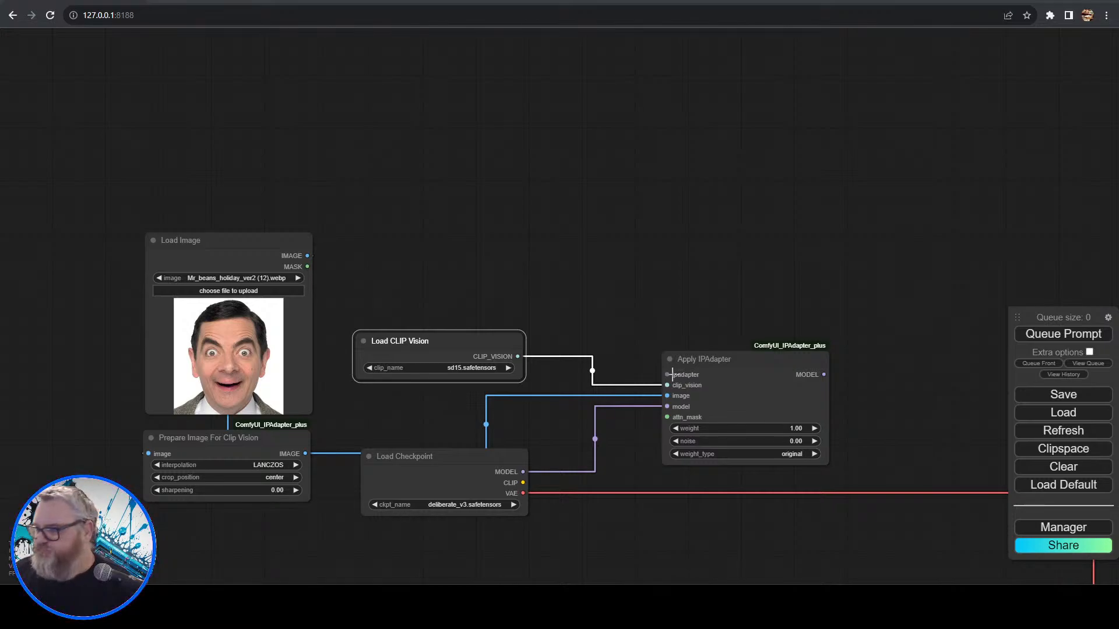
- Add a Load IPAdapter Model node on Apply IPAdapter's ipadapter input, using ip-adapter-plus_sd15.bin, and place it above Load CLIP Vision
drag(672, 374, 384, 250)
click(431, 303)
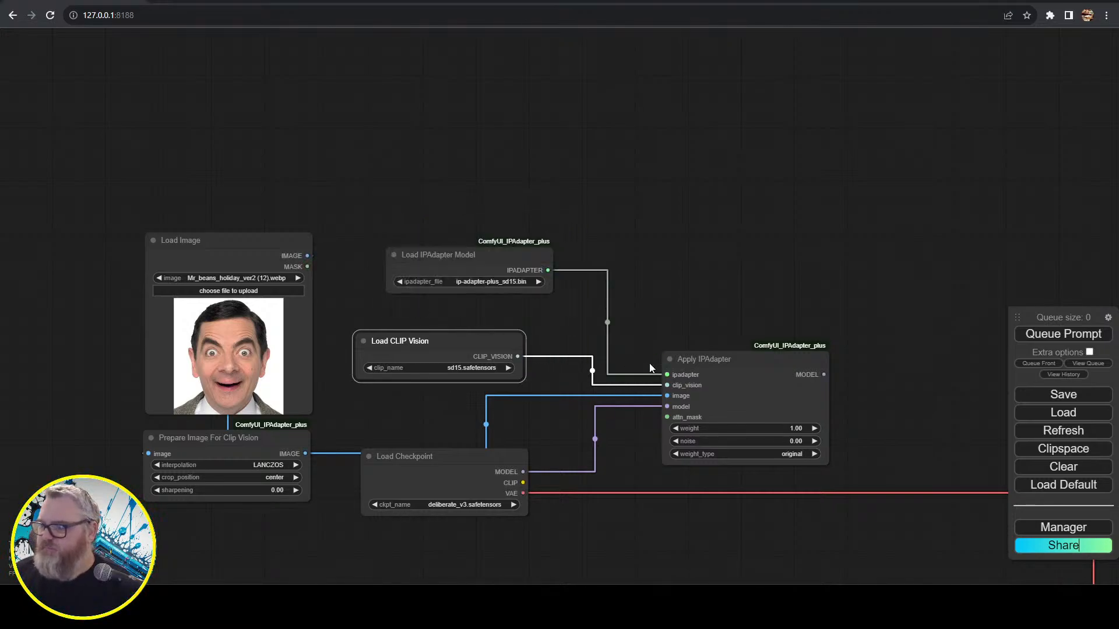
drag(494, 257, 464, 285)
click(469, 310)
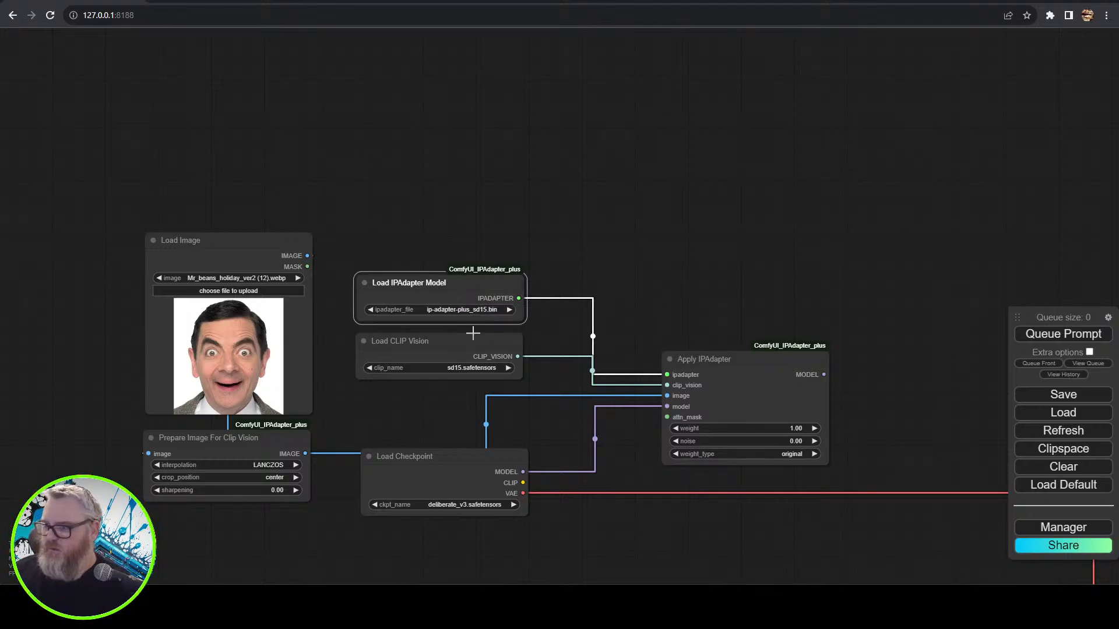
- Move Load Checkpoint further down, and collapse Prepare Image For Clip Vision directly beneath Load Image
scroll(489, 343, up, 8)
scroll(635, 327, up, 3)
drag(586, 303, 497, 251)
scroll(496, 250, down, 2)
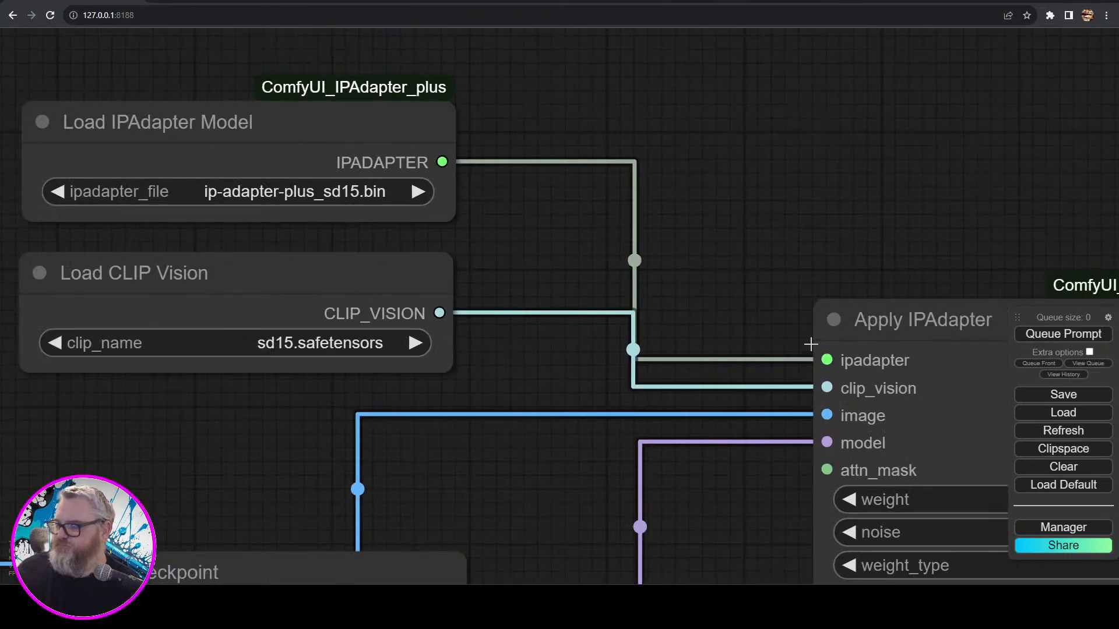
scroll(701, 315, down, 2)
drag(772, 255, 841, 208)
scroll(841, 208, down, 4)
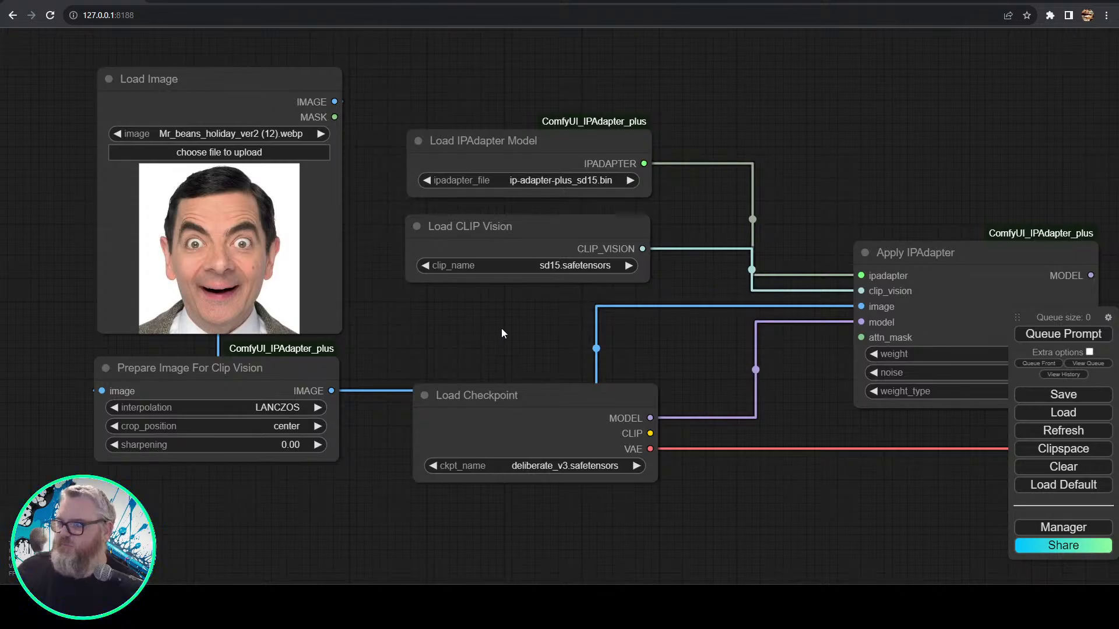
drag(513, 402, 504, 514)
drag(170, 382, 294, 360)
click(107, 365)
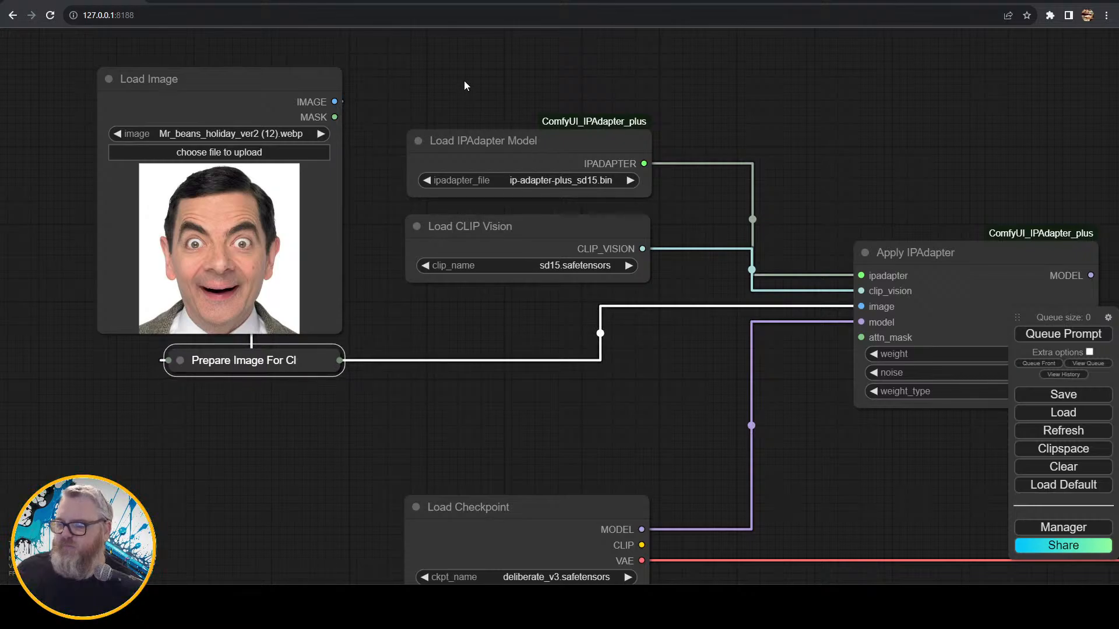
- Move the Load IPAdapter Model and Load CLIP Vision nodes together so they stack above Load Image
drag(498, 298, 581, 475)
drag(568, 302, 614, 445)
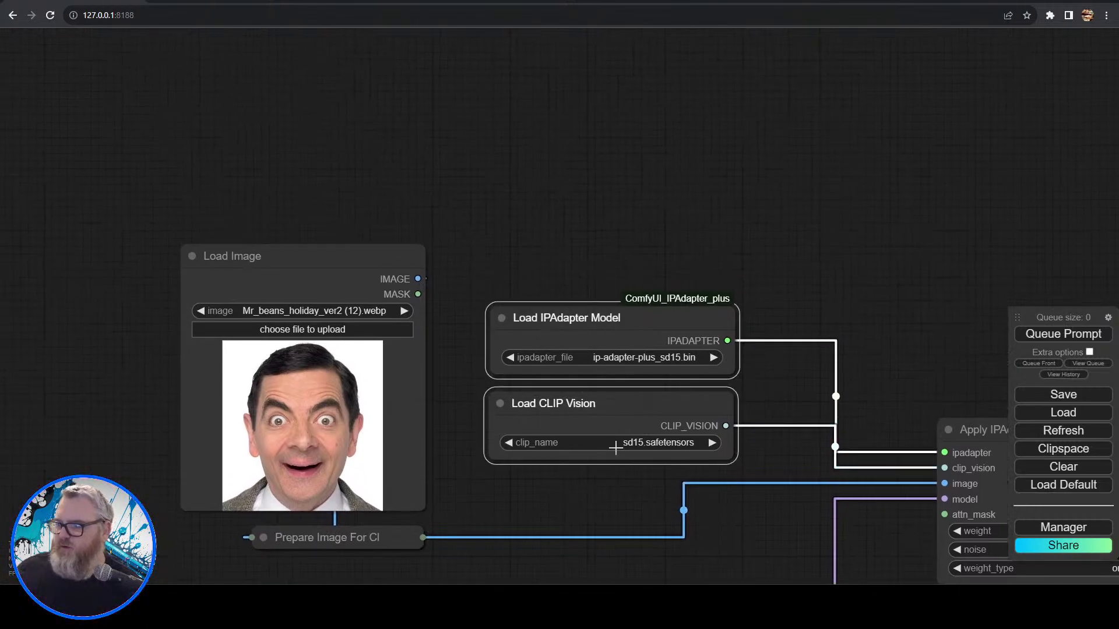
drag(580, 332, 269, 109)
click(370, 277)
scroll(542, 431, down, 4)
- Move the stacked loader and image nodes right up beside Apply IPAdapter, and place Load Checkpoint beneath the stack
drag(543, 430, 485, 364)
drag(175, 75, 428, 480)
drag(368, 447, 695, 471)
click(504, 480)
drag(505, 480, 173, 340)
drag(194, 434, 315, 399)
scroll(233, 370, down, 1)
scroll(233, 369, down, 3)
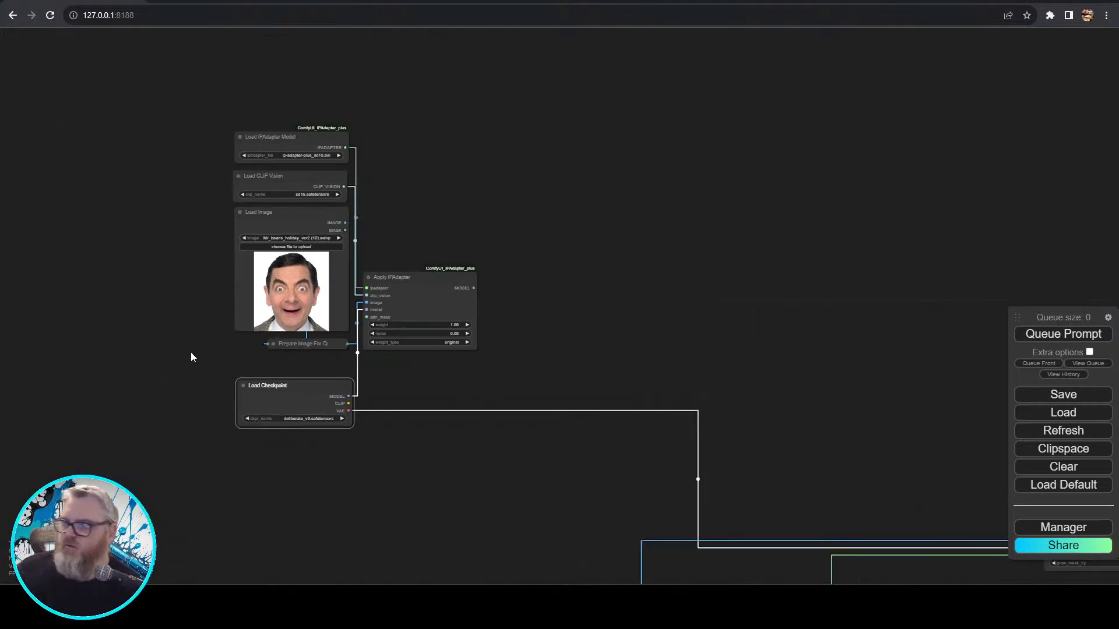
- Review the IPAdapter group: Apply IPAdapter, Load CLIP Vision and Load IPAdapter Model with their connections
drag(191, 352, 212, 367)
scroll(212, 367, up, 5)
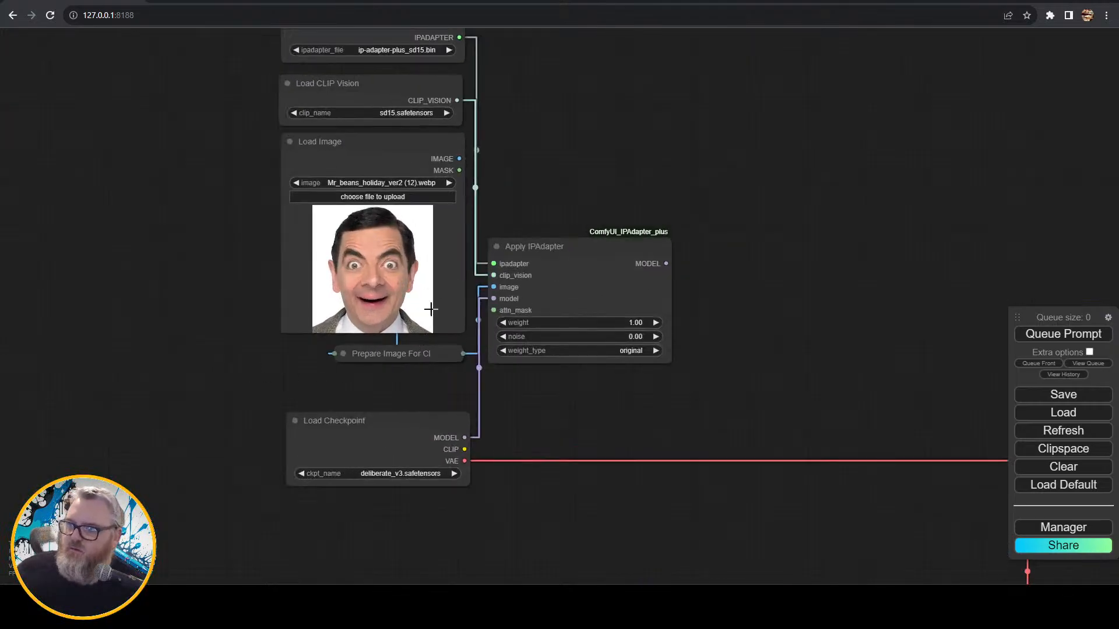
click(582, 283)
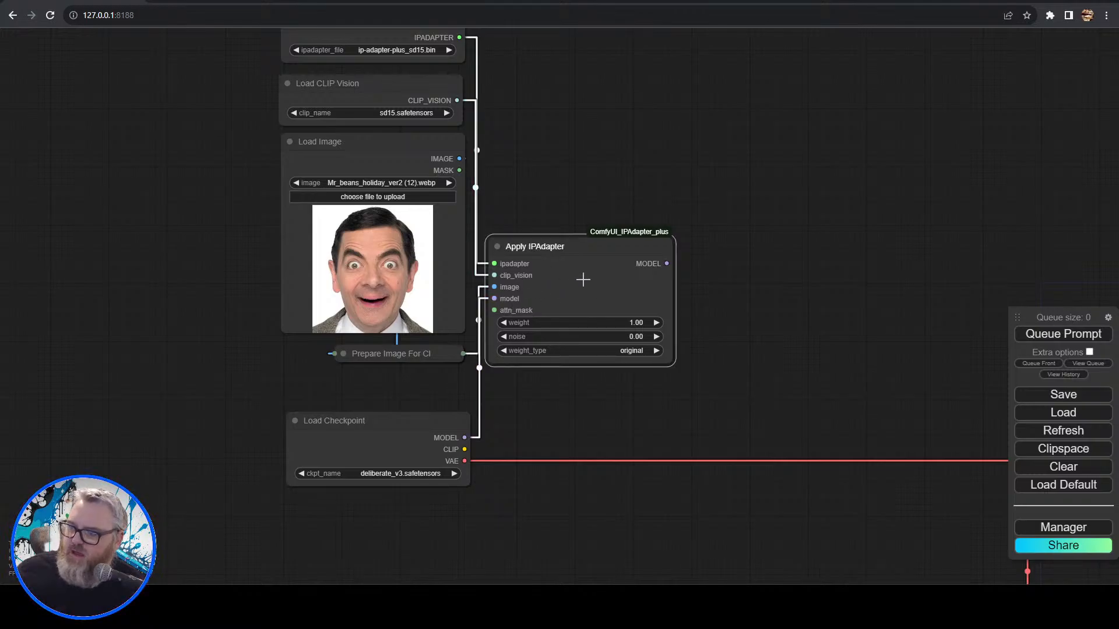
drag(610, 167, 649, 273)
click(470, 192)
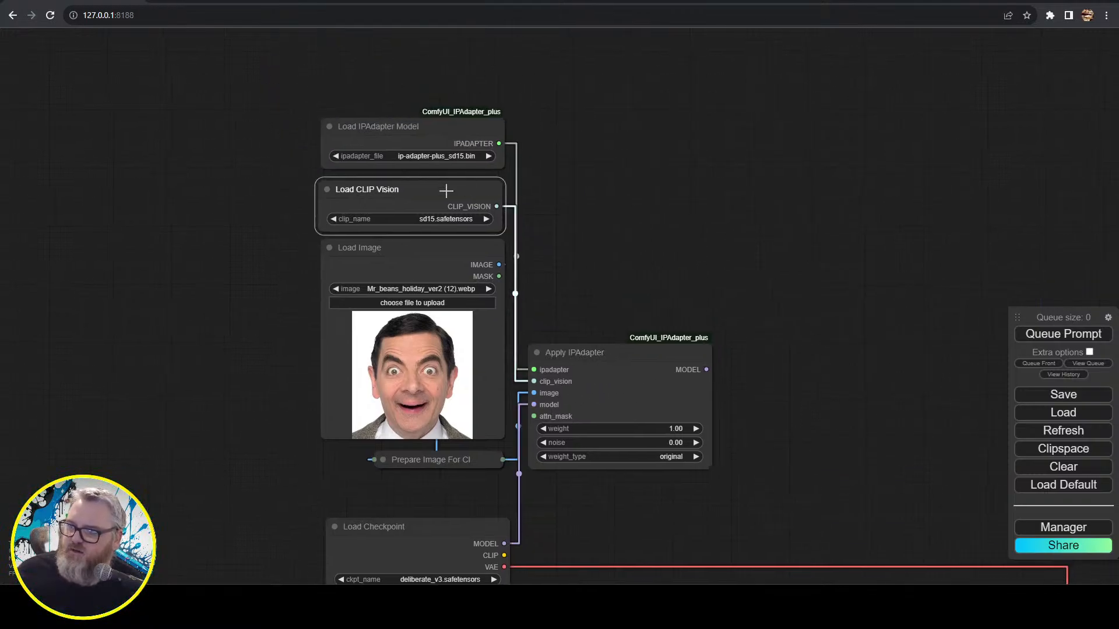
click(447, 128)
click(716, 243)
scroll(723, 268, down, 3)
- Search for "anim", add the ADE_AnimateDiffLoaderWithContext node, and place it just to the right of Apply IPAdapter
drag(725, 293, 483, 260)
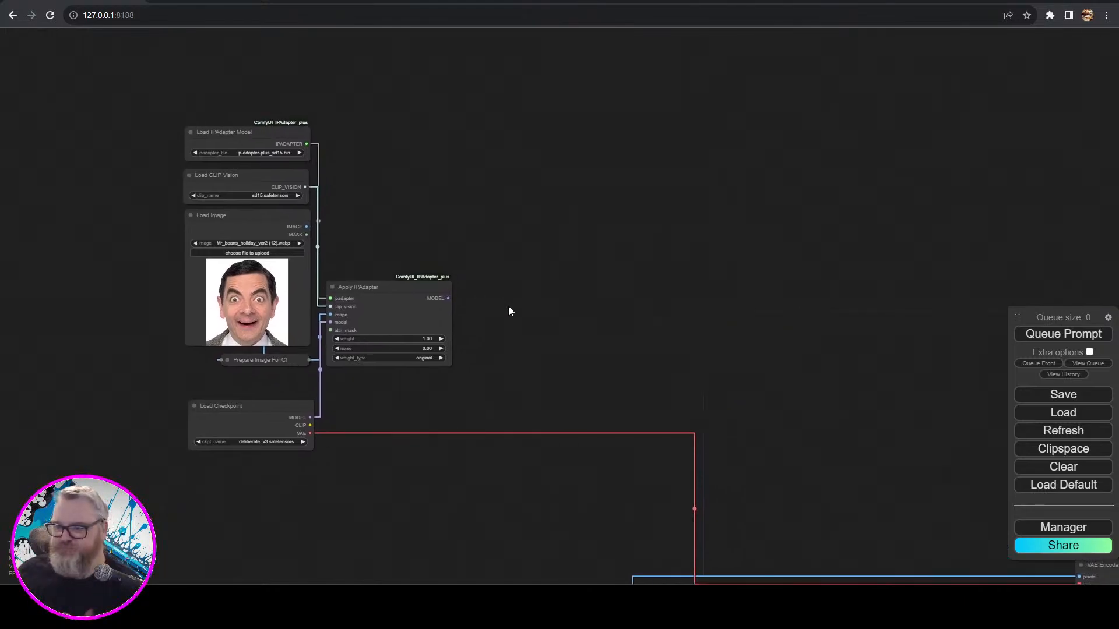
drag(508, 346, 408, 274)
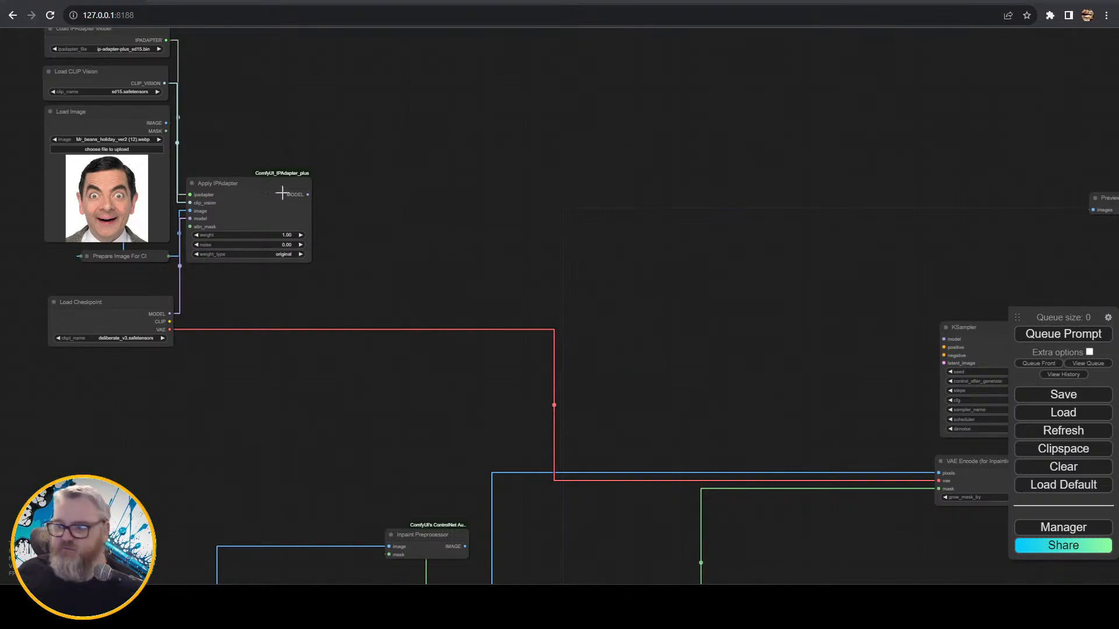
double_click(411, 169)
text(ad)
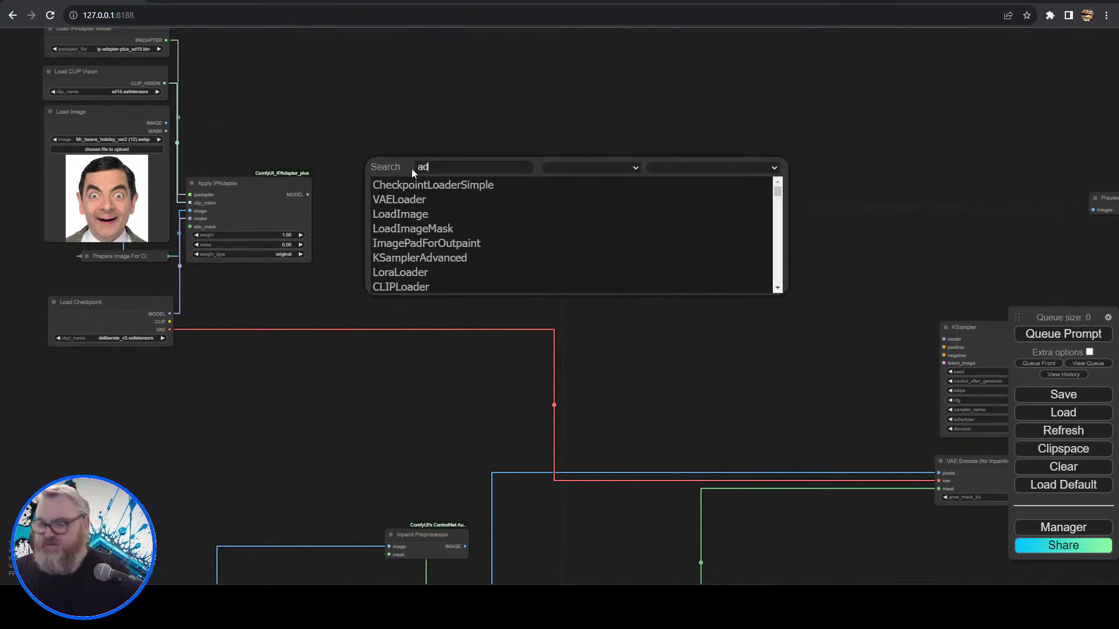
key(BackSpace)
text(nim)
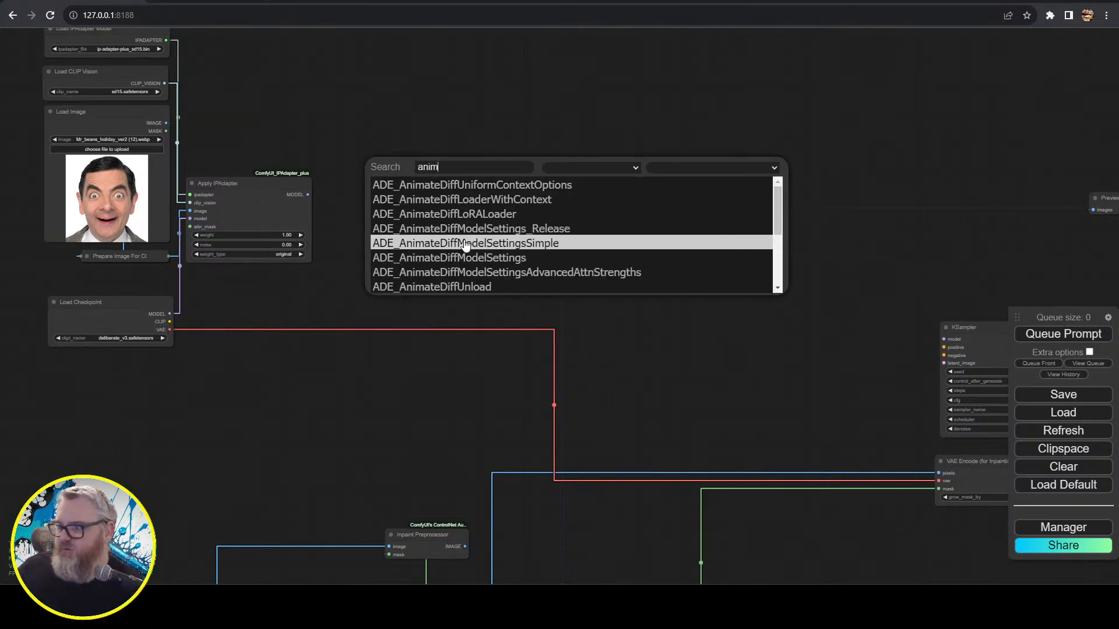
click(502, 199)
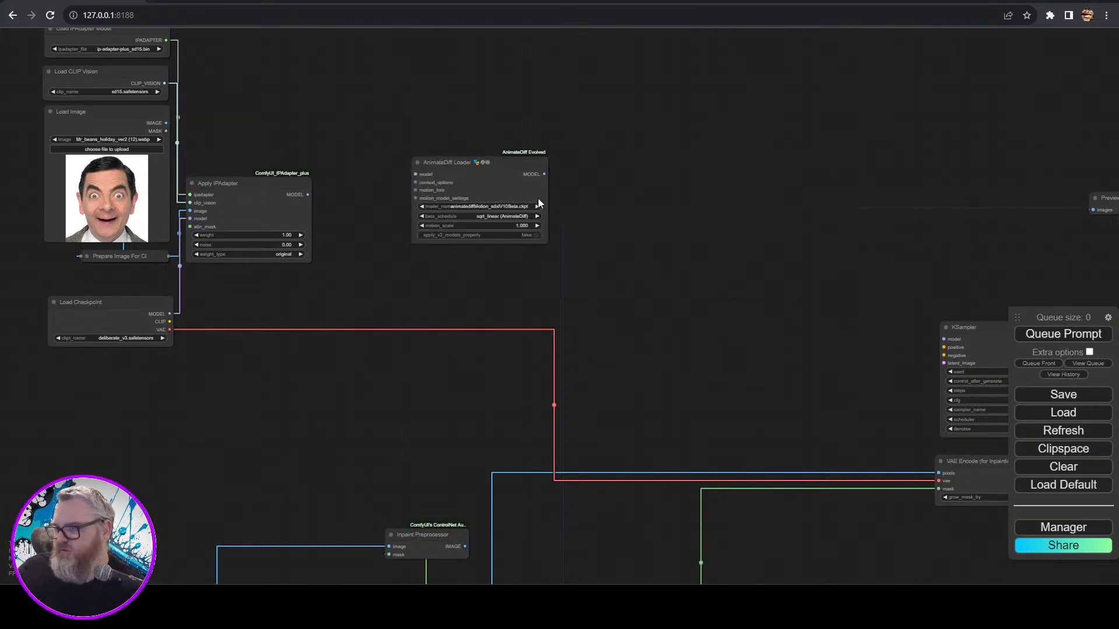
drag(482, 162, 387, 142)
scroll(421, 261, up, 7)
drag(416, 263, 572, 384)
drag(490, 143, 552, 240)
- Feed Apply IPAdapter's MODEL into AnimateDiff Loader and add an ADE_AnimateDiffUniformContextOptions node on its context_options input, placed above it
drag(374, 270, 460, 121)
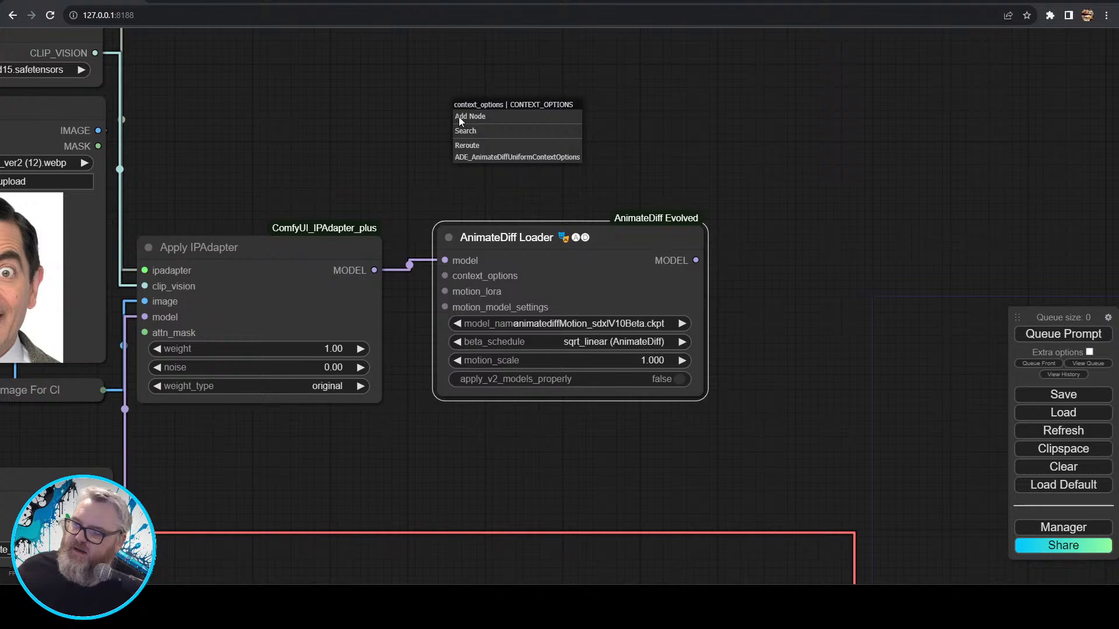
click(486, 158)
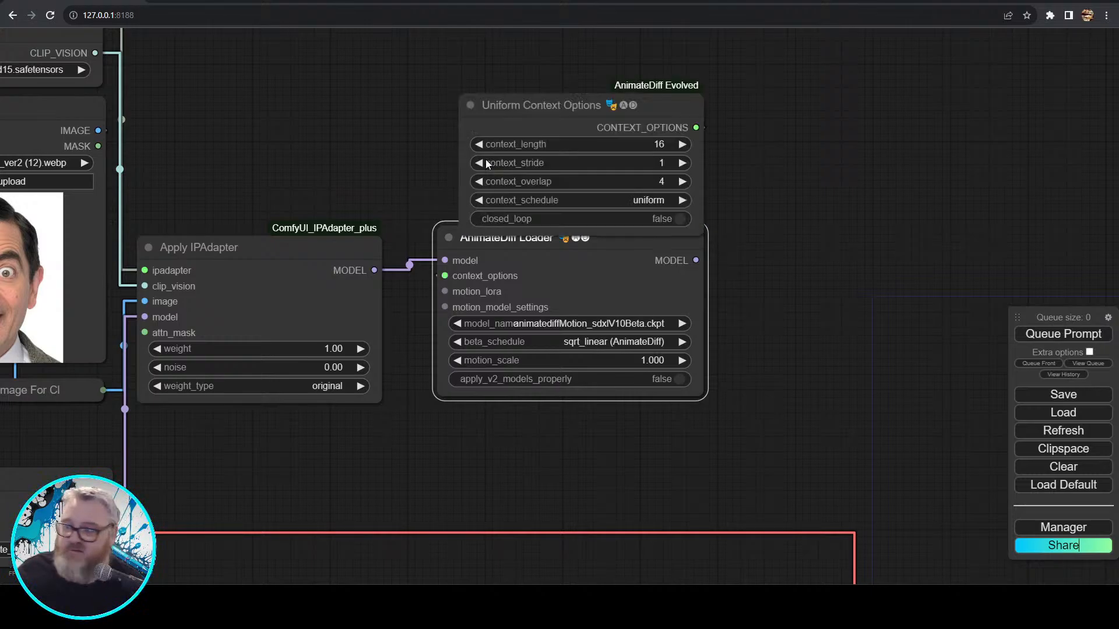
drag(539, 110, 546, 76)
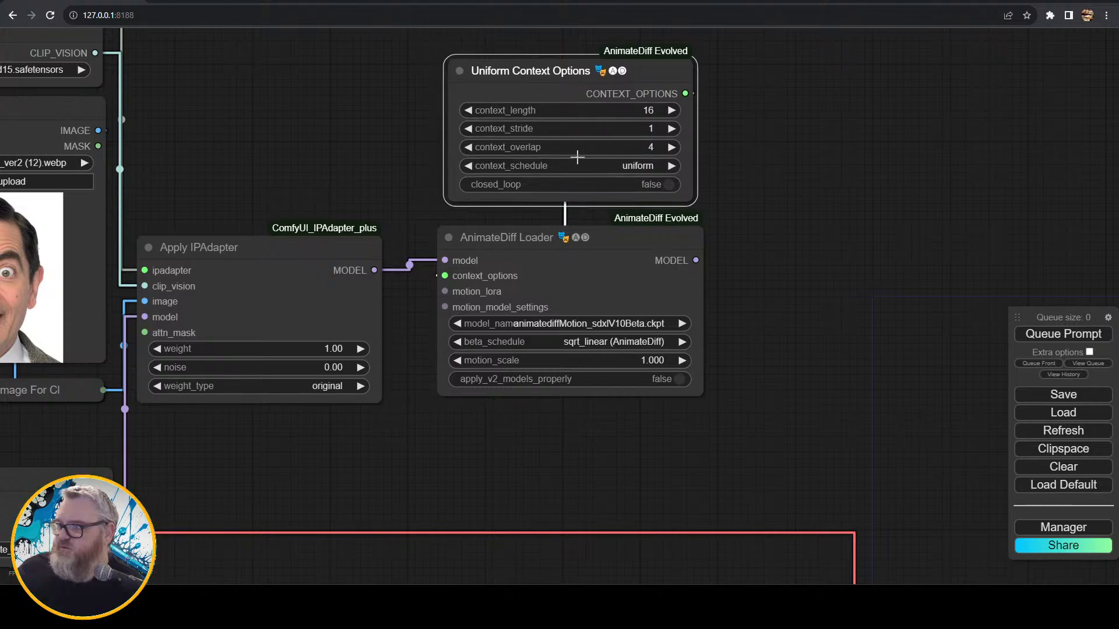
- Add a Load LoRA node fed by AnimateDiff Loader's MODEL output, placed just beyond AnimateDiff Loader
scroll(699, 268, down, 2)
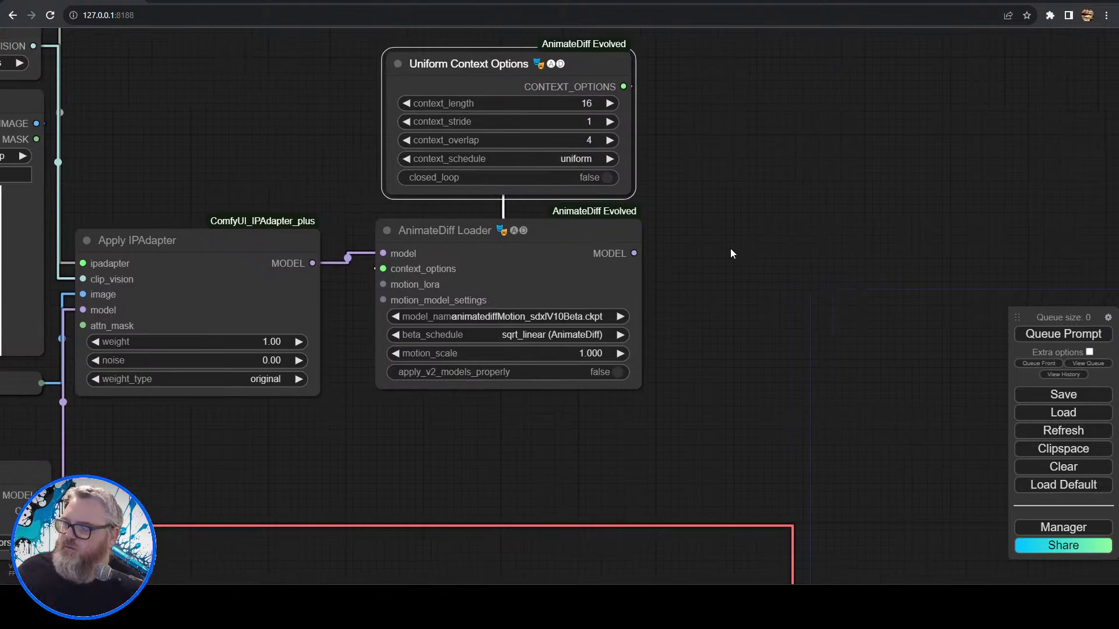
scroll(483, 378, down, 2)
scroll(483, 378, down, 3)
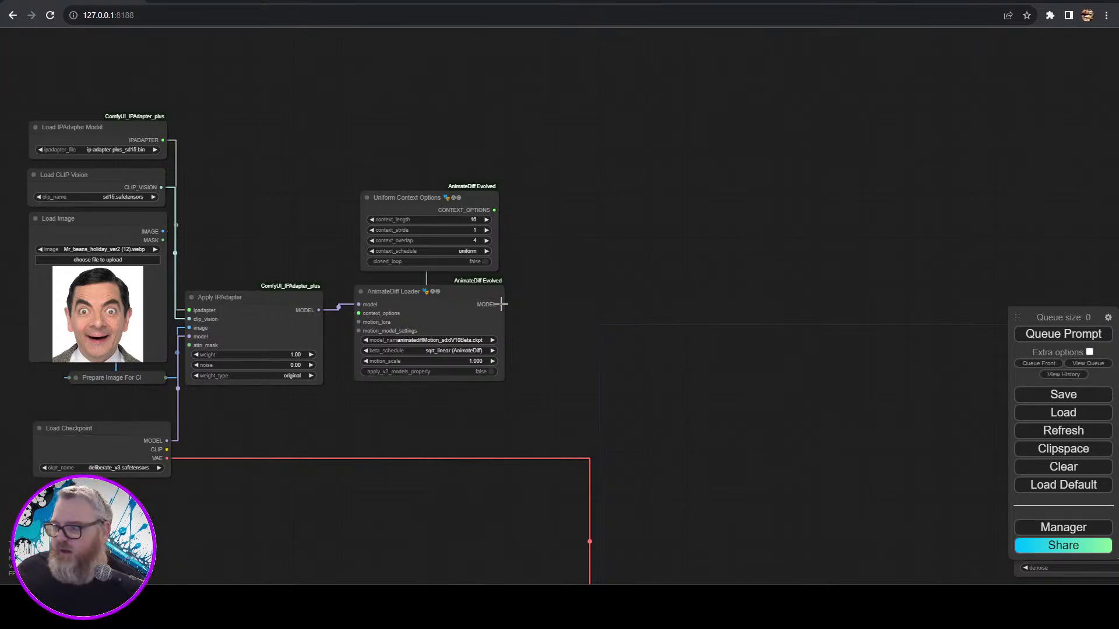
drag(501, 303, 501, 304)
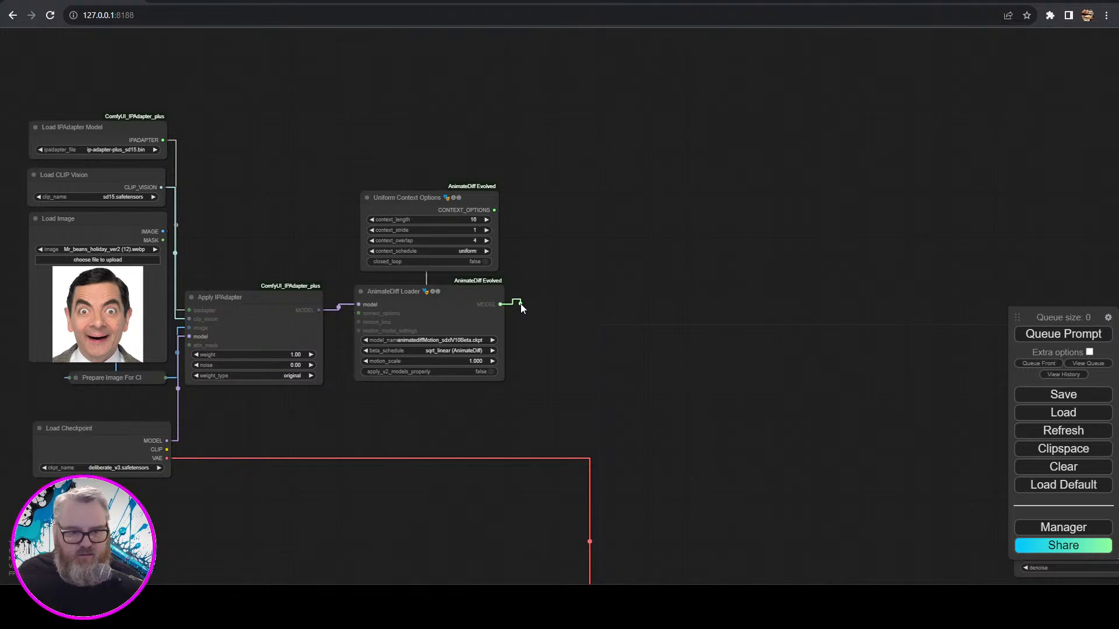
drag(526, 304, 574, 317)
click(594, 367)
- Choose LCM\lcm-sd15-lora.safetensors as the LoRA in the Load LoRA node
scroll(576, 321, up, 6)
click(627, 319)
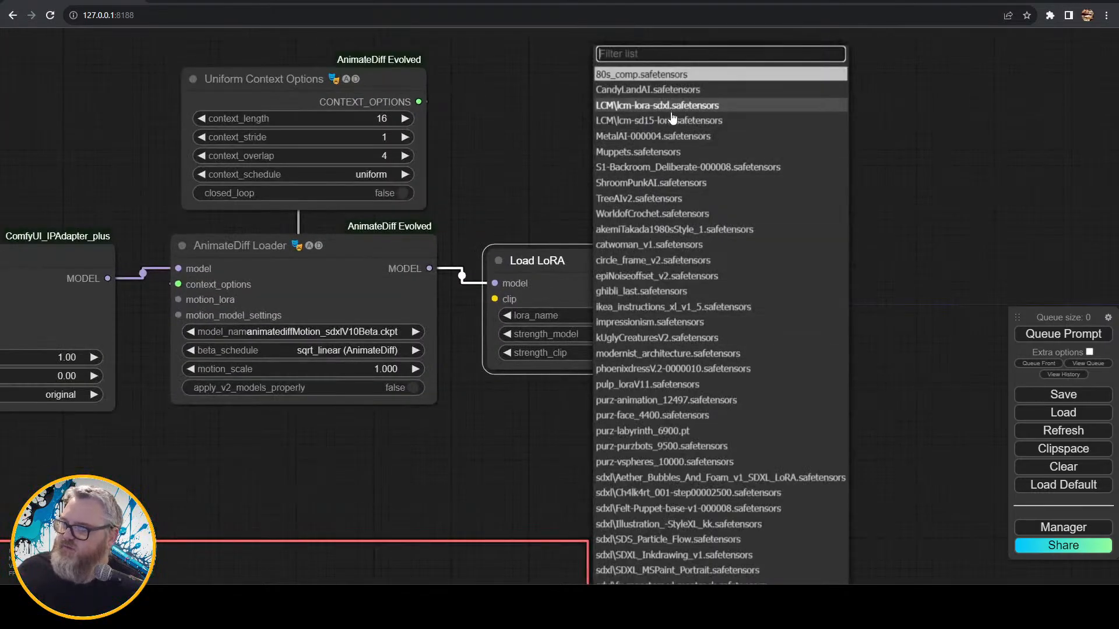
click(650, 120)
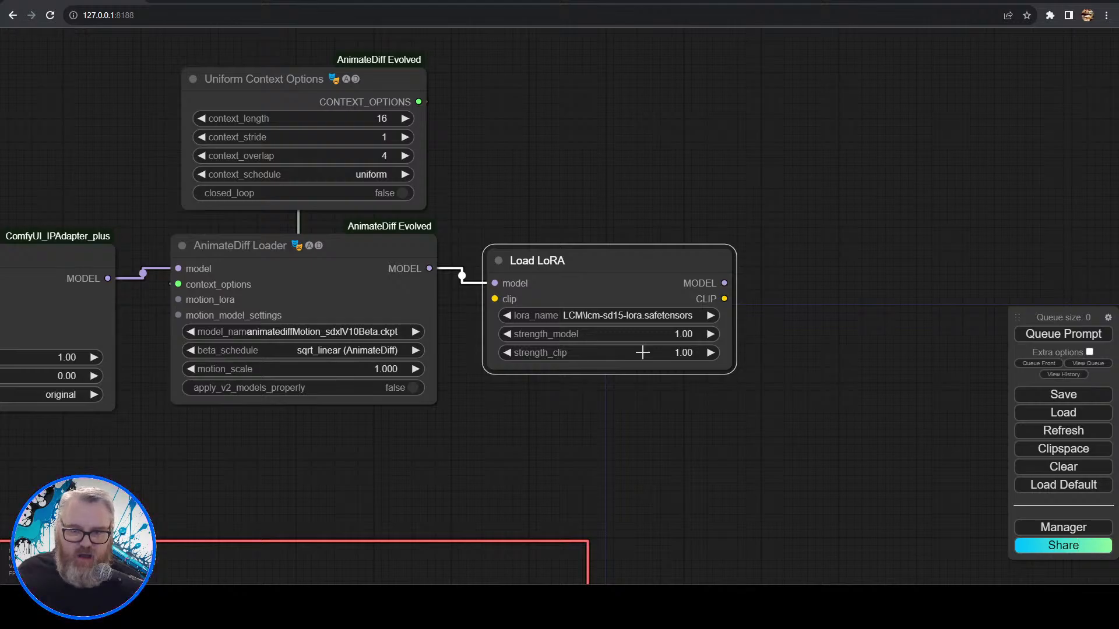
drag(650, 408, 442, 396)
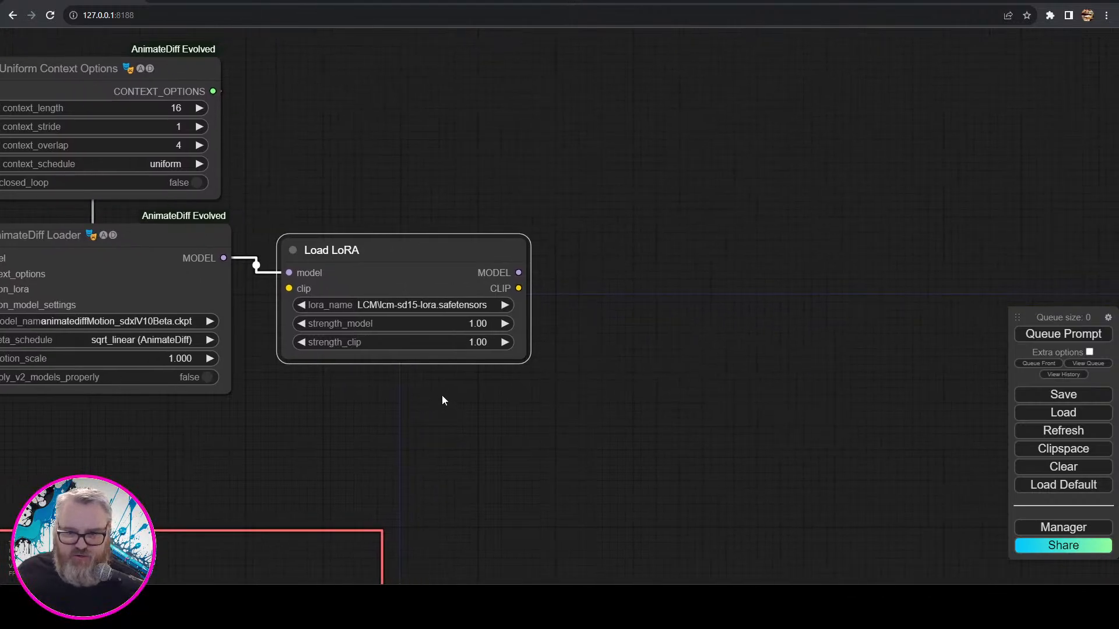
click(453, 300)
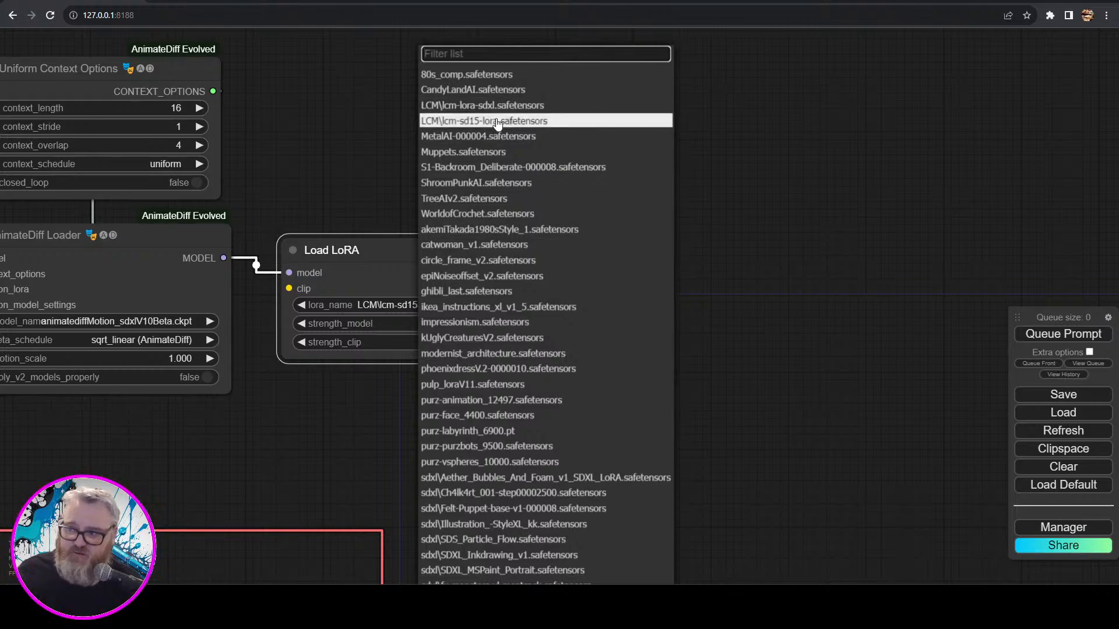
click(494, 121)
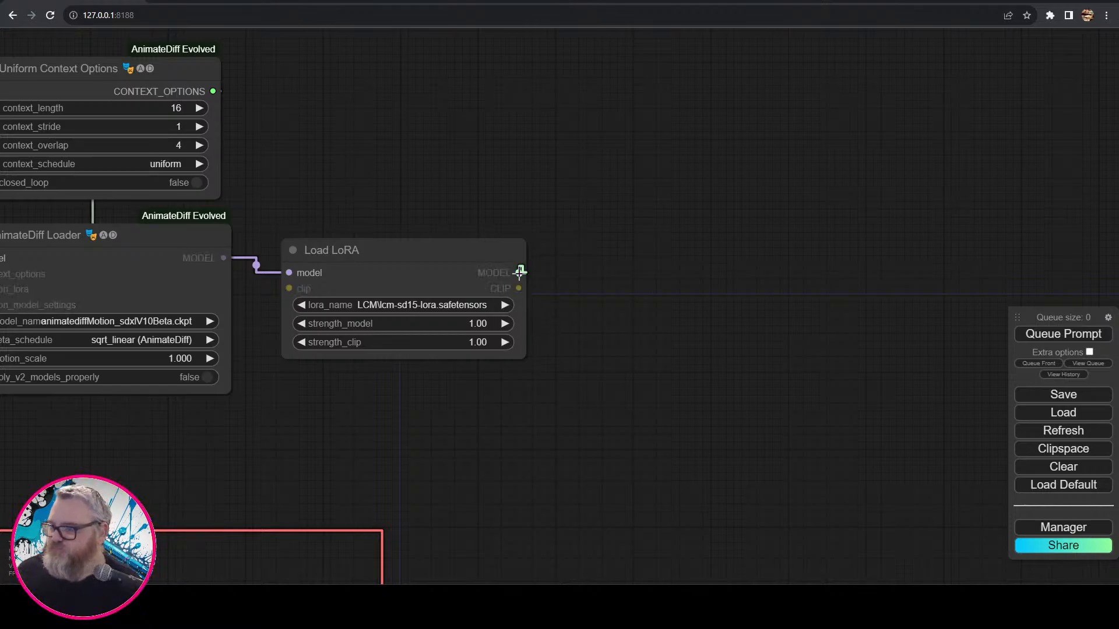
- Feed Load LoRA's MODEL into a new ModelSamplingDiscrete node, set its sampling to lcm, and place it directly above Load LoRA
drag(518, 273, 574, 267)
click(595, 282)
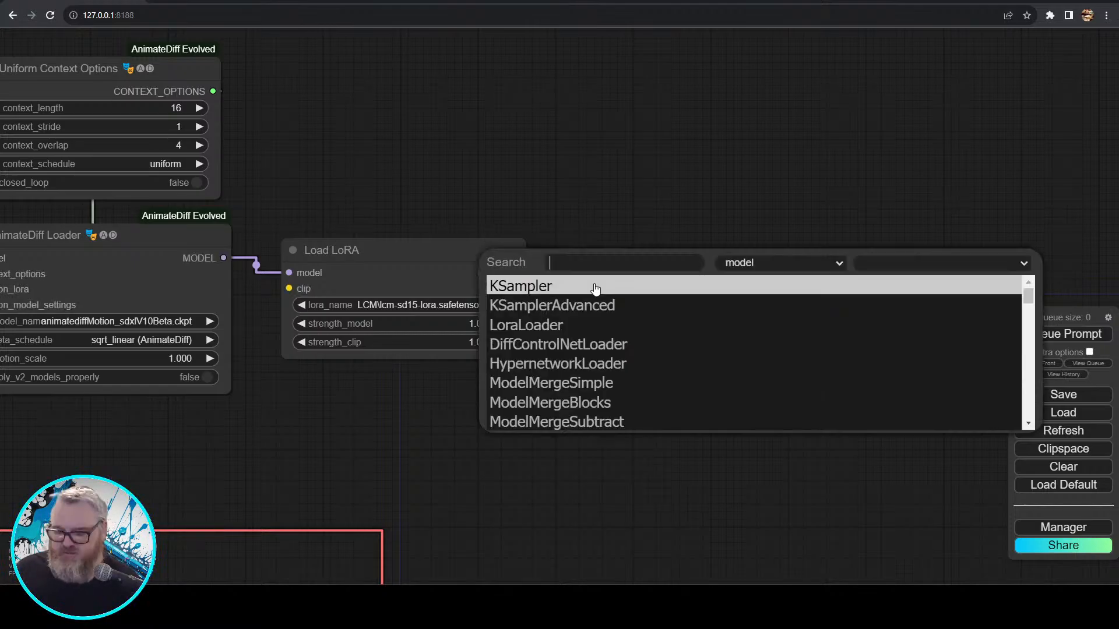
text(models)
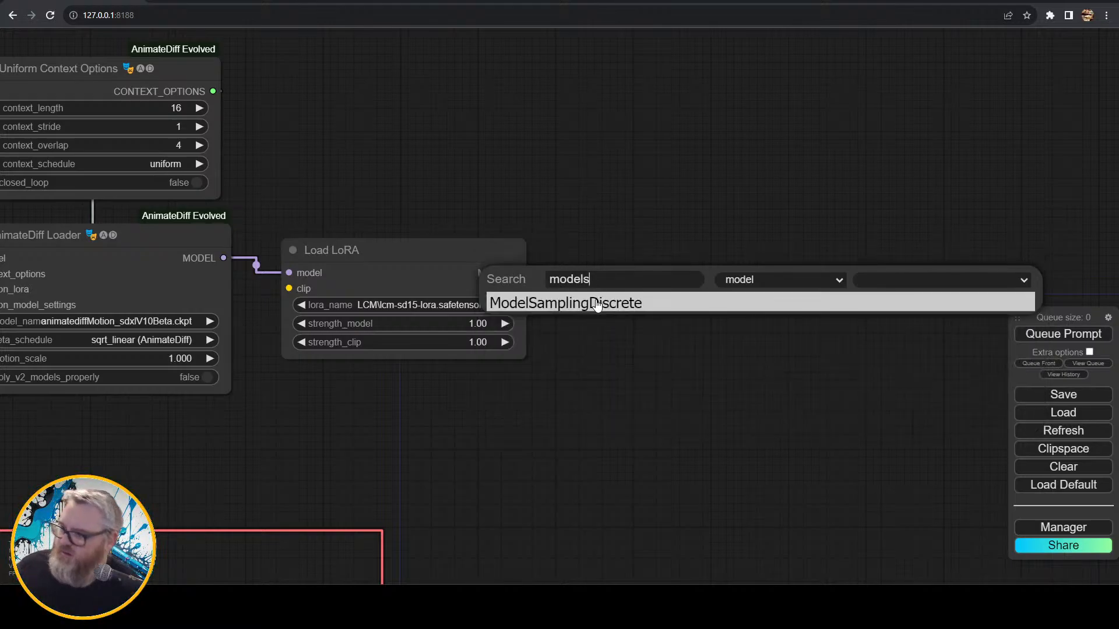
click(588, 302)
click(757, 307)
click(768, 334)
drag(710, 282, 396, 161)
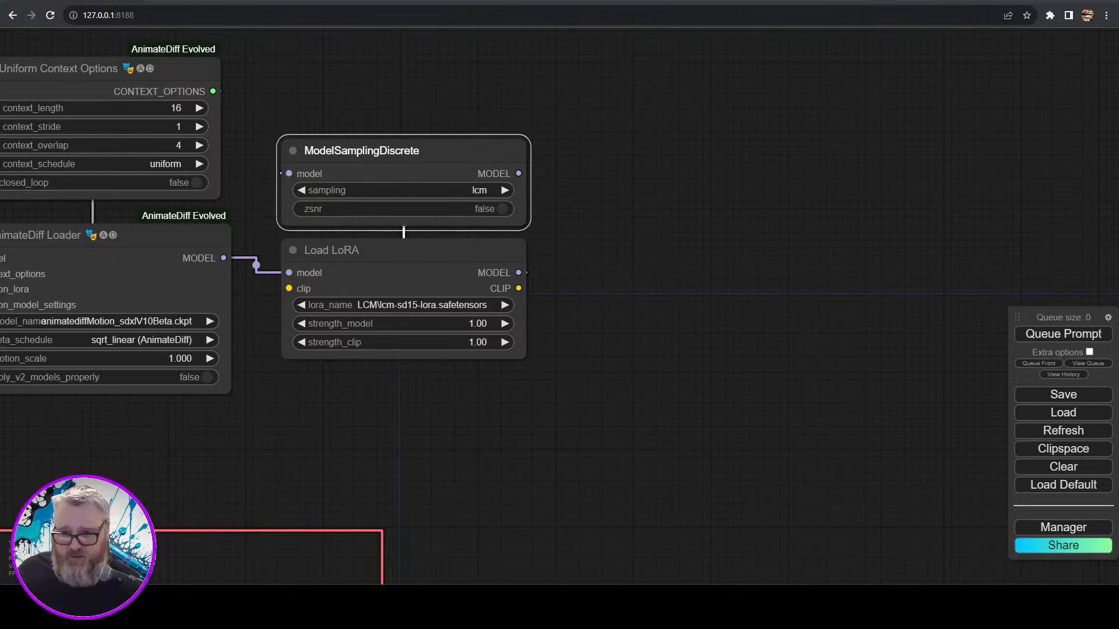
- Connect ModelSamplingDiscrete's MODEL output to the KSampler's model input, keeping the node stacked above Load LoRA
scroll(582, 286, down, 10)
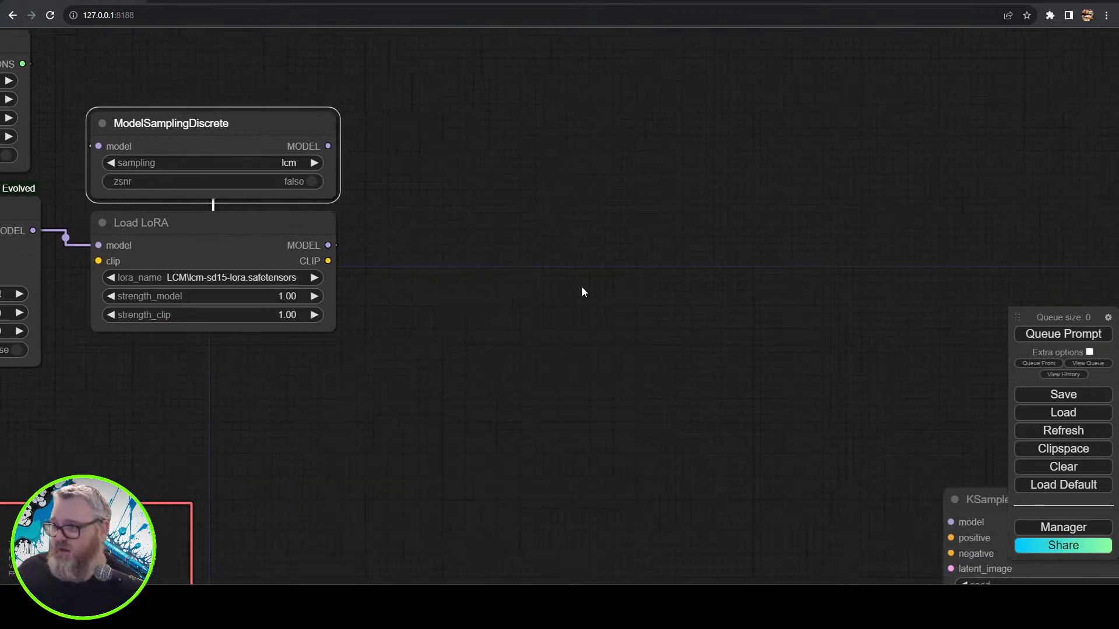
drag(500, 253, 701, 379)
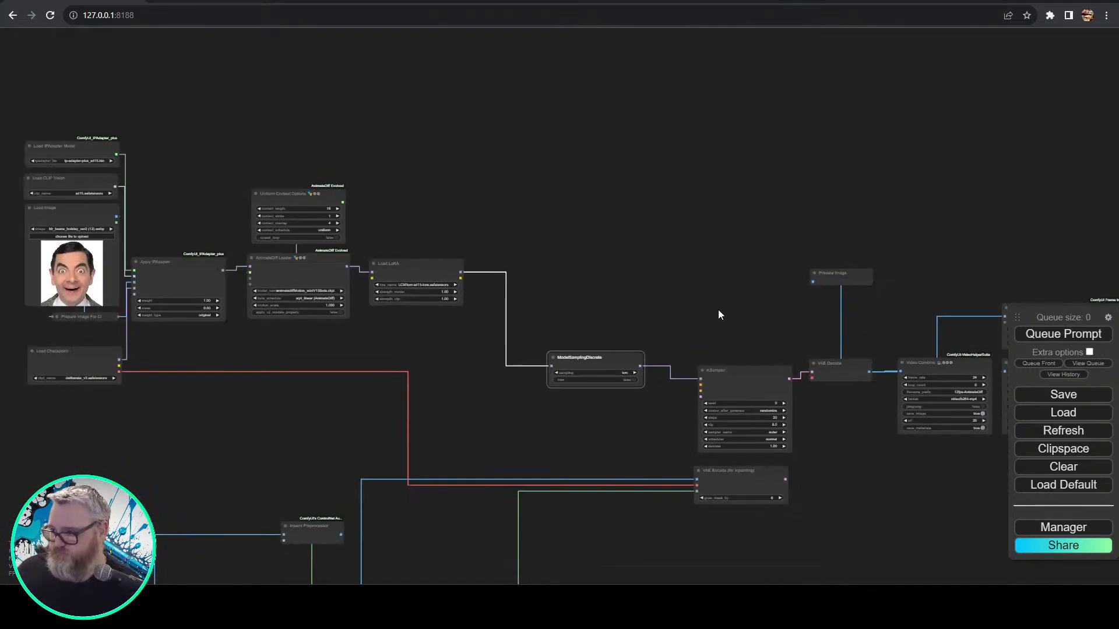
click(717, 310)
scroll(727, 323, up, 6)
drag(451, 399, 102, 141)
drag(117, 328, 723, 330)
scroll(723, 330, down, 4)
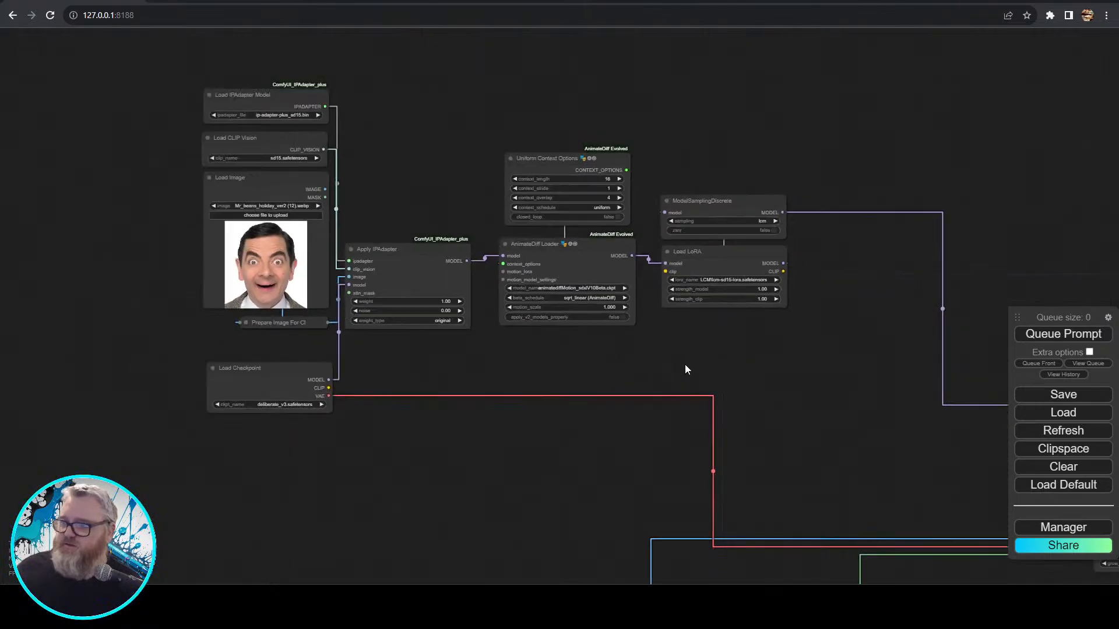
- Move Load Checkpoint directly above Apply IPAdapter and nudge Uniform Context Options slightly higher above AnimateDiff Loader
drag(684, 365, 736, 358)
drag(318, 371, 465, 183)
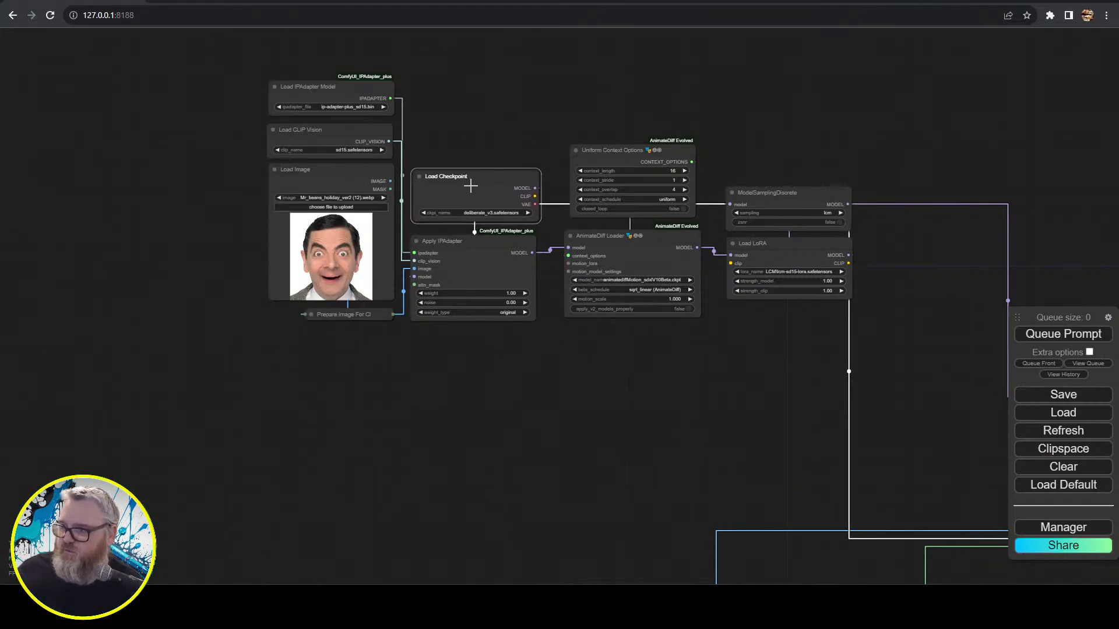
drag(574, 386, 411, 422)
scroll(419, 402, up, 3)
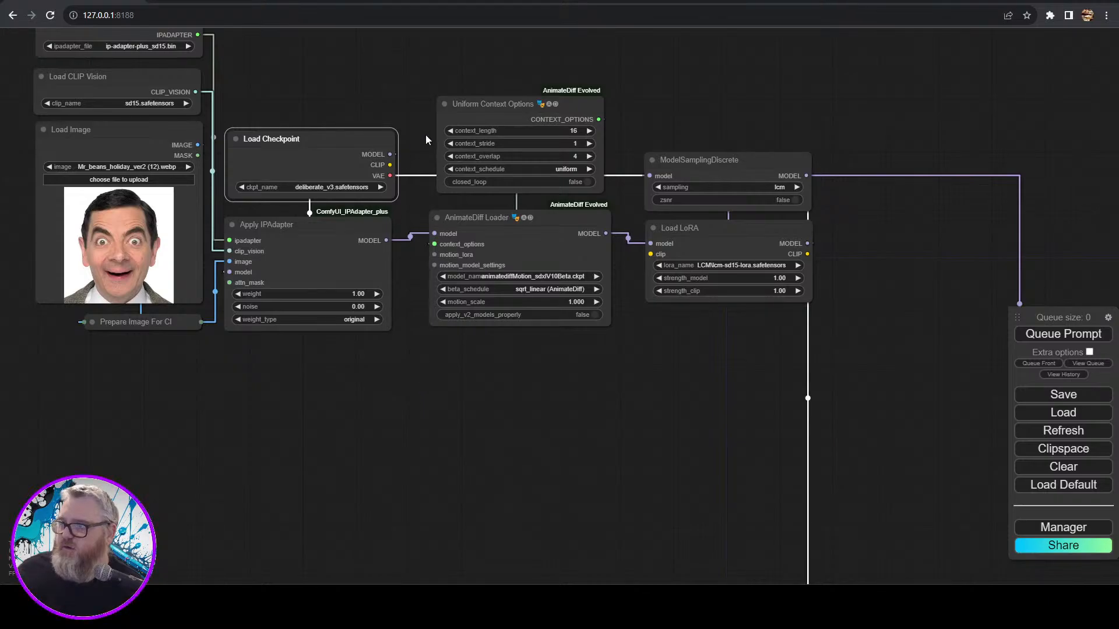
drag(496, 106, 493, 103)
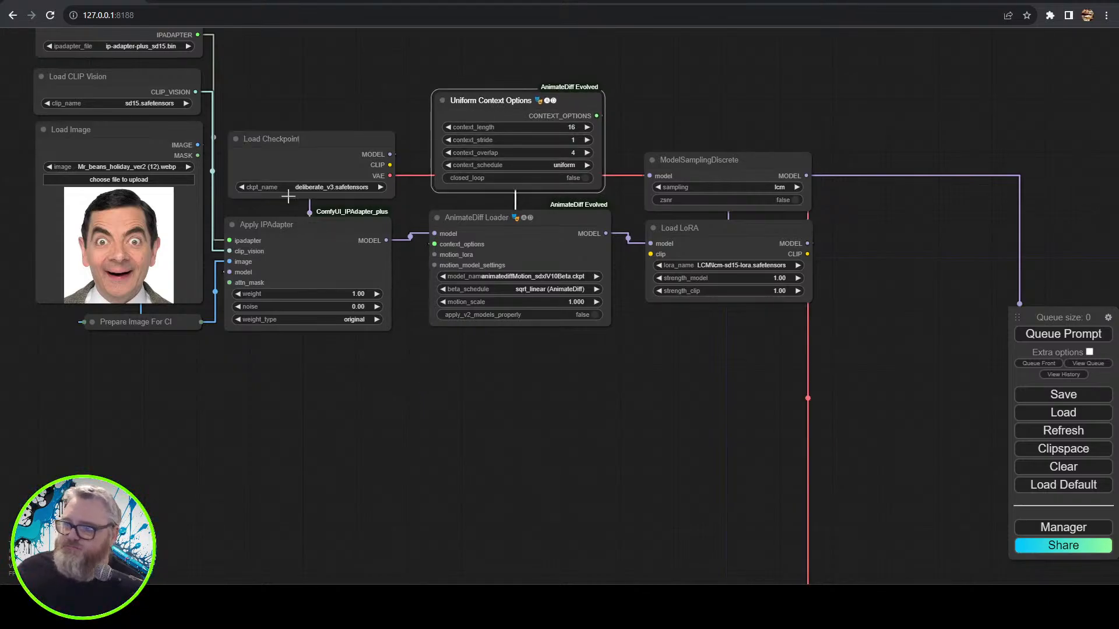
- Trace the model chain from Apply IPAdapter through AnimateDiff Loader, Load LoRA and ModelSamplingDiscrete to the KSampler
click(305, 251)
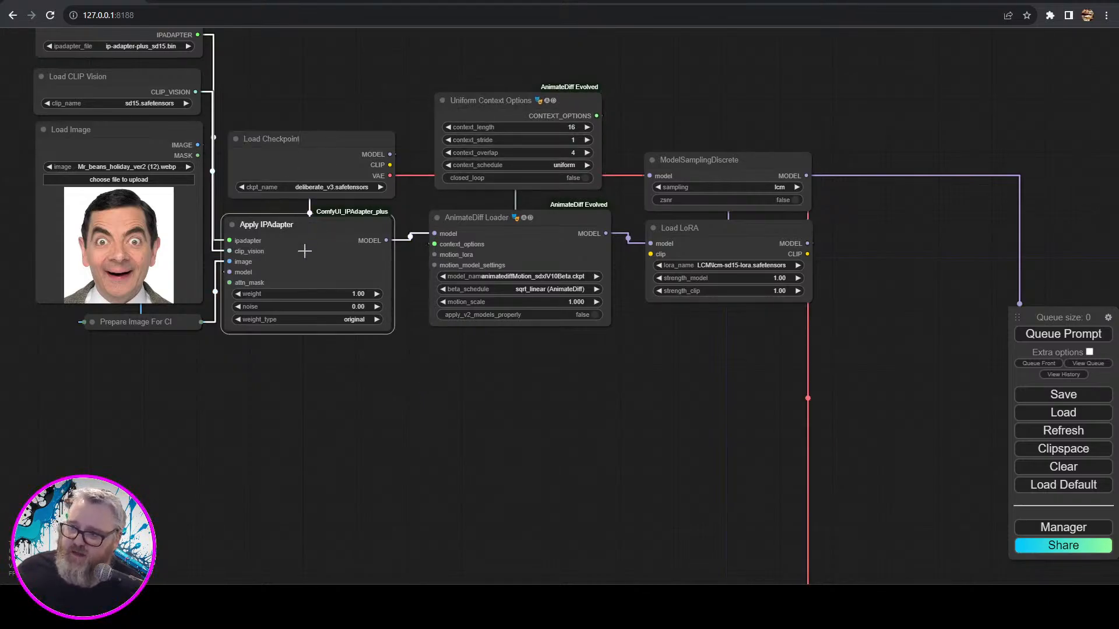
click(507, 241)
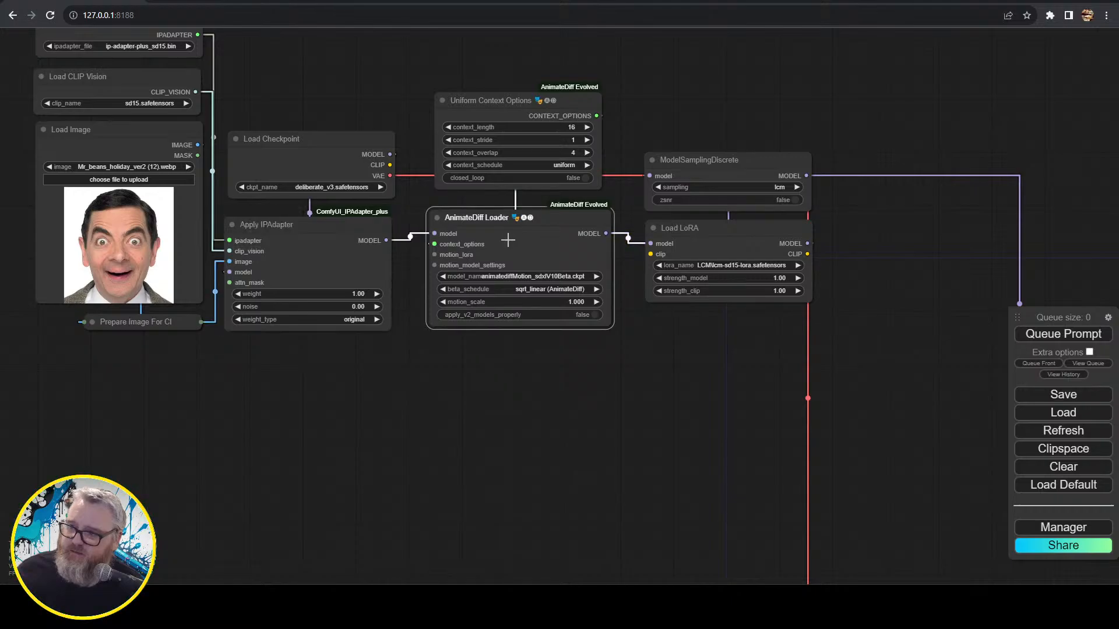
click(714, 249)
click(749, 174)
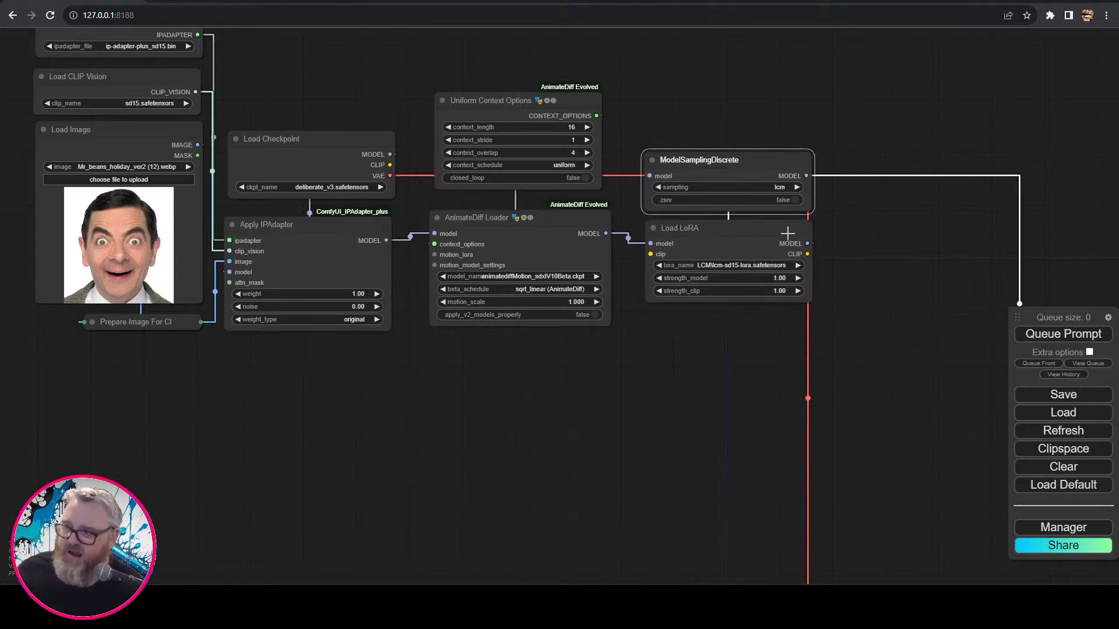
scroll(797, 266, down, 5)
drag(781, 317, 375, 373)
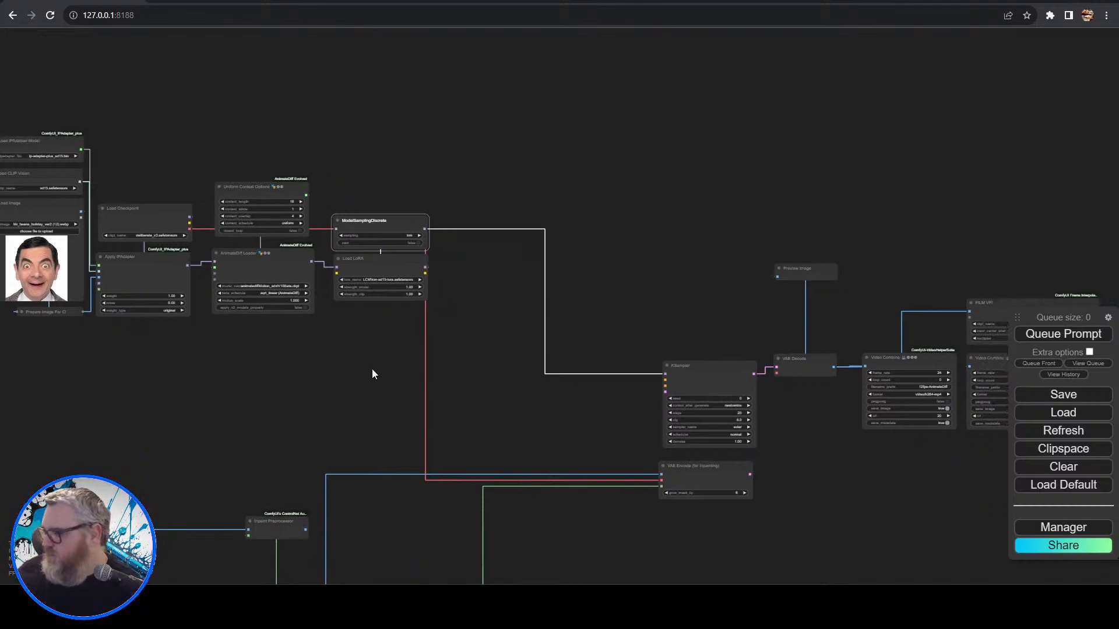
scroll(507, 371, down, 2)
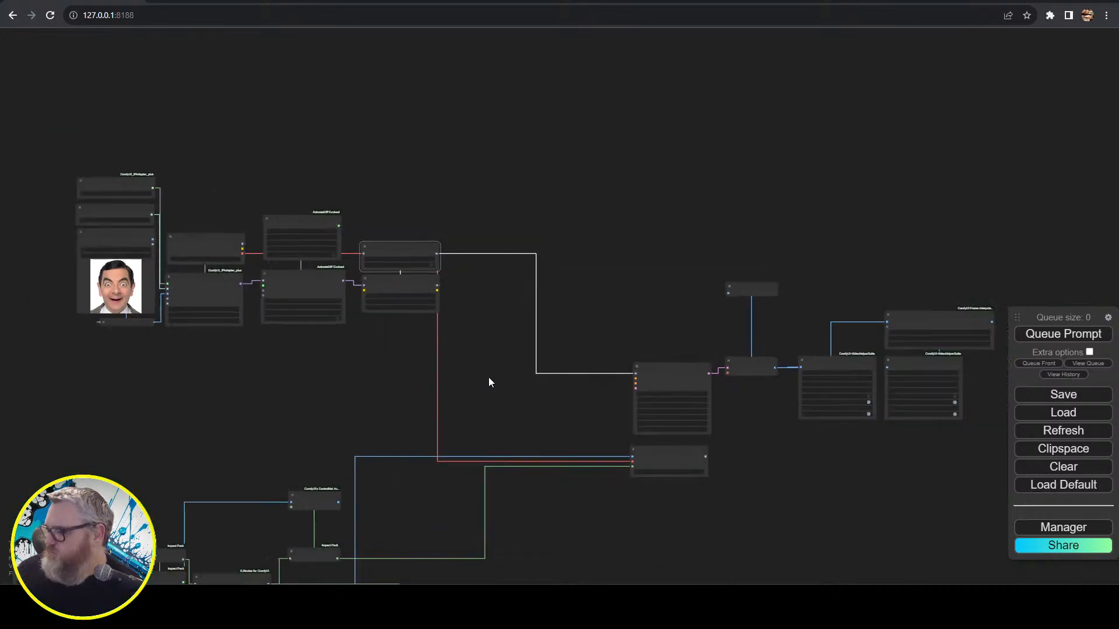
drag(516, 366, 387, 346)
scroll(392, 352, up, 5)
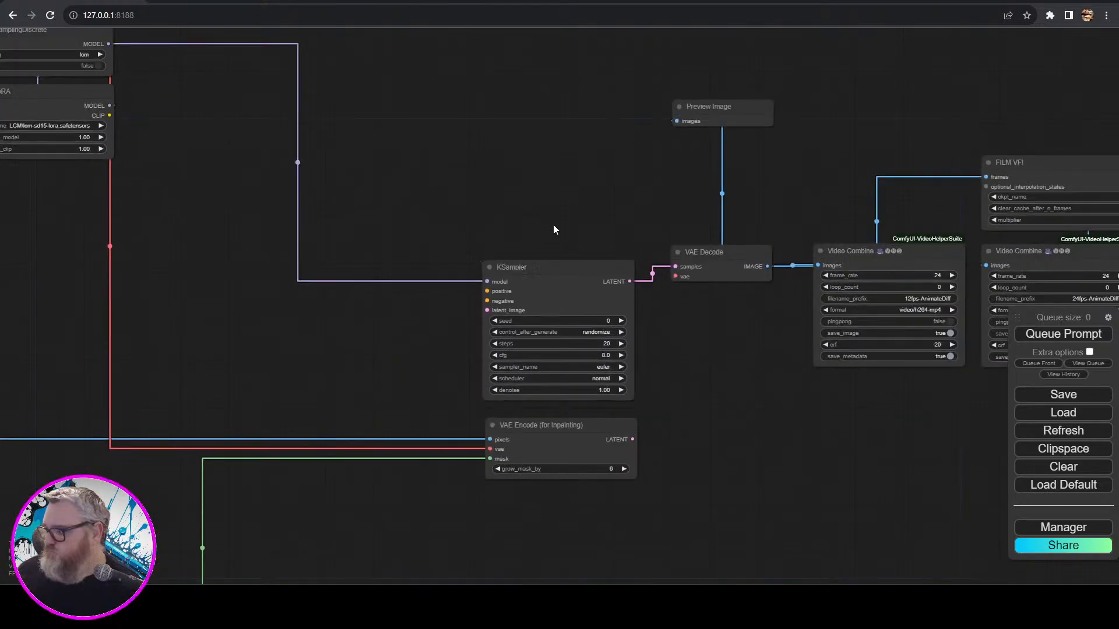
- Survey the KSampler, VAE Decode and video output nodes, then the masking nodes and the model loader group
scroll(425, 395, down, 4)
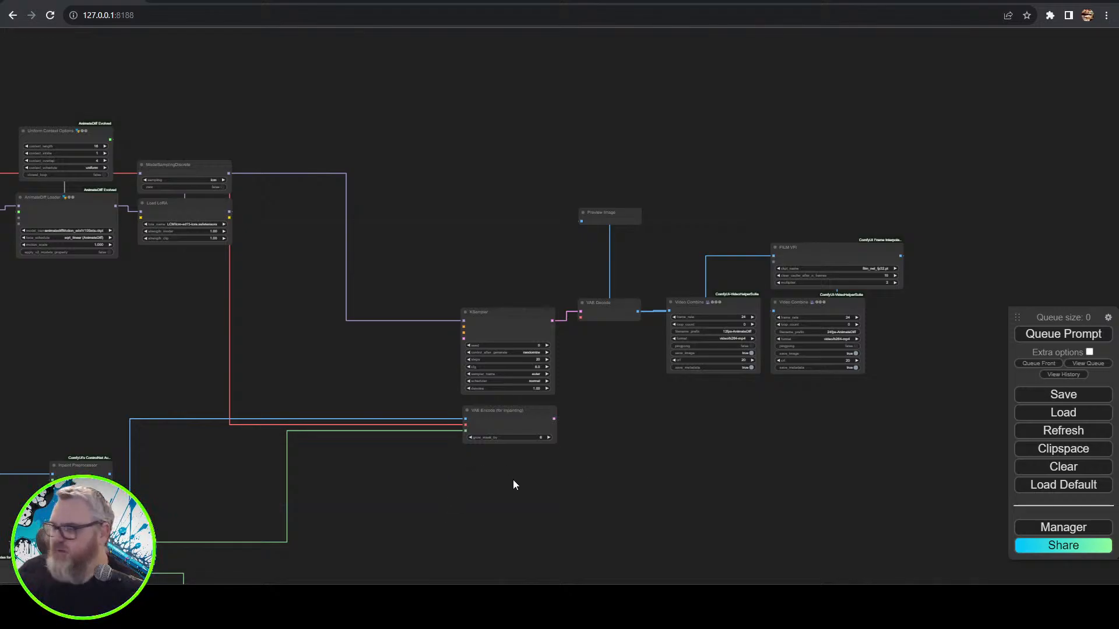
scroll(593, 504, up, 6)
scroll(745, 432, down, 3)
drag(746, 431, 526, 507)
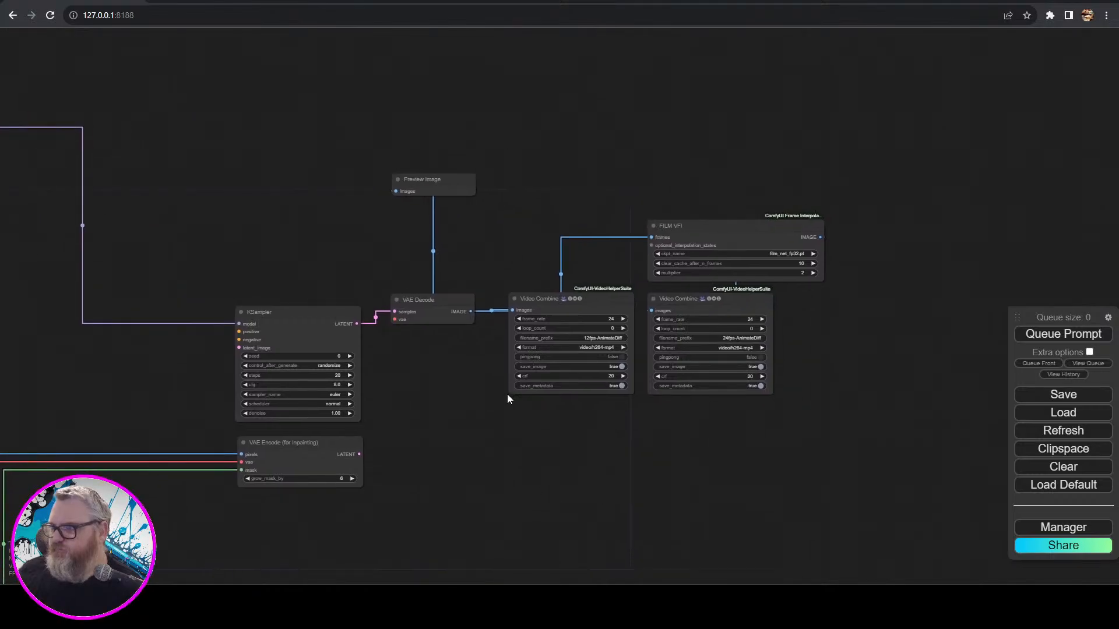
drag(256, 255, 768, 234)
drag(455, 319, 645, 194)
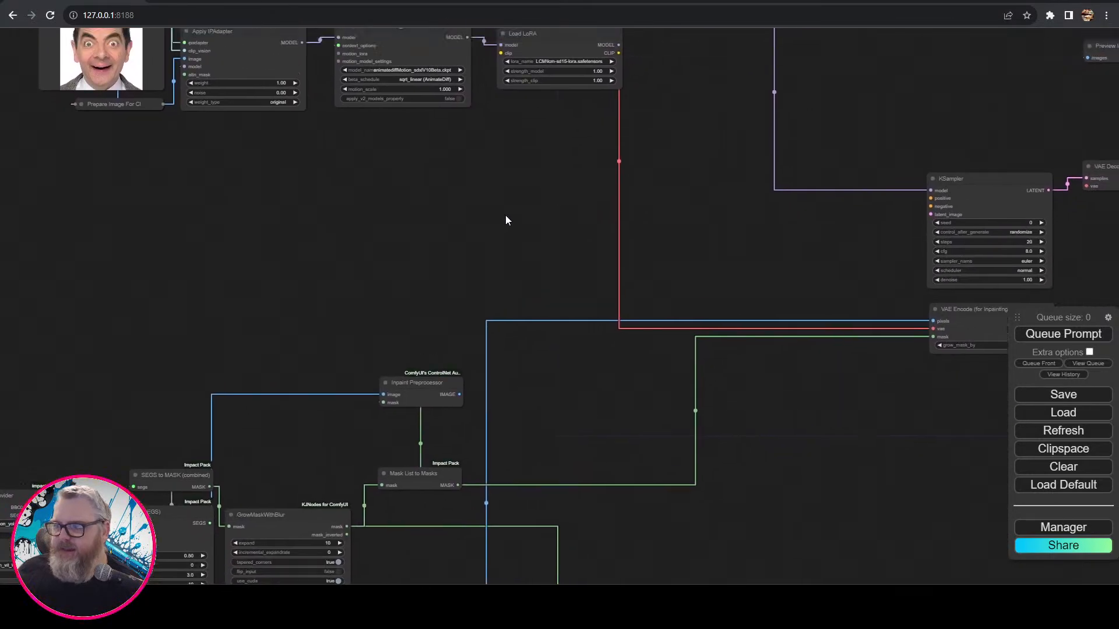
drag(507, 219, 347, 306)
scroll(532, 299, down, 1)
drag(529, 297, 711, 399)
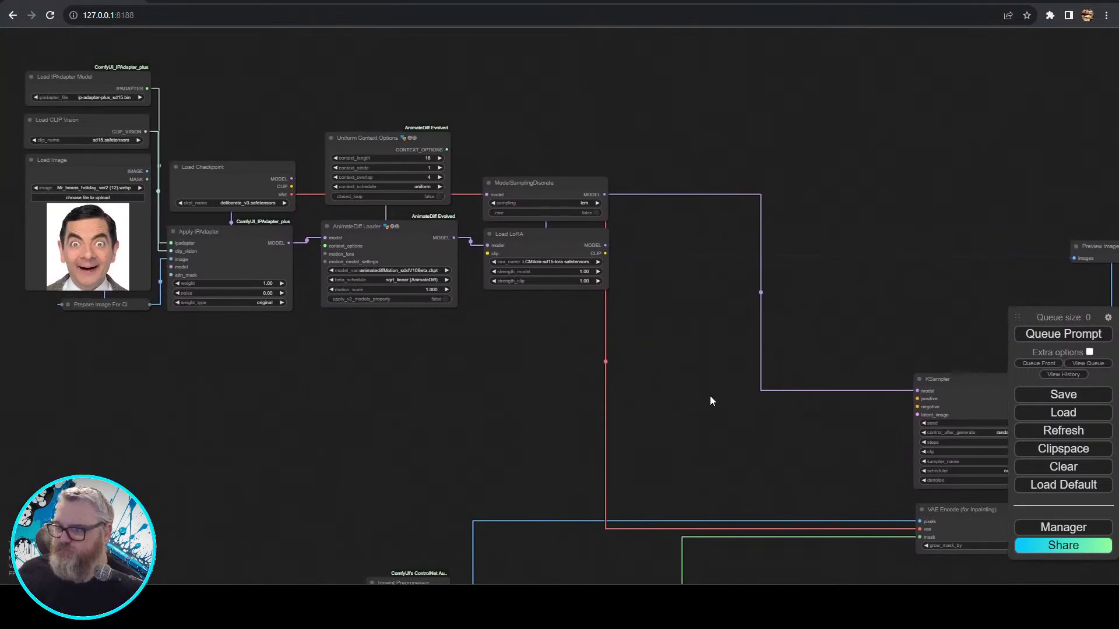
scroll(455, 421, up, 1)
drag(455, 416, 536, 443)
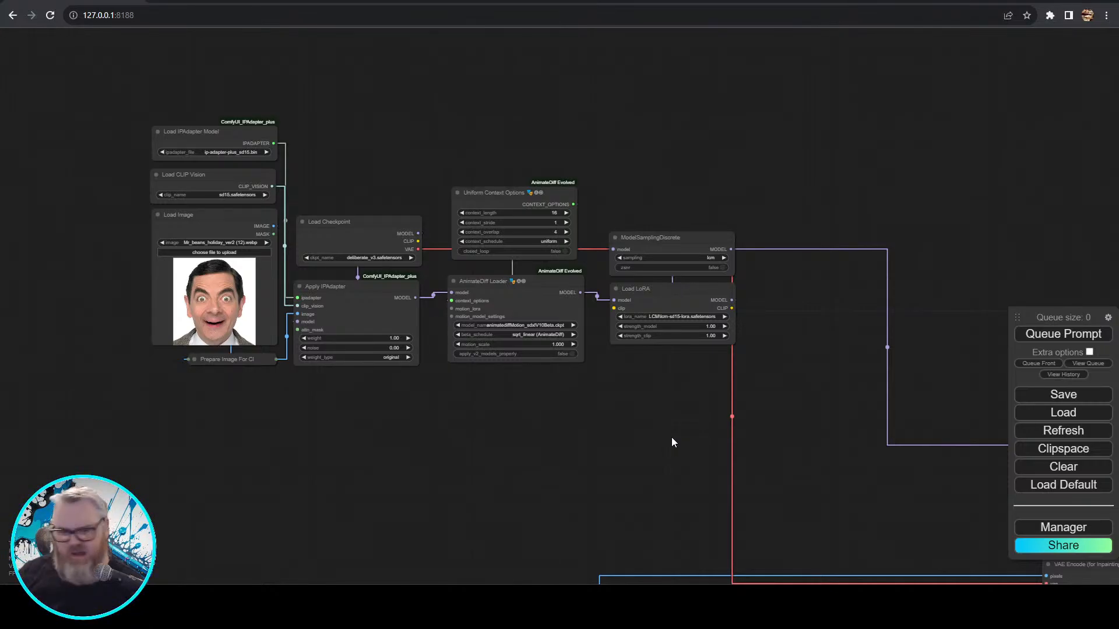
- Colour the Load Image node with the Mr. Bean picture blue
drag(671, 436, 488, 370)
scroll(362, 401, down, 5)
scroll(487, 371, up, 7)
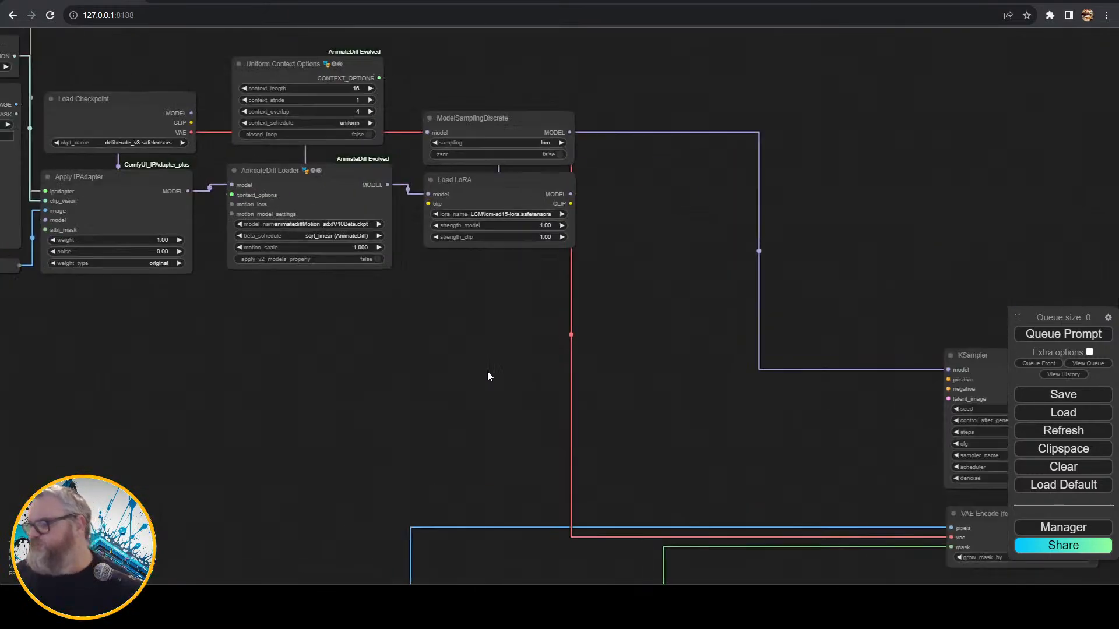
drag(332, 347, 555, 407)
drag(316, 361, 368, 378)
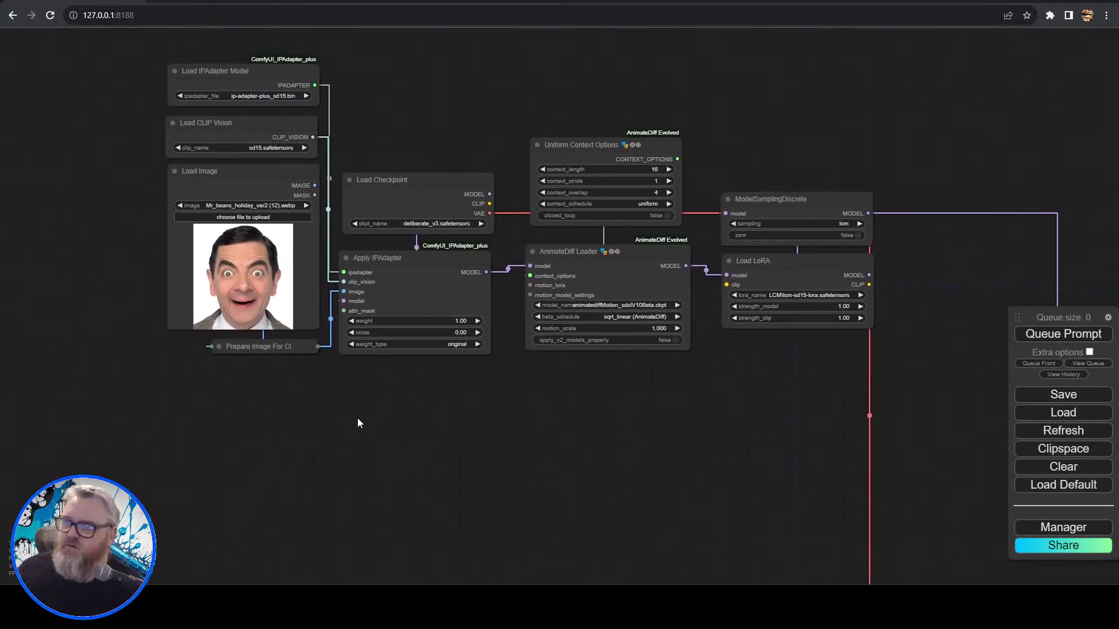
right_click(213, 191)
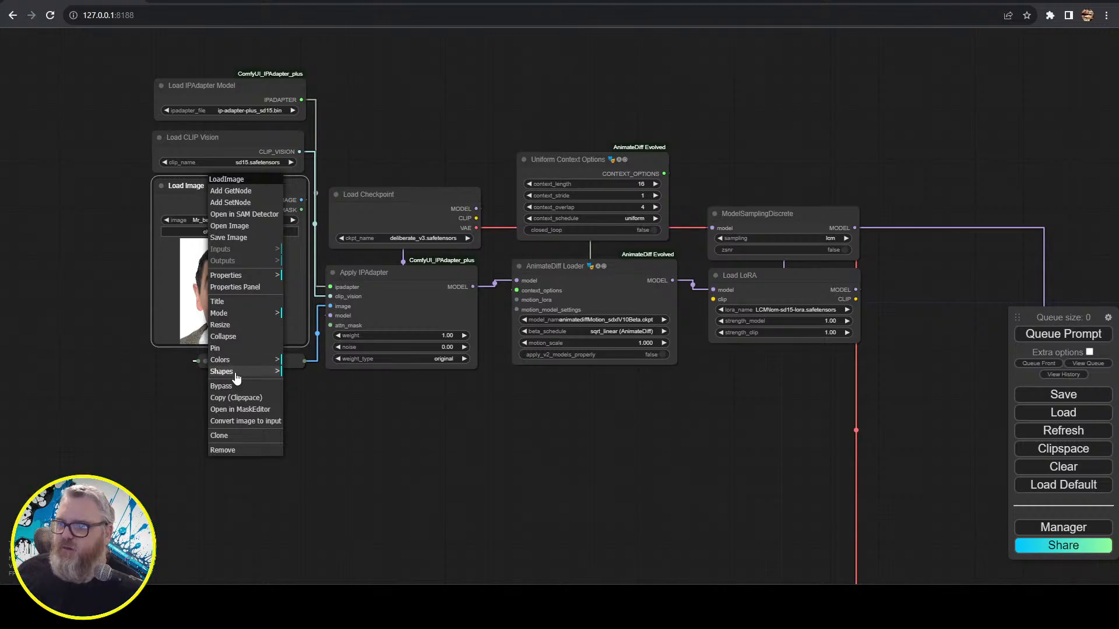
click(222, 359)
click(325, 402)
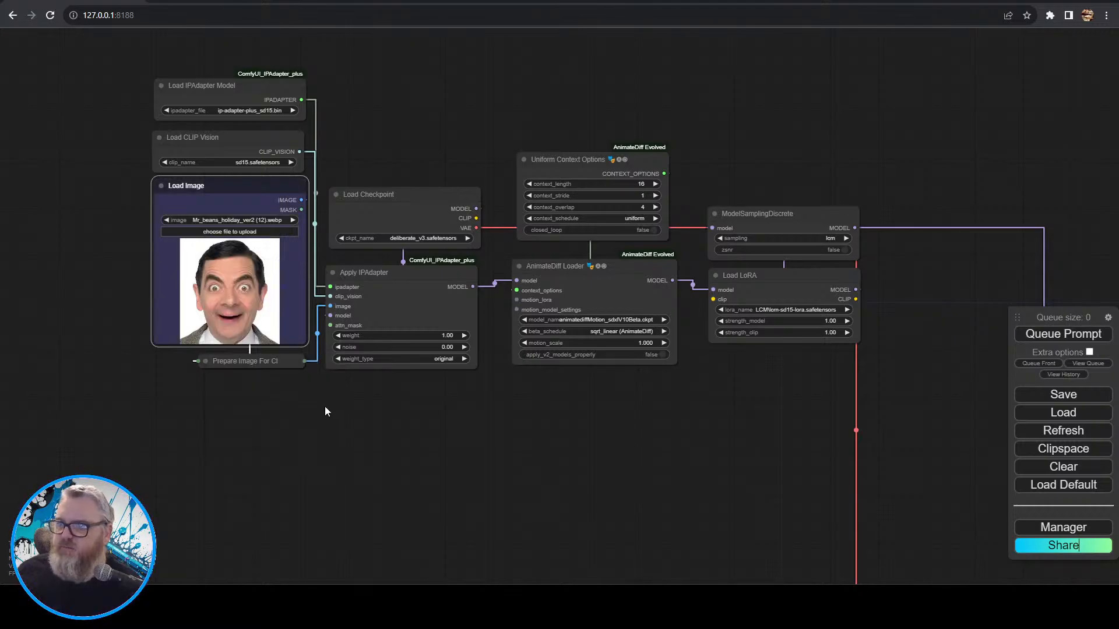
- Colour the Load CLIP Vision, Load IPAdapter Model and Load Checkpoint nodes brown
right_click(245, 134)
click(274, 278)
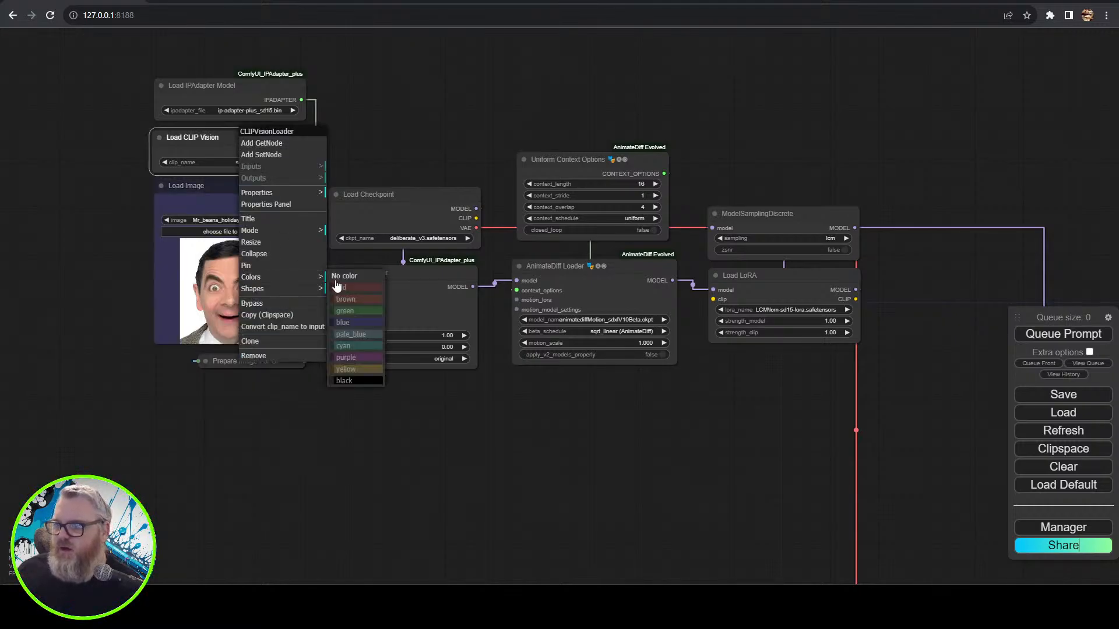
click(345, 298)
right_click(214, 85)
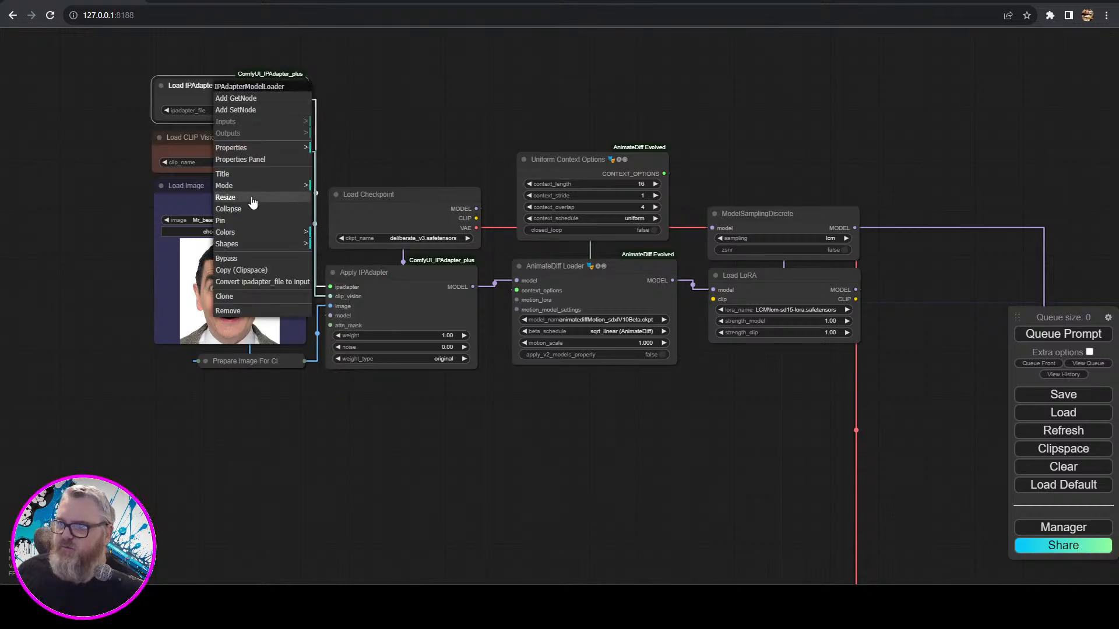
click(357, 262)
click(399, 206)
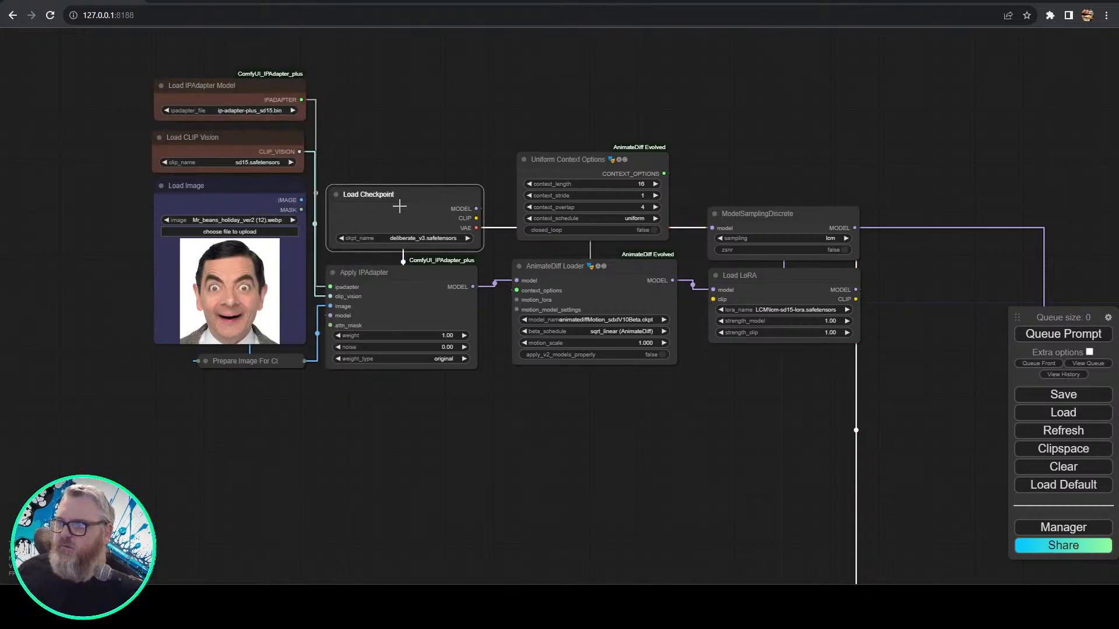
right_click(400, 207)
click(472, 340)
click(513, 376)
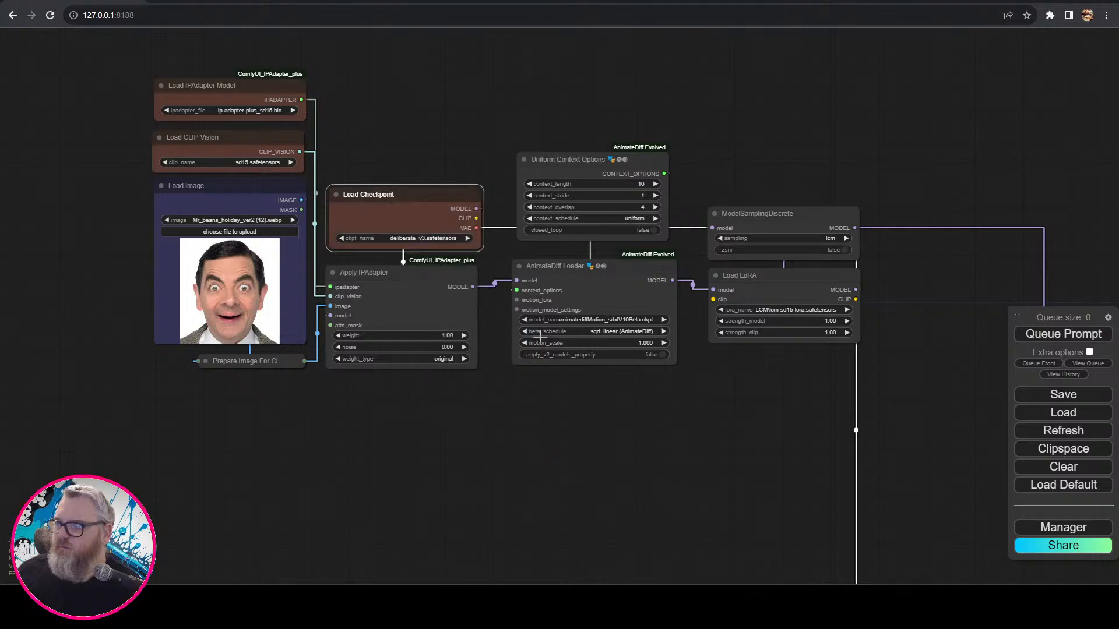
- Colour the AnimateDiff Loader and Uniform Context Options nodes yellow together
click(603, 282)
shift+click(591, 162)
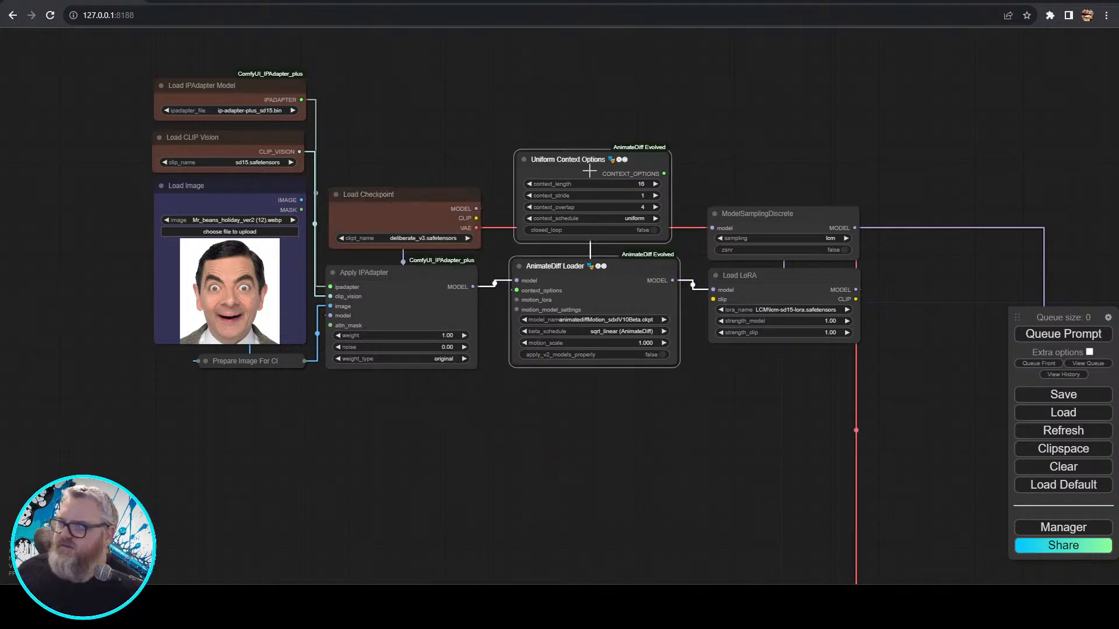
right_click(586, 157)
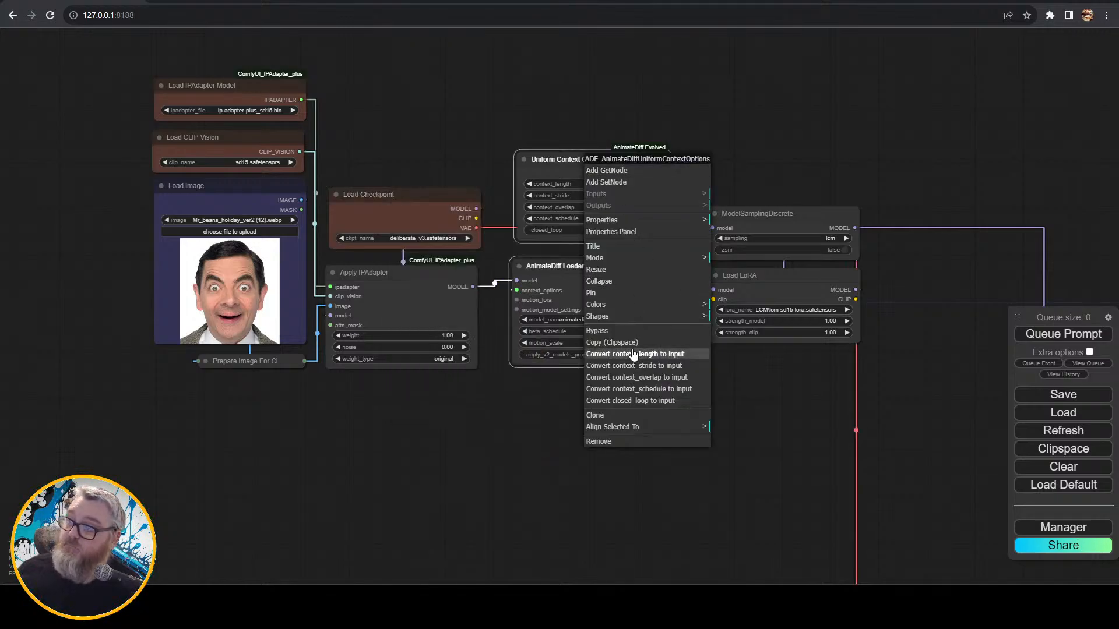
click(623, 310)
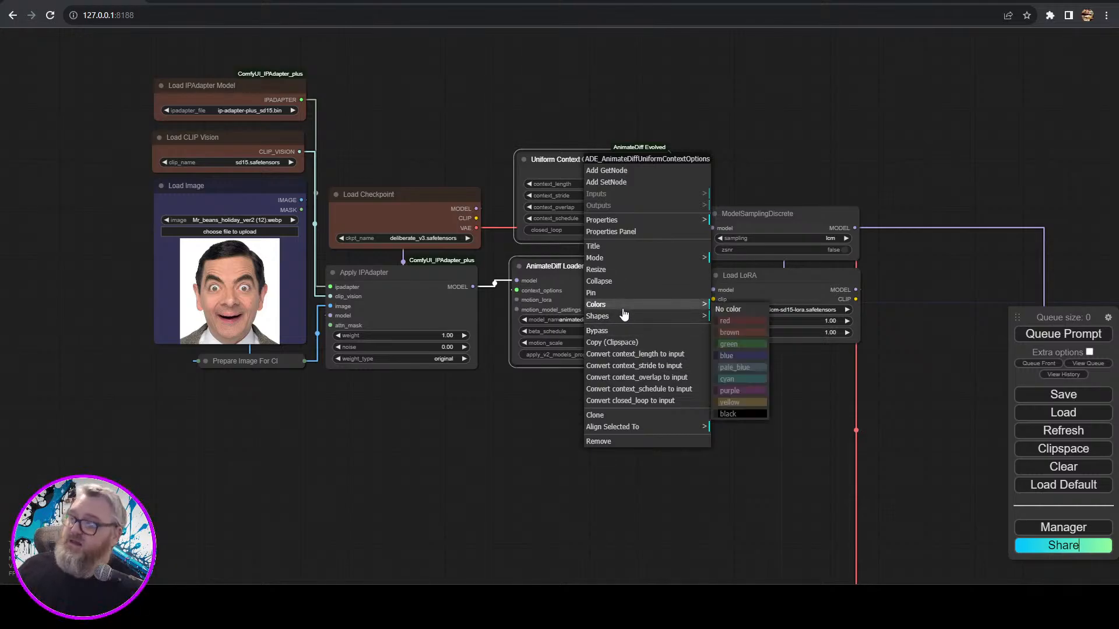
click(750, 404)
drag(779, 404, 559, 401)
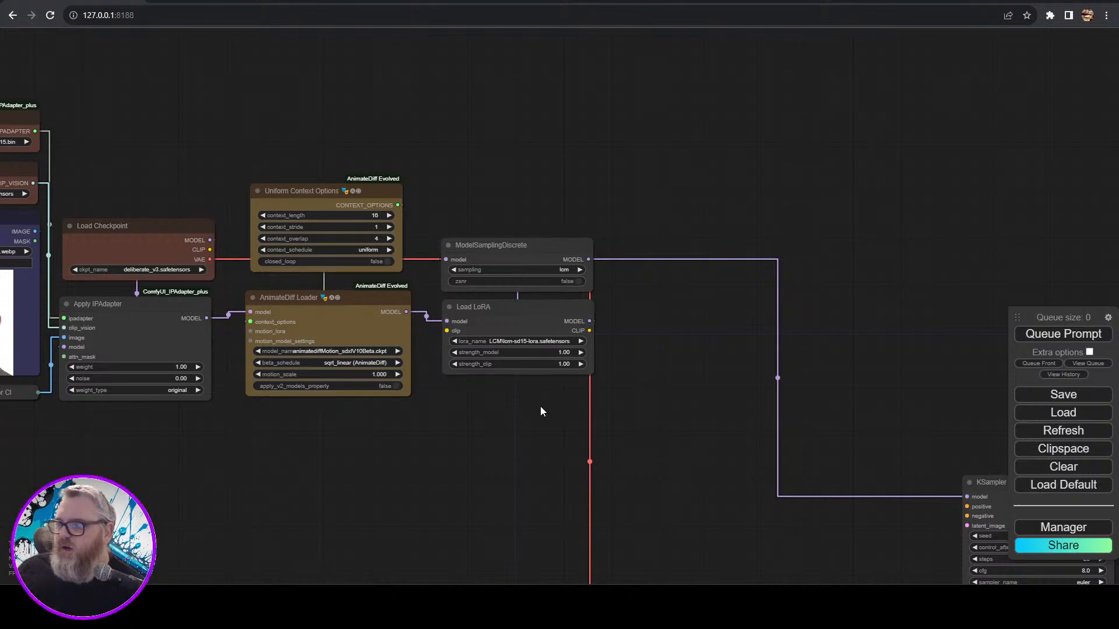
- Color the Load LoRA node red
right_click(523, 307)
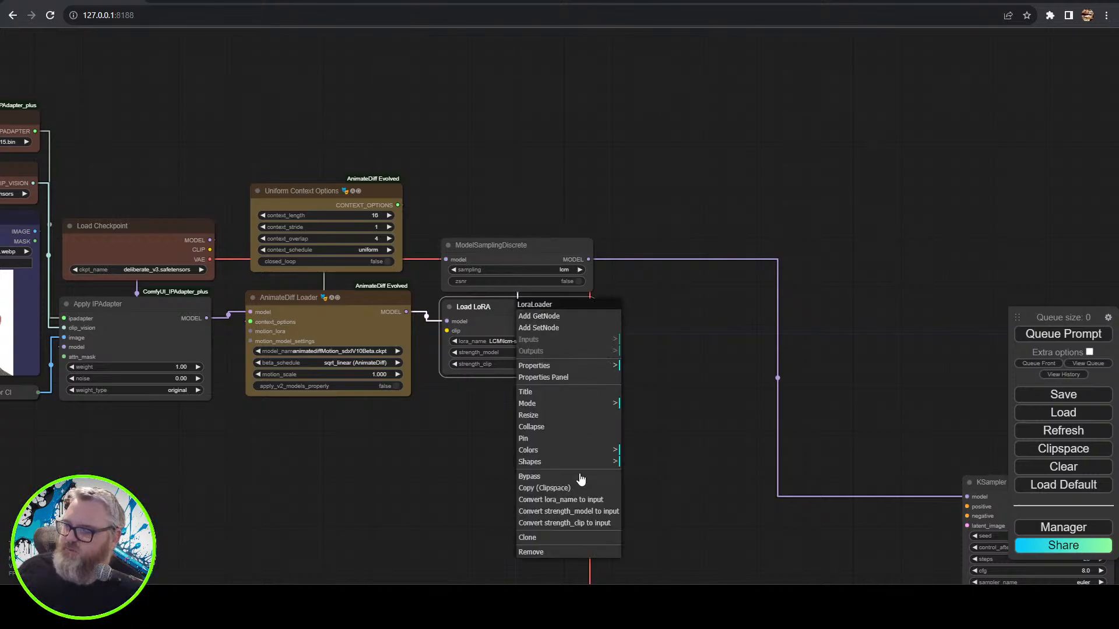
click(575, 450)
click(644, 461)
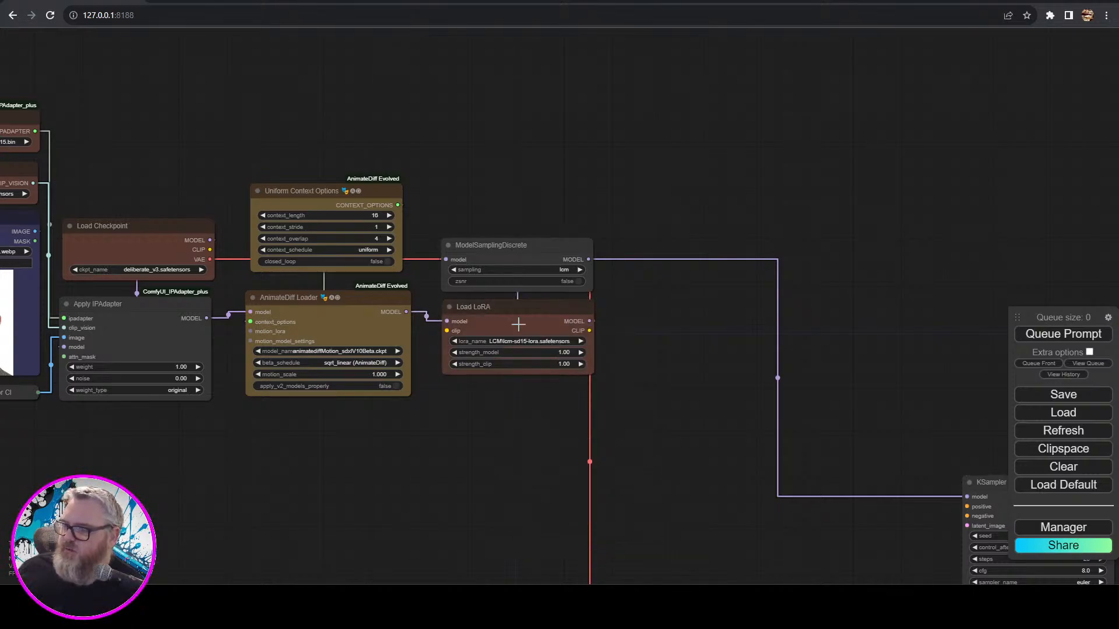
- Color the ModelSamplingDiscrete node purple
right_click(503, 245)
click(542, 381)
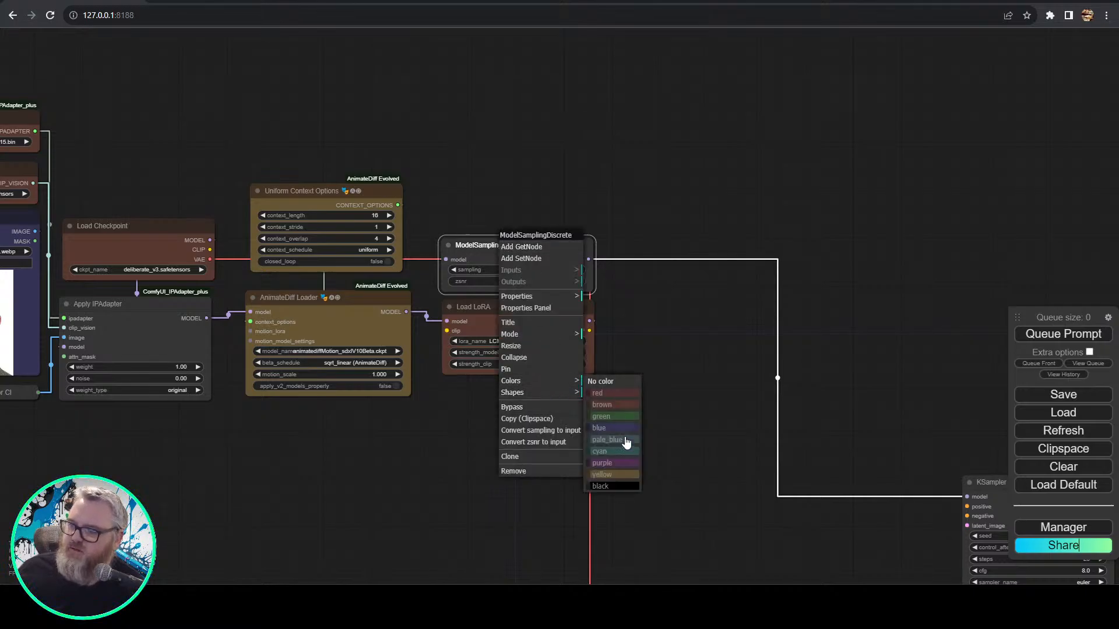
click(606, 462)
- Change the ModelSamplingDiscrete node's color to green
drag(479, 466, 655, 450)
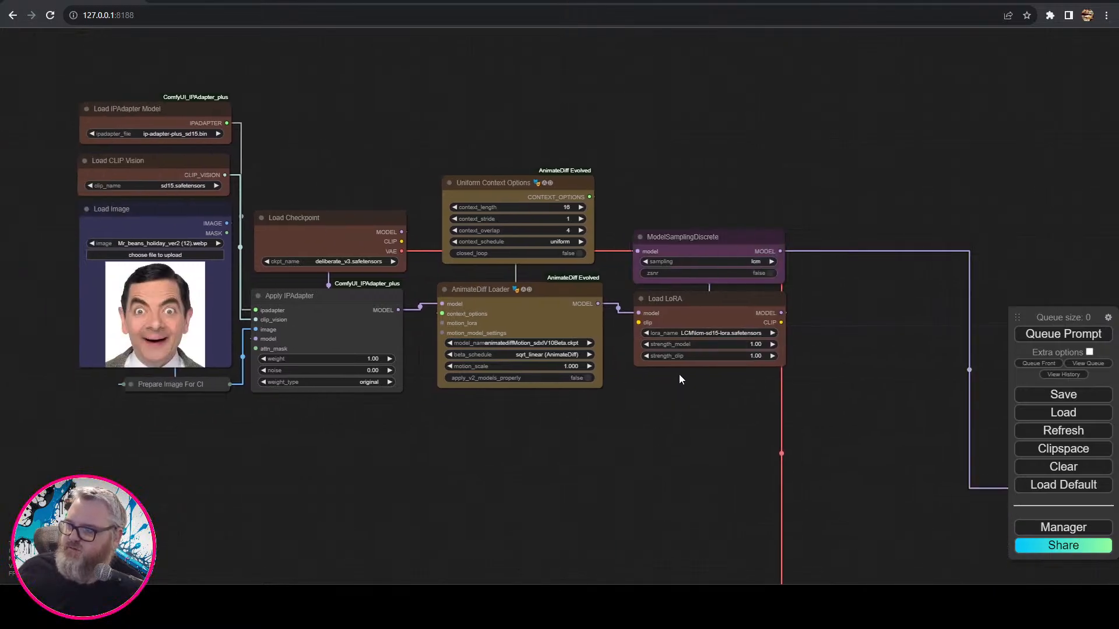
right_click(736, 239)
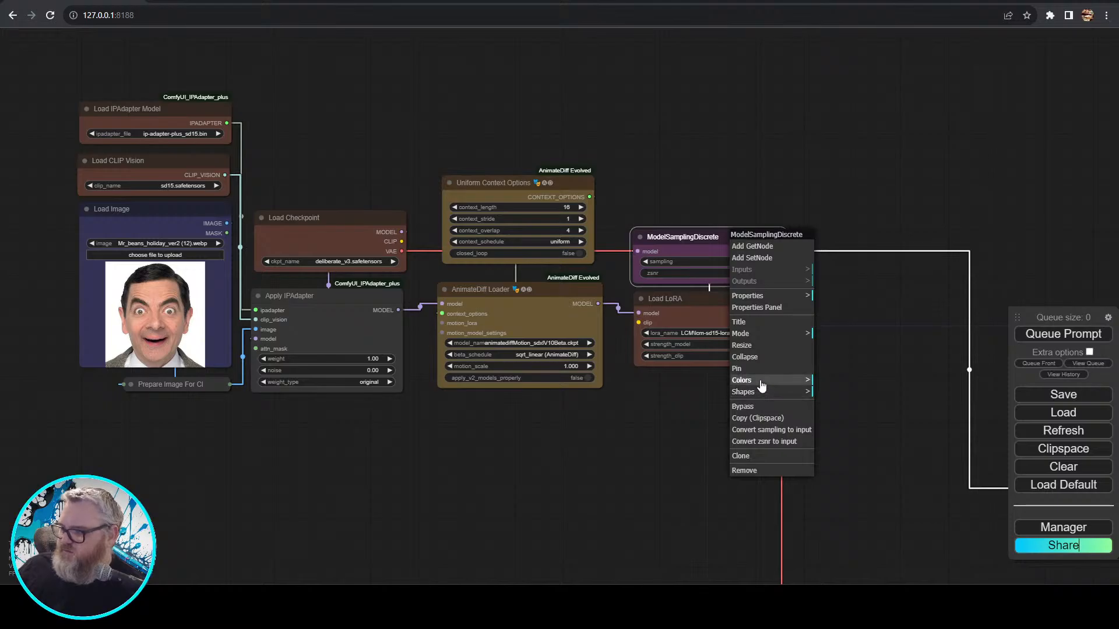
click(741, 380)
click(842, 416)
- Nudge the Apply IPAdapter node slightly closer to the AnimateDiff Loader and color it purple
click(324, 315)
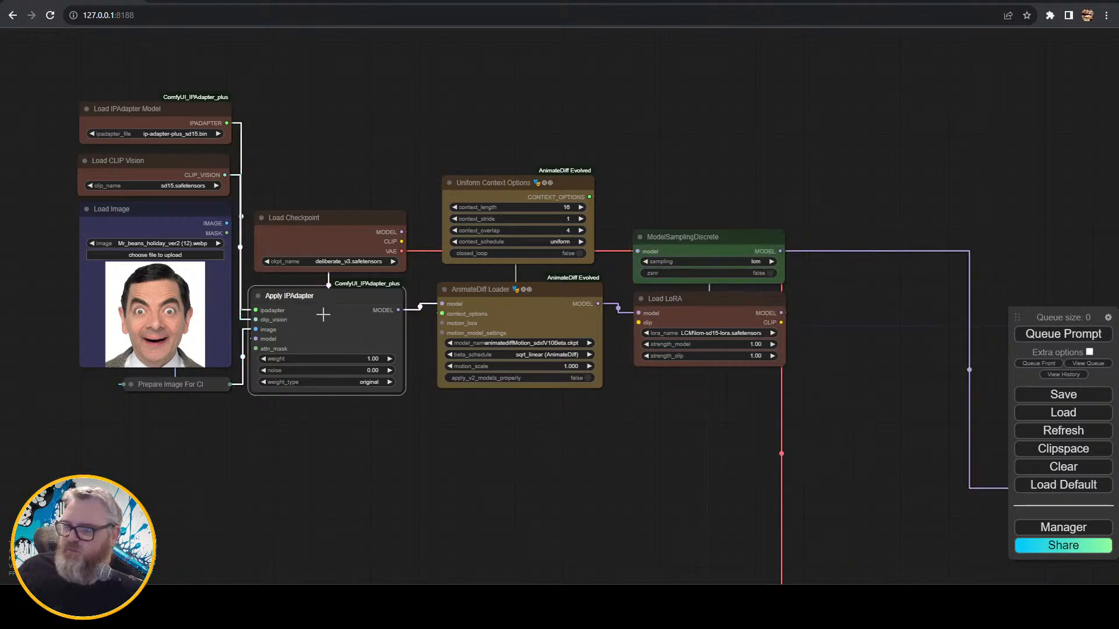
drag(325, 311, 327, 307)
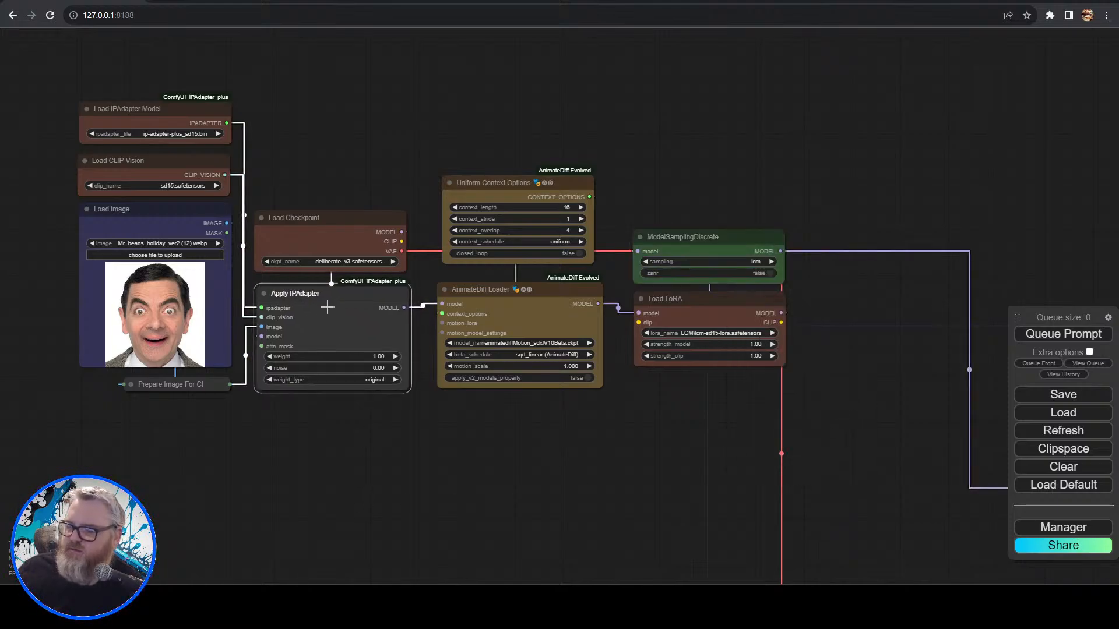
right_click(323, 303)
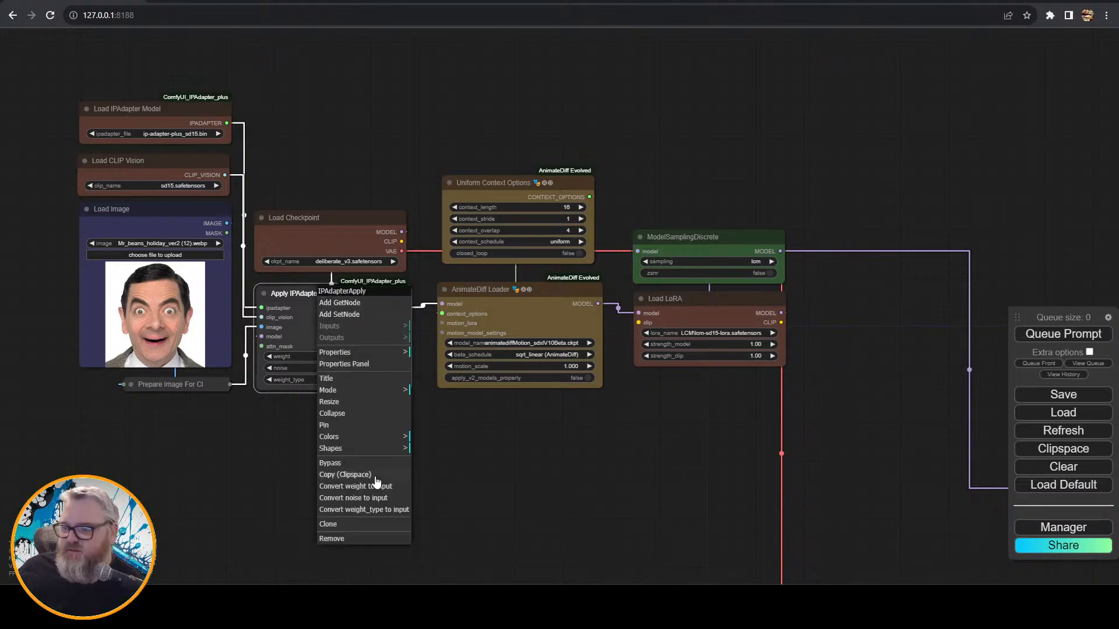
click(356, 437)
click(452, 518)
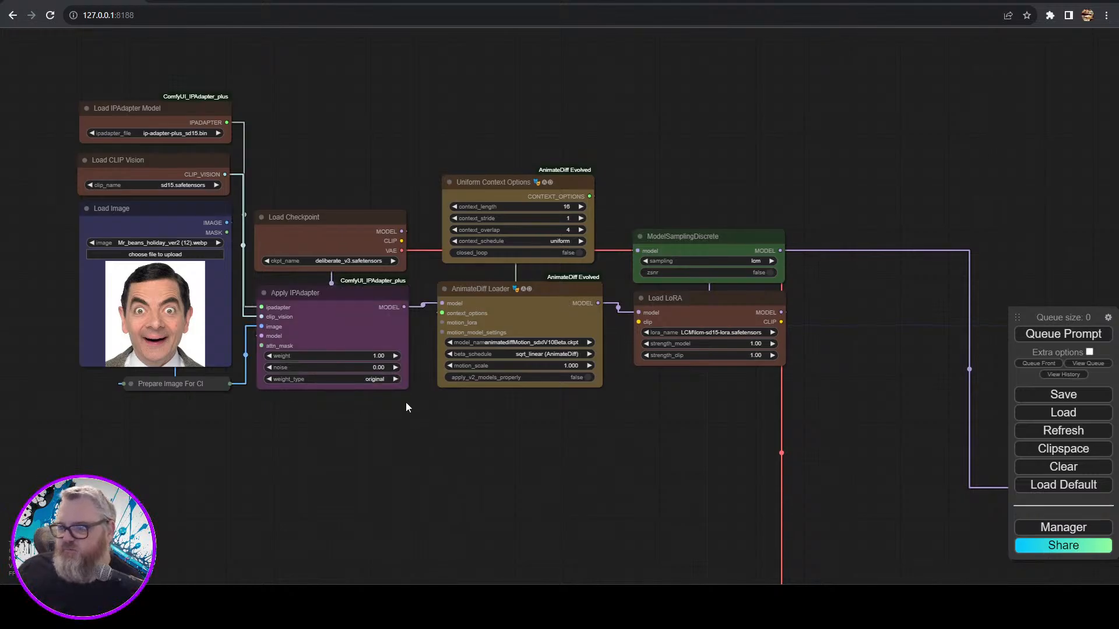
- Color the KSampler node purple
scroll(501, 488, down, 4)
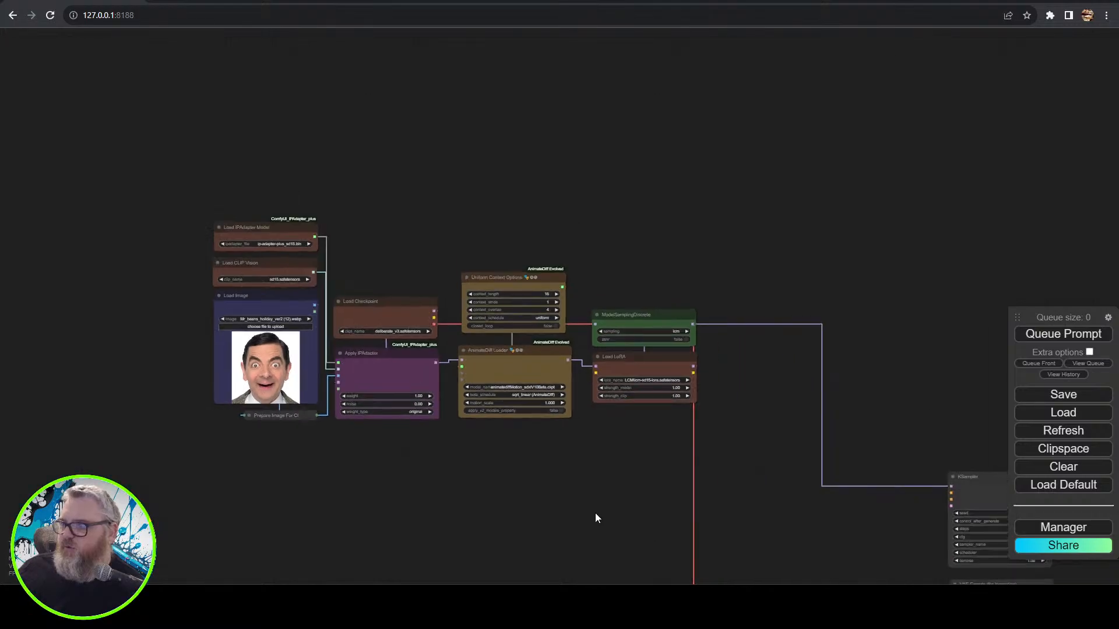
drag(595, 517, 244, 232)
drag(545, 256, 243, 355)
right_click(354, 280)
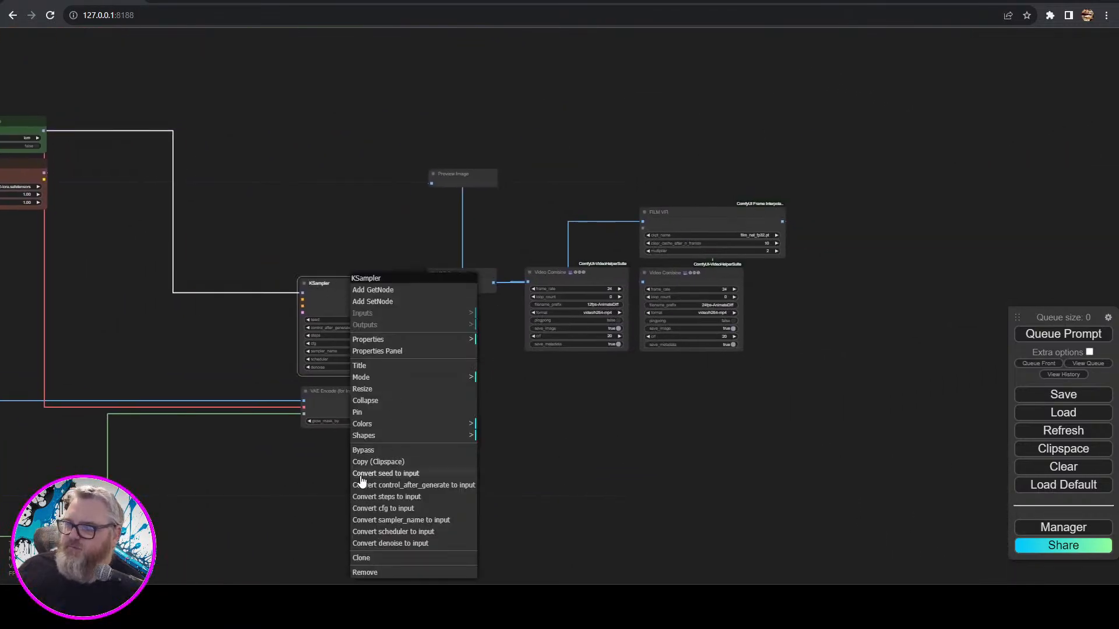
click(495, 510)
- Color the VAE Encode (for Inpainting) and VAE Decode nodes red
right_click(352, 400)
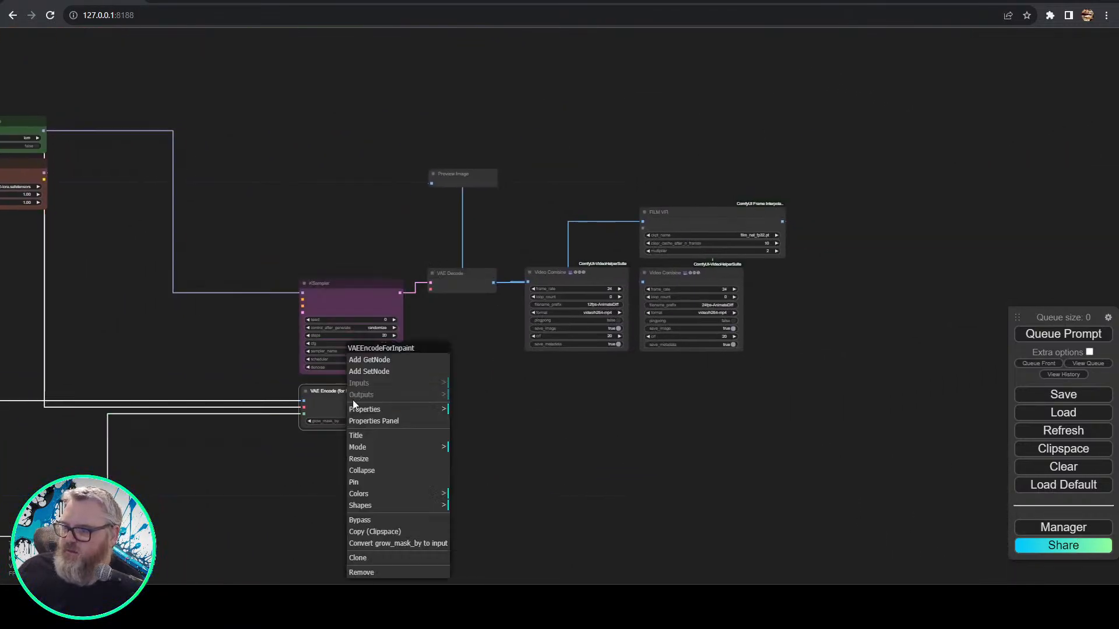
click(396, 495)
click(483, 477)
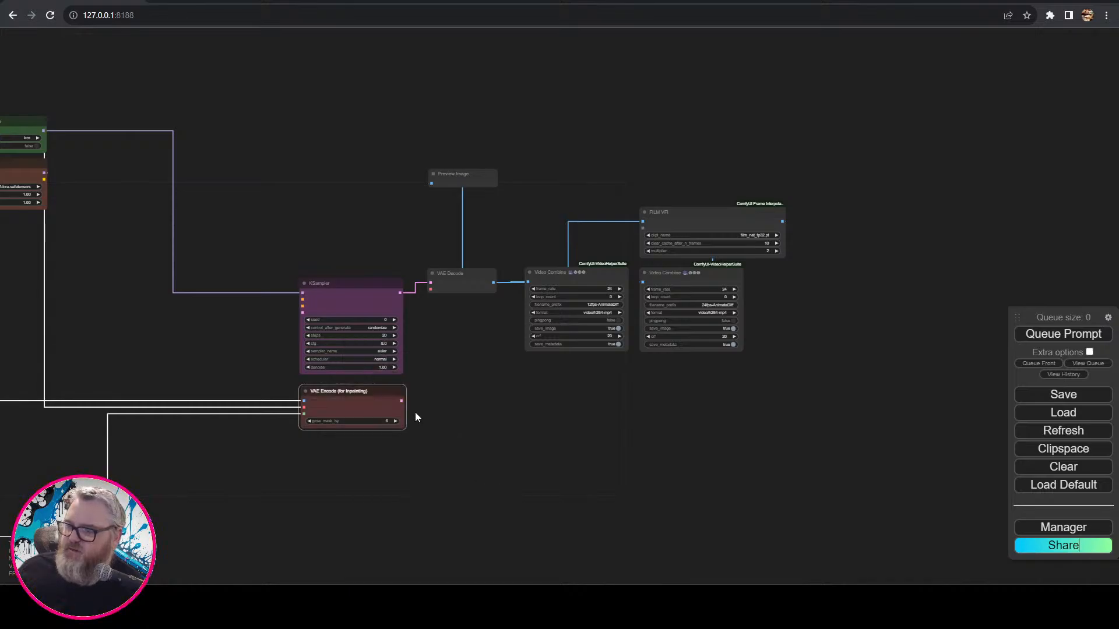
scroll(466, 309, up, 4)
right_click(462, 257)
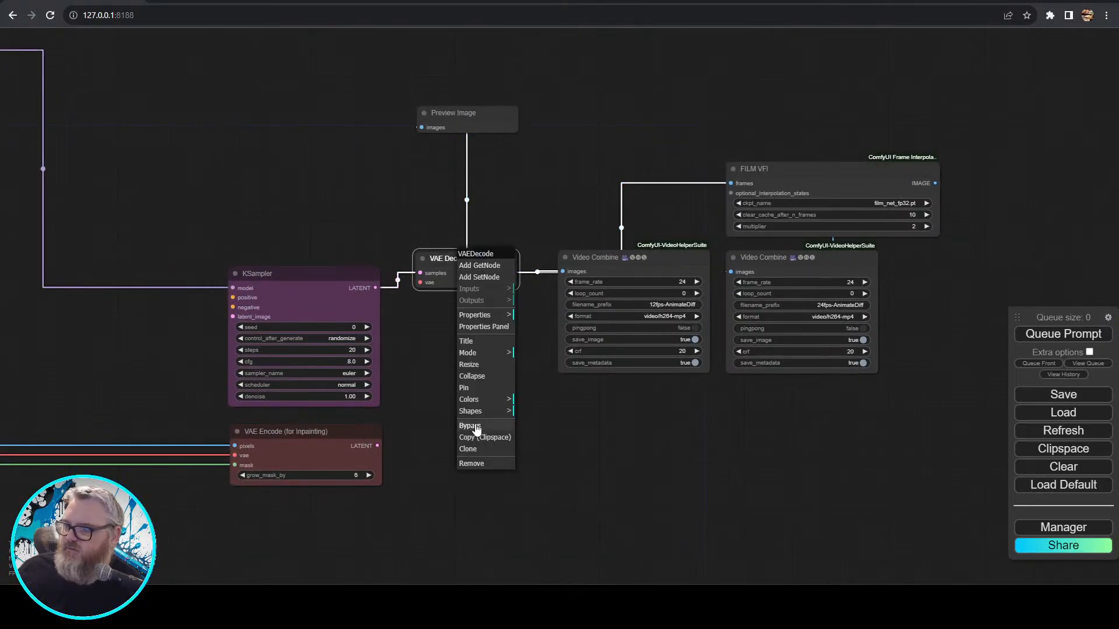
click(469, 399)
click(532, 408)
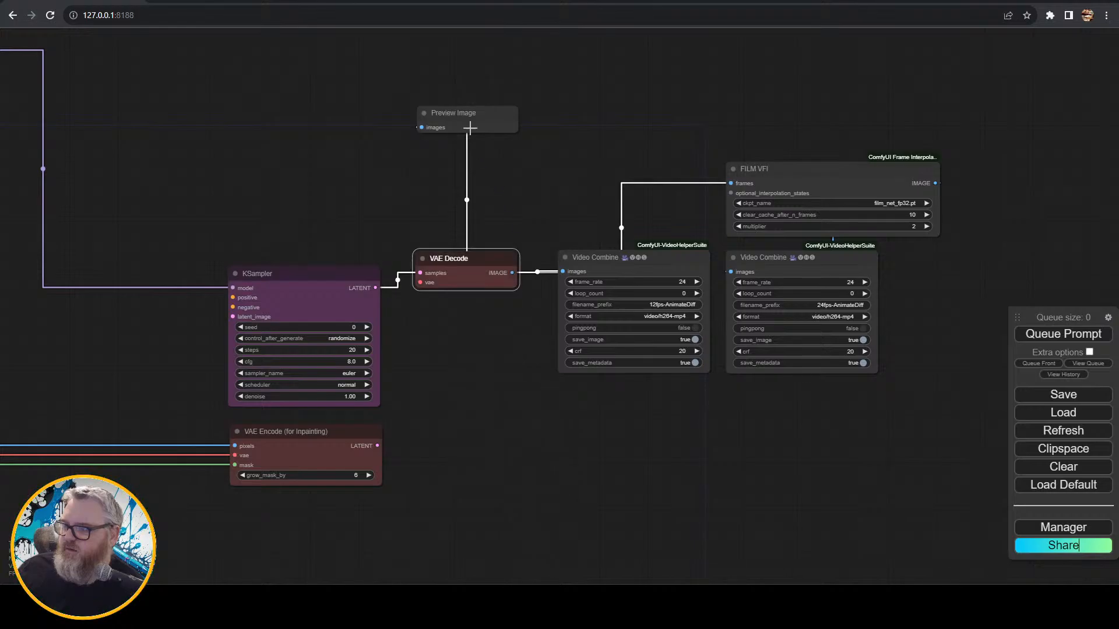
- Color the Preview Image node above VAE Decode, both Video Combine nodes and the FILM VFI node blue
right_click(470, 127)
click(615, 175)
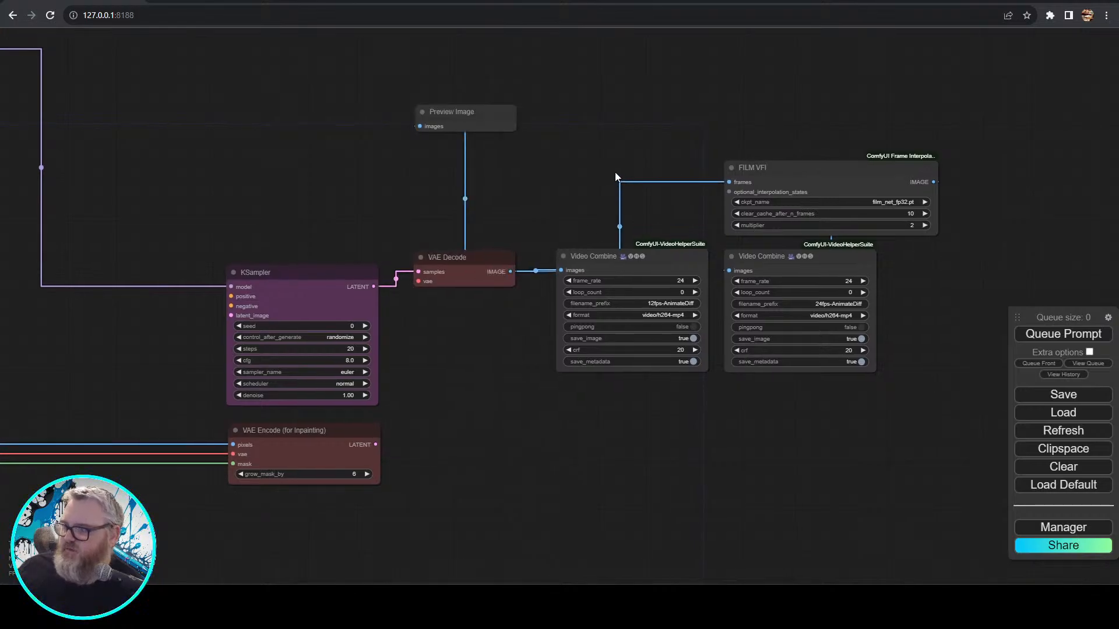
click(451, 130)
shift+click(638, 257)
shift+click(763, 266)
shift+click(755, 166)
right_click(768, 164)
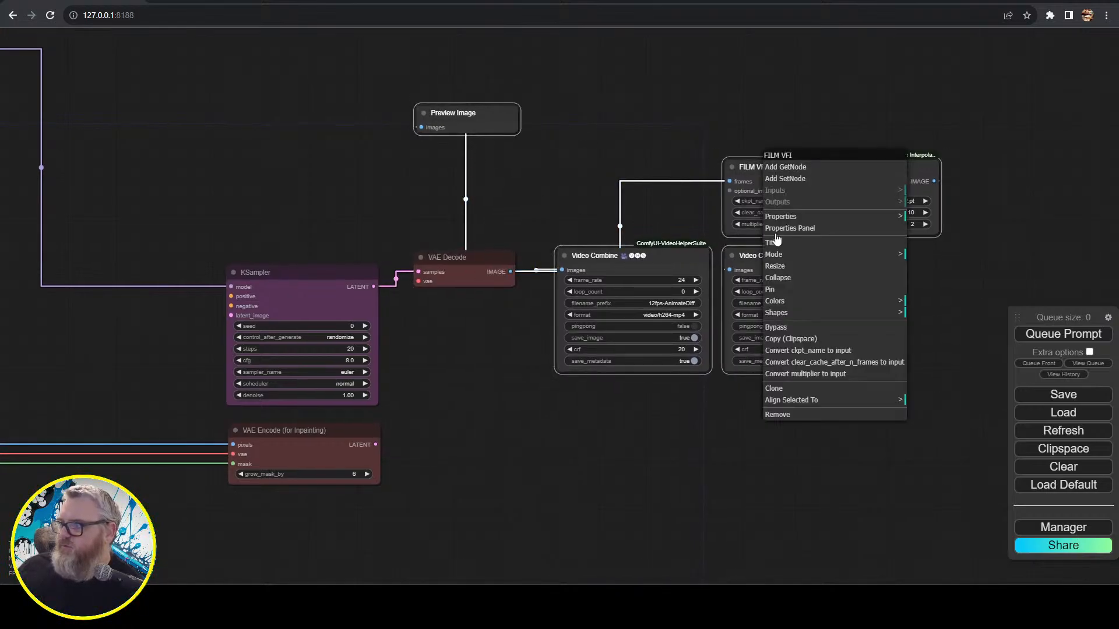
click(775, 300)
click(929, 348)
- Color both ColorToMask nodes, the MaskComposite node and the GrowMaskWithBlur node it feeds blue
scroll(541, 499, down, 5)
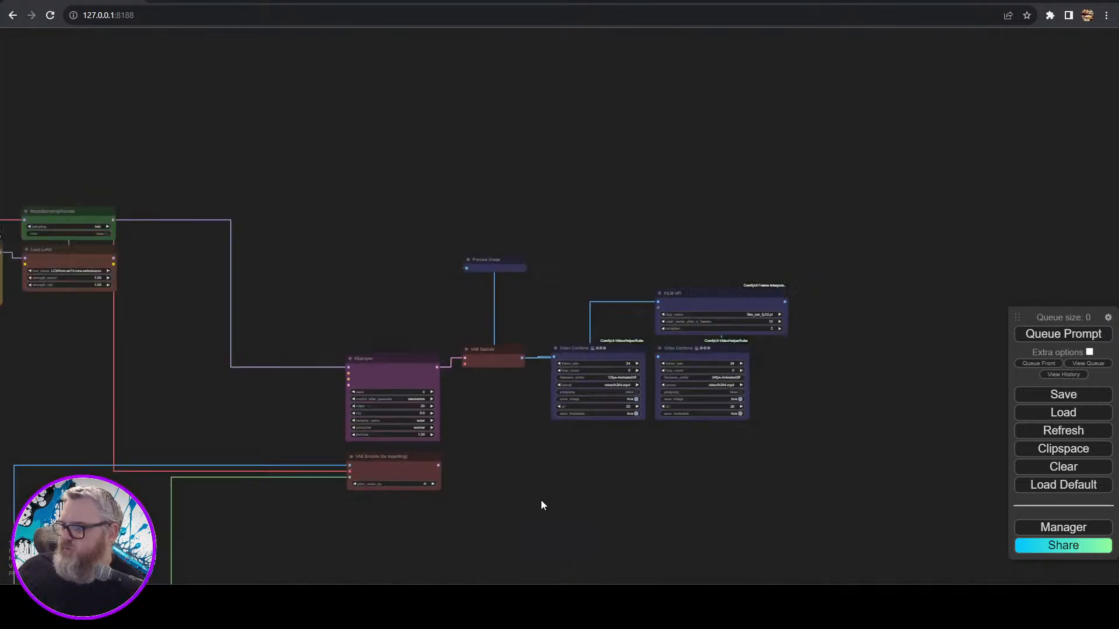
scroll(541, 500, down, 2)
drag(533, 530, 878, 372)
drag(620, 446, 772, 266)
scroll(705, 314, up, 5)
drag(640, 360, 722, 279)
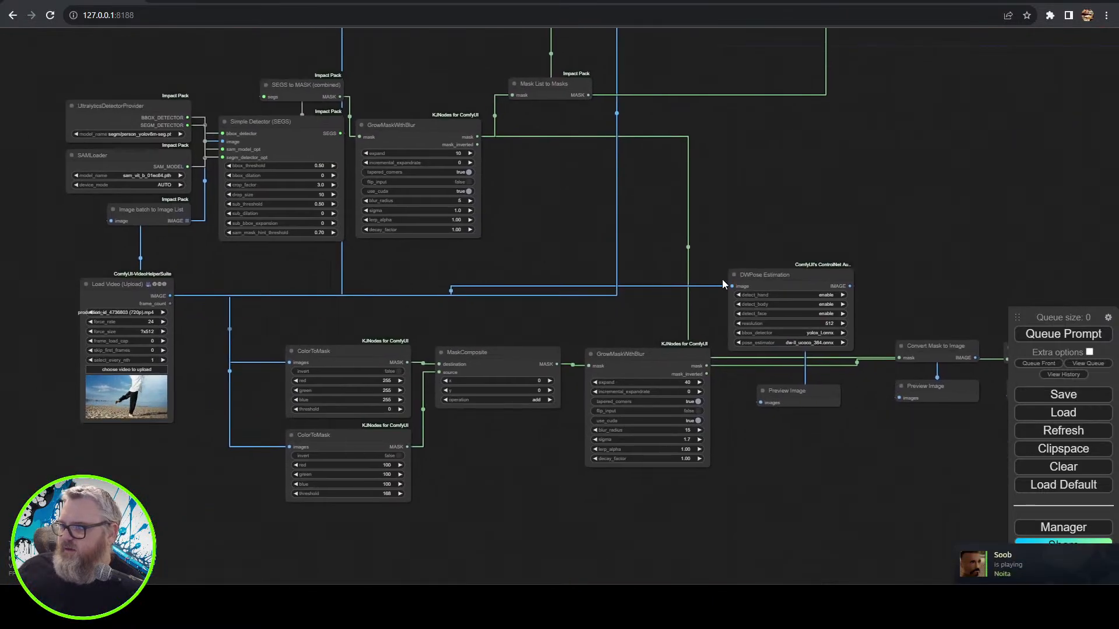
drag(466, 542, 511, 480)
scroll(510, 480, up, 5)
click(347, 172)
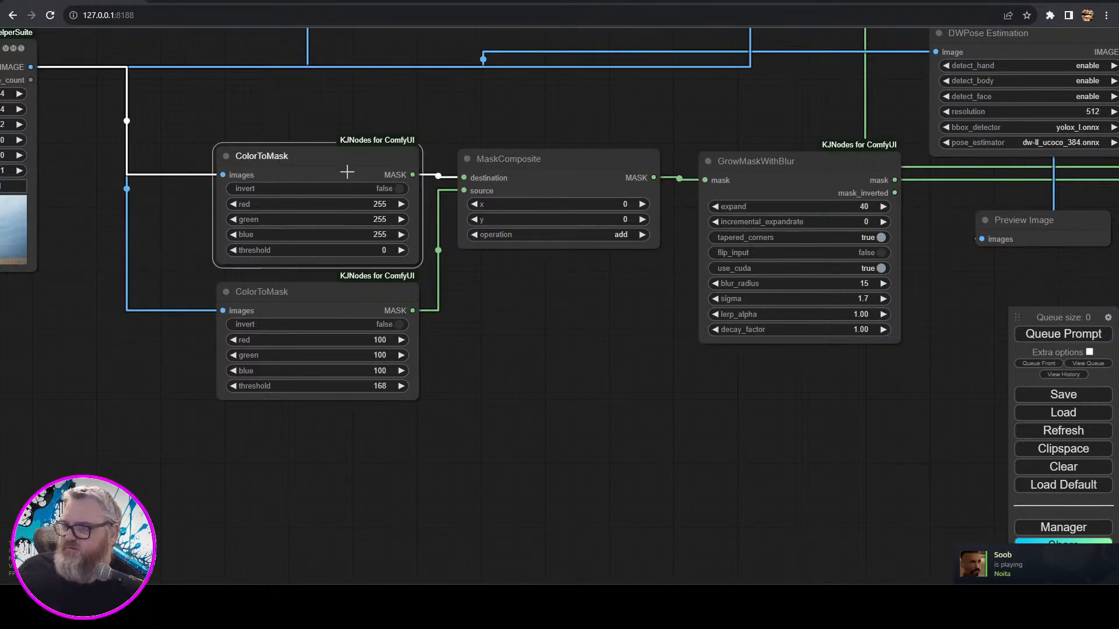
shift+click(332, 300)
shift+click(544, 168)
shift+click(772, 183)
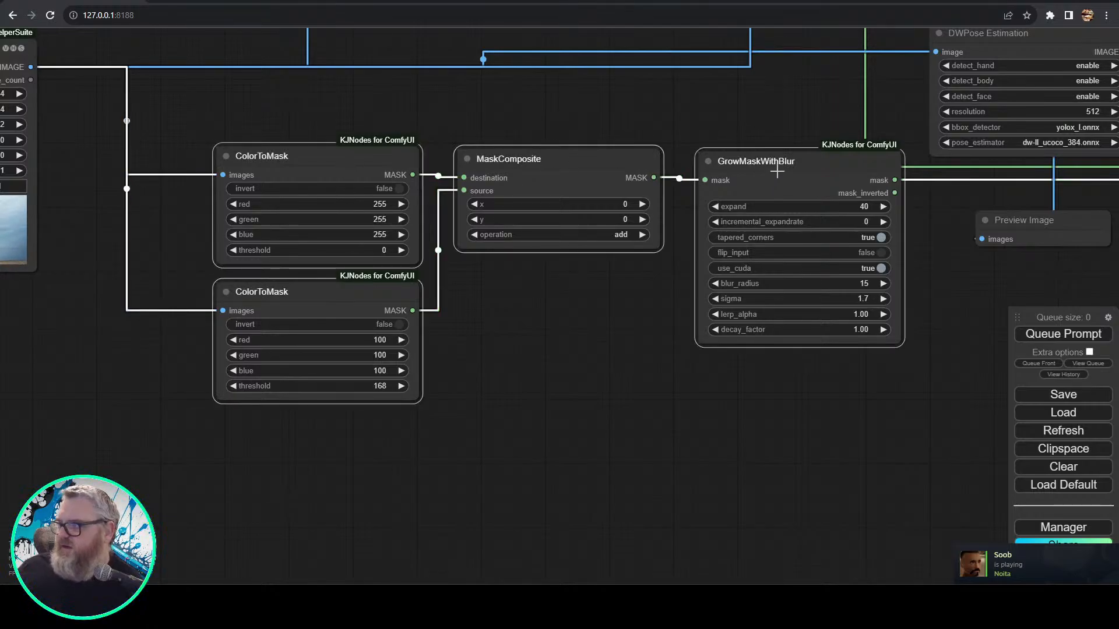
right_click(776, 171)
click(792, 305)
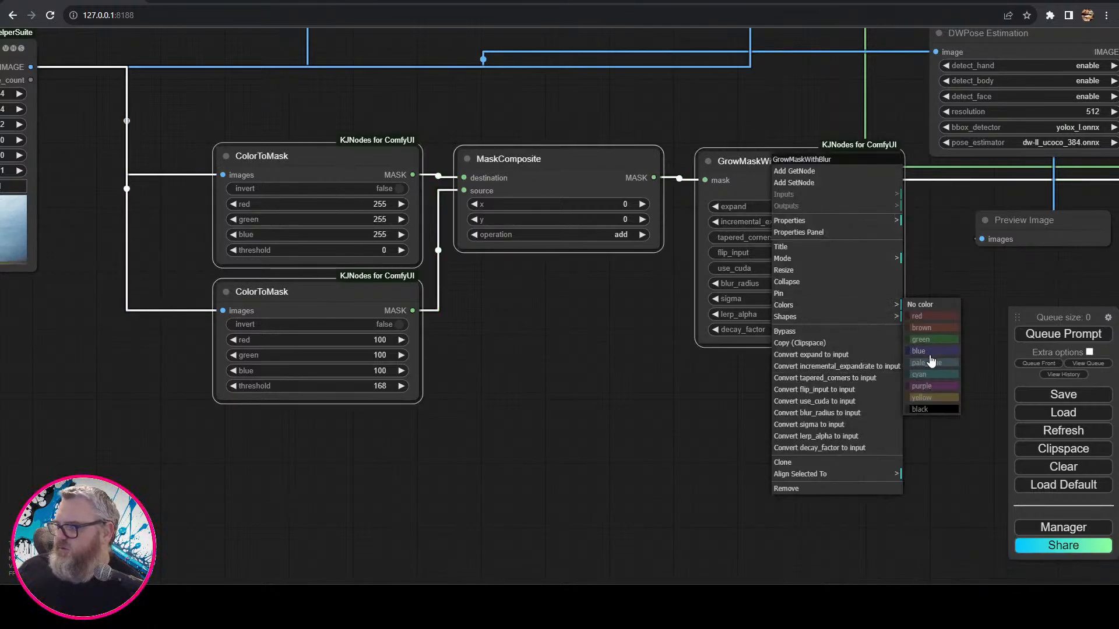
click(928, 354)
- Color both Convert Mask to Image nodes and the three Preview Image nodes around DWPose Estimation blue
drag(954, 342, 361, 487)
click(458, 367)
shift+click(665, 359)
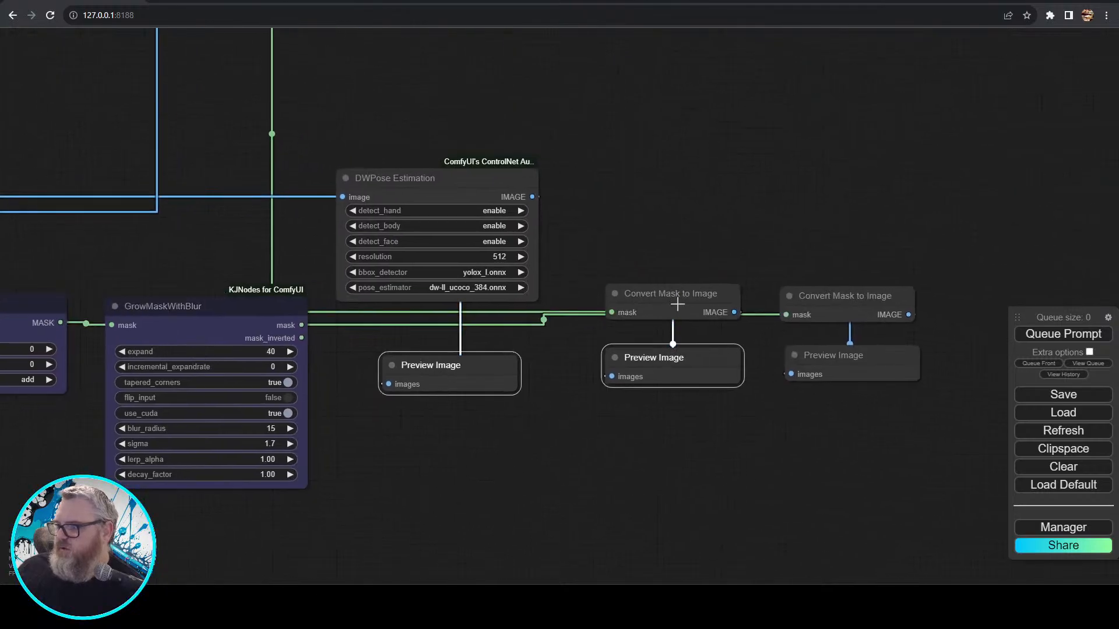
shift+click(677, 304)
shift+click(831, 296)
shift+click(812, 357)
right_click(812, 349)
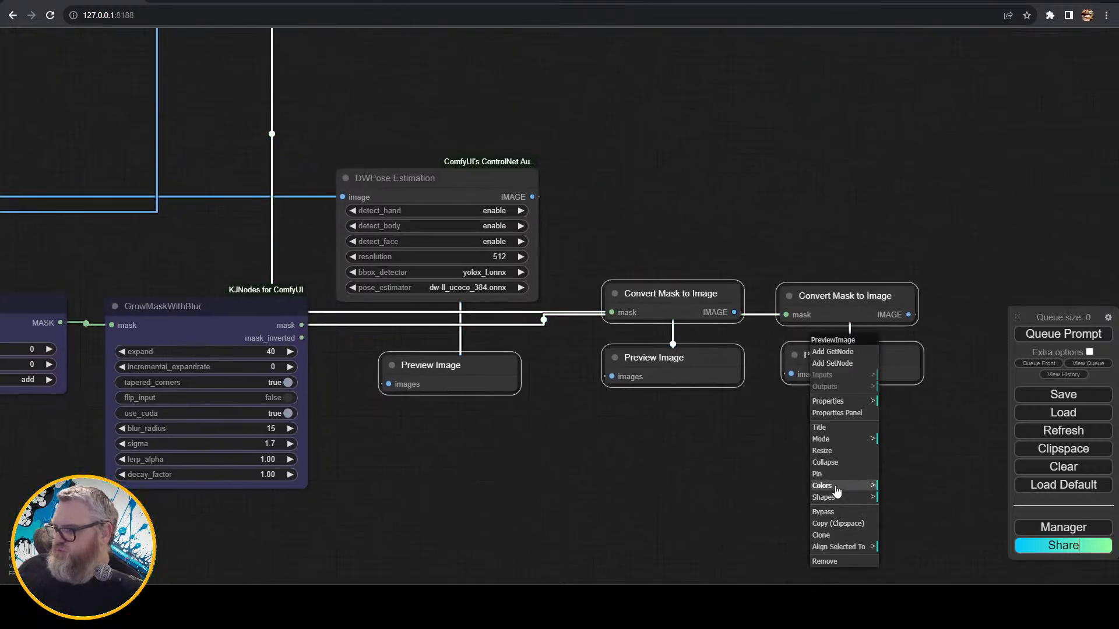
click(920, 519)
- Color the DWPose Estimation node yellow
click(462, 185)
right_click(463, 182)
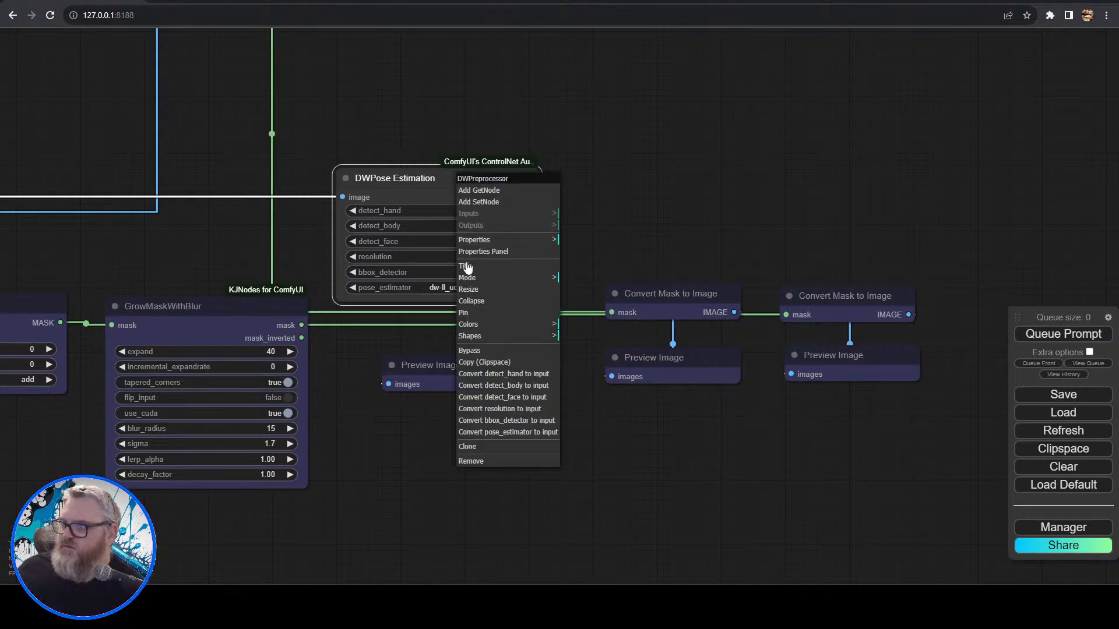
click(489, 326)
click(600, 426)
click(476, 492)
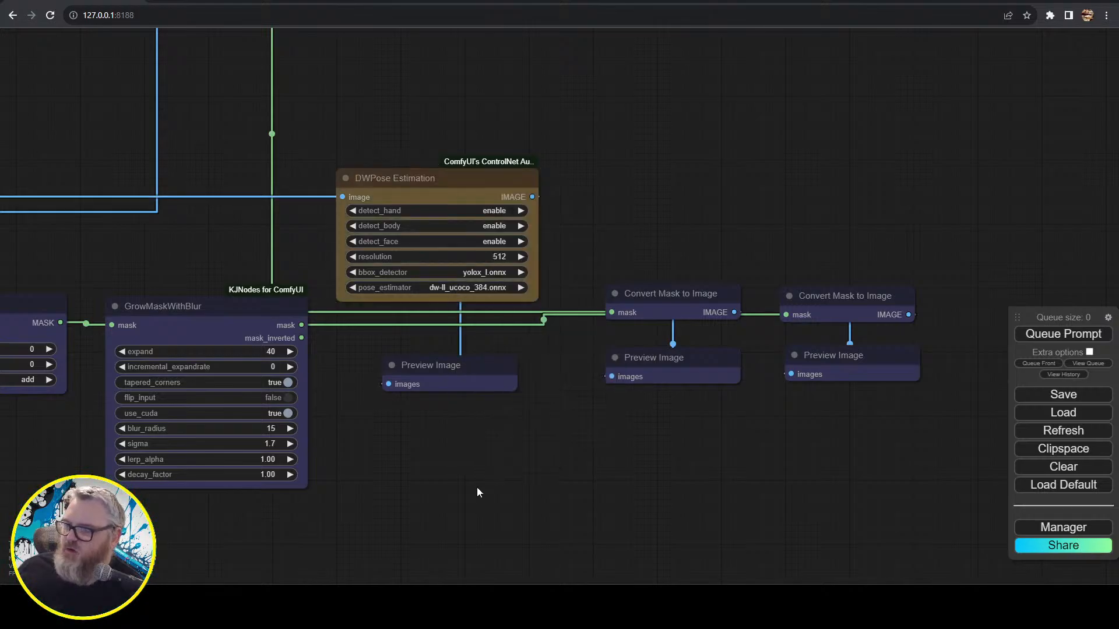
- Color the Load Video (Upload) node blue
scroll(477, 493, down, 5)
drag(496, 481, 867, 408)
click(159, 238)
right_click(155, 238)
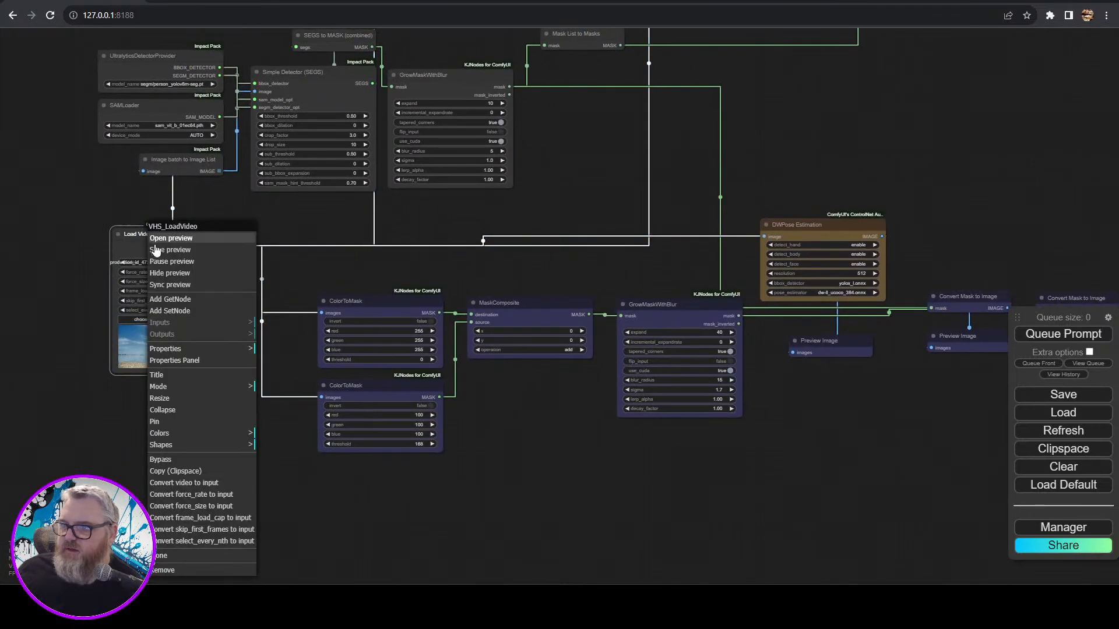
click(286, 480)
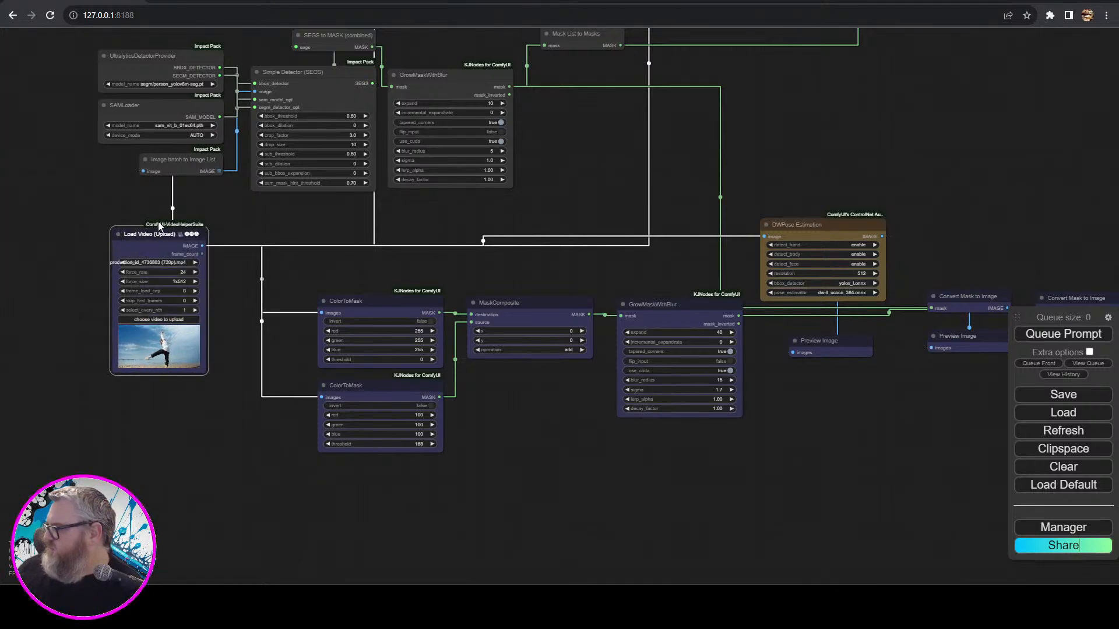
- Color the Simple Detector (SEGS), SEGS to MASK (combined), adjoining GrowMaskWithBlur and Mask List to Masks nodes blue
drag(238, 207, 270, 403)
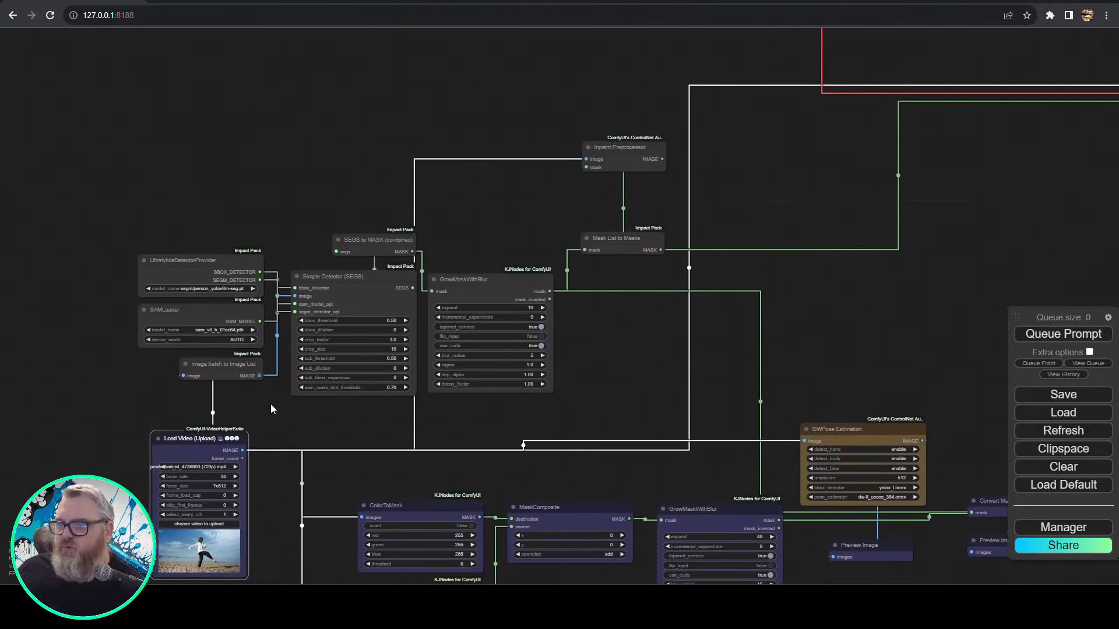
scroll(271, 403, up, 4)
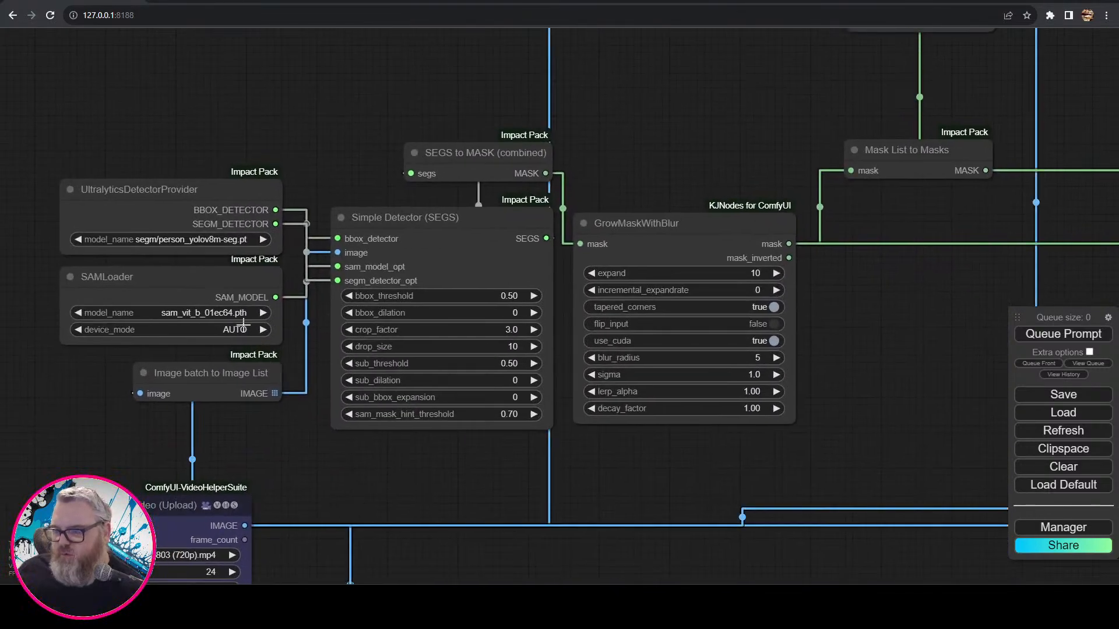
drag(464, 454, 257, 445)
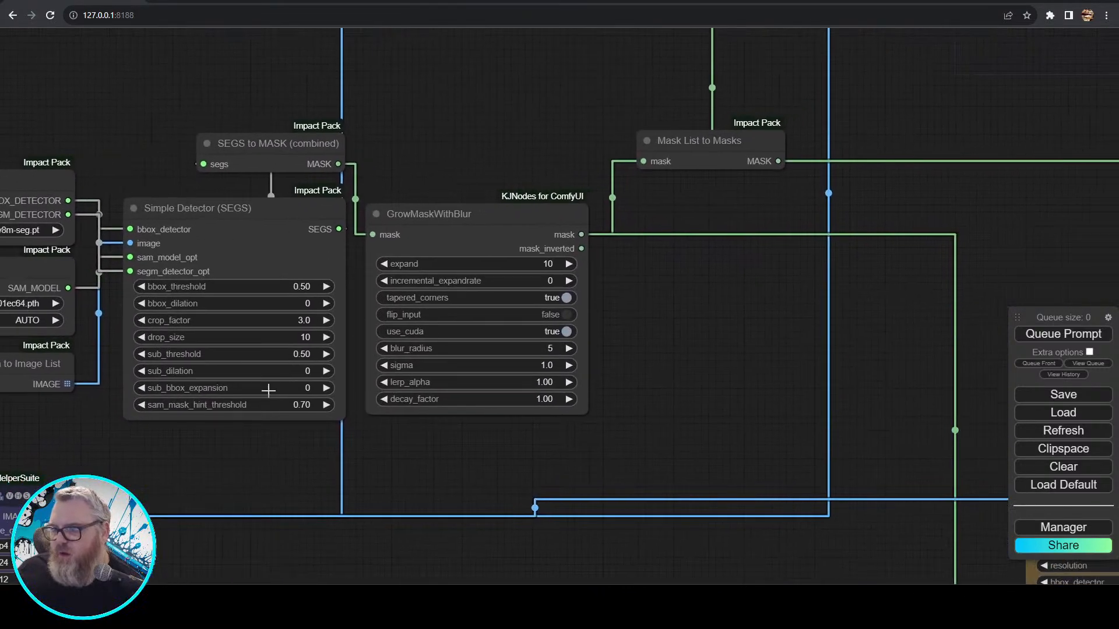
click(454, 232)
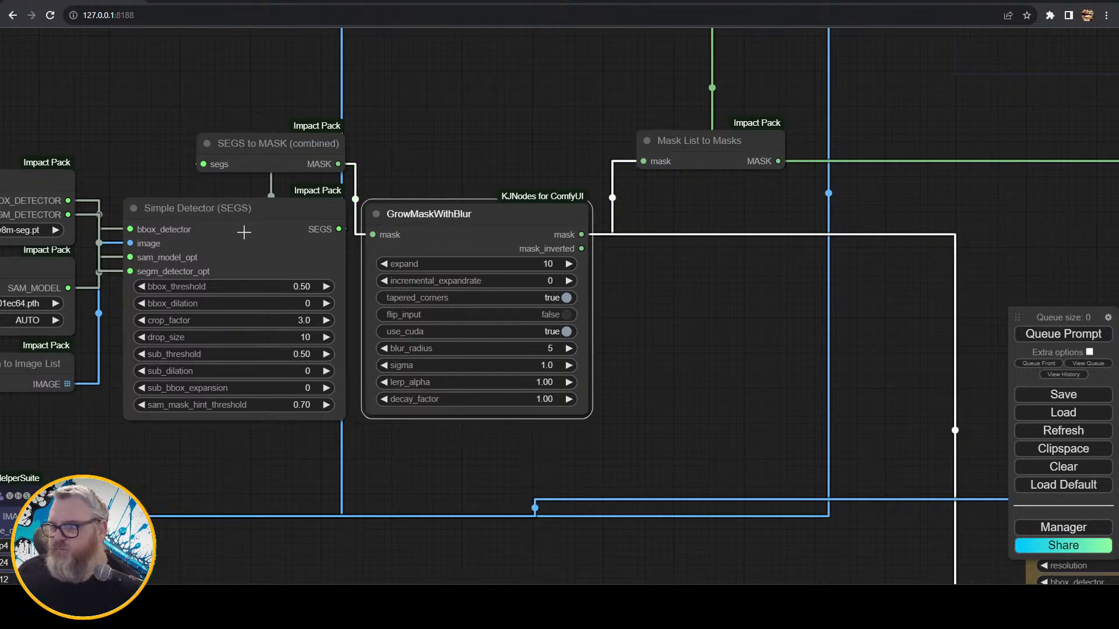
shift+click(243, 233)
shift+click(286, 150)
shift+click(712, 141)
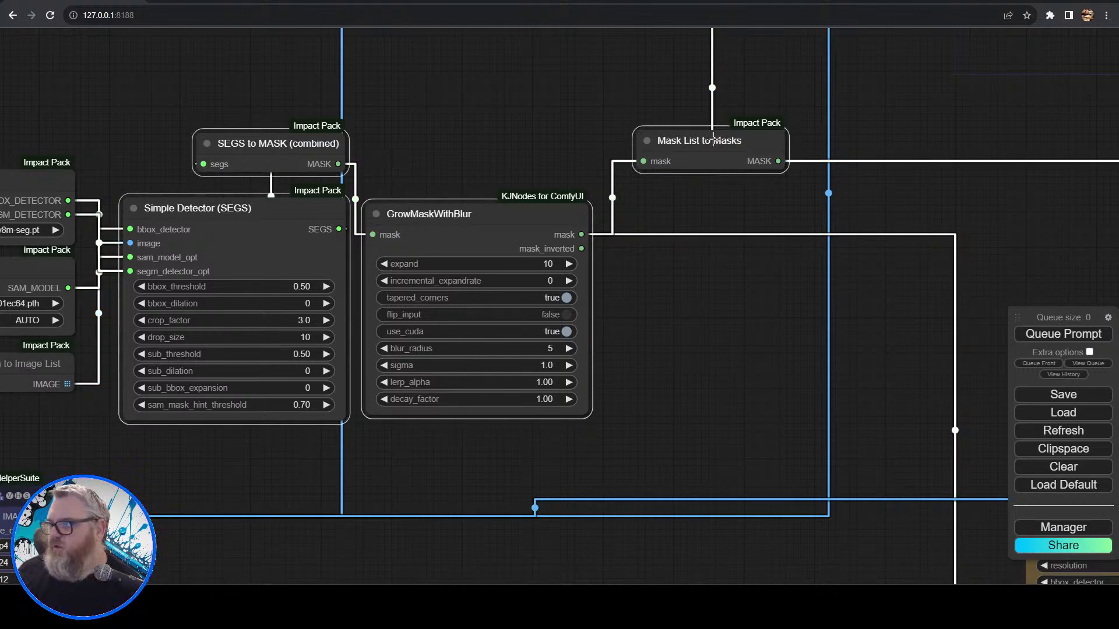
right_click(696, 142)
click(702, 279)
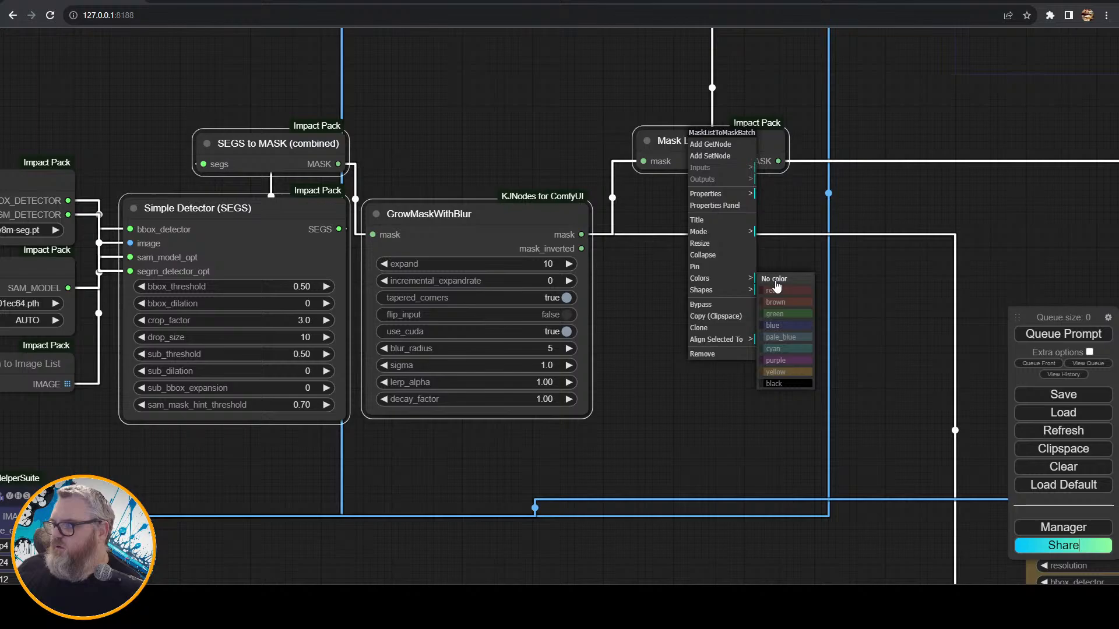
click(775, 326)
- Color the UltralyticsDetectorProvider, SAMLoader and Image batch to Image List nodes blue
drag(169, 115, 576, 138)
click(419, 227)
shift+click(410, 310)
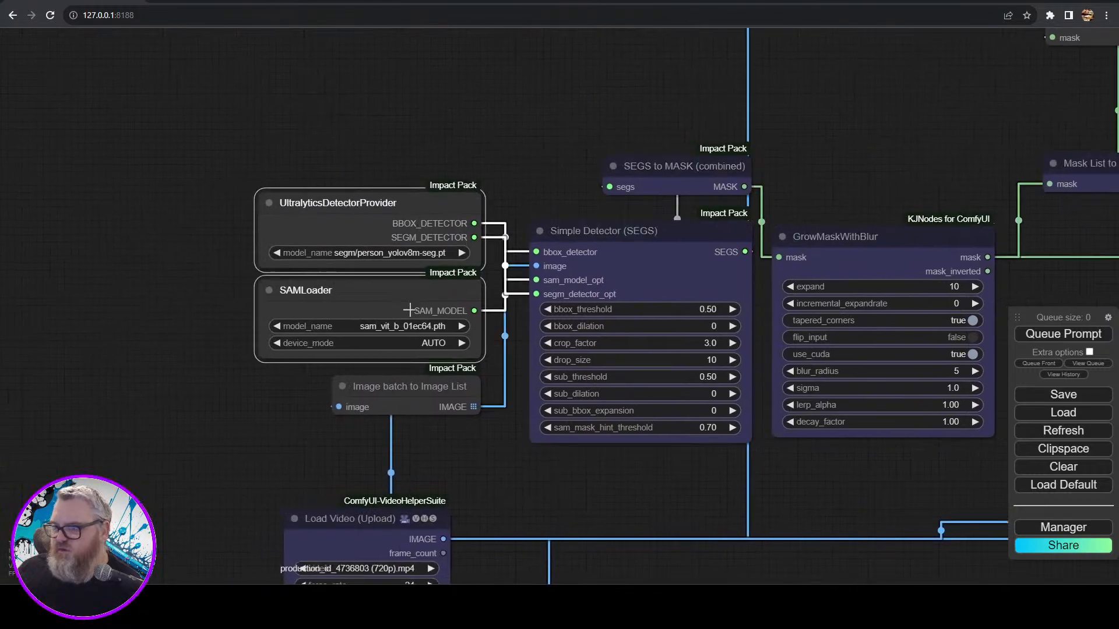
shift+click(412, 392)
right_click(413, 392)
click(424, 497)
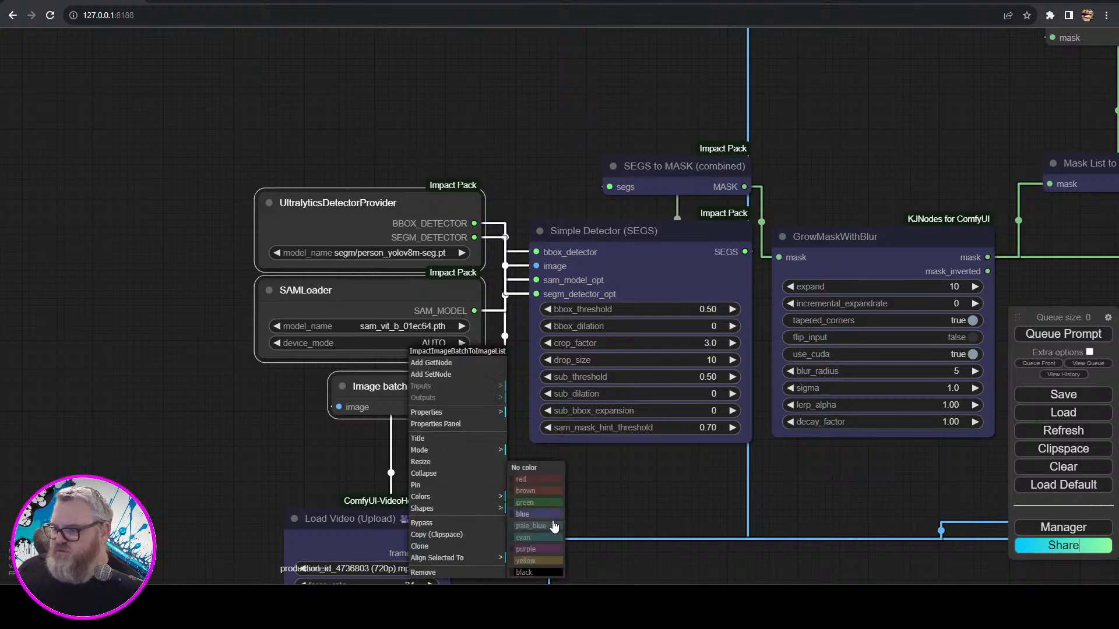
click(550, 515)
click(662, 505)
- Color the Inpaint Preprocessor node blue
scroll(662, 506, down, 4)
drag(744, 494, 254, 416)
scroll(586, 395, down, 1)
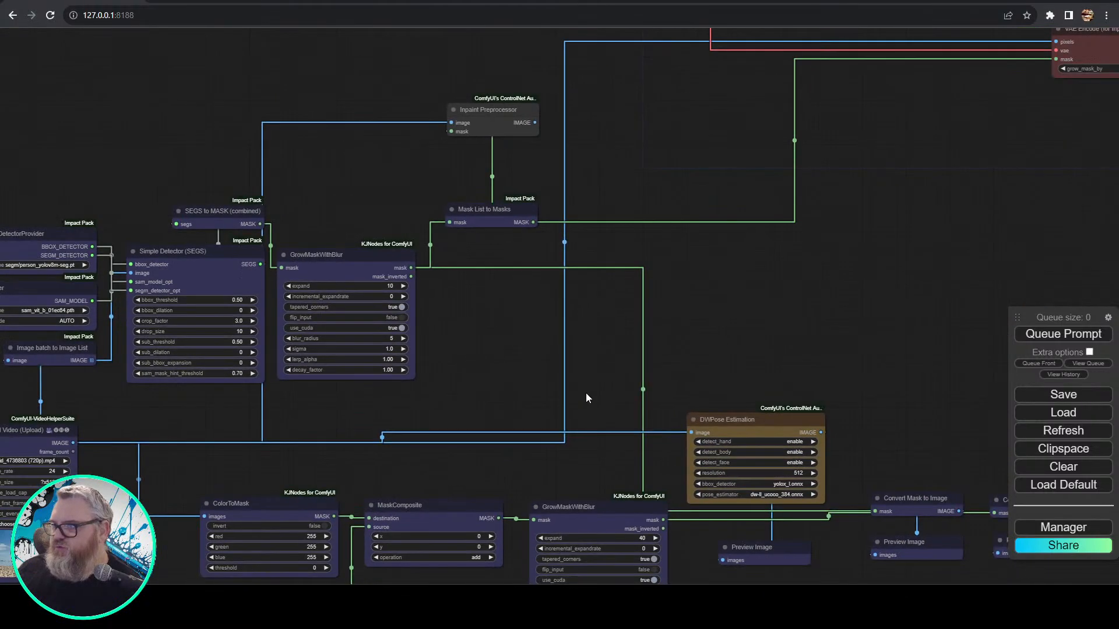
right_click(484, 112)
click(498, 251)
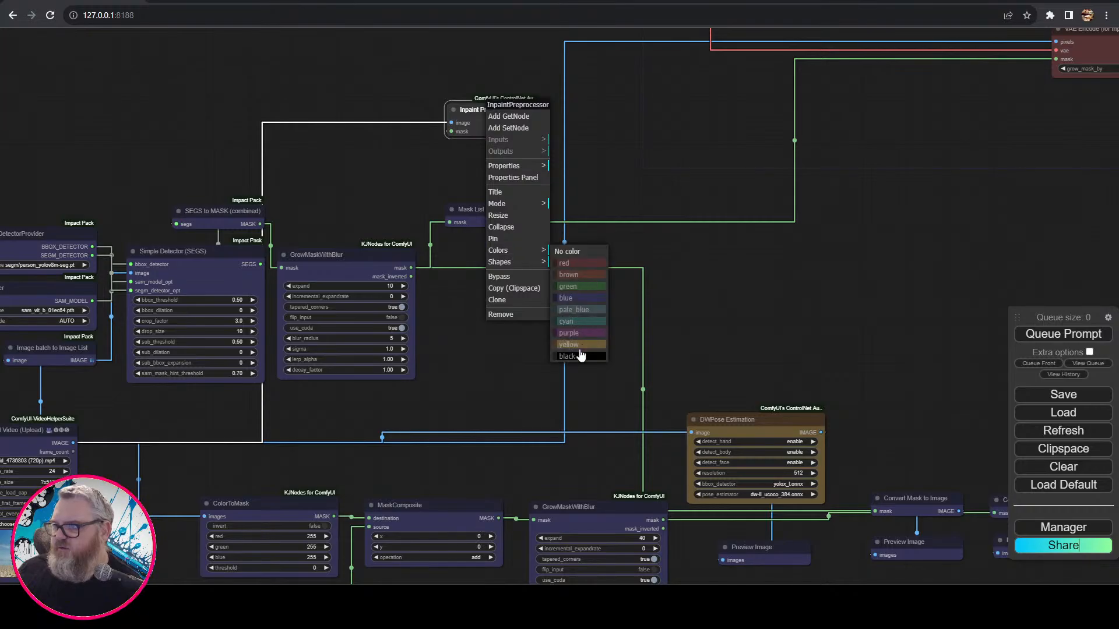
click(586, 303)
- Review the colored node groups across the workflow, from the mask section to the model loaders
drag(630, 174, 254, 324)
drag(346, 324, 130, 400)
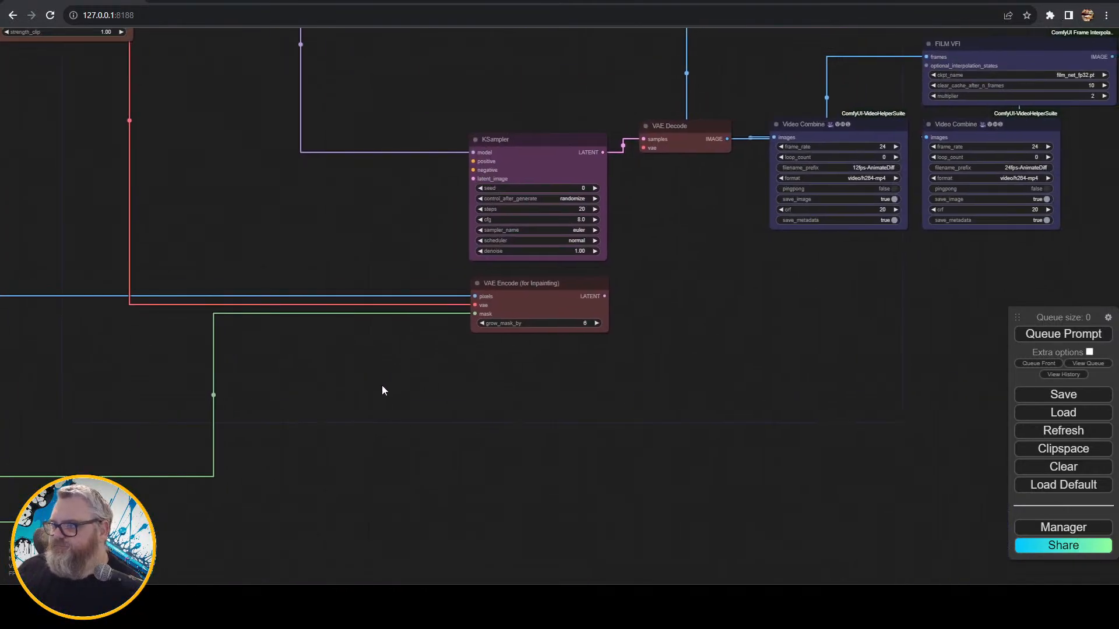
scroll(330, 449, down, 10)
drag(407, 437, 589, 315)
scroll(591, 312, up, 6)
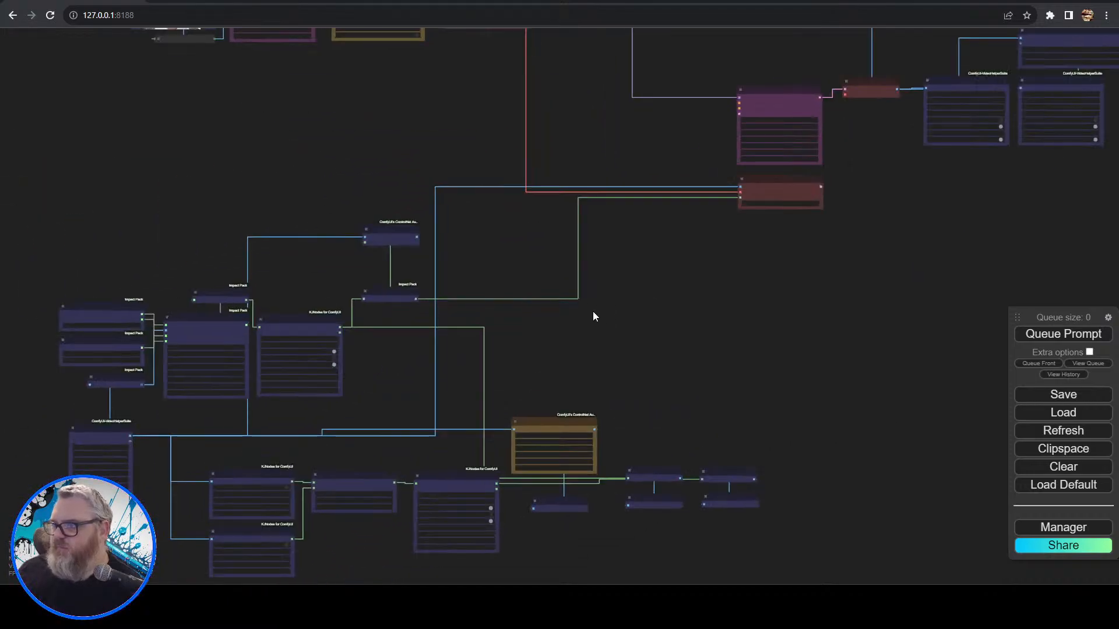
scroll(641, 301, down, 3)
drag(495, 160, 417, 440)
scroll(418, 439, up, 6)
drag(358, 391, 247, 338)
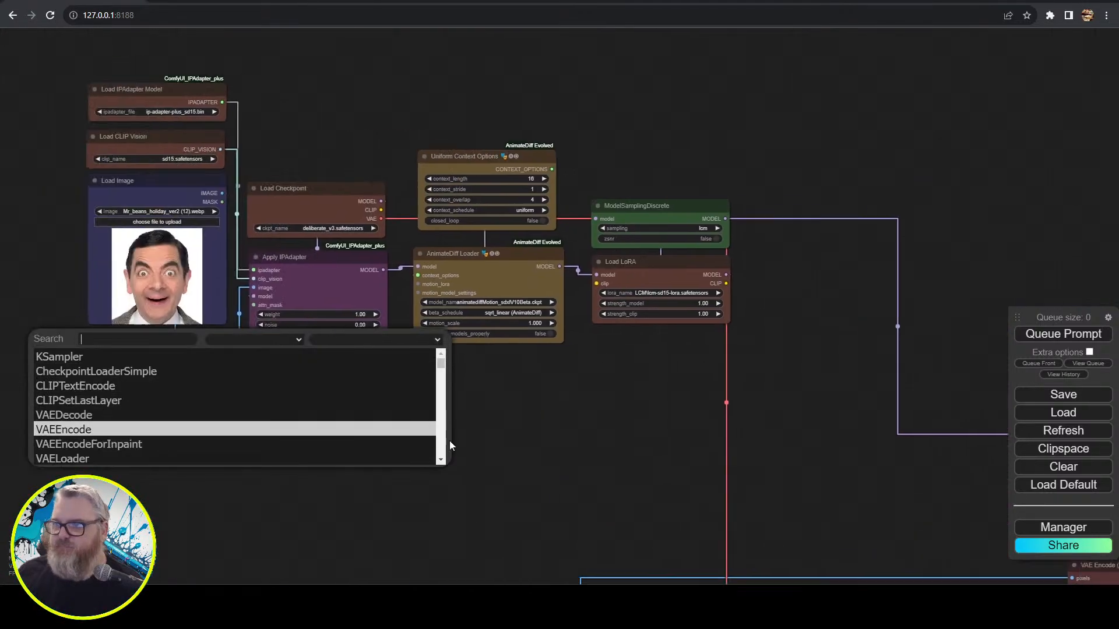
- Add a CLIP Set Last Layer node from Load Checkpoint's CLIP output, place it above ModelSamplingDiscrete and set stop_at_clip_layer to -2
scroll(449, 440, up, 2)
drag(501, 363, 171, 435)
drag(163, 218, 389, 163)
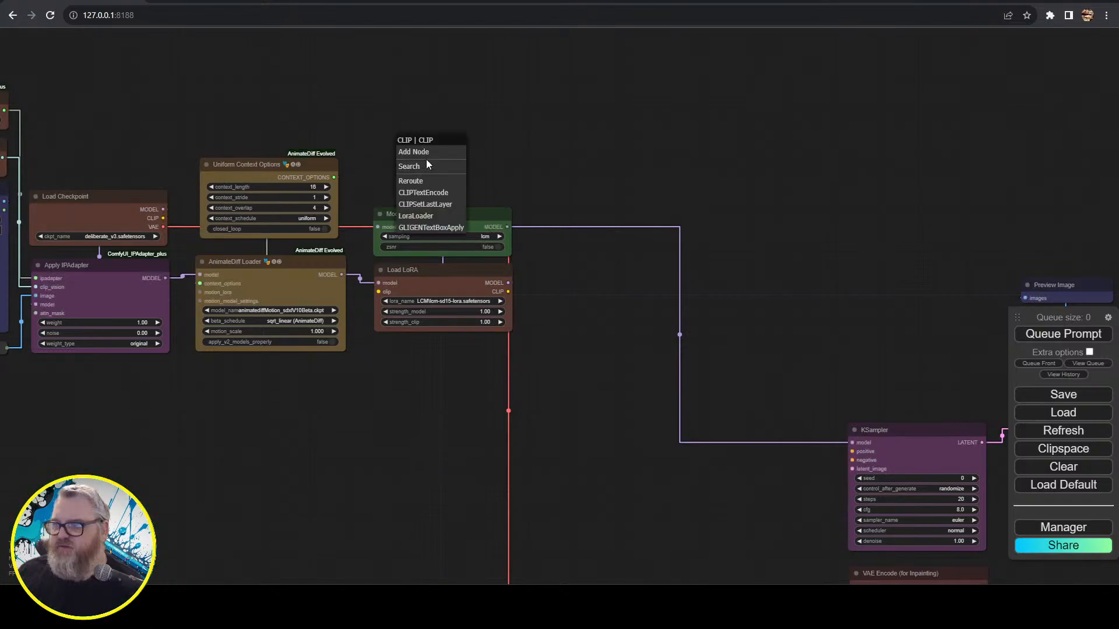
click(442, 215)
drag(457, 153, 429, 169)
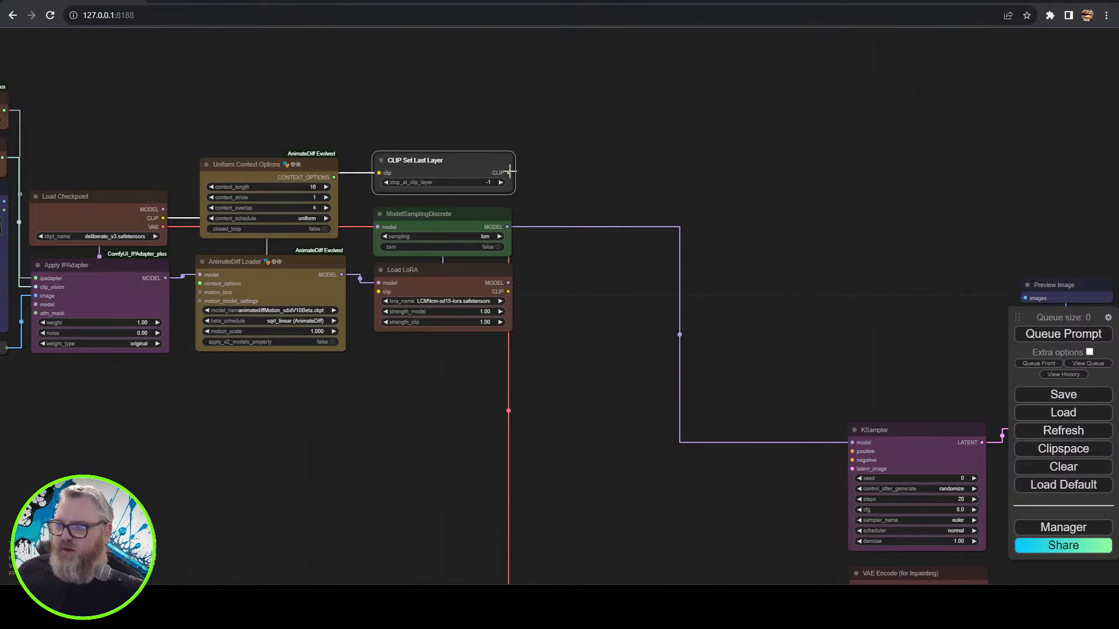
click(385, 182)
- Rename the CLIP Set Last Layer node as CLIP SKIP
right_click(417, 163)
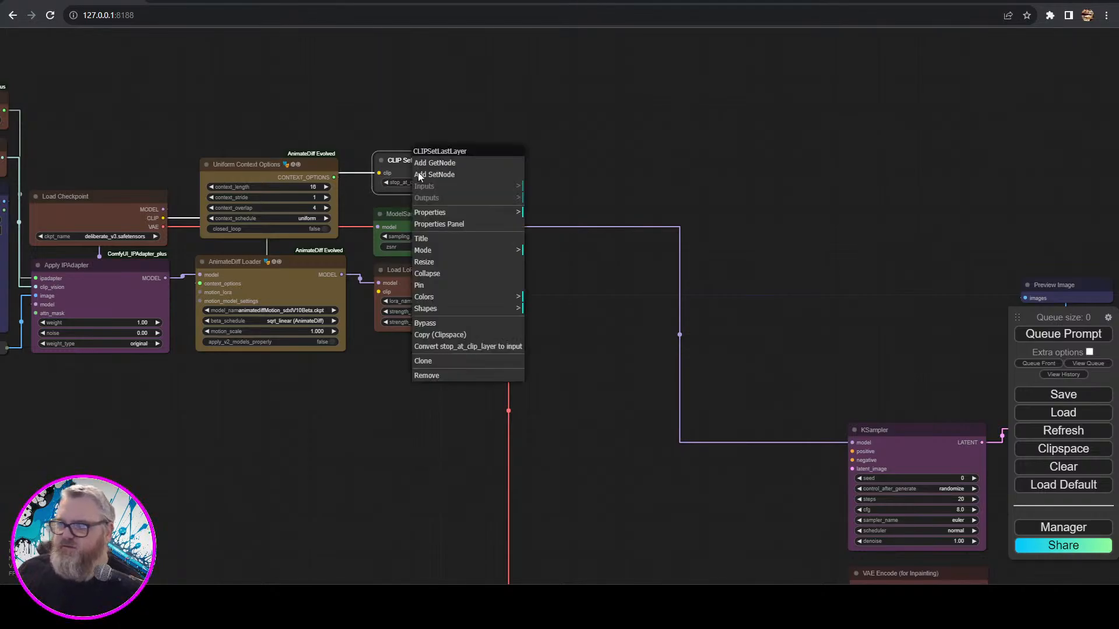
click(436, 237)
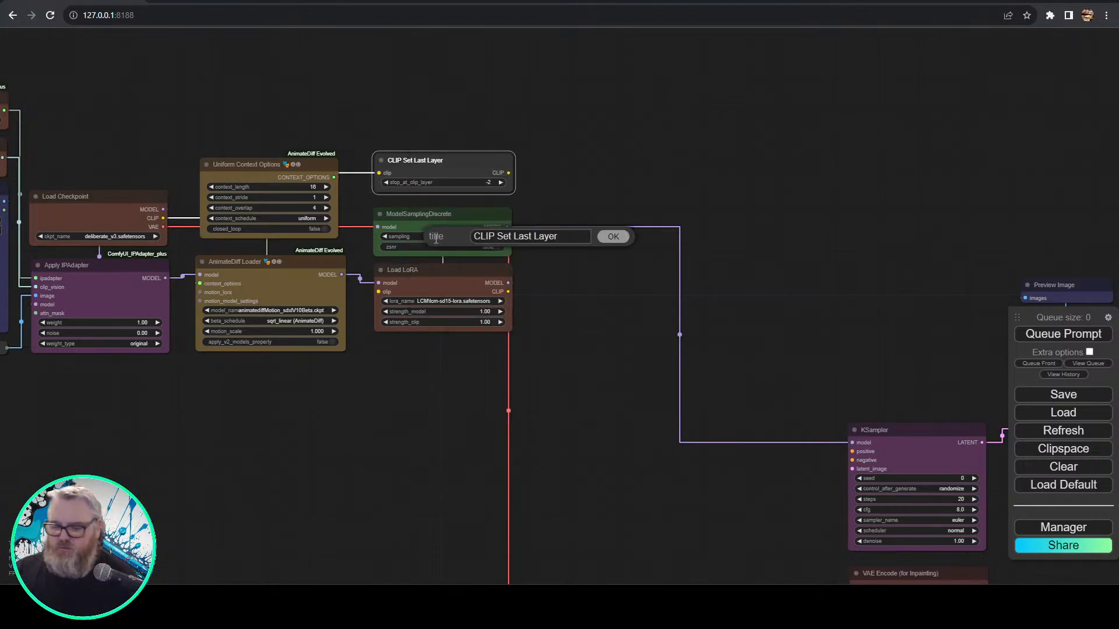
key(ctrl+a)
text(CLIP SKIP)
key(Return)
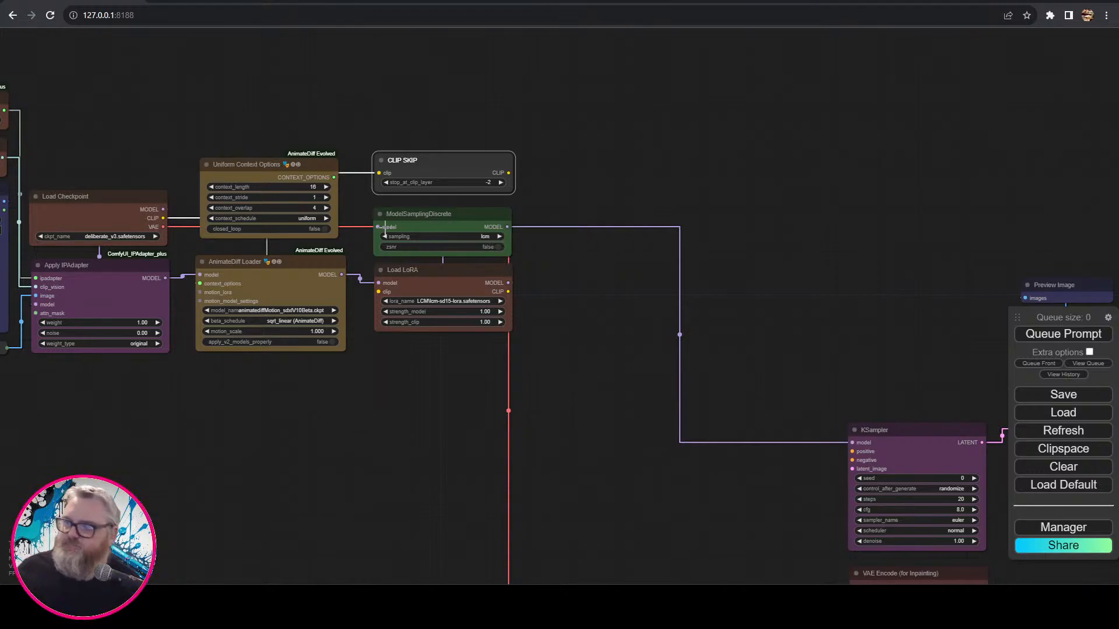
- Color the CLIP SKIP node yellow
scroll(524, 163, up, 5)
right_click(412, 128)
click(446, 271)
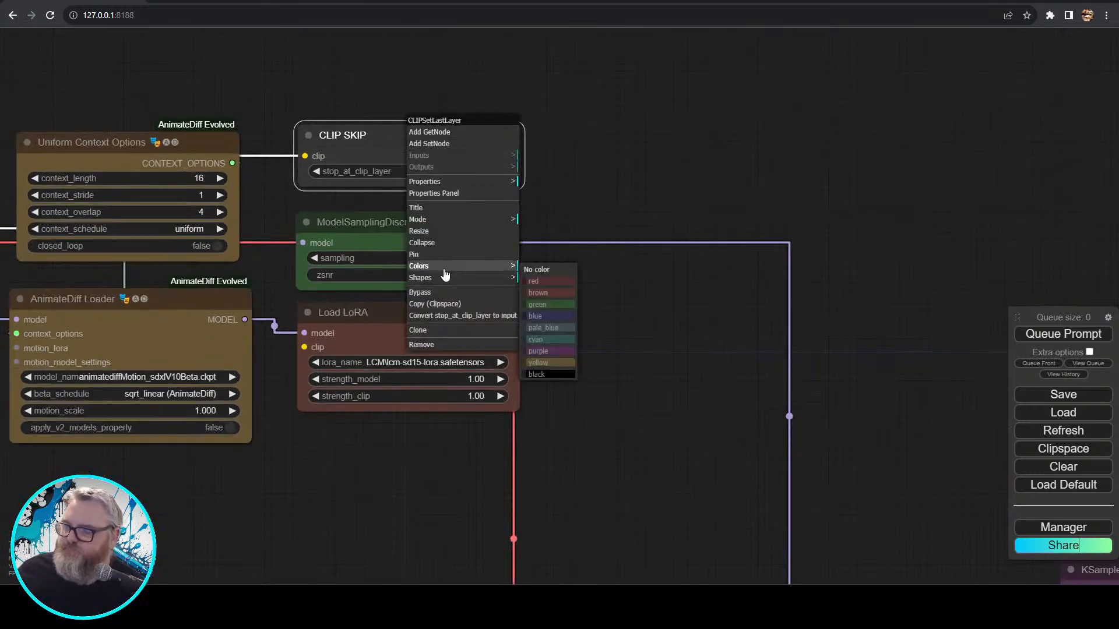
click(538, 362)
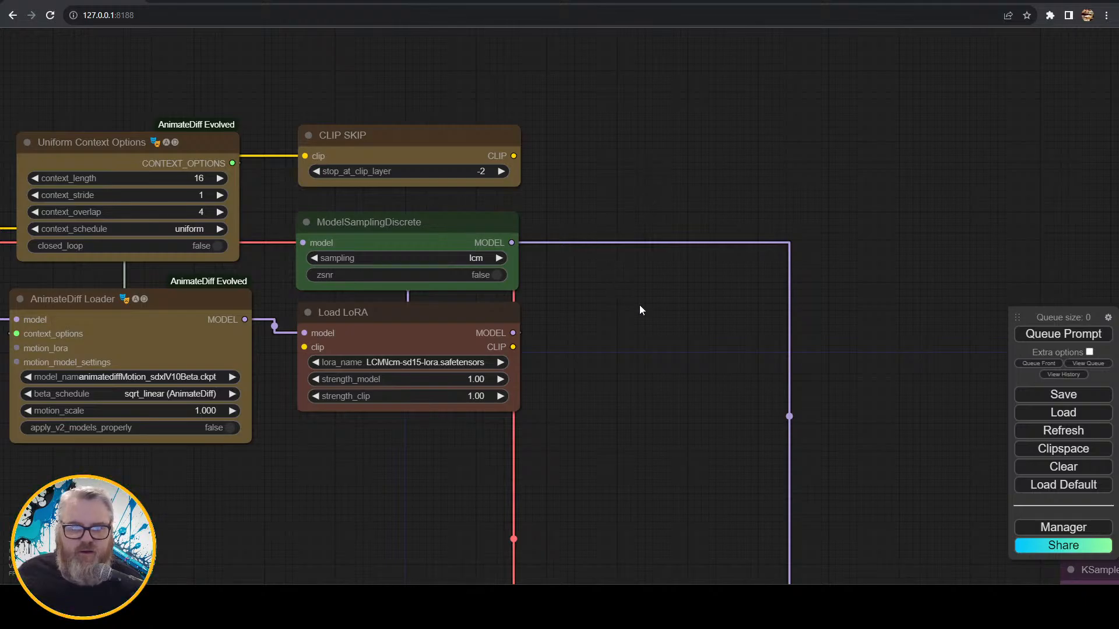
- Add a CLIP Text Encode (Prompt) node from CLIP SKIP's CLIP output, beside CLIP SKIP, and color it green
drag(514, 155, 581, 171)
click(639, 241)
drag(705, 190, 672, 141)
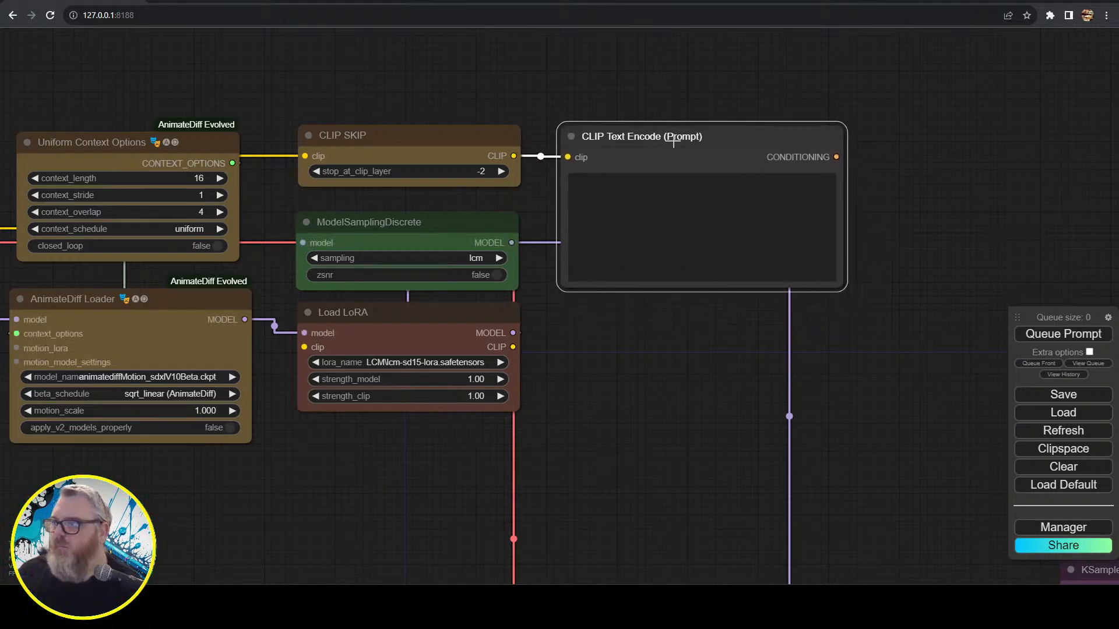
right_click(672, 131)
click(693, 275)
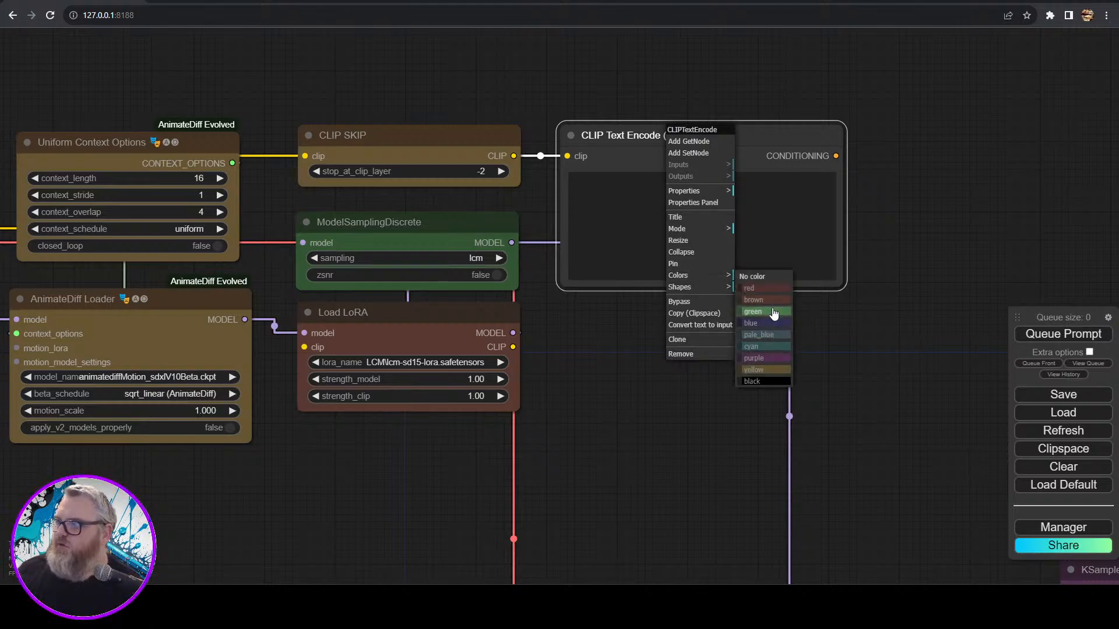
click(768, 311)
- Duplicate the green CLIP Text Encode node below the original and connect CLIP SKIP's CLIP output to the copy's clip input
key(ctrl+c)
key(ctrl+v)
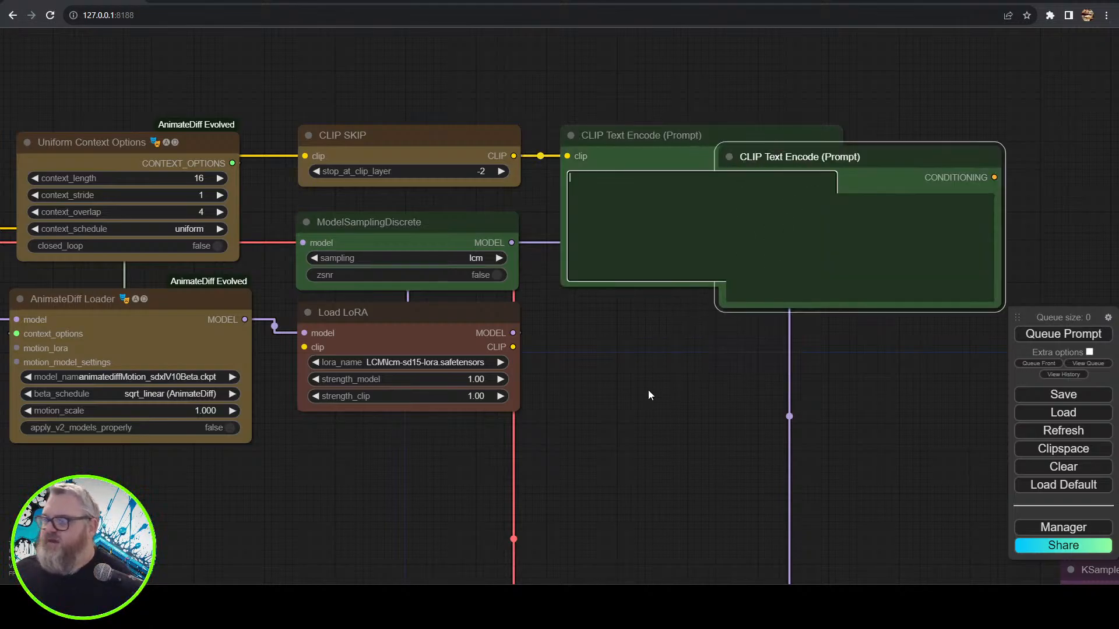
drag(873, 158, 716, 316)
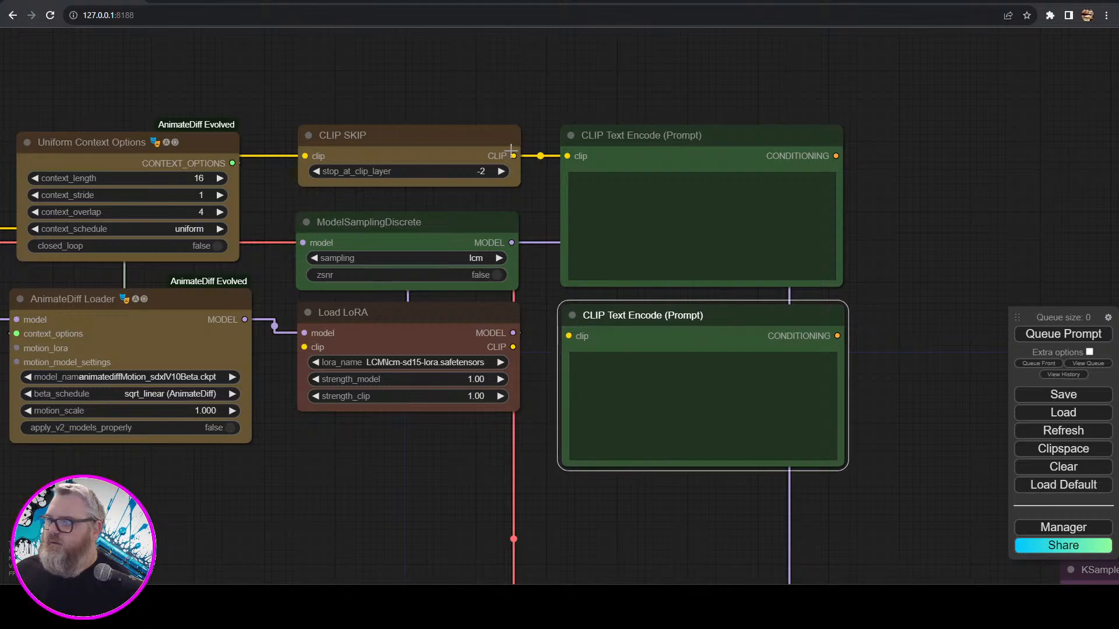
drag(579, 285, 569, 336)
- Color the lower CLIP Text Encode (Prompt) node red
right_click(652, 312)
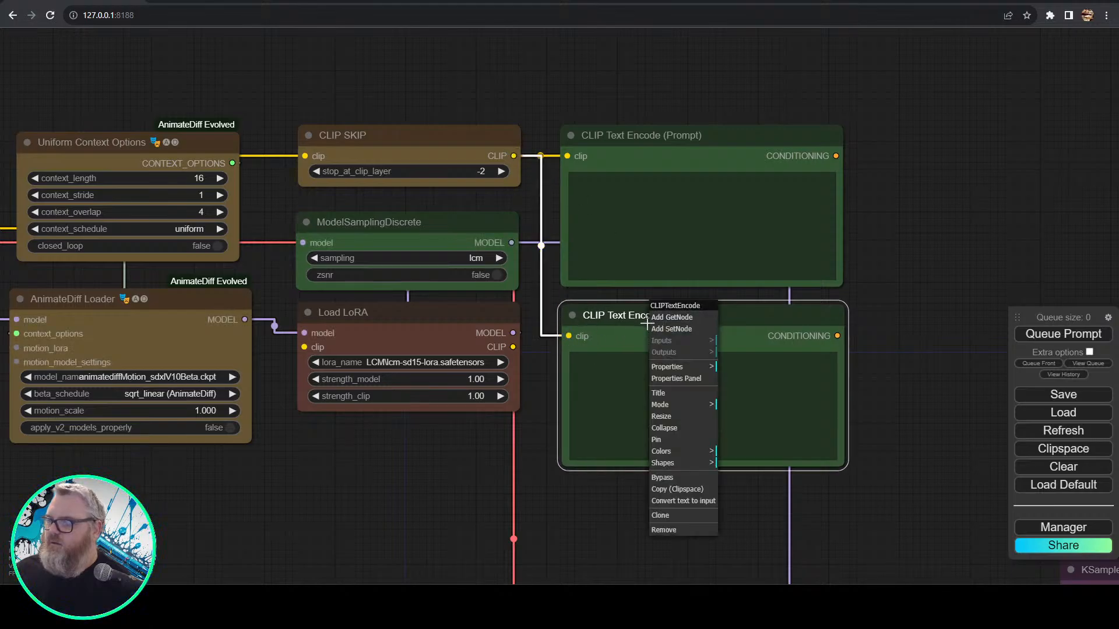
click(675, 452)
click(757, 461)
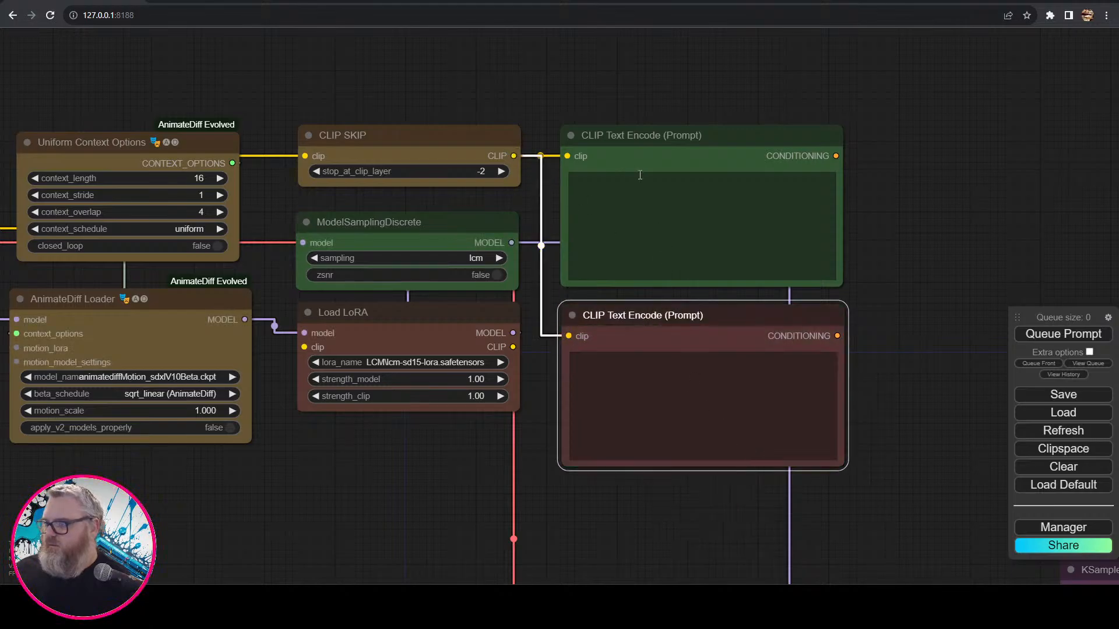
- Try to rename the green CLIP Text Encode (Prompt) node as Positive
right_click(630, 146)
click(649, 222)
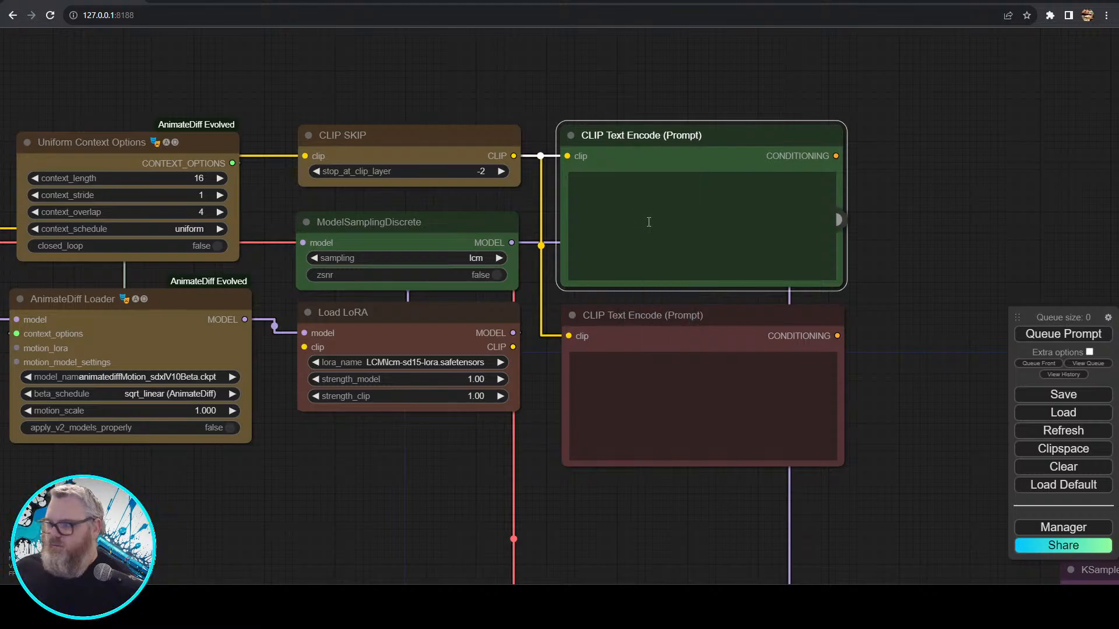
right_click(644, 141)
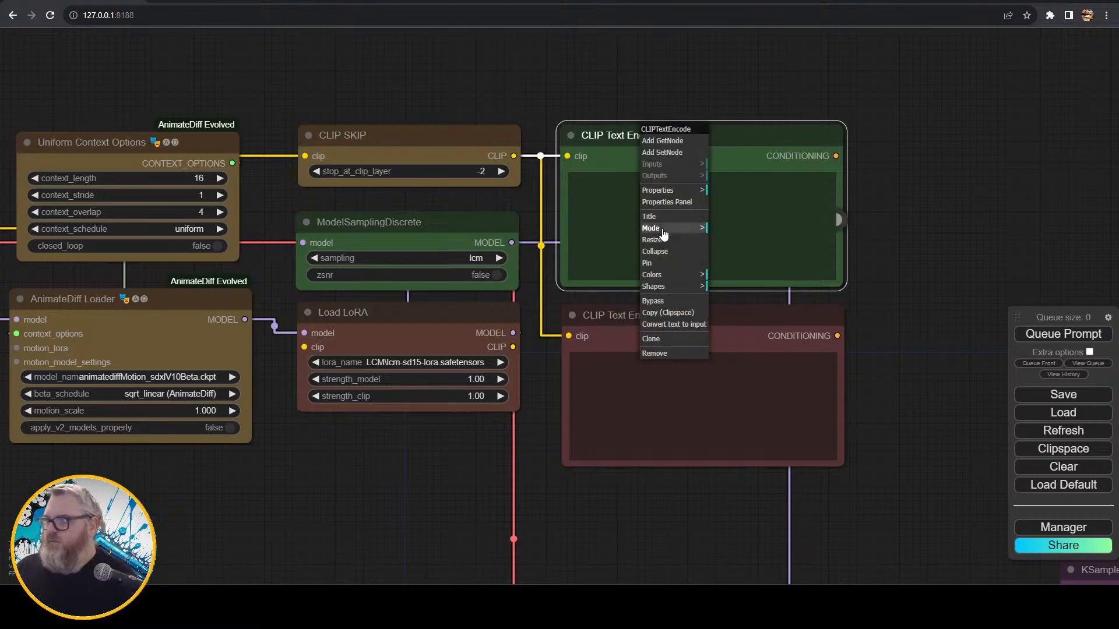
click(663, 219)
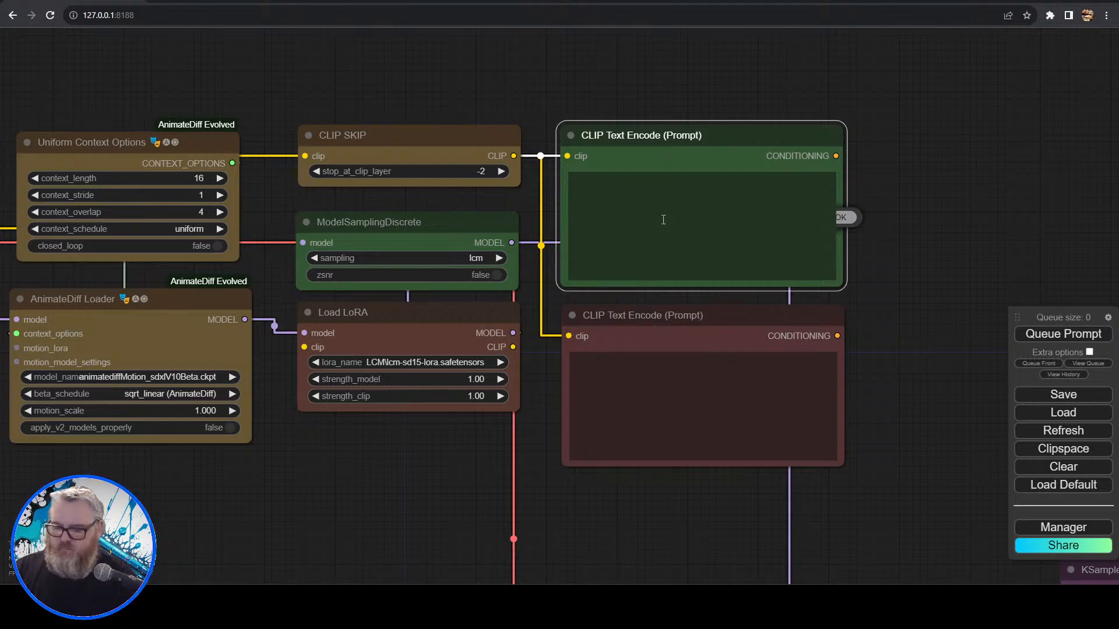
text(Positive)
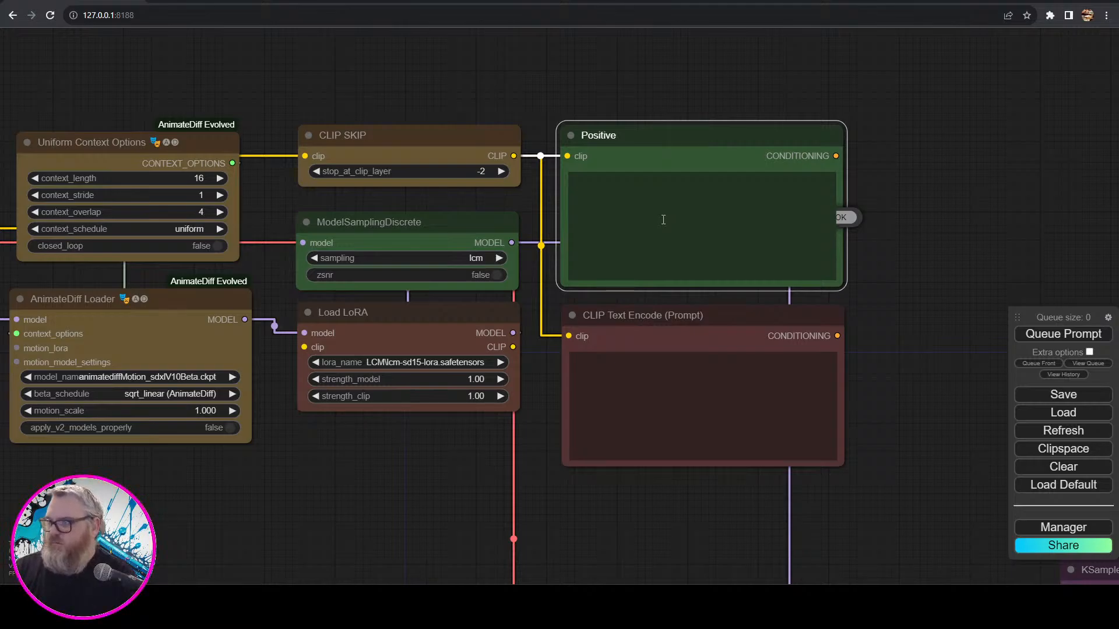
- Try to rename the red CLIP Text Encode (Prompt) node as Negative
right_click(642, 318)
click(658, 393)
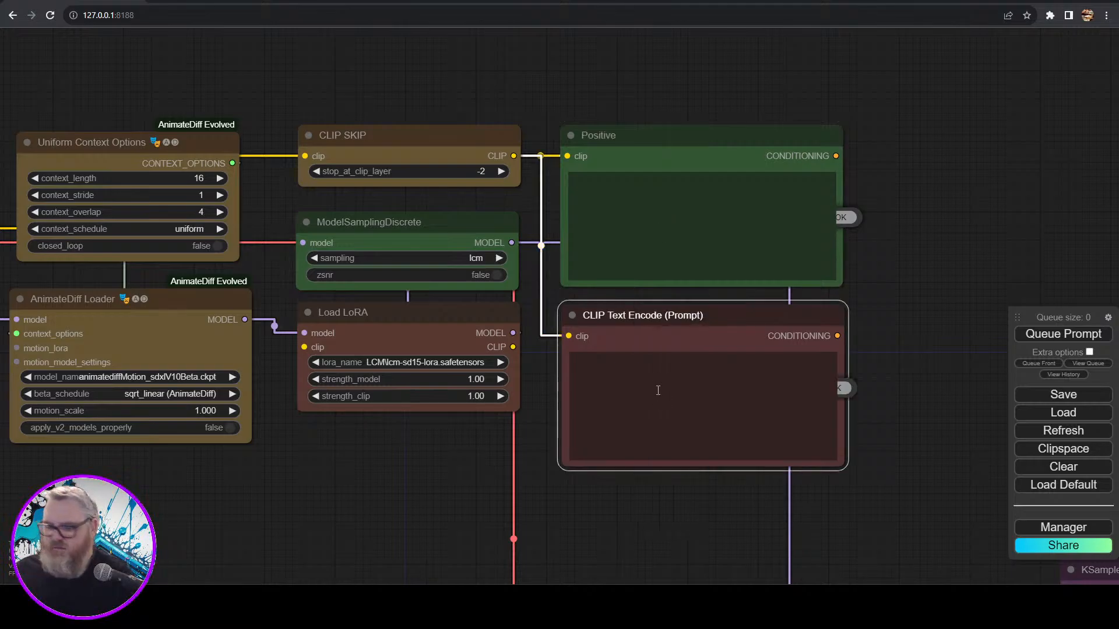
text(Negative)
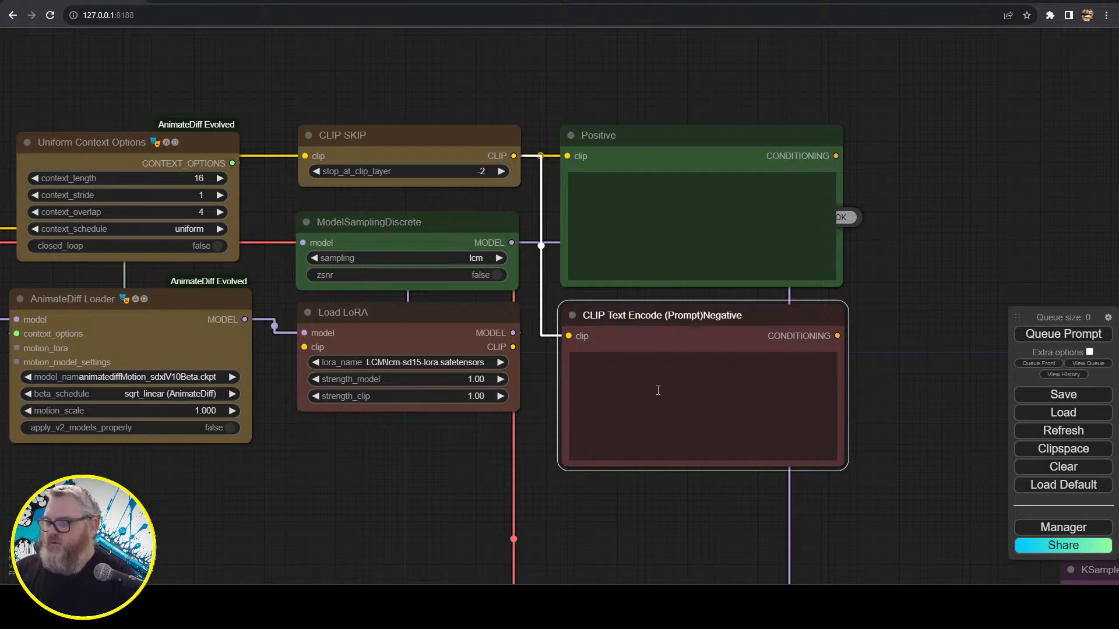
- Replace the red prompt node's entire title with Negative
right_click(682, 335)
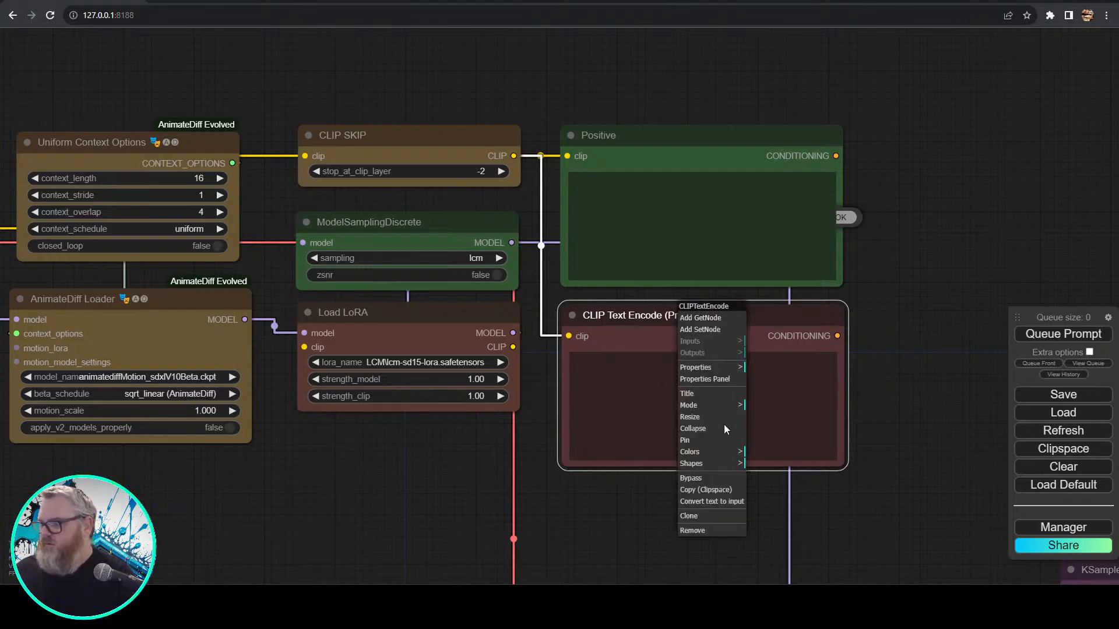
click(702, 393)
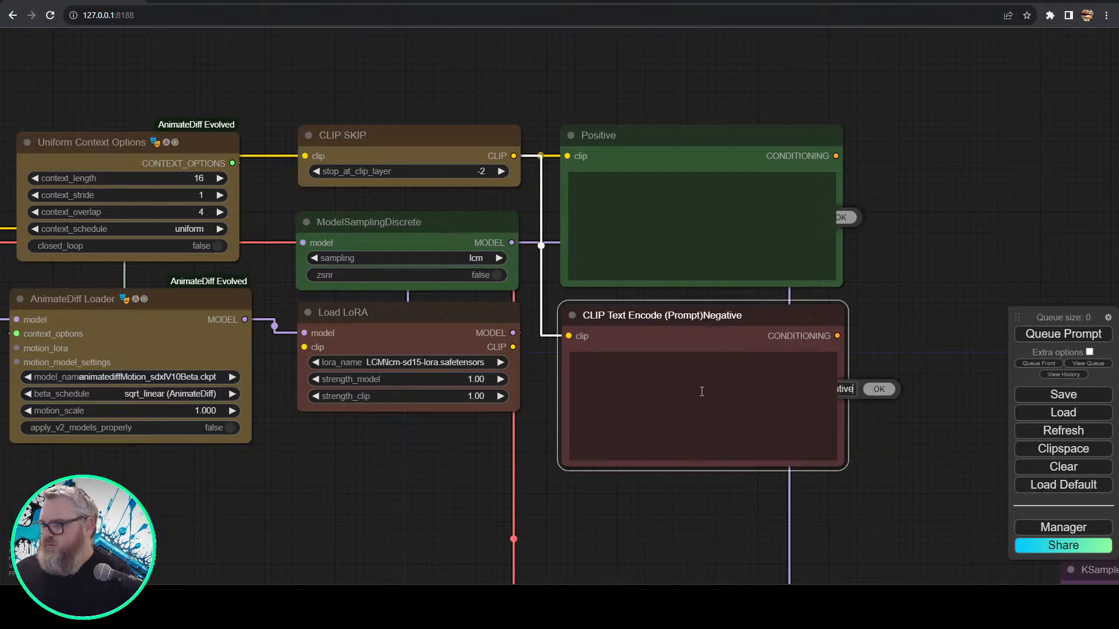
key(ctrl+a)
key(BackSpace)
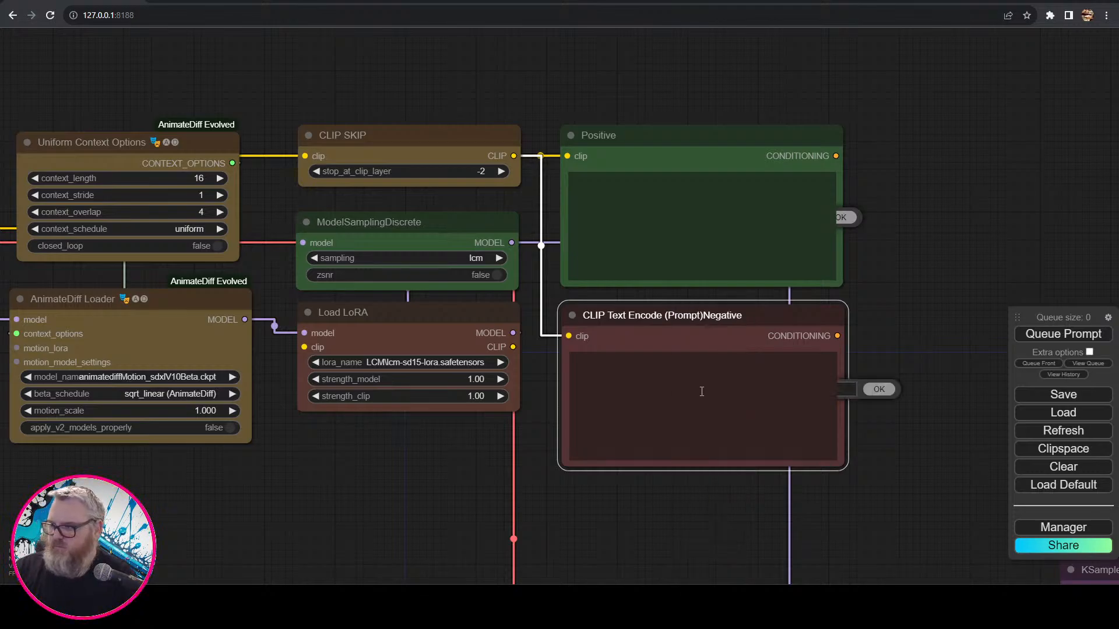
text(Negative)
key(Return)
click(868, 287)
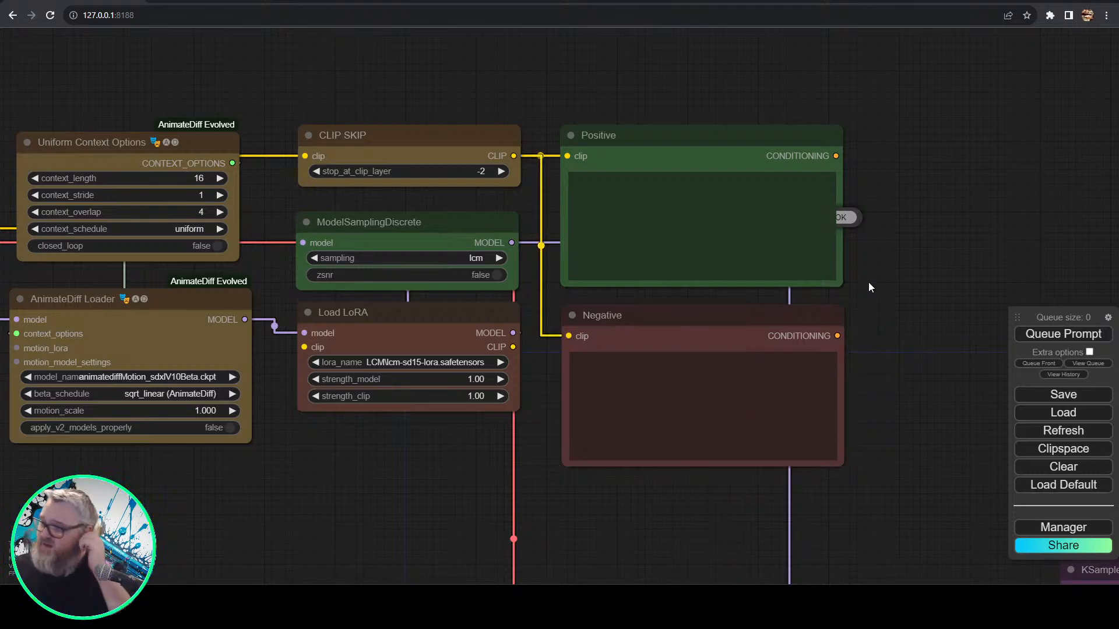
- Dismiss the leftover title editor and rename the green CLIP Text Encode node as Positive
click(851, 219)
click(717, 150)
right_click(717, 150)
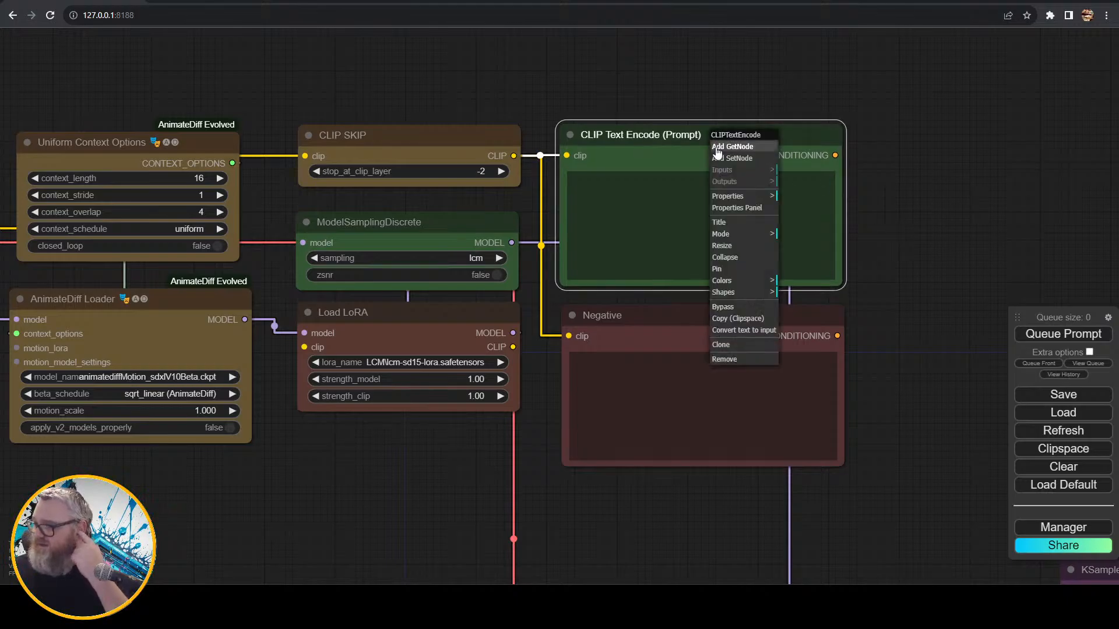
click(739, 224)
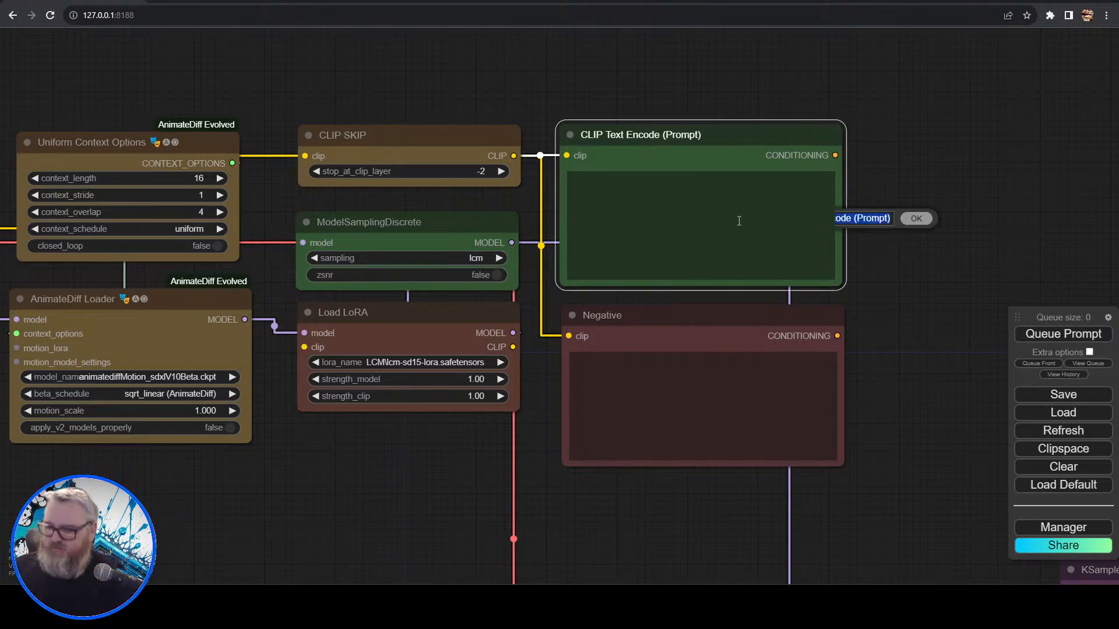
key(BackSpace)
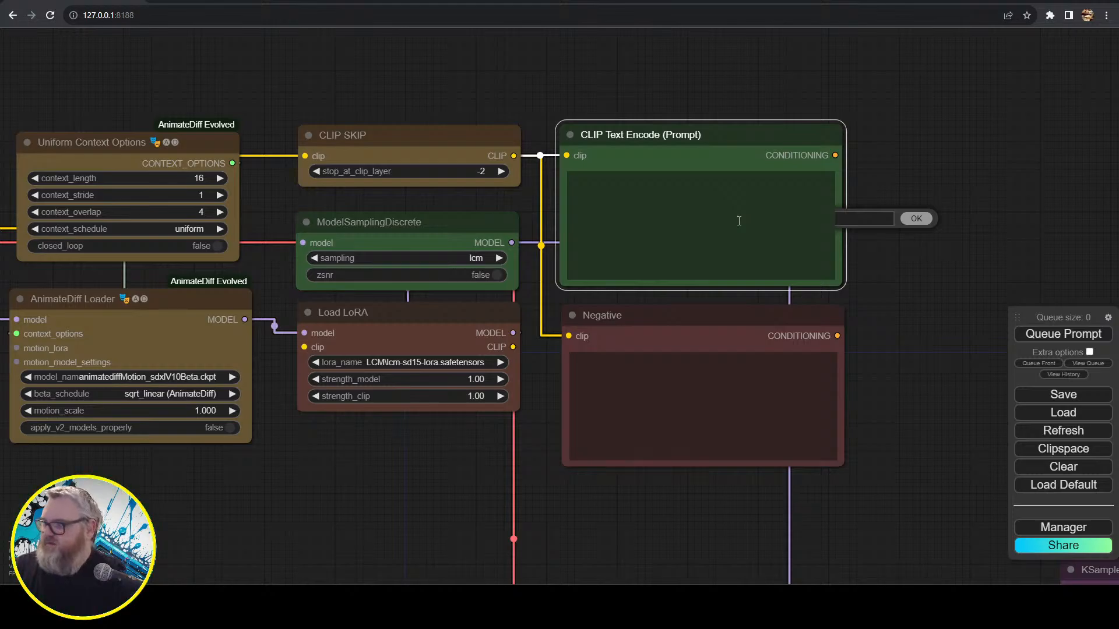
text(Positive)
key(Return)
click(898, 259)
scroll(898, 258, down, 3)
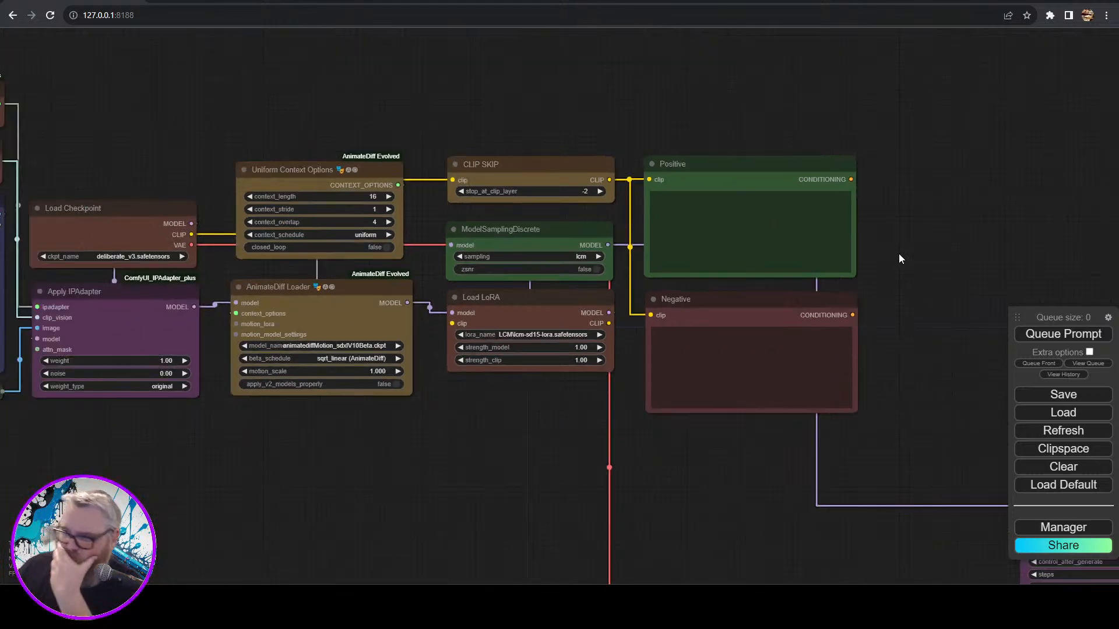
drag(548, 457, 366, 356)
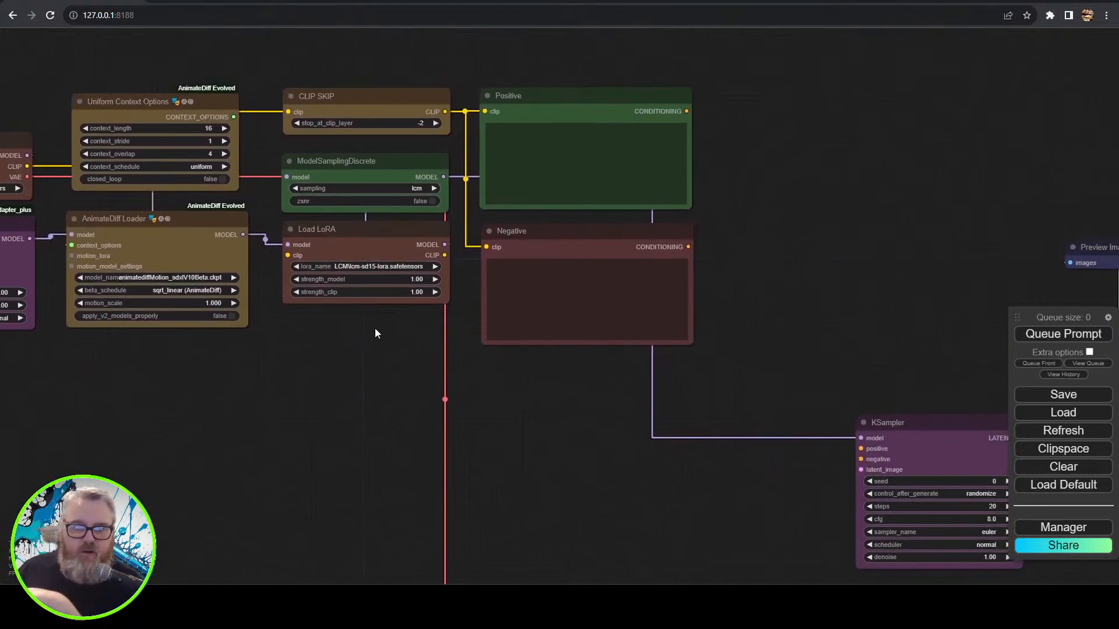
- Enter "nsfw, nude" as the Negative node's prompt and "mr bean" as the Positive node's prompt
drag(482, 388, 66, 422)
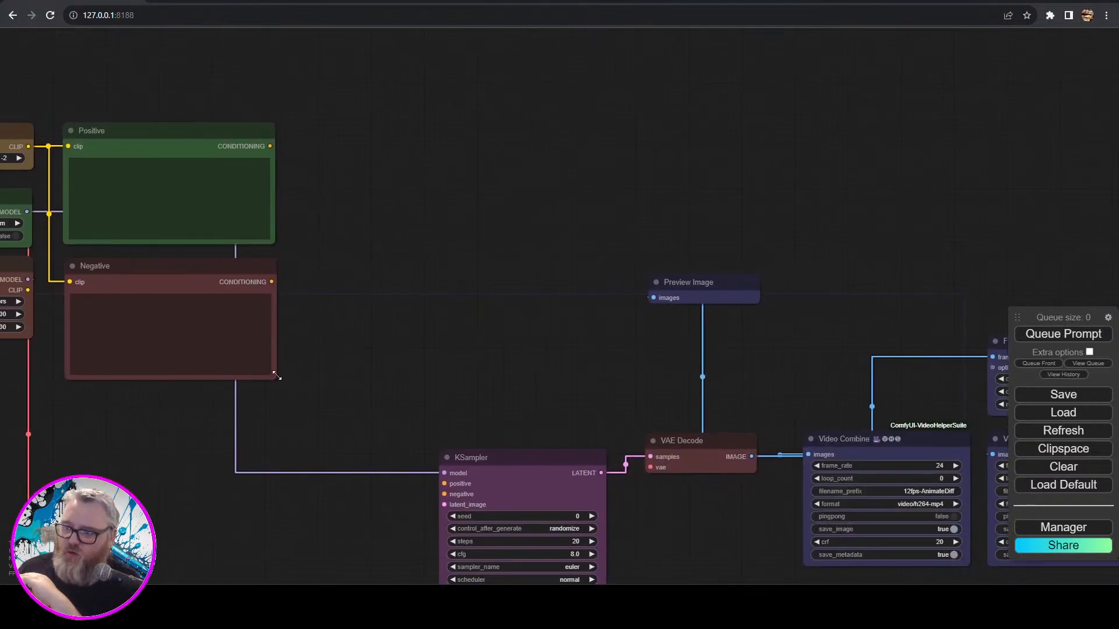
click(467, 490)
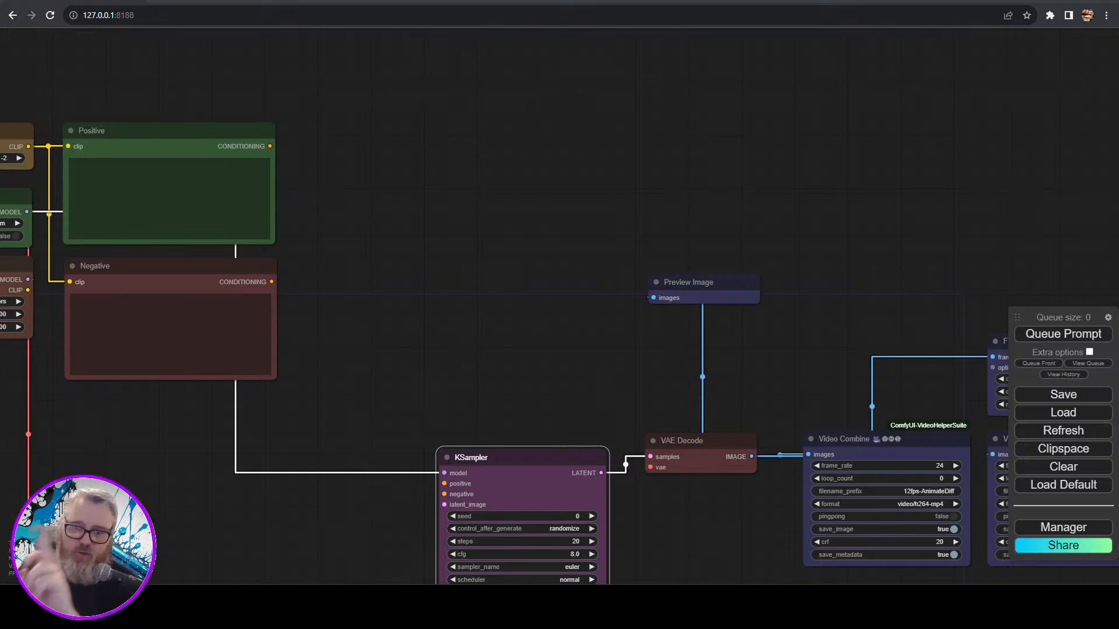
scroll(522, 295, down, 4)
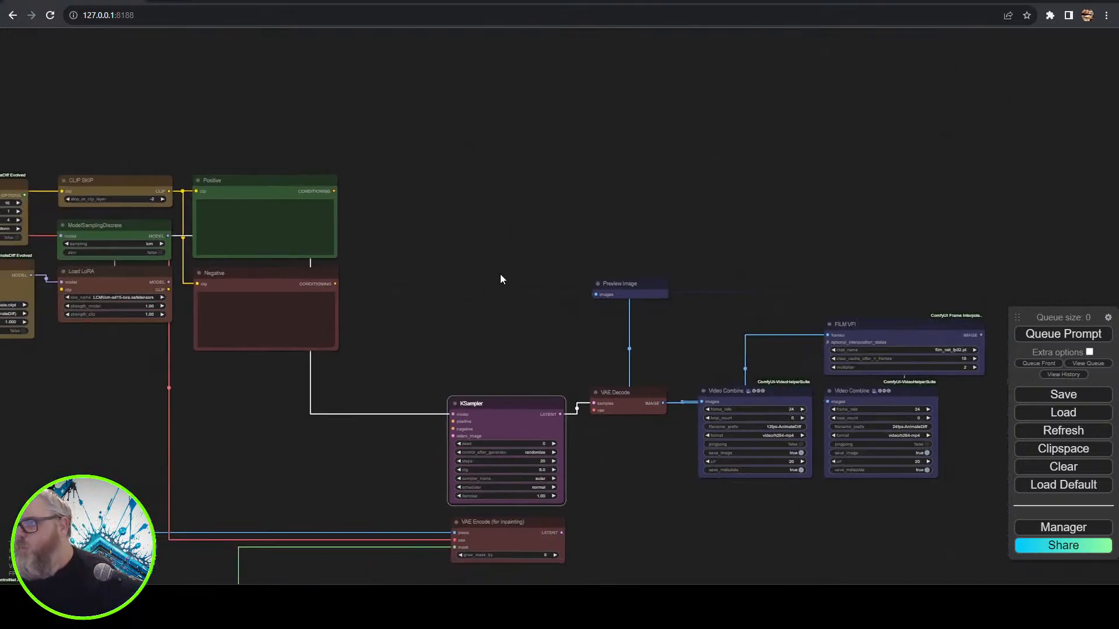
drag(502, 278, 632, 244)
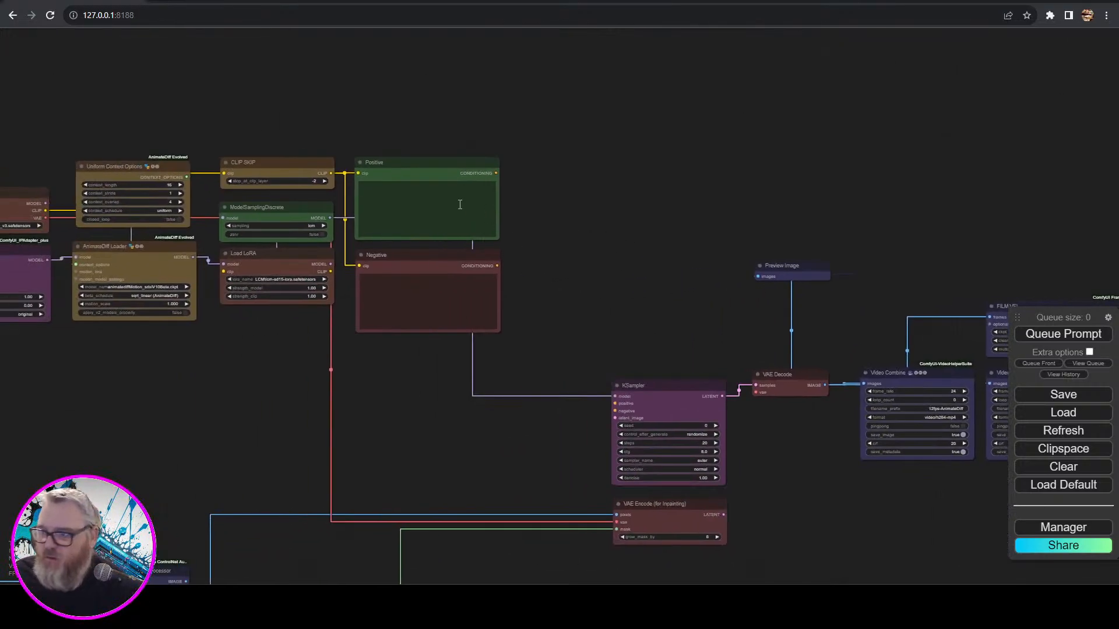
click(421, 291)
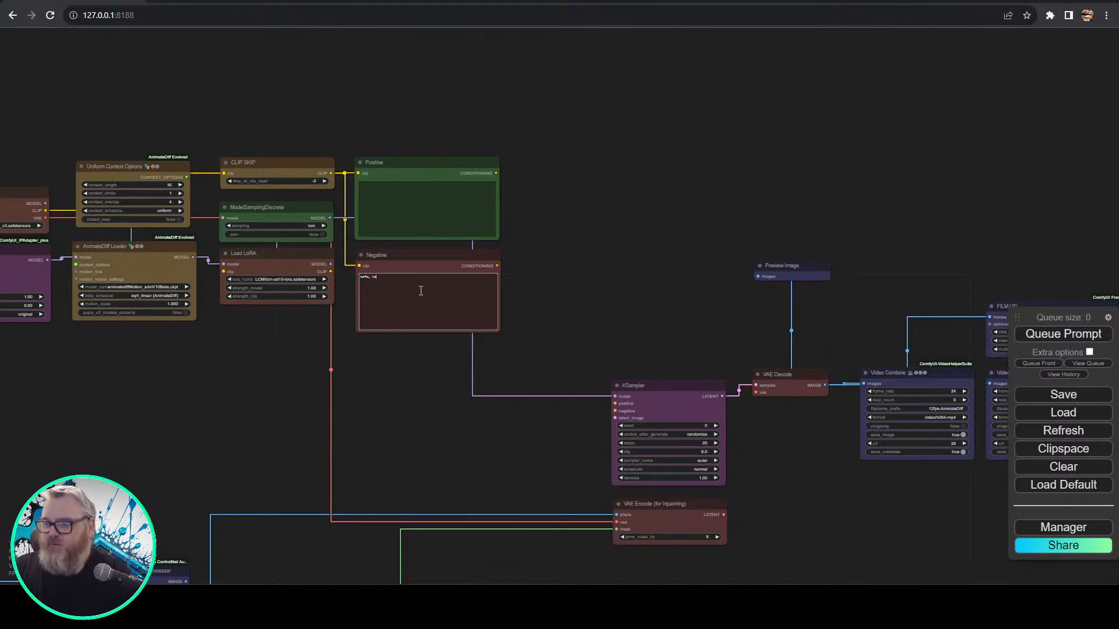
click(439, 182)
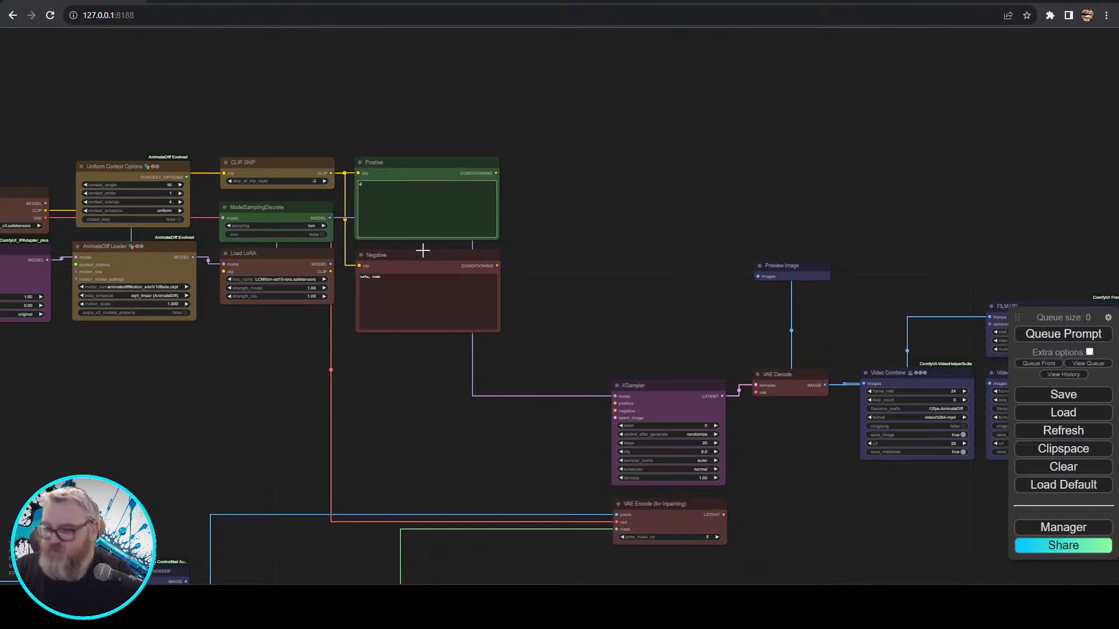
scroll(598, 215, up, 7)
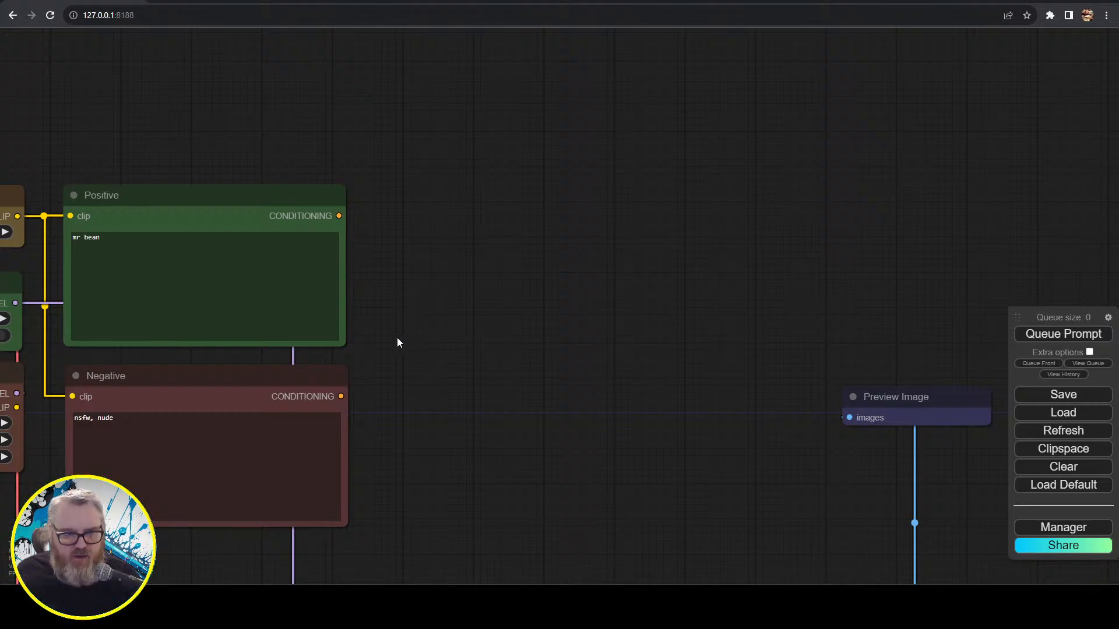
- Search the nodes for "apply" and add a ControlNetApplyAdvanced node between the prompt nodes and Preview Image
drag(488, 345, 329, 222)
scroll(384, 346, down, 4)
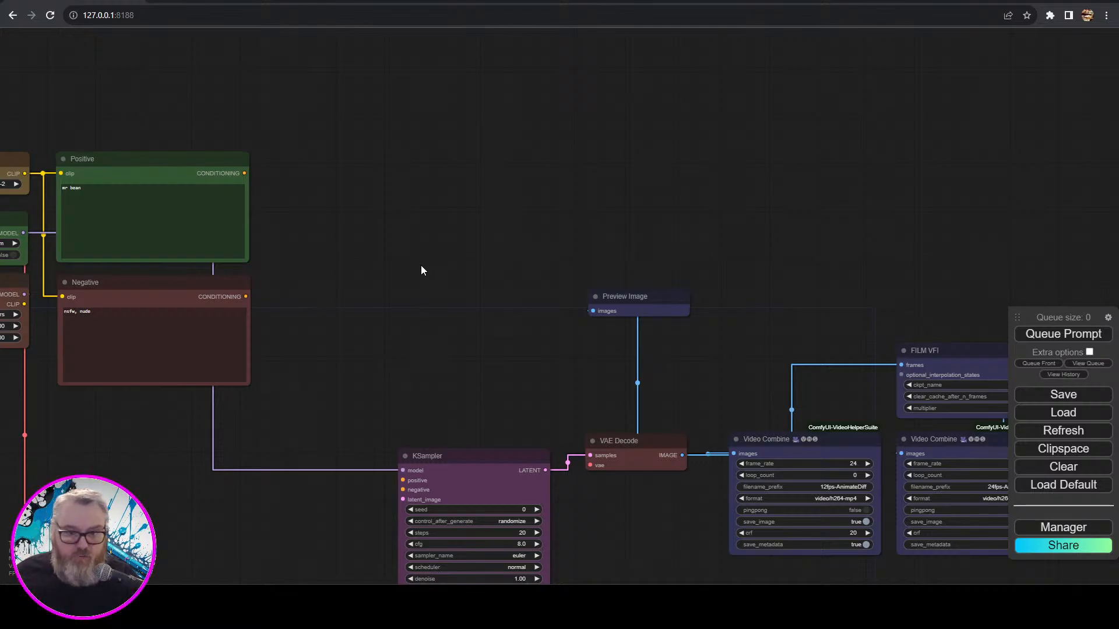
double_click(414, 289)
text(apply)
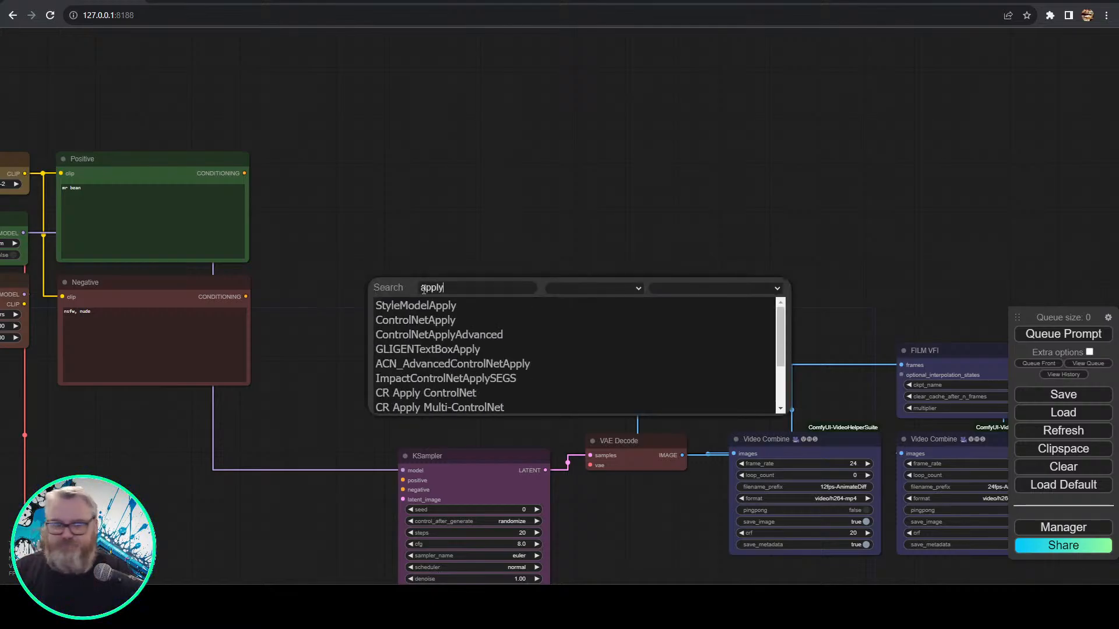
key(Down)
key(Down)
key(Down)
key(Return)
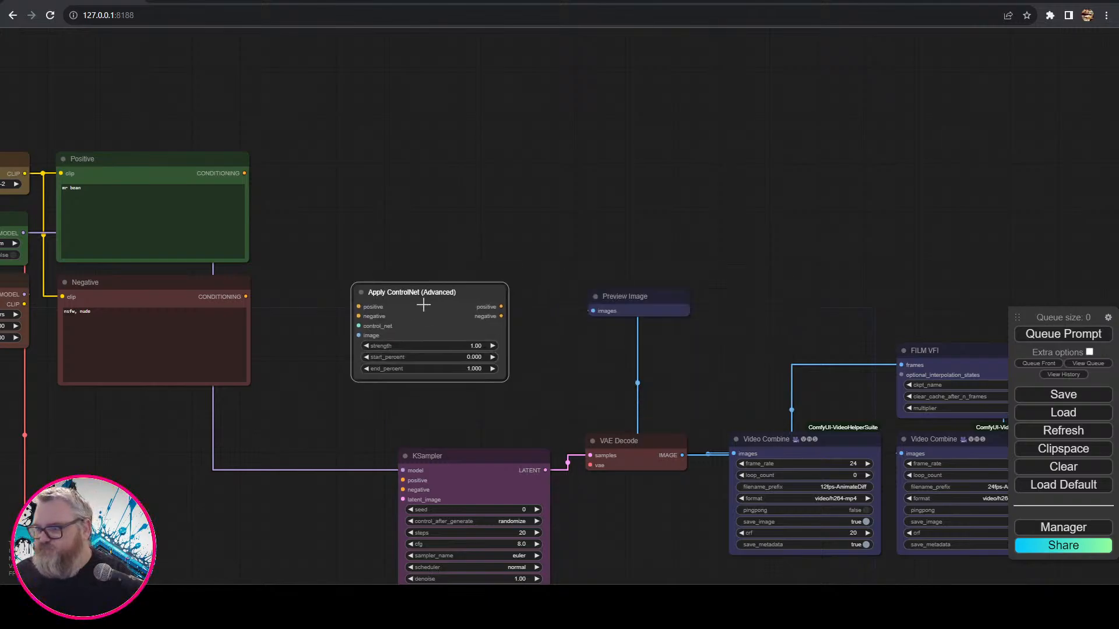
- Move the Apply ControlNet (Advanced) node up beside the Positive prompt and place Preview Image directly above VAE Decode
drag(423, 305, 388, 311)
drag(667, 301, 664, 410)
drag(385, 304, 383, 201)
- Duplicate the Apply ControlNet (Advanced) node and place the copy immediately to the right of the original
key(ctrl+c)
key(ctrl+v)
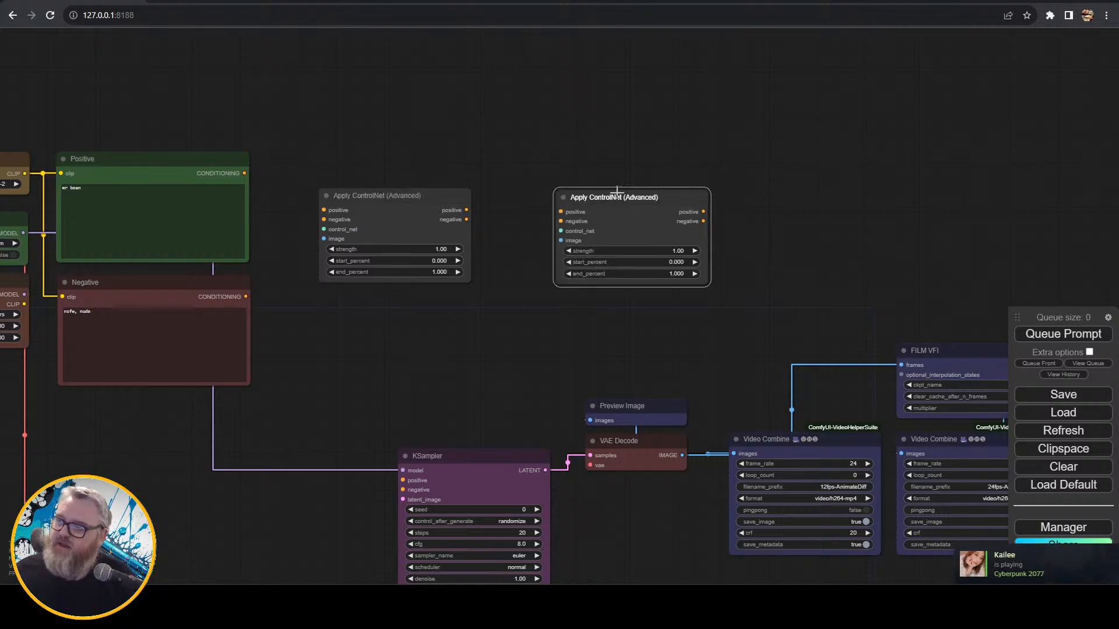
drag(617, 192, 559, 190)
- Route the Positive prompt's conditioning through the positive sockets of both Apply ControlNet nodes into the KSampler's positive input
drag(263, 328, 423, 331)
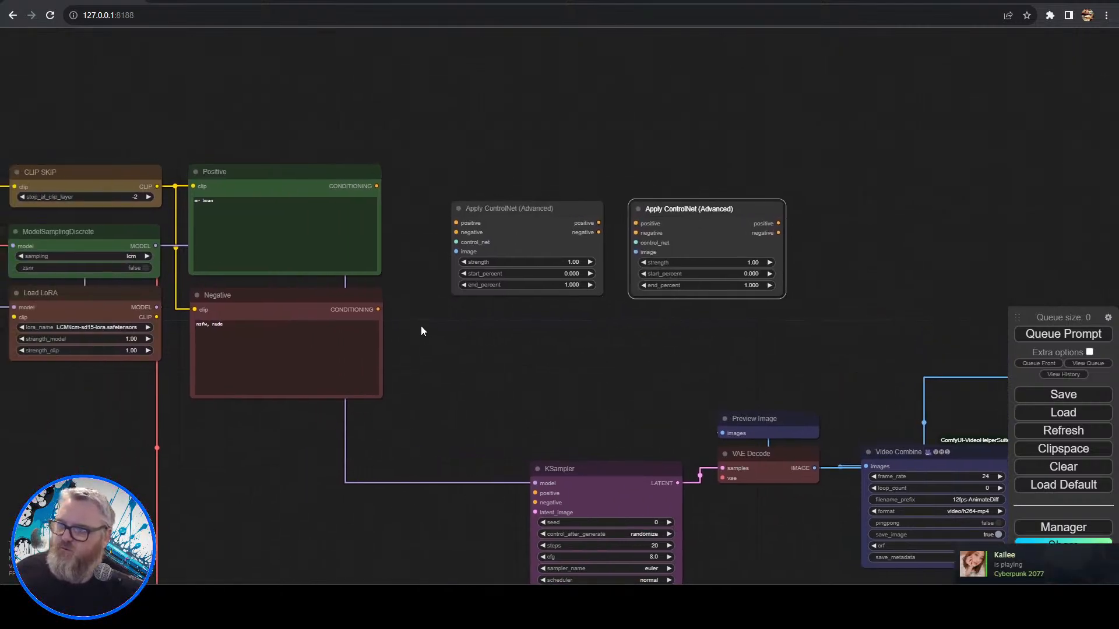
drag(374, 186, 456, 222)
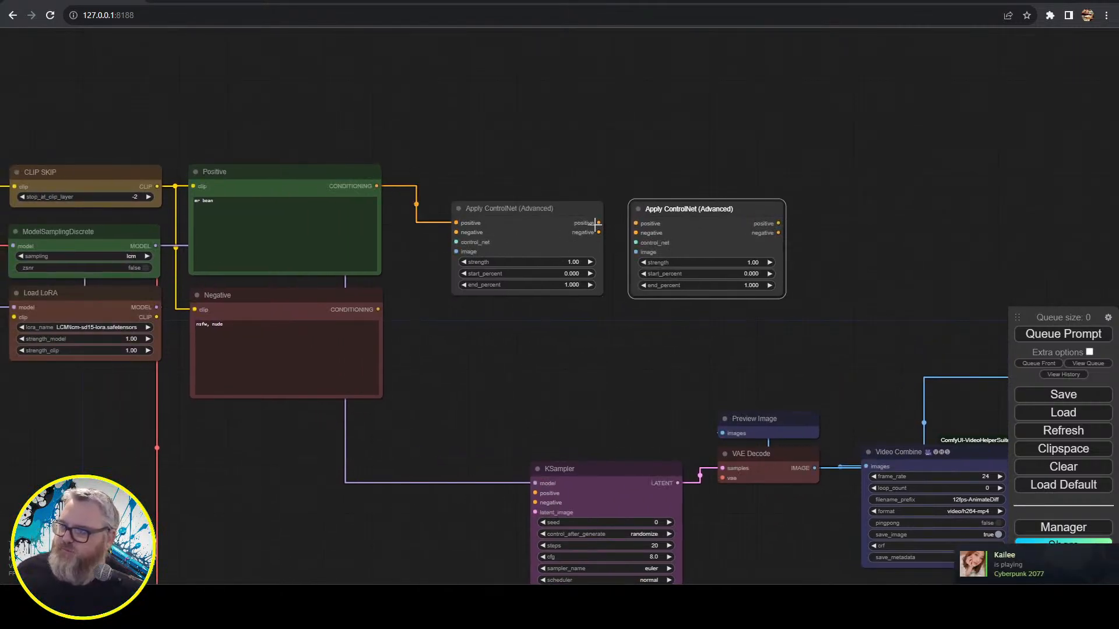
drag(598, 222, 635, 223)
drag(778, 224, 534, 492)
- Route the Negative prompt's conditioning through the negative sockets of both Apply ControlNet nodes into the KSampler's negative input
drag(371, 318, 456, 232)
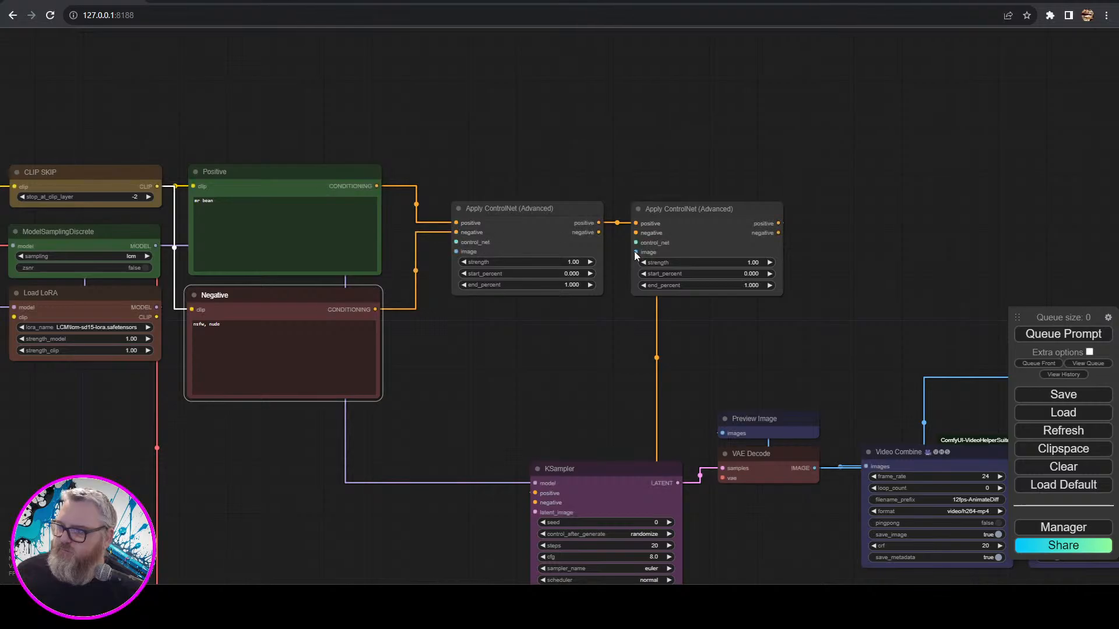
drag(599, 232, 635, 232)
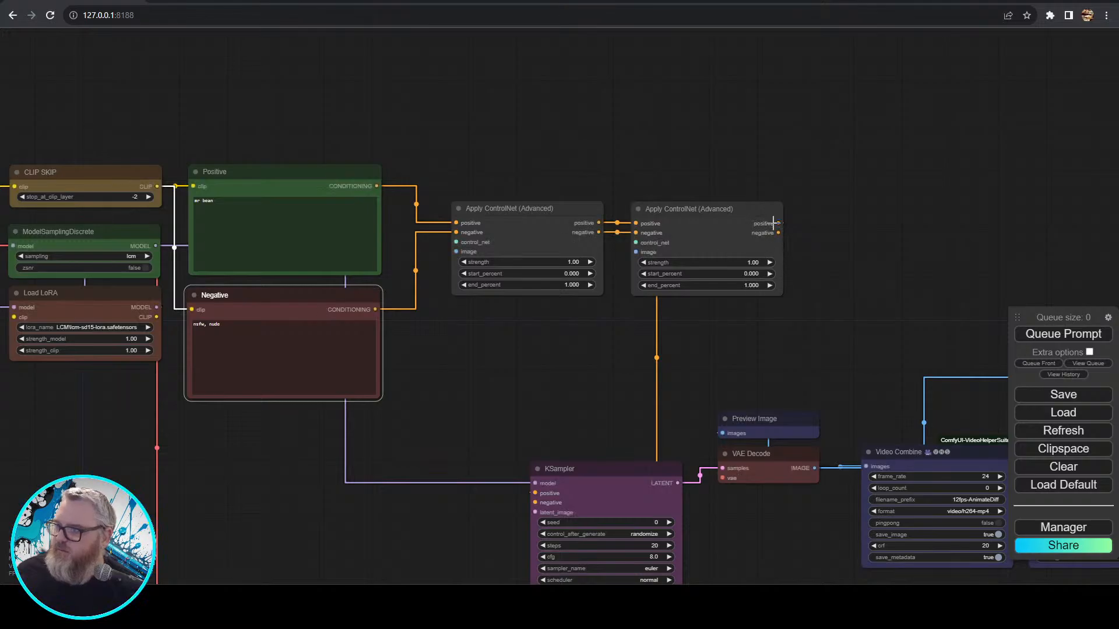
drag(778, 233, 535, 503)
- Trace the positive and negative conditioning links from the prompt nodes through both Apply ControlNet nodes to the KSampler
scroll(424, 353, up, 7)
drag(460, 318, 484, 459)
click(313, 158)
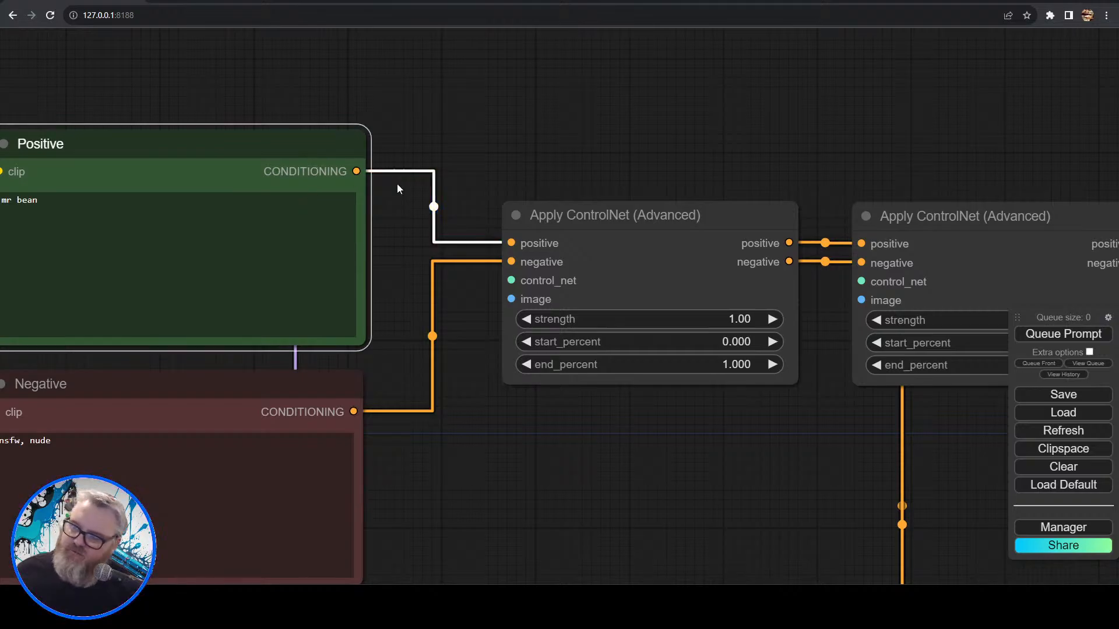
click(611, 237)
click(1018, 249)
drag(770, 430, 512, 64)
click(466, 392)
drag(452, 182, 704, 584)
click(262, 448)
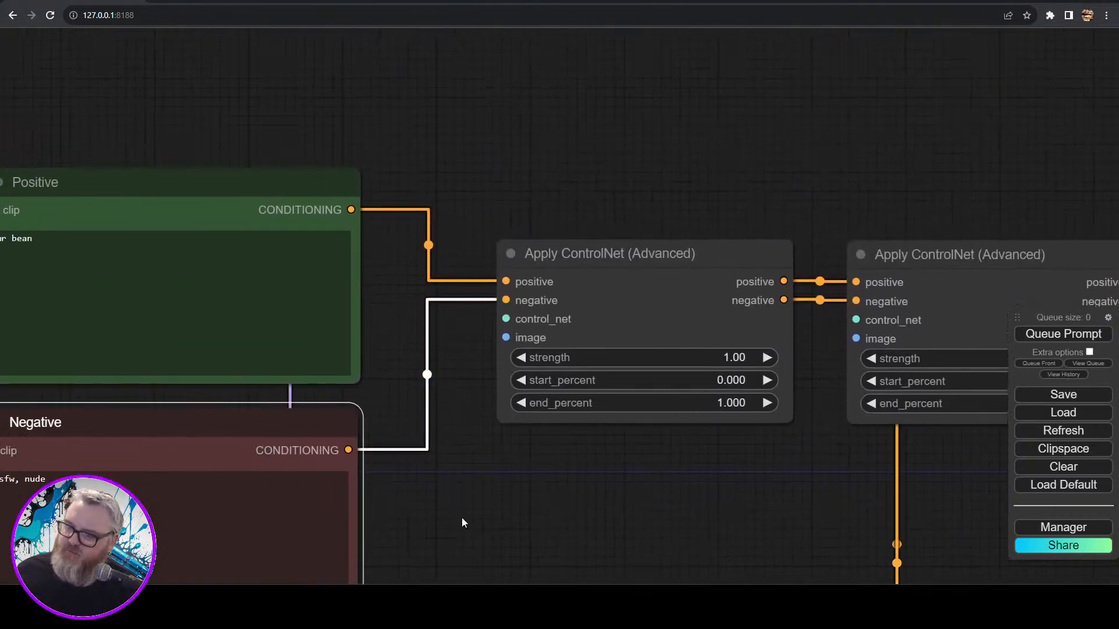
drag(462, 518, 138, 448)
click(391, 218)
click(696, 241)
drag(458, 454, 521, 117)
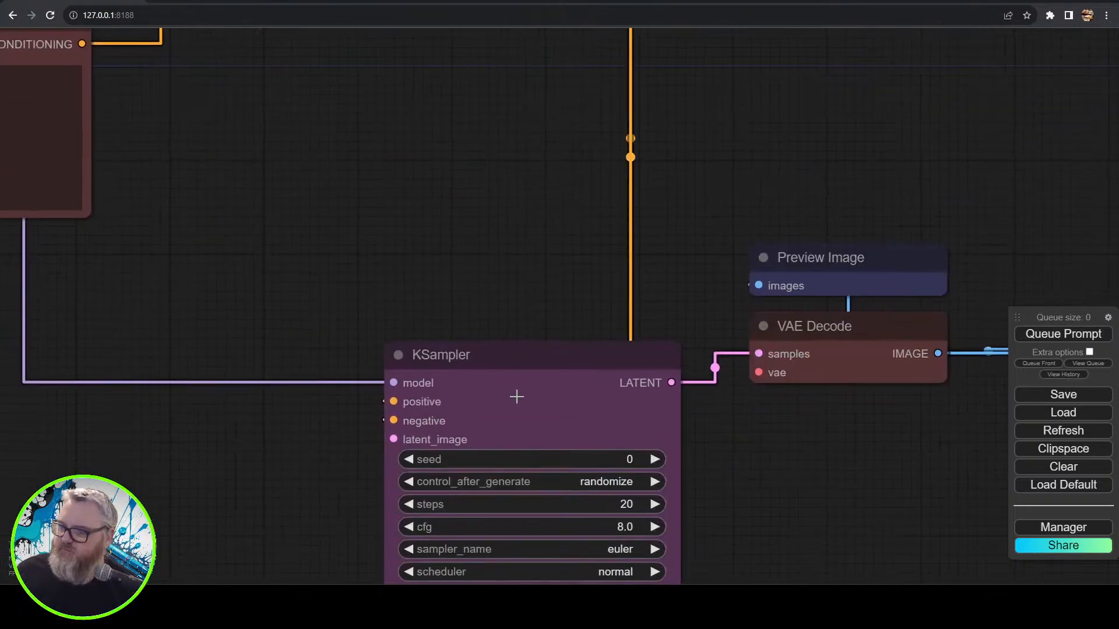
click(517, 397)
drag(428, 210, 484, 257)
scroll(507, 361, down, 5)
scroll(498, 349, down, 7)
scroll(507, 367, up, 9)
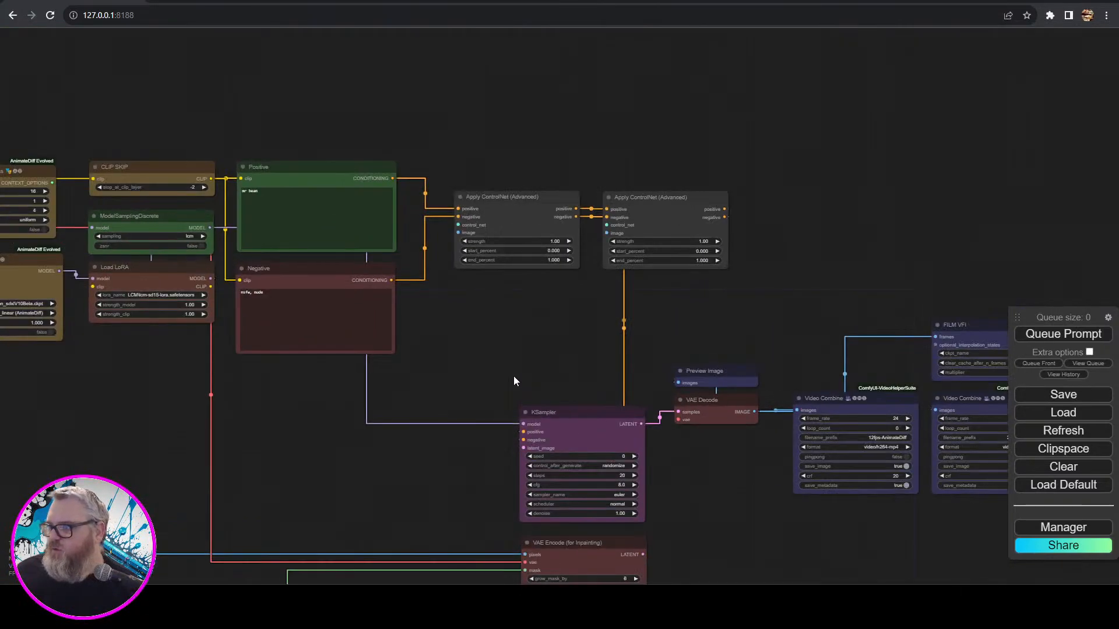
- Add a ControlNetLoaderAdvanced node to the first Apply ControlNet node's control_net input and place it directly above that node
scroll(495, 348, down, 3)
drag(495, 348, 188, 453)
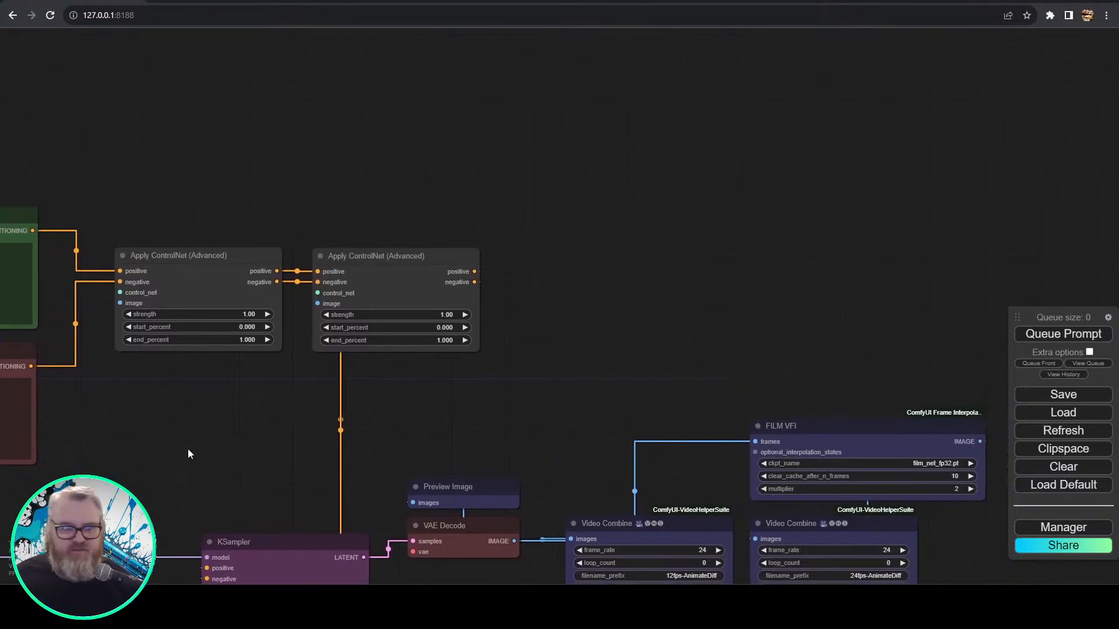
drag(262, 399, 419, 525)
drag(260, 424, 275, 336)
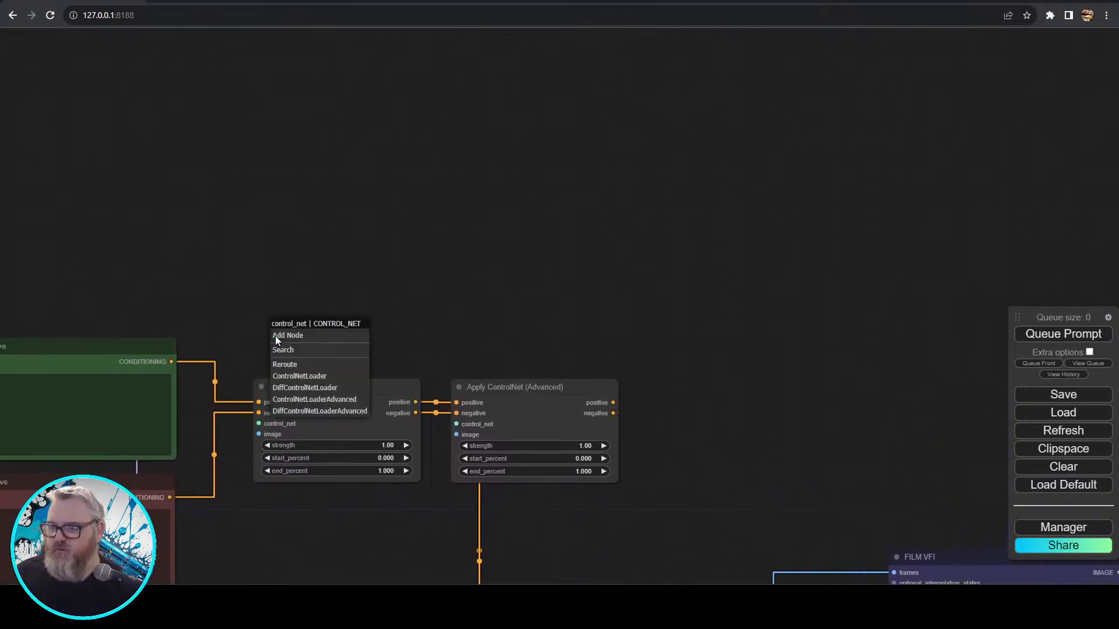
click(314, 401)
drag(381, 330, 326, 330)
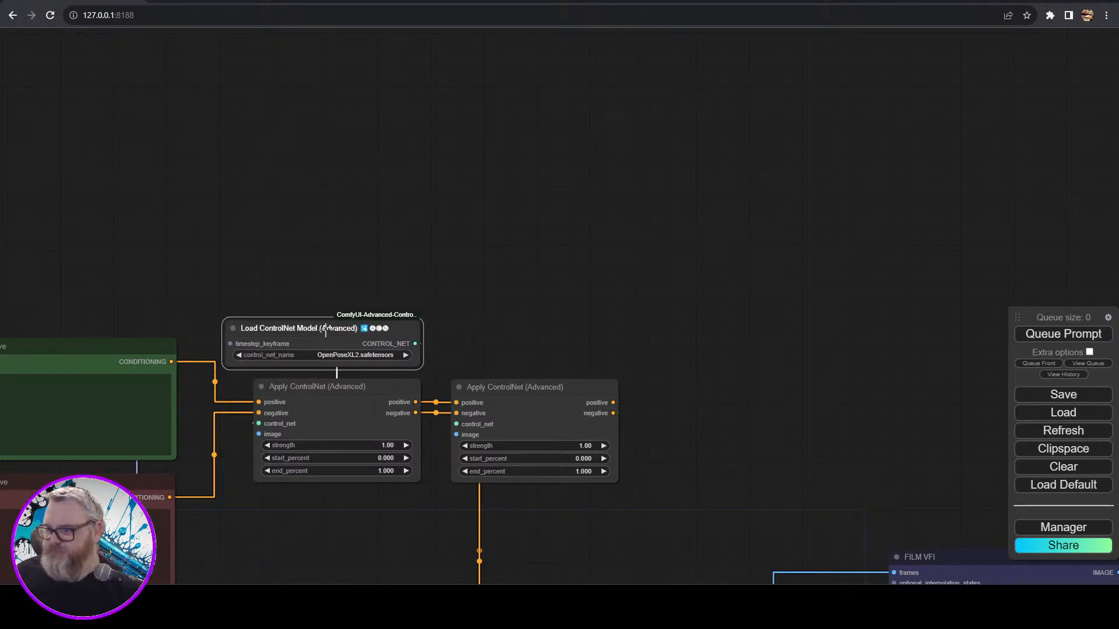
- Set the first ControlNet loader's model to control_v11p_sd15_inpaint.pth
click(344, 355)
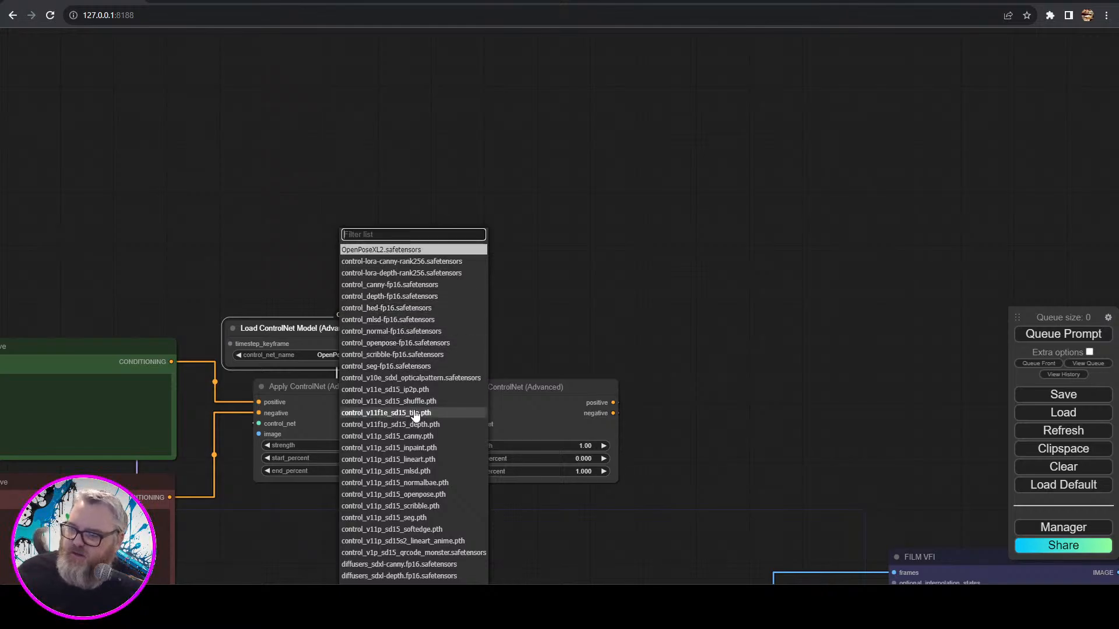
scroll(432, 530, down, 2)
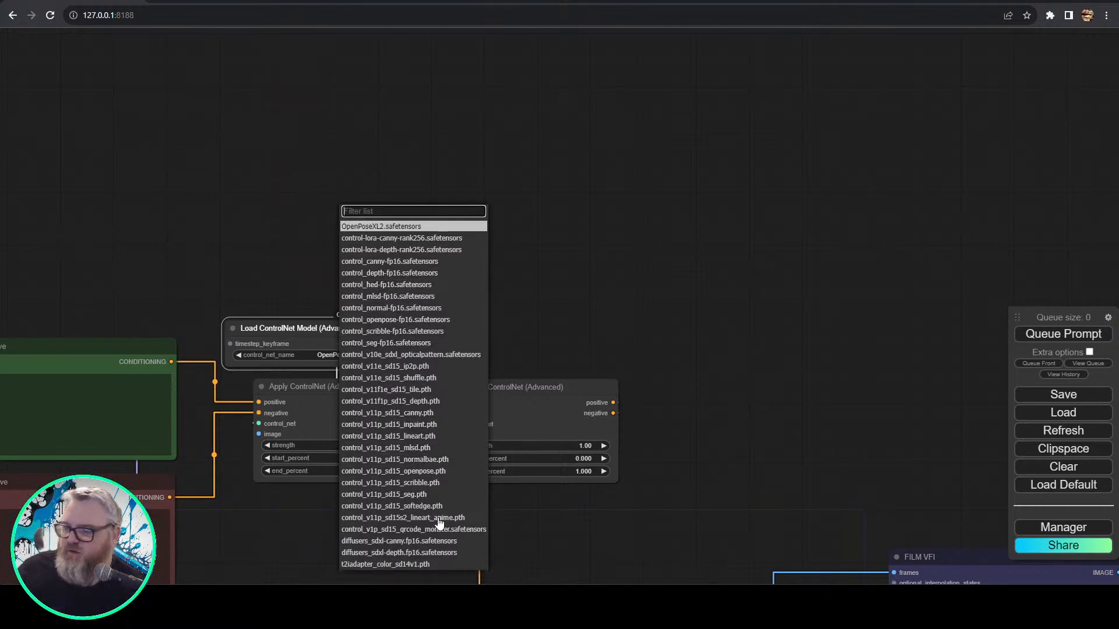
scroll(428, 542, up, 1)
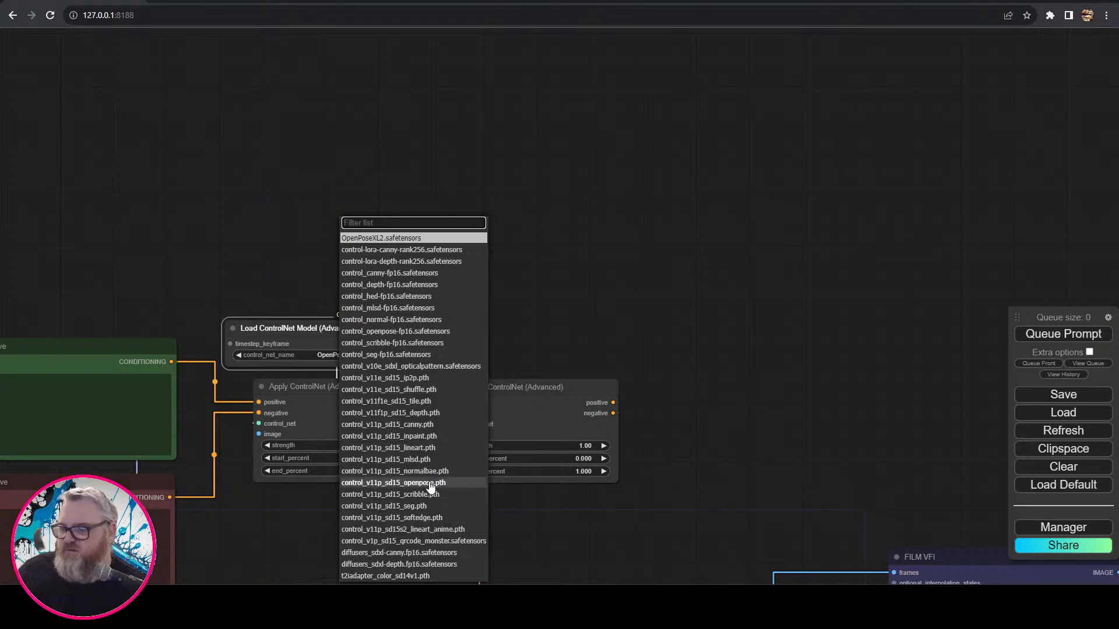
click(434, 437)
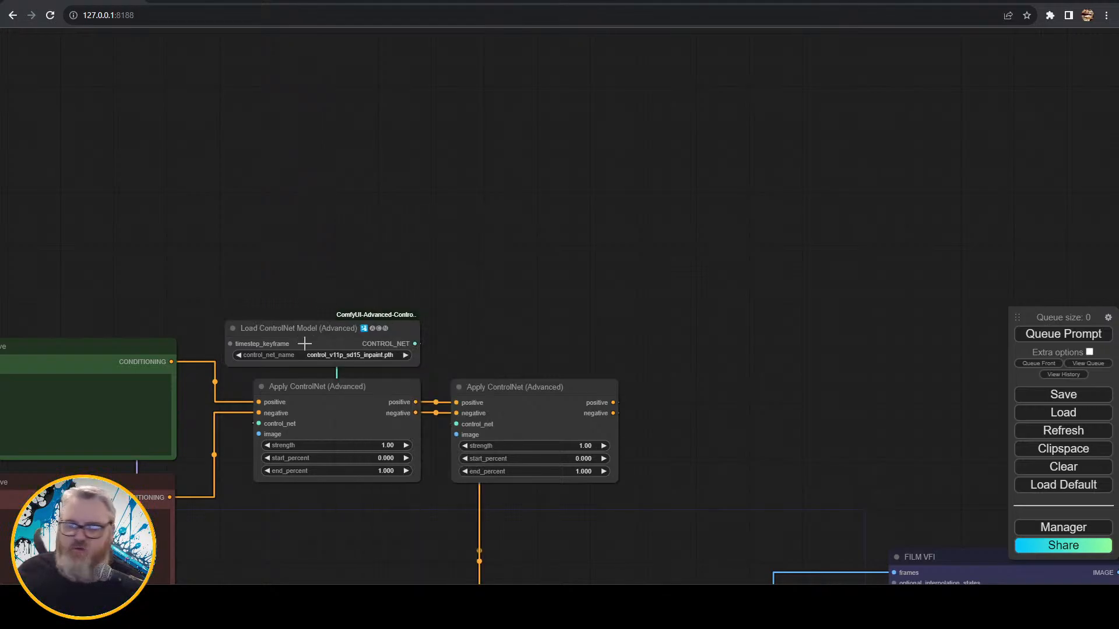
- Add a ScaledSoftControlNetWeights node to the inpaint loader's timestep_keyframe input and place it above the loader
drag(234, 344, 265, 225)
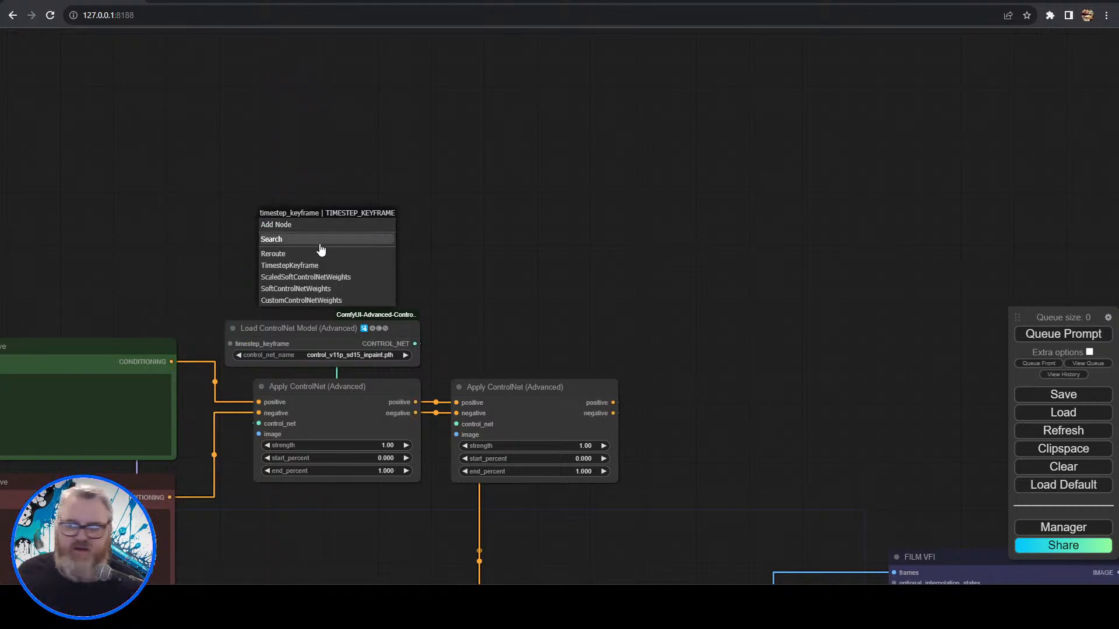
click(335, 283)
drag(376, 220, 353, 239)
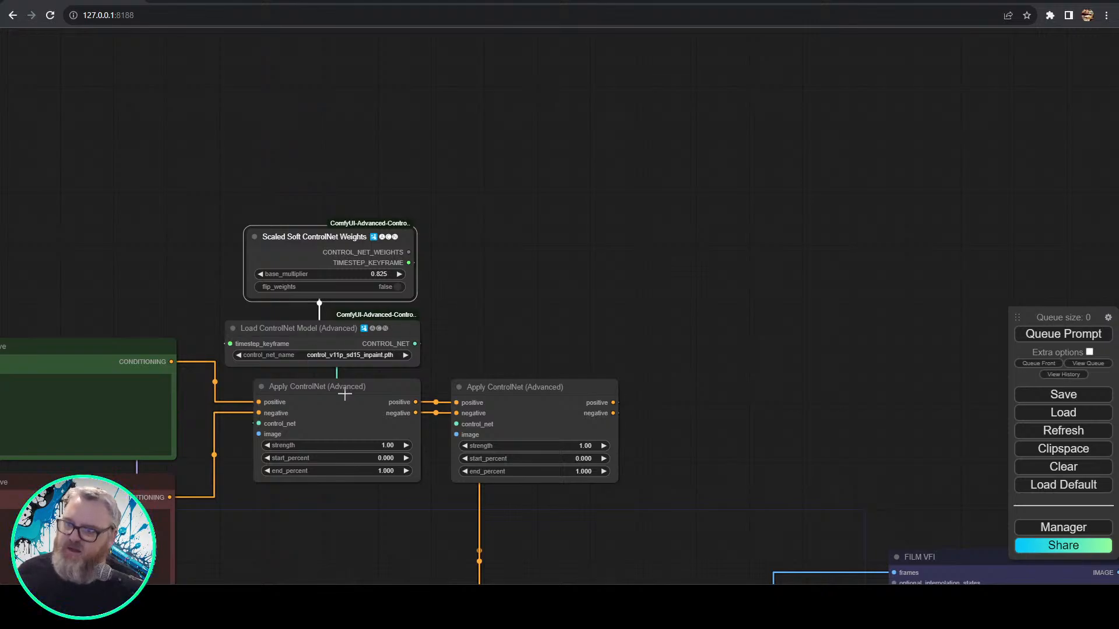
- Add a ControlNetLoaderAdvanced node to the second Apply ControlNet node's control_net input and place it directly above that node
click(336, 412)
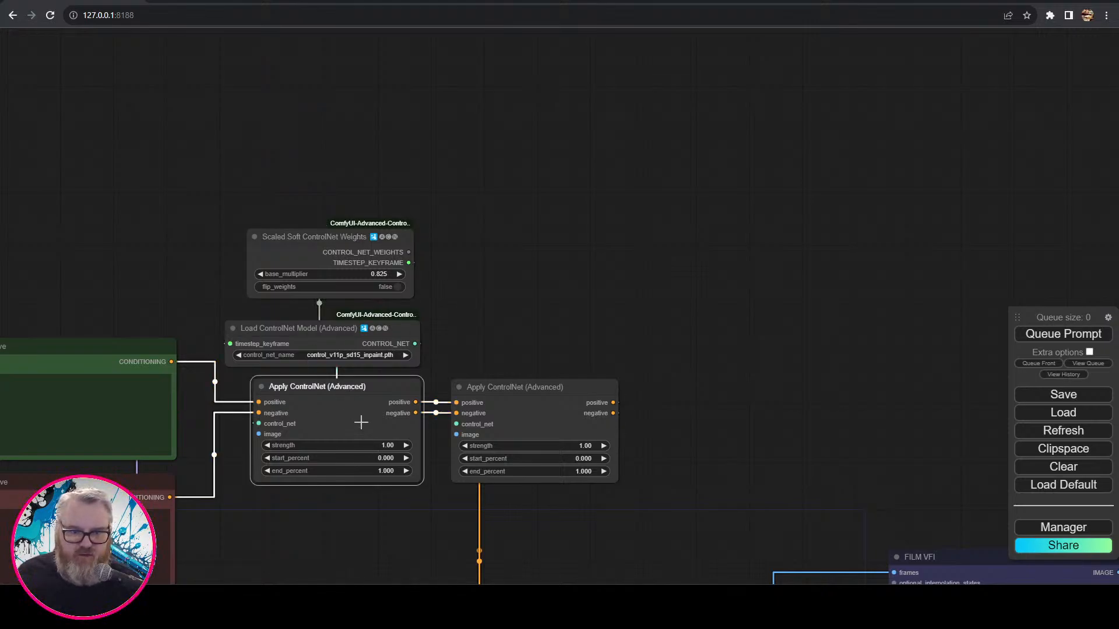
click(544, 401)
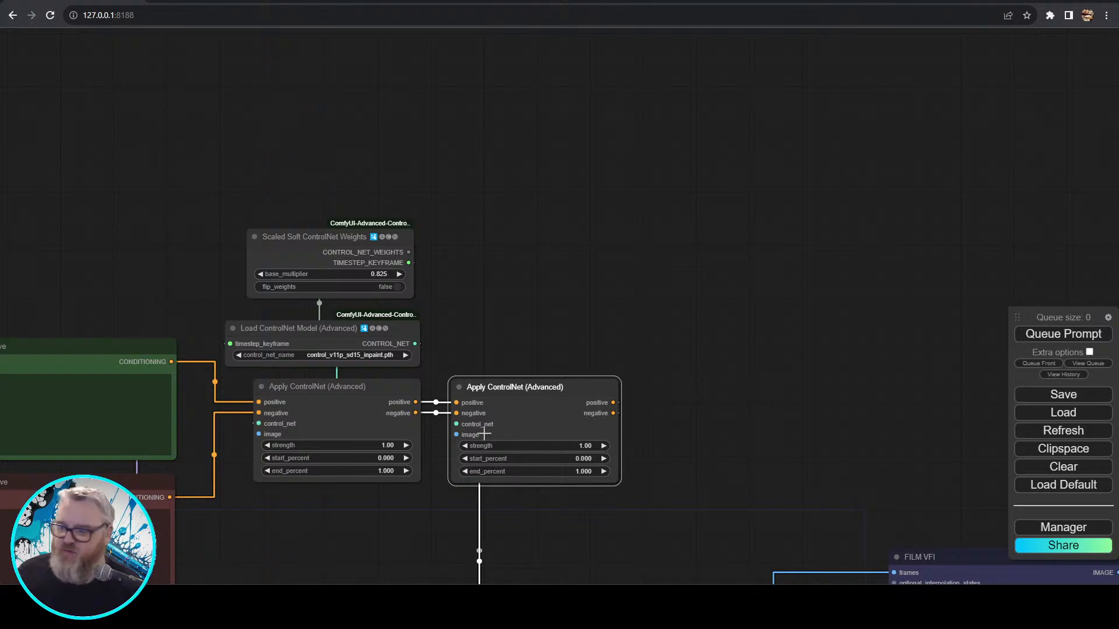
drag(457, 424, 498, 312)
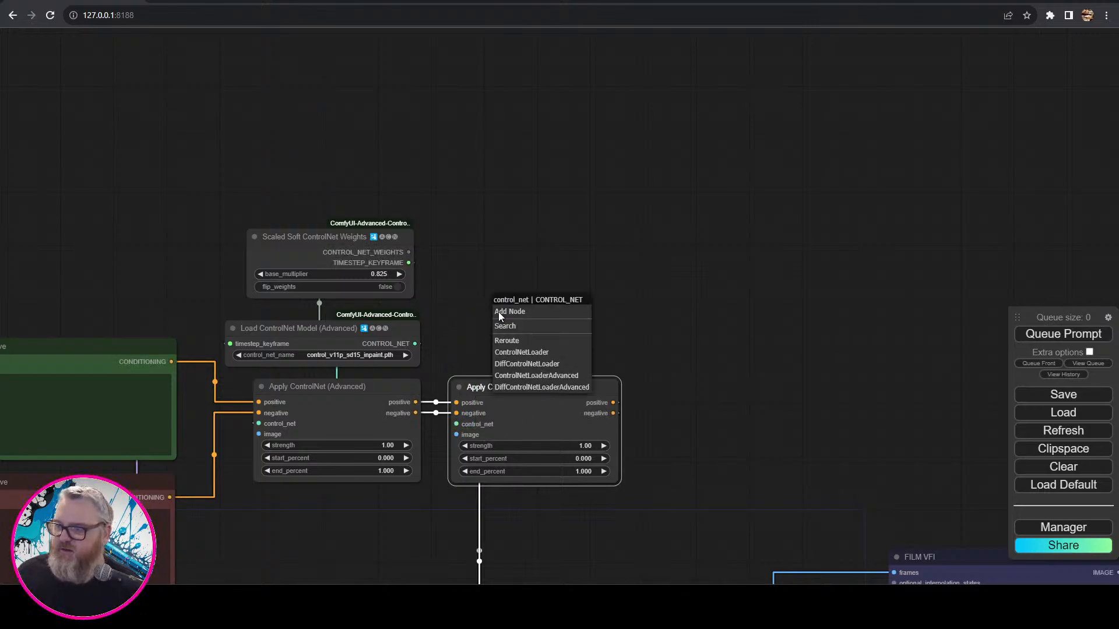
click(528, 375)
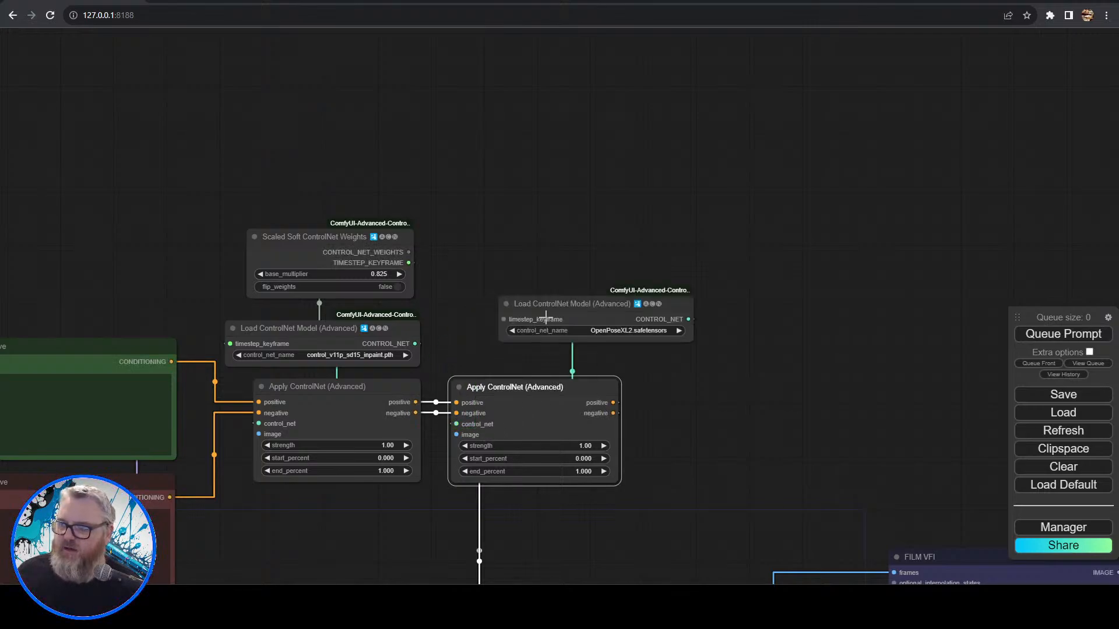
drag(570, 297, 510, 316)
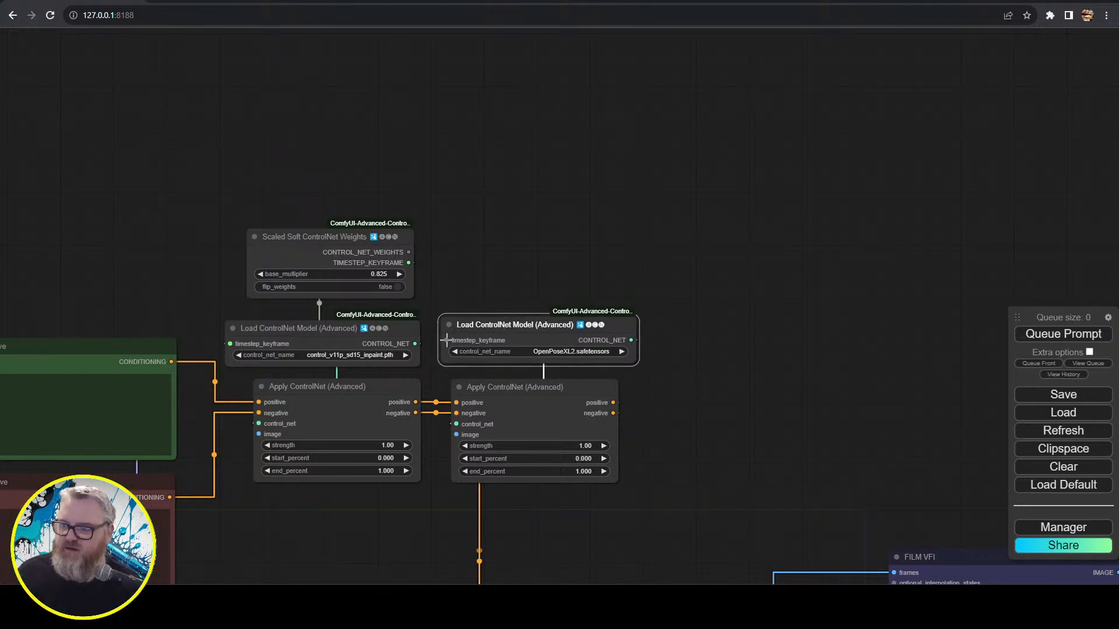
- Set the second ControlNet loader's model to control_v11p_sd15_openpose.pth
click(566, 352)
click(629, 501)
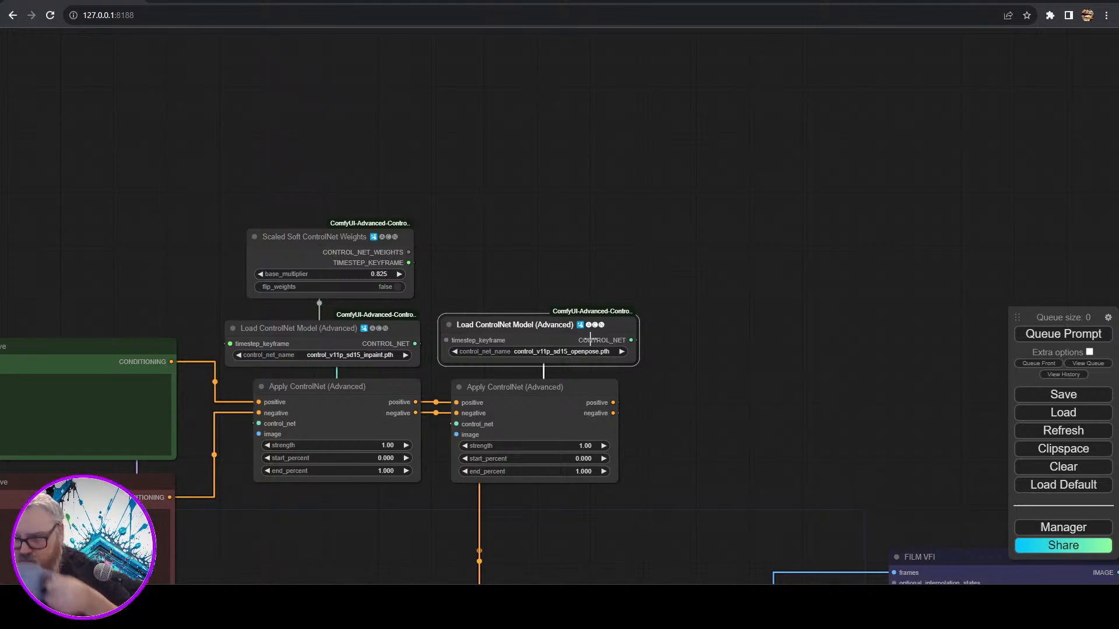
click(629, 238)
scroll(686, 348, down, 3)
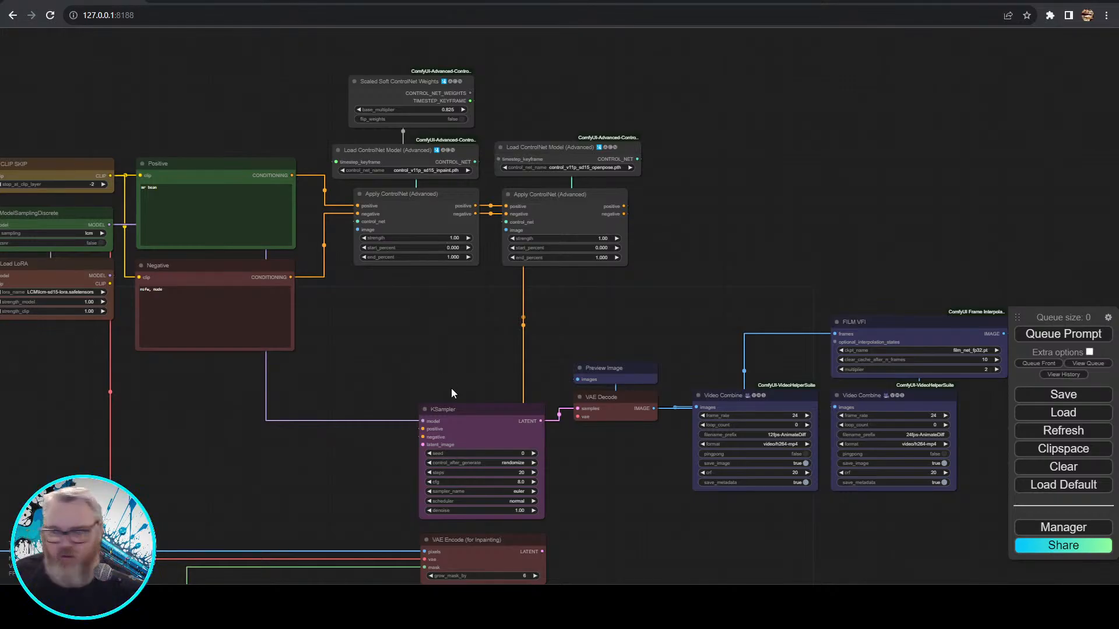
- Connect the VAE Encode (for Inpainting) LATENT output to the KSampler's latent_image input and place the encode node left of the KSampler
drag(453, 393, 412, 275)
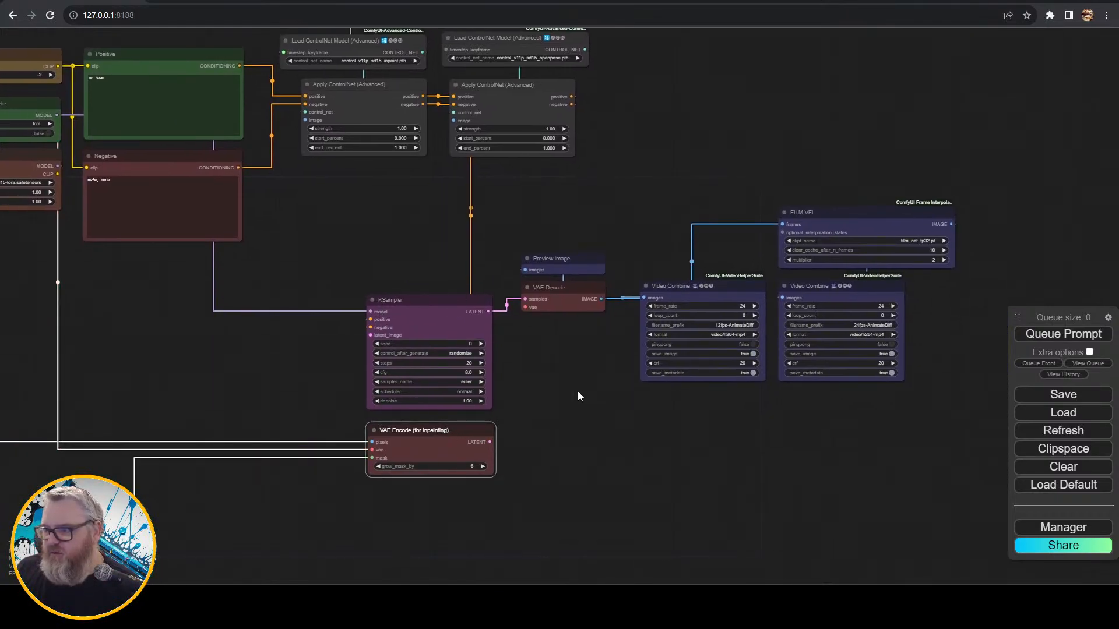
drag(561, 365, 587, 449)
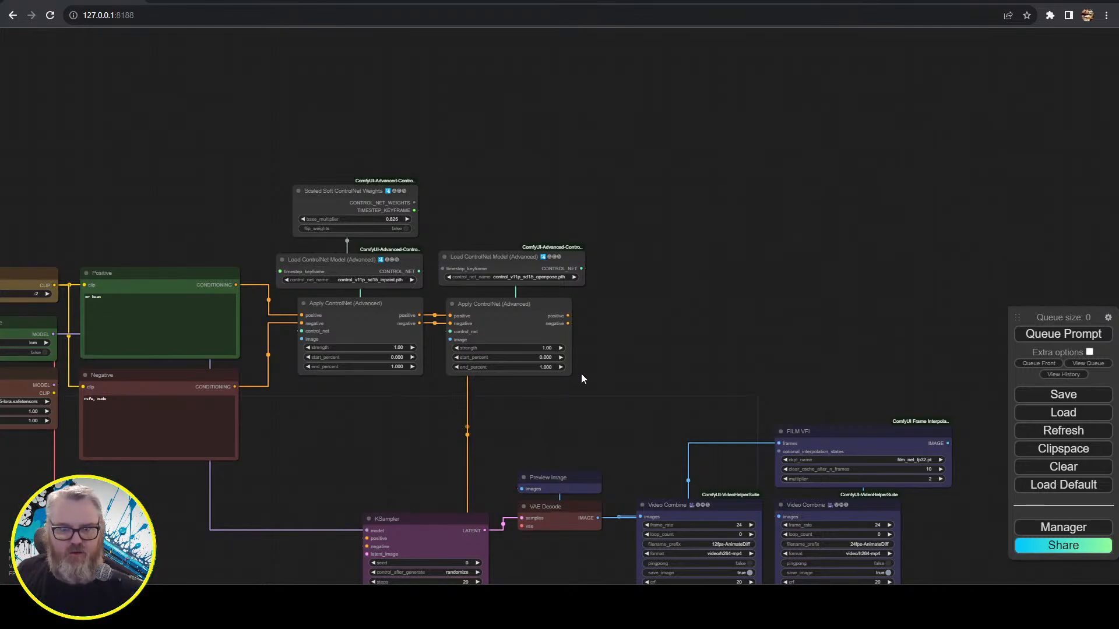
drag(589, 417, 586, 279)
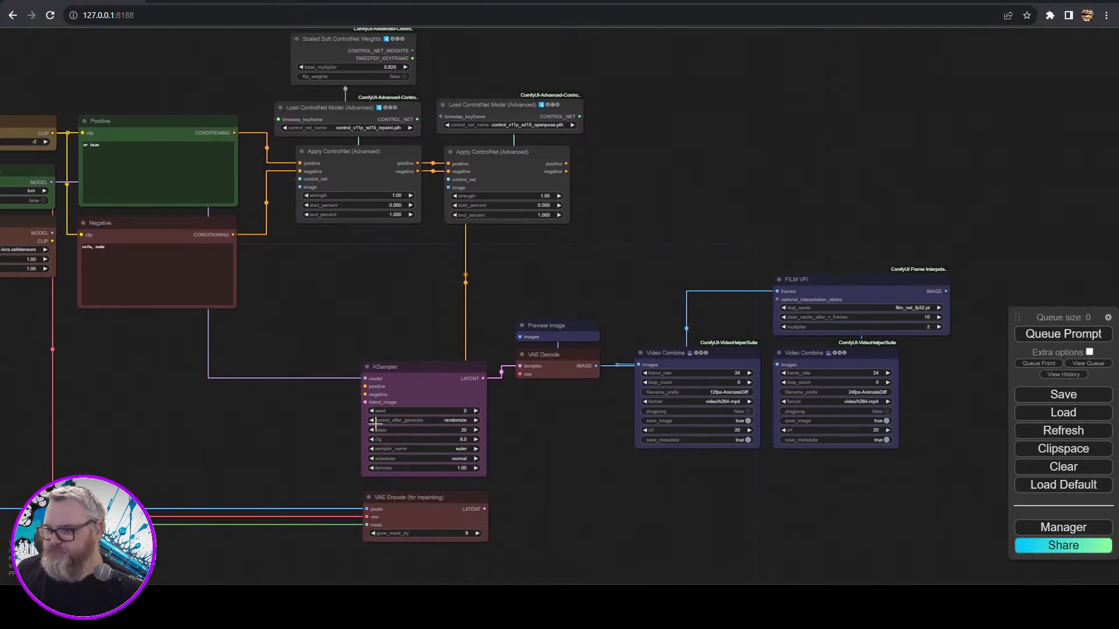
drag(345, 428, 588, 382)
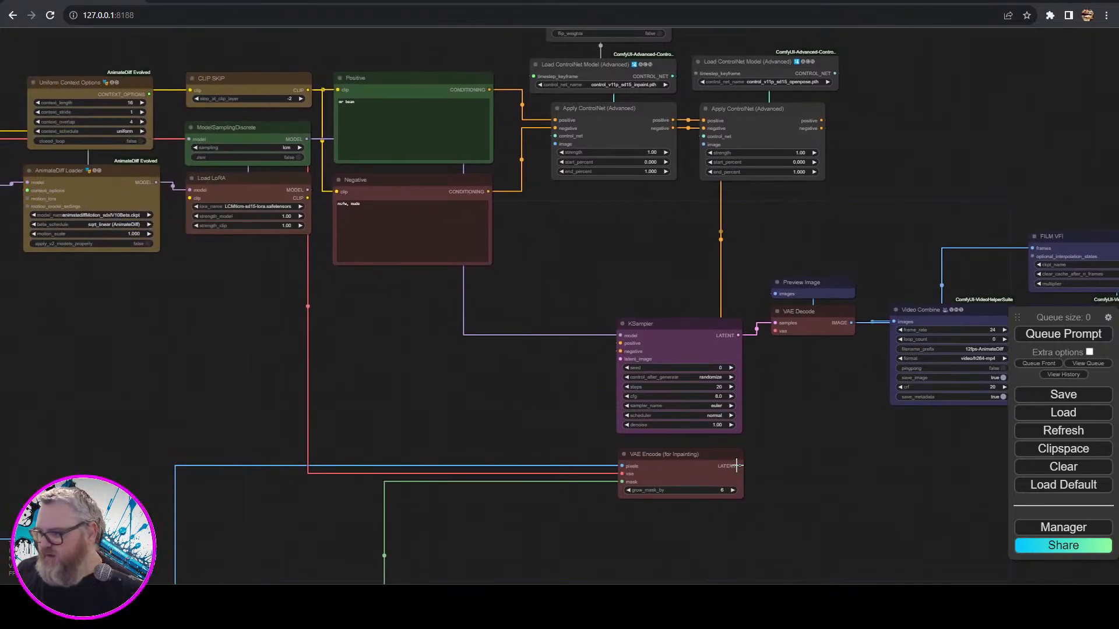
drag(737, 466, 620, 359)
drag(671, 469, 483, 401)
scroll(633, 358, up, 8)
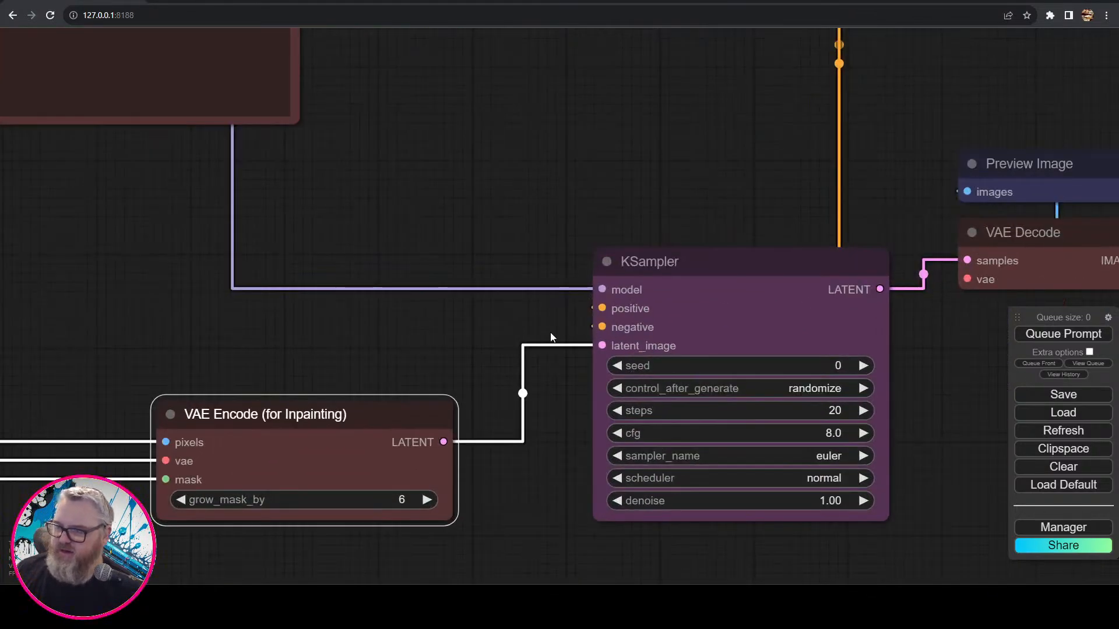
drag(550, 333, 525, 290)
drag(336, 359, 500, 417)
scroll(303, 343, down, 10)
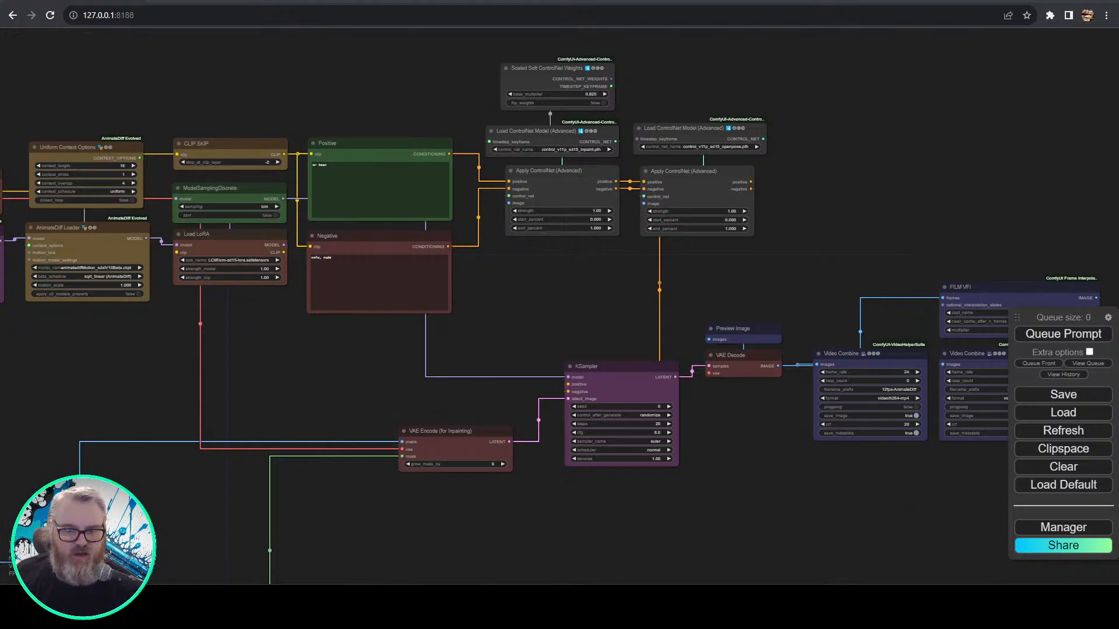
- Move the Inpaint Preprocessor node up above the prompt nodes and connect its IMAGE output to the first Apply ControlNet node's image input
drag(410, 372, 588, 78)
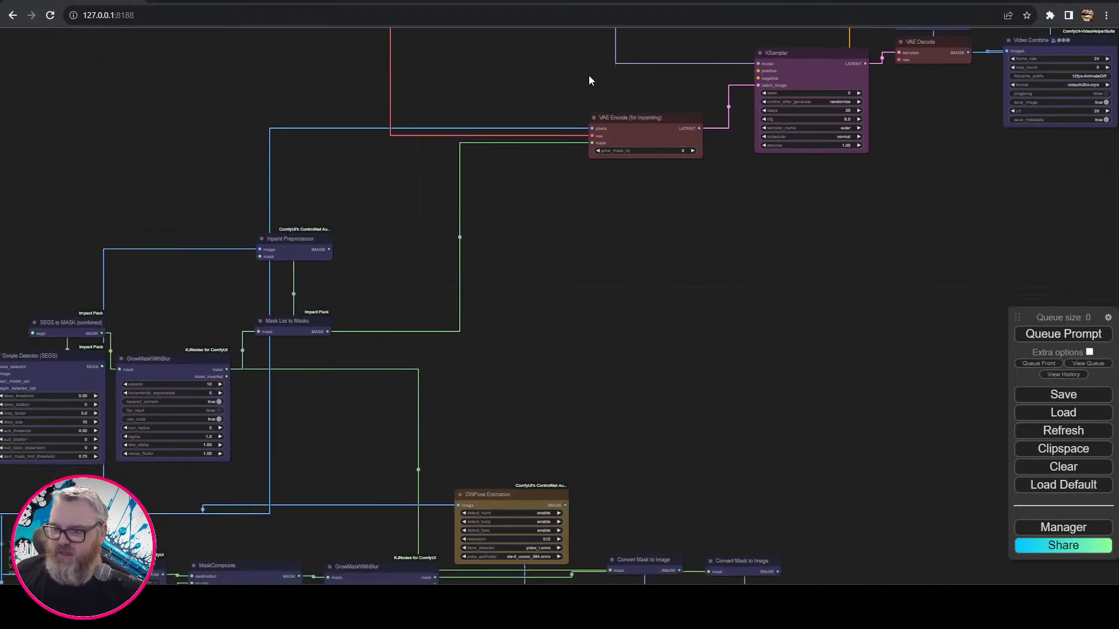
drag(547, 323, 575, 48)
drag(559, 405, 719, 539)
drag(666, 222, 520, 576)
drag(333, 458, 559, 244)
drag(725, 244, 418, 512)
drag(274, 510, 441, 366)
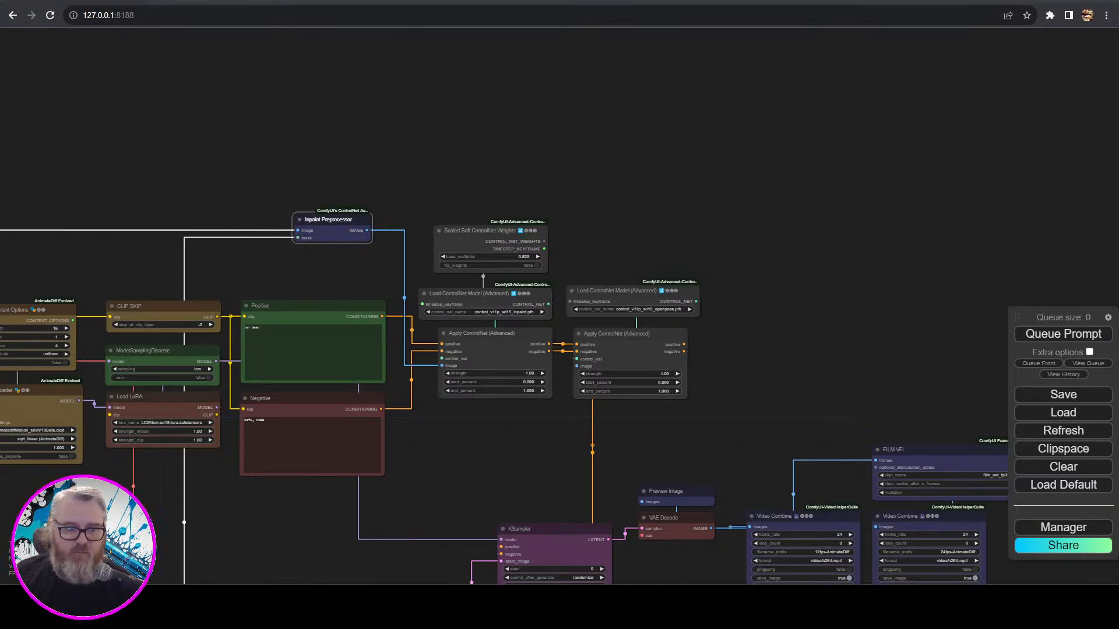
- Connect the Load Video node's IMAGE output to the second Apply ControlNet node's image input
drag(428, 506, 644, 225)
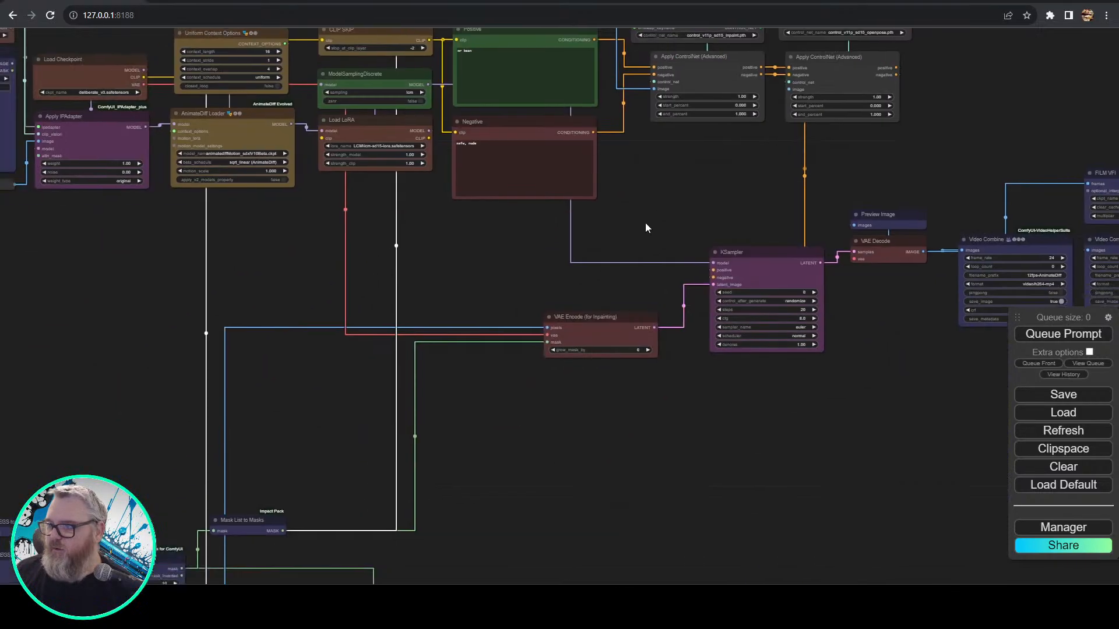
scroll(443, 350, down, 3)
drag(304, 403, 555, 238)
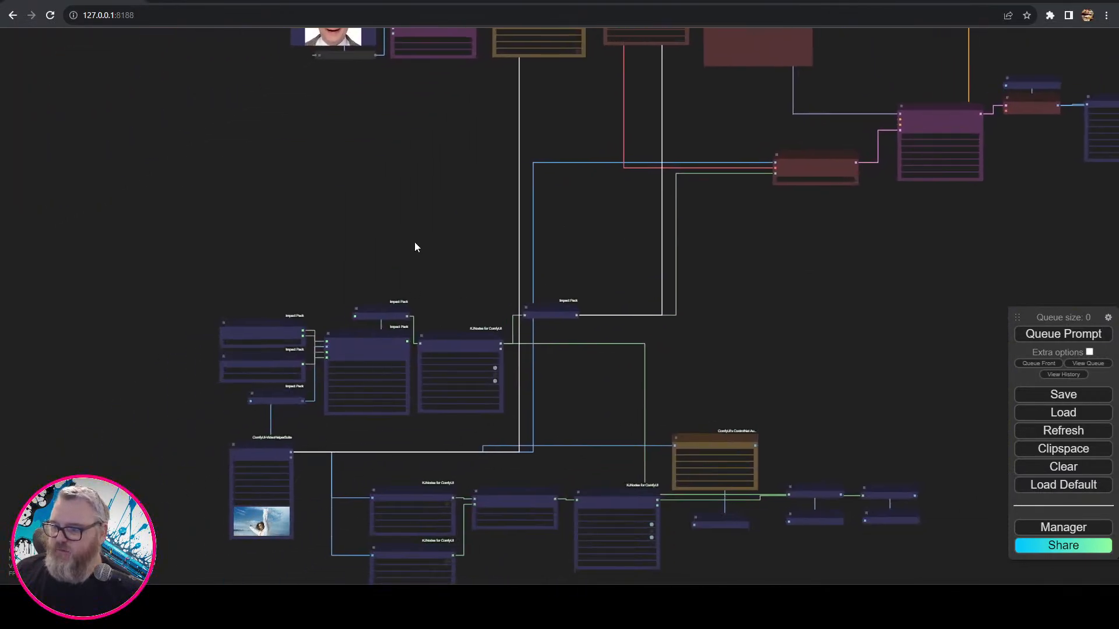
drag(417, 245, 207, 278)
scroll(208, 274, down, 2)
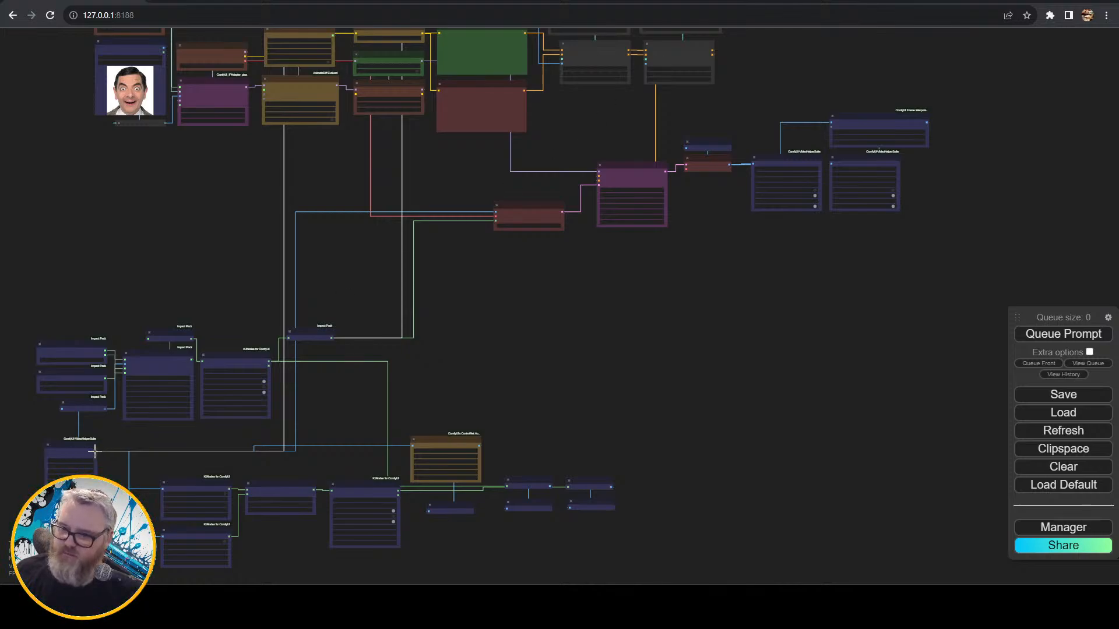
mouse_move(95, 450)
mouse_down()
mouse_move(644, 63)
mouse_move(538, 406)
mouse_up()
click(679, 55)
scroll(652, 93, up, 10)
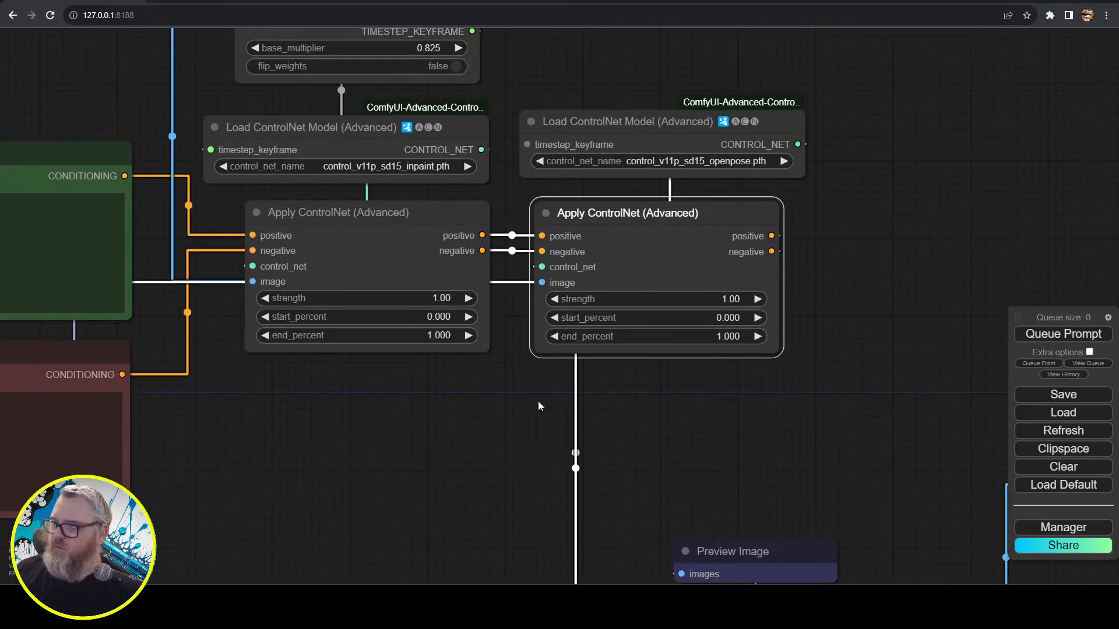
- Select the whole upper group of model, prompt and ControlNet nodes and shift it down and to the left, clear of the KSampler
scroll(460, 440, down, 10)
drag(439, 455, 629, 394)
scroll(558, 283, up, 5)
scroll(571, 273, down, 3)
drag(778, 358, 47, 208)
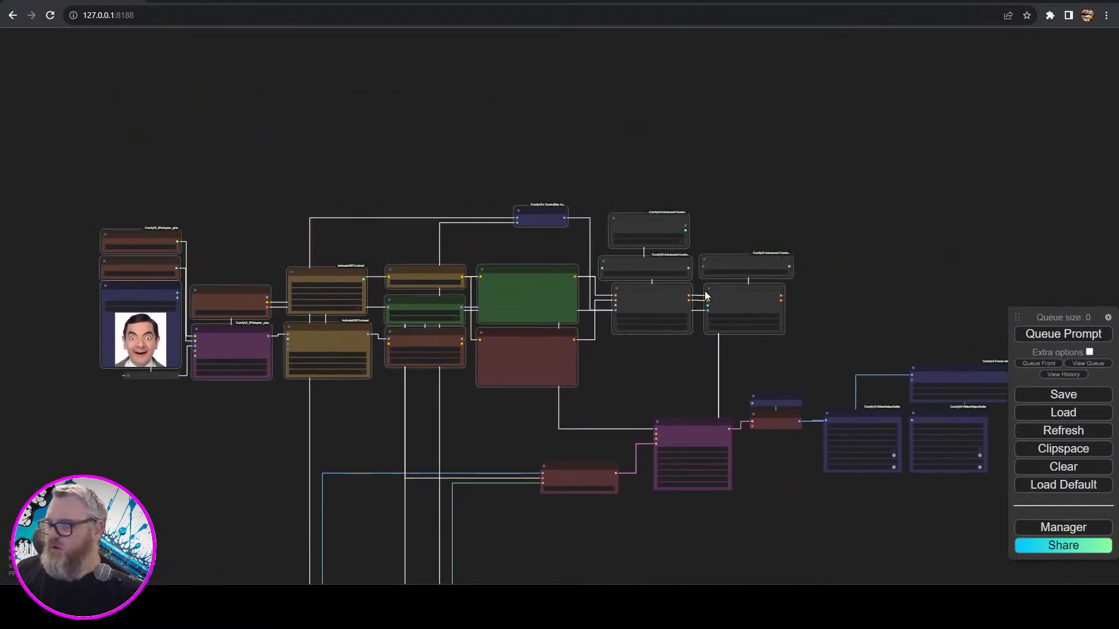
drag(705, 296, 584, 359)
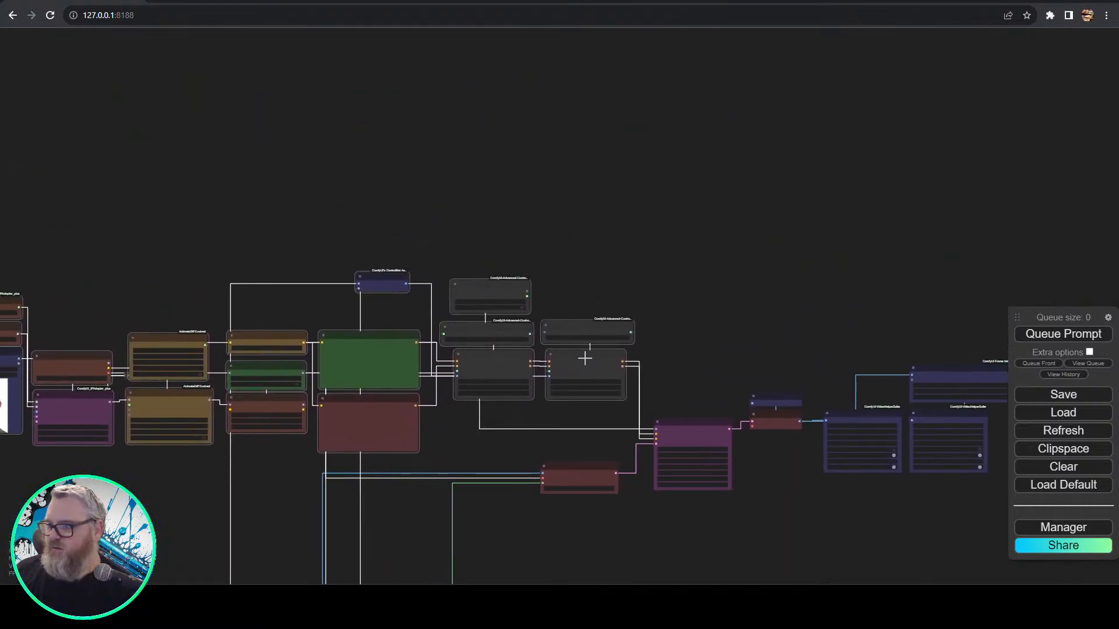
- Align the openpose ControlNet loader with its neighbour and color the two Apply ControlNet nodes, both loaders and the weights node yellow
scroll(549, 339, up, 5)
drag(580, 216, 620, 73)
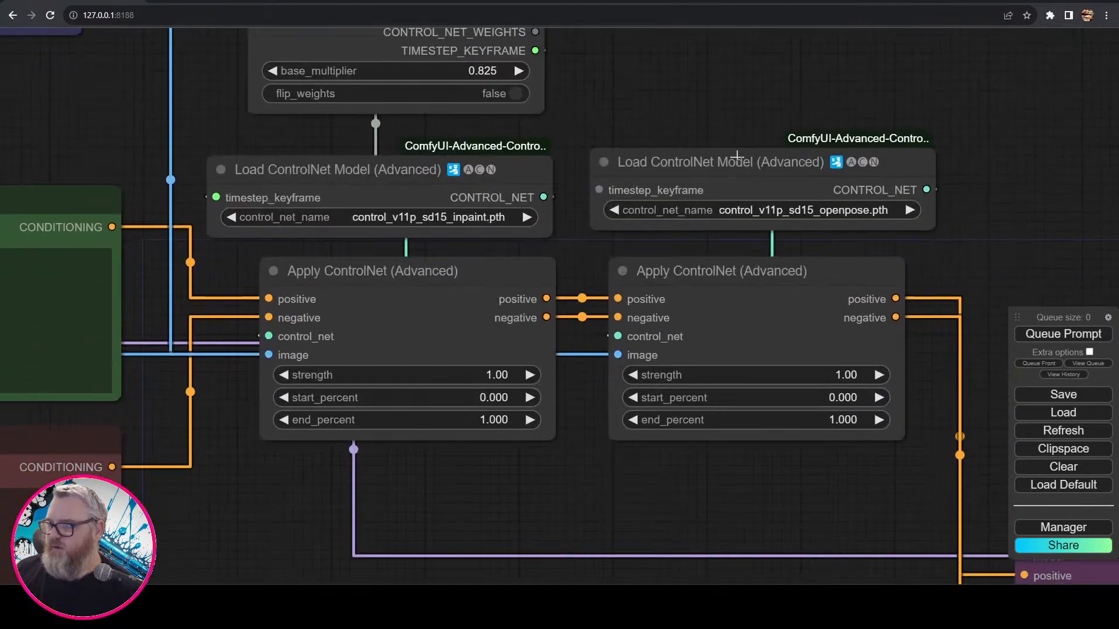
drag(736, 157, 732, 163)
click(724, 273)
shift+click(487, 280)
shift+click(465, 168)
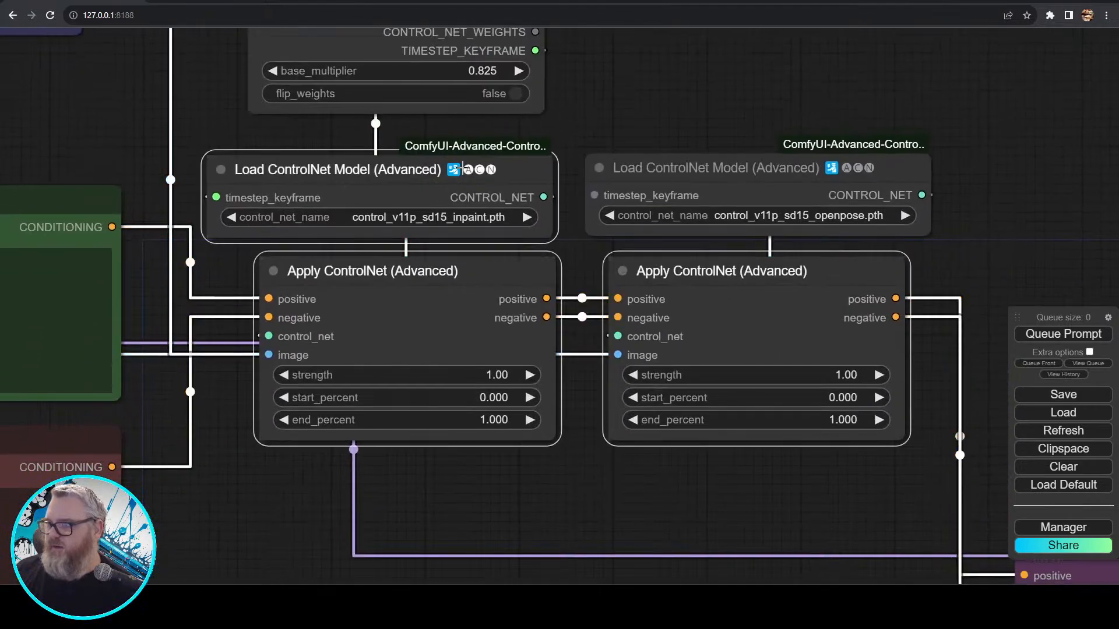
shift+click(667, 168)
shift+click(397, 41)
right_click(398, 42)
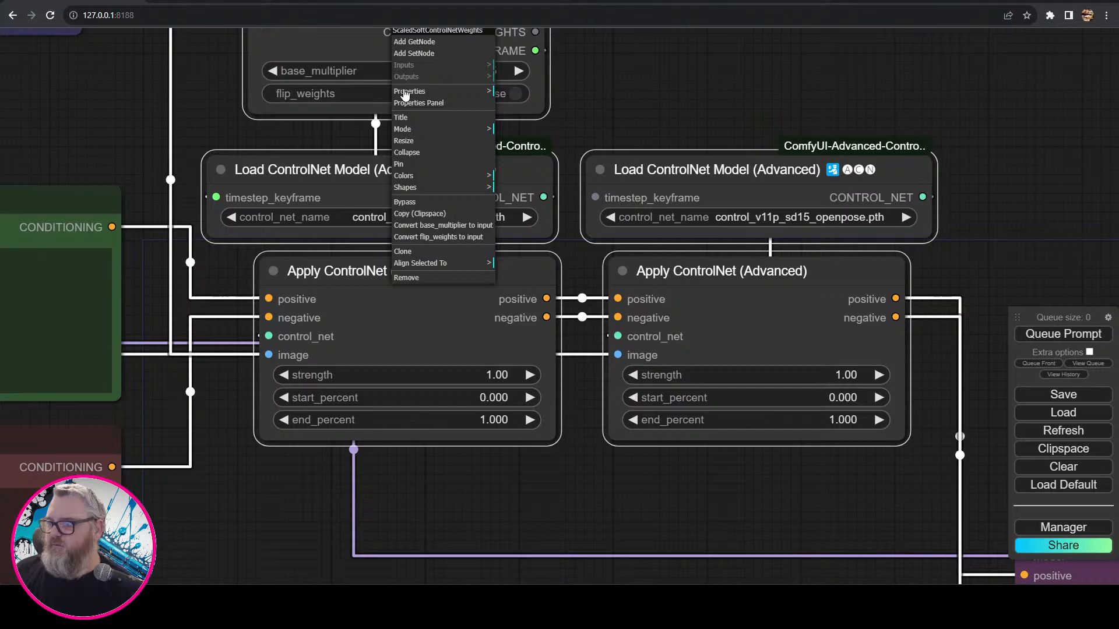
click(419, 175)
click(521, 268)
- Reposition the VAE Encode (for Inpainting) node beside the KSampler and move the lower video and mask node group up closer to the main chain
scroll(623, 466, down, 5)
scroll(623, 463, down, 5)
drag(621, 450, 615, 251)
mouse_move(653, 333)
mouse_down()
mouse_move(632, 348)
mouse_move(660, 344)
mouse_up()
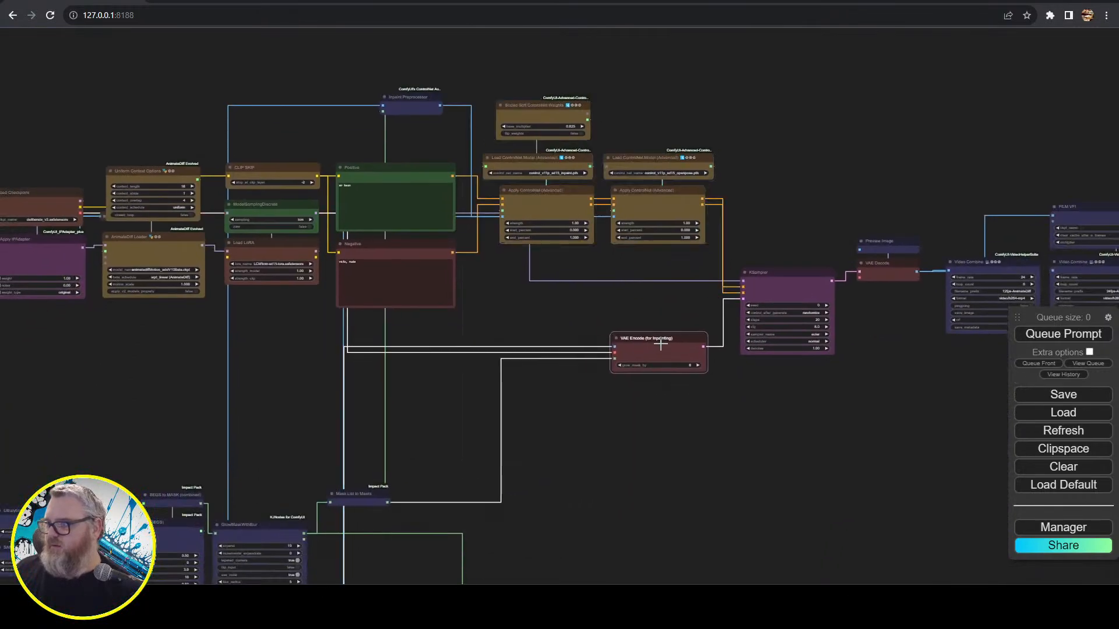
drag(596, 446, 702, 196)
scroll(703, 242, down, 4)
mouse_move(808, 460)
mouse_down()
mouse_move(589, 354)
mouse_move(187, 226)
mouse_up()
drag(465, 256, 405, 161)
mouse_move(711, 222)
mouse_down()
mouse_move(405, 298)
mouse_move(324, 447)
mouse_up()
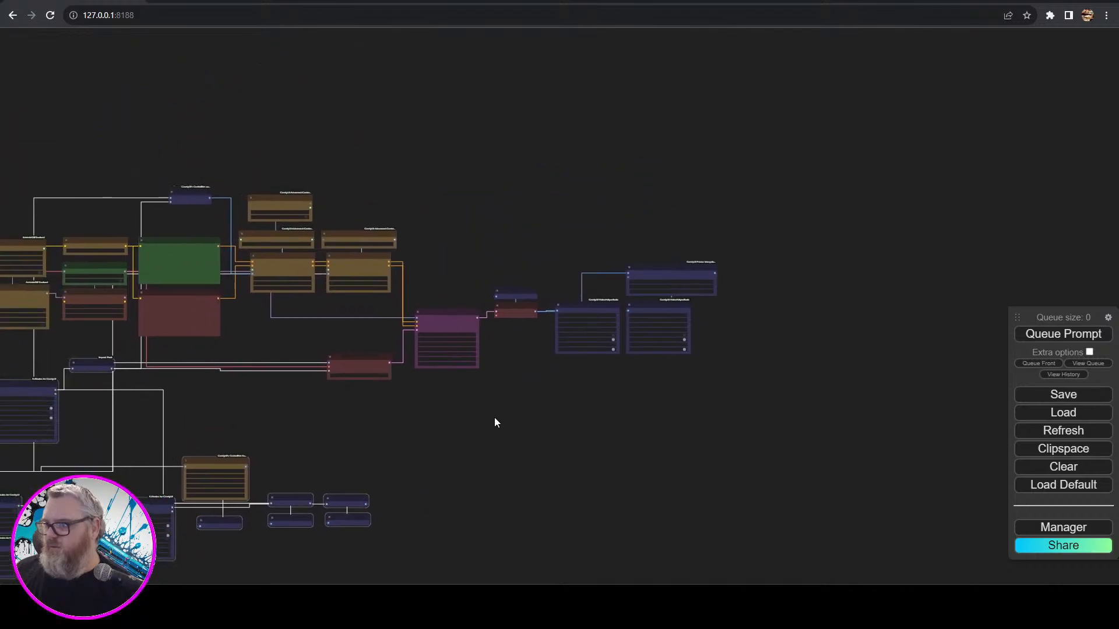
- Duplicate the first Video Combine node, place the copy above the original, and set the copy's frame_rate to 12
drag(759, 384, 582, 266)
drag(579, 405, 504, 483)
scroll(502, 473, up, 10)
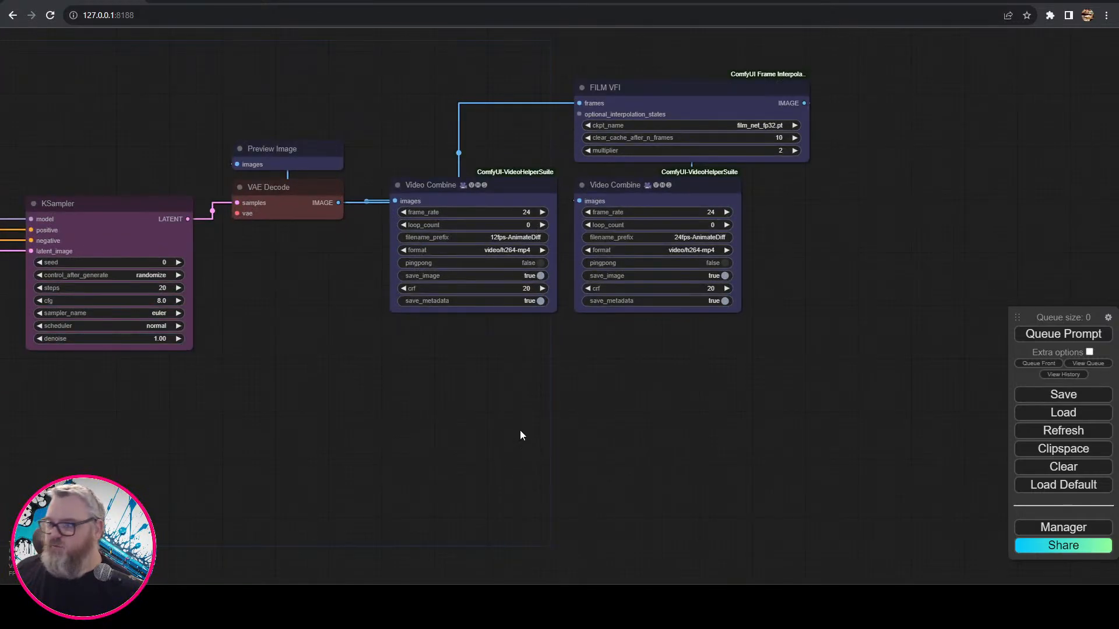
mouse_move(478, 191)
mouse_down()
mouse_move(481, 212)
mouse_move(480, 197)
mouse_up()
key(ctrl+c)
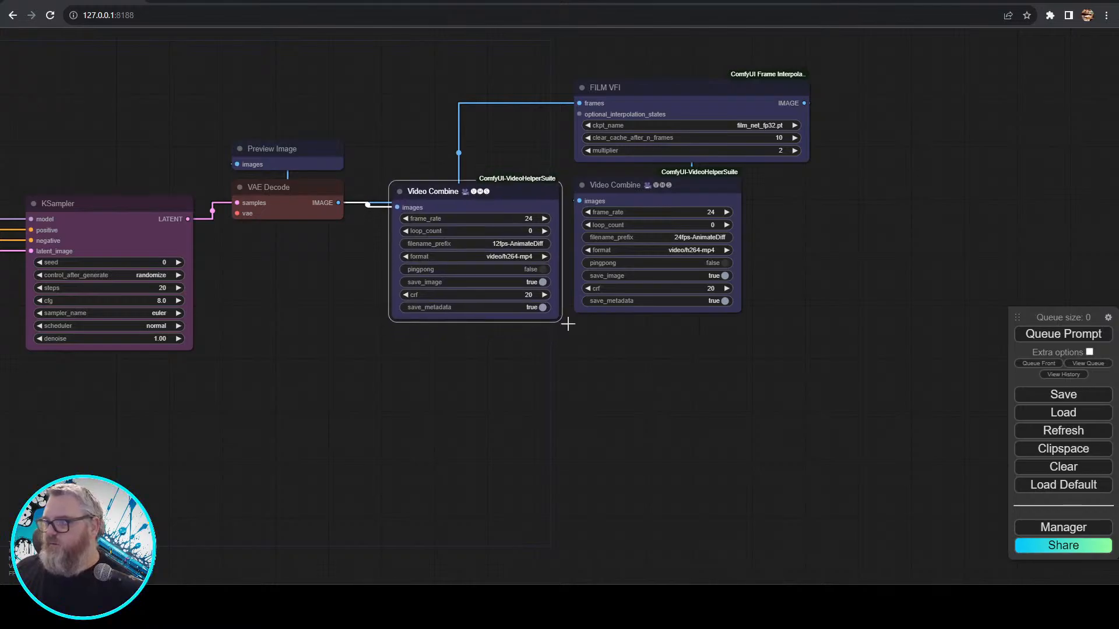
key(ctrl+v)
drag(667, 446, 415, 82)
click(488, 110)
key(Return)
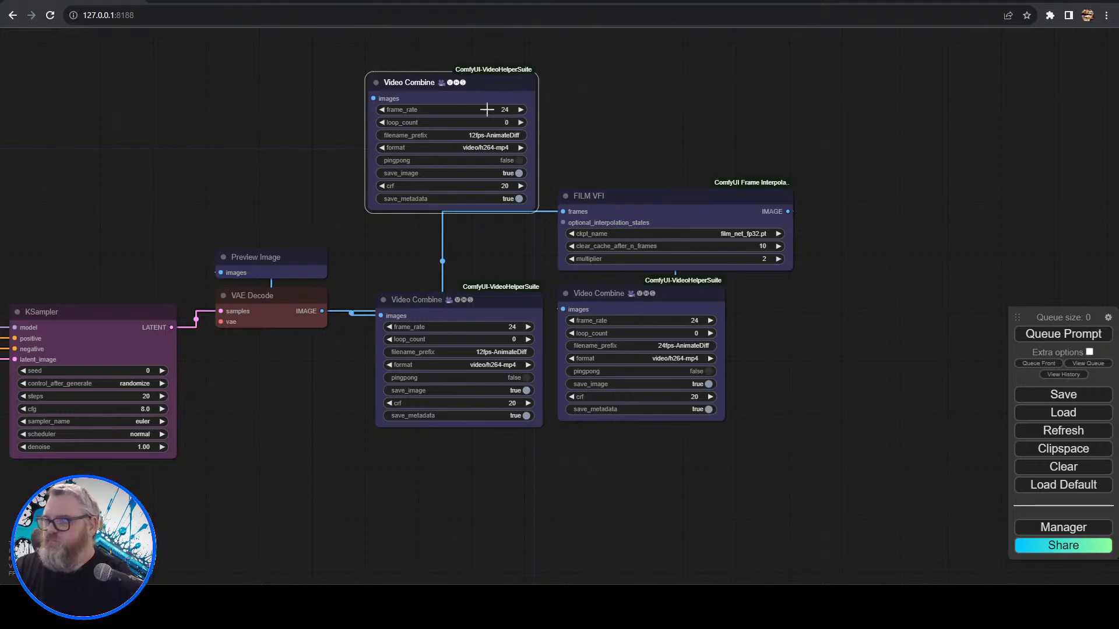
- Set the original Video Combine node's filename_prefix to 24fps-AnimateDiff
click(493, 353)
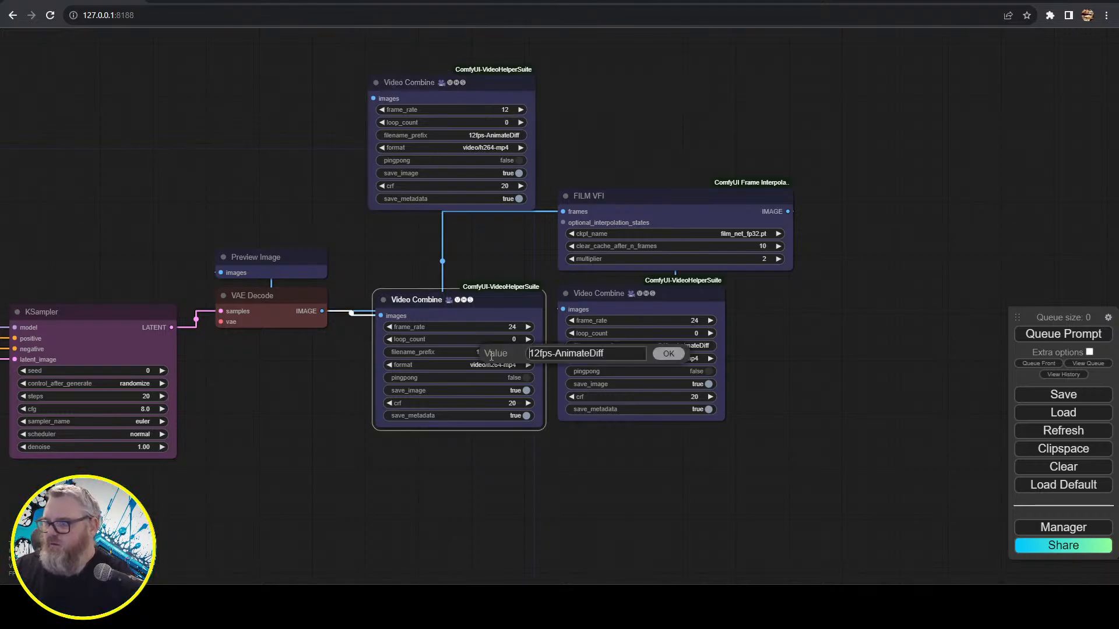
key(Delete)
key(Delete)
text(24)
key(Return)
- Set the filename_prefix of the Video Combine node fed by FILM VFI to FILM-24fps-AnimateDiff
click(666, 349)
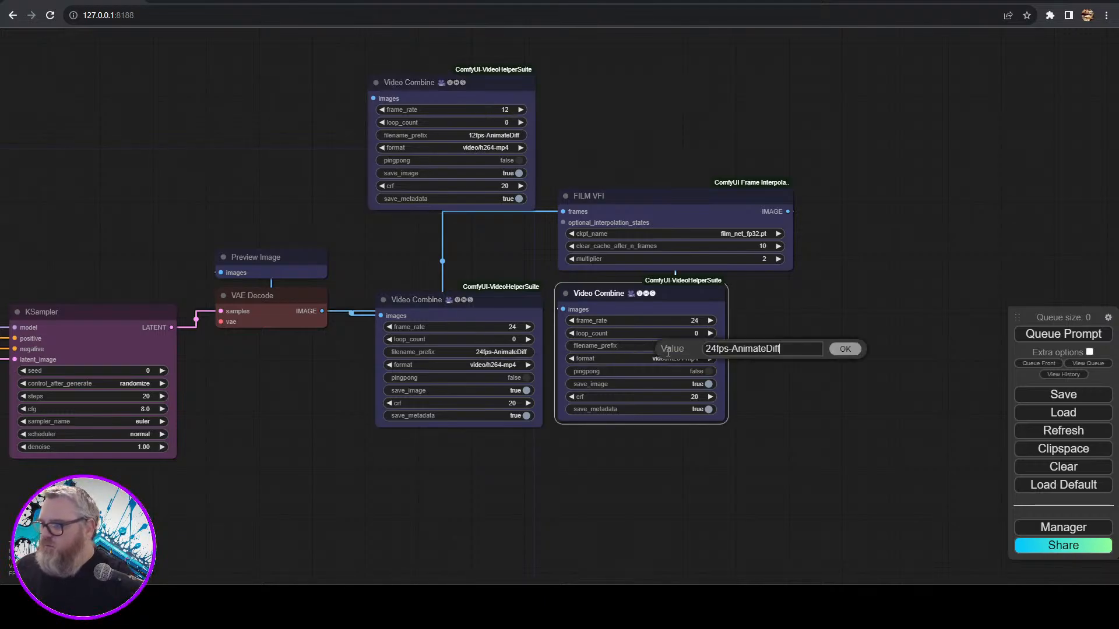
text(FILM-)
key(Return)
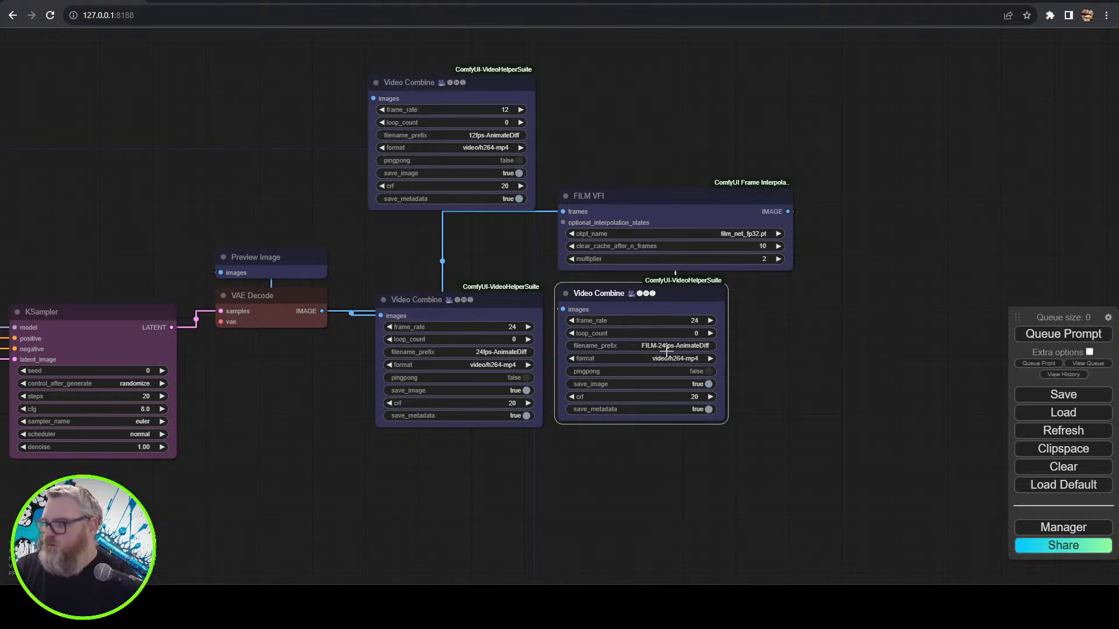
click(851, 400)
- Connect VAE Decode's IMAGE output to the 12 fps Video Combine node and shift the remaining output nodes right to make room
drag(322, 310, 373, 98)
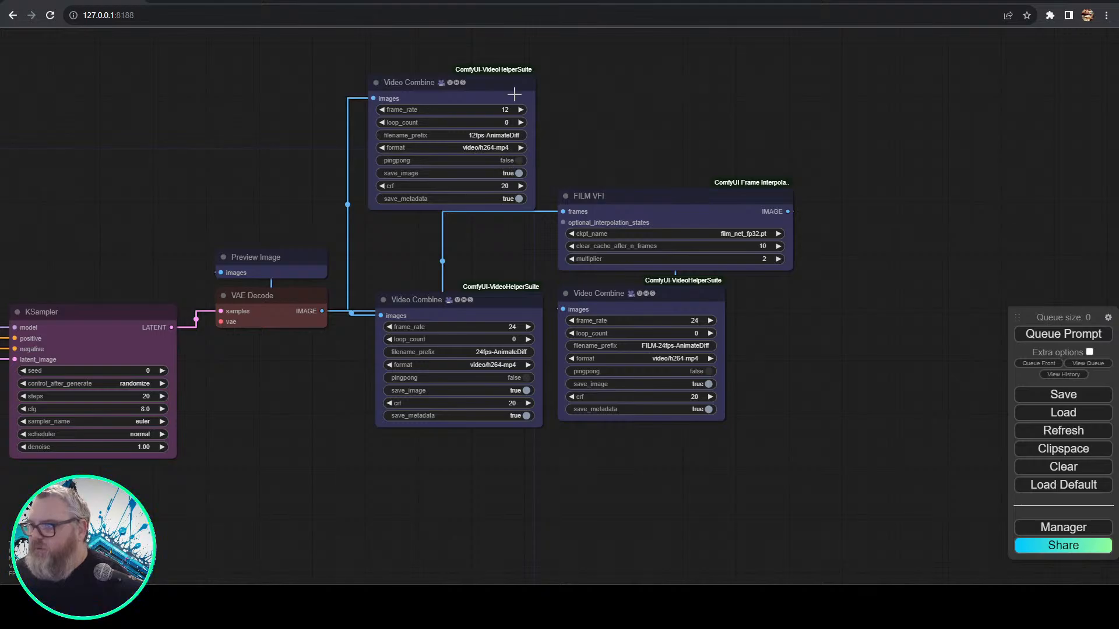
drag(501, 87, 500, 42)
click(680, 190)
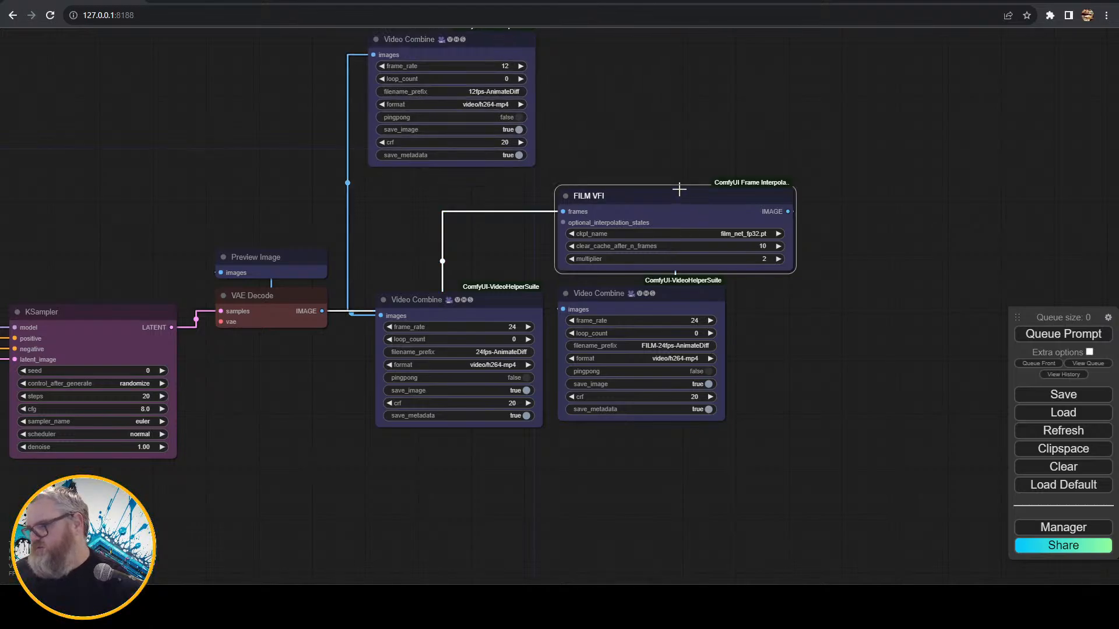
drag(680, 189, 855, 288)
drag(490, 39, 488, 48)
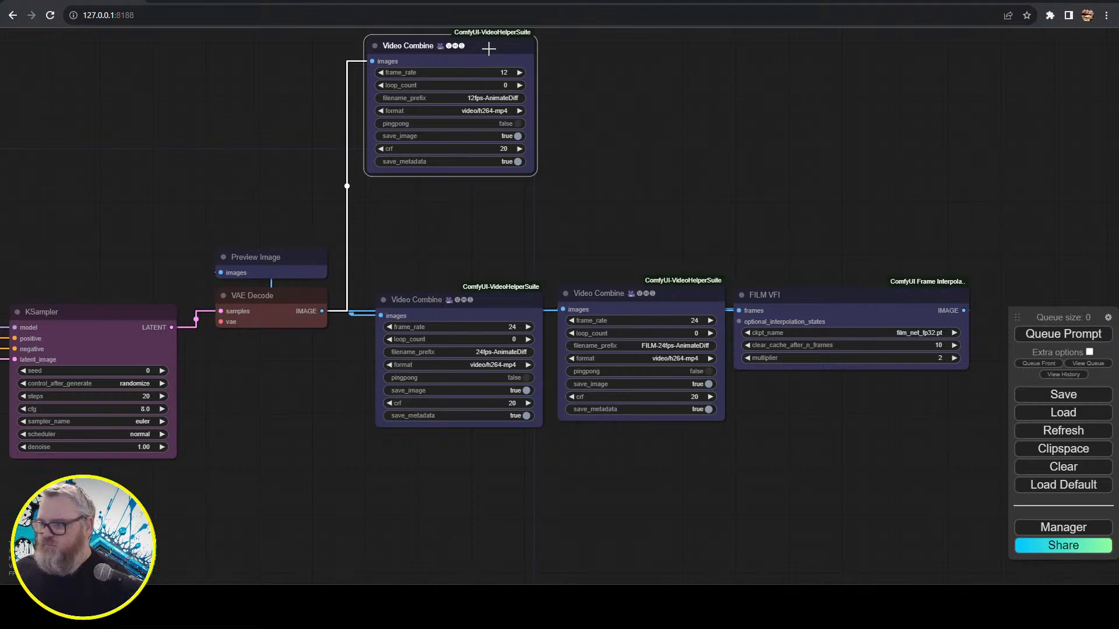
drag(460, 235, 956, 486)
drag(650, 298, 895, 298)
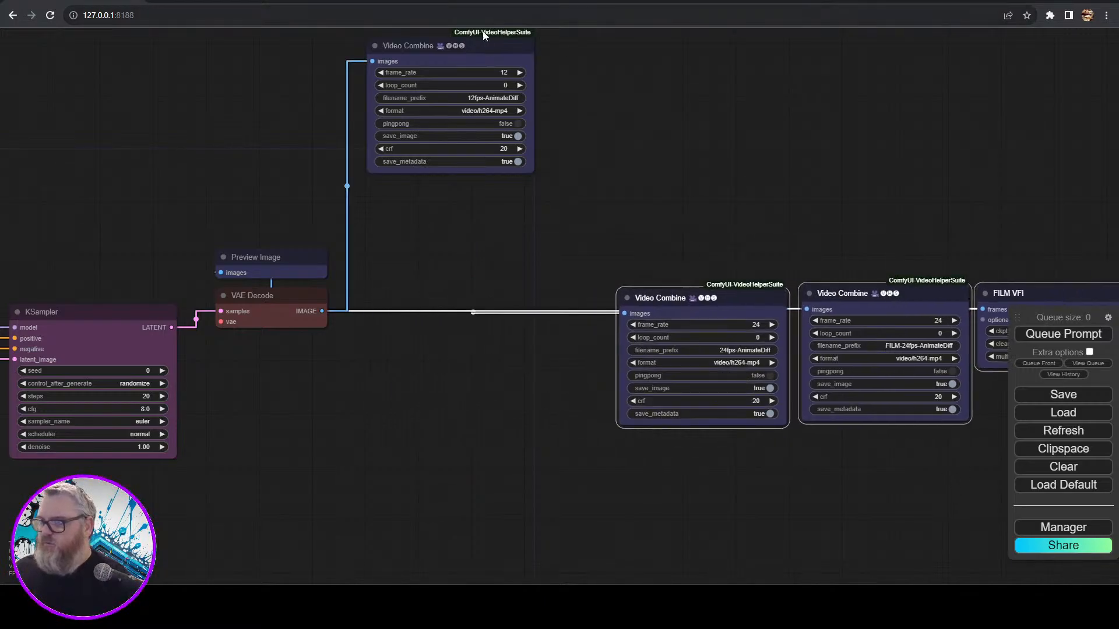
- Line up the three Video Combine nodes in a row beside VAE Decode, 12 fps first, with FILM VFI above the last one
drag(482, 35, 477, 290)
drag(688, 298, 605, 301)
click(779, 324)
drag(888, 299, 793, 304)
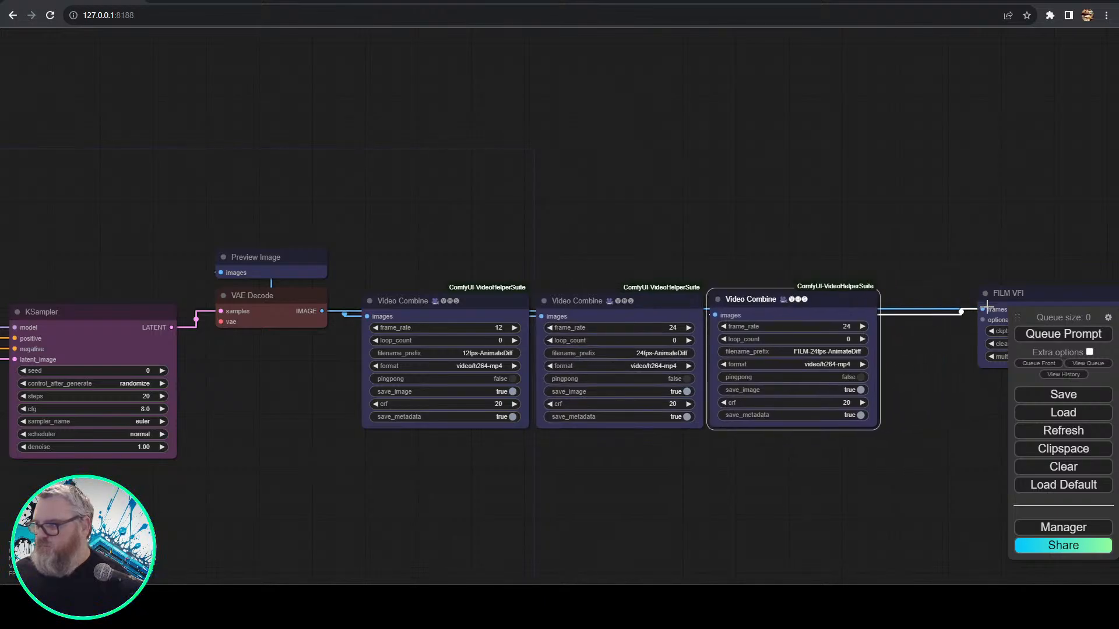
drag(1008, 293, 744, 197)
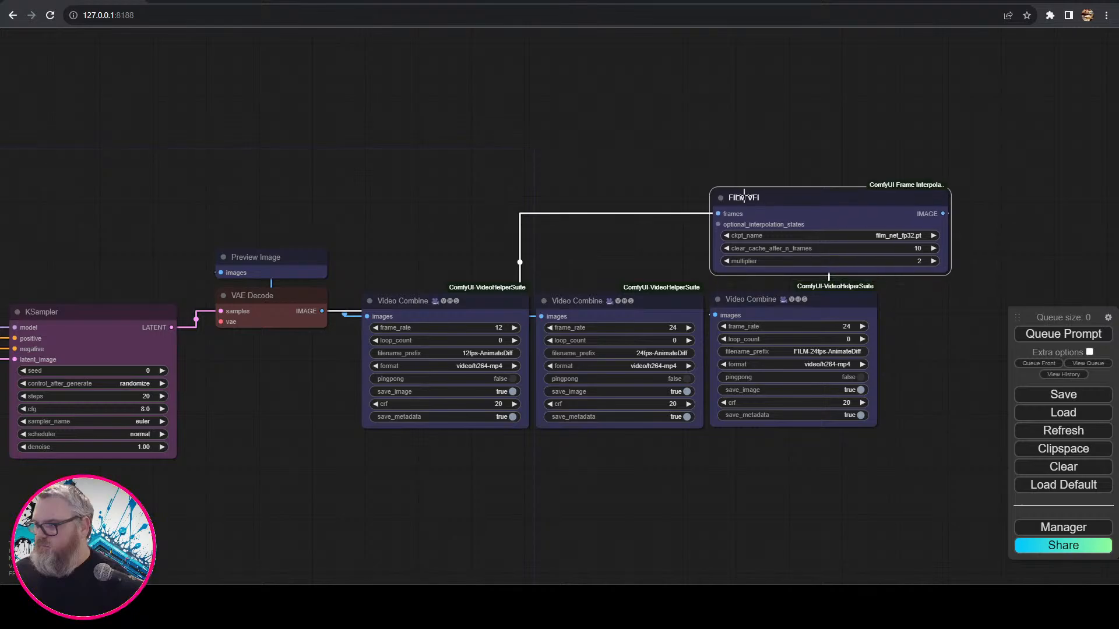
click(701, 536)
- Set the Load Video node's frame_load_cap to 16
scroll(684, 404, down, 10)
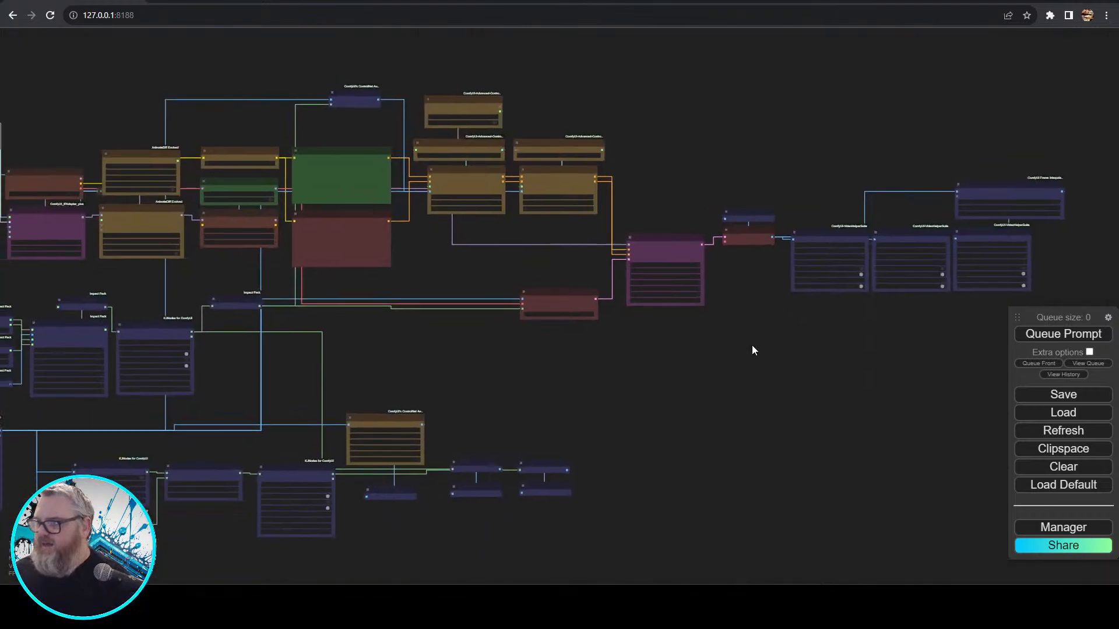
drag(751, 344, 895, 352)
scroll(690, 435, up, 7)
drag(392, 333, 1112, 165)
click(311, 328)
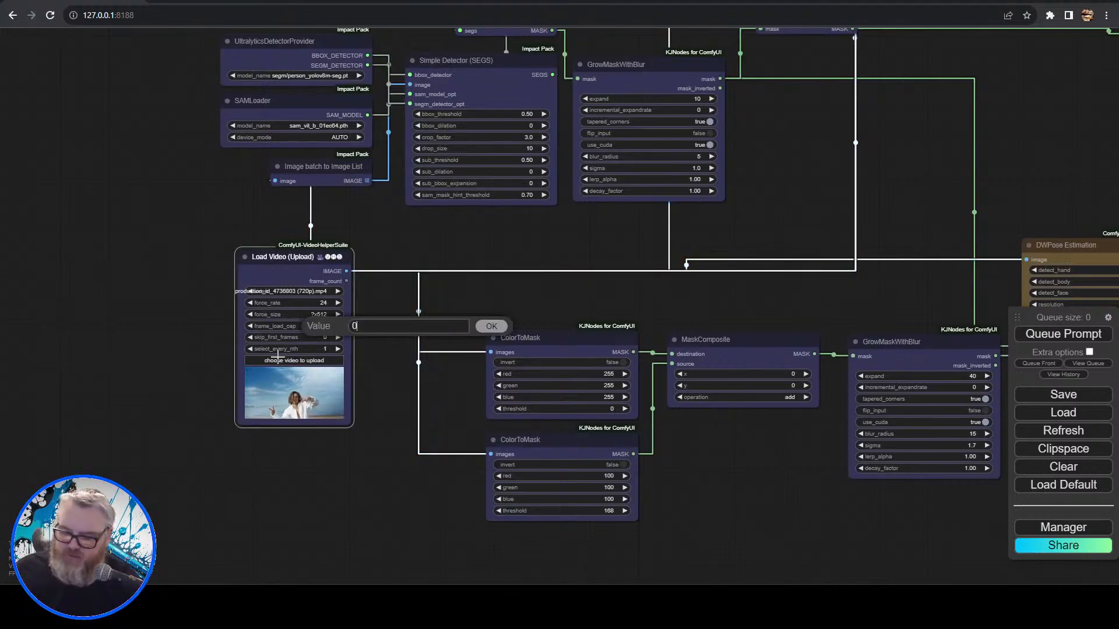
text(16)
key(Return)
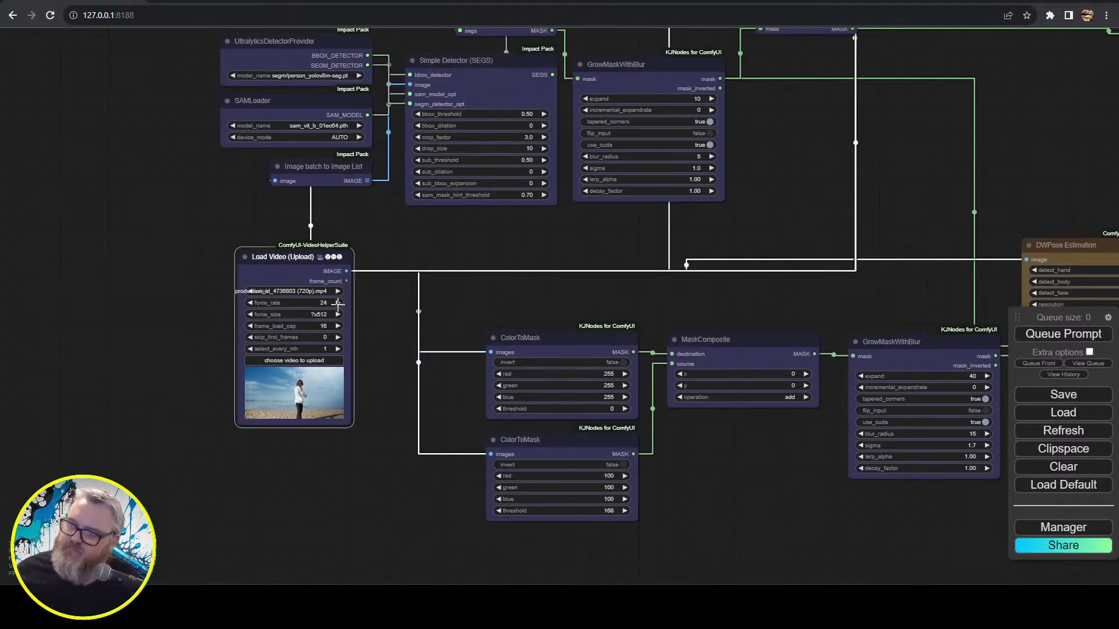
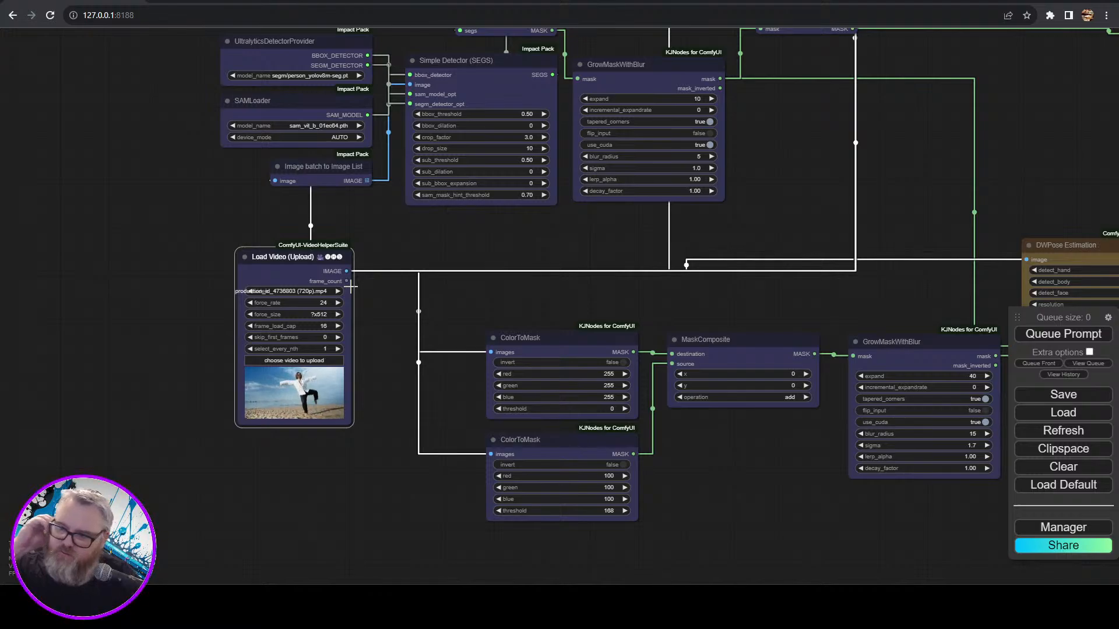
- Set the Load Video node's select_every_nth to 2
click(337, 348)
scroll(361, 372, up, 5)
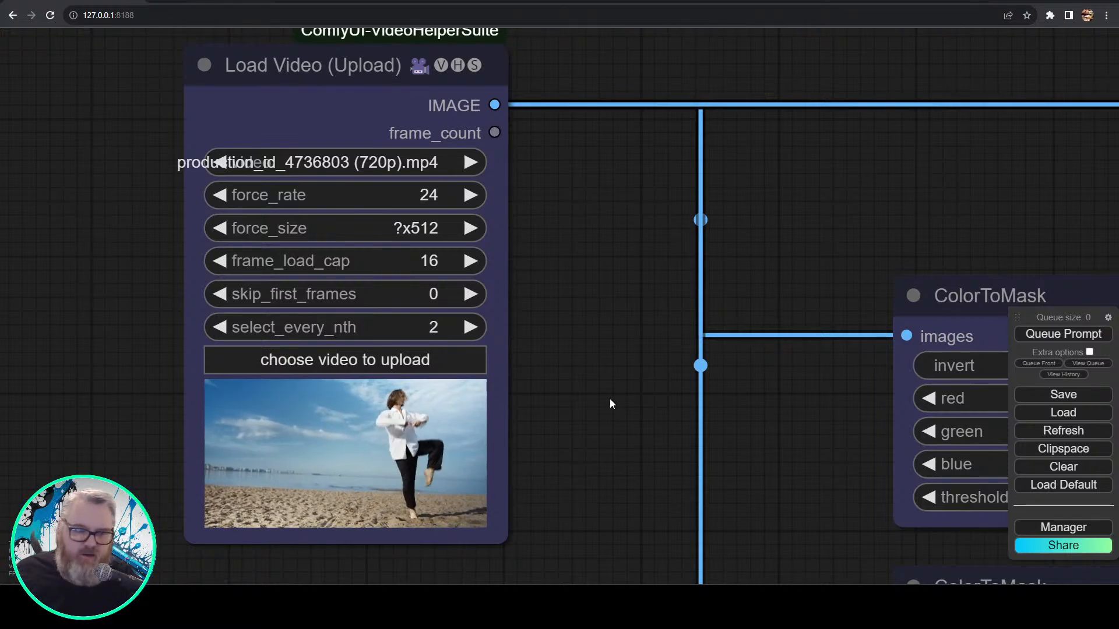
scroll(604, 297, down, 5)
- Queue the prompt to start a test run of the workflow
drag(610, 218, 494, 446)
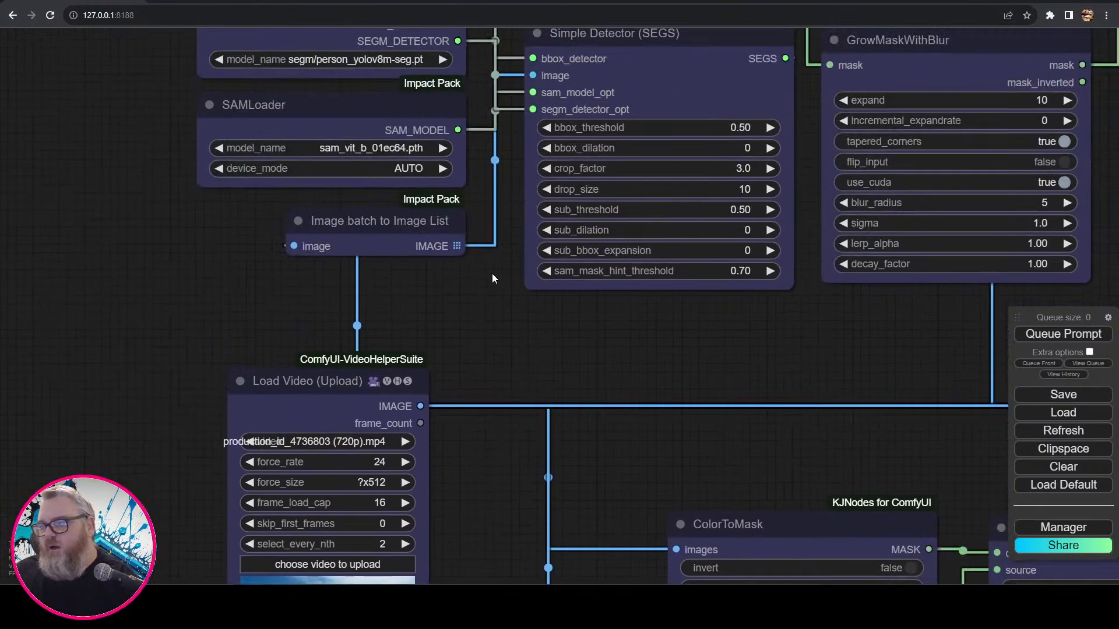
scroll(486, 297, down, 5)
drag(524, 323, 264, 241)
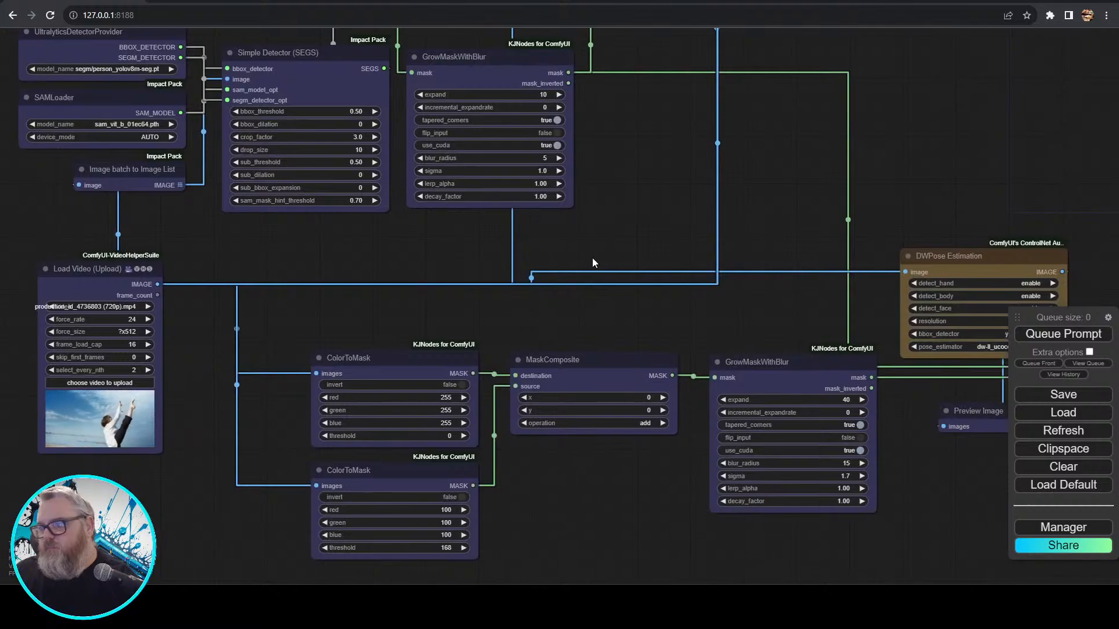
drag(592, 262, 376, 262)
scroll(494, 250, down, 5)
drag(494, 250, 558, 410)
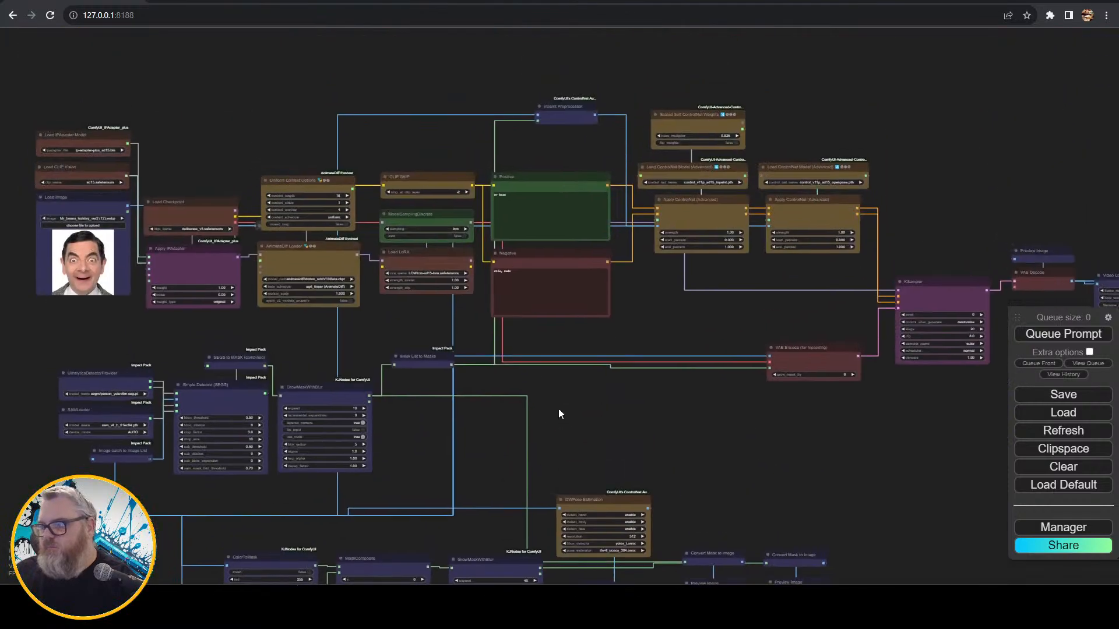
click(1064, 333)
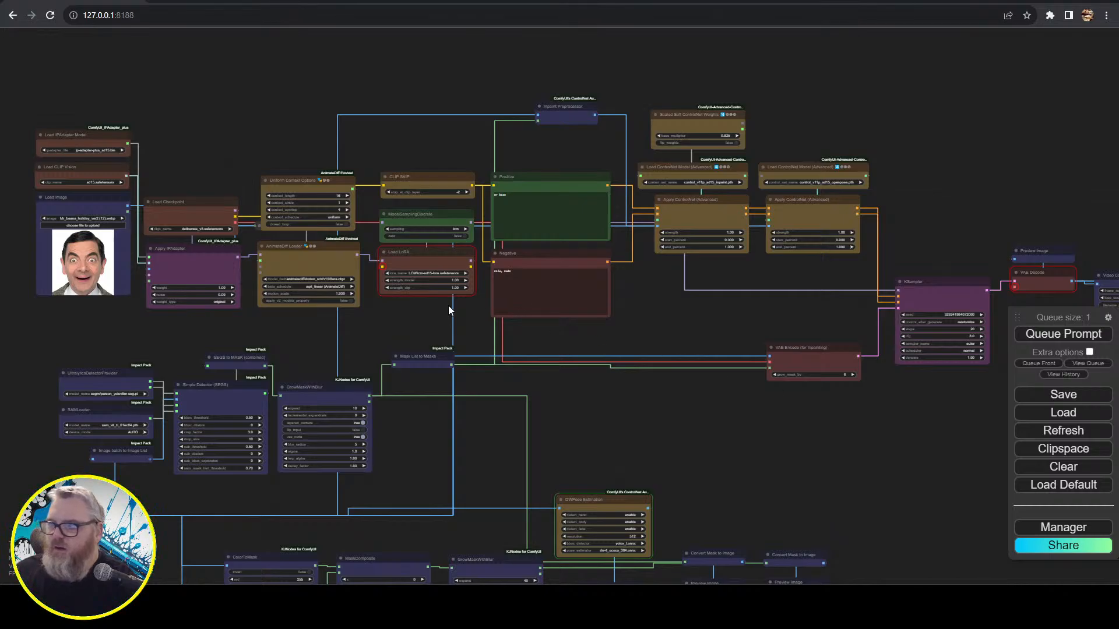
- Route CLIP SKIP's CLIP output through the Load LoRA node and on to the clip inputs of the Positive and Negative prompts
scroll(387, 326, up, 10)
drag(444, 274, 374, 399)
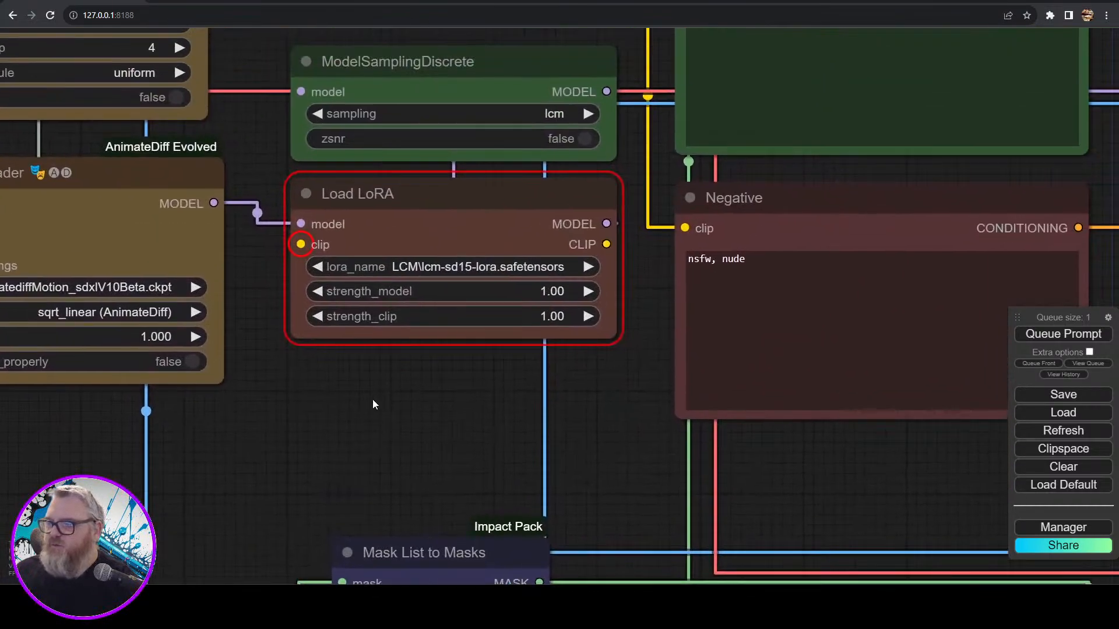
scroll(374, 399, down, 5)
click(423, 265)
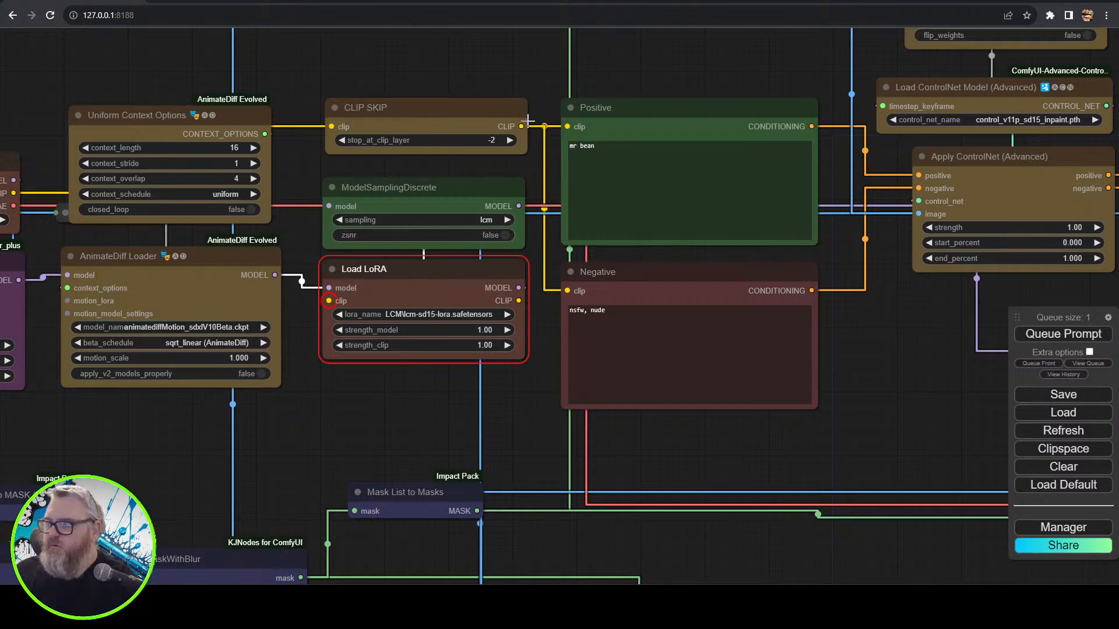
drag(521, 126, 329, 301)
drag(518, 300, 566, 127)
drag(518, 301, 567, 291)
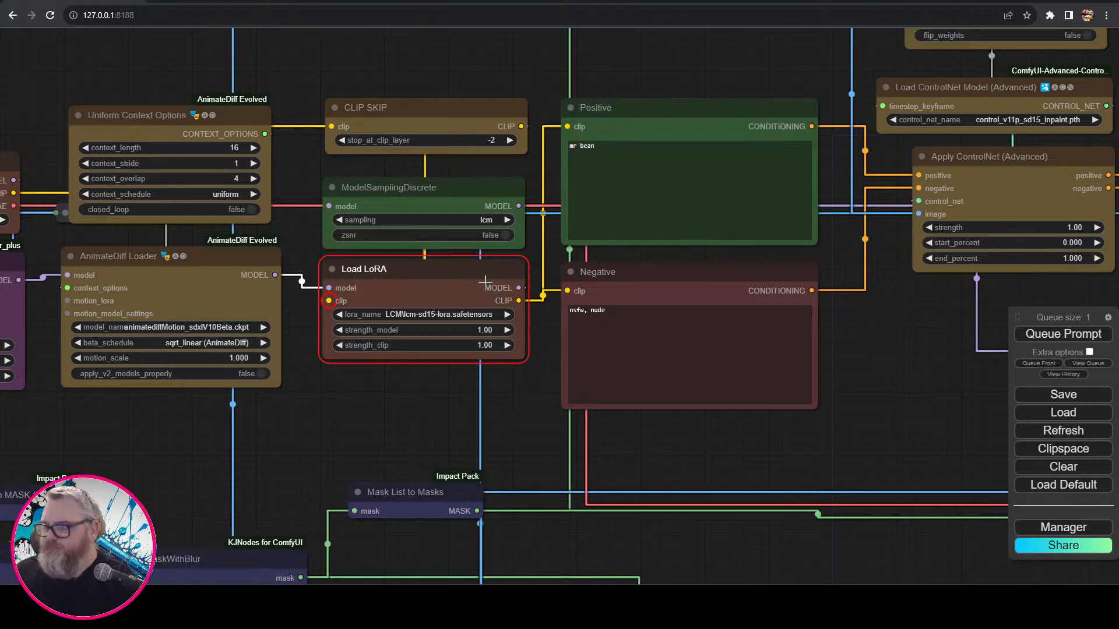
- Move the collapsed Prepare Image For Clip Vision node out from behind the AnimateDiff nodes to just below Load Image
drag(349, 423, 788, 420)
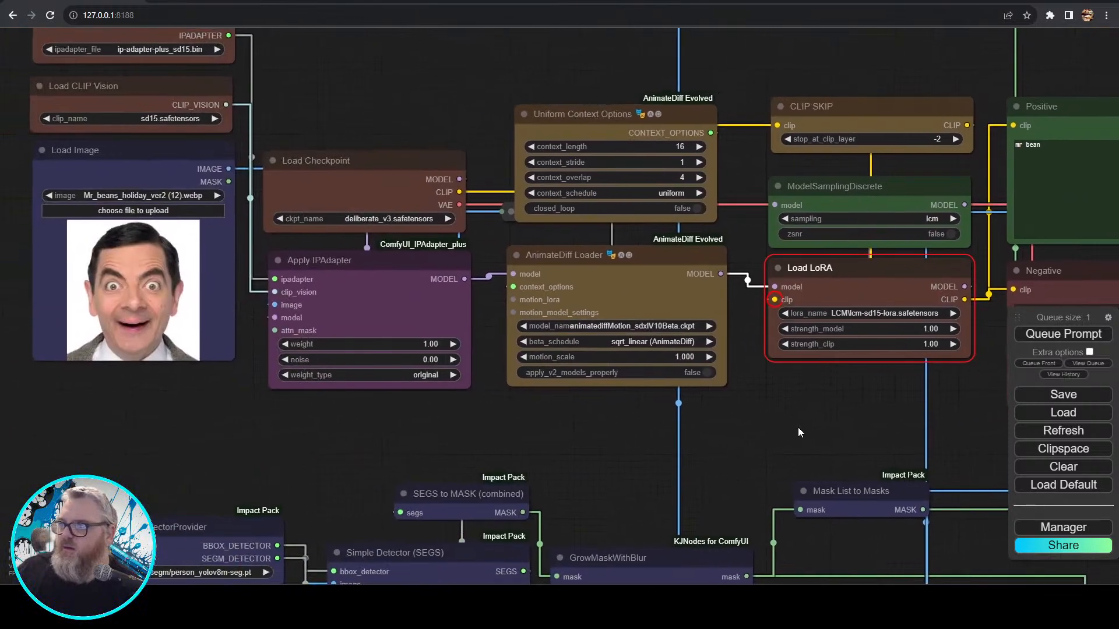
drag(497, 212, 87, 382)
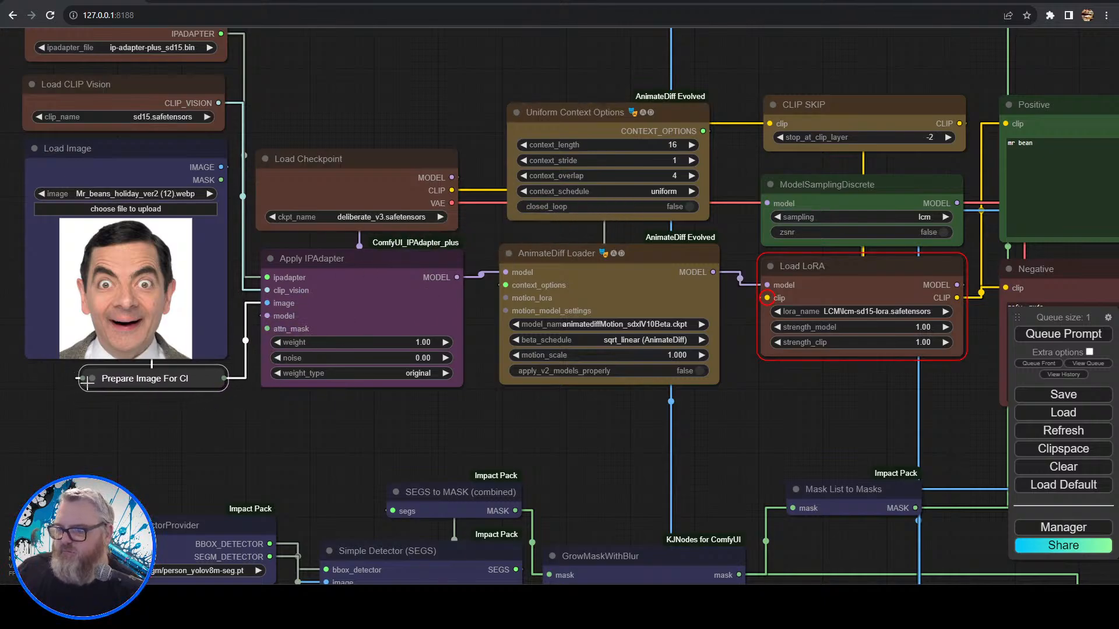
click(218, 479)
- Connect Load Checkpoint's VAE output to the vae input of VAE Decode
scroll(490, 280, down, 10)
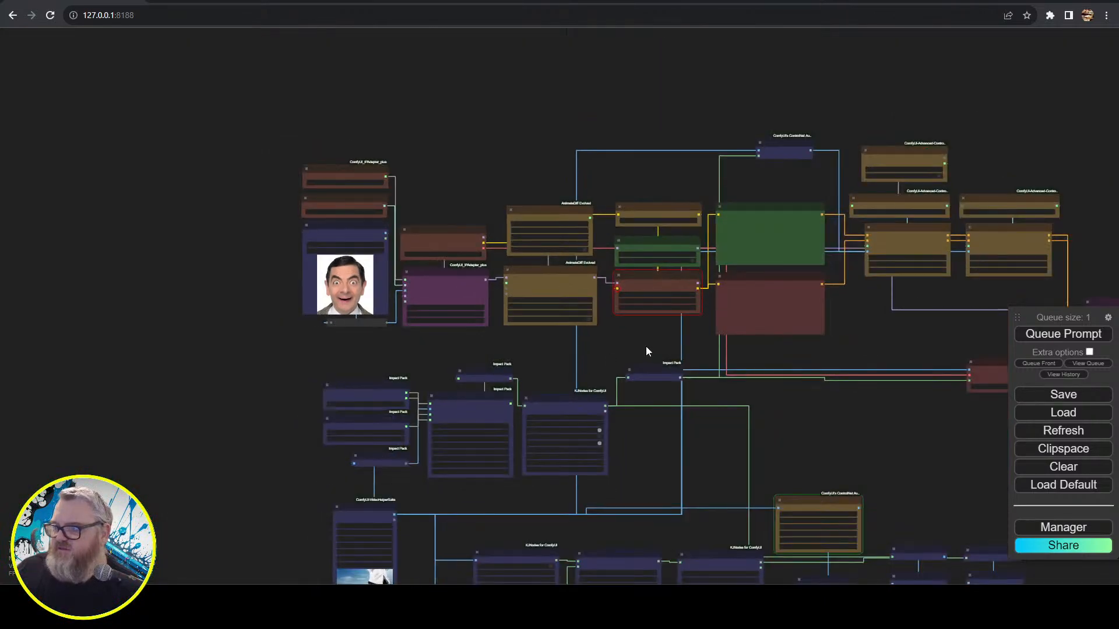
drag(645, 346, 372, 334)
scroll(383, 335, up, 6)
drag(967, 384, 355, 373)
scroll(428, 279, up, 6)
scroll(427, 292, down, 11)
drag(349, 146, 766, 185)
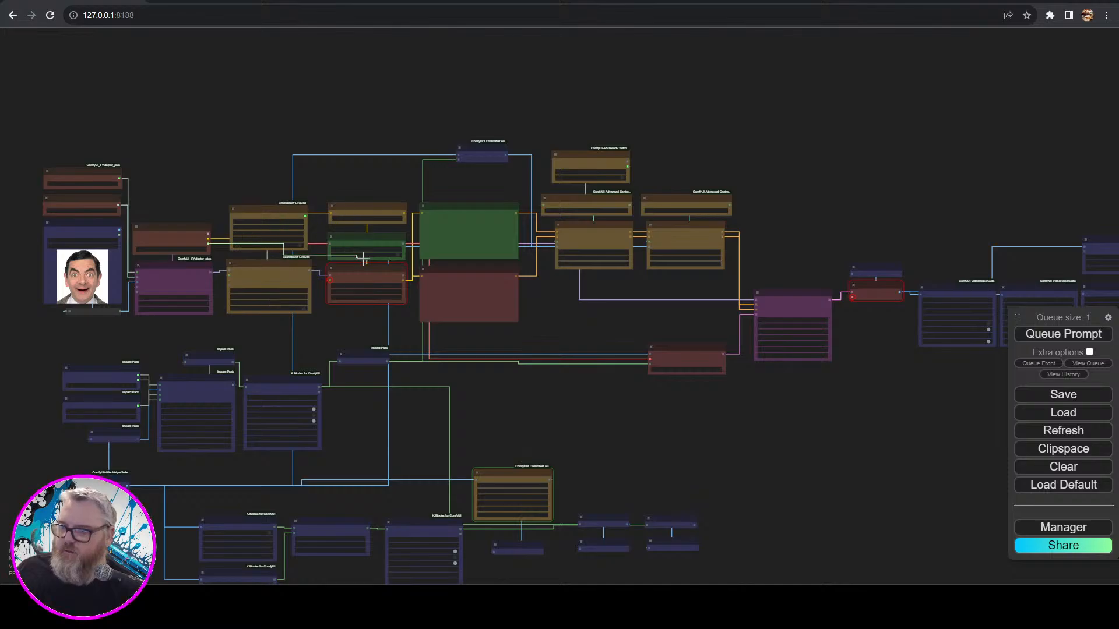
scroll(840, 372, up, 5)
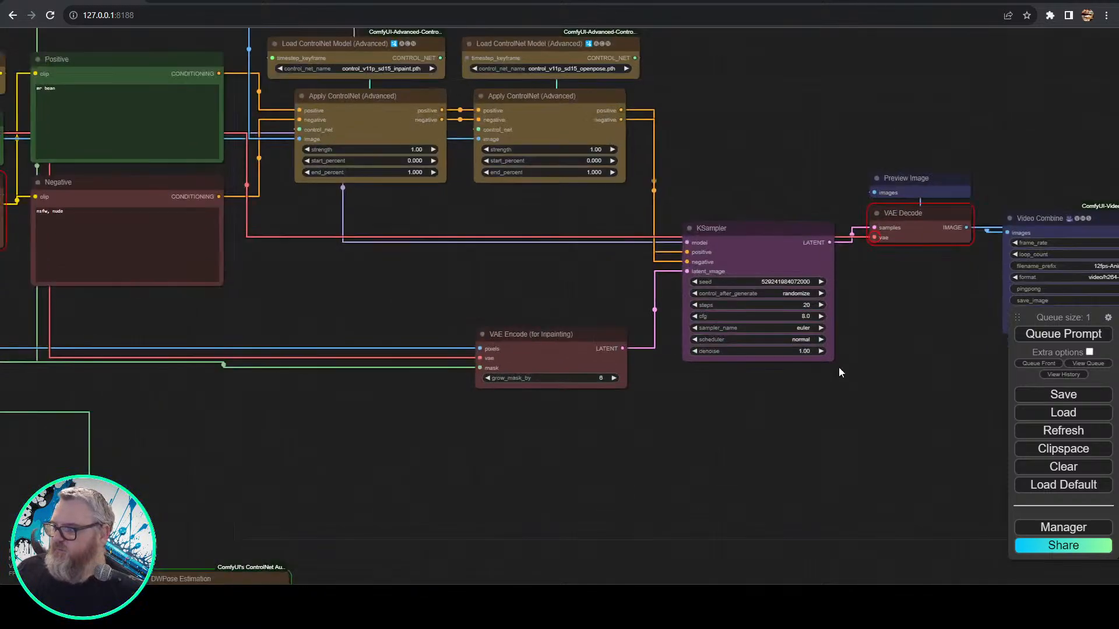
scroll(842, 364, up, 5)
- Show the queue list and queue the rewired workflow
scroll(846, 358, down, 8)
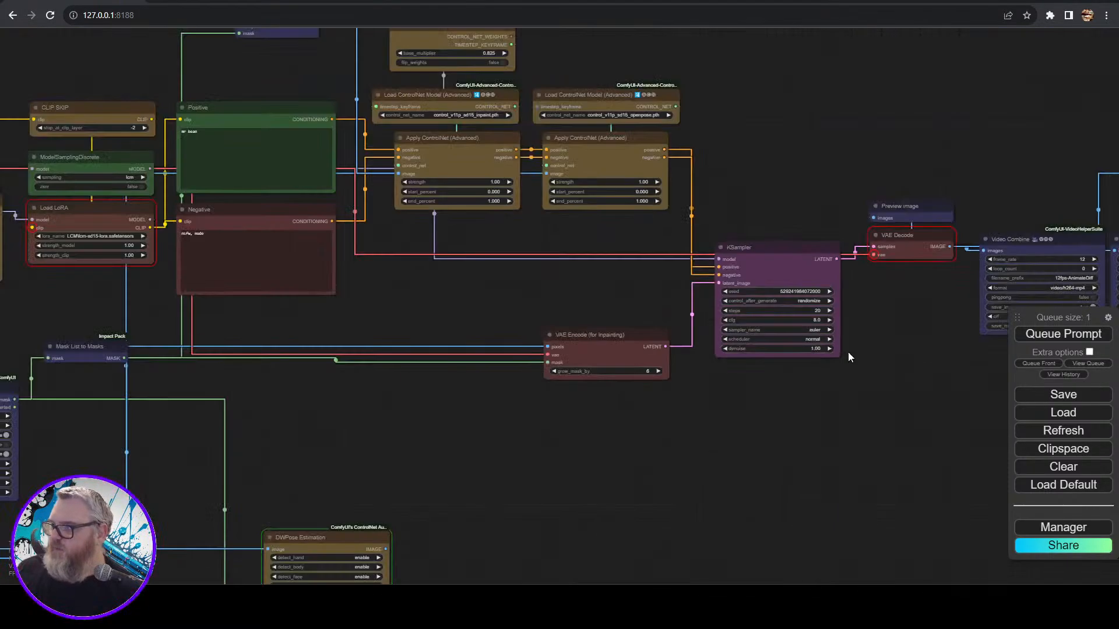
click(1087, 364)
drag(666, 409, 910, 125)
scroll(772, 179, down, 5)
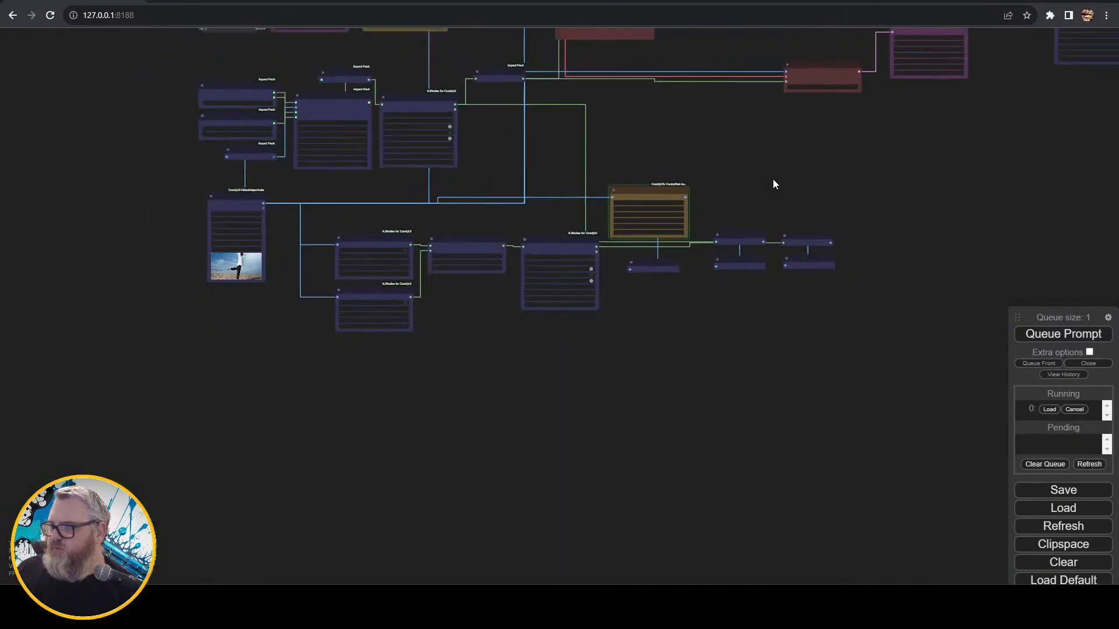
scroll(770, 182, up, 7)
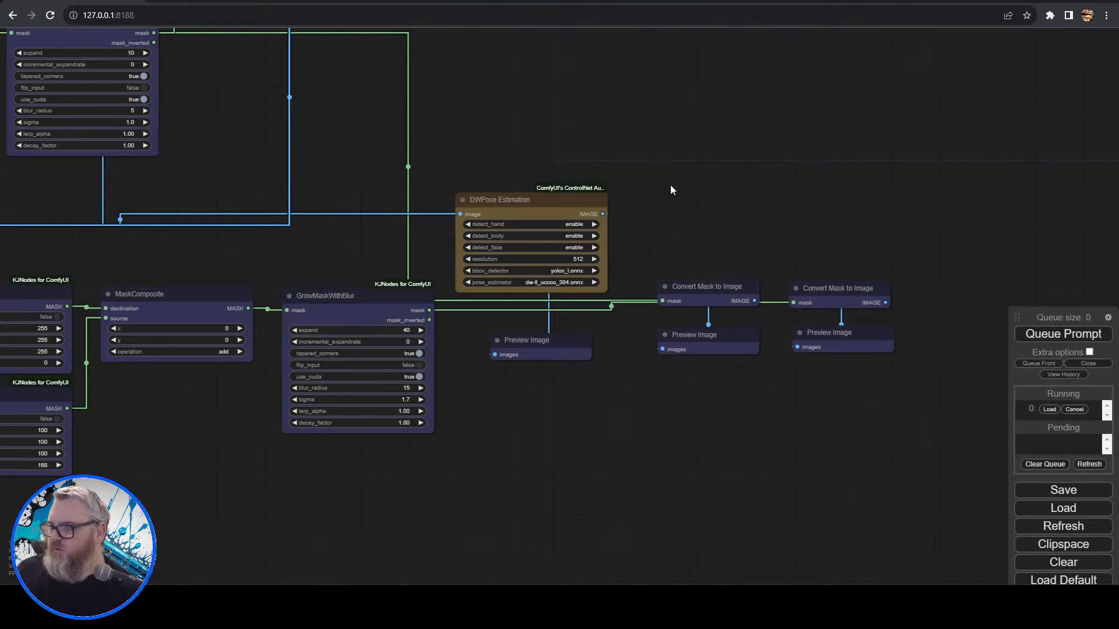
click(1072, 334)
- Examine the pose, person mask and background mask previews below DWPose Estimation and the two Convert Mask to Image nodes
scroll(642, 200, down, 4)
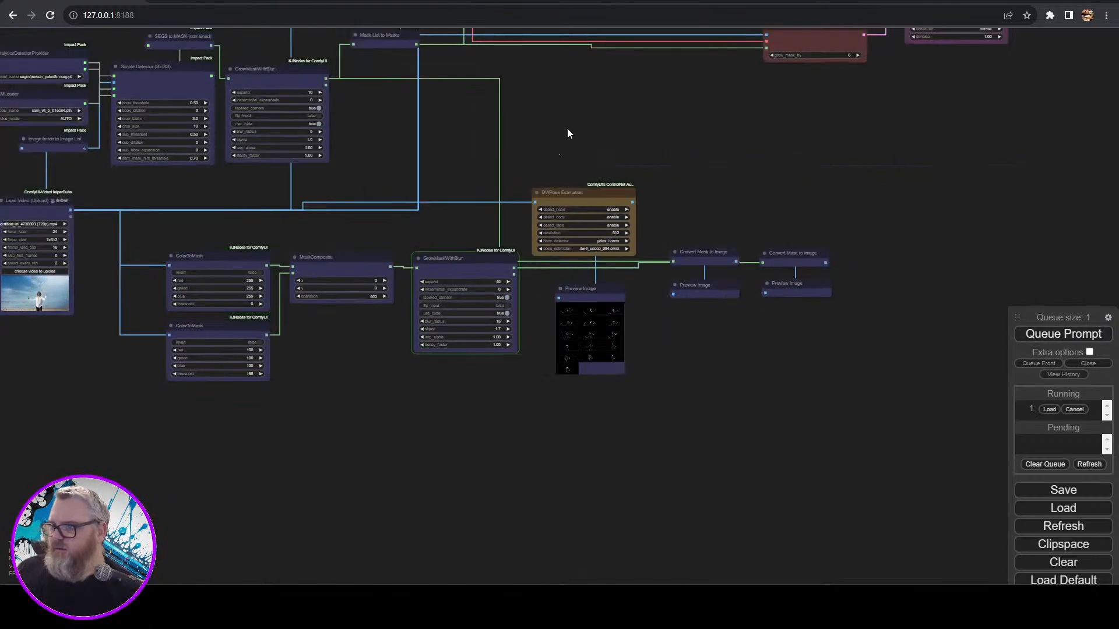
drag(583, 113, 578, 327)
scroll(578, 326, down, 5)
scroll(609, 319, up, 10)
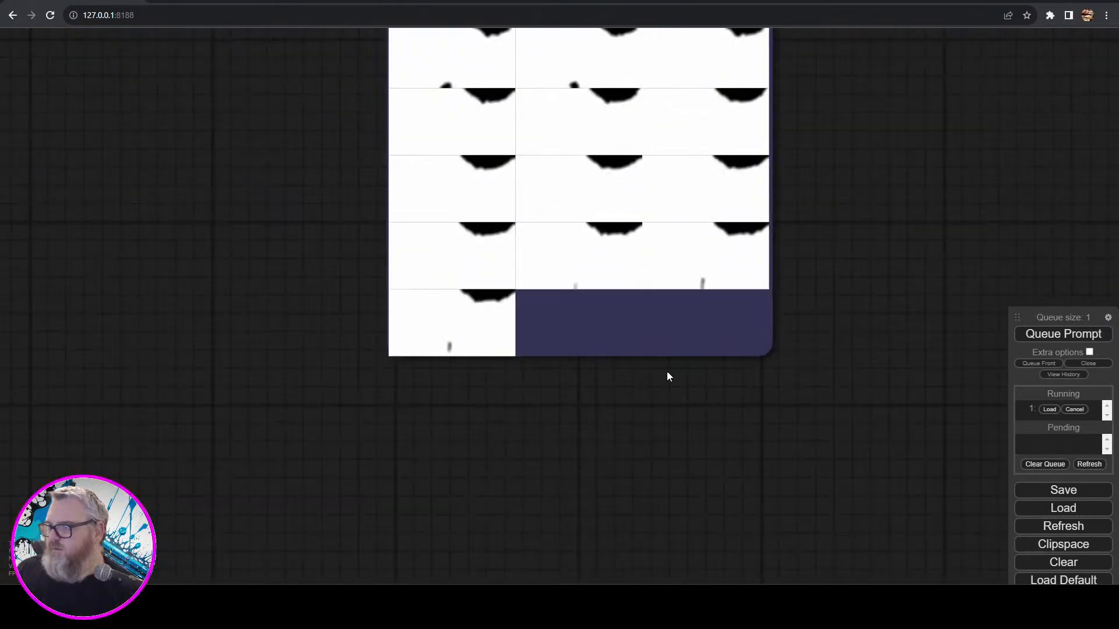
scroll(646, 364, down, 4)
drag(364, 302, 625, 339)
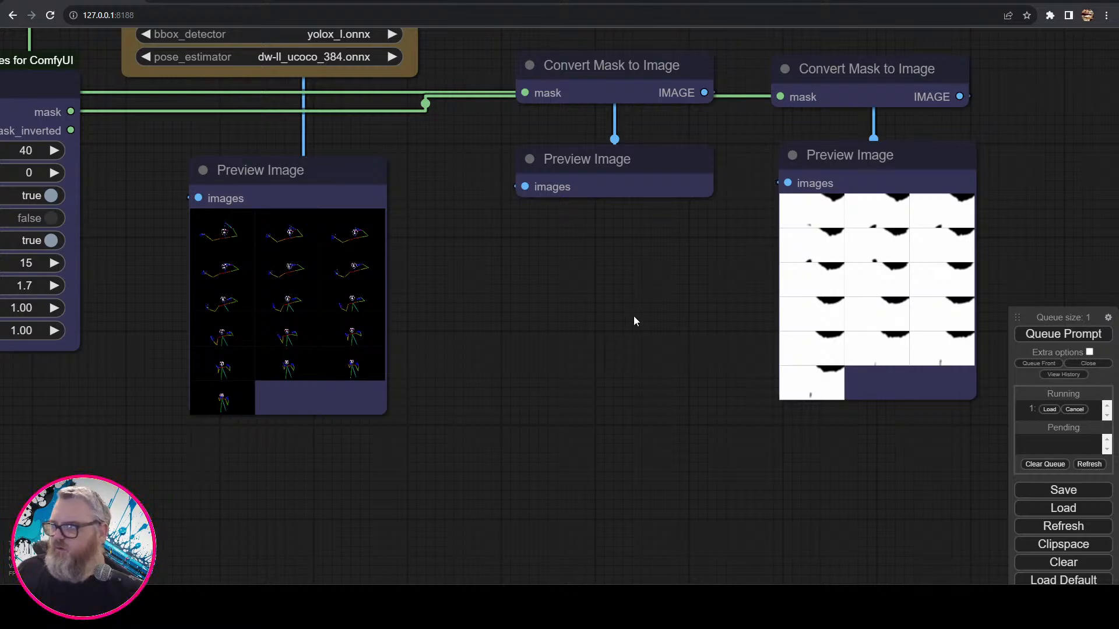
scroll(653, 272, down, 2)
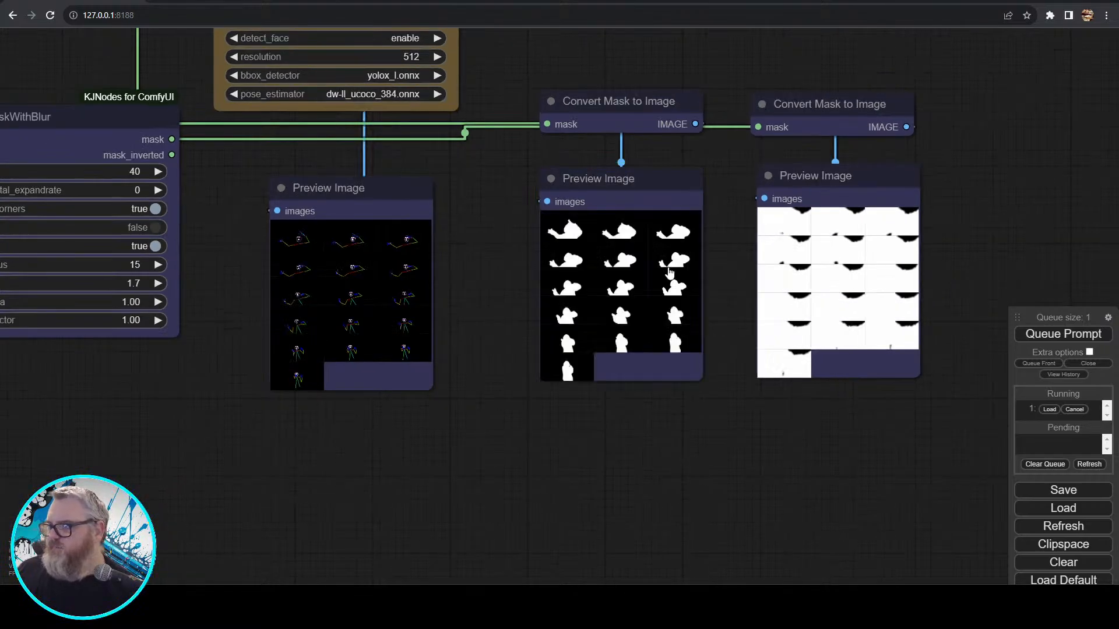
scroll(571, 389, up, 5)
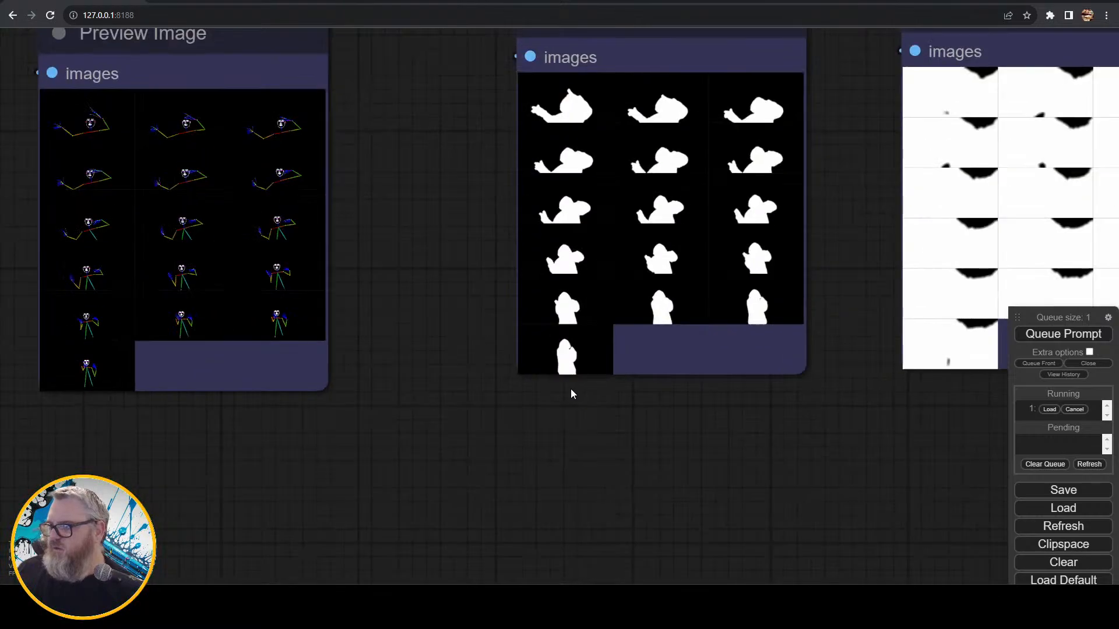
scroll(292, 424, down, 6)
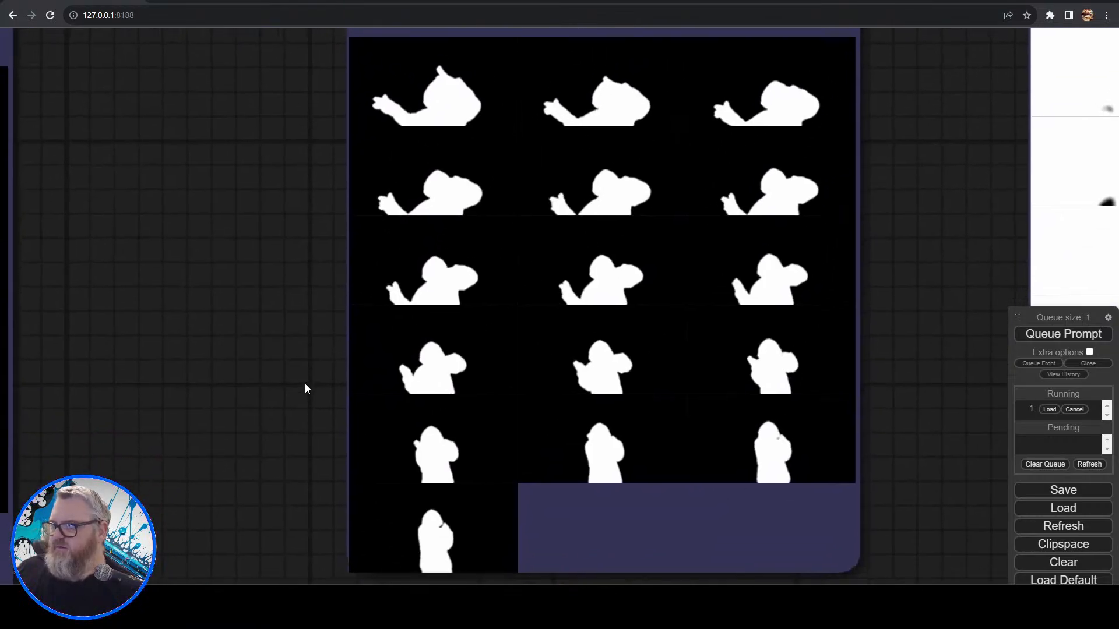
scroll(292, 373, down, 8)
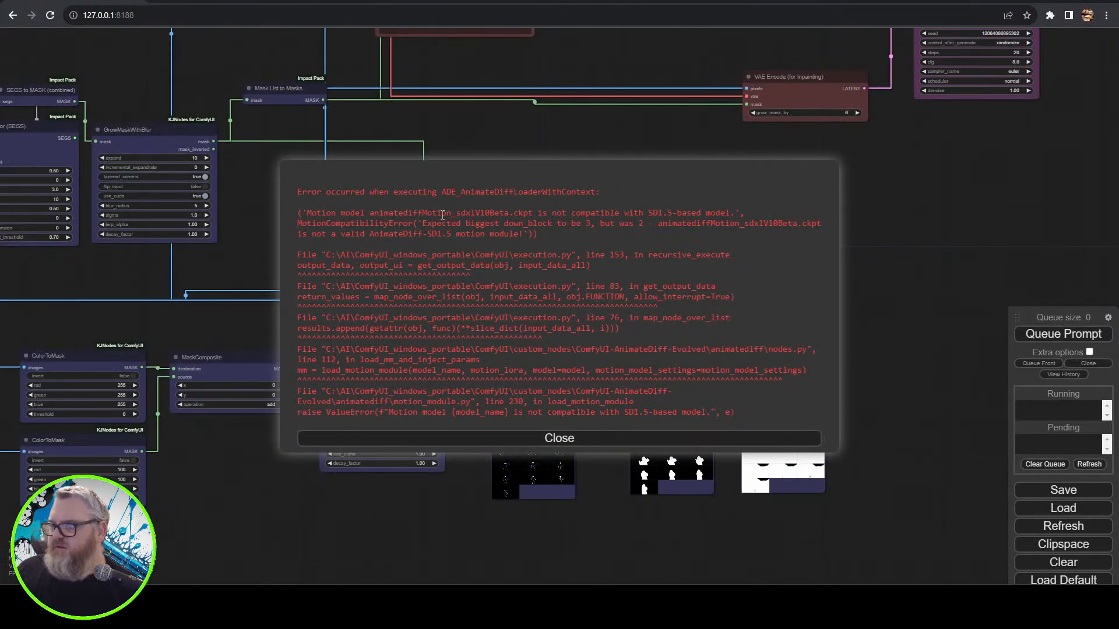
- Dismiss the error, set the AnimateDiff Loader's model_name to temporaldiff-v1-animatediff.safetensors and queue the prompt again
click(563, 441)
drag(385, 145, 517, 569)
scroll(410, 449, up, 7)
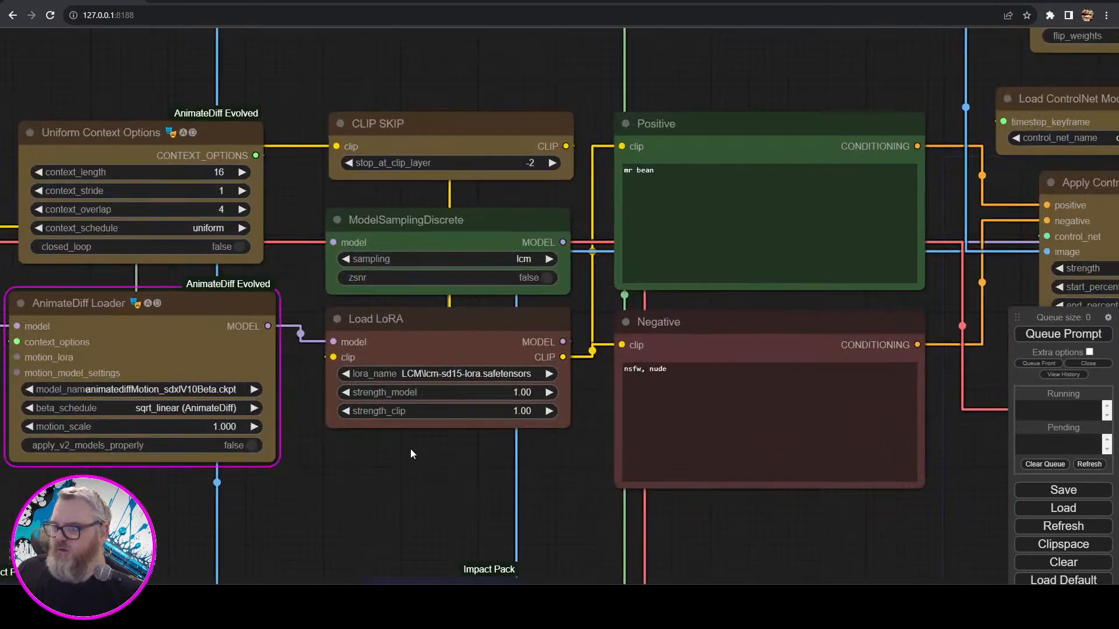
drag(282, 513, 570, 444)
click(452, 318)
click(450, 387)
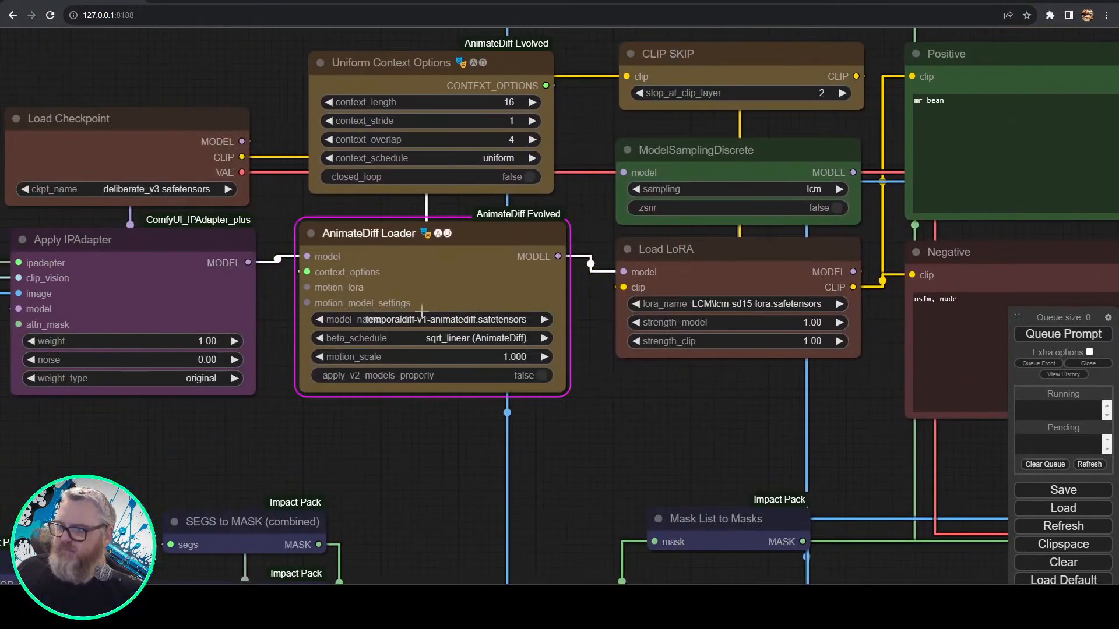
click(1087, 335)
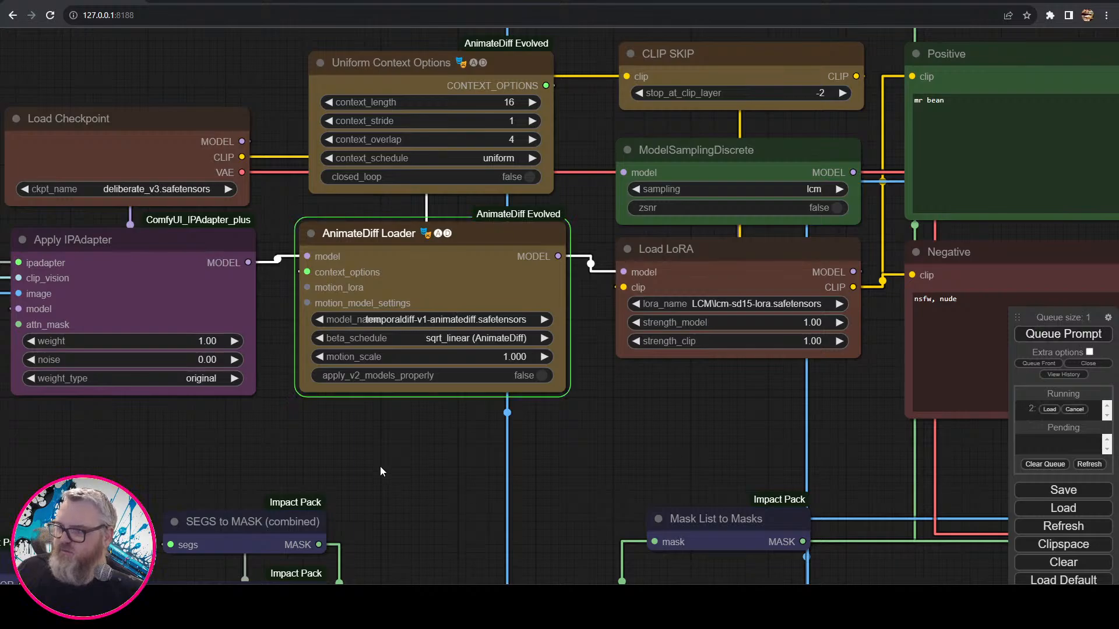
- Follow the running prompt from the checkpoint and IPAdapter nodes through VAE Encode to the KSampler
scroll(776, 494, down, 2)
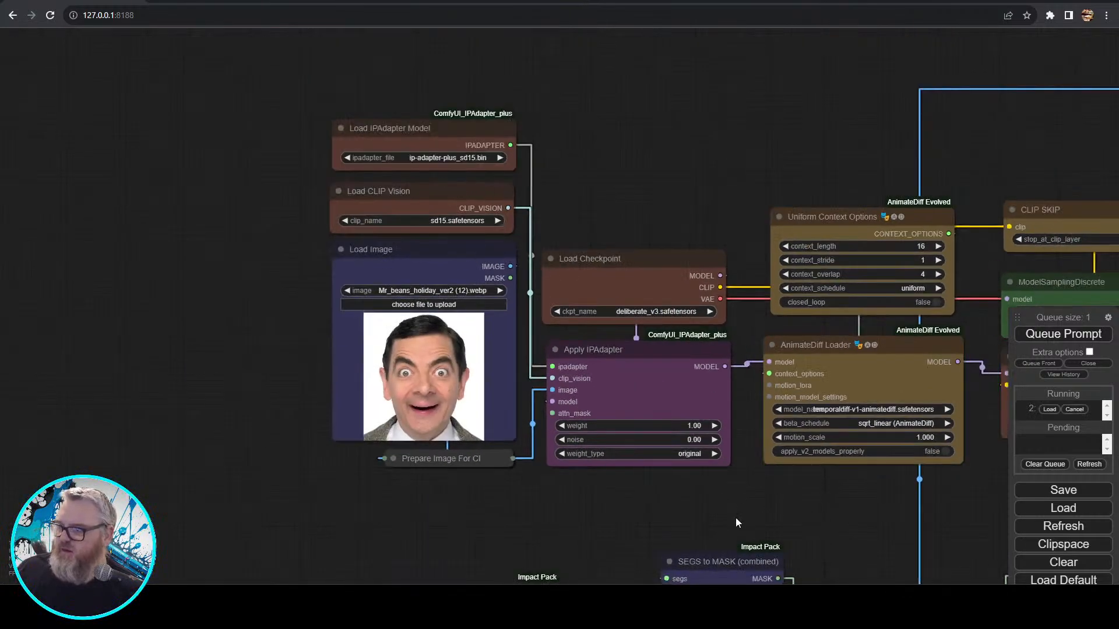
drag(736, 519, 462, 487)
click(411, 260)
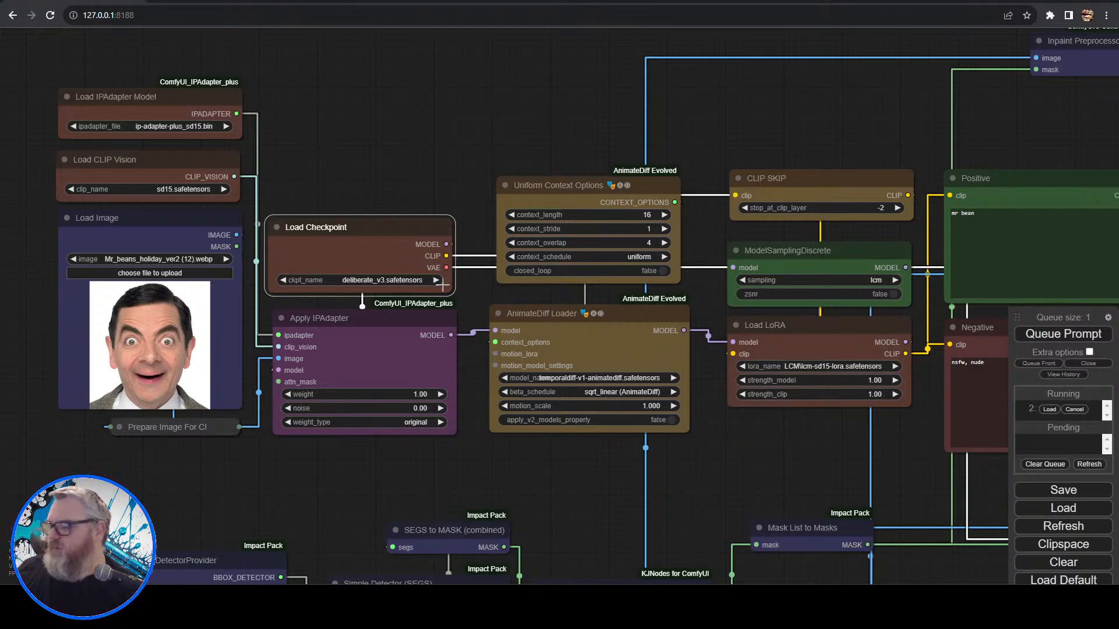
scroll(739, 488, down, 4)
drag(822, 507, 523, 380)
scroll(583, 402, down, 3)
drag(699, 455, 352, 281)
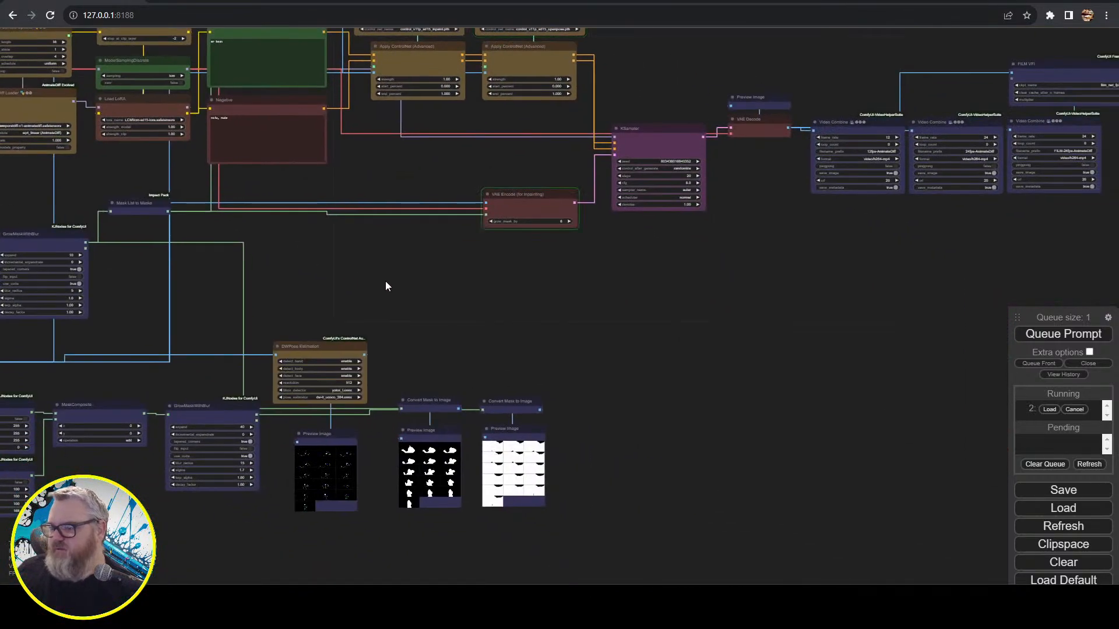
drag(573, 270, 507, 402)
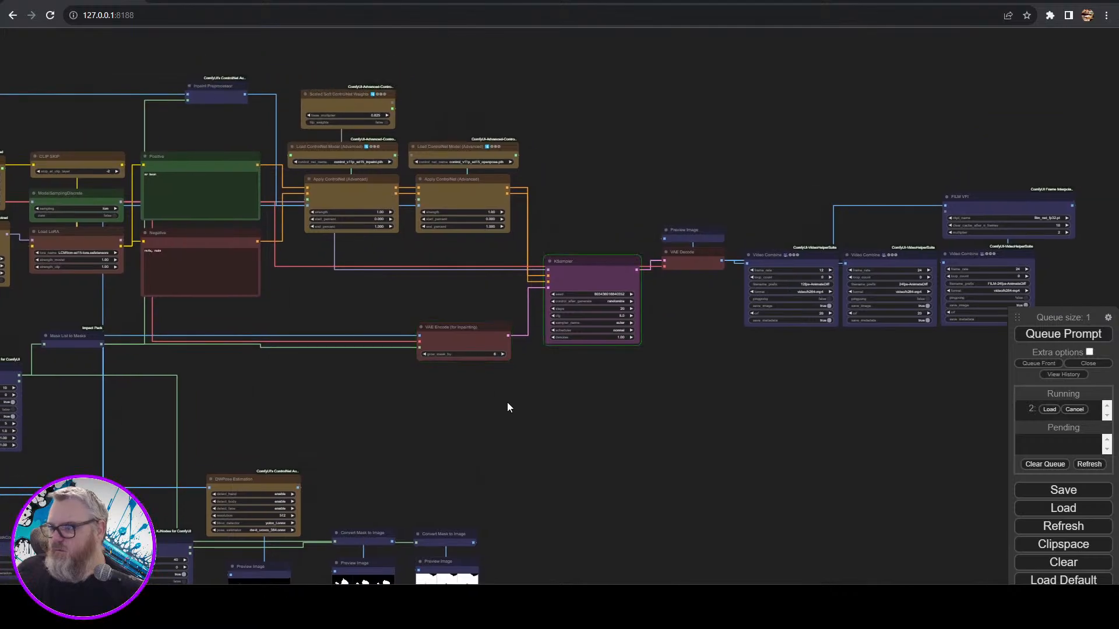
- Review the KSampler settings, the Video Combine outputs and the video masking section while sampling runs
scroll(507, 402, up, 4)
scroll(681, 384, up, 1)
drag(681, 390, 302, 433)
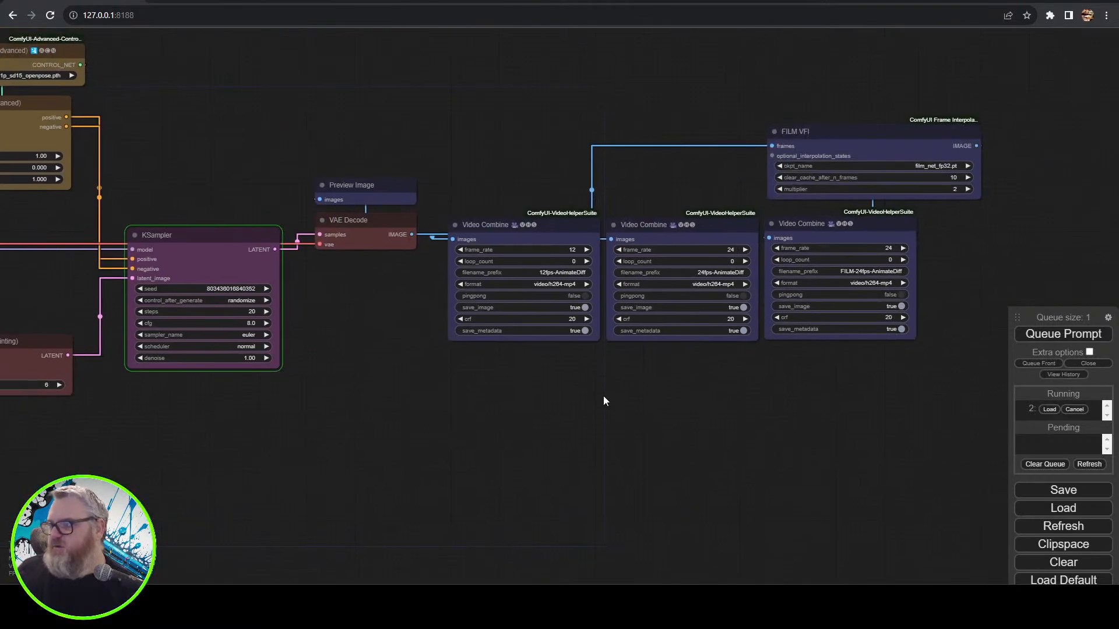
scroll(325, 457, down, 6)
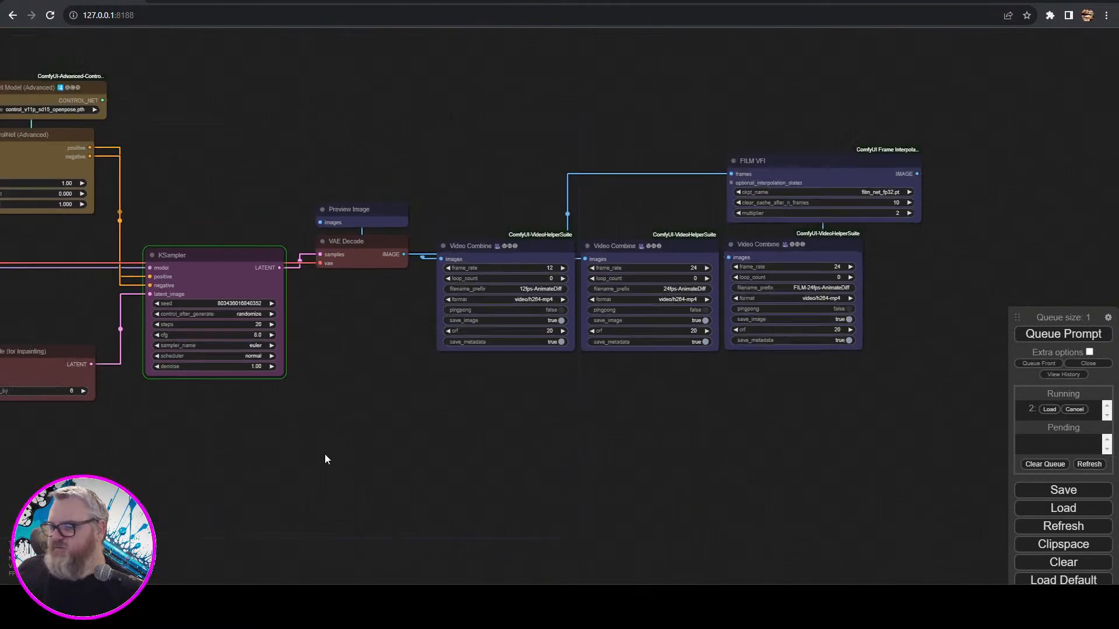
drag(532, 445, 711, 433)
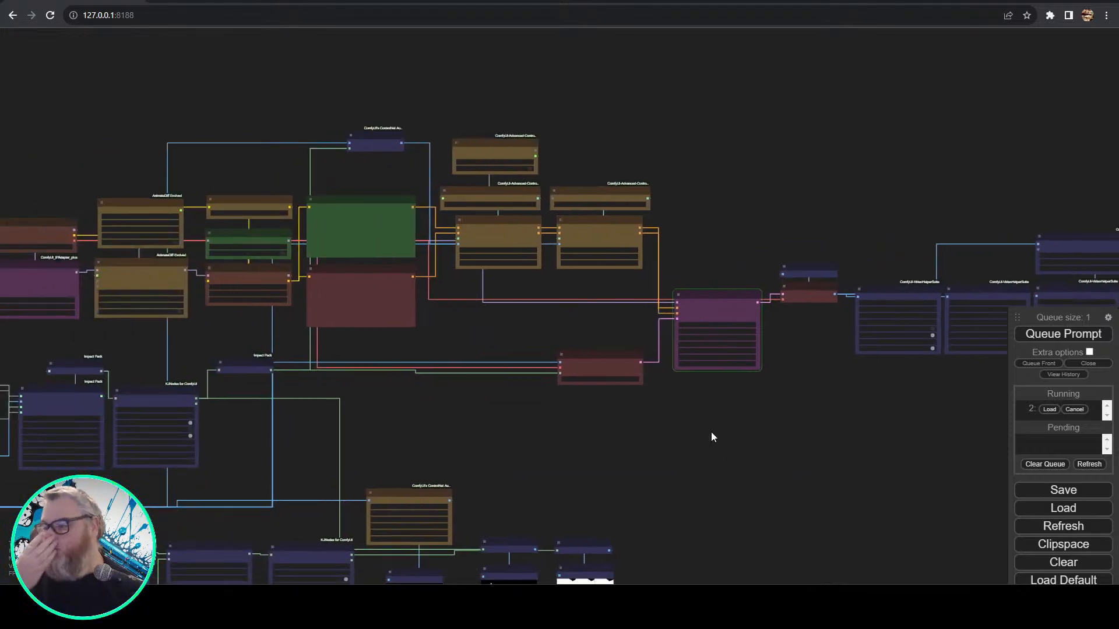
scroll(704, 389, up, 5)
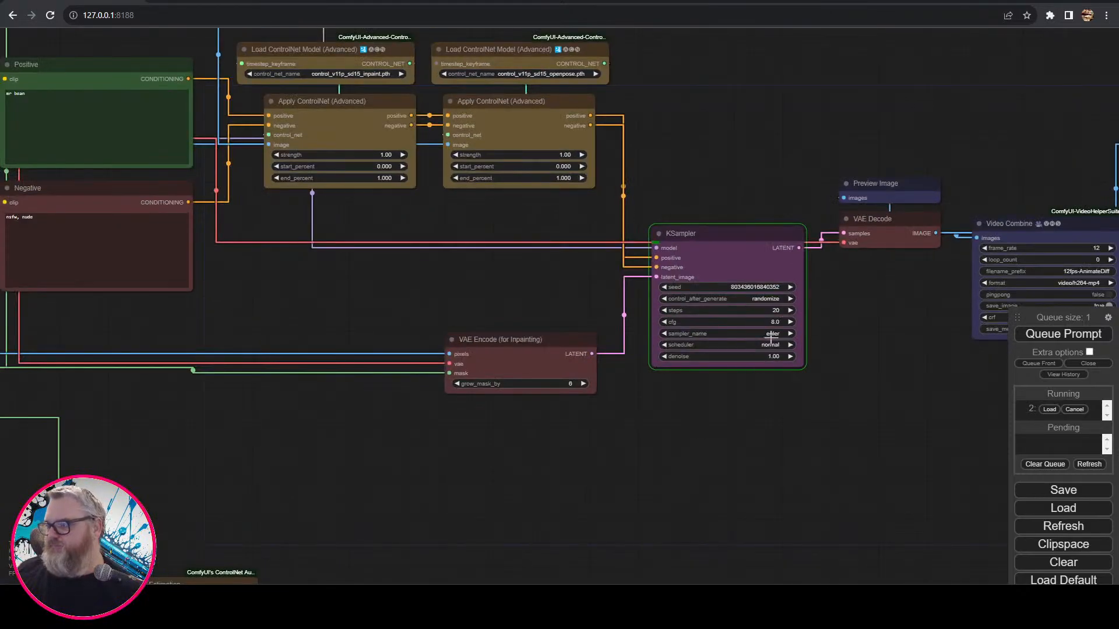
scroll(303, 501, down, 6)
drag(297, 505, 1005, 272)
scroll(581, 351, up, 6)
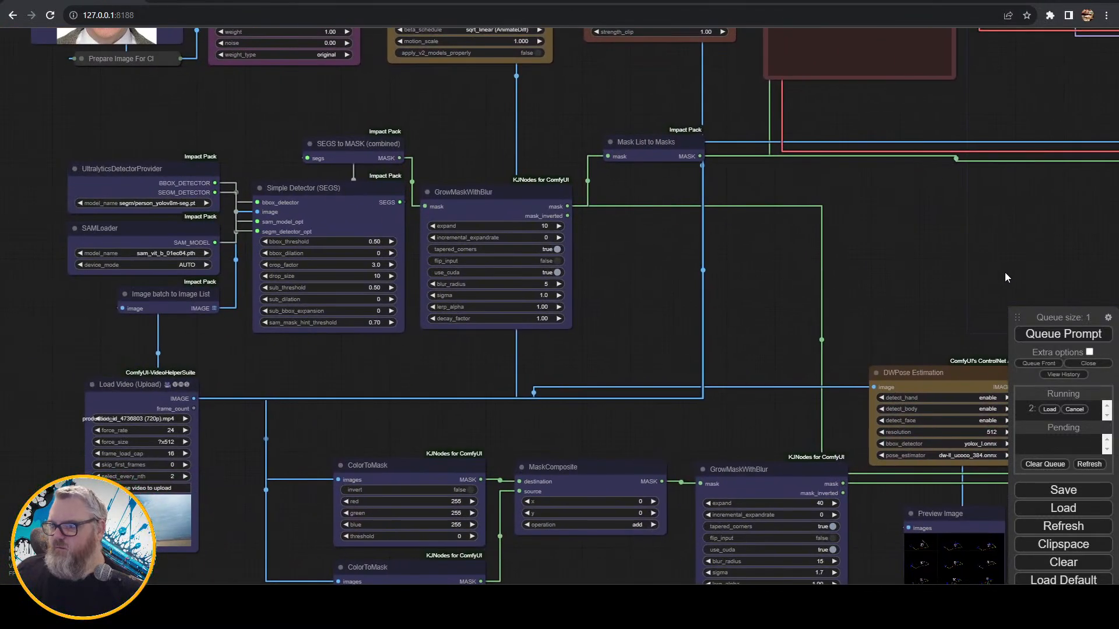
- Move the Load Video node nearer the detector nodes, and shift the ColorToMask, MaskComposite, lower GrowMaskWithBlur and DWPose nodes leftward towards it
drag(390, 352, 718, 321)
drag(467, 362, 262, 334)
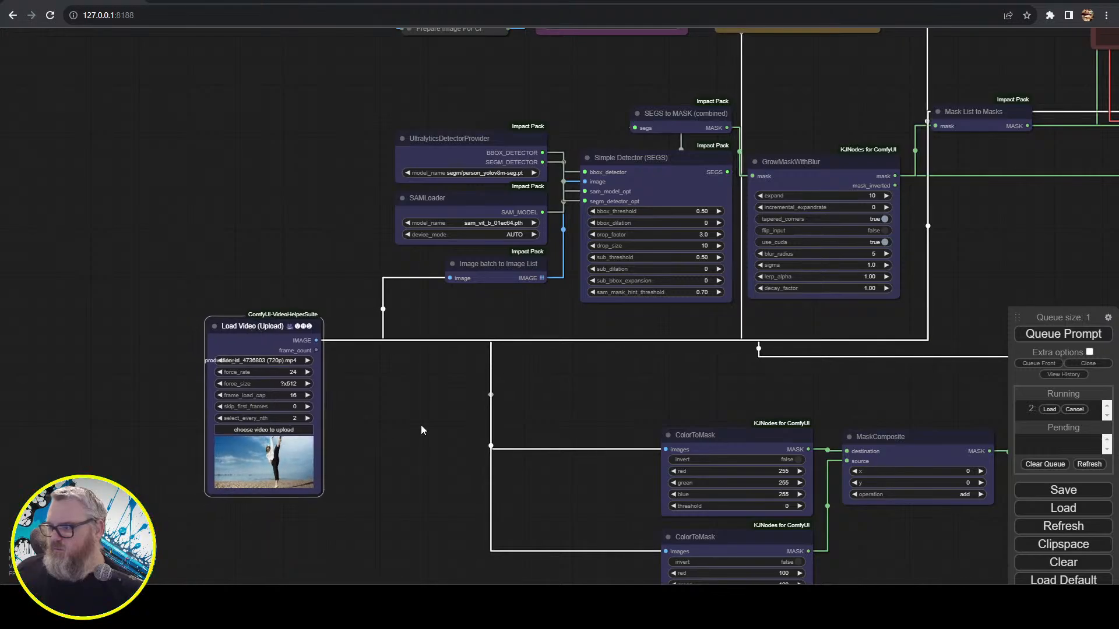
scroll(670, 394, down, 6)
drag(735, 392, 362, 330)
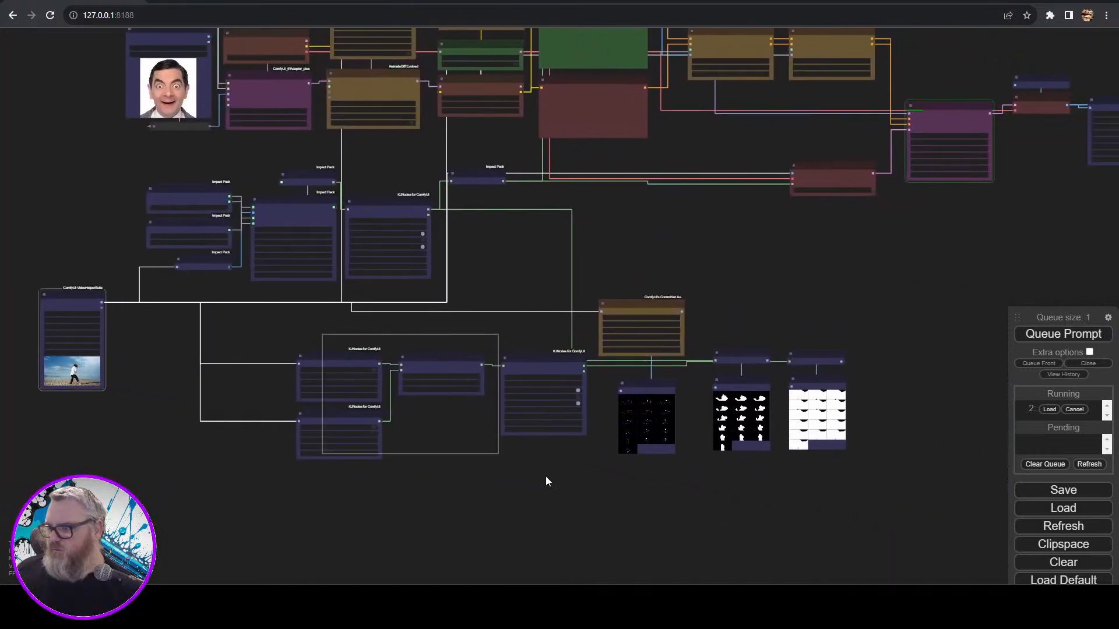
drag(535, 375, 392, 341)
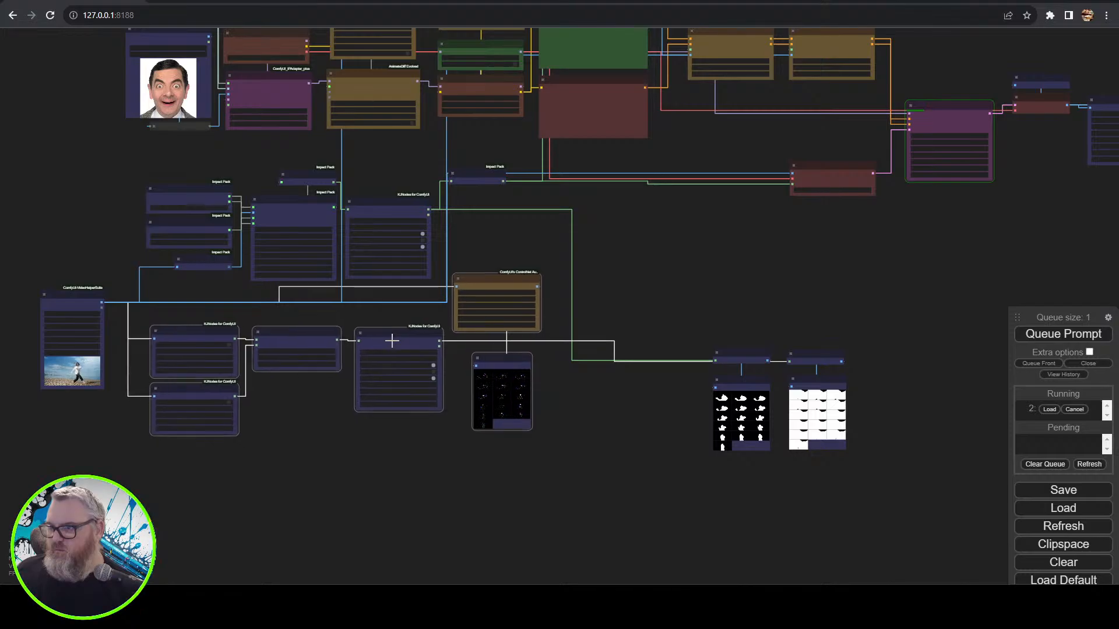
- Reposition DWPose Estimation together with its Preview Image just beyond the lower GrowMaskWithBlur node
click(533, 243)
drag(509, 282, 529, 297)
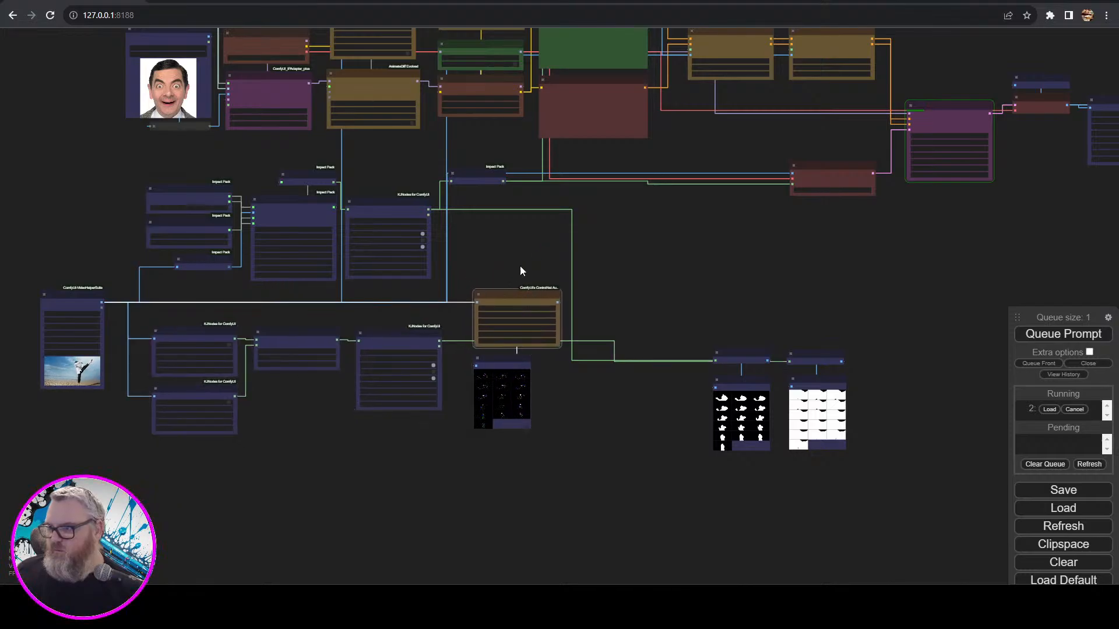
scroll(519, 265, up, 5)
drag(507, 229, 469, 132)
shift+click(462, 324)
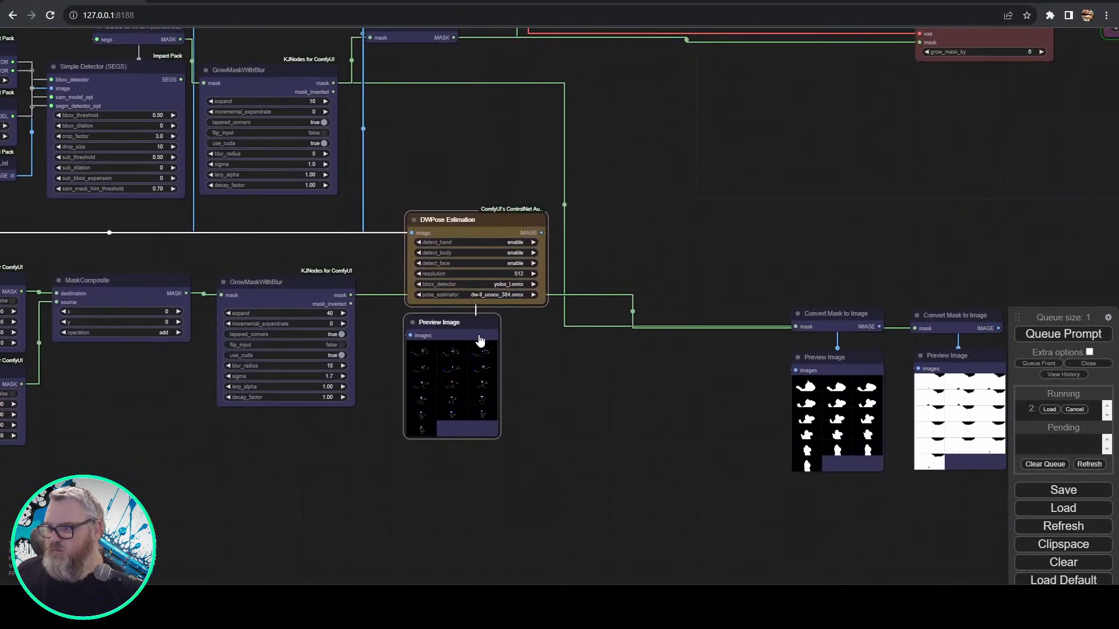
drag(462, 324, 450, 298)
- Place the person mask's Convert Mask to Image and Preview Image beside the upper GrowMaskWithBlur, moving the DWPose nodes down out of the way
drag(770, 271, 858, 467)
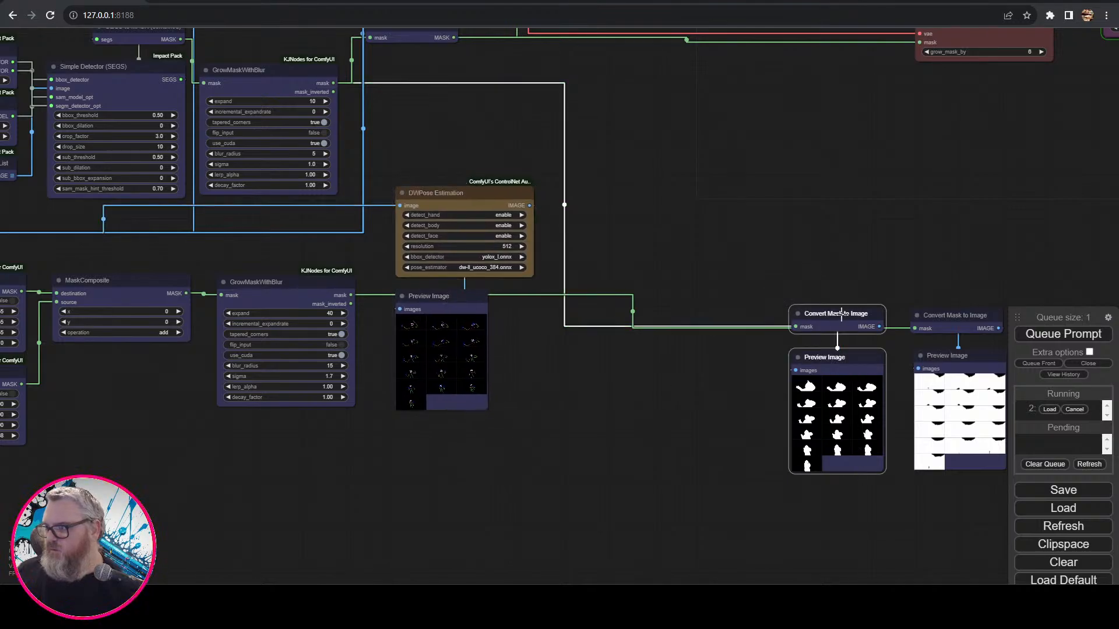
shift+click(841, 315)
drag(840, 315, 606, 194)
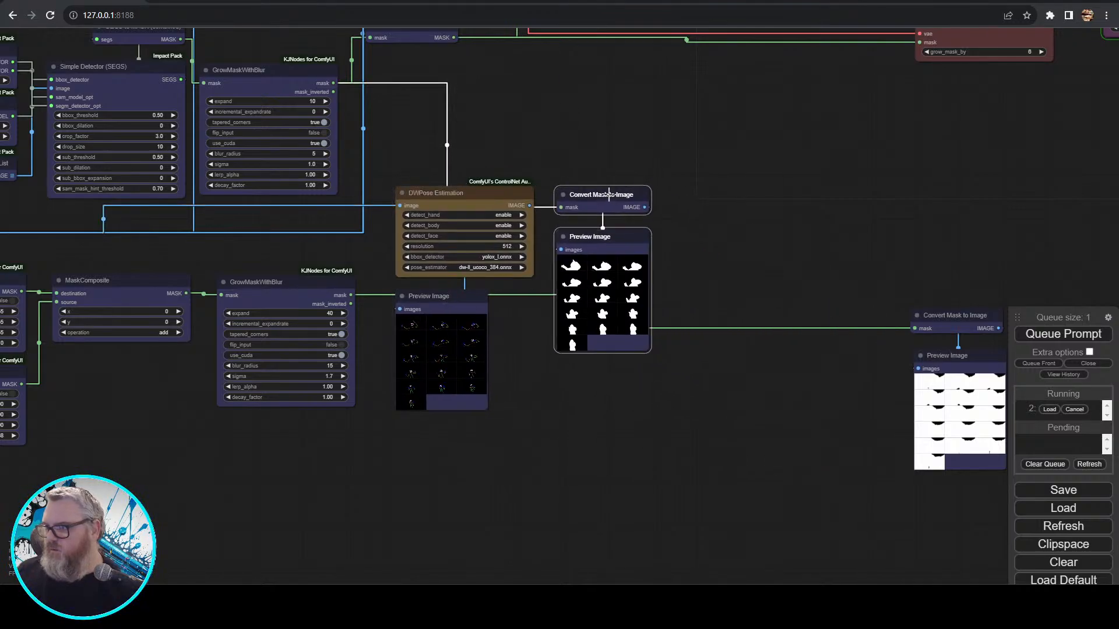
drag(675, 124, 798, 416)
drag(731, 481, 553, 362)
drag(593, 463, 557, 186)
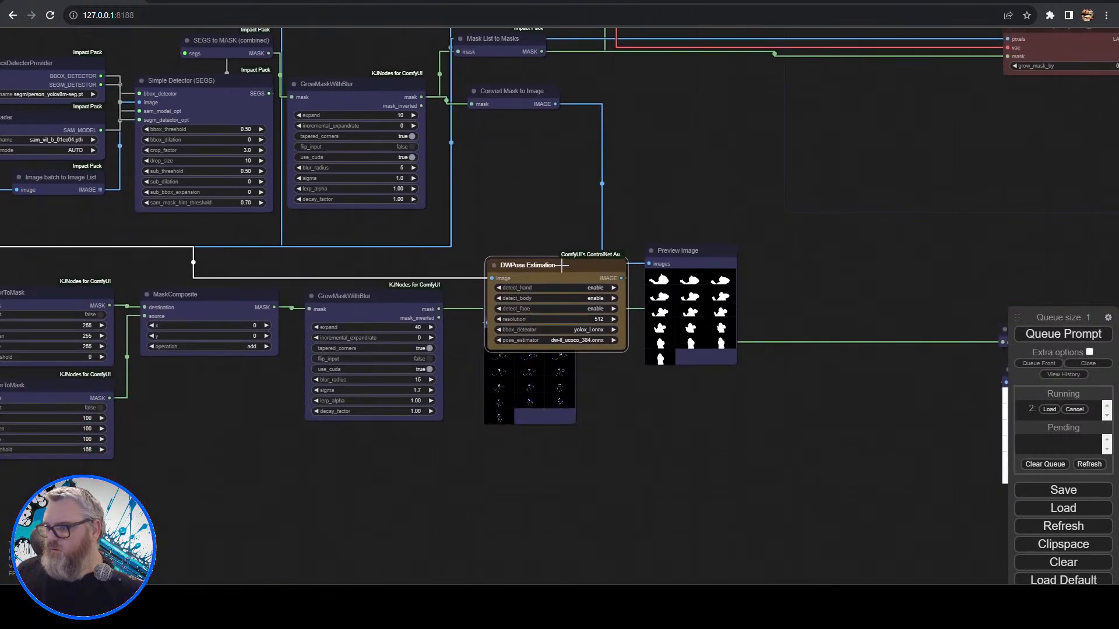
drag(553, 264, 549, 464)
drag(534, 603, 528, 564)
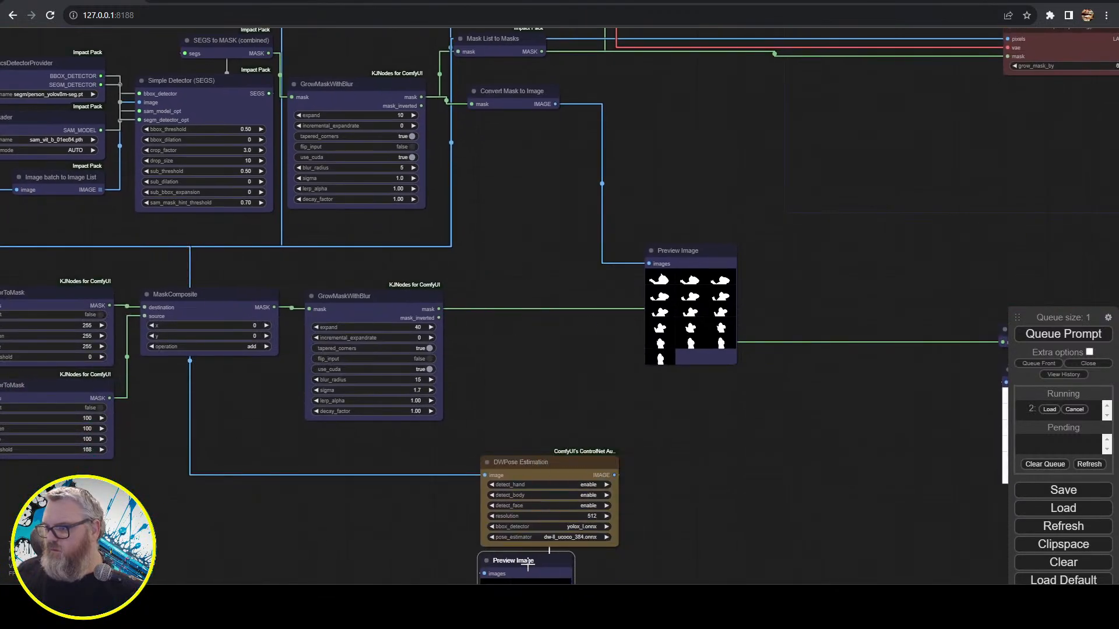
drag(688, 272, 517, 131)
- Place the background mask's Convert Mask to Image and its Preview Image beside the lower GrowMaskWithBlur node
scroll(792, 340, down, 4)
drag(752, 274, 382, 241)
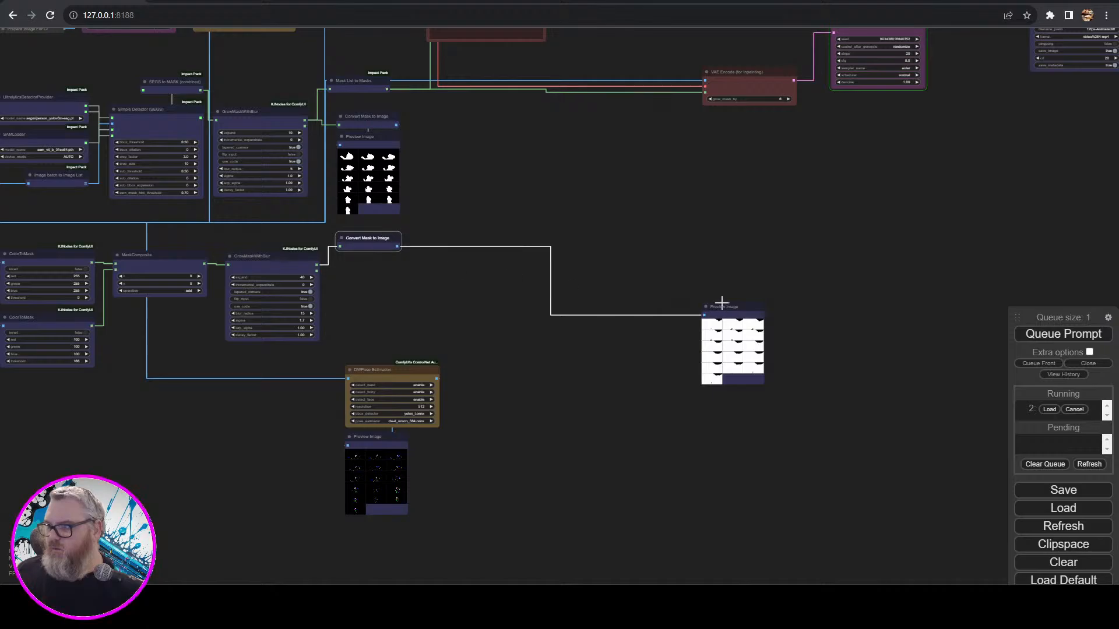
drag(721, 301, 362, 255)
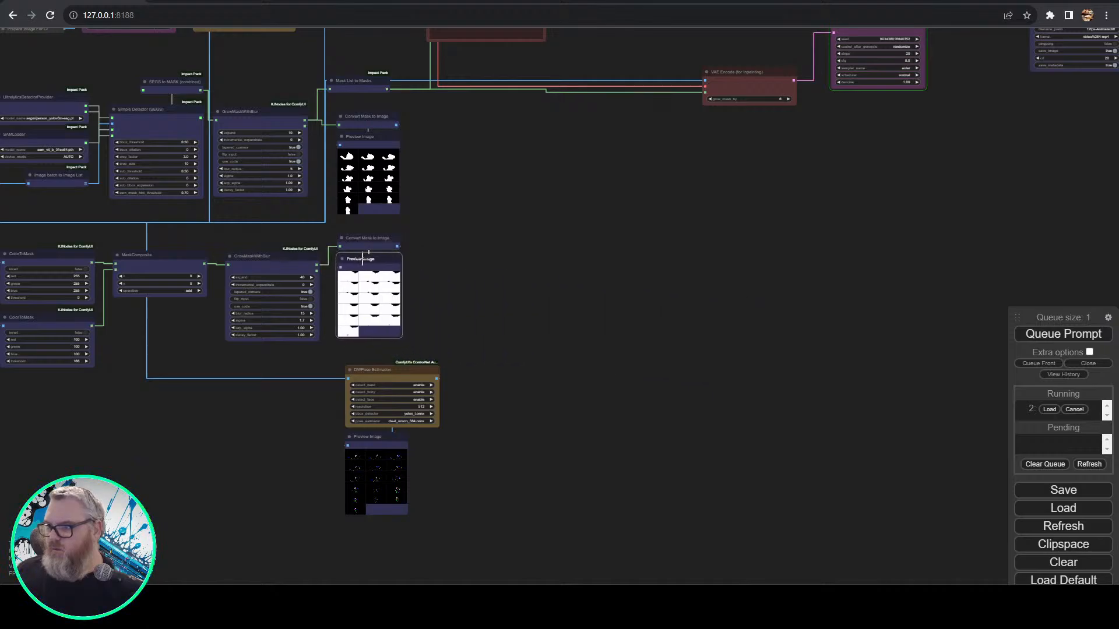
- Align DWPose Estimation and its Preview Image directly beneath the background mask preview
mouse_move(405, 372)
mouse_down()
mouse_move(379, 372)
mouse_move(398, 363)
mouse_up()
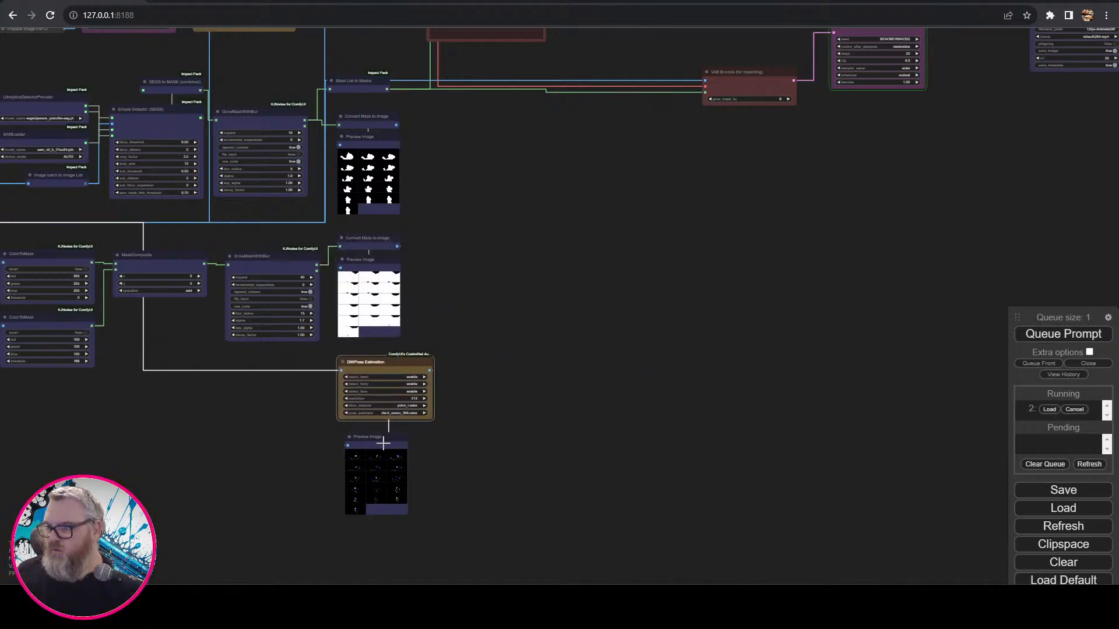
drag(381, 442, 377, 435)
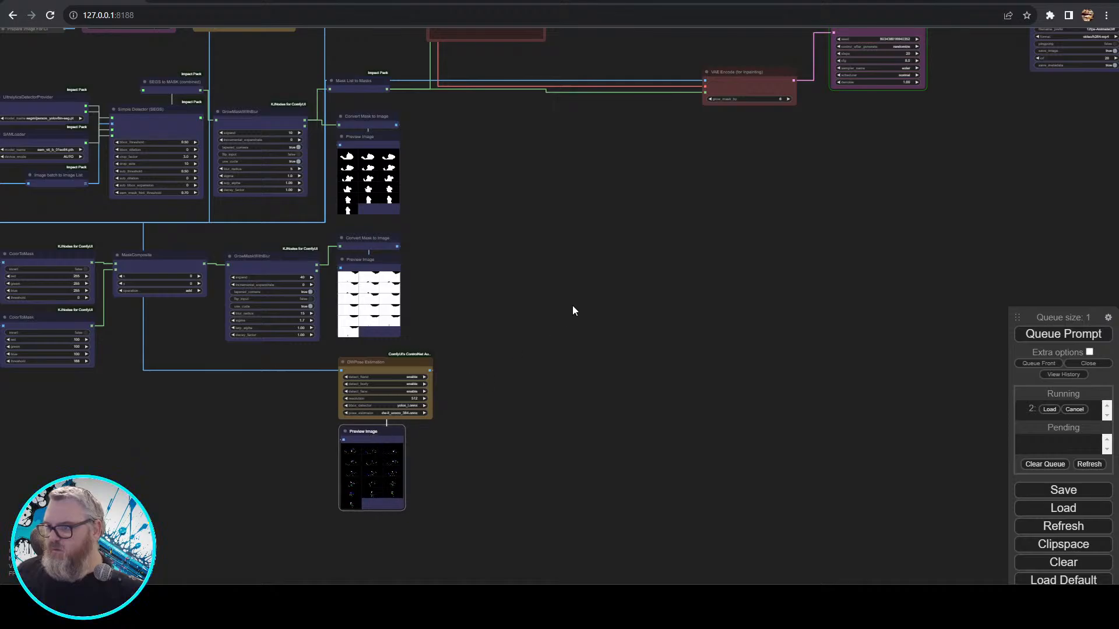
scroll(845, 408, down, 5)
scroll(844, 415, up, 6)
drag(884, 342, 547, 460)
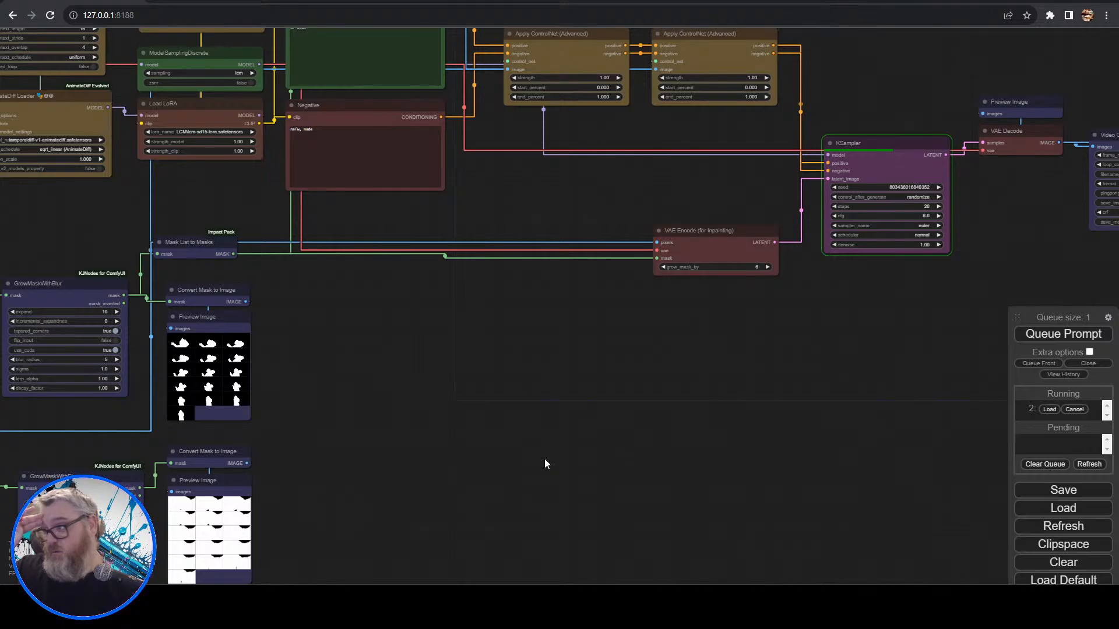
- Move DWPose Estimation and its Preview Image to the right of the person mask preview
drag(402, 502, 572, 301)
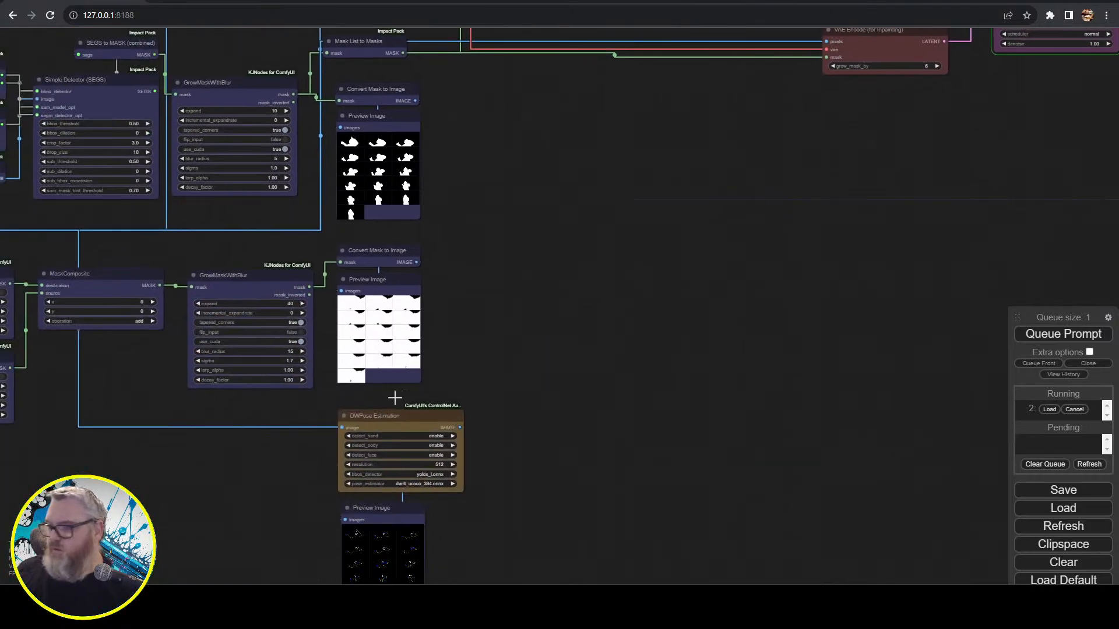
drag(663, 477, 683, 322)
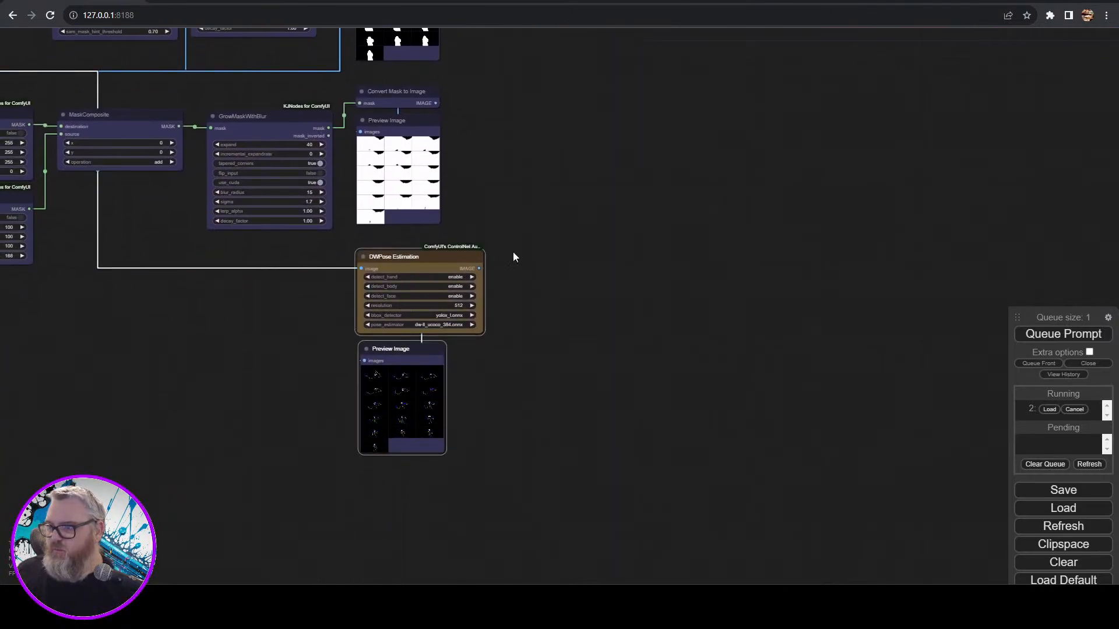
drag(513, 251, 416, 423)
drag(297, 436, 413, 121)
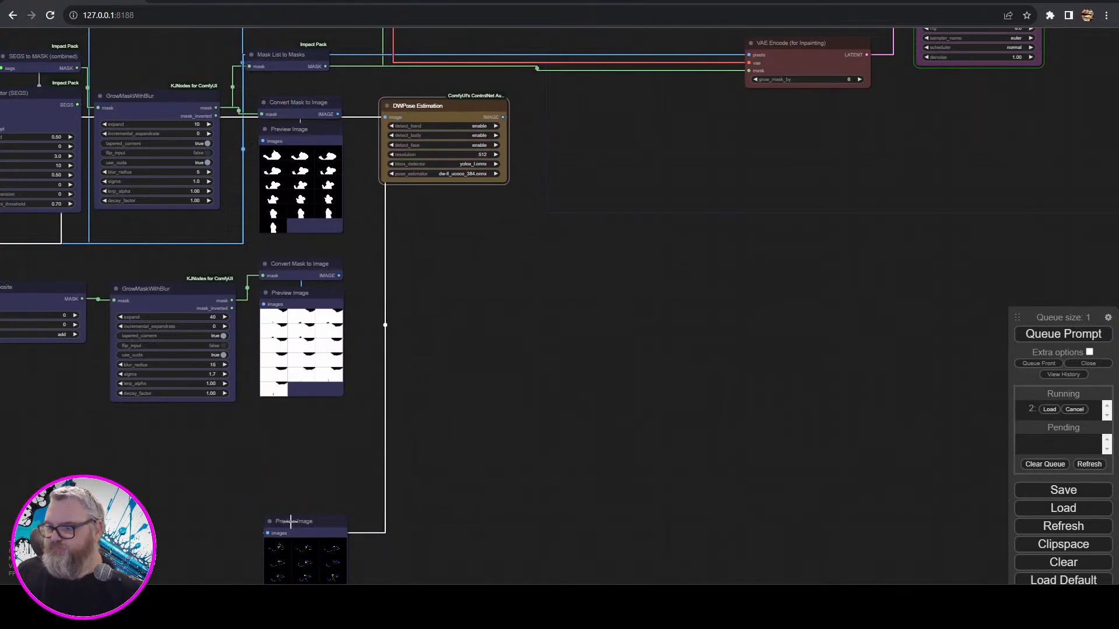
drag(290, 521, 411, 195)
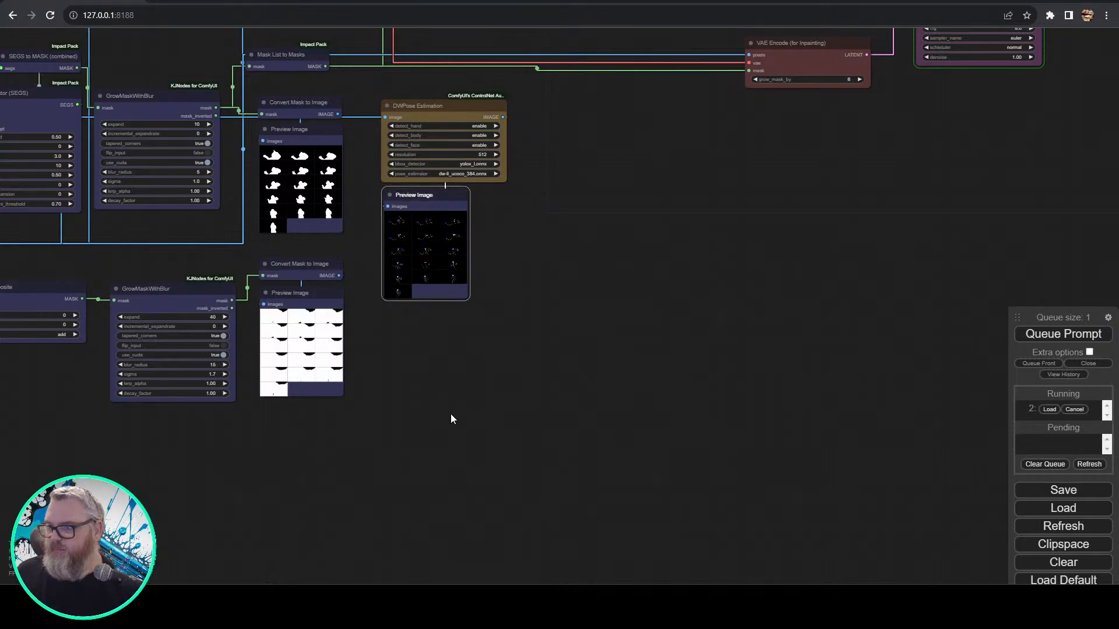
drag(451, 418, 800, 417)
scroll(652, 505, down, 3)
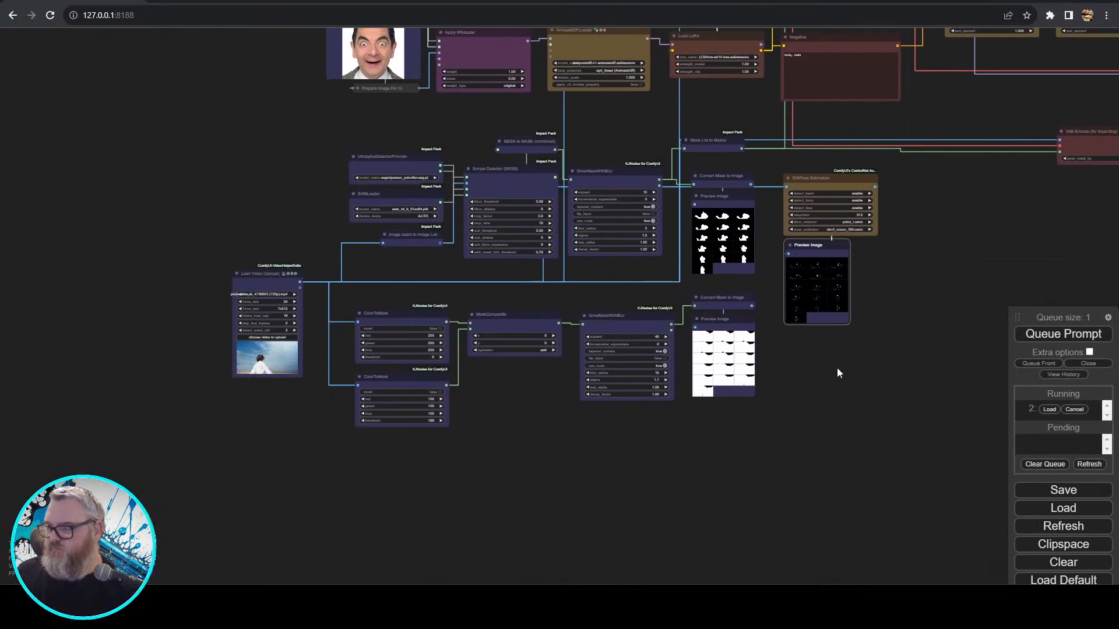
- Rearrange the pose nodes so the Preview Image sits above DWPose Estimation, beside the two mask previews
drag(836, 369, 674, 455)
drag(666, 266, 712, 487)
drag(647, 333, 648, 282)
drag(680, 506, 647, 381)
click(676, 545)
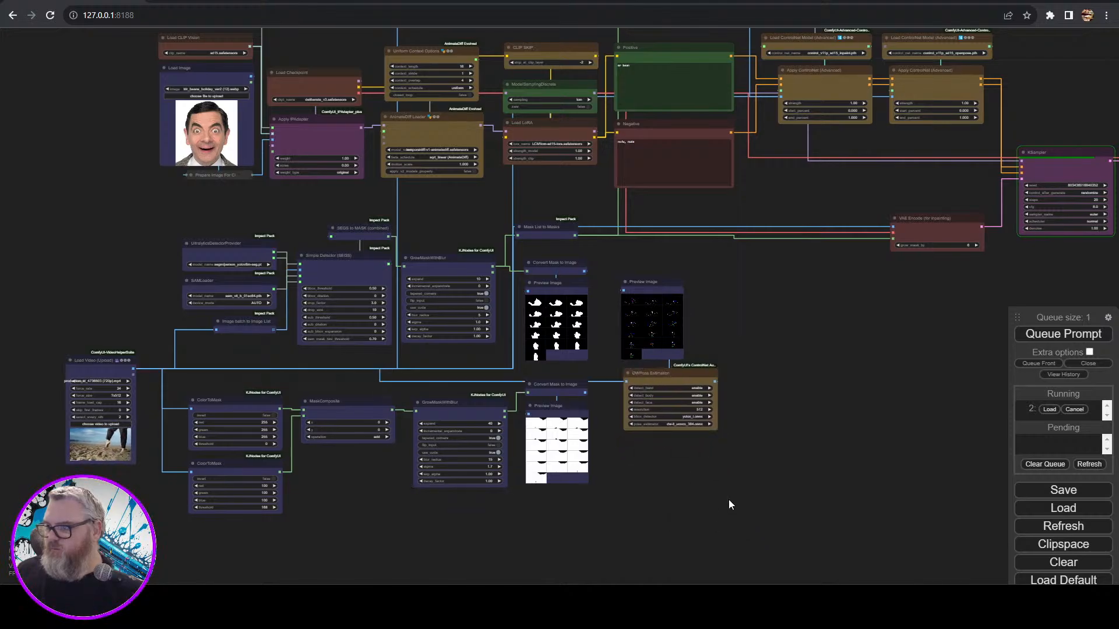
- Align Mask List to Masks above the person mask's Convert Mask to Image node
scroll(677, 532, down, 4)
scroll(675, 532, up, 6)
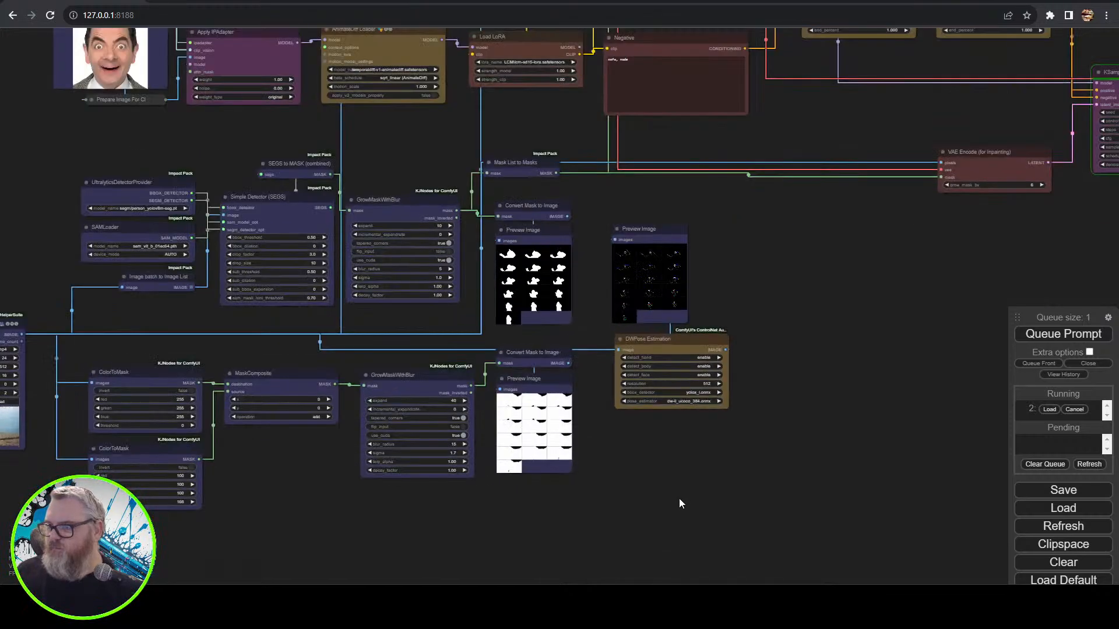
drag(679, 498, 795, 552)
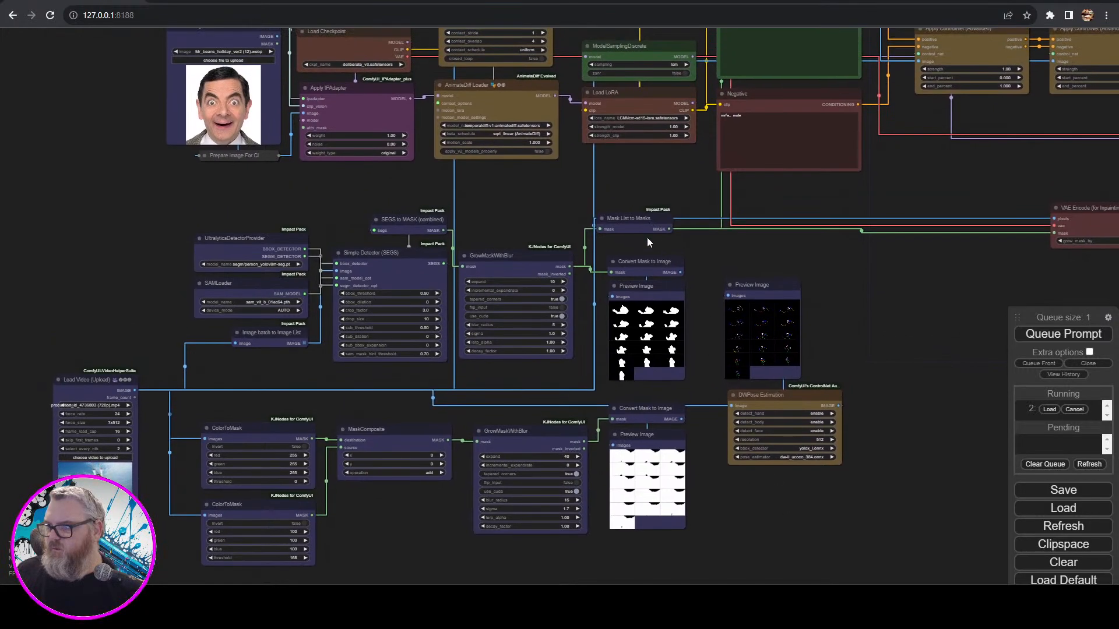
mouse_move(643, 227)
mouse_down()
mouse_move(674, 211)
mouse_move(655, 225)
mouse_up()
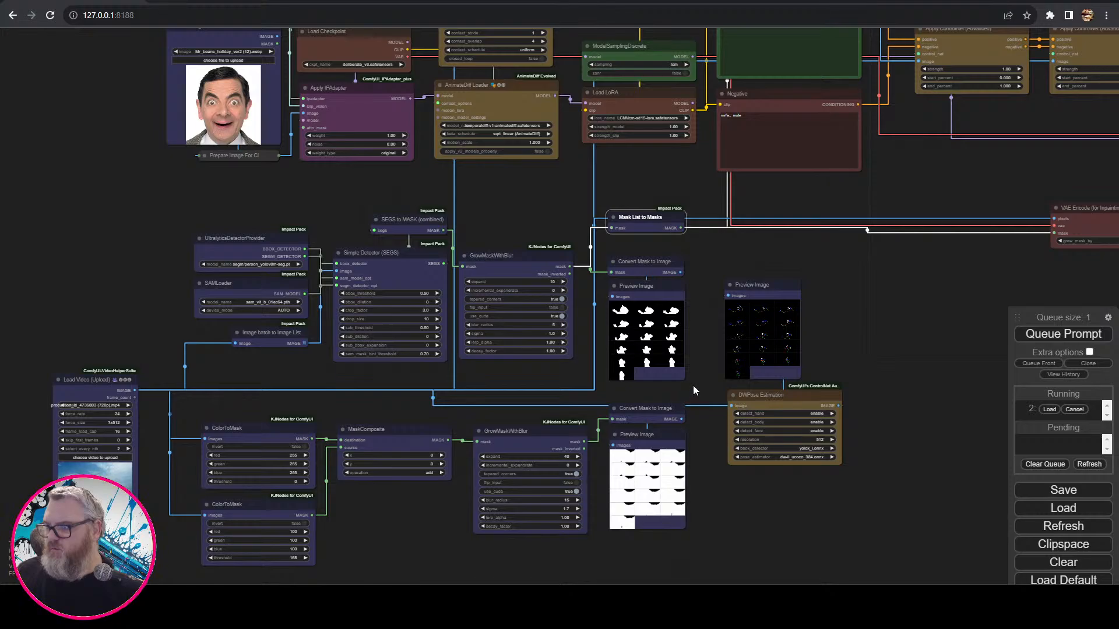
- Select all the person-masking nodes from UltralyticsDetectorProvider to the mask preview and enclose them in a group
drag(693, 390, 170, 188)
right_click(257, 233)
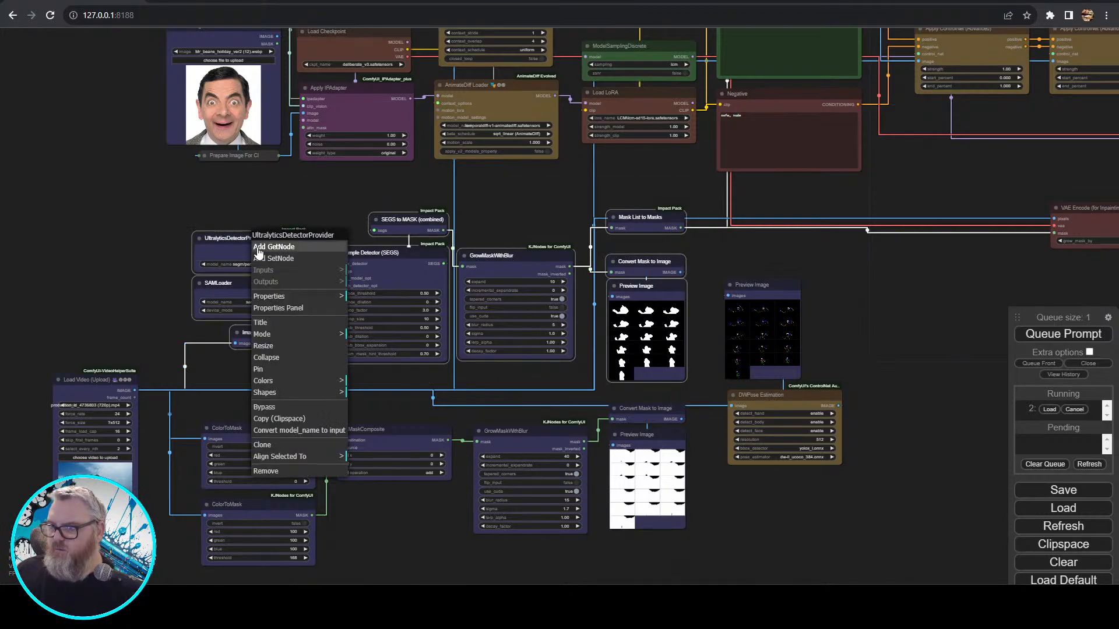
right_click(98, 201)
click(117, 222)
click(642, 579)
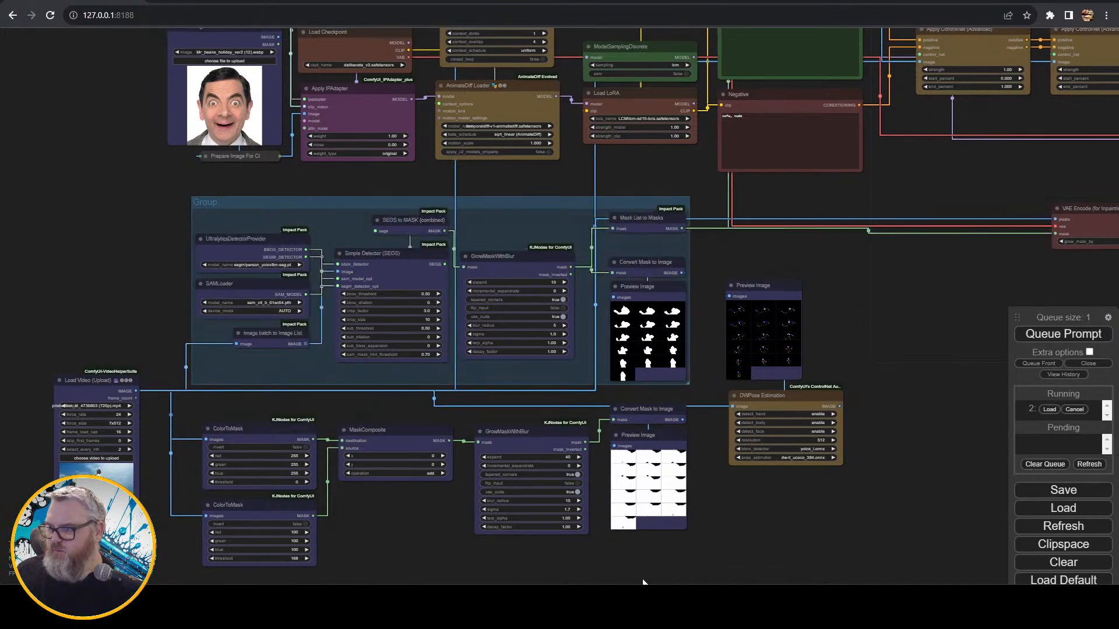
- Enclose the ColorToMask, MaskComposite, GrowMaskWithBlur and mask preview nodes in a second group and shift it slightly down from the first
drag(418, 472, 213, 411)
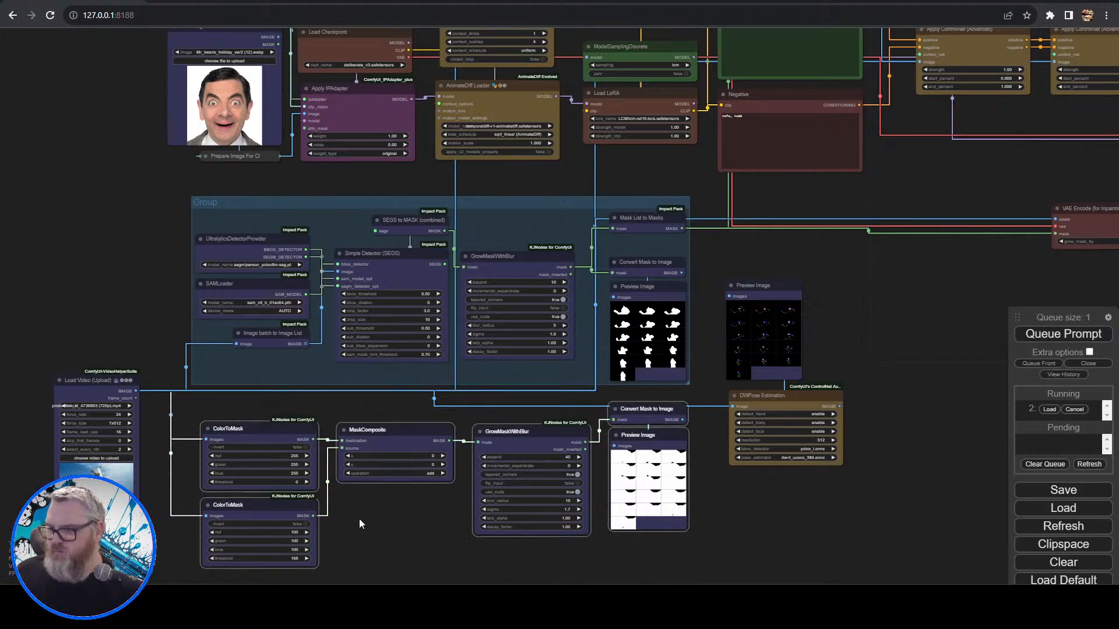
right_click(373, 537)
click(408, 526)
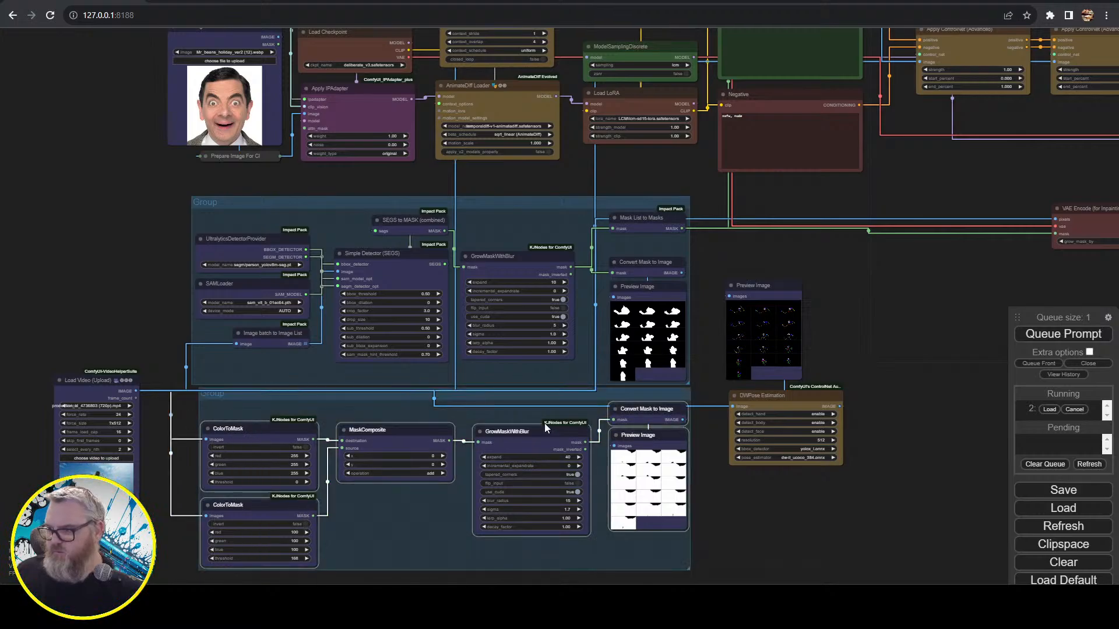
drag(380, 394, 354, 404)
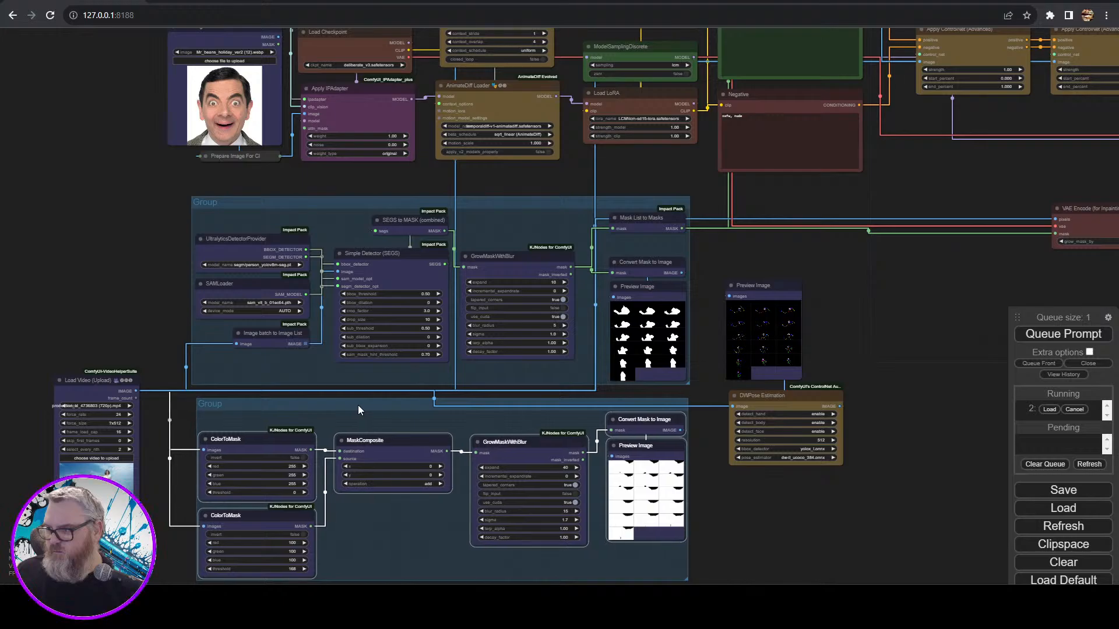
- Enclose DWPose Estimation and its Preview Image in a third group, enlarge the group frame slightly and centre the nodes inside it
drag(898, 505, 732, 437)
click(599, 224)
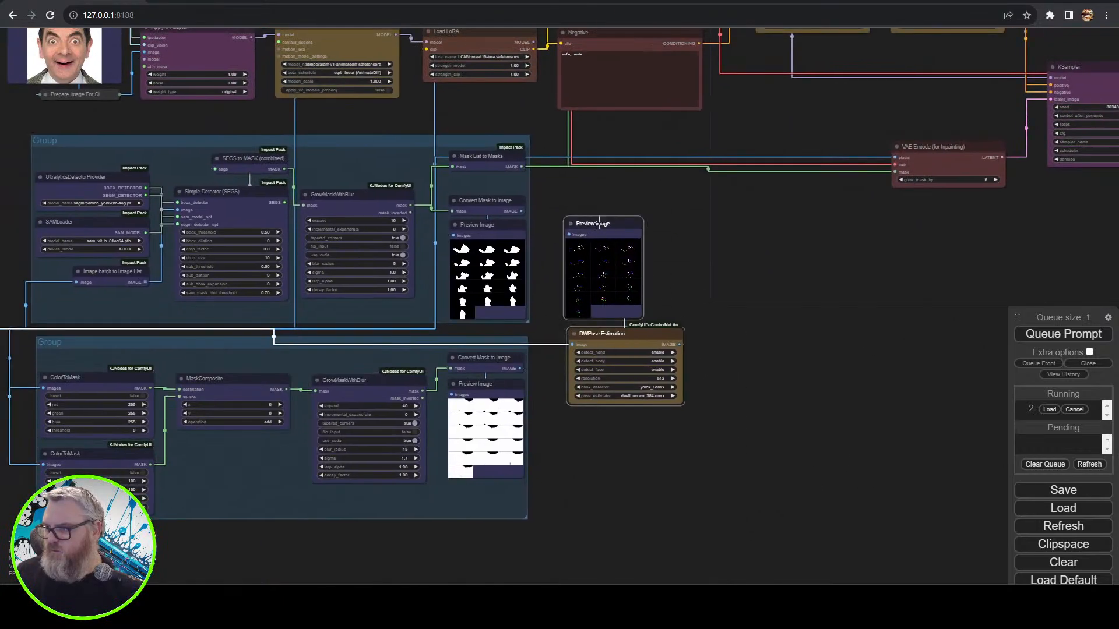
right_click(678, 471)
click(722, 516)
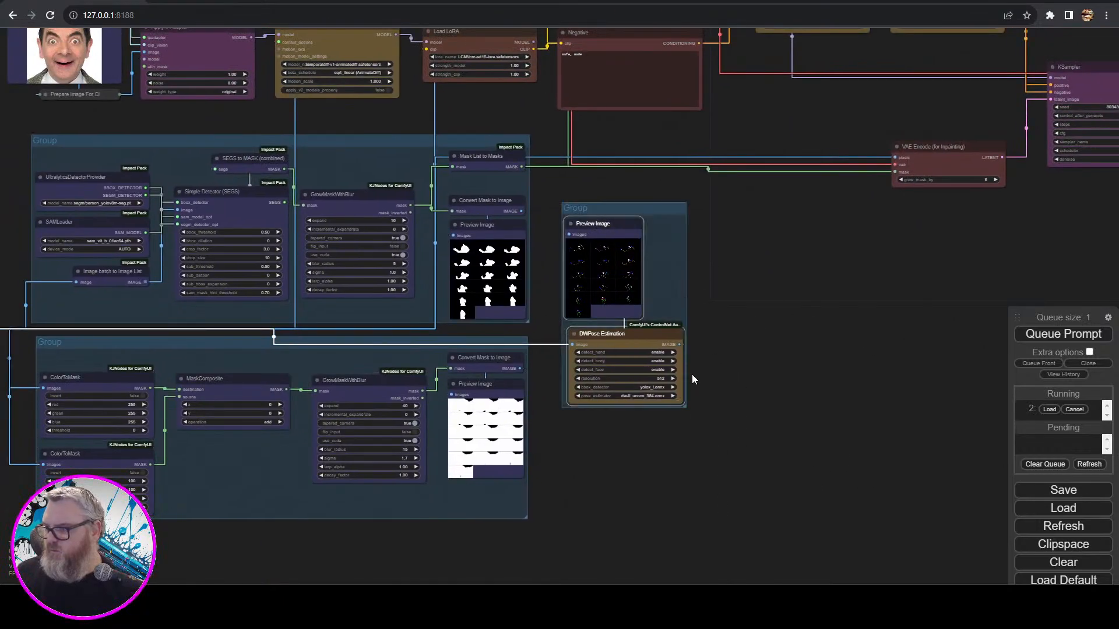
drag(686, 407, 699, 418)
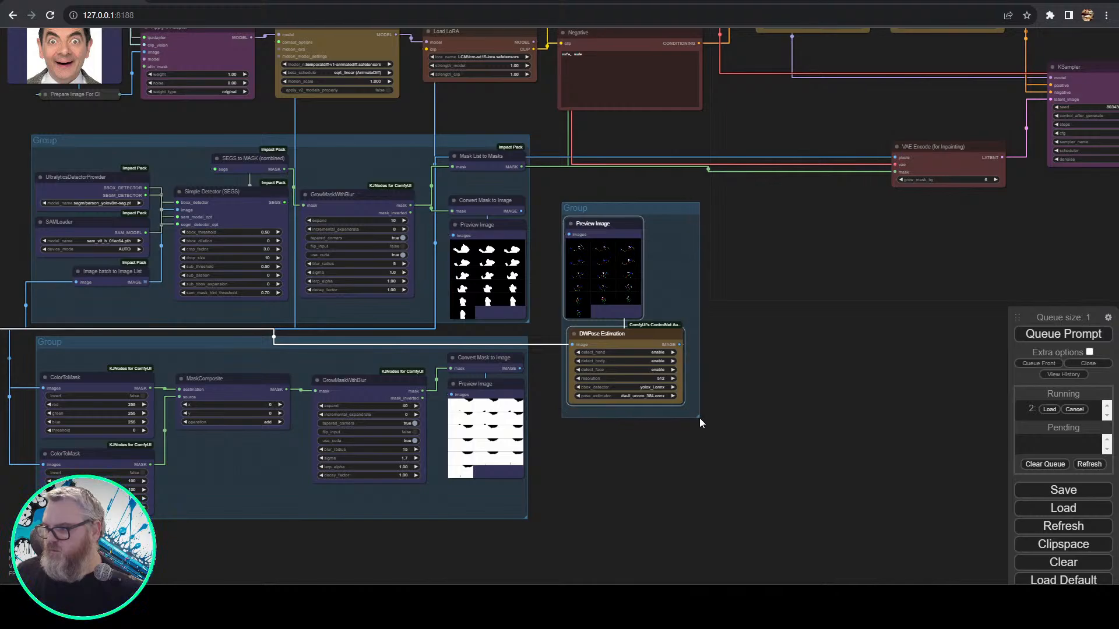
drag(635, 334, 640, 337)
click(755, 358)
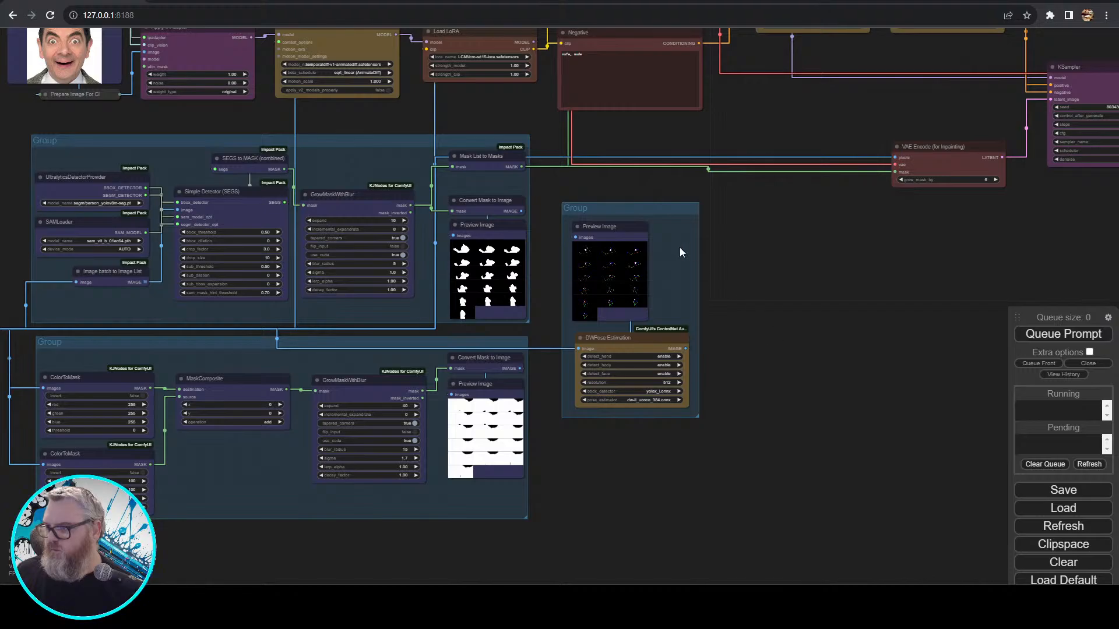
- Title the group around DWPose Estimation and its Preview Image "OpenPose"
right_click(630, 207)
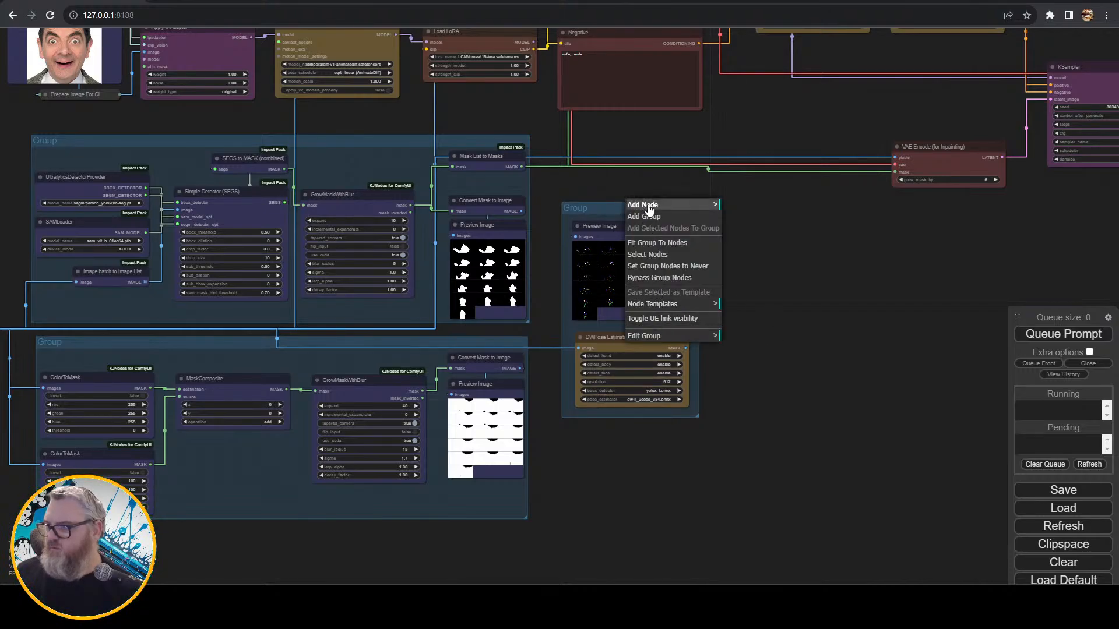
click(671, 339)
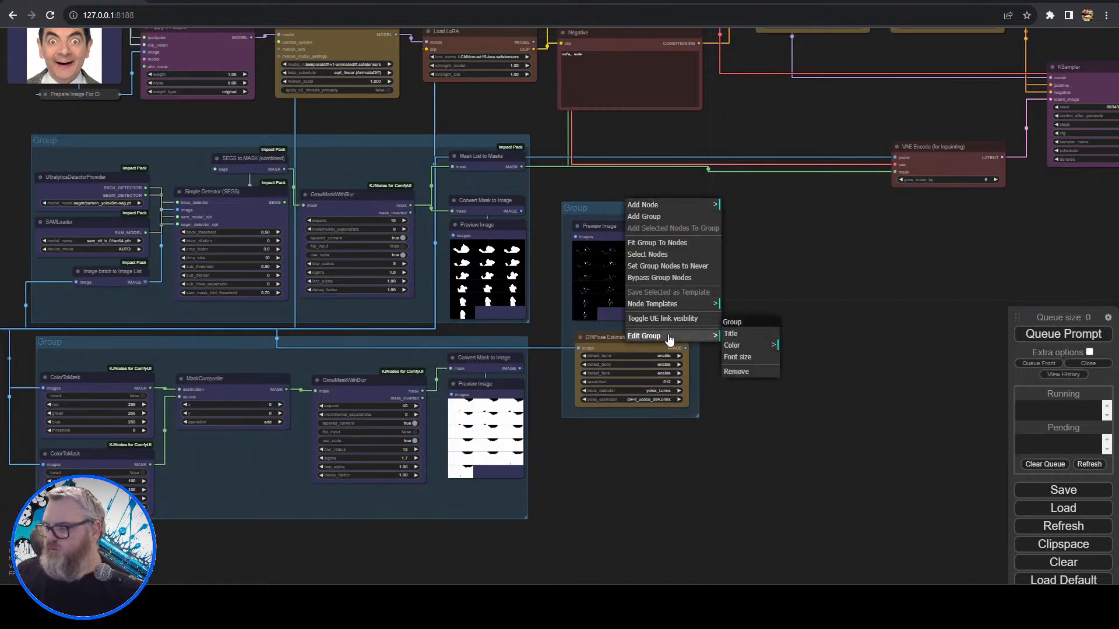
click(737, 332)
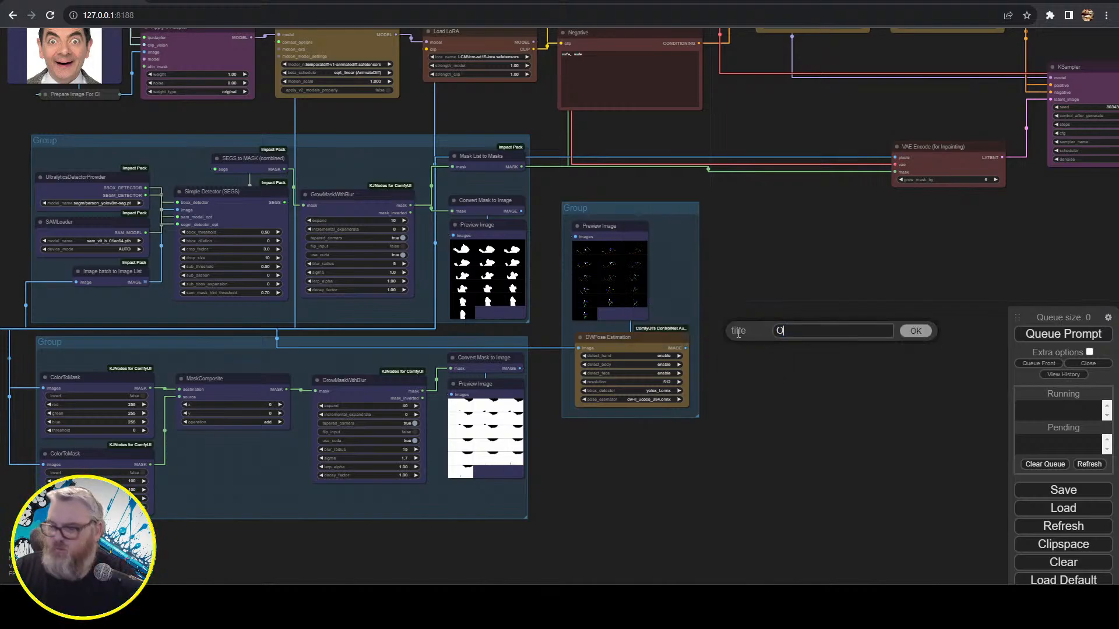
key(Return)
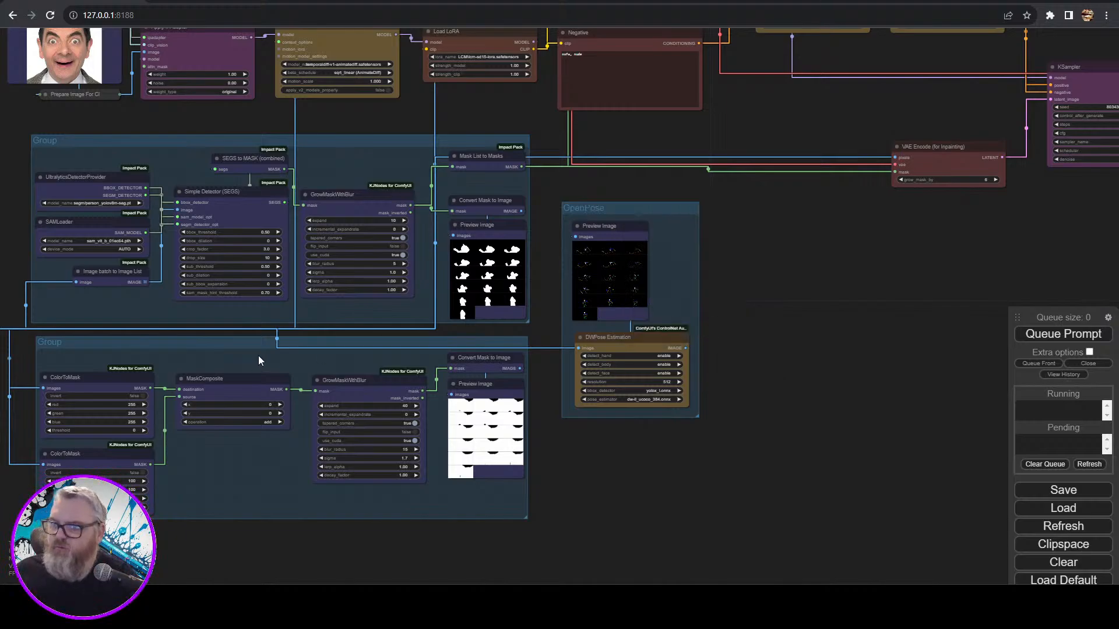
- Title the group containing the ColorToMask and MaskComposite nodes "Blur Mask"
right_click(155, 346)
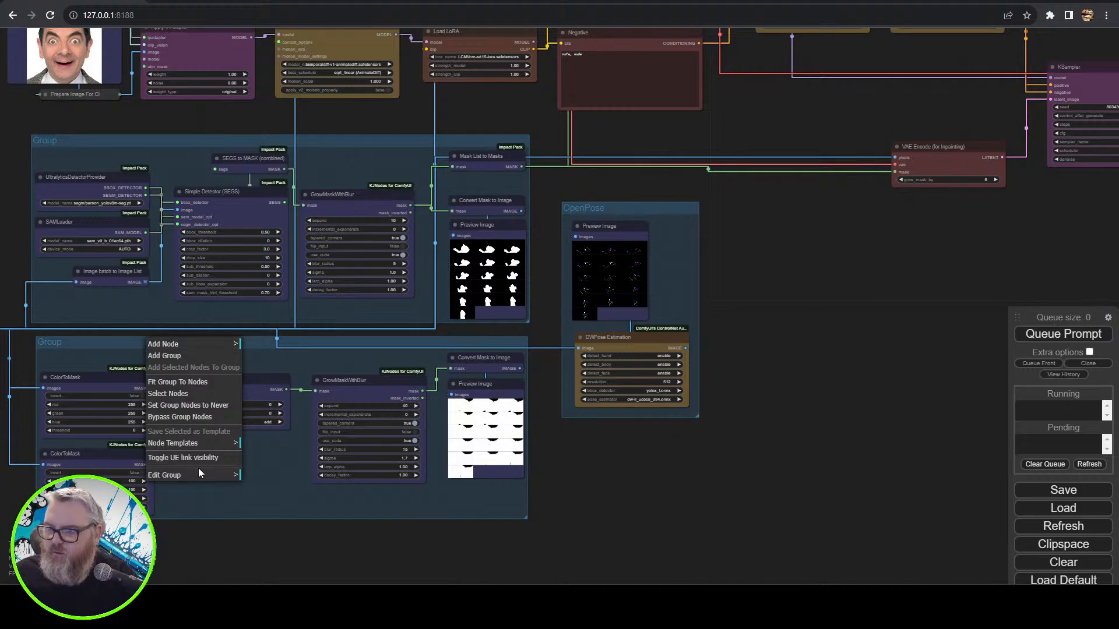
click(198, 475)
click(251, 472)
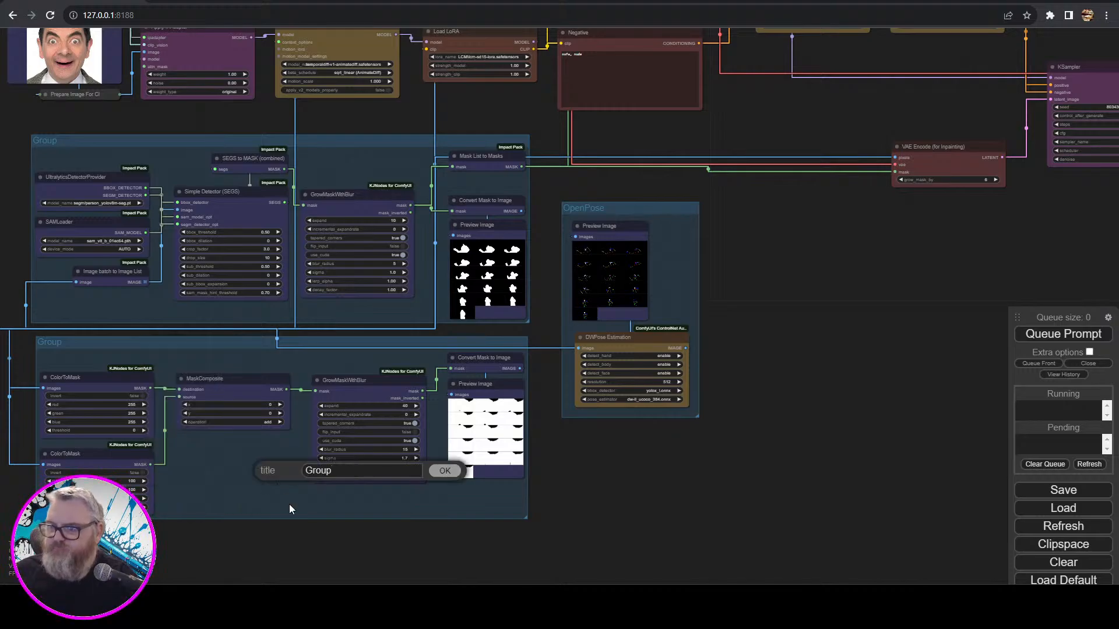
text(Blu)
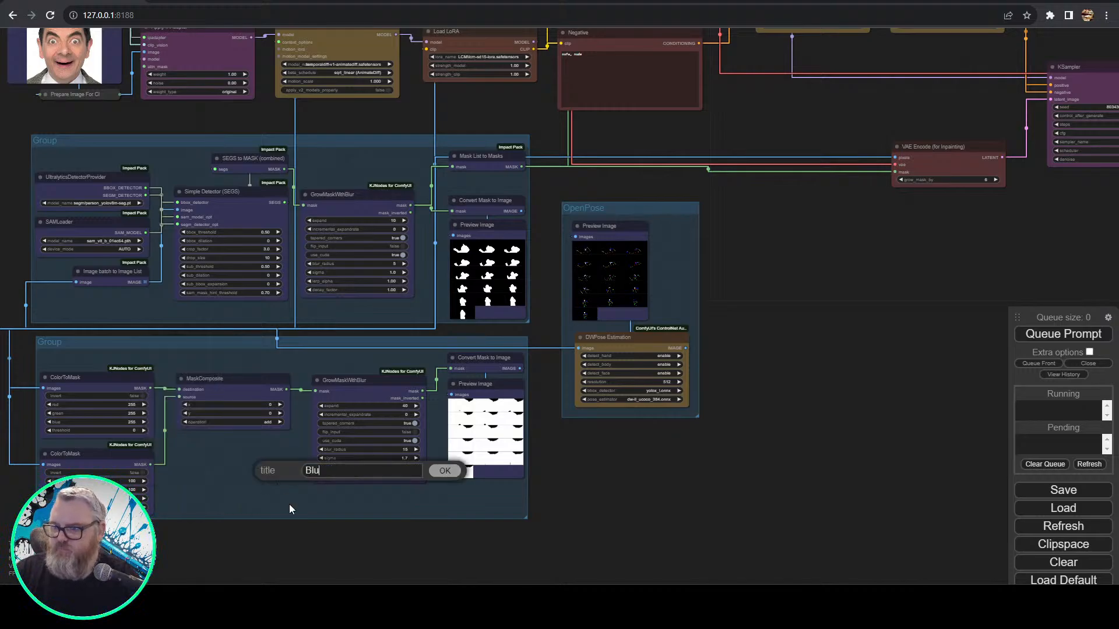
text(r Mask)
key(Return)
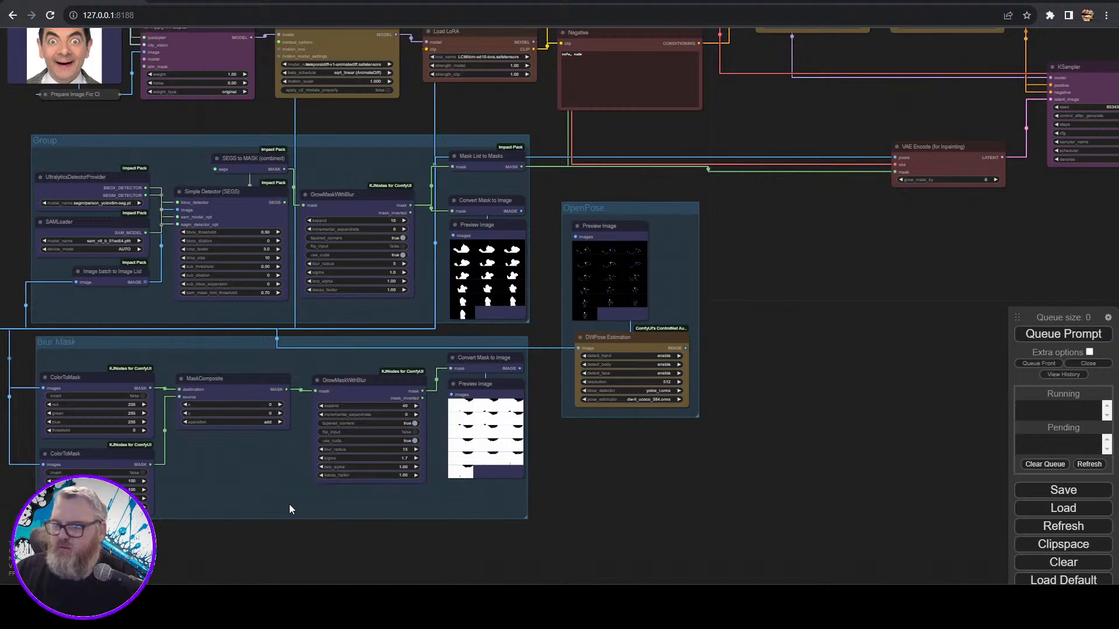
- Title the person-masking group containing Simple Detector (SEGS) "Threshold Mask"
right_click(256, 138)
click(302, 269)
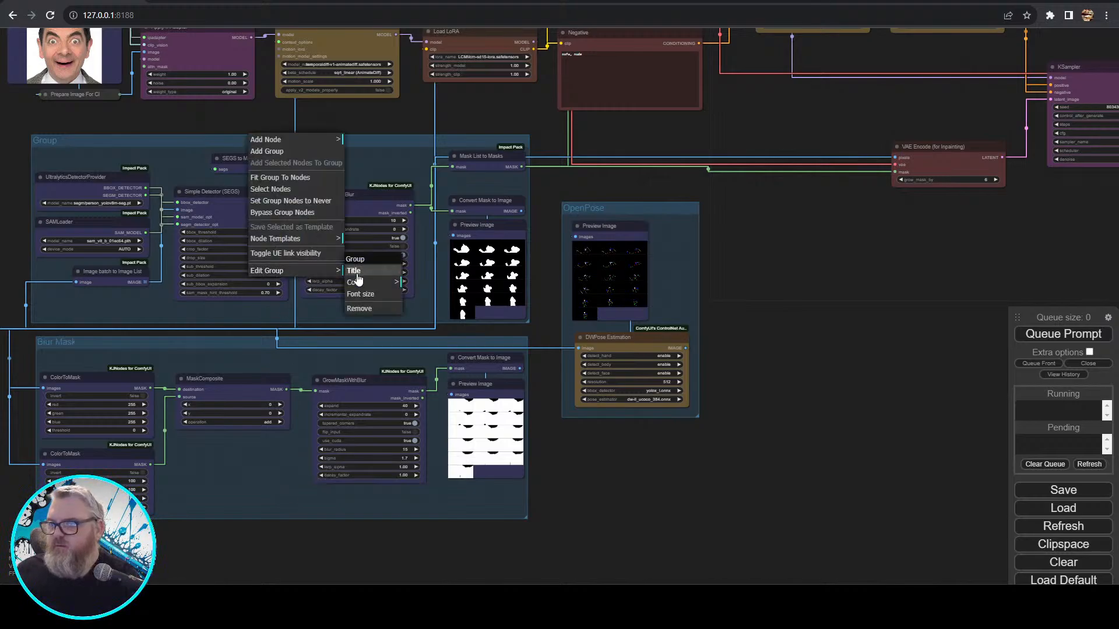
click(356, 272)
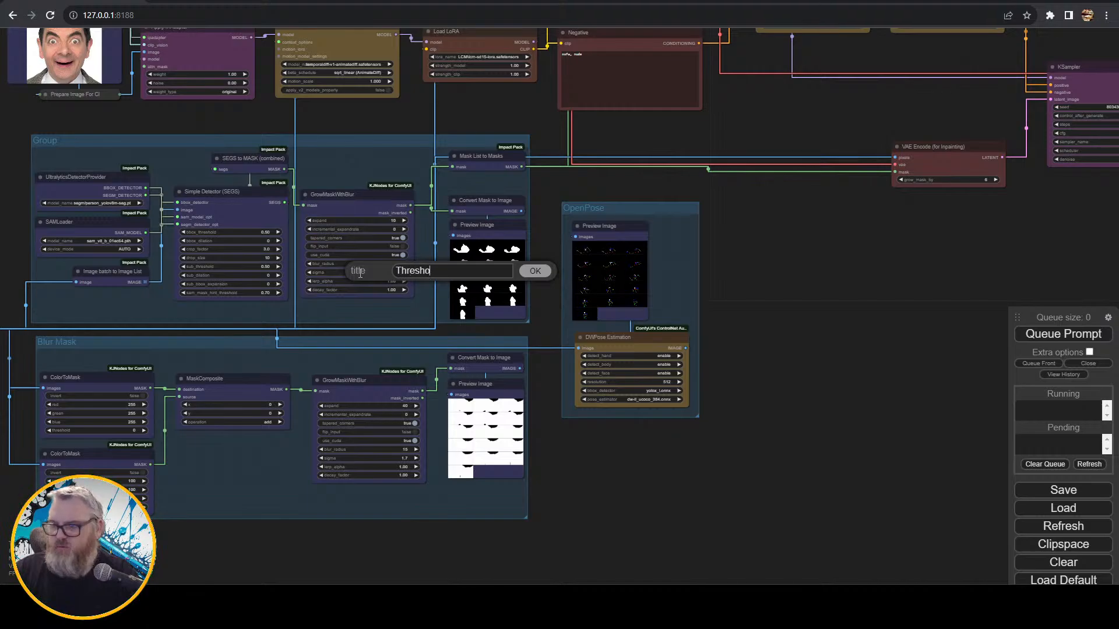
text(Threshold Mask)
key(Return)
- Move Load Checkpoint above Uniform Context Options and stack Load IPAdapter Model and Load CLIP Vision directly above Apply IPAdapter
scroll(333, 405, down, 5)
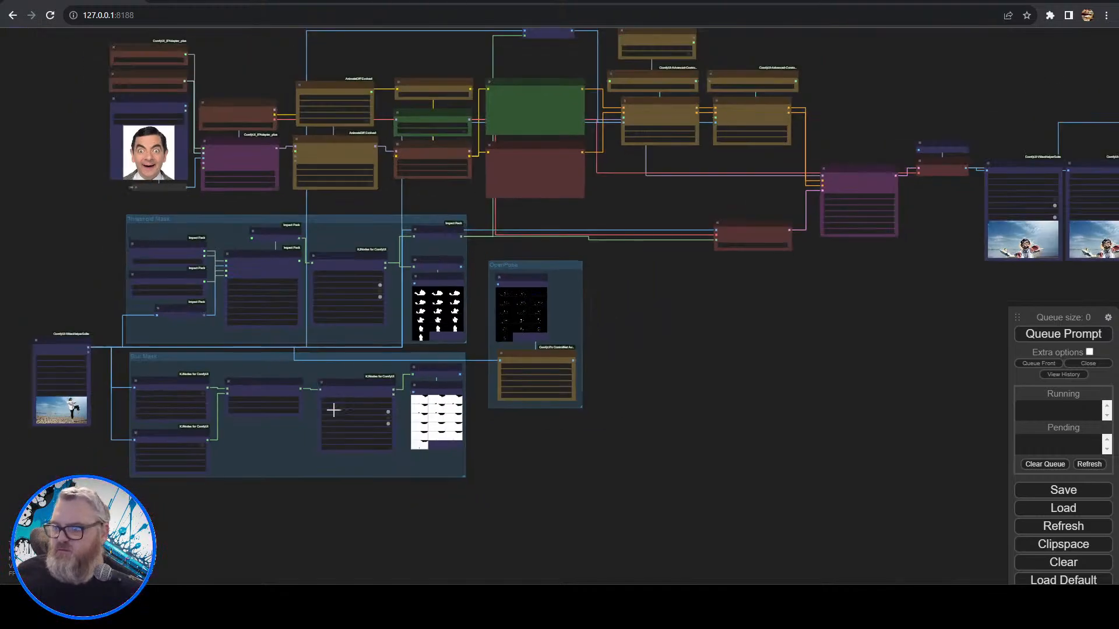
drag(290, 518, 500, 508)
scroll(444, 516, up, 7)
mouse_move(156, 157)
mouse_down()
mouse_move(141, 78)
mouse_move(172, 161)
mouse_up()
drag(131, 91, 243, 431)
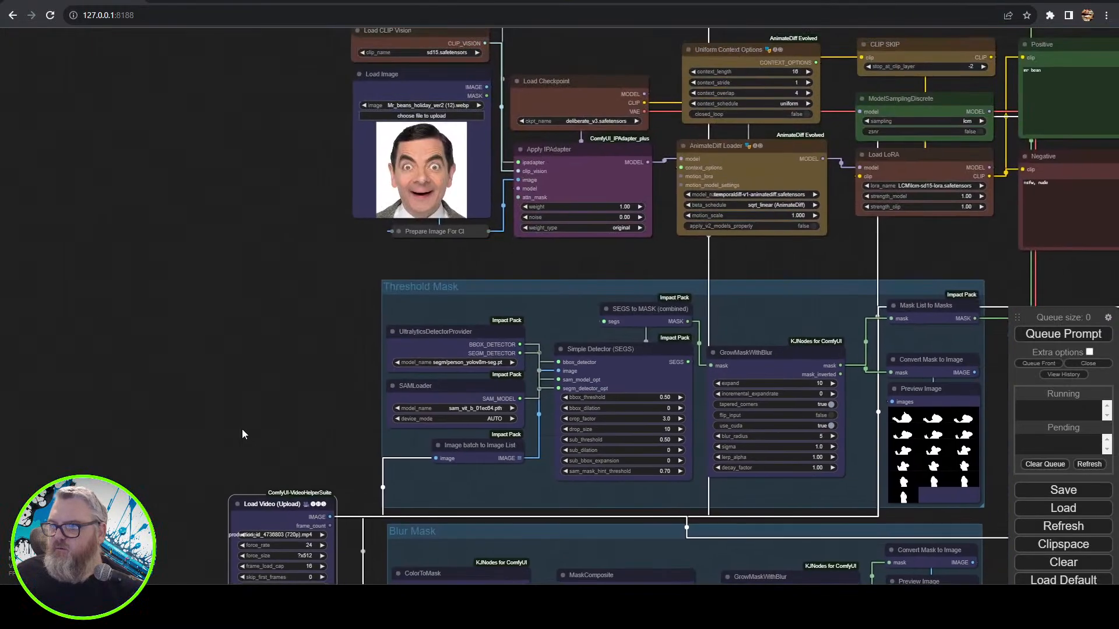
drag(233, 220, 222, 367)
drag(306, 292, 136, 277)
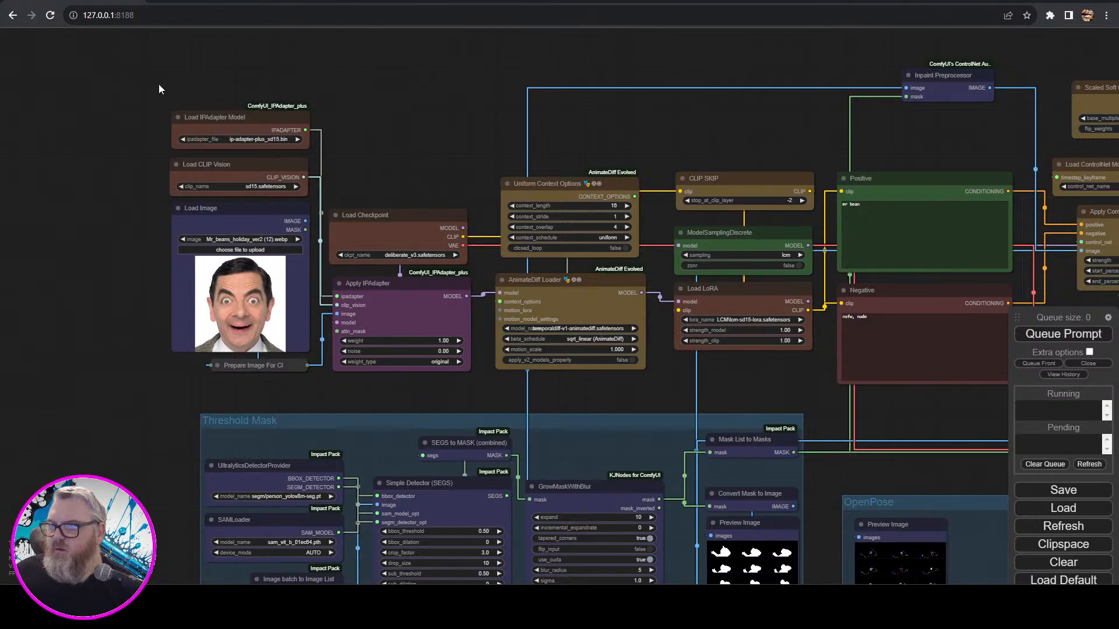
drag(159, 84, 429, 383)
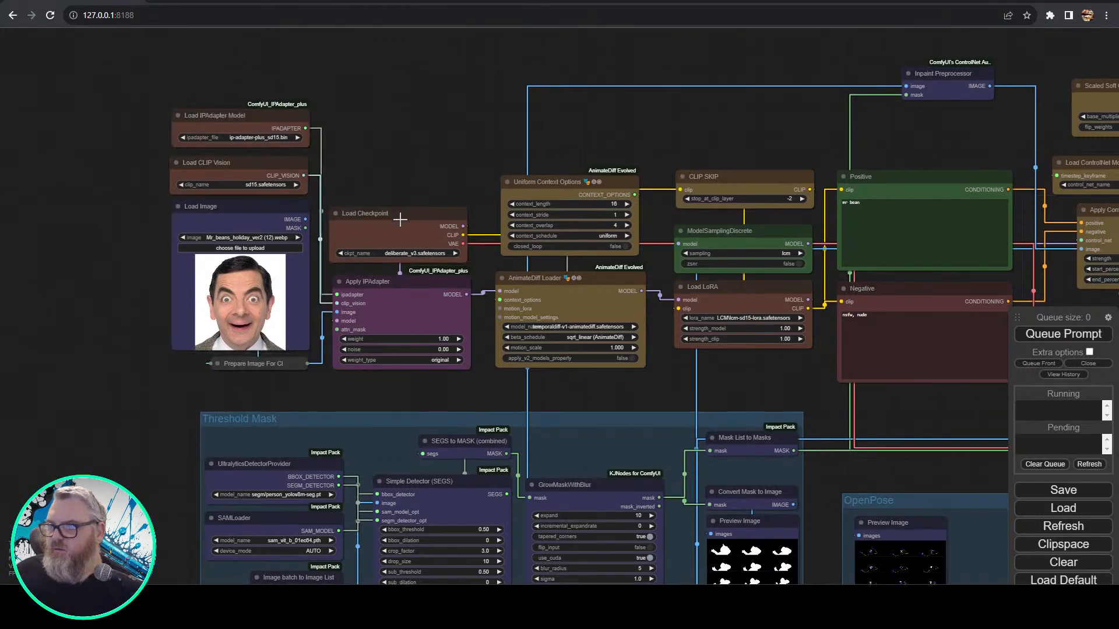
drag(399, 219, 570, 120)
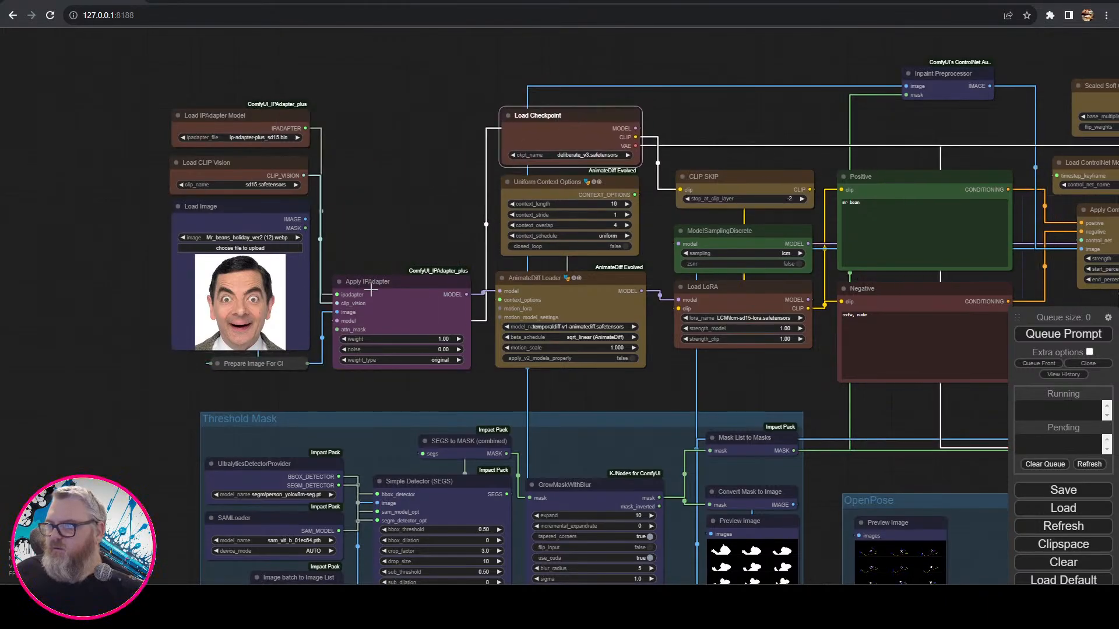
mouse_move(370, 288)
mouse_down()
mouse_move(379, 259)
mouse_move(367, 274)
mouse_up()
click(340, 161)
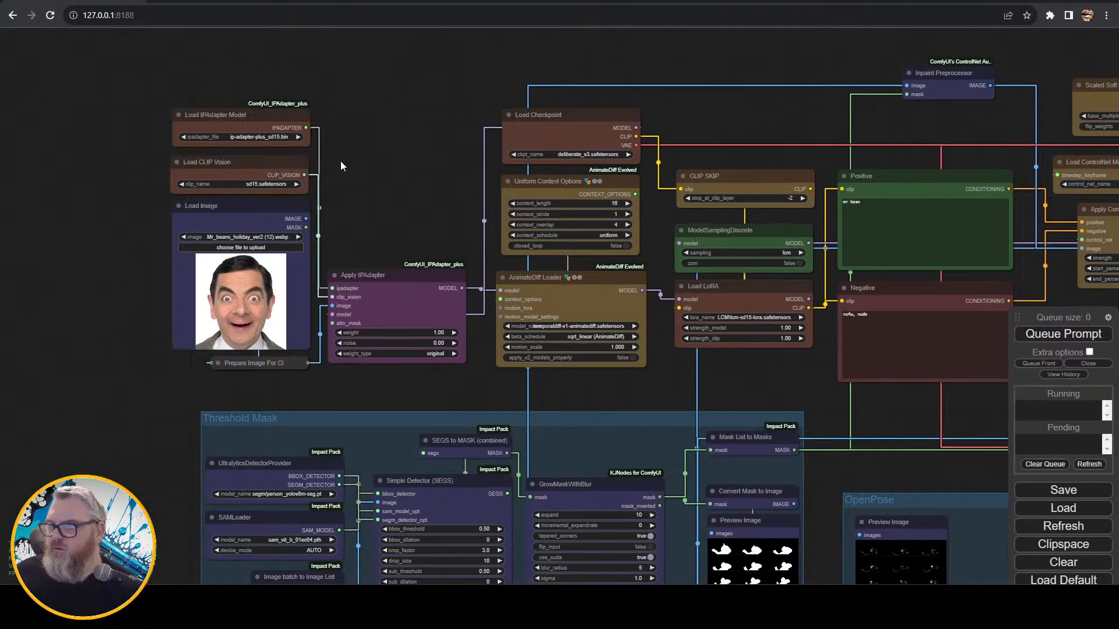
drag(267, 201, 412, 223)
- Enclose Load Image, Prepare Image and the three IPAdapter nodes in a group and shift it slightly upward
drag(439, 388, 190, 114)
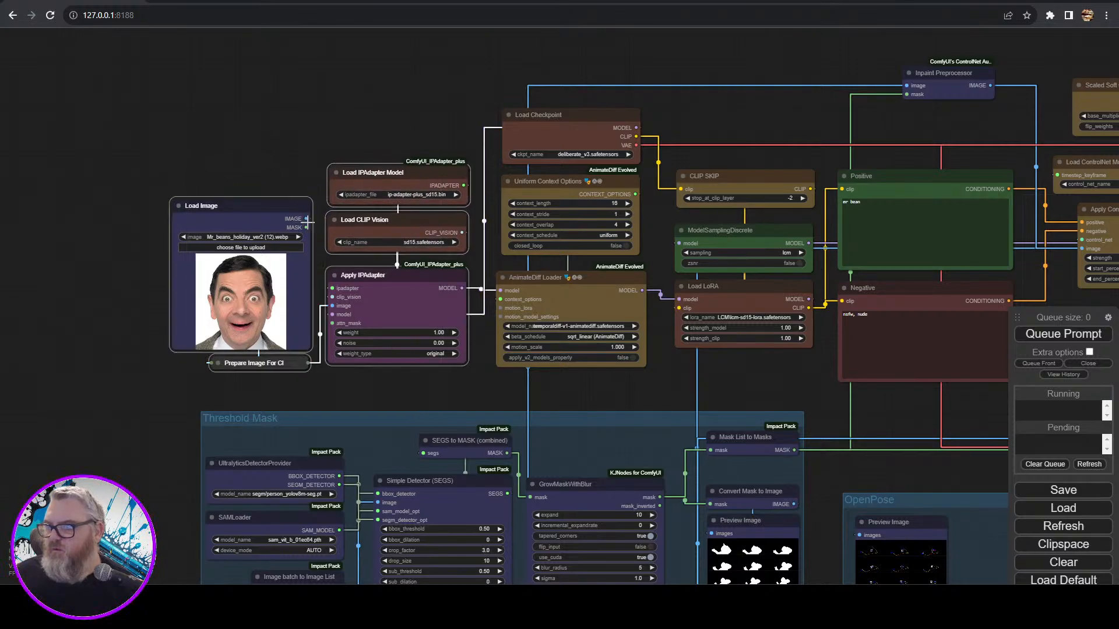
right_click(57, 230)
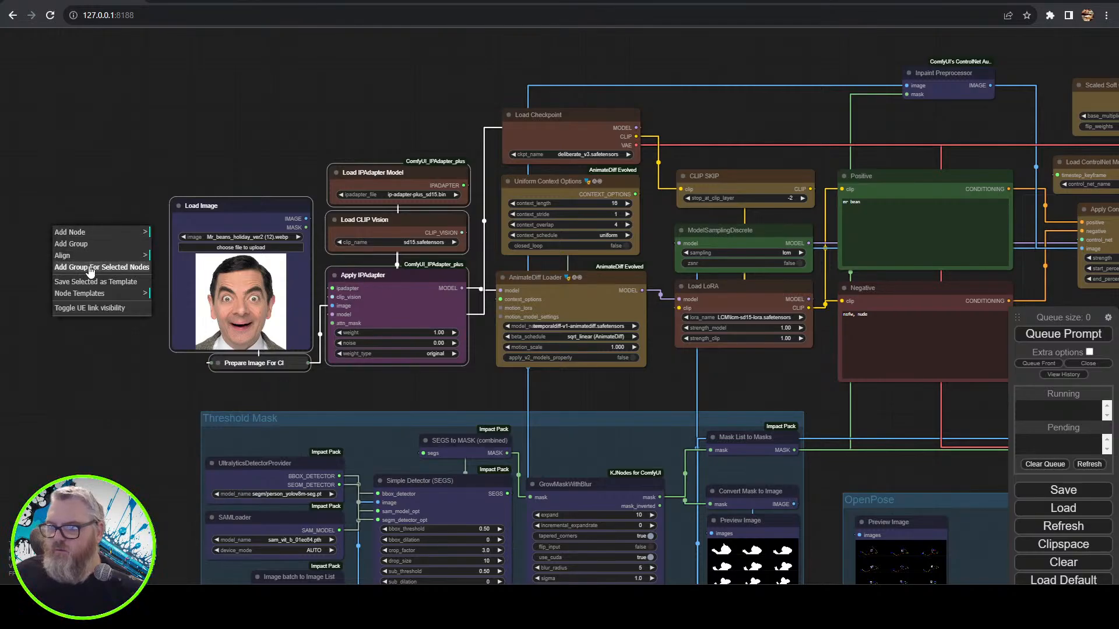
click(96, 267)
drag(250, 154, 251, 117)
- Stack Load Checkpoint, Load LoRA and ModelSamplingDiscrete well above the AnimateDiff nodes, and place CLIP SKIP directly above the Positive prompt
drag(564, 183, 562, 183)
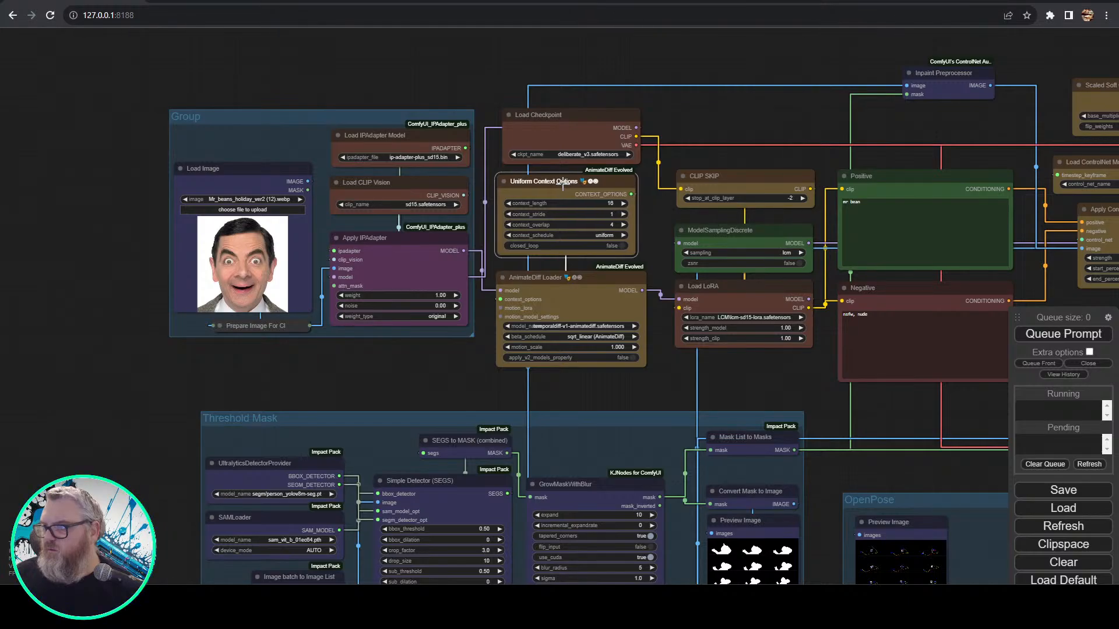
drag(597, 138, 762, 120)
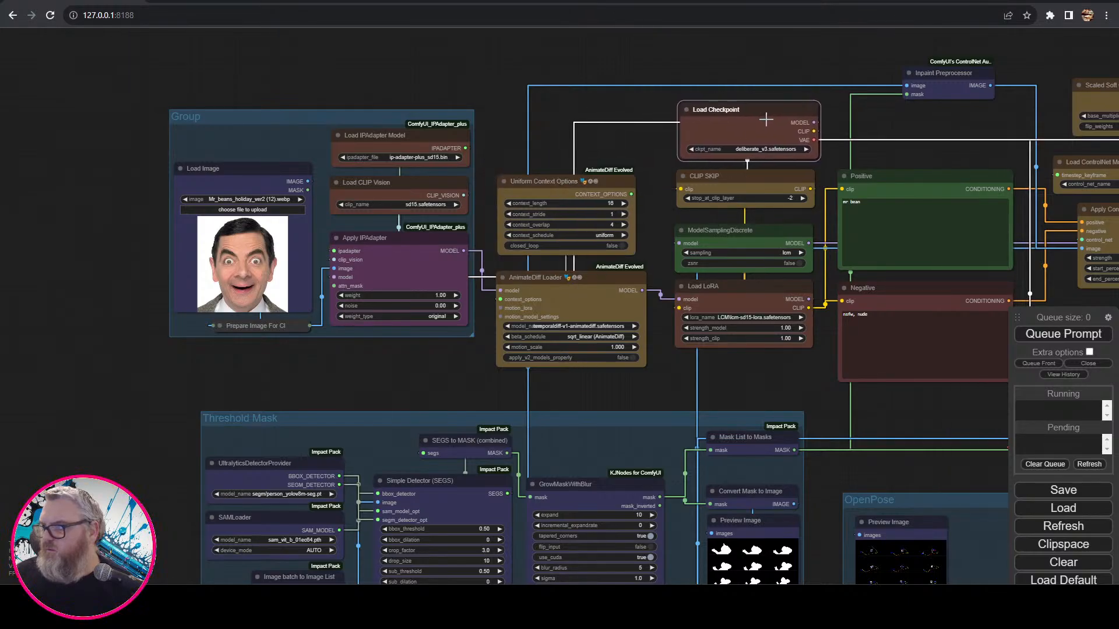
drag(746, 70, 532, 284)
drag(510, 319, 360, 86)
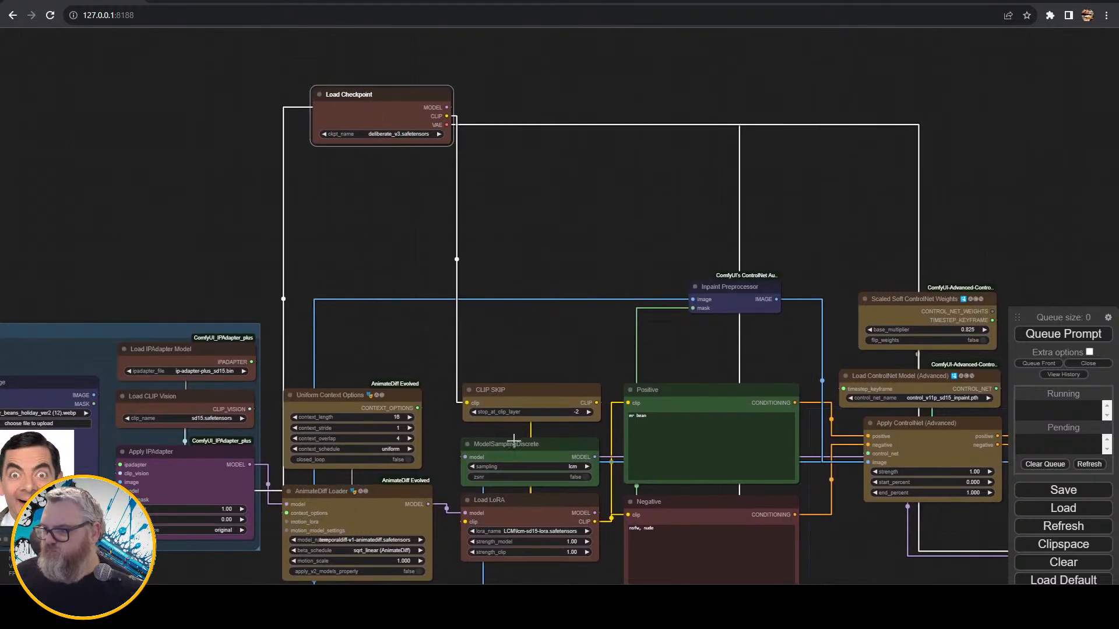
drag(503, 507, 356, 164)
drag(495, 445, 351, 231)
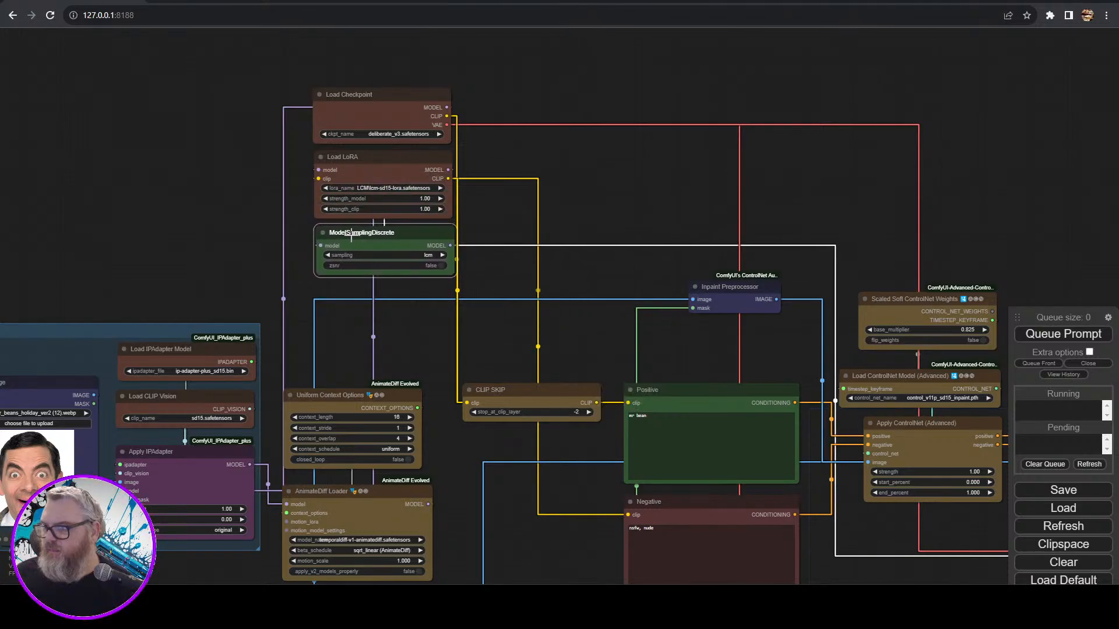
drag(481, 400, 644, 355)
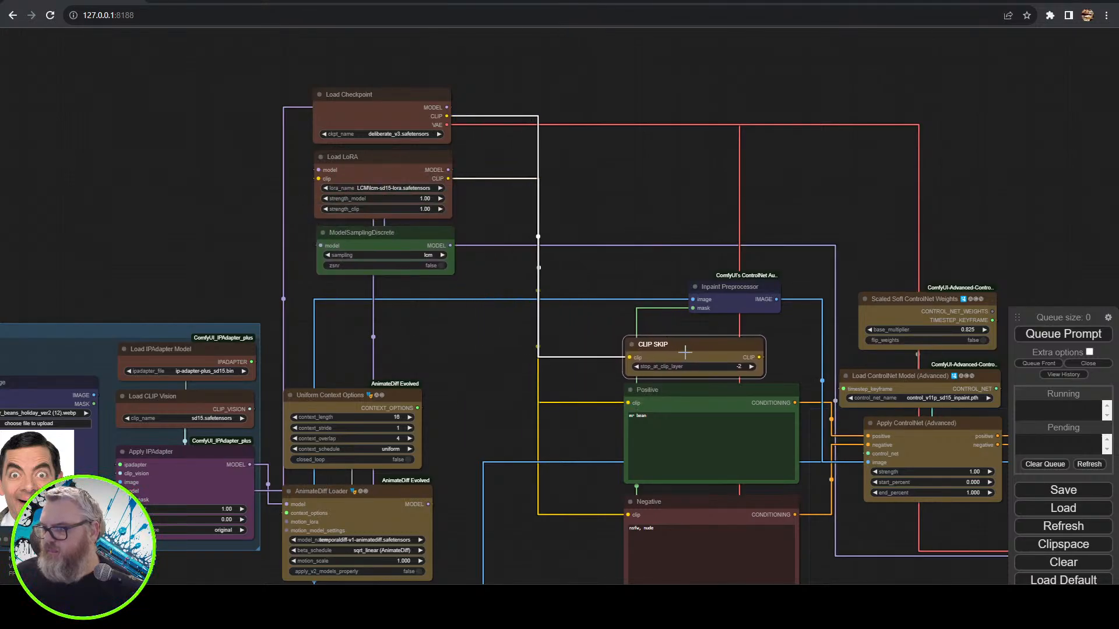
- Enclose Uniform Context Options and AnimateDiff Loader in a group
drag(526, 409, 565, 334)
drag(503, 489, 388, 310)
right_click(547, 319)
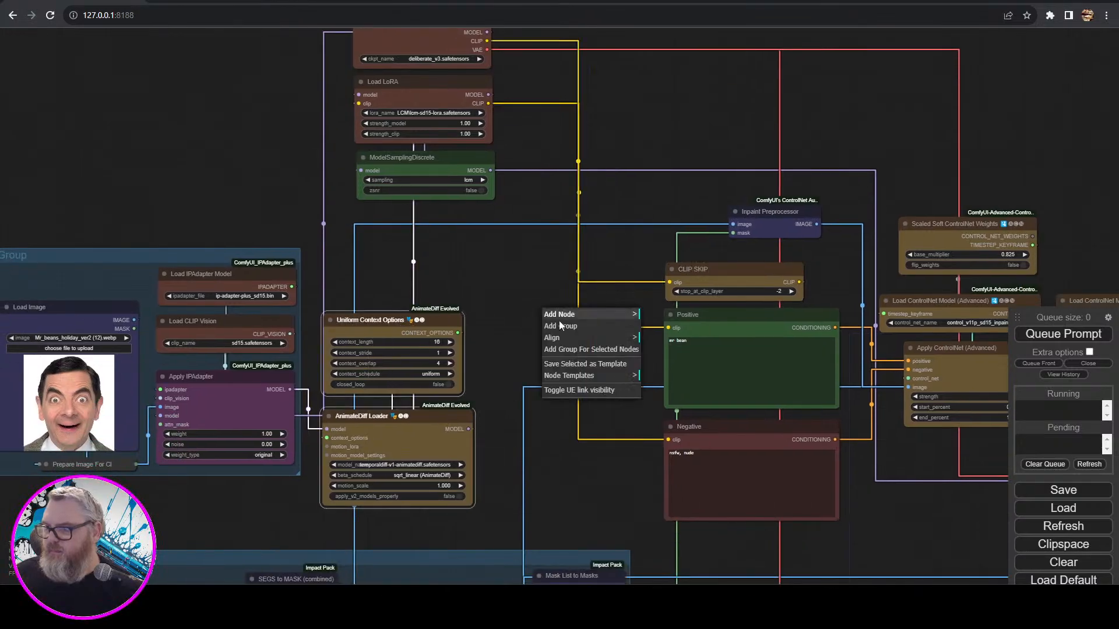
click(587, 351)
- Enclose the stacked Load Checkpoint, Load LoRA and ModelSamplingDiscrete nodes in a group
drag(523, 250, 528, 362)
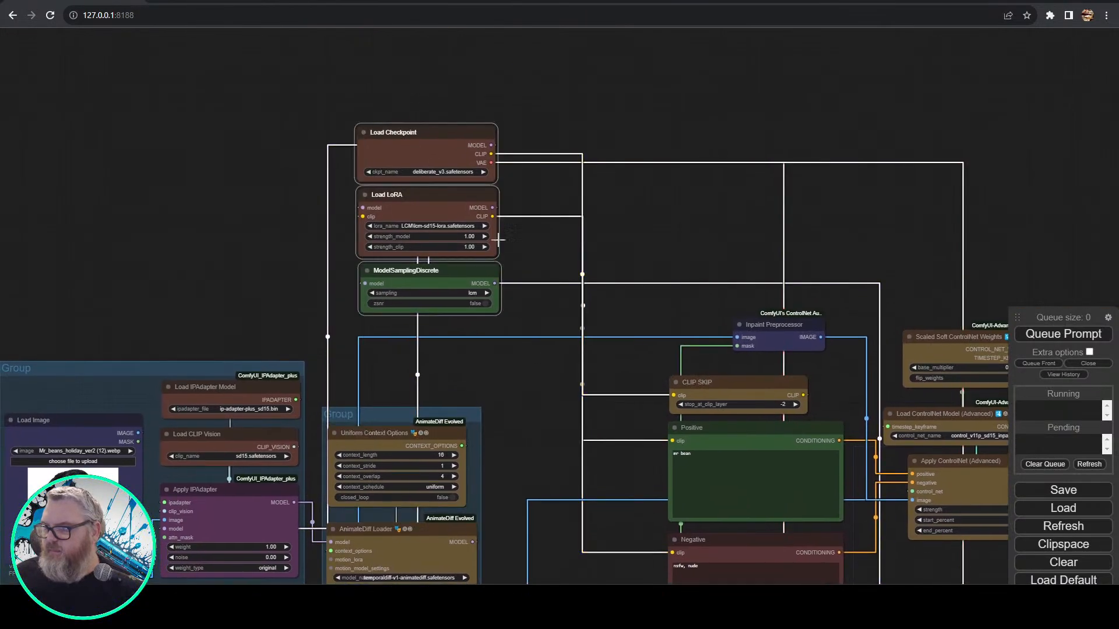
right_click(514, 349)
click(544, 383)
click(602, 488)
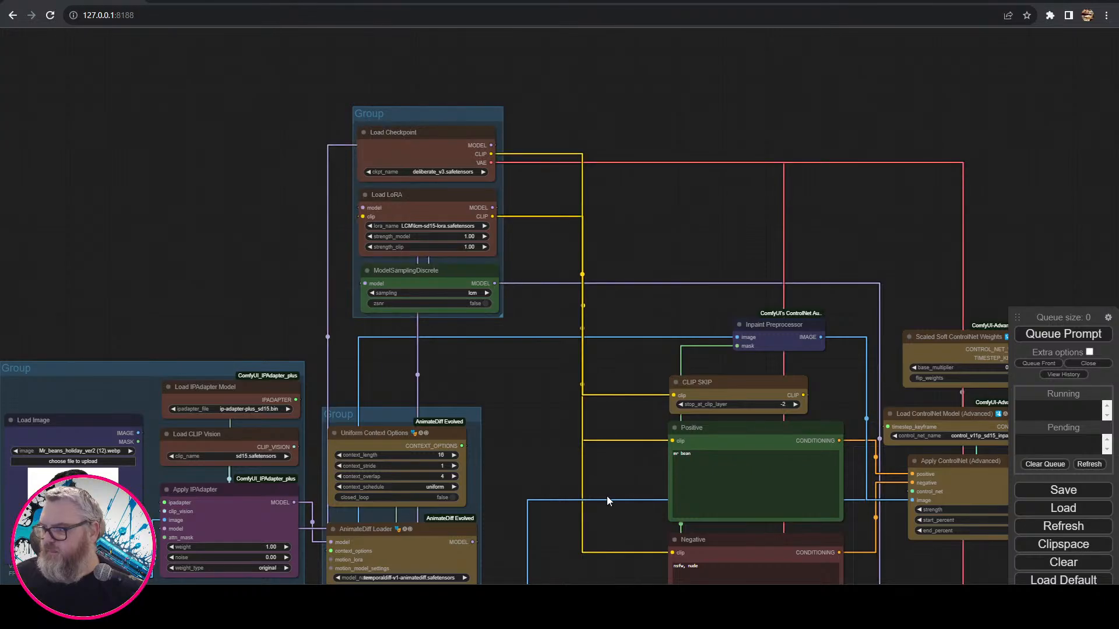
- Enclose CLIP SKIP and the Positive and Negative prompt nodes in a group
drag(607, 496, 413, 296)
drag(563, 338, 506, 176)
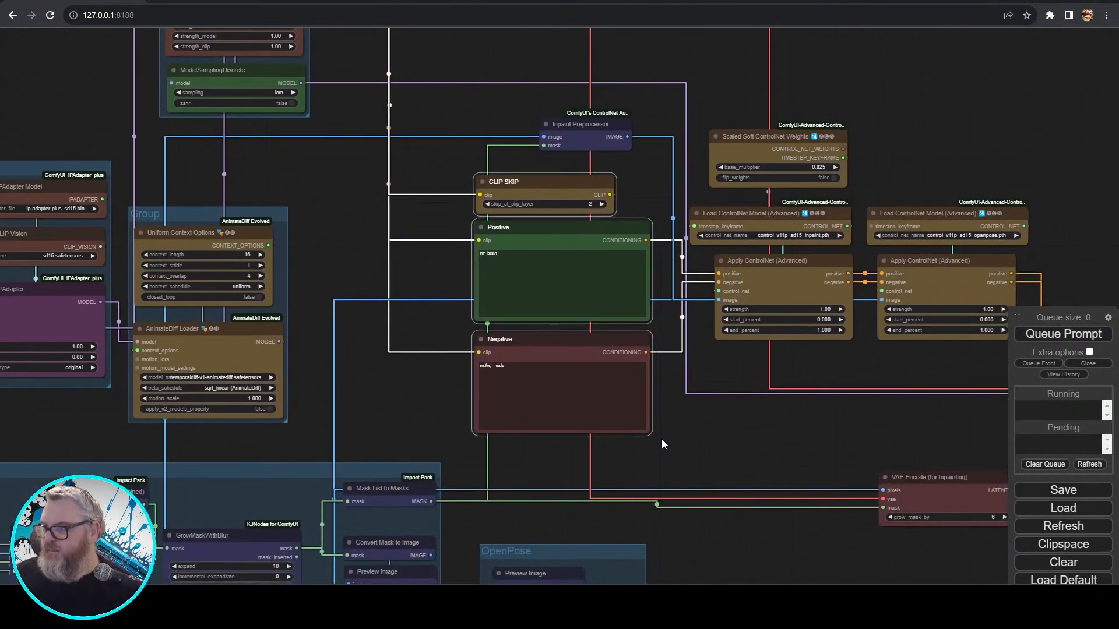
right_click(686, 451)
click(728, 485)
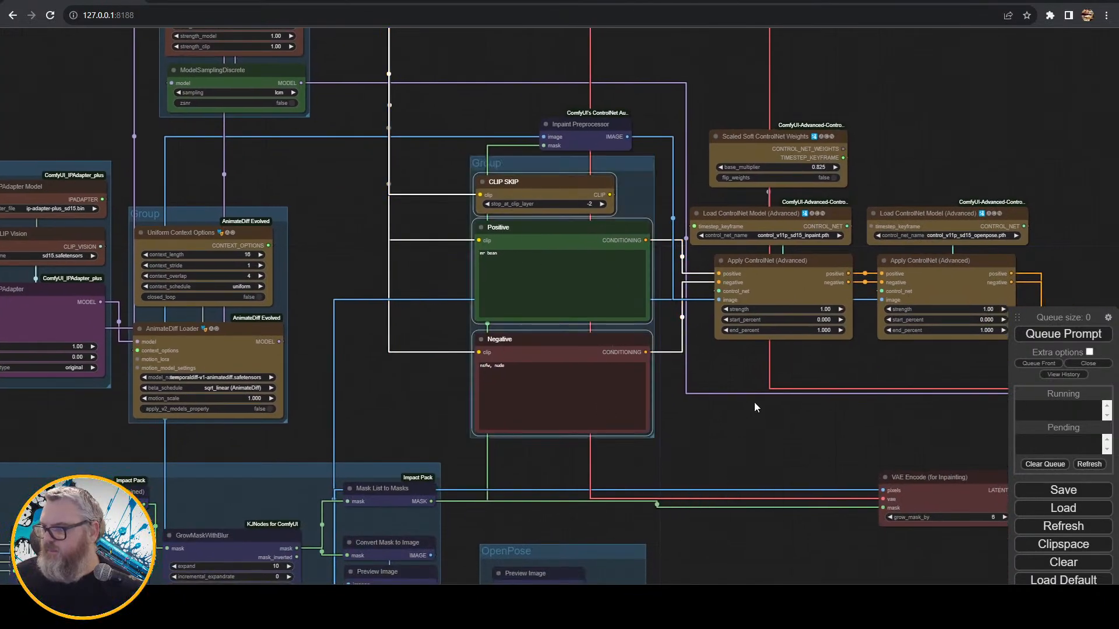
- Enclose the openpose Load ControlNet Model and its Apply ControlNet node in a group
drag(754, 402, 302, 477)
drag(585, 445, 464, 245)
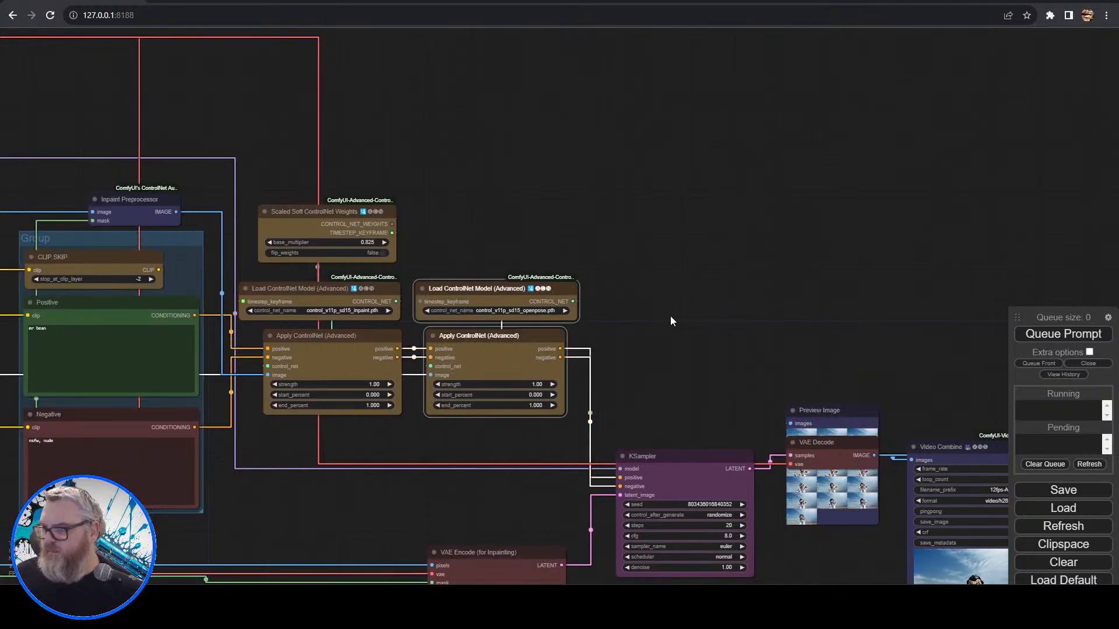
right_click(666, 313)
click(702, 353)
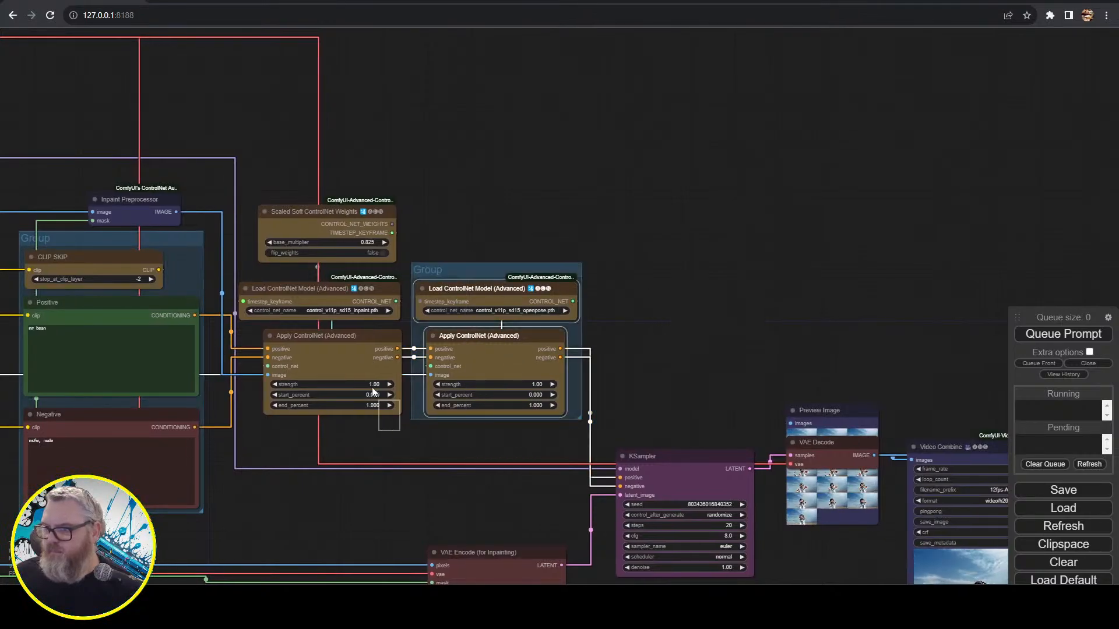
- Enclose Scaled Soft ControlNet Weights and the inpaint Load and Apply ControlNet nodes in a group
drag(399, 429, 285, 151)
right_click(590, 212)
click(638, 248)
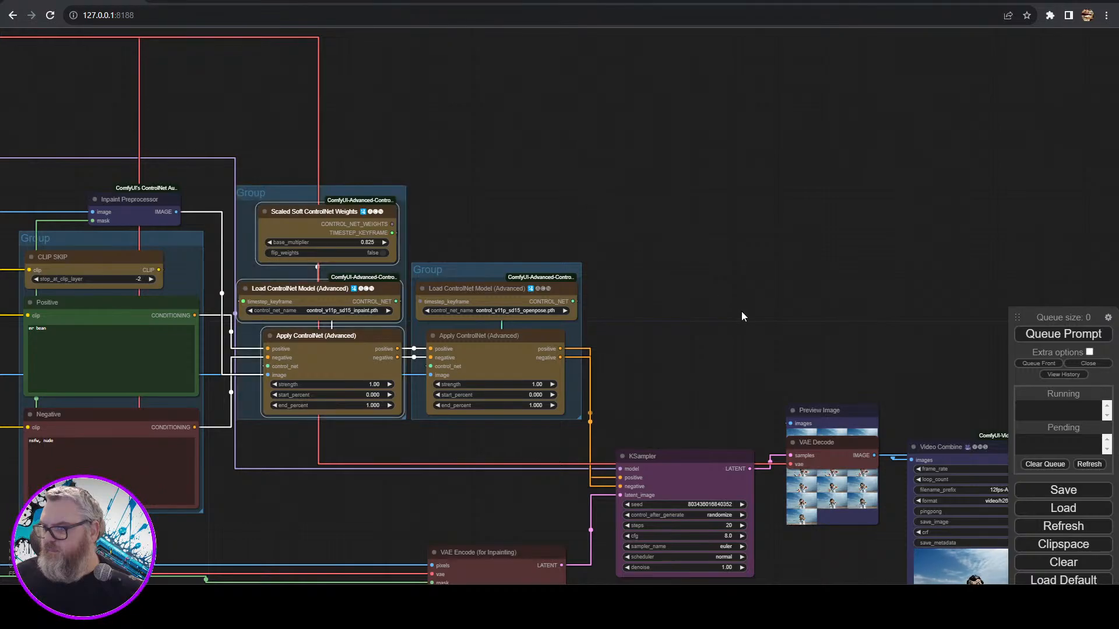
- Shift VAE Encode (for Inpainting) slightly up beside KSampler and align VAE Decode beneath Preview Image on KSampler's other side
drag(741, 311, 554, 109)
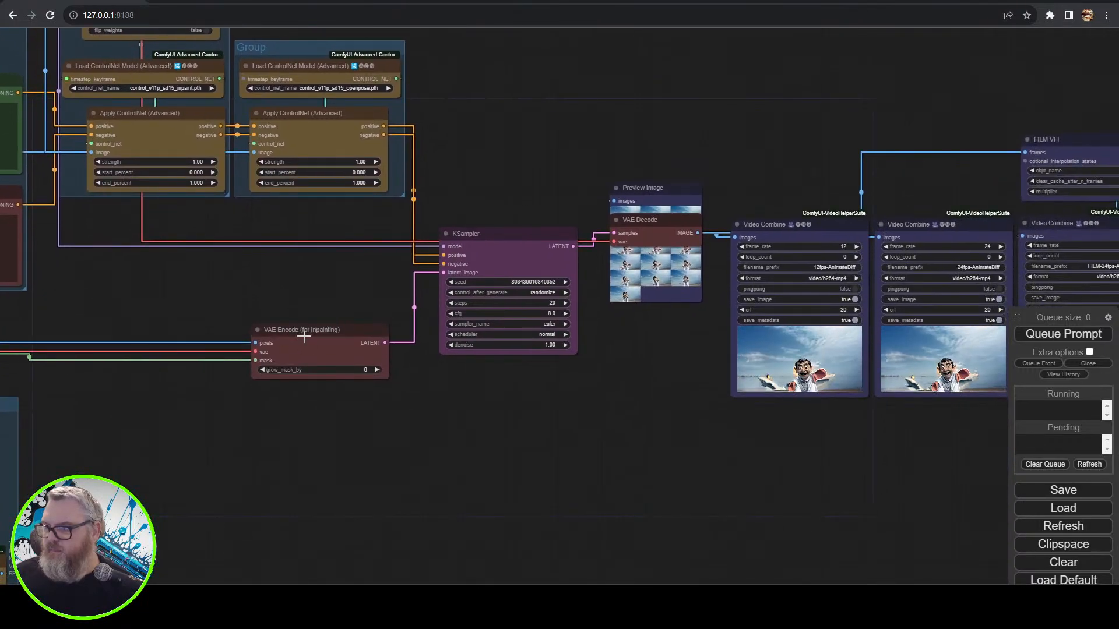
drag(303, 331, 279, 341)
click(664, 233)
drag(664, 234, 535, 207)
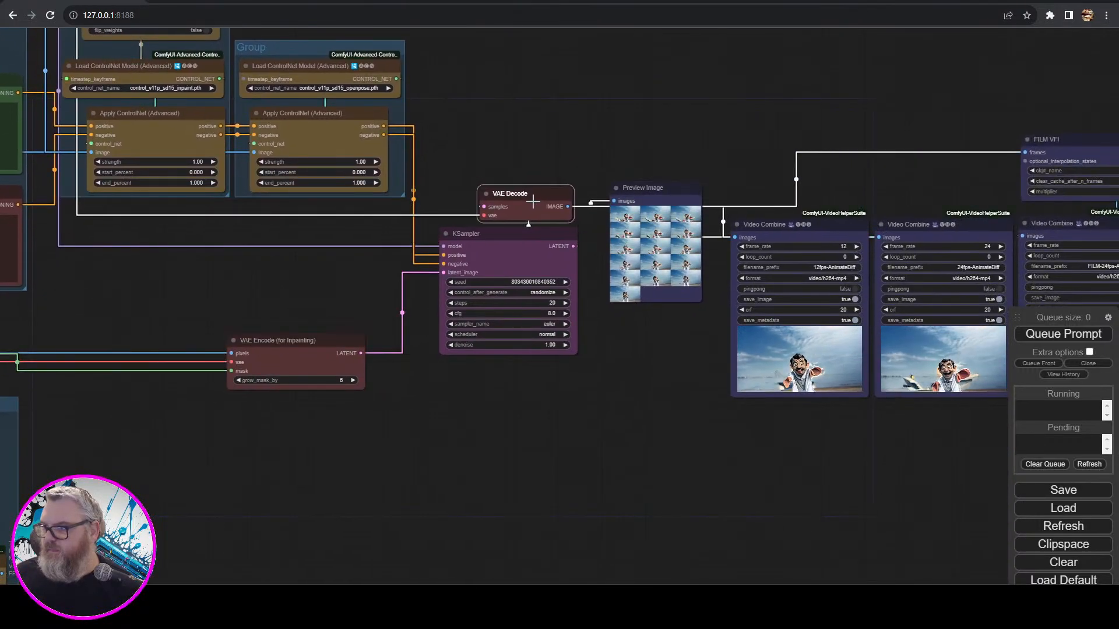
drag(321, 341, 345, 307)
click(530, 194)
drag(530, 193, 649, 331)
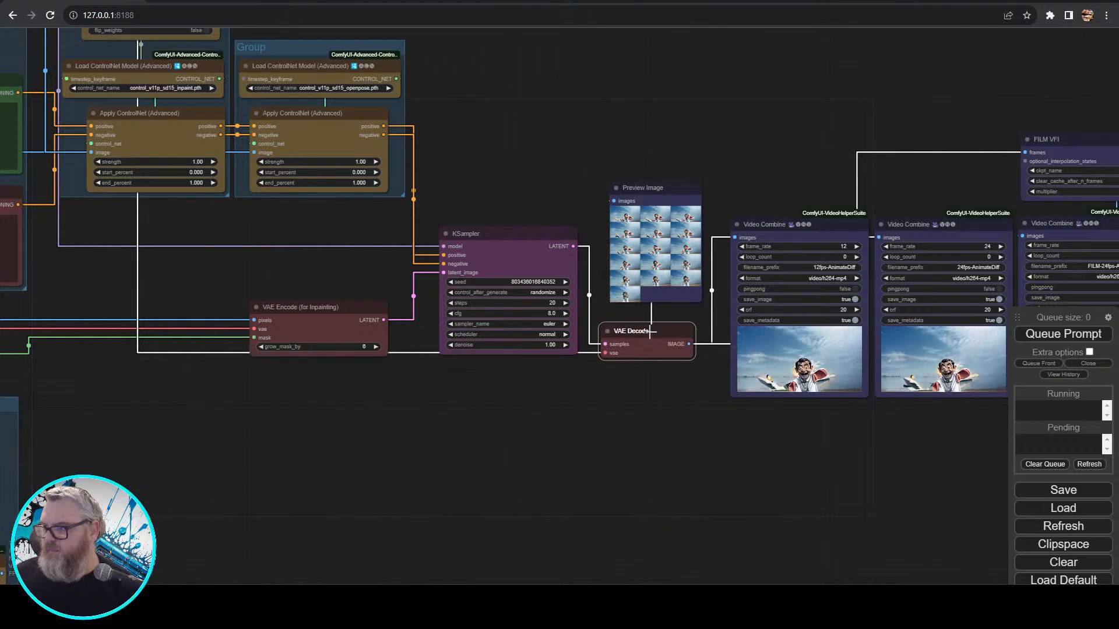
drag(660, 189, 651, 202)
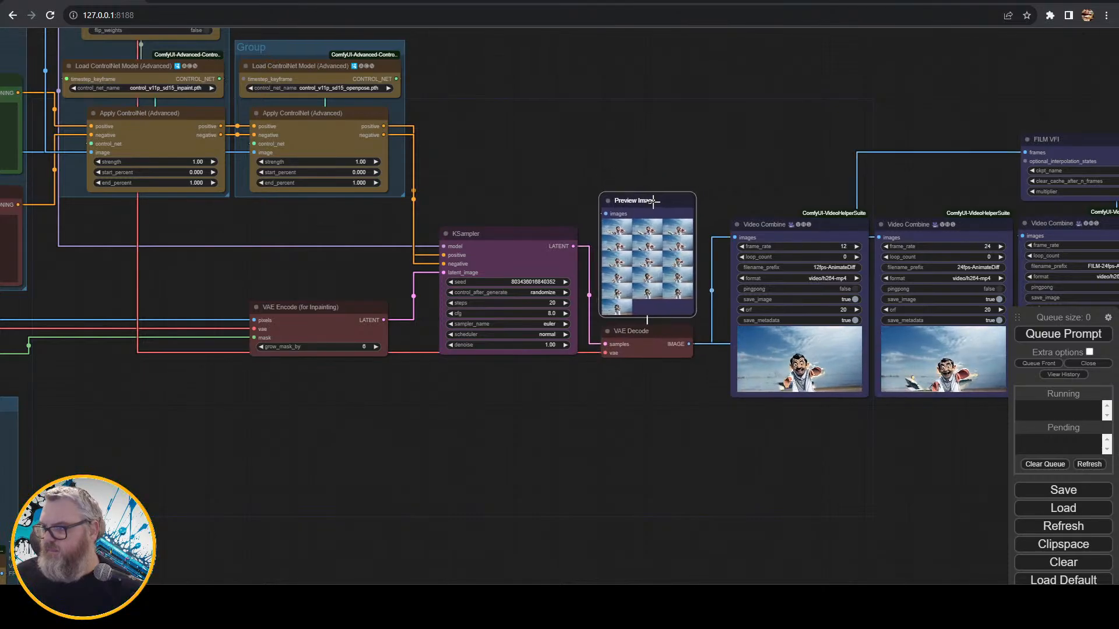
- Inspect the generated clips in the 12fps, 24fps and FILM-24fps Video Combine nodes at close range
click(610, 97)
drag(627, 480, 375, 504)
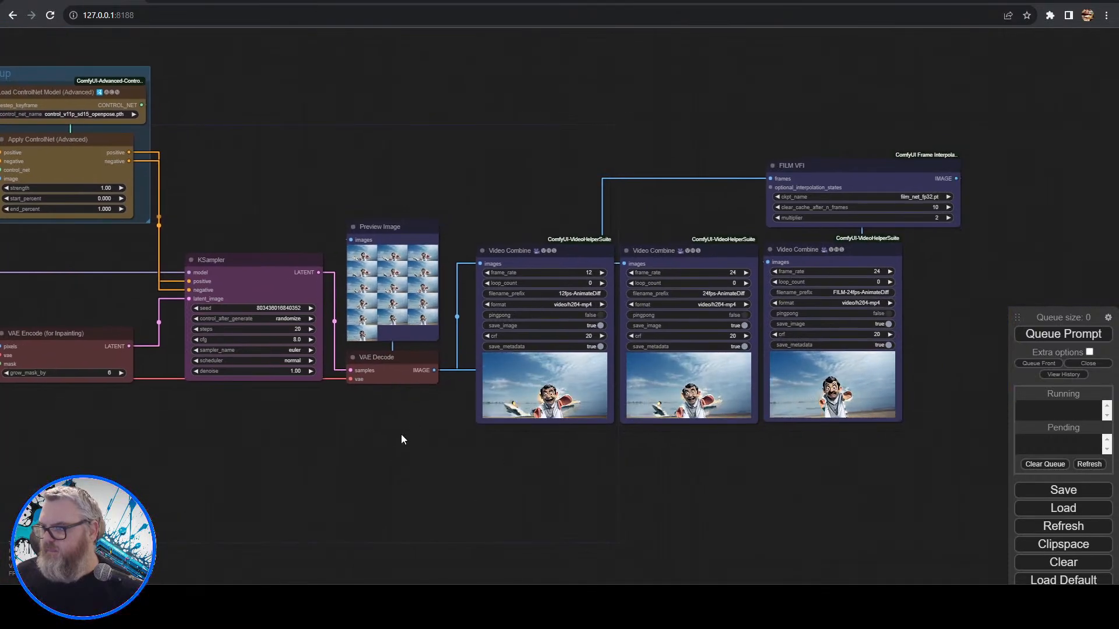
scroll(539, 521, up, 8)
scroll(539, 525, up, 3)
drag(589, 509, 545, 546)
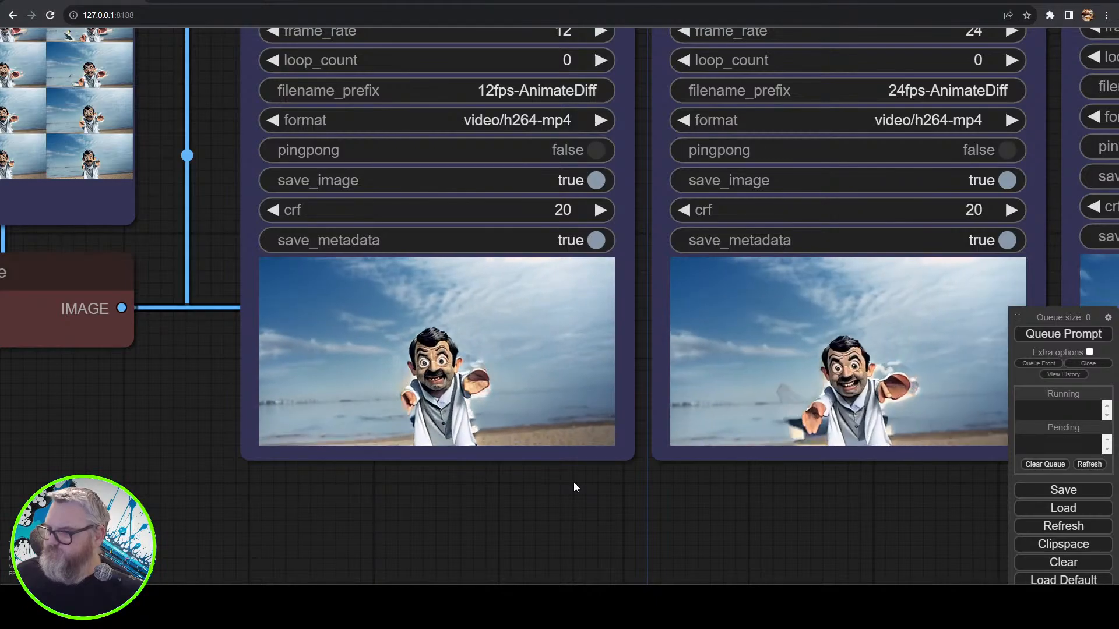
scroll(573, 481, down, 5)
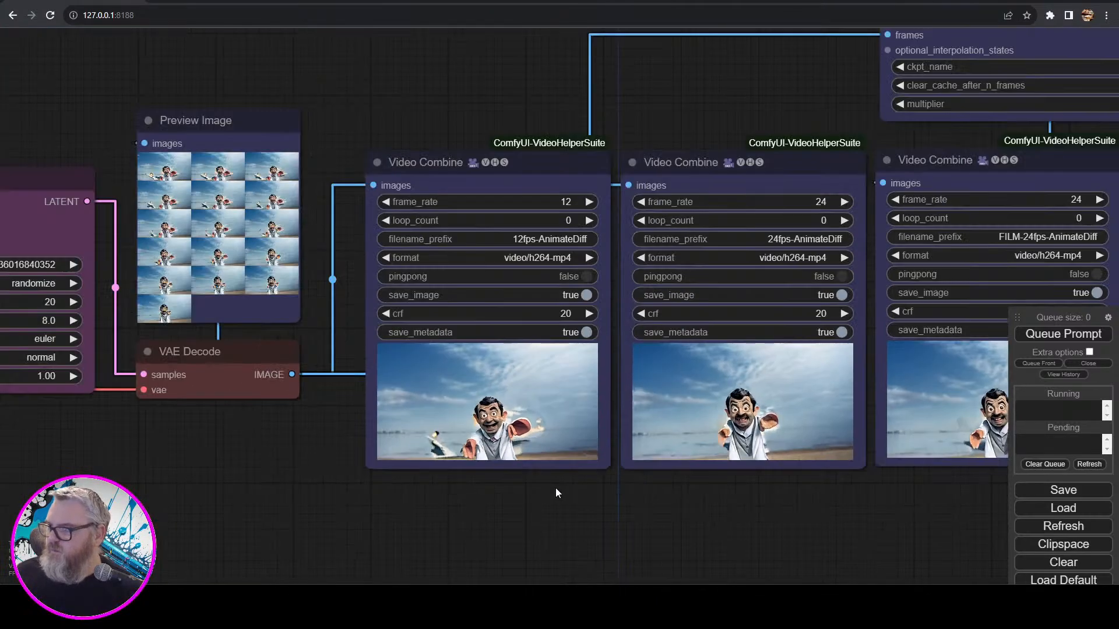
drag(654, 502, 525, 505)
scroll(527, 509, up, 4)
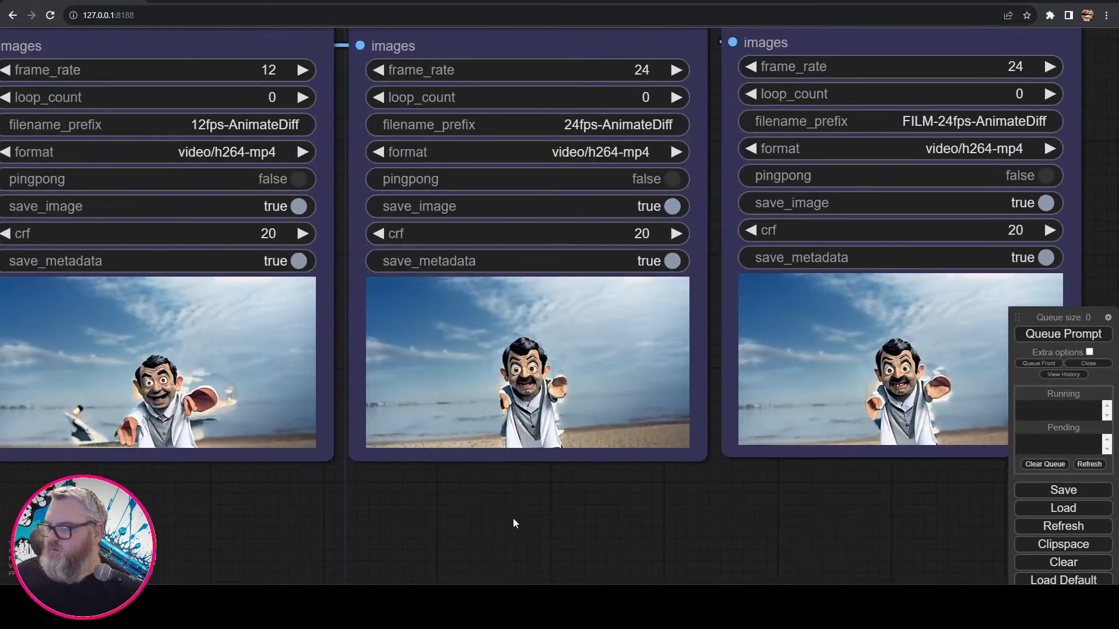
scroll(513, 518, down, 1)
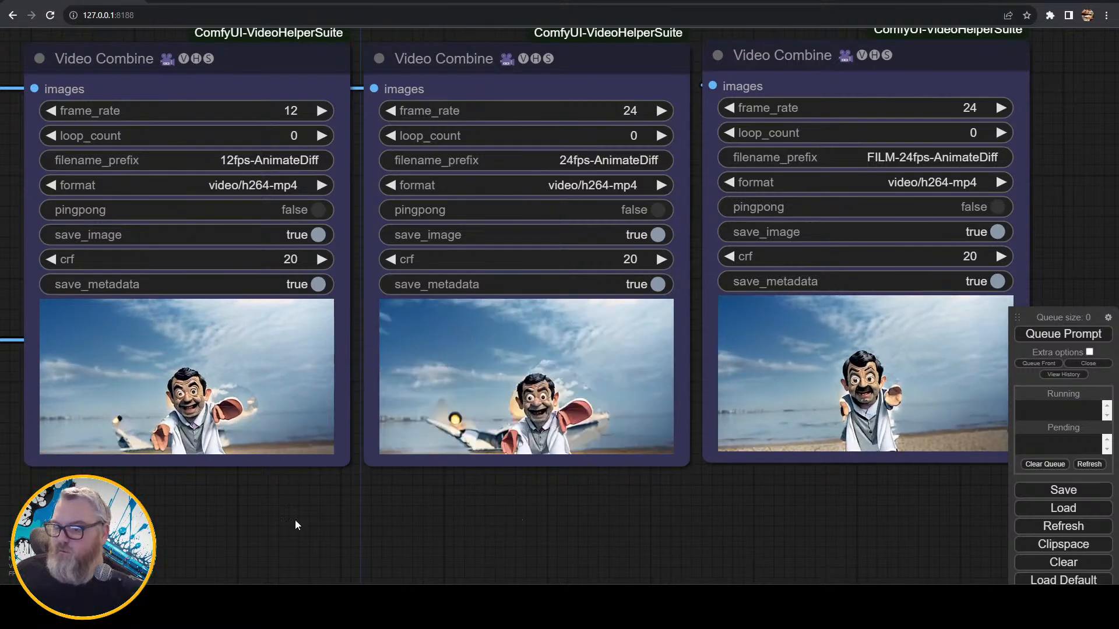
- Review the workflow back from KSampler to the Threshold Mask, Blur Mask and IPAdapter groups and the source video
scroll(271, 526, down, 6)
drag(272, 526, 731, 470)
drag(352, 465, 661, 469)
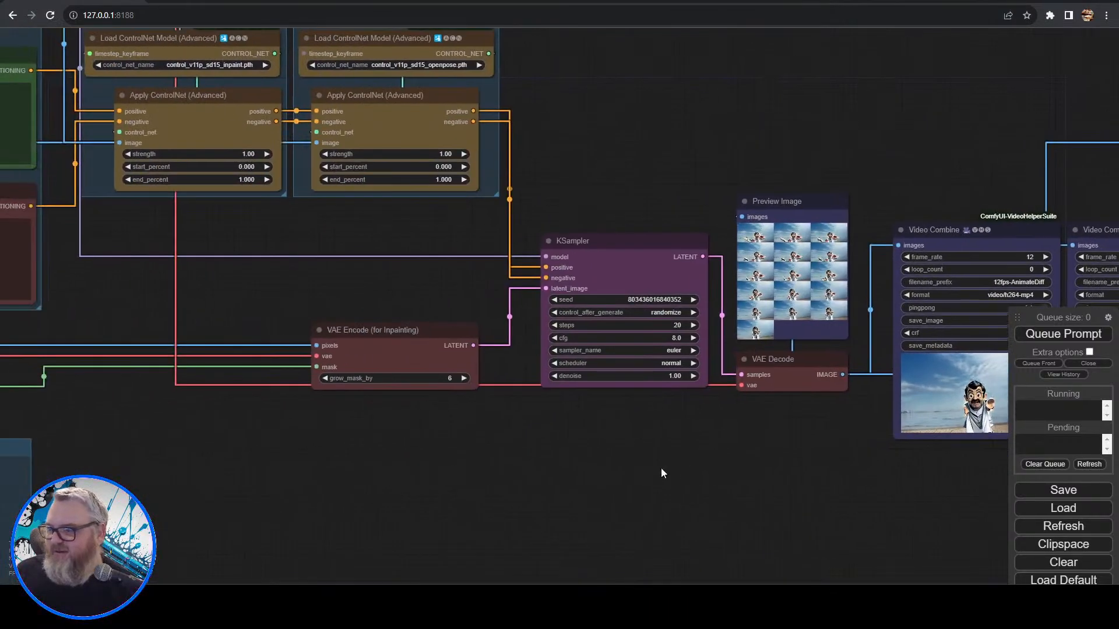
drag(456, 461, 804, 461)
drag(550, 471, 932, 408)
scroll(932, 408, down, 3)
drag(892, 456, 869, 250)
drag(727, 502, 920, 503)
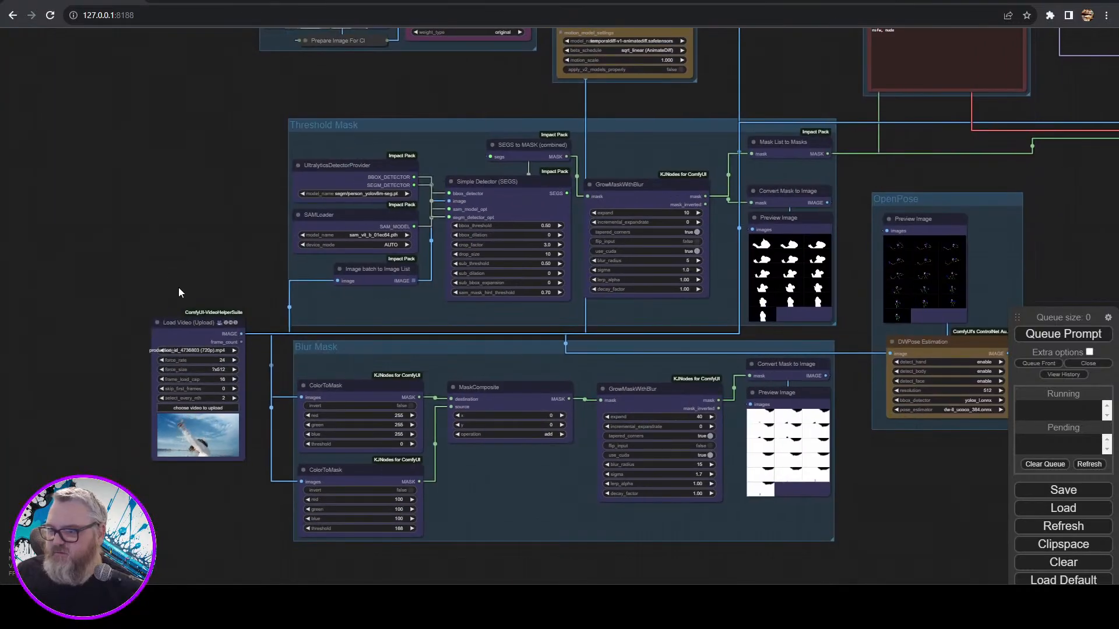
drag(198, 260, 182, 515)
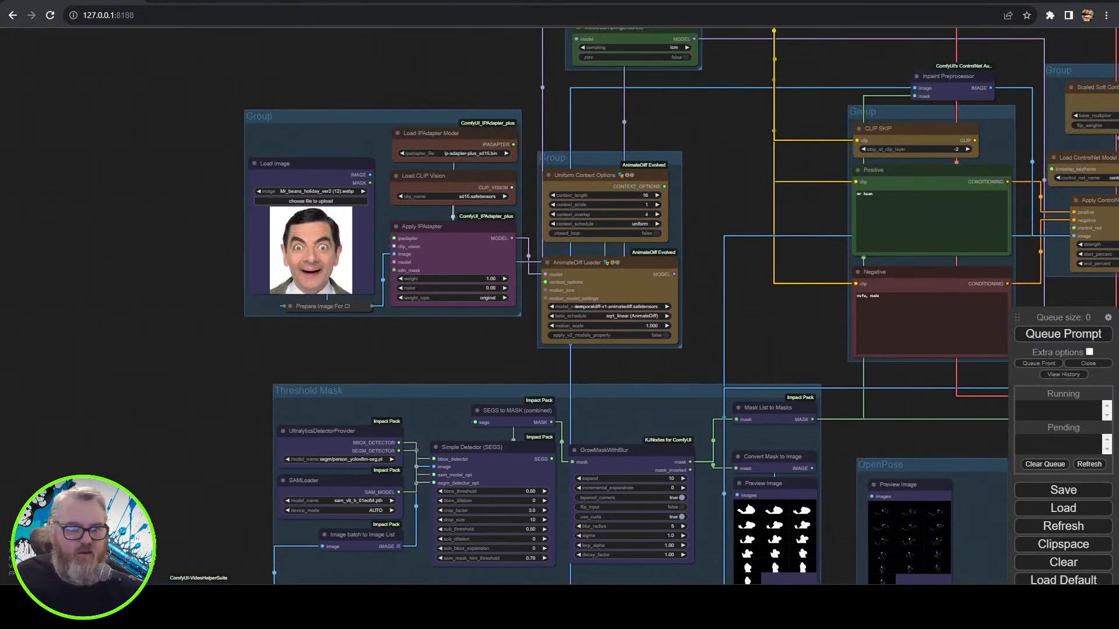
drag(446, 342, 379, 29)
scroll(357, 77, up, 2)
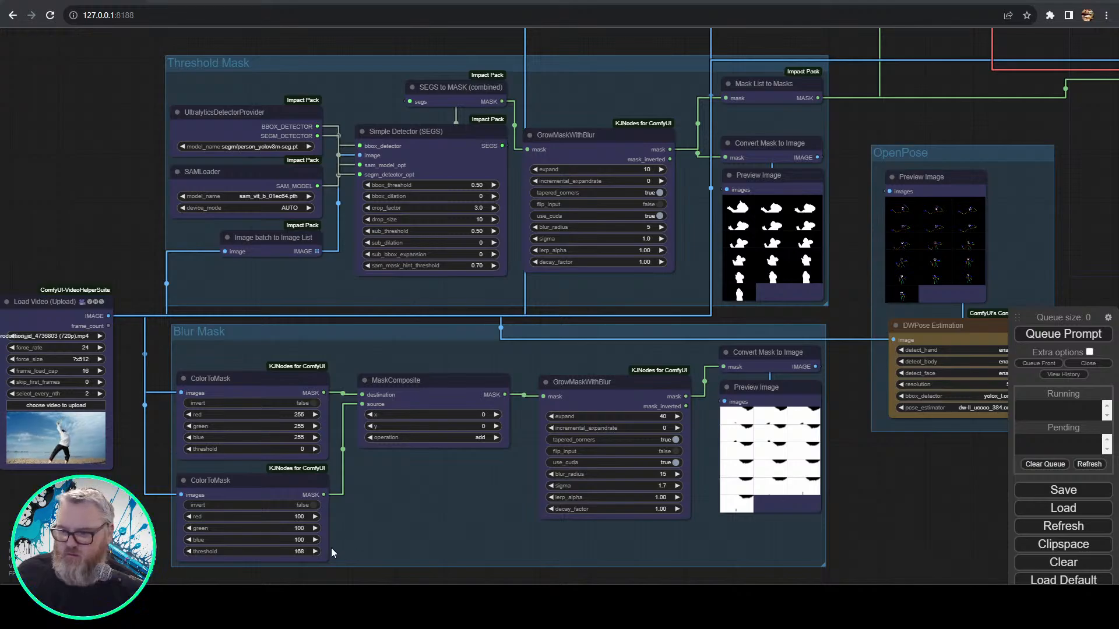
drag(136, 518, 592, 467)
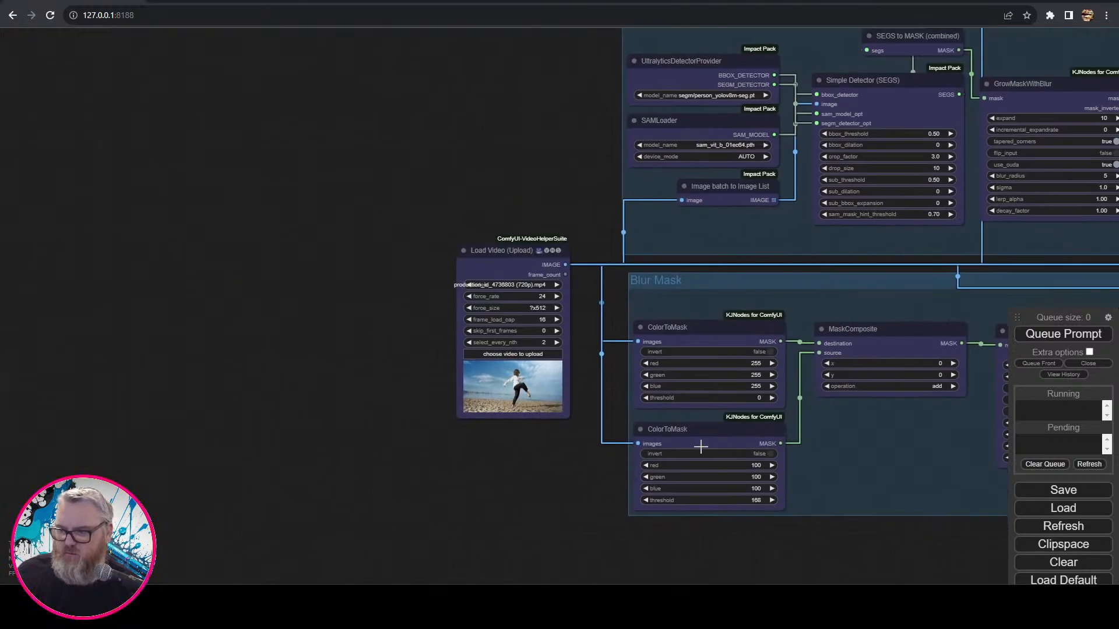
drag(513, 177, 132, 341)
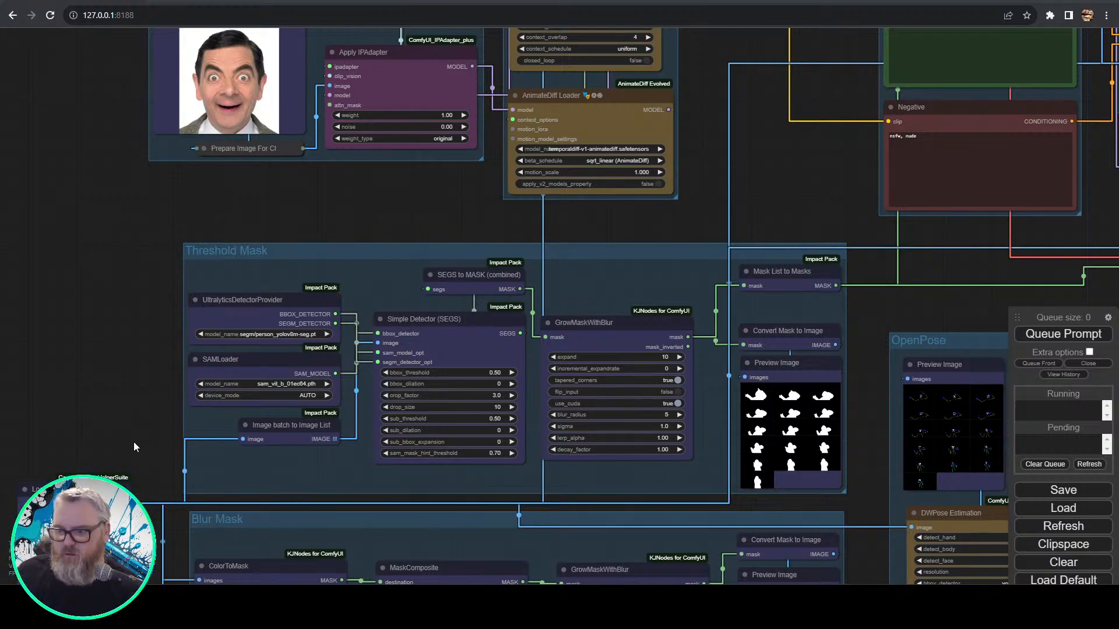
- Set the Apply IPAdapter weight to 0.5 and queue the prompt
drag(134, 442, 235, 505)
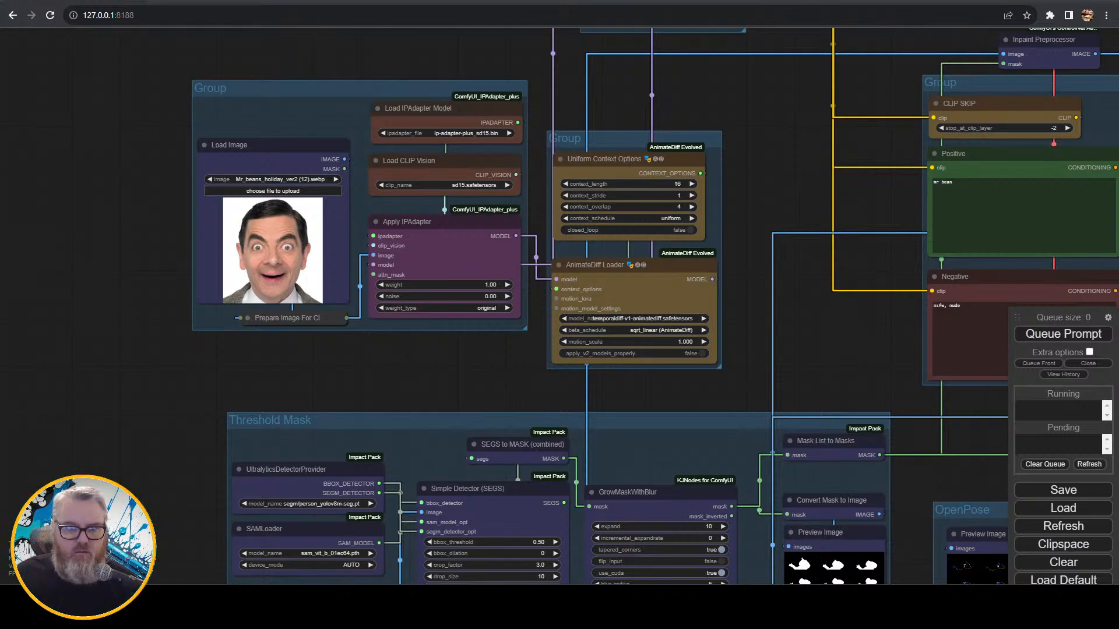
click(497, 284)
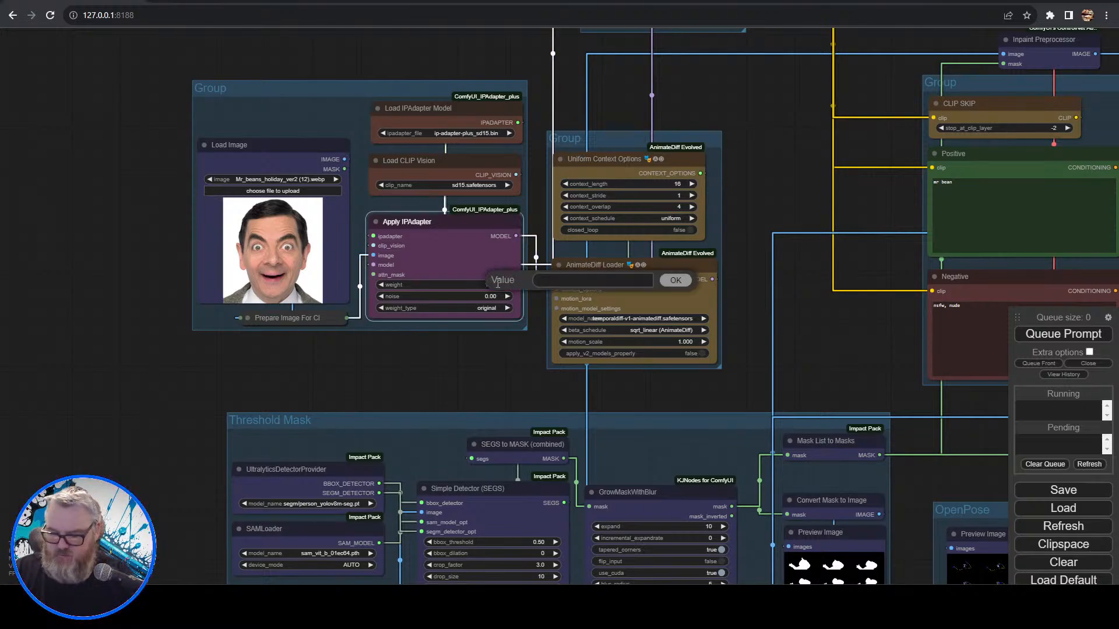
text(0.5)
key(Return)
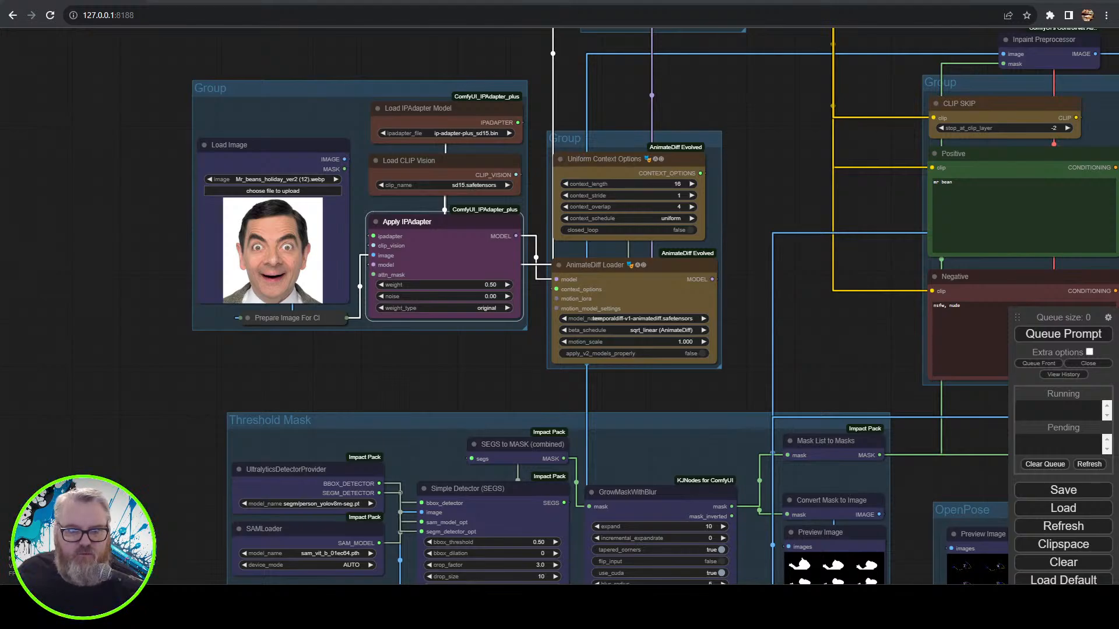
drag(700, 111, 78, 205)
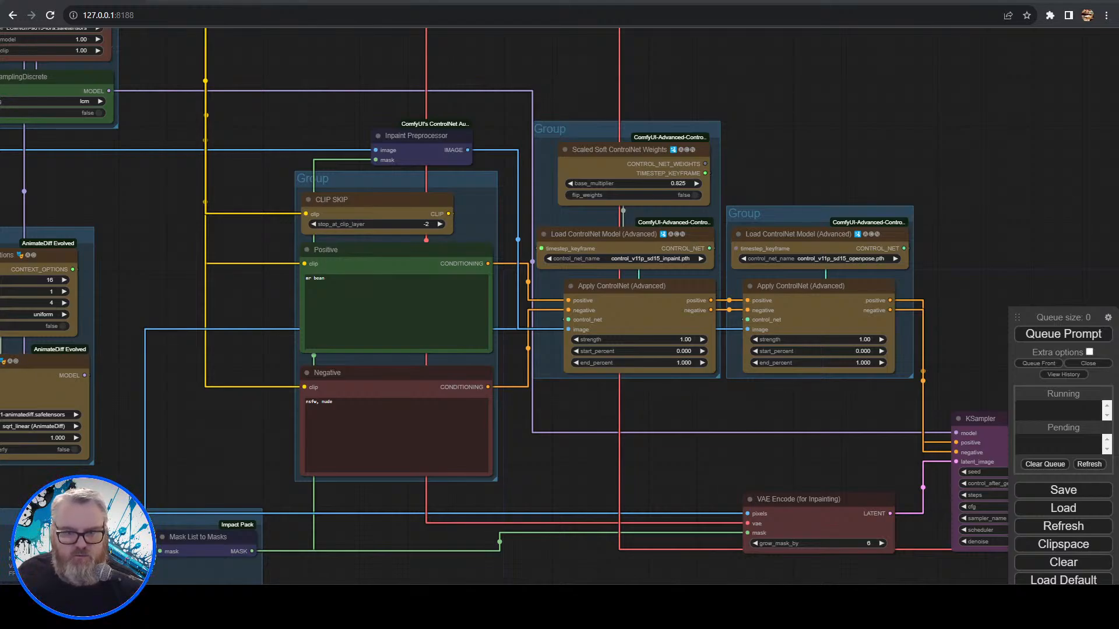
click(1073, 338)
- Examine the figure in the existing 12fps and 24fps video previews while the queued prompt runs
scroll(640, 467, down, 4)
drag(639, 468, 524, 235)
drag(885, 418, 214, 469)
scroll(214, 469, up, 4)
scroll(214, 468, up, 7)
drag(425, 352, 293, 569)
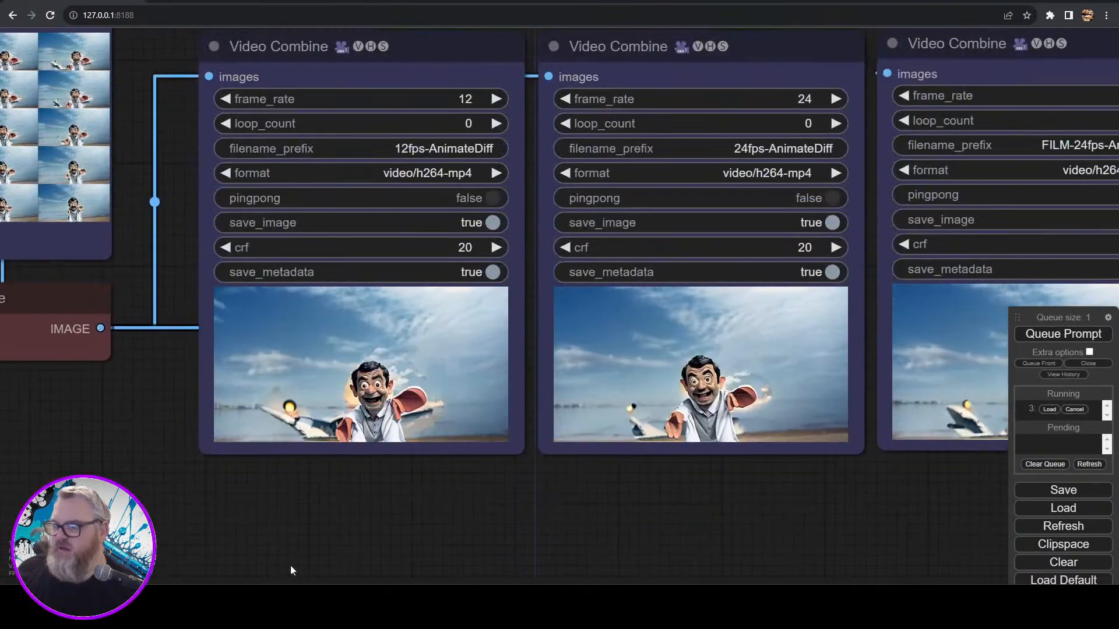
scroll(388, 547, up, 4)
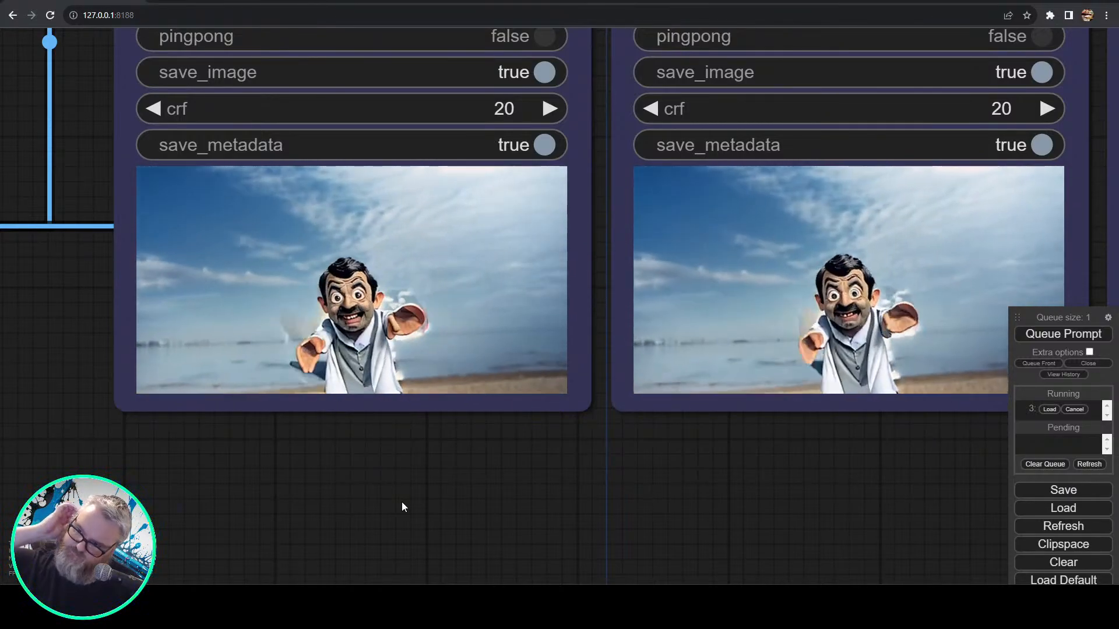
- Examine the pose skeleton frames in the OpenPose group's Preview Image node
scroll(401, 502, down, 7)
mouse_move(287, 531)
mouse_down()
mouse_move(303, 513)
mouse_move(1113, 287)
mouse_up()
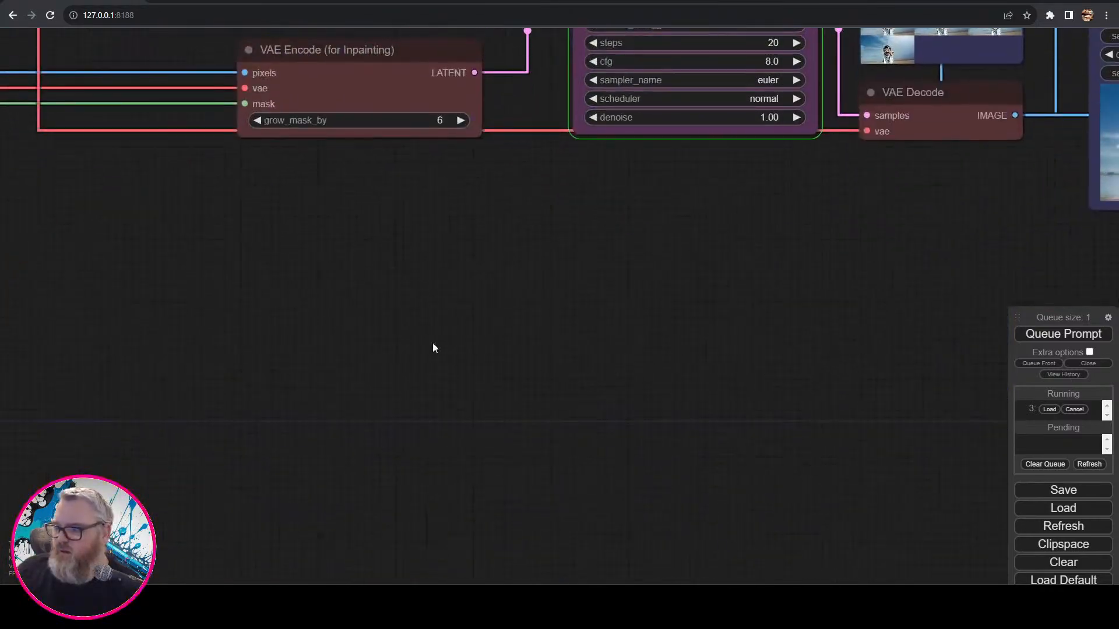
drag(361, 330, 1072, 362)
drag(654, 415, 959, 250)
scroll(958, 252, up, 5)
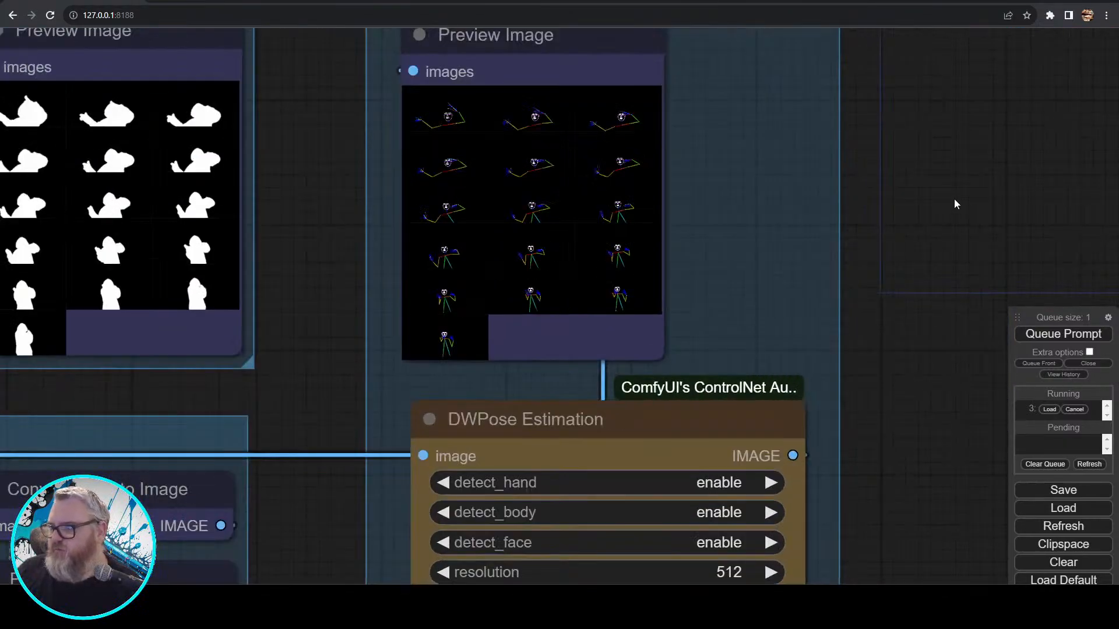
drag(954, 203, 935, 216)
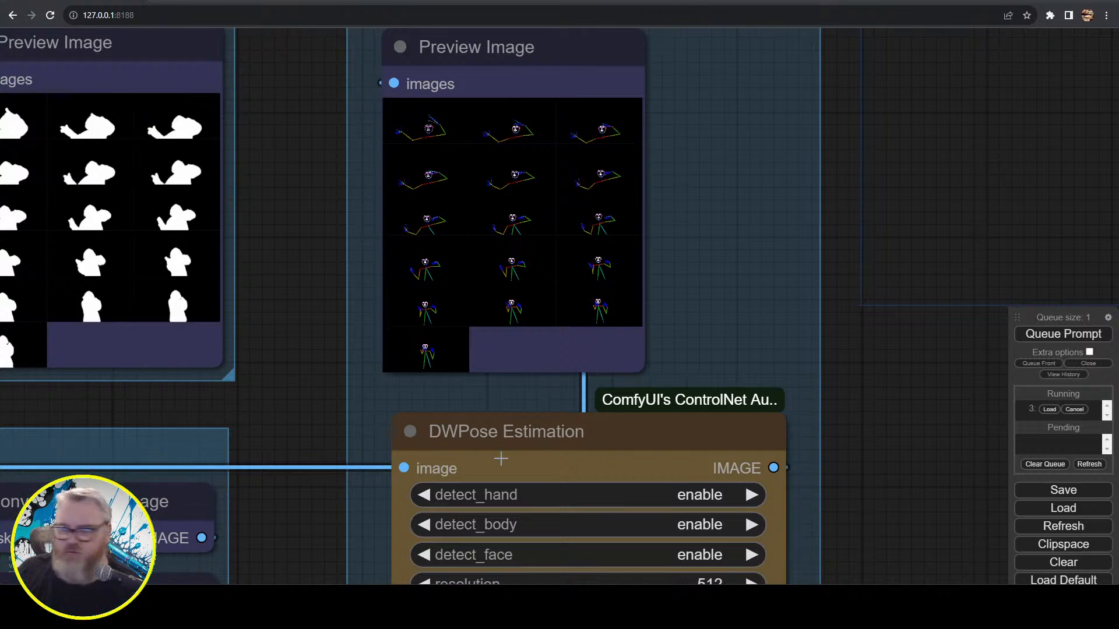
- Return to the sampler and video output nodes and queue the prompt for another generation
scroll(965, 361, down, 8)
drag(965, 361, 444, 384)
scroll(444, 384, down, 5)
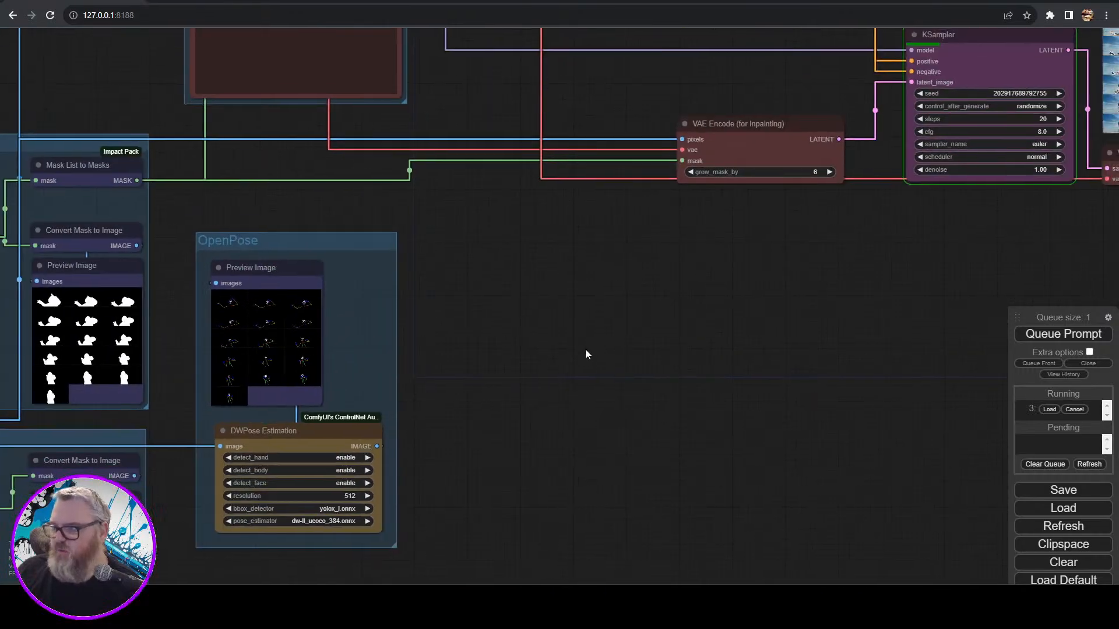
scroll(585, 348, down, 3)
drag(585, 348, 390, 470)
drag(236, 545, 444, 199)
drag(542, 462, 1019, 280)
drag(398, 552, 652, 548)
drag(829, 222, 94, 491)
drag(631, 500, 174, 365)
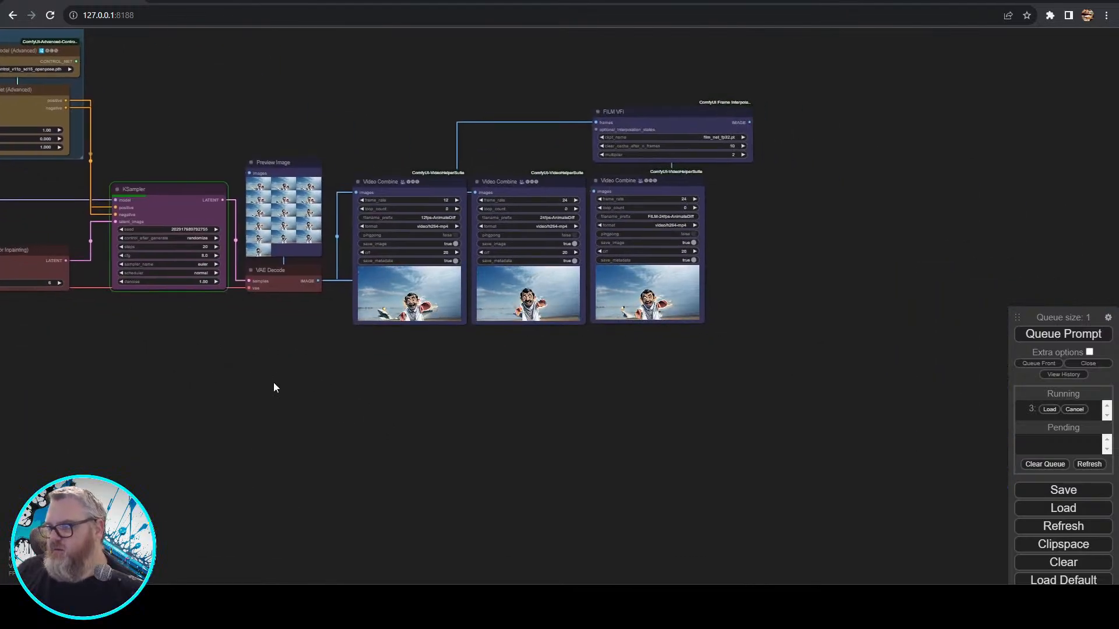
drag(241, 372, 559, 419)
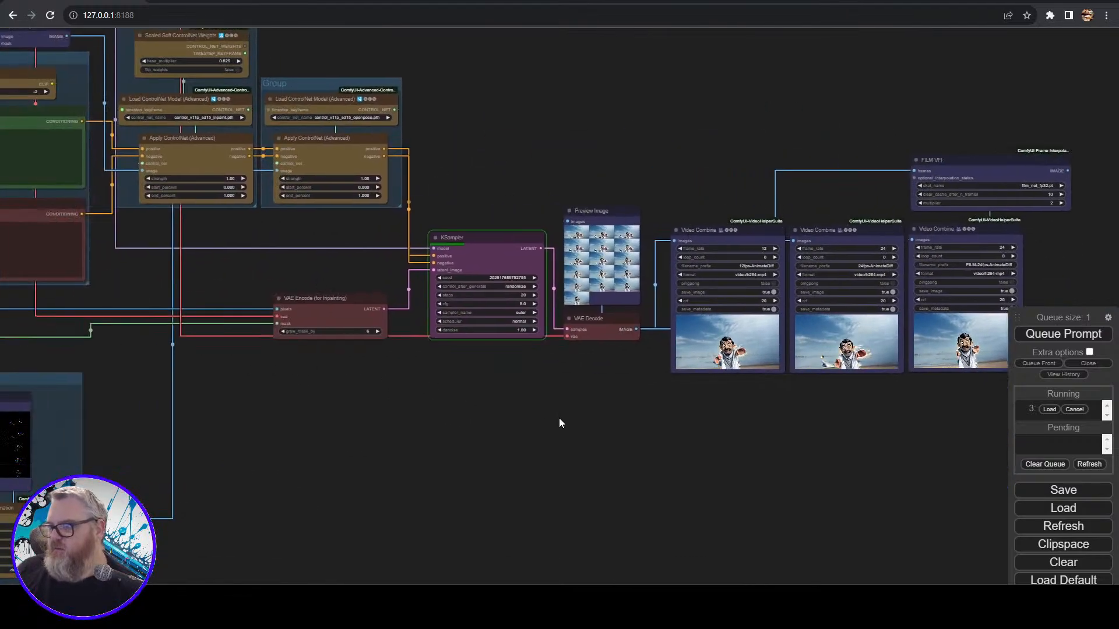
click(1091, 336)
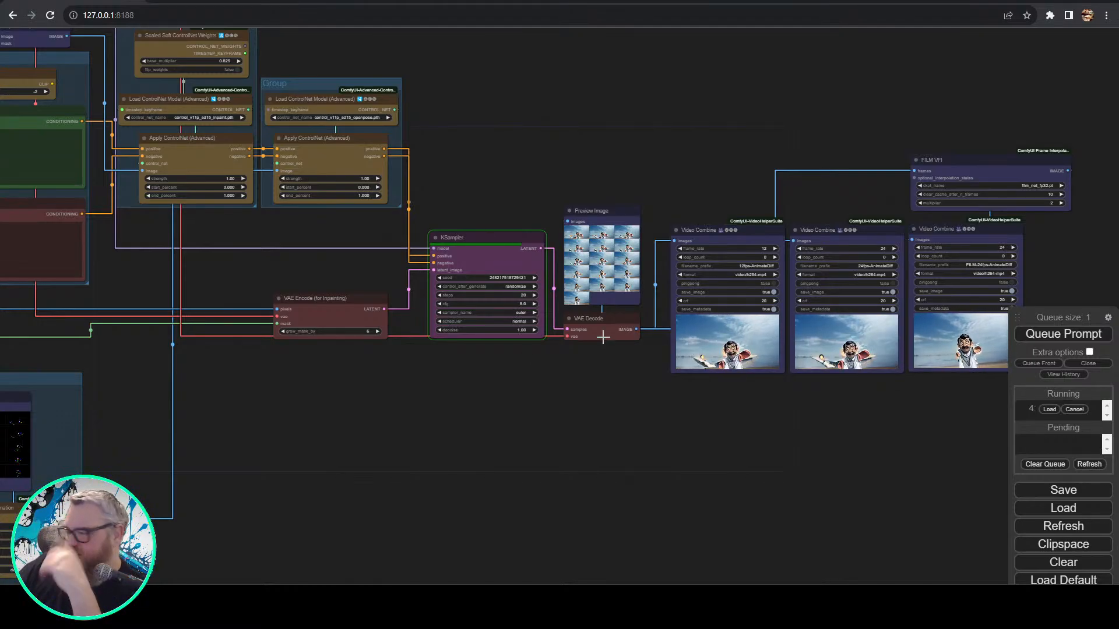
- Compare the Video Combine previews during the run and examine the new 12fps clip up close
scroll(631, 429, up, 6)
drag(631, 428, 303, 486)
scroll(400, 473, up, 2)
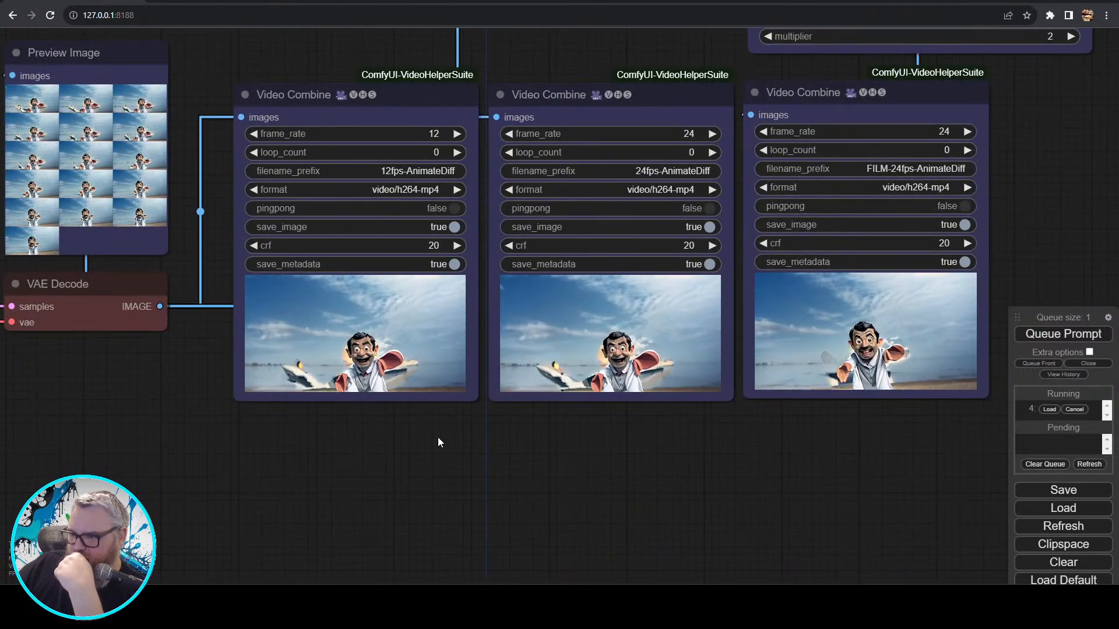
scroll(438, 437, down, 3)
scroll(436, 438, down, 2)
drag(409, 457, 550, 490)
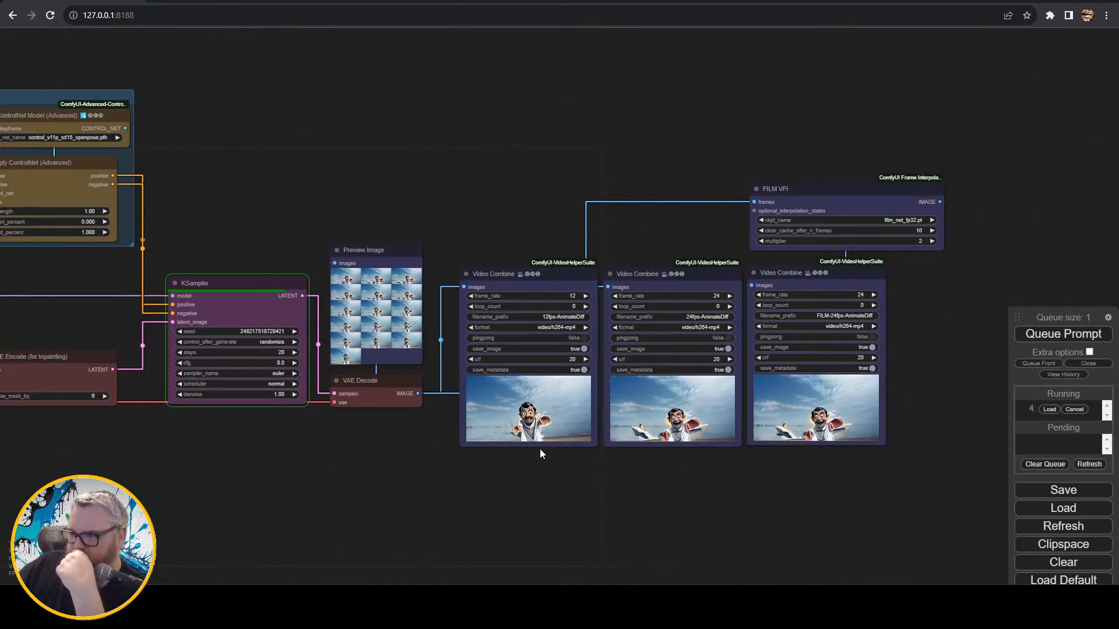
scroll(539, 452, up, 6)
scroll(527, 425, up, 6)
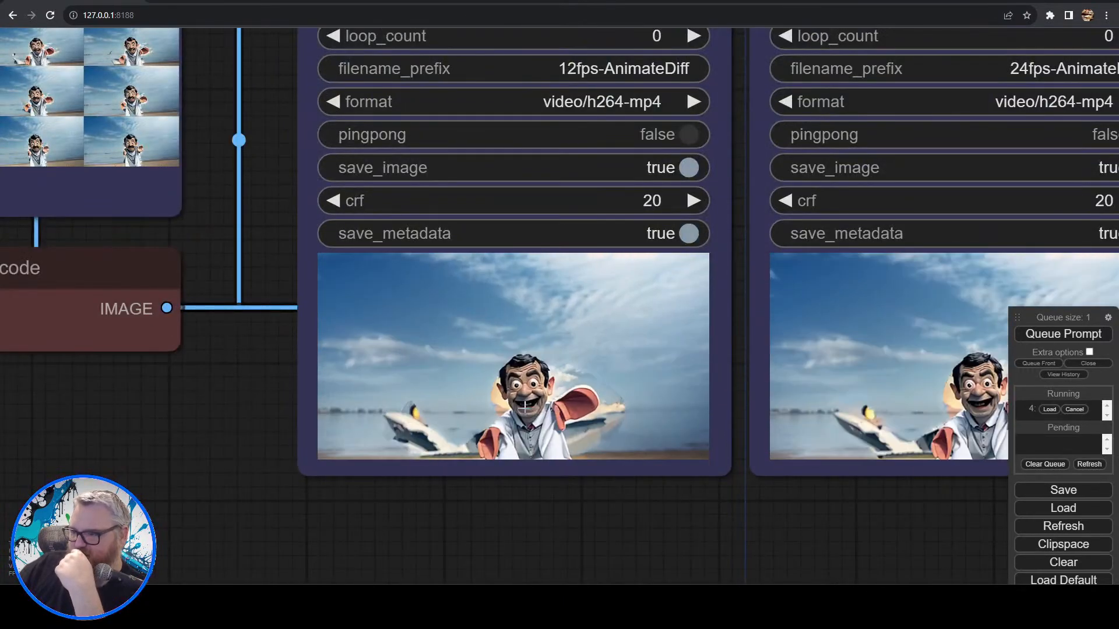
scroll(519, 411, down, 6)
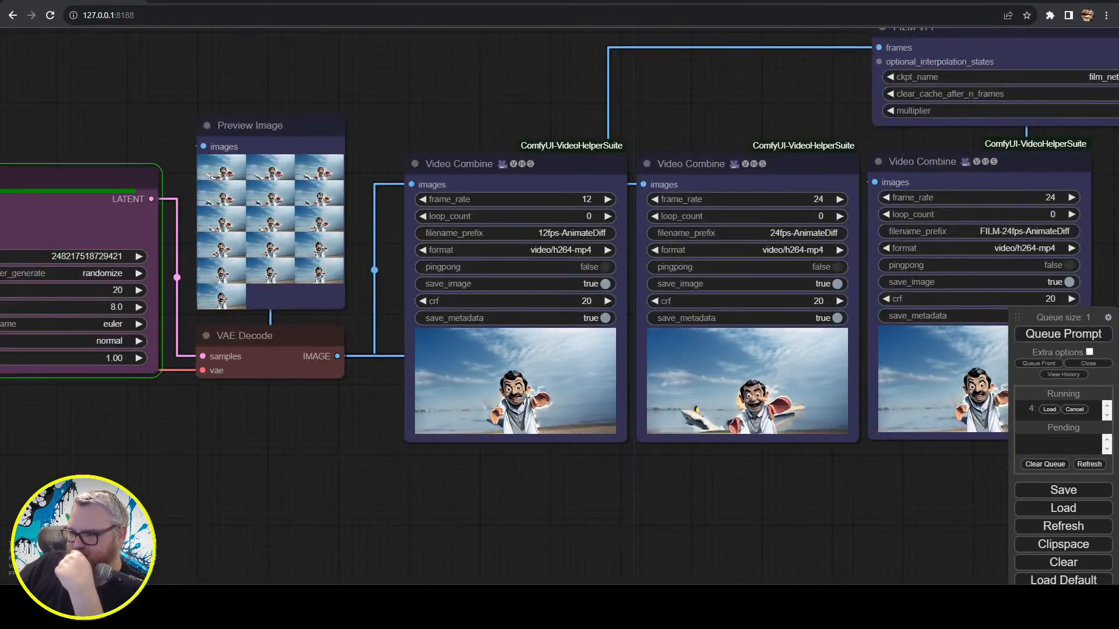
drag(366, 479, 536, 491)
scroll(536, 490, down, 3)
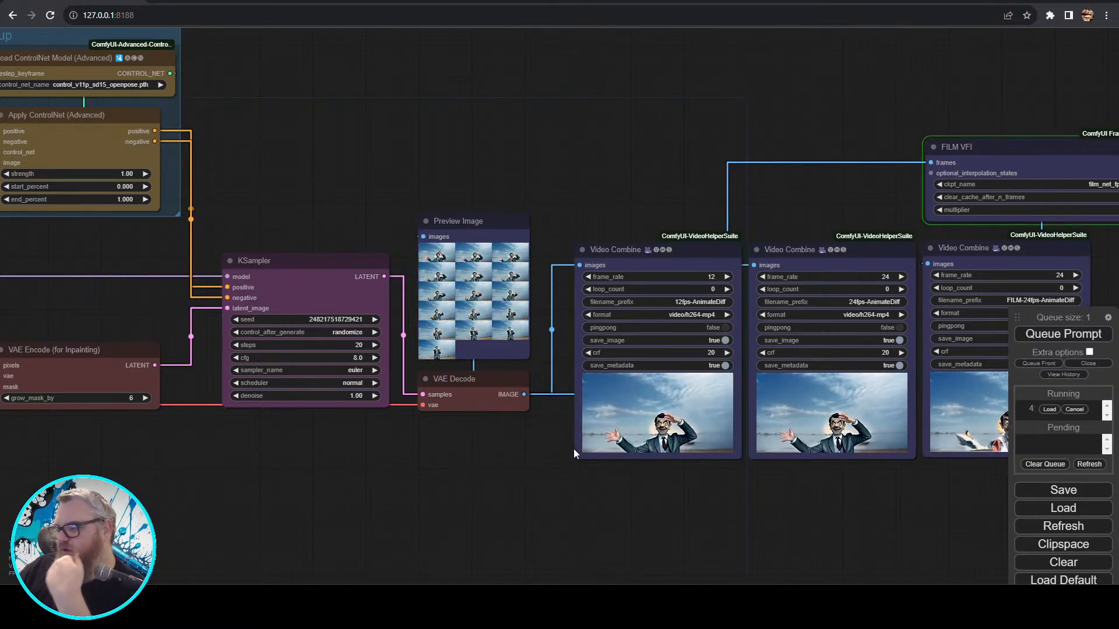
drag(726, 529, 554, 509)
scroll(552, 491, up, 12)
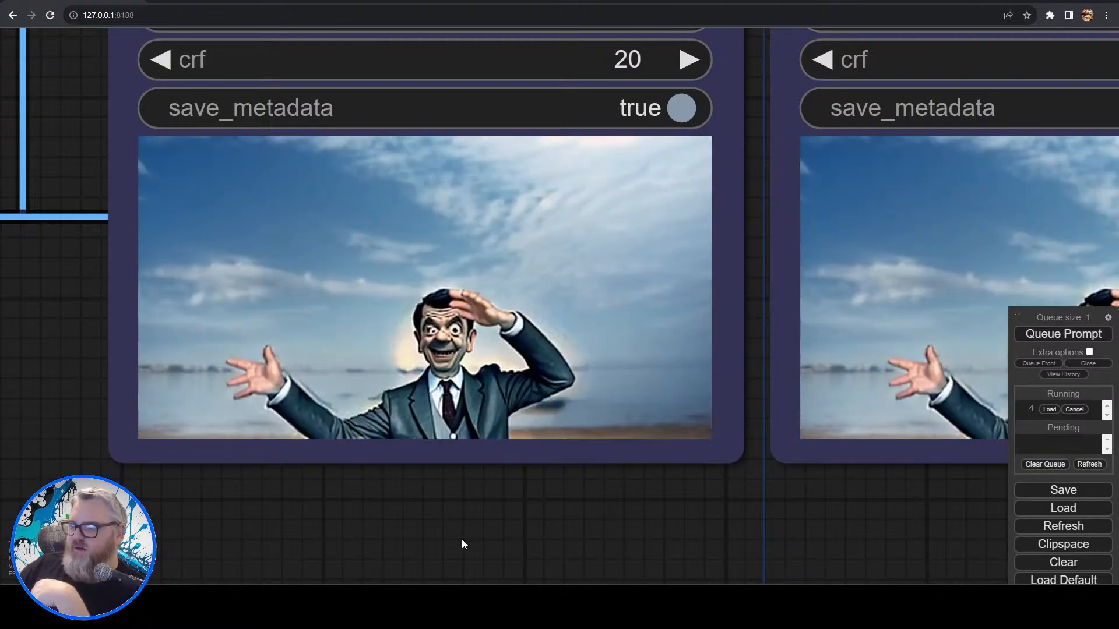
- Set KSampler to 6 steps with the lcm sampler and queue the prompt
scroll(461, 540, down, 6)
scroll(460, 540, down, 4)
drag(187, 489, 672, 438)
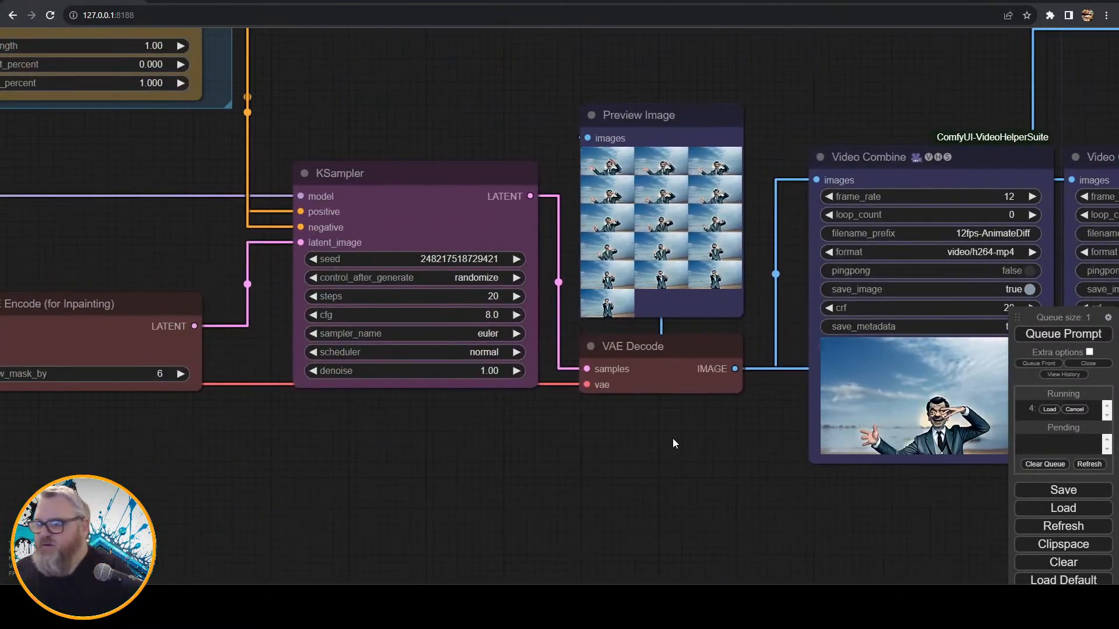
click(494, 297)
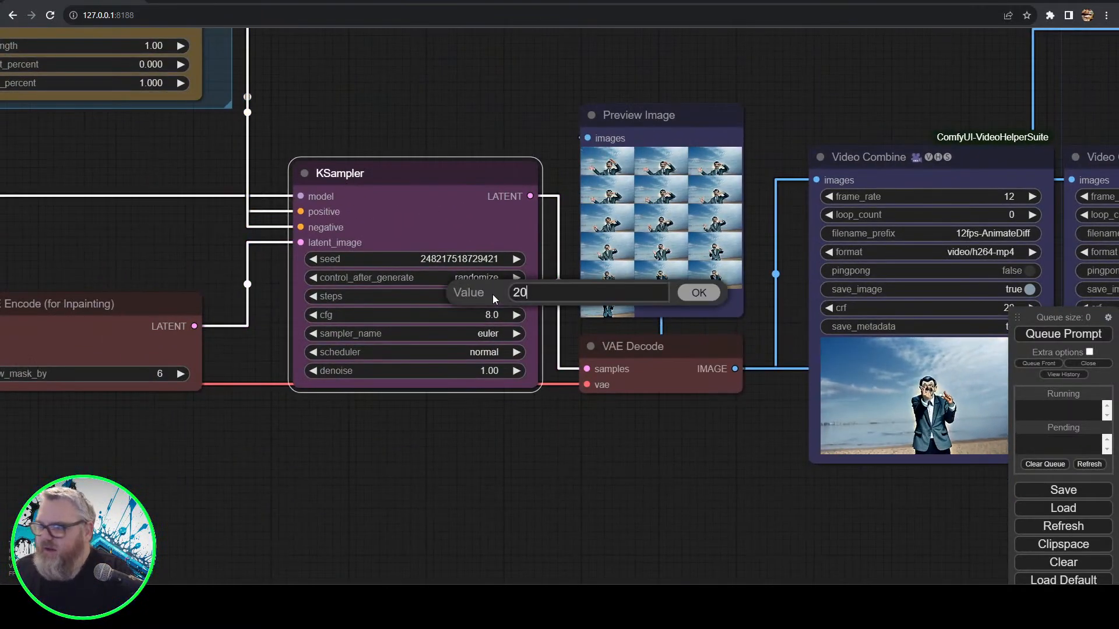
click(480, 335)
click(477, 580)
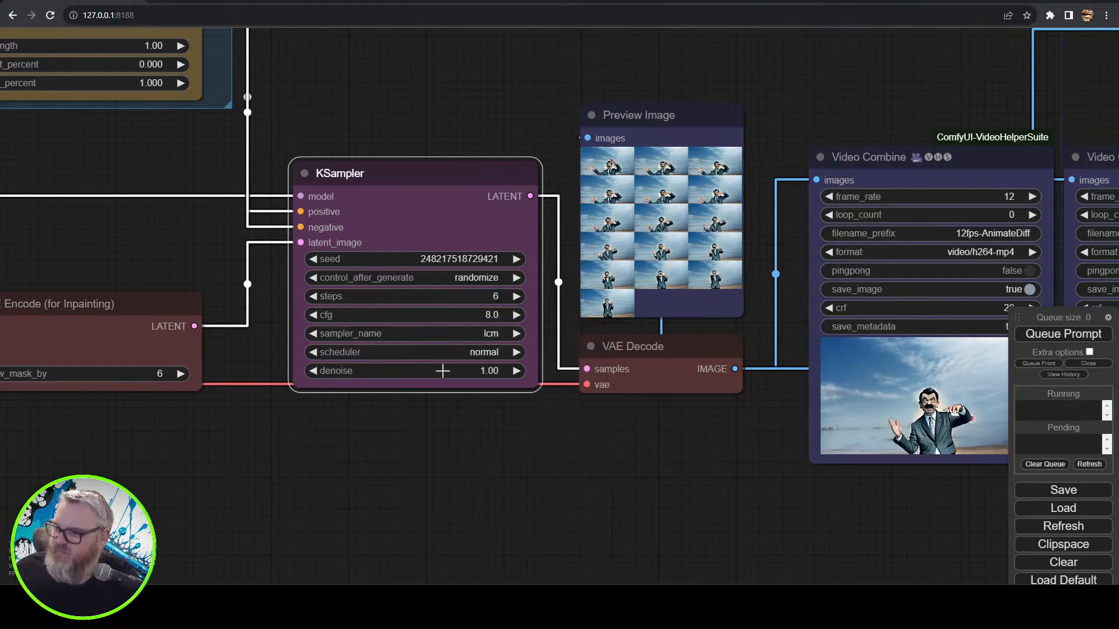
click(1078, 337)
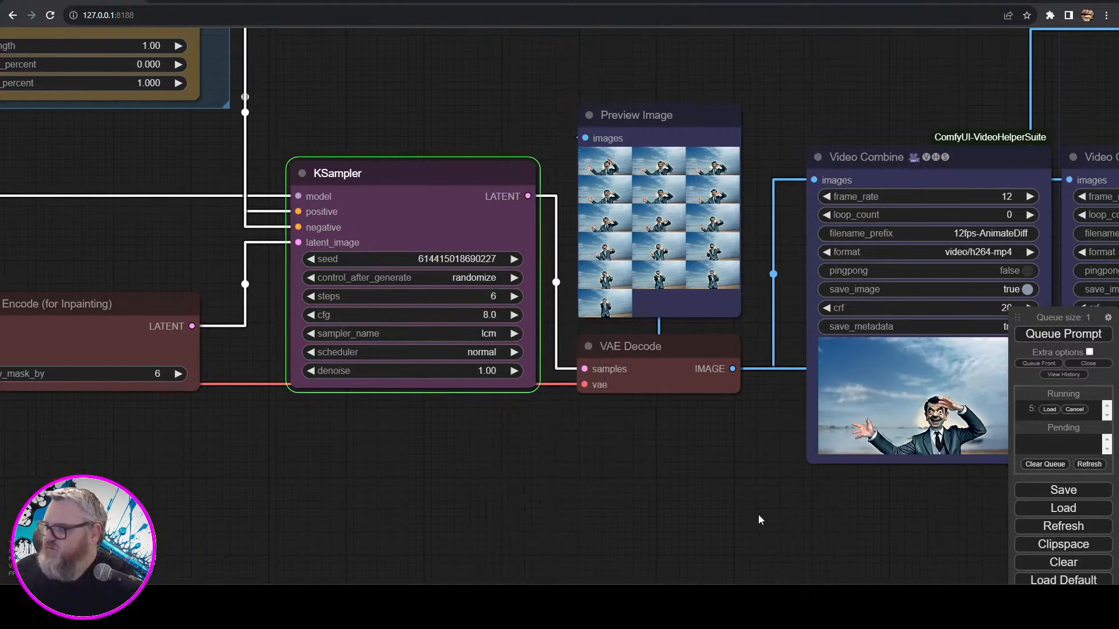
drag(763, 521, 495, 502)
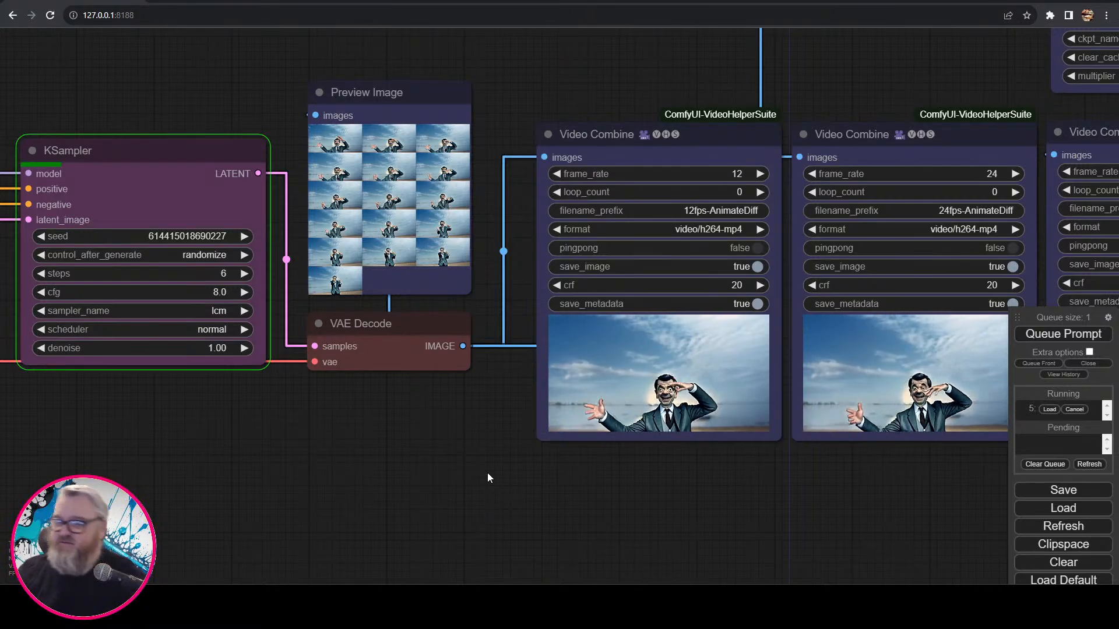
- Set the KSampler cfg to 2.0 and queue the prompt for another generation
click(187, 291)
text(2)
key(Return)
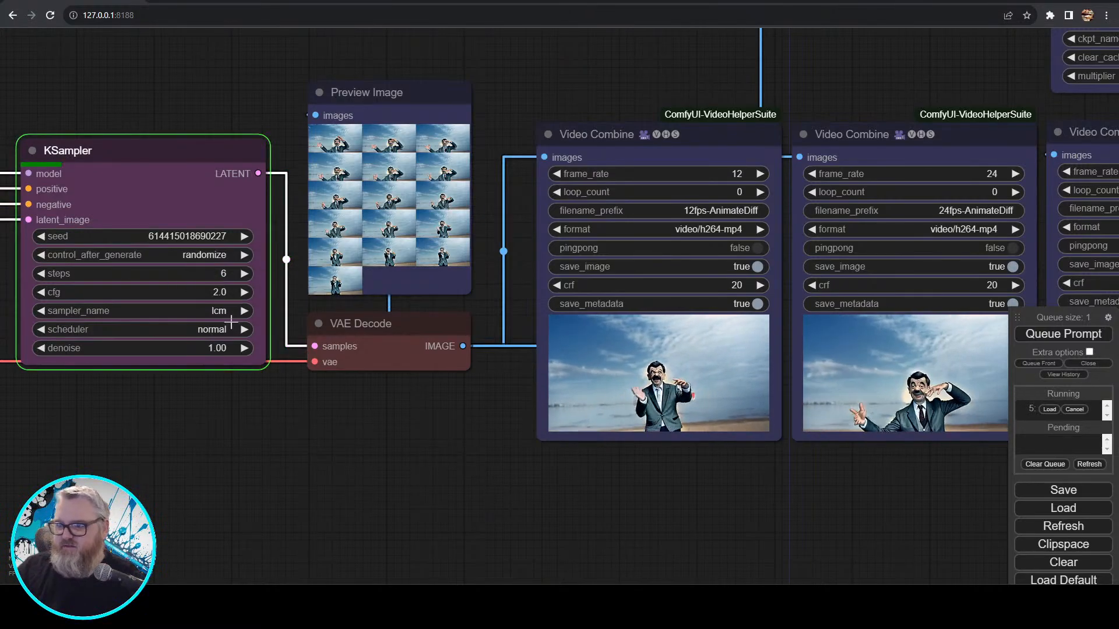
click(1063, 334)
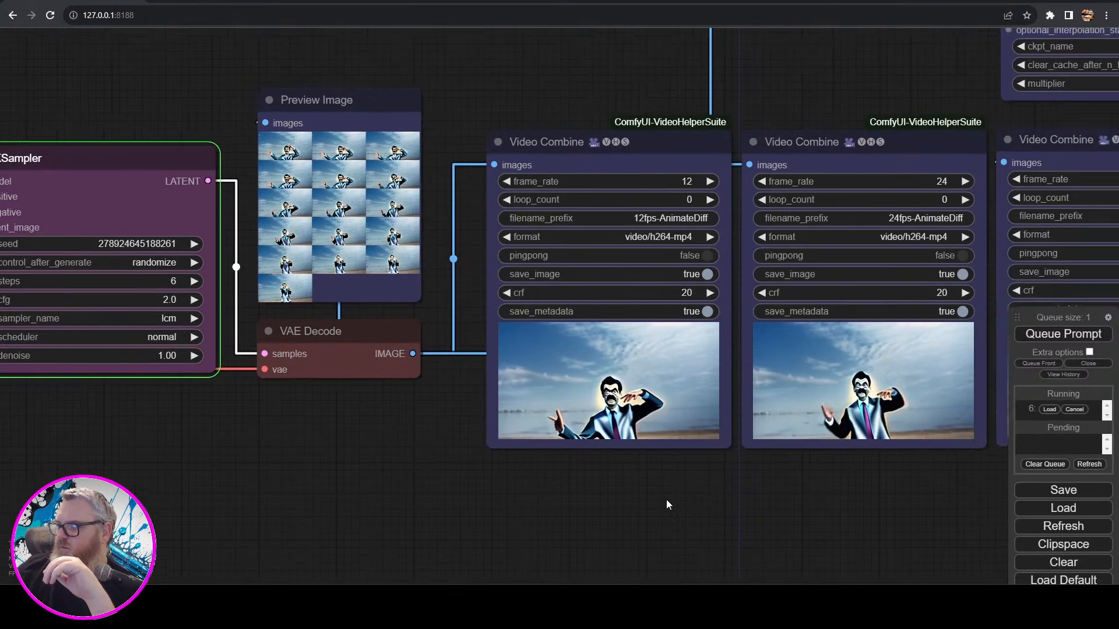
- Examine the 12fps and 24fps Video Combine previews up close and compare them while the queued generation runs
scroll(666, 498, up, 10)
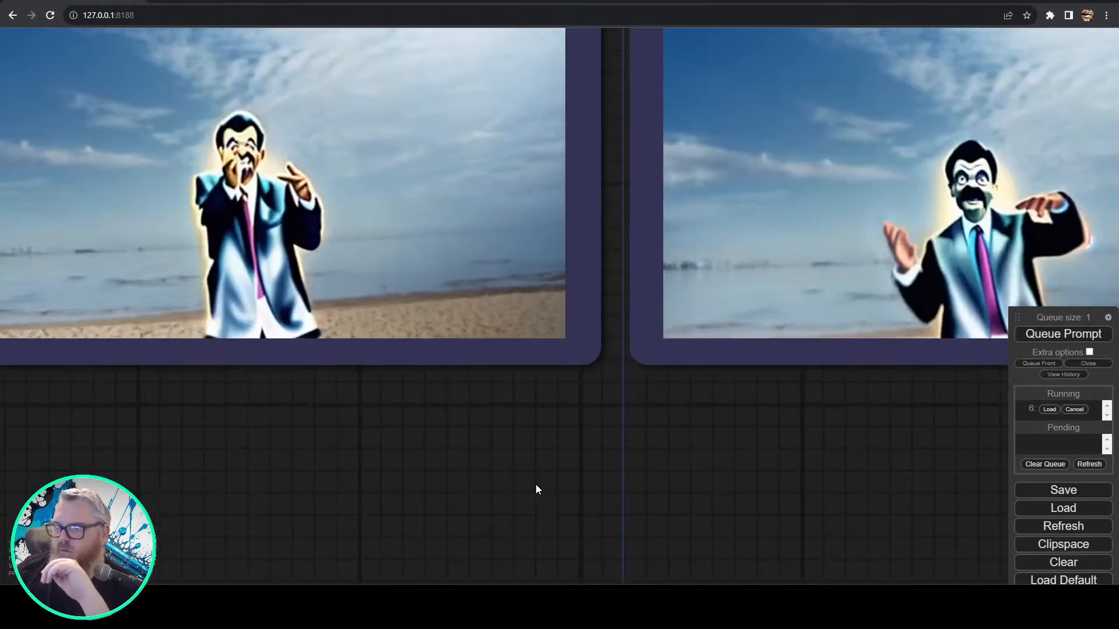
scroll(536, 484, down, 10)
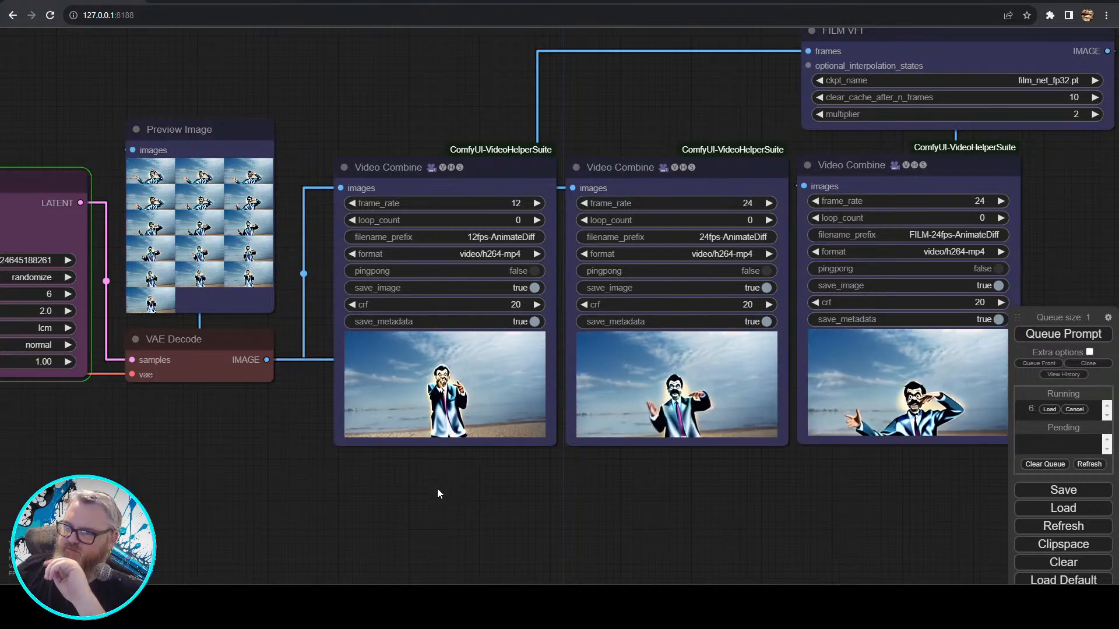
drag(414, 493, 617, 505)
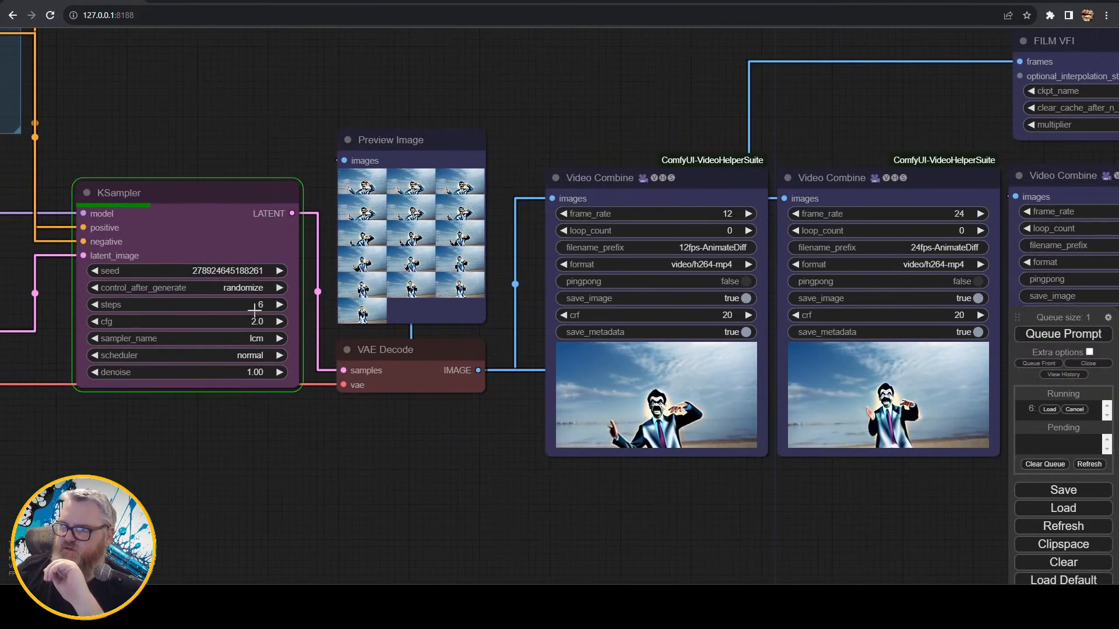
scroll(635, 470, up, 10)
drag(729, 477, 557, 506)
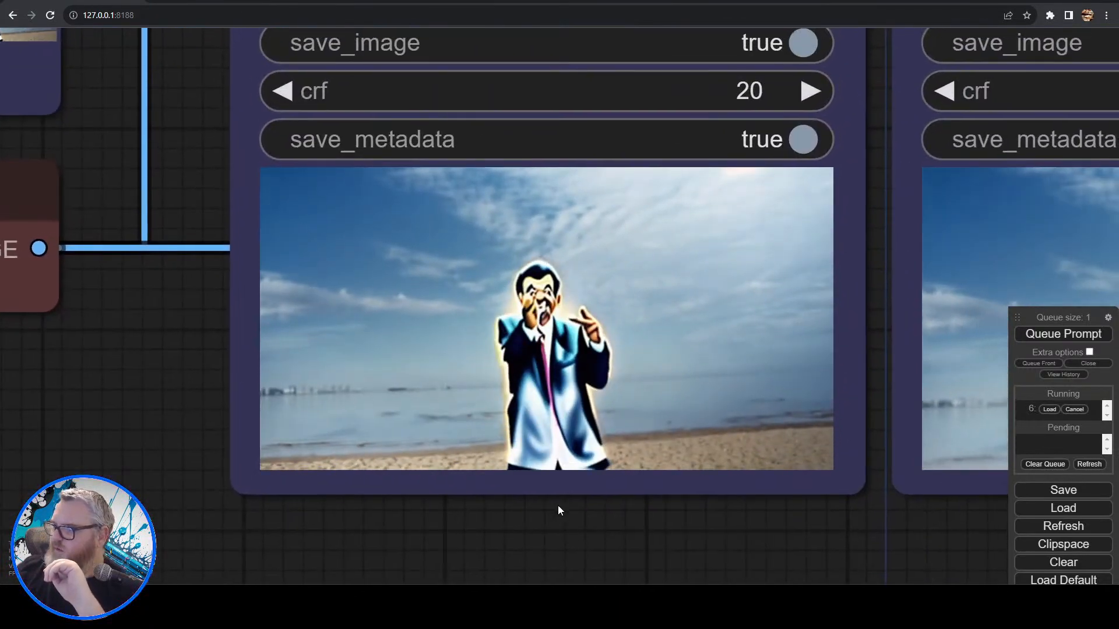
scroll(576, 410, down, 6)
scroll(663, 463, down, 5)
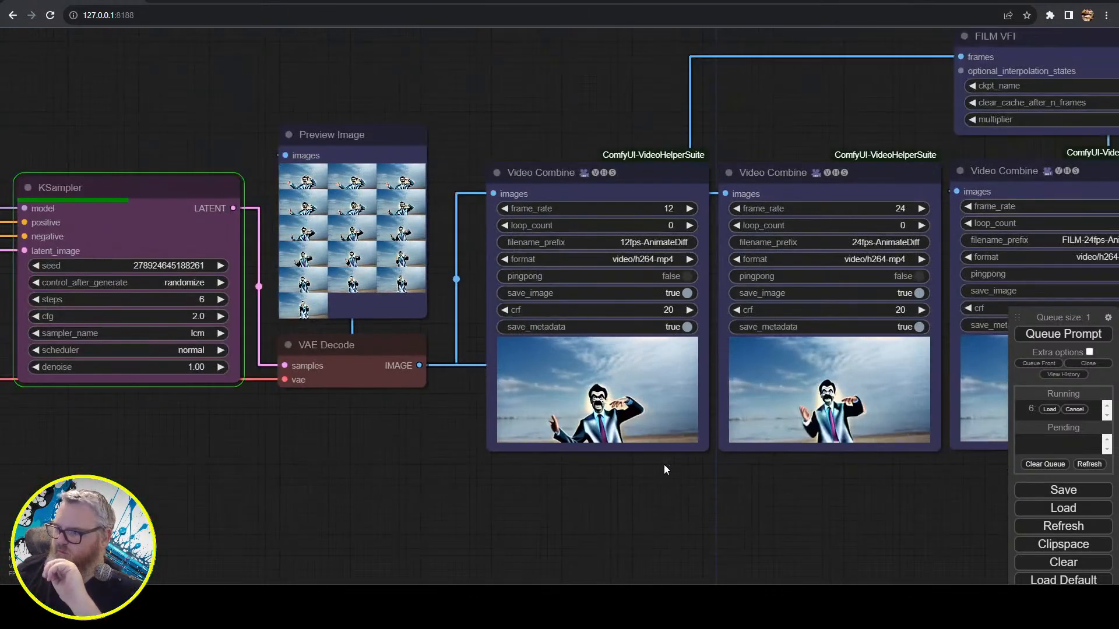
scroll(572, 447, up, 12)
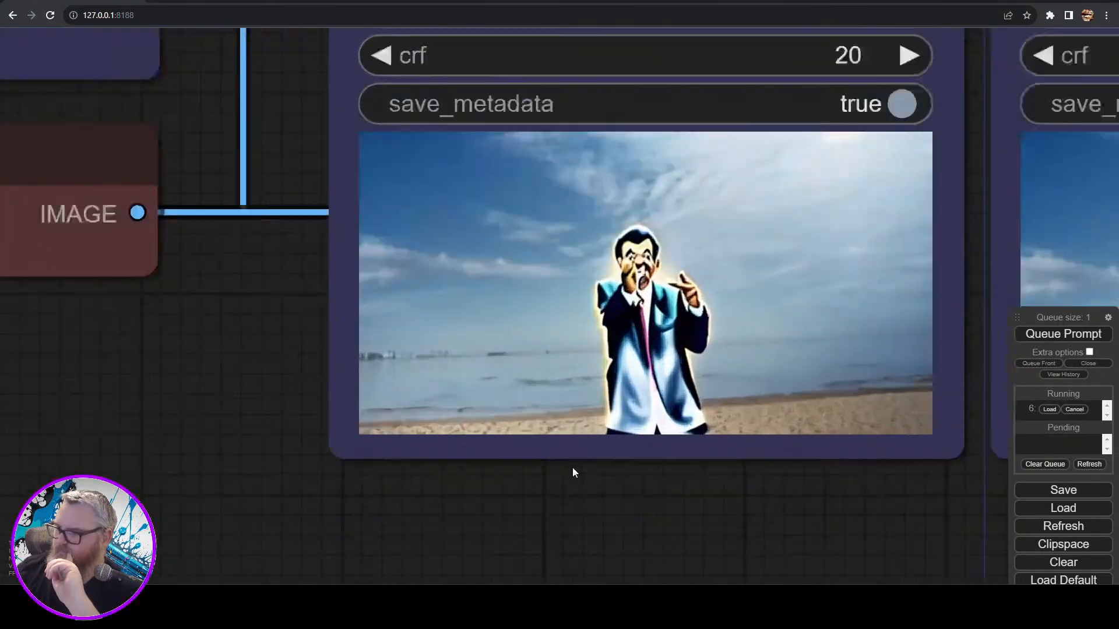
drag(617, 494, 418, 547)
scroll(428, 544, down, 12)
scroll(438, 537, up, 2)
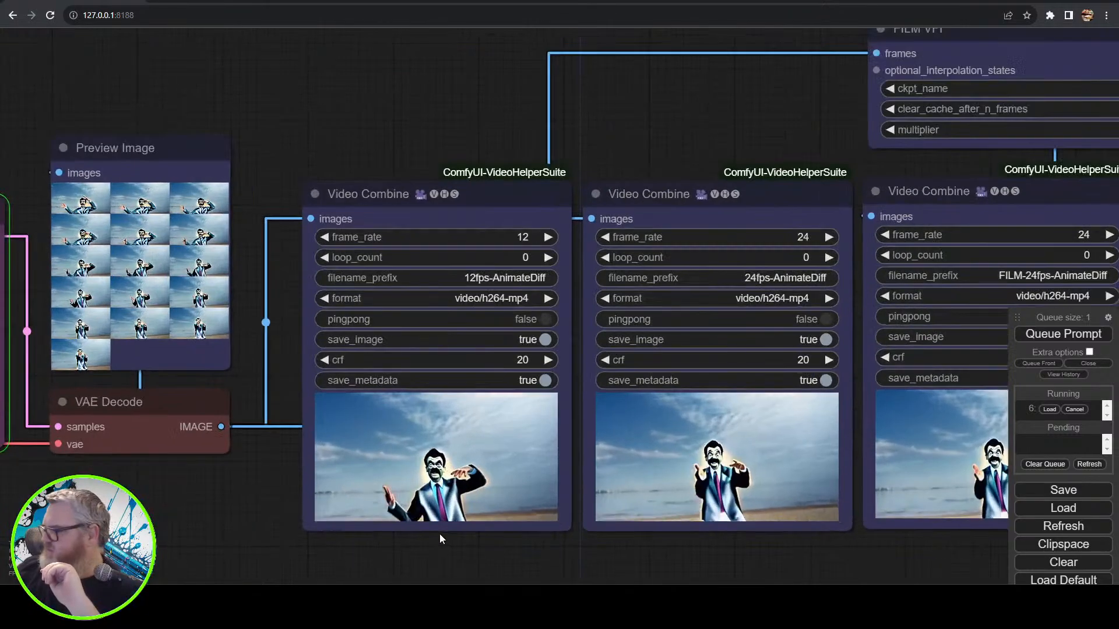
scroll(438, 532, down, 1)
drag(250, 495, 359, 452)
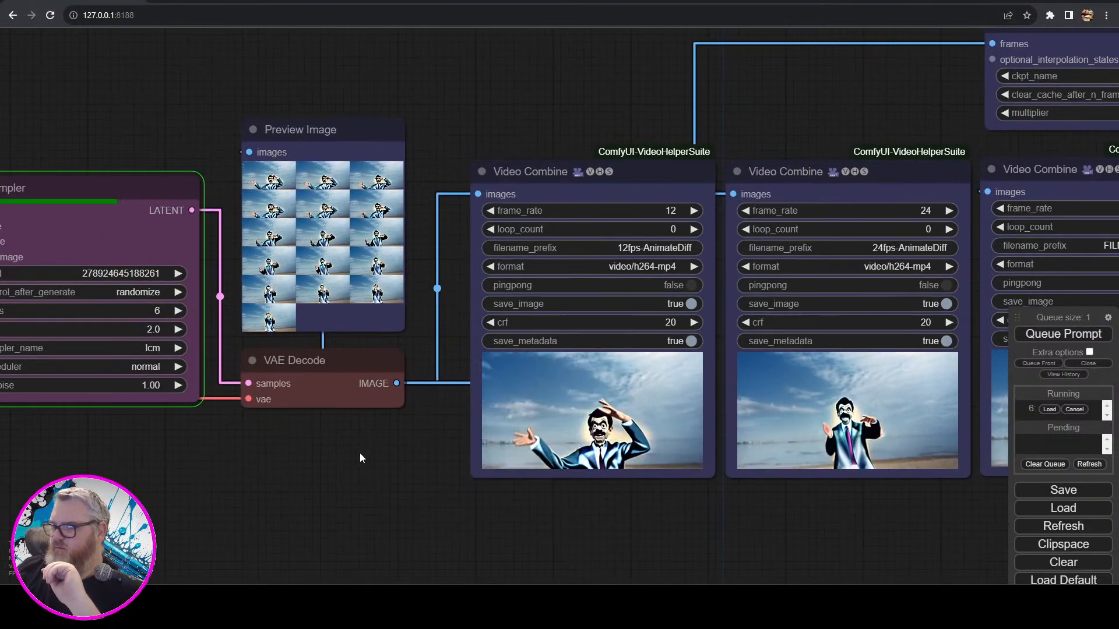
scroll(356, 453, down, 2)
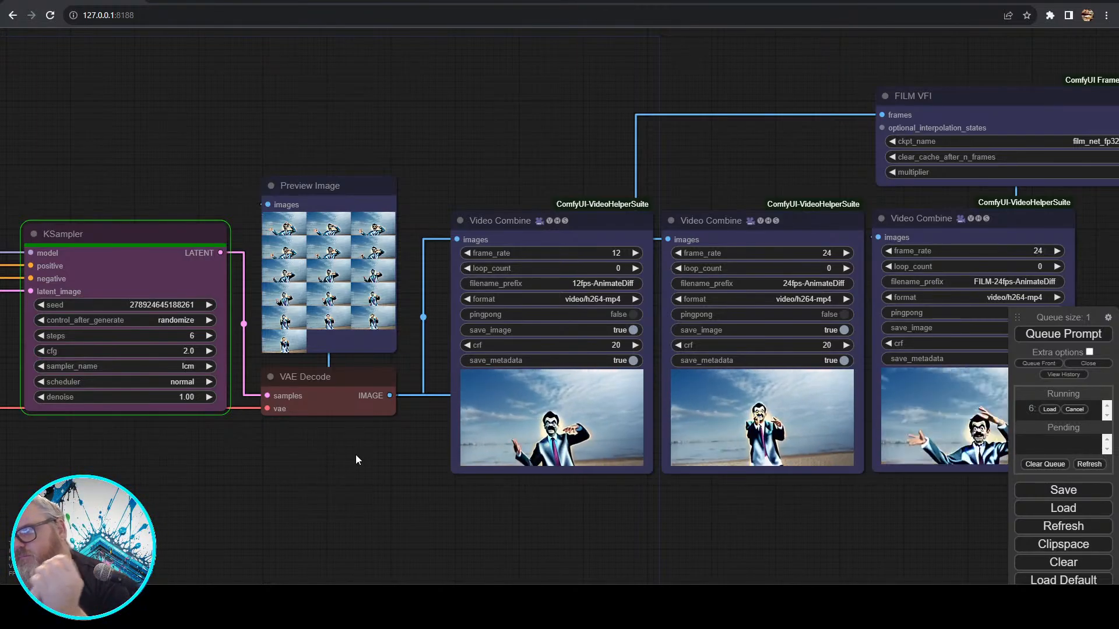
- Inspect the refreshed Video Combine clips from the cfg 2.0 generation, looking closely at the 12fps figure
scroll(606, 495, up, 6)
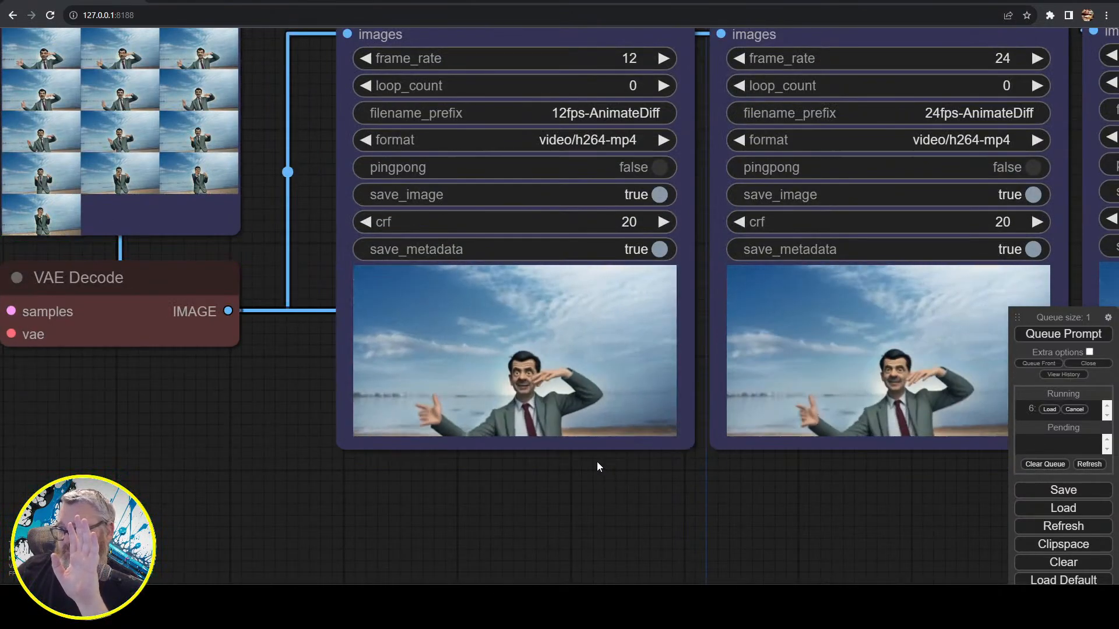
scroll(548, 493, up, 5)
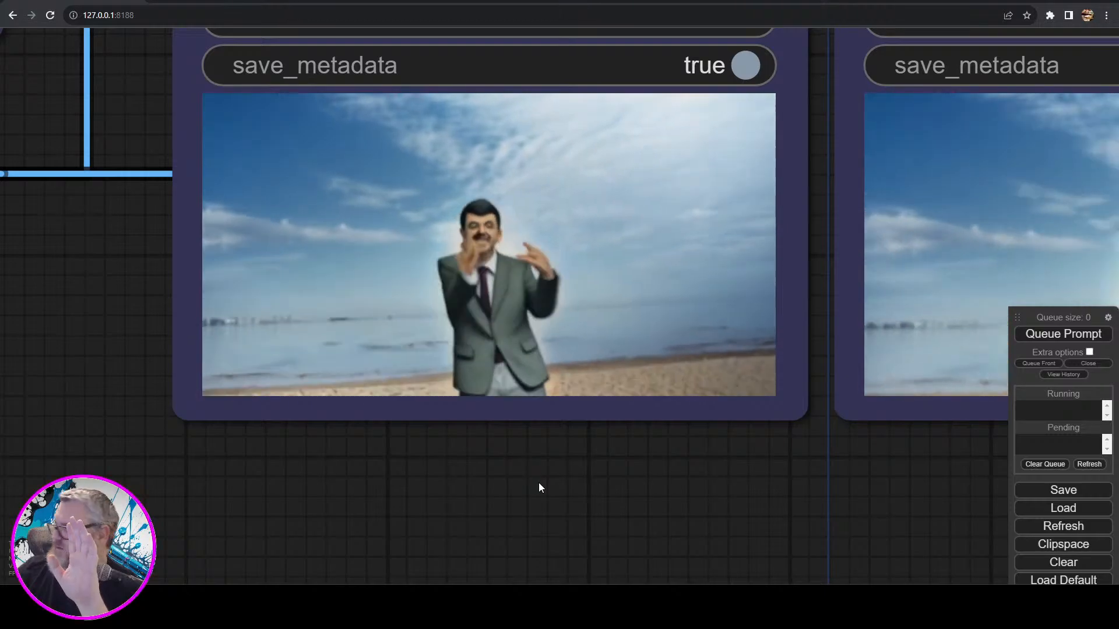
scroll(526, 484, down, 10)
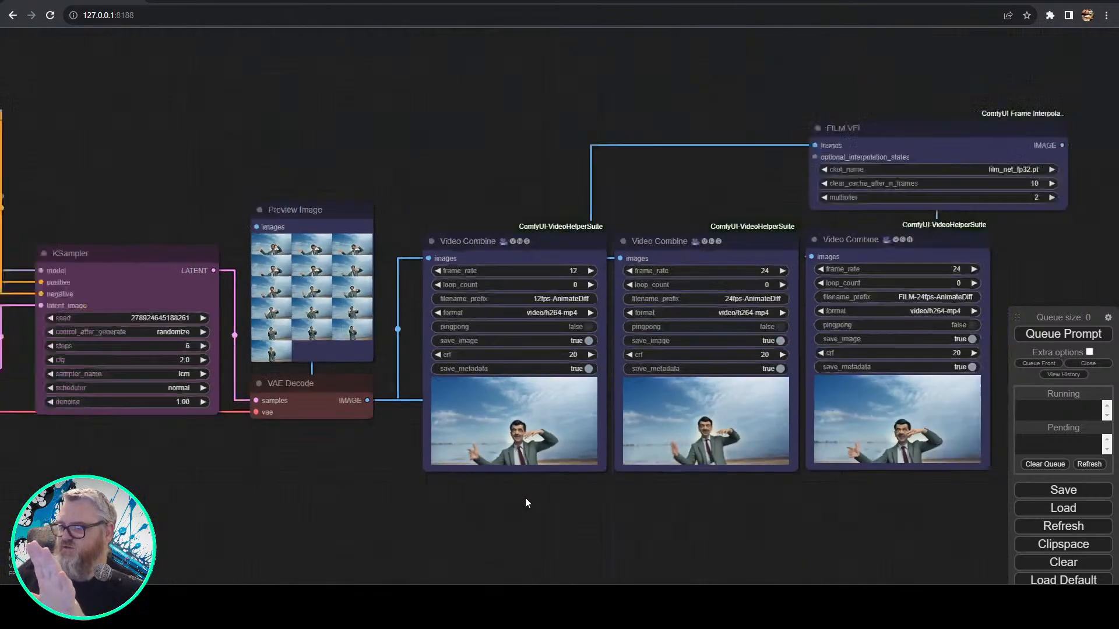
scroll(803, 443, up, 3)
- Select the three Video Combine nodes together with FILM VFI and add a group around them
scroll(787, 457, down, 6)
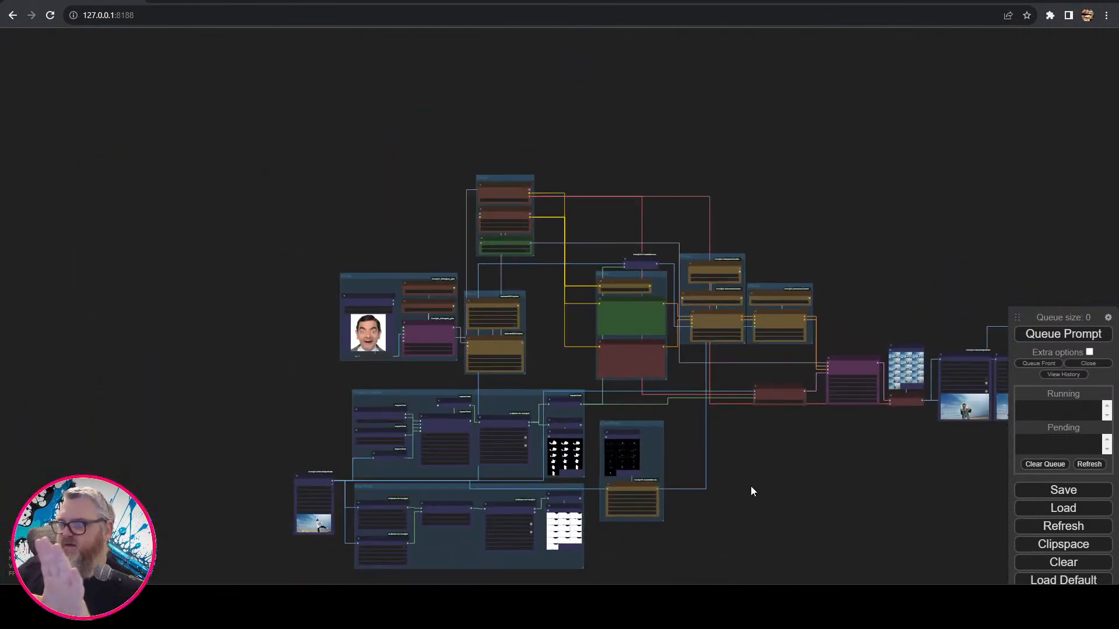
drag(751, 486, 511, 404)
scroll(513, 406, up, 7)
drag(991, 340, 503, 440)
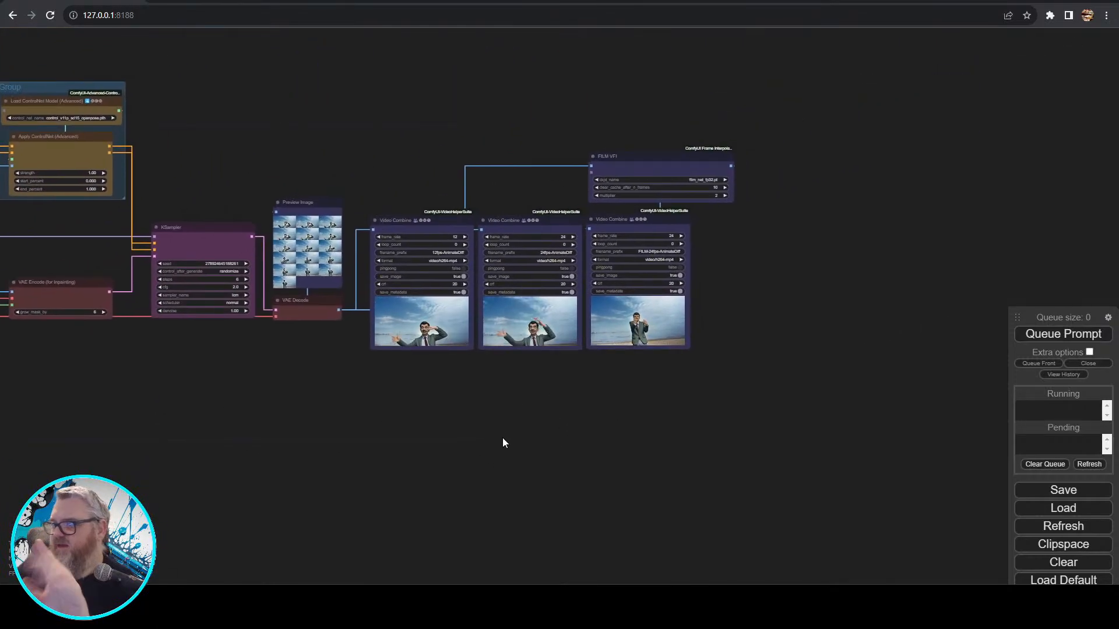
right_click(699, 434)
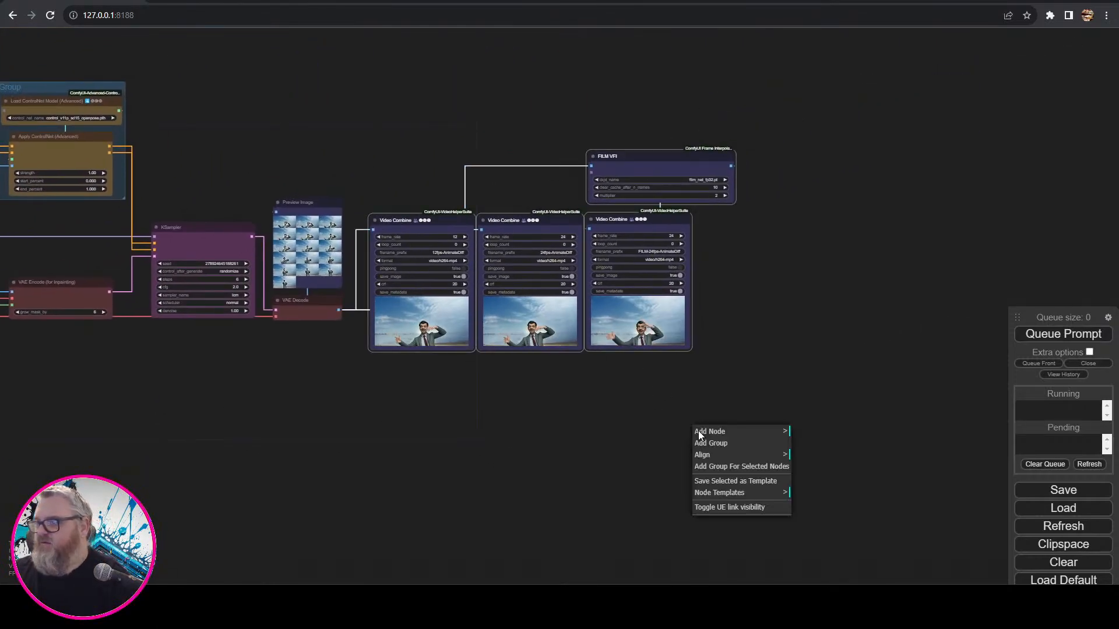
click(723, 467)
- Stack VAE Encode (for Inpainting) above KSampler, with VAE Decode and Preview Image lined up beneath it
drag(309, 458, 609, 482)
scroll(609, 482, up, 7)
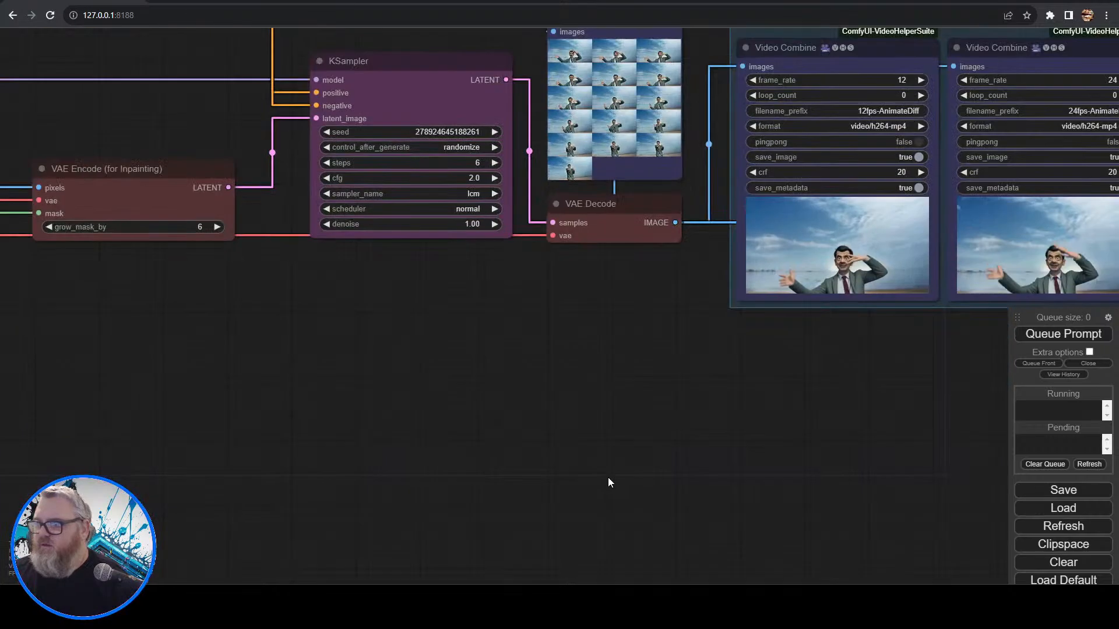
drag(546, 332, 612, 467)
drag(689, 467, 194, 232)
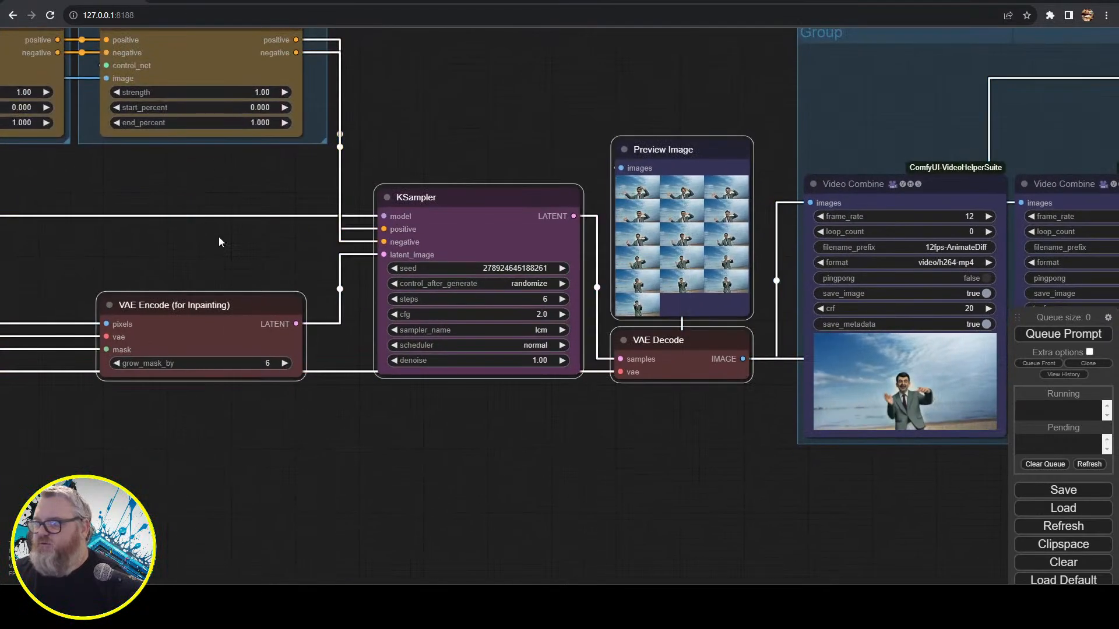
click(284, 462)
drag(225, 309, 503, 109)
drag(670, 347, 491, 401)
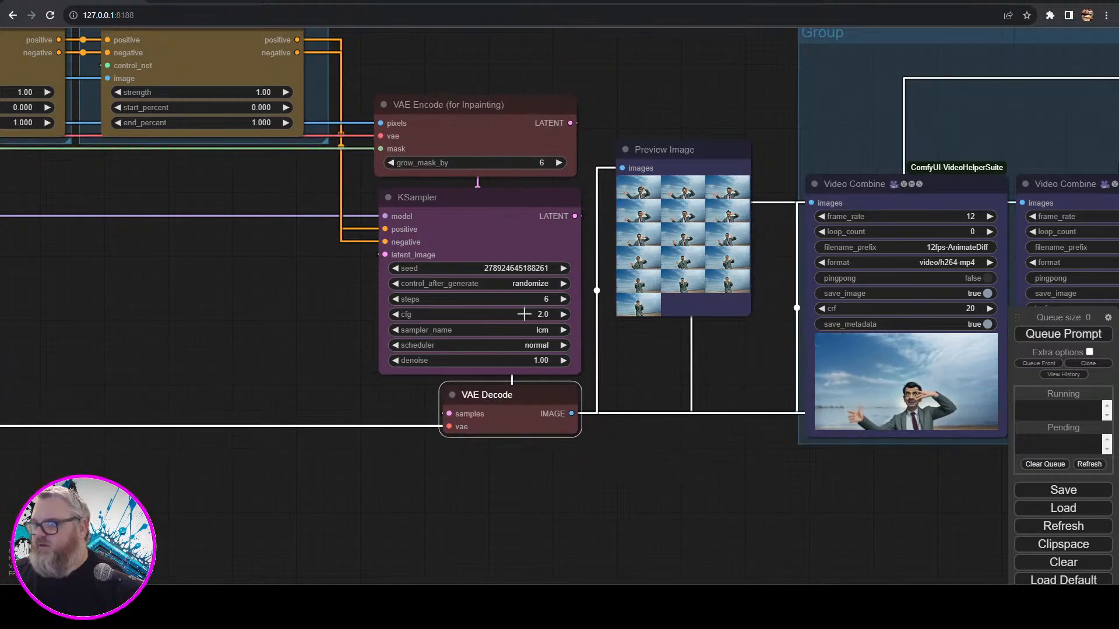
drag(686, 150, 496, 461)
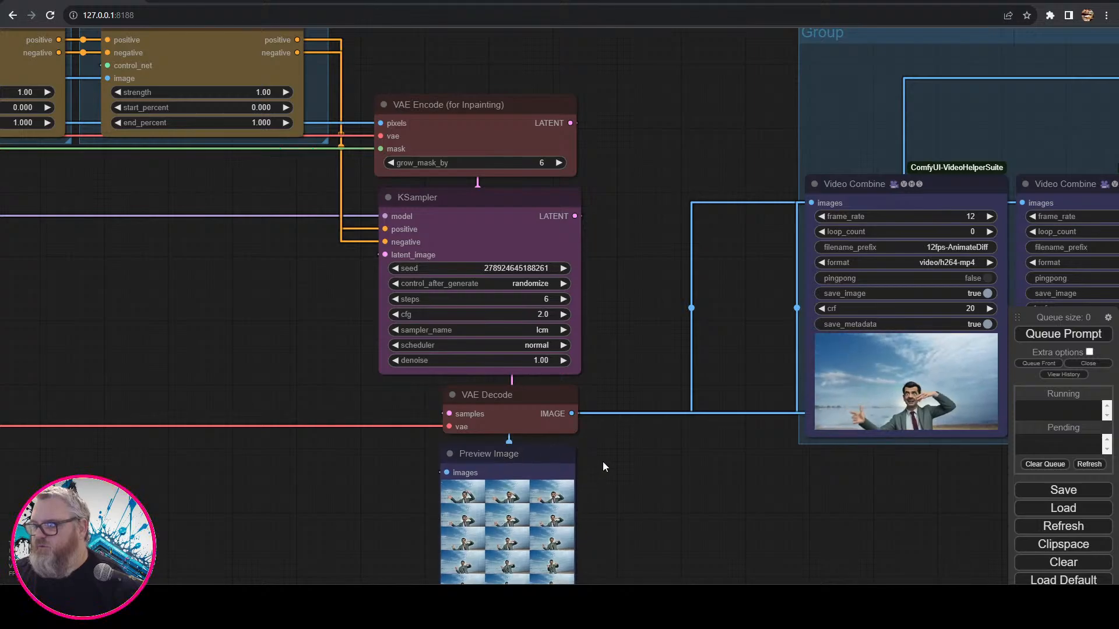
- Save a frame from the Preview Image node below VAE Decode and delete that node
scroll(603, 461, down, 5)
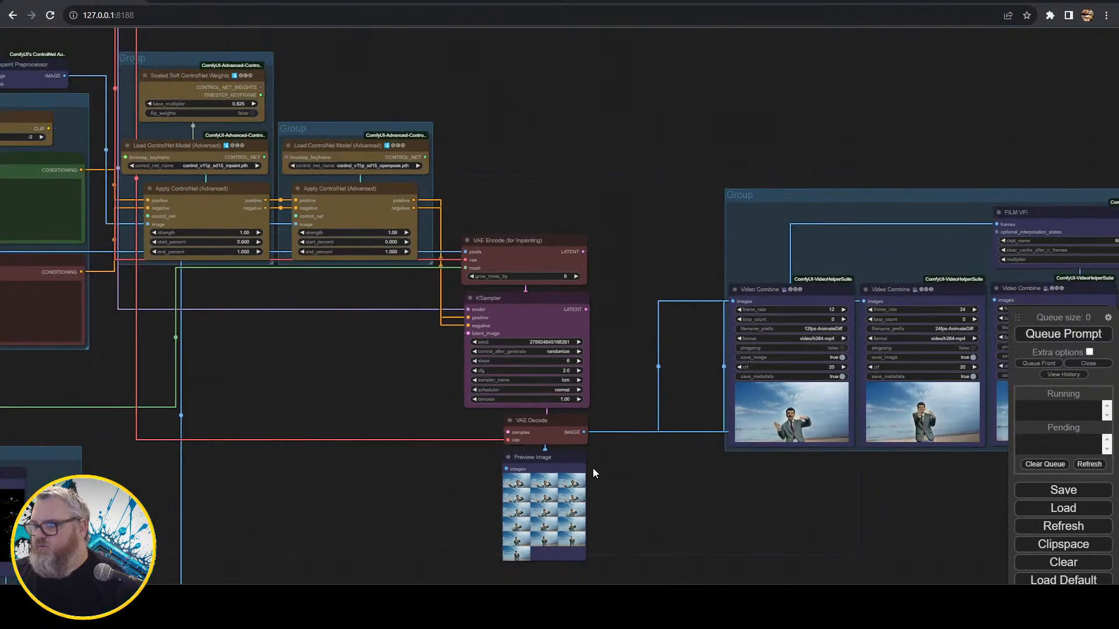
right_click(551, 458)
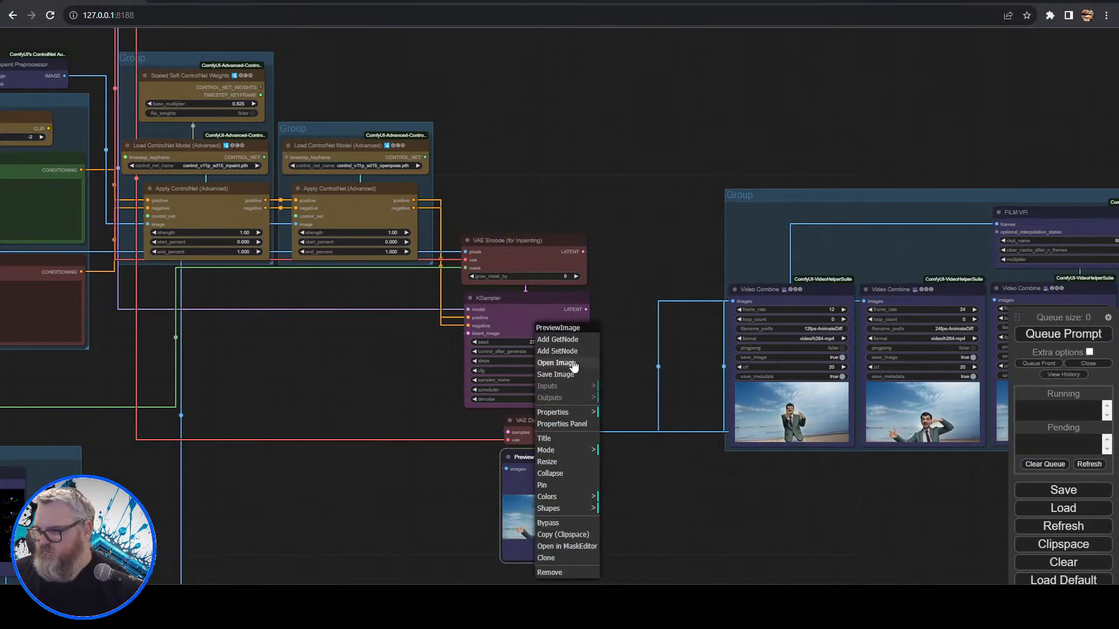
click(574, 376)
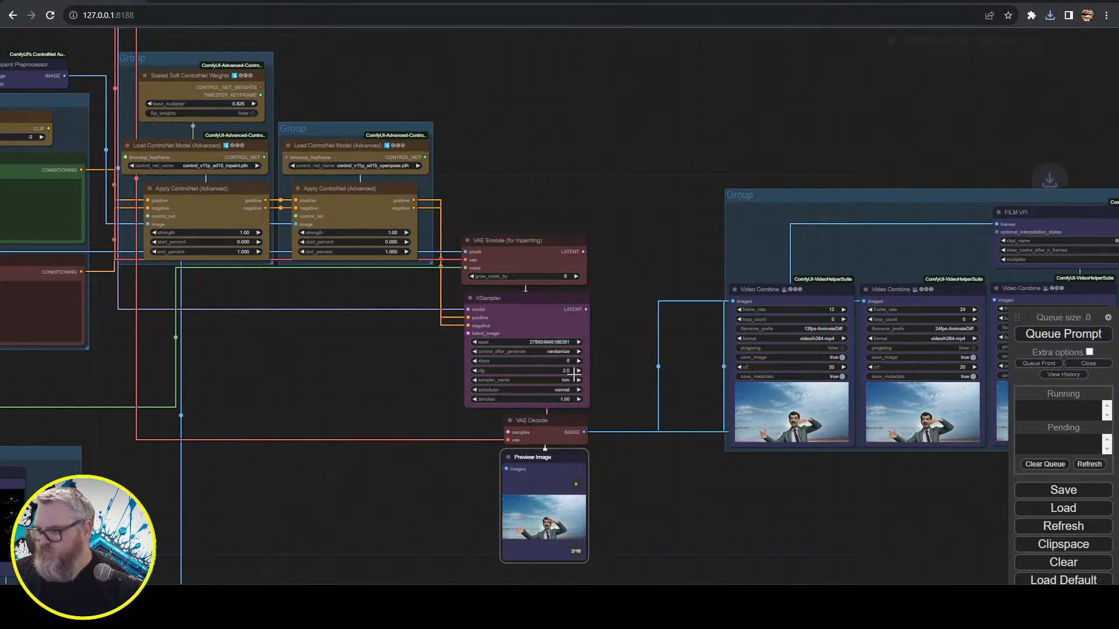
right_click(538, 468)
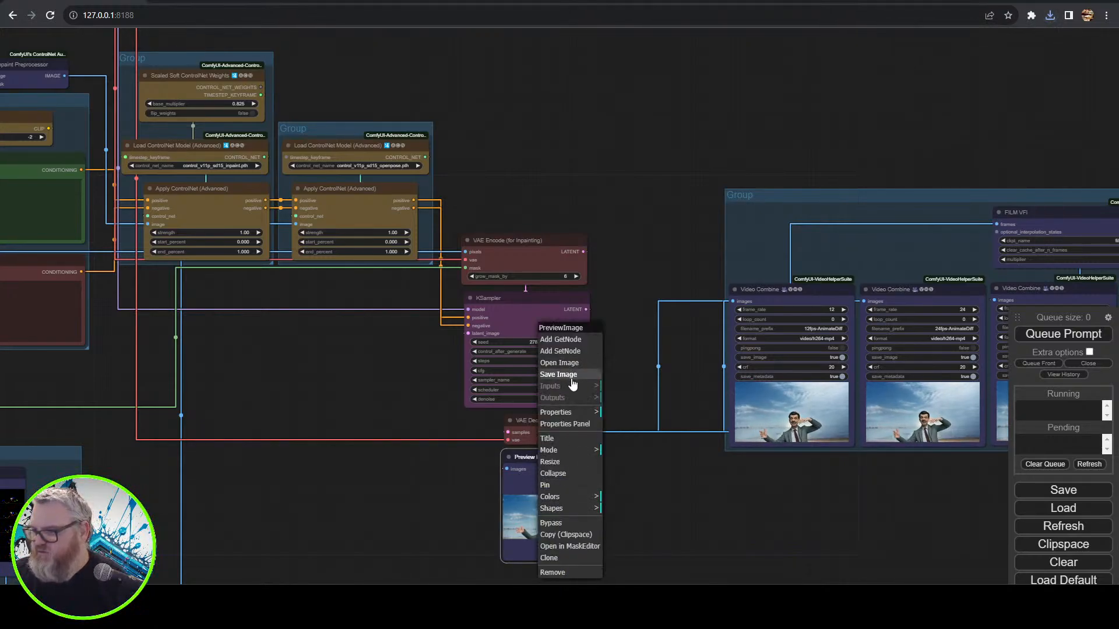
click(677, 518)
click(549, 467)
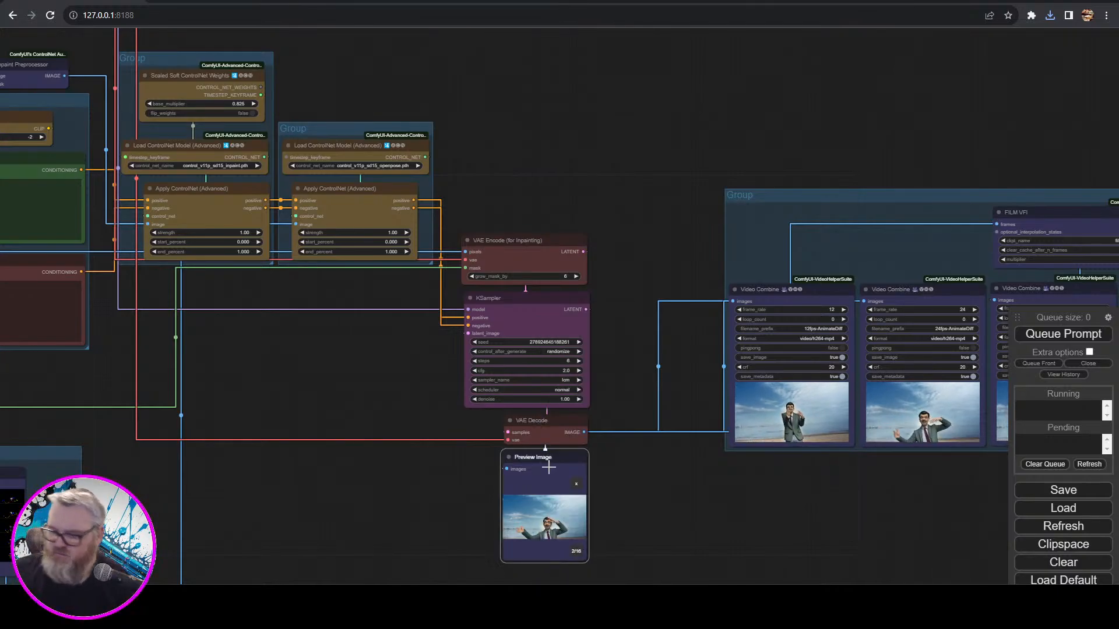
key(Delete)
- Select VAE Encode (for Inpainting), KSampler and VAE Decode and add a group around them
scroll(550, 484, up, 7)
drag(598, 463, 389, 510)
scroll(392, 511, down, 5)
drag(498, 523, 362, 513)
drag(239, 454, 200, 145)
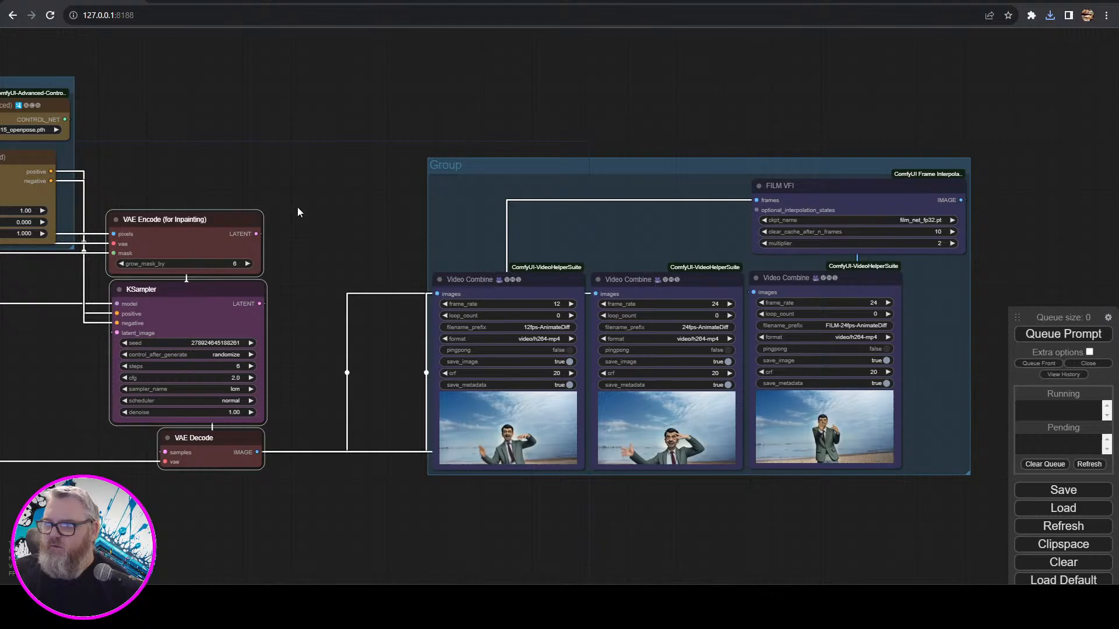
right_click(303, 562)
click(342, 529)
- Align the KSampler group beside the OpenPose ControlNet group and title it Diffusion
drag(252, 547, 544, 594)
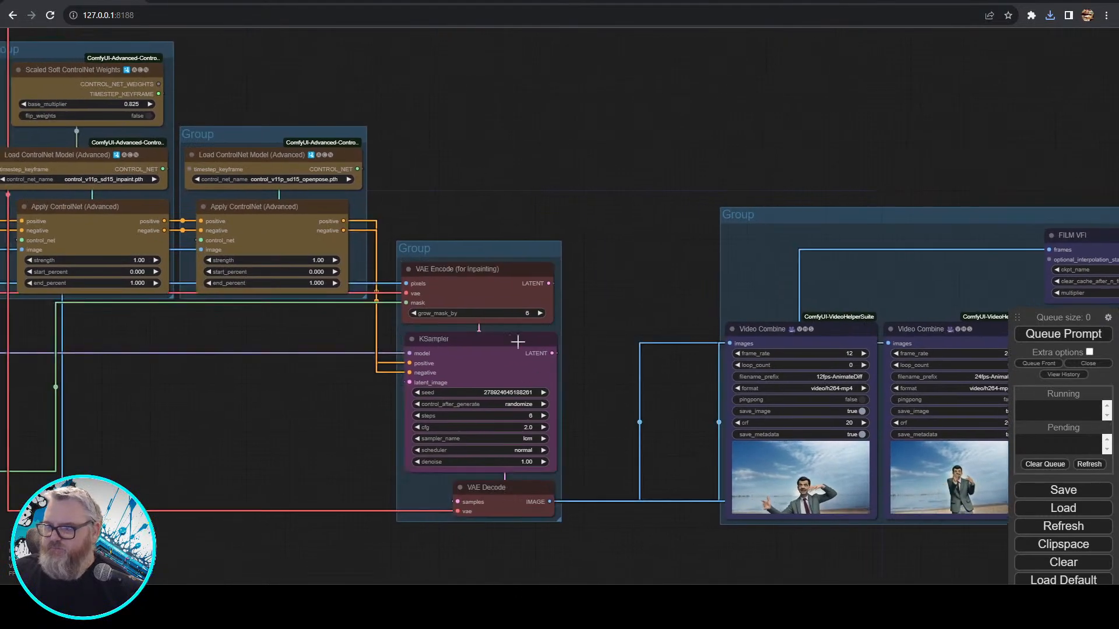
drag(475, 242, 470, 138)
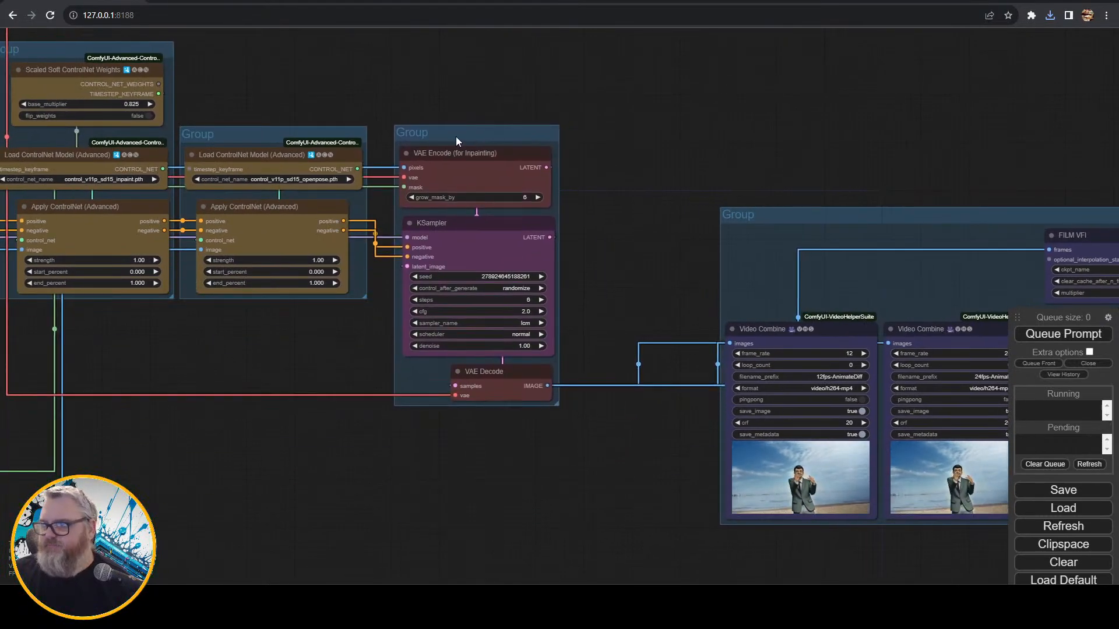
right_click(454, 134)
click(498, 264)
click(580, 261)
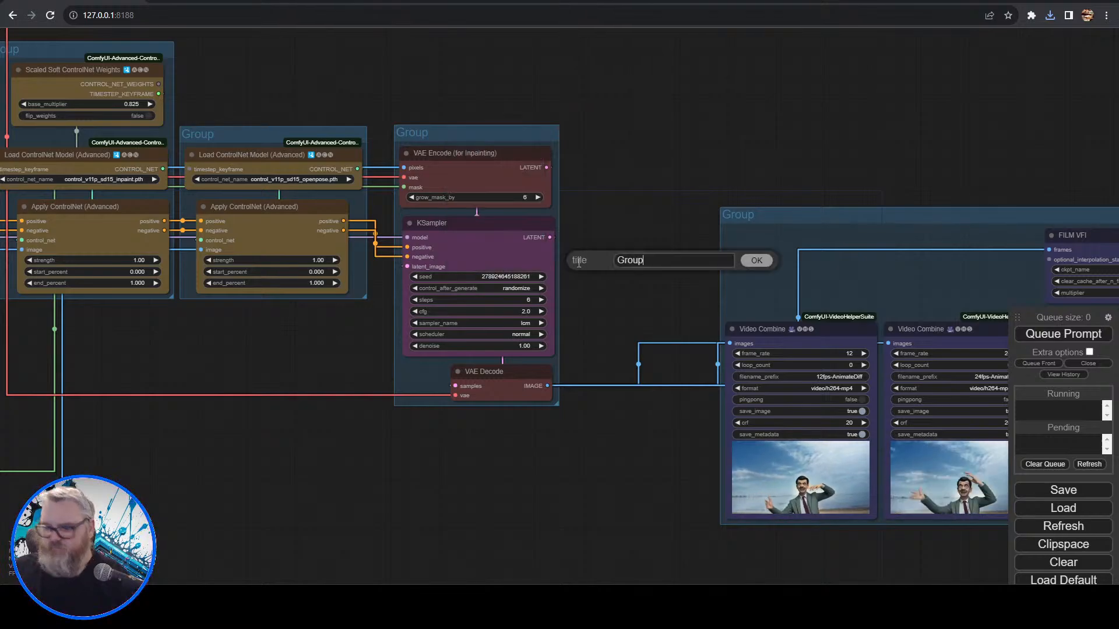
text(Diffusion)
key(Return)
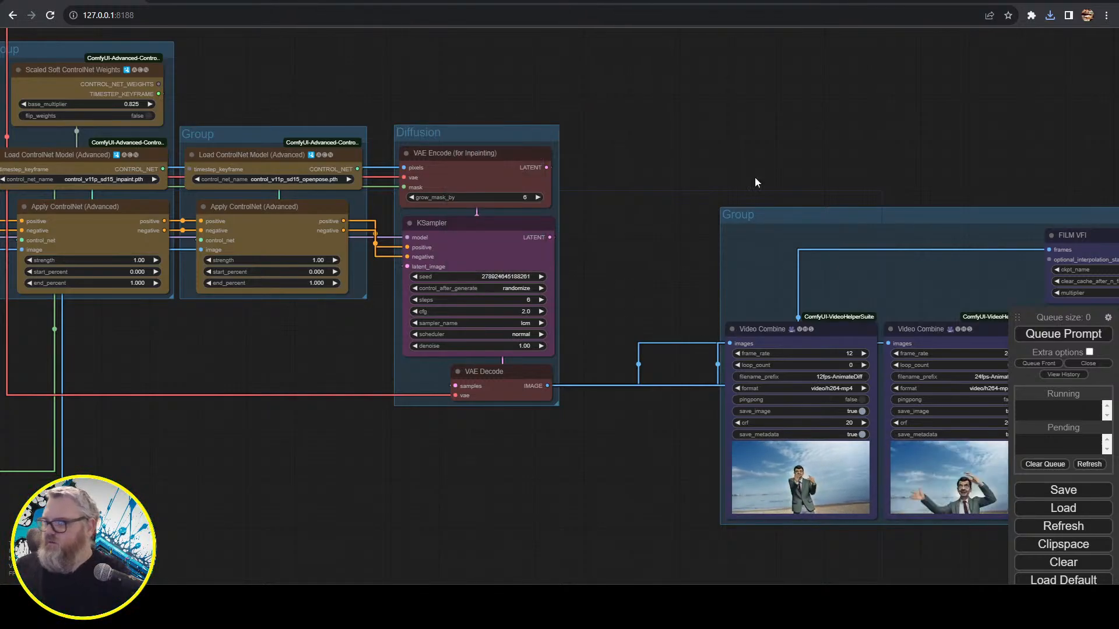
- Move the Video Combine group next to the Diffusion group and title it Output
drag(772, 203, 641, 132)
right_click(640, 132)
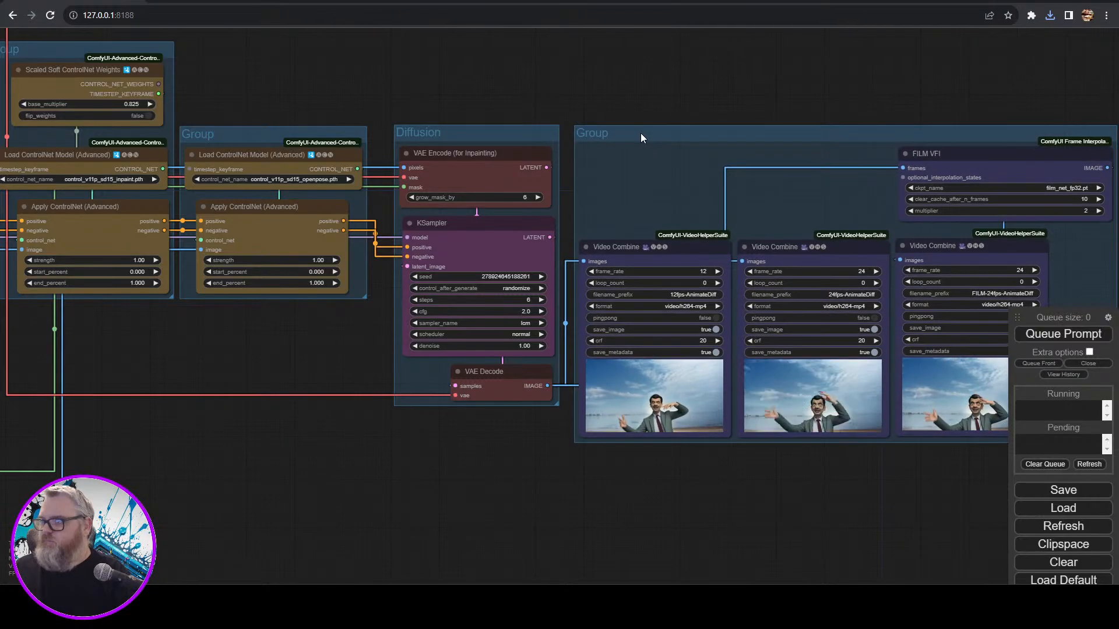
click(693, 265)
click(749, 260)
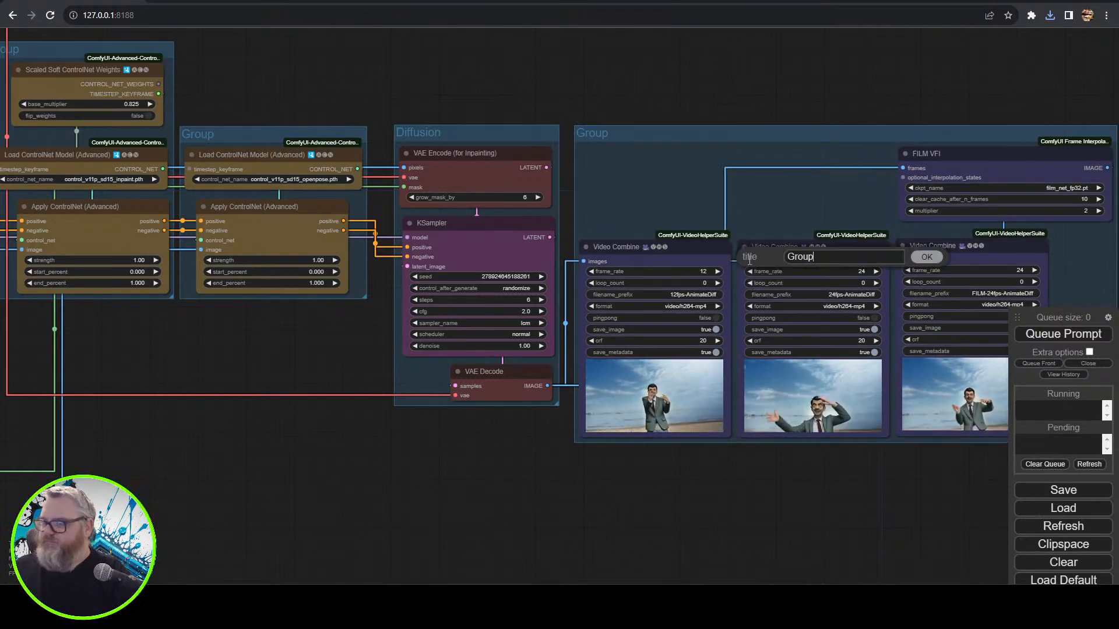
text(Output)
key(Return)
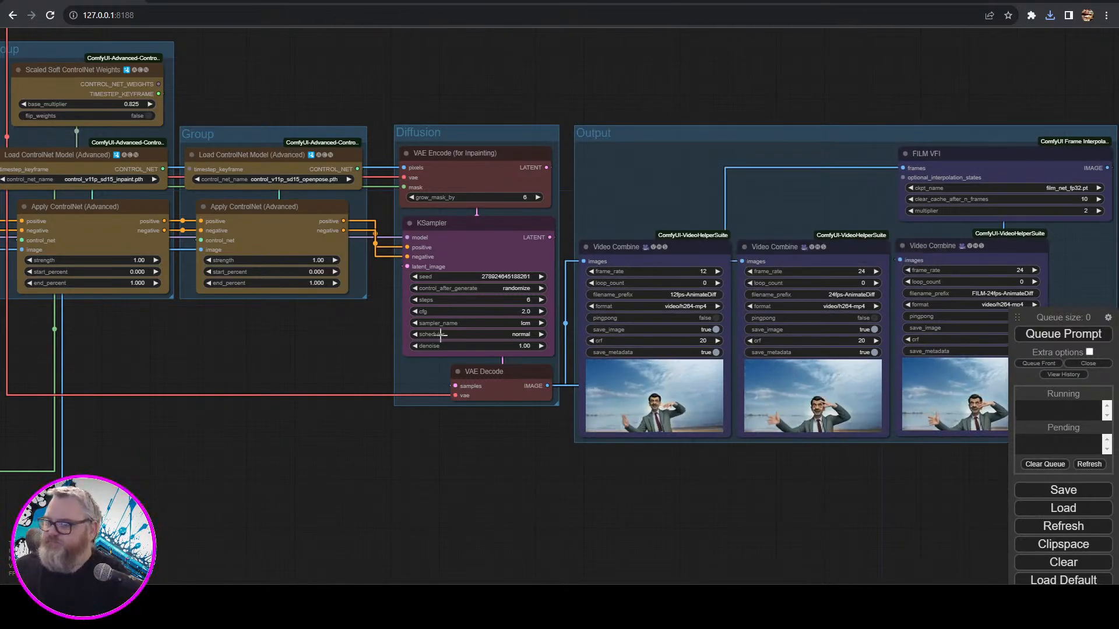
- Title the group around the OpenPose ControlNet nodes ControlNet-2
drag(213, 372, 457, 545)
right_click(502, 306)
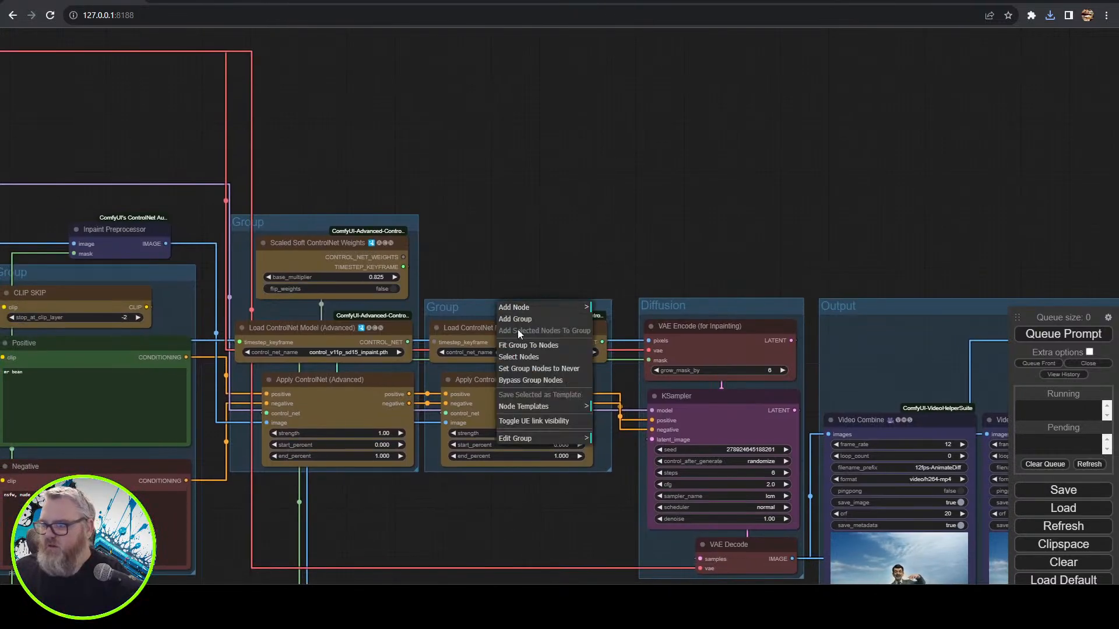
click(527, 438)
click(614, 442)
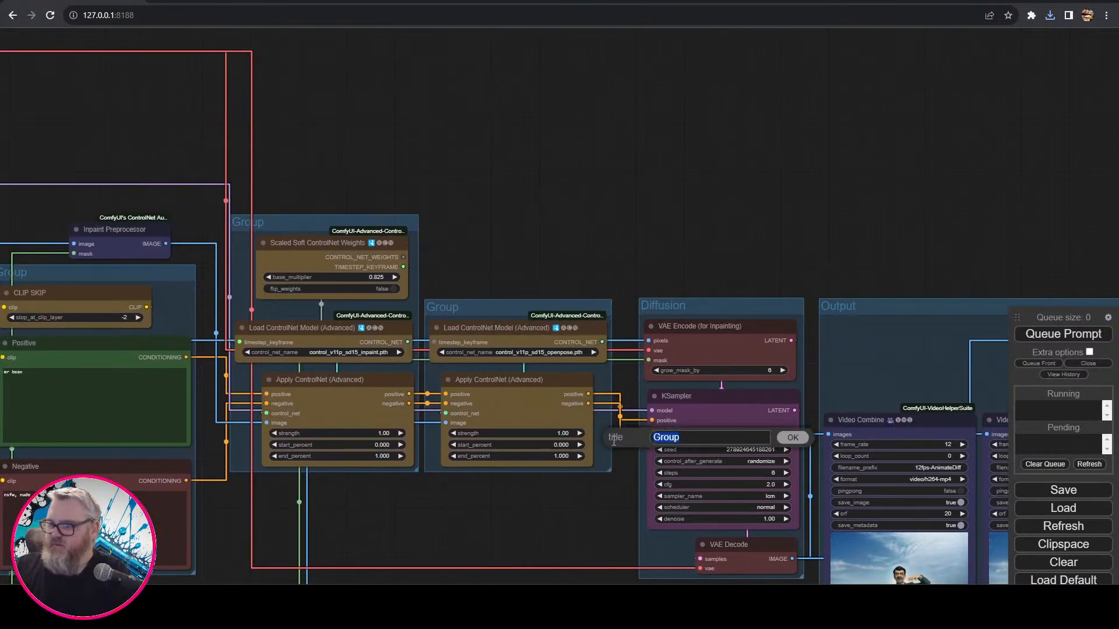
text(Oop)
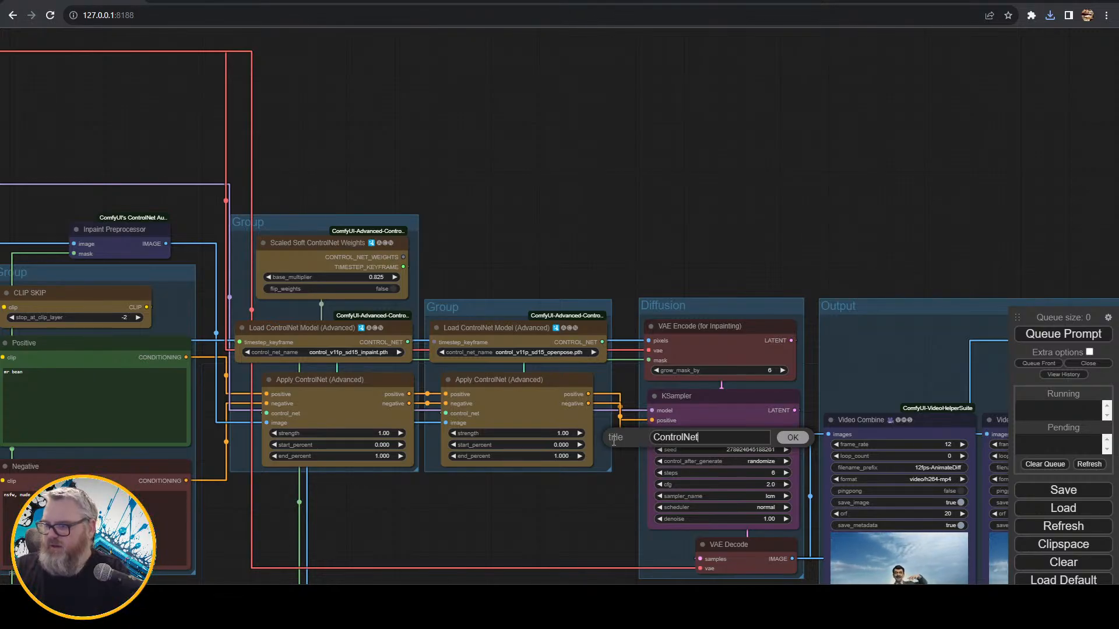
text(-2)
key(Return)
- Title the group around the inpaint ControlNet nodes ControlNet-1
right_click(333, 226)
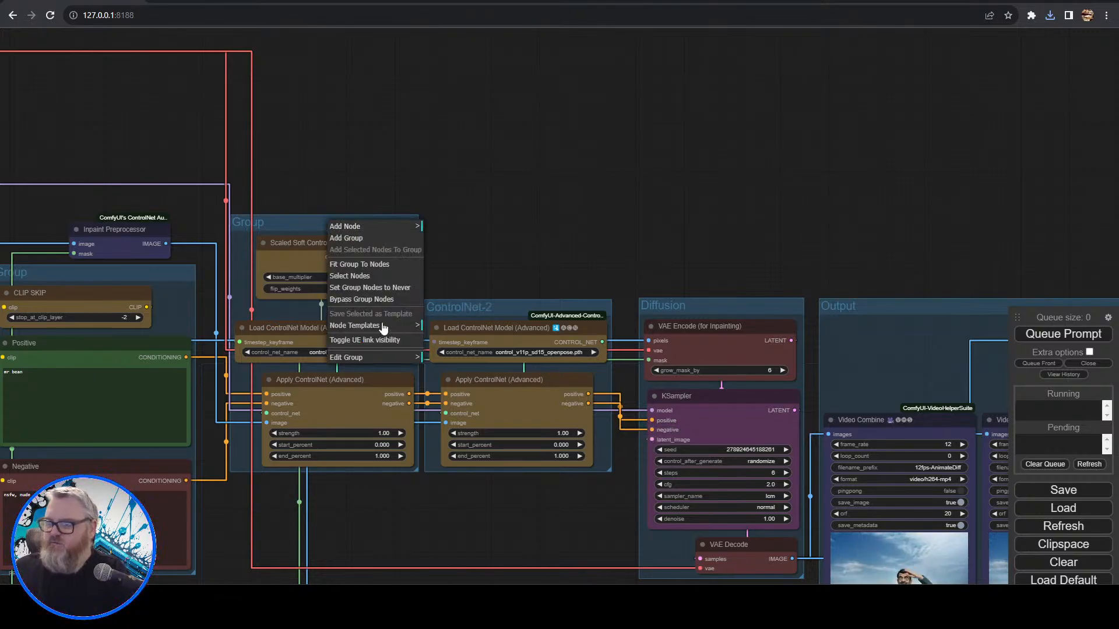
click(386, 357)
click(443, 345)
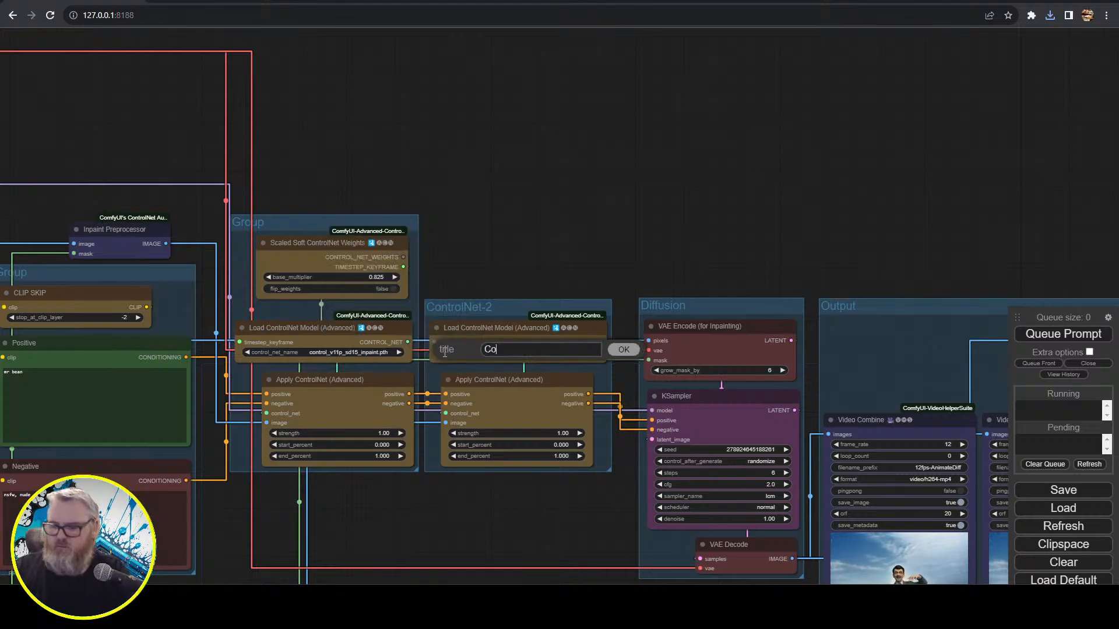
text(ControlNet-1)
key(Return)
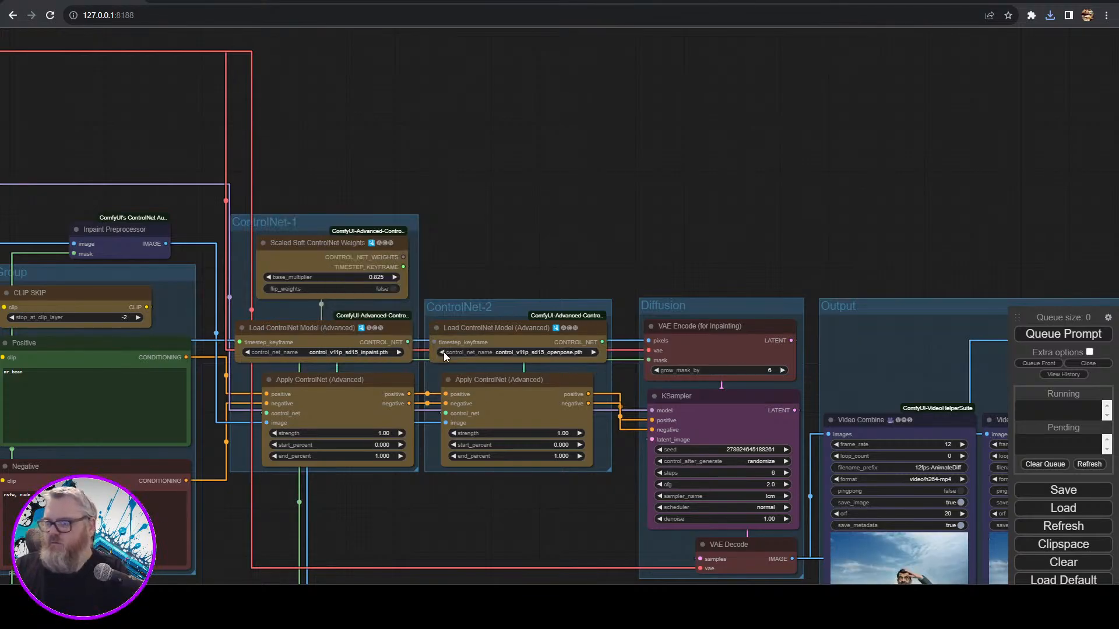
- Enlarge the ControlNet-1 group and move the Inpaint Preprocessor node into it below Apply ControlNet (Advanced)
drag(340, 167, 620, 528)
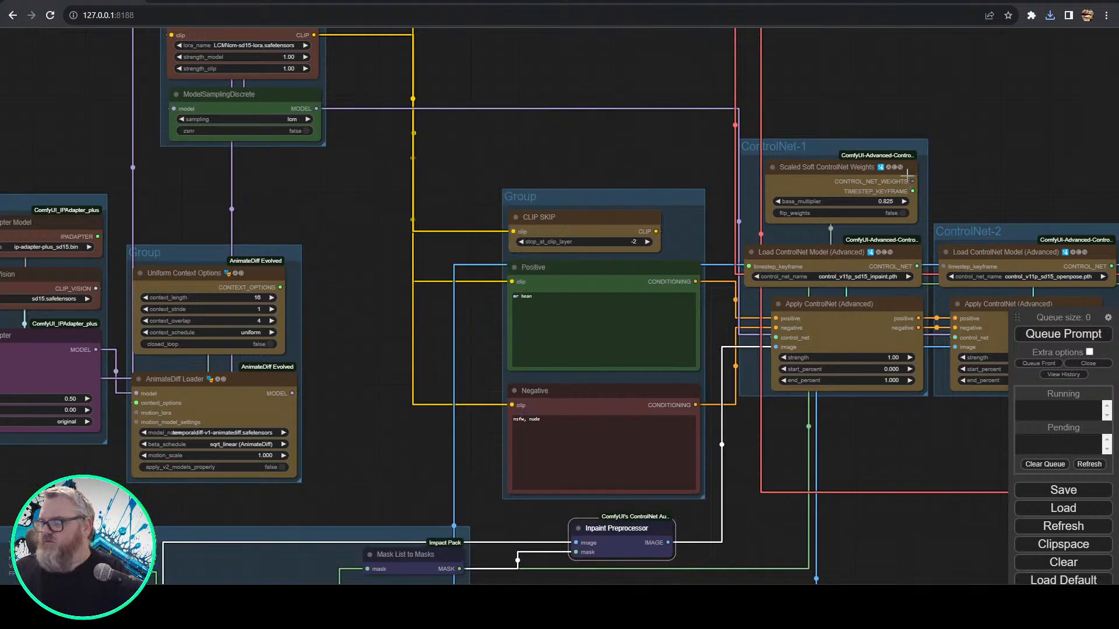
drag(871, 145, 876, 51)
drag(931, 300, 932, 366)
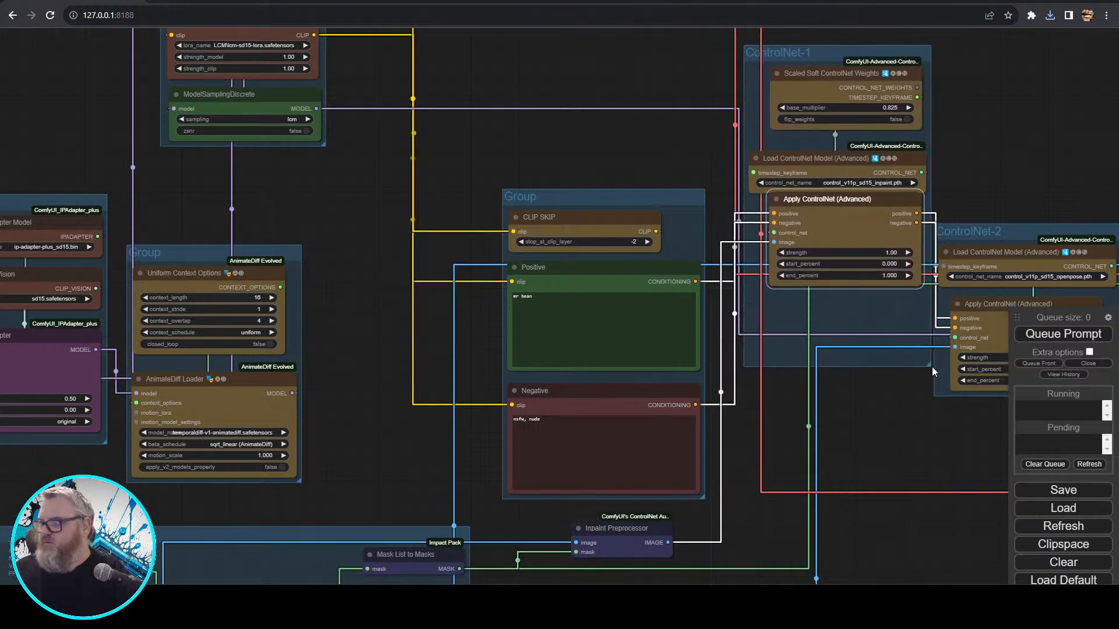
drag(890, 203, 893, 212)
drag(643, 527, 892, 316)
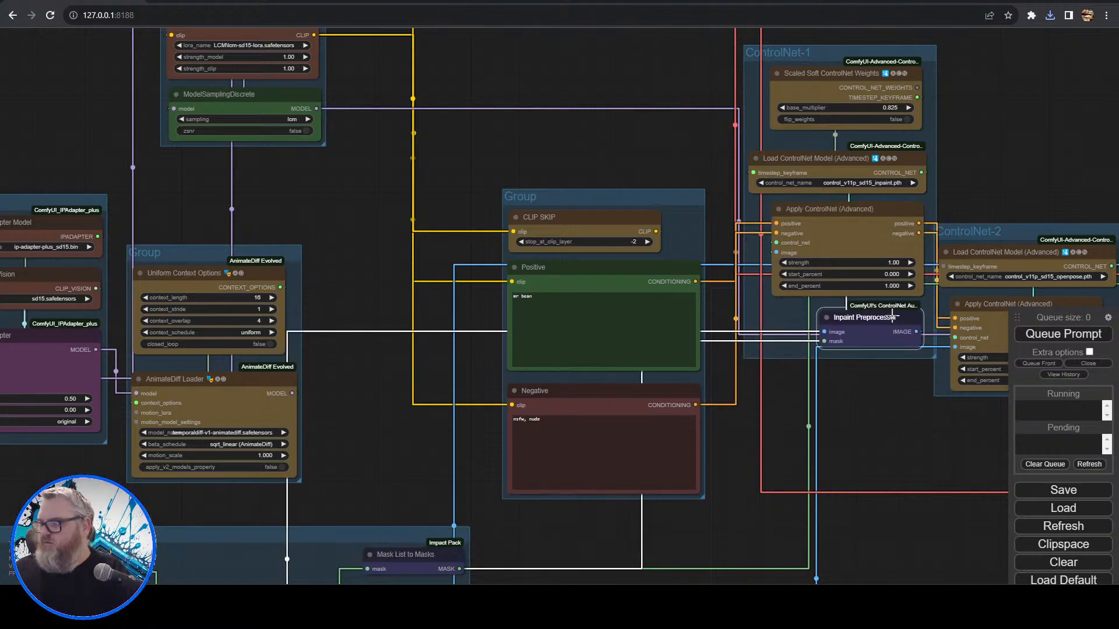
drag(932, 354, 927, 355)
drag(862, 50, 860, 91)
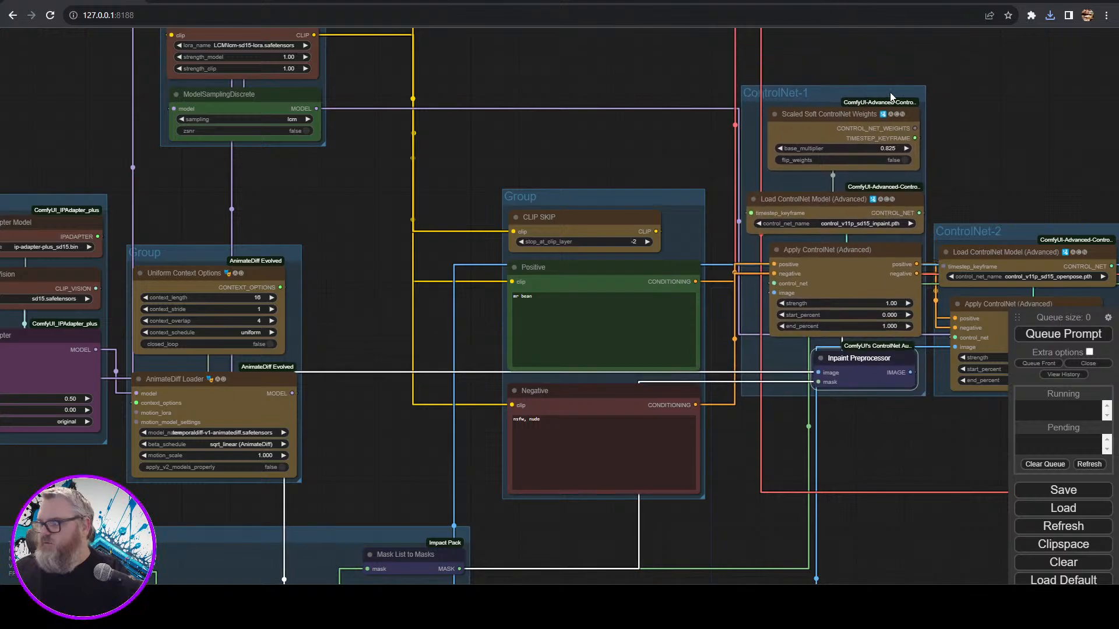
- Align the ControlNet-1 group with the top of ControlNet-2 and move the CLIP Skip and prompt group directly beside it
drag(602, 192, 633, 97)
drag(683, 441, 308, 445)
drag(440, 109, 441, 242)
double_click(466, 150)
drag(466, 149, 800, 148)
drag(521, 100, 531, 233)
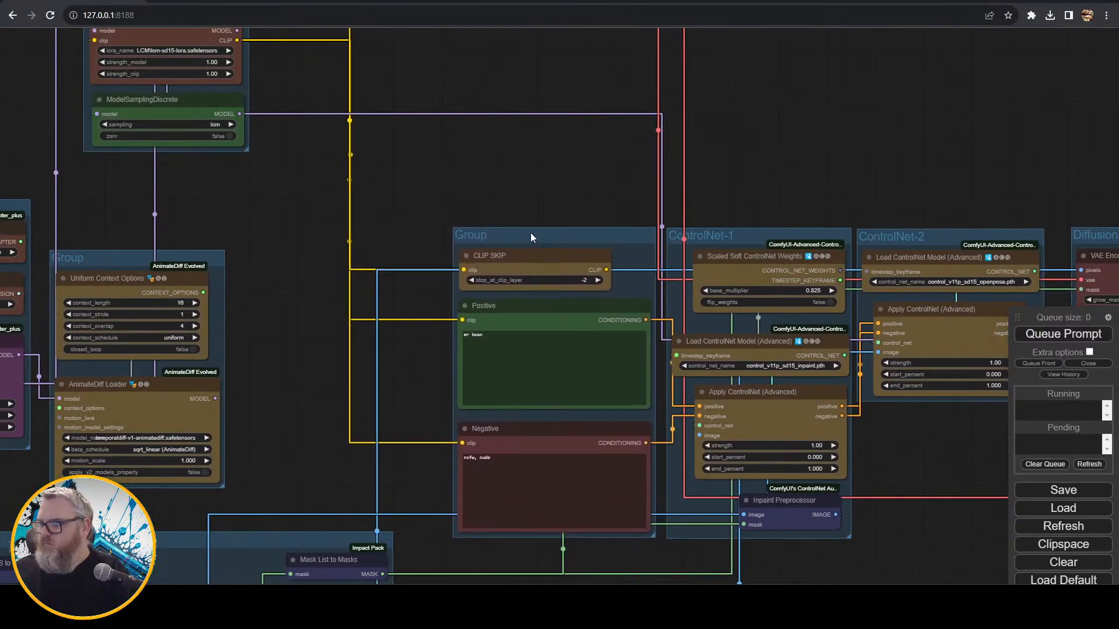
- Title the group holding the CLIP Skip, Positive and Negative nodes Prompt
right_click(530, 233)
click(600, 364)
click(650, 363)
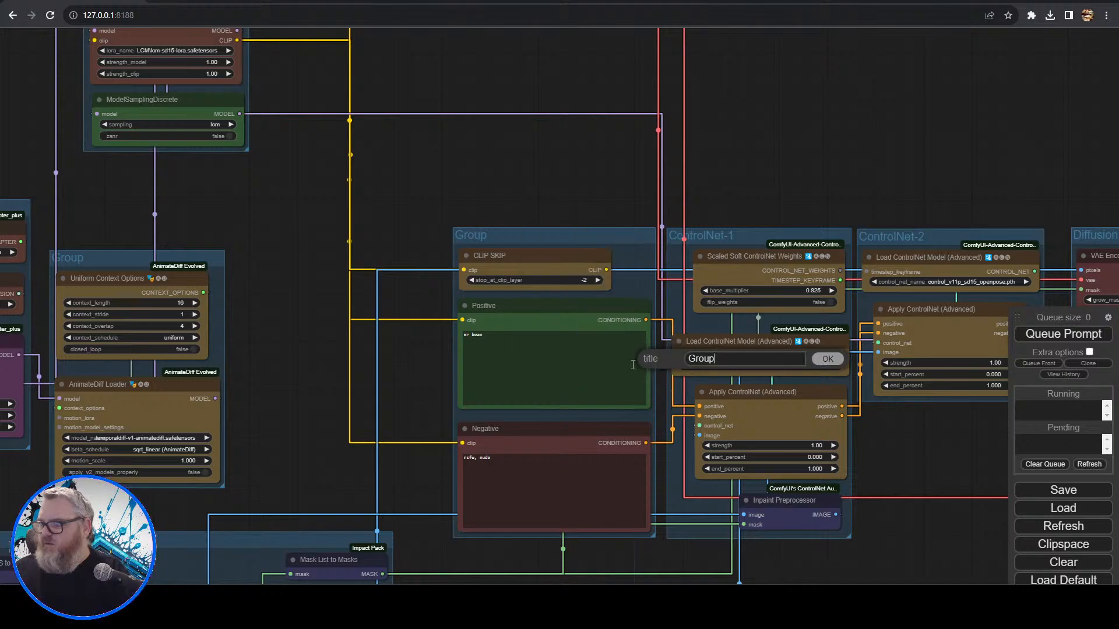
key(Return)
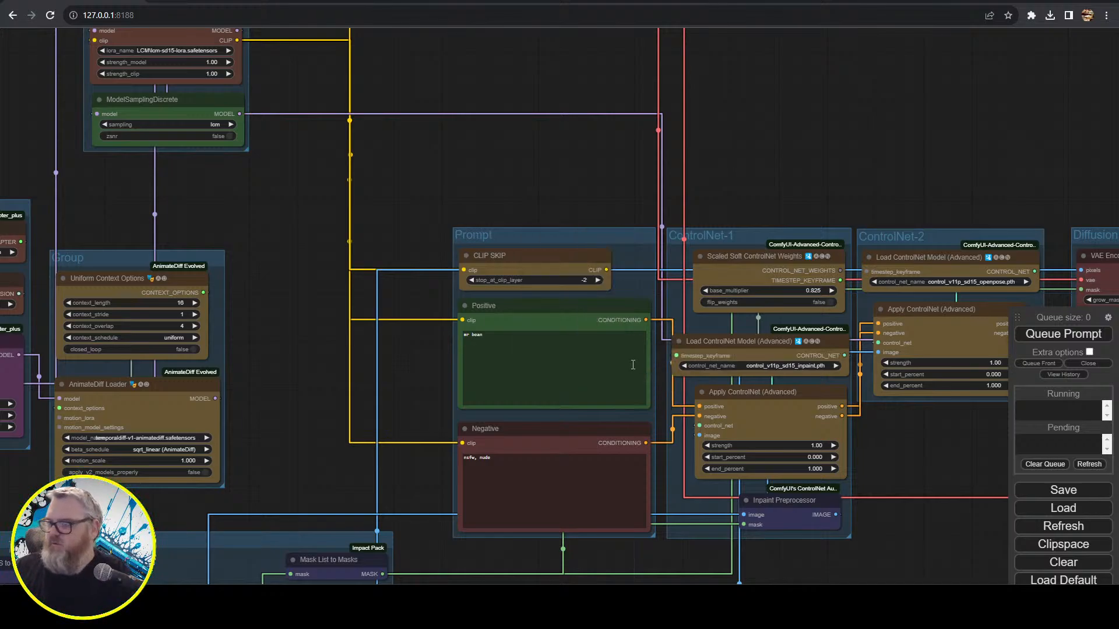
- Title the group around Uniform Context Options and AnimateDiff Loader AnimateDiff
drag(436, 277, 687, 237)
right_click(480, 218)
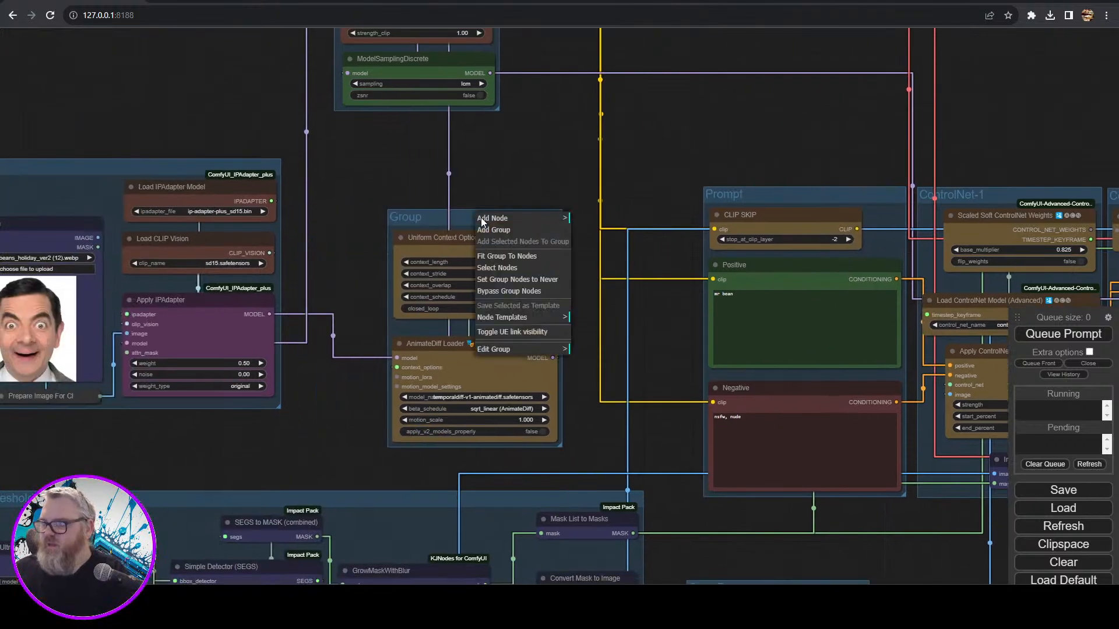
click(515, 342)
click(584, 344)
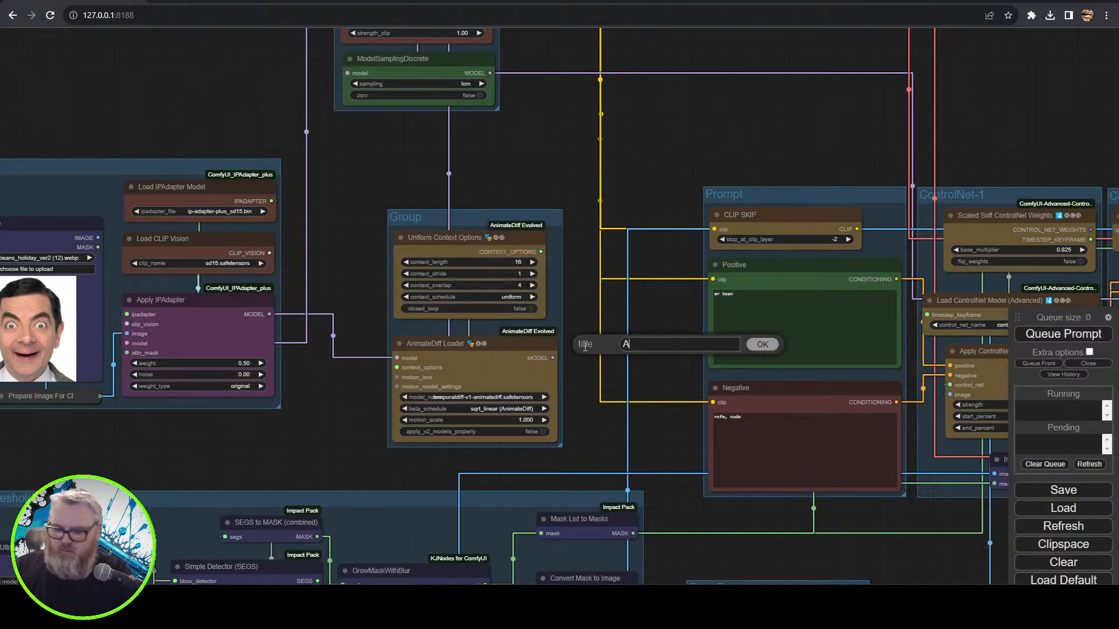
text(AnimateDiff)
key(Return)
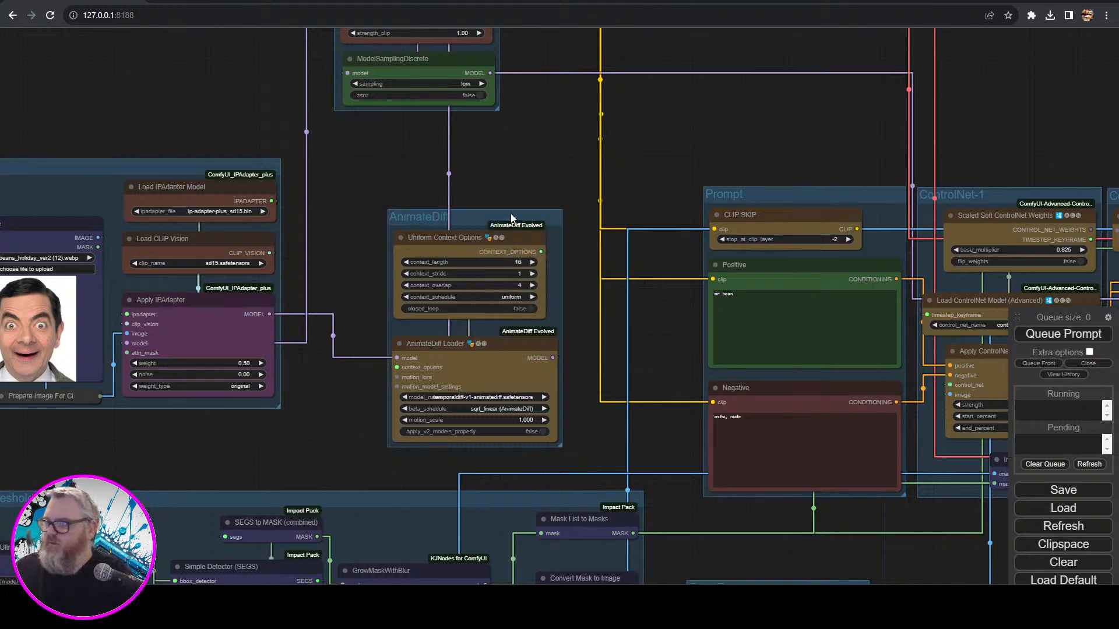
- Move the AnimateDiff group beside Prompt, bring the Threshold Mask and OpenPose groups up beneath them, and respace the mask's preview nodes
drag(481, 212, 616, 190)
drag(345, 360, 363, 193)
drag(435, 330, 487, 269)
drag(750, 417, 768, 341)
drag(707, 311, 701, 386)
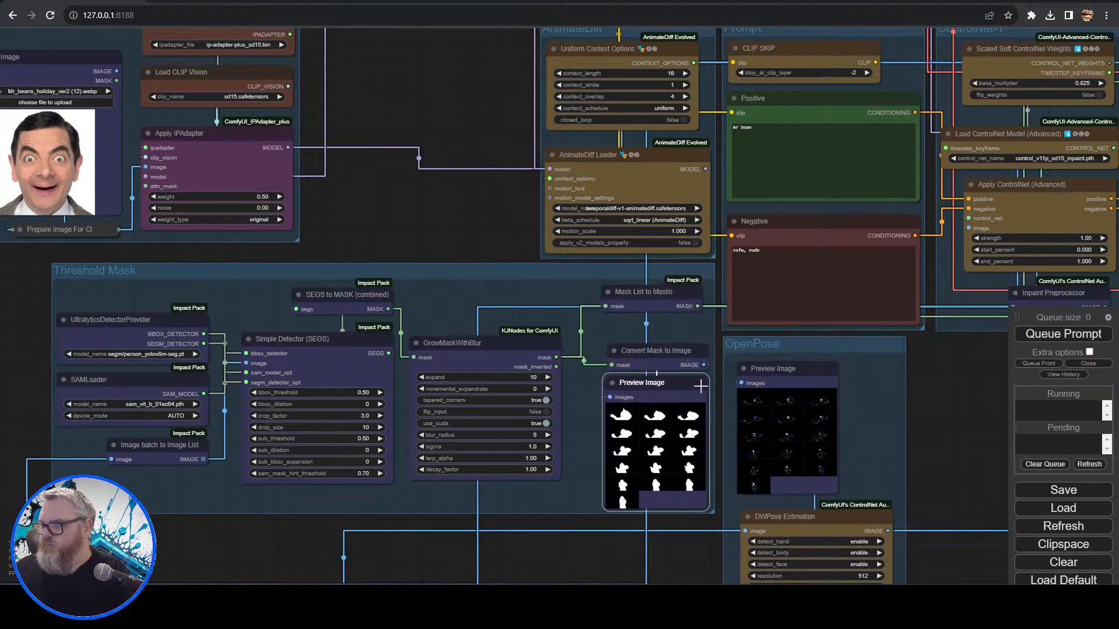
drag(677, 291, 681, 298)
- Move the Load Video (Upload) node up close to the Blur Mask group
scroll(827, 408, down, 5)
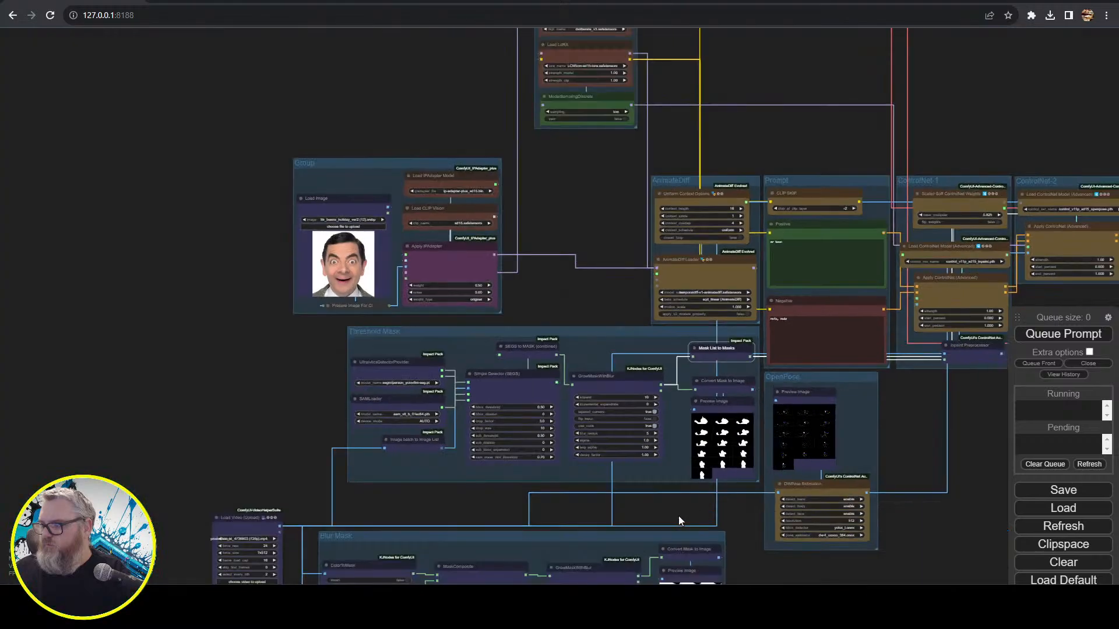
drag(678, 516, 626, 327)
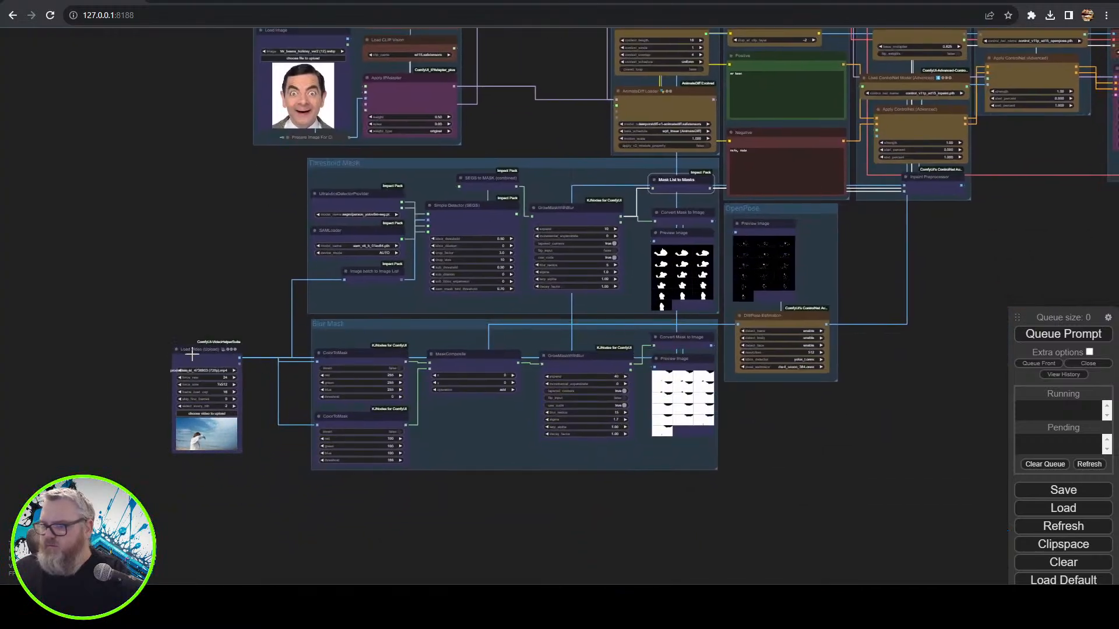
drag(192, 353, 227, 312)
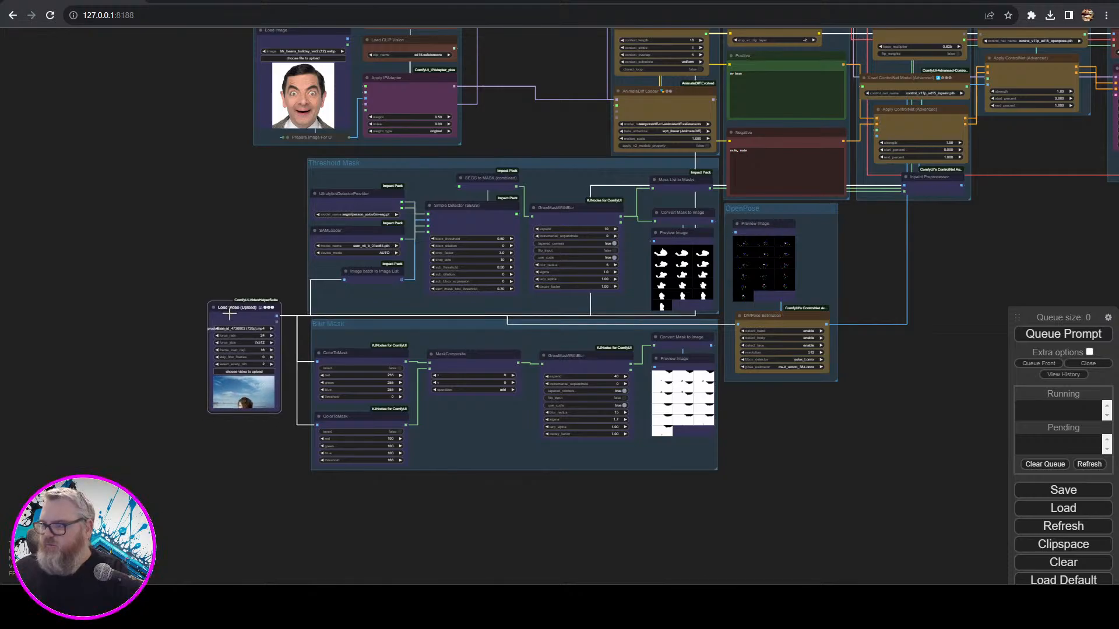
- Title the Load Checkpoint and Load LoRA group Checkpoint / LoRA and move it beside the AnimateDiff group
drag(927, 444, 675, 558)
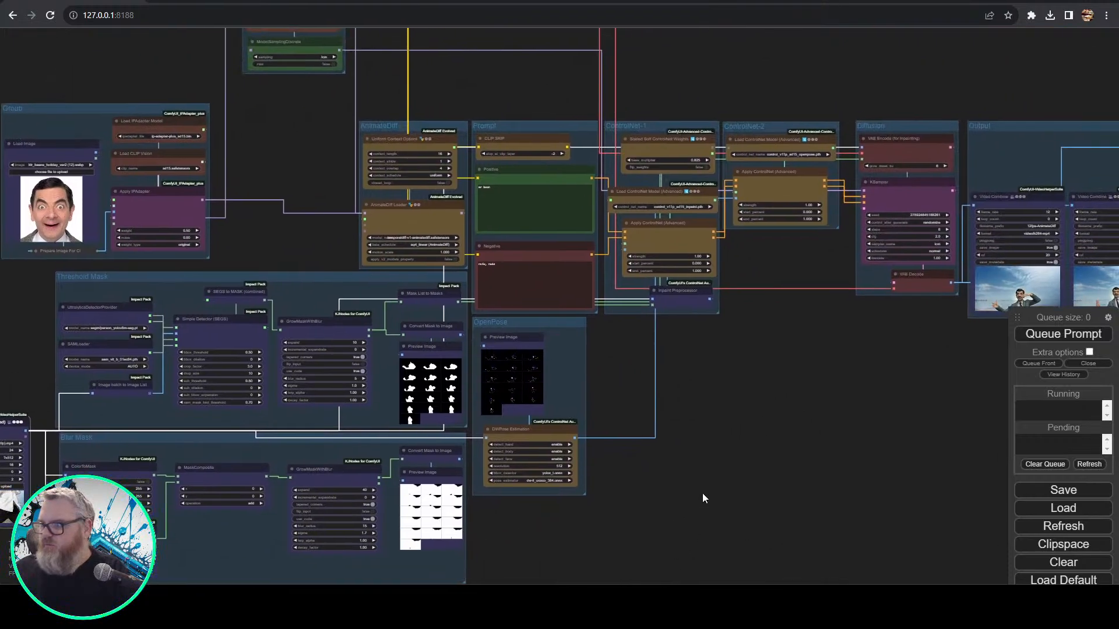
drag(228, 189, 466, 322)
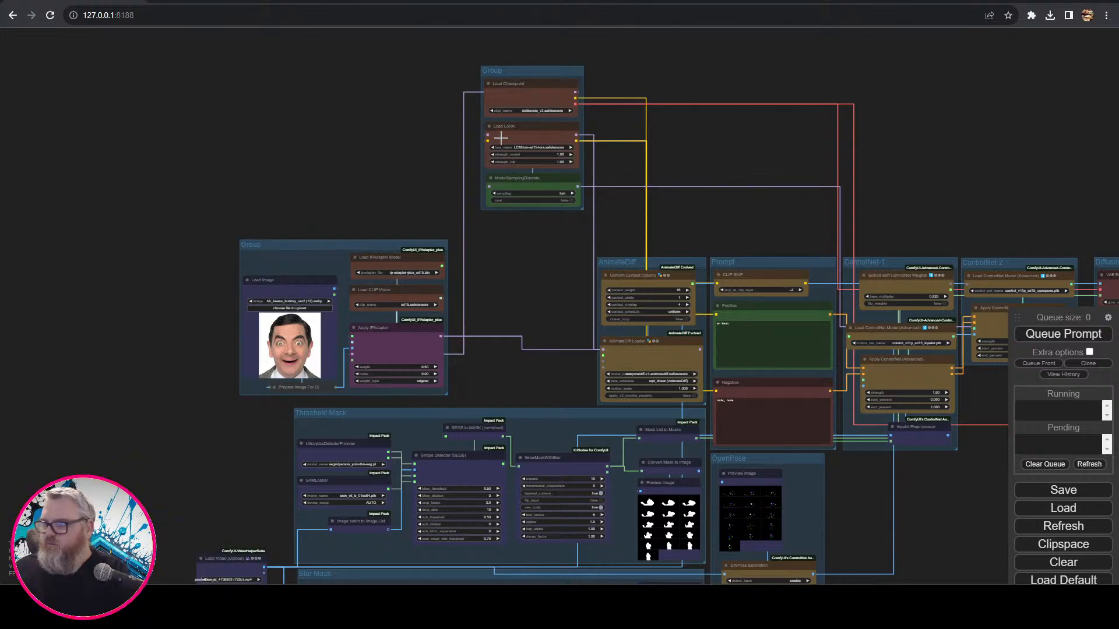
right_click(505, 69)
click(547, 201)
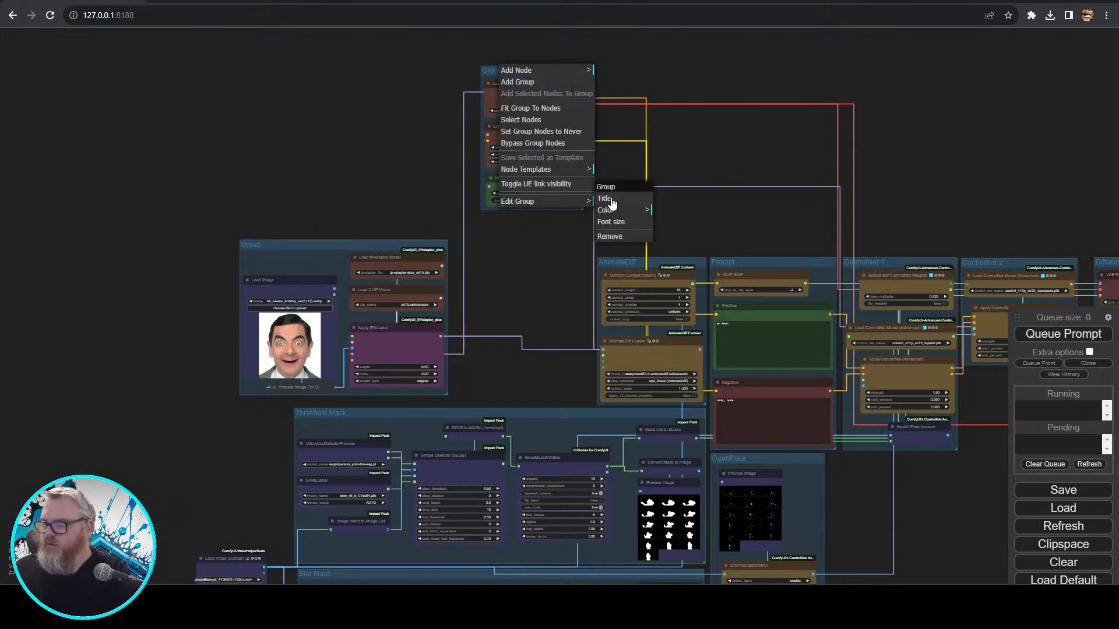
click(614, 191)
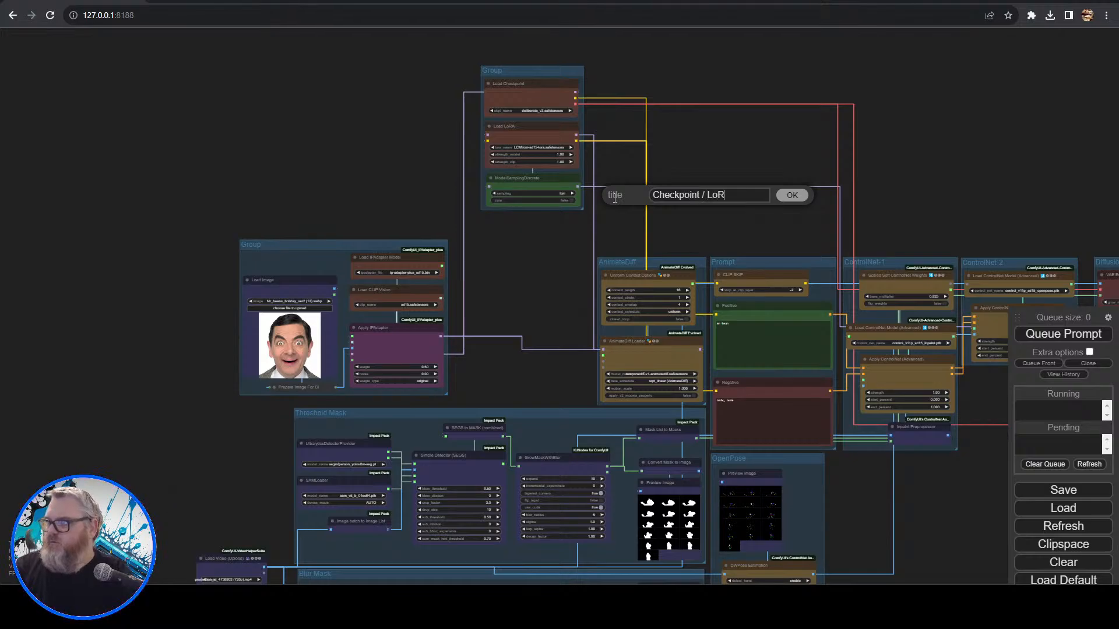
drag(550, 70, 555, 259)
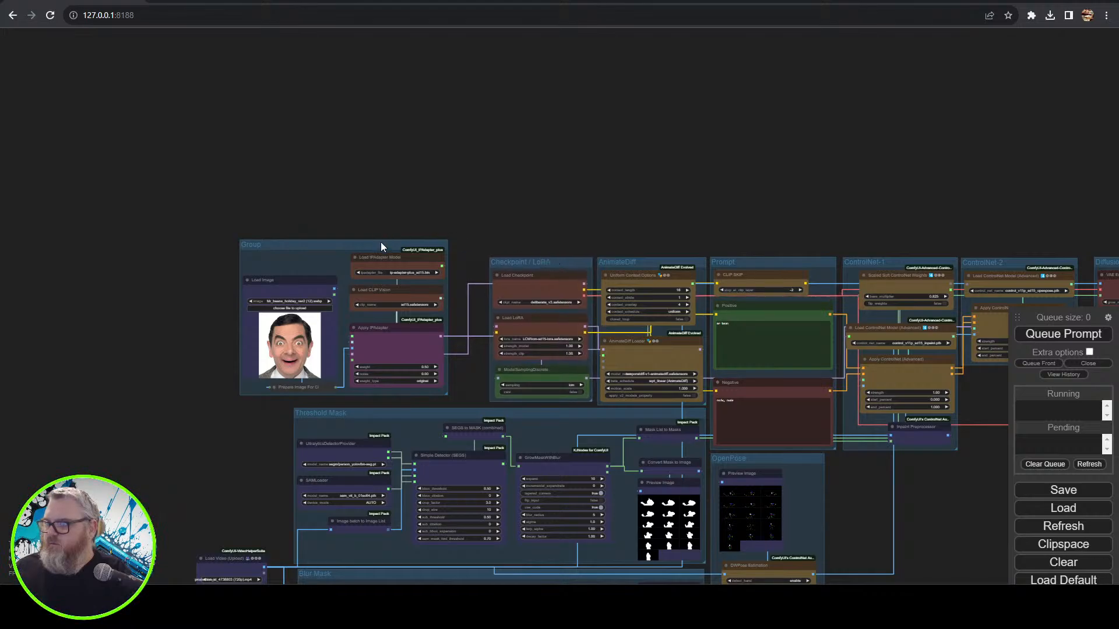
- Move the reference image and IPAdapter group beside Checkpoint / LoRA and title it IPAdapters
drag(380, 242, 418, 250)
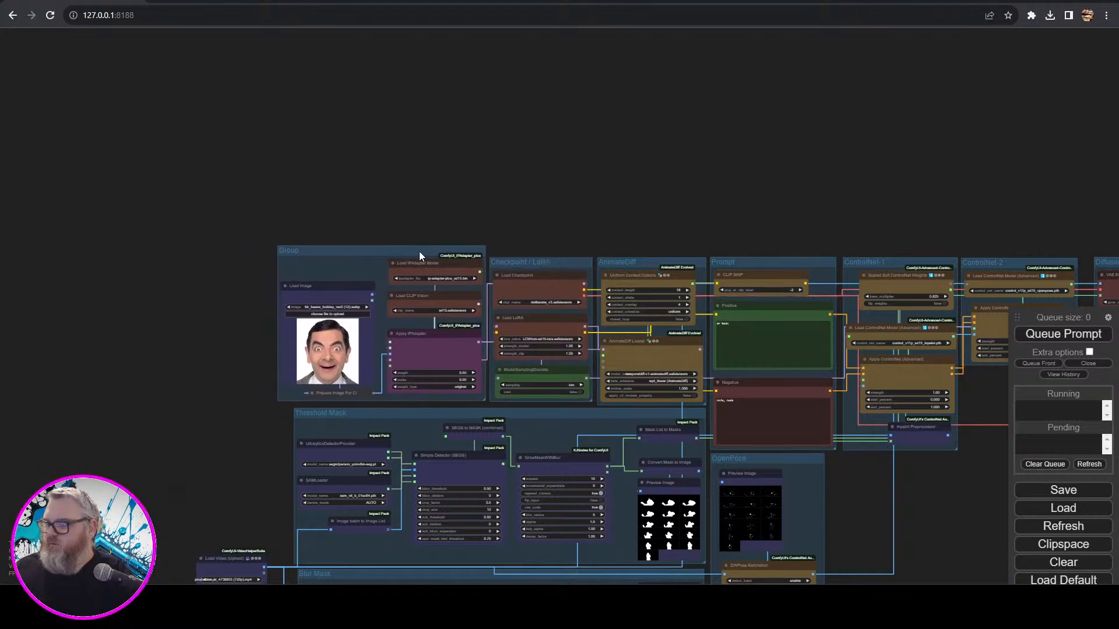
right_click(417, 250)
click(476, 389)
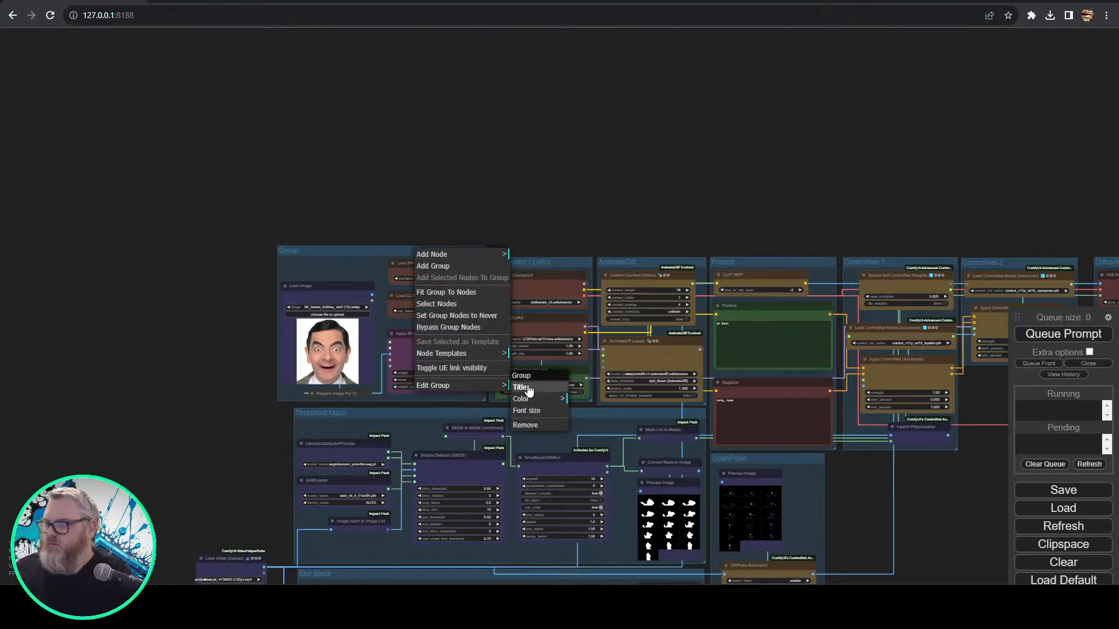
click(525, 387)
key(ctrl+a)
text(IP{A)
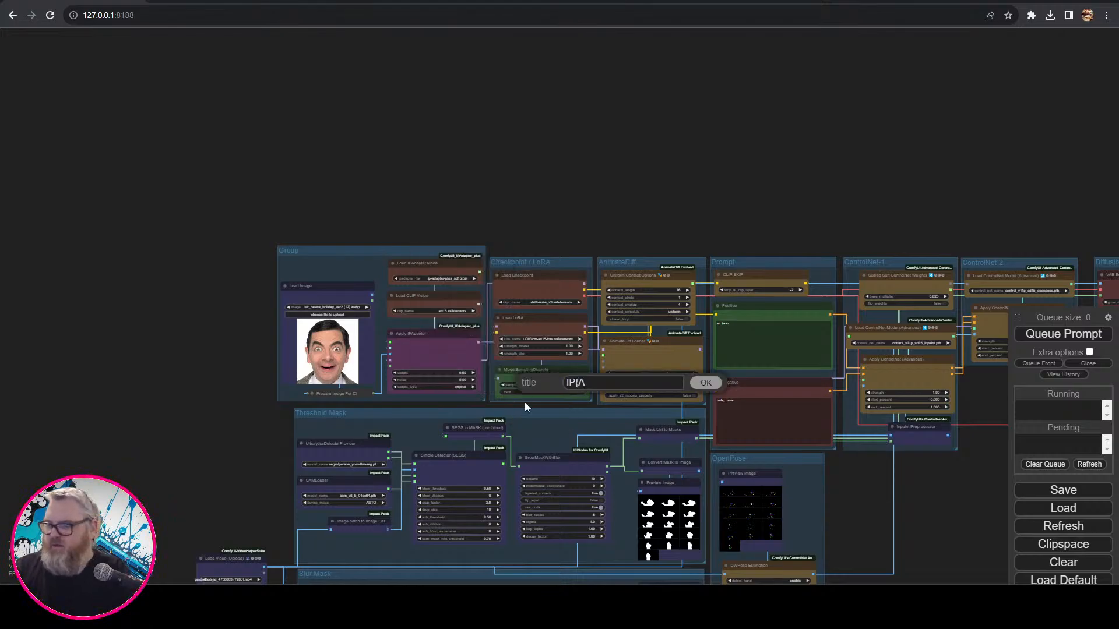
key(BackSpace)
key(BackSpace)
text(Adapters)
key(Return)
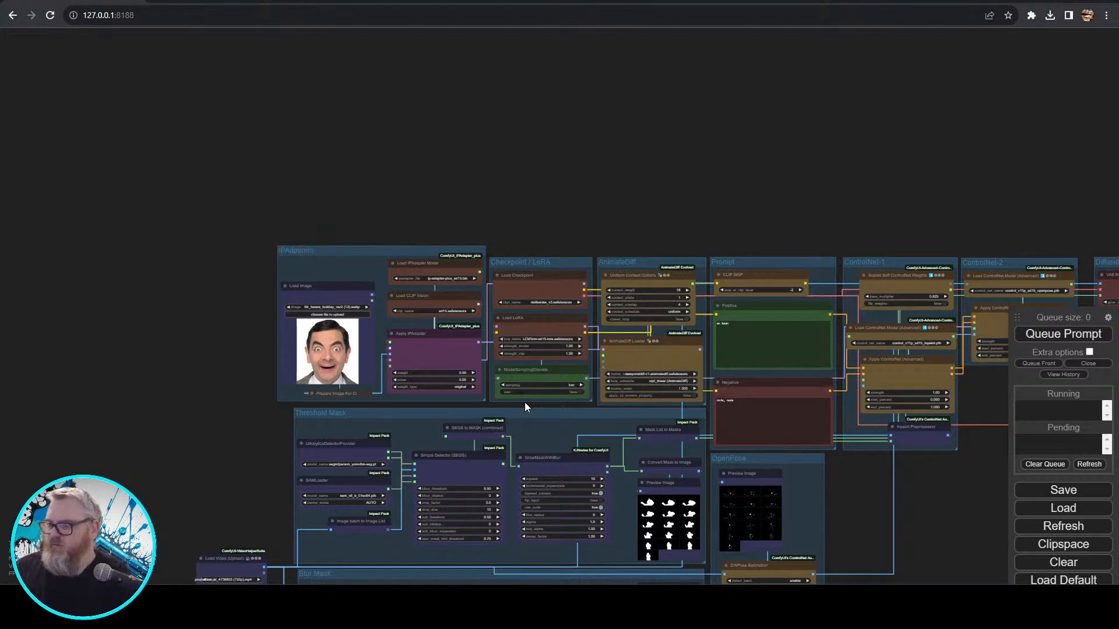
- Respace the Output, Diffusion and ControlNet-2 groups along the top row so the gaps between them are even
scroll(175, 291, up, 5)
drag(208, 301, 67, 132)
scroll(700, 408, down, 5)
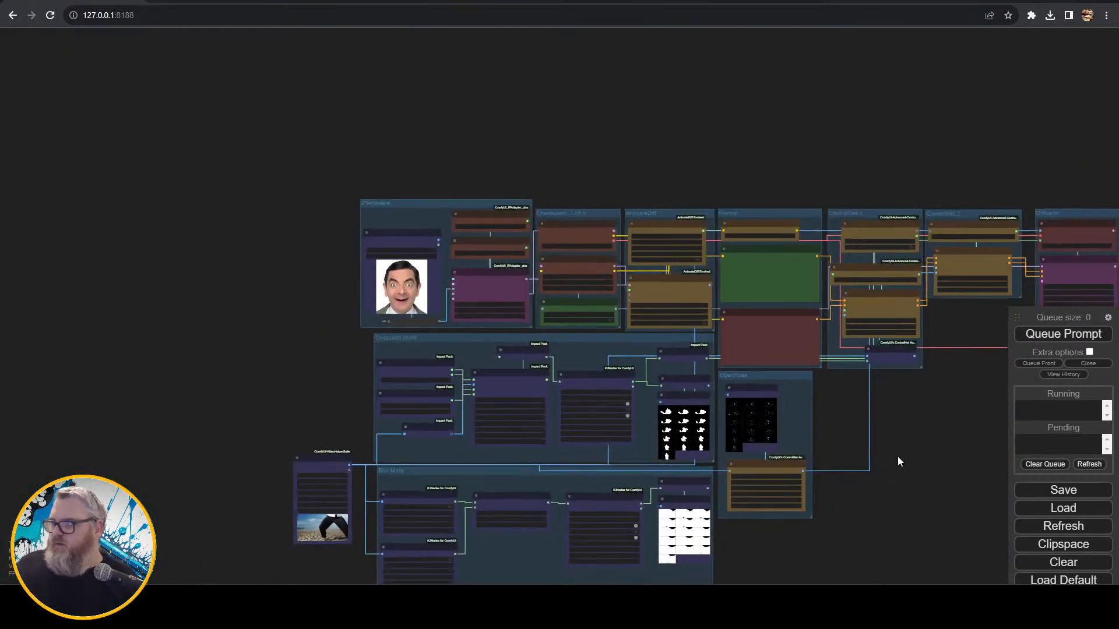
drag(897, 456, 680, 372)
drag(807, 373, 850, 391)
scroll(820, 393, up, 6)
drag(719, 253, 712, 552)
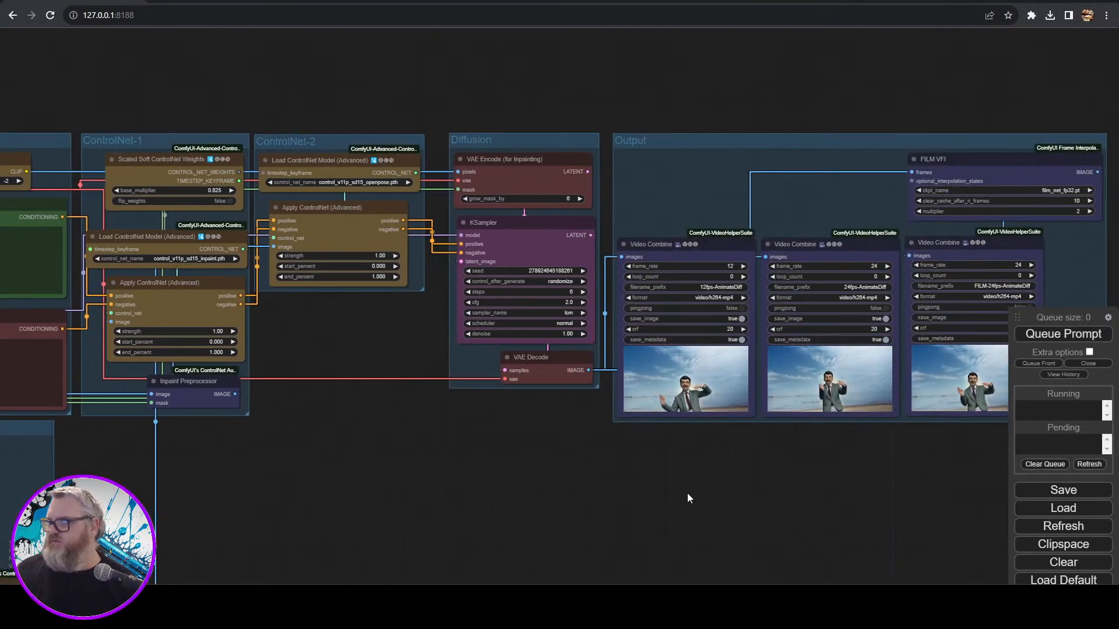
drag(701, 138, 735, 142)
drag(586, 138, 592, 142)
drag(410, 139, 427, 142)
- Nudge the ControlNet-1 and Prompt groups to even out their spacing within the top row
drag(418, 100, 671, 127)
drag(424, 168, 434, 176)
drag(406, 120, 651, 145)
drag(539, 198, 542, 204)
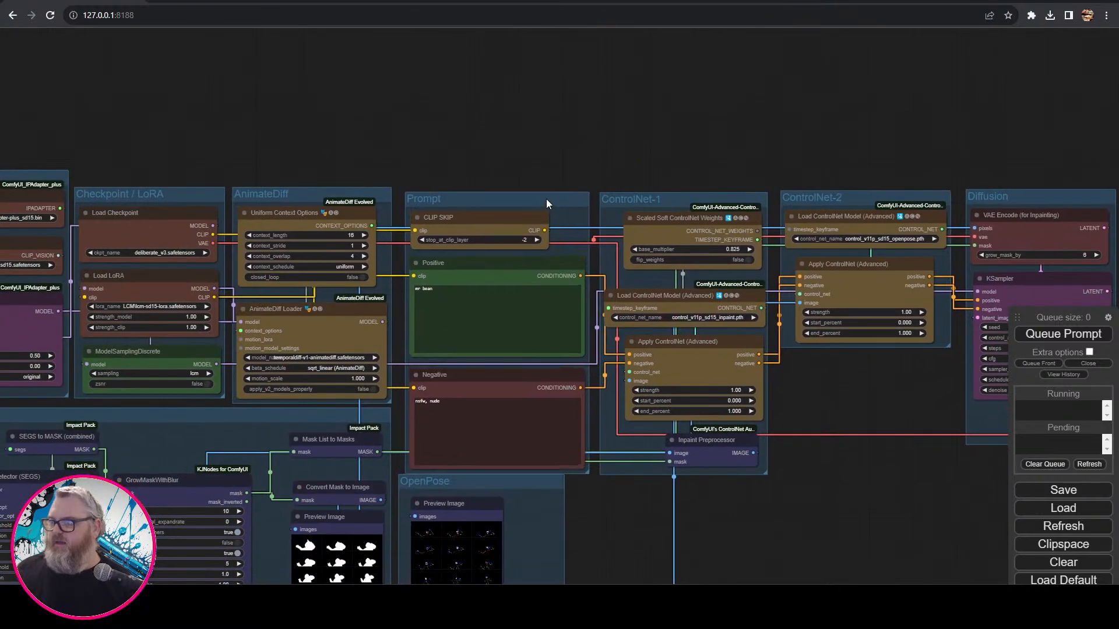
- Shift the OpenPose group slightly so it sits aligned below the Prompt group and clear of the mask groups
drag(524, 130, 620, 62)
double_click(354, 119)
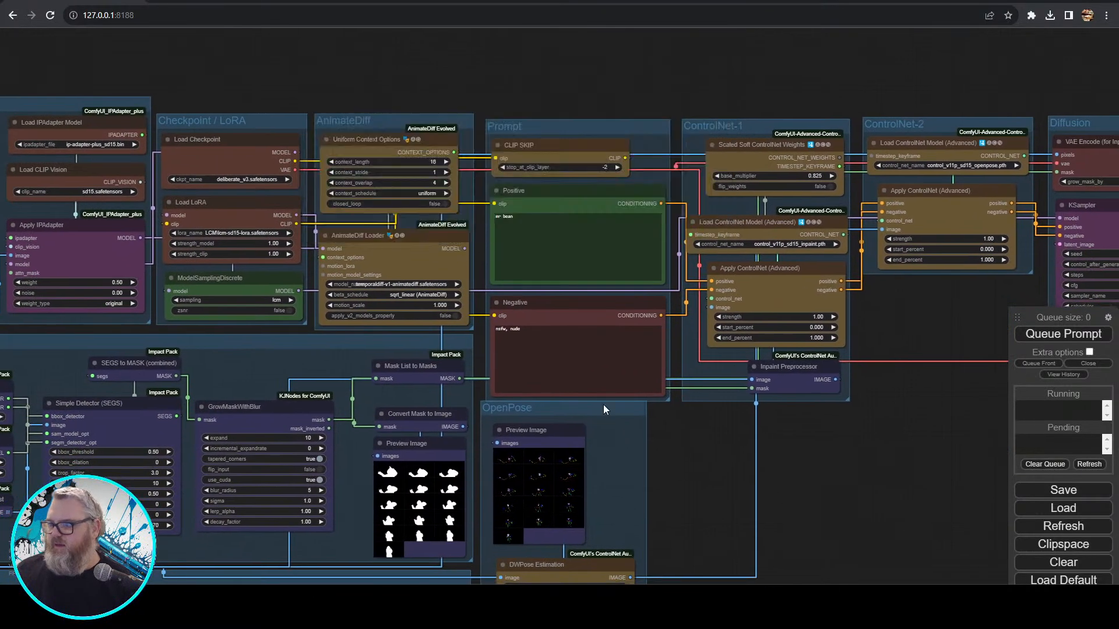
drag(759, 504, 789, 214)
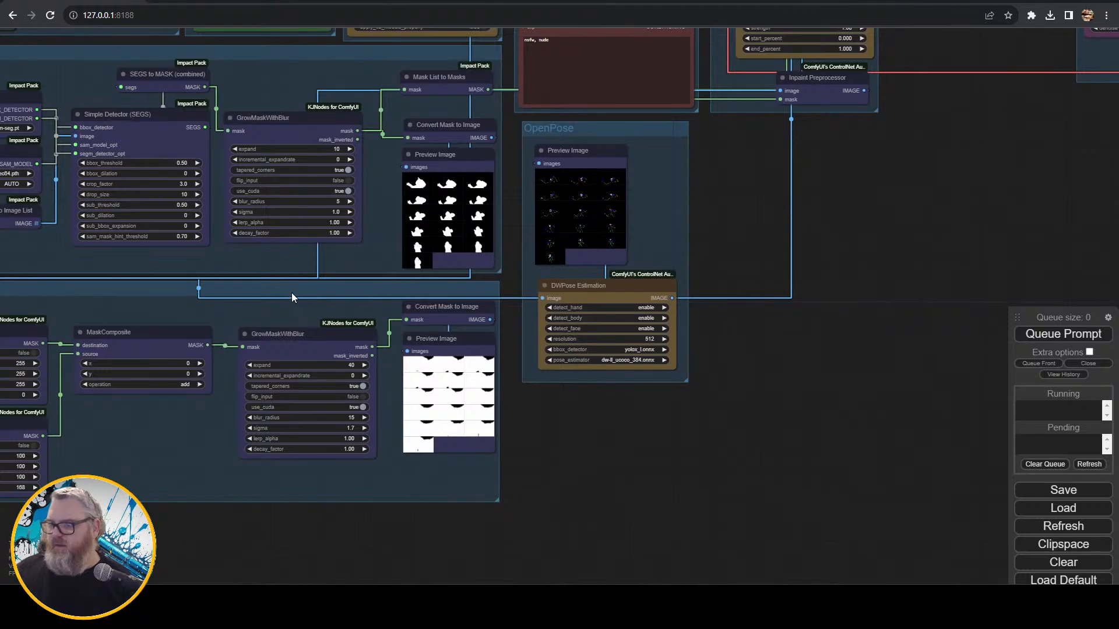
drag(292, 293, 447, 447)
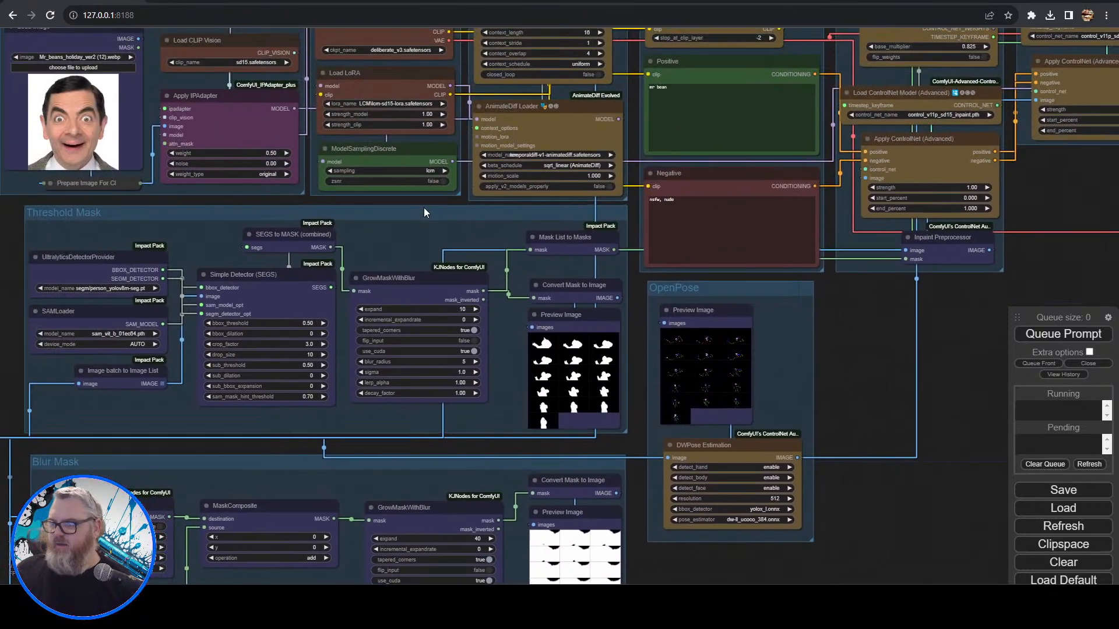
- Shift the IPAdapters, Checkpoint / LoRA and AnimateDiff groups slightly to even out their spacing beside the Prompt group
drag(424, 207, 421, 220)
scroll(423, 222, down, 4)
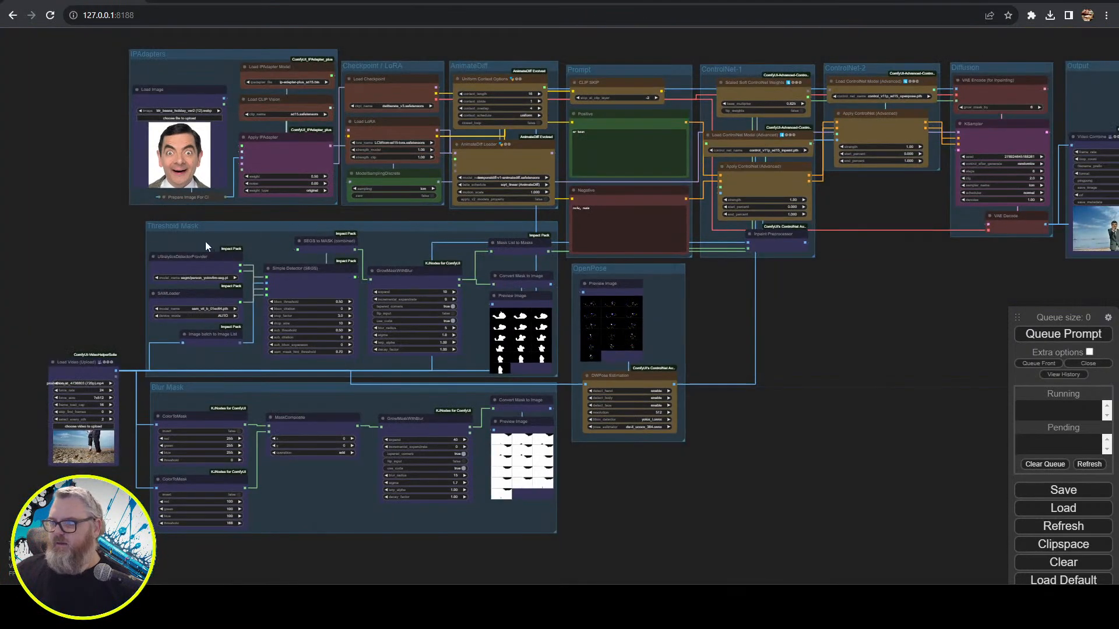
drag(83, 267, 123, 443)
drag(323, 228, 295, 234)
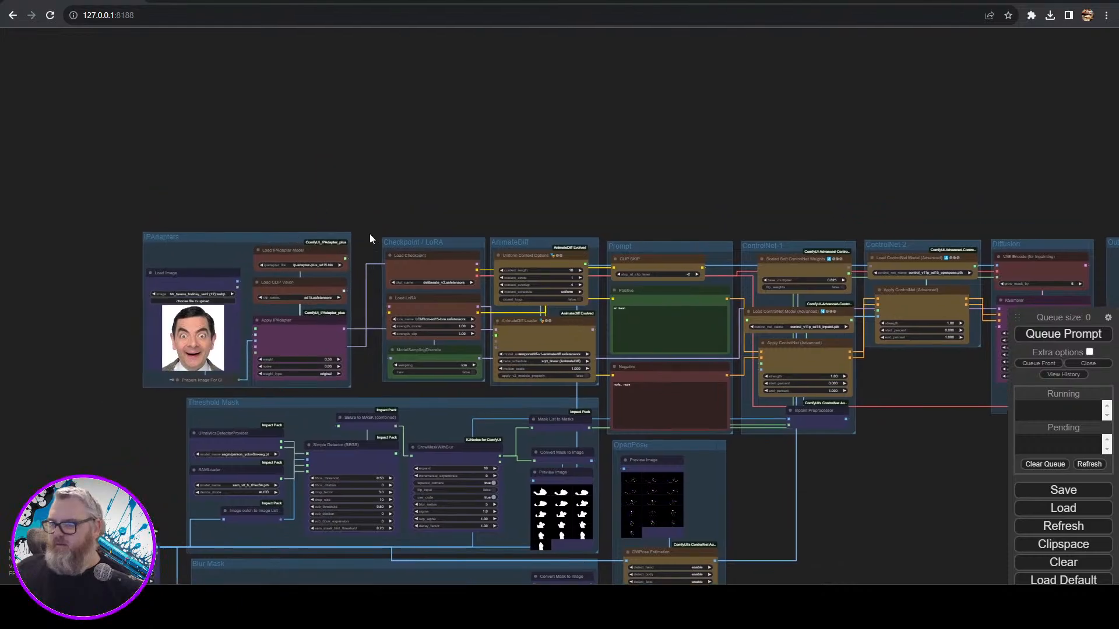
mouse_move(443, 240)
mouse_down()
mouse_move(422, 239)
mouse_move(428, 246)
mouse_up()
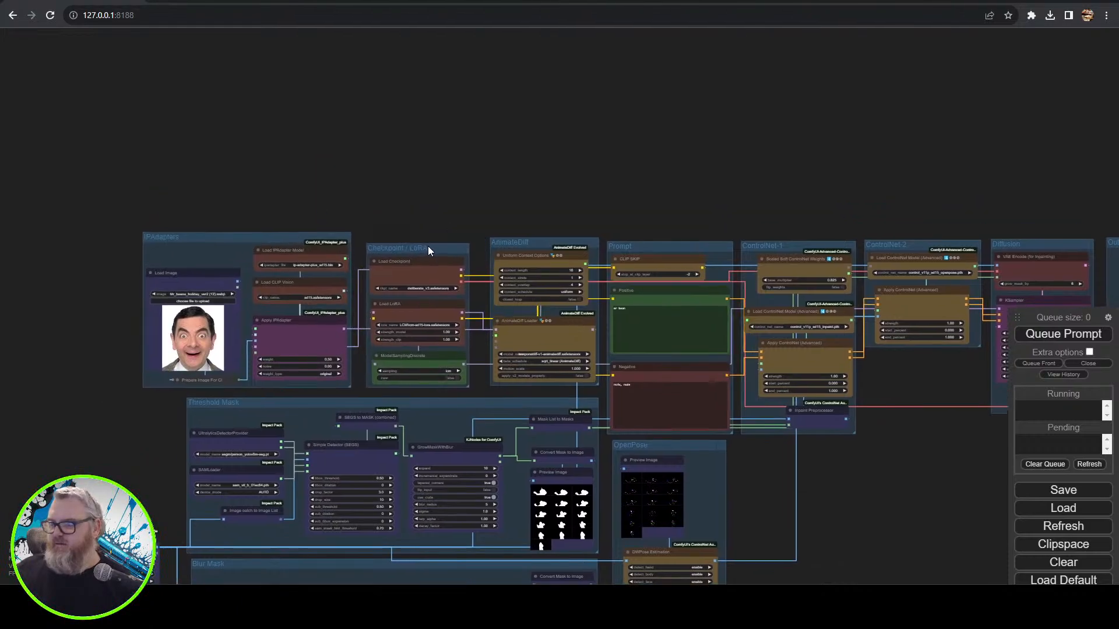
drag(550, 244, 543, 247)
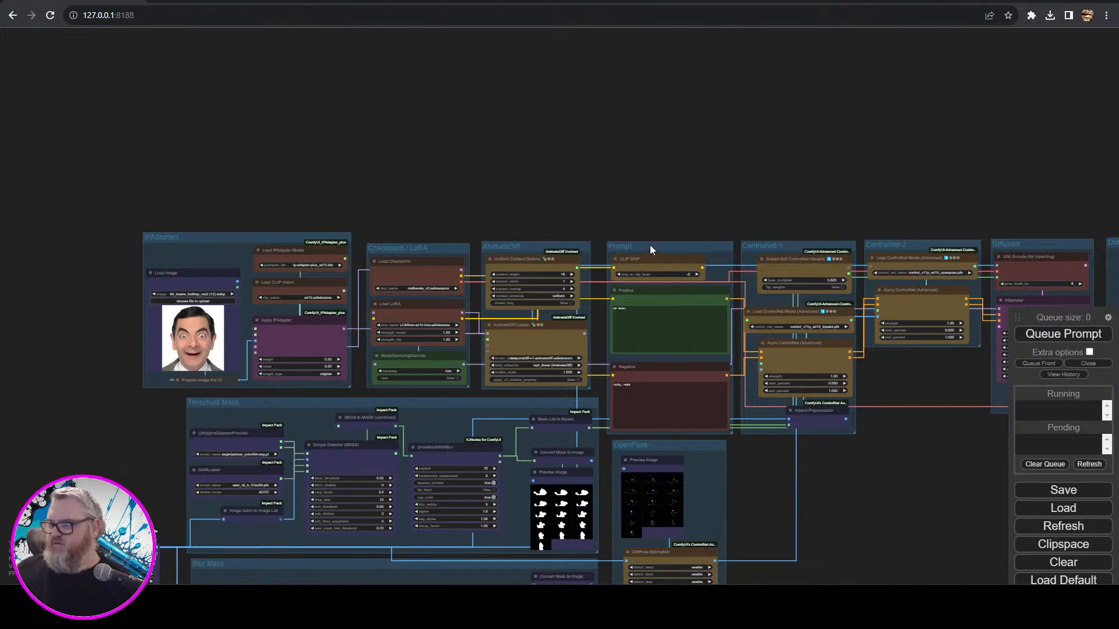
drag(650, 245, 649, 245)
scroll(798, 409, down, 4)
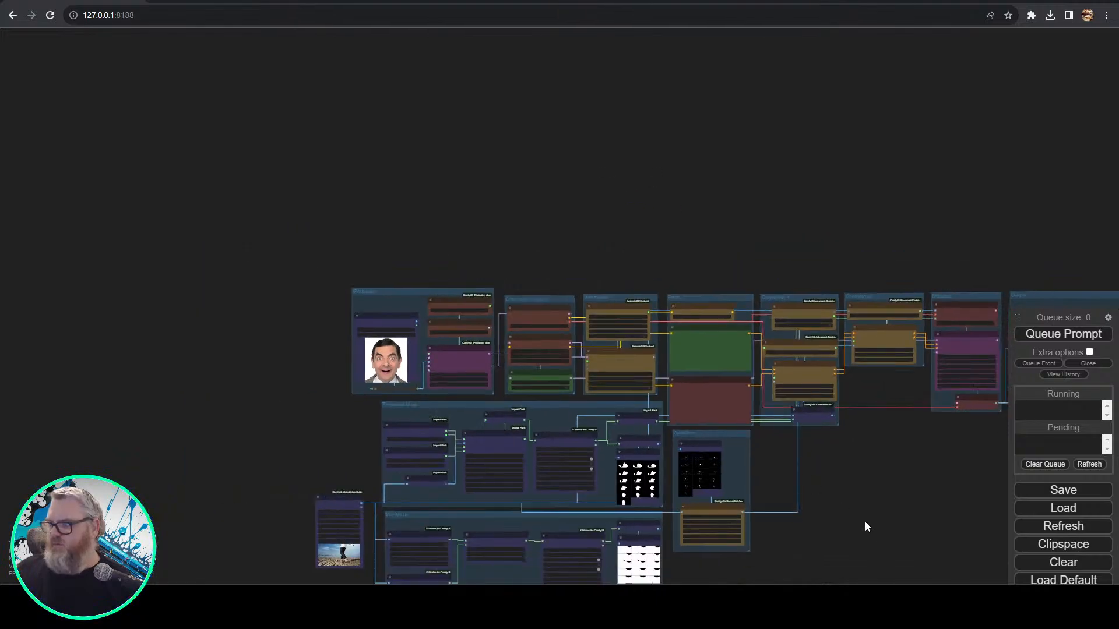
- Examine the top row from Output back to IPAdapters, checking the spacing, alignment and wiring of its groups
drag(863, 567, 620, 390)
scroll(620, 389, up, 6)
drag(581, 273, 546, 422)
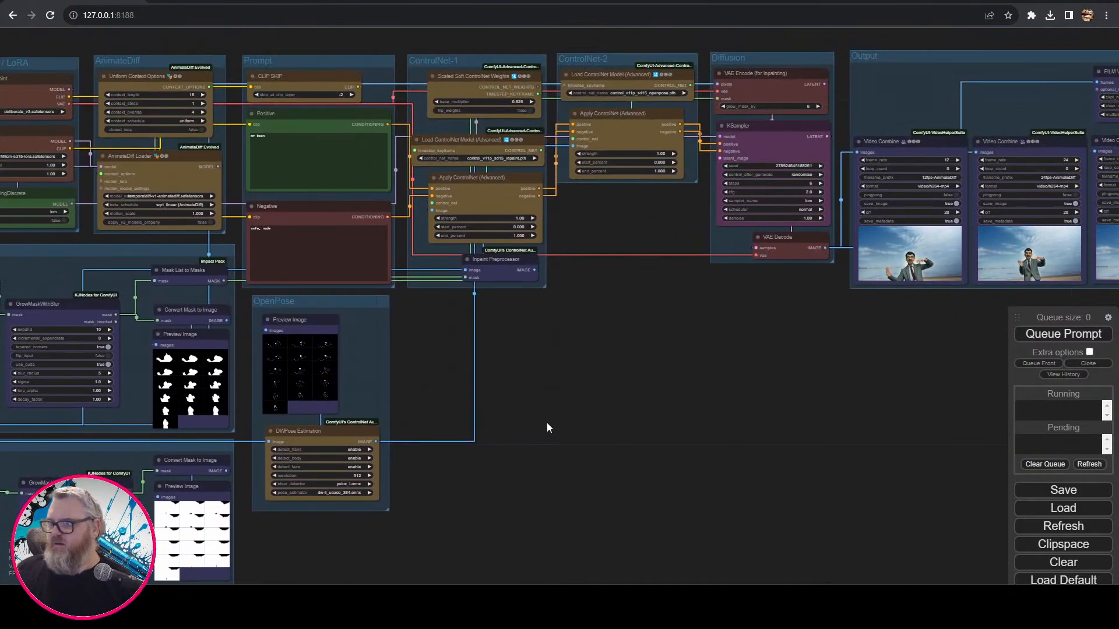
mouse_move(495, 258)
mouse_down()
mouse_move(583, 320)
mouse_move(624, 244)
mouse_move(498, 321)
mouse_move(309, 355)
mouse_move(378, 342)
mouse_move(332, 393)
mouse_move(339, 315)
mouse_move(416, 324)
mouse_move(421, 349)
mouse_move(403, 349)
mouse_move(447, 336)
mouse_move(366, 302)
mouse_move(379, 335)
mouse_move(384, 305)
mouse_move(454, 271)
mouse_move(495, 268)
mouse_up()
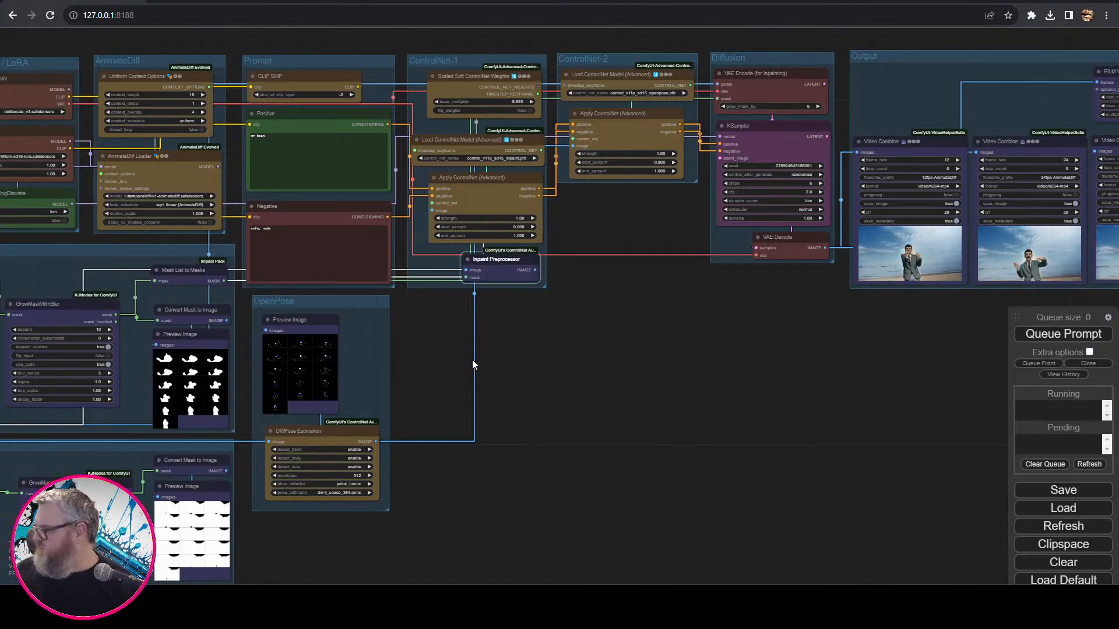
scroll(440, 367, down, 3)
scroll(437, 372, up, 5)
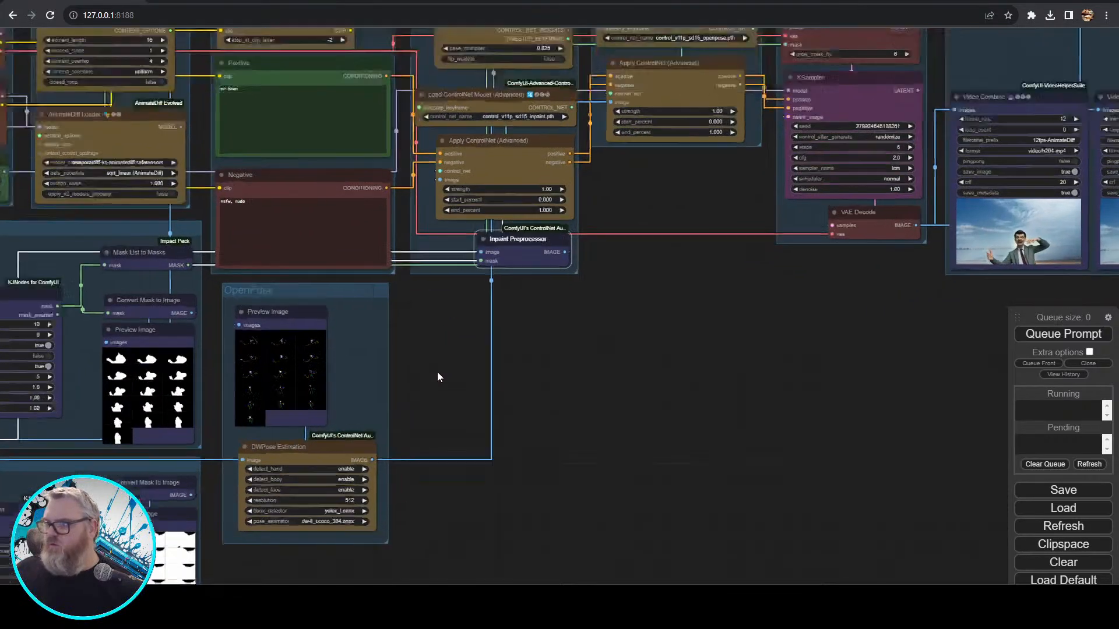
drag(586, 263, 350, 469)
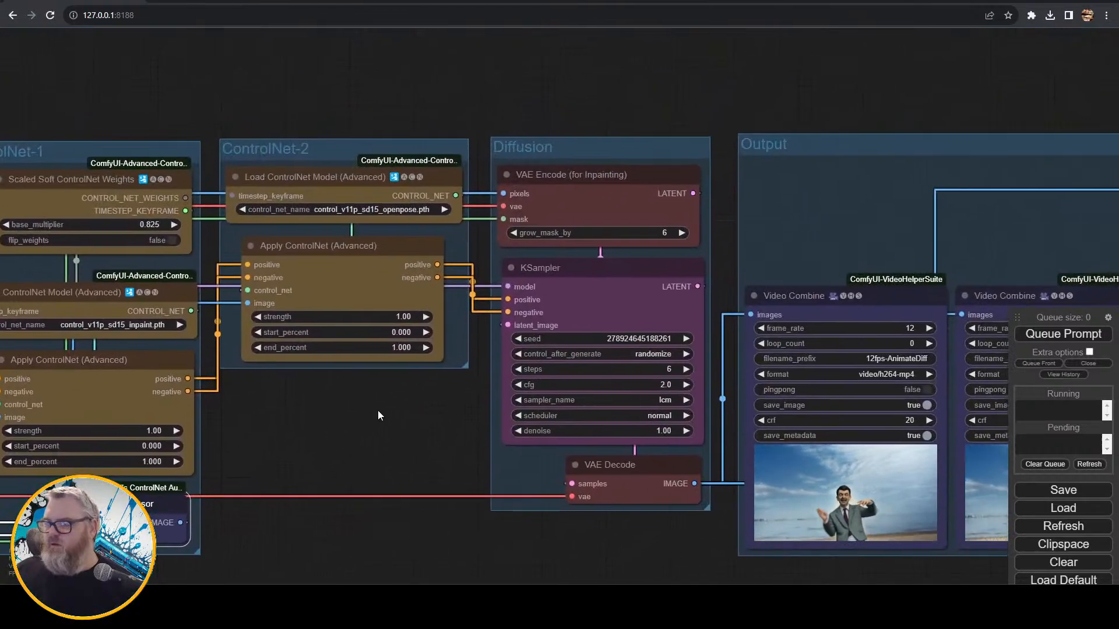
drag(377, 410, 1074, 372)
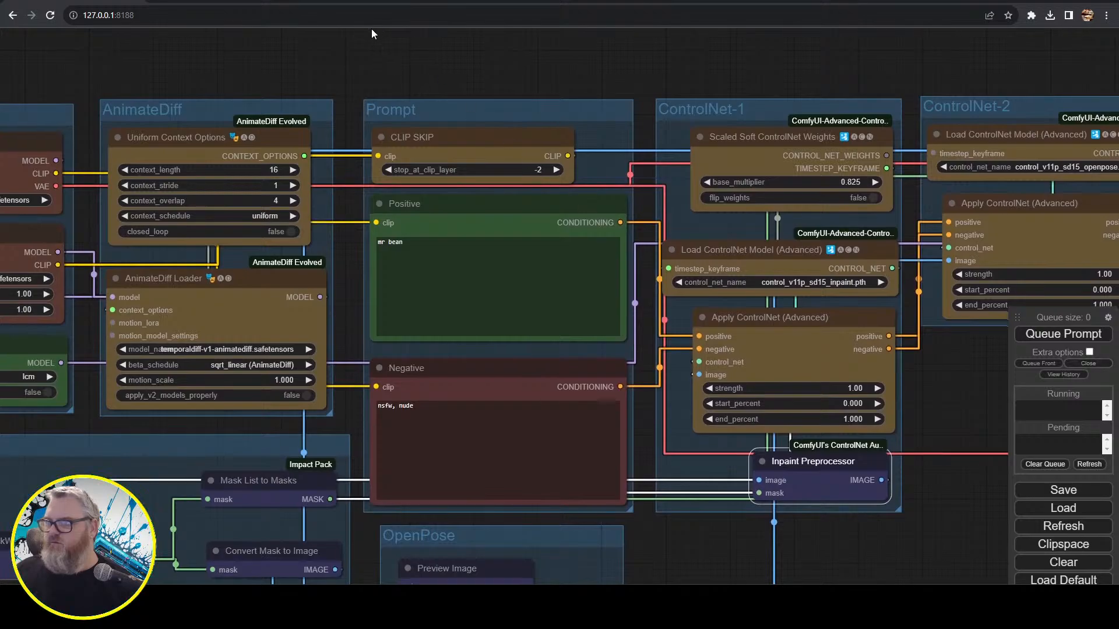
drag(236, 55, 761, 43)
drag(459, 68, 780, 99)
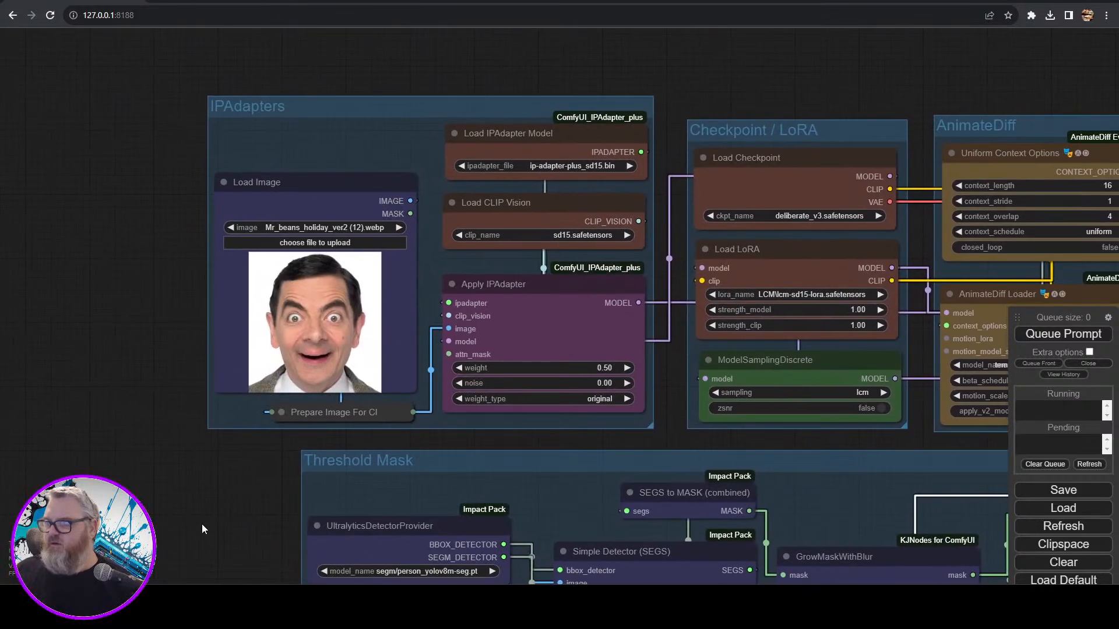
- Look over the Load Video node, the mask, OpenPose and ControlNet groups and the Output group for remaining layout problems
drag(202, 525, 174, 201)
scroll(270, 347, down, 6)
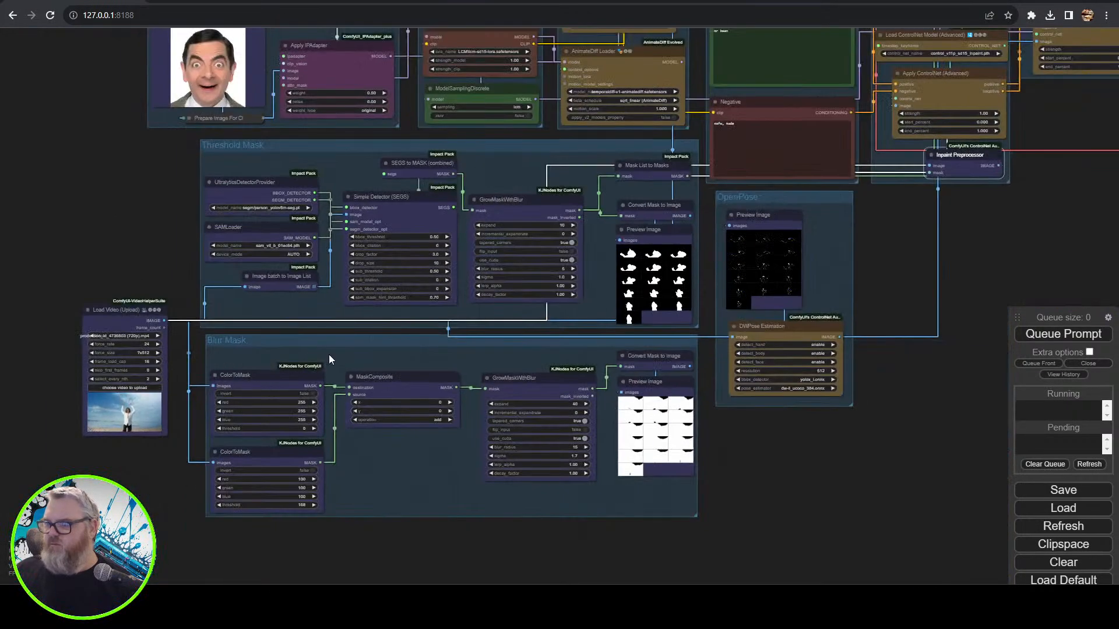
click(344, 348)
click(117, 311)
click(167, 313)
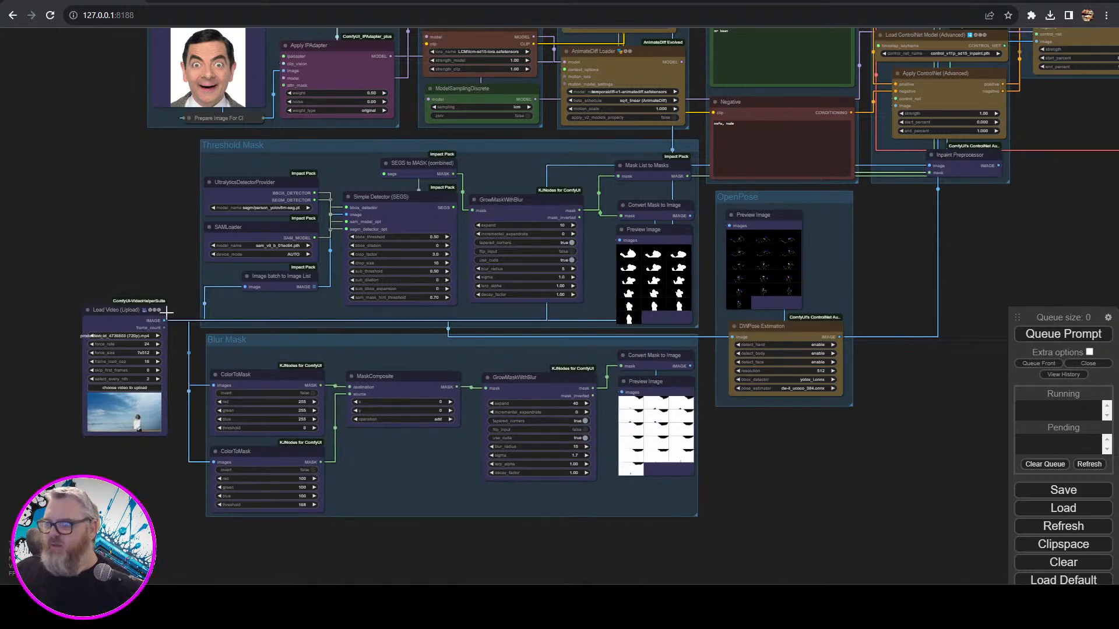
drag(911, 267, 582, 583)
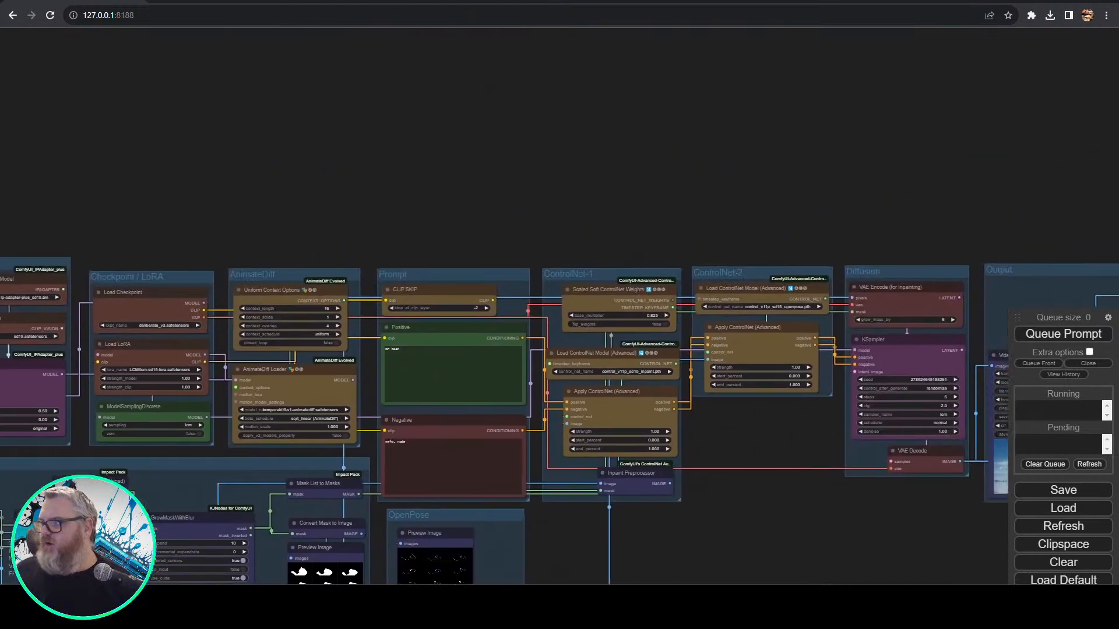
double_click(711, 208)
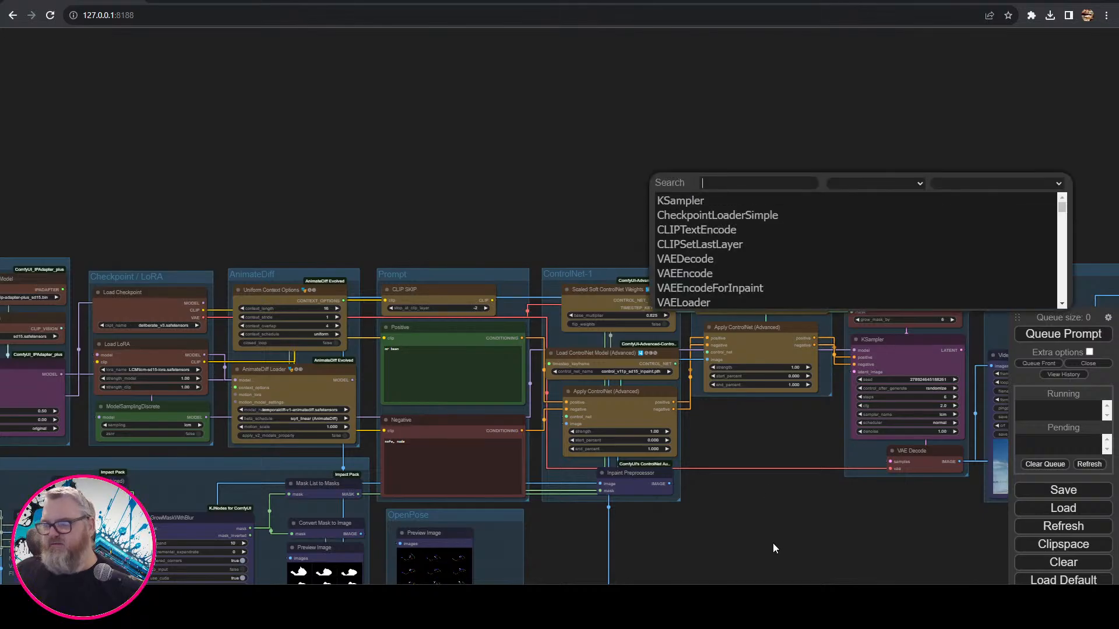
drag(834, 523, 494, 460)
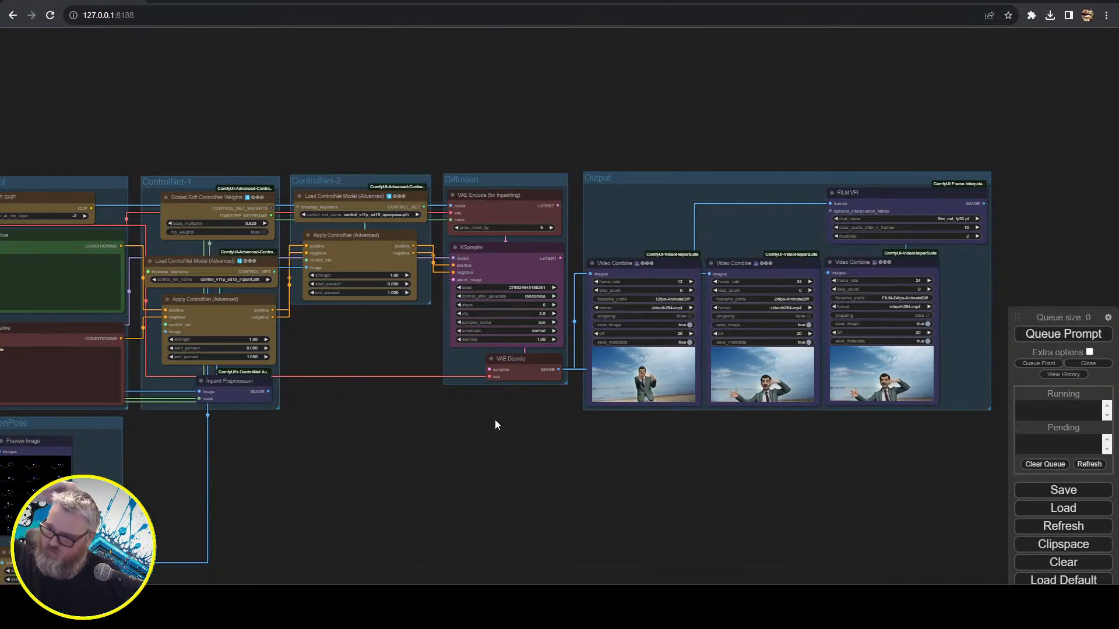
drag(356, 470, 999, 295)
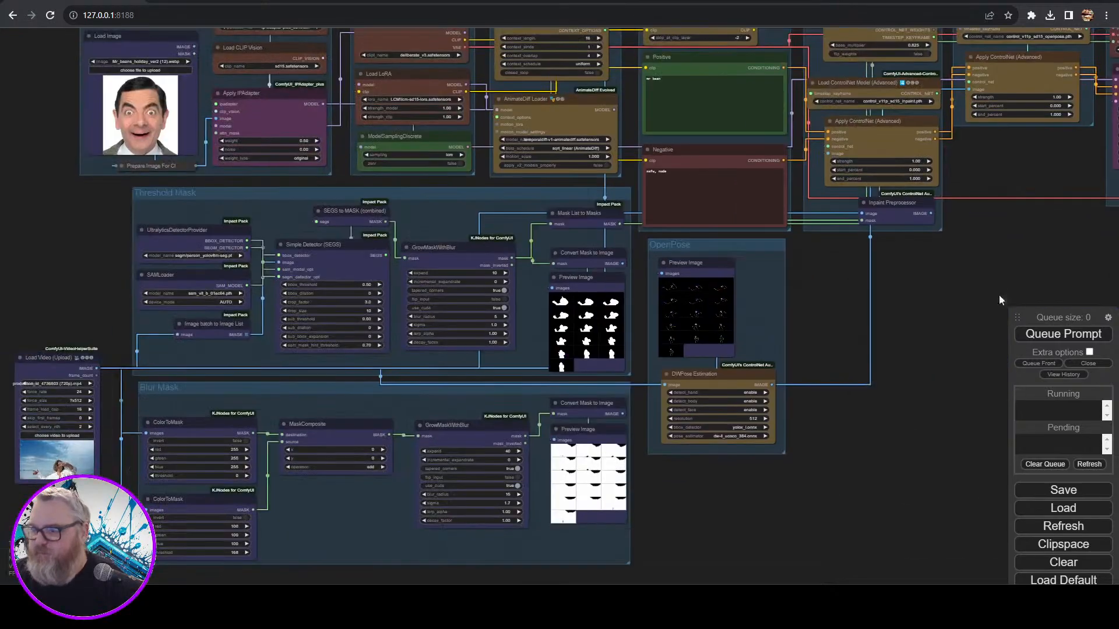
drag(871, 470, 1007, 383)
- Start choosing a new video for the Load Video node from the Downloads folder, showing its files as large thumbnails
click(207, 349)
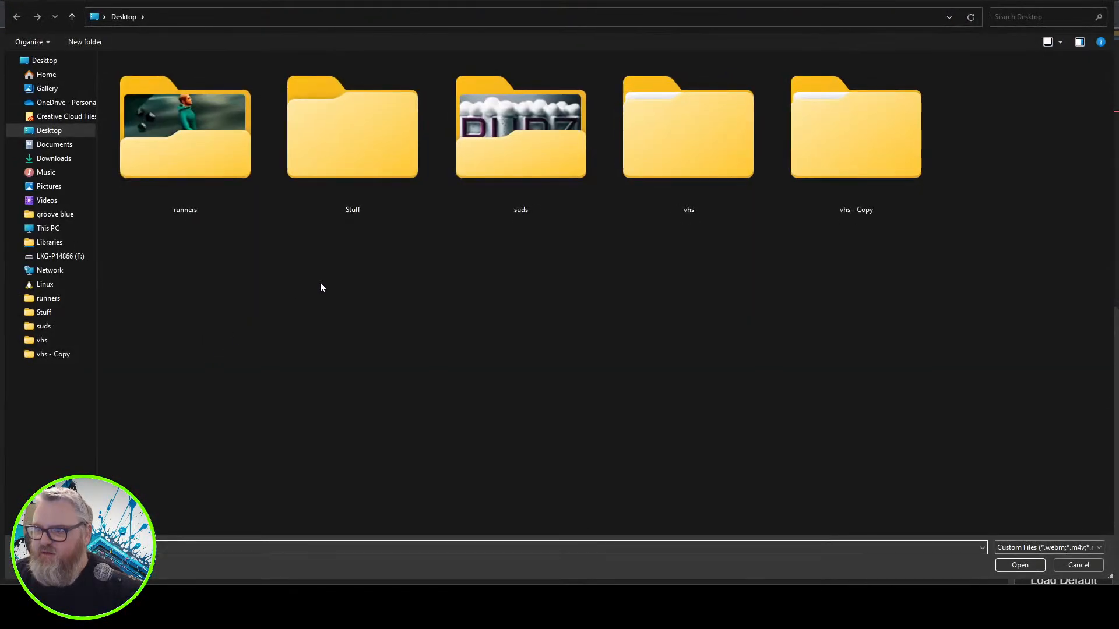
click(55, 158)
scroll(285, 236, down, 5)
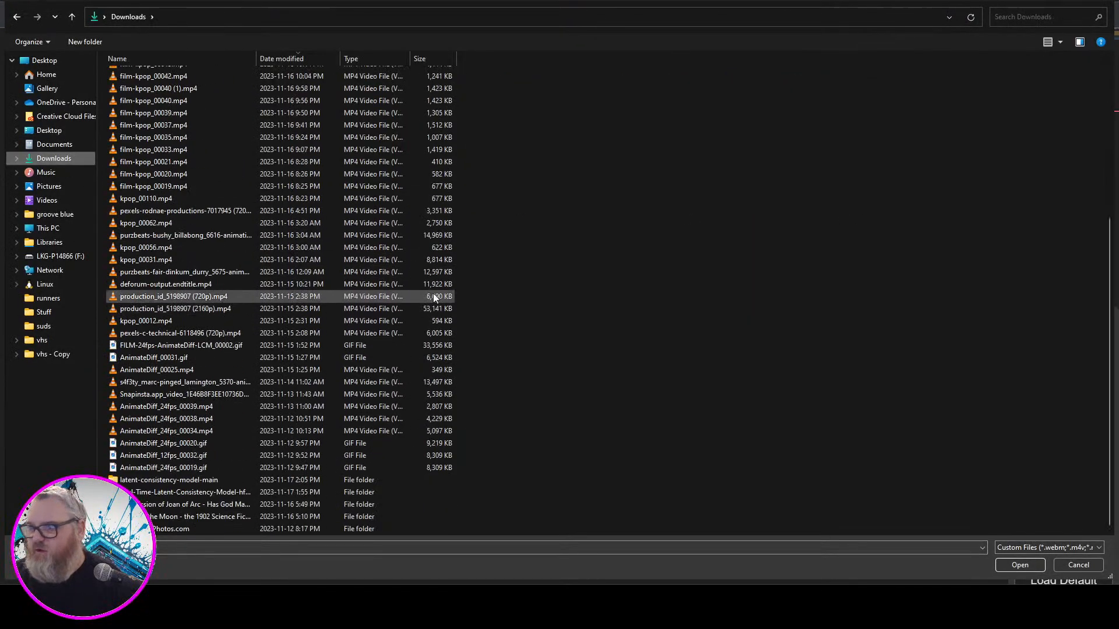
right_click(671, 253)
mouse_move(751, 259)
click(829, 258)
scroll(523, 327, down, 5)
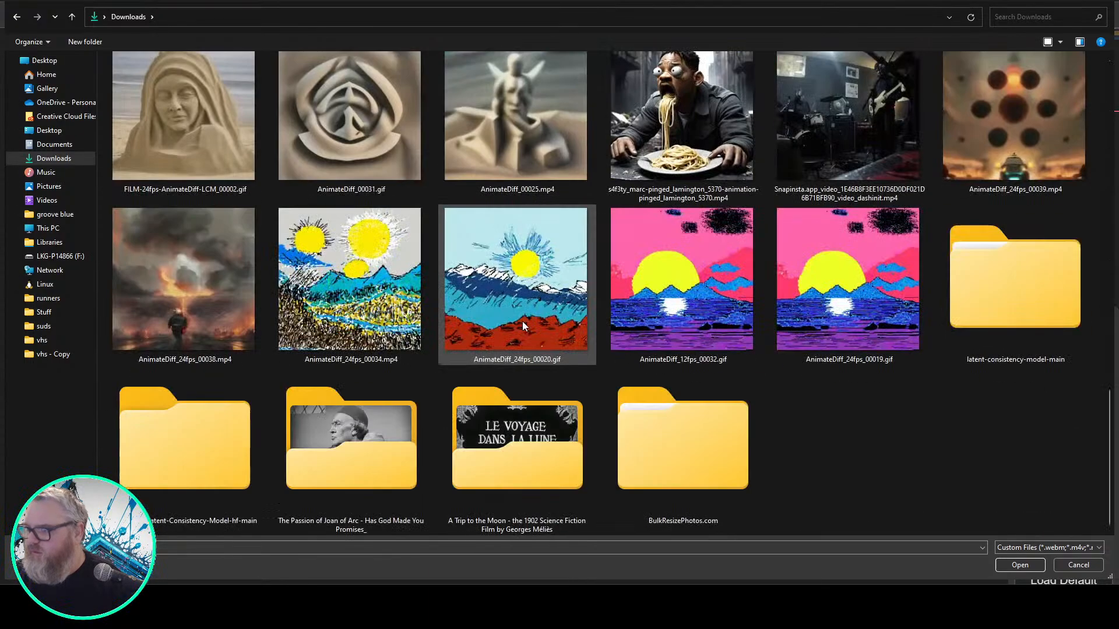
scroll(522, 321, up, 3)
scroll(529, 324, down, 3)
scroll(512, 291, up, 10)
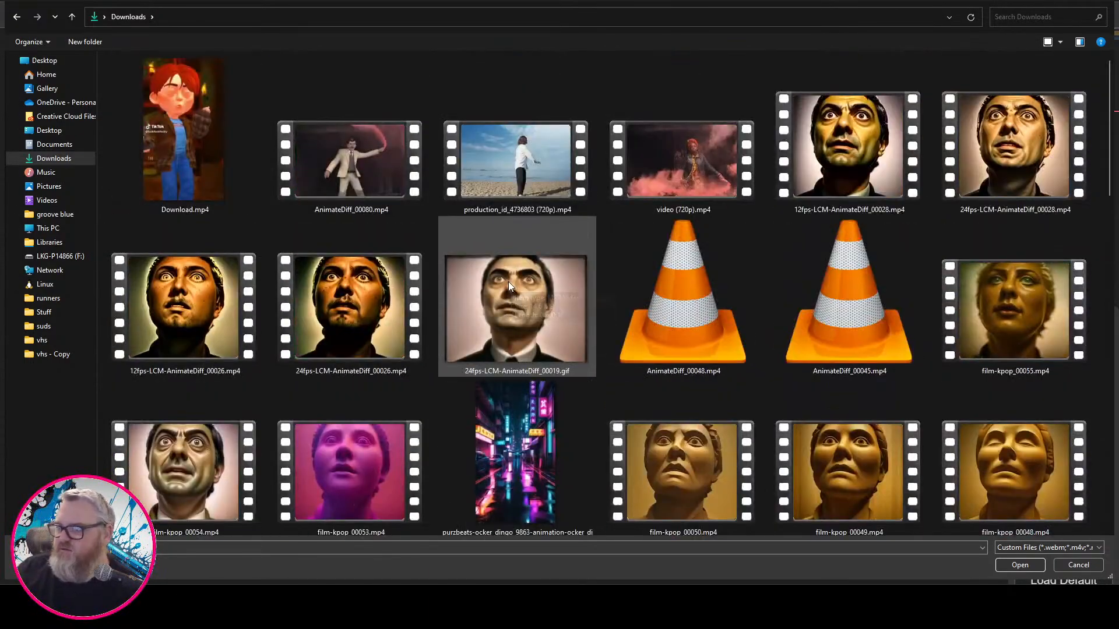
scroll(509, 251, down, 3)
scroll(514, 251, down, 3)
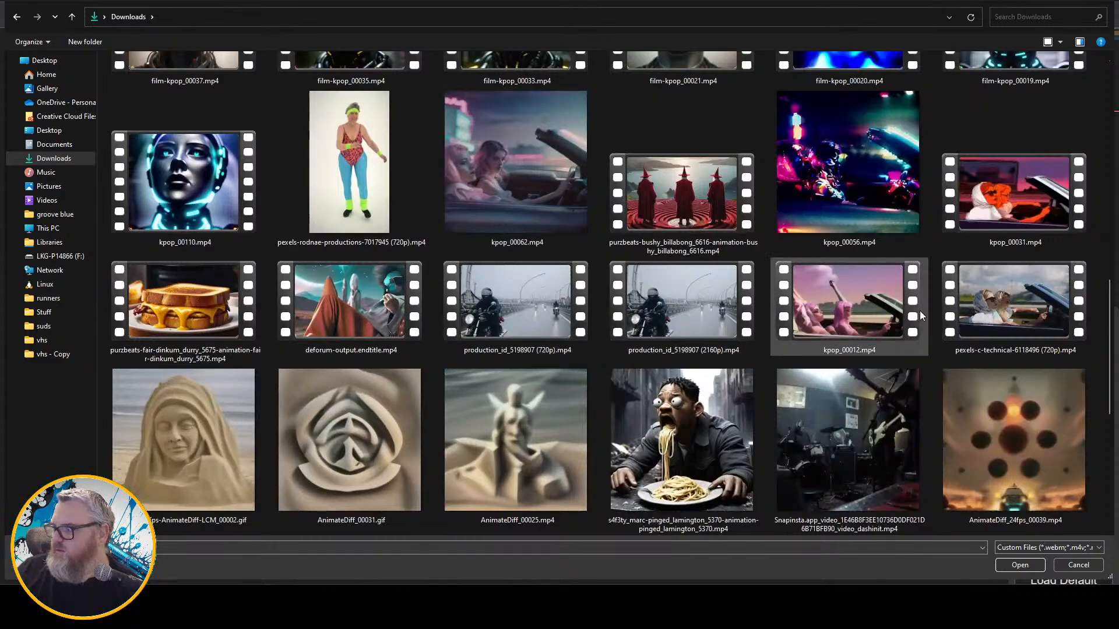
double_click(1013, 308)
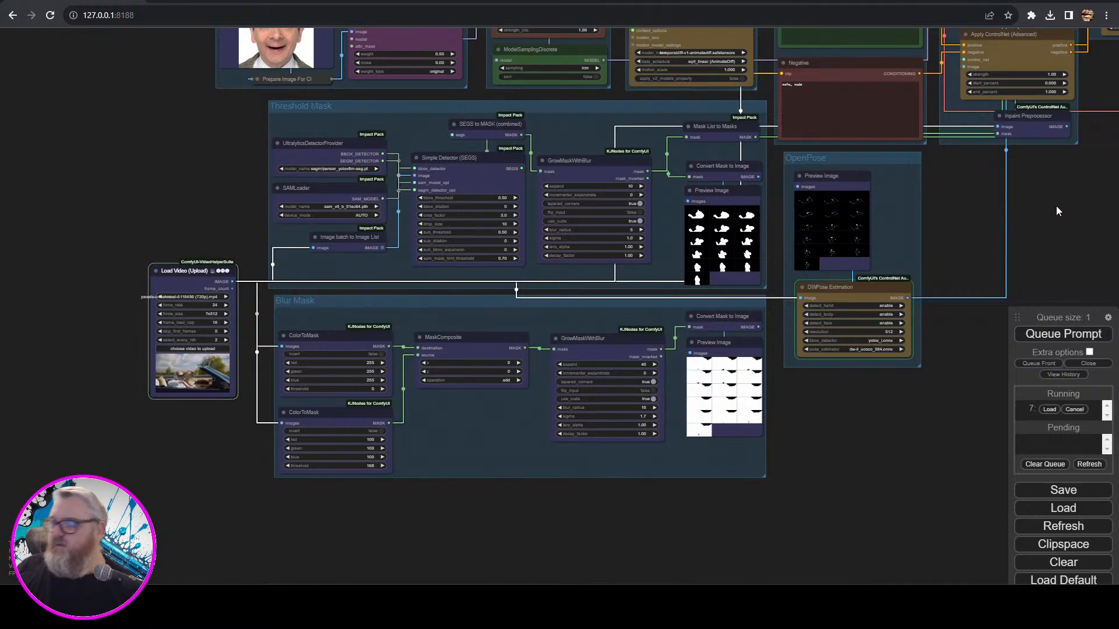
- Move the Load Video (Upload) node slightly farther from the Threshold Mask and Blur Mask groups
drag(252, 310, 314, 378)
drag(839, 269, 329, 350)
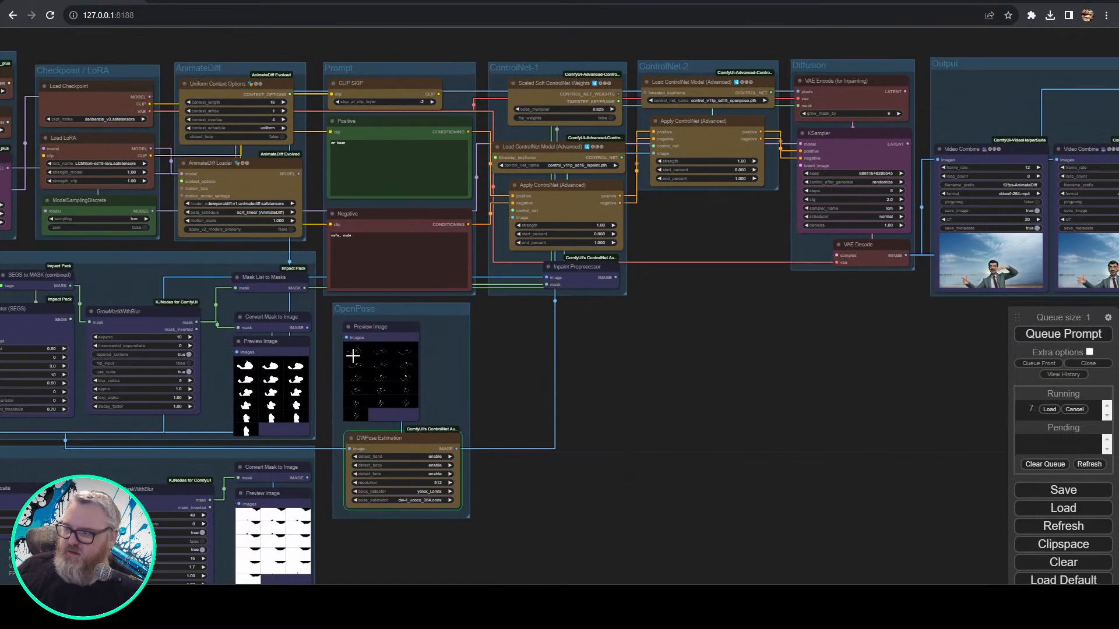
drag(669, 351, 557, 492)
scroll(557, 482, up, 6)
scroll(558, 481, down, 7)
drag(627, 477, 1116, 229)
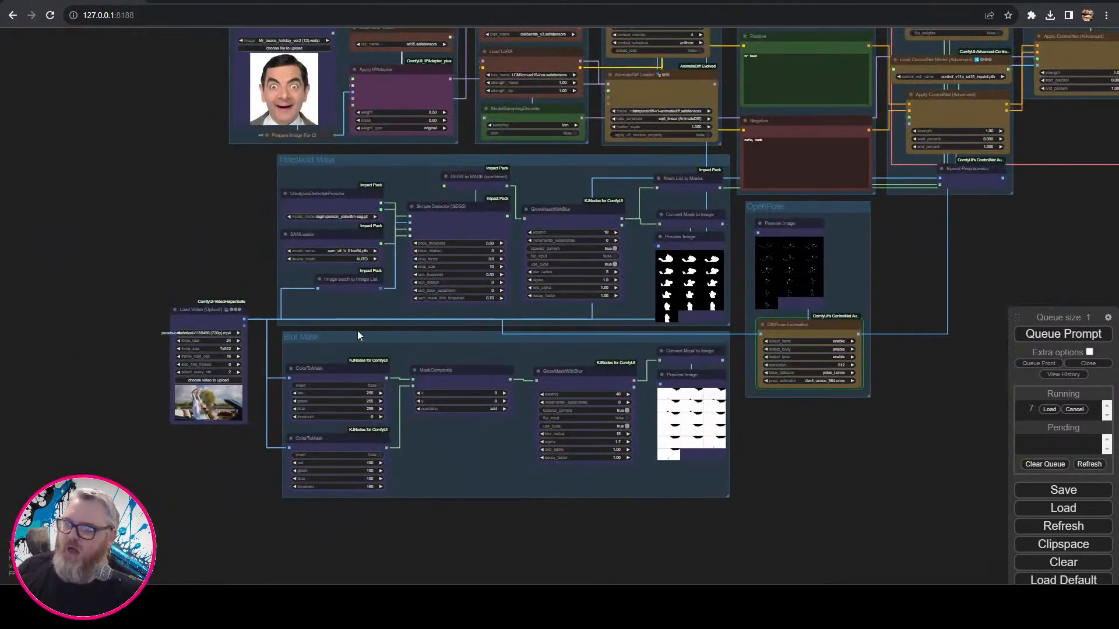
scroll(199, 335, up, 13)
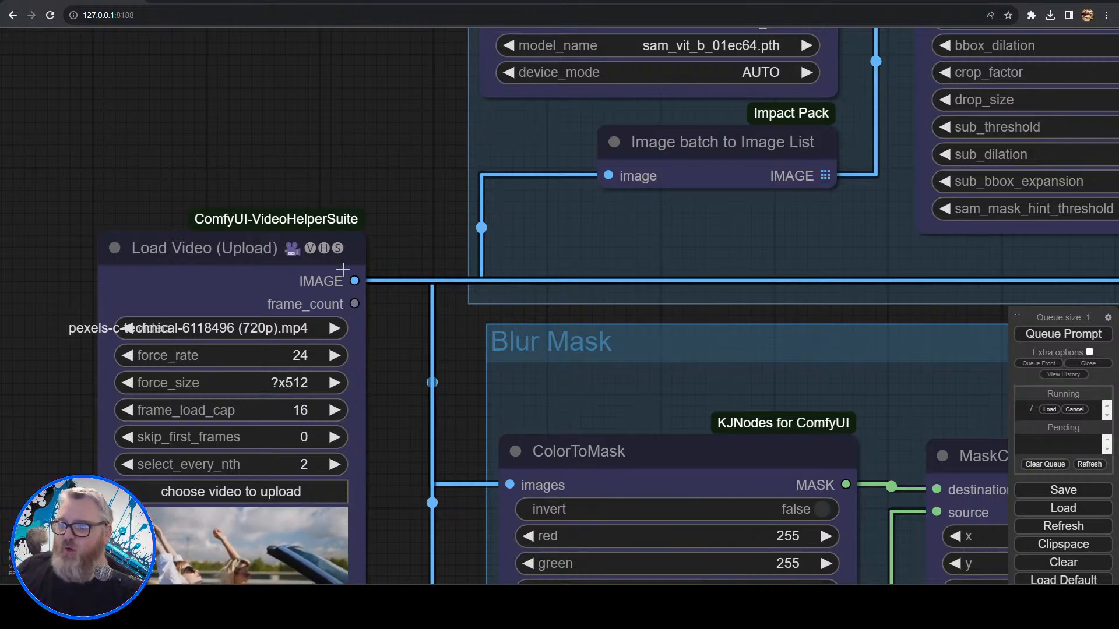
drag(339, 239, 279, 231)
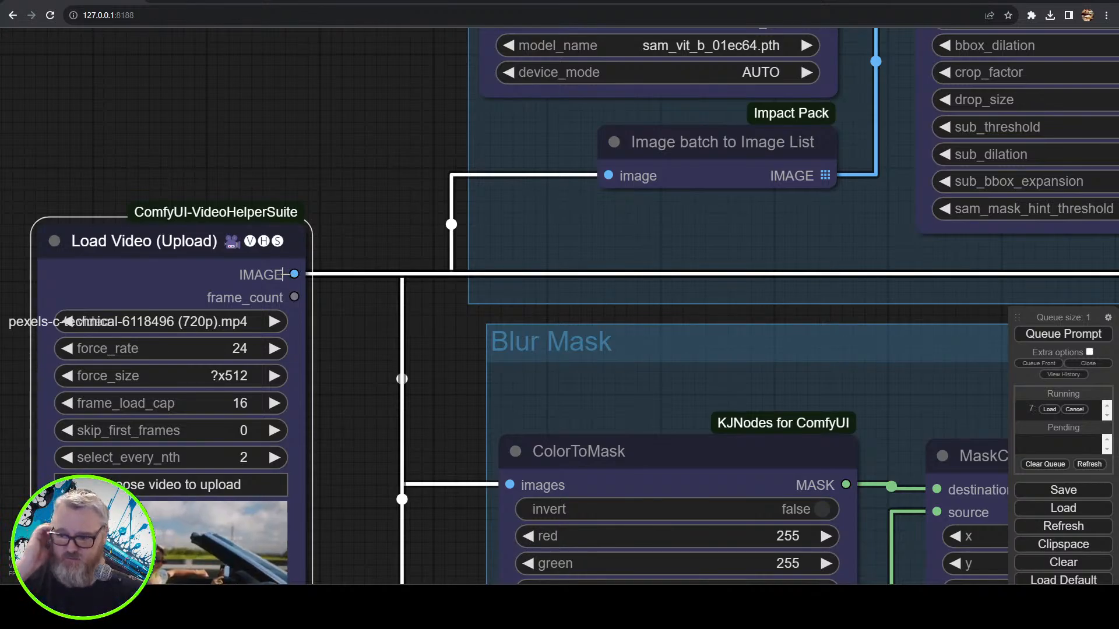
scroll(450, 163, down, 6)
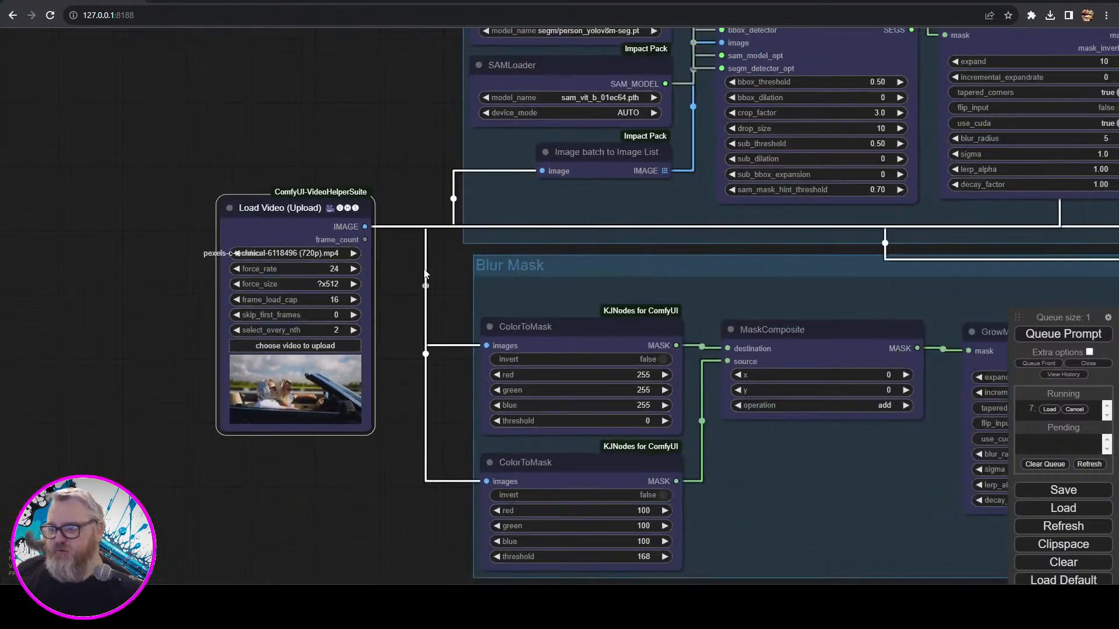
- Examine the Threshold Mask, Blur Mask and OpenPose preview images for the newly loaded video
drag(449, 293, 129, 241)
scroll(130, 240, down, 6)
drag(918, 382, 856, 416)
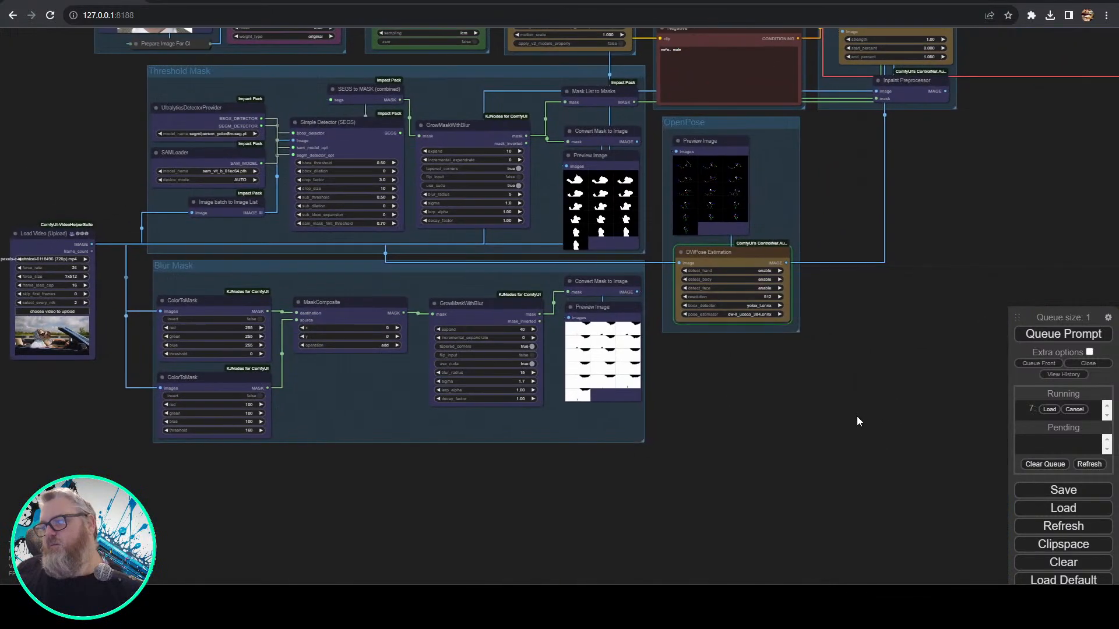
drag(80, 414, 357, 495)
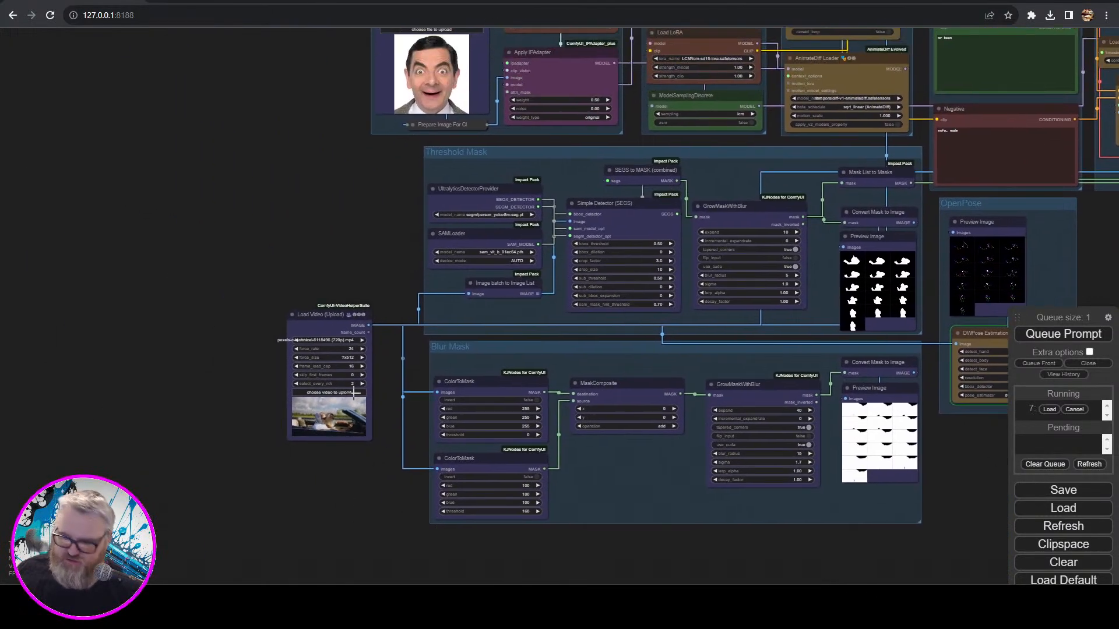
click(344, 358)
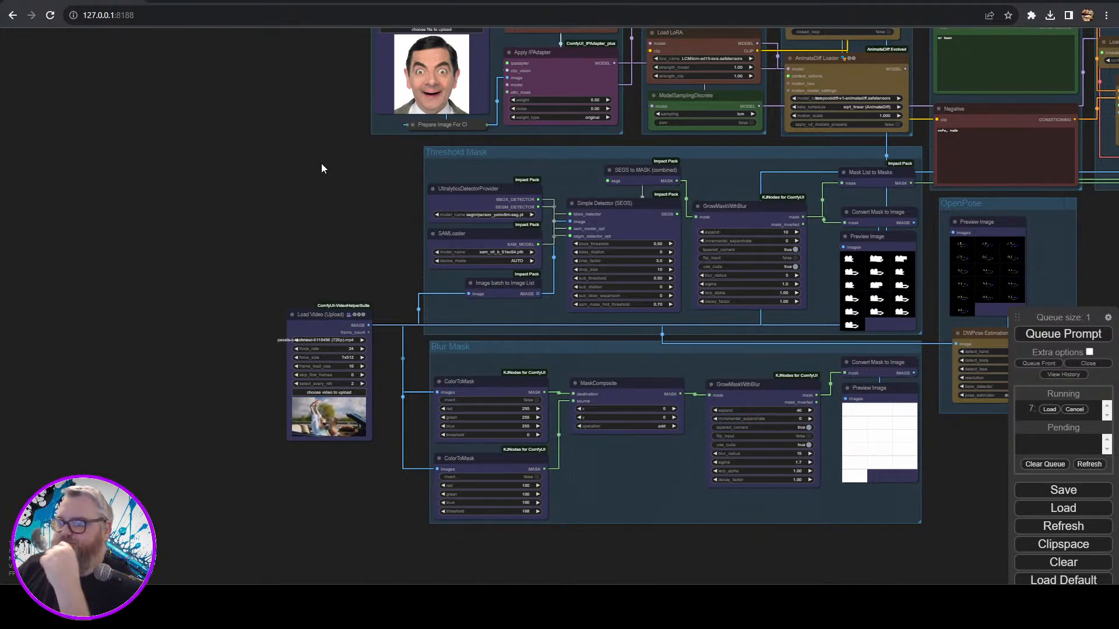
drag(322, 168, 108, 173)
scroll(656, 502, up, 10)
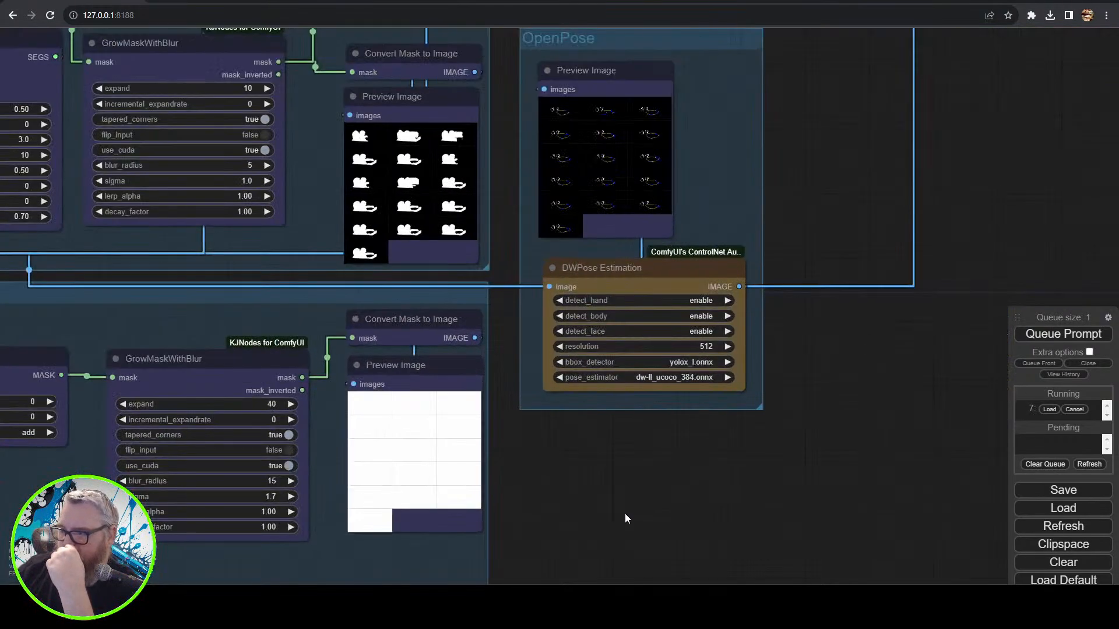
drag(568, 505, 691, 435)
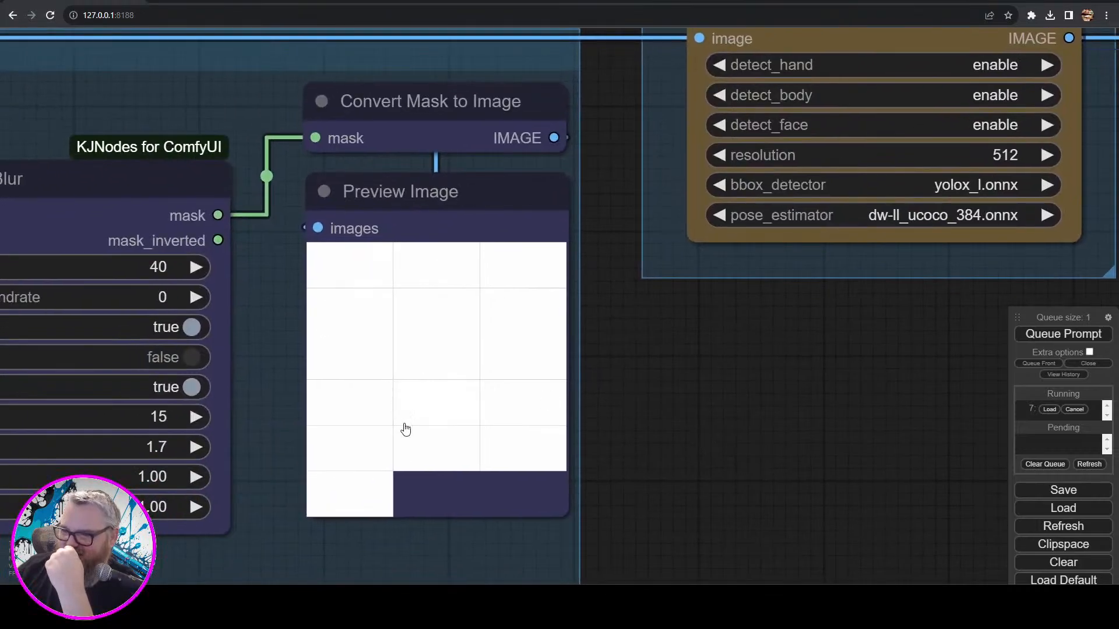
scroll(313, 354, down, 6)
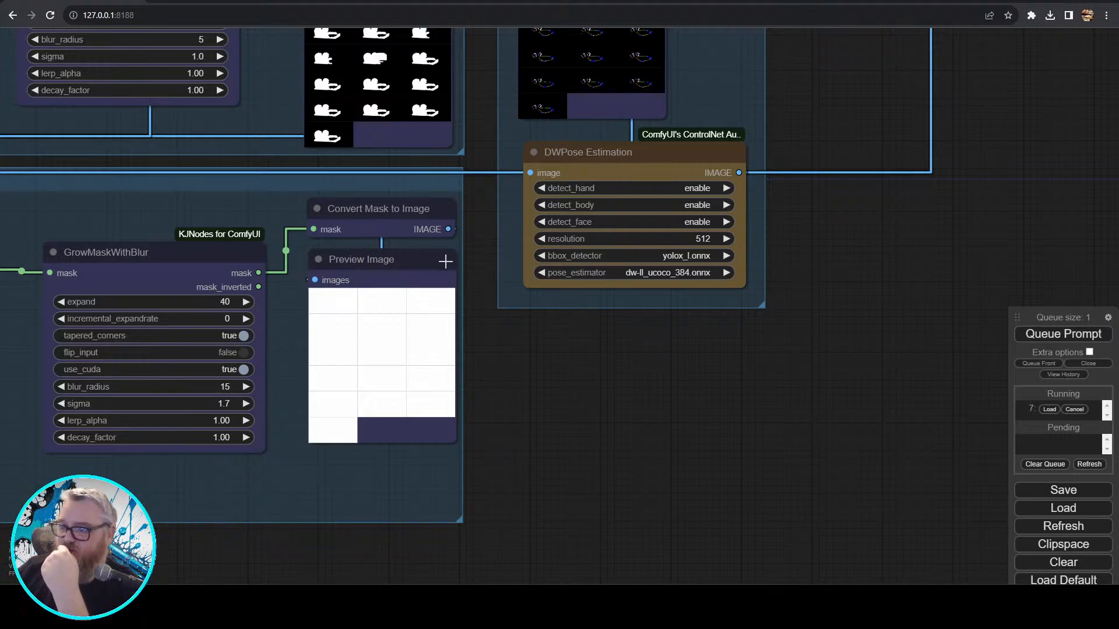
- Nudge the Convert Mask to Image node in the Blur Mask group slightly up and to the left above its preview
mouse_move(446, 210)
mouse_down()
mouse_move(228, 201)
mouse_move(445, 208)
mouse_move(432, 213)
mouse_up()
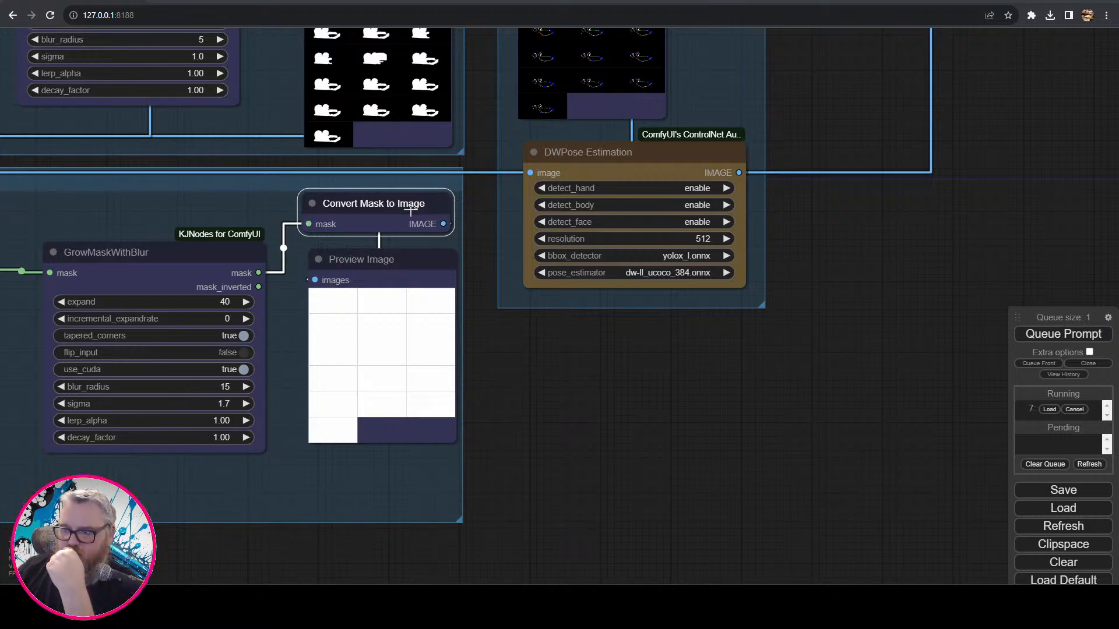
drag(530, 393, 759, 444)
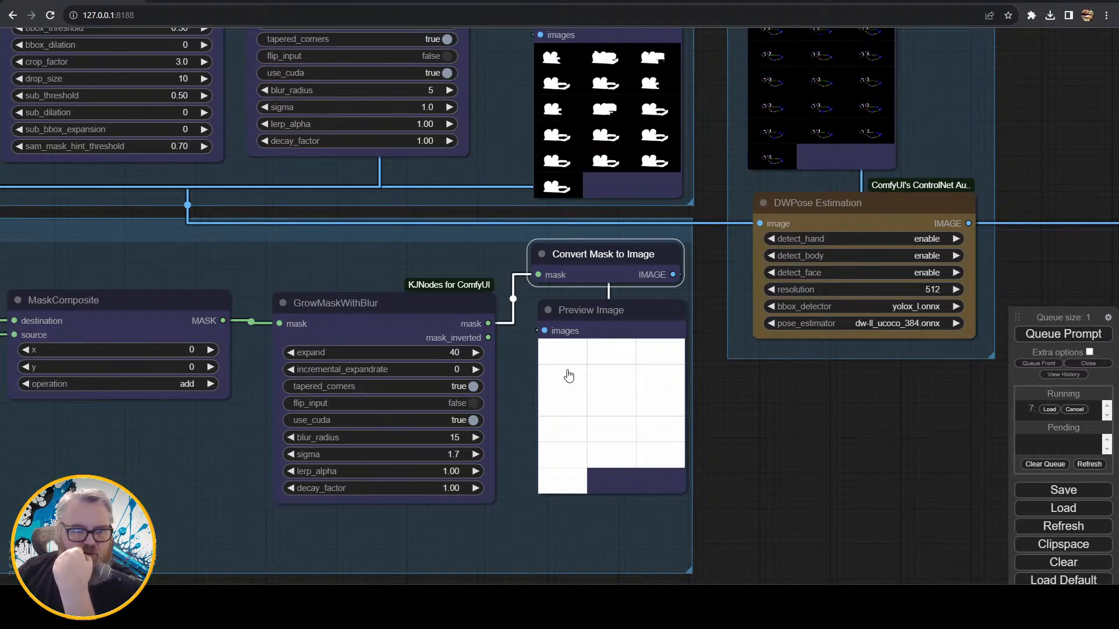
drag(786, 396, 697, 575)
scroll(697, 575, down, 5)
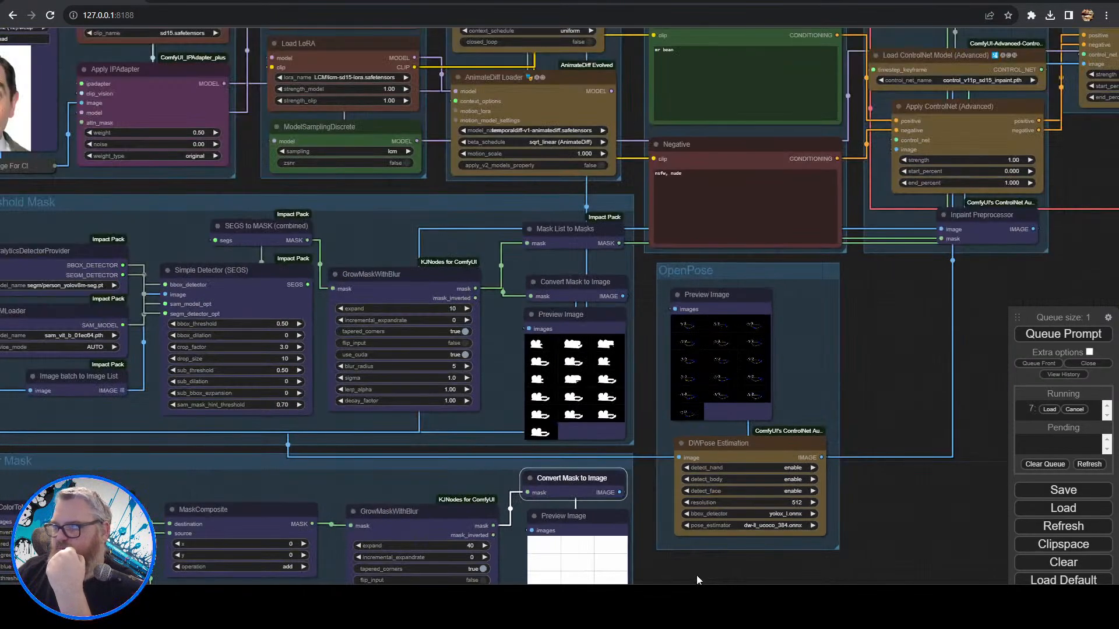
- Review the Threshold Mask, Blur Mask and OpenPose groups along with their preview images
scroll(697, 575, up, 3)
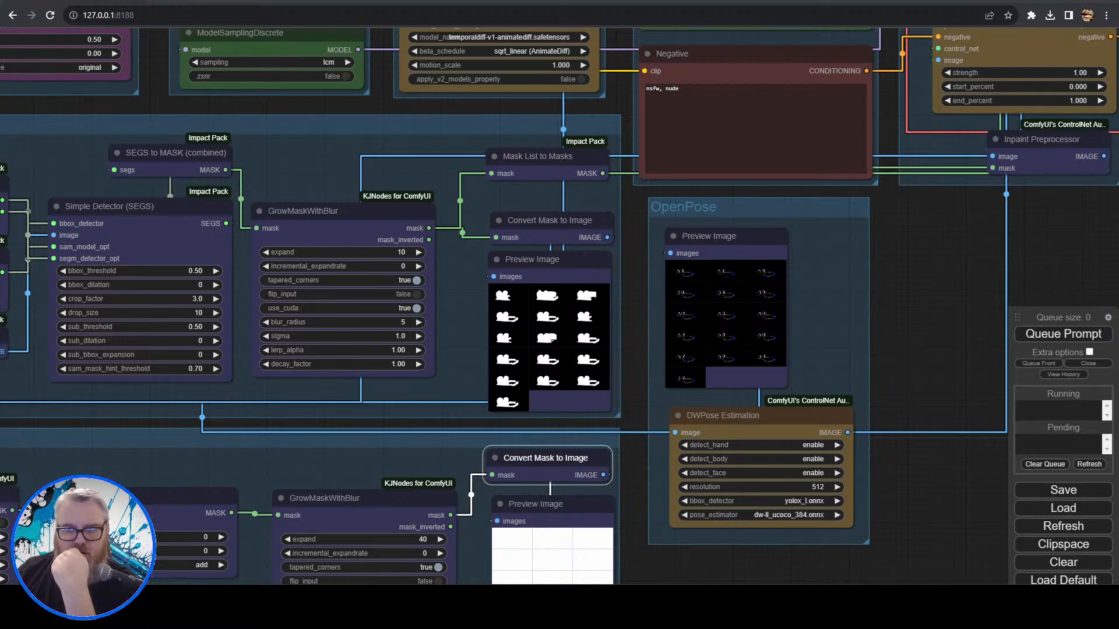
scroll(171, 314, down, 8)
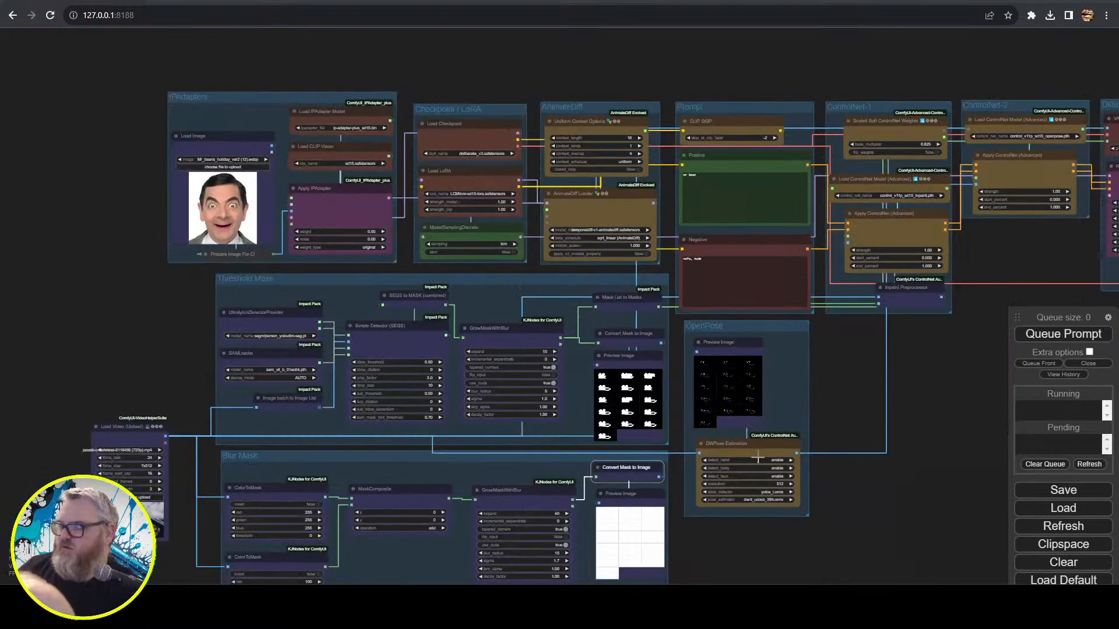
scroll(641, 542, up, 7)
scroll(437, 500, down, 1)
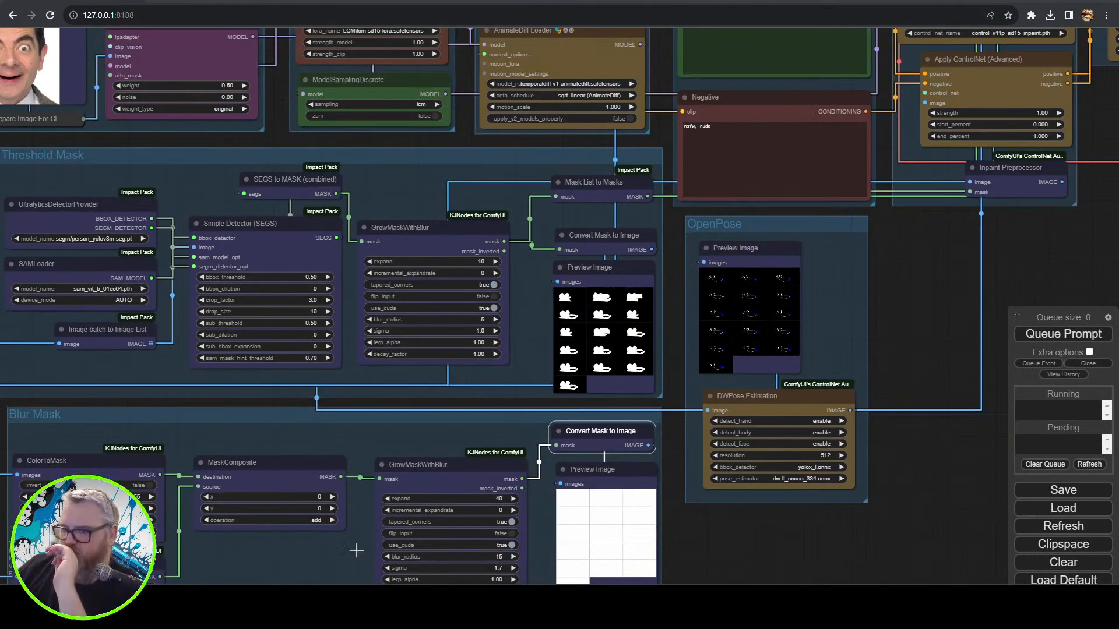
drag(866, 556, 952, 553)
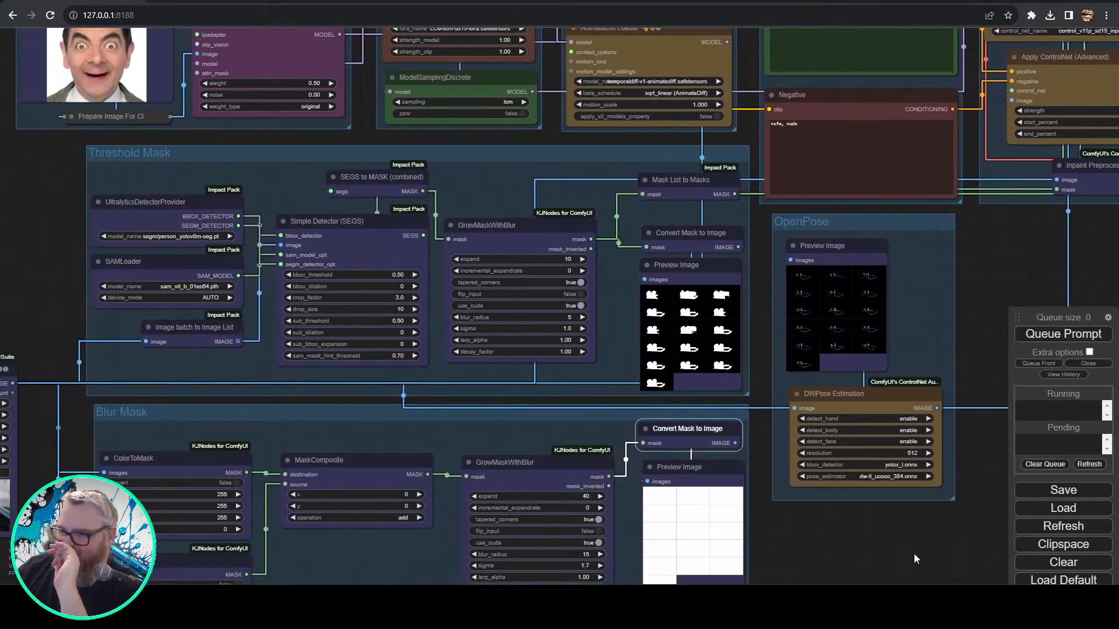
scroll(911, 551, down, 2)
drag(908, 550, 867, 437)
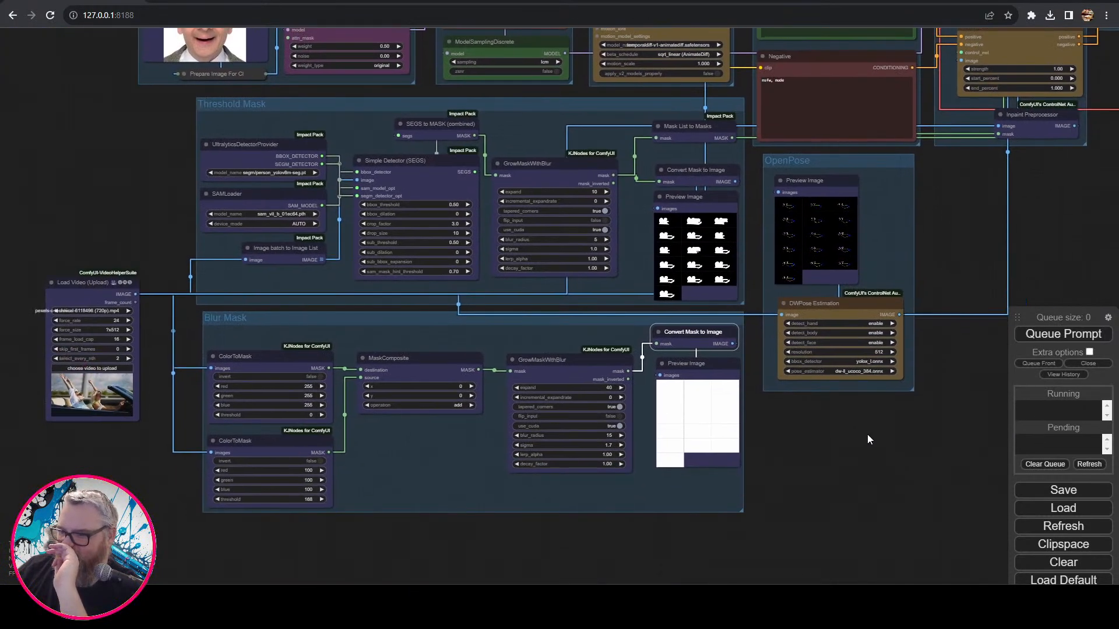
- Examine the convertible-car videos in the three Video Combine nodes of the Output group up close and compare them
drag(777, 416, 39, 496)
drag(644, 362, 287, 478)
drag(331, 432, 907, 475)
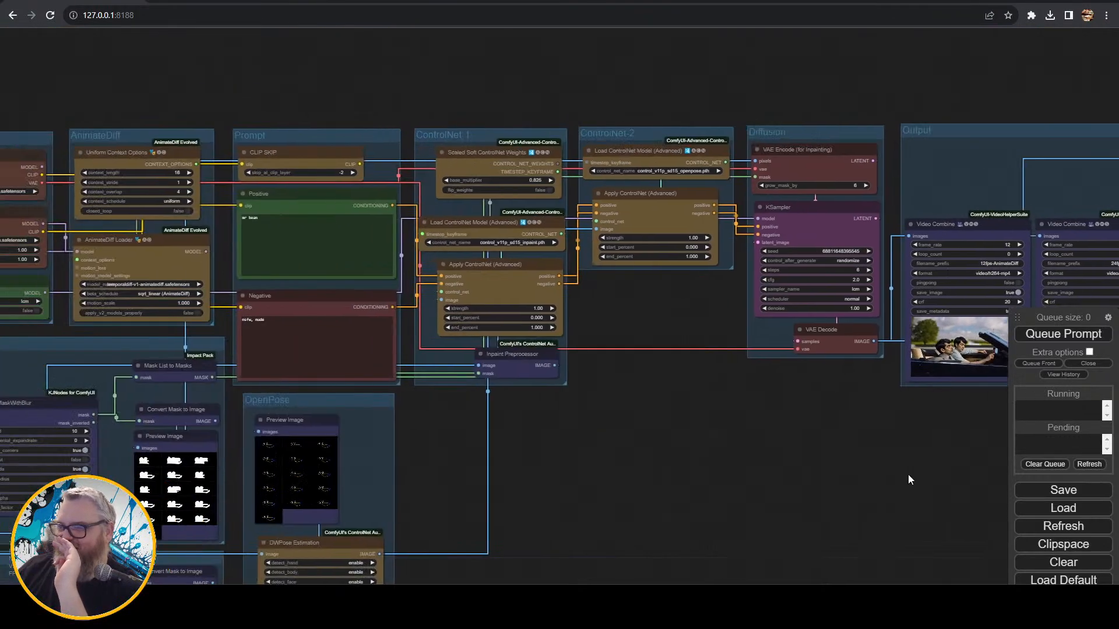
drag(435, 500, 10, 506)
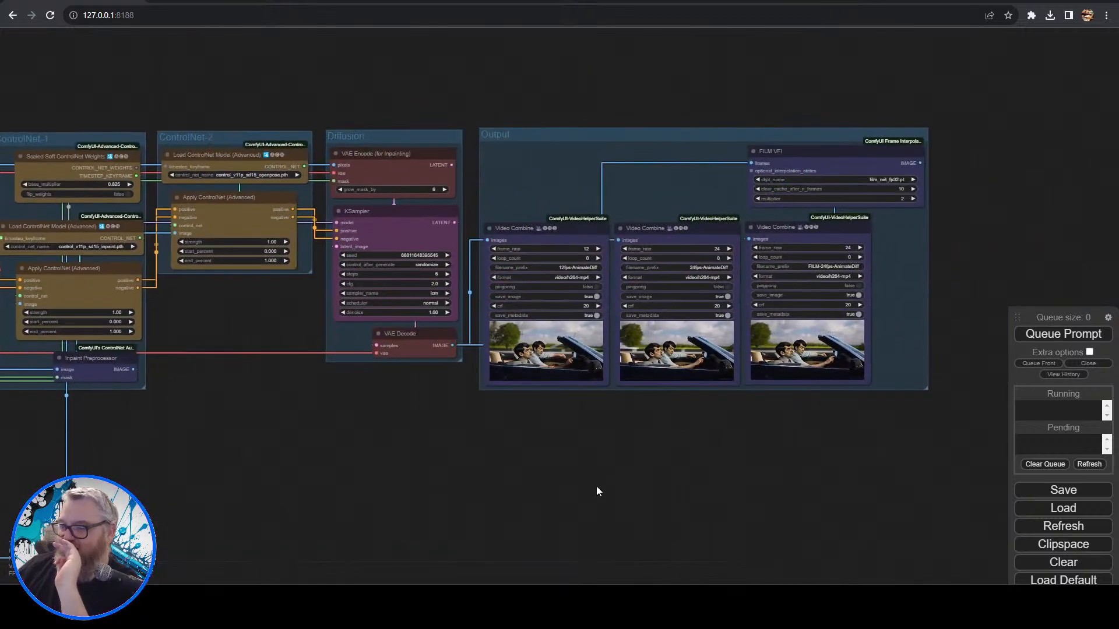
scroll(601, 483, up, 5)
drag(605, 481, 424, 538)
scroll(425, 538, up, 6)
drag(503, 359, 968, 623)
scroll(506, 502, up, 5)
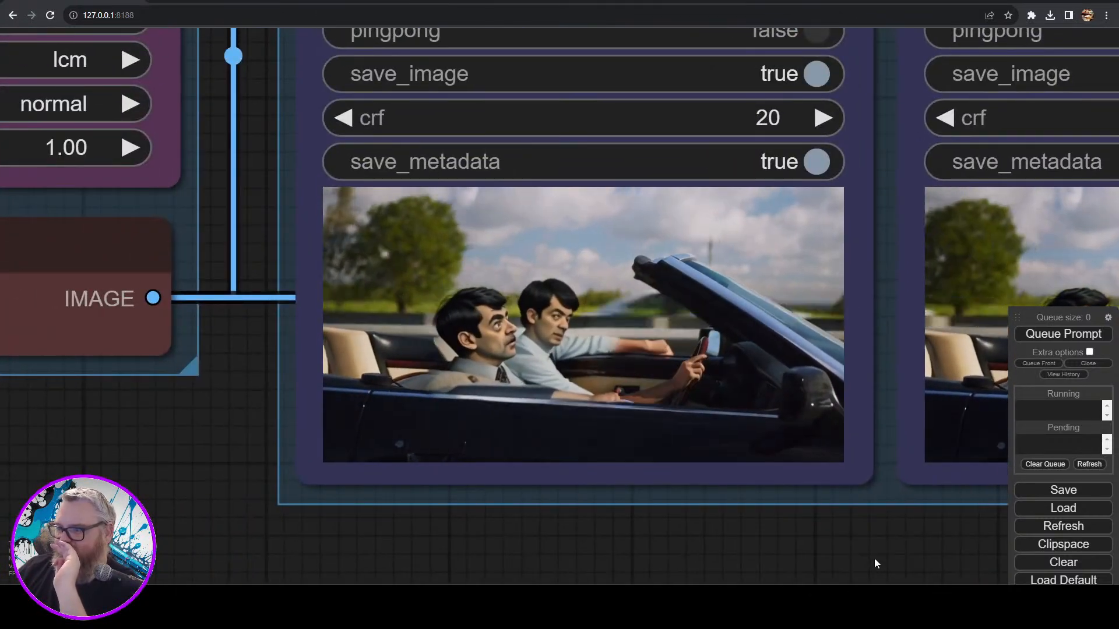
drag(874, 558, 172, 586)
drag(547, 568, 117, 566)
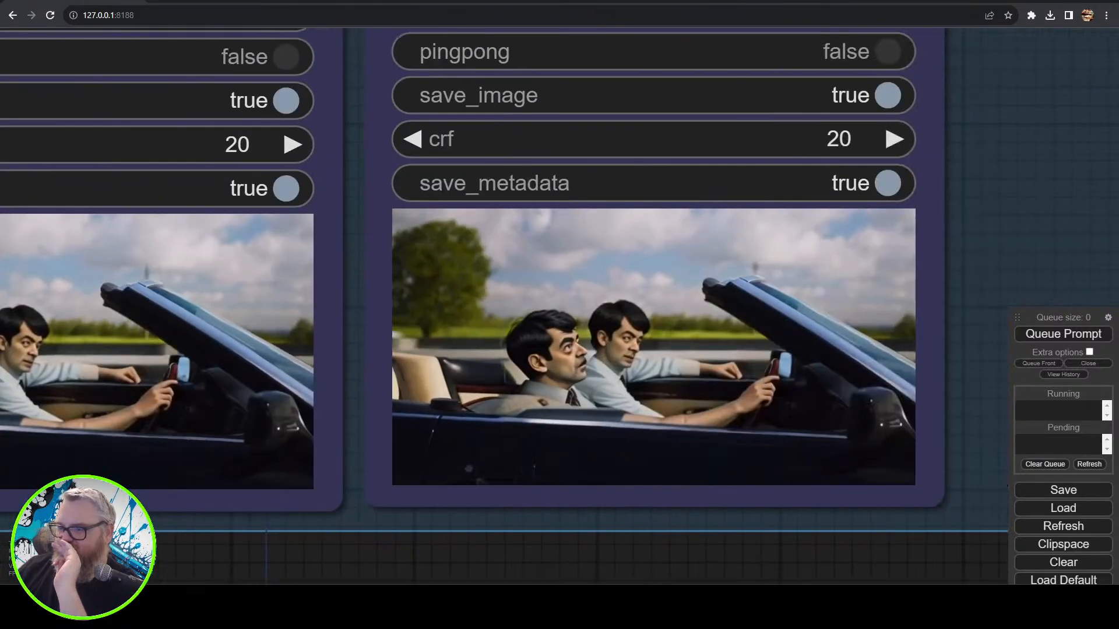
drag(364, 564, 598, 568)
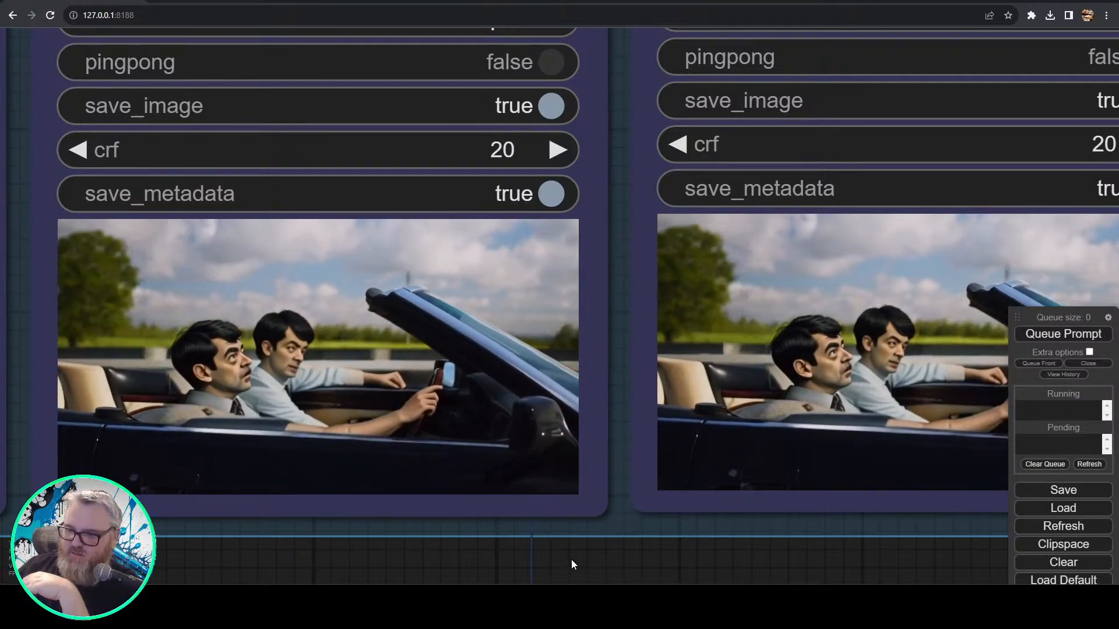
scroll(571, 559, down, 5)
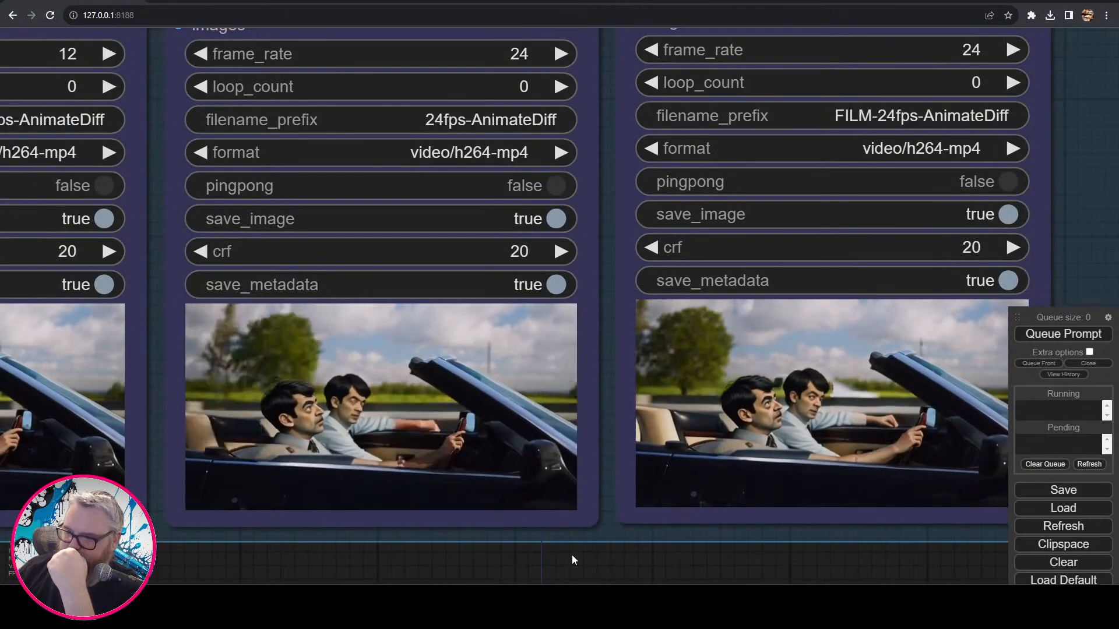
- Set the strength of Apply ControlNet (Advanced) in the ControlNet-2 group to 0.6 and queue the prompt
scroll(559, 548, down, 5)
scroll(543, 539, down, 4)
drag(356, 153, 866, 148)
drag(545, 170, 687, 95)
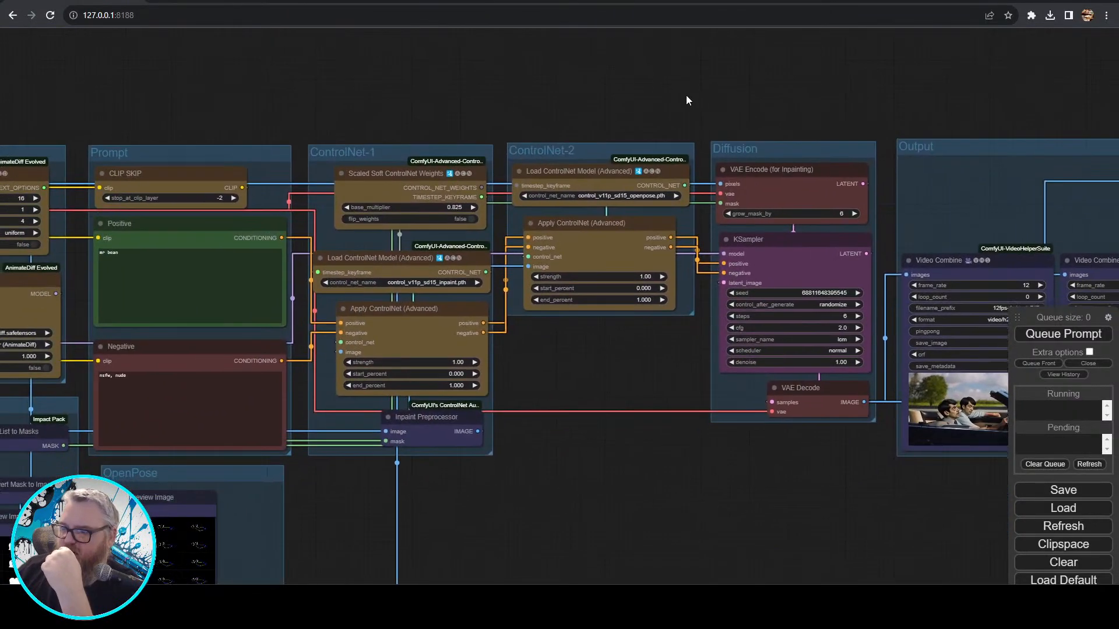
click(639, 276)
text(0.6)
key(Return)
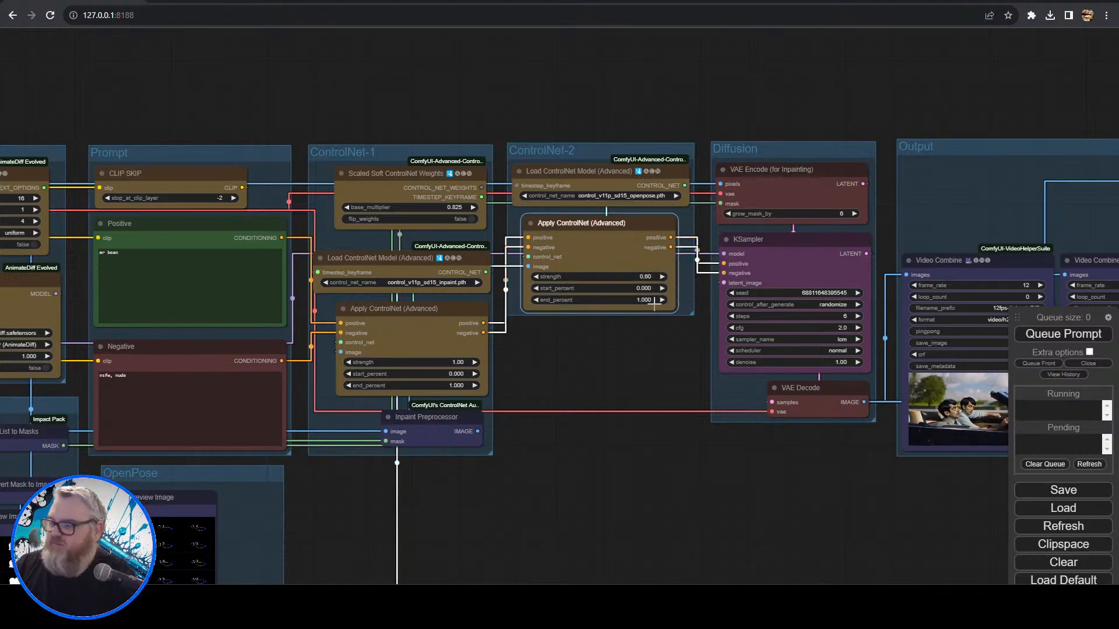
click(1070, 333)
- Inspect the newly generated 12 fps and 24 fps videos in the Output group for the effect of the reduced OpenPose strength
drag(908, 463, 241, 456)
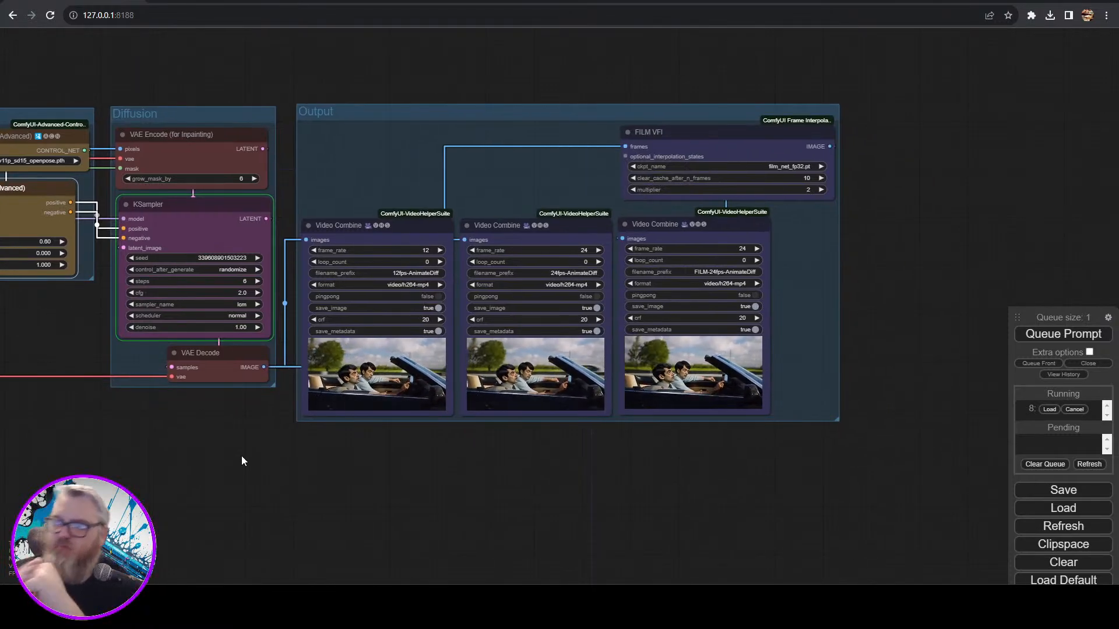
scroll(473, 541, up, 6)
drag(449, 475, 677, 627)
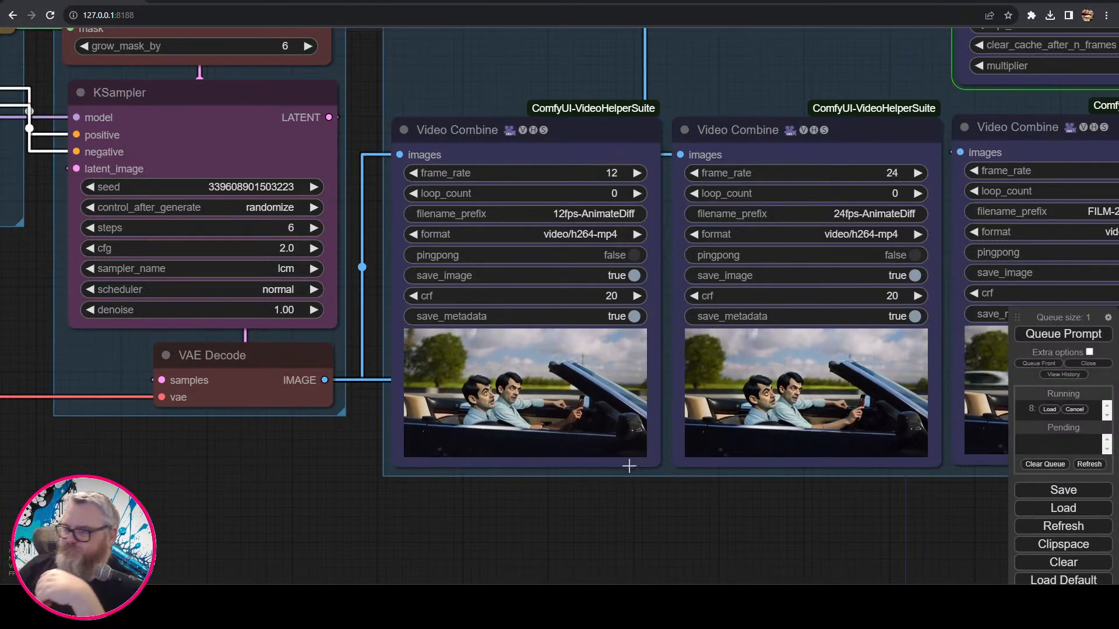
scroll(618, 469, up, 12)
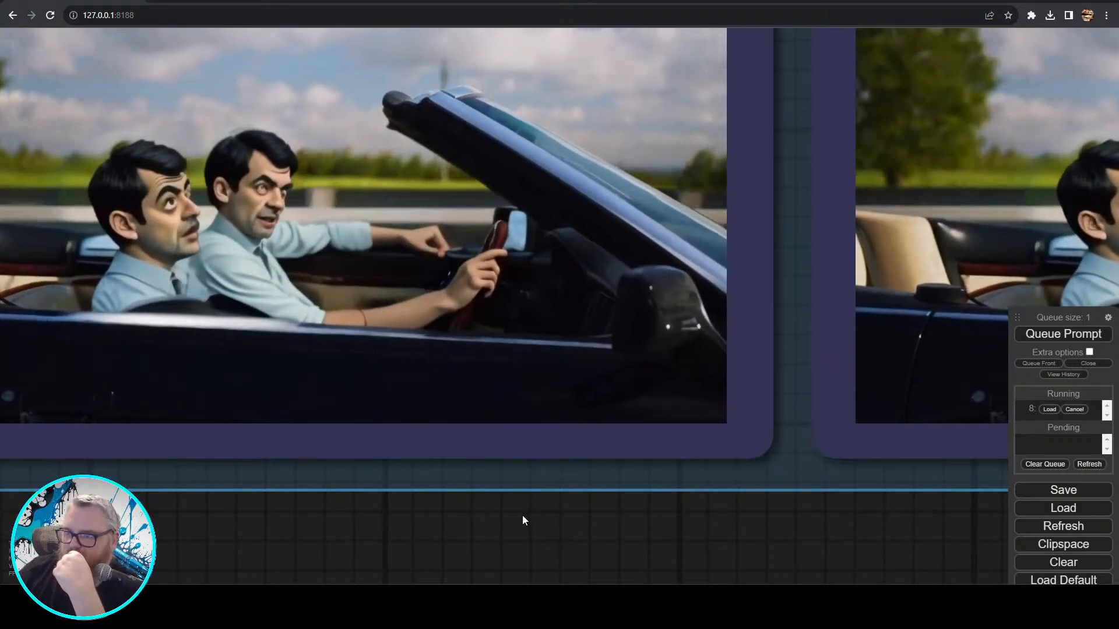
scroll(519, 511, down, 5)
drag(535, 526, 221, 546)
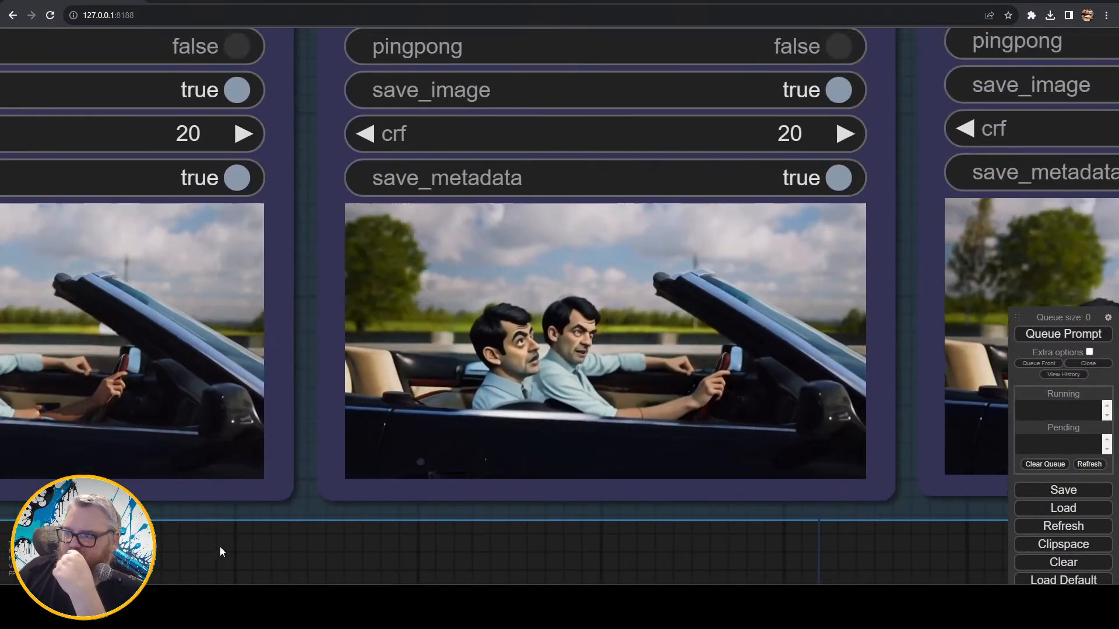
scroll(223, 545, down, 6)
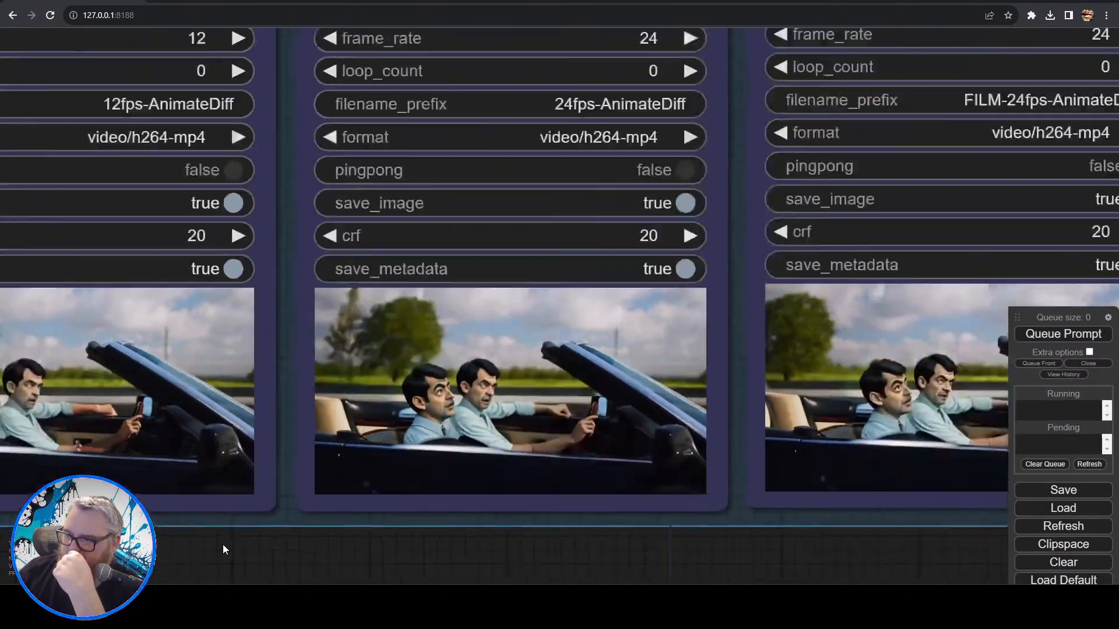
drag(350, 537, 1006, 495)
scroll(389, 502, down, 5)
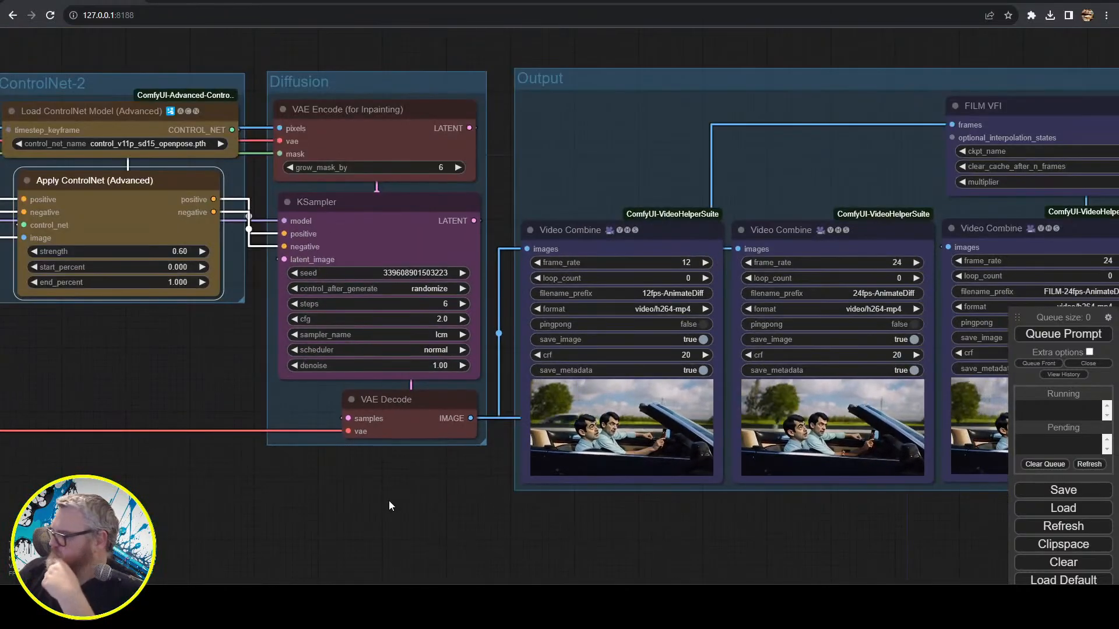
drag(162, 394, 873, 396)
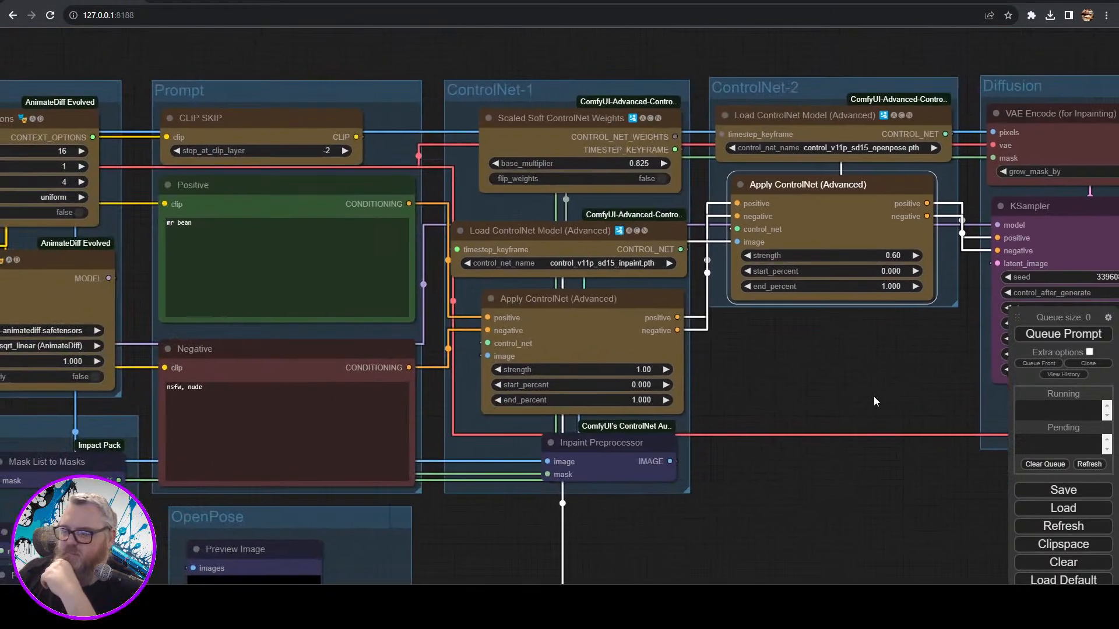
drag(763, 437, 1075, 333)
drag(793, 512, 1115, 162)
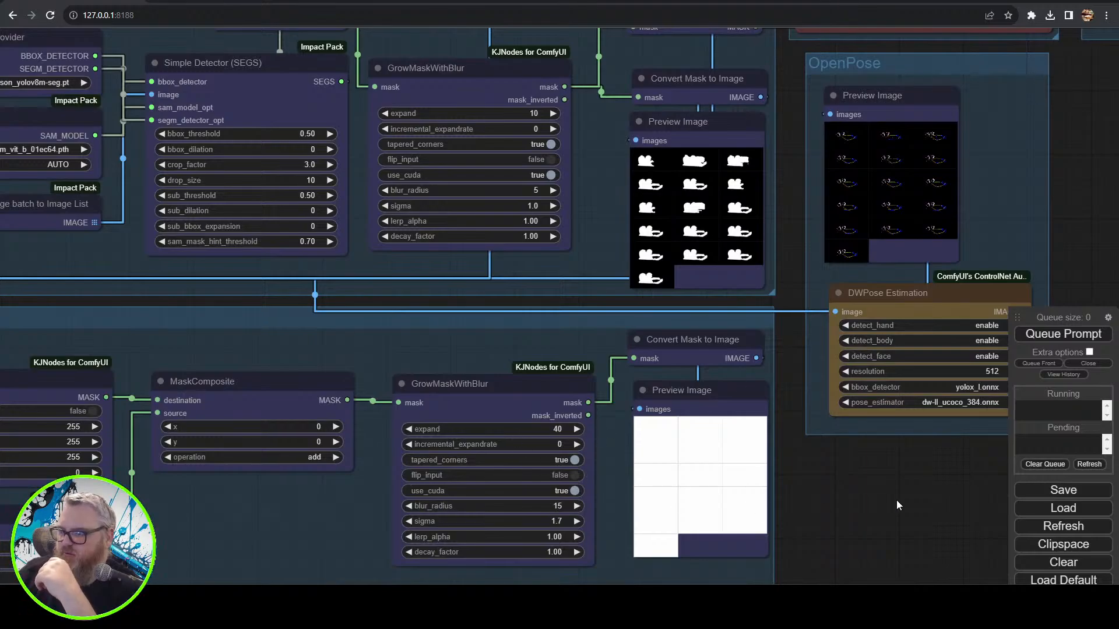
drag(735, 564, 1006, 231)
drag(300, 357, 684, 539)
click(400, 254)
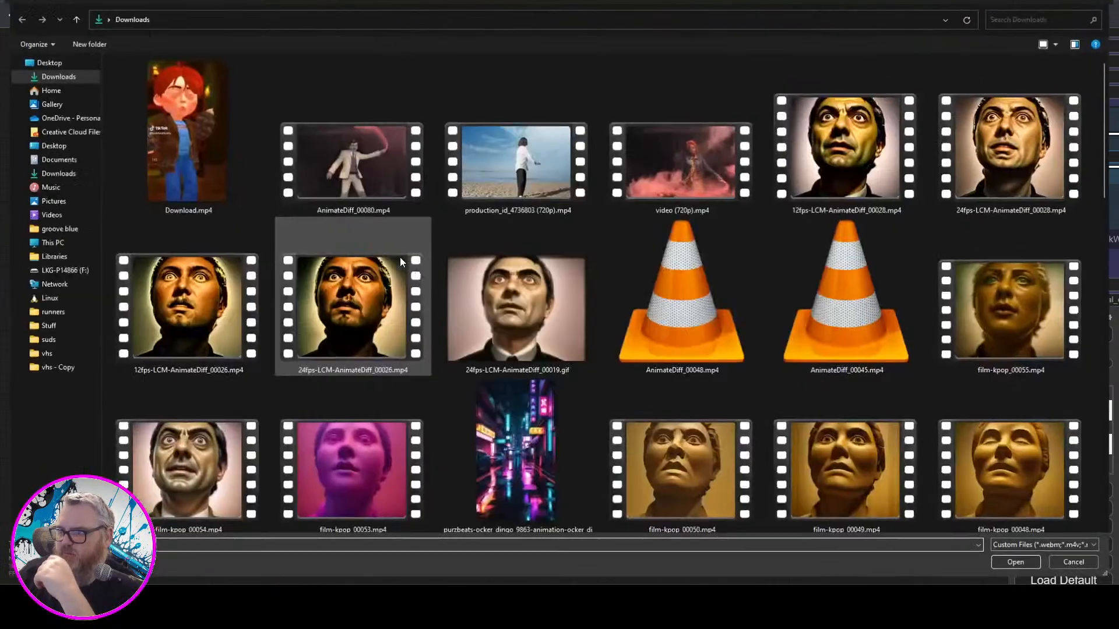
scroll(400, 257, down, 15)
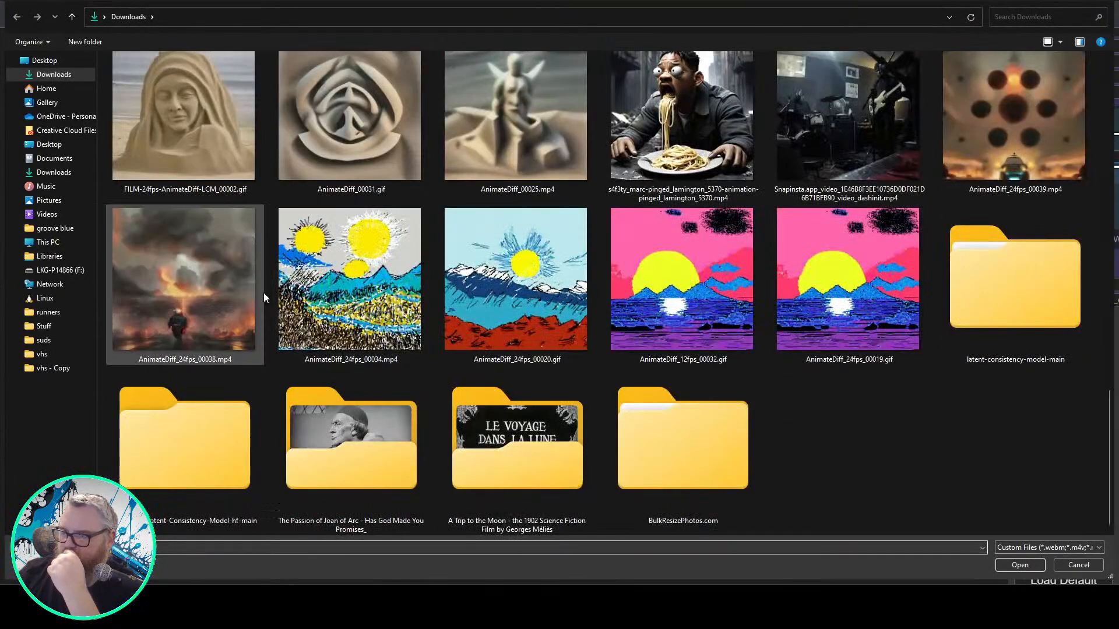
scroll(264, 292, up, 5)
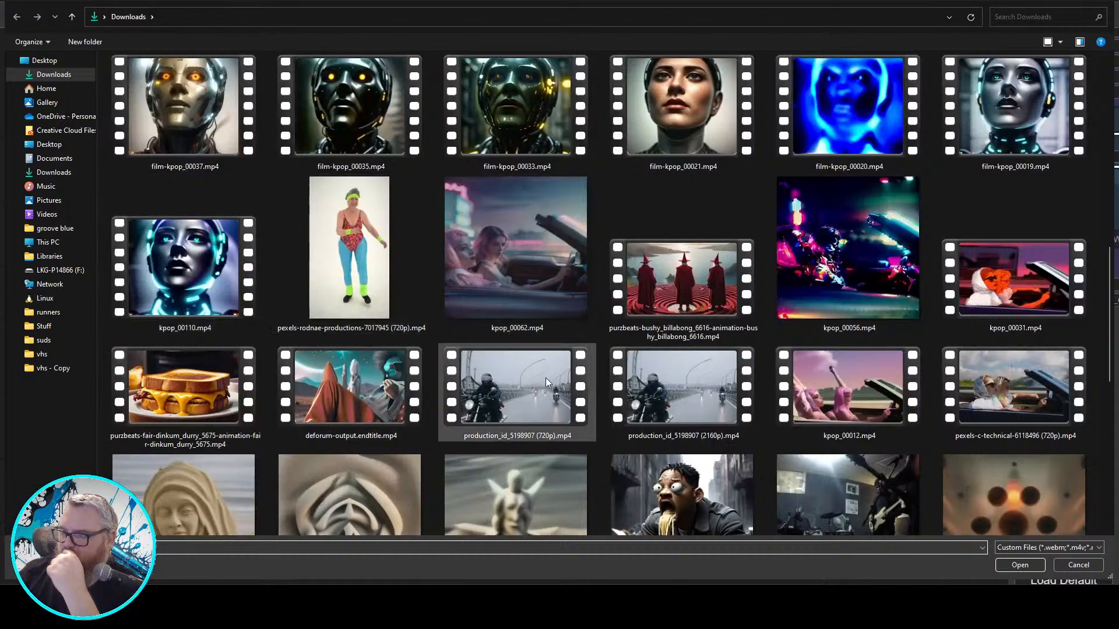
double_click(530, 382)
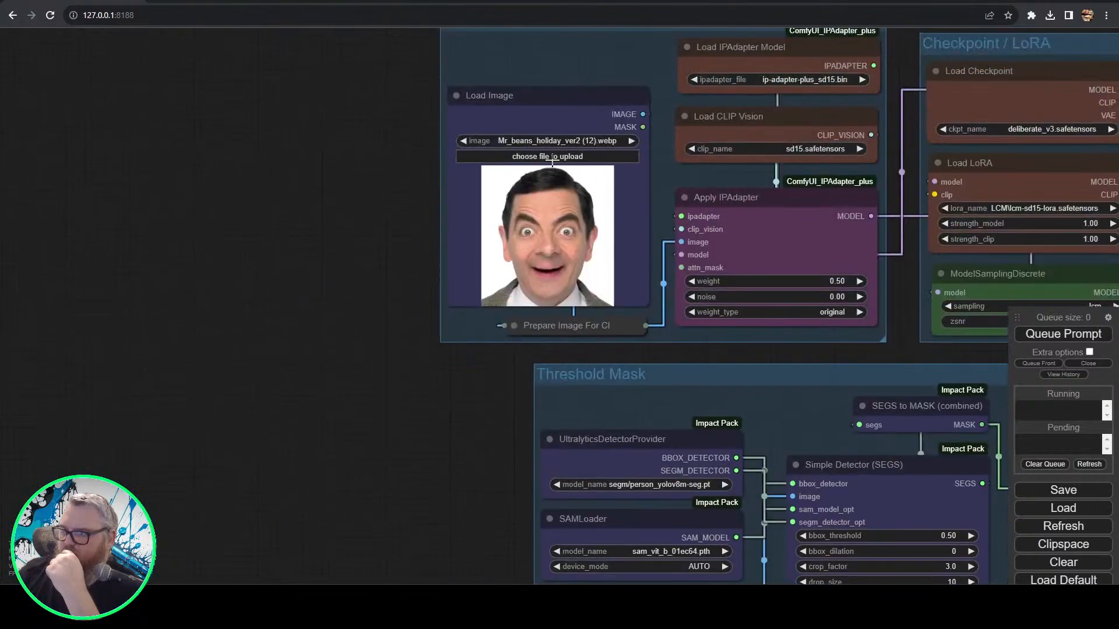
- Replace the IPAdapter reference picture in the Load Image node with IMG_0535-removebg-preview.png from Downloads
click(552, 156)
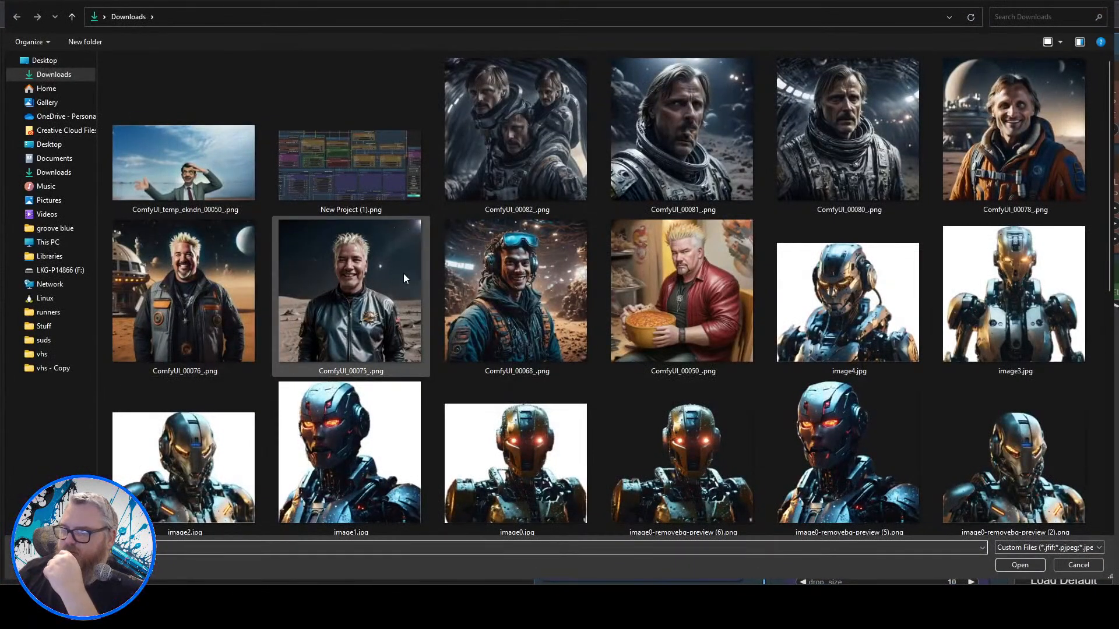
scroll(472, 352, down, 10)
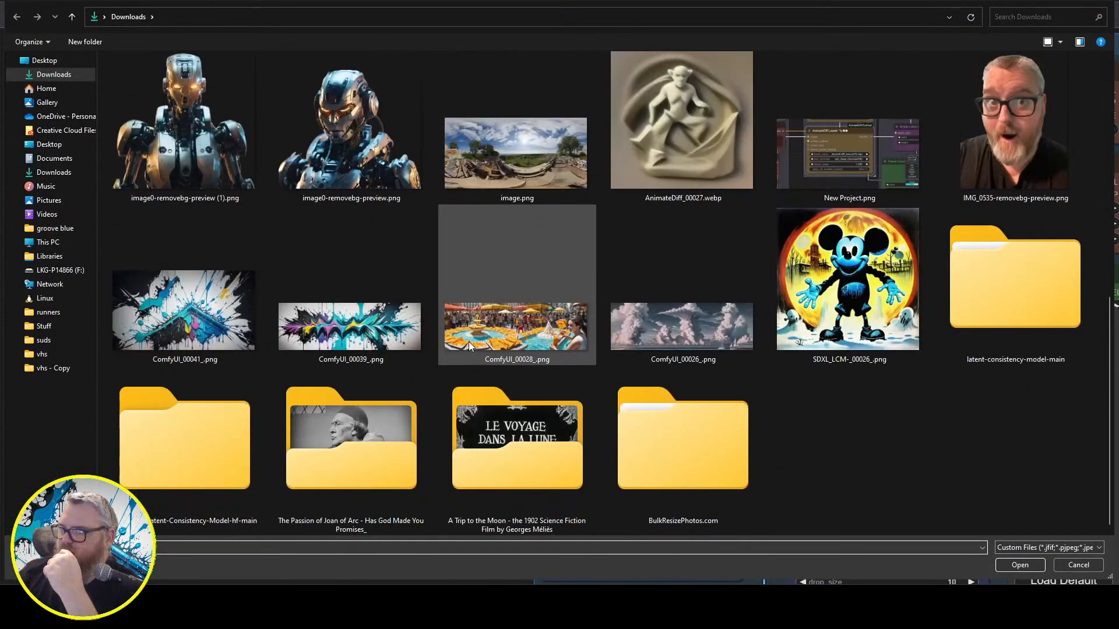
scroll(467, 340, up, 3)
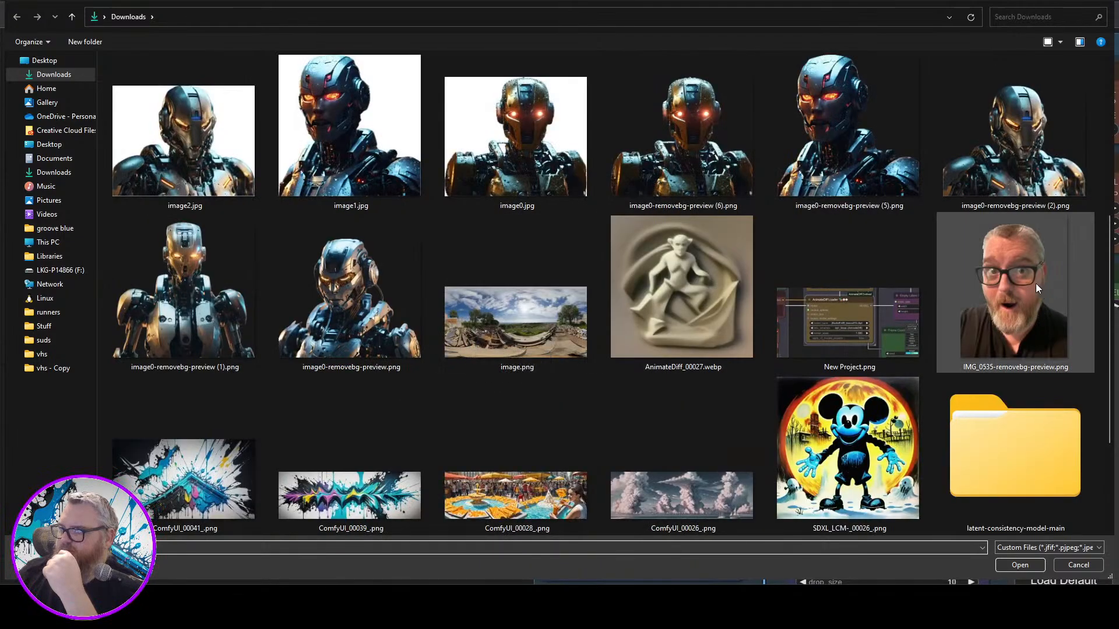
double_click(1036, 285)
- Replace the positive prompt with "40 year old hipster riding a motorcycle" and queue the generation
drag(475, 425, 100, 237)
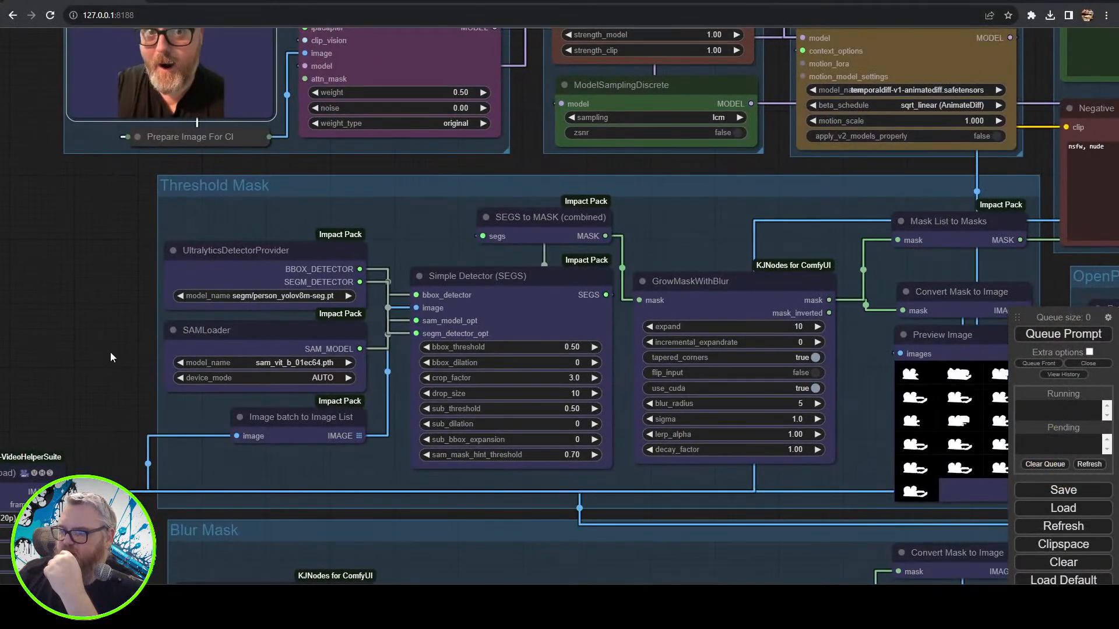
drag(110, 352, 0, 394)
drag(796, 153, 637, 444)
click(751, 350)
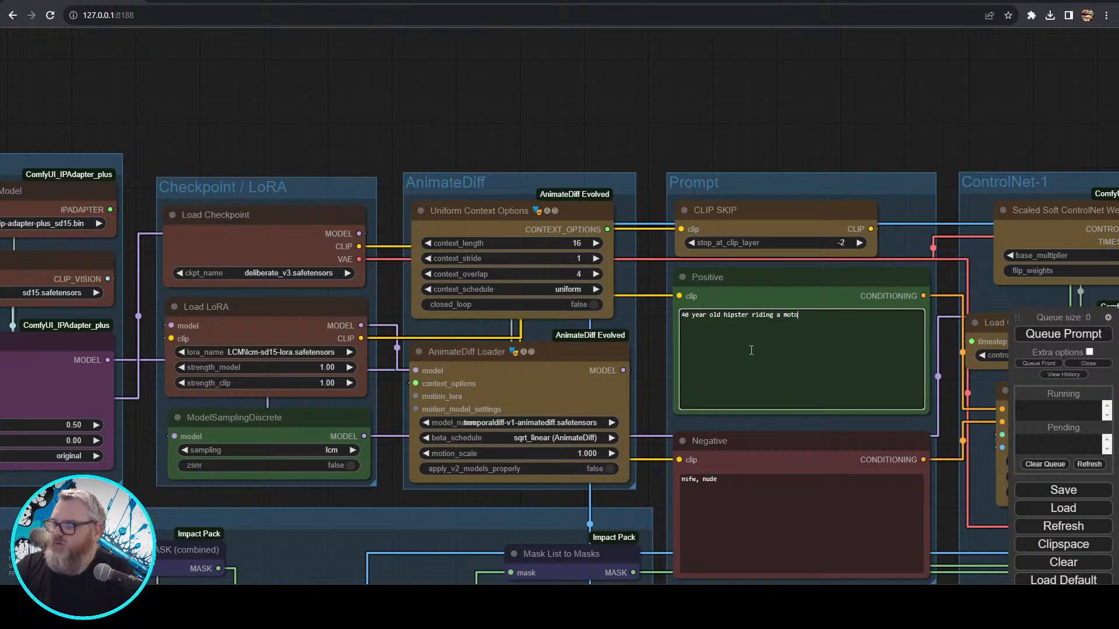
click(1091, 329)
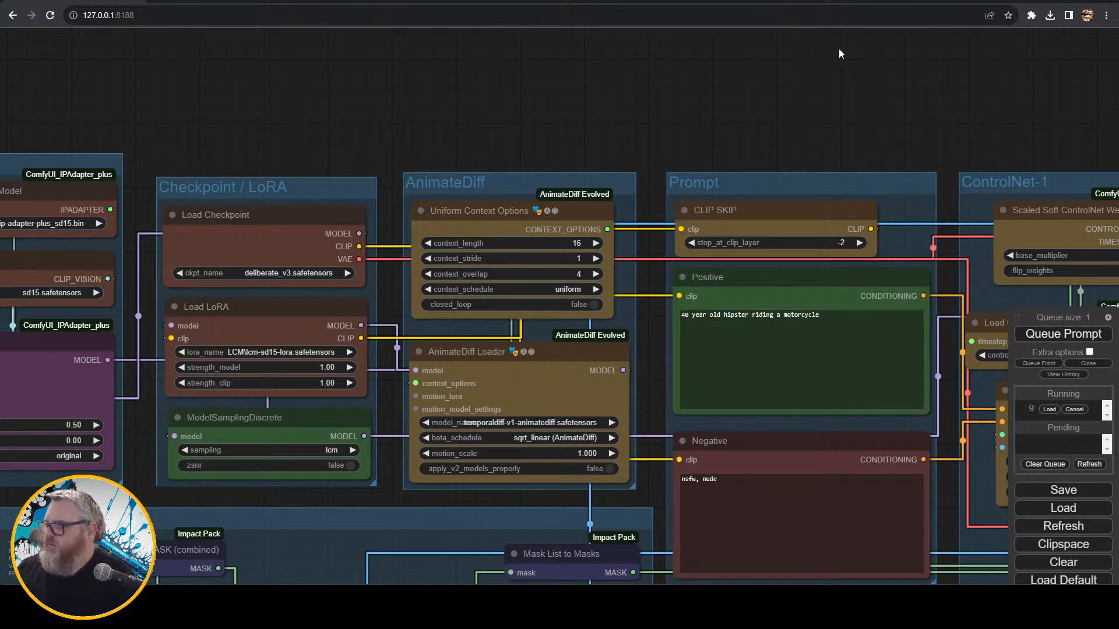
scroll(726, 148, down, 5)
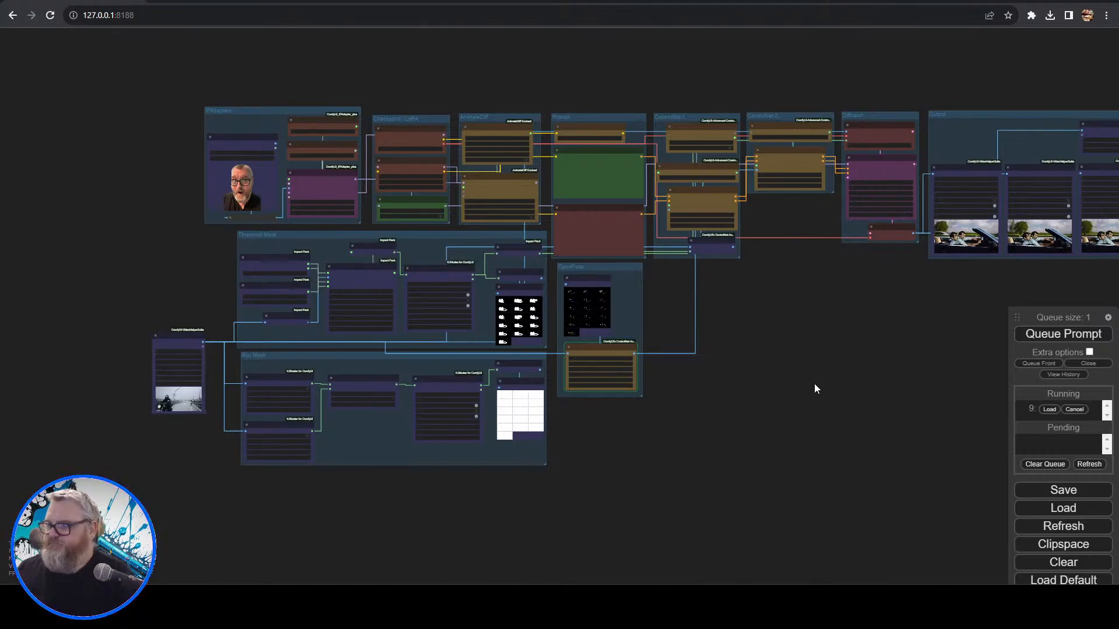
- Inspect the DWPose Estimation node's settings and check the running job's pose detection progress in the command console
drag(815, 388, 504, 419)
scroll(504, 419, up, 5)
drag(482, 320, 851, 454)
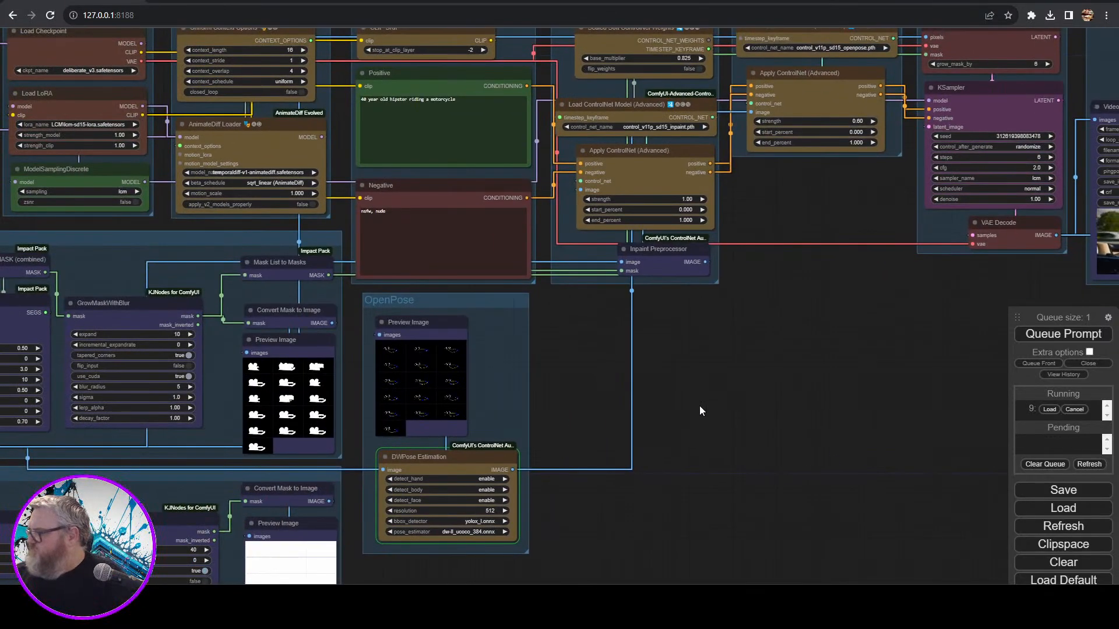
drag(715, 394, 812, 324)
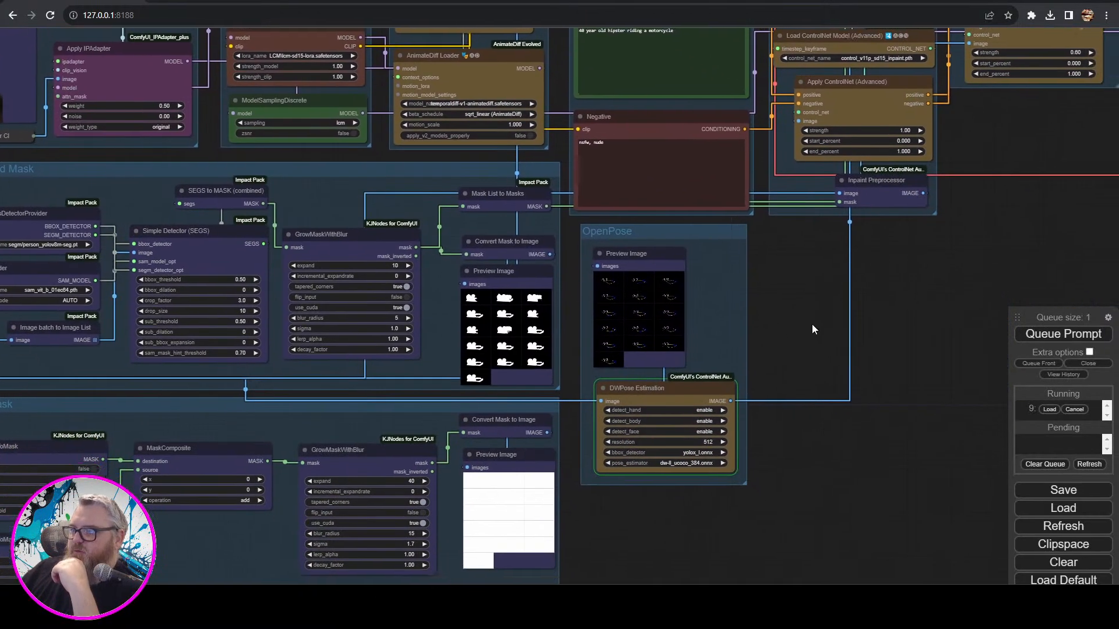
scroll(738, 386, up, 5)
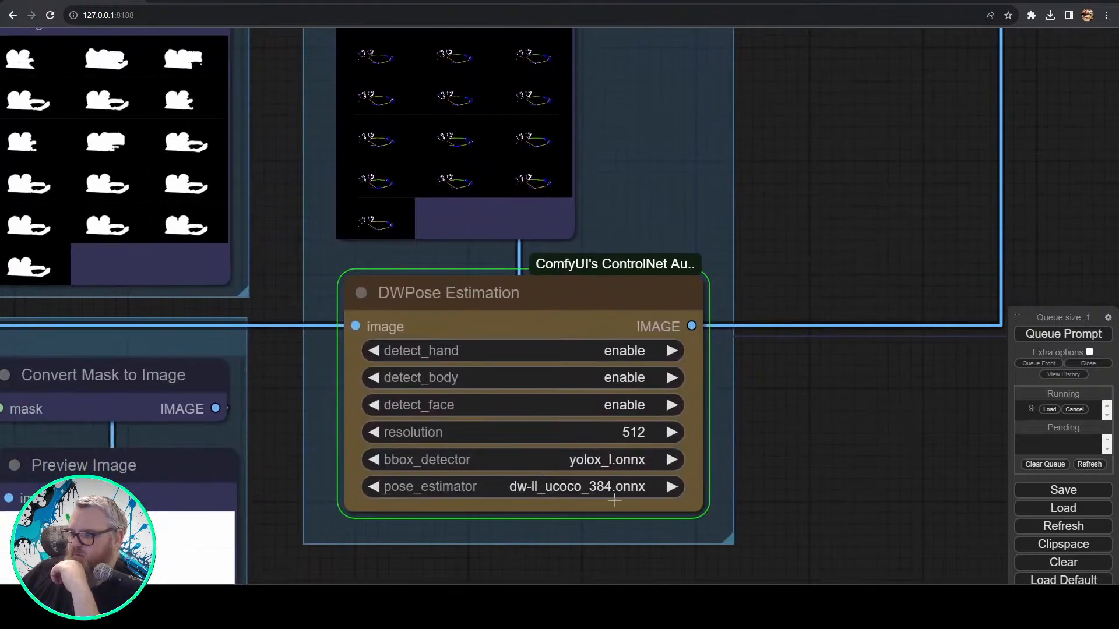
key(alt+Tab)
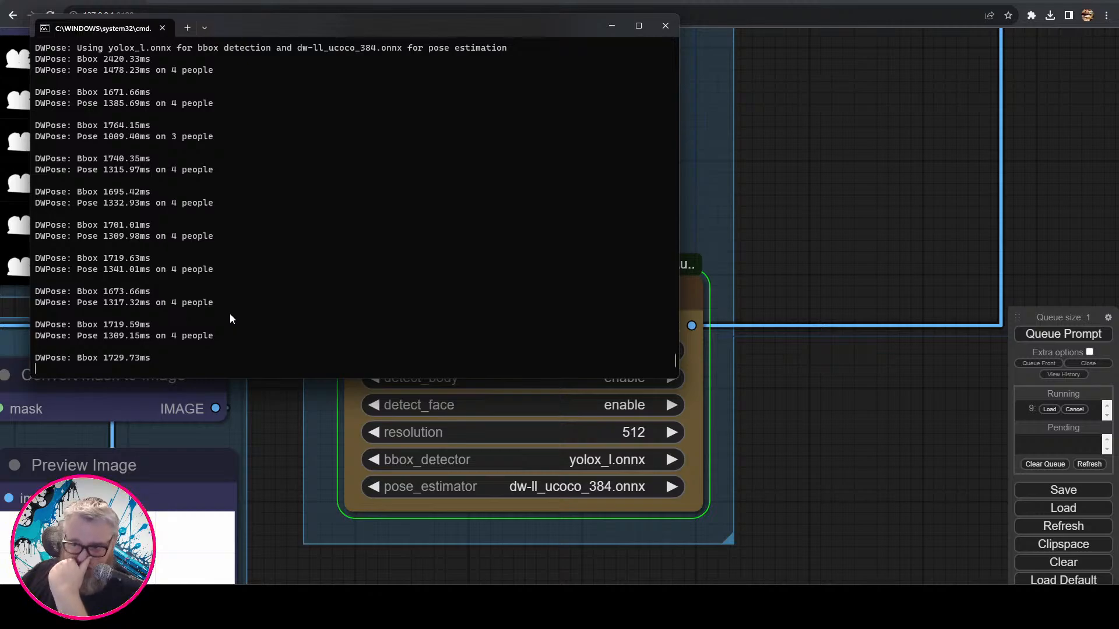
click(275, 428)
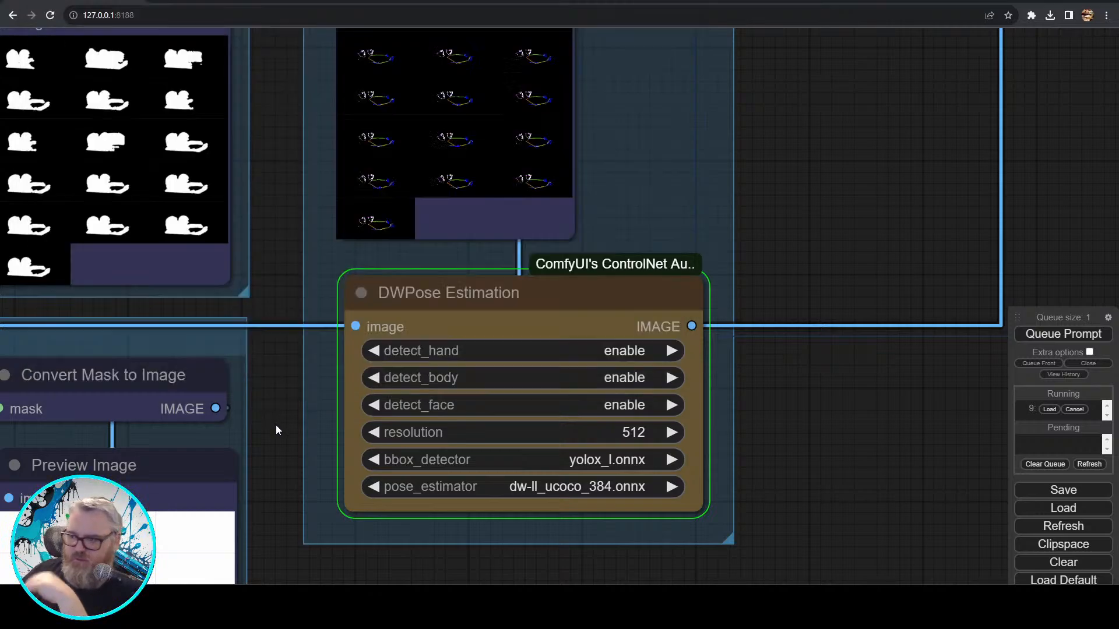
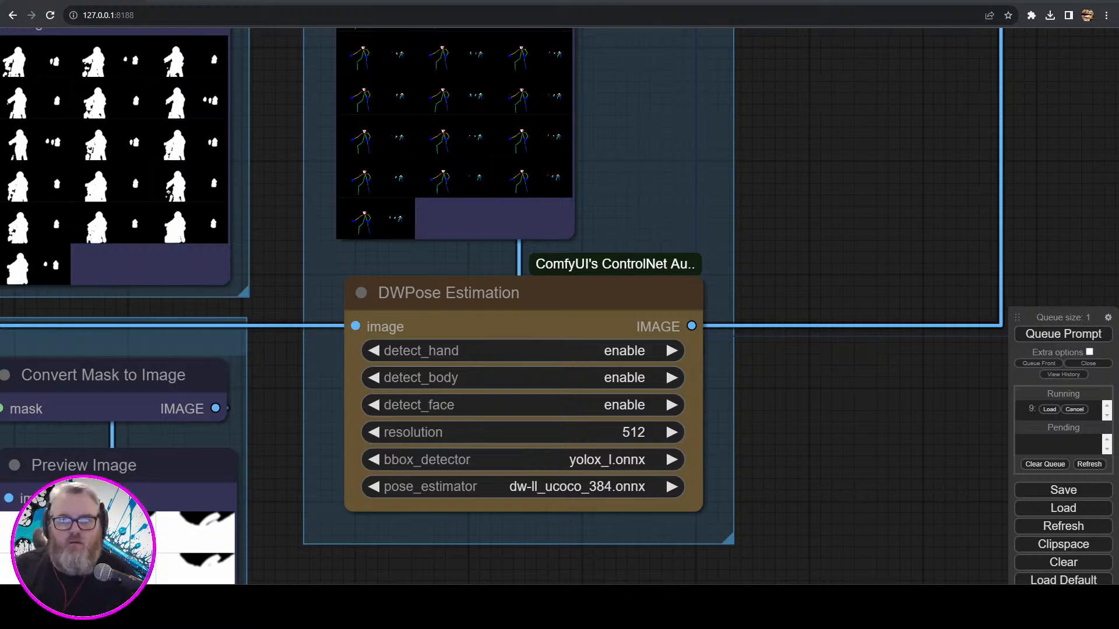
- Examine the new motorcycle videos in the Output group, including the FILM-interpolated 24 fps version, for how well the riders were replaced
scroll(930, 423, down, 11)
drag(915, 401, 367, 493)
drag(675, 389, 355, 490)
scroll(518, 455, up, 2)
scroll(519, 442, up, 2)
drag(612, 448, 429, 516)
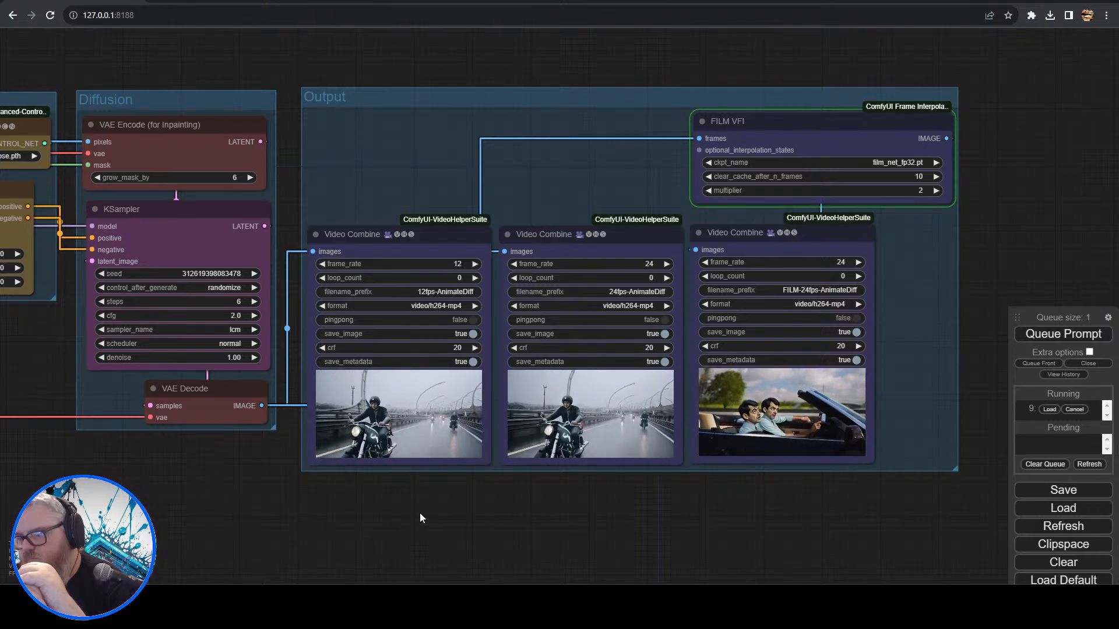
scroll(407, 519, up, 12)
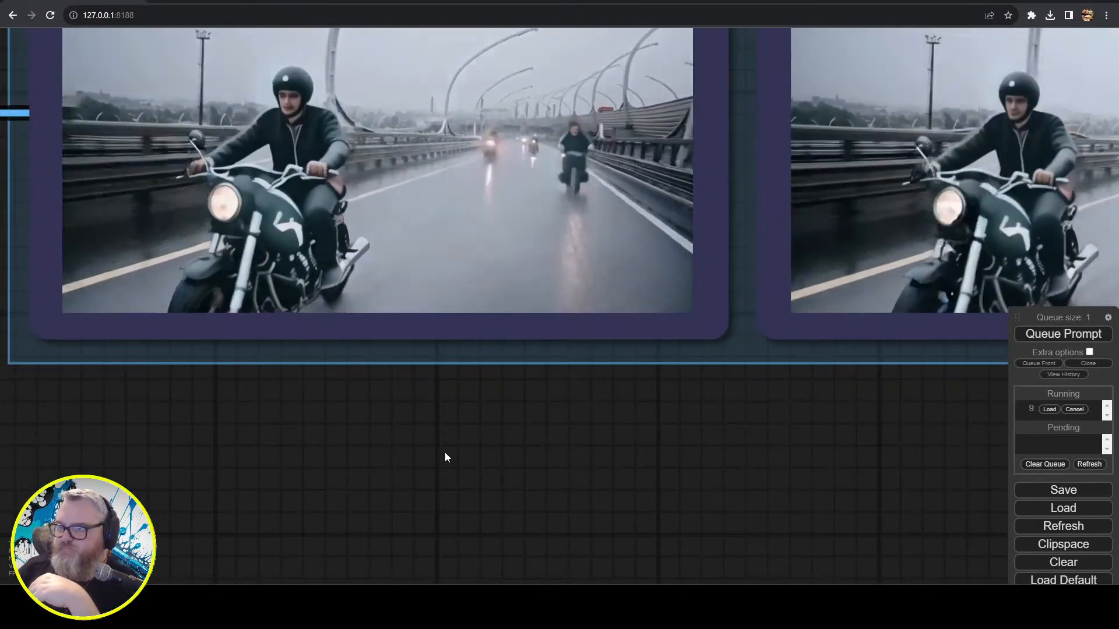
scroll(467, 453, down, 3)
drag(527, 440, 463, 566)
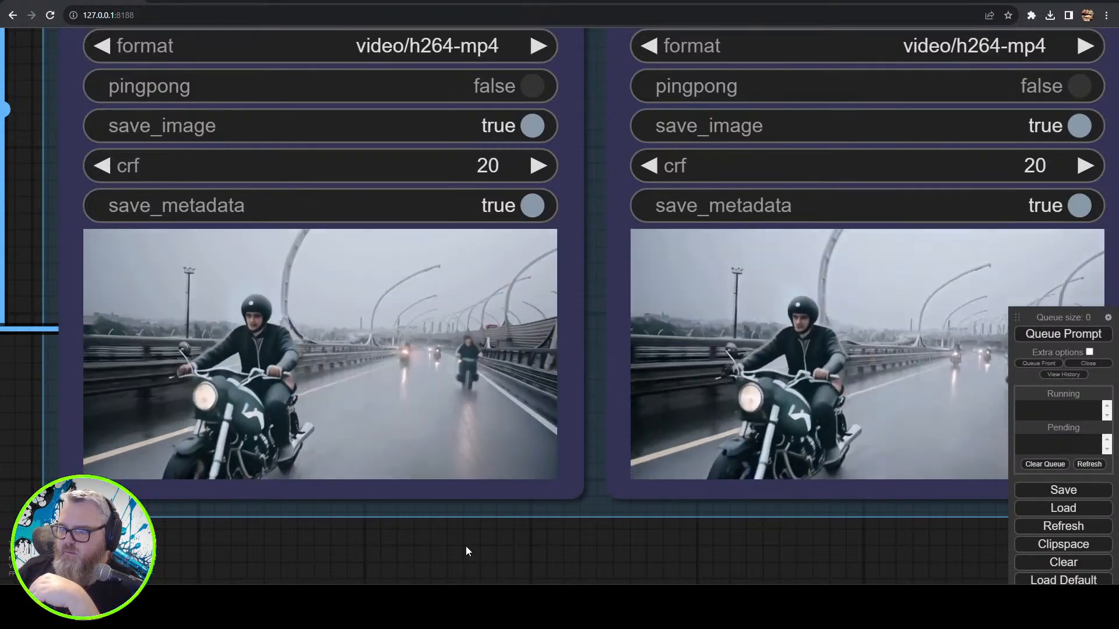
drag(460, 542, 341, 552)
scroll(699, 545, up, 3)
drag(694, 546, 325, 558)
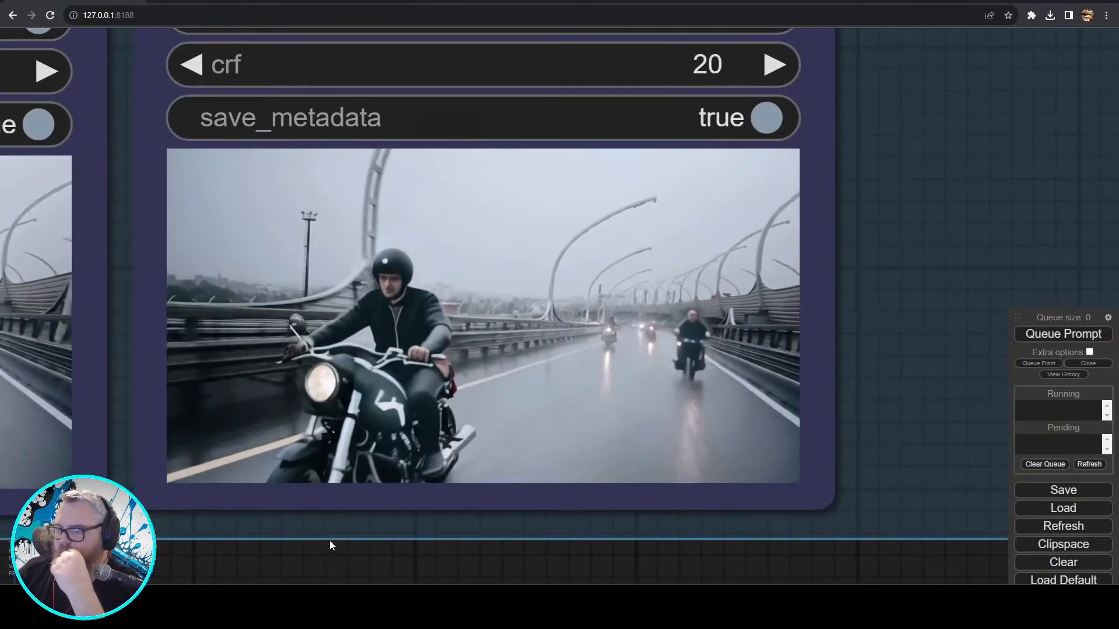
scroll(331, 543, down, 10)
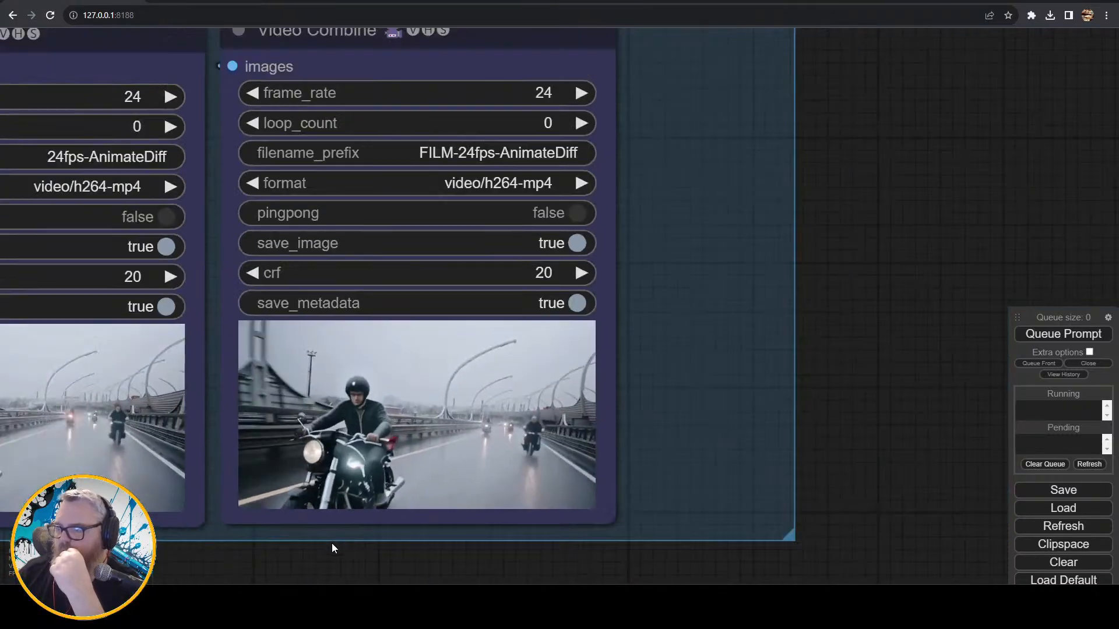
- Set the strength of the OpenPose Apply ControlNet node in the ControlNet-2 group to 1.00
drag(294, 557, 977, 495)
drag(185, 350, 545, 491)
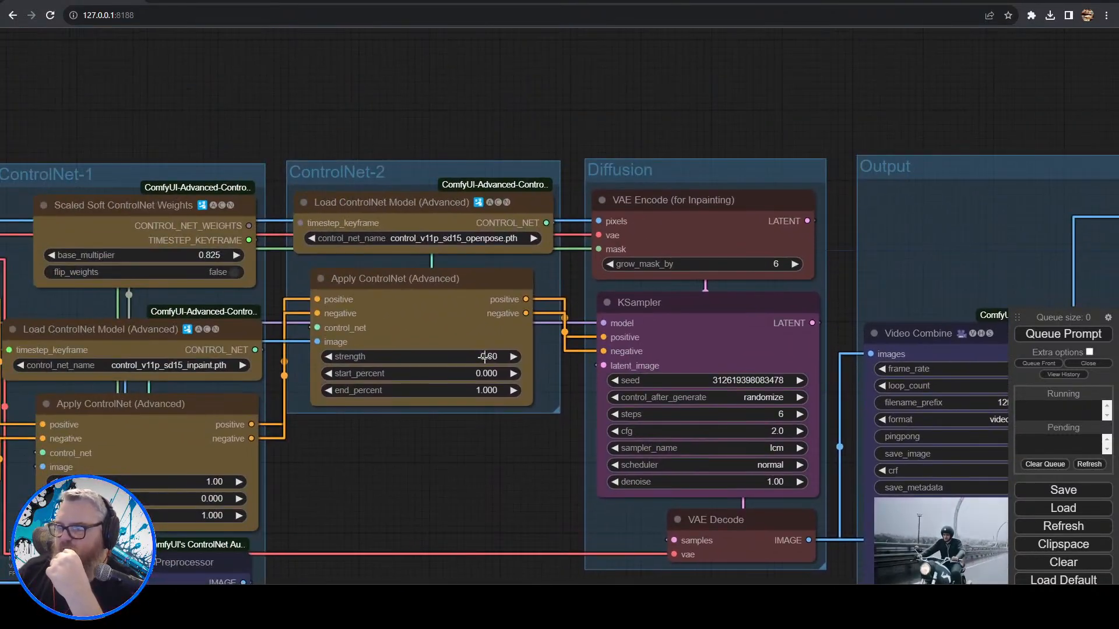
click(486, 354)
key(BackSpace)
key(BackSpace)
key(BackSpace)
text(1)
key(Return)
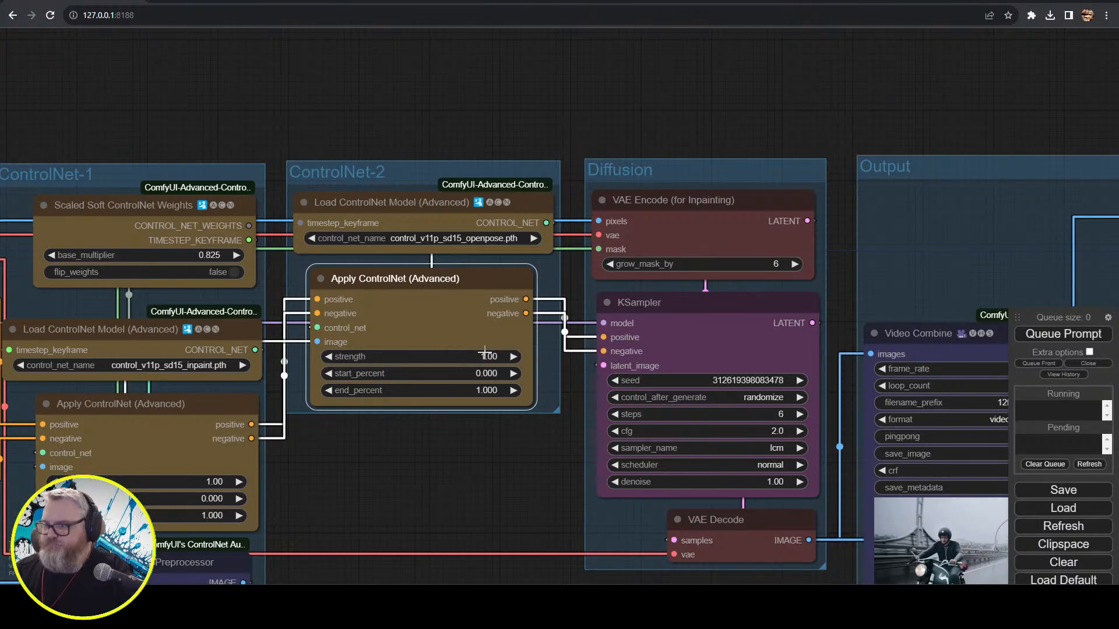
click(474, 479)
- Queue a new generation with the raised OpenPose strength and return to the Output group's videos
scroll(454, 485, down, 4)
drag(415, 489, 526, 317)
drag(439, 505, 4, 546)
click(1053, 336)
scroll(638, 520, up, 5)
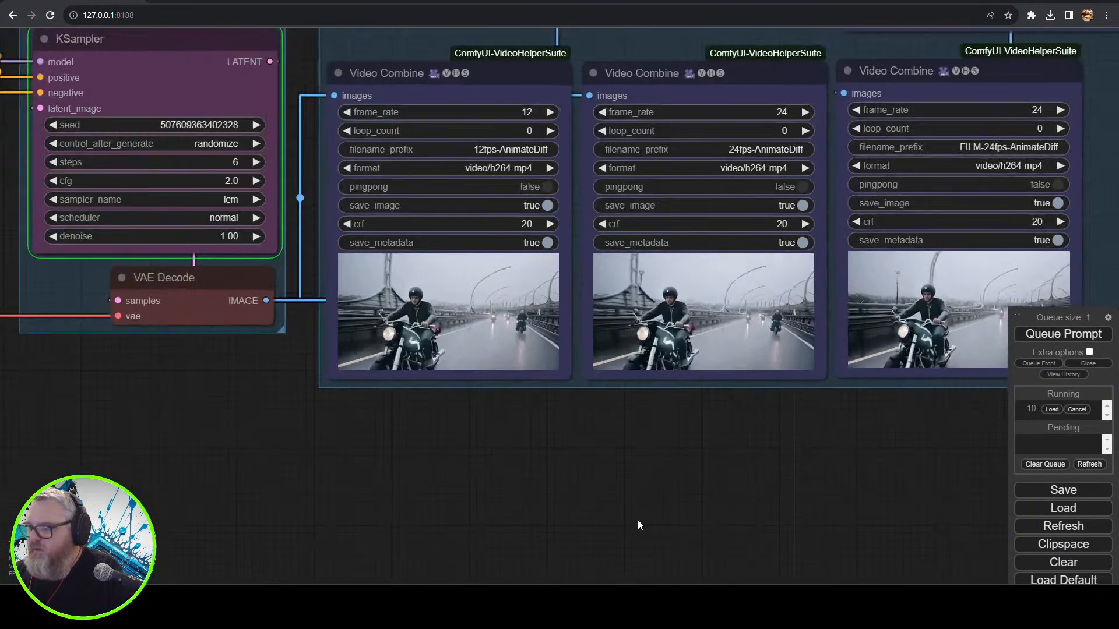
drag(651, 452, 463, 536)
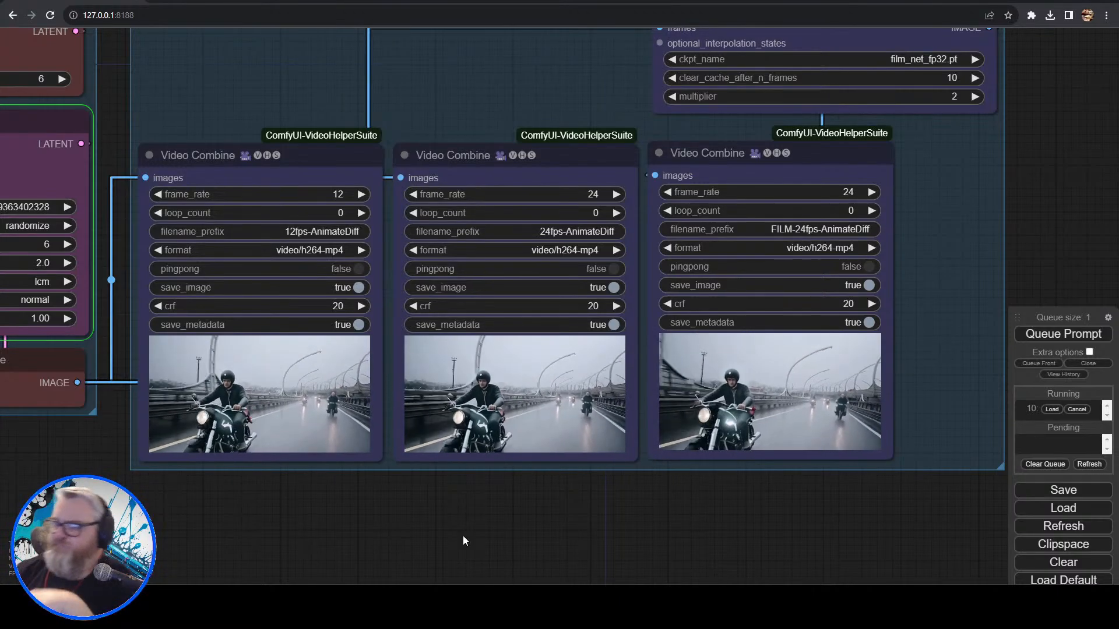
- Move the Load Video node from the start of the graph to just below the Video Combine nodes in the Output group
scroll(281, 470, down, 4)
scroll(281, 469, down, 1)
drag(163, 516, 798, 284)
drag(500, 384, 991, 264)
scroll(932, 314, down, 5)
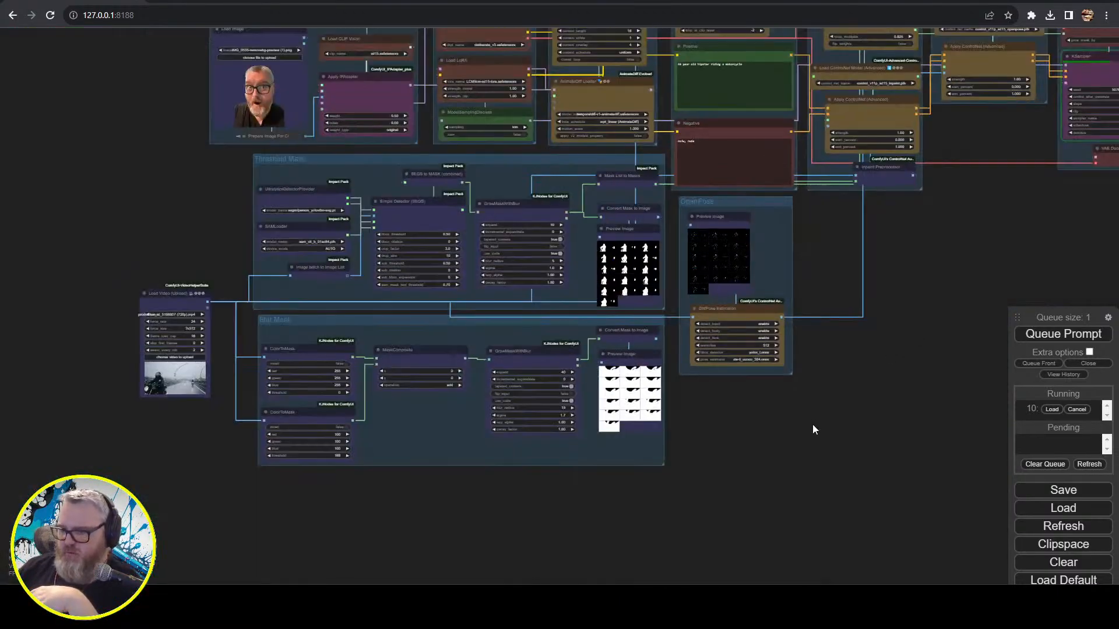
drag(164, 301, 1064, 261)
drag(928, 232, 221, 322)
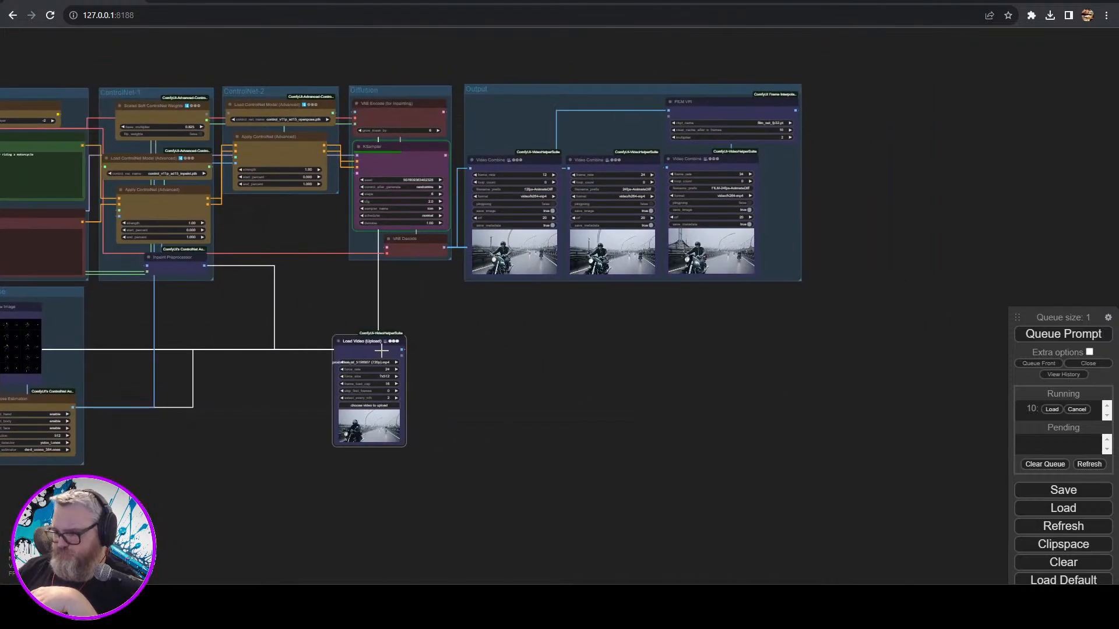
drag(377, 350, 519, 305)
- Enlarge the Load Video node to compare the original motorcycle footage with the generated videos
drag(547, 402, 796, 511)
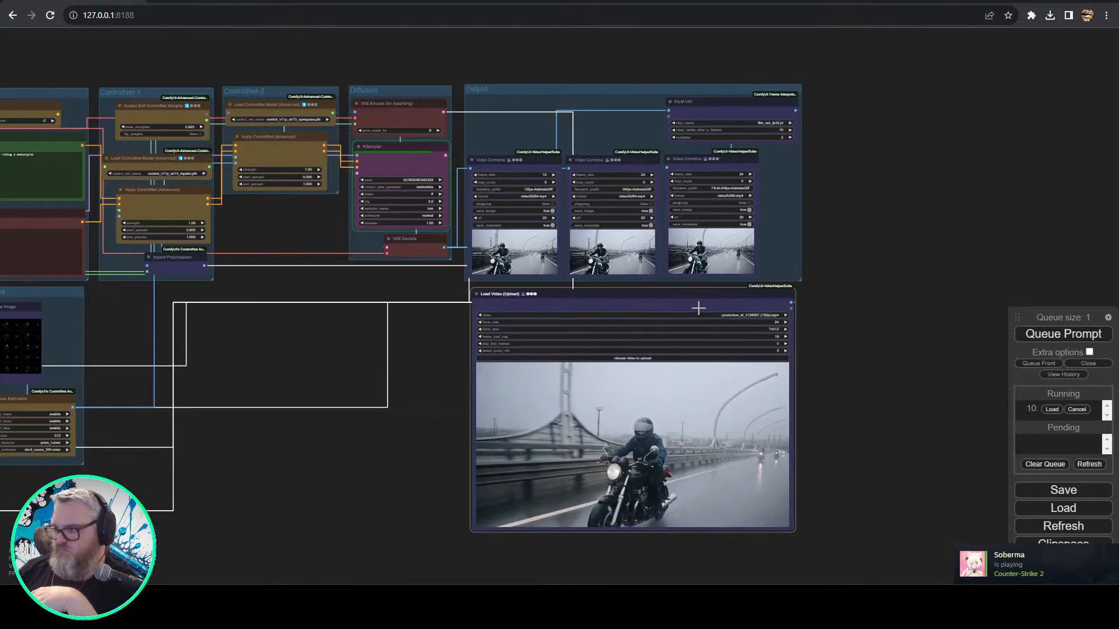
scroll(863, 350, up, 2)
scroll(861, 344, up, 2)
drag(823, 314, 803, 273)
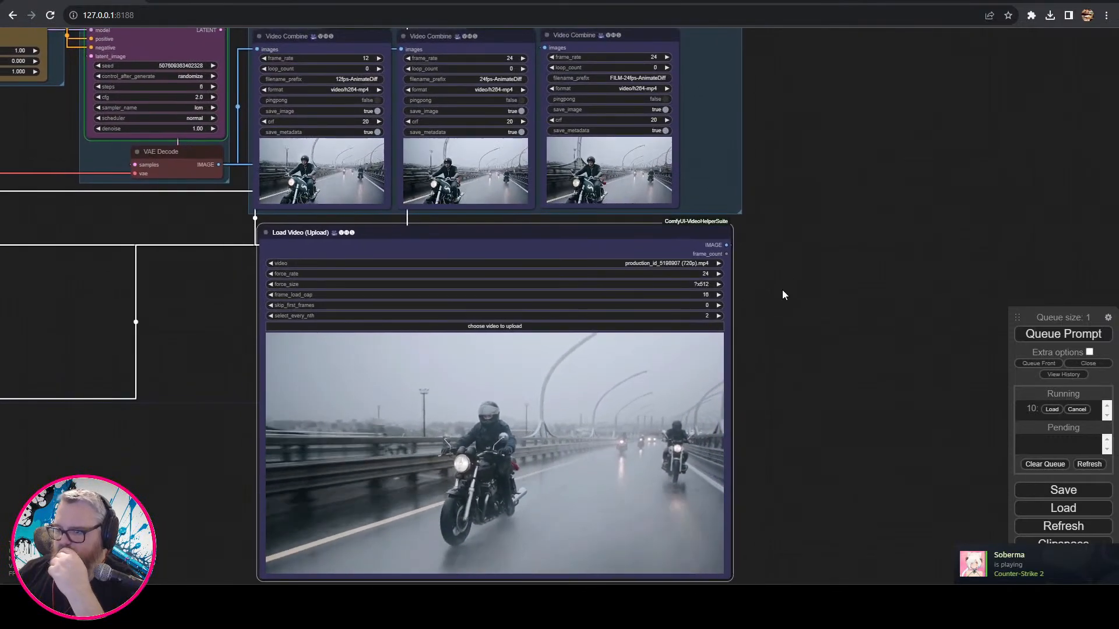
- Shrink the Load Video node to fit beneath the first Video Combine node and synchronize the video previews
drag(730, 579, 404, 408)
drag(369, 232, 358, 229)
scroll(451, 259, up, 6)
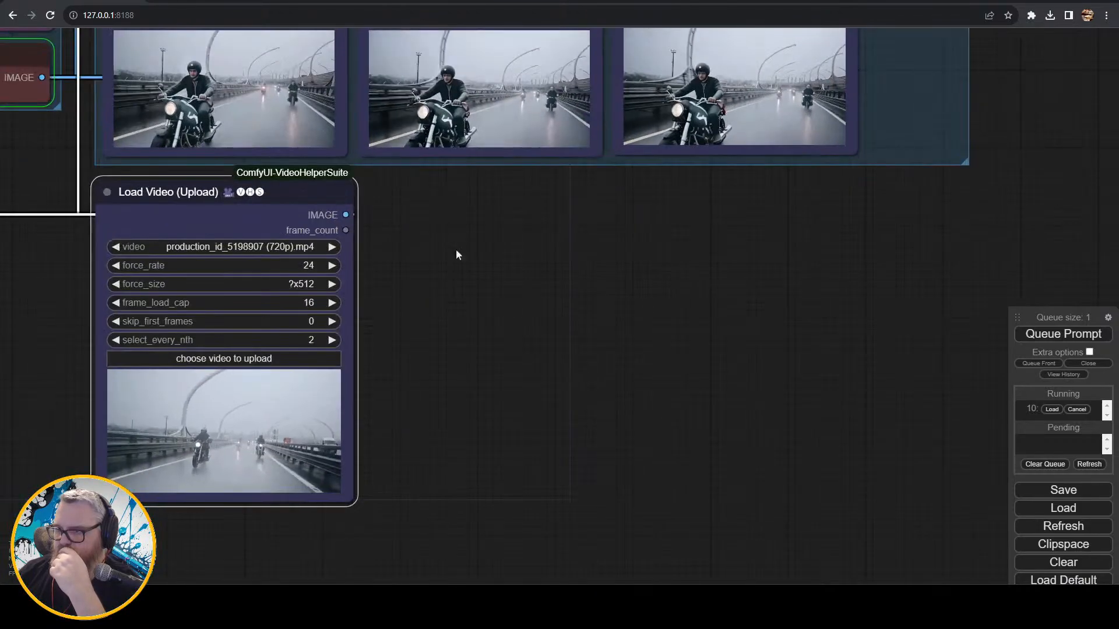
drag(456, 249, 627, 303)
right_click(444, 292)
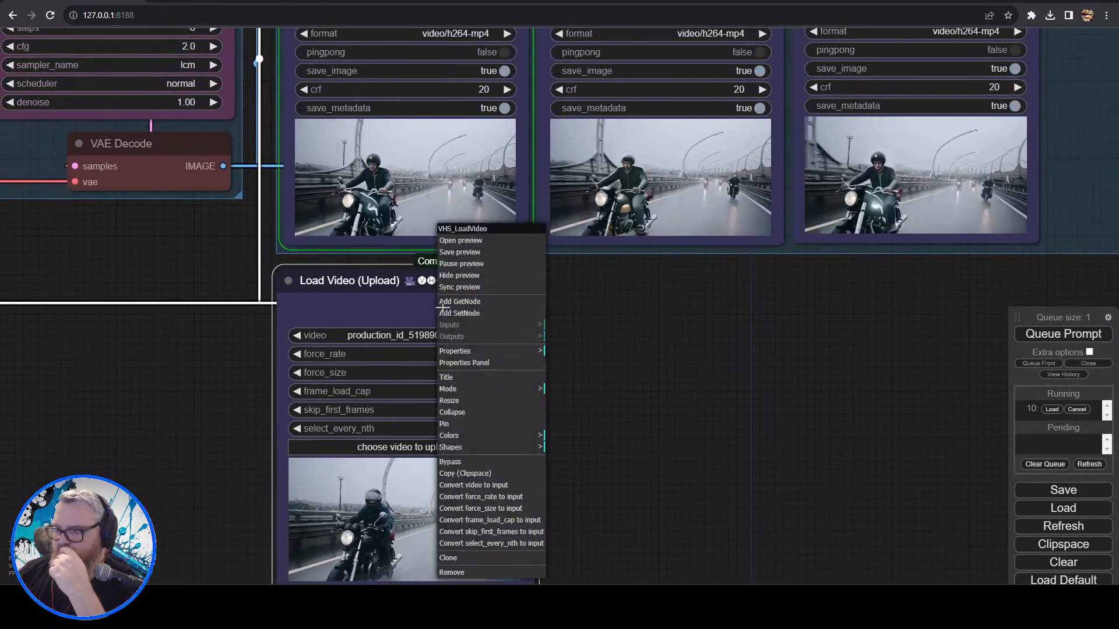
click(468, 288)
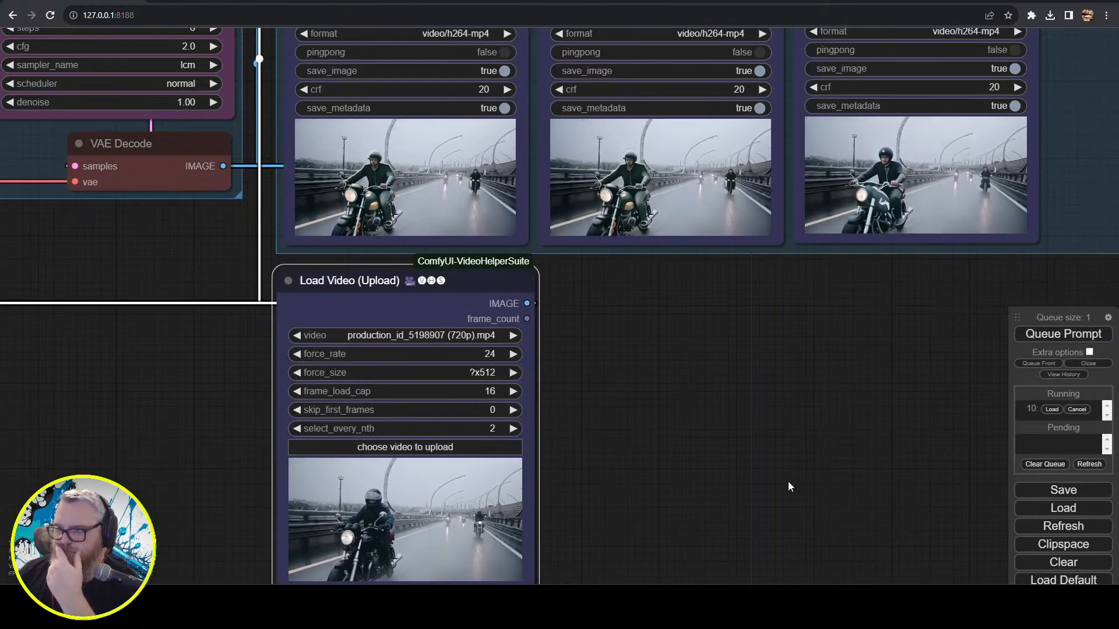
- Compare the regenerated motorcycle videos with the original clip, looking closely at the riders in the 12 fps output
drag(746, 453, 733, 423)
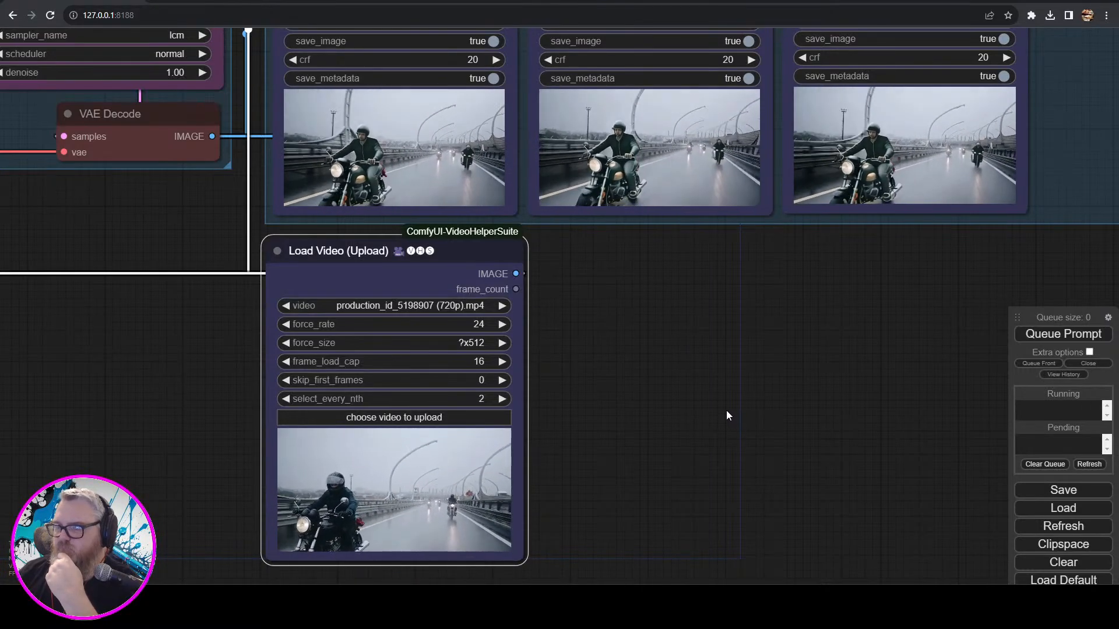
drag(648, 334, 733, 615)
scroll(466, 421, up, 14)
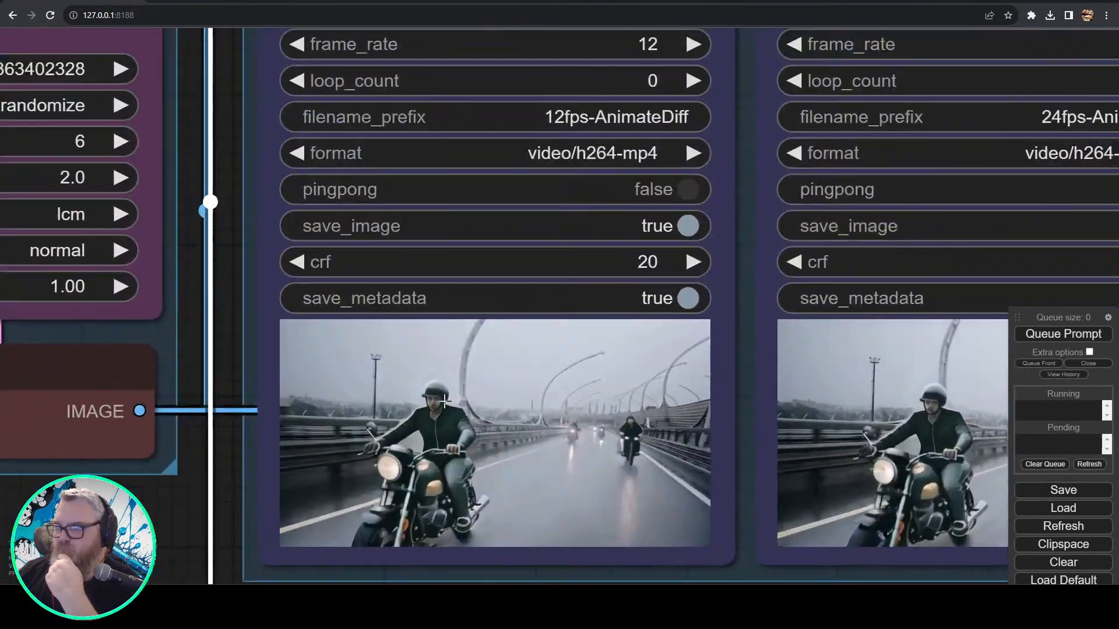
scroll(464, 421, down, 3)
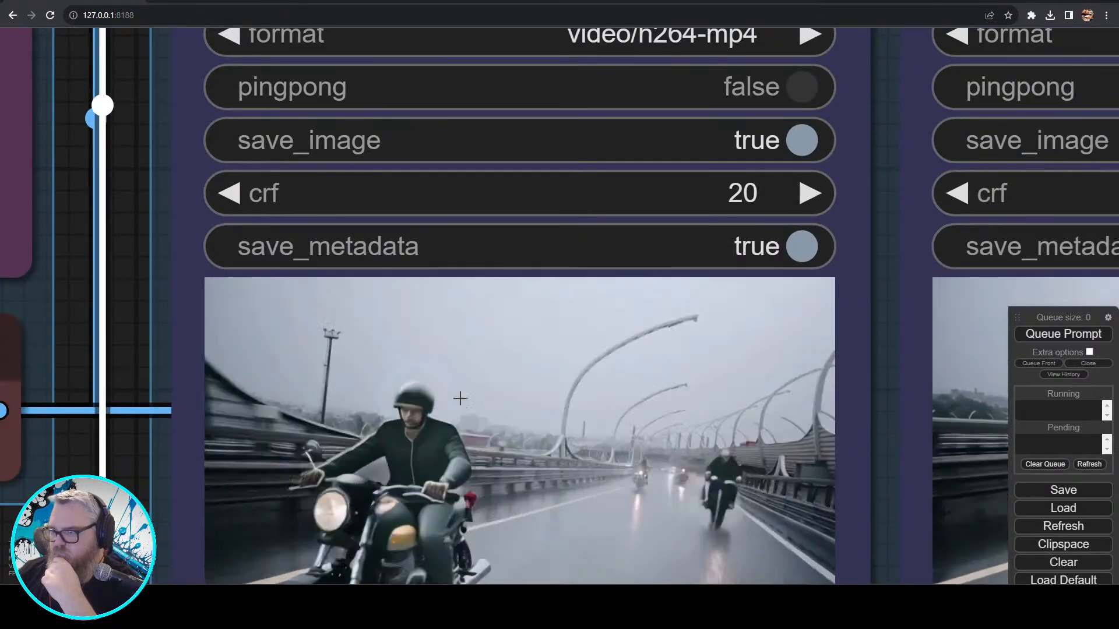
scroll(173, 519, down, 7)
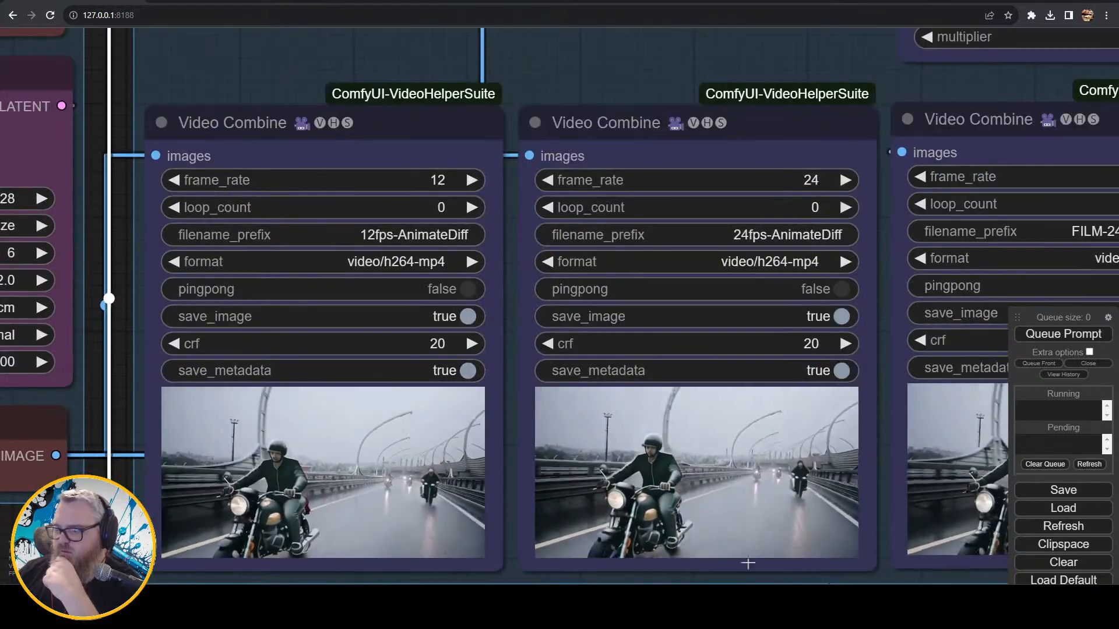
scroll(38, 531, down, 3)
drag(148, 529, 757, 467)
drag(183, 311, 756, 300)
scroll(664, 366, down, 6)
drag(652, 365, 950, 268)
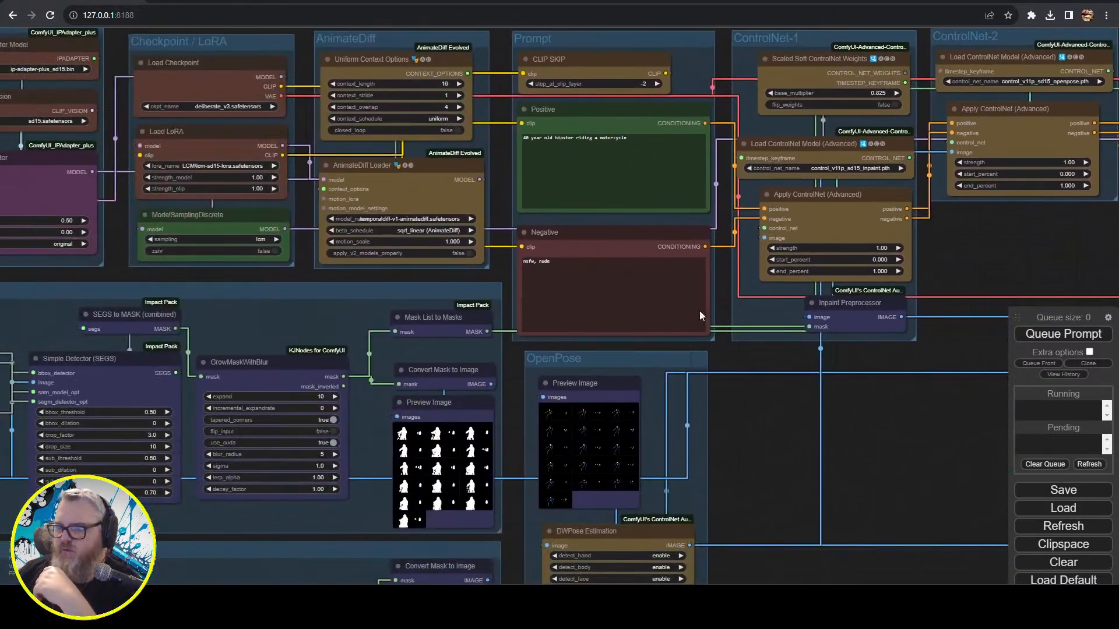
drag(770, 431, 860, 200)
drag(702, 475, 1079, 394)
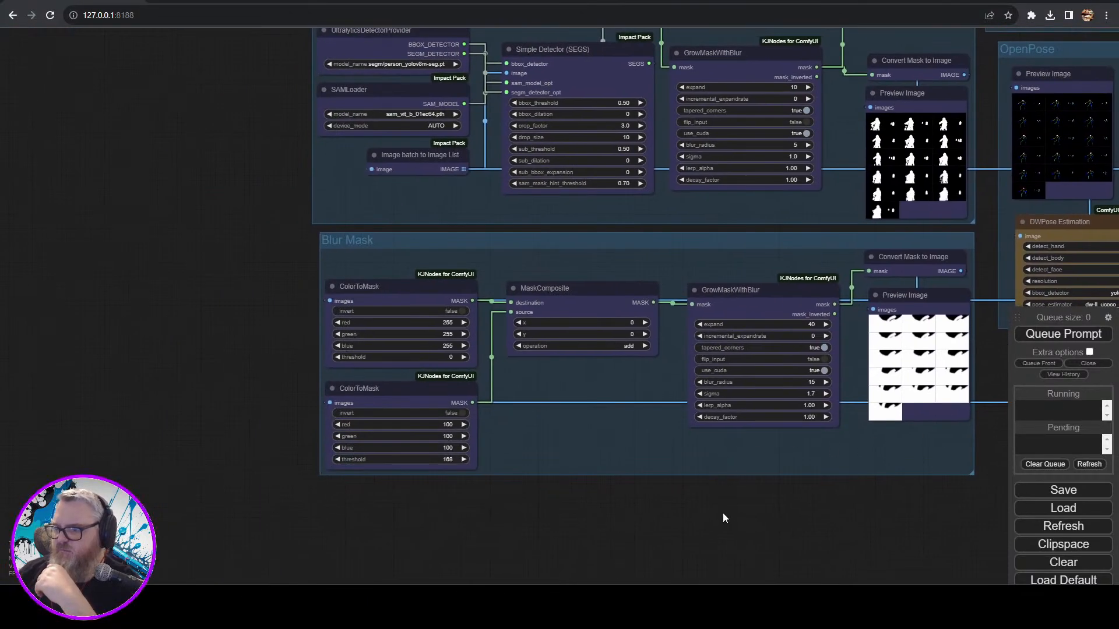
drag(703, 527, 621, 621)
scroll(183, 351, down, 4)
drag(144, 228, 166, 443)
drag(885, 542, 686, 170)
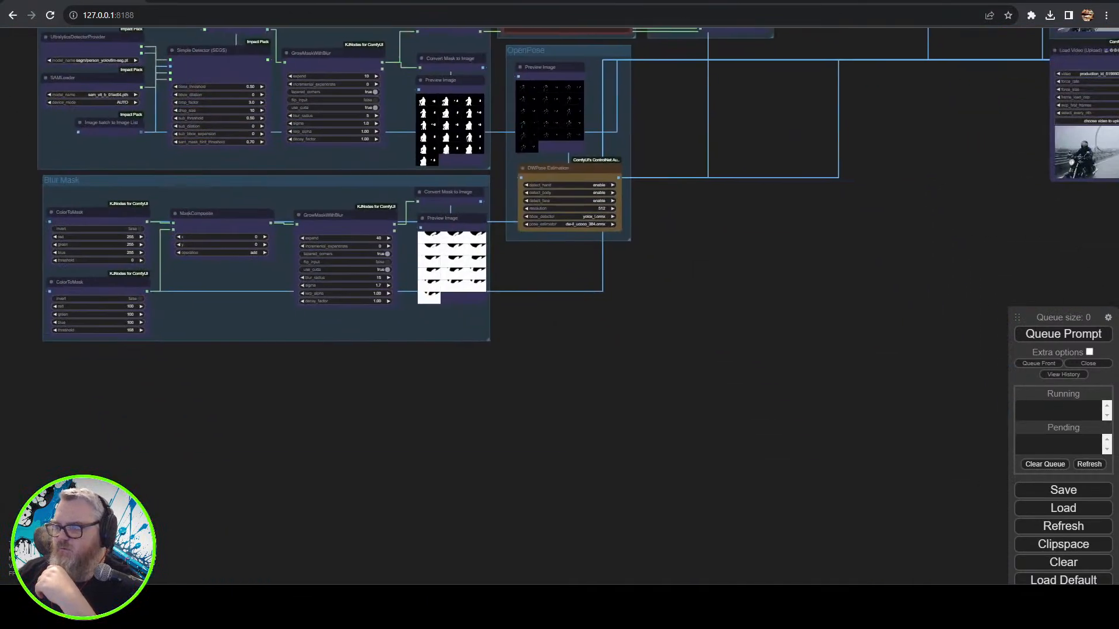
- Set frame_load_cap in the Load Video node to 96 and queue the longer generation
drag(682, 305, 74, 608)
scroll(502, 400, up, 15)
click(621, 252)
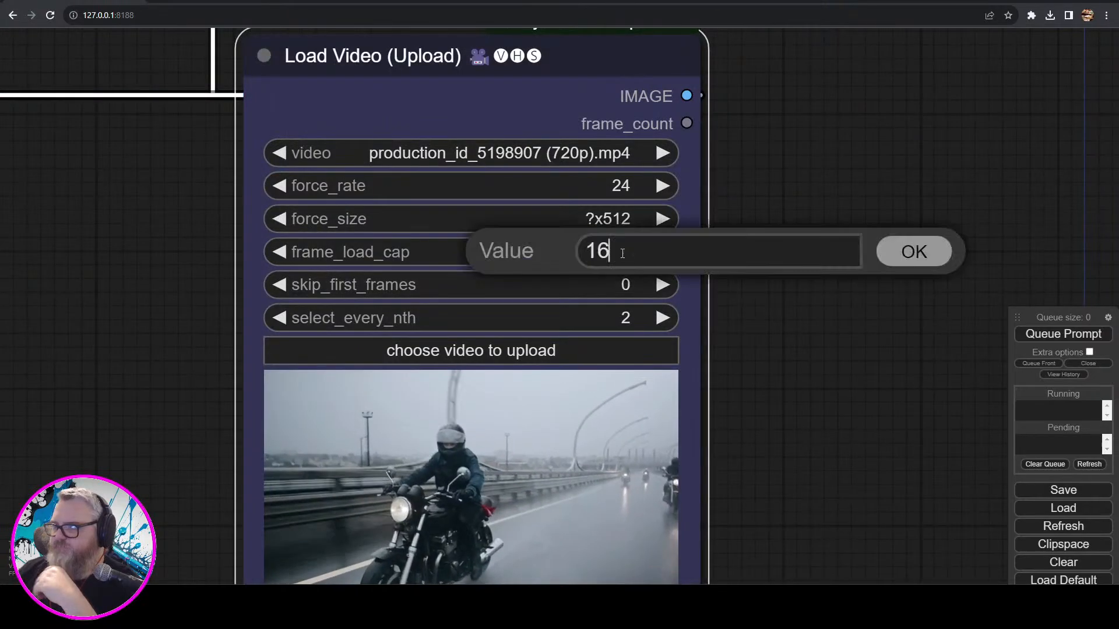
key(BackSpace)
key(BackSpace)
text(96)
key(Return)
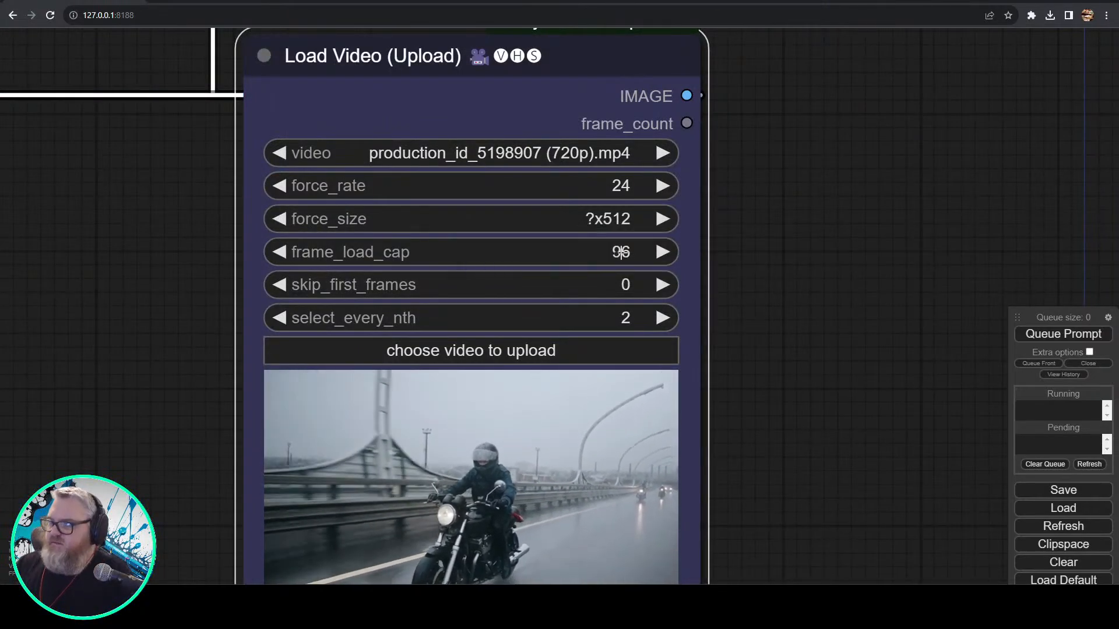
click(1085, 338)
- Bring up the command console, reduce its height and place it over the Diffusion group to monitor the generation progress
scroll(460, 407, down, 13)
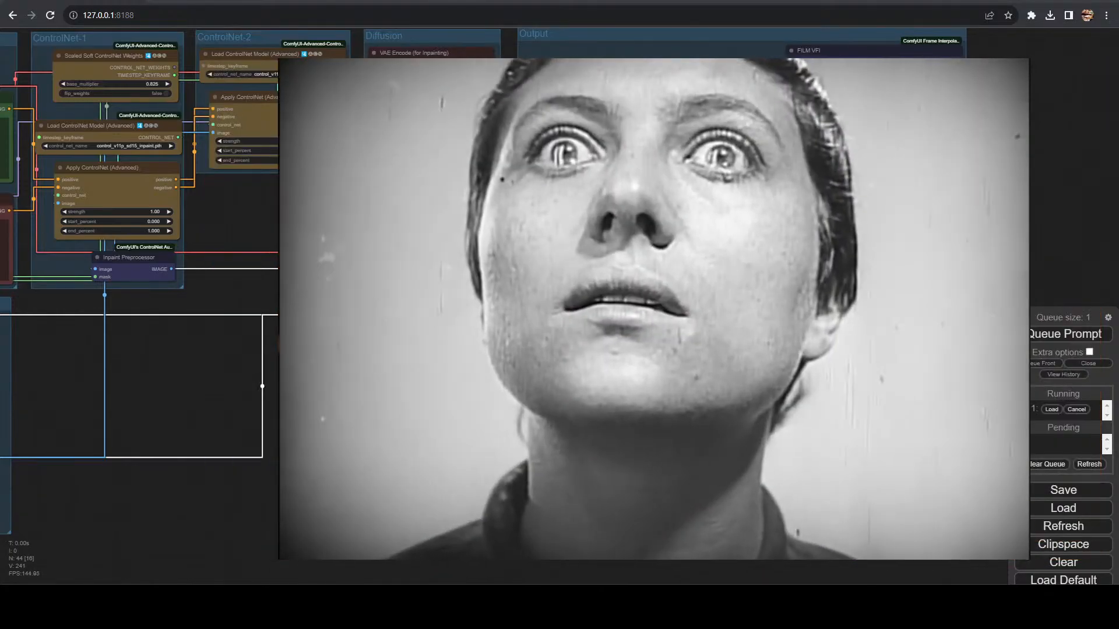
drag(407, 378, 736, 384)
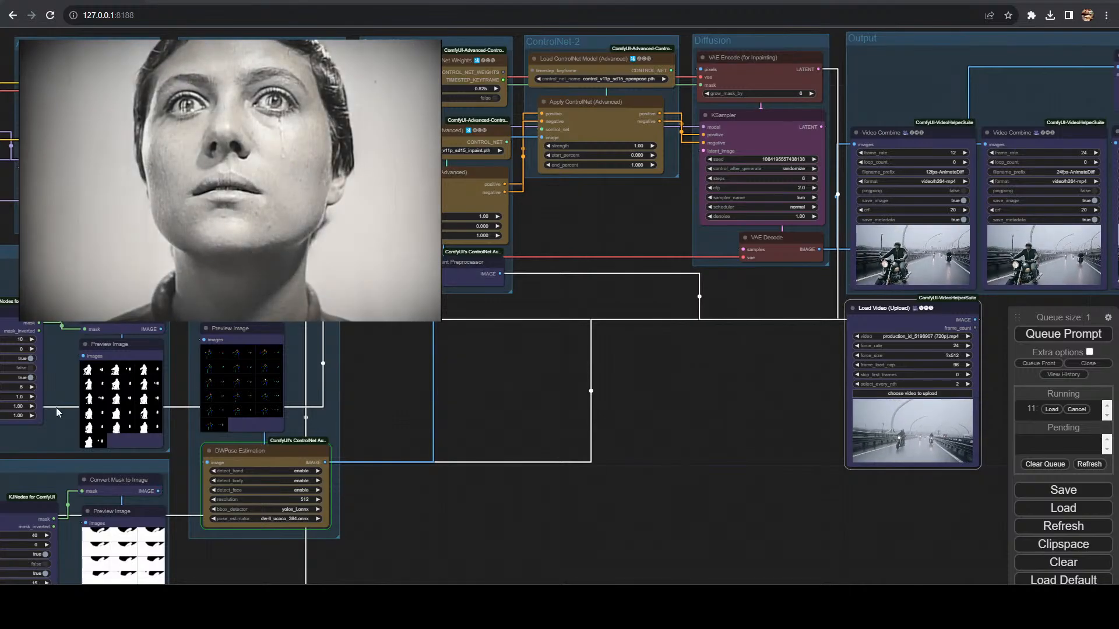
key(alt+Tab)
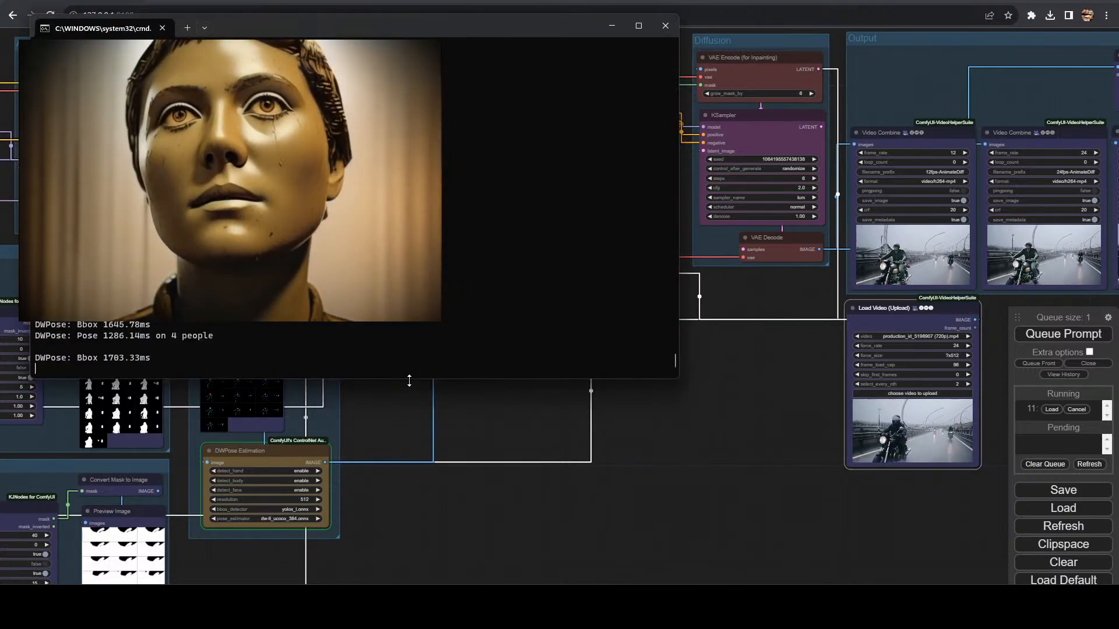
drag(409, 380, 409, 180)
drag(303, 26, 724, 51)
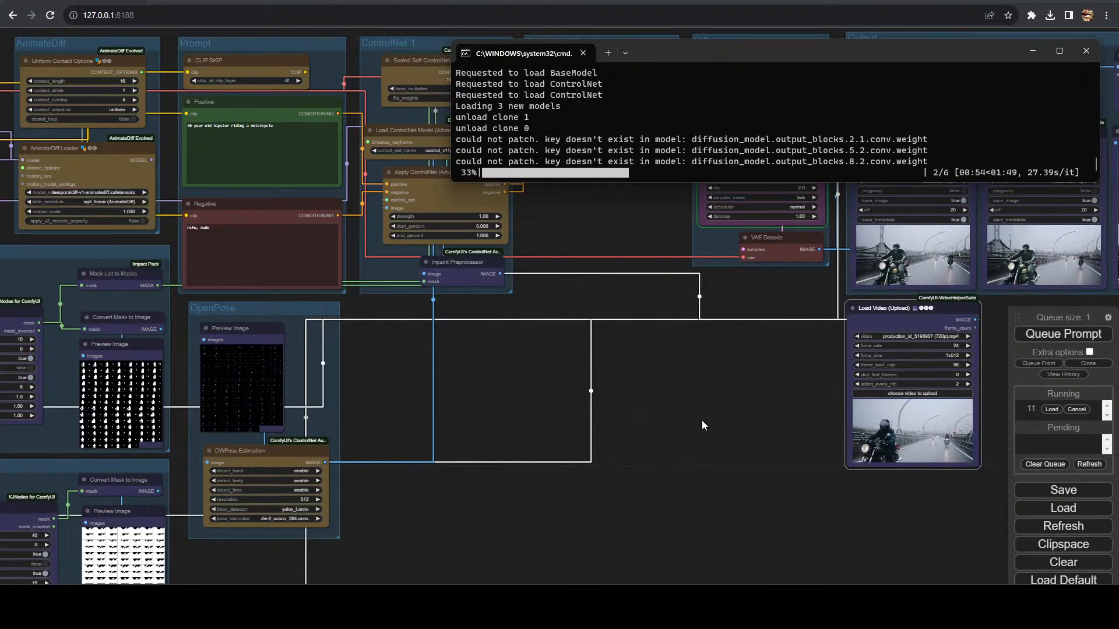
- Save the workflow as "Human Masking - AnimateDiff LCM ControlNet" while the generation runs
drag(701, 420, 506, 468)
scroll(504, 468, up, 6)
drag(600, 285, 264, 547)
key(alt+Tab)
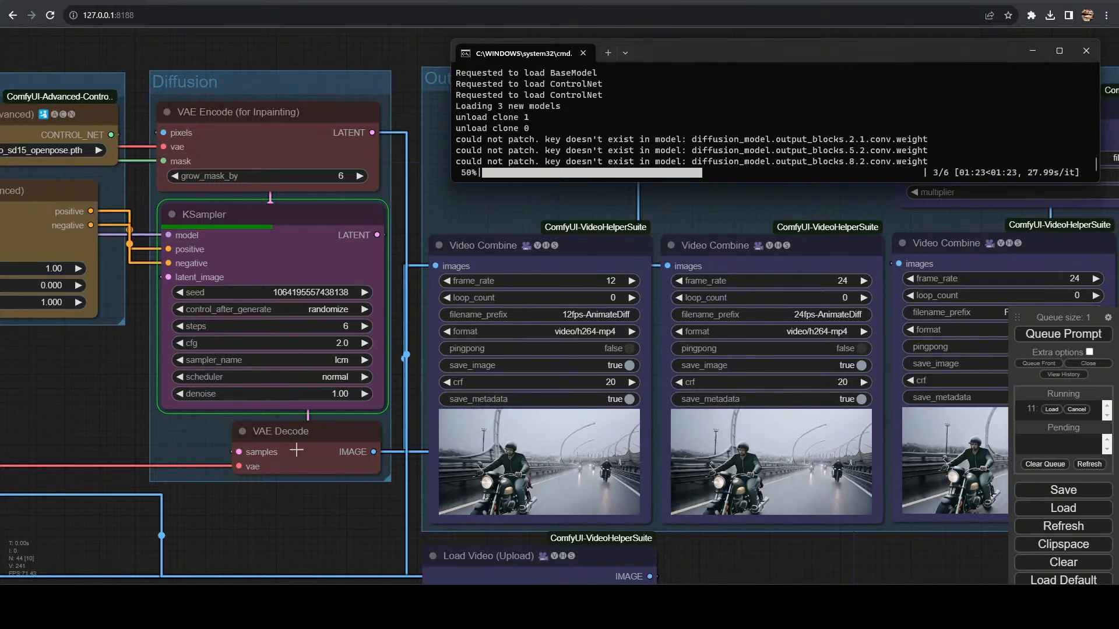
click(1060, 492)
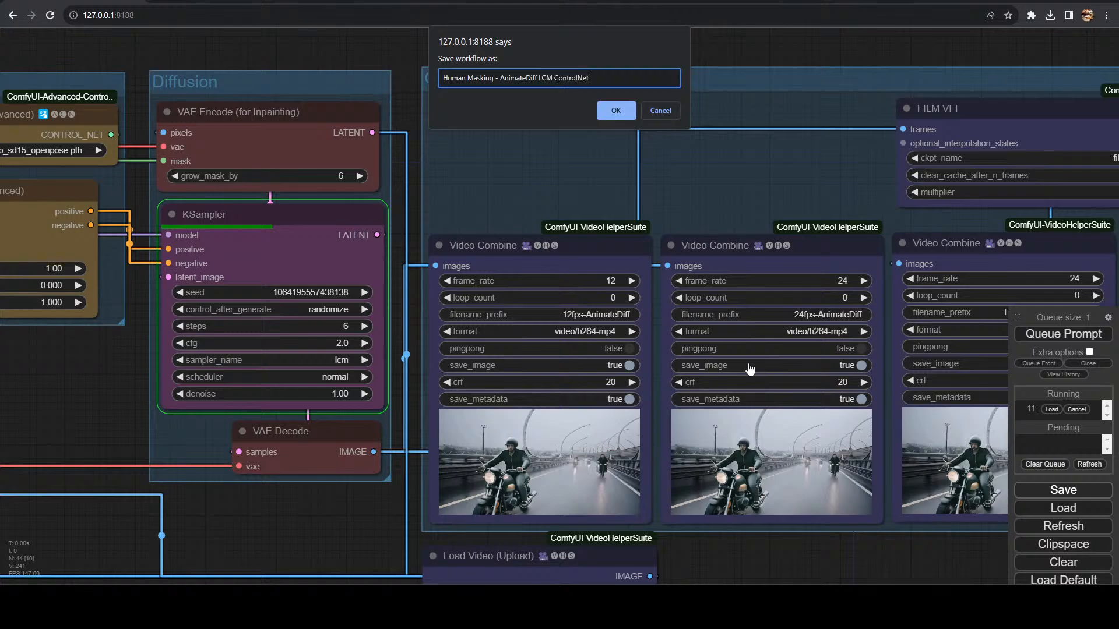
key(Return)
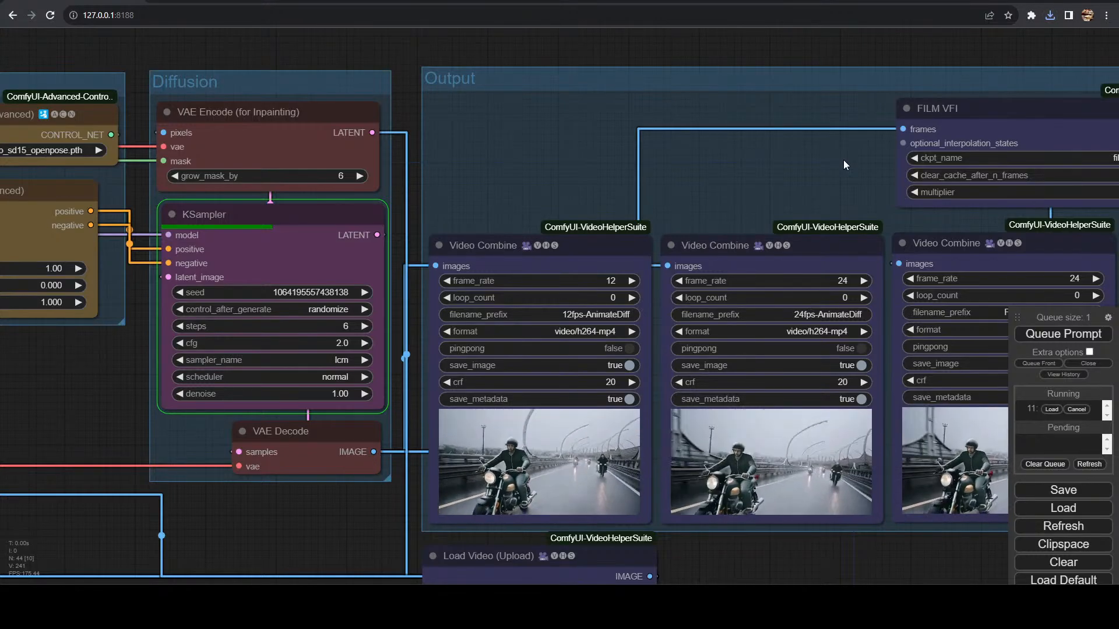
- Change the color of the Prompt group to yellow
scroll(463, 294, down, 10)
drag(348, 494, 736, 375)
drag(891, 284, 222, 367)
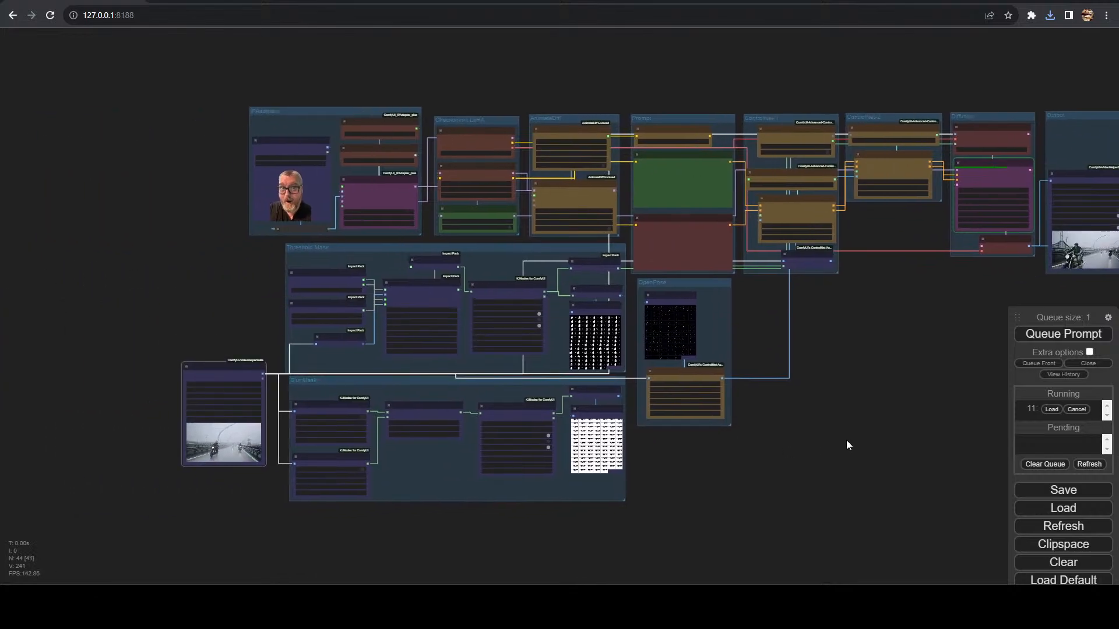
drag(936, 441, 788, 436)
scroll(788, 435, up, 5)
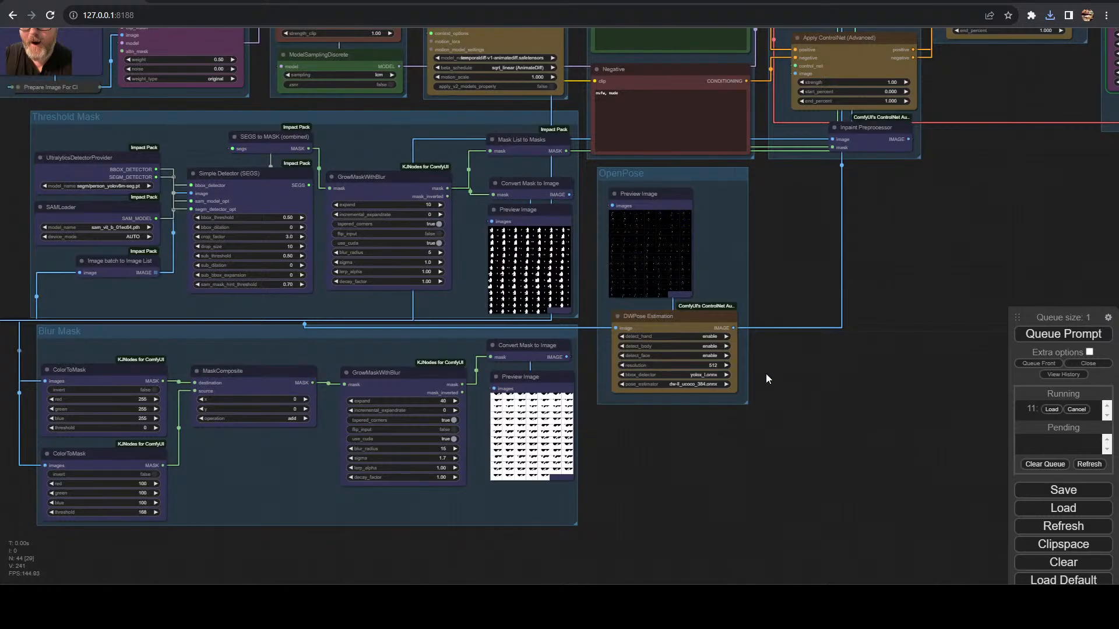
drag(815, 266, 809, 490)
drag(660, 394, 650, 393)
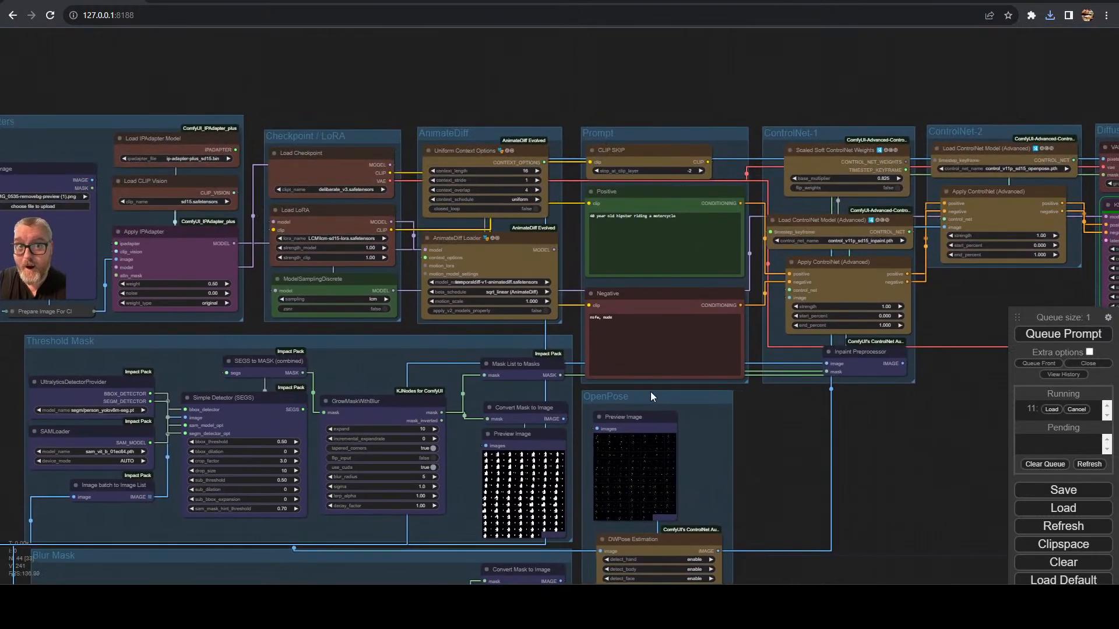
right_click(625, 131)
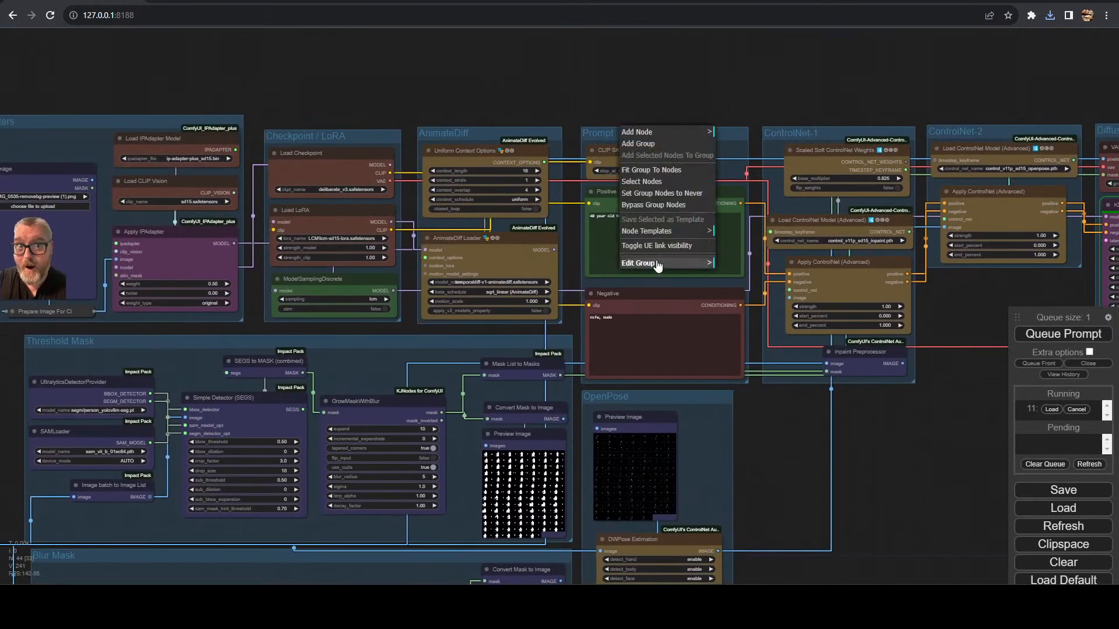
click(646, 263)
click(753, 274)
click(800, 363)
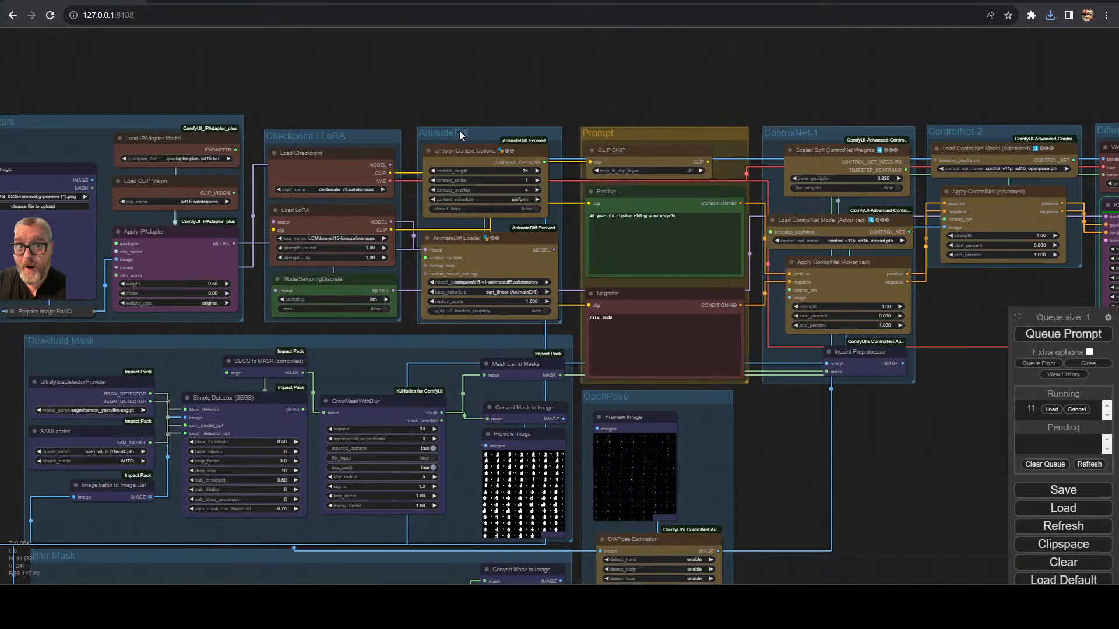
- Change the color of the AnimateDiff group to yellow to match the Prompt group
right_click(470, 128)
click(502, 261)
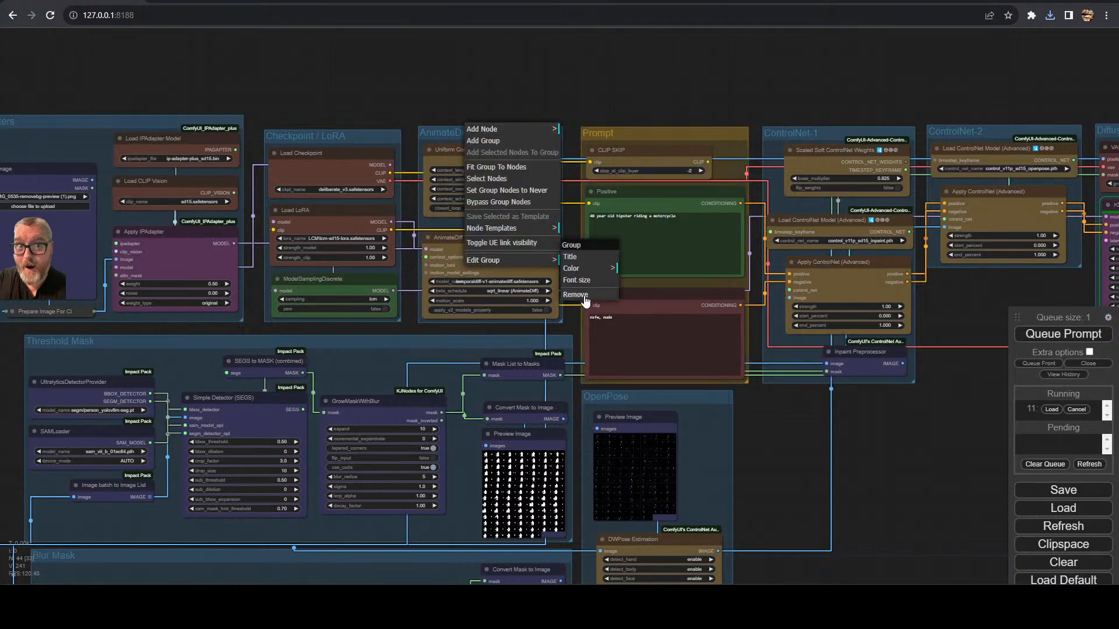
click(587, 274)
click(649, 366)
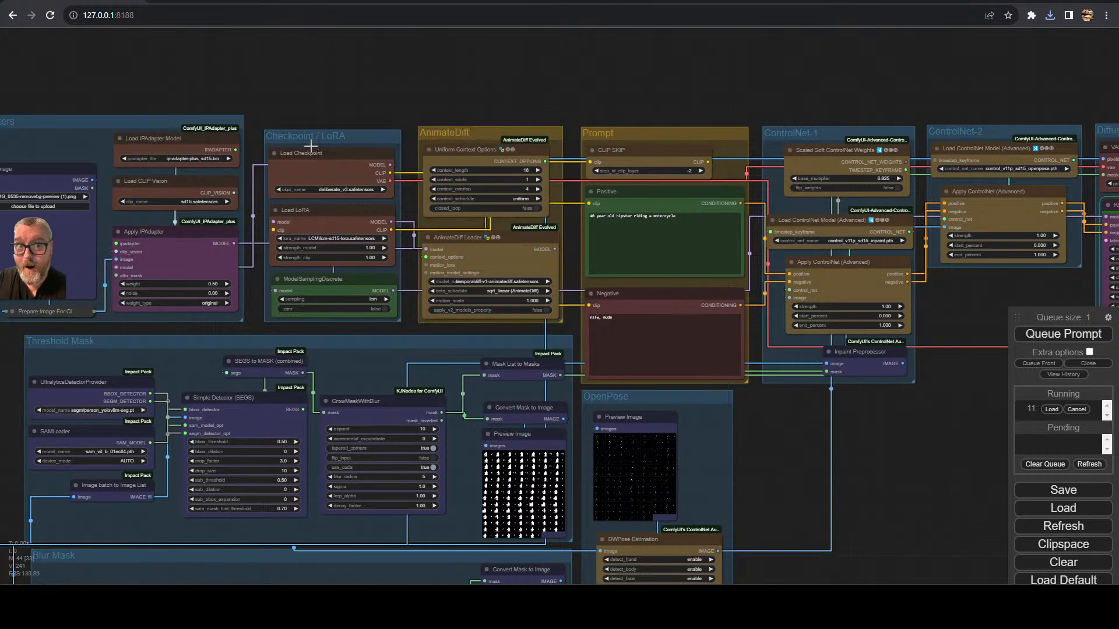
- Change the color of the Checkpoint / LoRA group to brown
right_click(310, 134)
click(372, 265)
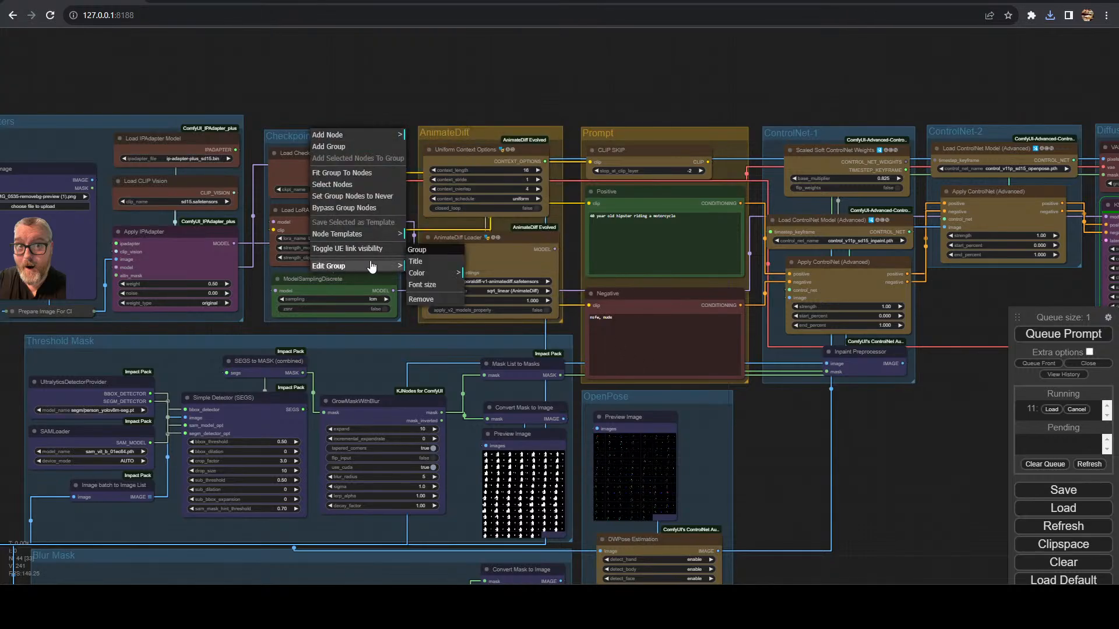
click(416, 272)
click(500, 296)
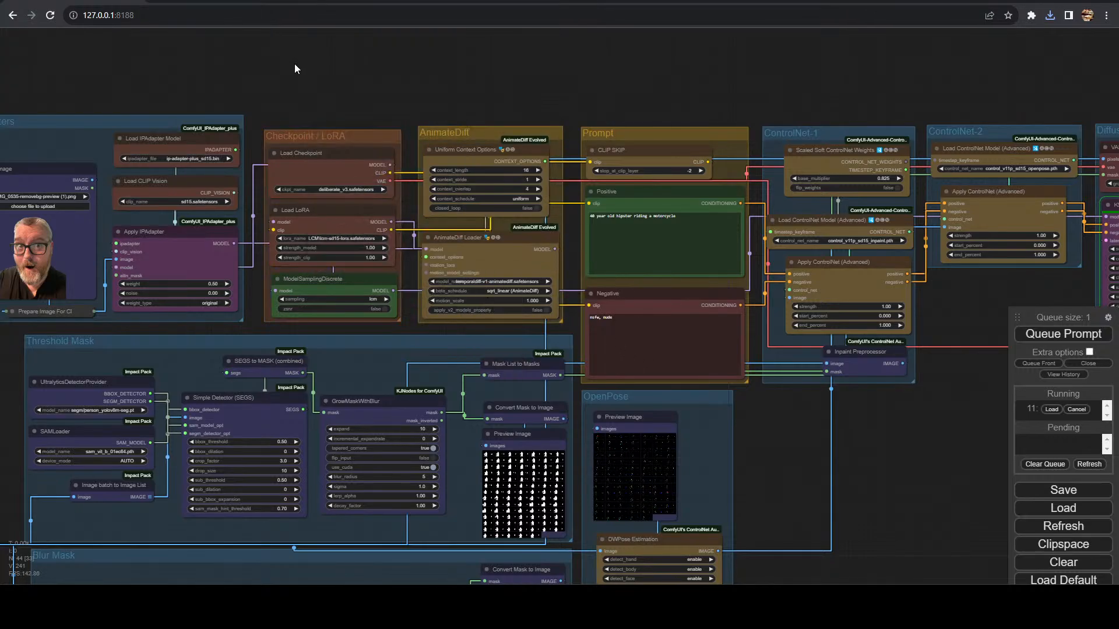
- Change the color of the IPAdapters group to blue
right_click(146, 122)
click(199, 258)
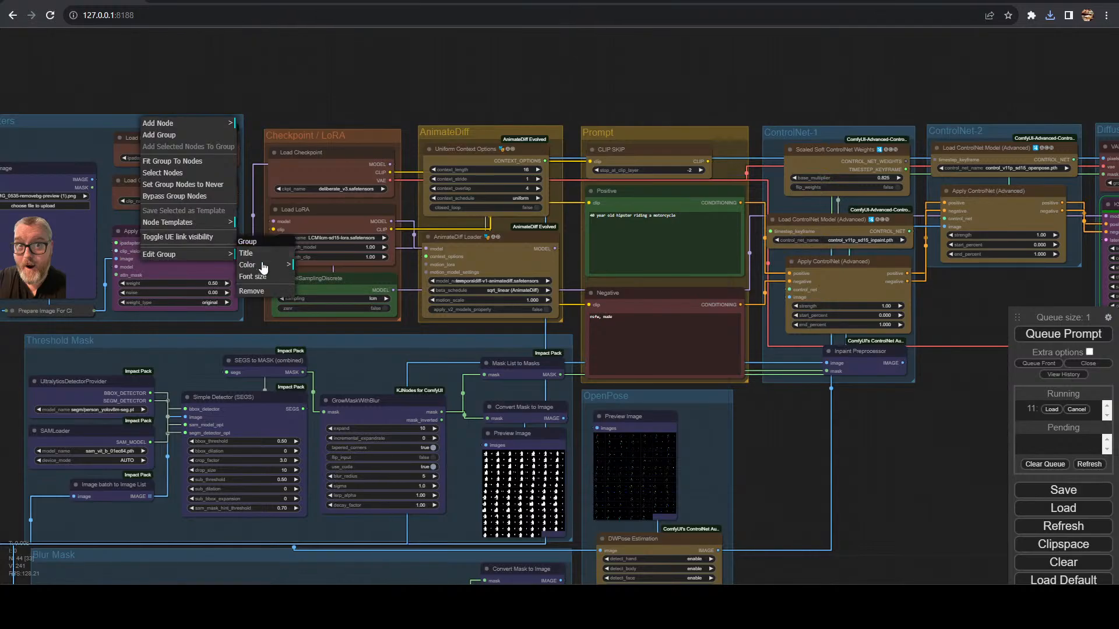
click(264, 266)
click(326, 315)
- Change the color of the Threshold Mask and Blur Mask groups to blue
drag(222, 310, 375, 268)
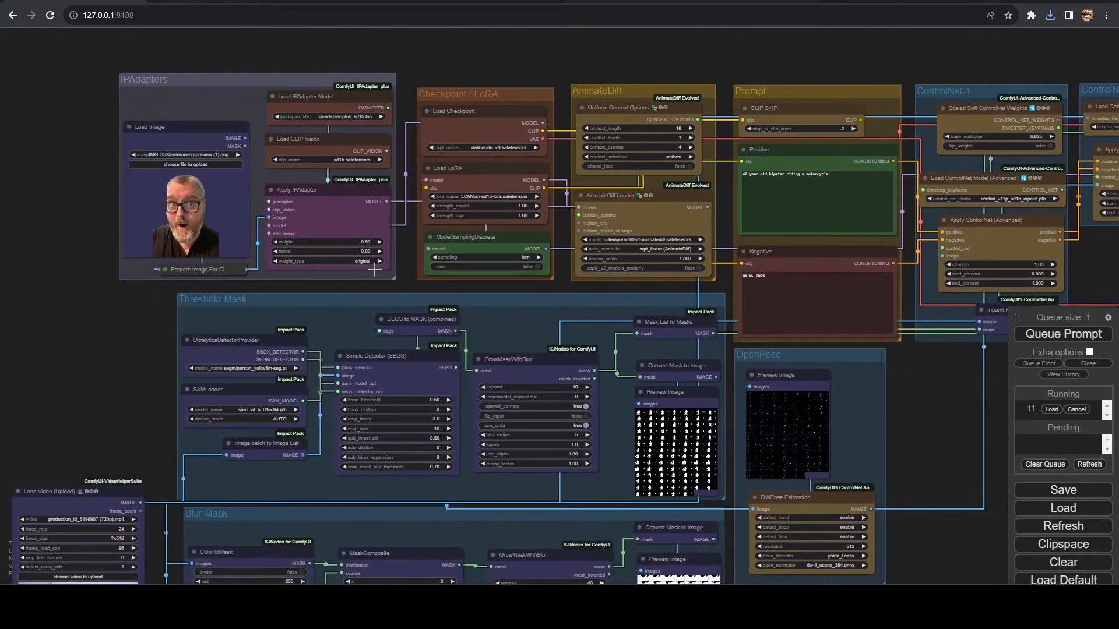
right_click(377, 300)
click(434, 431)
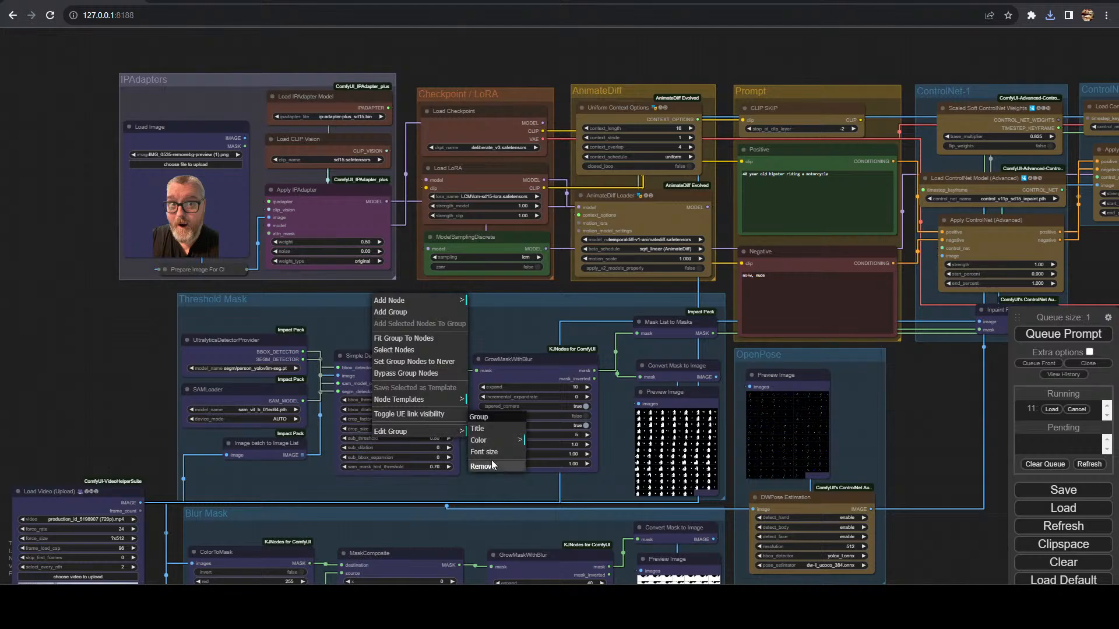
click(481, 439)
click(551, 515)
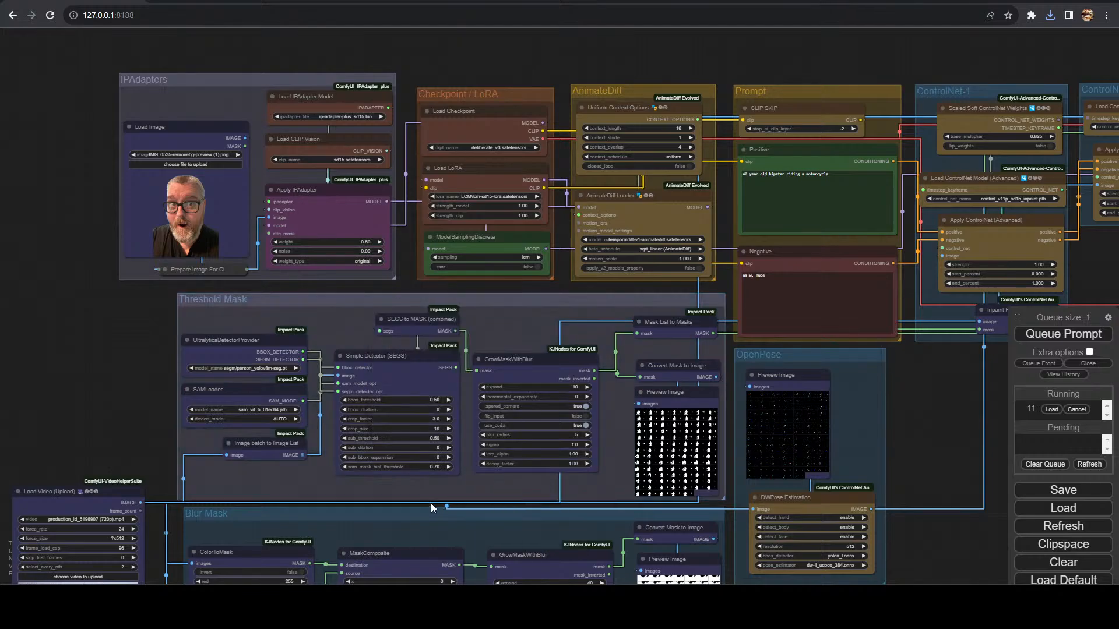
right_click(418, 508)
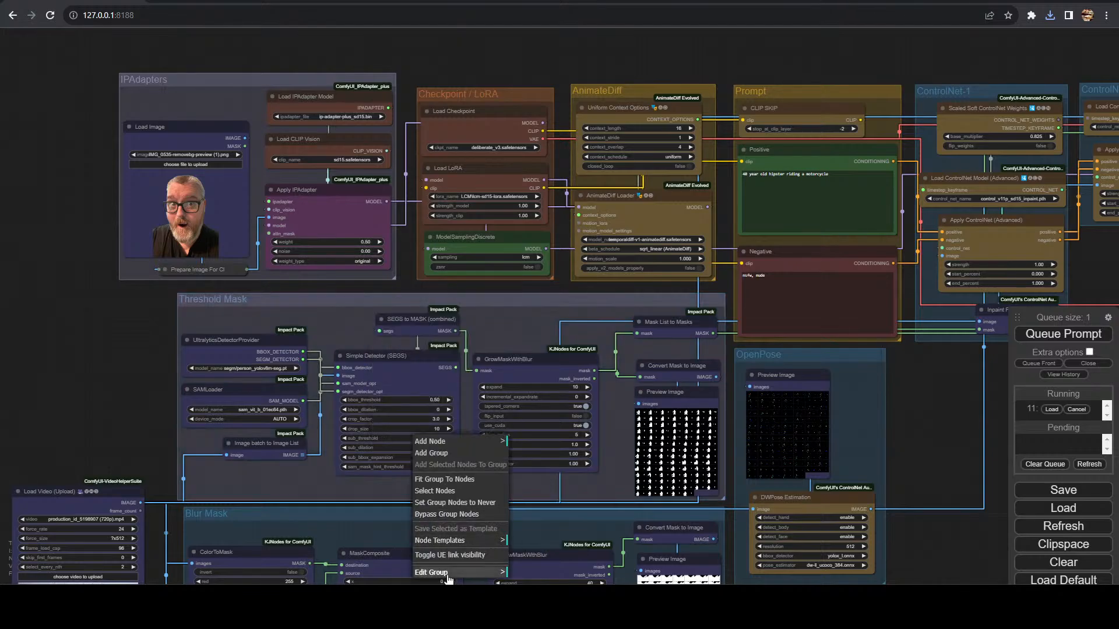
click(451, 572)
click(523, 545)
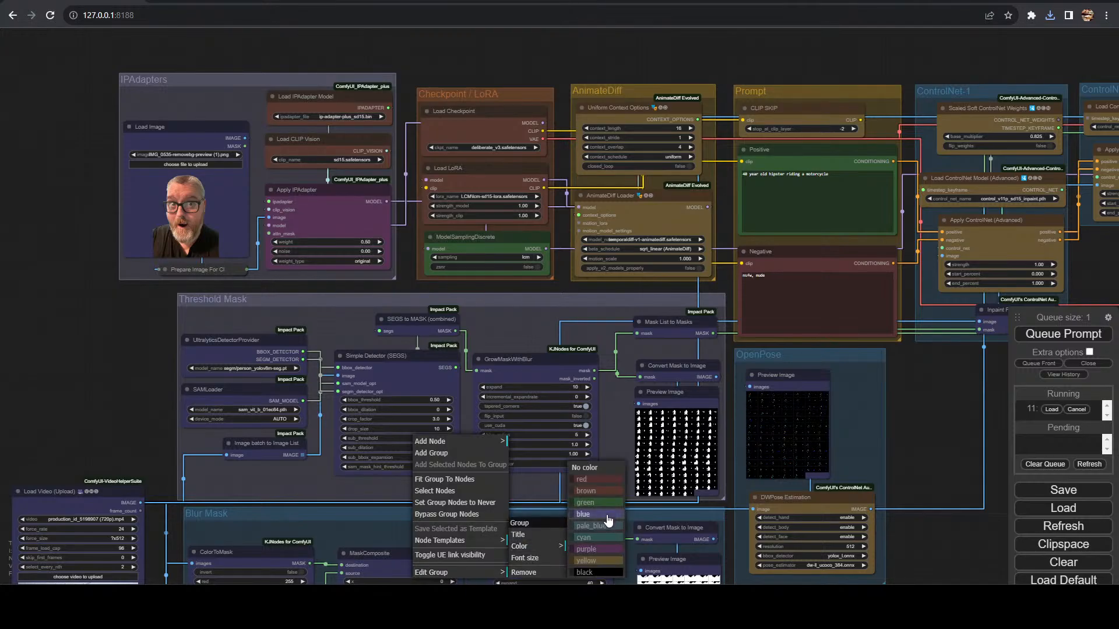
click(596, 521)
- Change the color of the OpenPose group to blue, matching the mask groups
drag(933, 400, 577, 328)
right_click(445, 279)
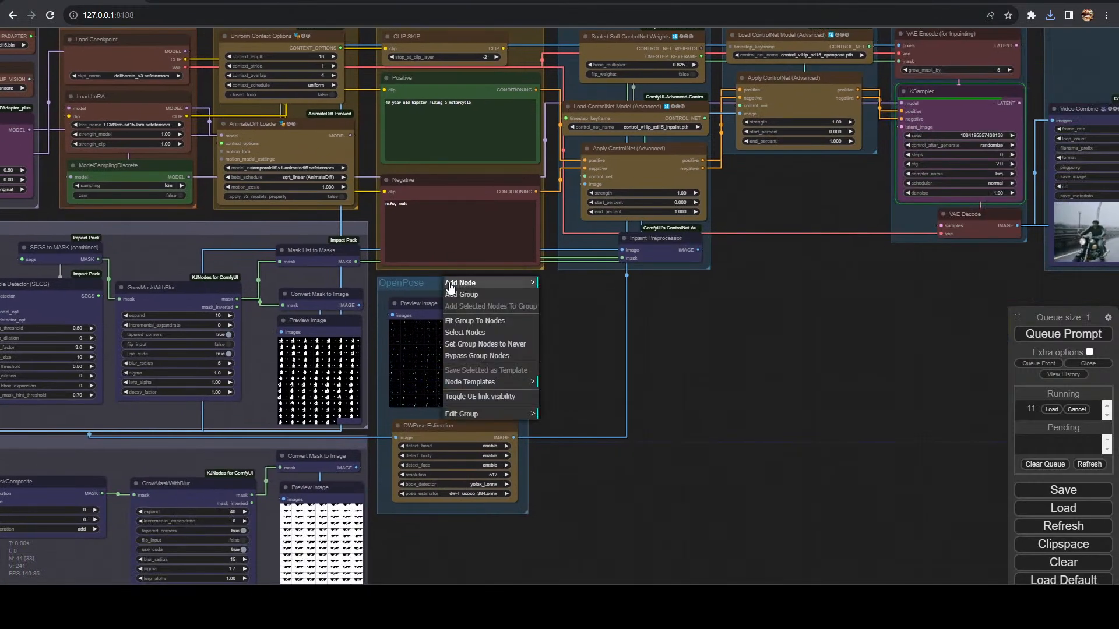
click(467, 411)
click(568, 427)
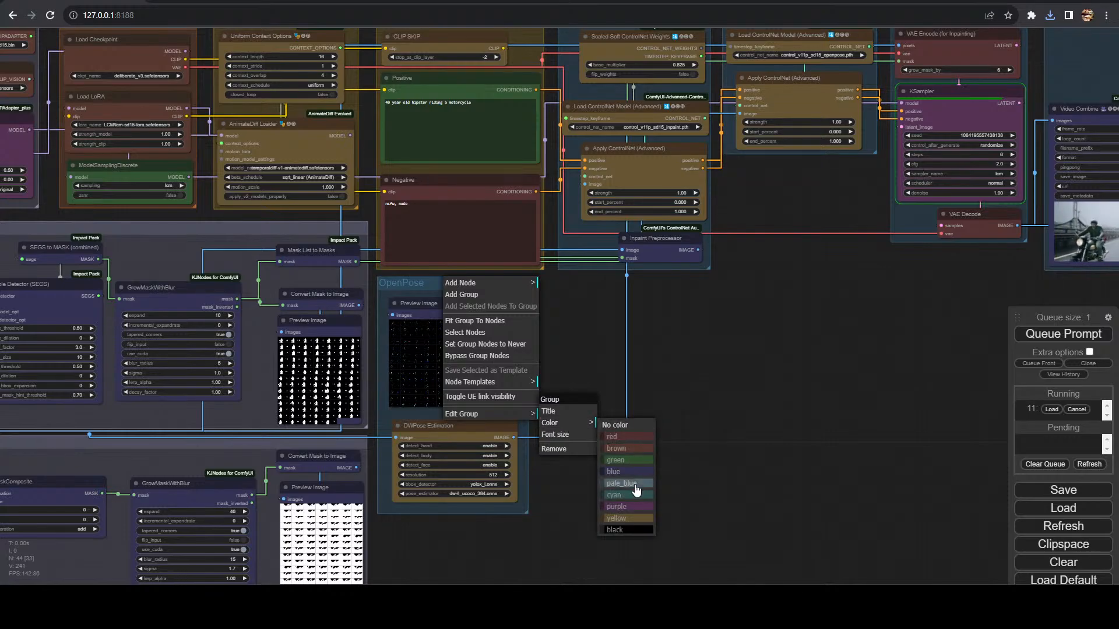
click(633, 471)
- Change the color of the ControlNet-1 and ControlNet-2 groups to yellow
drag(679, 319, 655, 535)
right_click(606, 233)
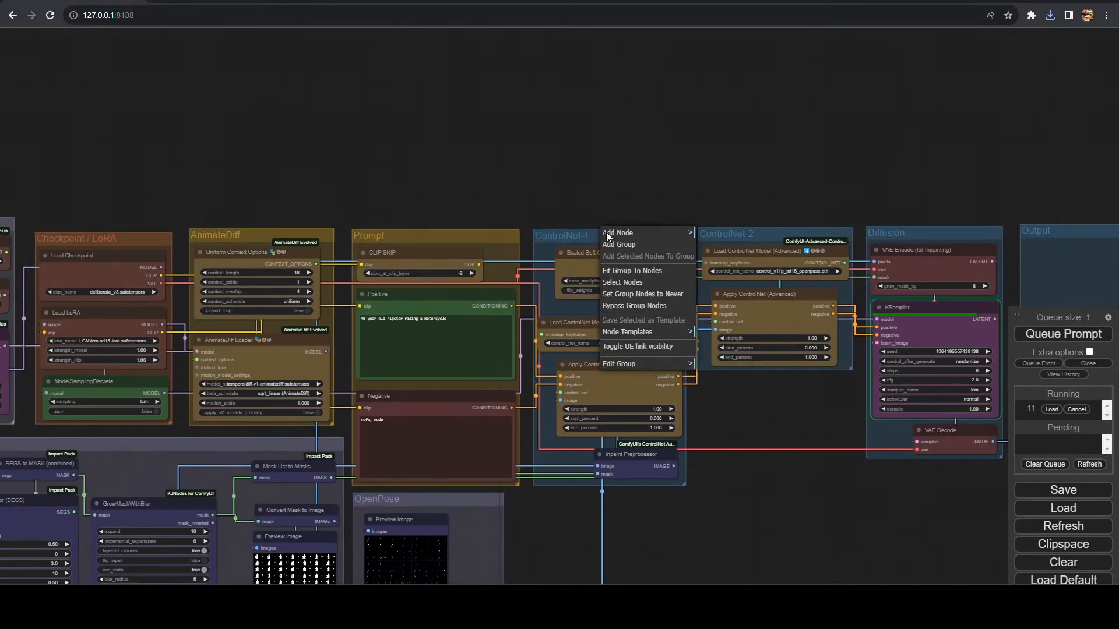
click(645, 365)
click(751, 376)
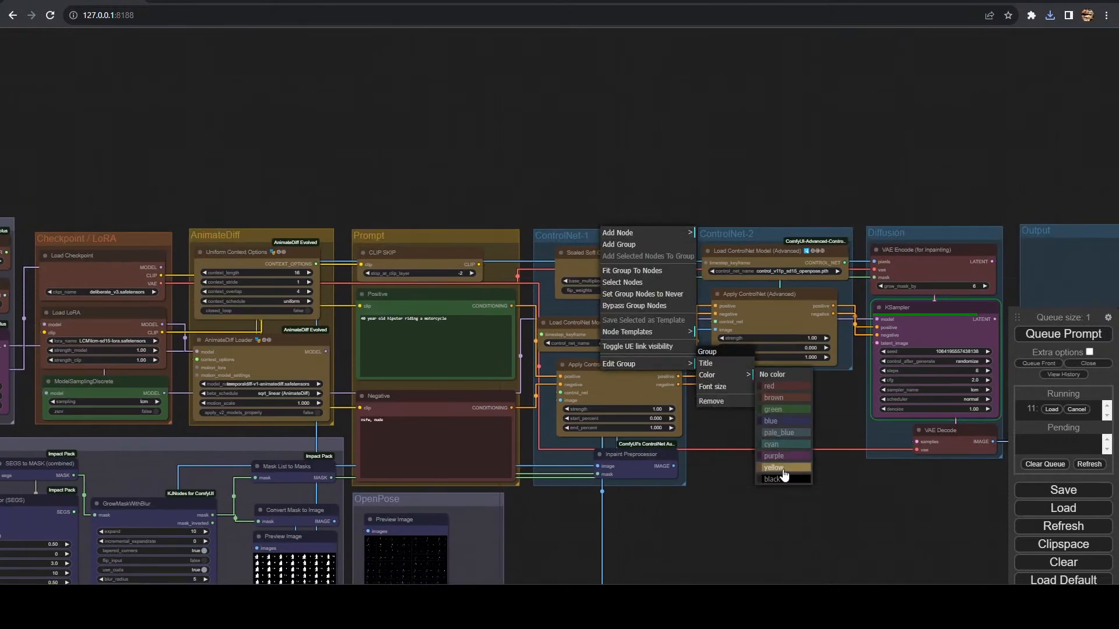
click(782, 470)
right_click(751, 233)
click(769, 367)
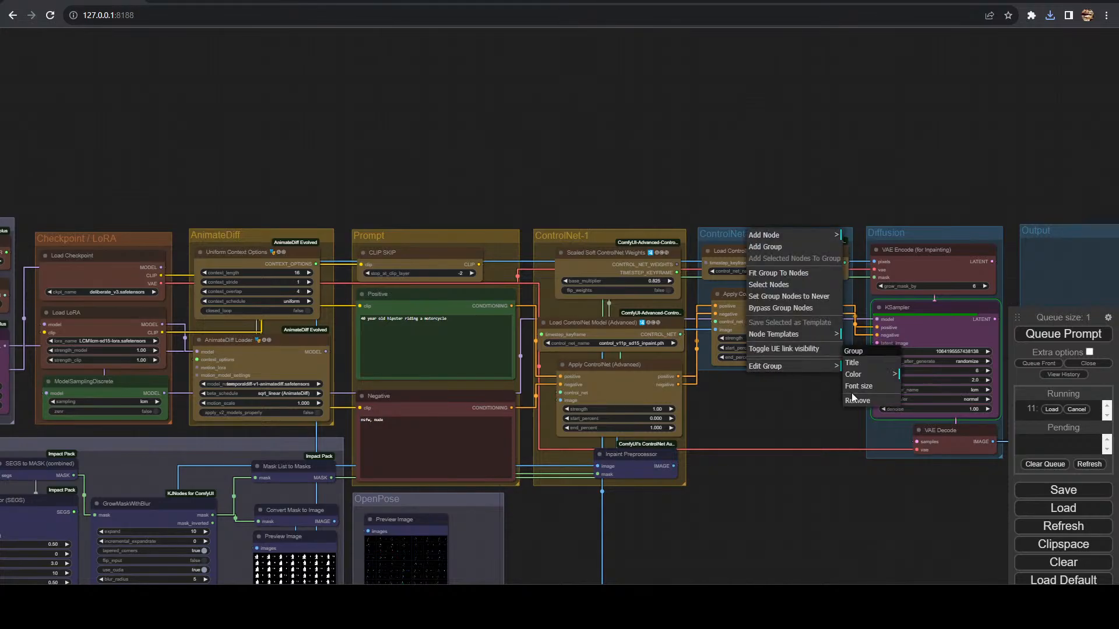
click(852, 376)
click(939, 475)
- Change the color of the Diffusion group to purple
drag(864, 301, 515, 303)
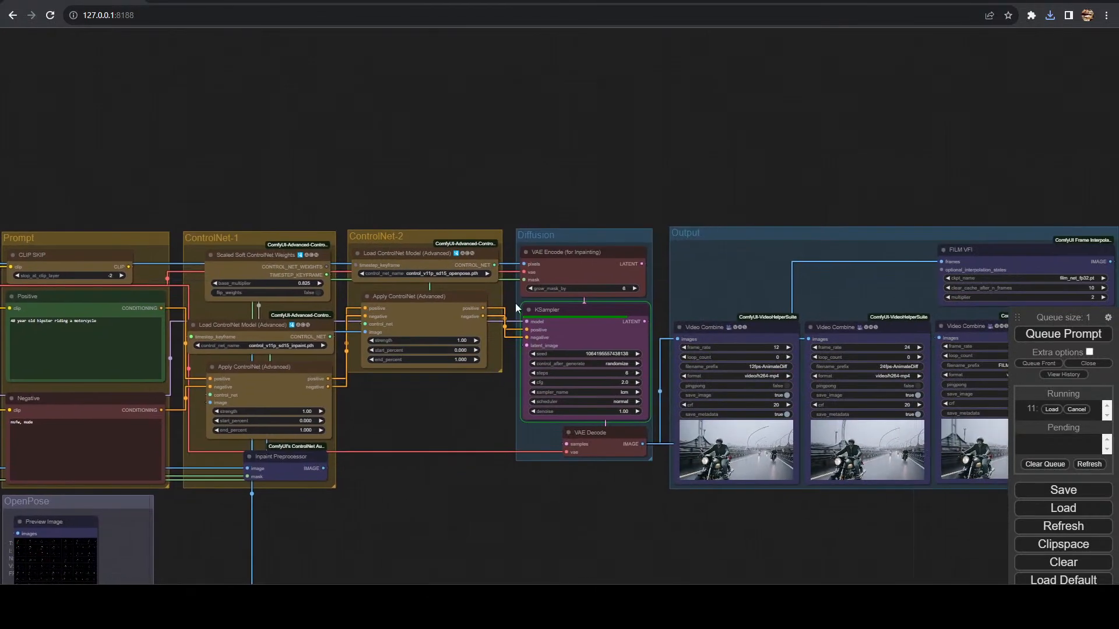
double_click(575, 233)
right_click(575, 233)
click(575, 234)
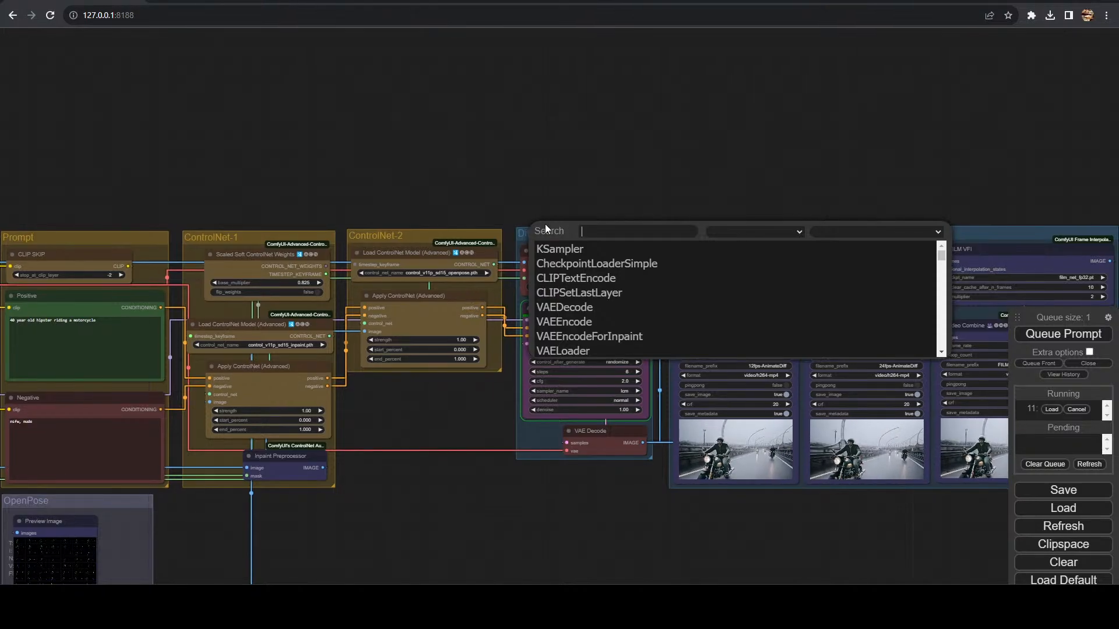
right_click(542, 238)
click(565, 367)
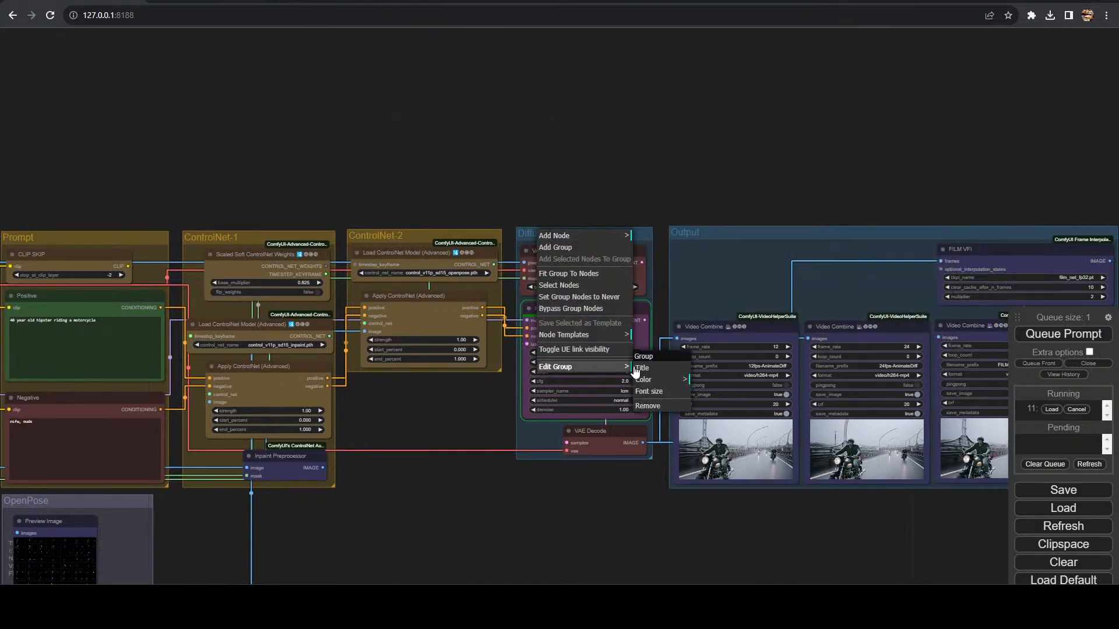
click(643, 379)
click(710, 460)
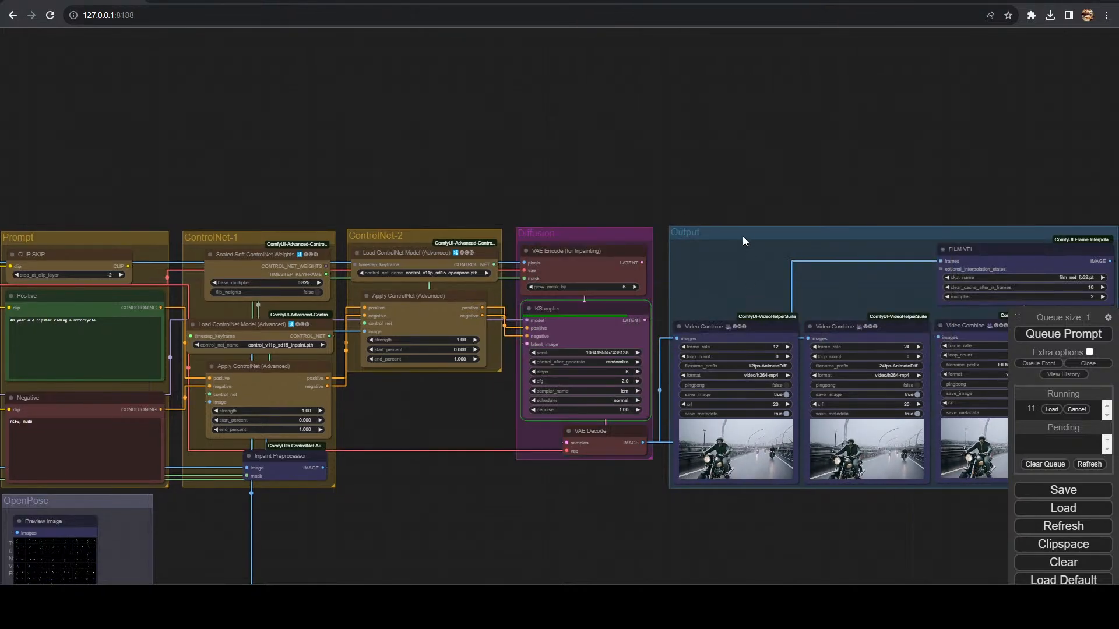
- Change the color of the Output group to blue
double_click(736, 236)
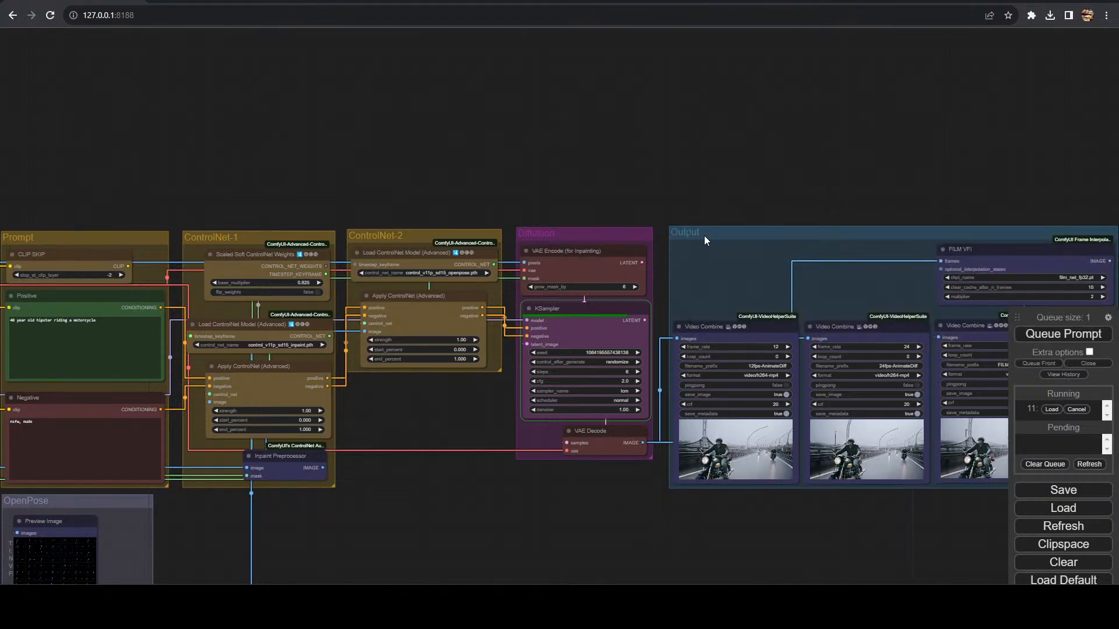
right_click(703, 237)
click(717, 368)
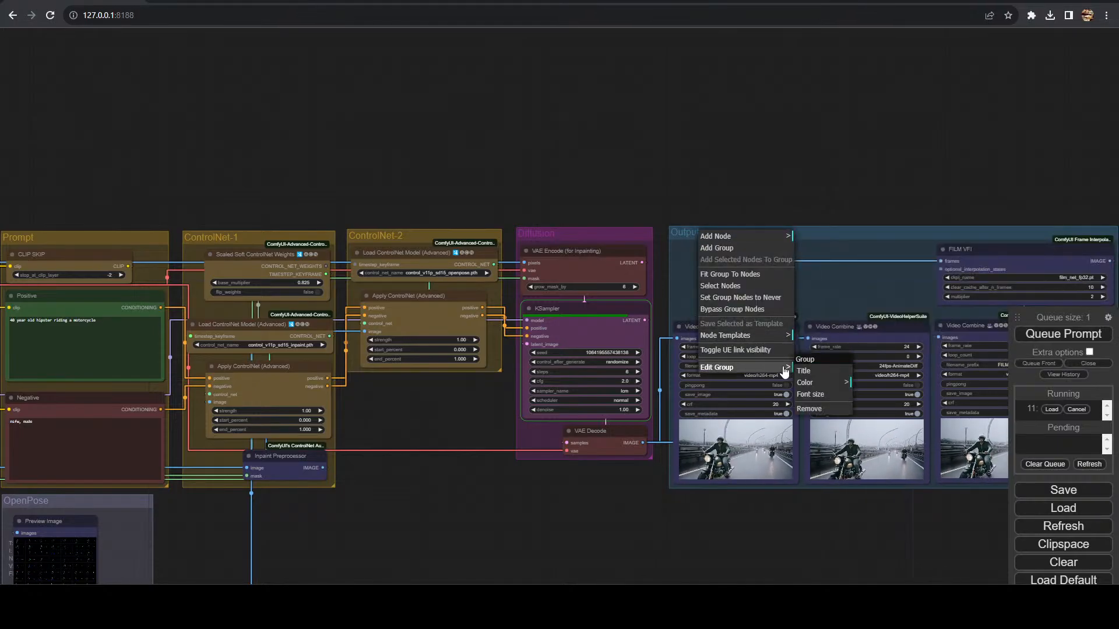
click(805, 383)
click(884, 430)
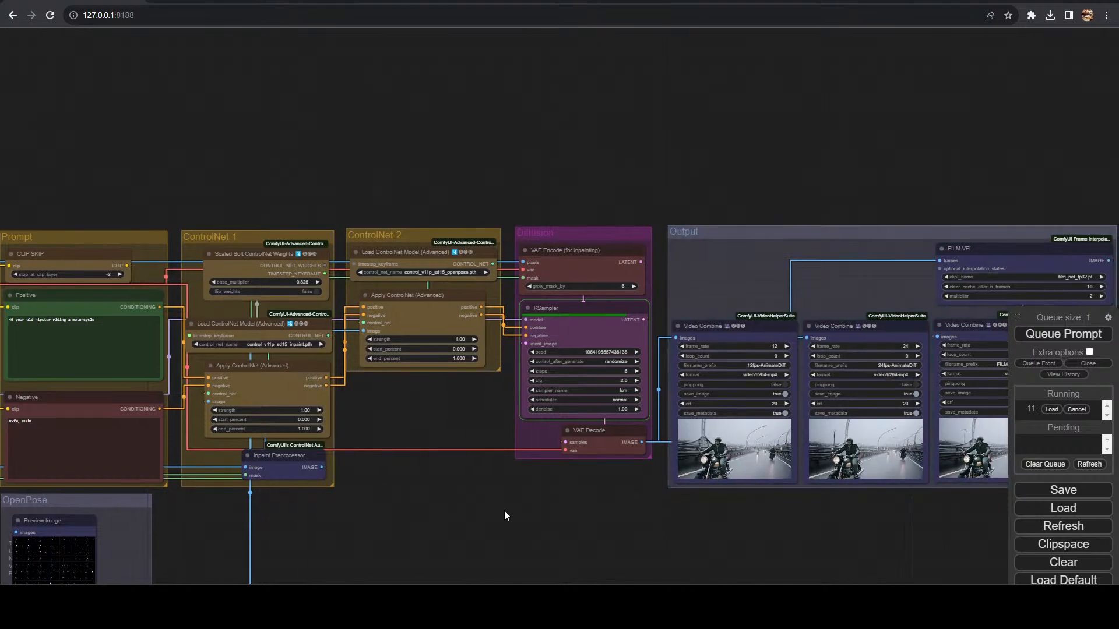
- Look over the whole recolored workflow and examine the mask frames in the Blur Mask group's image preview
scroll(486, 521, down, 5)
drag(481, 526, 674, 320)
scroll(713, 325, down, 2)
scroll(709, 328, up, 2)
scroll(709, 329, down, 1)
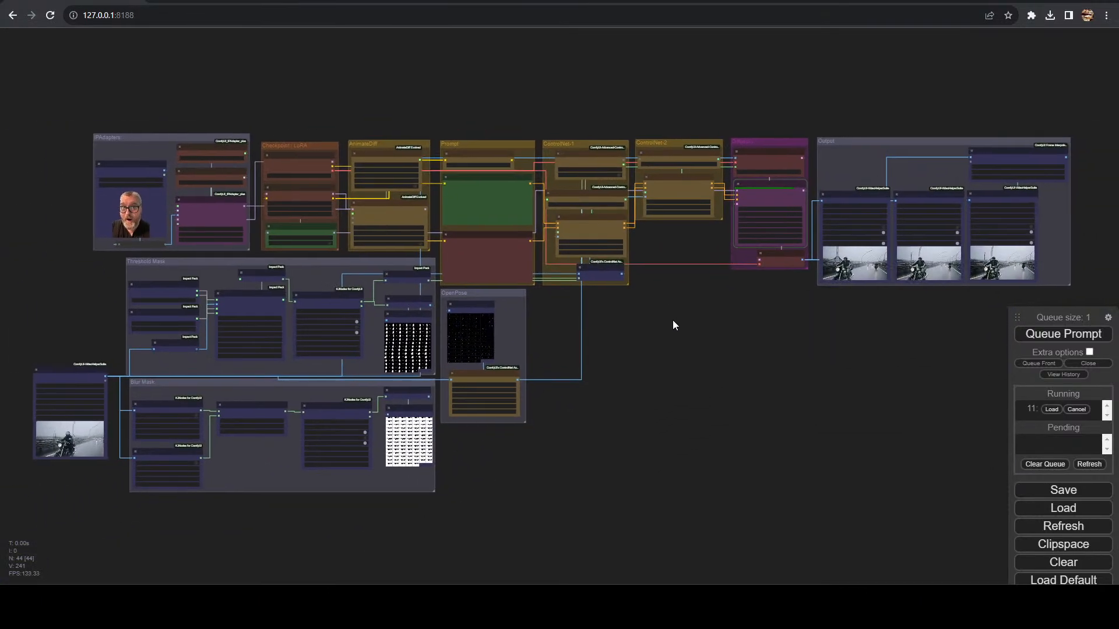
scroll(604, 408, up, 5)
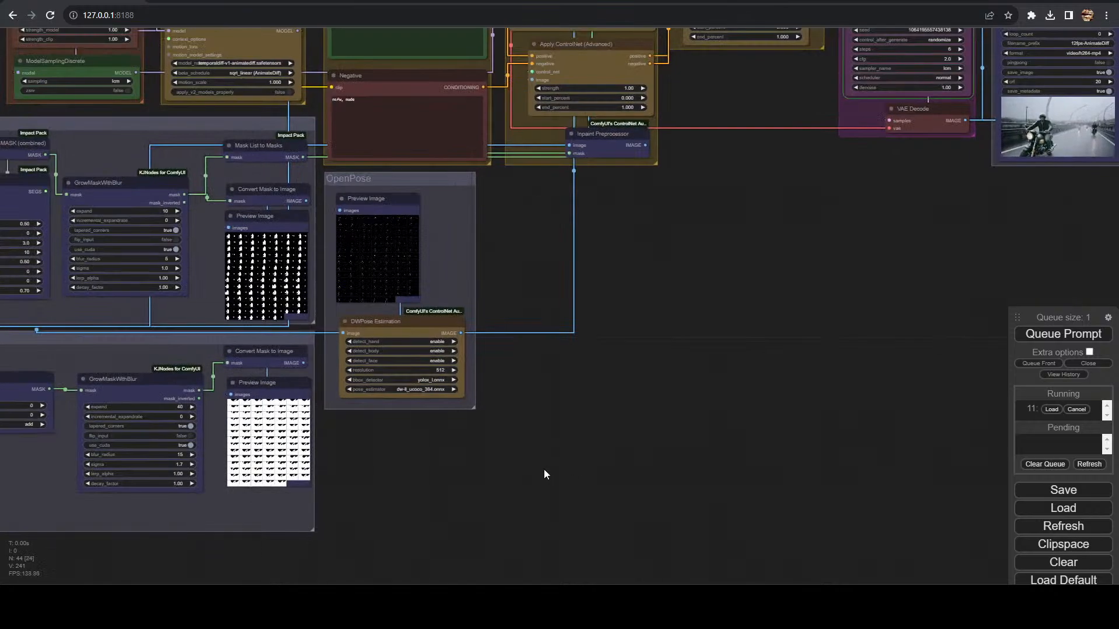
drag(544, 470, 731, 455)
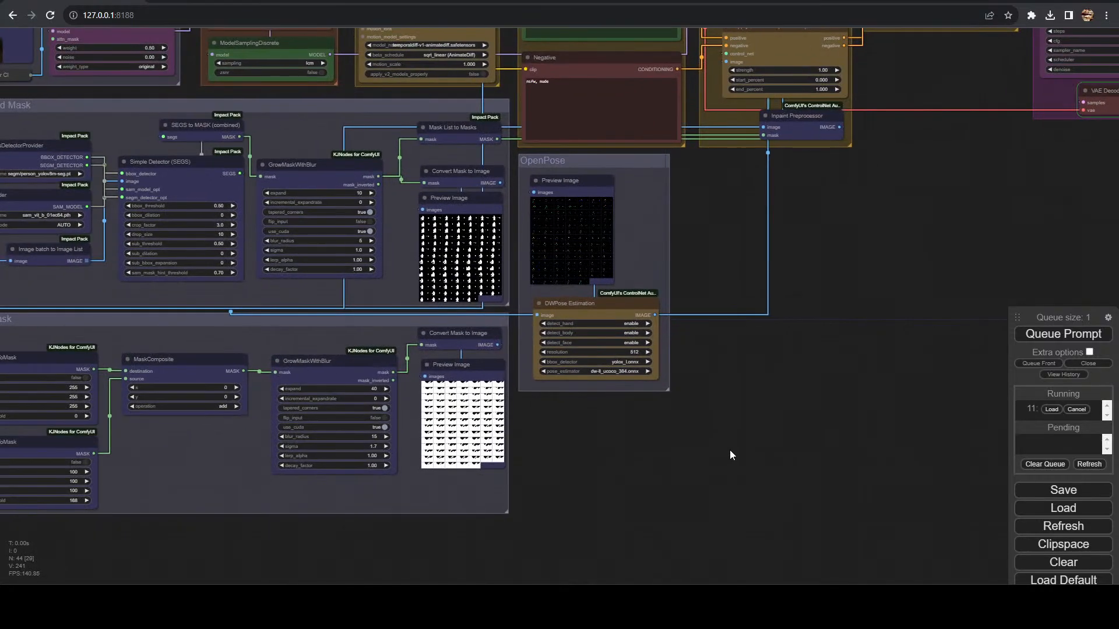
scroll(554, 469, up, 8)
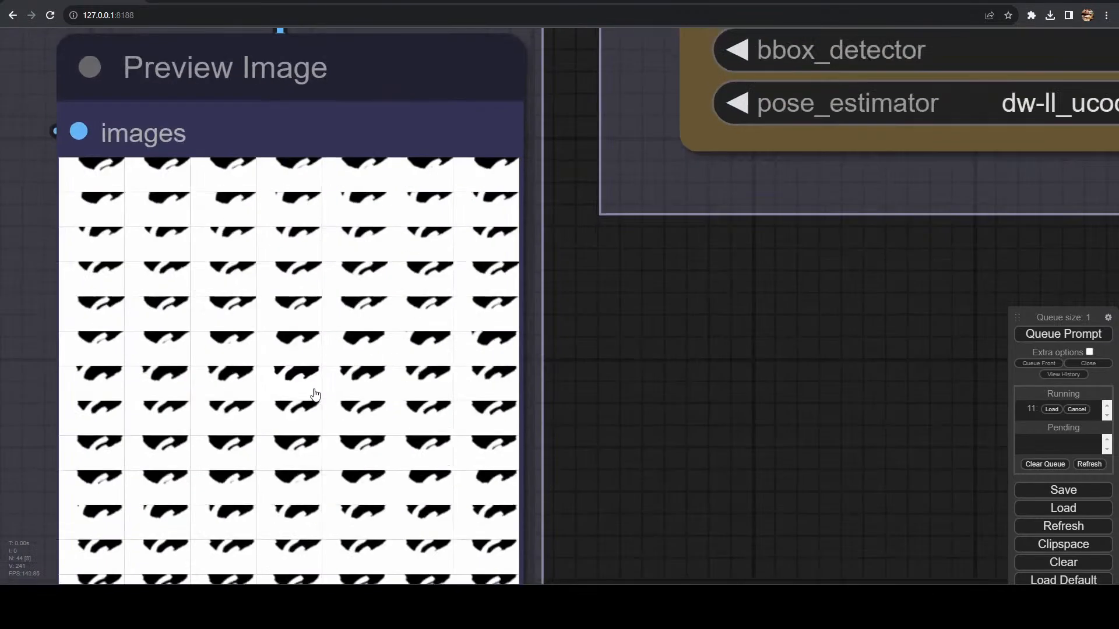
scroll(314, 395, down, 10)
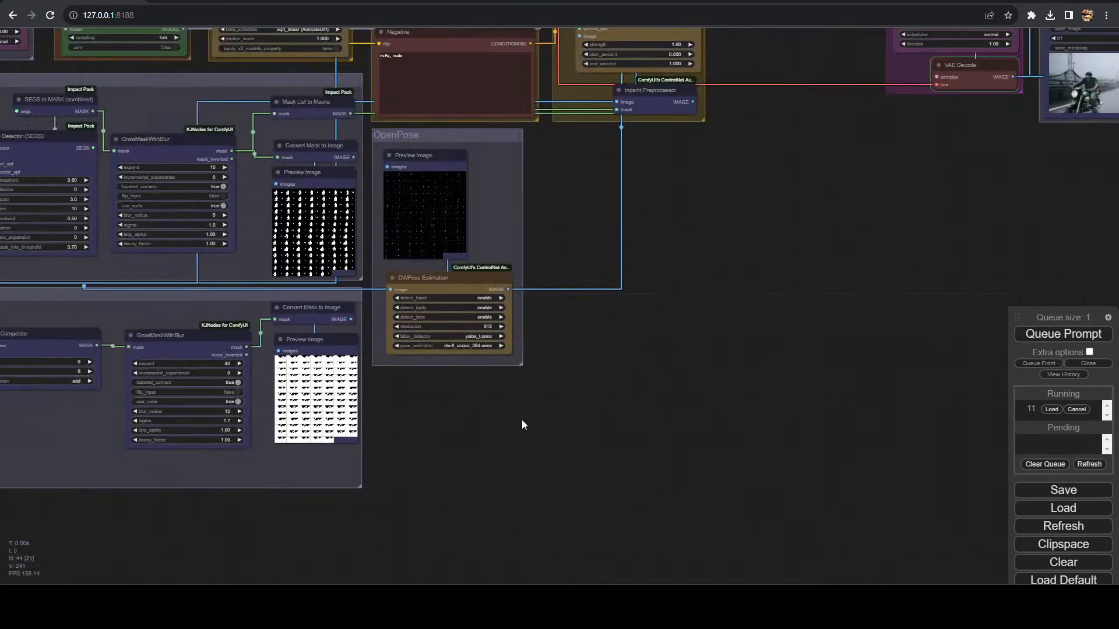
- Examine the rendered motorcycle clips in the Output group's three Video Combine previews
drag(522, 419, 862, 445)
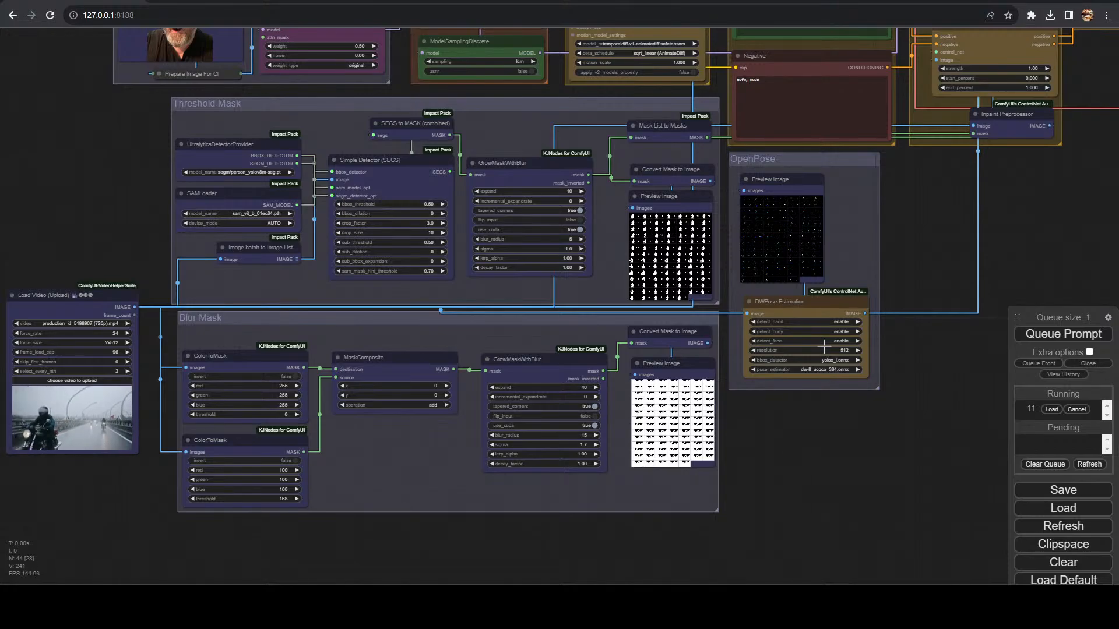
drag(887, 257, 0, 497)
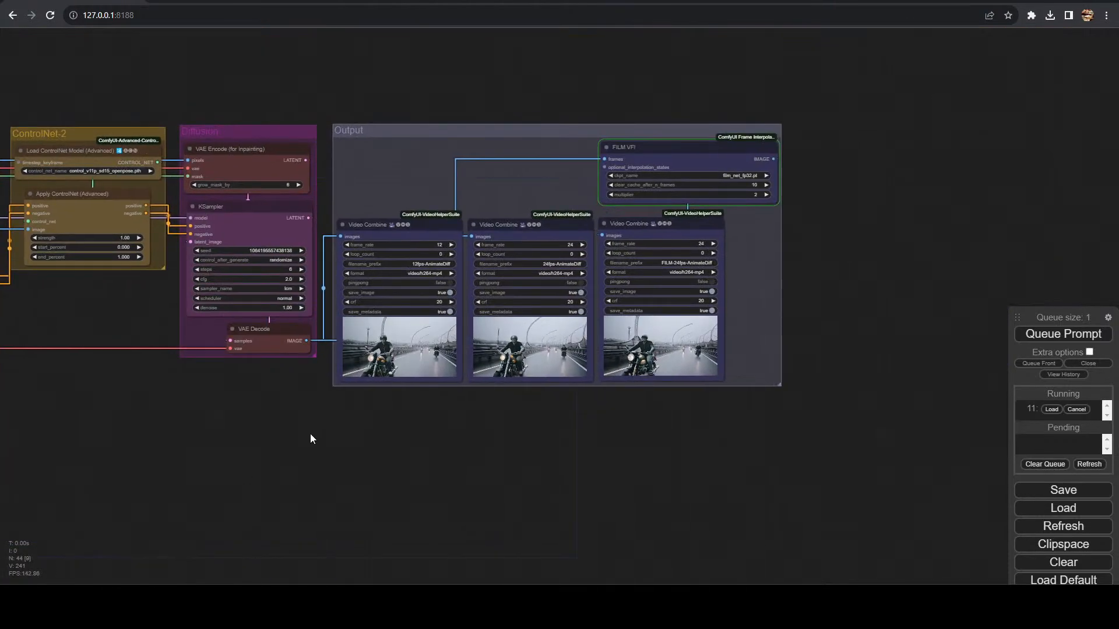
scroll(316, 439, up, 10)
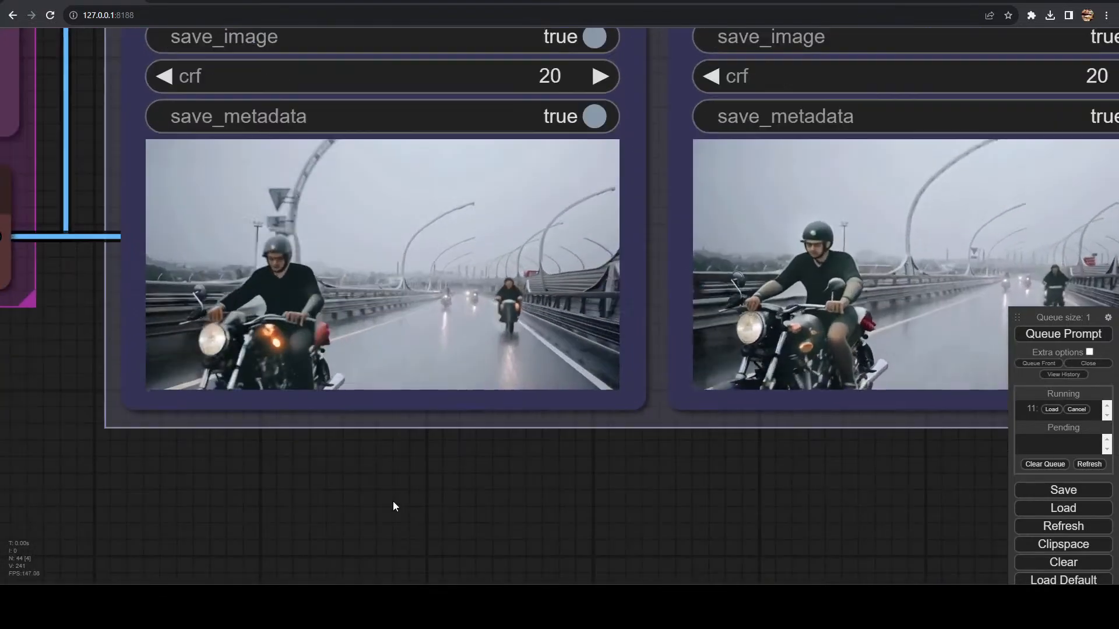
drag(534, 527, 101, 596)
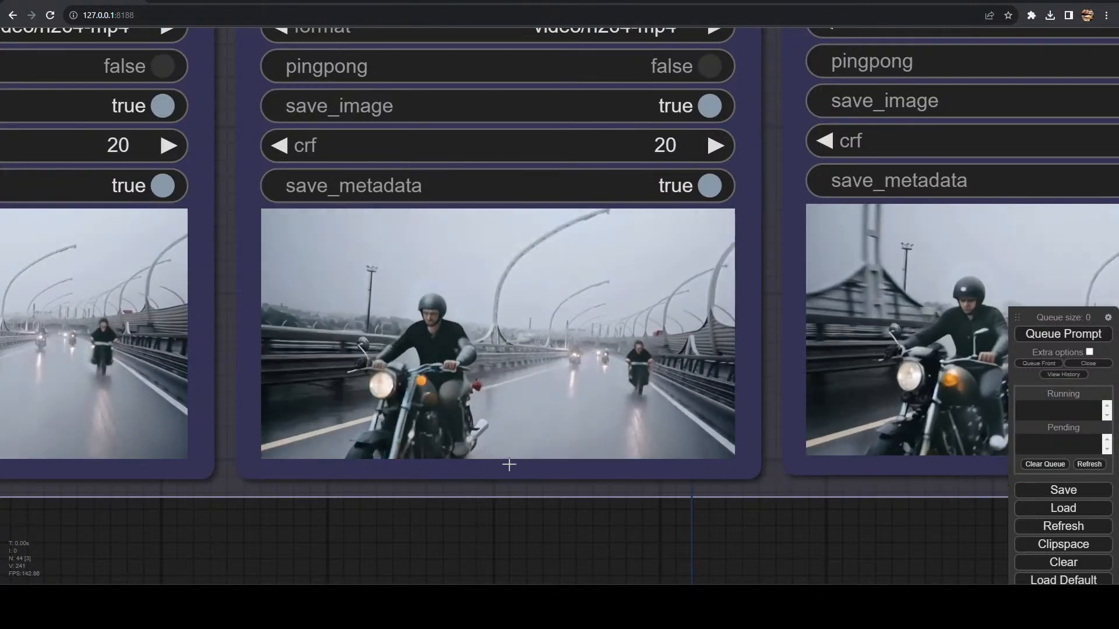
drag(546, 532, 535, 534)
scroll(527, 482, up, 5)
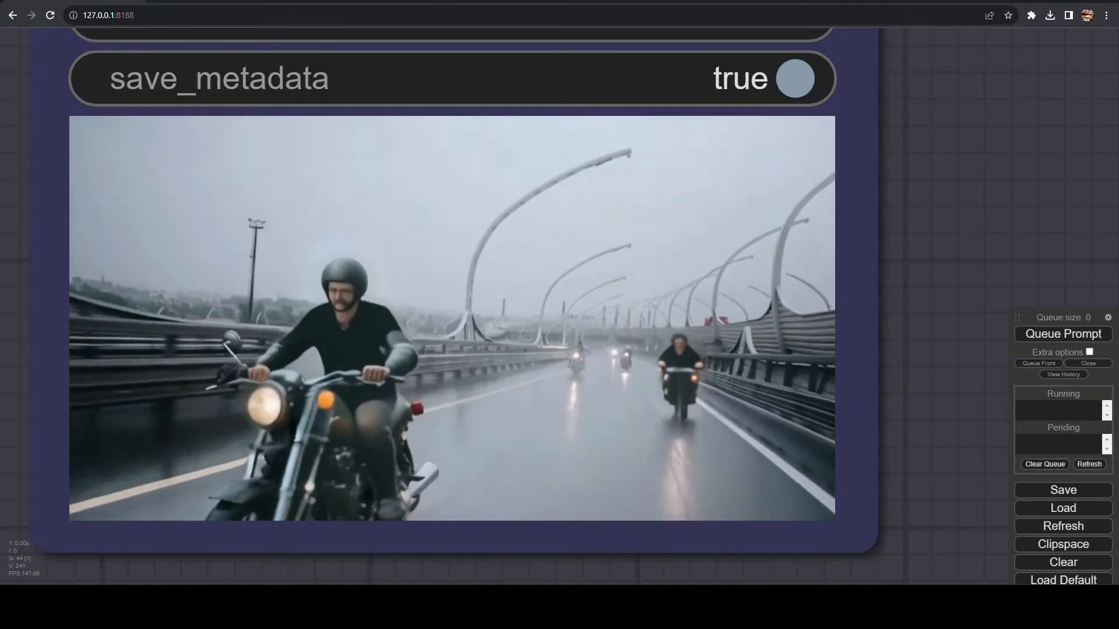
scroll(466, 544, down, 1)
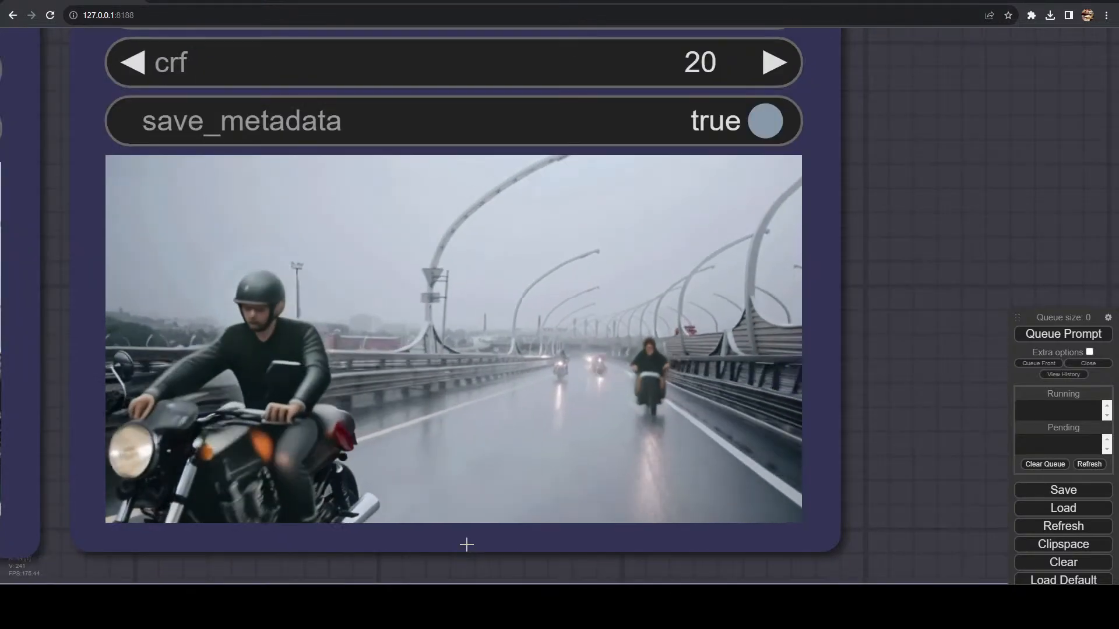
- Move the Convert Mask to Image node in the Threshold Mask group slightly up, away from the Preview Image node
scroll(466, 544, down, 12)
drag(267, 142, 783, 116)
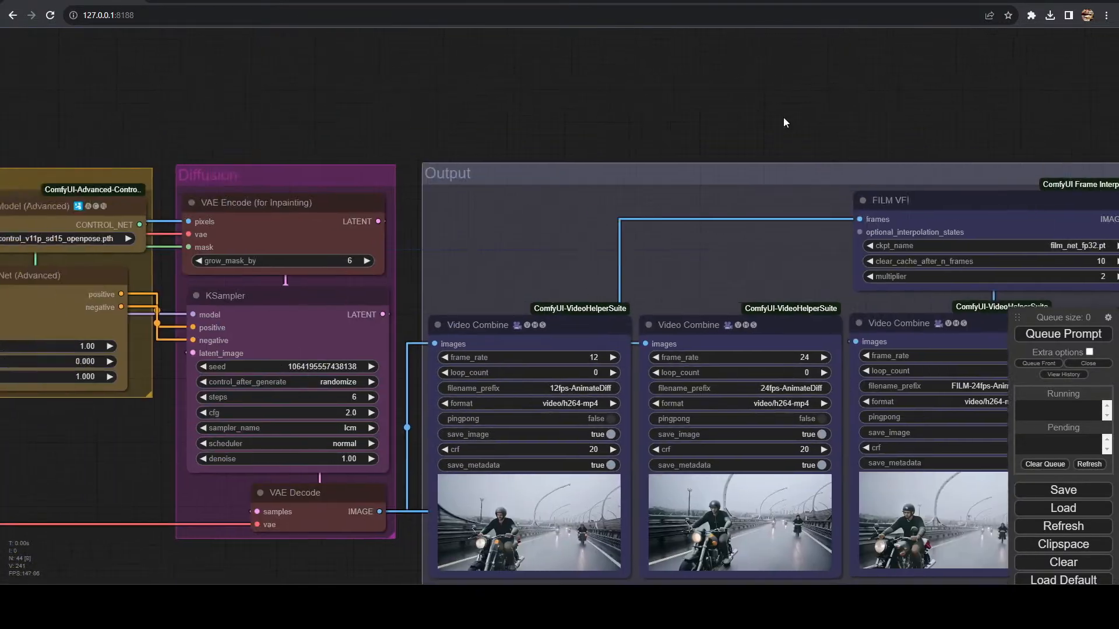
scroll(783, 117, down, 5)
drag(460, 183, 866, 99)
drag(396, 115, 863, 77)
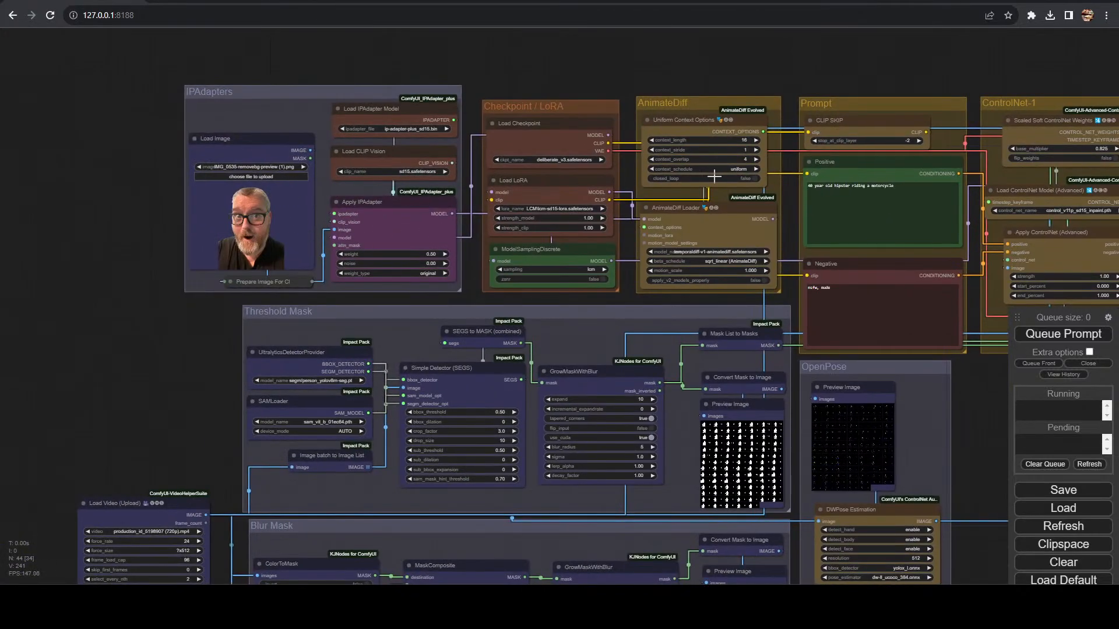
drag(704, 51, 649, 35)
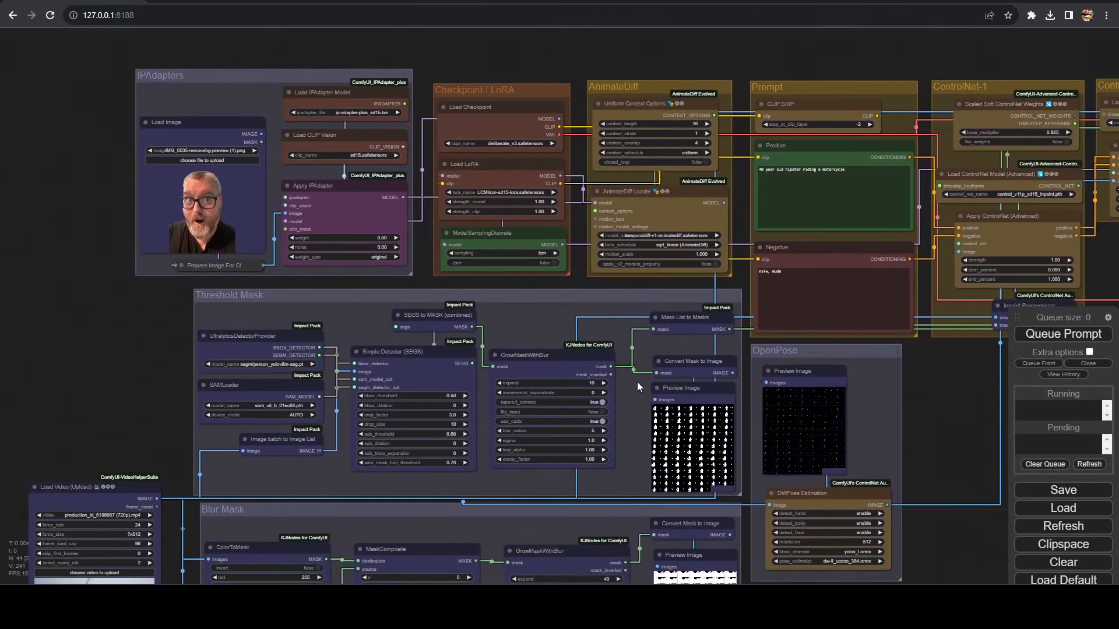
scroll(637, 384, up, 8)
scroll(641, 413, up, 10)
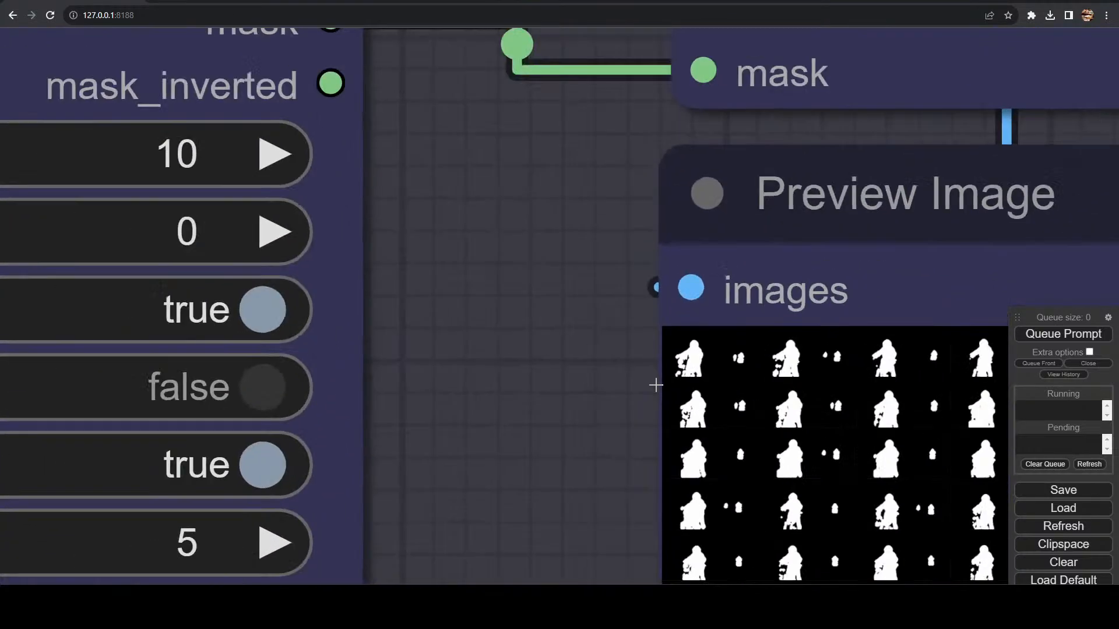
scroll(673, 363, down, 10)
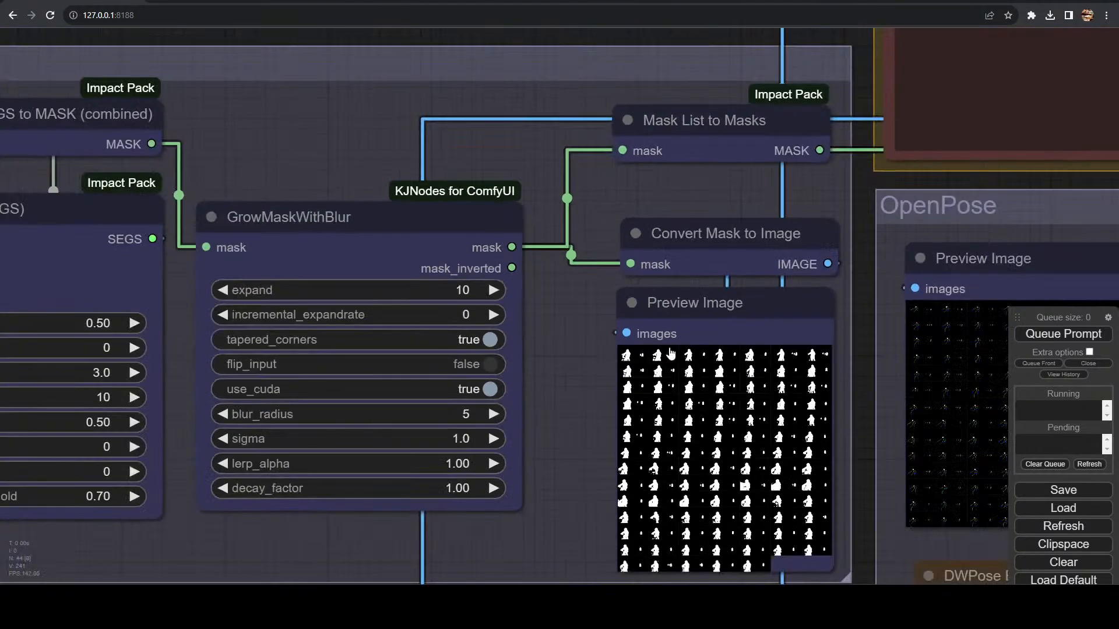
drag(866, 331, 581, 337)
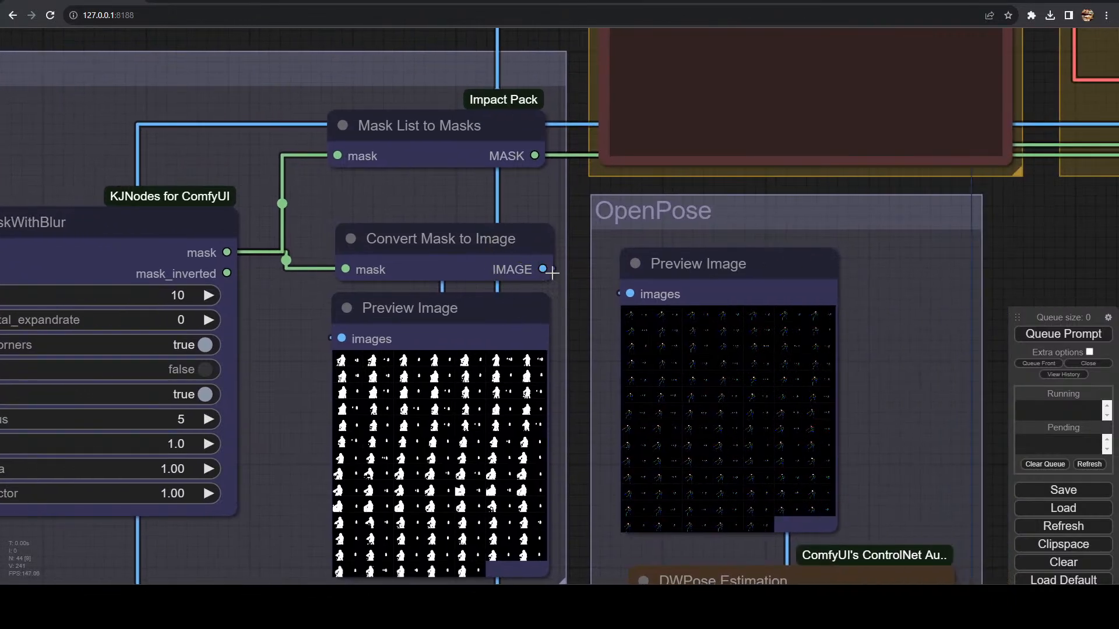
drag(545, 251, 512, 227)
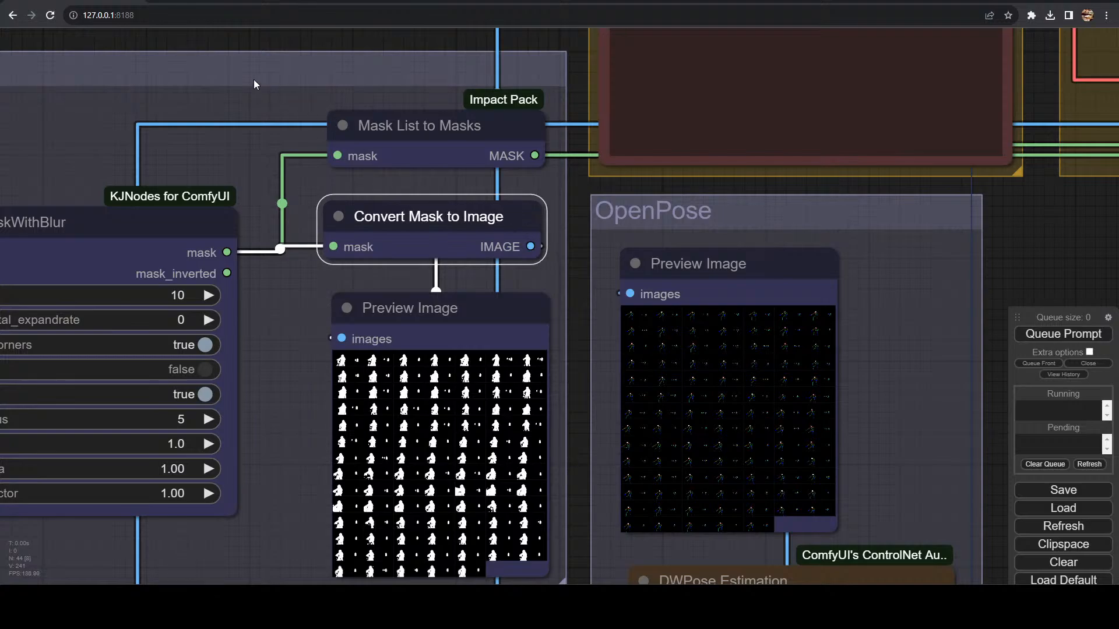
double_click(254, 103)
text(inver)
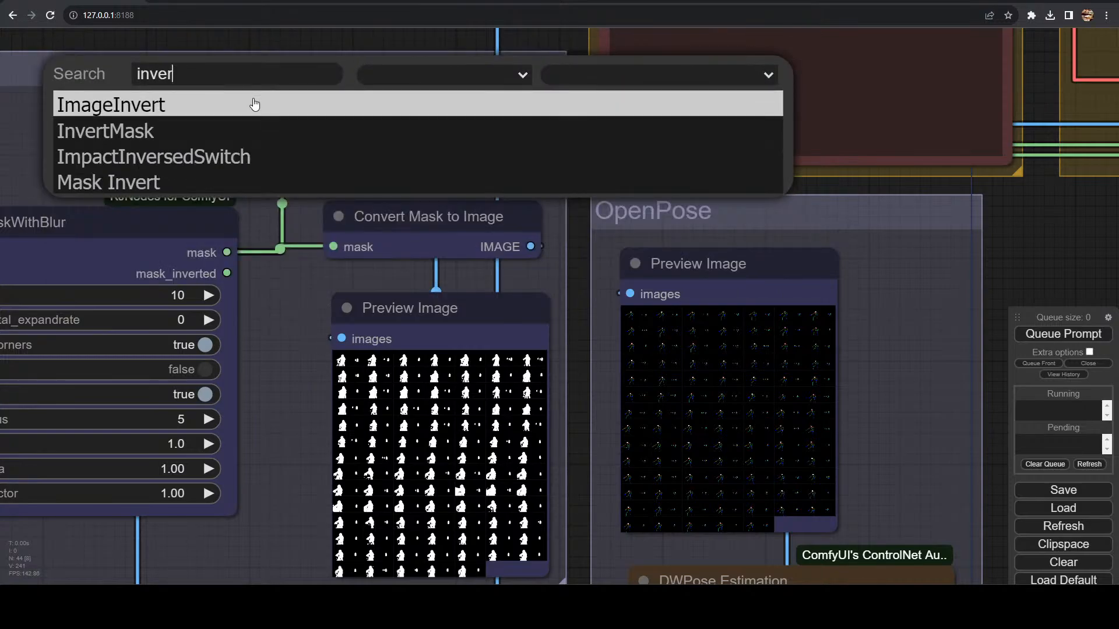
click(255, 105)
click(300, 92)
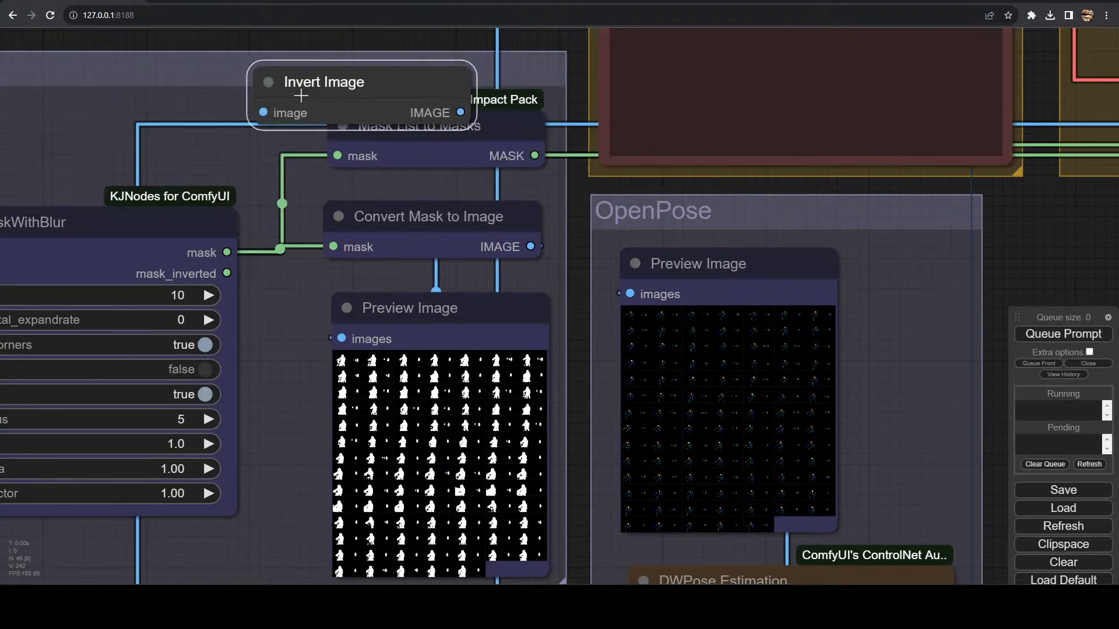
key(Delete)
- Add an InvertMask node to the upper part of the Threshold Mask group
double_click(267, 95)
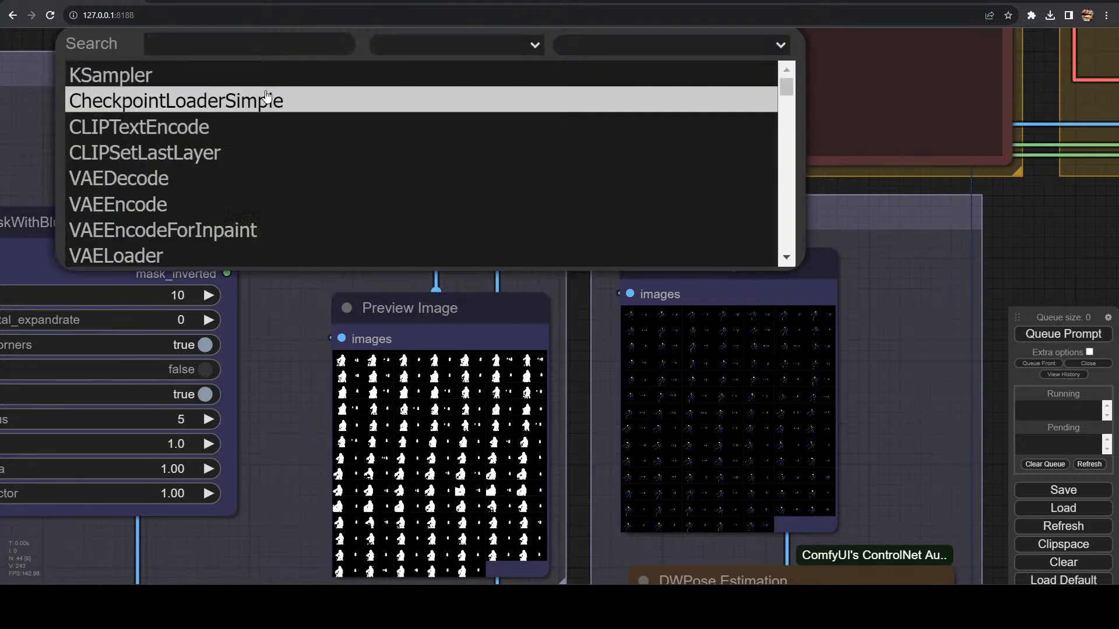
text(invertma)
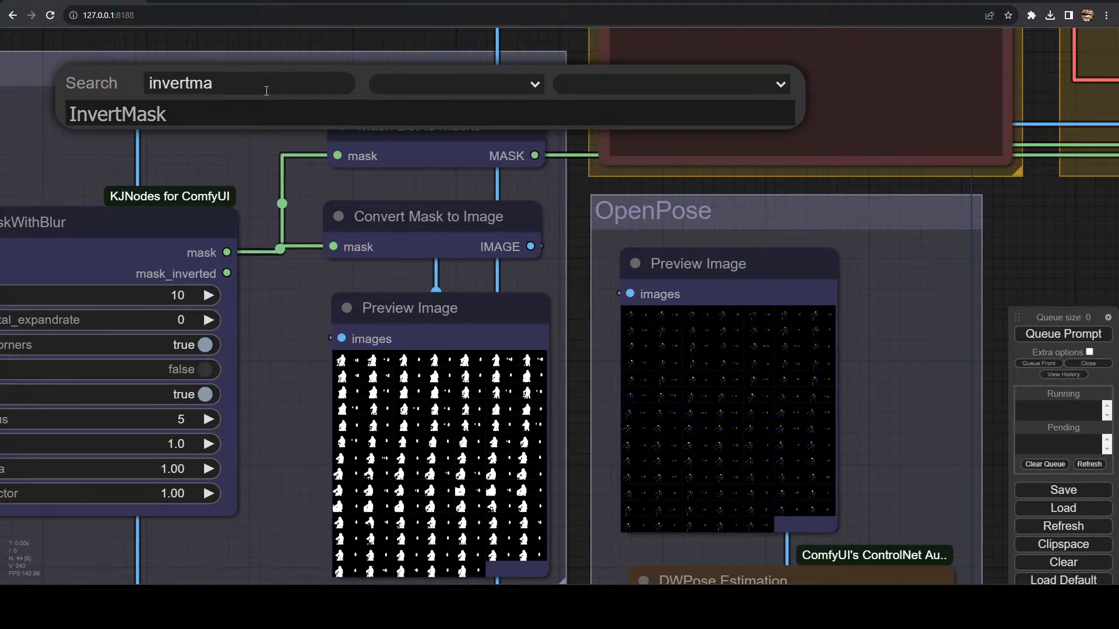
click(239, 118)
drag(327, 85, 143, 79)
drag(81, 155, 249, 252)
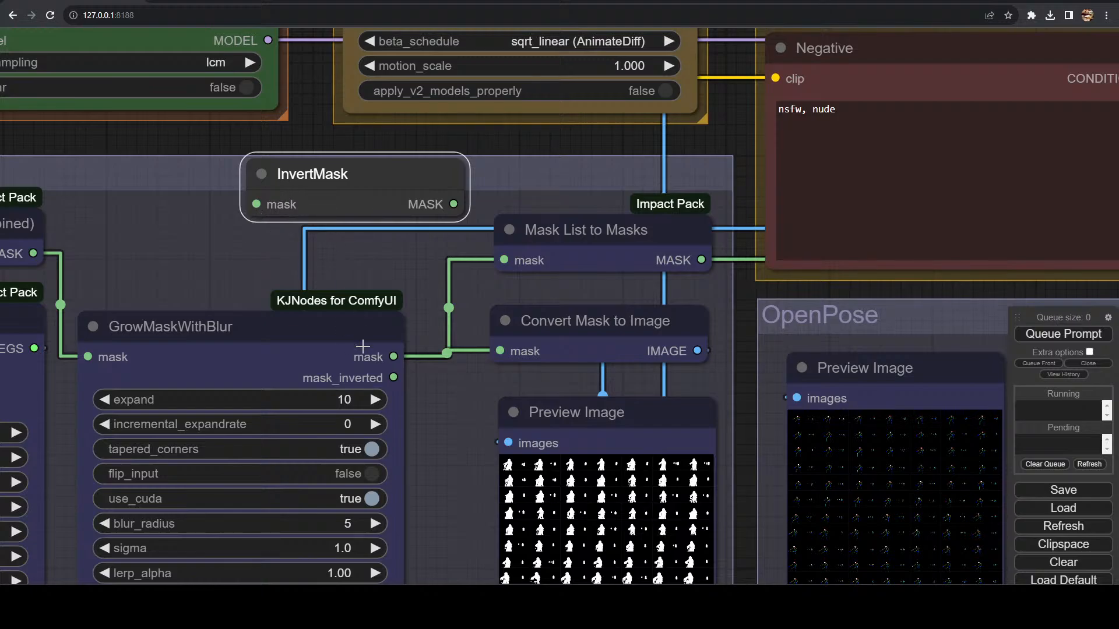
- Route GrowMaskWithBlur's mask output through InvertMask into Mask List to Masks and Convert Mask to Image, with InvertMask just above GrowMaskWithBlur
drag(393, 357, 256, 205)
mouse_move(453, 204)
mouse_down()
mouse_move(499, 351)
mouse_move(456, 201)
mouse_up()
drag(499, 264, 498, 263)
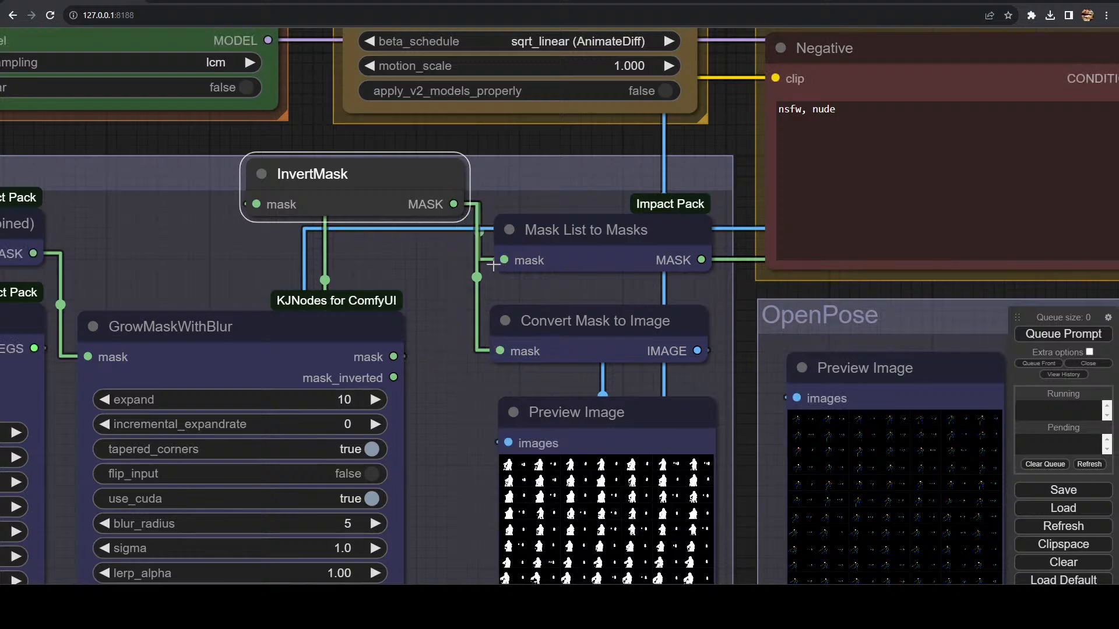
drag(385, 170, 330, 227)
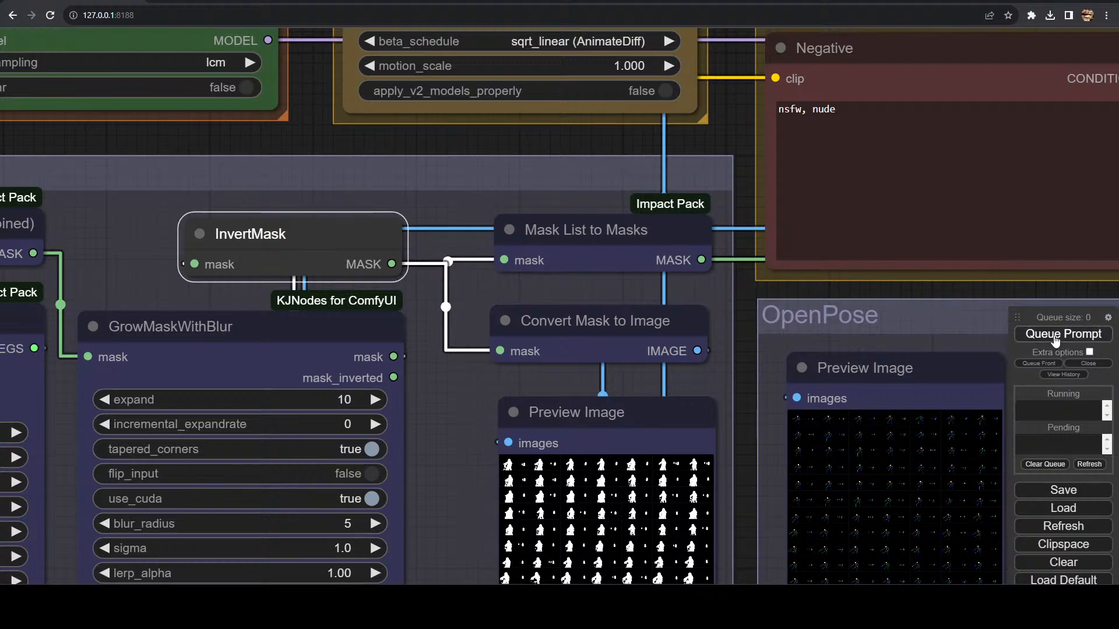
- Queue the prompt and examine the new mask frames in the Threshold Mask group's image preview
scroll(935, 289, down, 6)
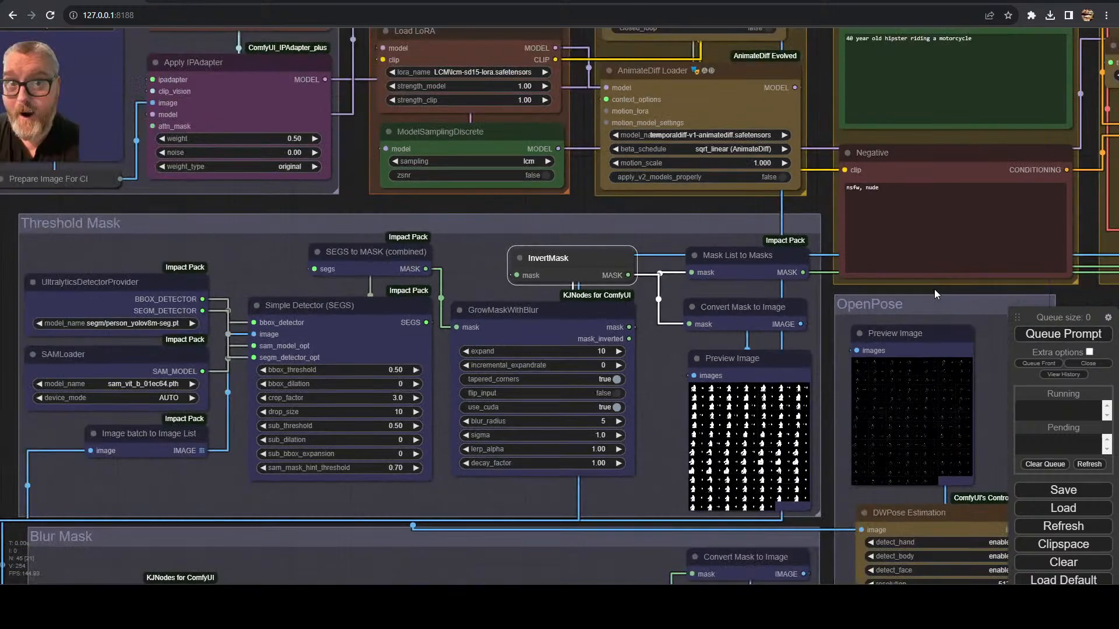
click(1072, 334)
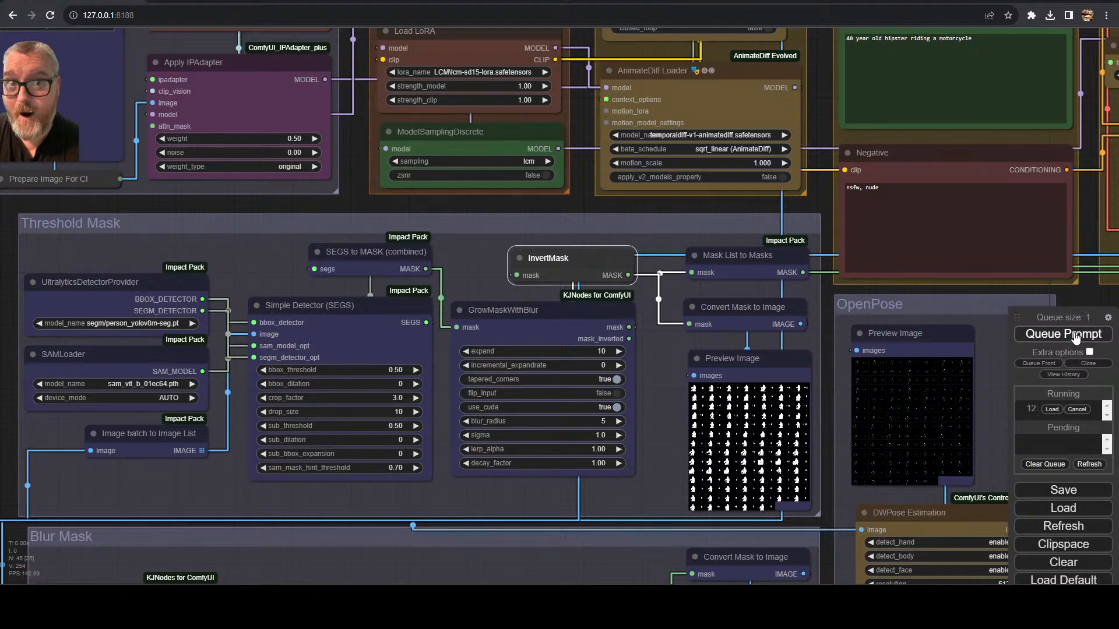
scroll(798, 402, up, 10)
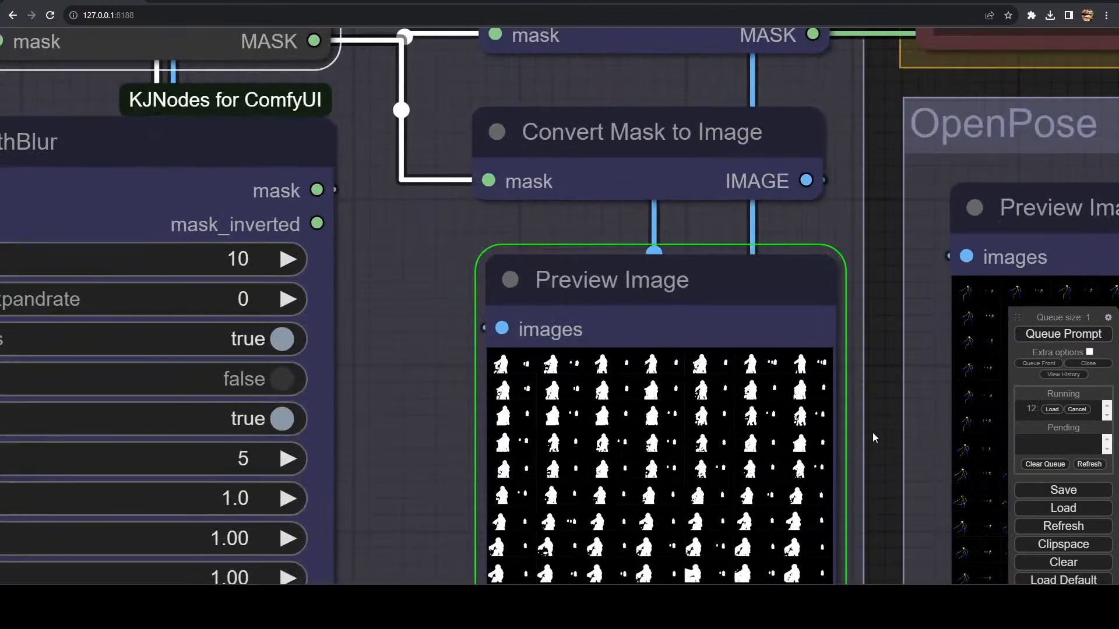
drag(872, 432, 670, 287)
scroll(670, 298, up, 5)
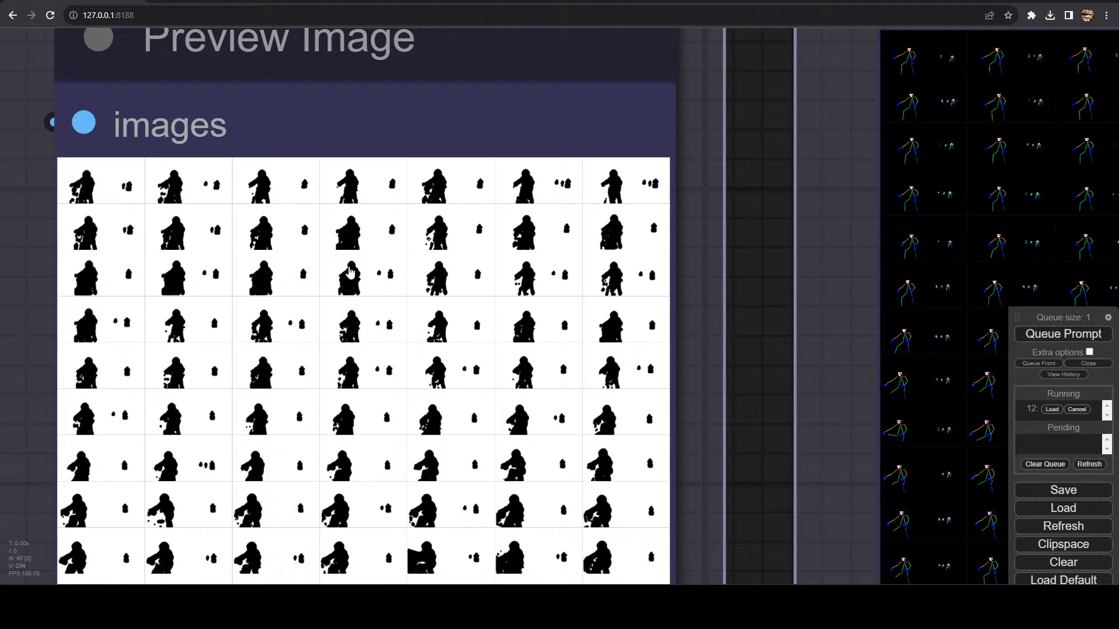
scroll(484, 253, down, 9)
drag(255, 133, 444, 424)
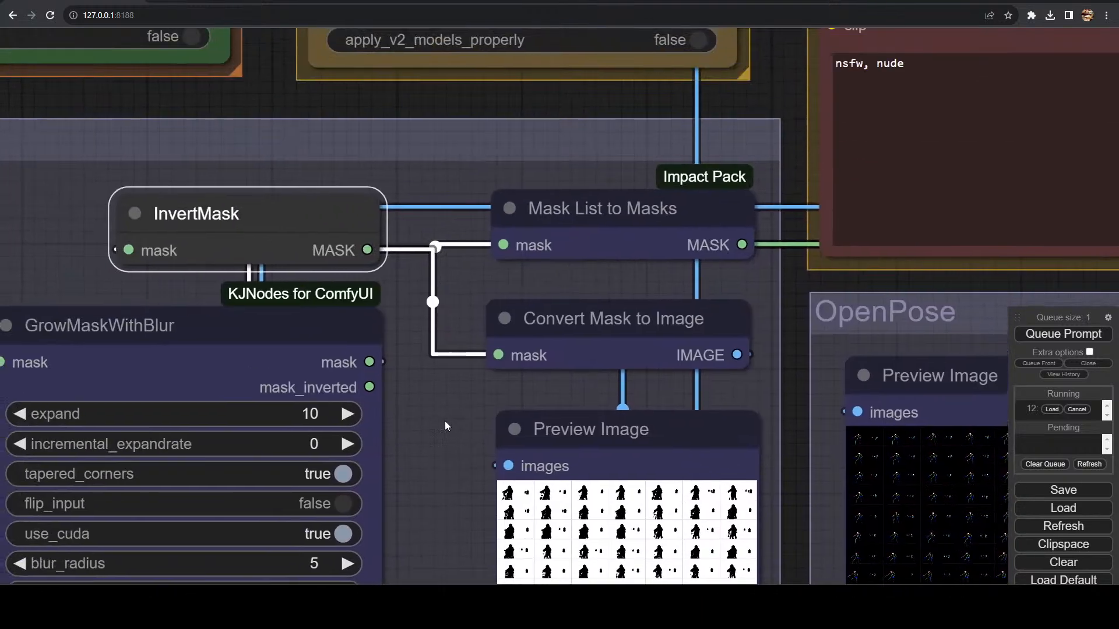
drag(297, 249, 297, 242)
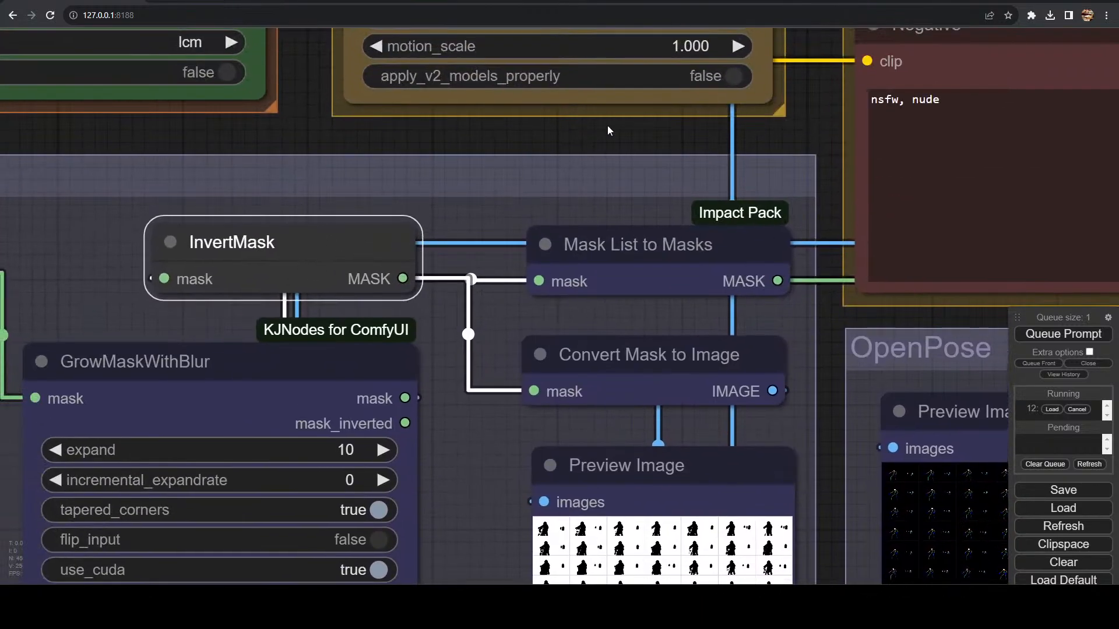
- Look over the ControlNet, Diffusion and Output groups while the queued render runs
drag(607, 125, 126, 95)
scroll(320, 361, down, 6)
scroll(585, 385, down, 6)
drag(594, 400, 438, 346)
scroll(487, 393, up, 4)
drag(487, 392, 88, 572)
scroll(601, 308, up, 2)
scroll(654, 478, down, 2)
drag(653, 478, 509, 573)
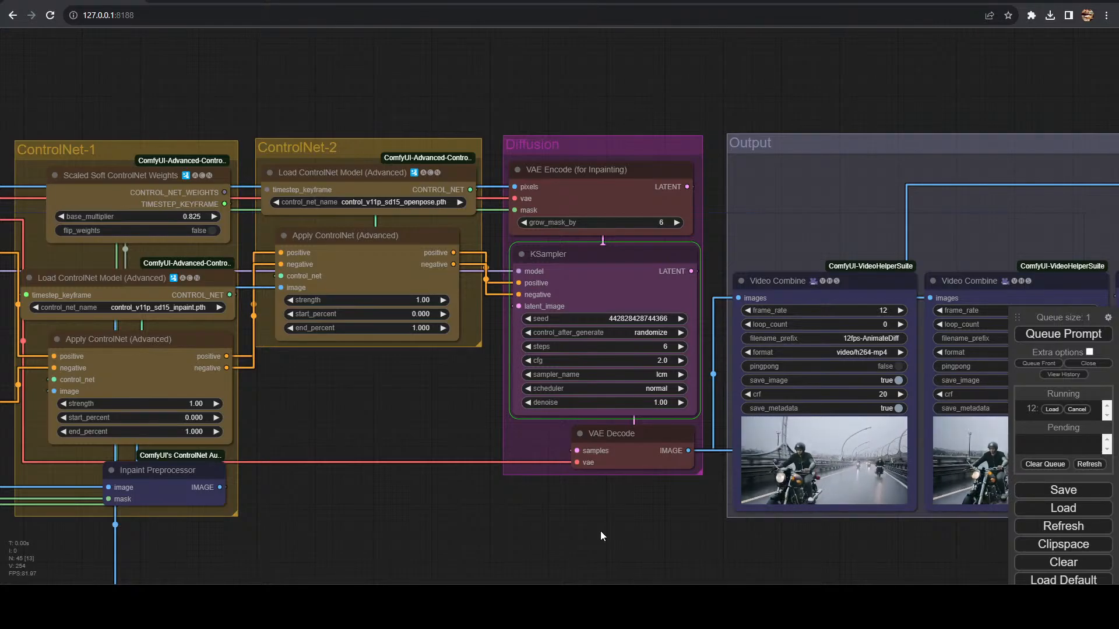
click(588, 542)
drag(588, 542, 452, 509)
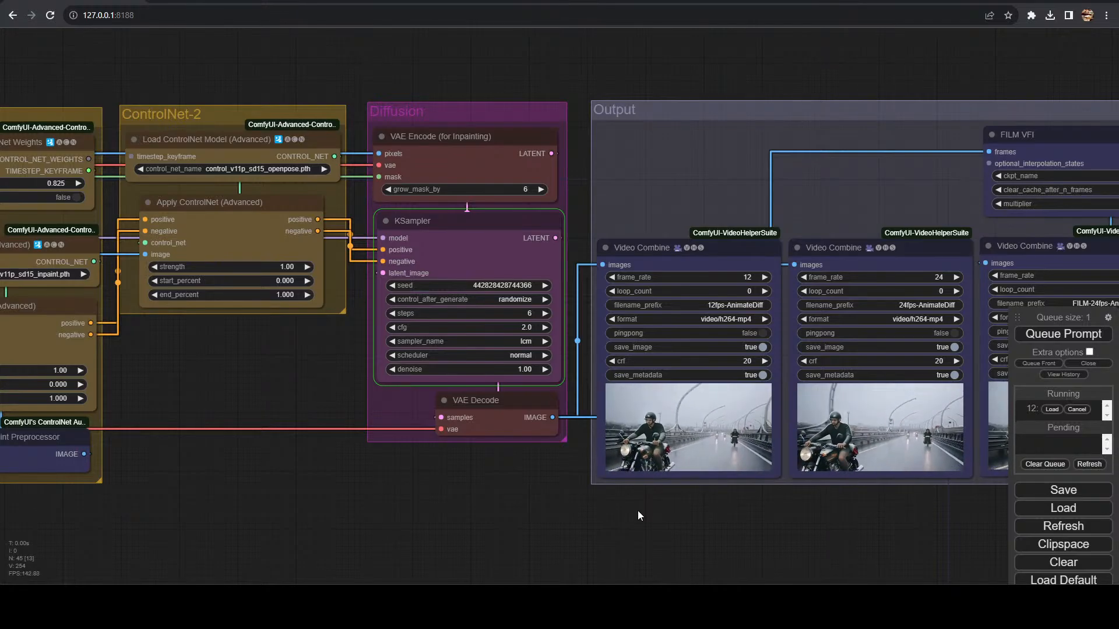
- Set the strength of Apply ControlNet (Advanced) in the ControlNet-2 group to 0 and queue the prompt
drag(228, 395, 487, 397)
click(548, 273)
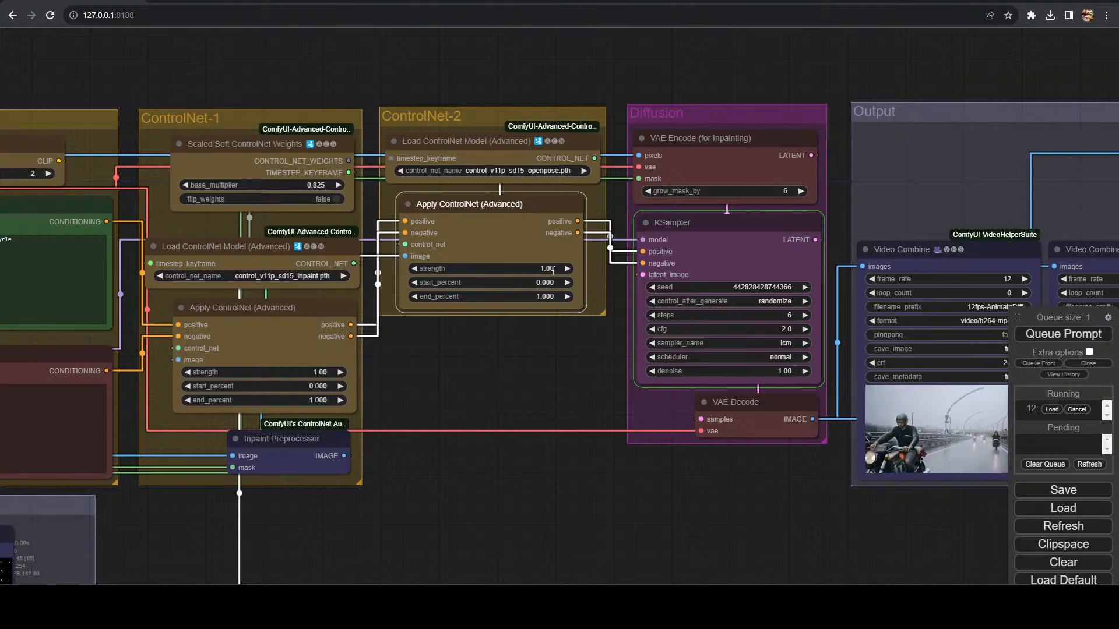
click(553, 270)
key(BackSpace)
key(Return)
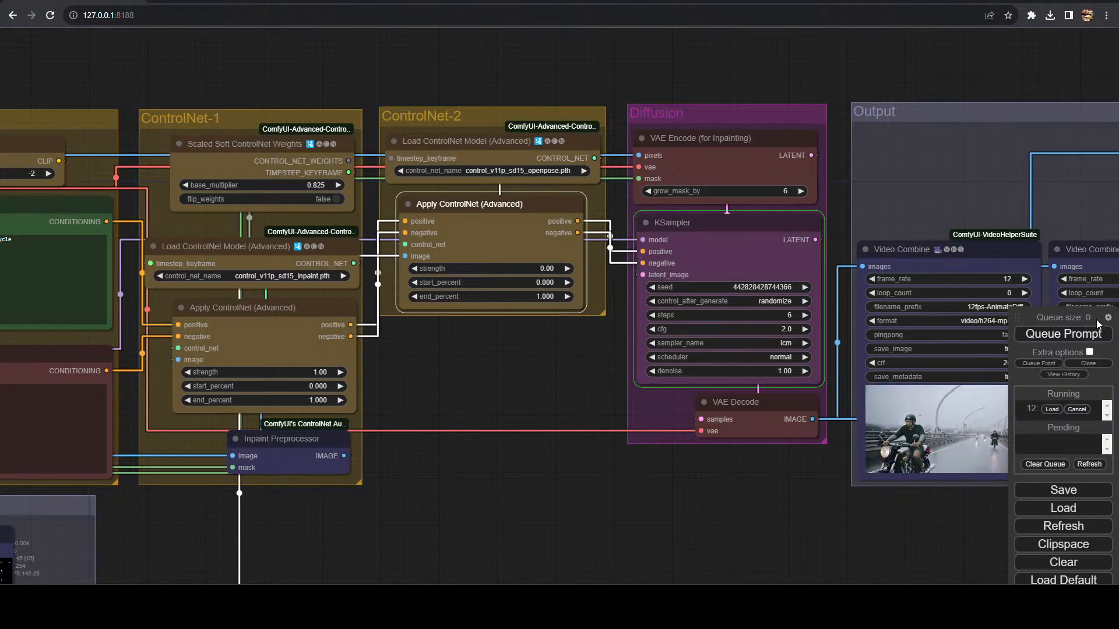
drag(833, 580, 296, 520)
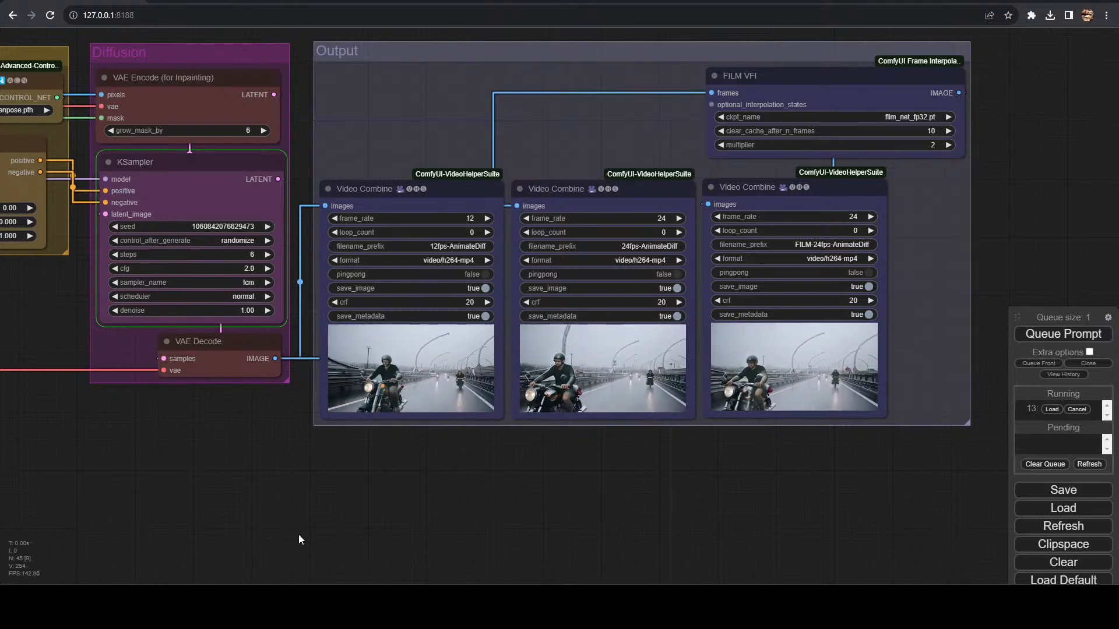
- Check the render progress in the console and examine the new clips in the 12fps and 24fps Video Combine previews
click(286, 601)
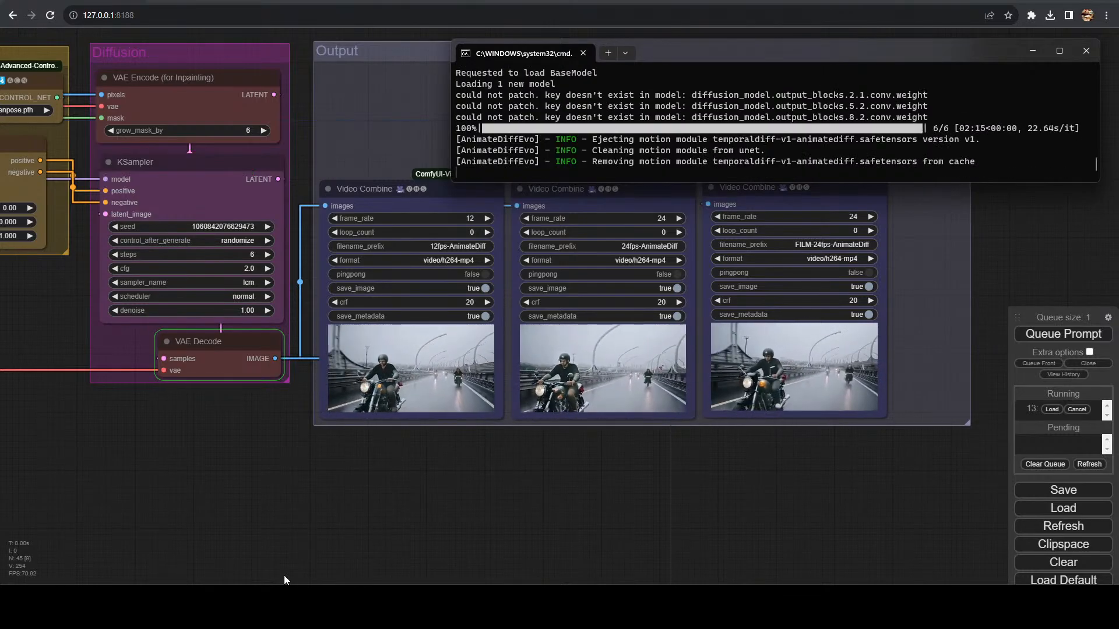
scroll(347, 550, up, 5)
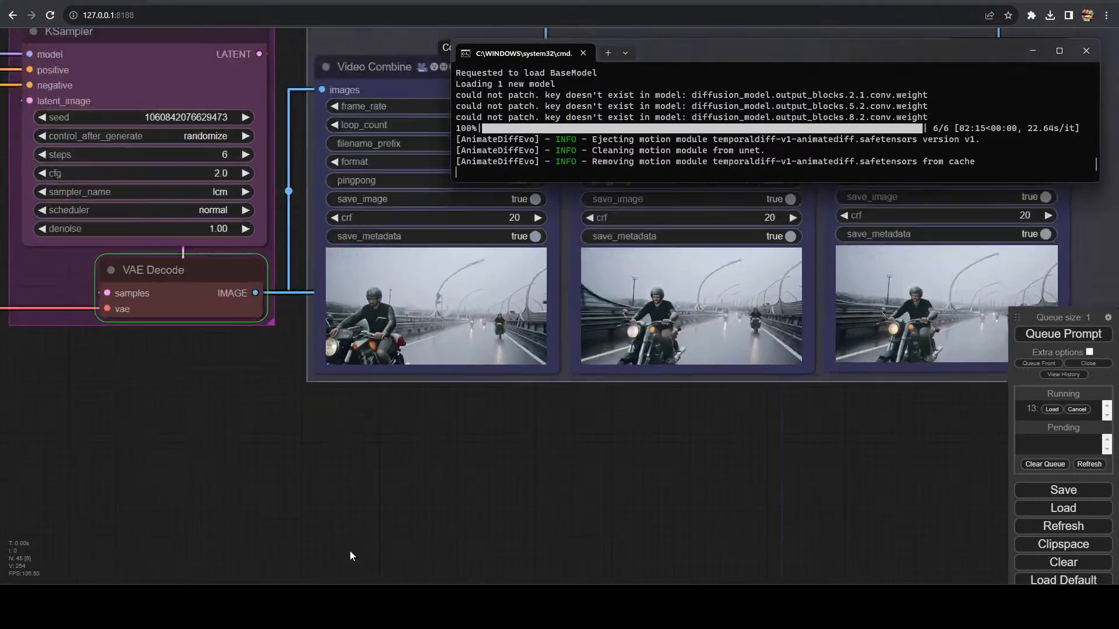
drag(418, 487, 303, 626)
drag(450, 540, 403, 564)
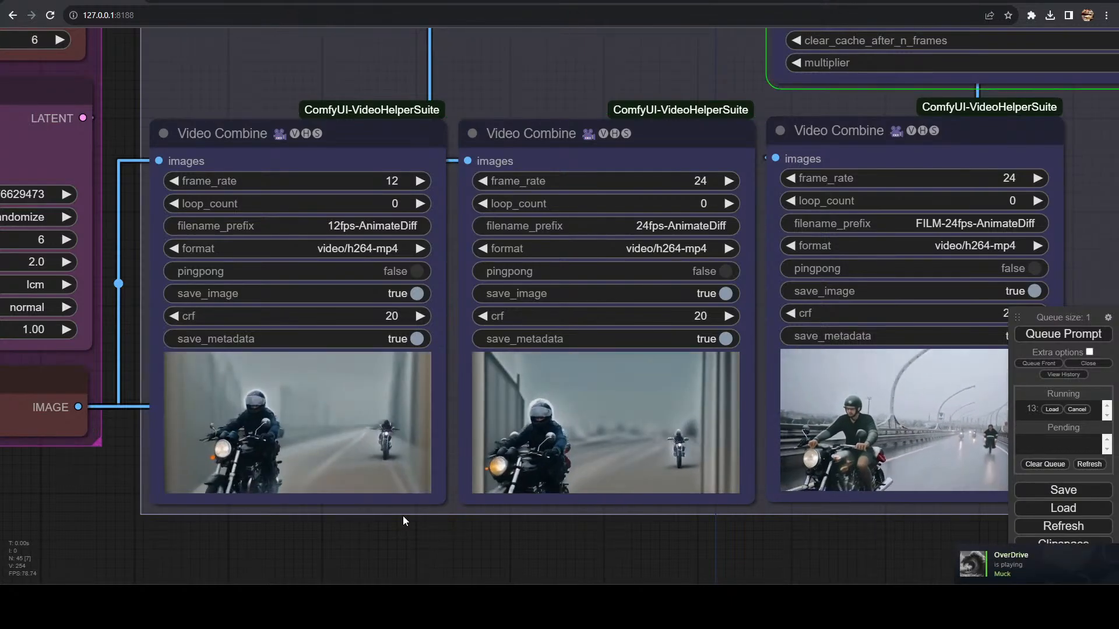
scroll(404, 516, up, 4)
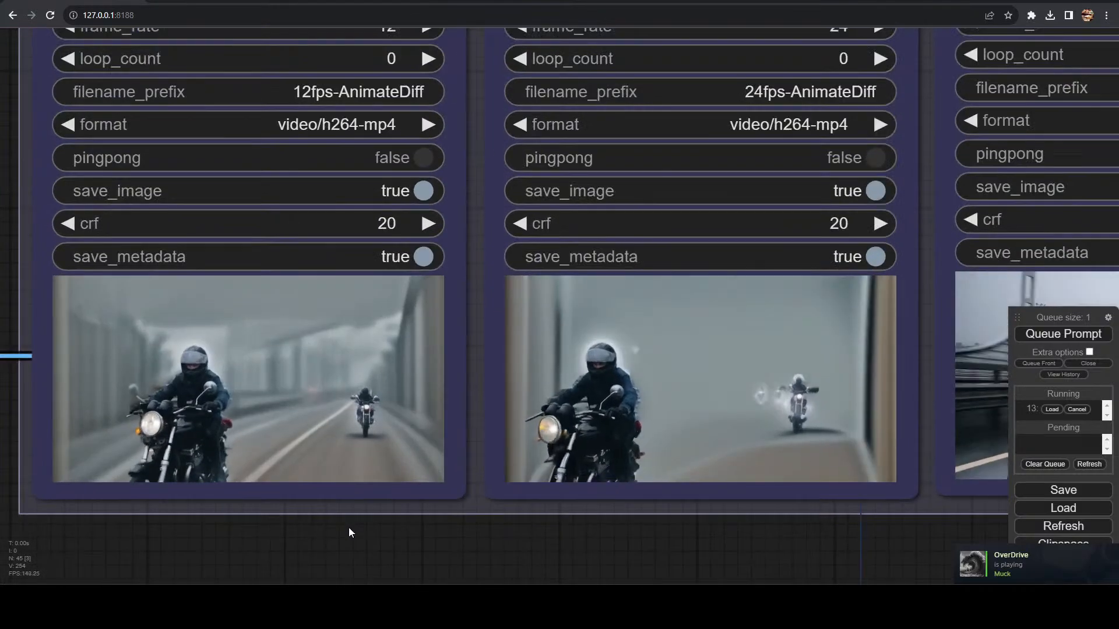
- Delete the InvertMask node in the Threshold Mask group and connect GrowMaskWithBlur's mask output to Mask List to Masks
drag(348, 526, 427, 534)
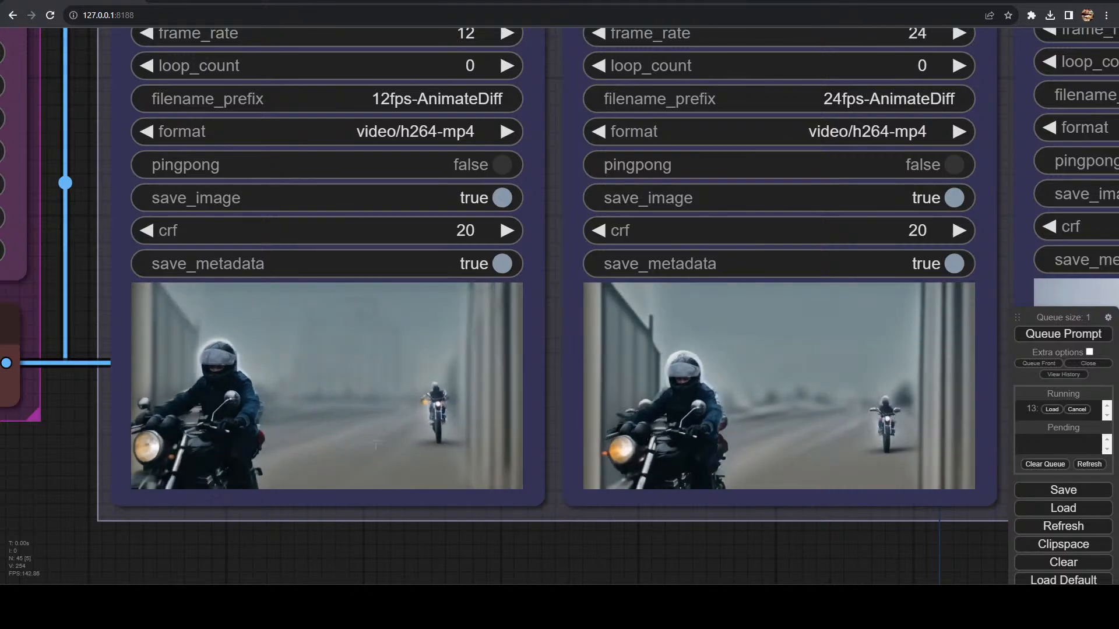
scroll(356, 523, down, 5)
drag(154, 499, 257, 486)
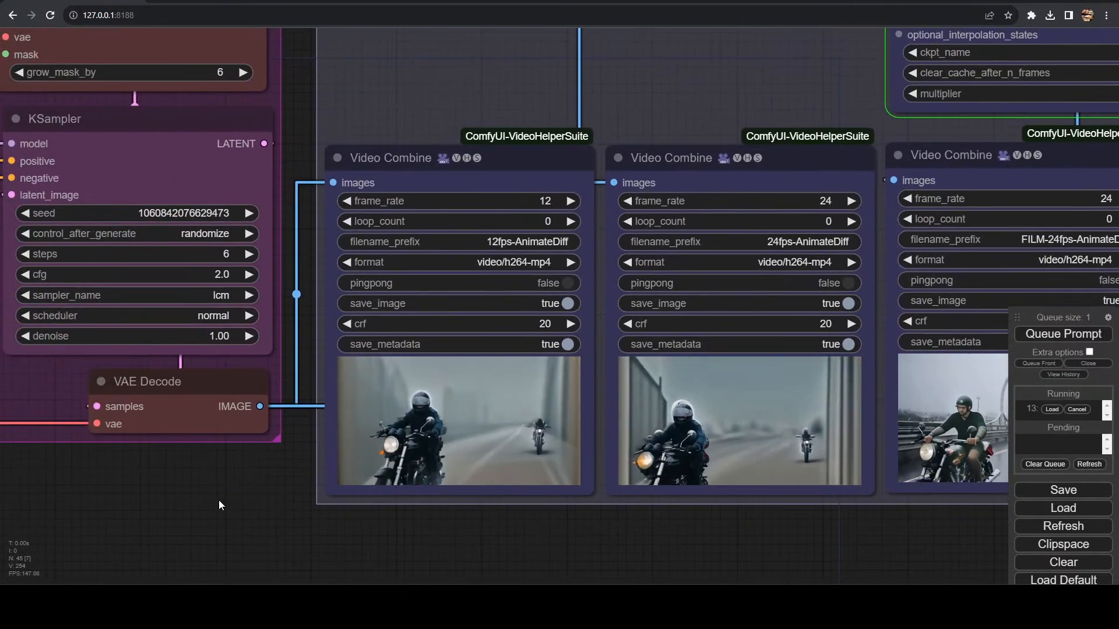
drag(129, 502, 711, 468)
drag(426, 501, 843, 504)
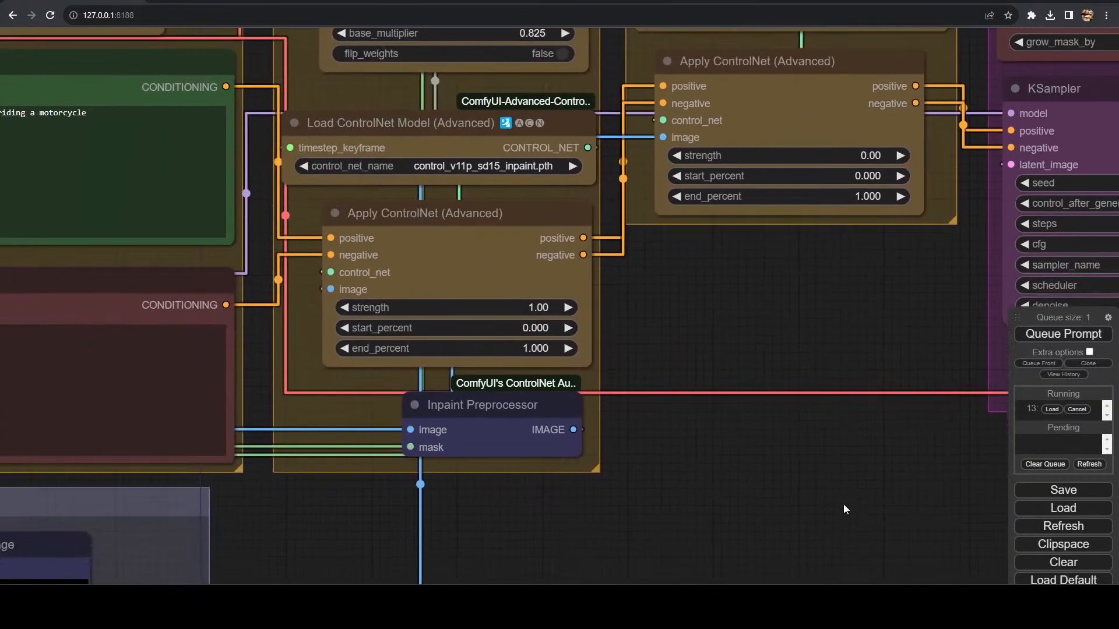
drag(766, 444, 1014, 271)
drag(554, 485, 887, 387)
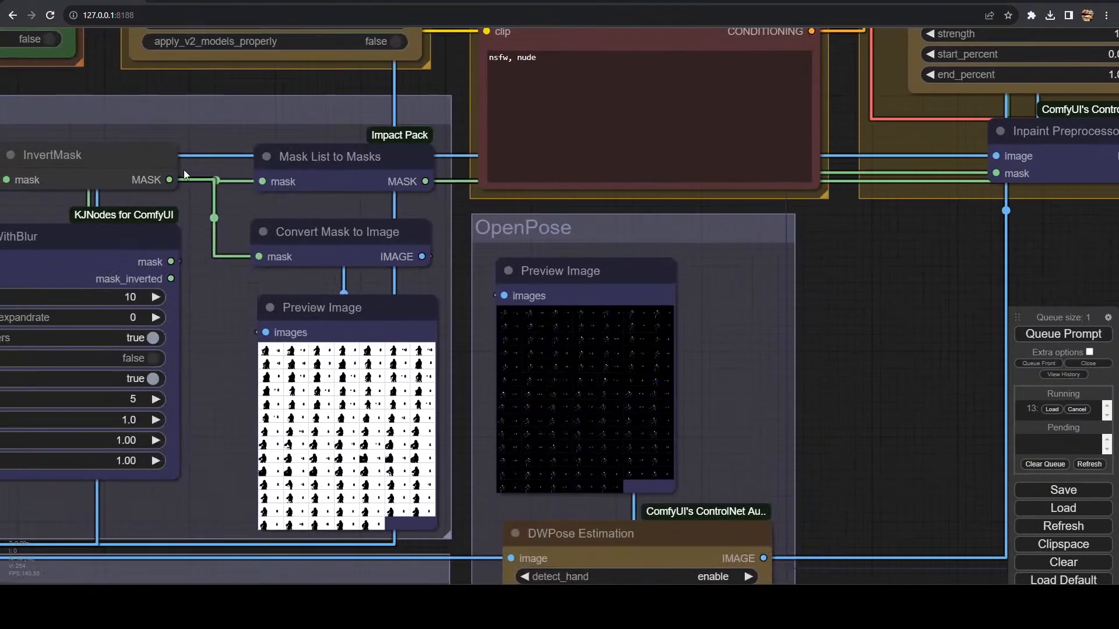
drag(77, 163, 180, 134)
key(Delete)
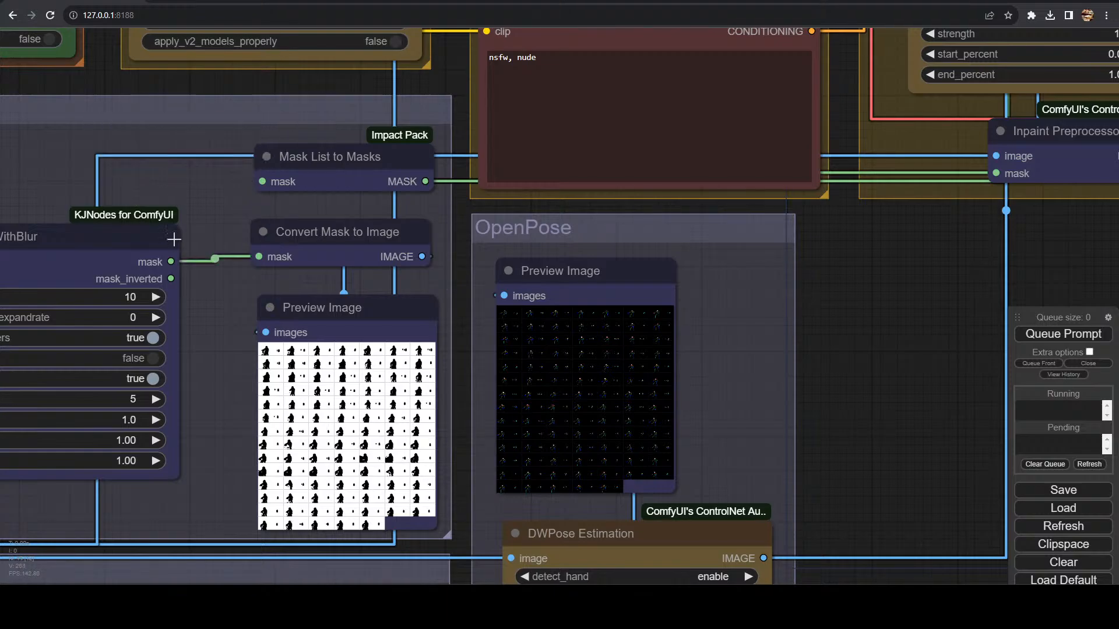
drag(192, 262, 263, 181)
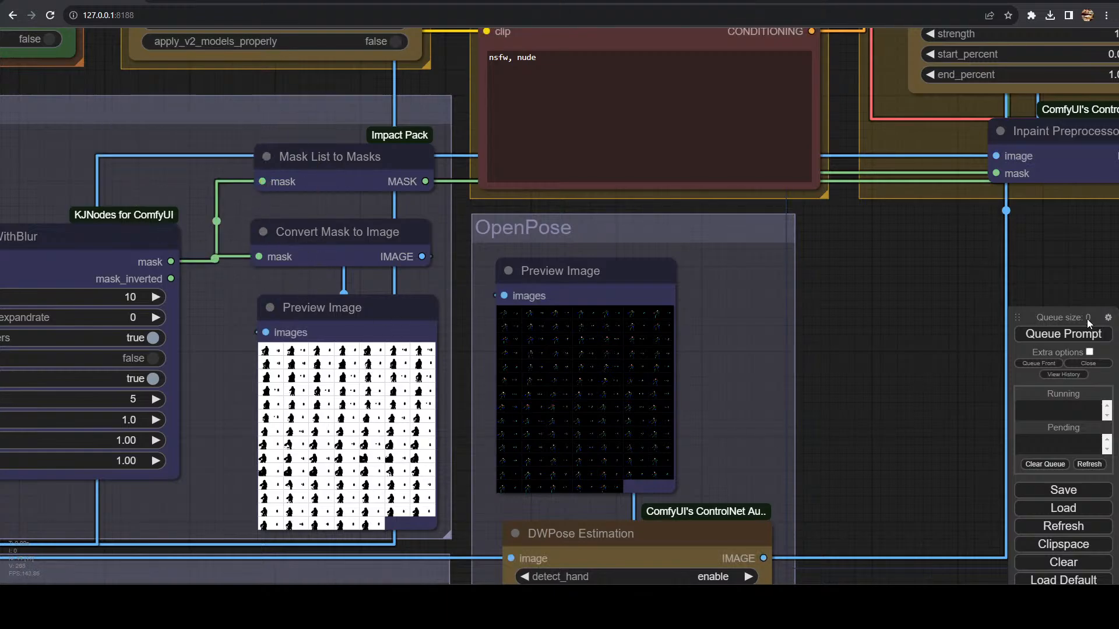
- Queue the prompt to refresh the Threshold Mask group's image preview and cancel the rest of the run
click(1083, 337)
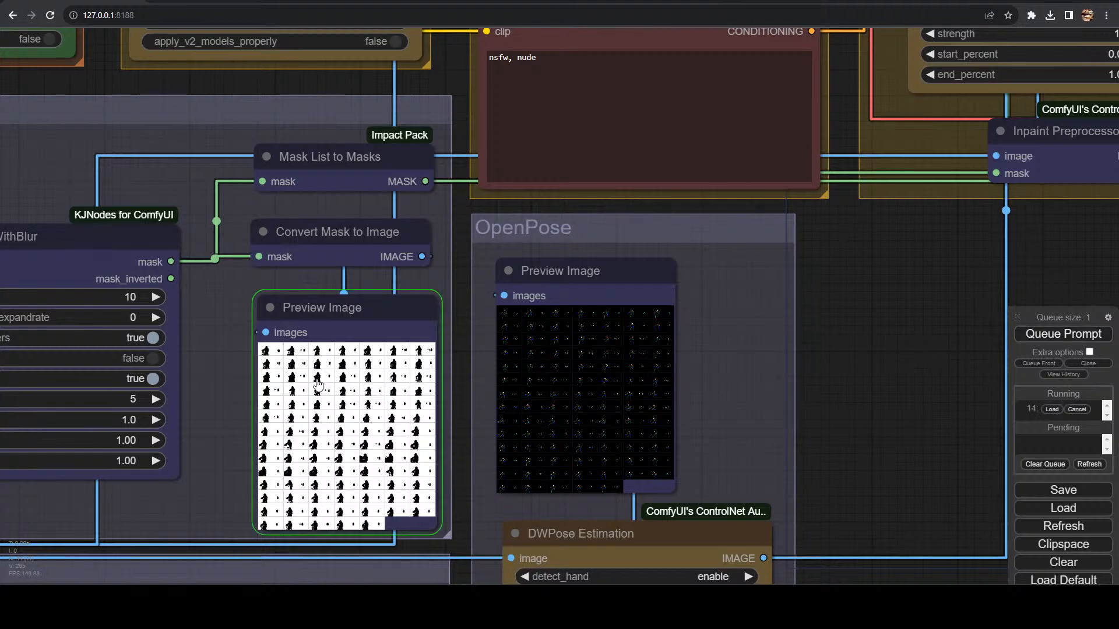
click(1098, 366)
click(1096, 367)
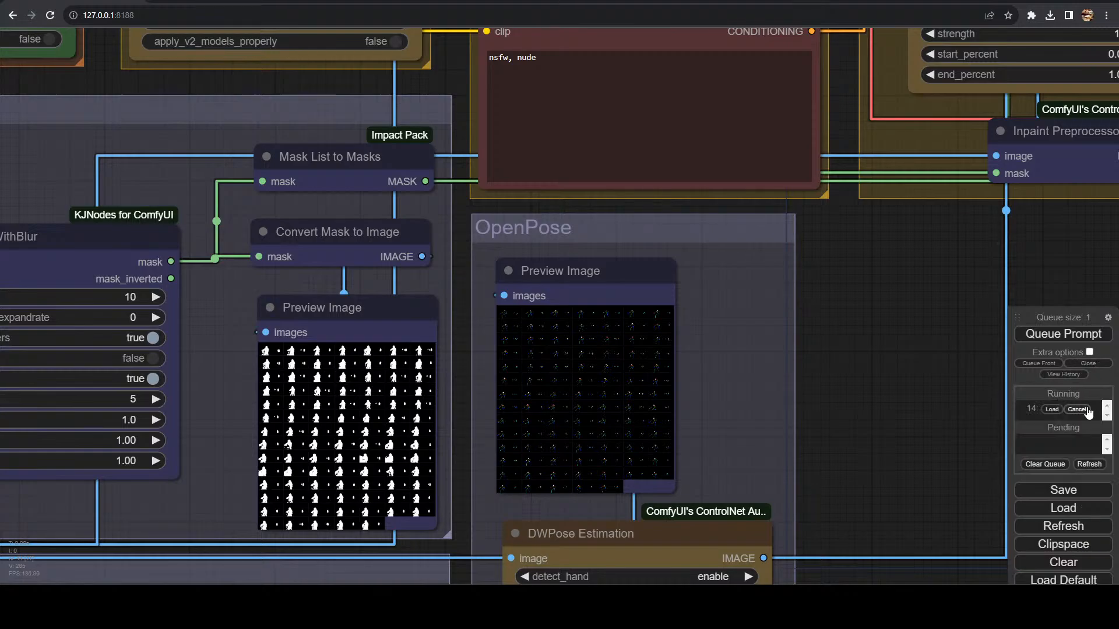
- Save the workflow to a file
click(1068, 495)
click(617, 110)
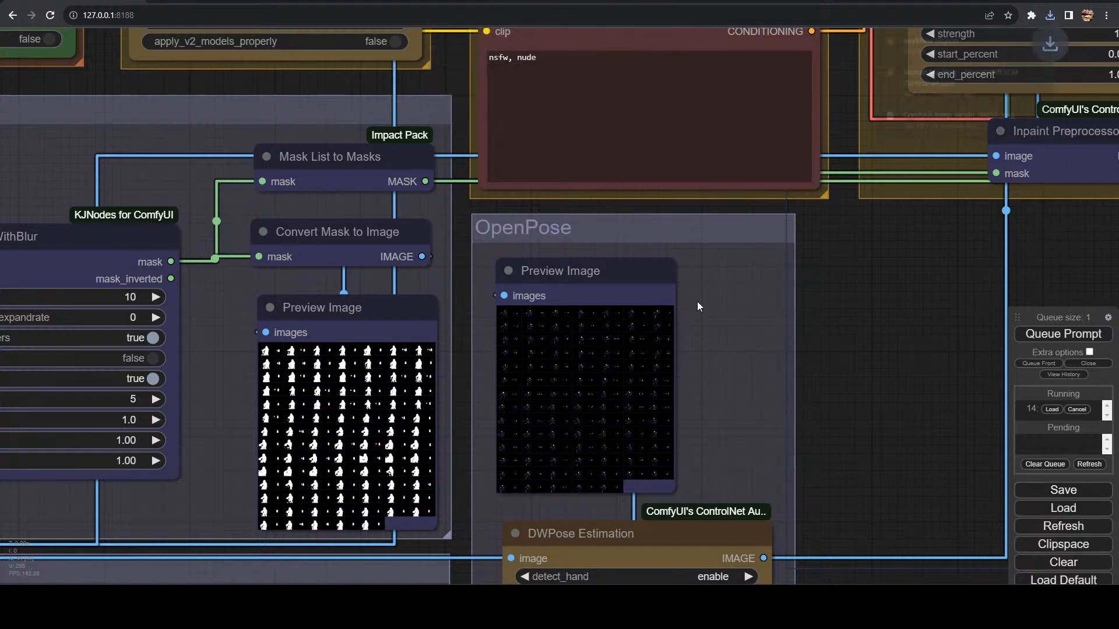
- Connect the mask_inverted output of the Threshold Mask group's GrowMaskWithBlur to both Mask List to Masks and Convert Mask to Image
scroll(856, 344, down, 3)
scroll(879, 324, up, 1)
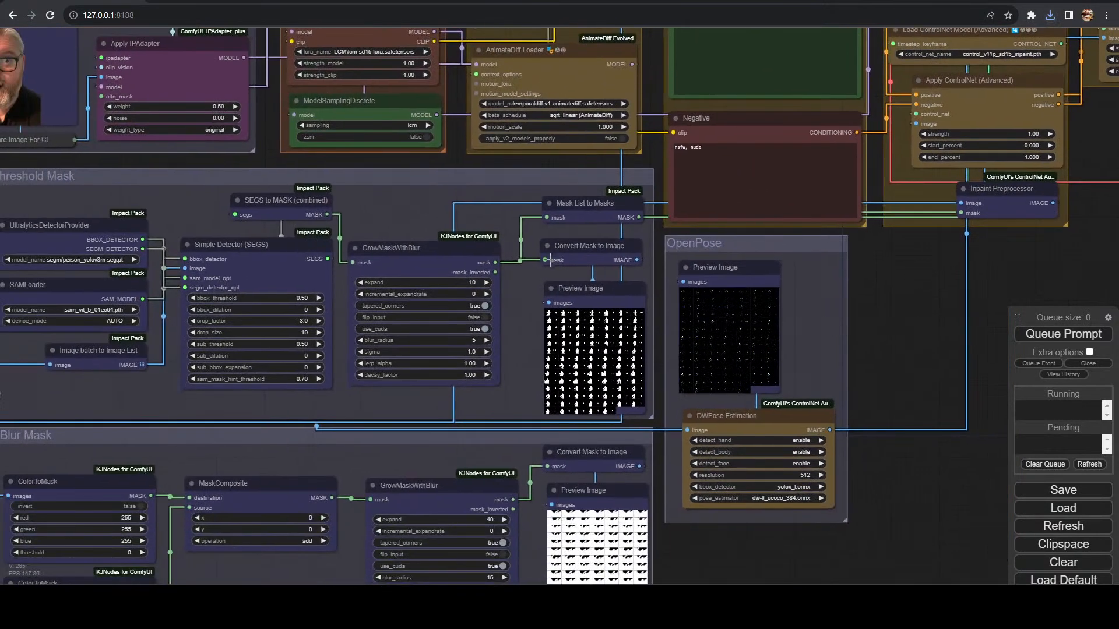
drag(494, 262, 449, 208)
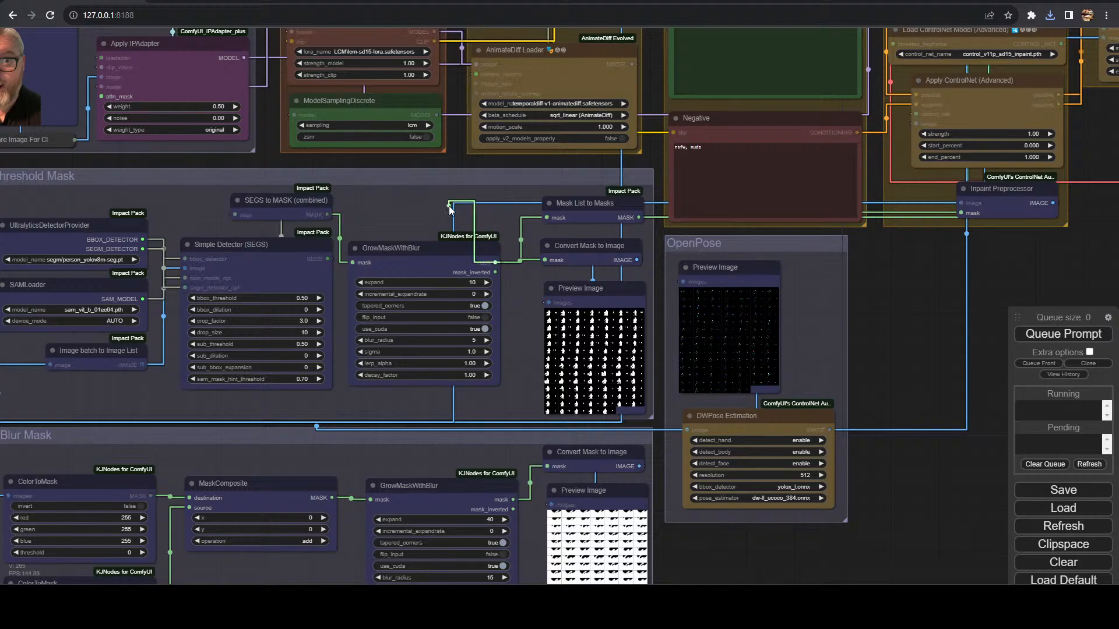
drag(493, 258, 529, 288)
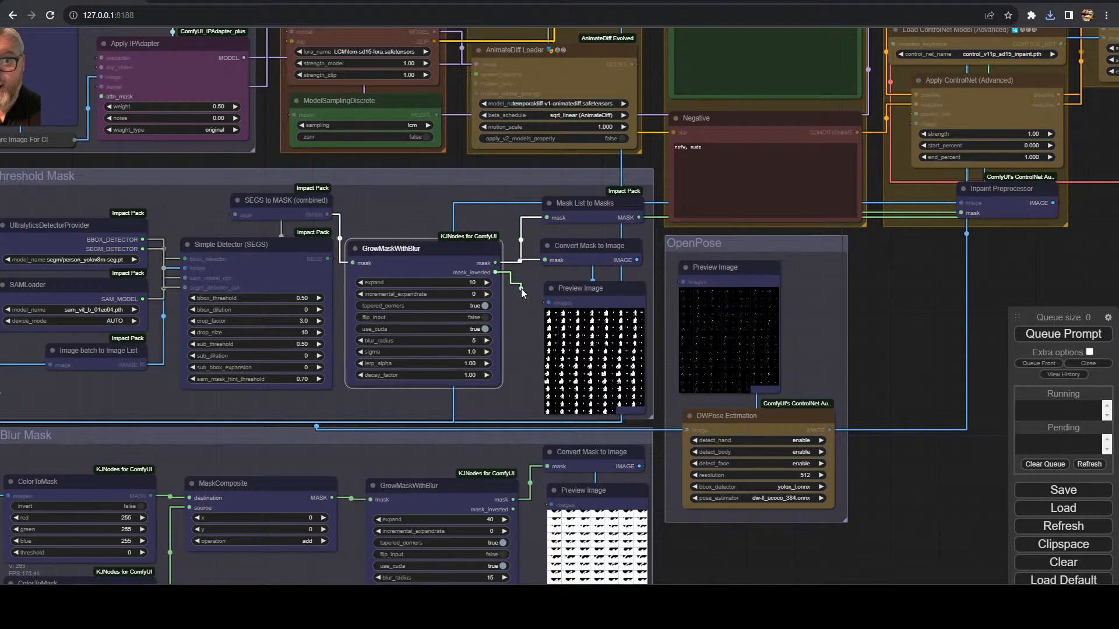
drag(546, 260, 546, 217)
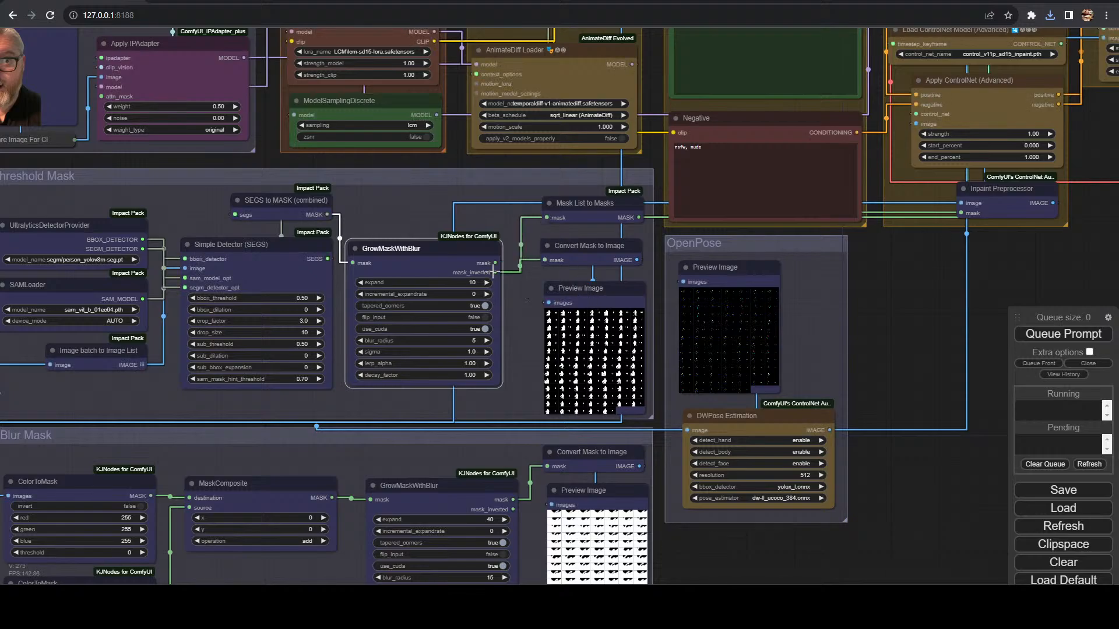
scroll(493, 271, down, 5)
scroll(507, 295, up, 15)
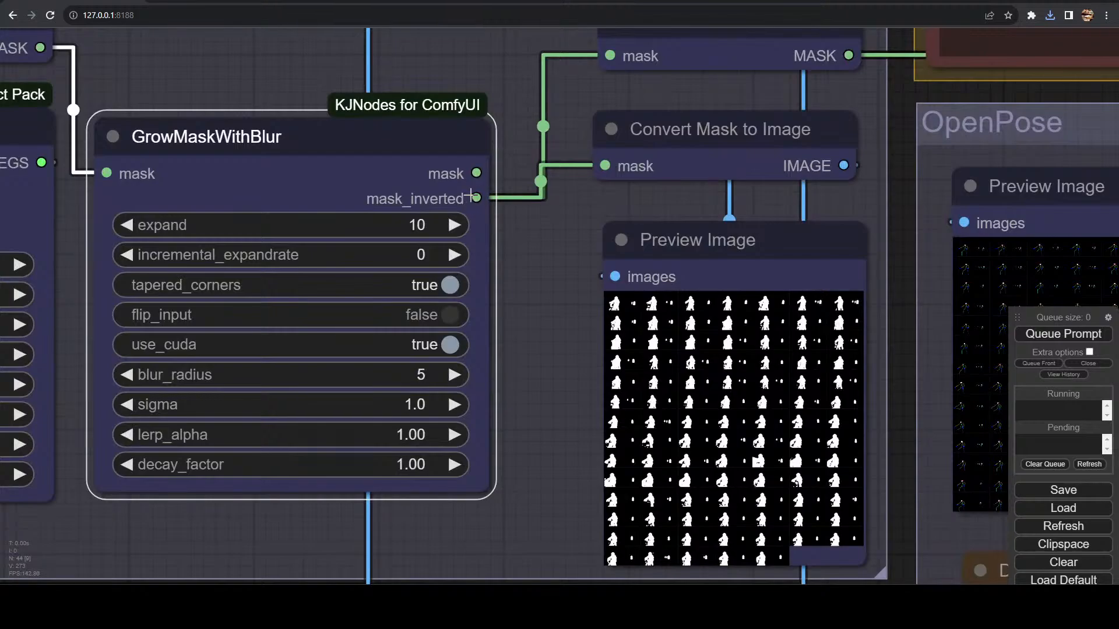
scroll(541, 272, down, 8)
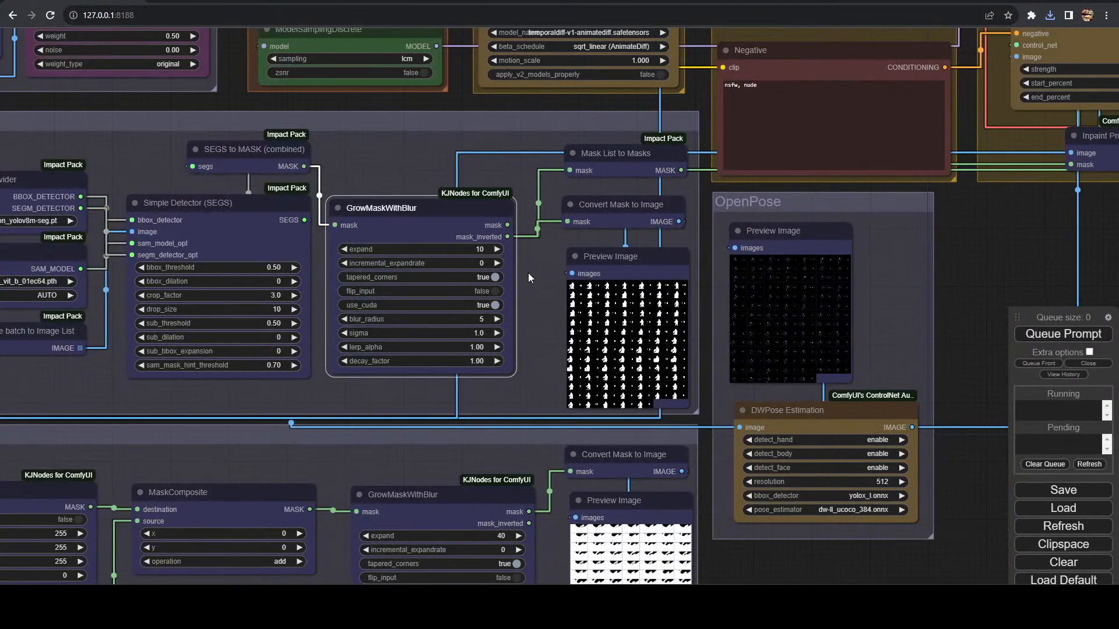
- In the ControlNet-2 group, load the control_v11f1p_sd15_depth.pth model and set the Apply ControlNet (Advanced) strength to 1.00
drag(529, 273, 235, 428)
drag(981, 284, 395, 458)
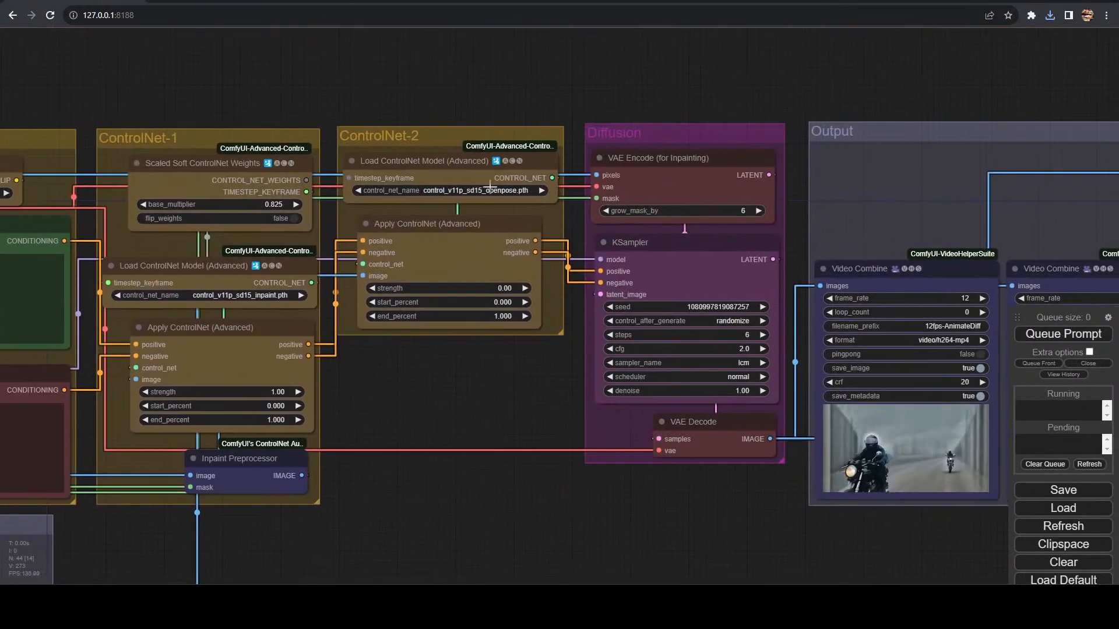
click(512, 190)
click(486, 191)
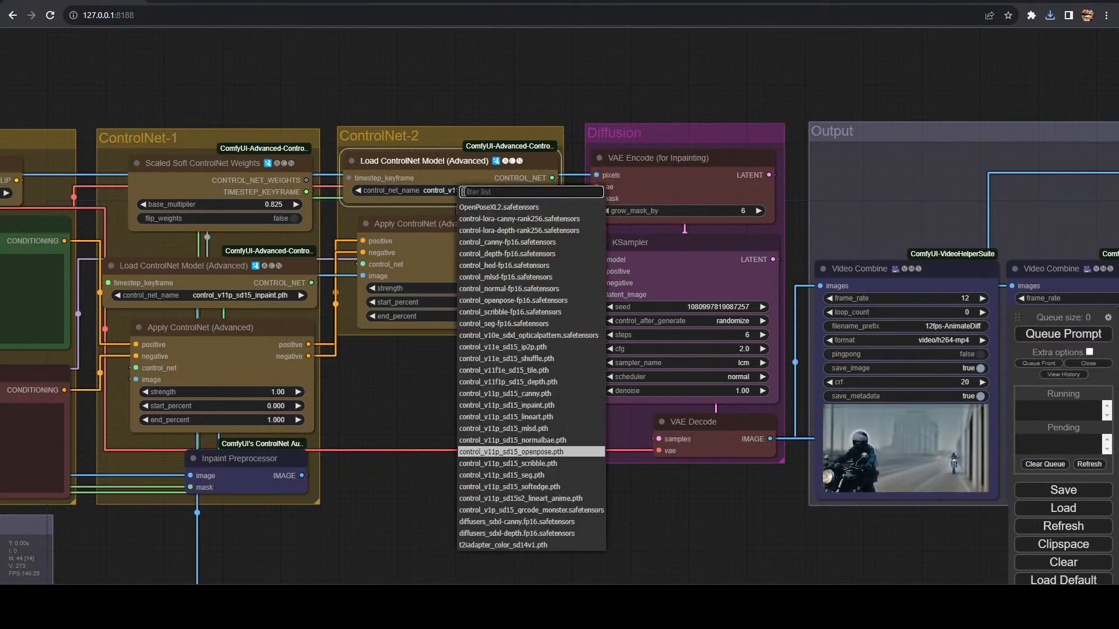
click(507, 382)
scroll(449, 378, down, 3)
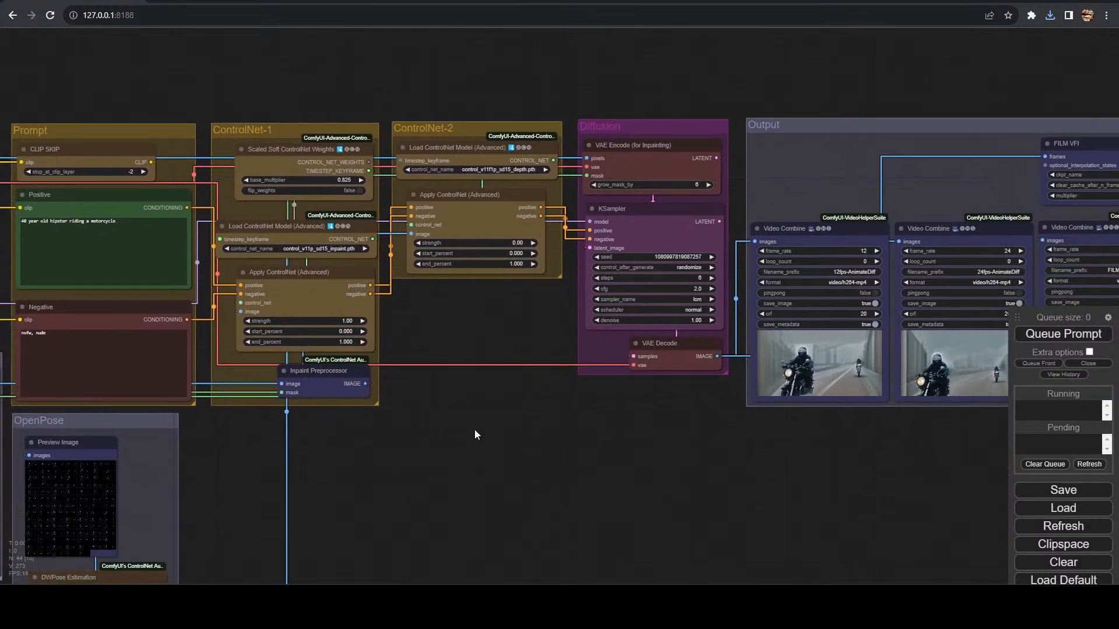
click(526, 243)
key(Return)
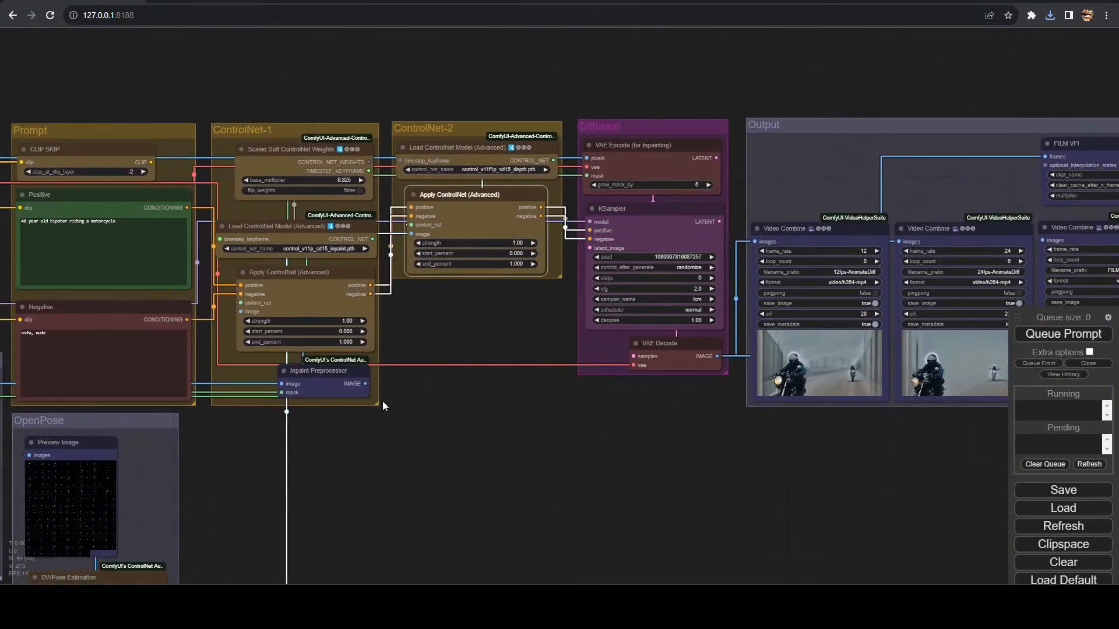
- Replace the DWPose Estimation node in the OpenPose group with a Zoe-DepthMapPreprocessor node
drag(407, 530, 574, 497)
scroll(575, 497, up, 5)
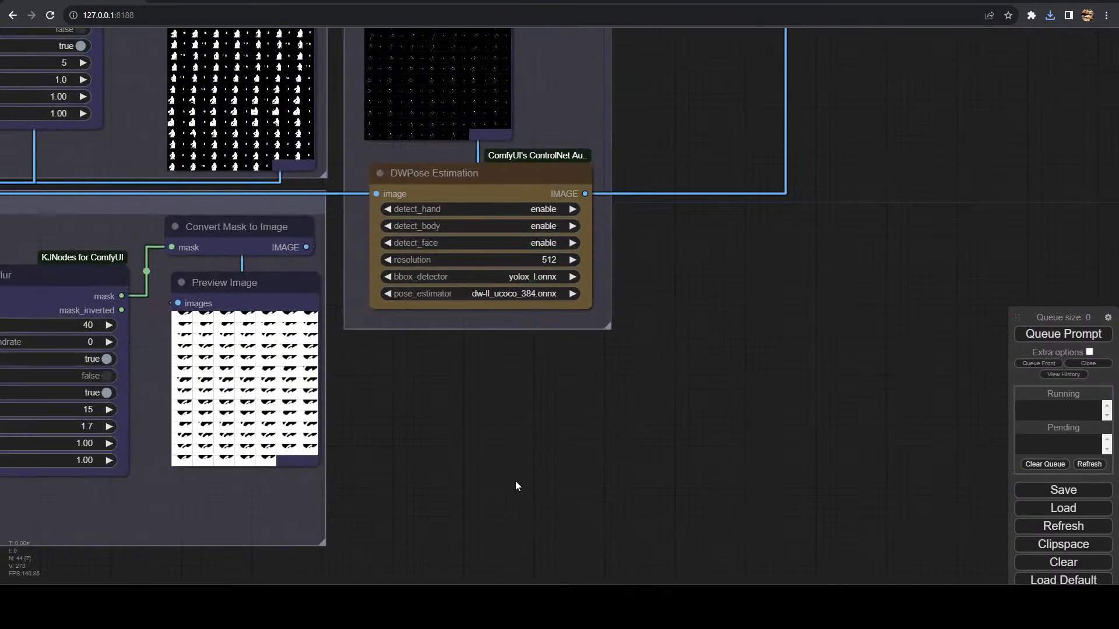
drag(515, 406, 523, 575)
click(516, 341)
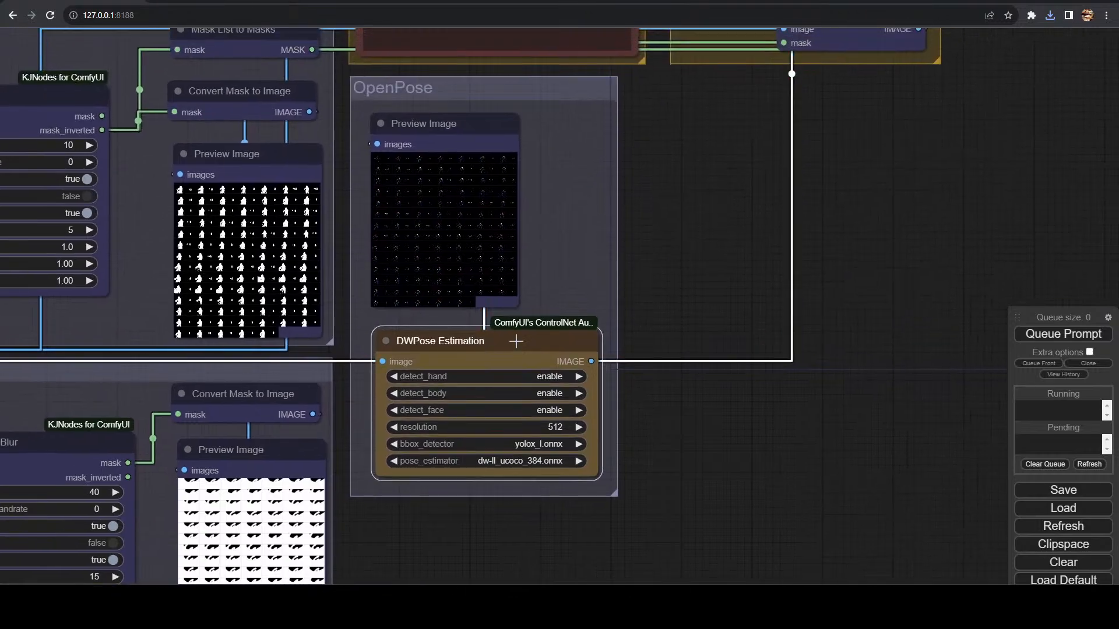
key(Delete)
double_click(567, 403)
text(zoe)
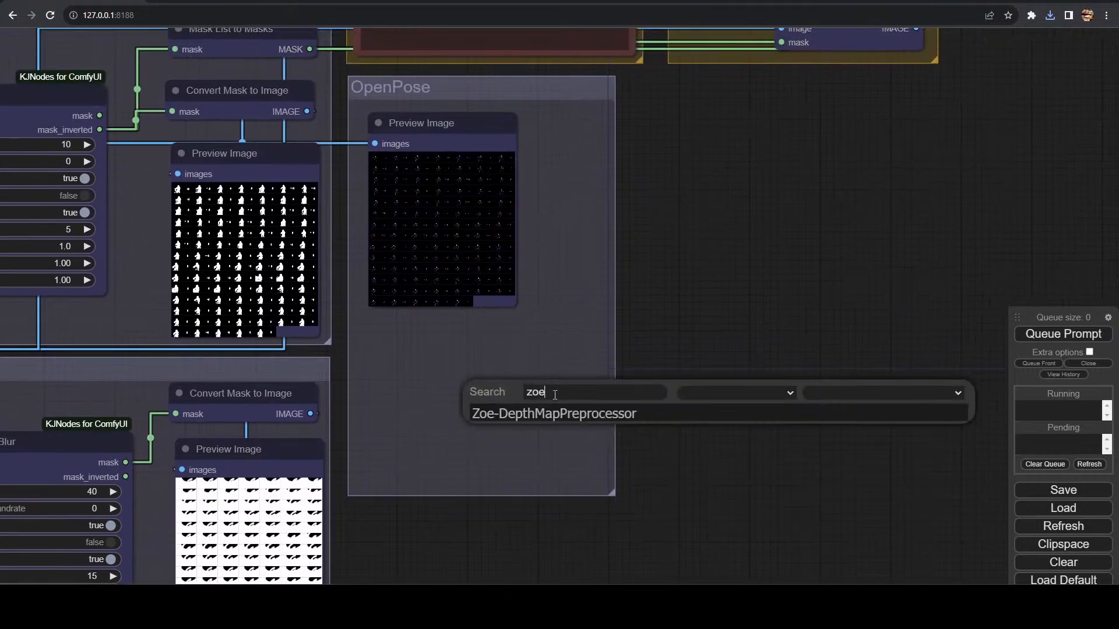
click(559, 413)
drag(582, 389, 390, 368)
- Connect the Load Video IMAGE output to Zoe - Depth Map, and its output to the OpenPose group's Preview Image and ControlNet-2's Apply ControlNet image
scroll(398, 537, down, 7)
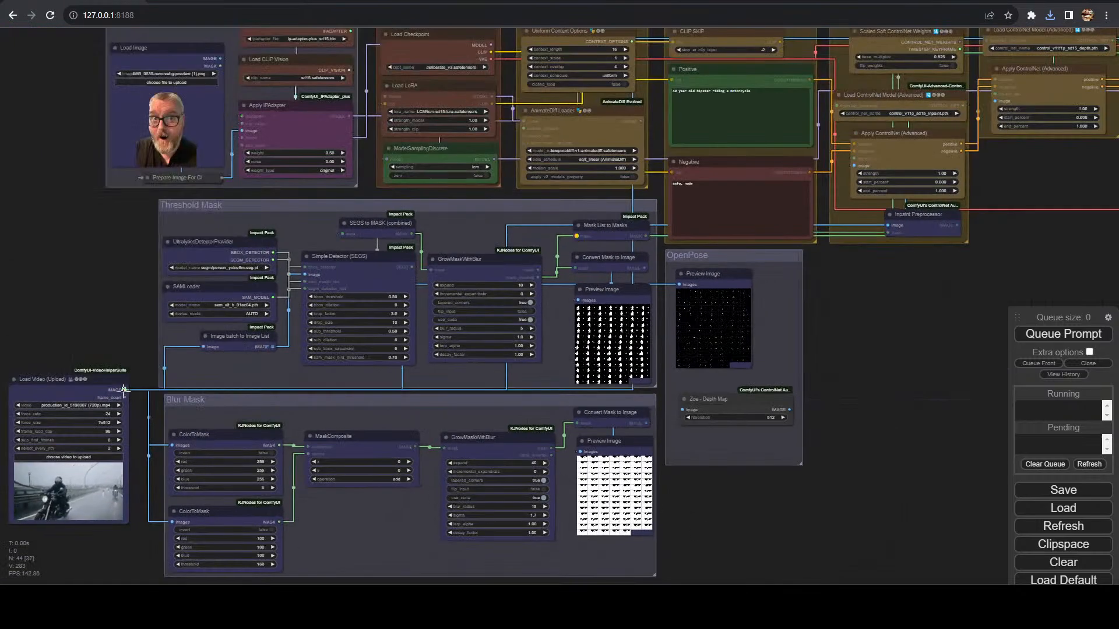
drag(123, 389, 682, 409)
drag(789, 409, 678, 284)
drag(883, 322, 543, 378)
scroll(509, 444, down, 1)
drag(455, 465, 645, 188)
scroll(714, 241, up, 5)
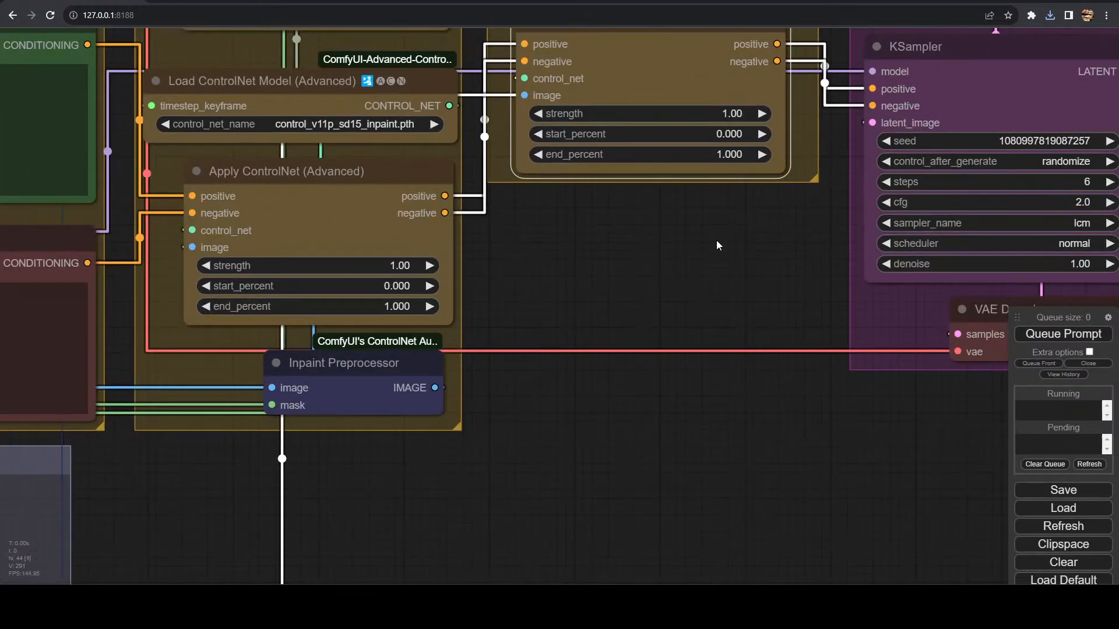
- Color the Zoe - Depth Map node yellow
drag(715, 240, 647, 327)
drag(607, 420, 760, 188)
drag(560, 539, 768, 249)
drag(553, 411, 854, 405)
click(517, 338)
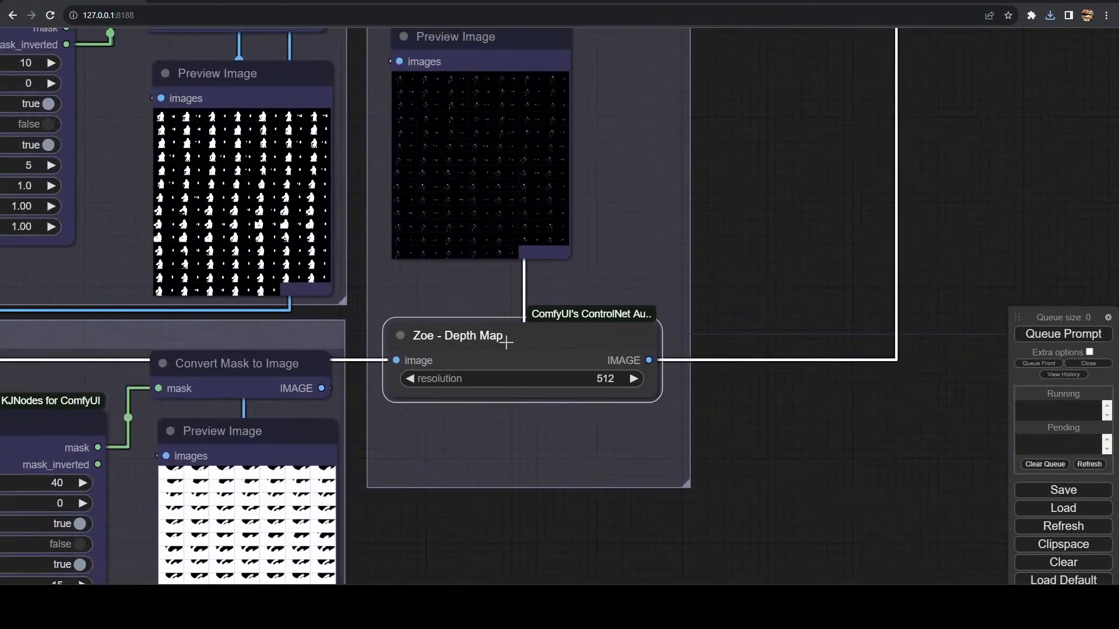
right_click(516, 329)
click(558, 469)
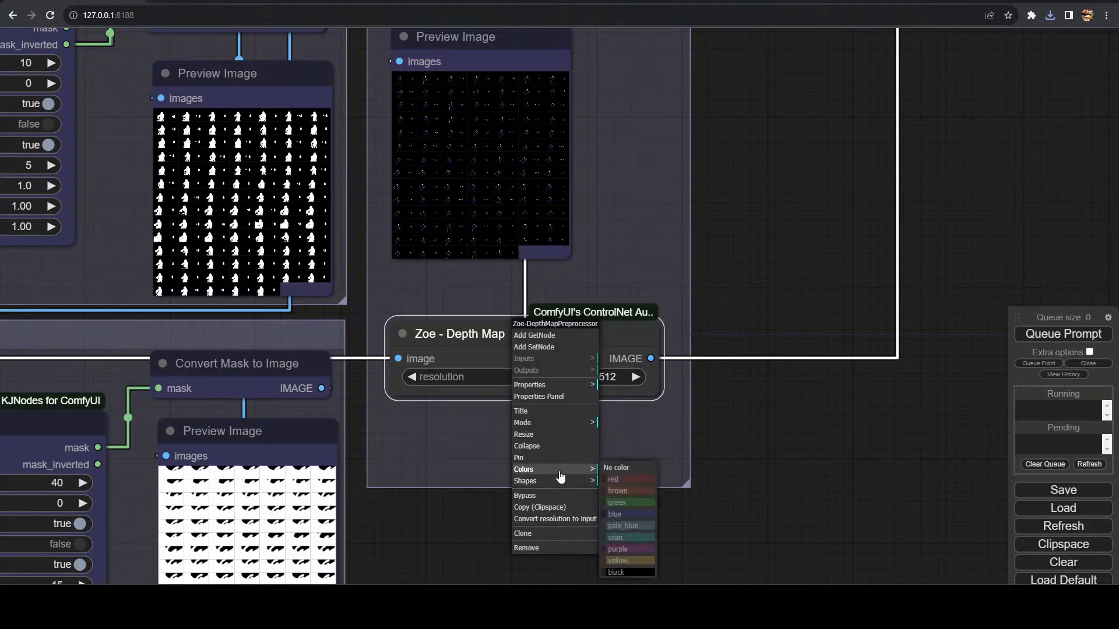
click(626, 563)
- Nudge the Blur Mask group slightly and examine its mask frames in the image preview
scroll(729, 481, down, 5)
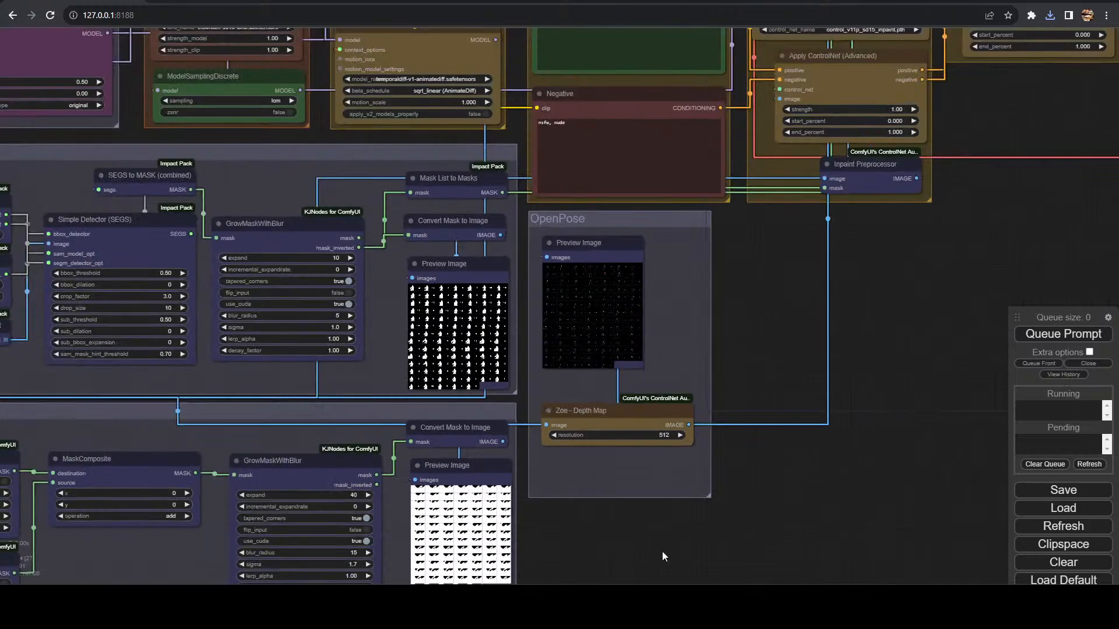
drag(662, 551, 869, 332)
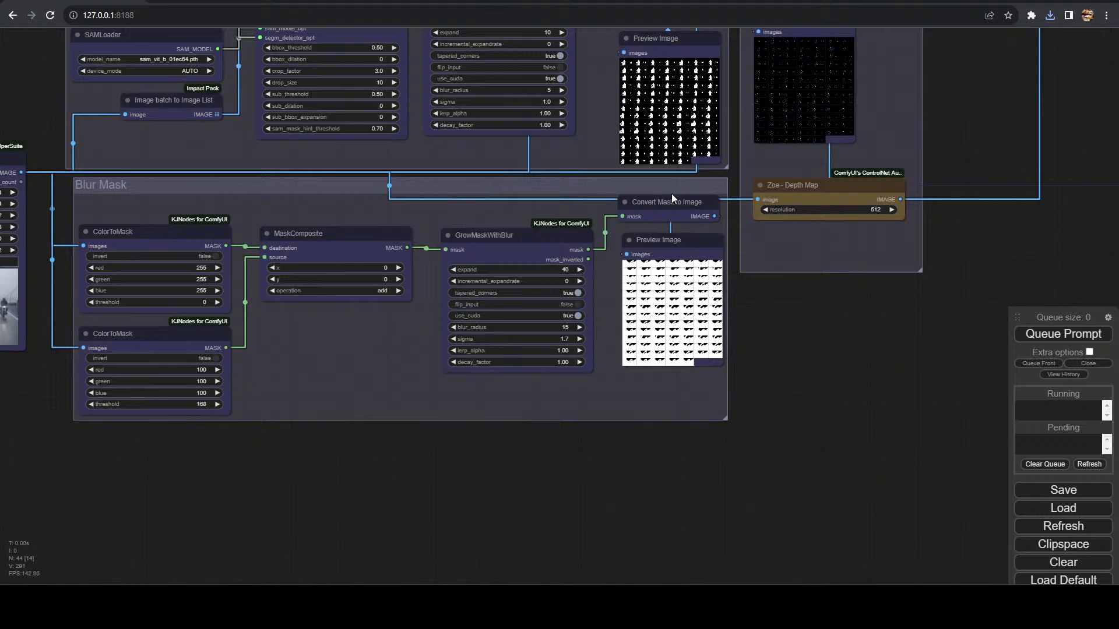
drag(669, 187, 669, 187)
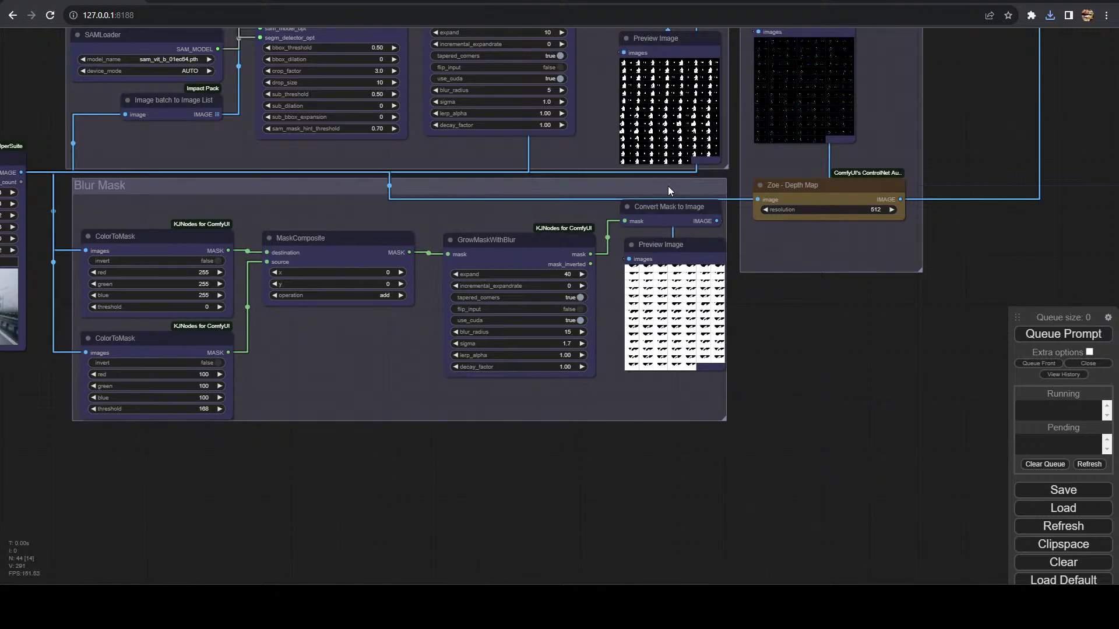
scroll(746, 324, up, 10)
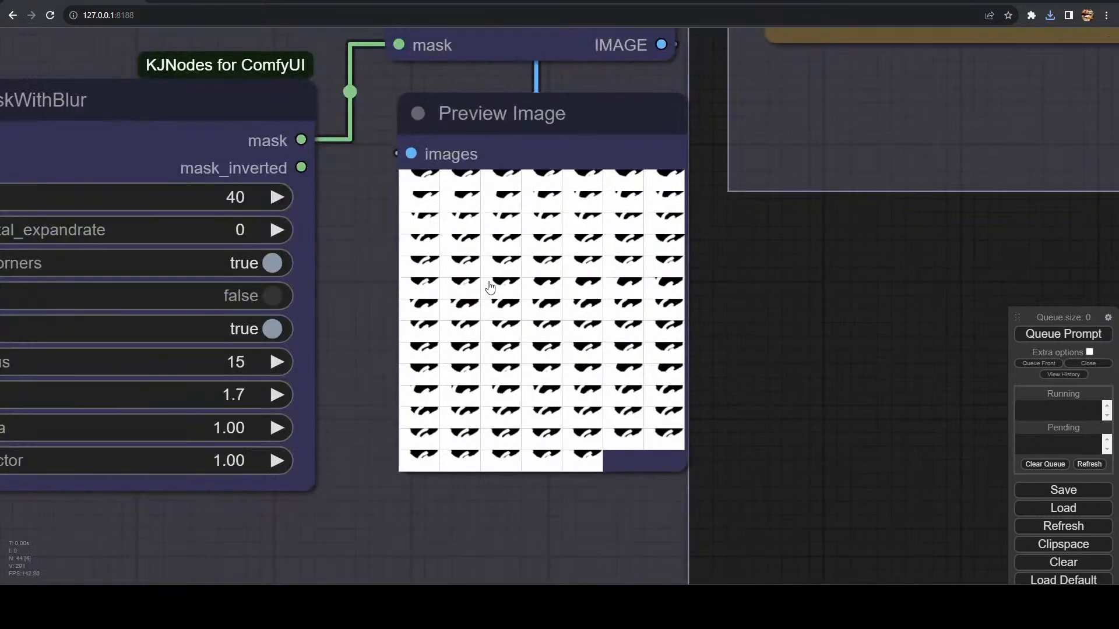
drag(884, 256, 515, 551)
scroll(583, 525, down, 10)
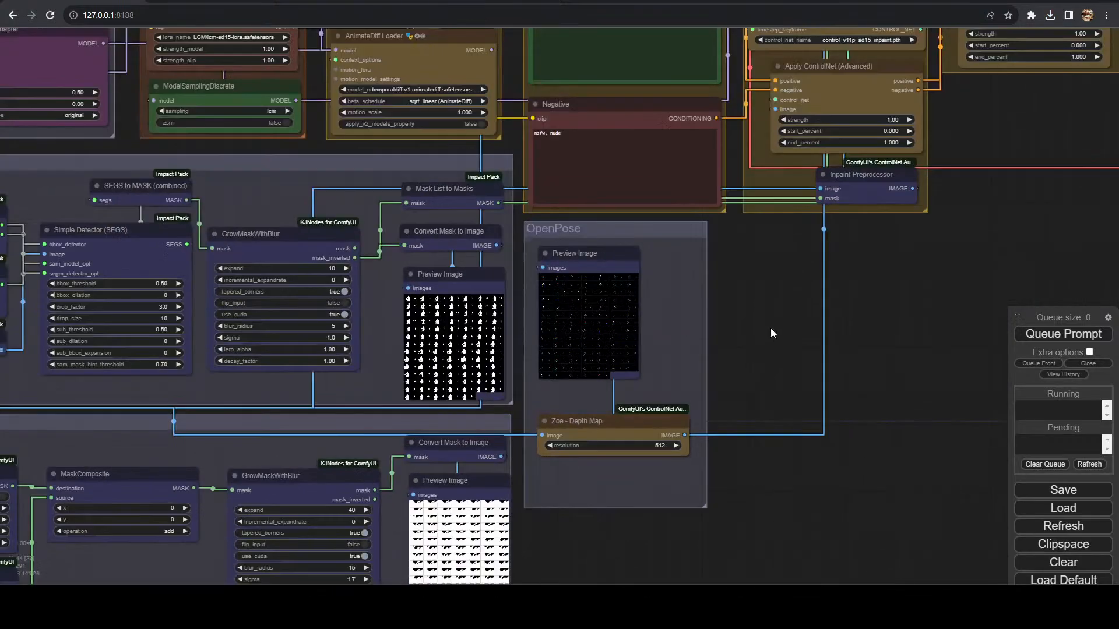
drag(770, 329, 159, 446)
drag(739, 395, 846, 485)
drag(313, 498, 757, 601)
triple_click(632, 309)
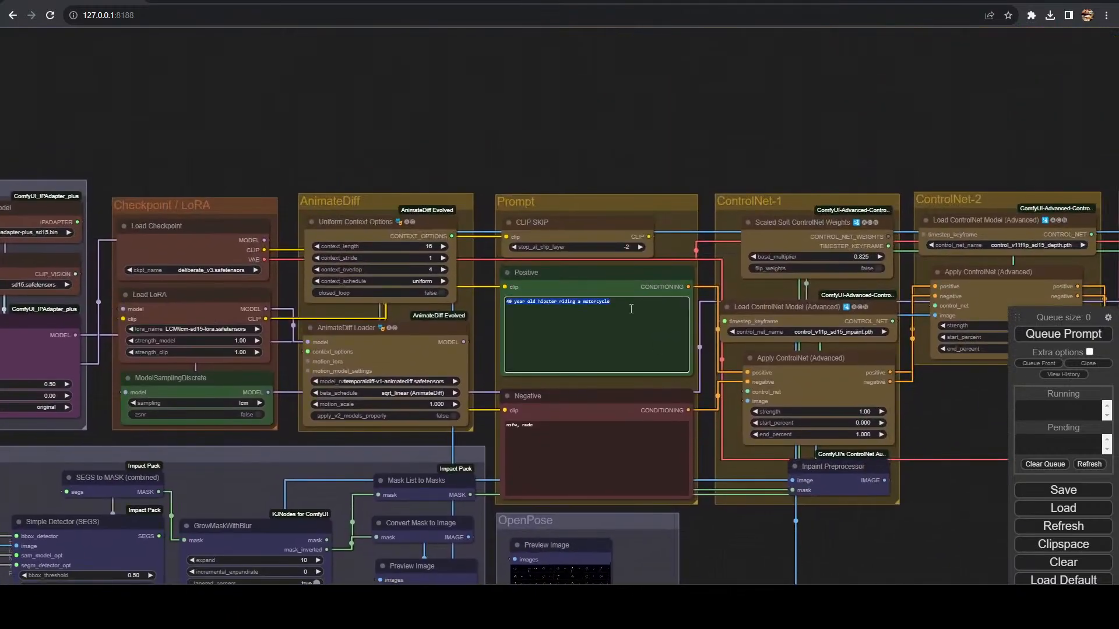
drag(187, 53, 798, 92)
drag(346, 343, 168, 254)
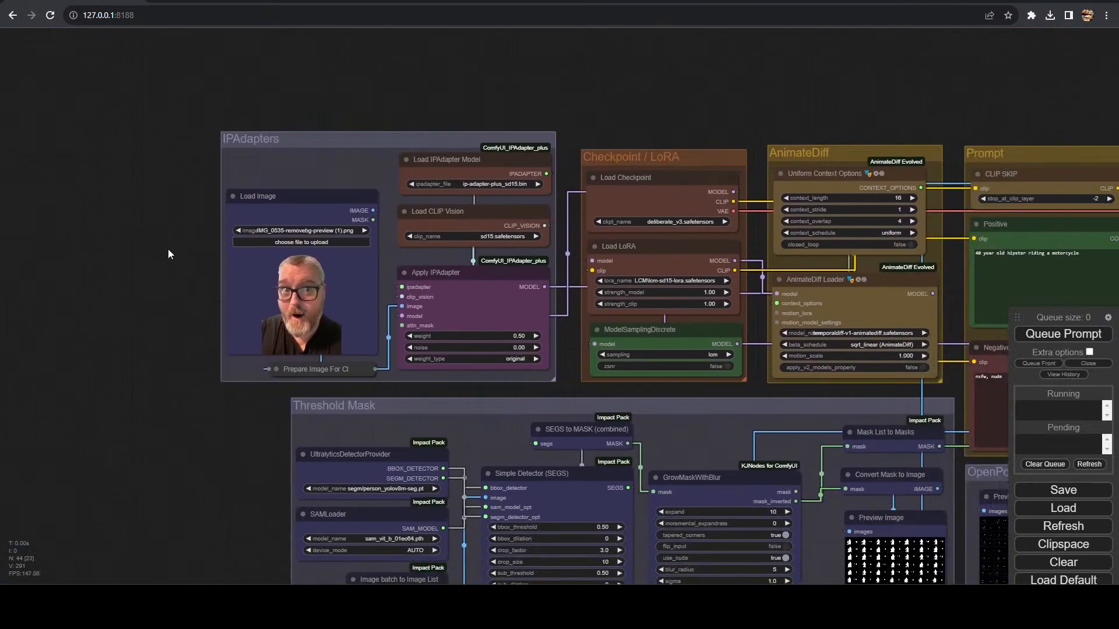
click(337, 241)
scroll(463, 416, down, 5)
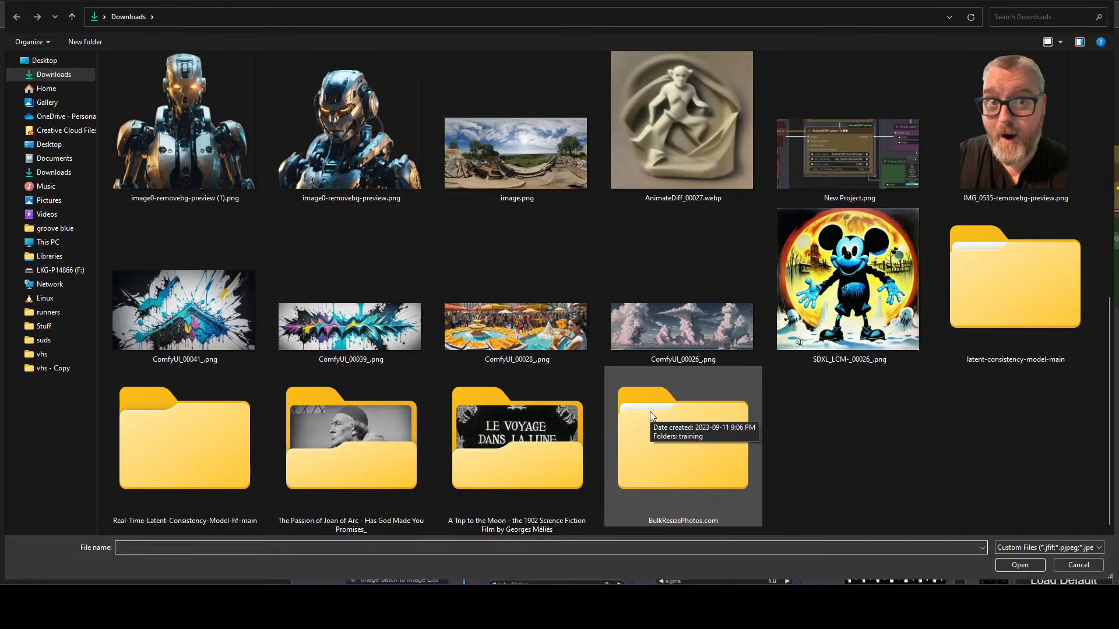
scroll(505, 299, up, 3)
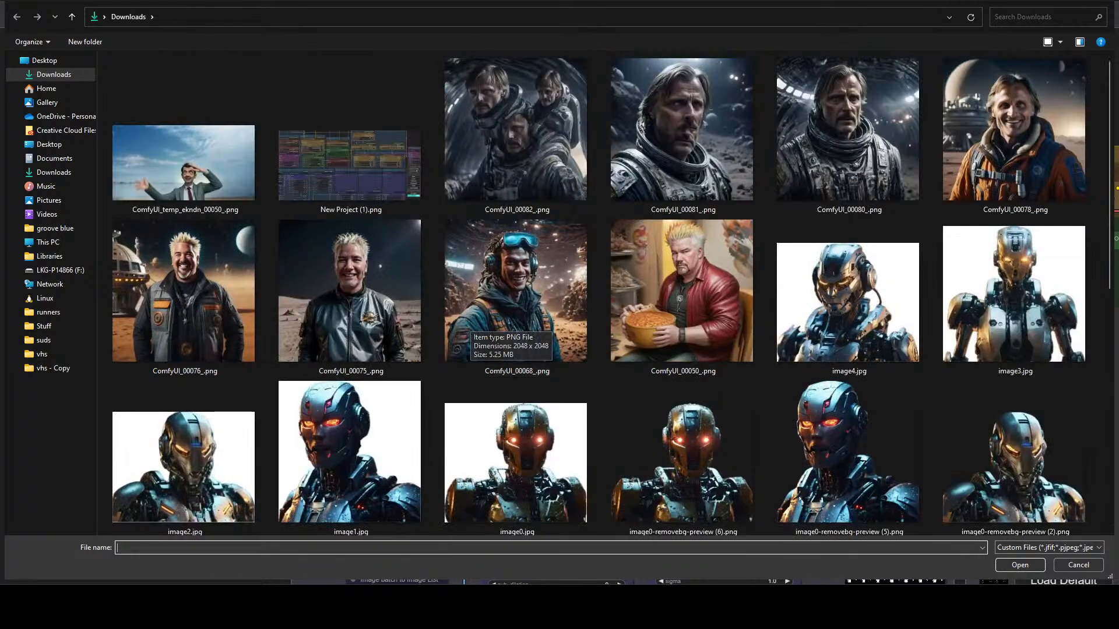
click(1087, 568)
- Set the Apply IPAdapter node's weight to 0
click(512, 335)
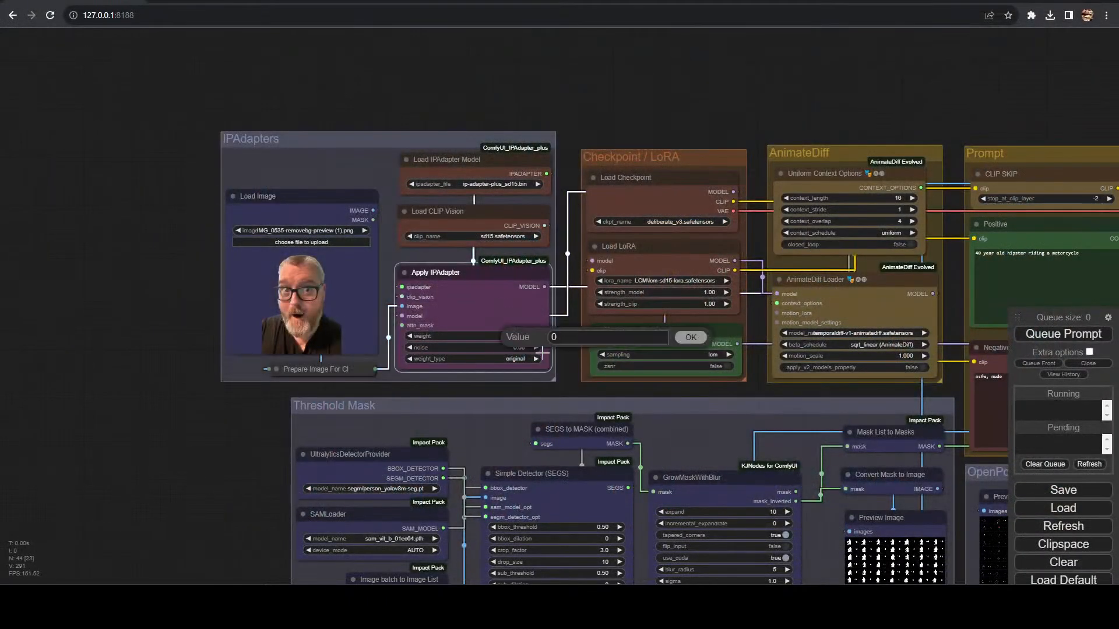
key(Return)
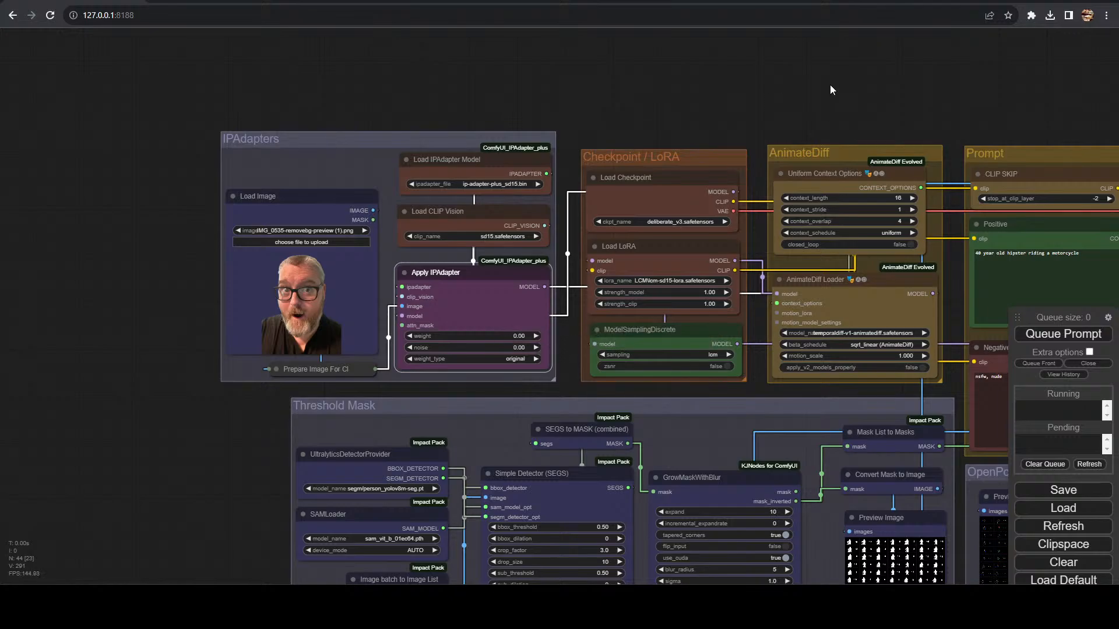
- Replace the positive prompt with "riding fast on a country road in the middle of europe" and queue the generation
drag(875, 135, 314, 37)
drag(667, 436, 772, 499)
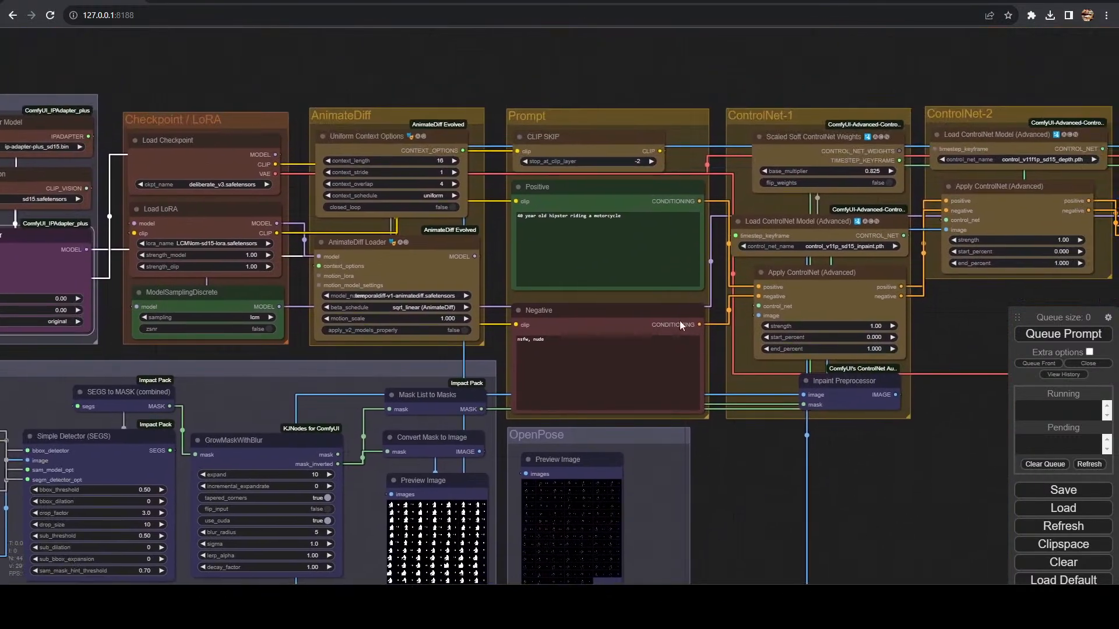
double_click(623, 236)
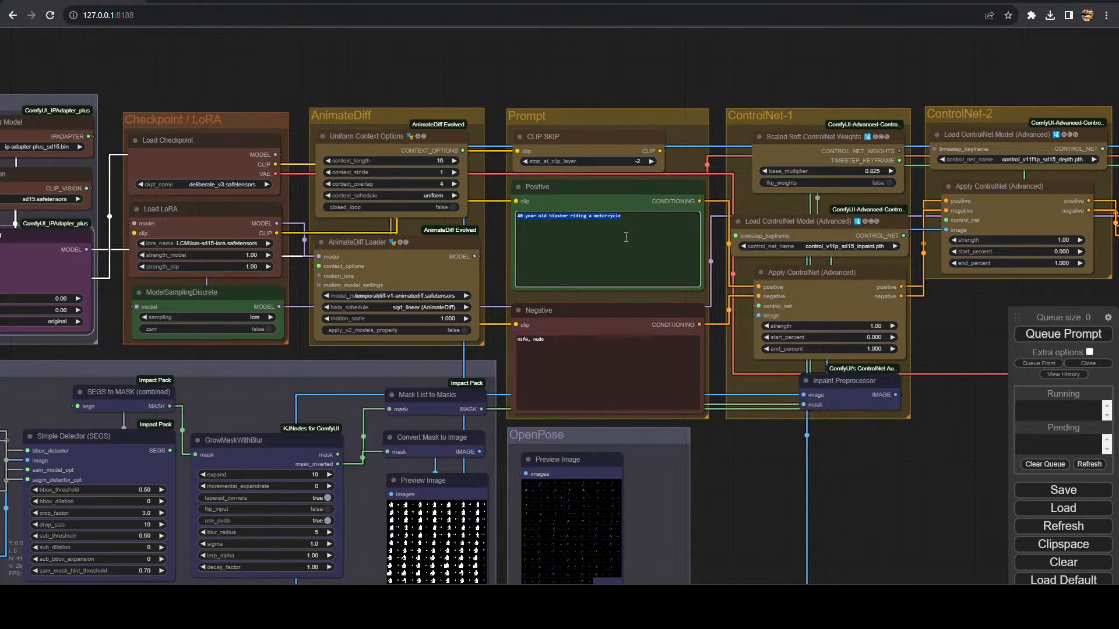
text(riding fast on a country road in the middle of europe)
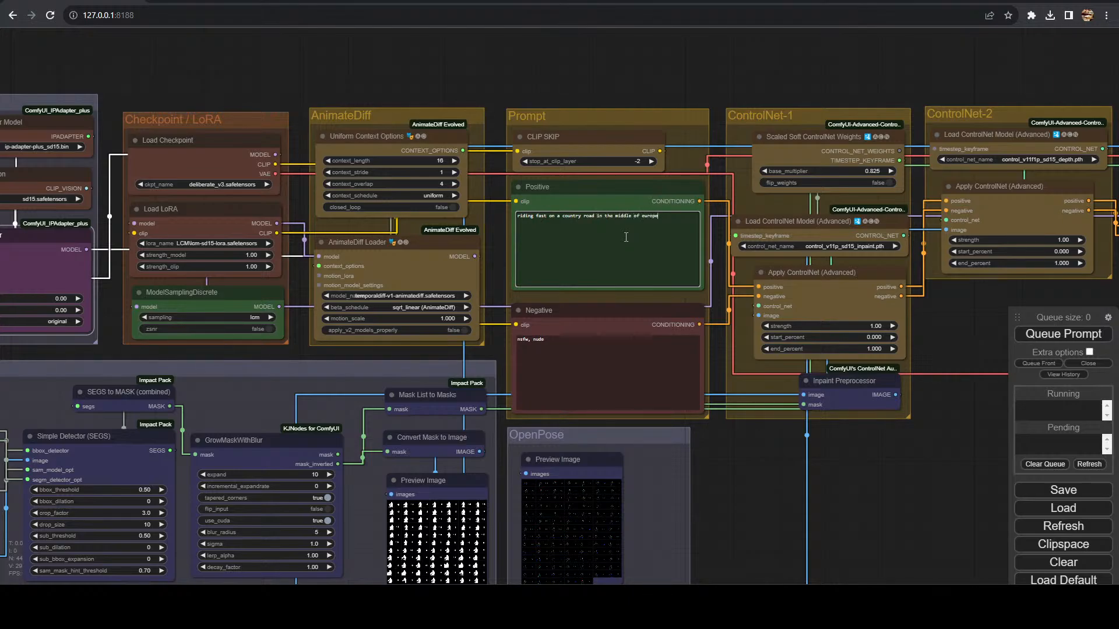
click(1063, 334)
- Examine the running workflow across the Threshold Mask, Blur Mask, OpenPose, ControlNet and Output groups
scroll(893, 495, down, 5)
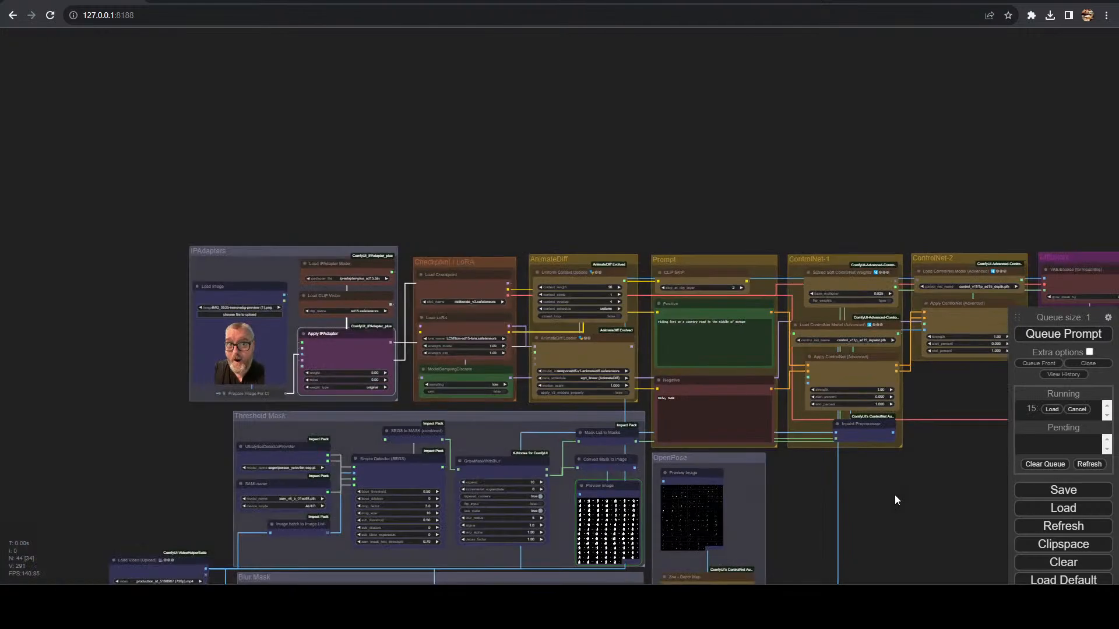
drag(894, 495, 790, 340)
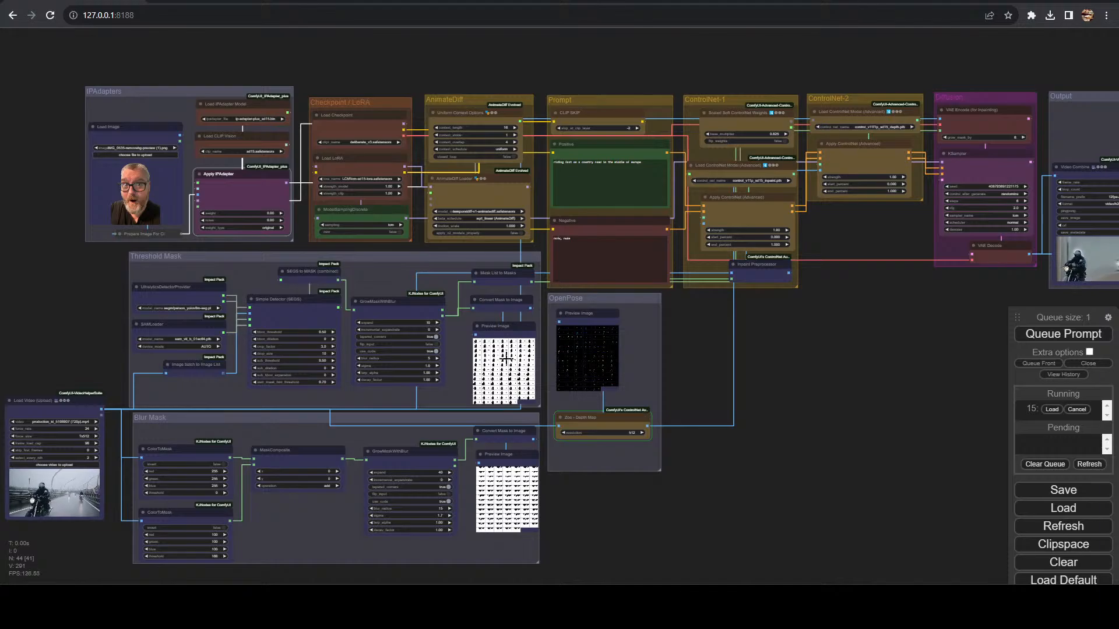
scroll(506, 363, up, 4)
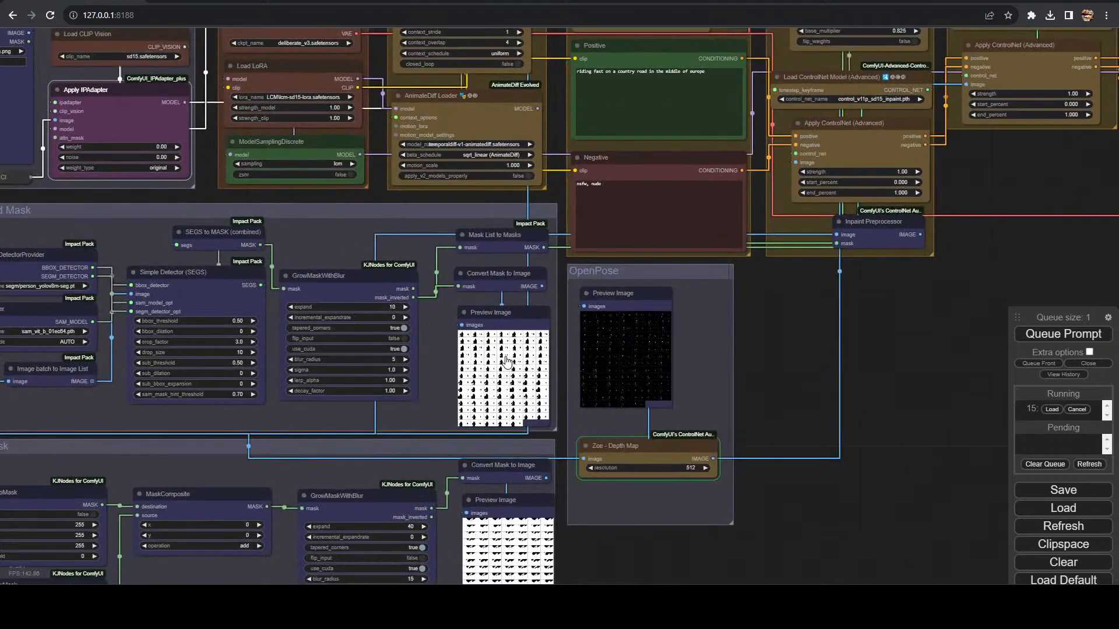
scroll(505, 362, up, 3)
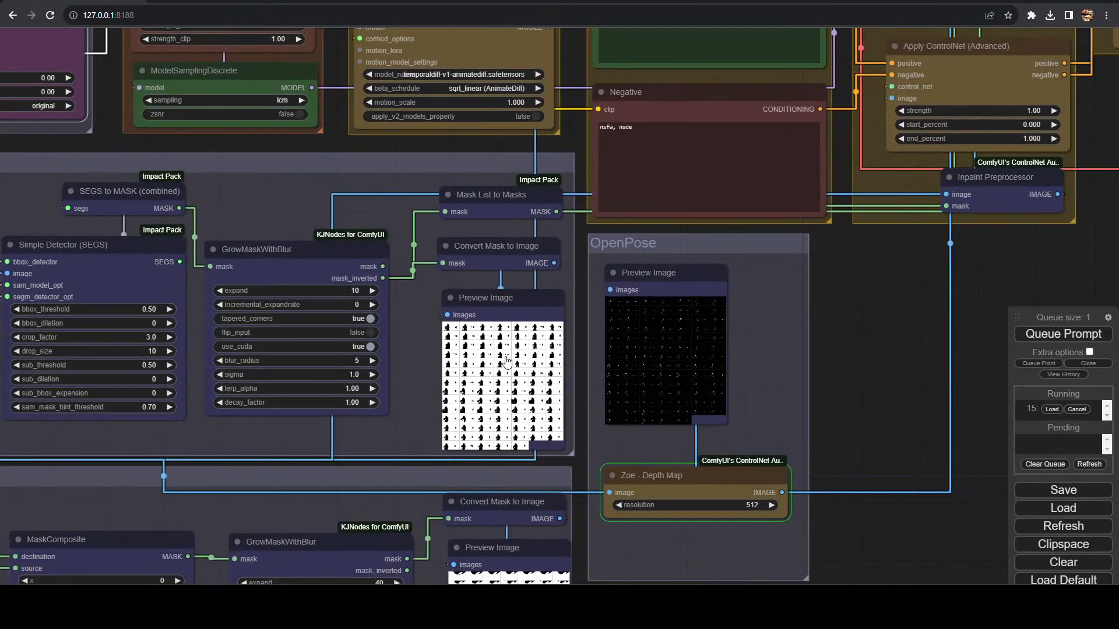
scroll(506, 360, down, 4)
drag(786, 471, 868, 347)
scroll(767, 451, up, 4)
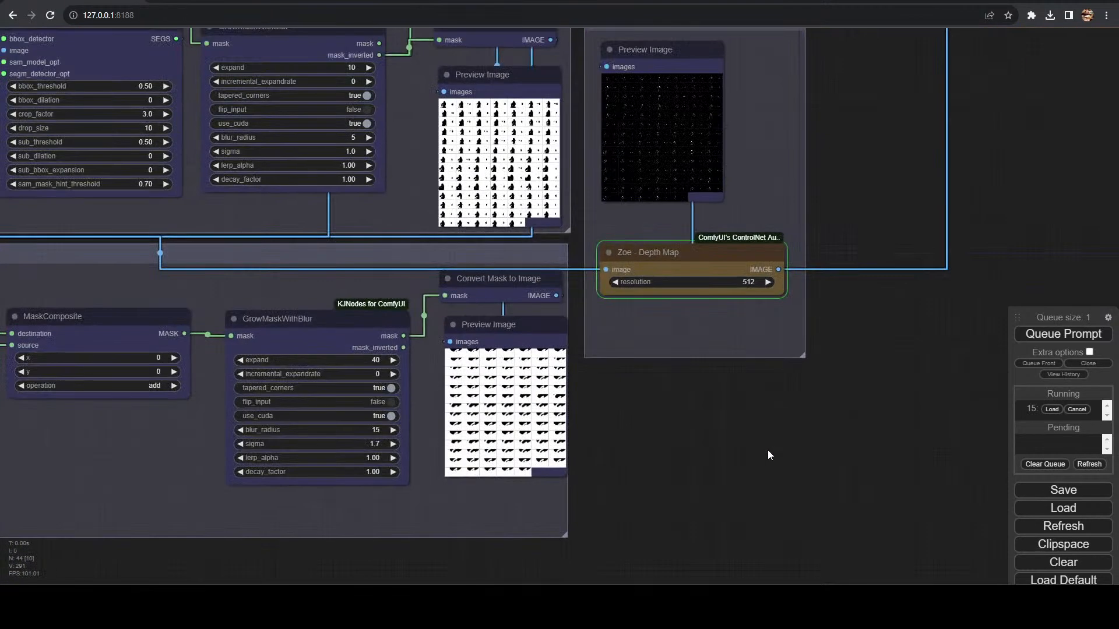
scroll(767, 450, up, 2)
drag(647, 424, 717, 433)
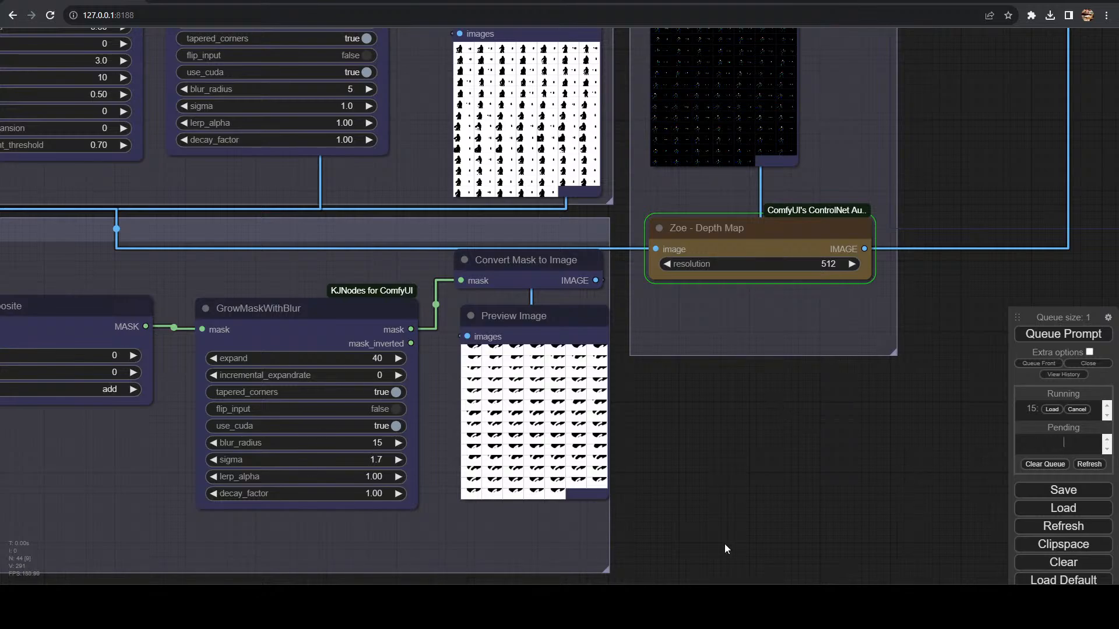
scroll(725, 543, down, 3)
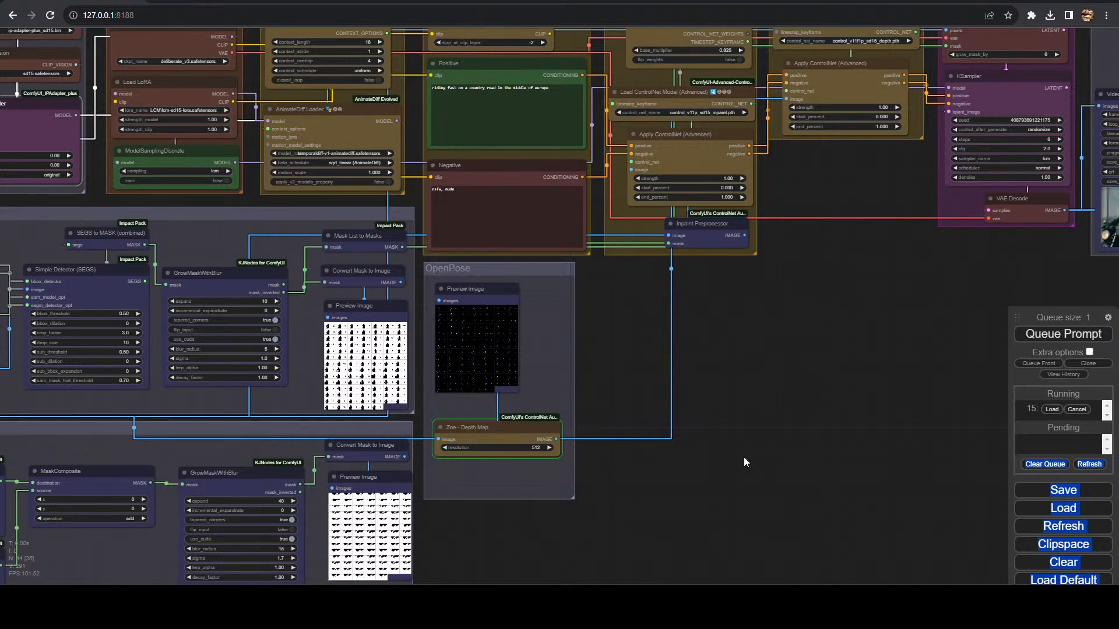
drag(834, 251, 604, 474)
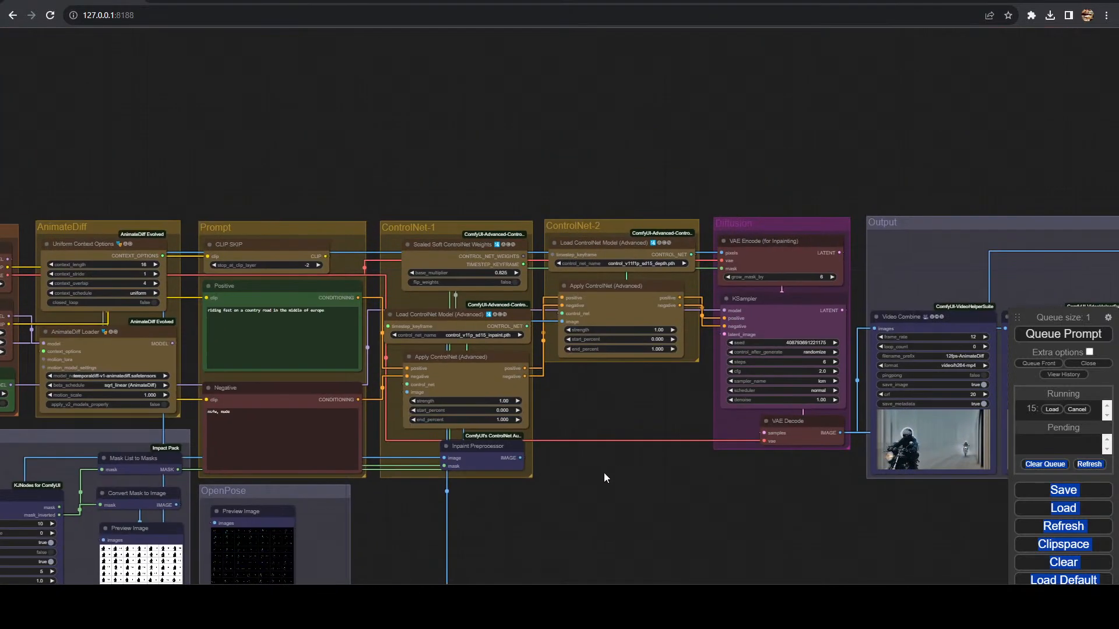
drag(624, 428, 466, 359)
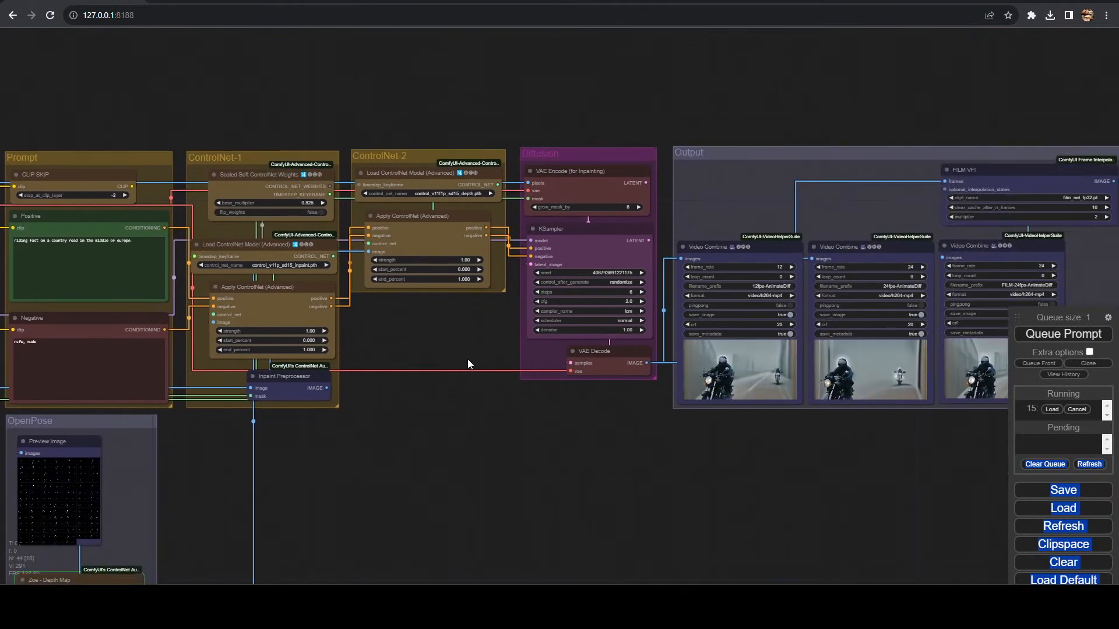
- Enlarge the Threshold Mask group's image preview and page through its inverted mask frames
drag(384, 422, 719, 353)
scroll(530, 315, up, 5)
scroll(522, 376, down, 3)
drag(491, 379, 730, 253)
scroll(416, 353, up, 3)
scroll(417, 353, up, 10)
drag(277, 149, 271, 222)
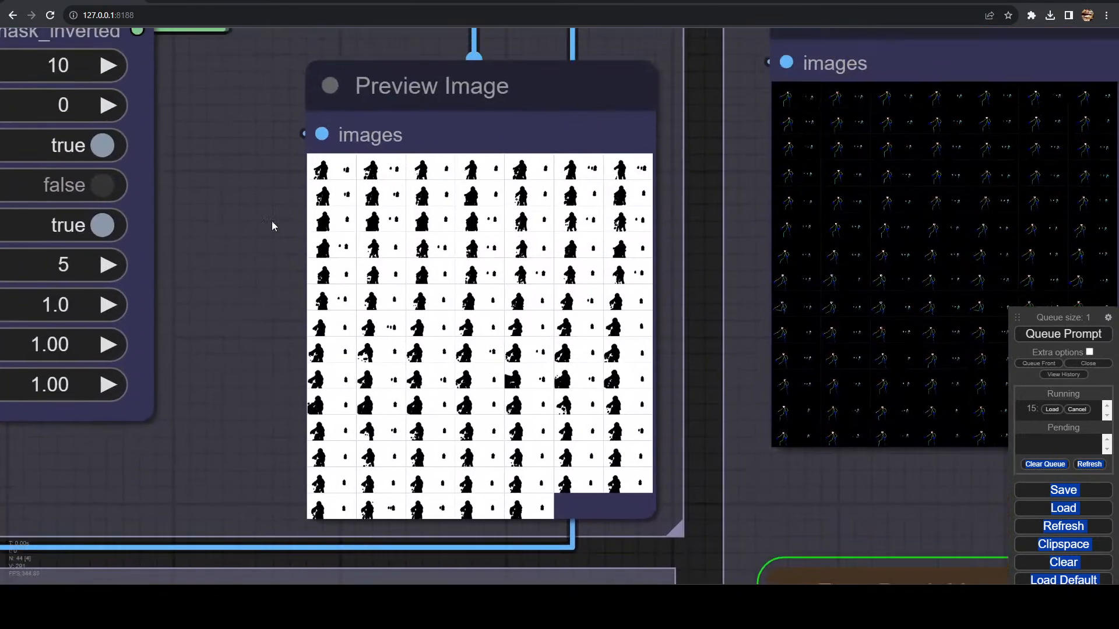
click(322, 173)
key(Right)
key(Right)
key(Right)
key(Right)
key(Right)
key(Right)
key(Right)
key(Right)
key(Right)
key(Right)
key(Right)
key(Right)
key(Right)
key(Right)
key(Right)
key(Right)
key(Right)
key(Right)
key(Right)
key(Right)
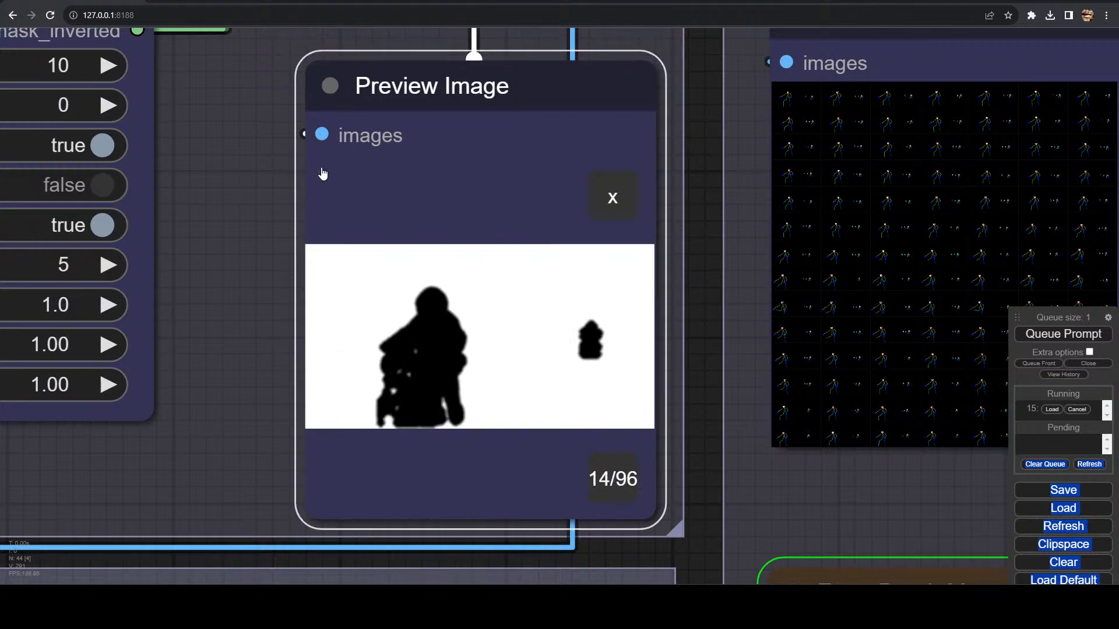
key(Right)
key(Right)
key(Right)
key(Right)
key(Right)
key(Right)
key(Right)
key(Right)
key(Right)
key(Right)
key(Right)
key(Right)
key(Right)
key(Right)
key(Right)
key(Right)
key(Right)
key(Right)
key(Right)
key(Right)
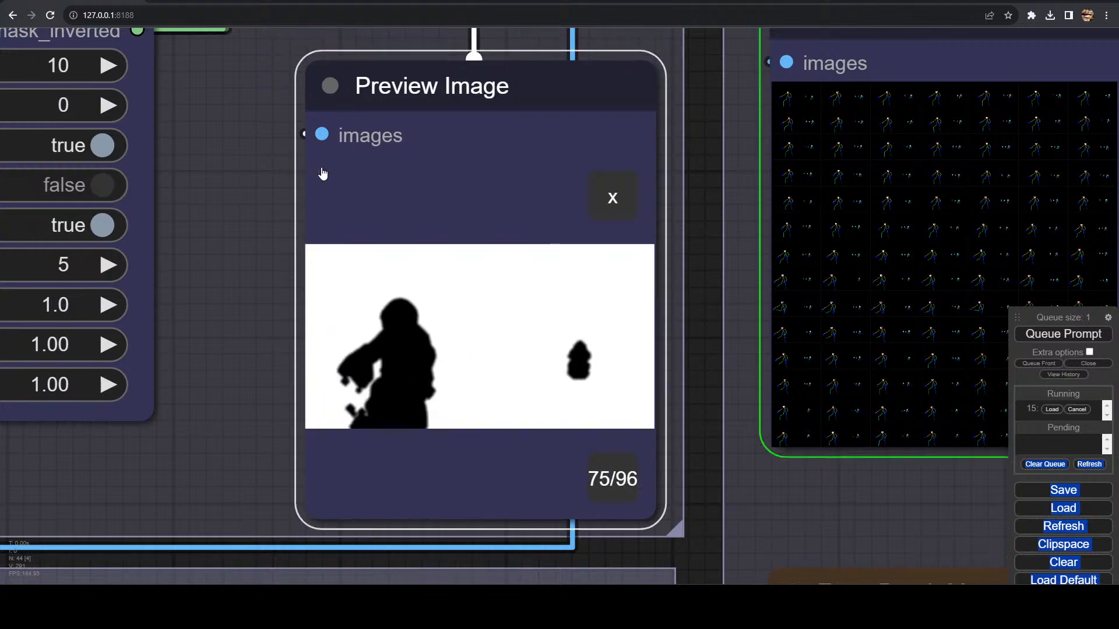
key(Right)
key(Right)
key(Right)
key(Right)
key(Right)
key(Right)
key(Right)
key(Right)
key(Right)
key(Right)
key(Right)
key(Right)
key(Right)
key(Right)
key(Right)
key(Right)
key(Right)
key(Right)
key(Right)
key(Right)
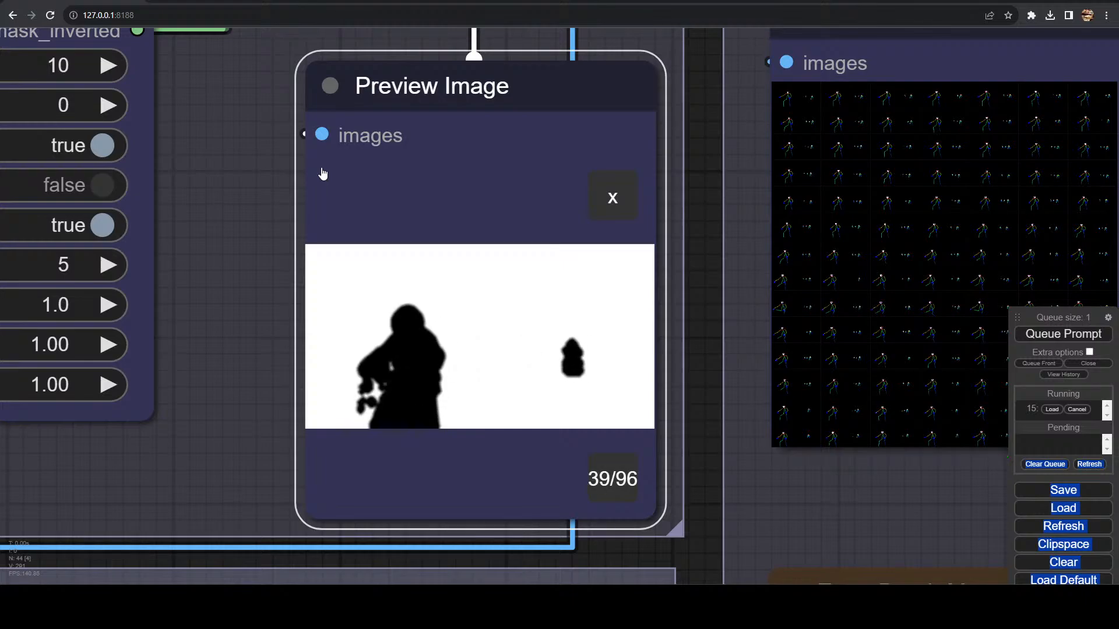
key(Right)
key(Right)
scroll(487, 243, down, 4)
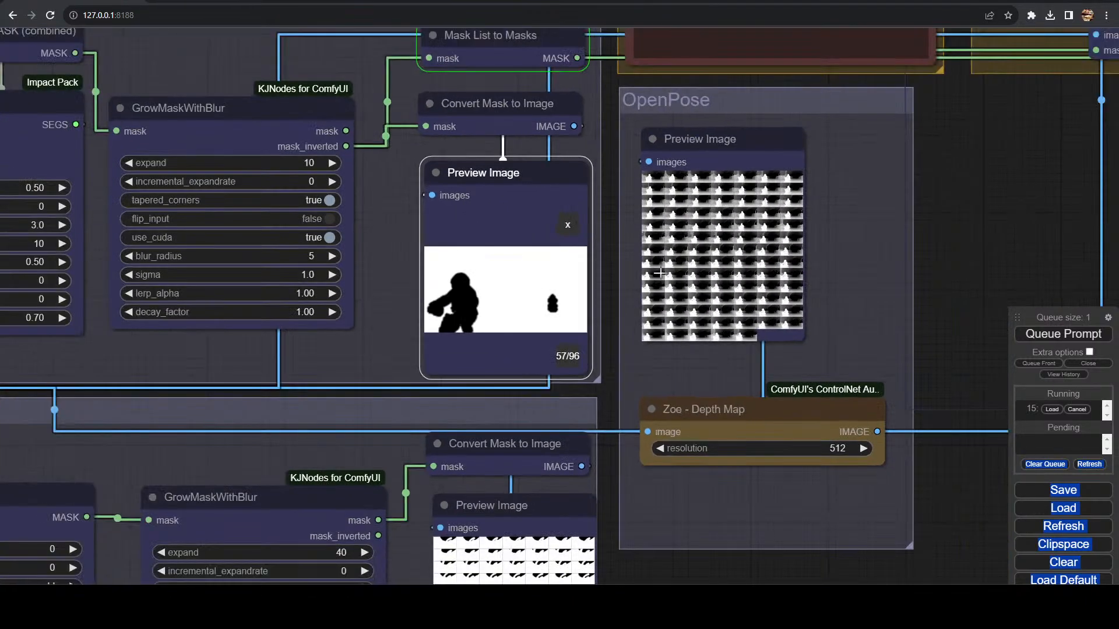
- Page through the Zoe depth map frames in the OpenPose group's Preview Image node
click(731, 197)
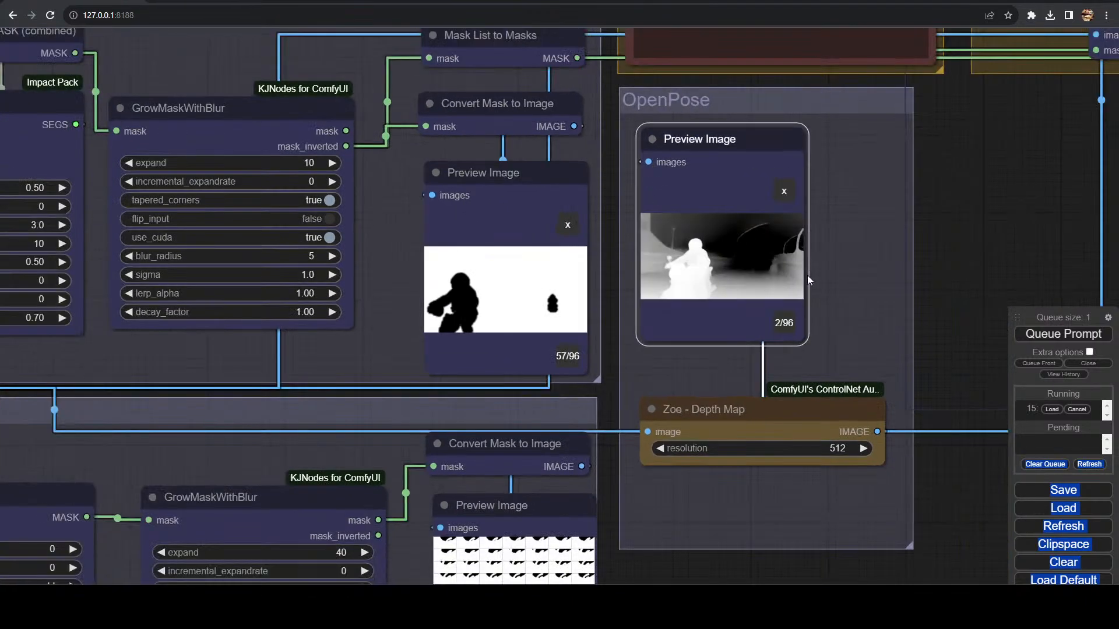
key(Right)
key(Right)
key(Right)
key(Right)
key(Right)
key(Right)
key(Right)
key(Right)
key(Right)
key(Right)
key(Right)
key(Right)
key(Right)
key(Right)
key(Right)
key(Right)
key(Right)
key(Right)
key(Right)
key(Right)
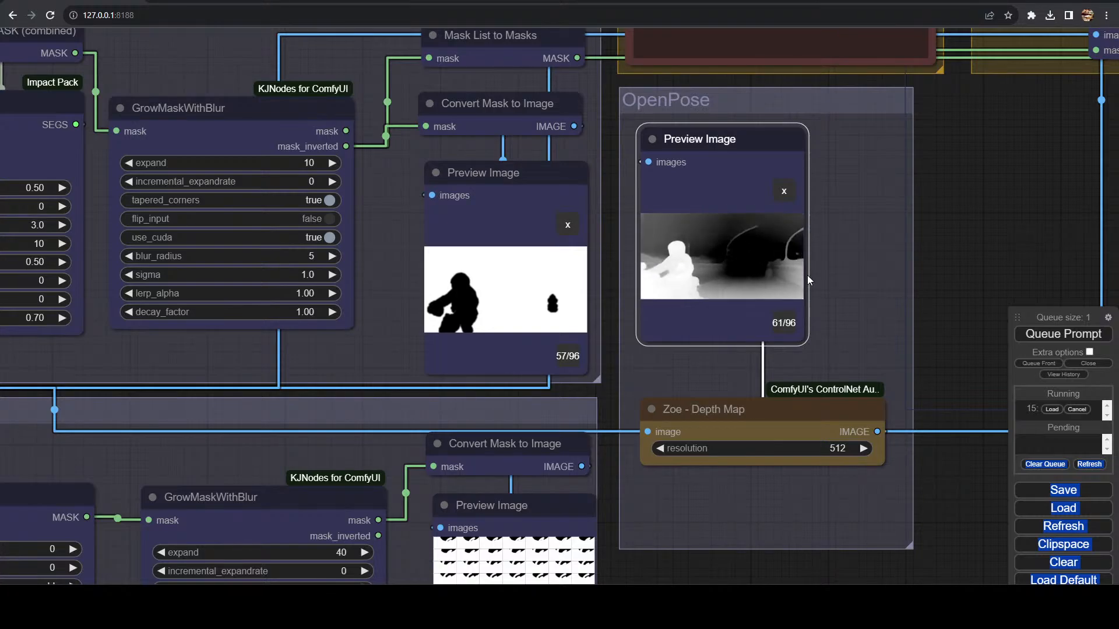
key(Right)
key(Right)
key(Right)
key(Right)
key(Right)
key(Right)
key(Right)
key(Right)
key(Right)
key(Right)
key(Right)
key(Right)
key(Right)
key(Right)
key(Right)
key(Right)
key(Right)
key(Right)
key(Right)
key(Right)
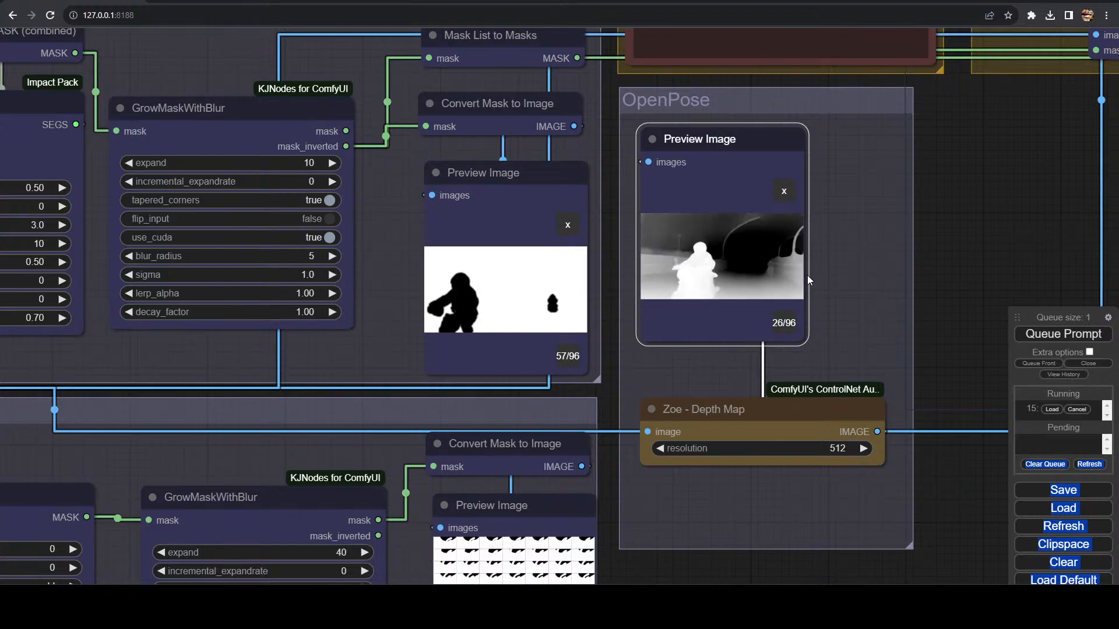
key(Right)
key(Right)
key(Right)
key(Right)
key(Right)
key(Right)
key(Right)
key(Right)
key(Right)
key(Right)
key(Right)
key(Right)
key(Right)
key(Right)
key(Right)
key(Right)
key(Right)
key(Right)
key(Right)
key(Right)
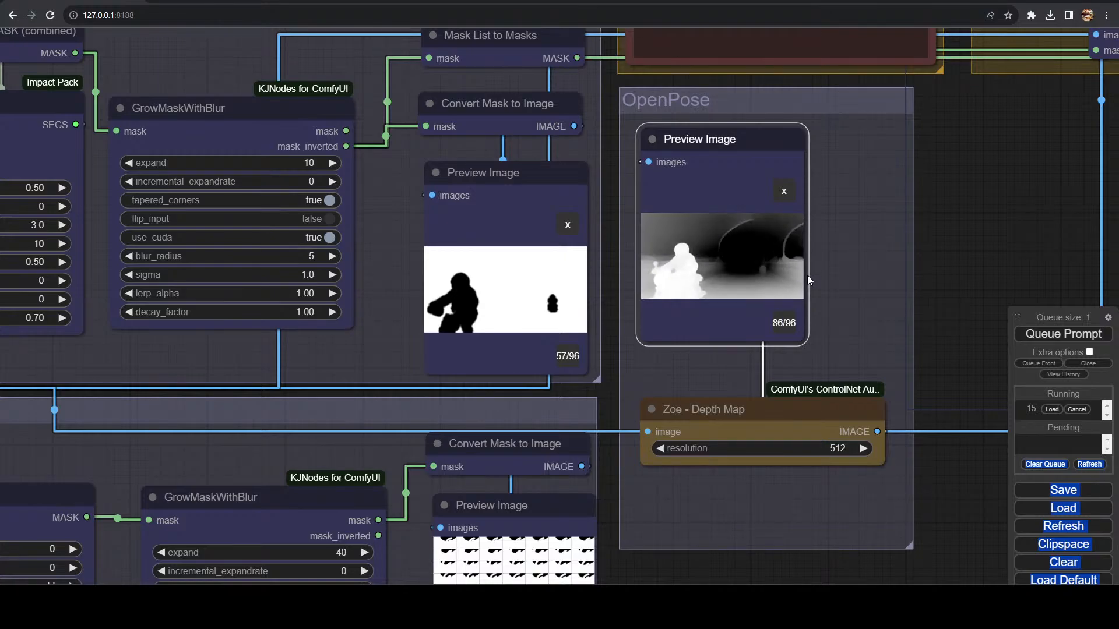
- Keep paging through the rest of the Zoe depth map frames in the OpenPose group's image preview
key(Right)
key(Right)
key(Right)
key(Right)
key(Right)
key(Right)
key(Right)
key(Right)
key(Right)
key(Right)
key(Right)
key(Right)
key(Right)
key(Right)
key(Right)
key(Right)
key(Right)
key(Right)
key(Right)
key(Right)
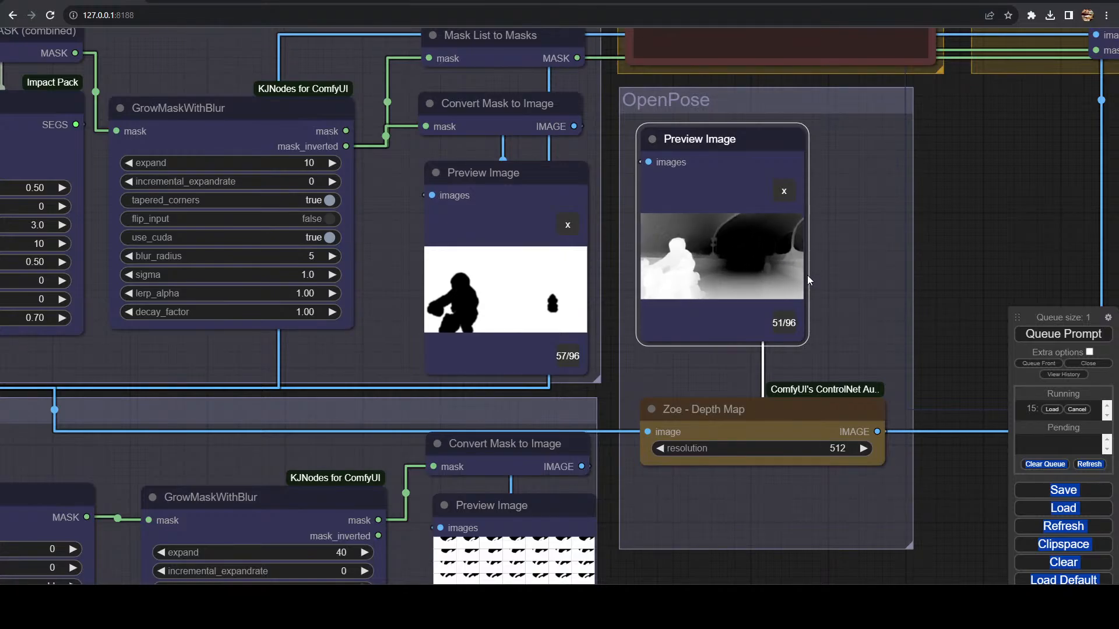
key(Right)
key(Right)
key(Right)
key(Right)
key(Right)
key(Right)
key(Right)
key(Right)
key(Right)
key(Right)
key(Right)
key(Right)
key(Right)
key(Right)
key(Right)
key(Right)
key(Right)
key(Right)
key(Right)
key(Right)
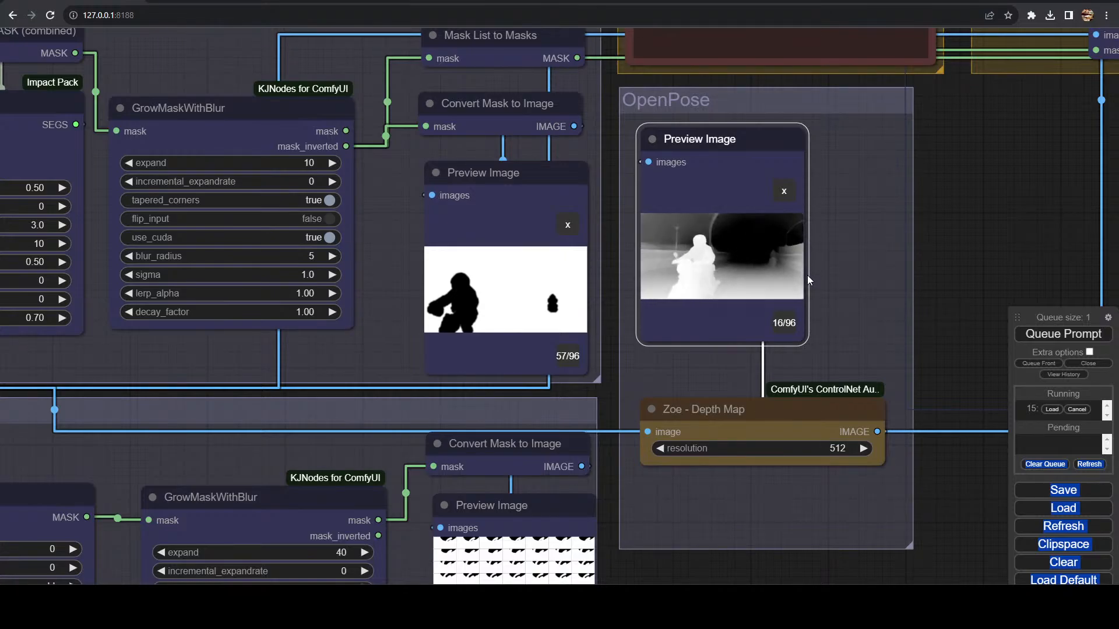
key(Right)
key(Right)
key(Right)
key(Right)
key(Right)
key(Right)
key(Right)
key(Right)
key(Right)
key(Right)
key(Right)
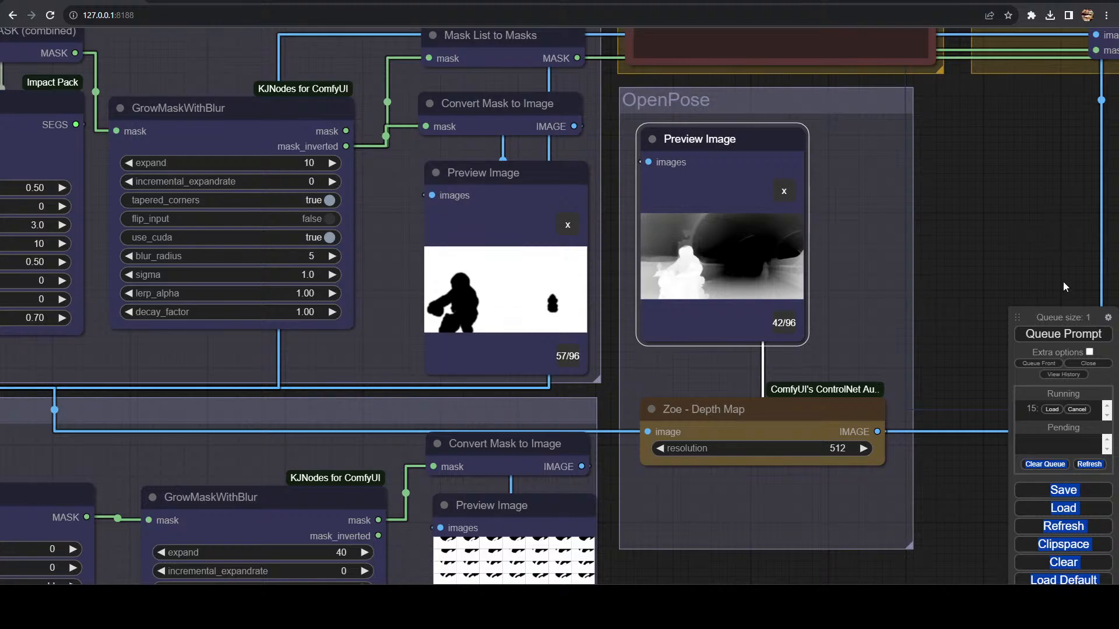
- Examine the Diffusion and Output groups and compare them with the depth map preview in the OpenPose group
drag(806, 275, 350, 509)
scroll(350, 509, down, 9)
drag(694, 455, 399, 437)
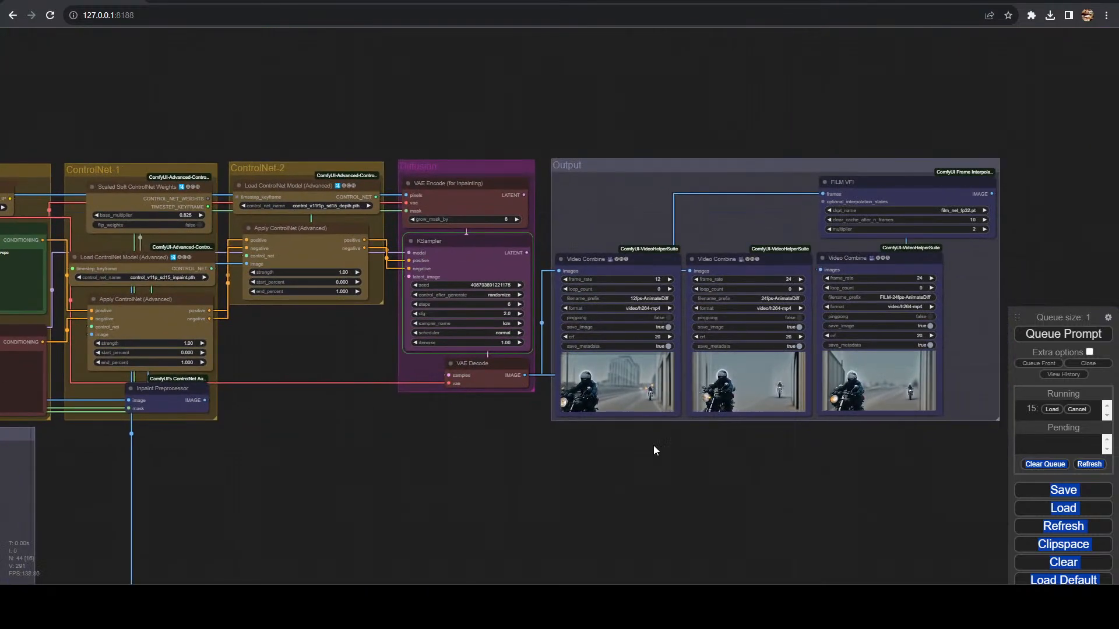
scroll(491, 438, up, 3)
drag(612, 472, 401, 539)
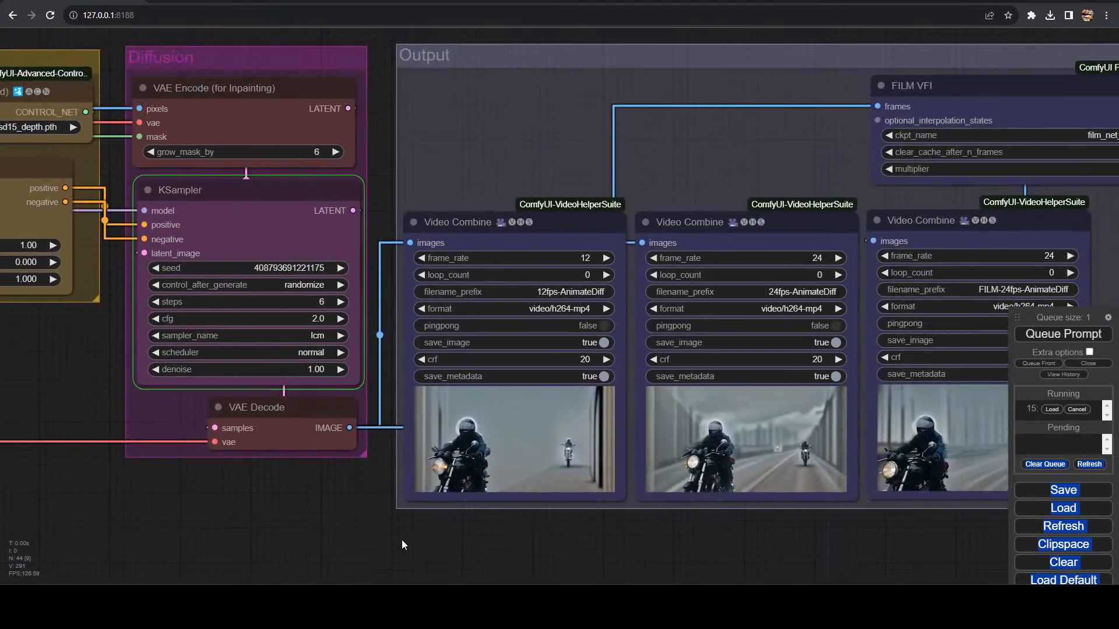
drag(76, 581, 778, 296)
drag(315, 434, 865, 265)
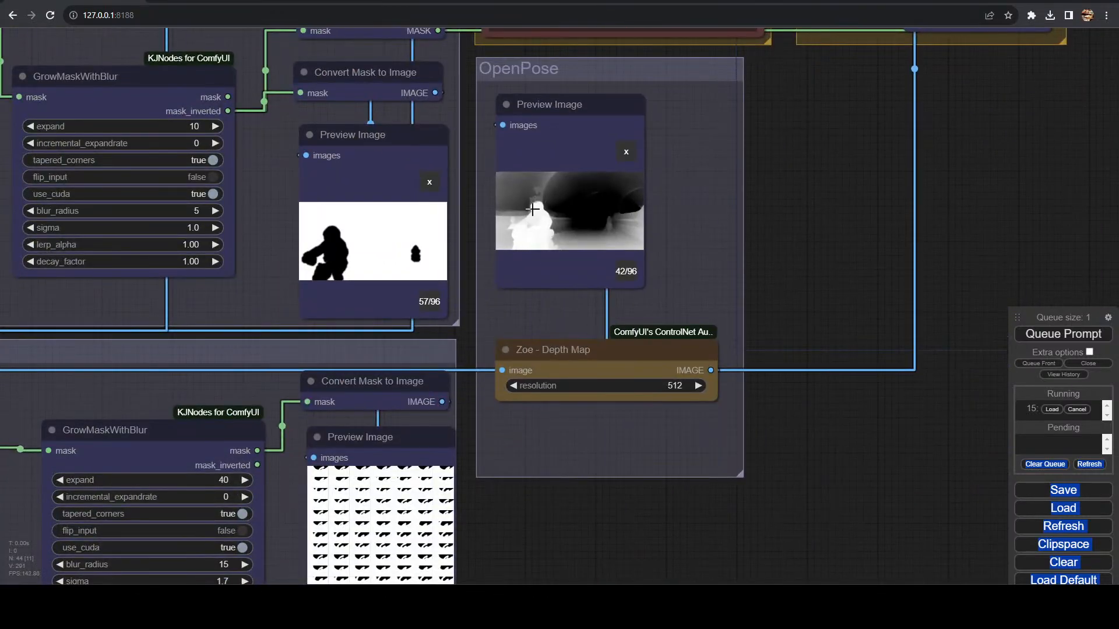
scroll(522, 509, down, 6)
drag(522, 509, 551, 546)
scroll(630, 448, up, 6)
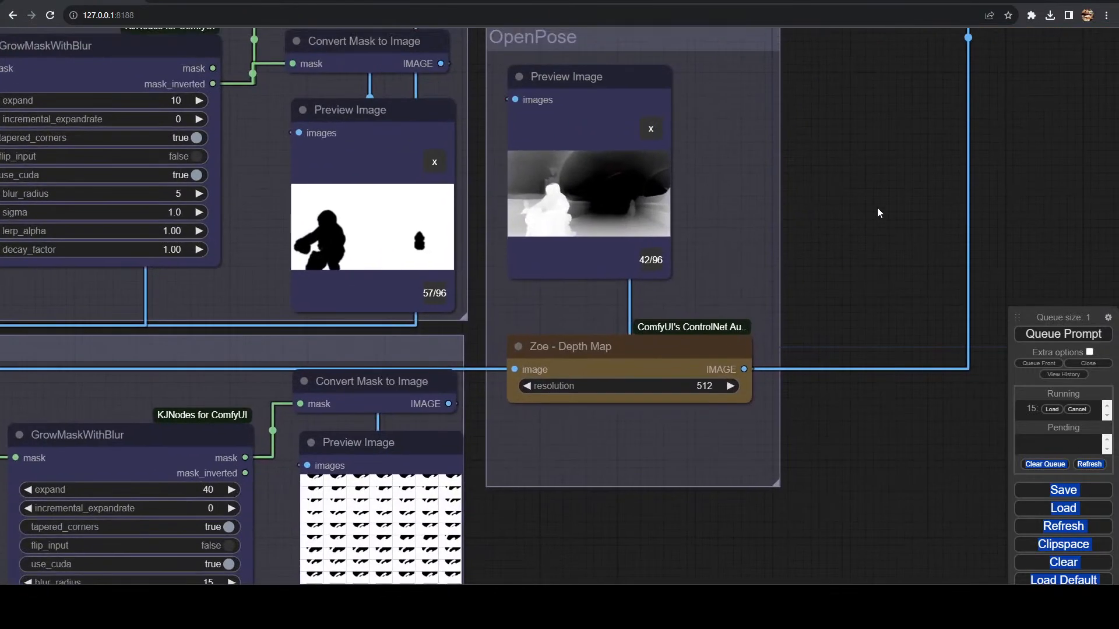
drag(877, 210, 776, 334)
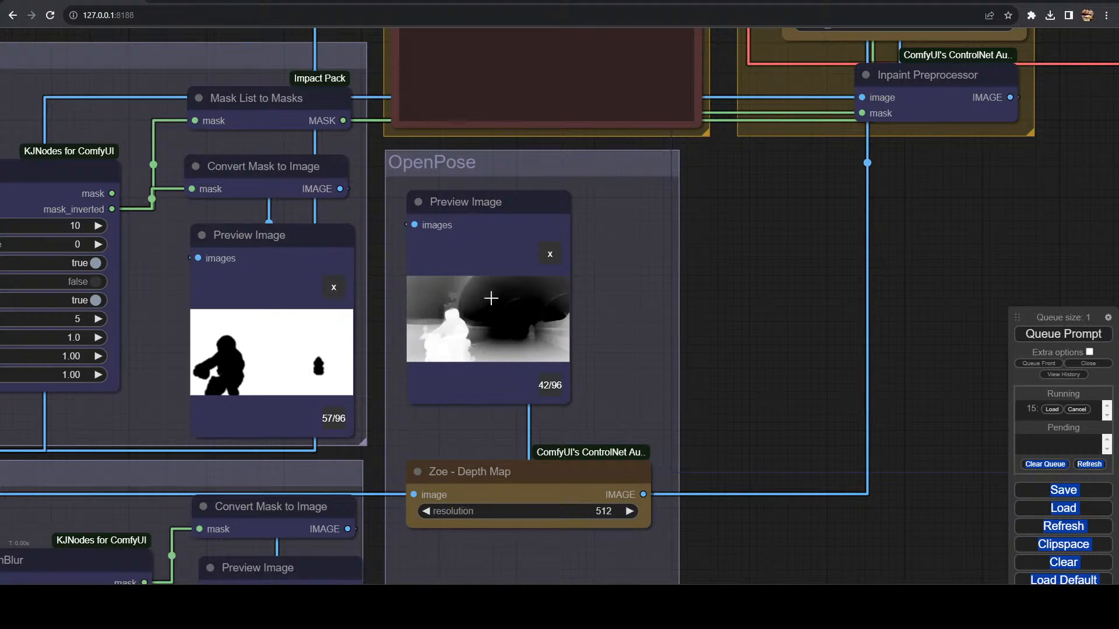
- Examine the 12 fps and 24 fps Video Combine previews of the motorcycle clip in the Output group
drag(796, 311, 254, 451)
scroll(637, 393, down, 7)
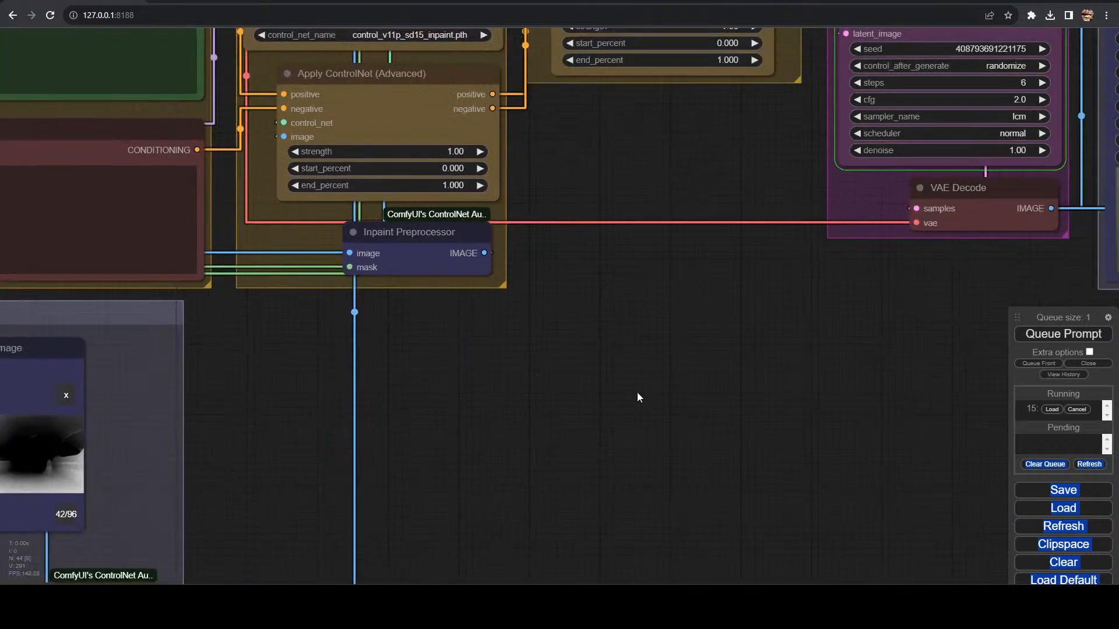
drag(777, 372, 269, 412)
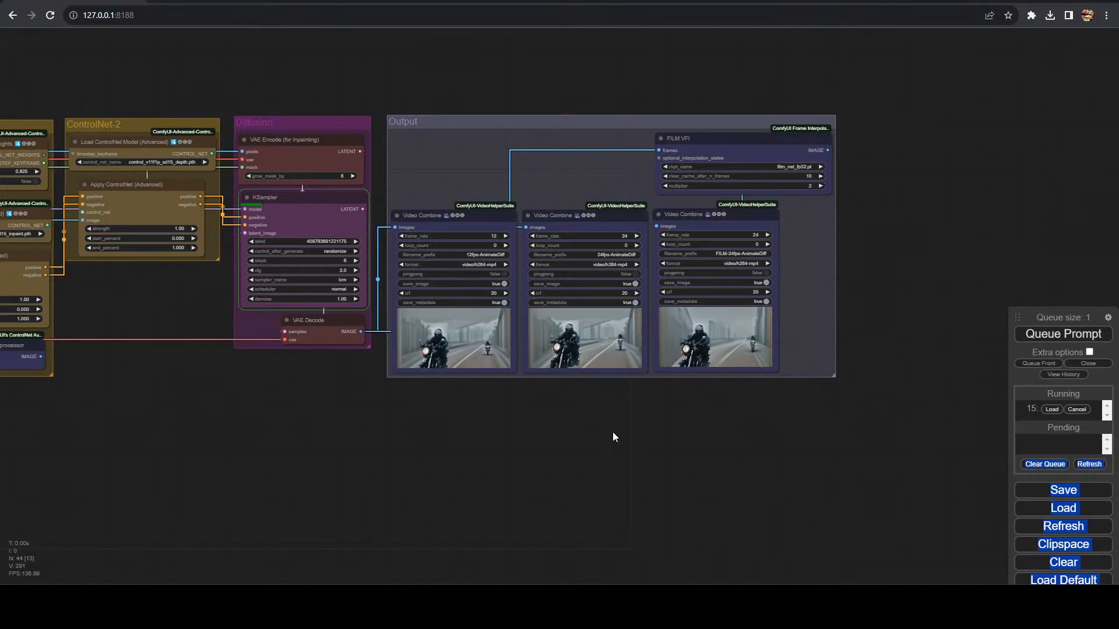
scroll(589, 421, up, 10)
drag(465, 372, 671, 602)
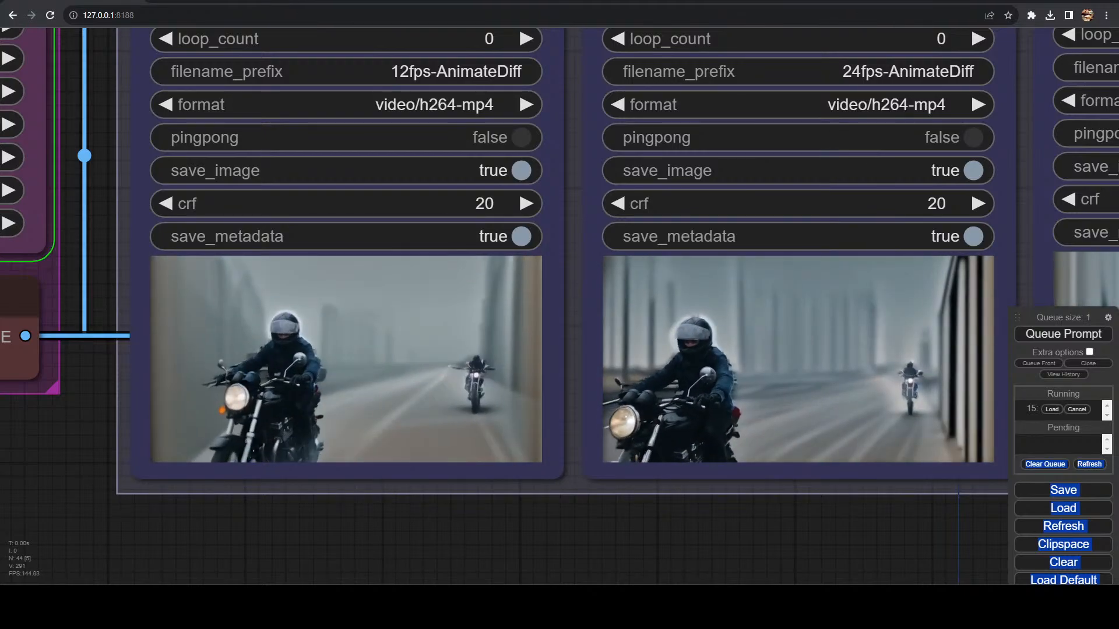
click(698, 609)
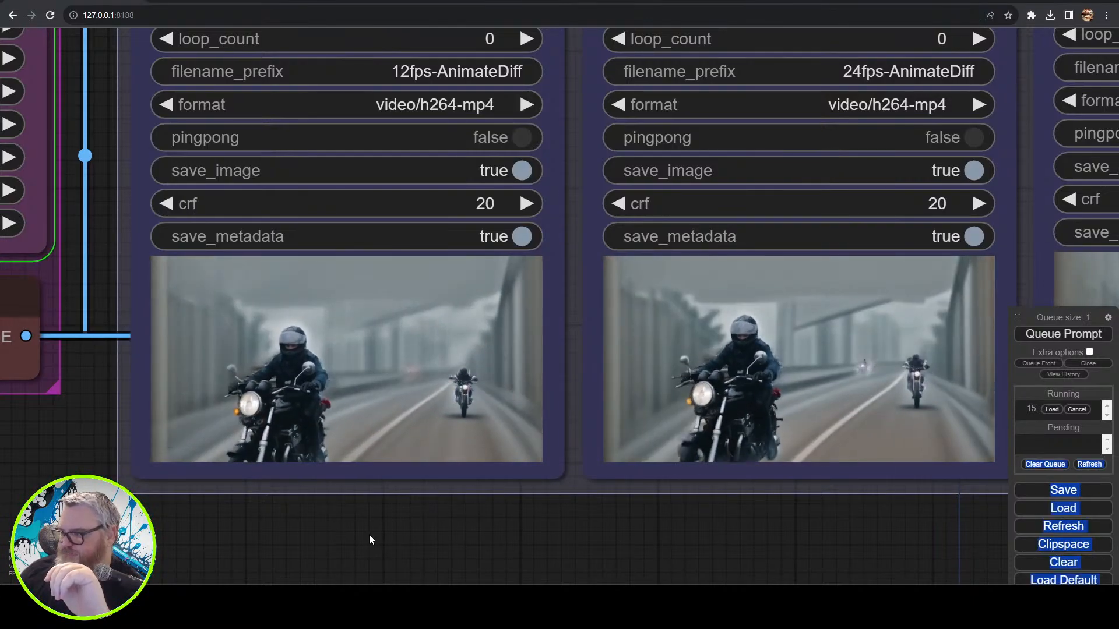
double_click(368, 533)
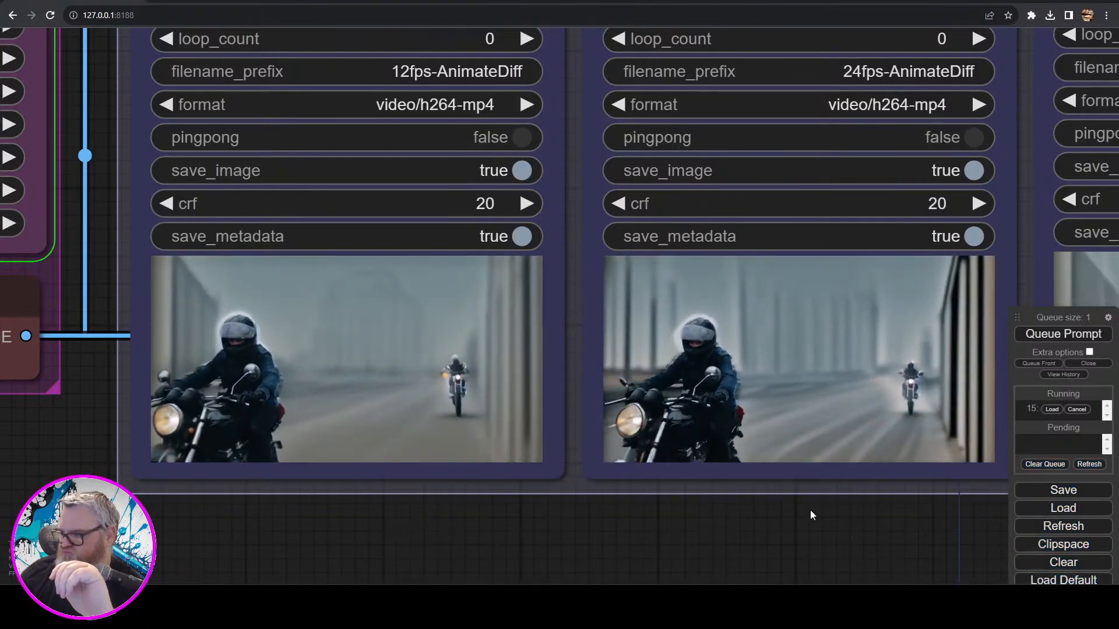
- Check the generation progress in the command prompt window and minimize it
scroll(327, 519, down, 10)
scroll(412, 501, up, 6)
drag(369, 496, 232, 570)
key(alt+Tab)
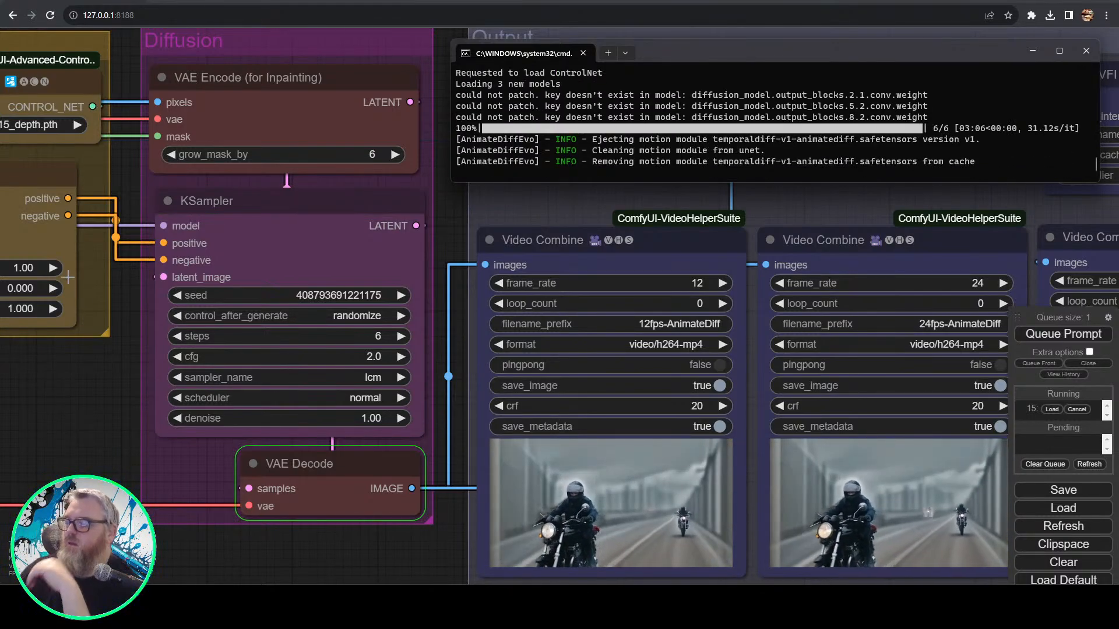
click(1032, 51)
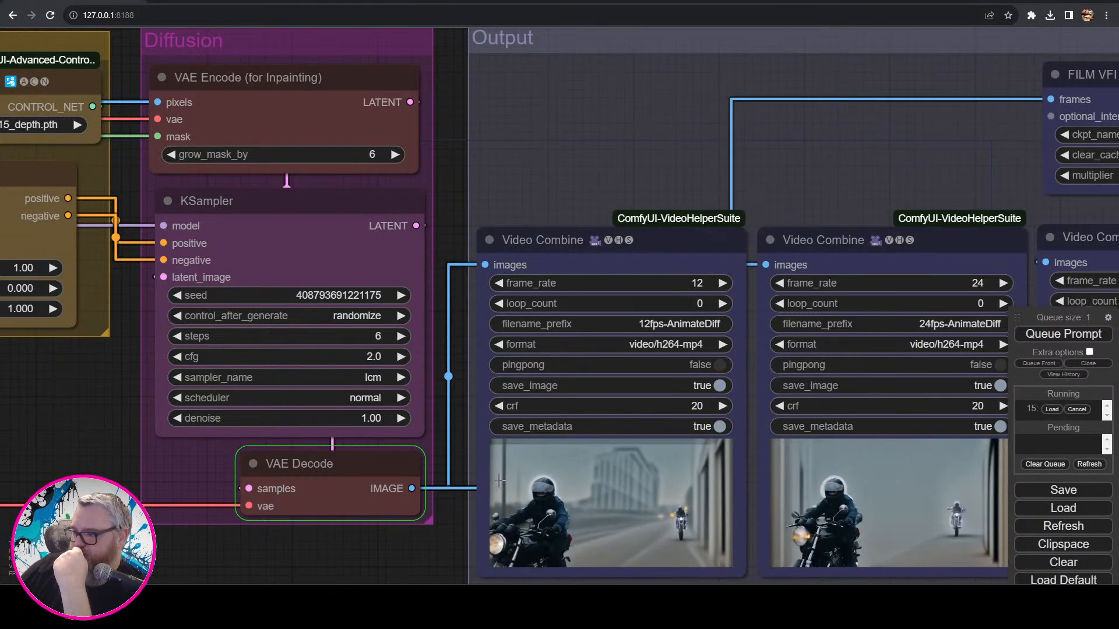
- Examine the newly generated country road videos in the Output group's Video Combine previews
drag(438, 547, 104, 497)
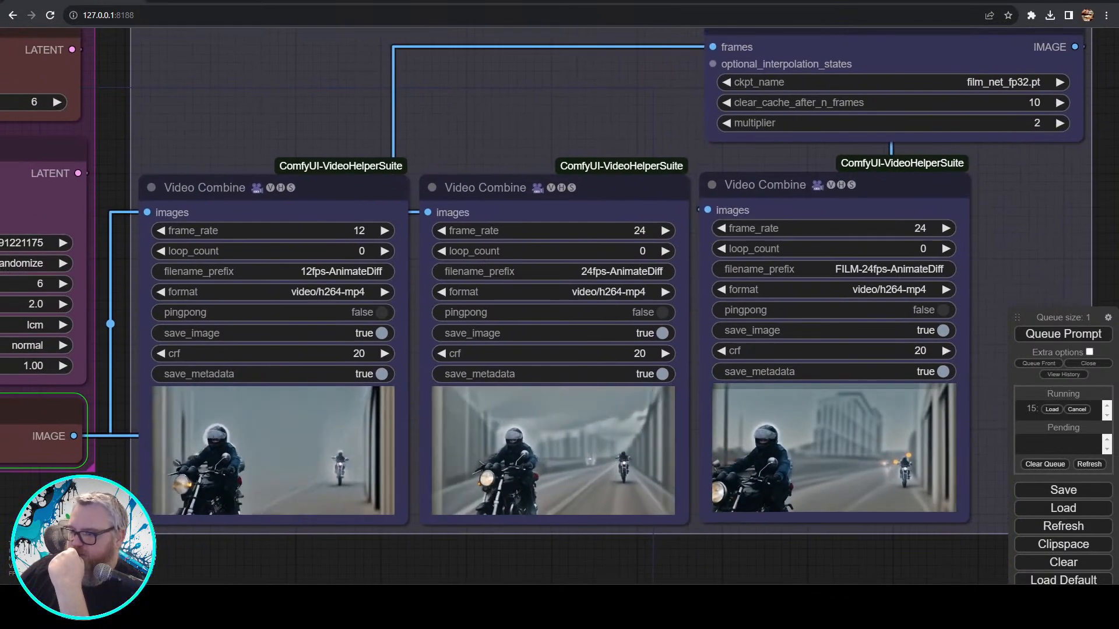
scroll(382, 568, up, 7)
scroll(407, 568, down, 3)
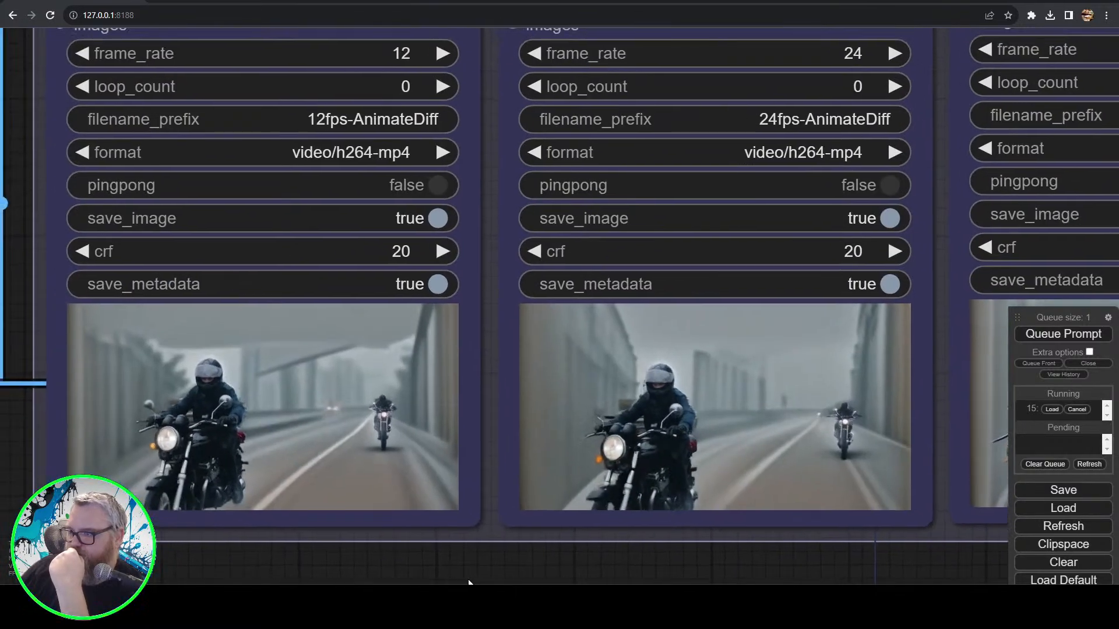
drag(469, 582, 472, 583)
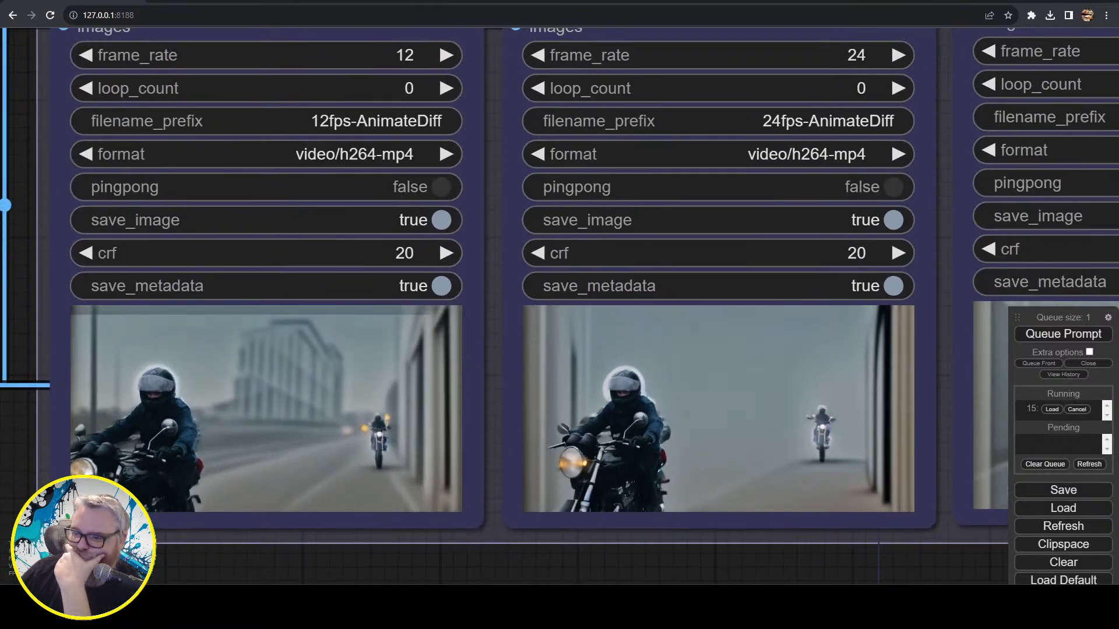
scroll(445, 574, down, 6)
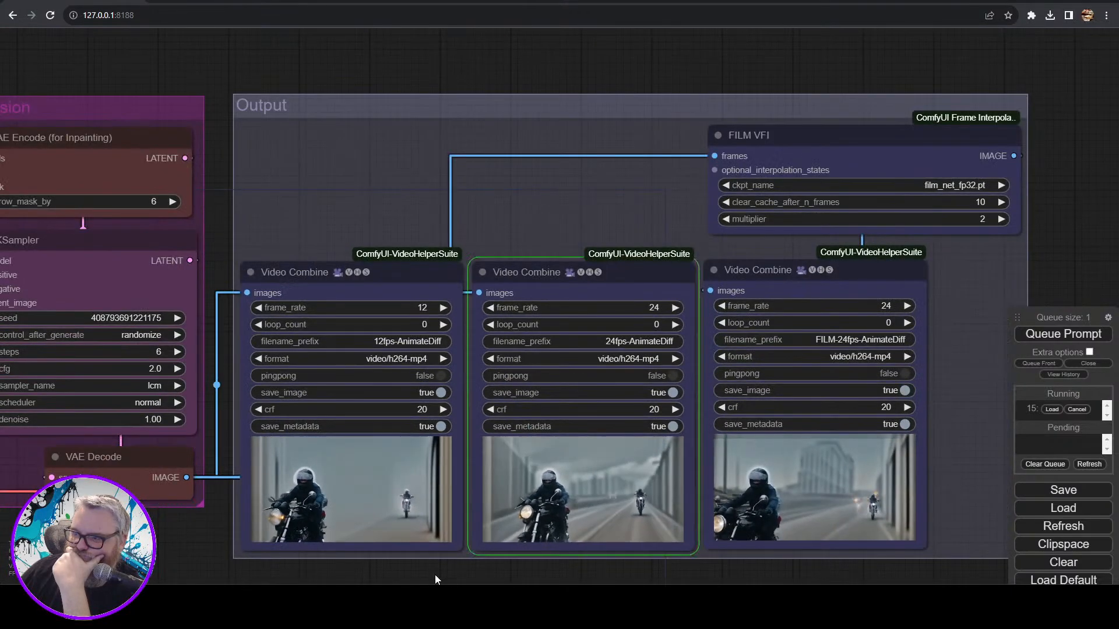
scroll(432, 573, up, 5)
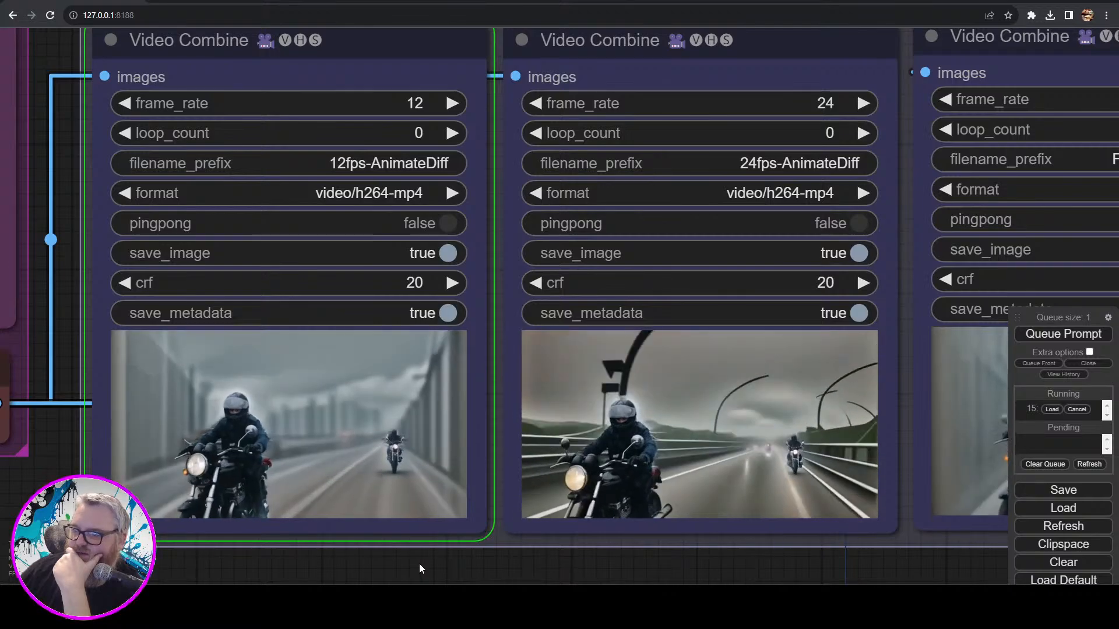
scroll(373, 564, up, 2)
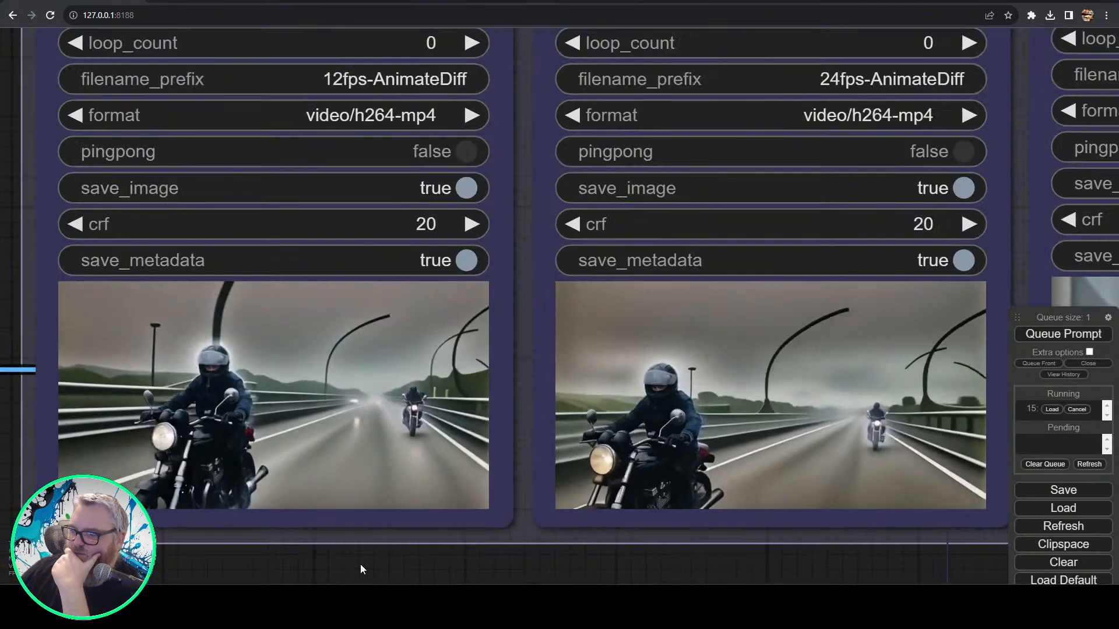
scroll(466, 570, down, 3)
scroll(478, 554, up, 7)
drag(543, 536, 483, 580)
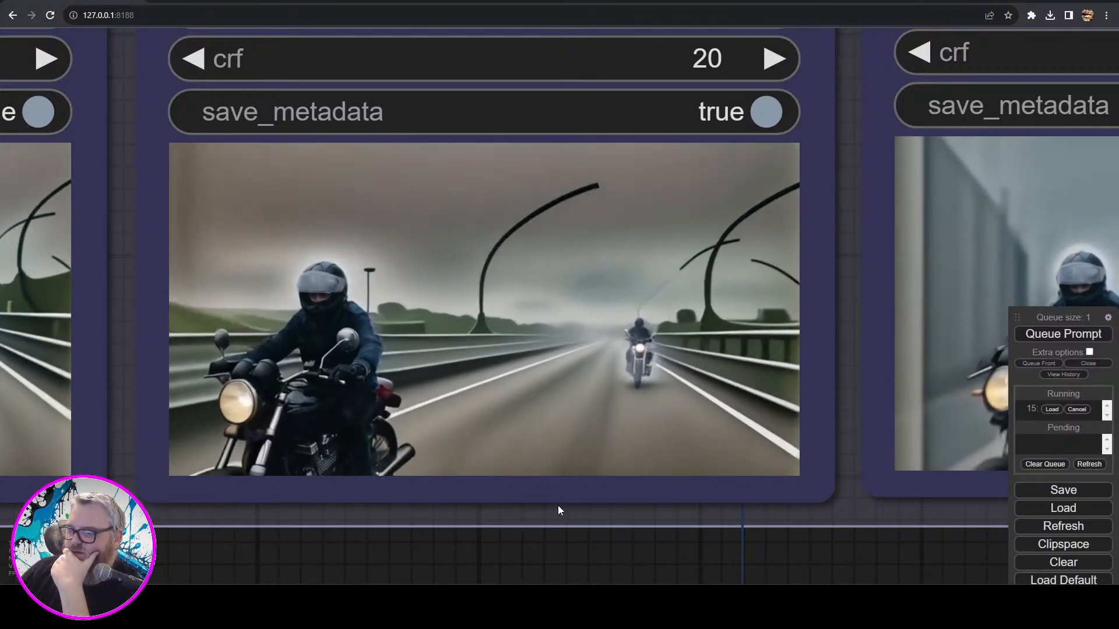
- Move the Load Video (Upload) node next to the FILM-24fps Video Combine node in the Output group
scroll(558, 505, down, 10)
drag(552, 519, 693, 339)
scroll(605, 381, down, 6)
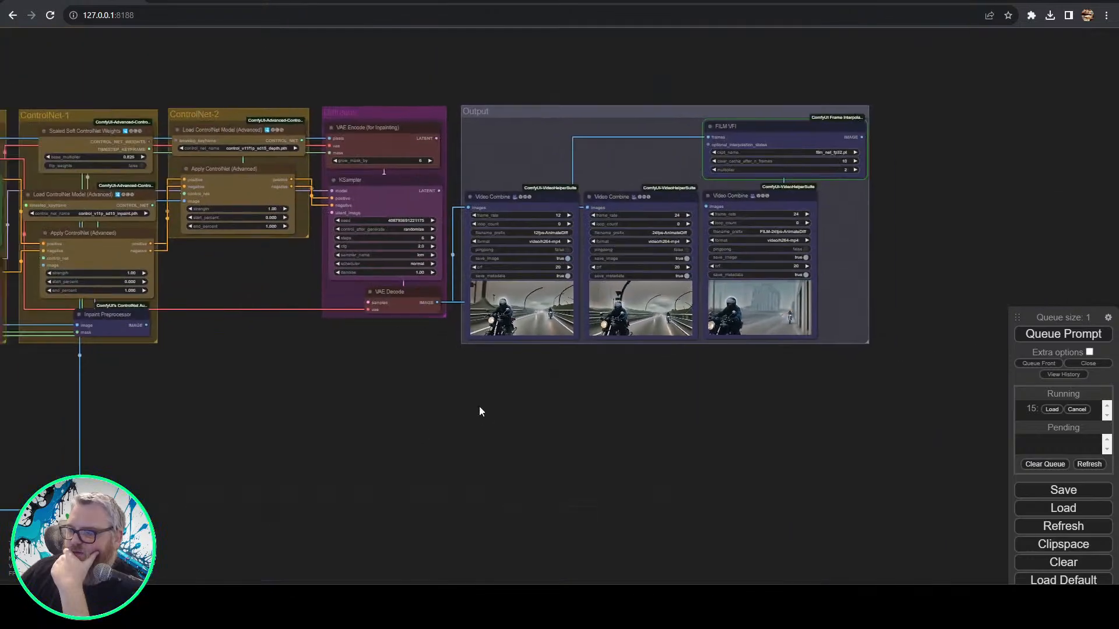
drag(479, 405, 950, 245)
drag(520, 461, 985, 357)
scroll(898, 379, down, 5)
drag(460, 285, 1034, 267)
drag(1032, 219, 203, 281)
drag(204, 328, 316, 240)
scroll(408, 284, up, 10)
drag(425, 285, 533, 474)
drag(210, 396, 937, 149)
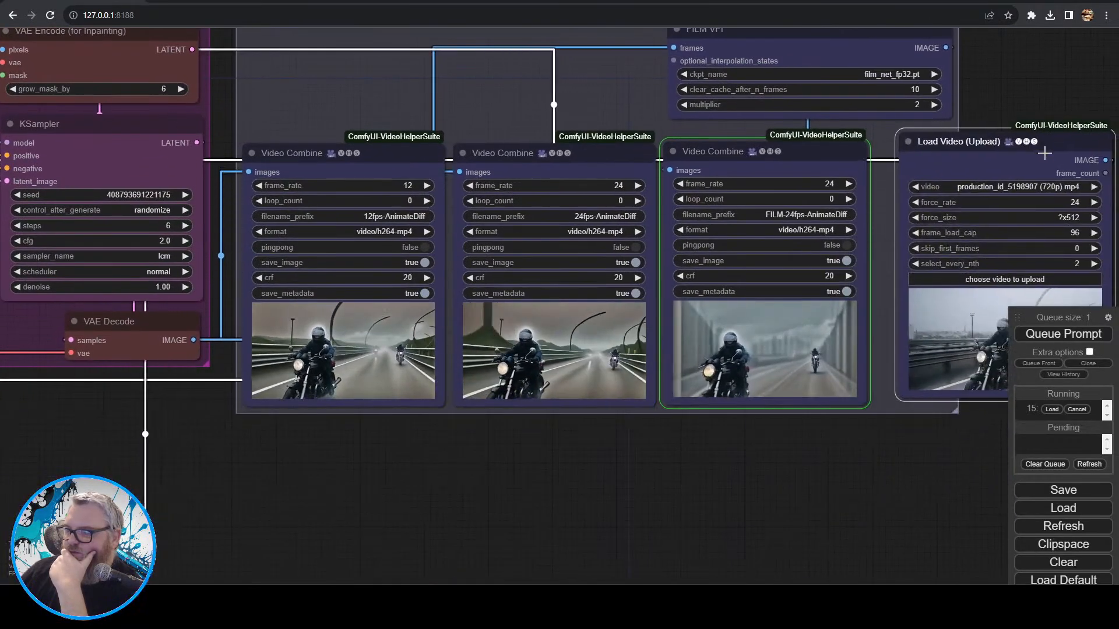
- Compare the source motorcycle video with the generated FILM-24fps, 24 fps and 12 fps results
drag(922, 532, 543, 536)
scroll(543, 536, up, 7)
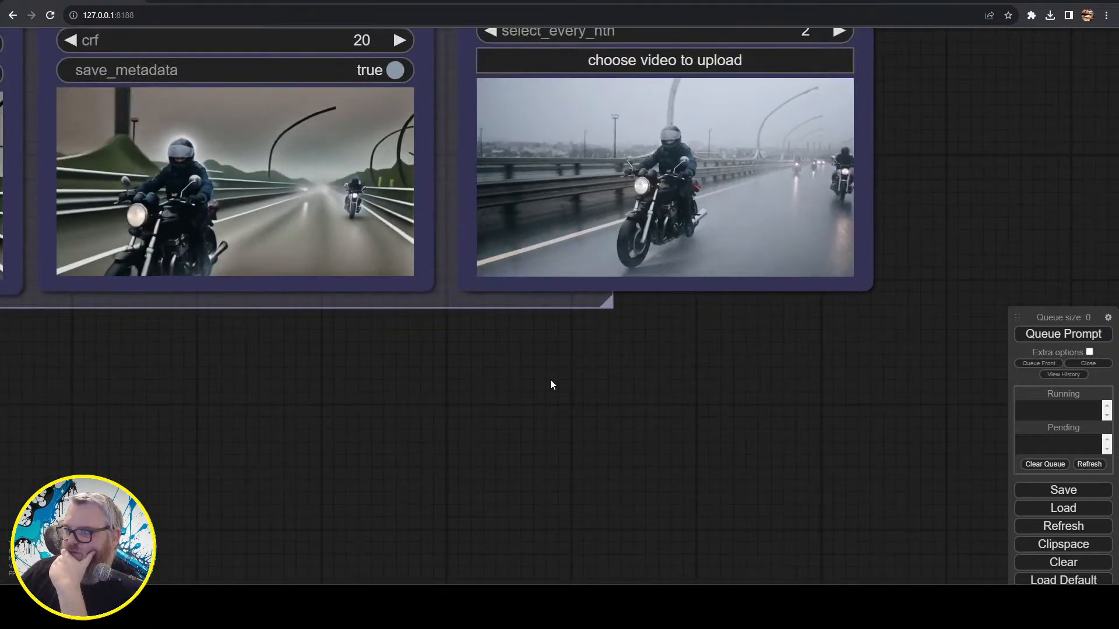
scroll(652, 554, up, 3)
drag(551, 380, 617, 564)
scroll(677, 575, down, 1)
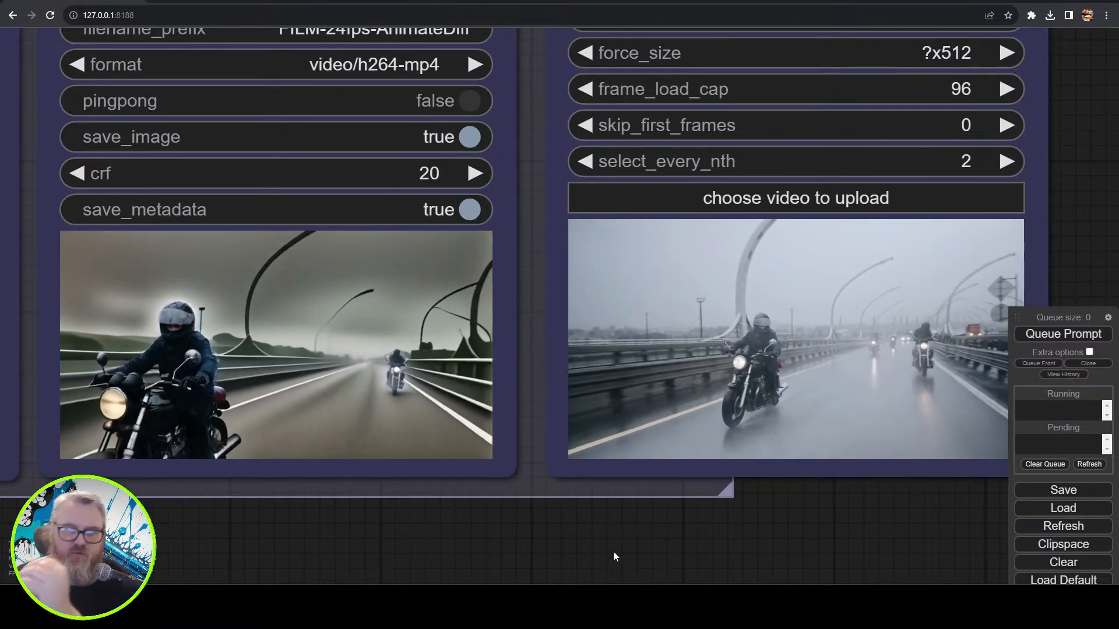
scroll(613, 501, down, 5)
drag(387, 579, 981, 437)
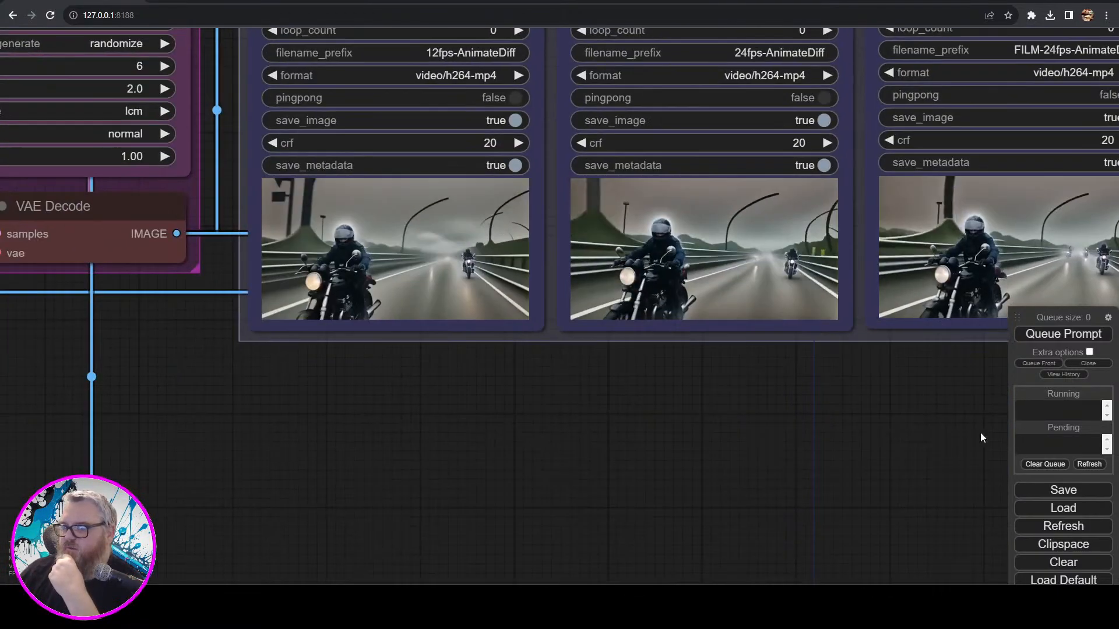
- Move the Output and Diffusion groups away from ControlNet-2 to make room for another ControlNet
scroll(629, 496, down, 11)
drag(377, 545, 777, 494)
scroll(777, 494, up, 6)
drag(707, 422, 490, 470)
scroll(491, 470, down, 5)
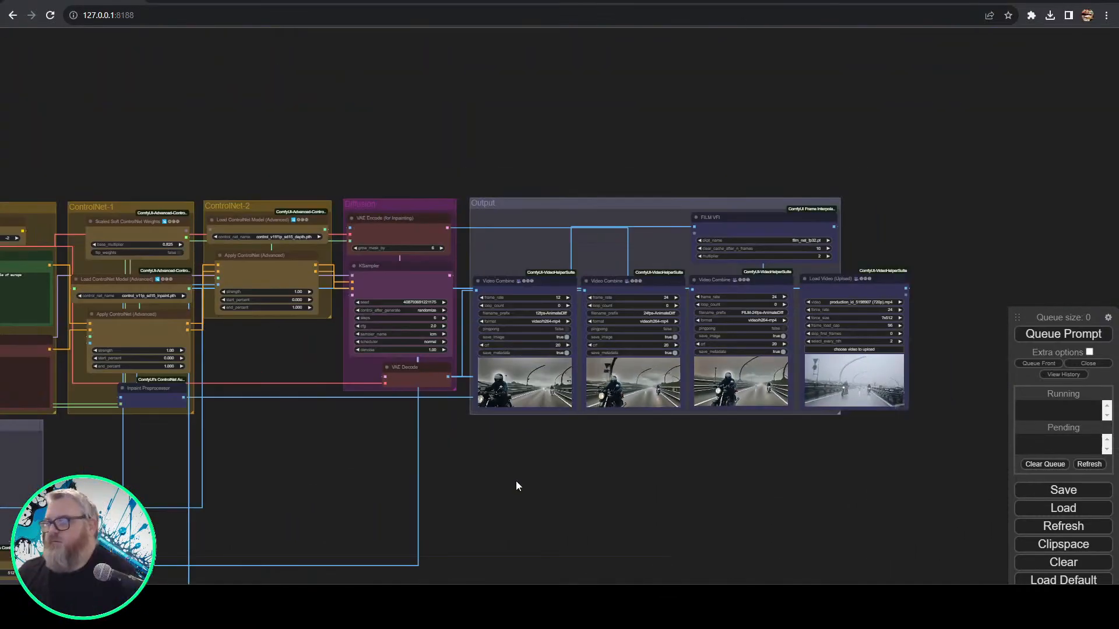
drag(701, 198, 968, 182)
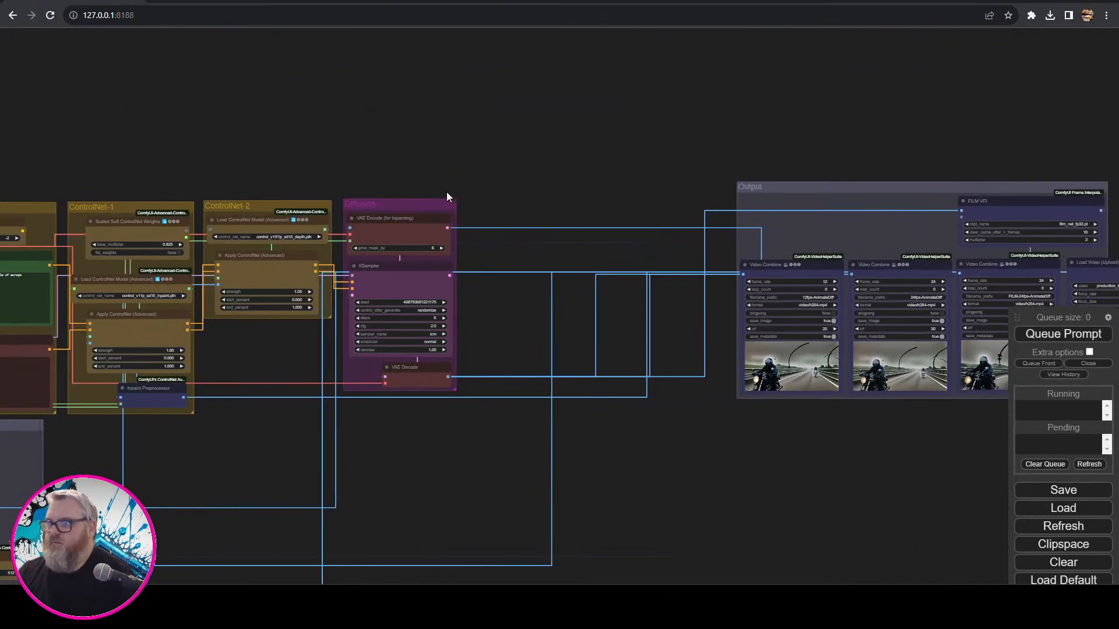
drag(449, 204, 668, 201)
- Add a ControlNetApplyAdvanced node and place it between the ControlNet-2 and Diffusion groups
double_click(383, 280)
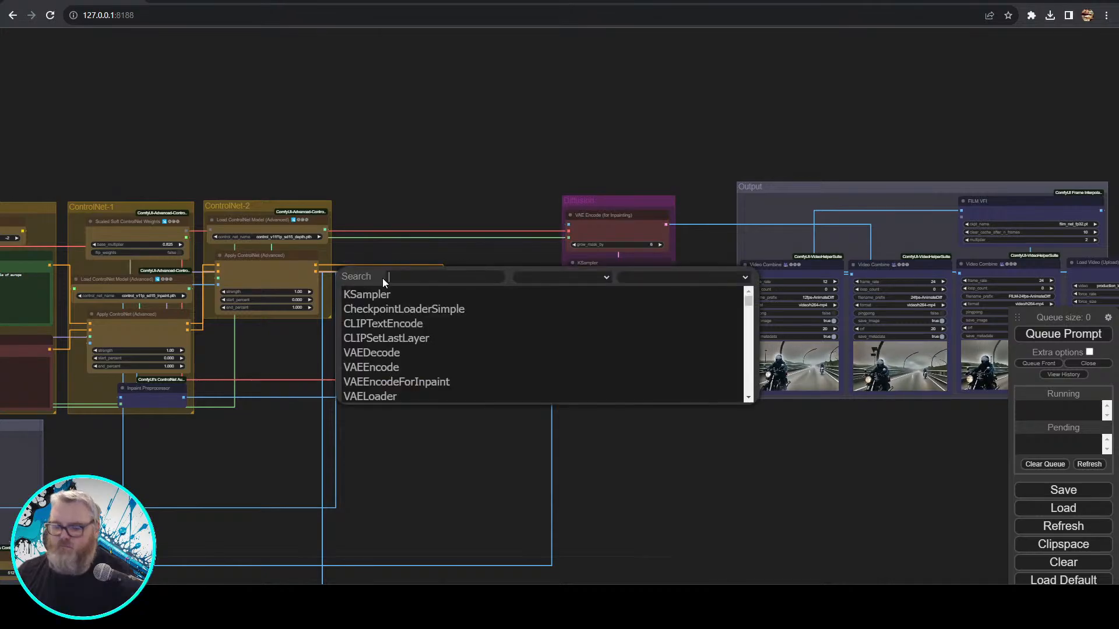
text(apply co)
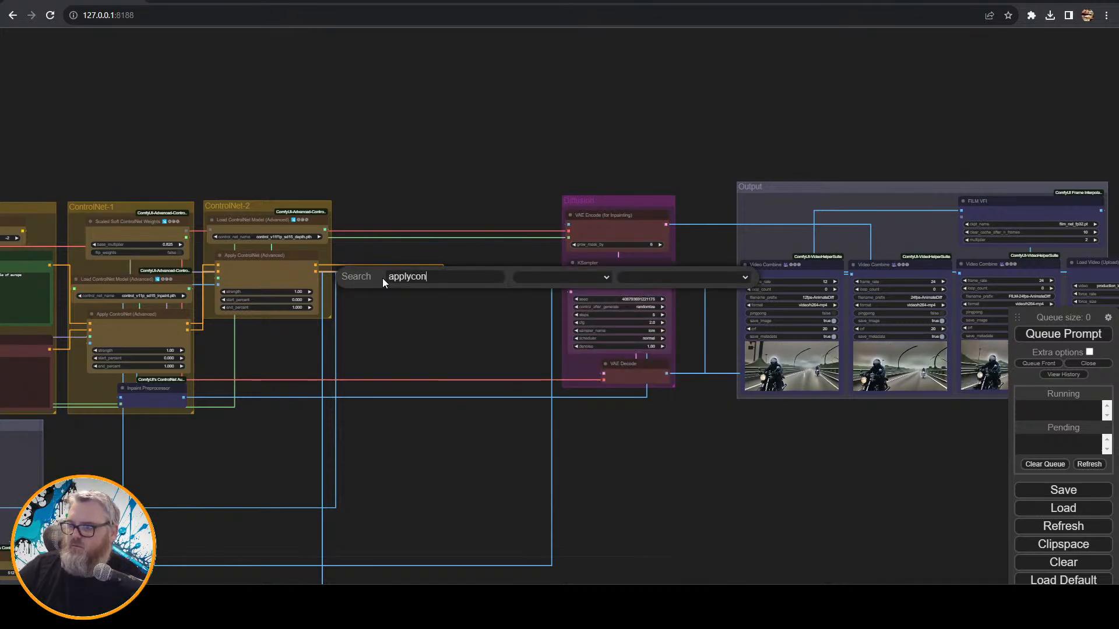
text(n)
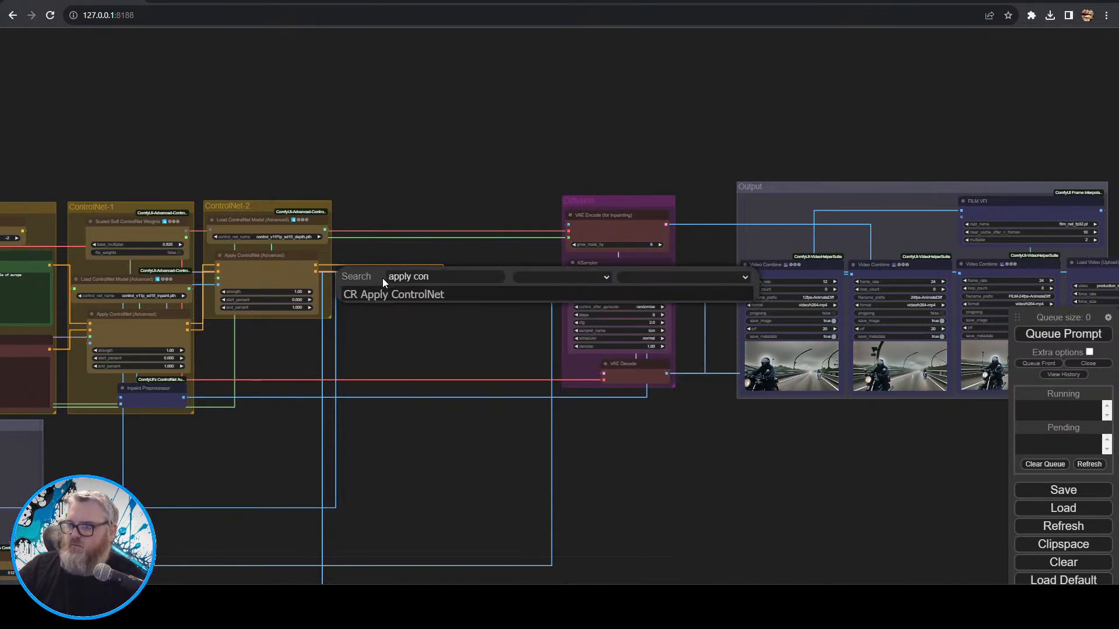
key(BackSpace)
key(BackSpace)
key(BackSpace)
key(BackSpace)
key(BackSpace)
key(BackSpace)
key(BackSpace)
key(BackSpace)
key(BackSpace)
text(control)
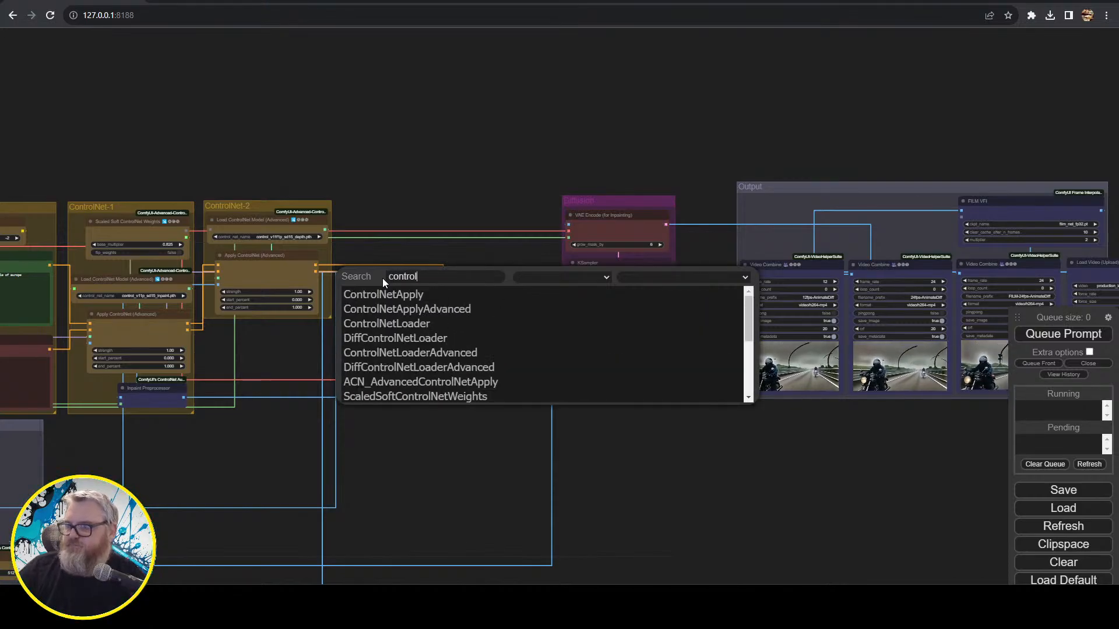
click(452, 307)
drag(452, 304, 419, 281)
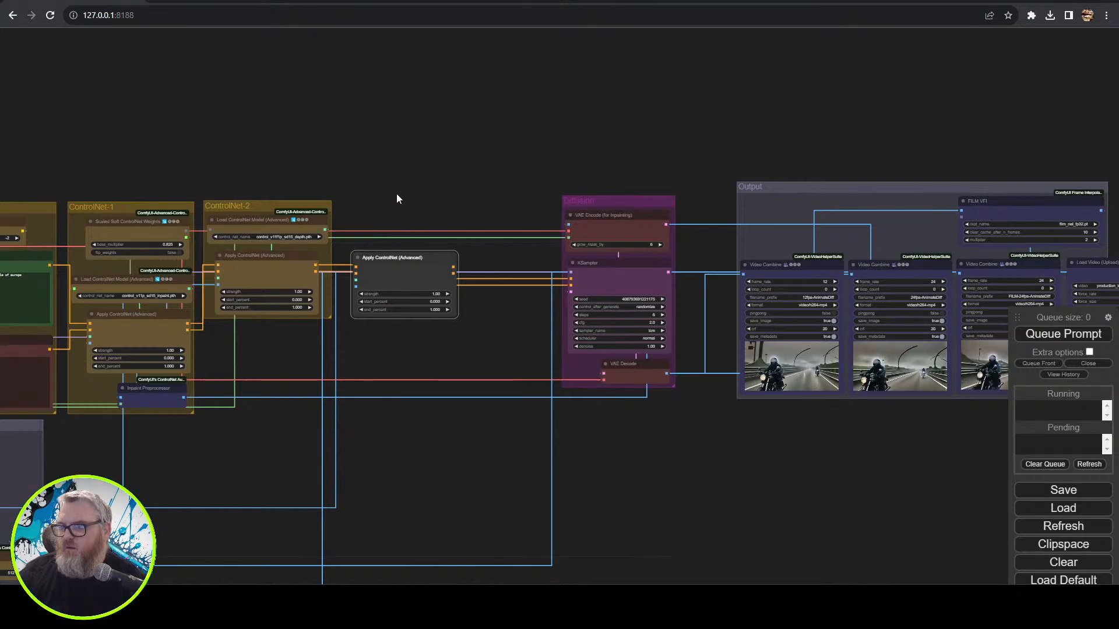
- Add a ControlNetLoaderAdvanced node feeding the new Apply ControlNet node's control_net input and load control_v11p_sd15_lineart.pth in it
scroll(365, 277, up, 5)
drag(351, 282, 395, 140)
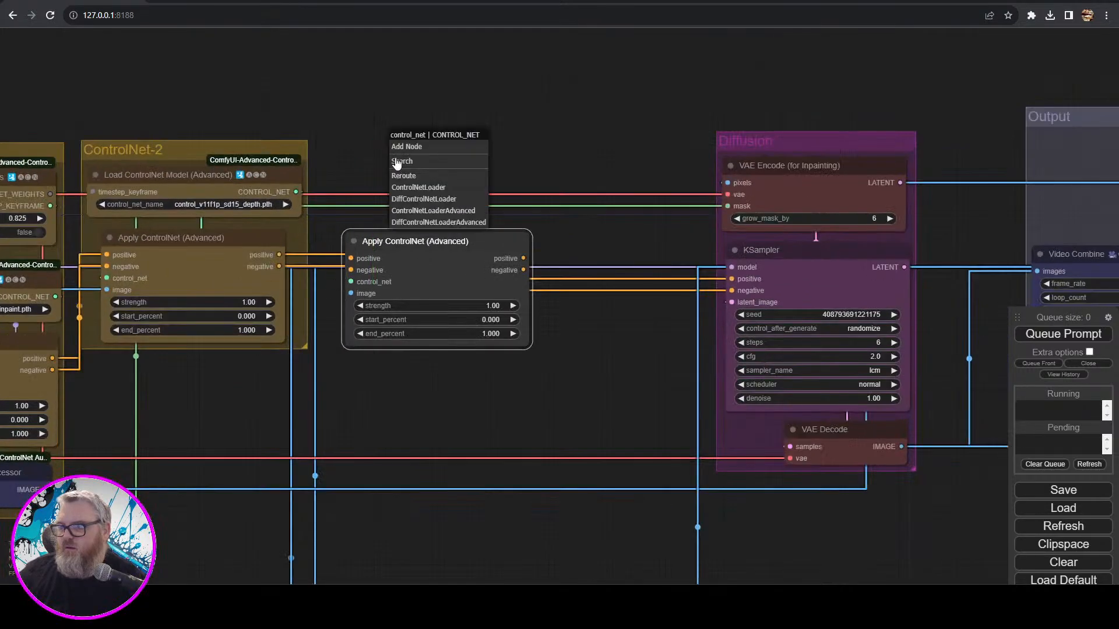
click(421, 161)
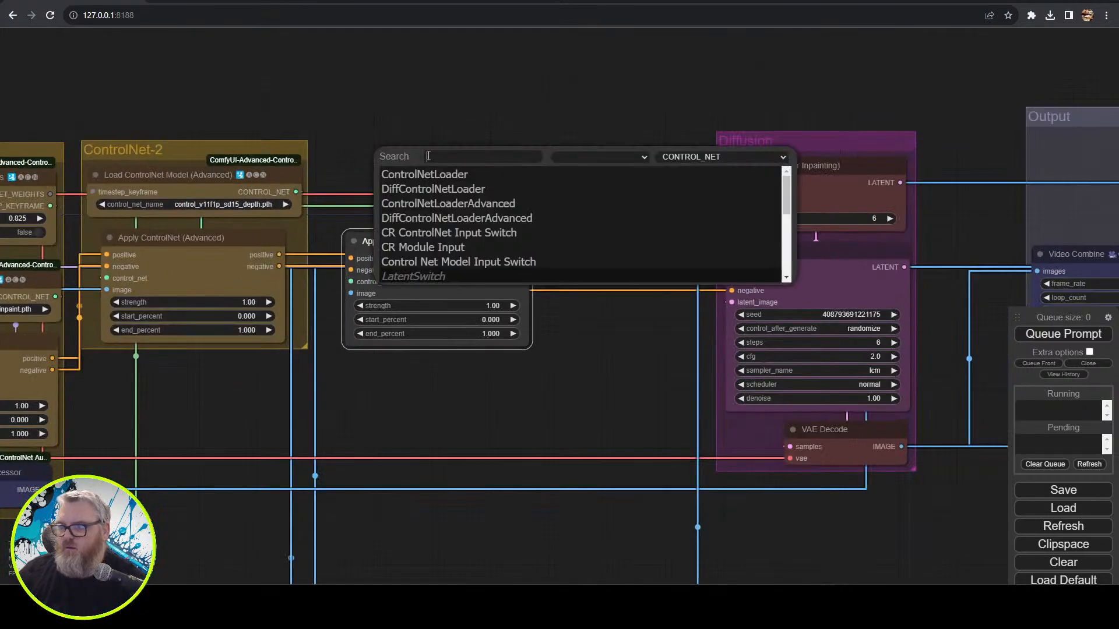
click(459, 204)
drag(454, 189, 376, 206)
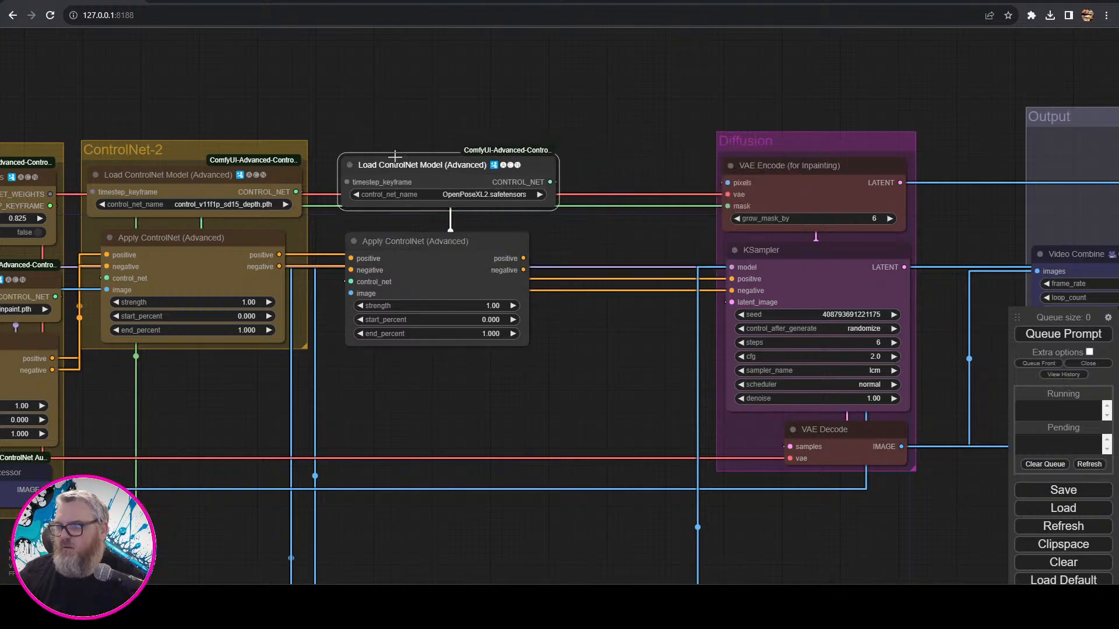
click(463, 198)
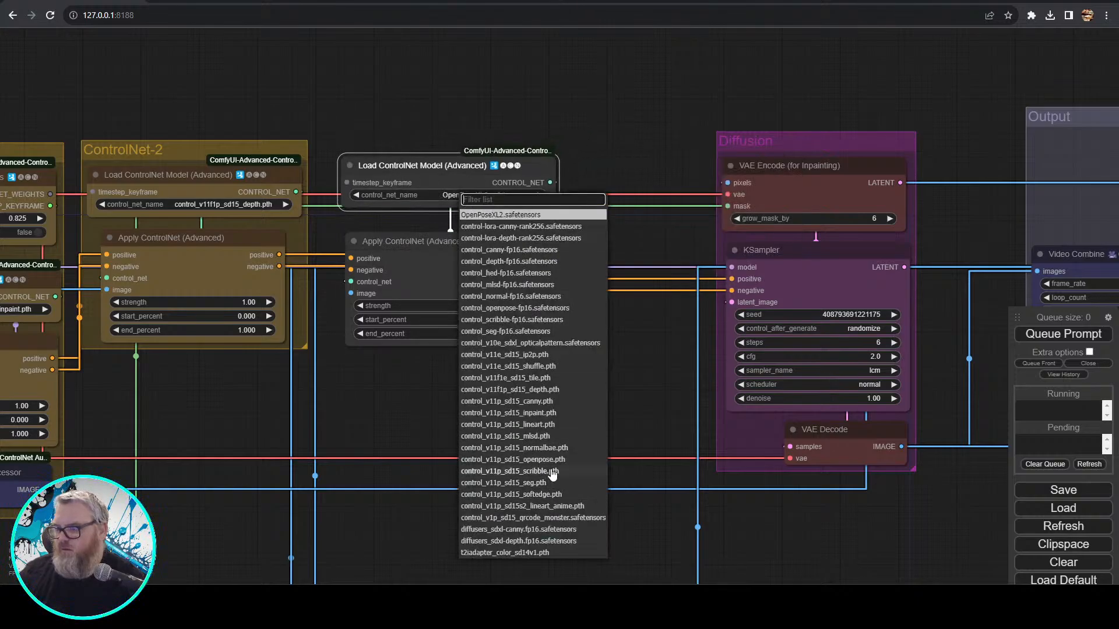
click(547, 425)
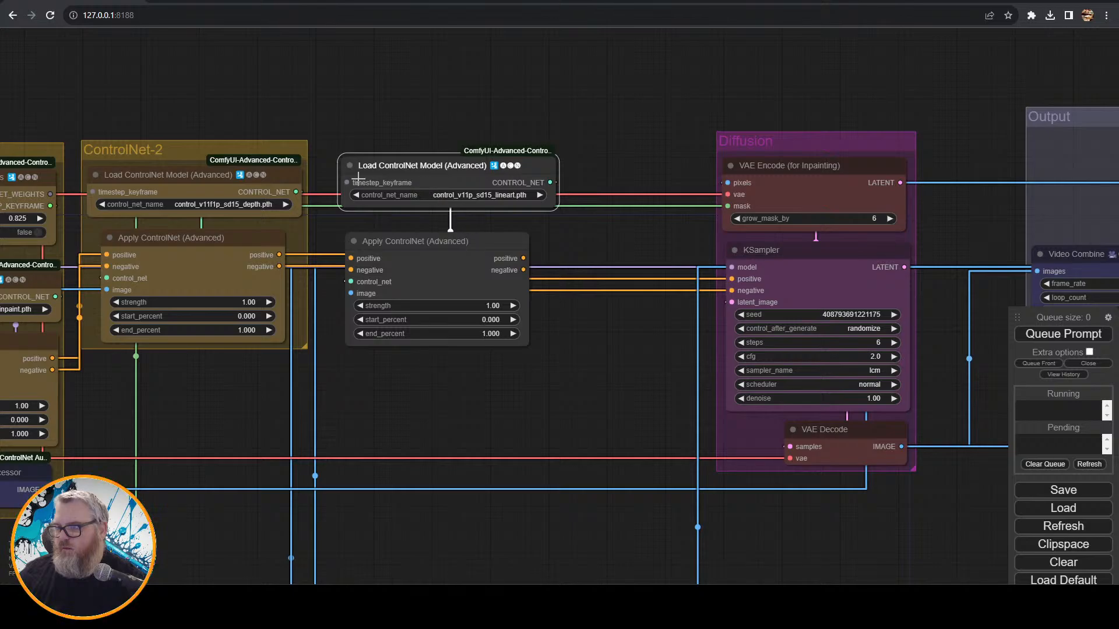
- Add a LineArtPreprocessor node beside the Zoe - Depth Map node, just outside the OpenPose group
scroll(361, 442, down, 1)
drag(463, 385, 638, 198)
scroll(534, 337, down, 5)
drag(309, 440, 606, 239)
drag(581, 381, 636, 465)
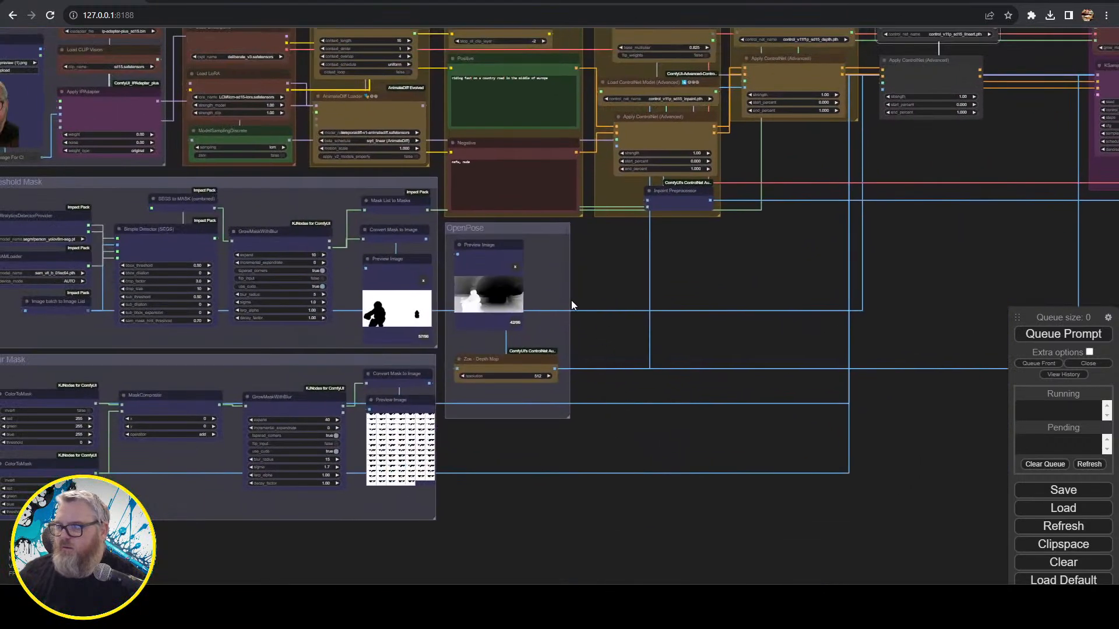
double_click(590, 344)
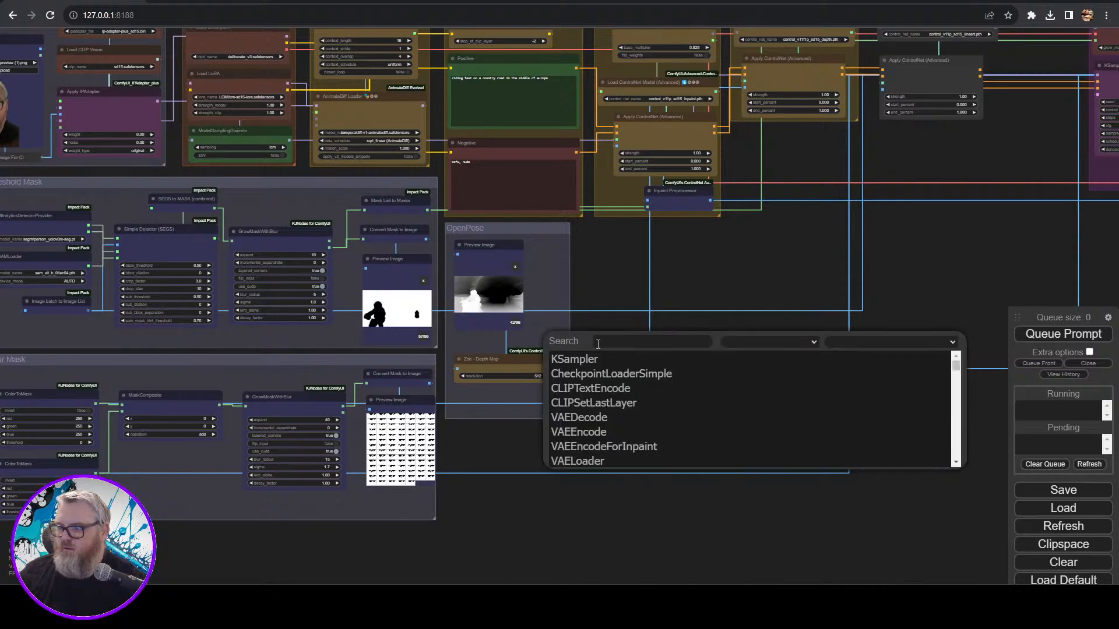
text(line)
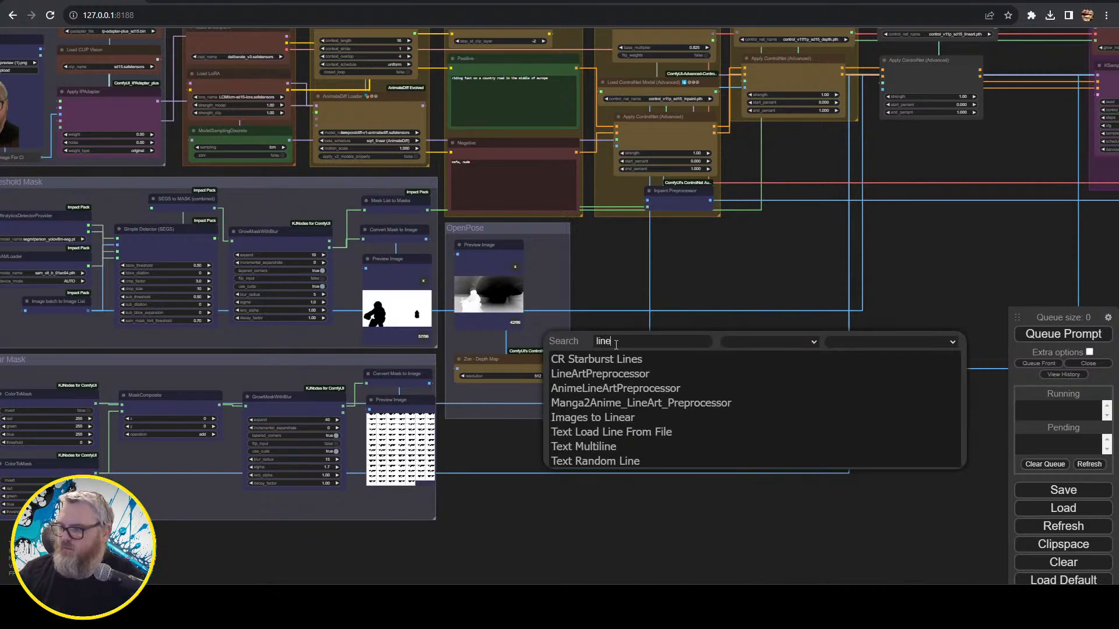
click(632, 371)
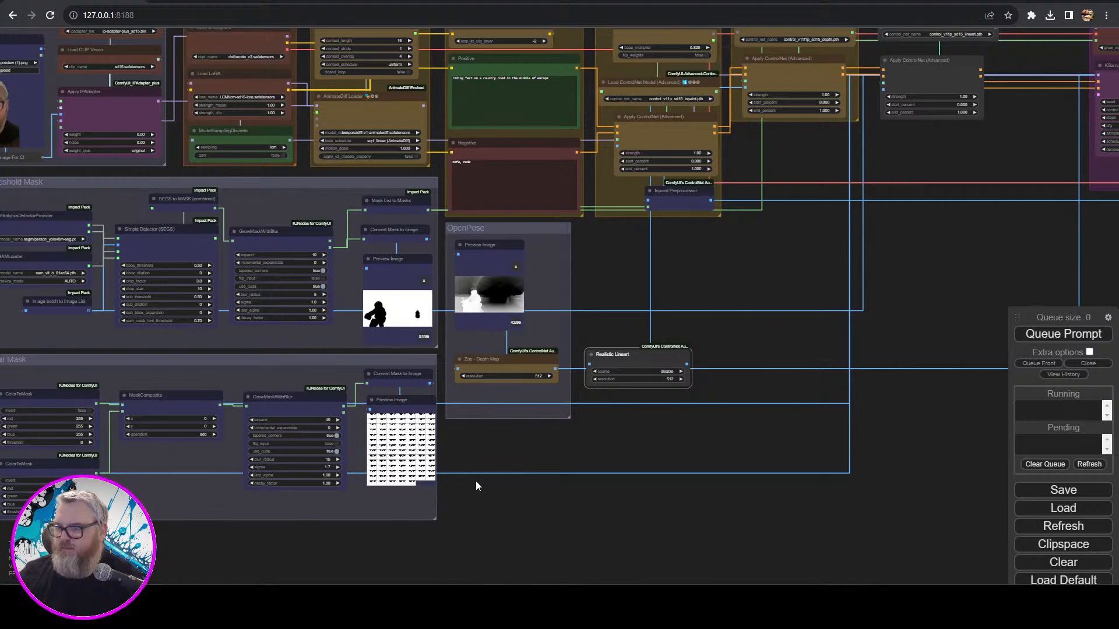
drag(476, 481, 625, 496)
- Connect the Load Video (Upload) node's image output to the Realistic Lineart node and park the video node below the Diffusion group
drag(908, 273, 157, 296)
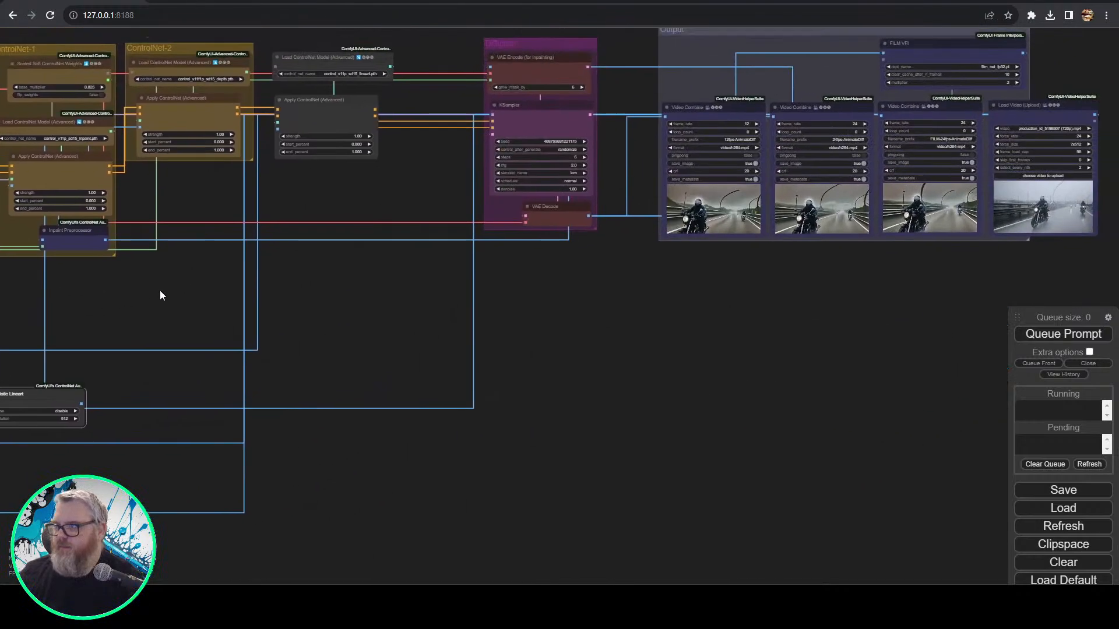
drag(1041, 108, 254, 430)
drag(282, 365, 619, 110)
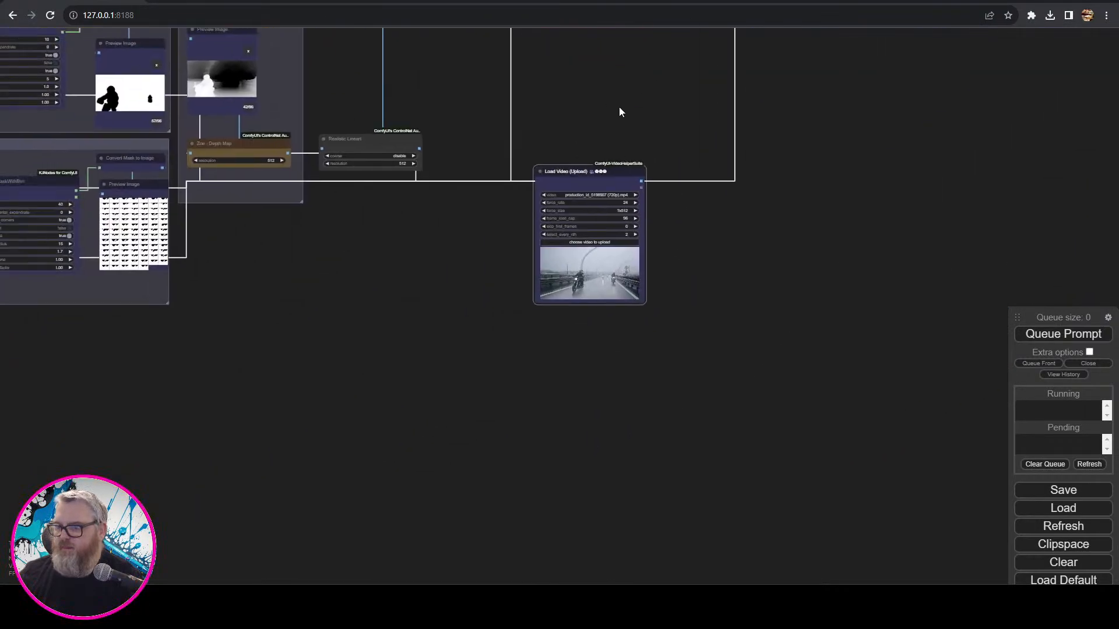
drag(634, 170, 173, 381)
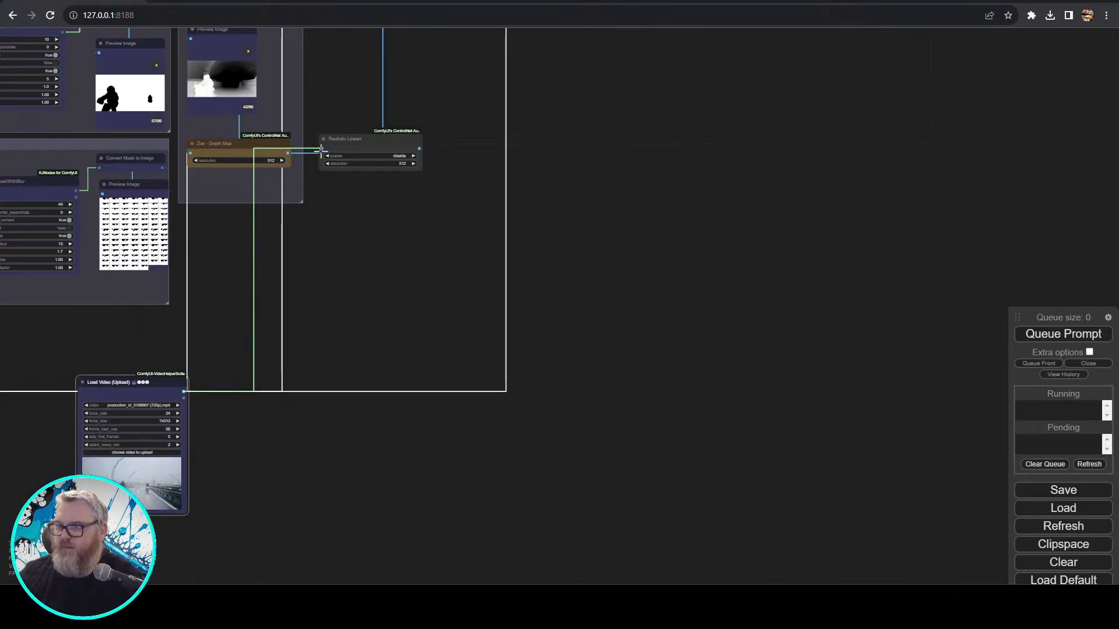
drag(382, 177, 249, 301)
drag(31, 504, 835, 117)
drag(436, 330, 576, 375)
- Add a Preview Image node above Realistic Lineart, fed by its IMAGE output
scroll(498, 426, up, 6)
drag(499, 425, 649, 443)
scroll(583, 376, up, 4)
drag(582, 376, 722, 449)
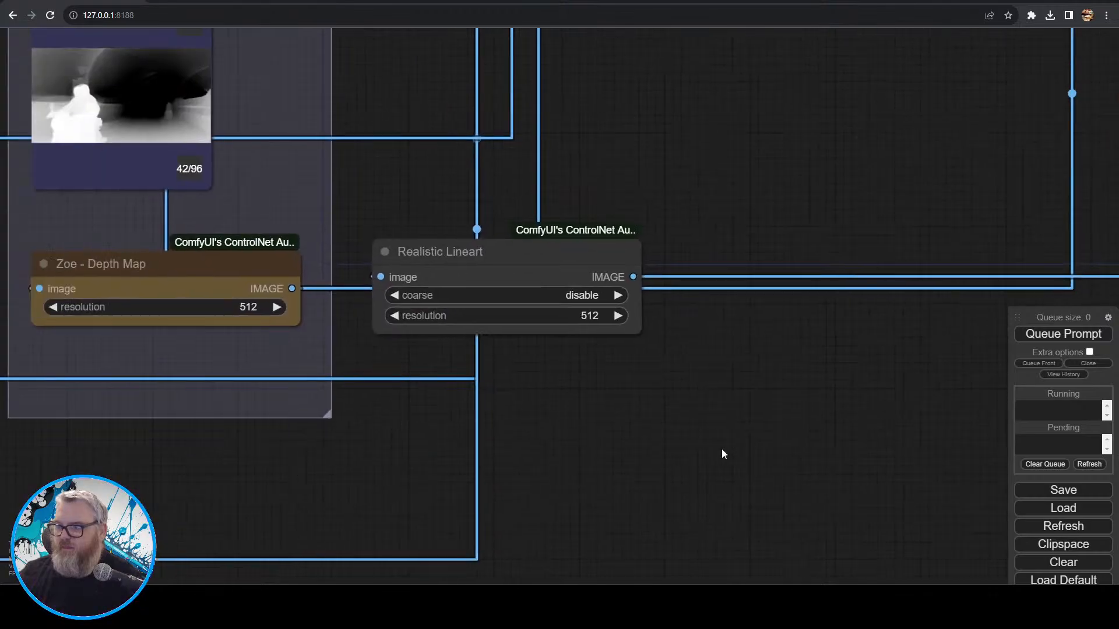
scroll(652, 361, down, 3)
drag(651, 361, 726, 487)
drag(716, 329, 710, 407)
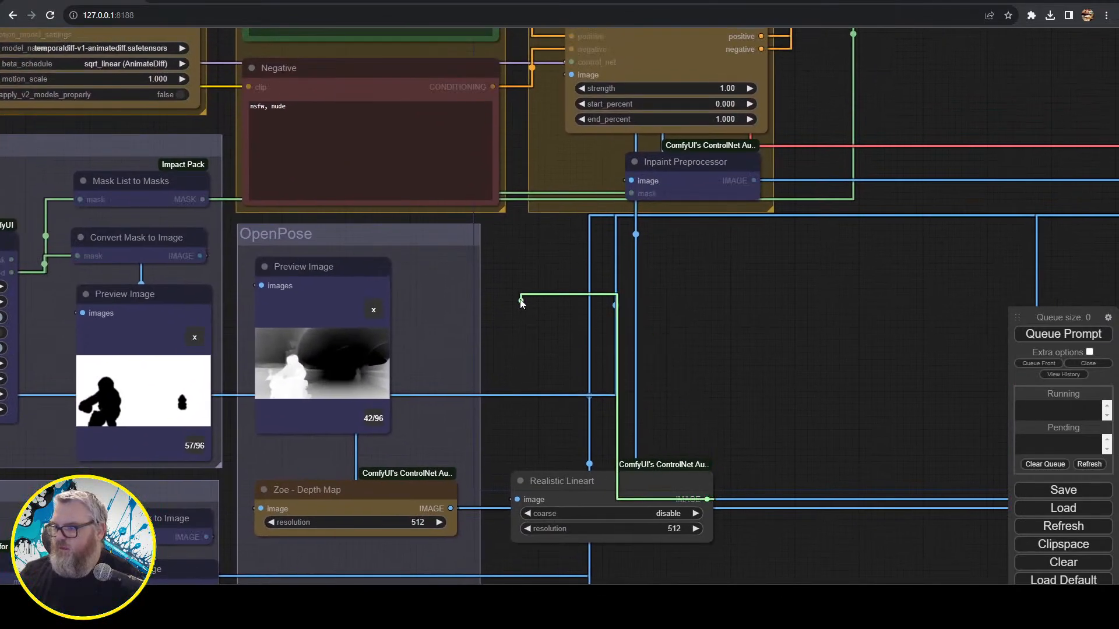
drag(521, 302, 529, 261)
click(567, 347)
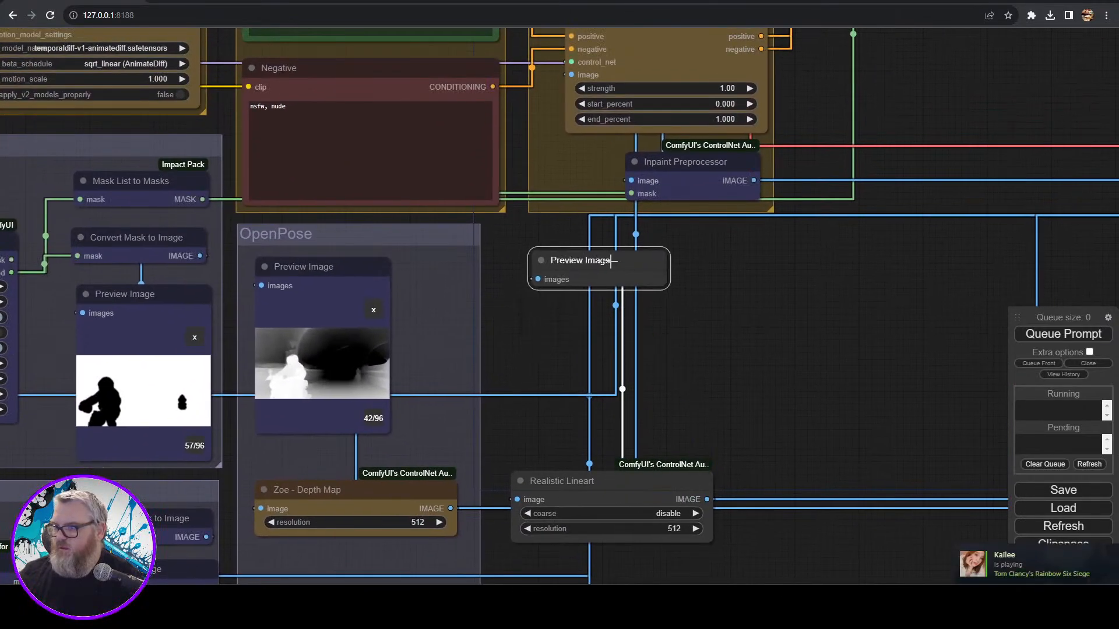
- Connect the Realistic Lineart IMAGE output to the image input of the third Apply ControlNet (Advanced) node
scroll(762, 372, down, 2)
scroll(762, 371, down, 2)
drag(868, 377, 496, 505)
scroll(467, 509, up, 2)
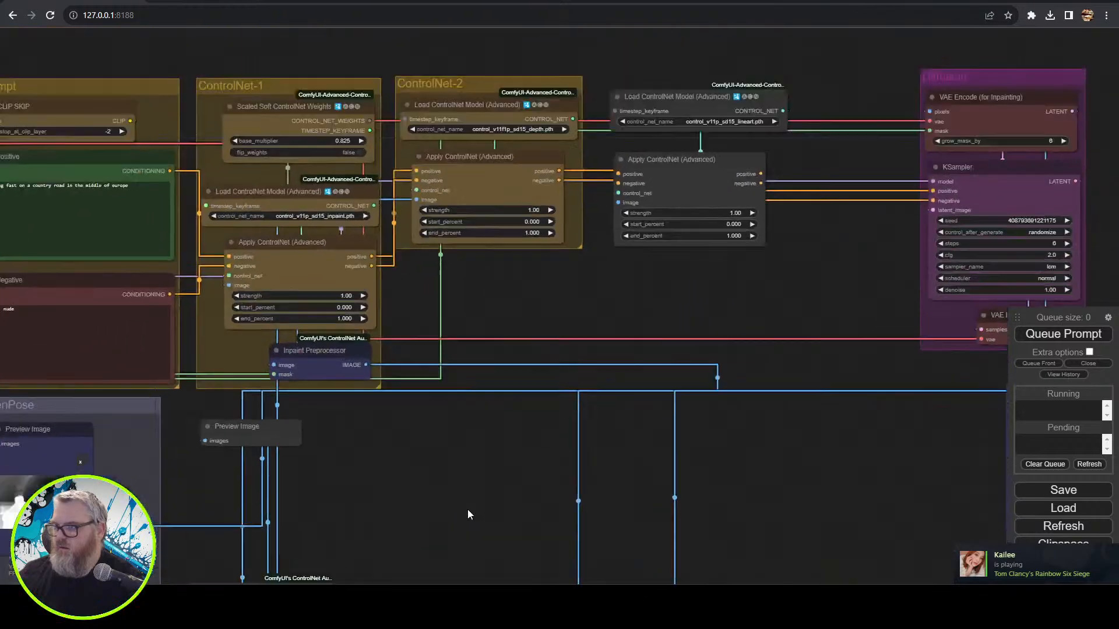
drag(398, 506, 352, 398)
drag(272, 505, 588, 62)
- Create a group around the new Preview Image and Realistic Lineart nodes and extend it to match the OpenPose group's height
scroll(629, 417, down, 5)
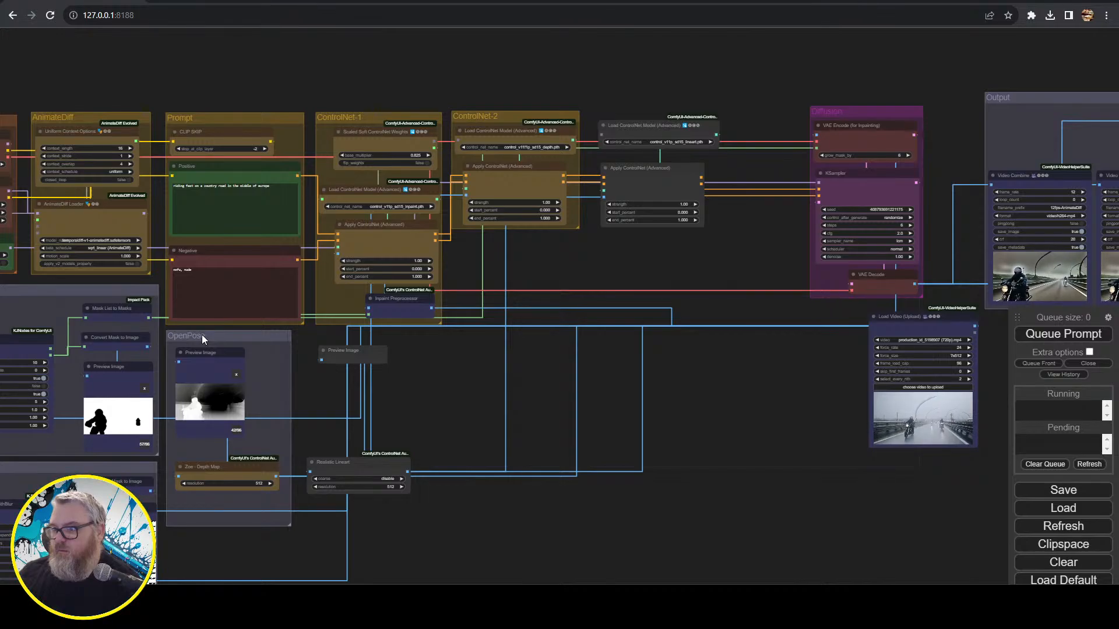
shift+click(368, 470)
right_click(443, 494)
click(482, 528)
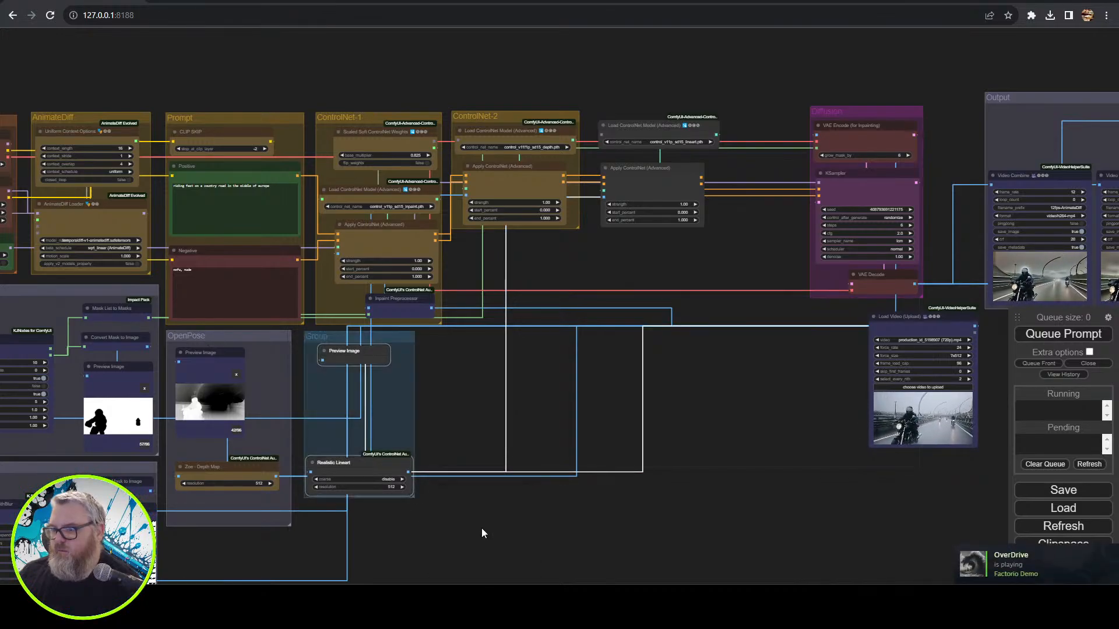
drag(413, 495, 417, 527)
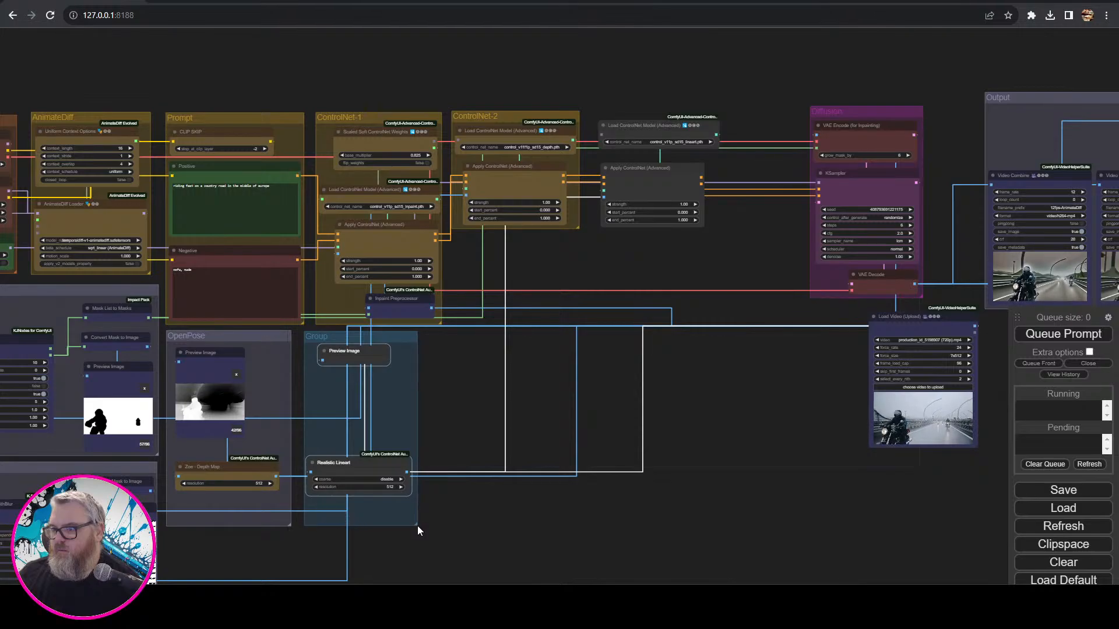
- Place the lineart preview group below the third ControlNet nodes and the OpenPose group below ControlNet-2
drag(321, 340, 619, 242)
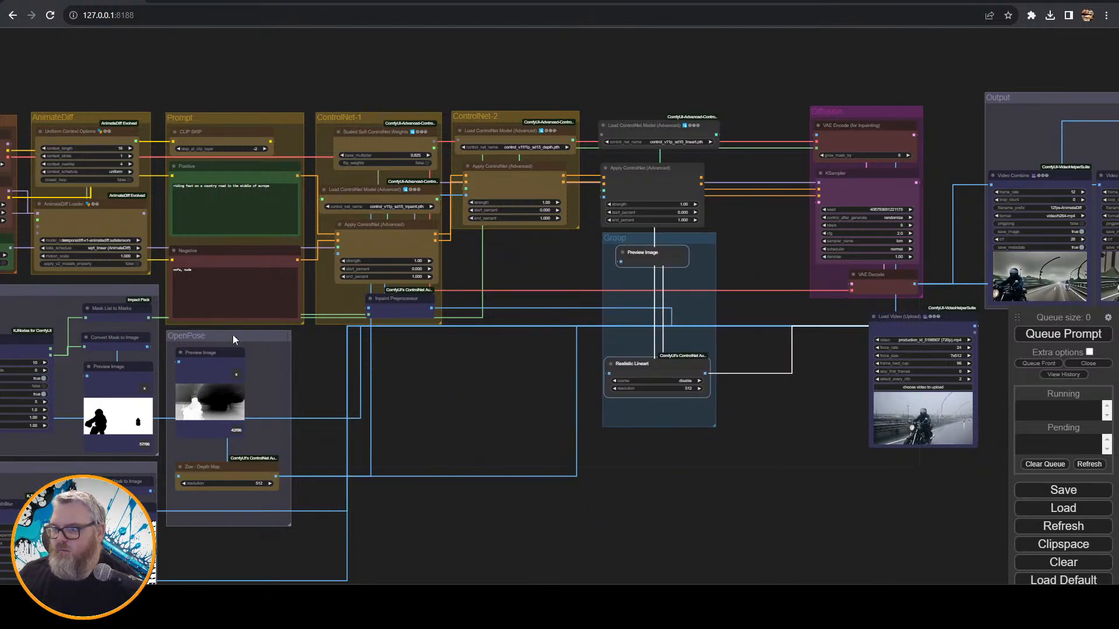
drag(233, 336, 517, 239)
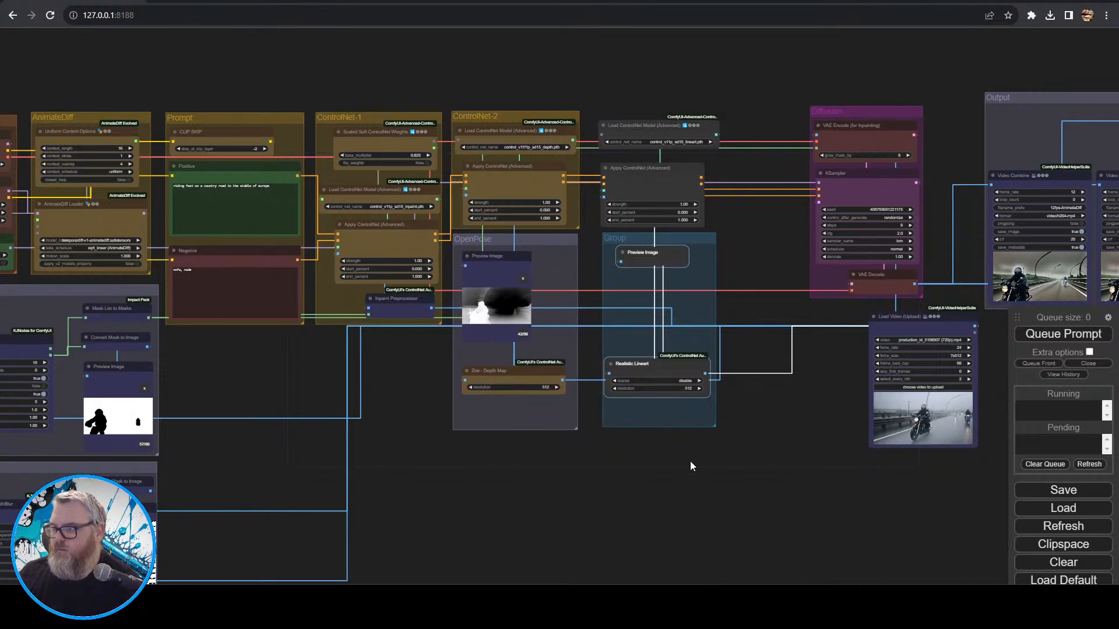
drag(392, 421, 291, 535)
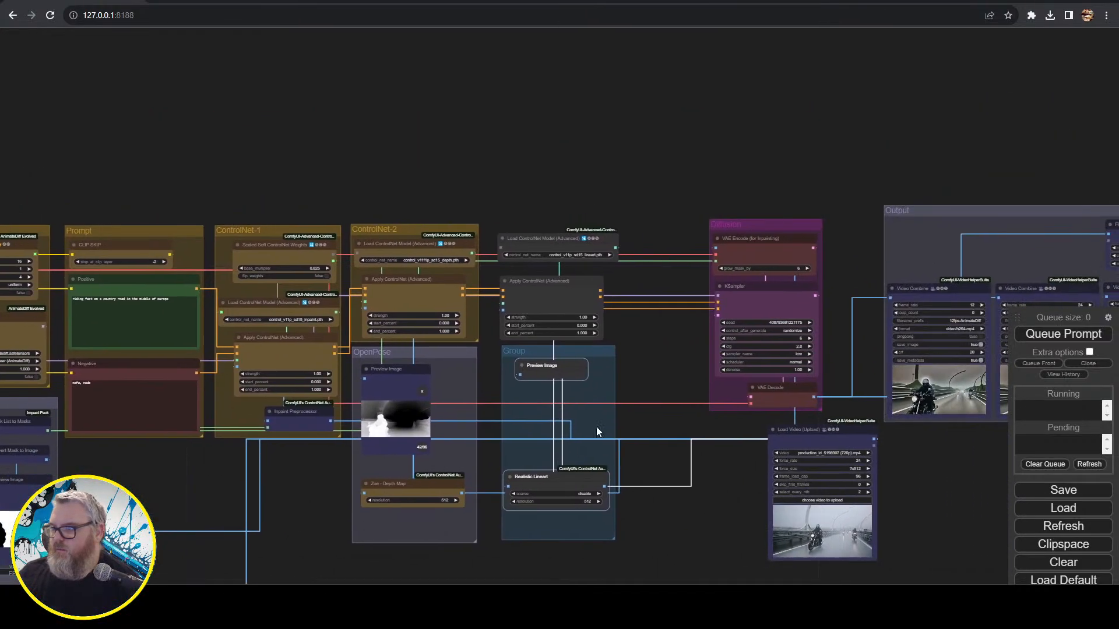
scroll(558, 375, up, 6)
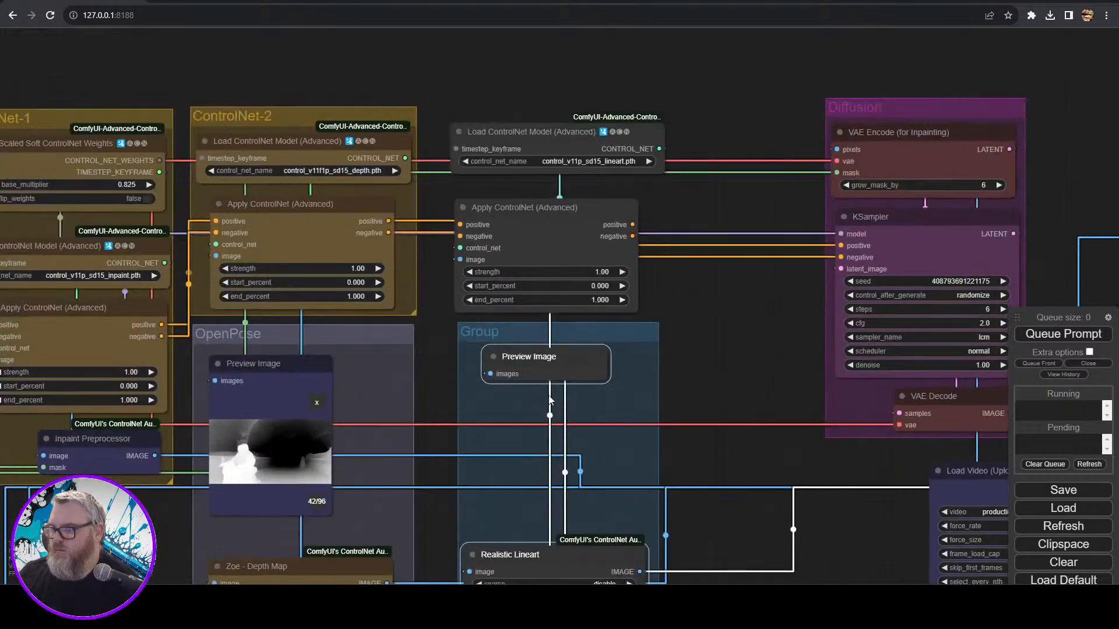
drag(529, 356, 518, 360)
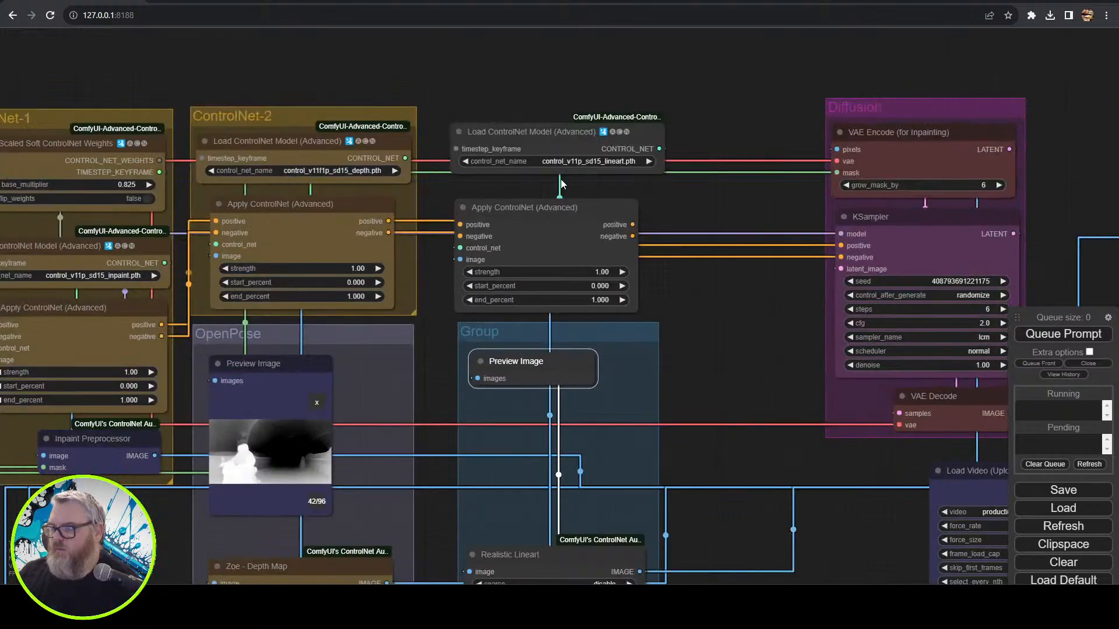
- Create a group around the lineart Load ControlNet Model and Apply ControlNet (Advanced) nodes
drag(571, 138, 575, 144)
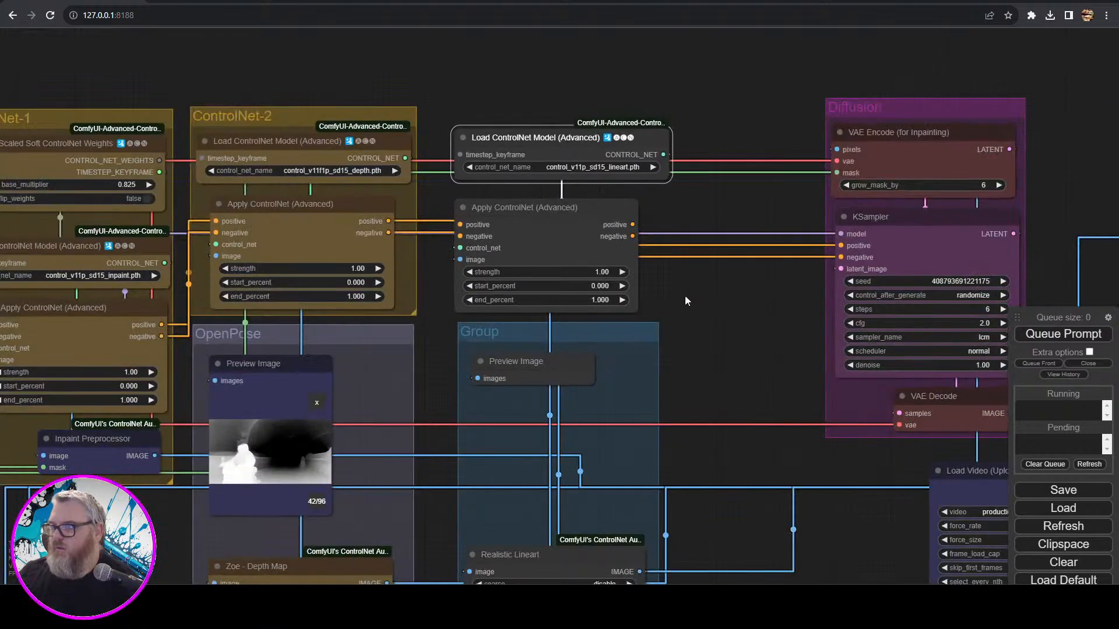
drag(685, 300, 572, 160)
right_click(612, 47)
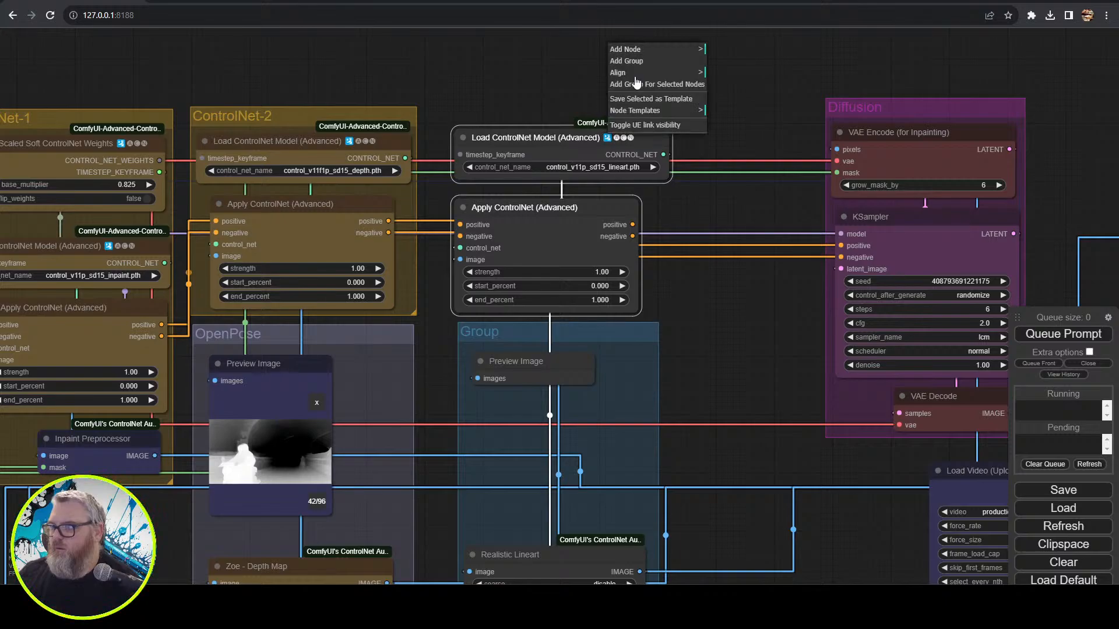
click(668, 85)
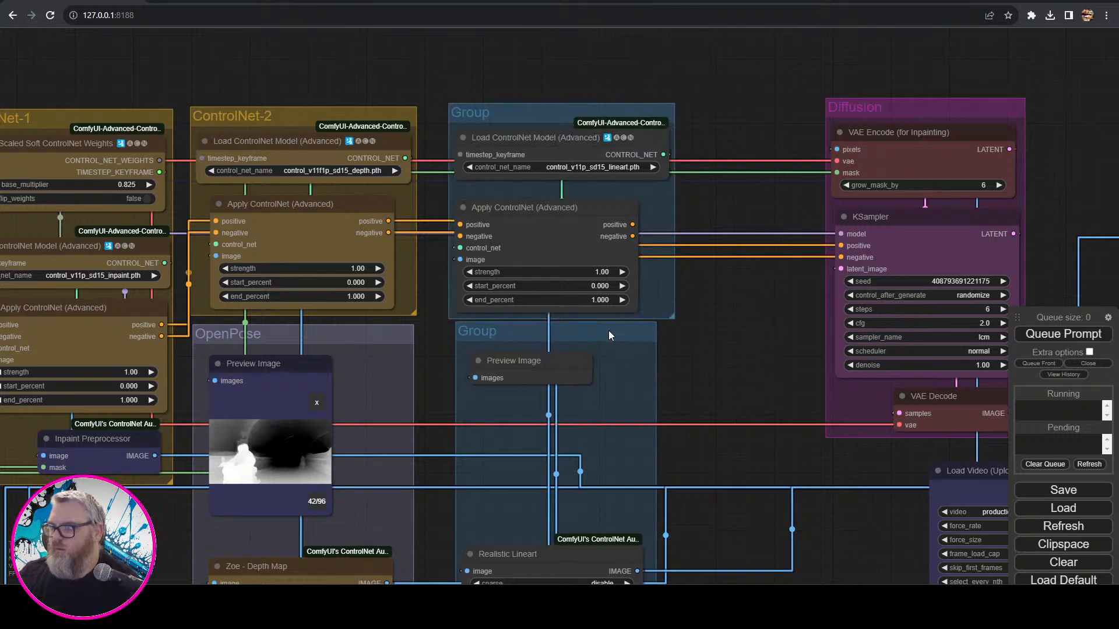
- Nudge the lineart preview group and the OpenPose group into place and colour both groups yellow
drag(608, 330, 599, 334)
drag(348, 348, 345, 343)
right_click(336, 331)
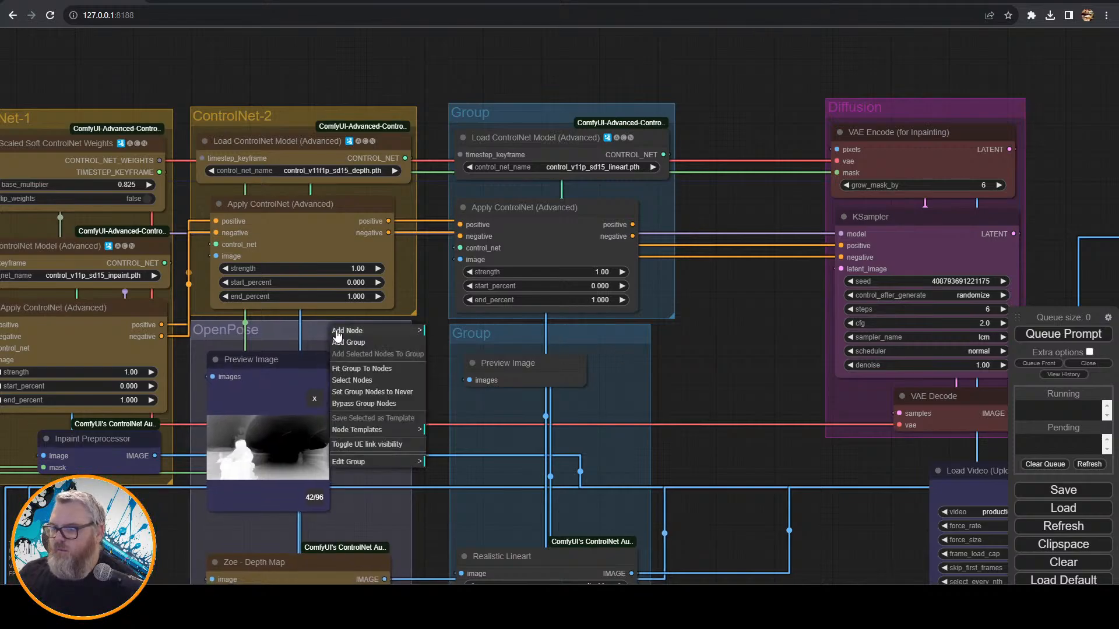
click(369, 460)
click(447, 472)
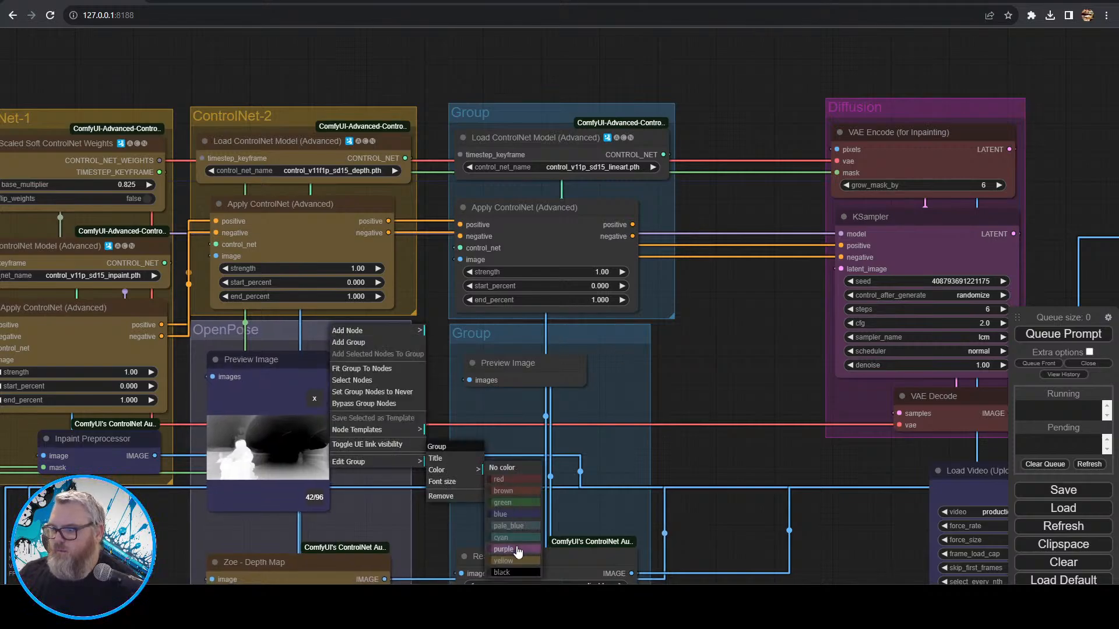
click(520, 558)
right_click(573, 333)
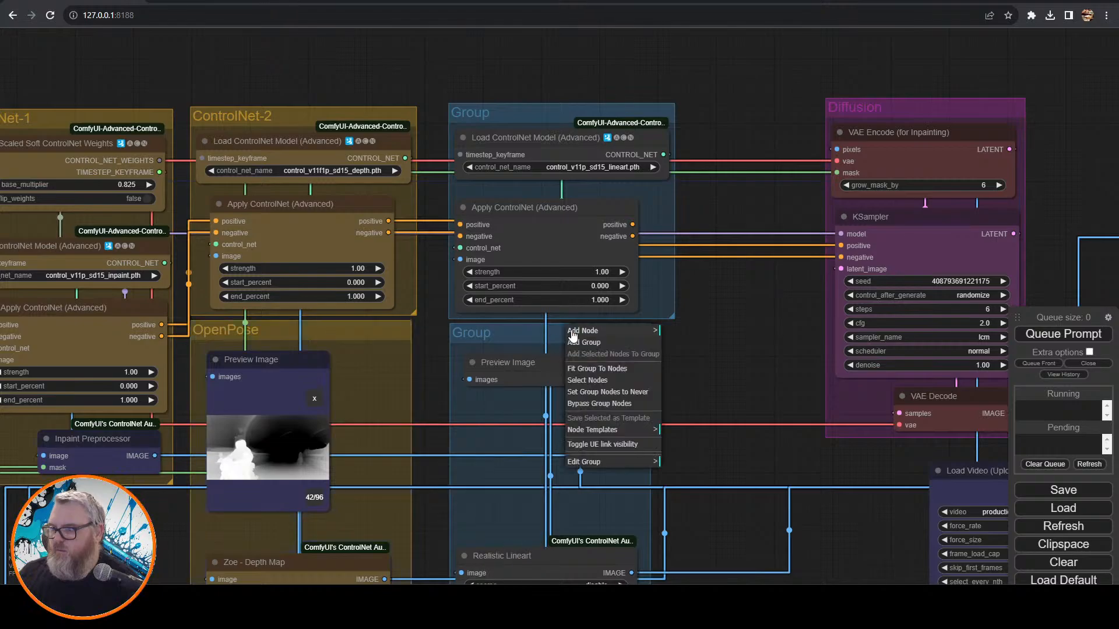
click(606, 461)
click(681, 473)
click(757, 562)
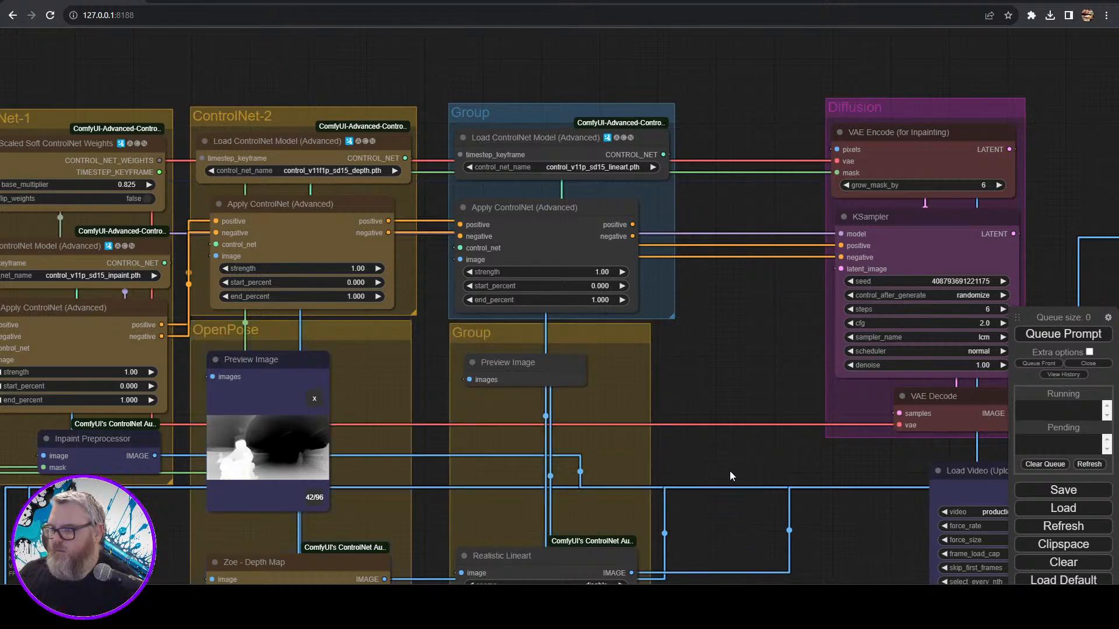
- Colour the Realistic Lineart node yellow and the Preview Image node above it blue
scroll(720, 473, down, 6)
drag(711, 499, 661, 285)
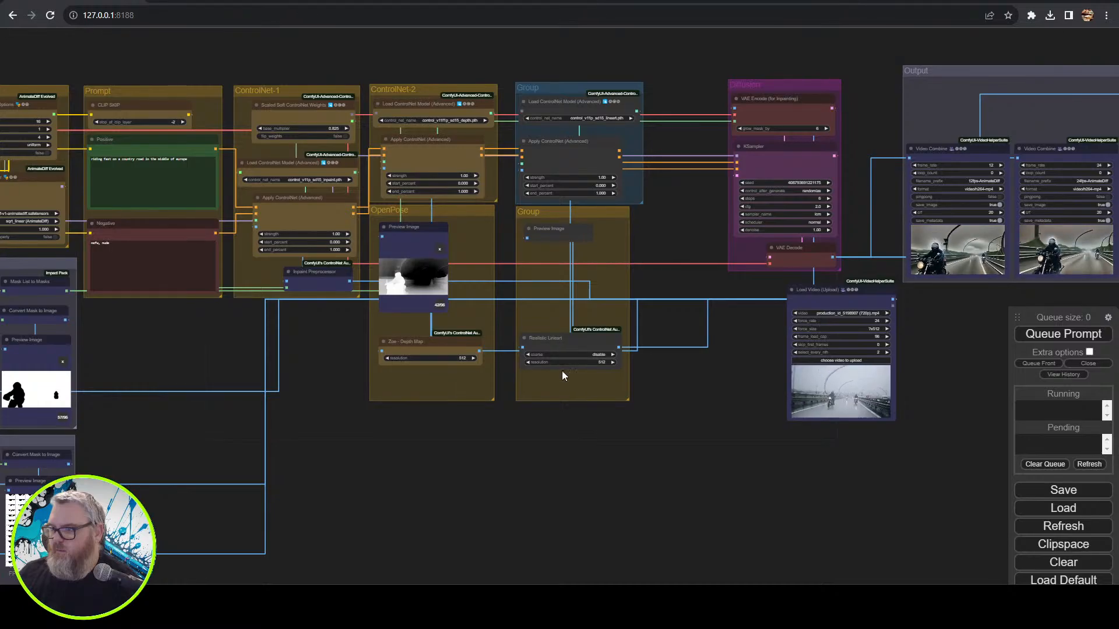
right_click(558, 335)
click(587, 480)
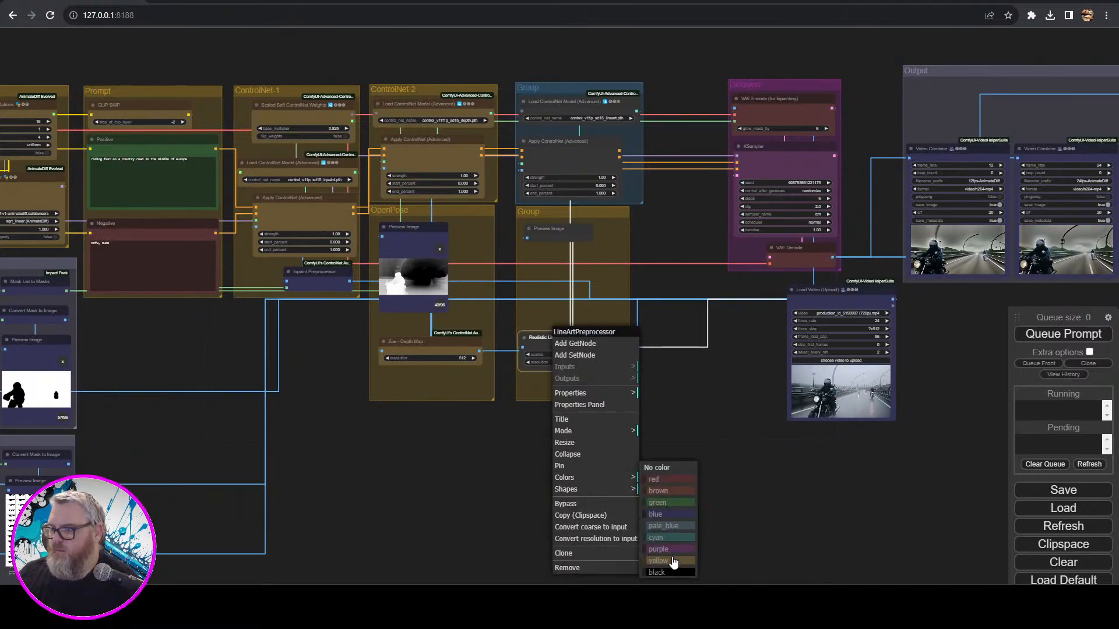
click(670, 561)
right_click(556, 223)
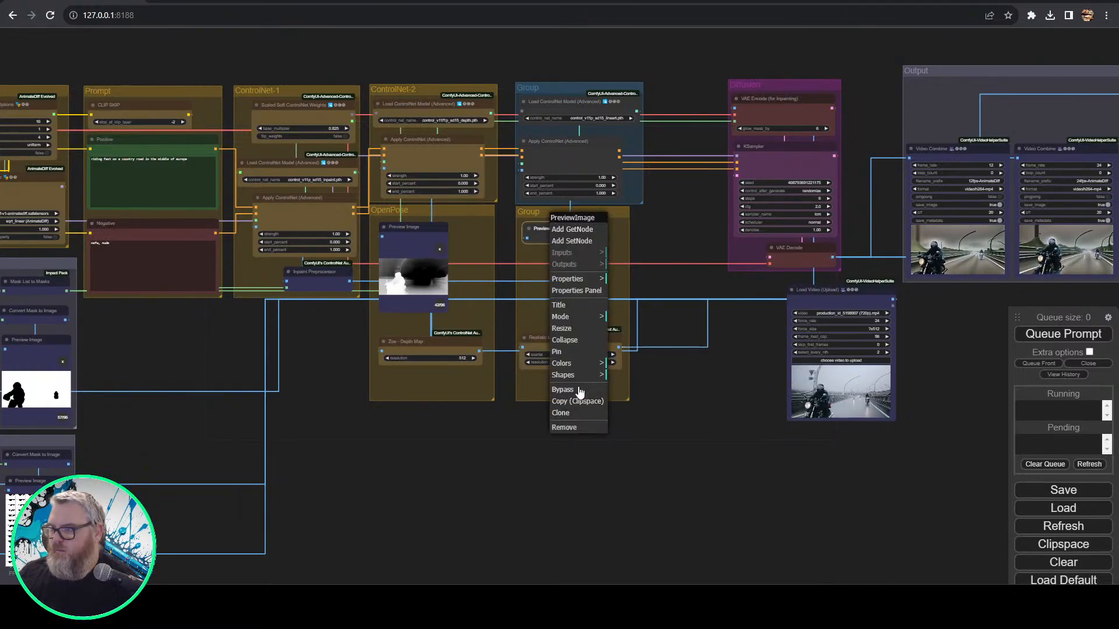
click(576, 363)
click(641, 446)
- Colour the lineart Apply ControlNet and Load ControlNet Model nodes and the group around them yellow
right_click(587, 137)
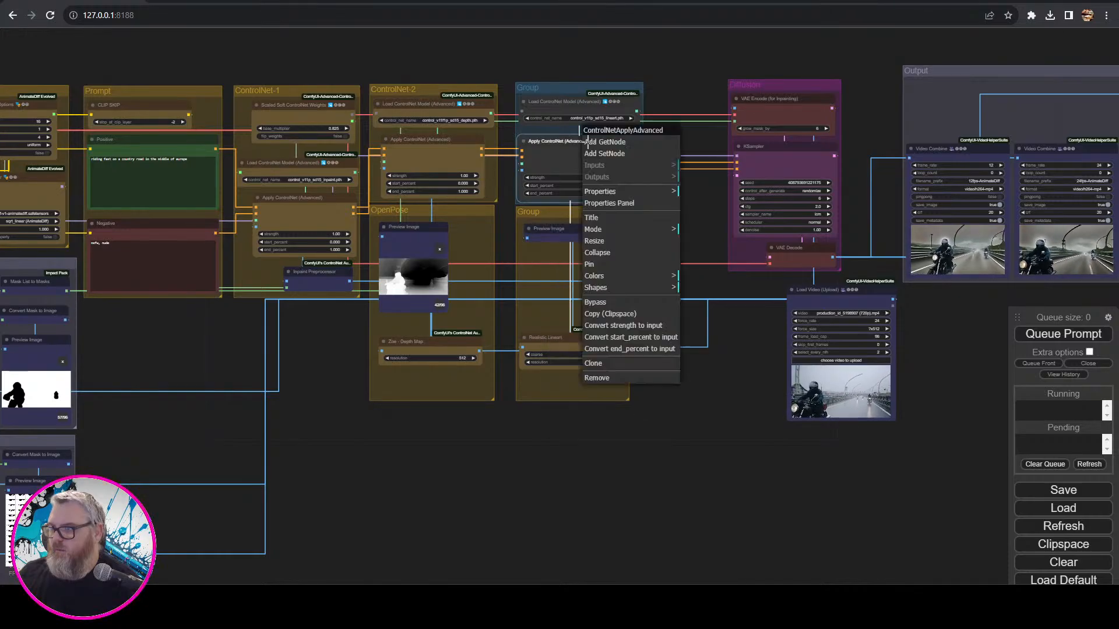
click(618, 278)
click(702, 371)
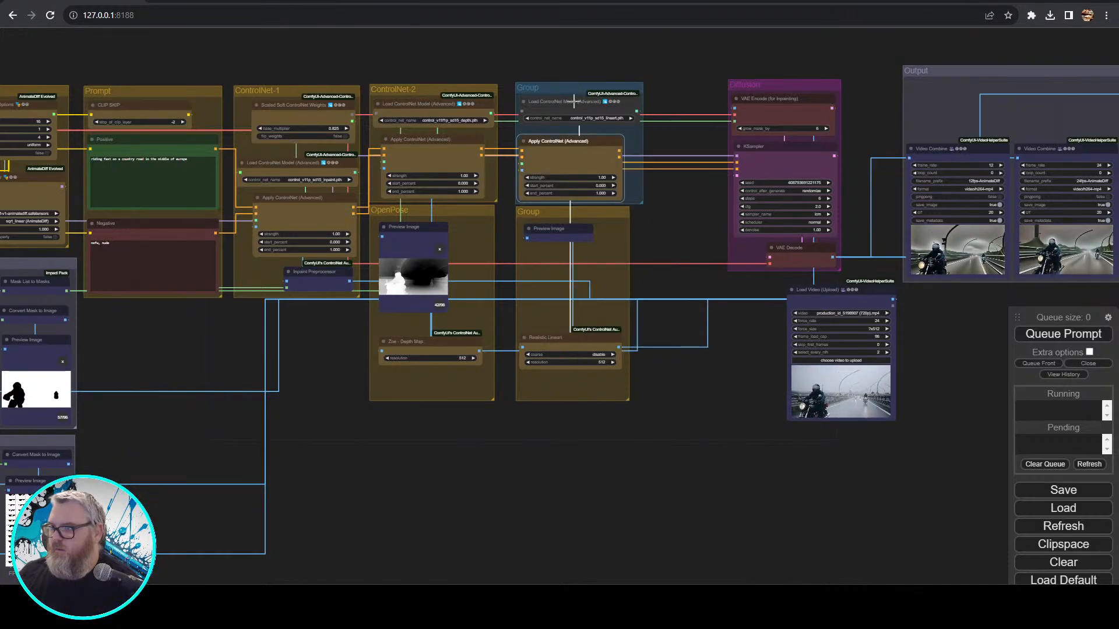
right_click(574, 97)
click(617, 235)
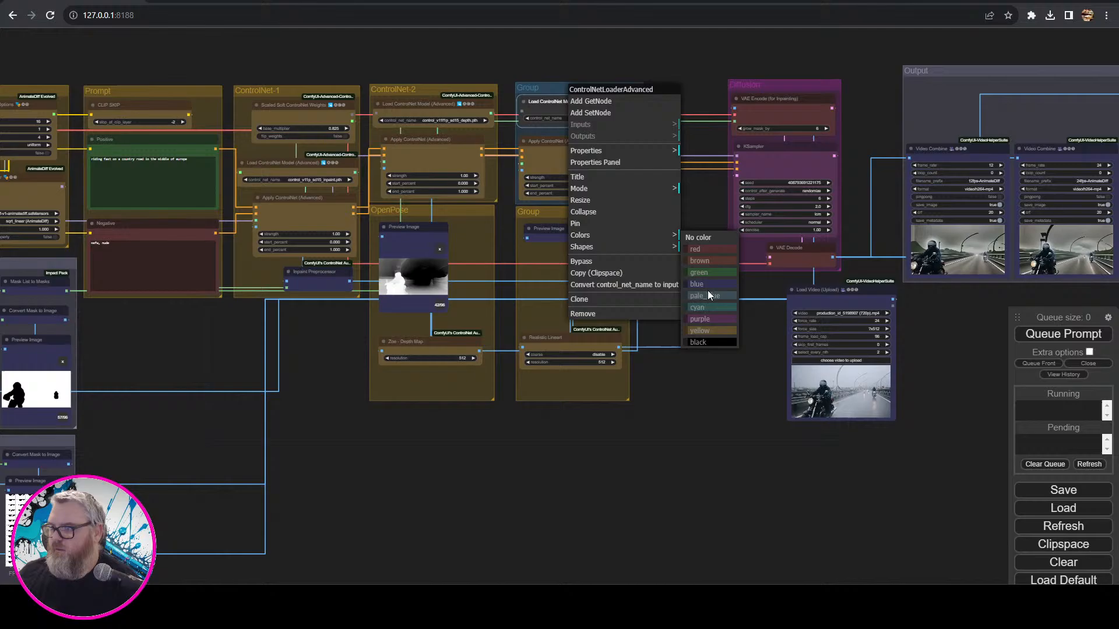
click(704, 330)
right_click(582, 82)
click(606, 218)
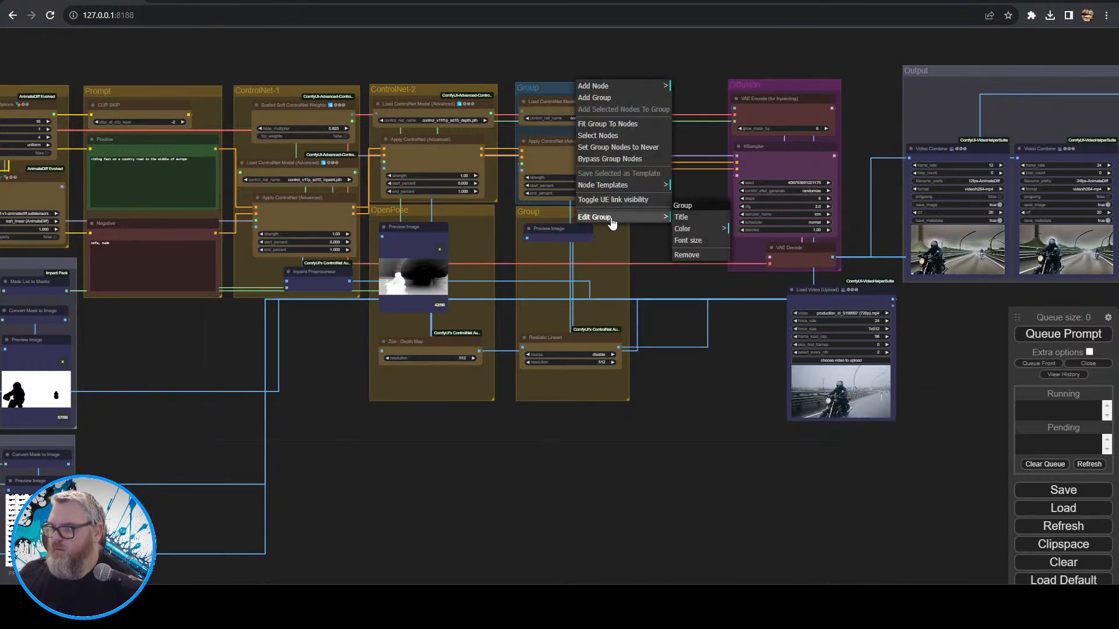
click(685, 229)
click(759, 327)
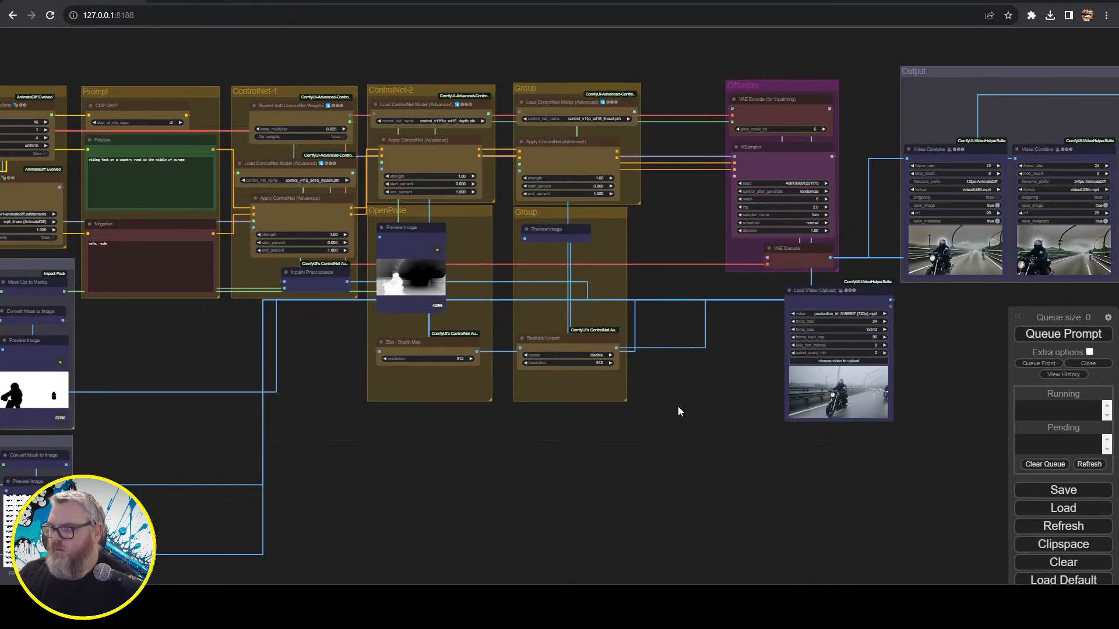
- Move the Diffusion group, the Load Video node and the Output group inward to close the gaps beside the lineart ControlNet group
scroll(641, 414, down, 3)
scroll(407, 373, up, 7)
drag(347, 385, 444, 482)
scroll(444, 482, up, 5)
drag(456, 402, 340, 467)
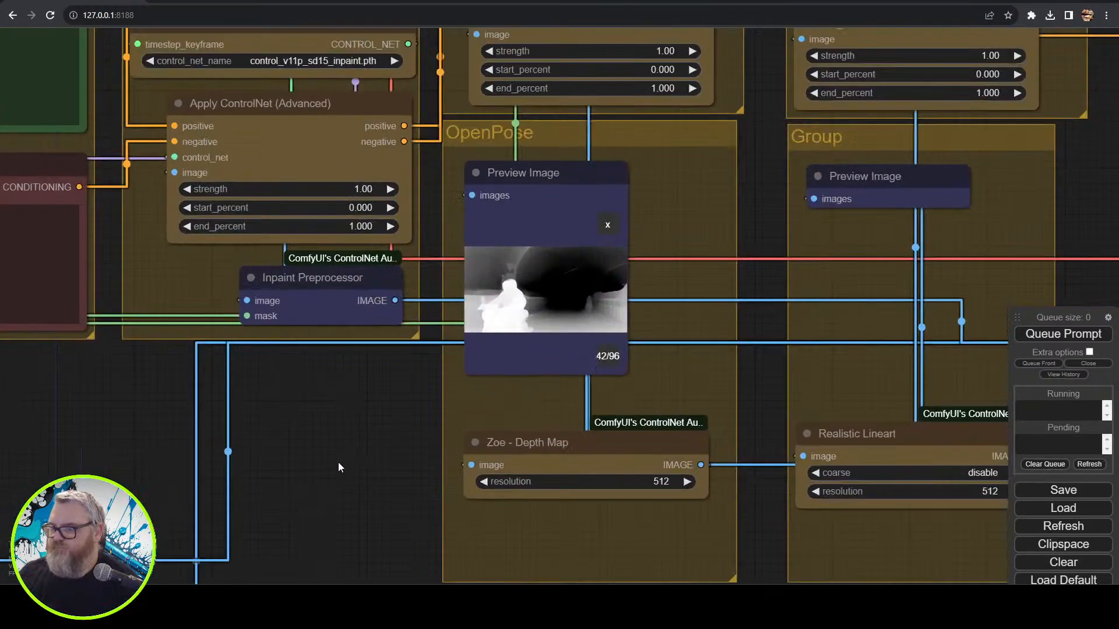
drag(370, 413, 245, 532)
drag(639, 282, 404, 165)
scroll(789, 212, down, 6)
drag(805, 214, 277, 259)
drag(419, 81, 316, 79)
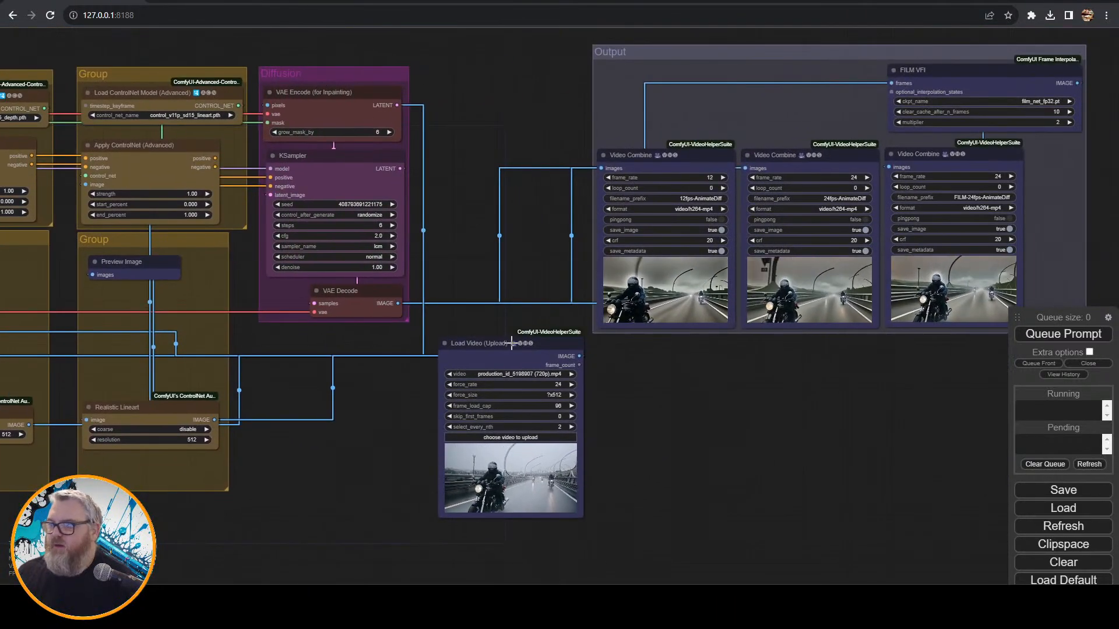
drag(512, 343, 335, 341)
drag(712, 68, 552, 78)
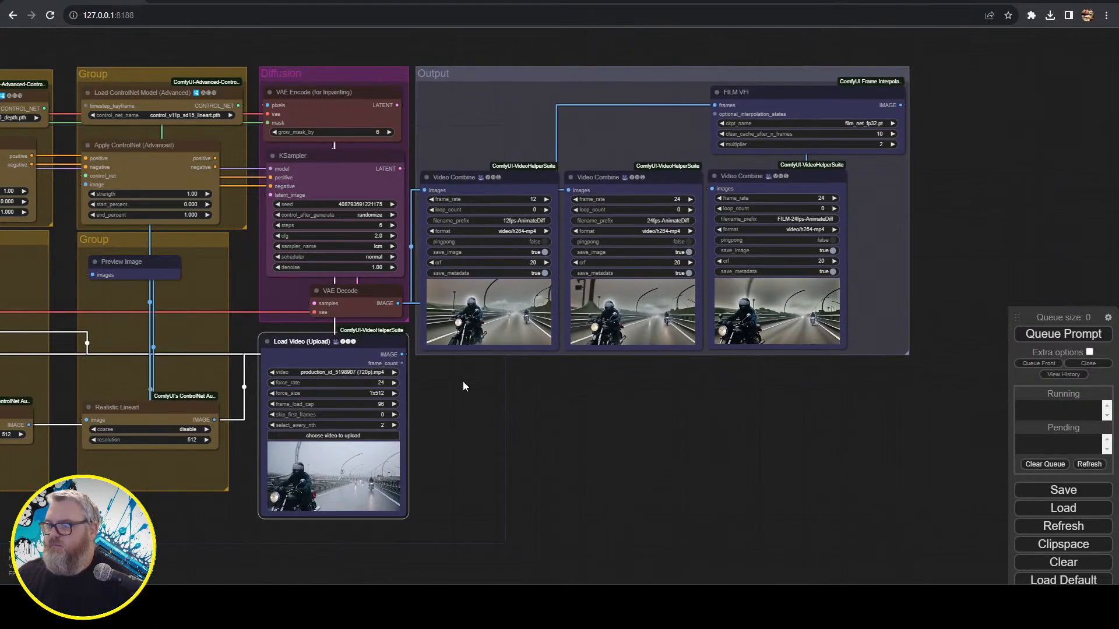
- Queue the workflow with the third lineart ControlNet included
drag(463, 387, 664, 393)
drag(623, 50, 774, 85)
drag(155, 456, 544, 363)
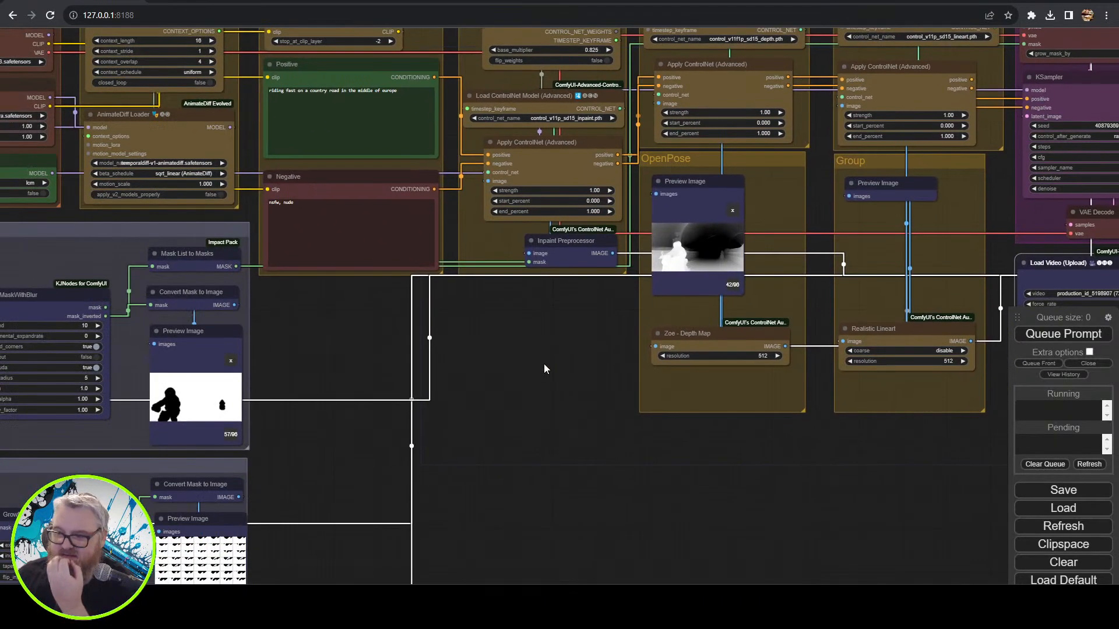
scroll(562, 390, down, 3)
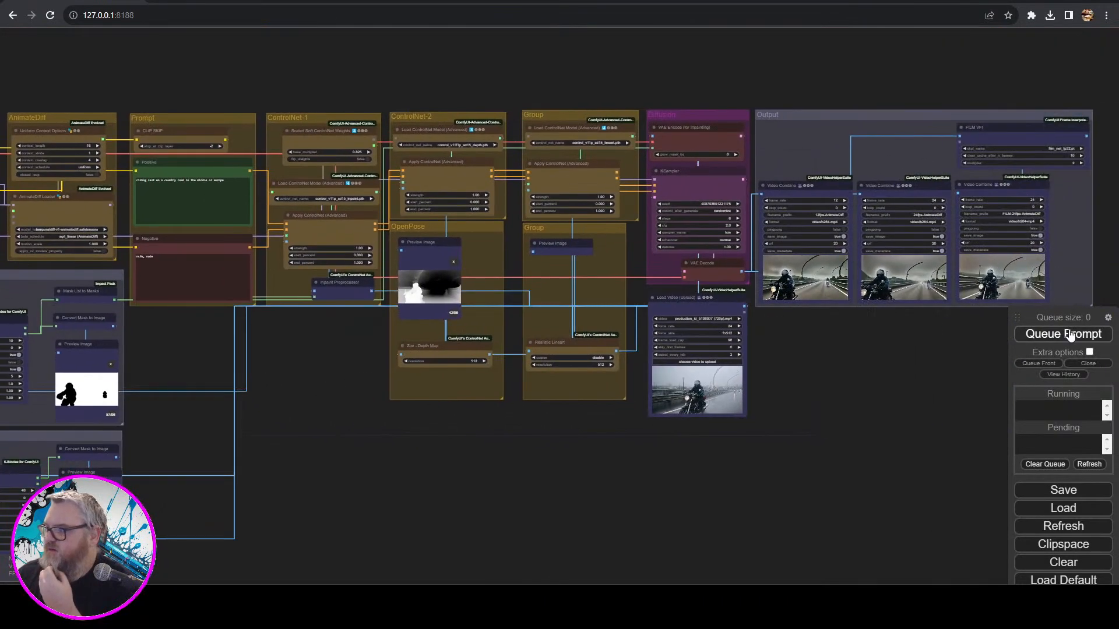
click(1070, 334)
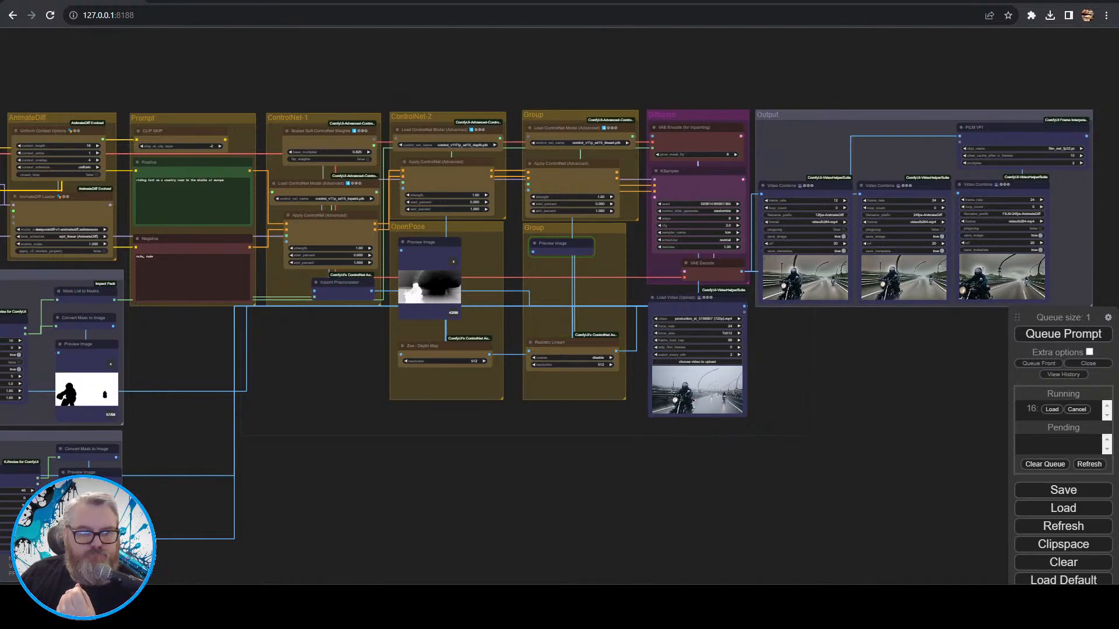
- Examine the line detail of the motorcycles and road in the Realistic Lineart preview frames
scroll(469, 403, up, 4)
drag(597, 405, 486, 506)
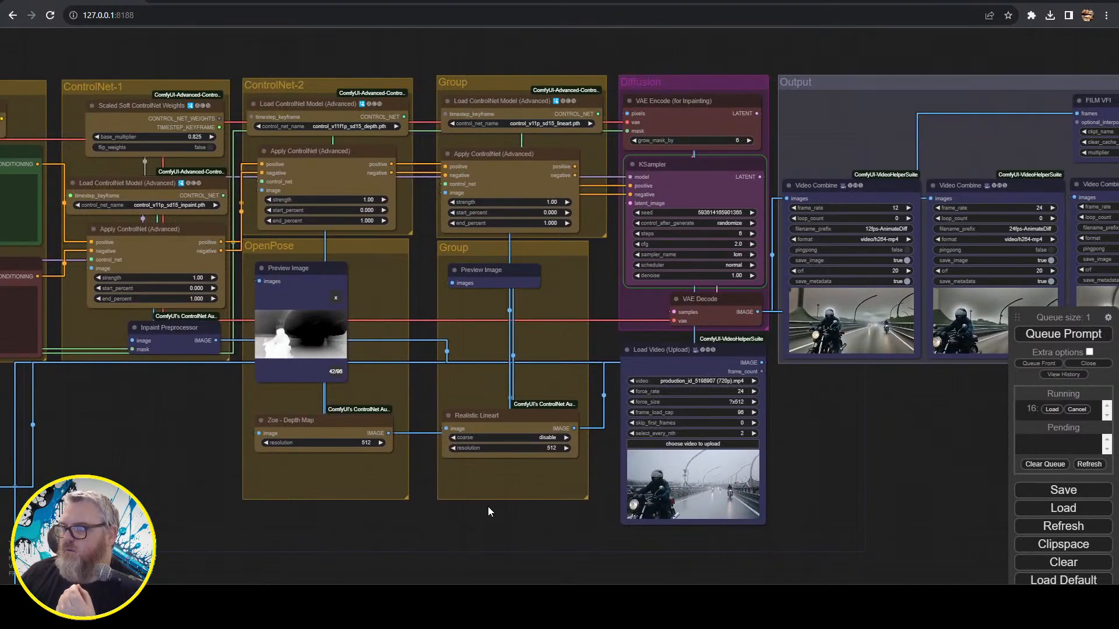
scroll(453, 296, up, 8)
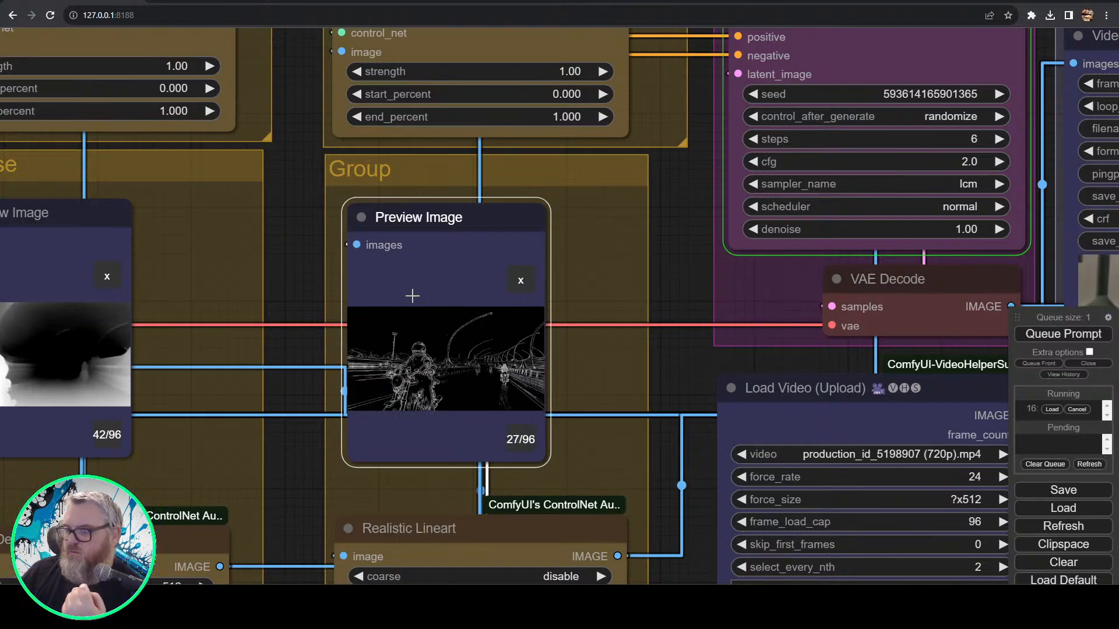
scroll(474, 317, up, 6)
drag(740, 400, 823, 281)
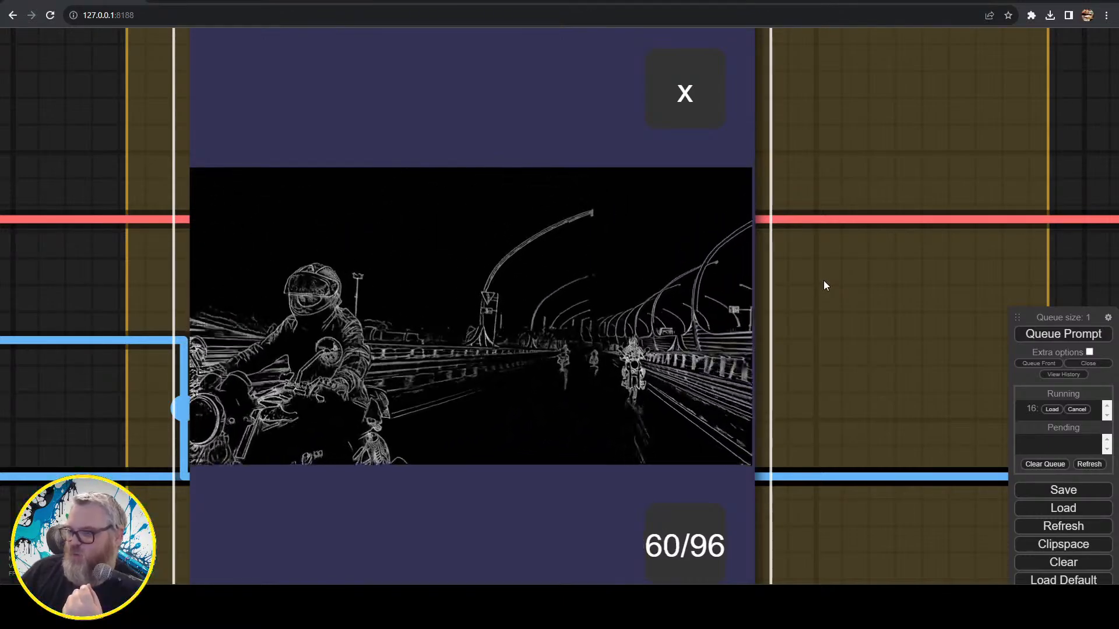
scroll(757, 349, down, 18)
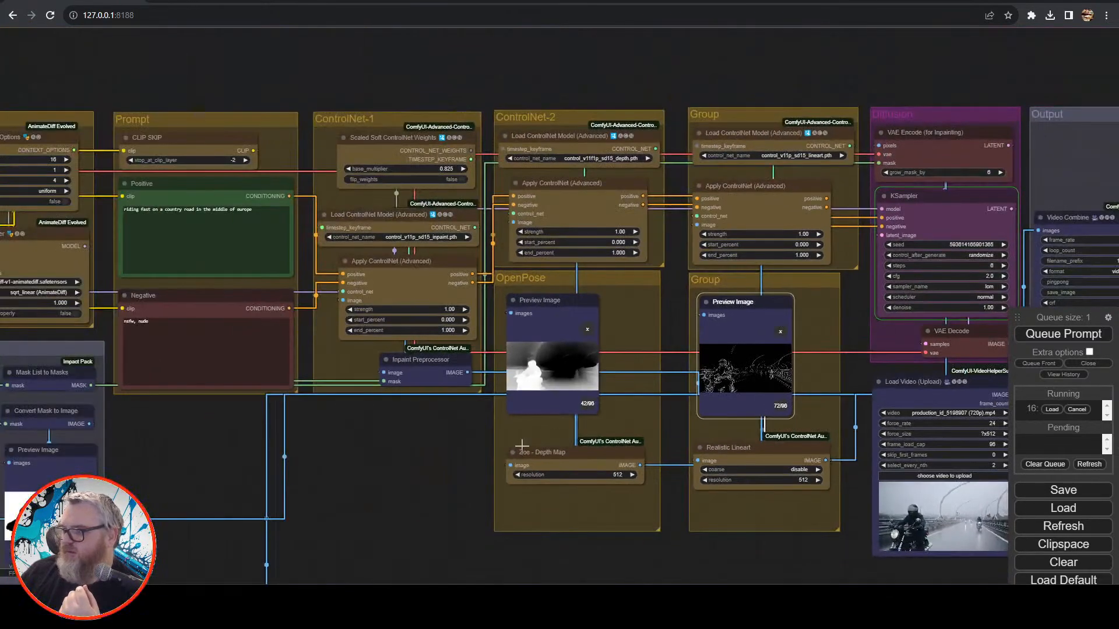
drag(389, 419, 192, 262)
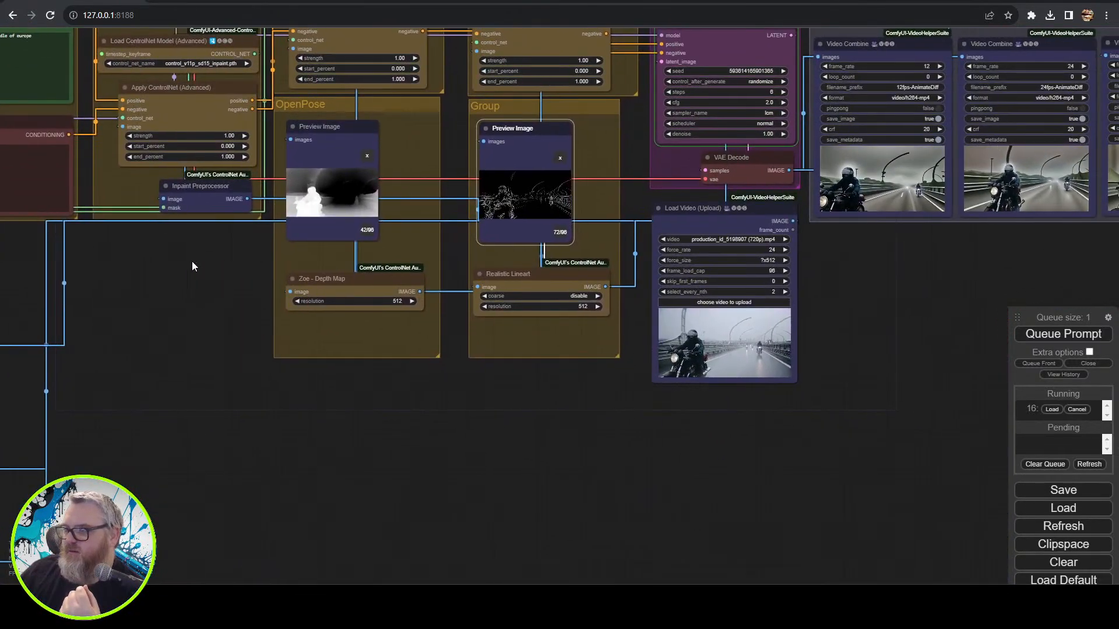
drag(562, 420, 250, 508)
scroll(625, 416, up, 4)
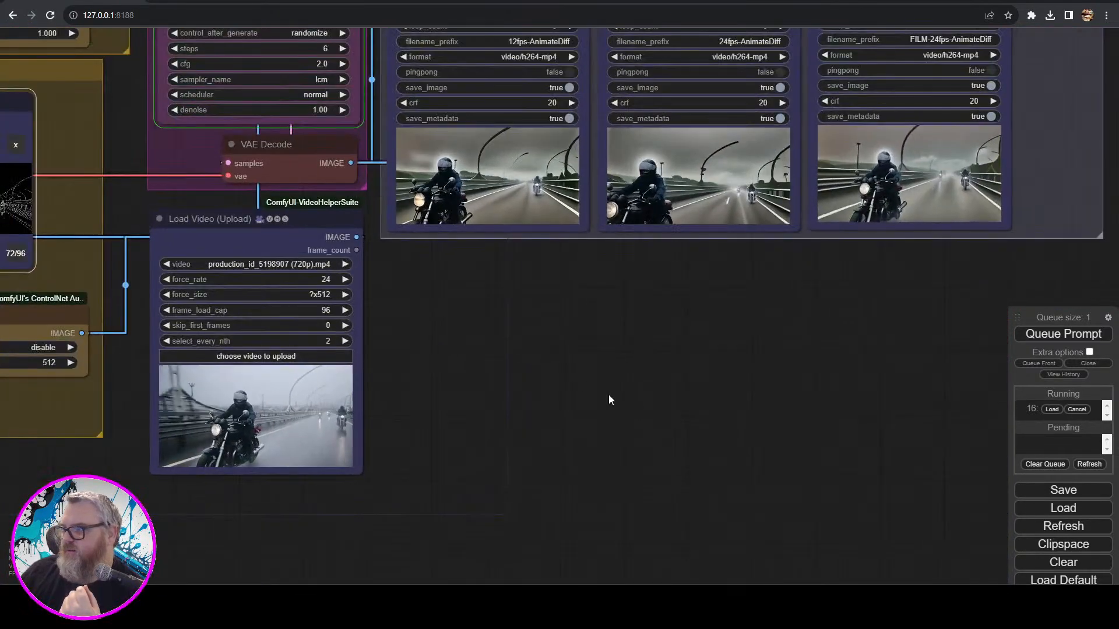
scroll(583, 396, down, 6)
drag(529, 400, 973, 437)
drag(399, 495, 687, 436)
drag(876, 472, 515, 480)
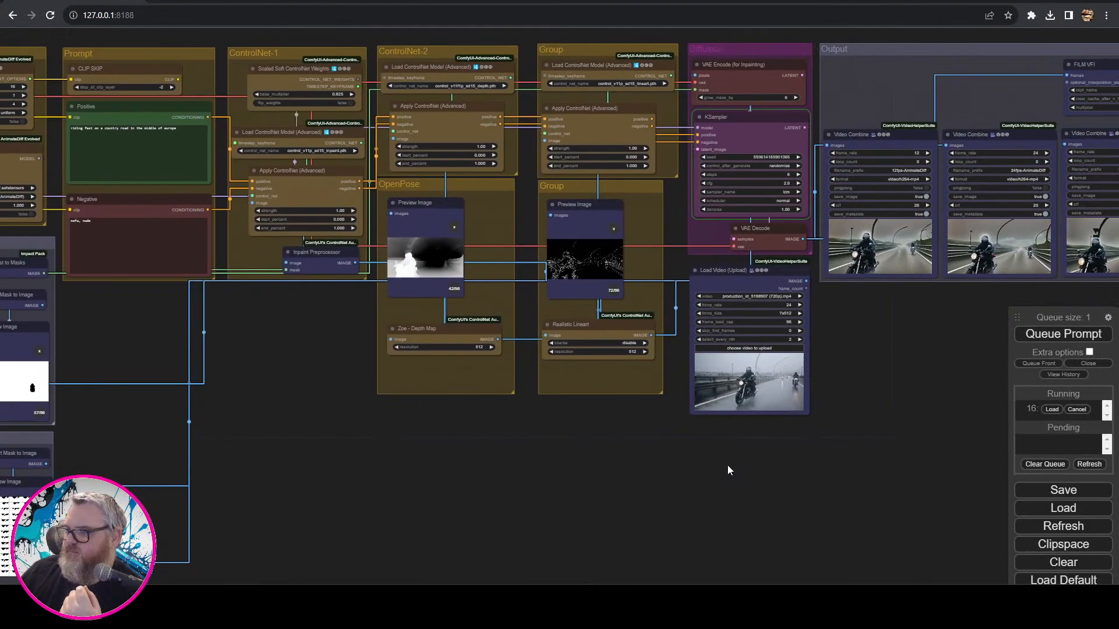
- Return the depth Preview Image node from a single frame to the grid of all frames
scroll(727, 466, up, 3)
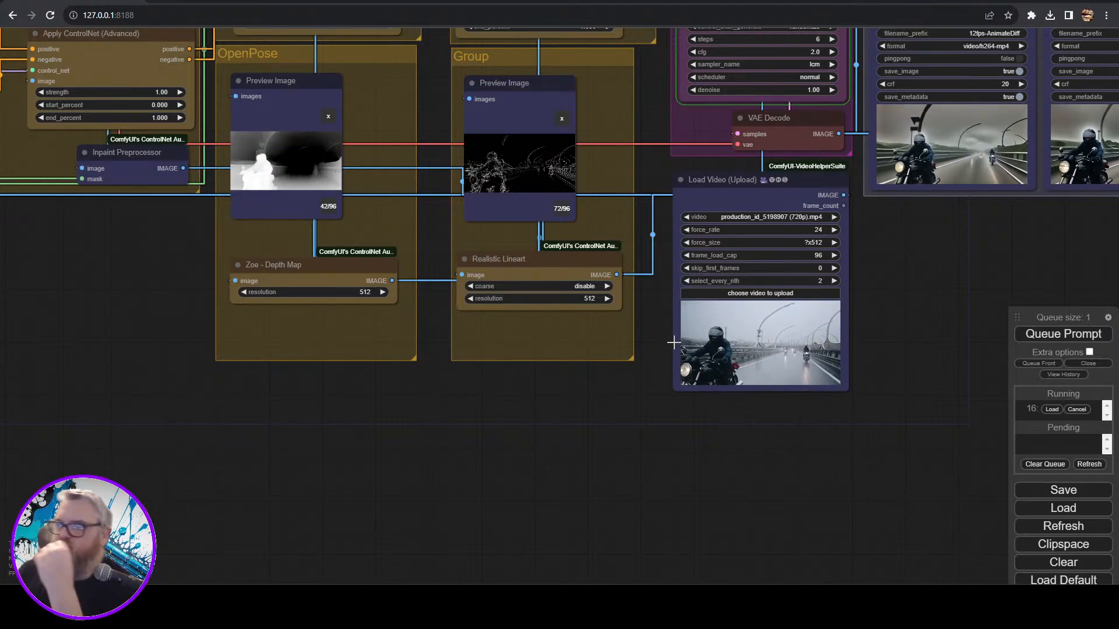
drag(510, 435, 554, 543)
drag(548, 197, 545, 194)
drag(325, 193, 322, 191)
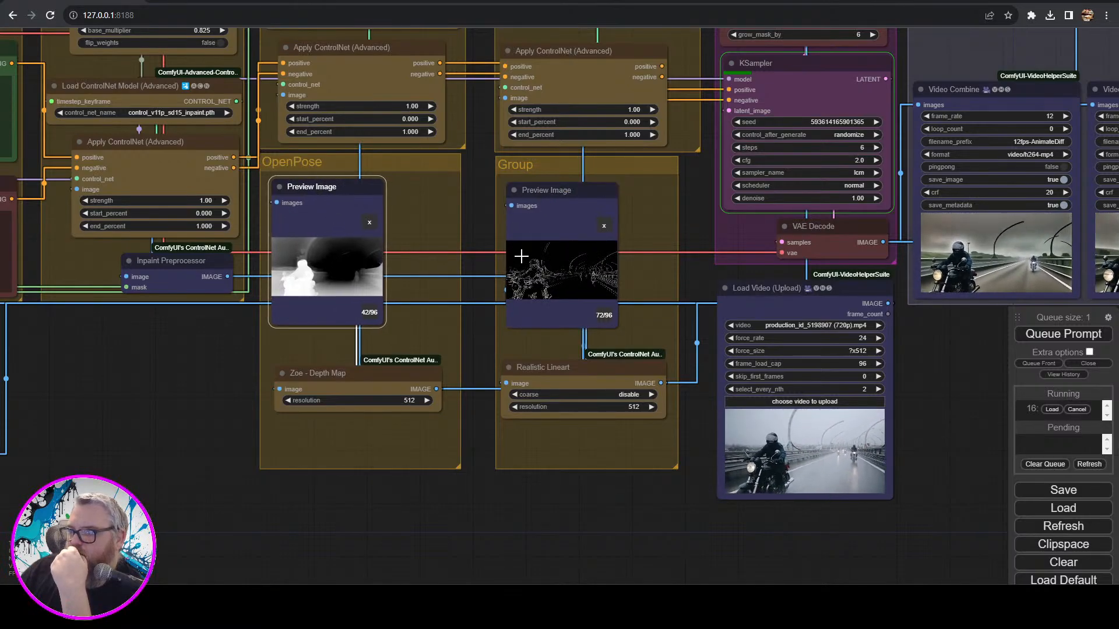
click(372, 227)
- Tighten the OpenPose group around its preview and a narrowed Zoe - Depth Map node, and align it with ControlNet-2's right edge
drag(404, 372, 403, 343)
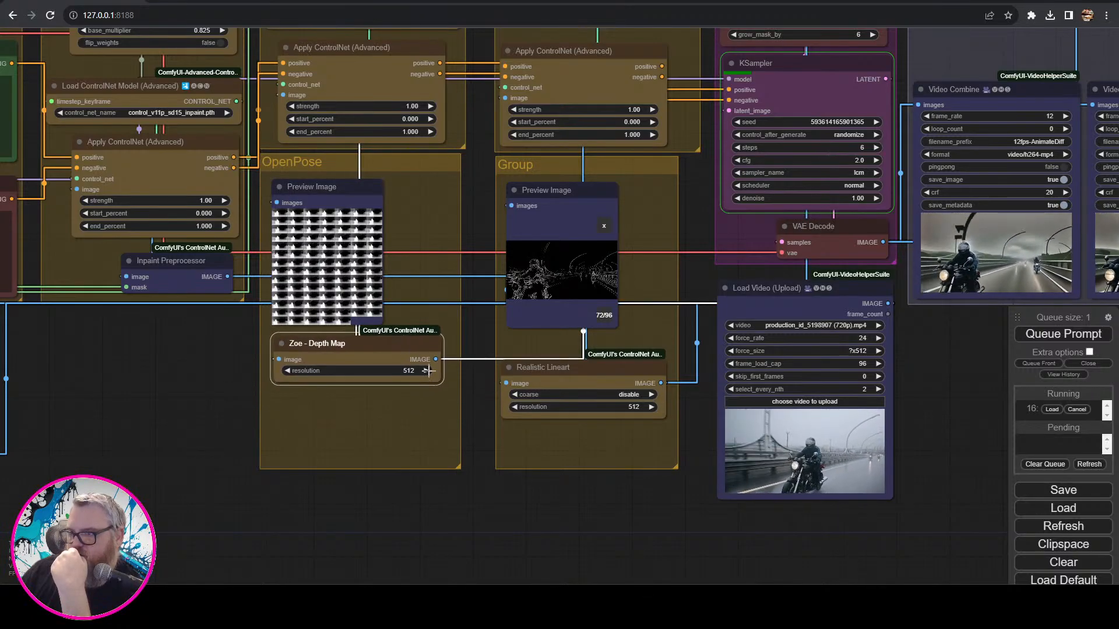
drag(440, 379, 387, 380)
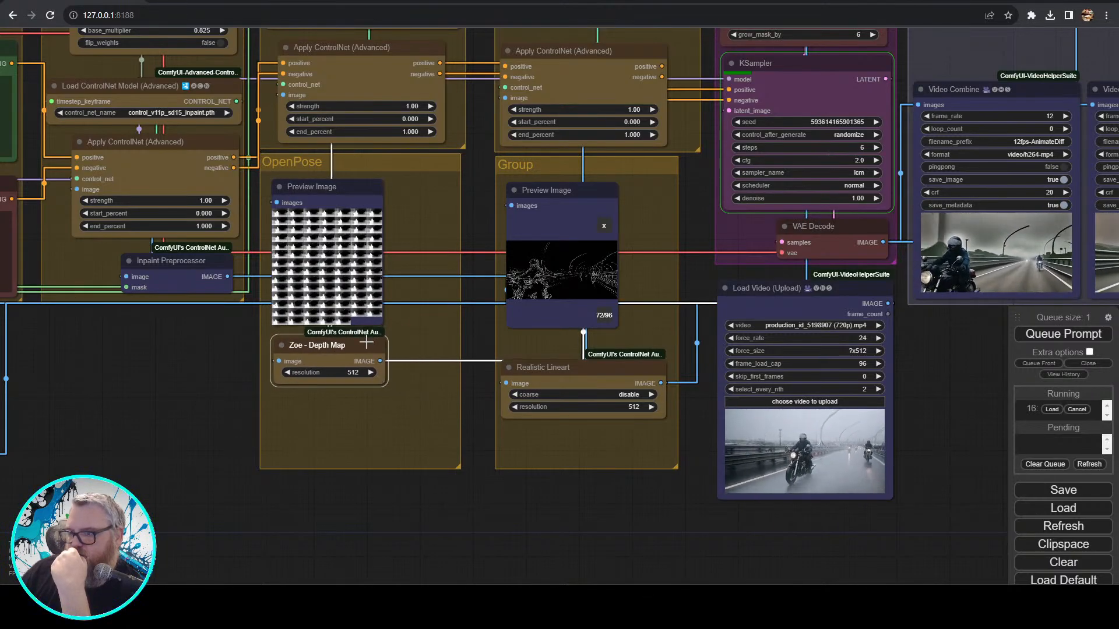
drag(365, 341, 367, 346)
drag(458, 466, 406, 423)
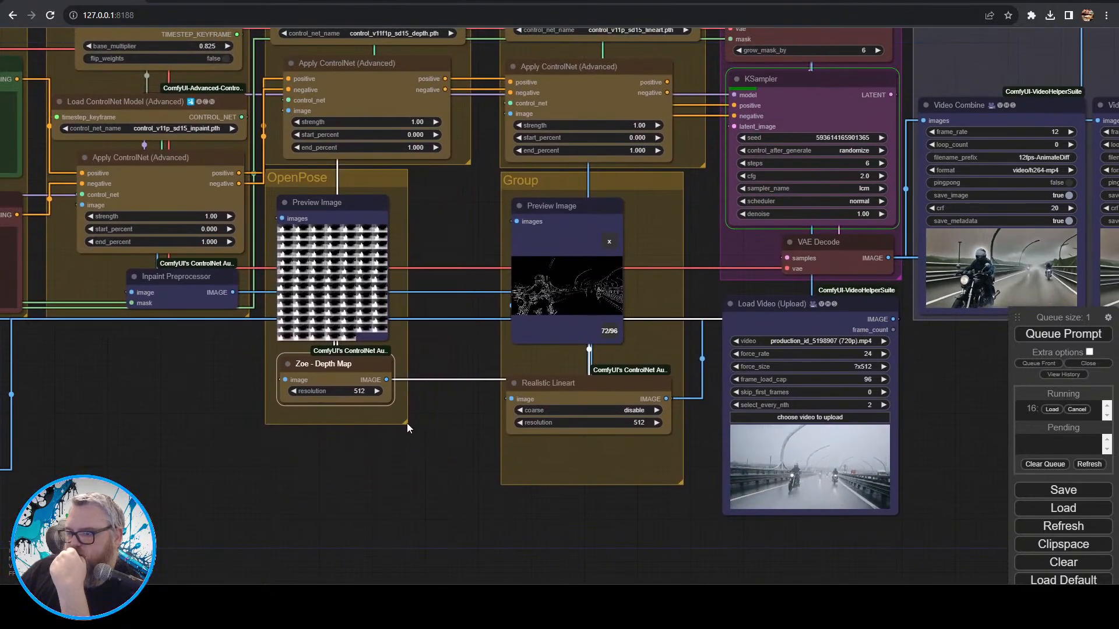
drag(382, 180, 441, 178)
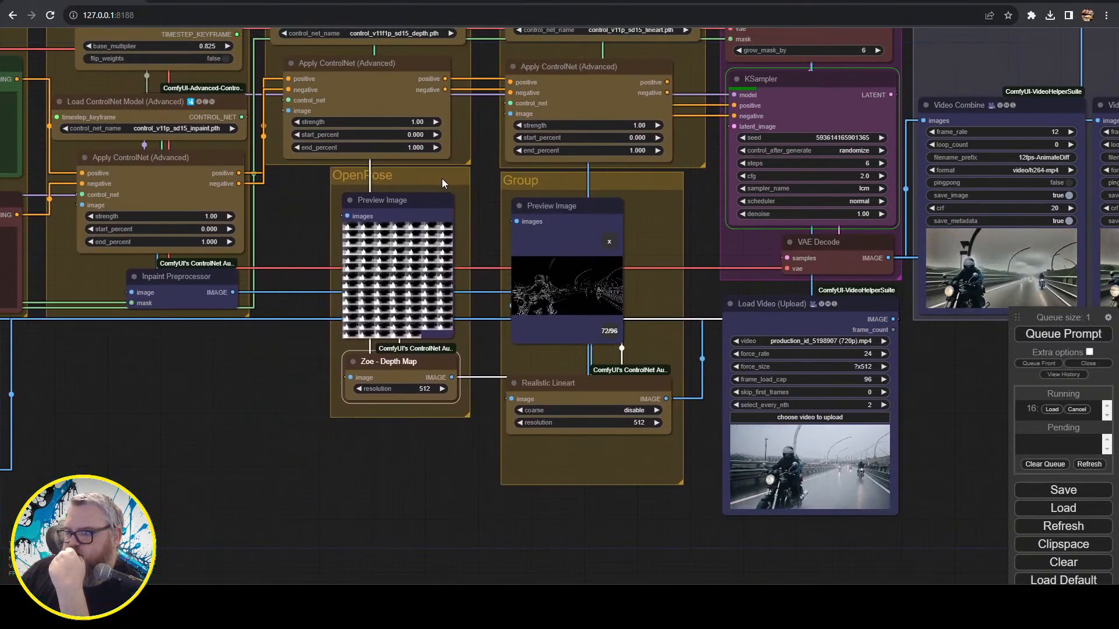
- Tighten the lineart preview group around its preview and a narrowed Realistic Lineart node, aligning it with the ControlNet group's right edge above
click(432, 469)
drag(432, 470, 260, 472)
click(386, 451)
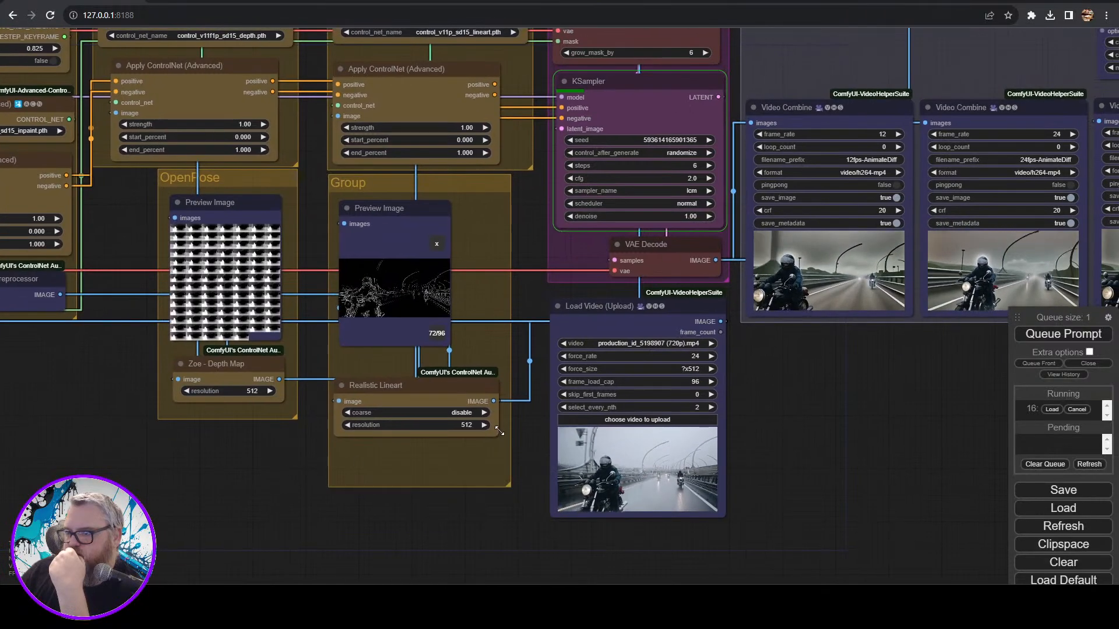
drag(498, 435, 447, 434)
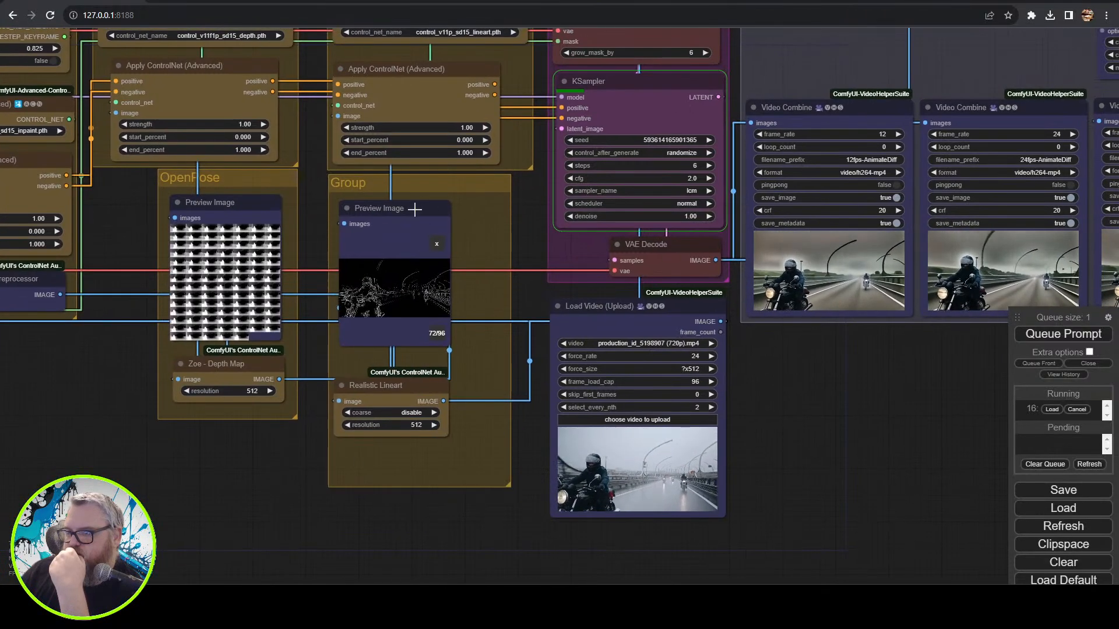
drag(415, 209, 410, 209)
click(395, 386)
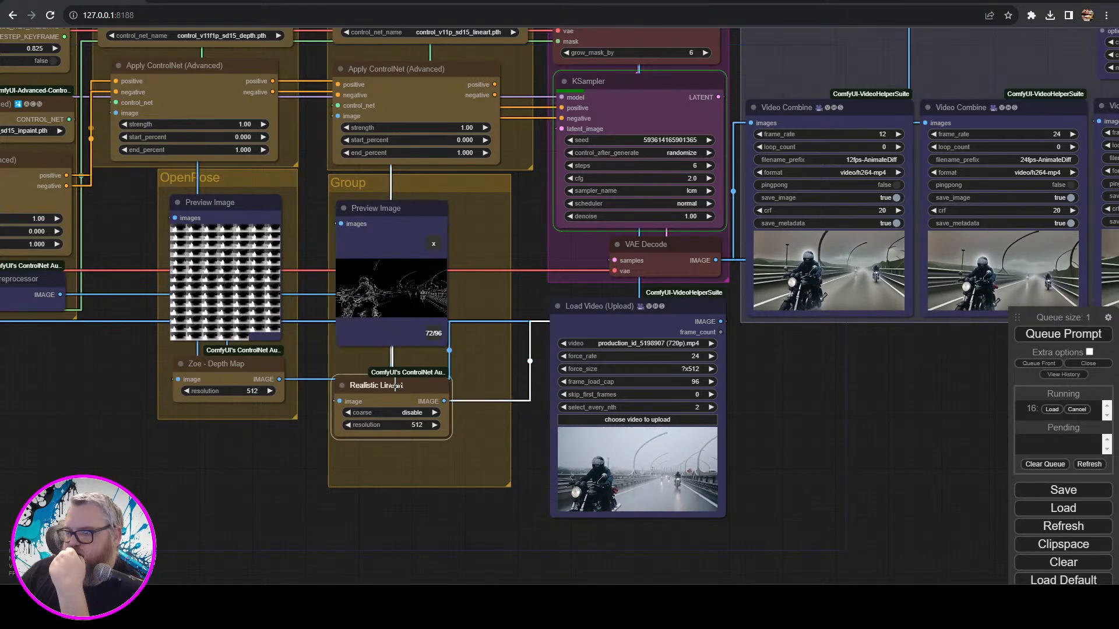
drag(395, 386, 412, 369)
drag(509, 483, 458, 429)
drag(438, 199, 514, 201)
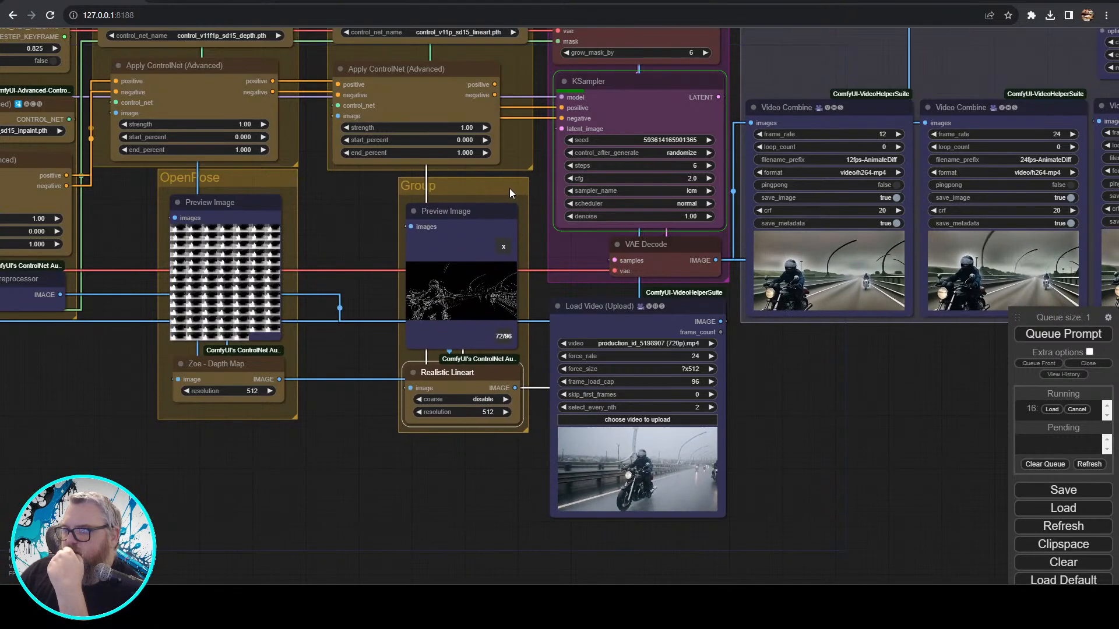
- Rename the OpenPose group as Depth
drag(348, 231, 405, 330)
right_click(297, 279)
click(337, 411)
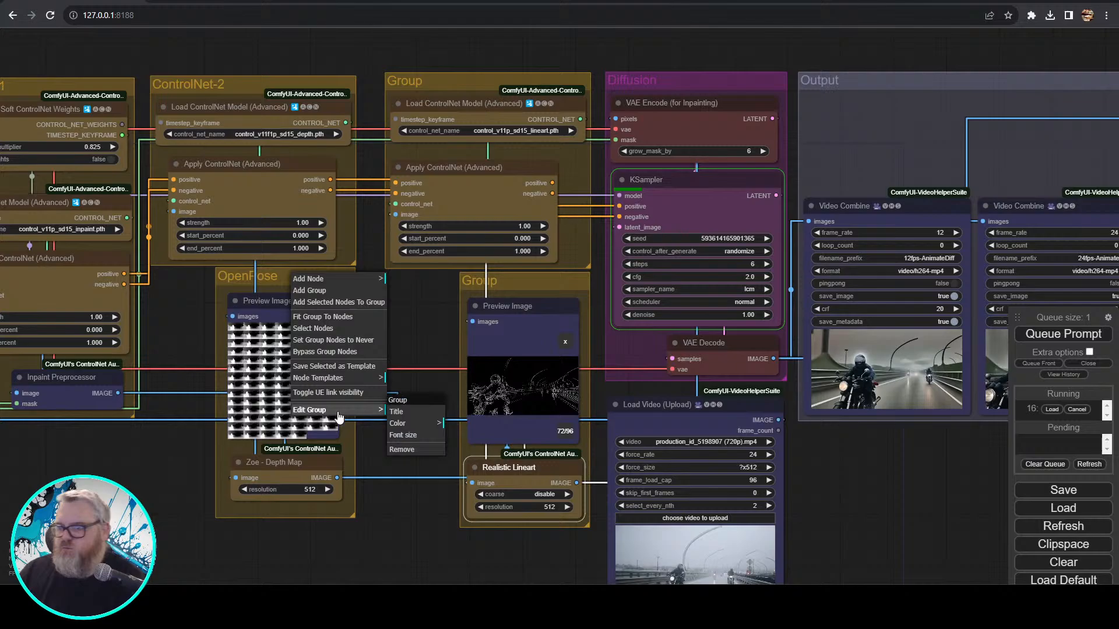
click(429, 410)
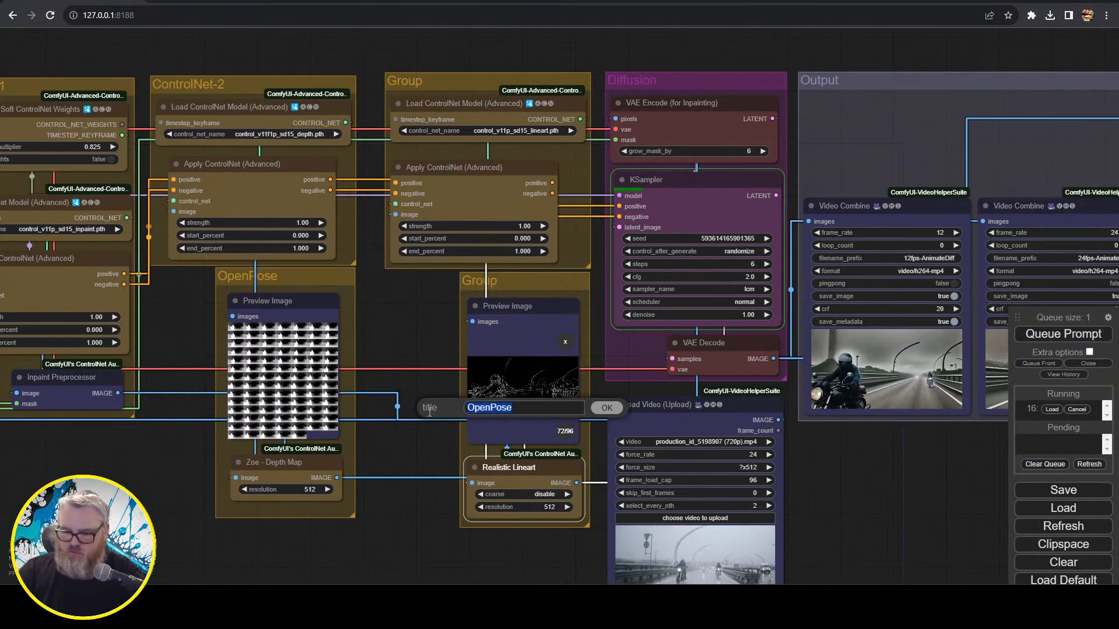
text(Depth)
key(Return)
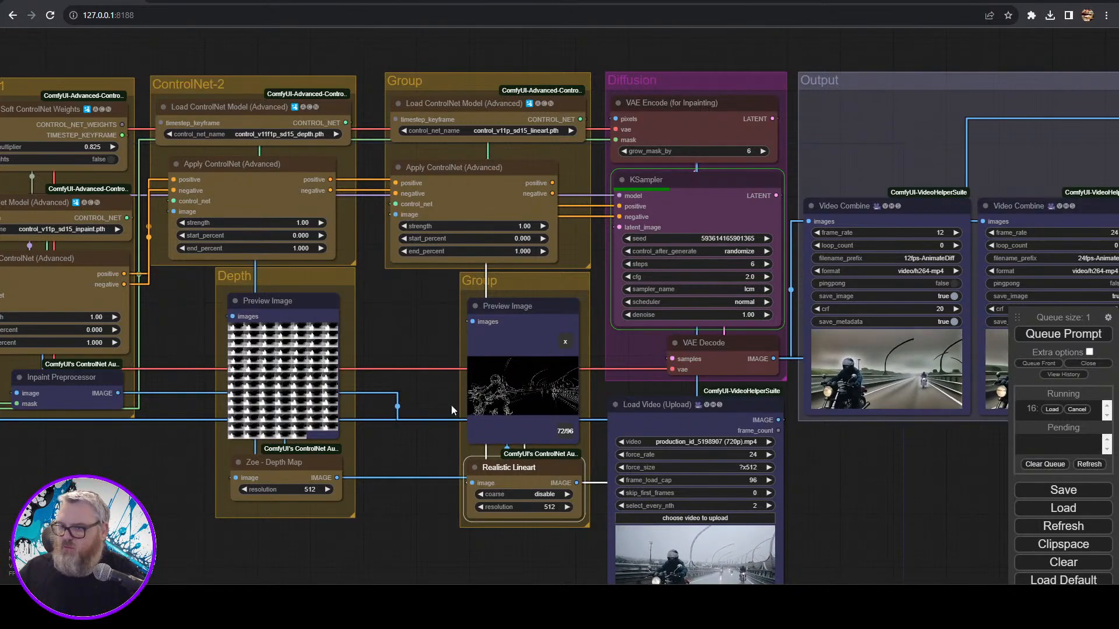
- Rename the group around the Realistic Lineart node and its preview as Lineart
right_click(503, 276)
click(518, 405)
click(606, 405)
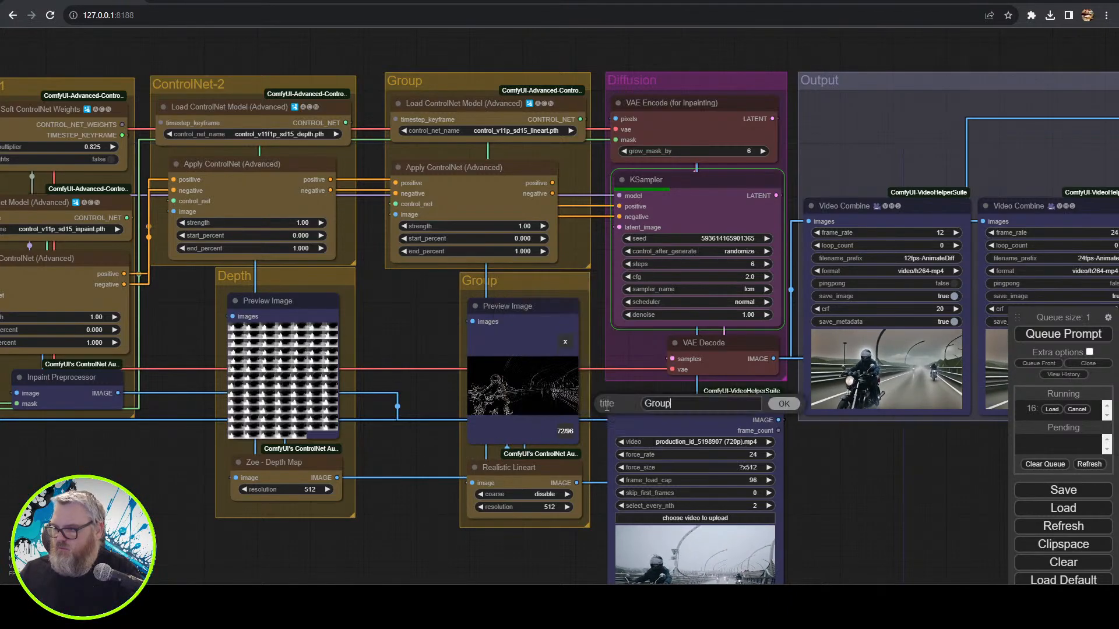
text(Lineart)
key(Return)
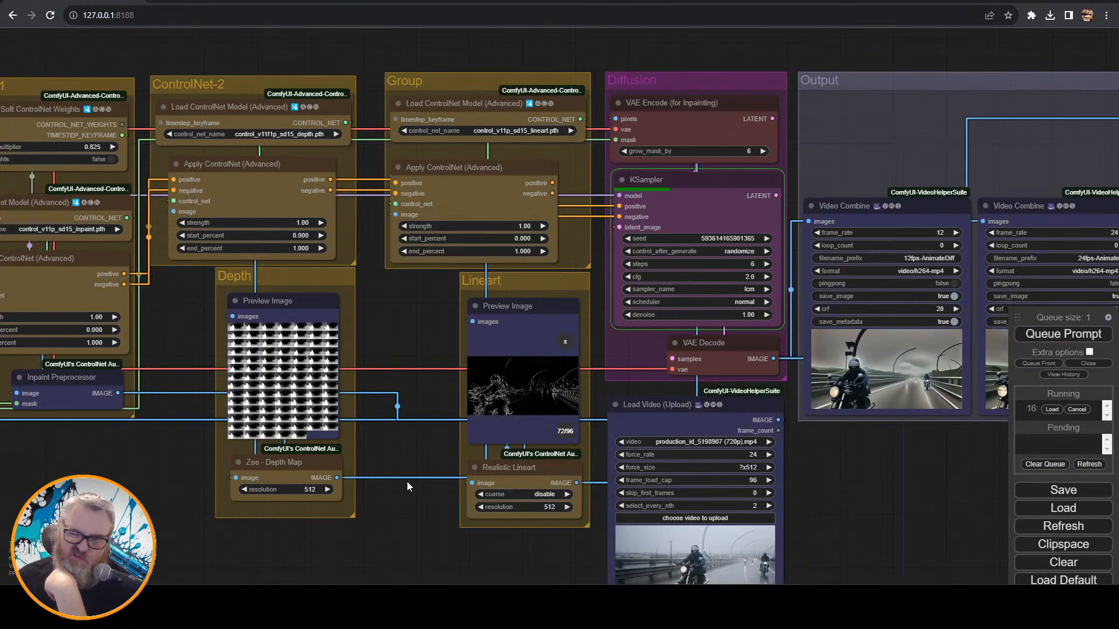
- Centre the lineart and depth Apply ControlNet (Advanced) nodes in their groups and nudge the Inpaint Preprocessor within ControlNet-1
scroll(425, 460, down, 2)
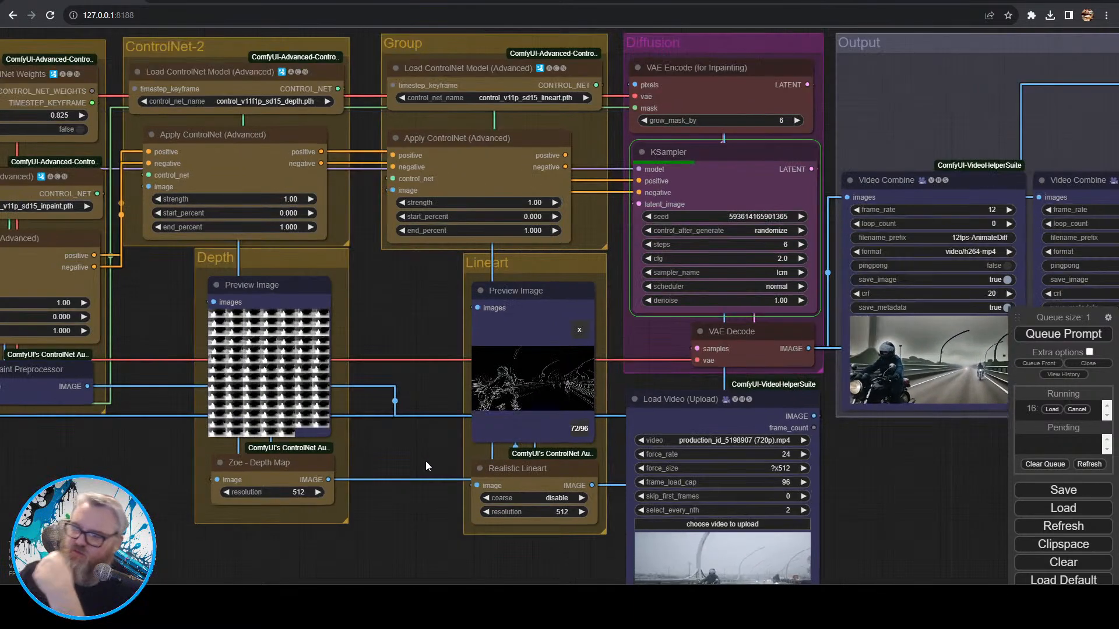
drag(505, 313, 505, 314)
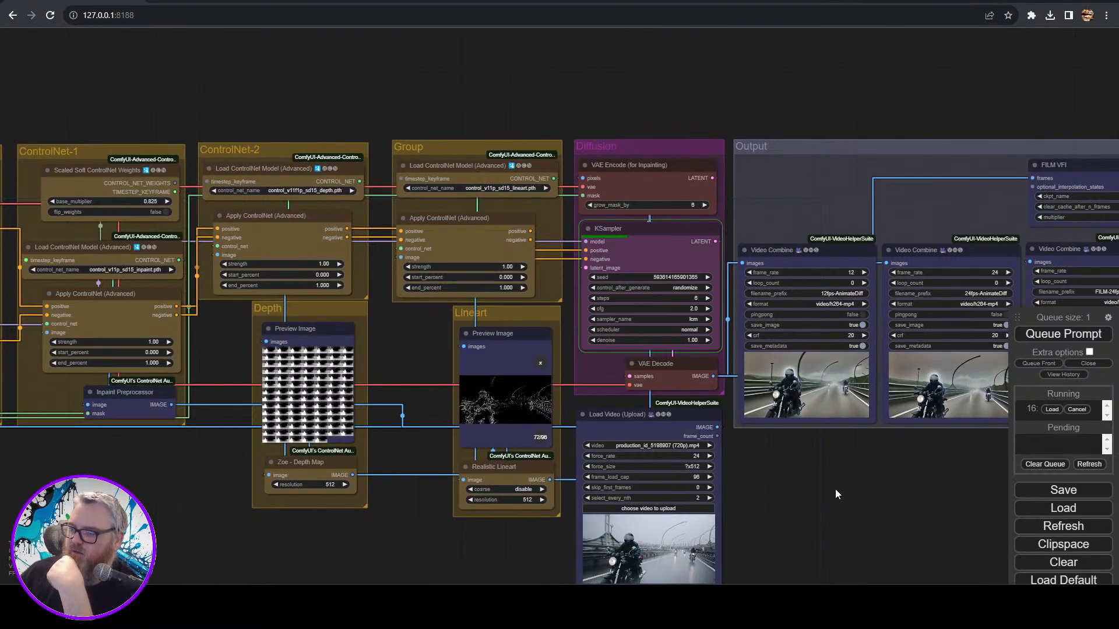
drag(835, 488, 715, 378)
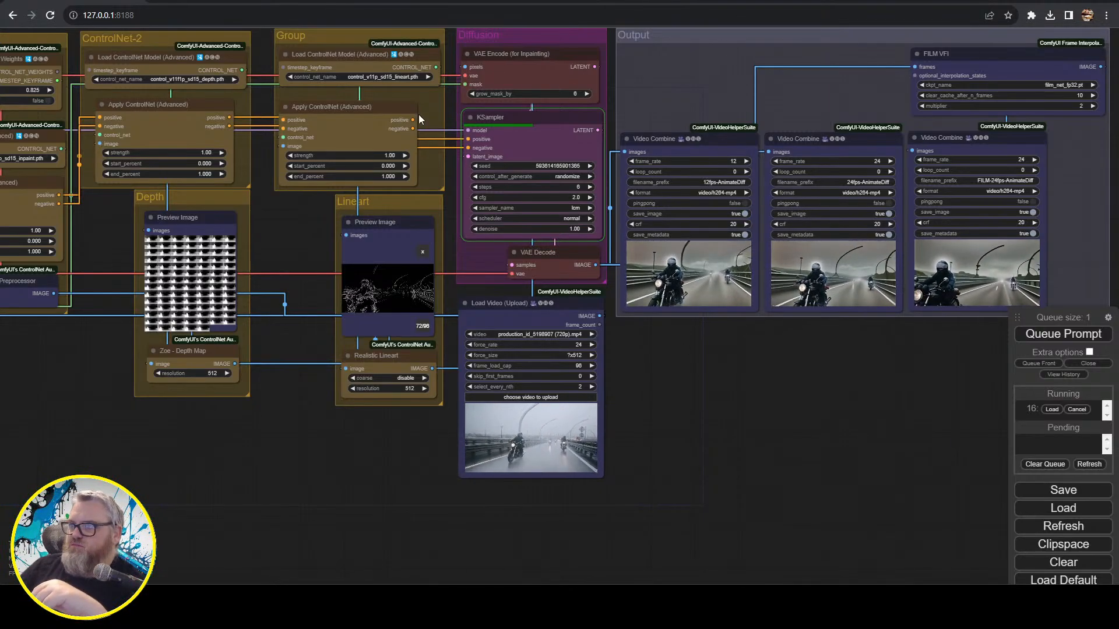
drag(389, 109, 401, 104)
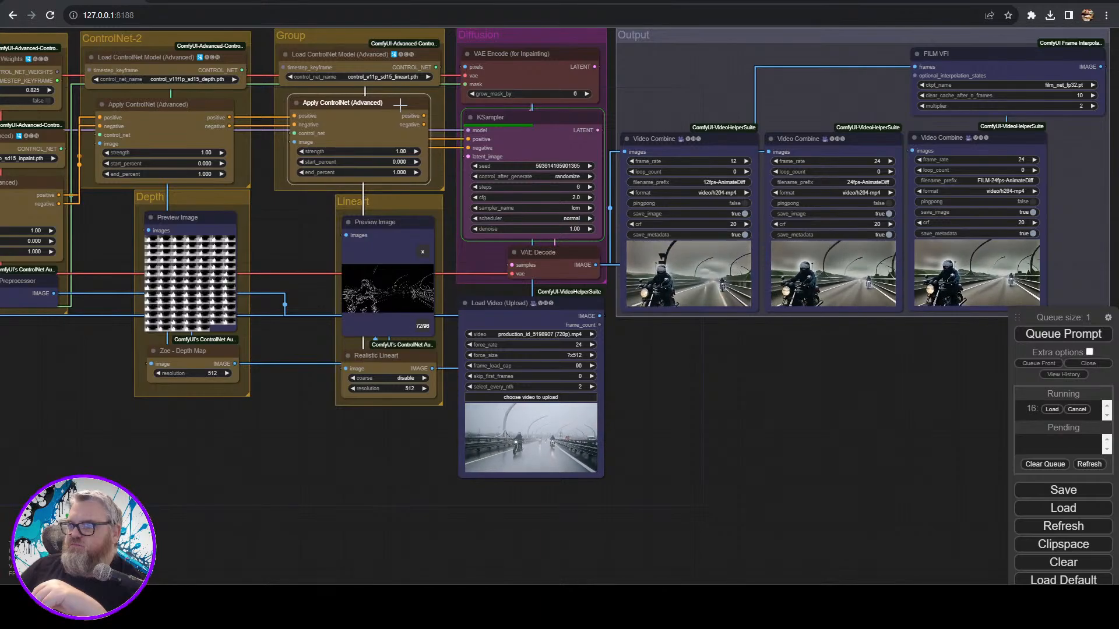
drag(181, 104, 179, 102)
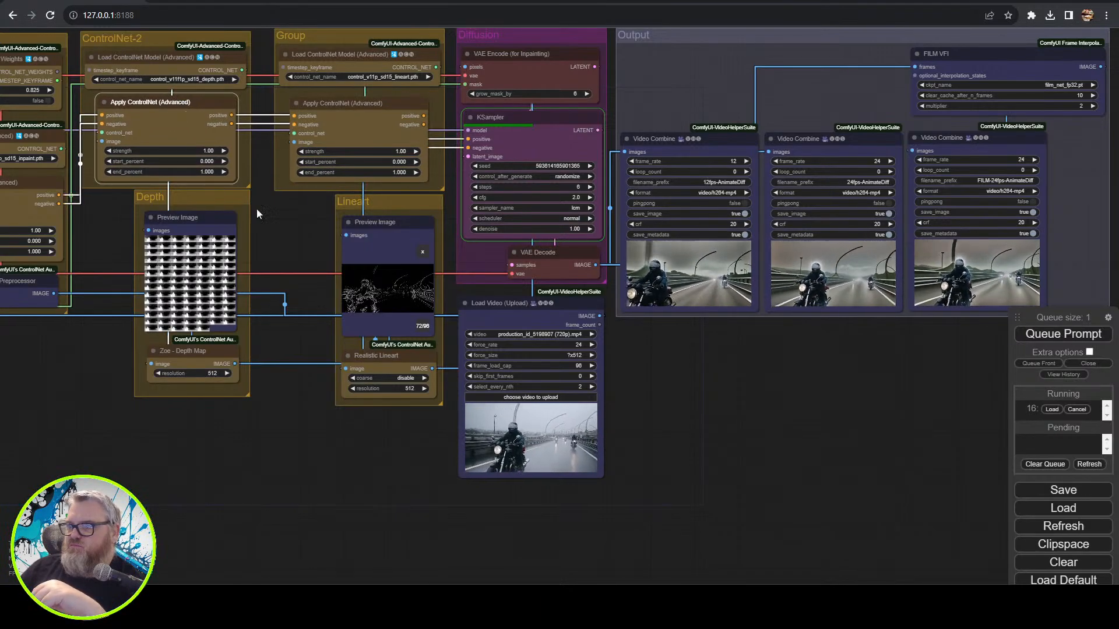
scroll(287, 324, down, 5)
drag(287, 344, 635, 431)
scroll(458, 411, up, 6)
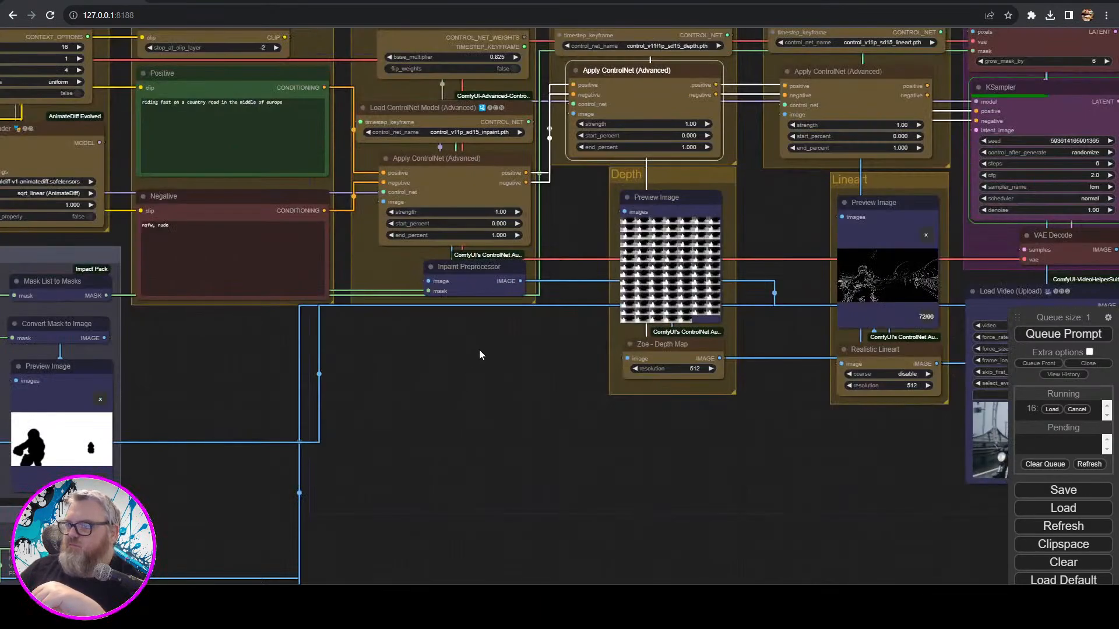
drag(479, 350, 464, 445)
click(467, 367)
mouse_move(467, 367)
mouse_down()
mouse_move(399, 440)
mouse_move(405, 360)
mouse_move(480, 366)
mouse_move(470, 367)
mouse_up()
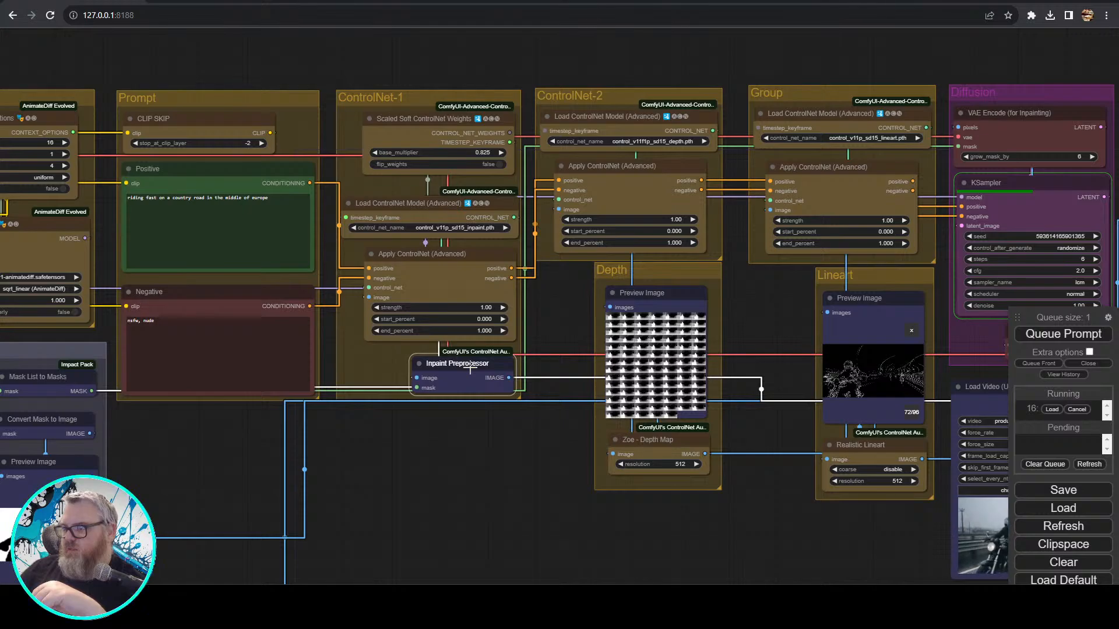
- Look over the whole running workflow, from the Threshold Mask and Blur Mask groups to the Output group's video previews
scroll(460, 449, down, 5)
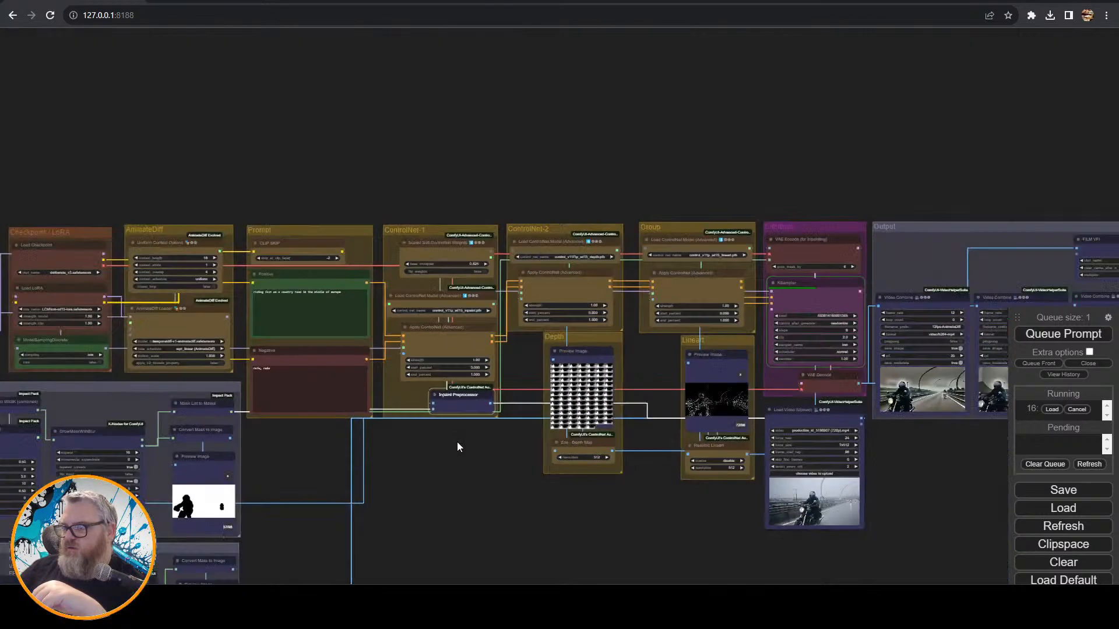
scroll(455, 446, down, 1)
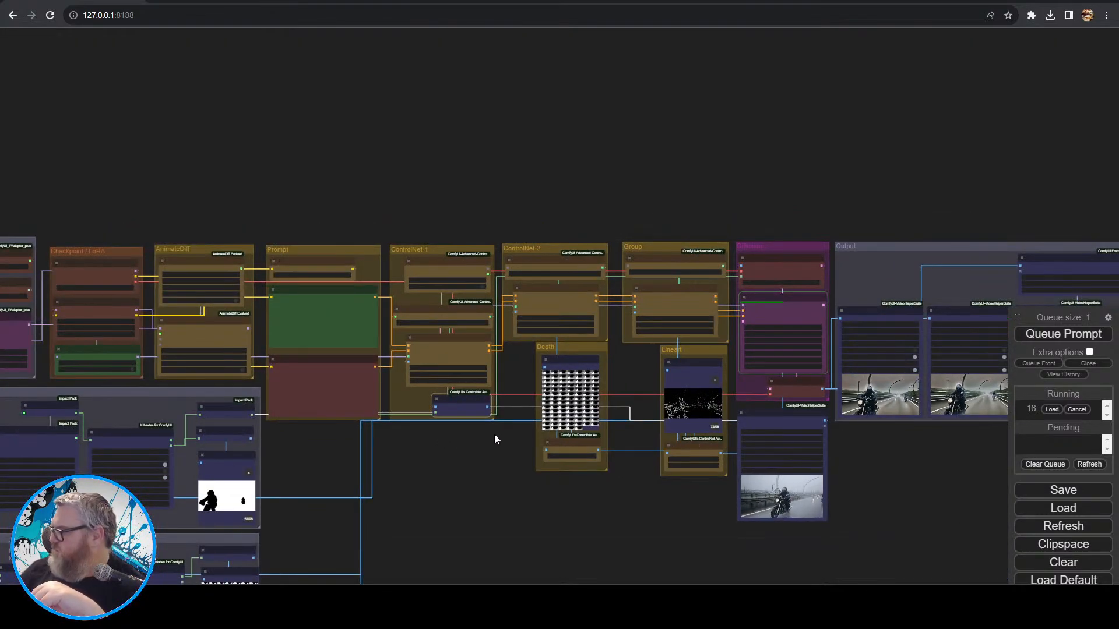
drag(495, 435, 63, 390)
scroll(551, 445, up, 4)
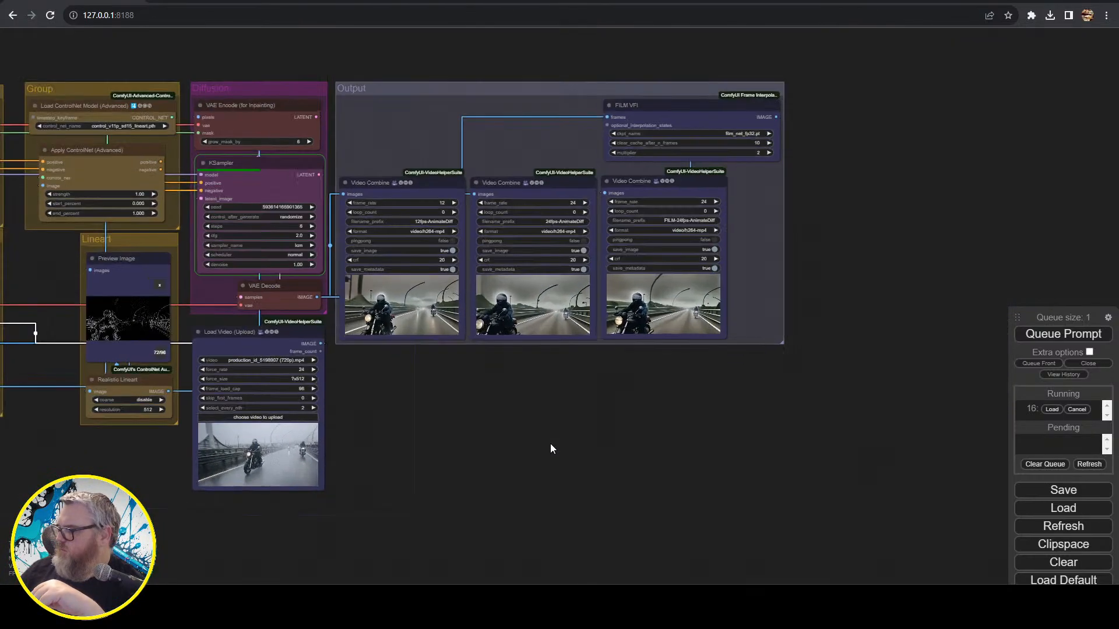
scroll(550, 442, up, 1)
scroll(416, 434, up, 1)
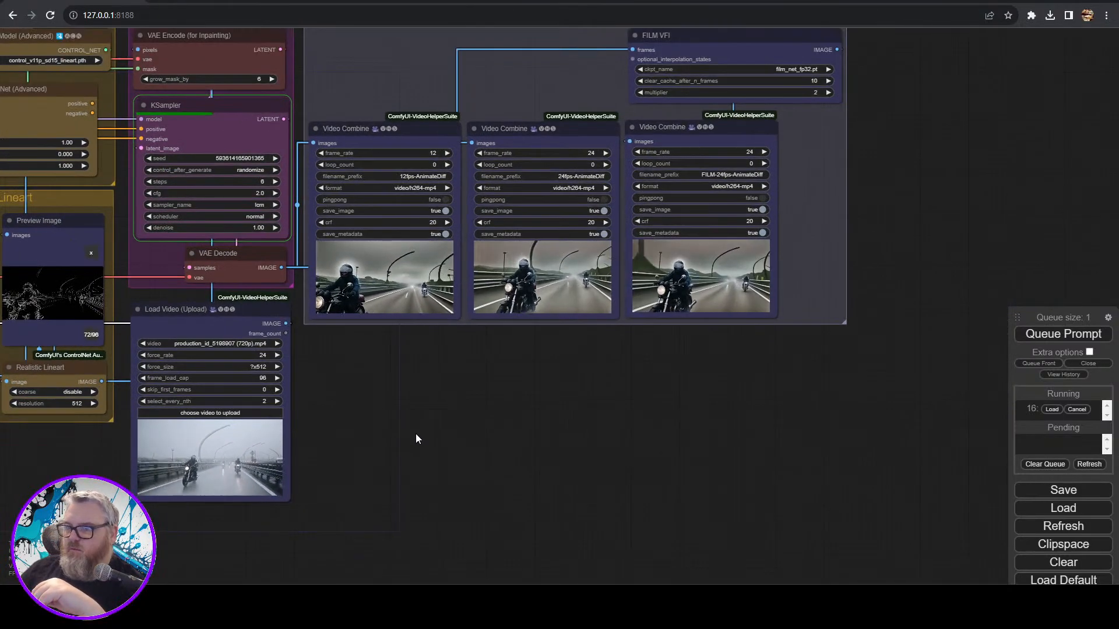
drag(415, 434, 518, 487)
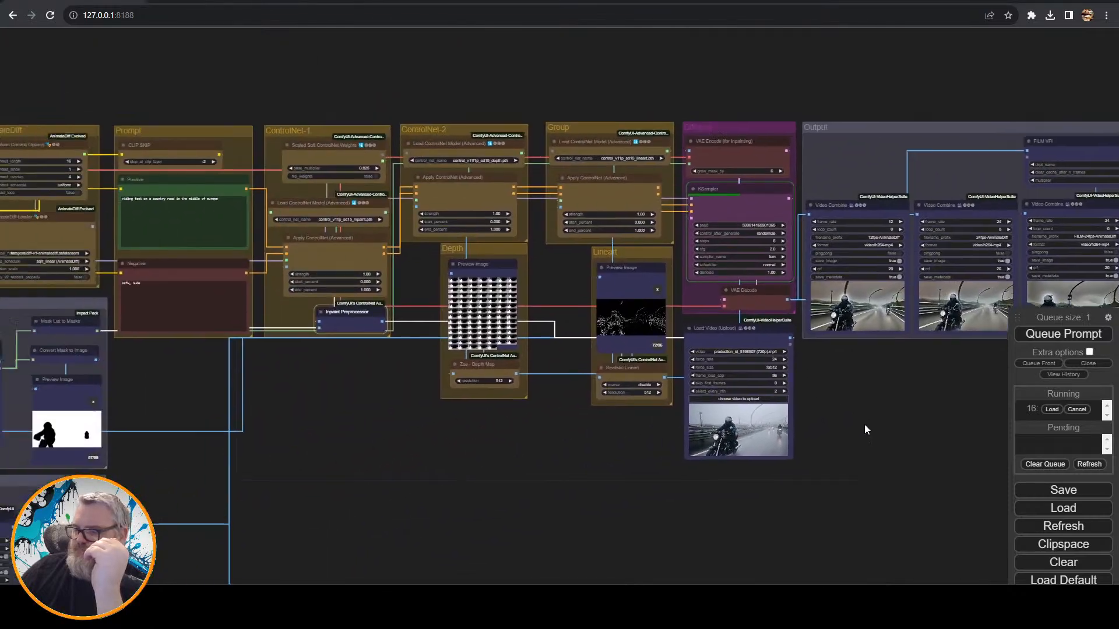
drag(864, 427, 926, 430)
drag(780, 333, 288, 413)
drag(499, 537, 981, 355)
drag(784, 234, 128, 296)
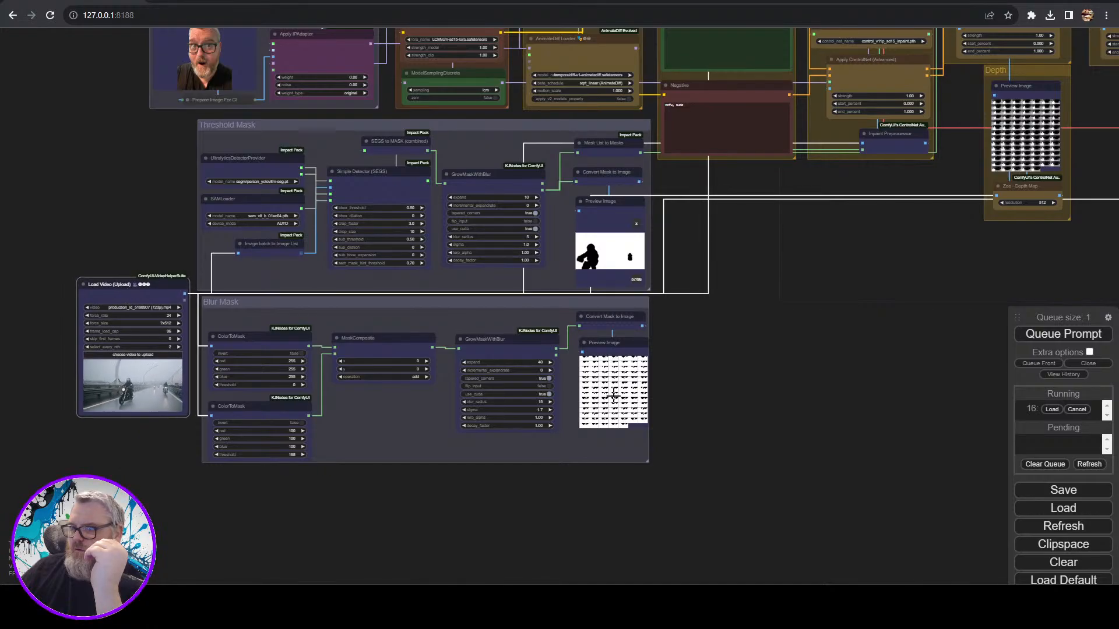
click(848, 345)
drag(848, 344, 119, 446)
drag(715, 354, 318, 490)
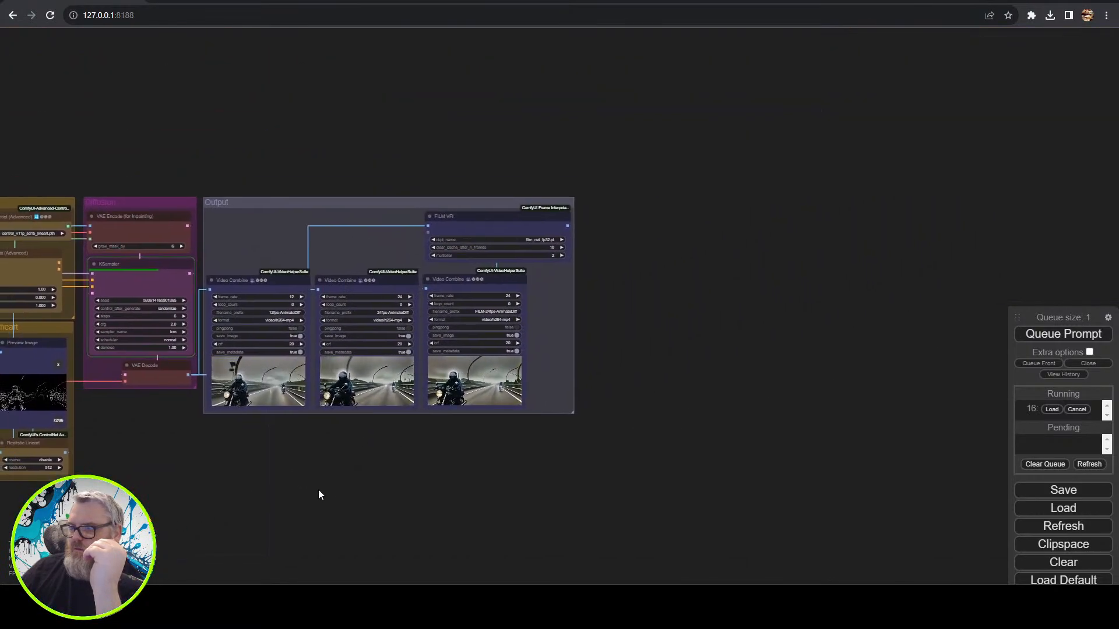
scroll(318, 495, up, 6)
drag(402, 467, 637, 581)
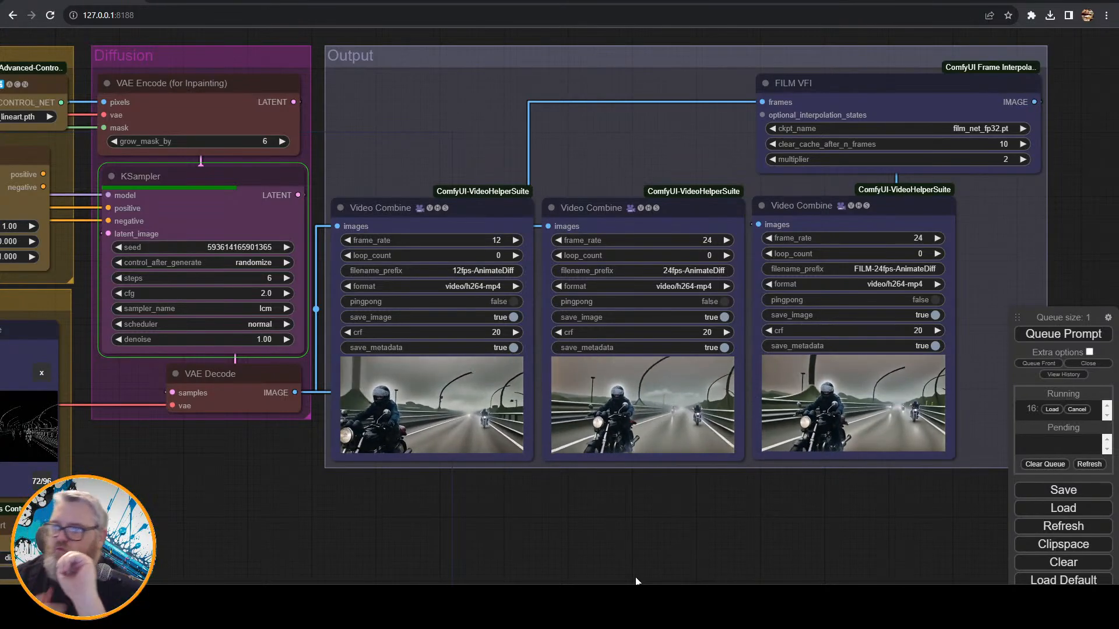
- Switch to the ComfyUI console window, split its tab and run nvitop in the new pane to monitor the GPU
click(402, 609)
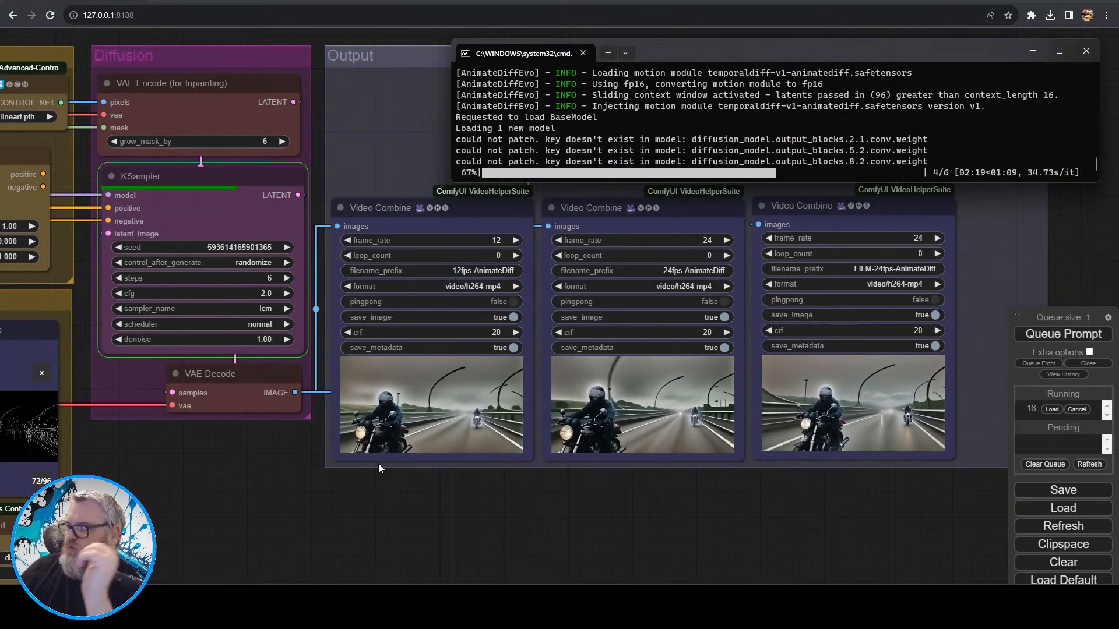
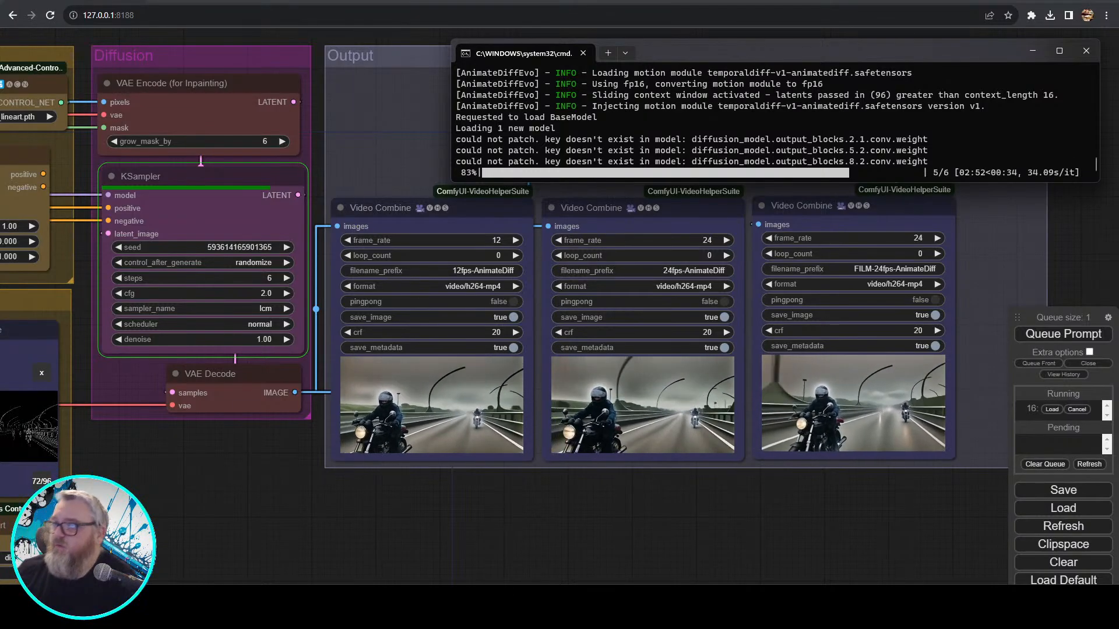
right_click(521, 53)
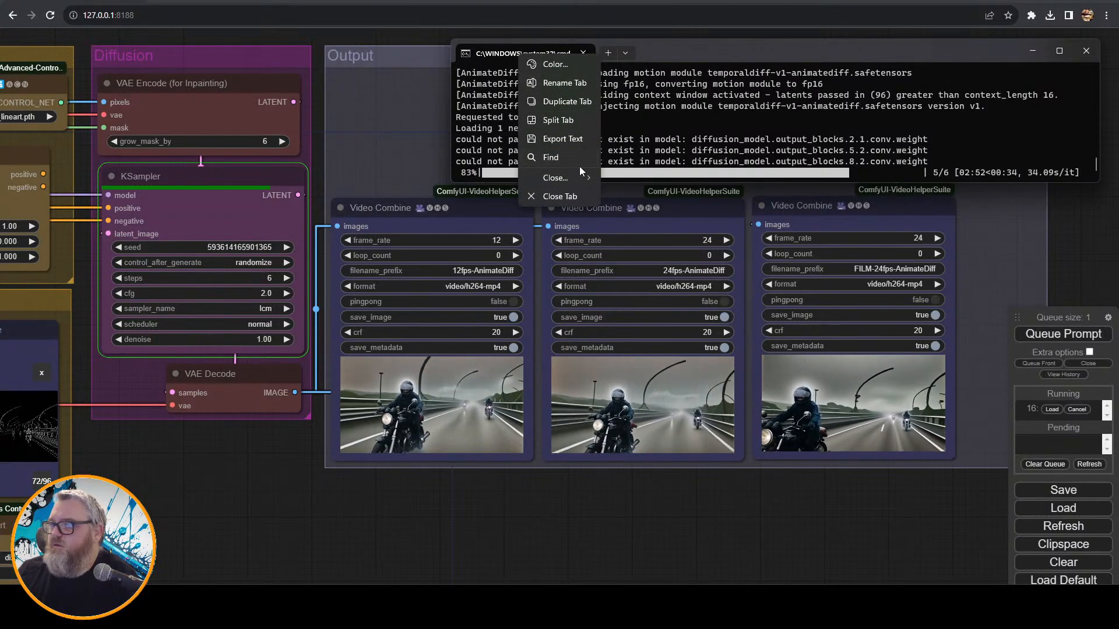
click(575, 122)
text(nvitop)
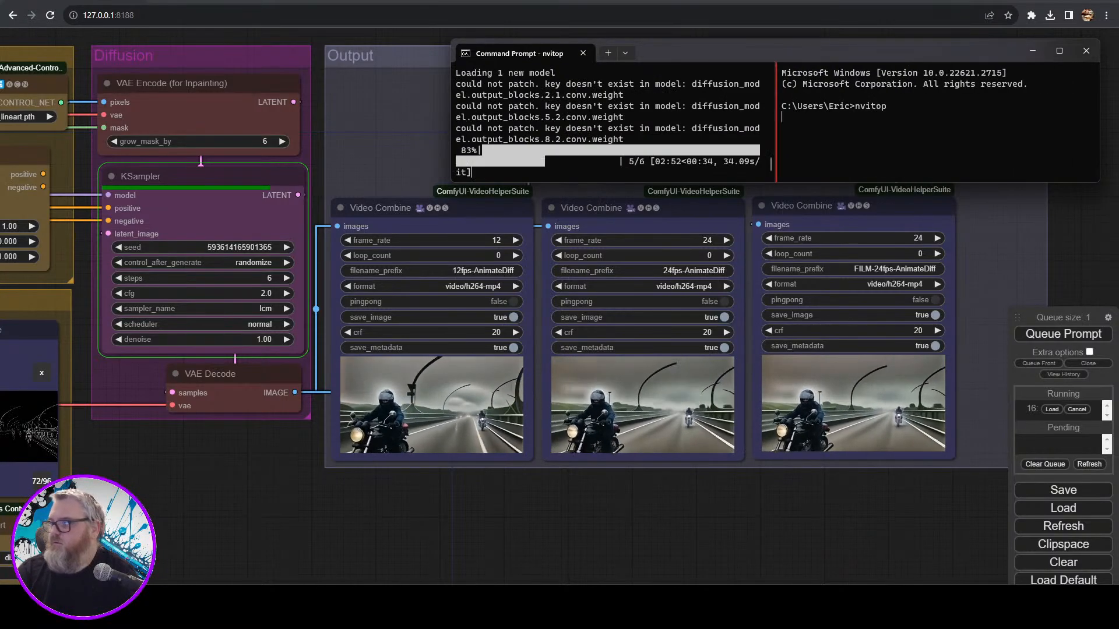
key(Return)
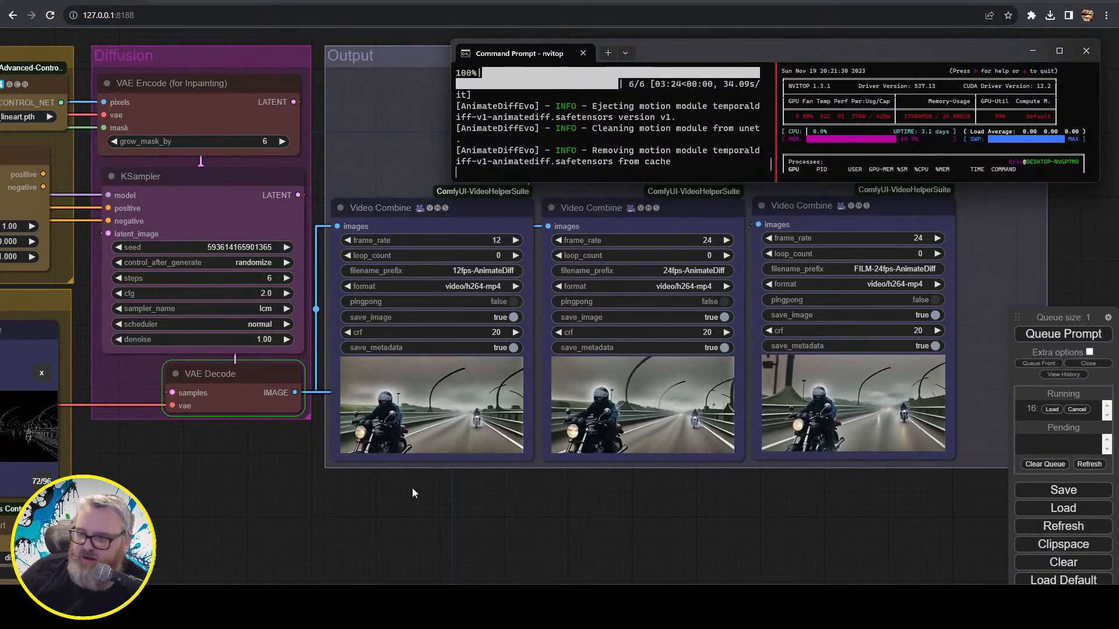
- Examine the finished motorcycle videos in the Output group, enlarging the 24fps-AnimateDiff preview to judge the riders and background
drag(411, 490, 835, 487)
scroll(571, 505, down, 5)
drag(571, 510, 69, 498)
scroll(272, 492, up, 6)
drag(243, 473, 443, 501)
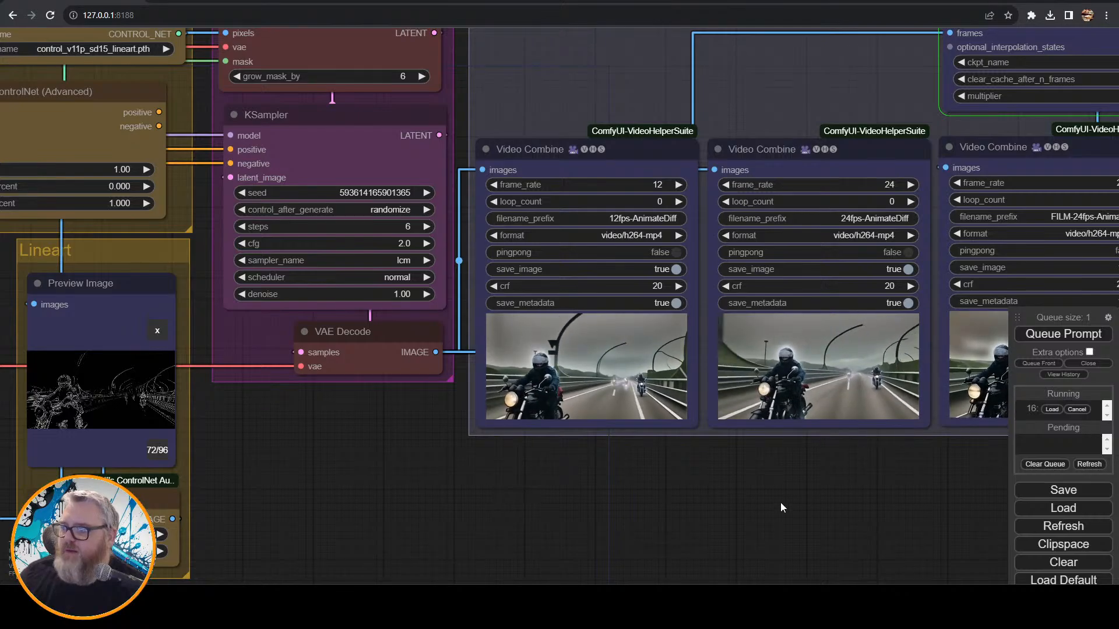
drag(781, 502, 371, 580)
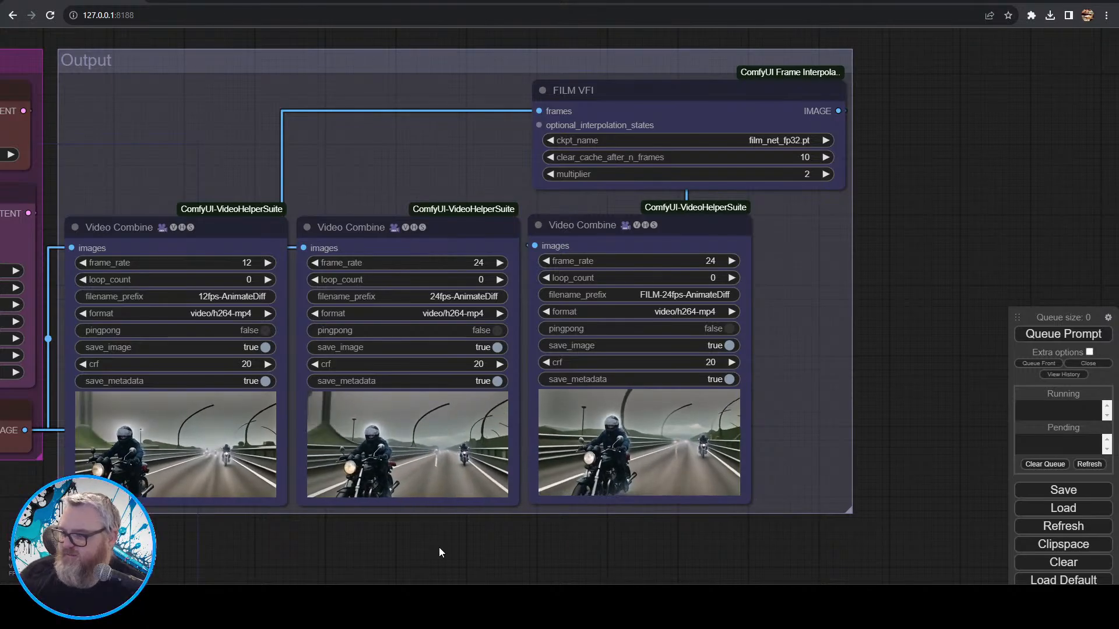
scroll(359, 549, up, 5)
scroll(358, 548, up, 4)
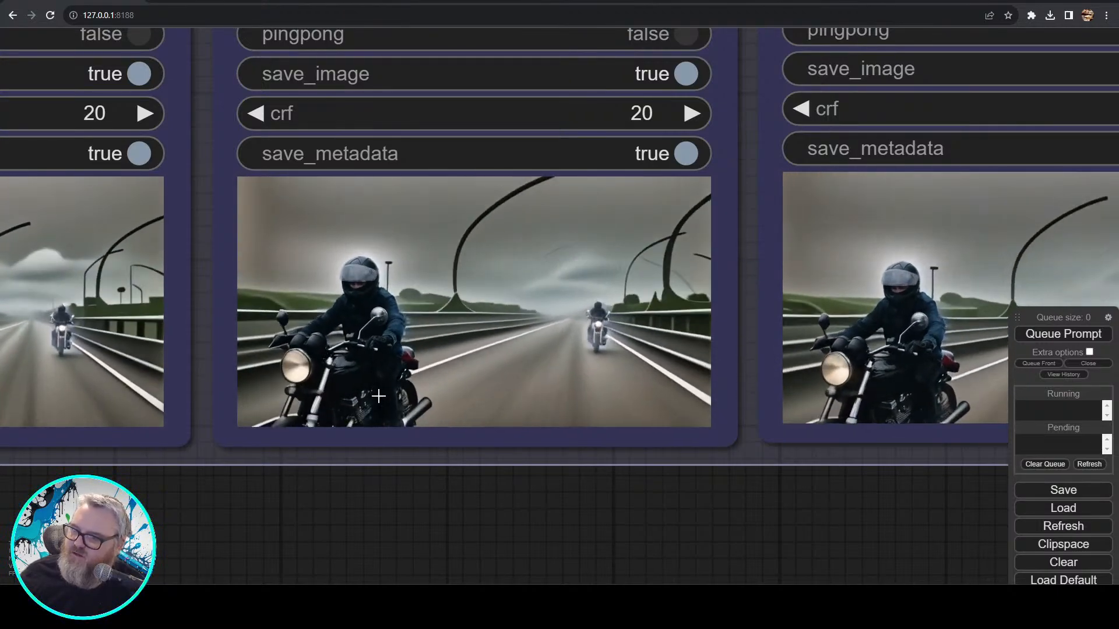
scroll(307, 463, down, 5)
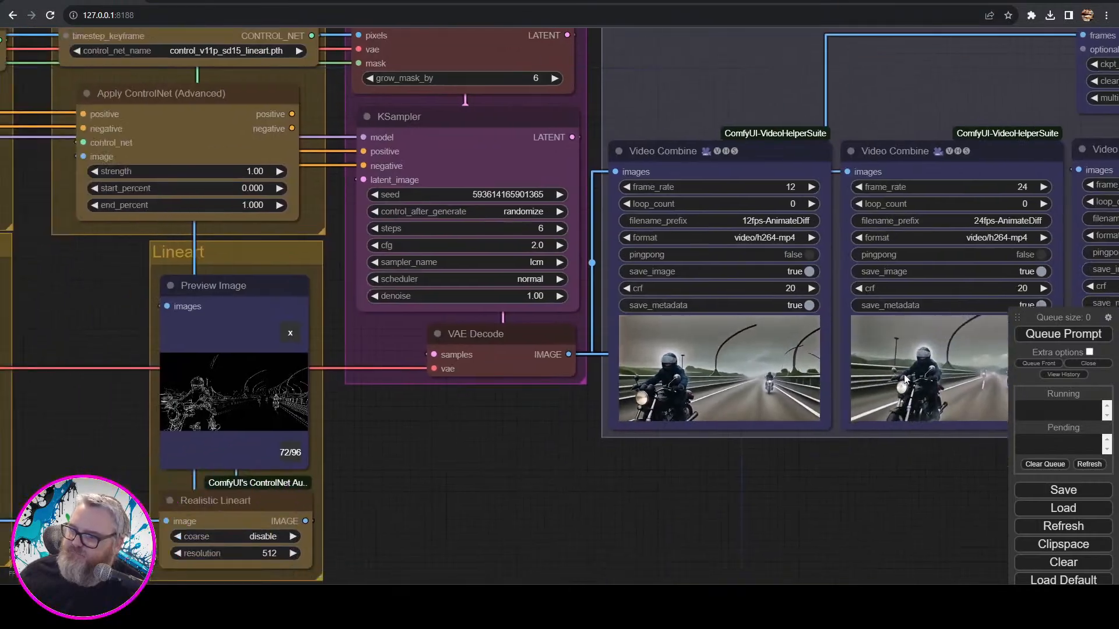
drag(24, 536, 652, 414)
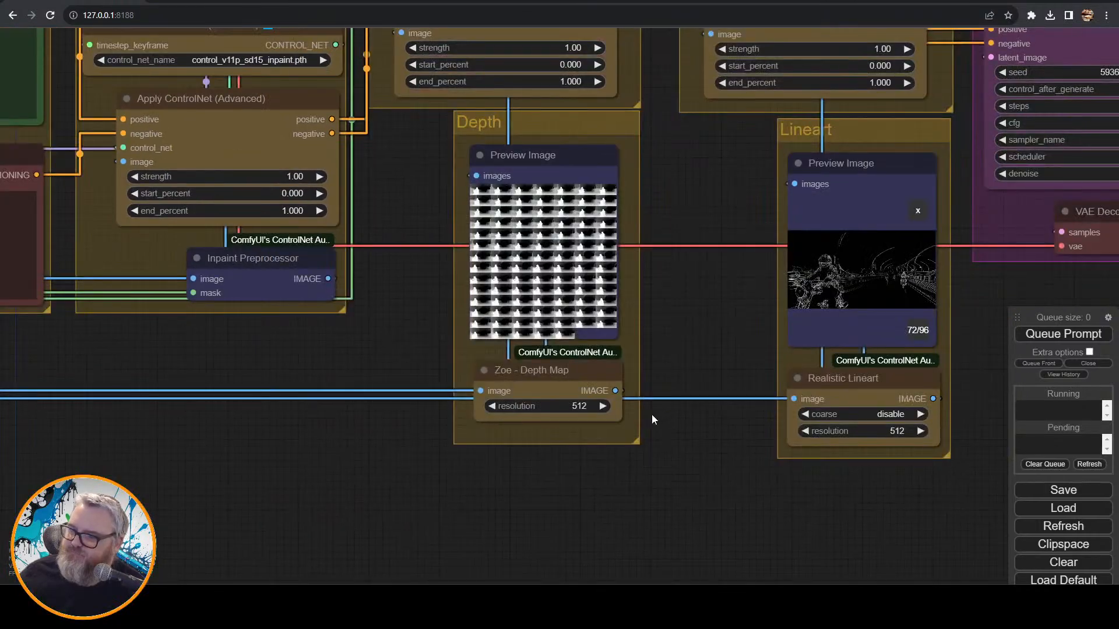
drag(323, 356, 1107, 420)
drag(667, 462, 1057, 270)
scroll(790, 430, down, 9)
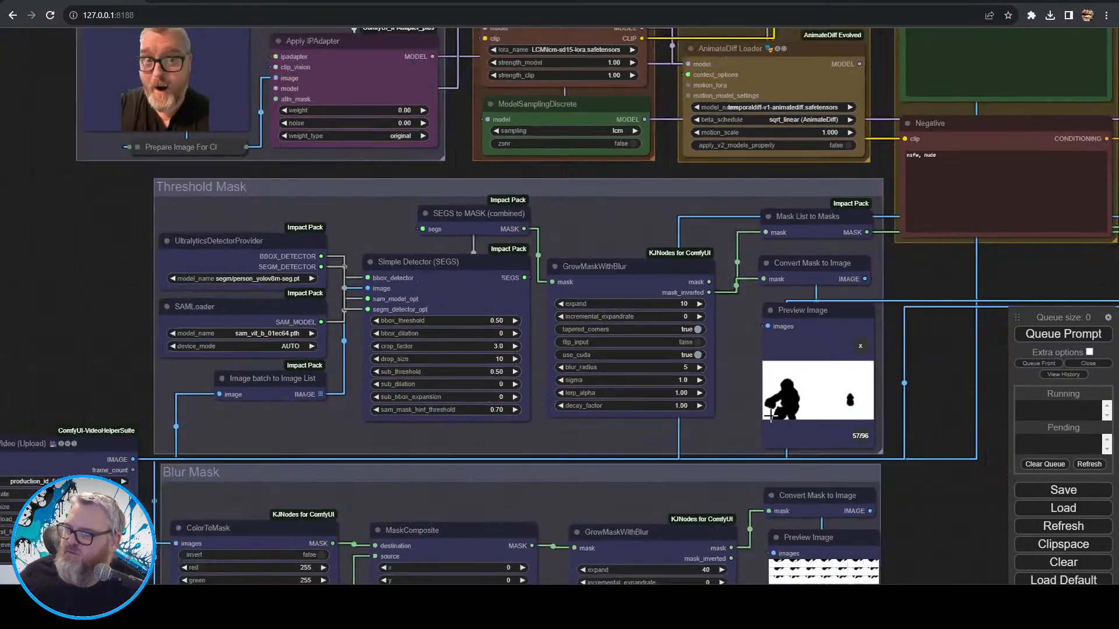
drag(552, 547, 638, 438)
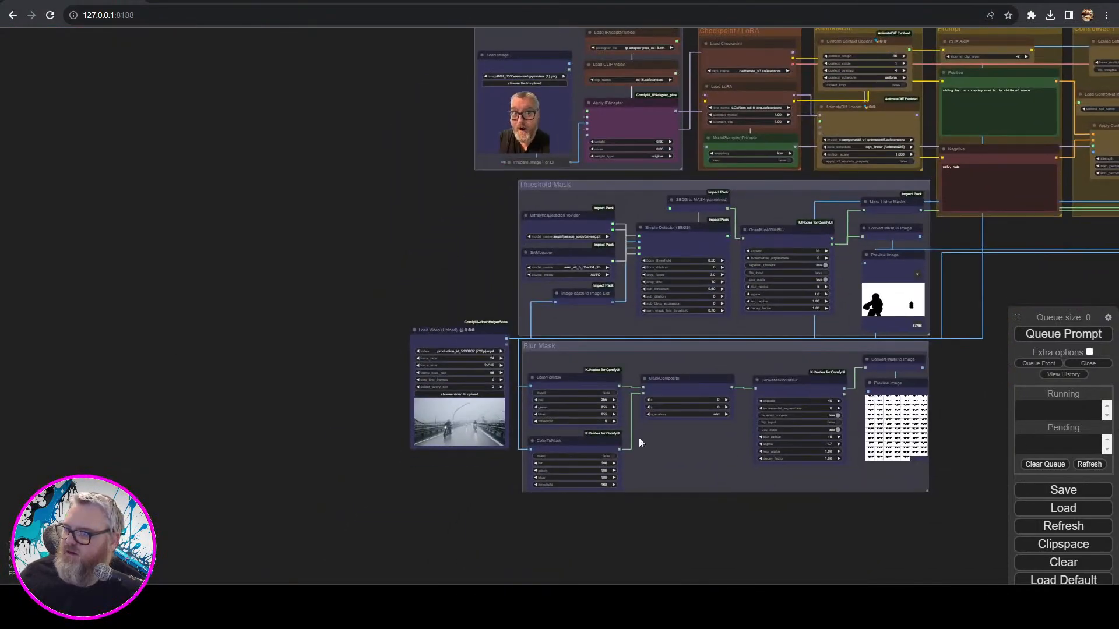
click(443, 393)
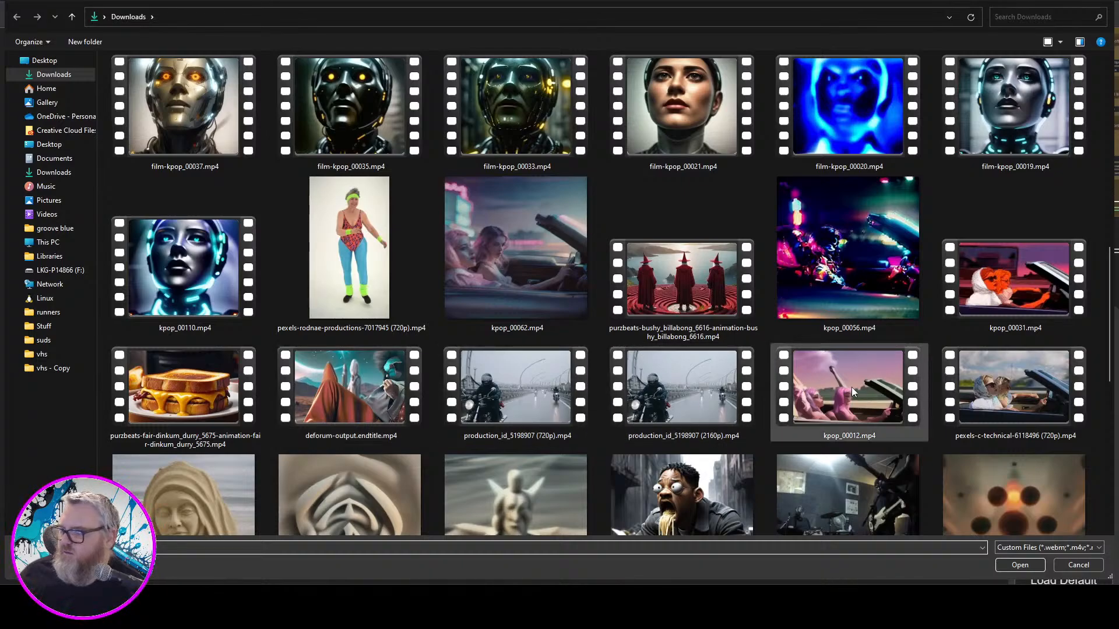
double_click(1005, 396)
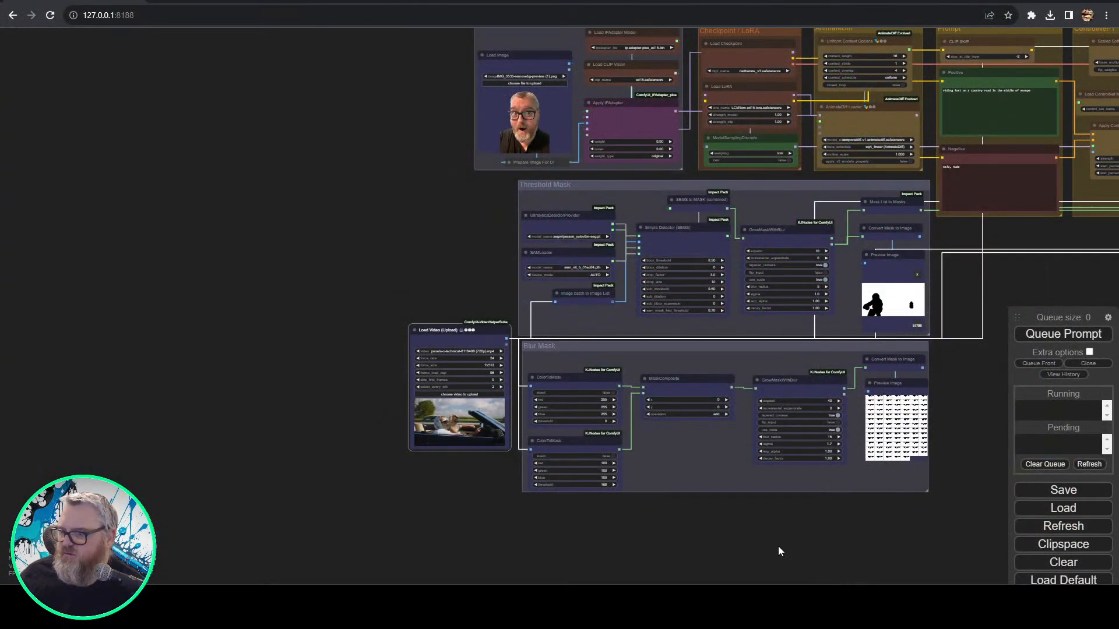
drag(778, 547, 168, 525)
click(1061, 334)
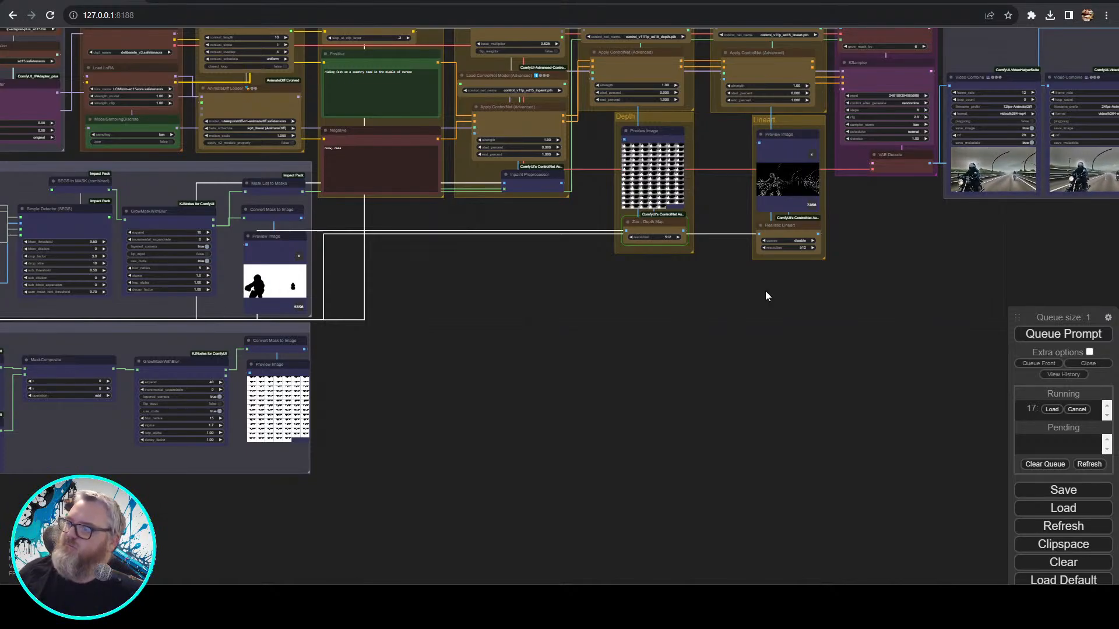
- Return the lineart preview to its frame grid, open its first frame, and inspect the depth preview during the run
scroll(664, 239, up, 10)
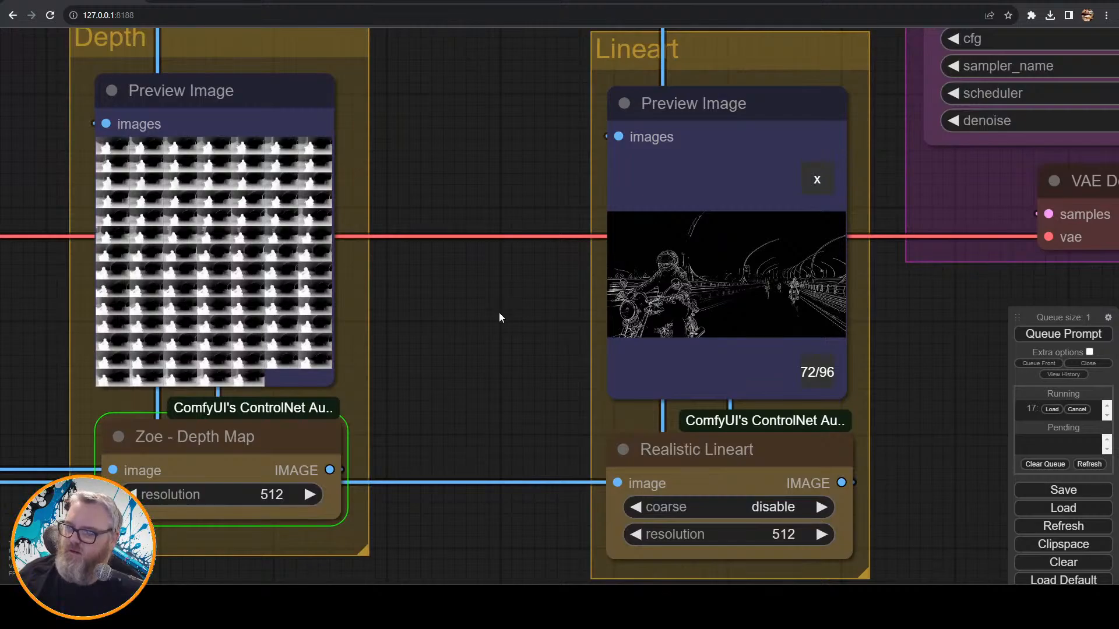
scroll(500, 314, down, 6)
click(676, 296)
click(677, 240)
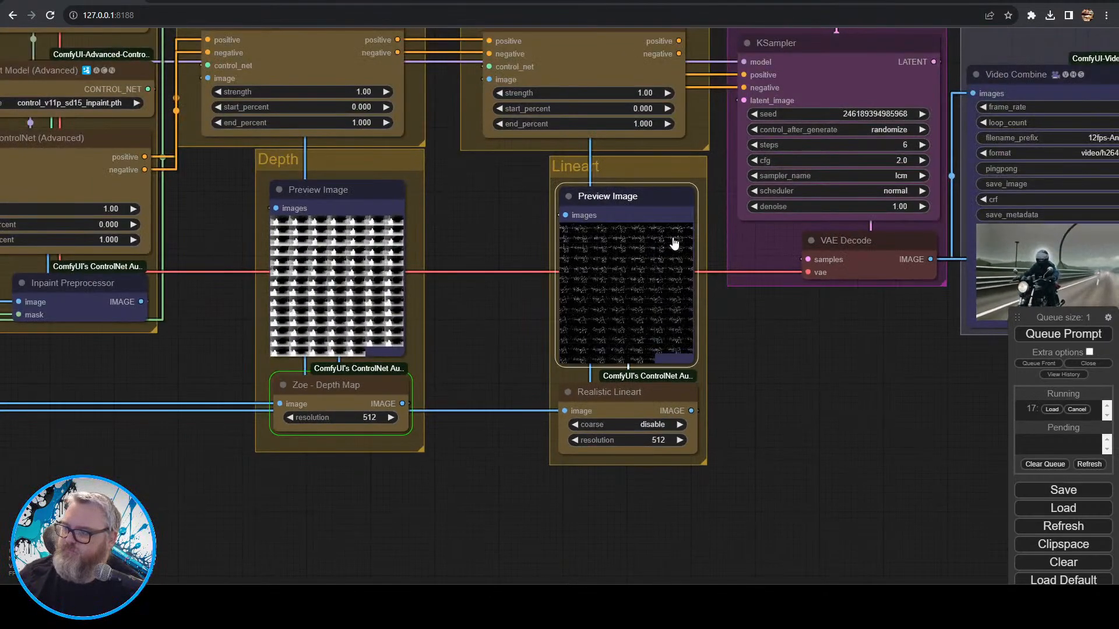
click(569, 229)
click(282, 223)
scroll(476, 341, up, 5)
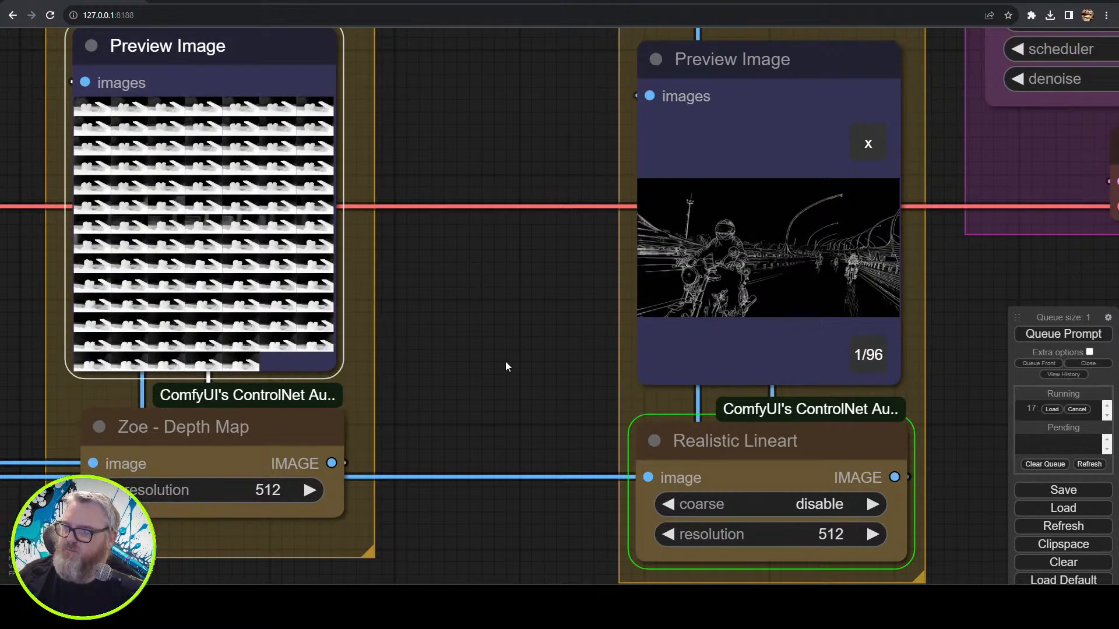
- Enlarge the first frame in both the Depth and Lineart Preview Image nodes and inspect the car clip's maps
scroll(497, 337, down, 3)
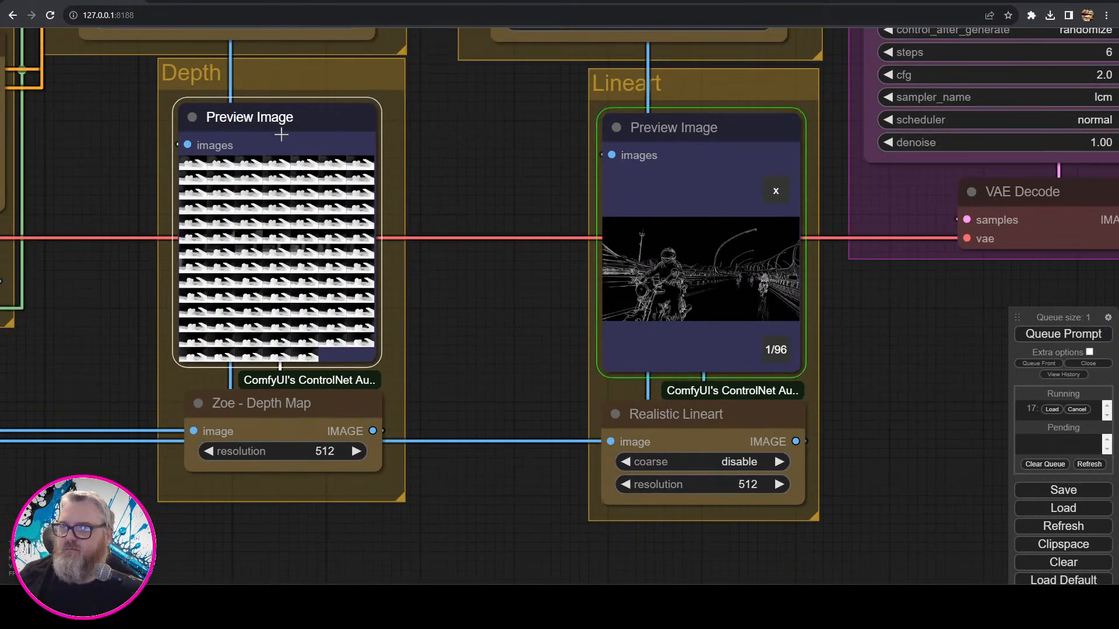
click(192, 168)
click(613, 176)
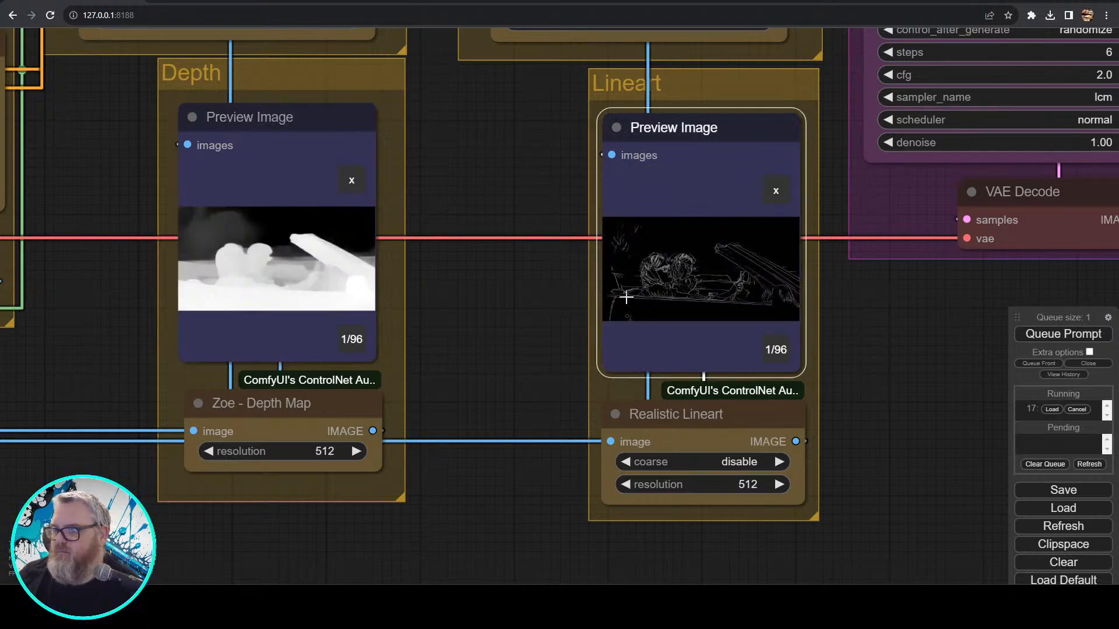
scroll(630, 342, up, 3)
scroll(632, 338, down, 4)
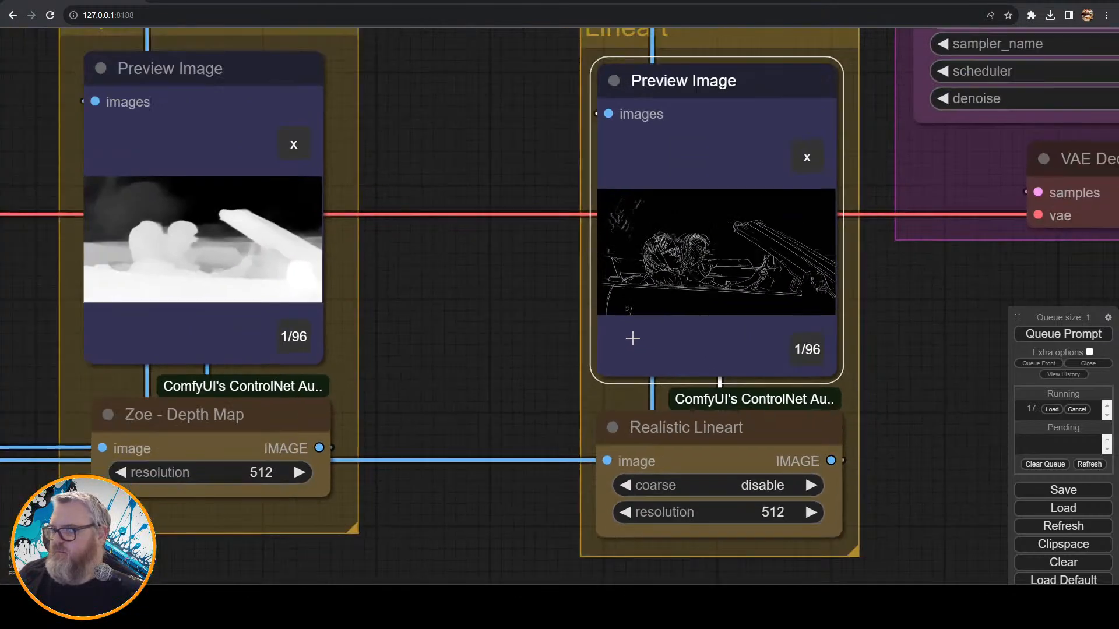
scroll(630, 338, down, 5)
- Check the Diffusion and Output groups, followed by the mask preview beside the GrowMaskWithBlur node with expand 40
drag(836, 389, 614, 400)
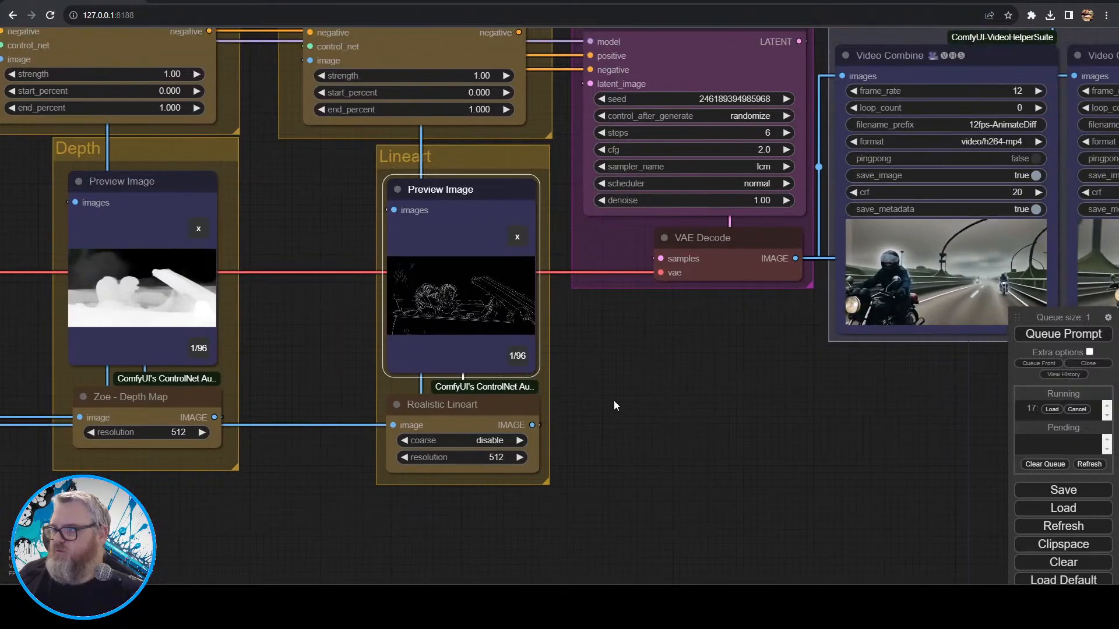
scroll(641, 416, down, 4)
drag(711, 411, 892, 310)
scroll(618, 463, down, 4)
scroll(475, 529, up, 10)
drag(474, 529, 1004, 431)
drag(683, 519, 693, 597)
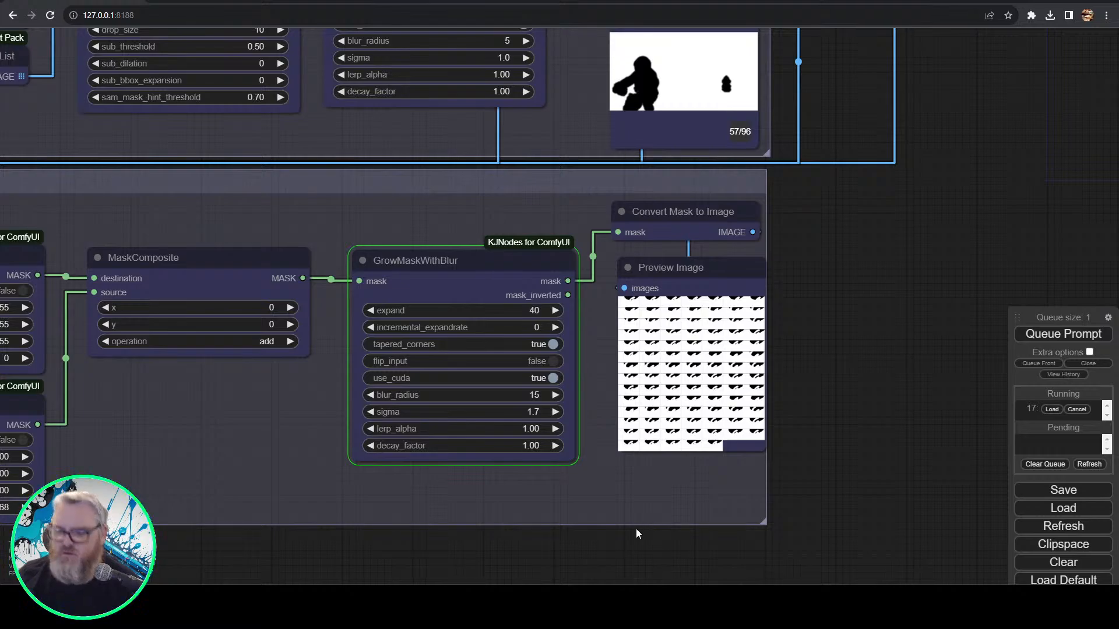
key(ctrl+t)
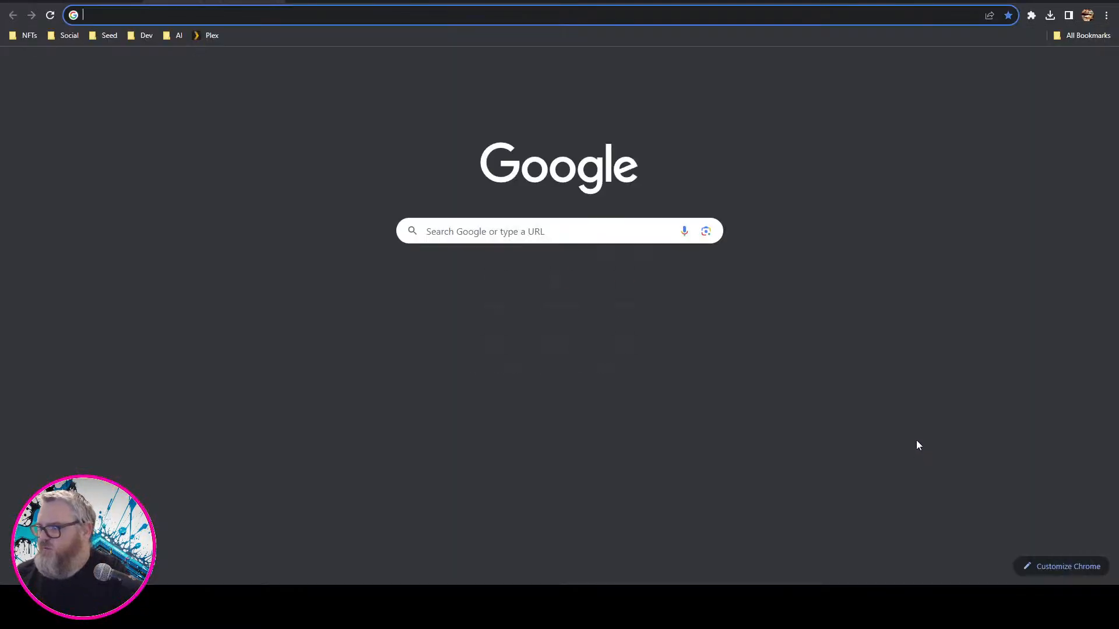
key(ctrl+w)
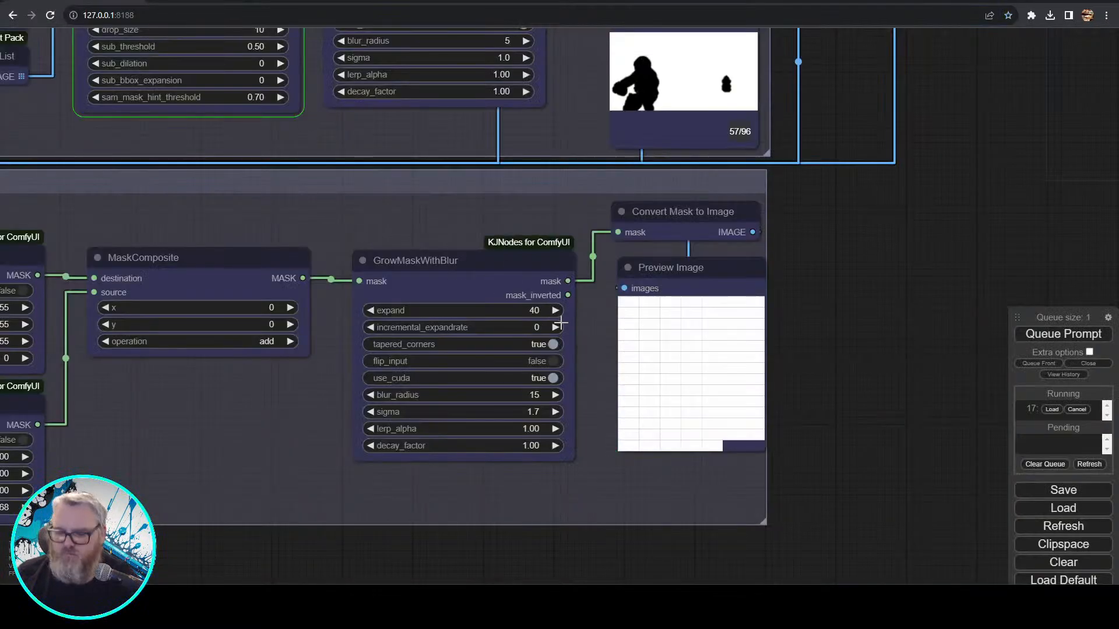
key(ctrl+t)
text(twi)
key(Return)
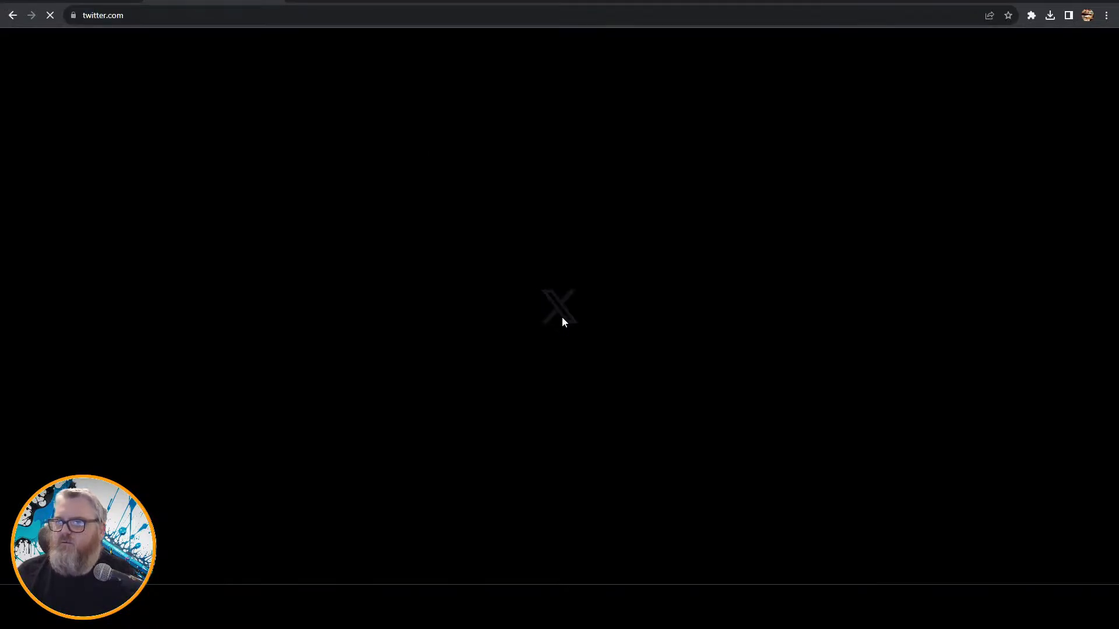
key(ctrl+w)
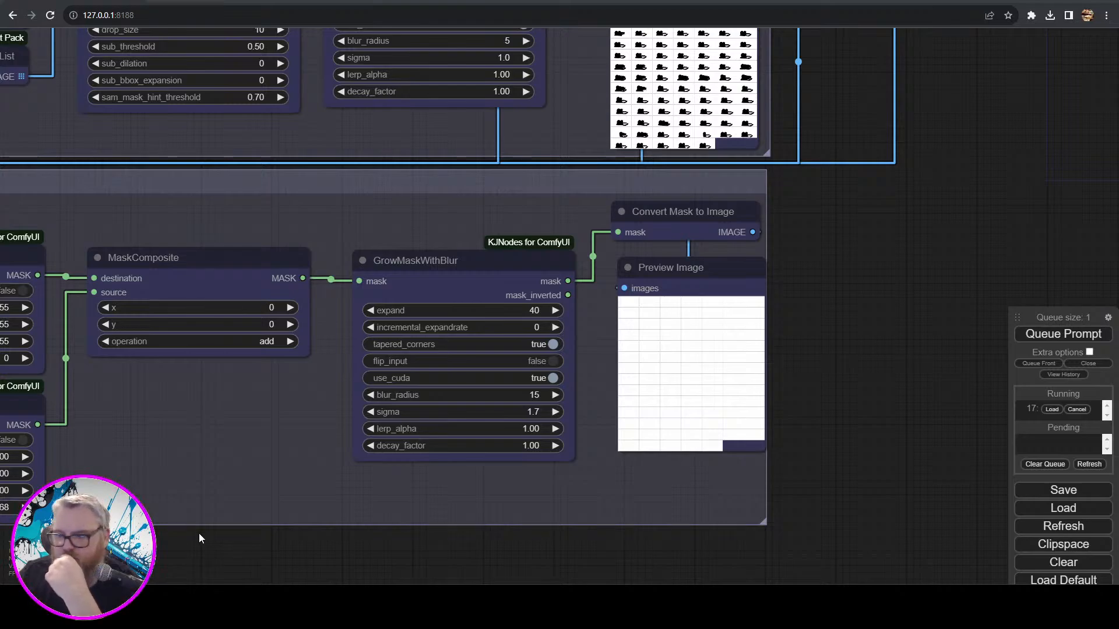
- Examine the Threshold Mask and Blur Mask previews for the car clip and trace how the masks feed the ControlNet groups
scroll(198, 533, down, 3)
scroll(495, 498, up, 3)
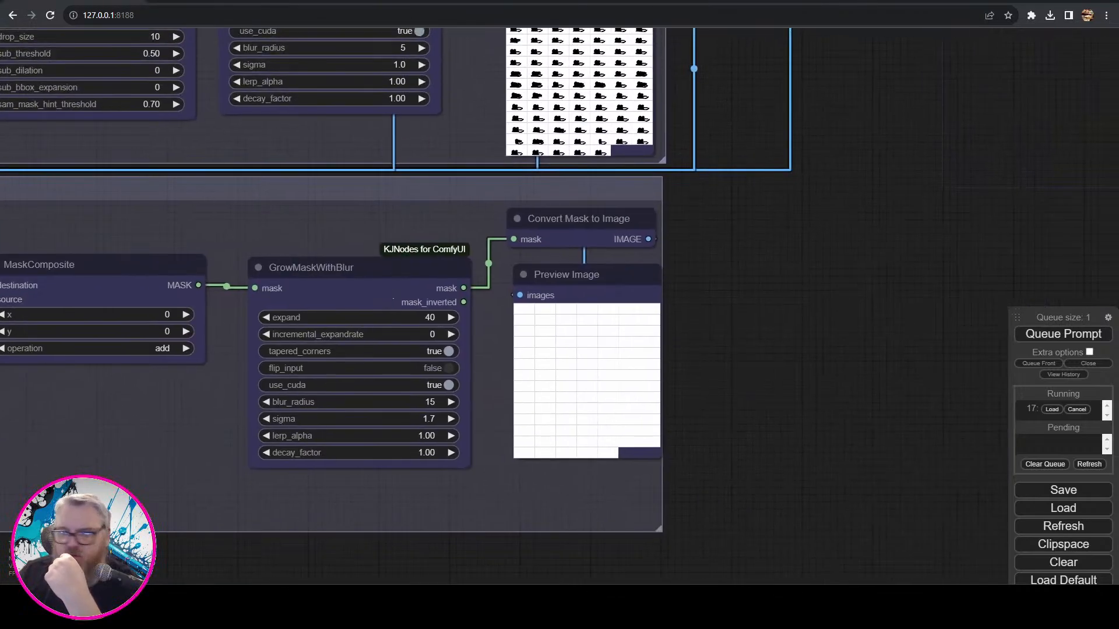
drag(691, 407, 627, 390)
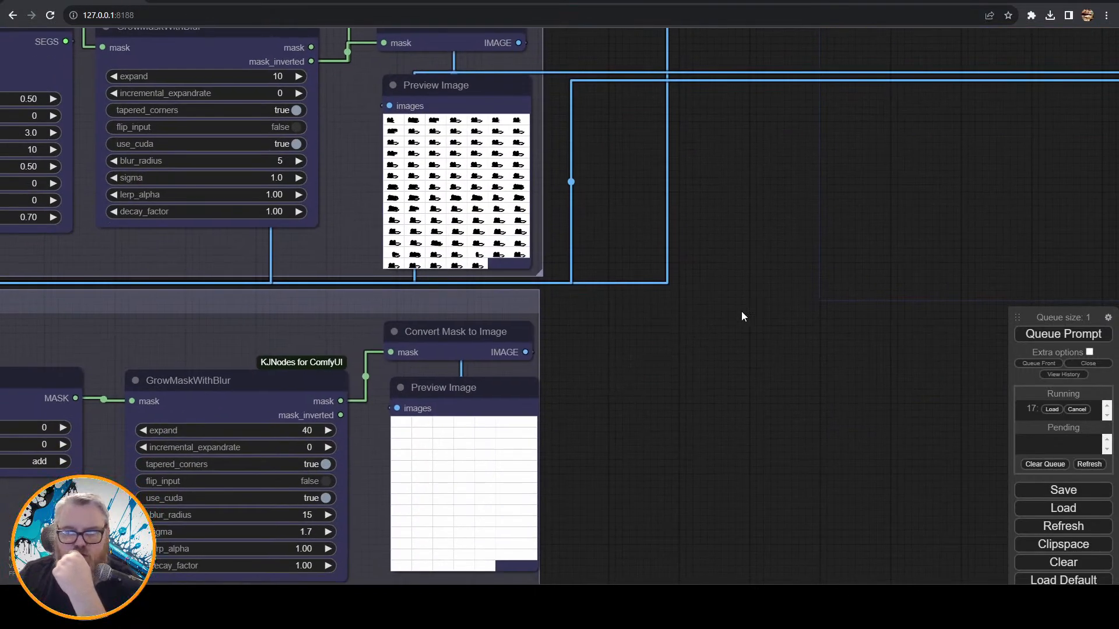
drag(741, 311, 526, 489)
scroll(526, 488, down, 5)
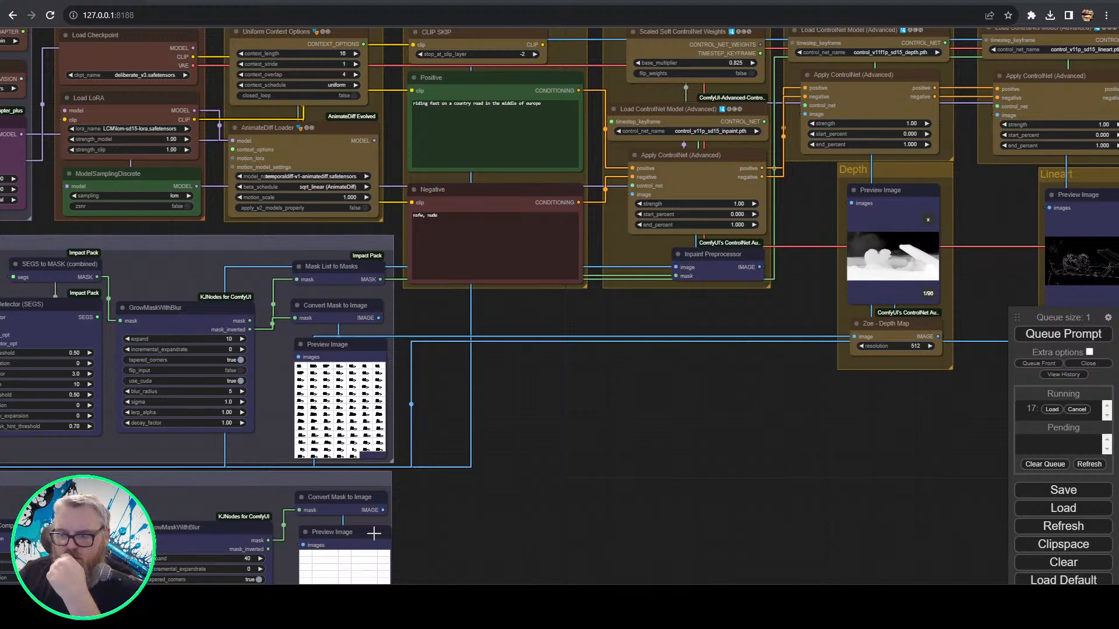
drag(426, 532, 567, 438)
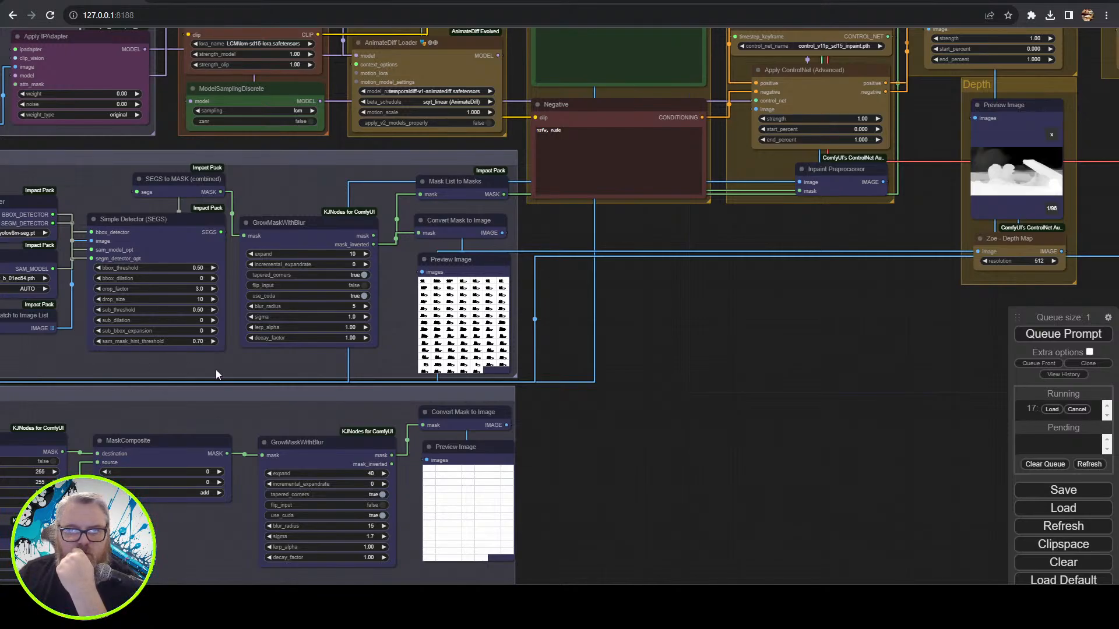
scroll(586, 460, down, 2)
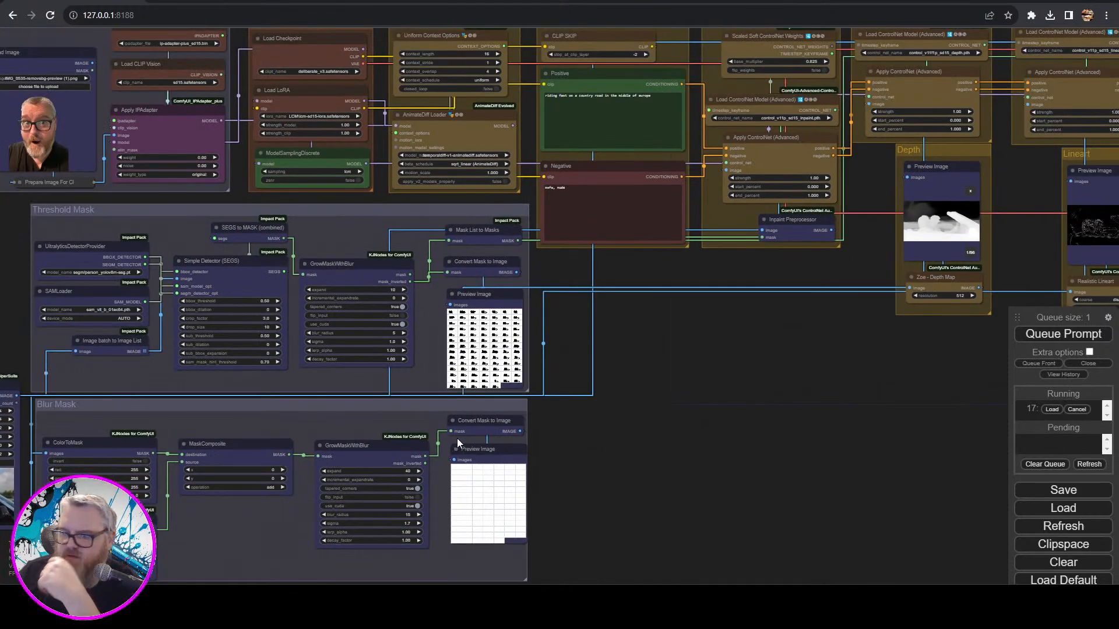
drag(751, 371, 575, 451)
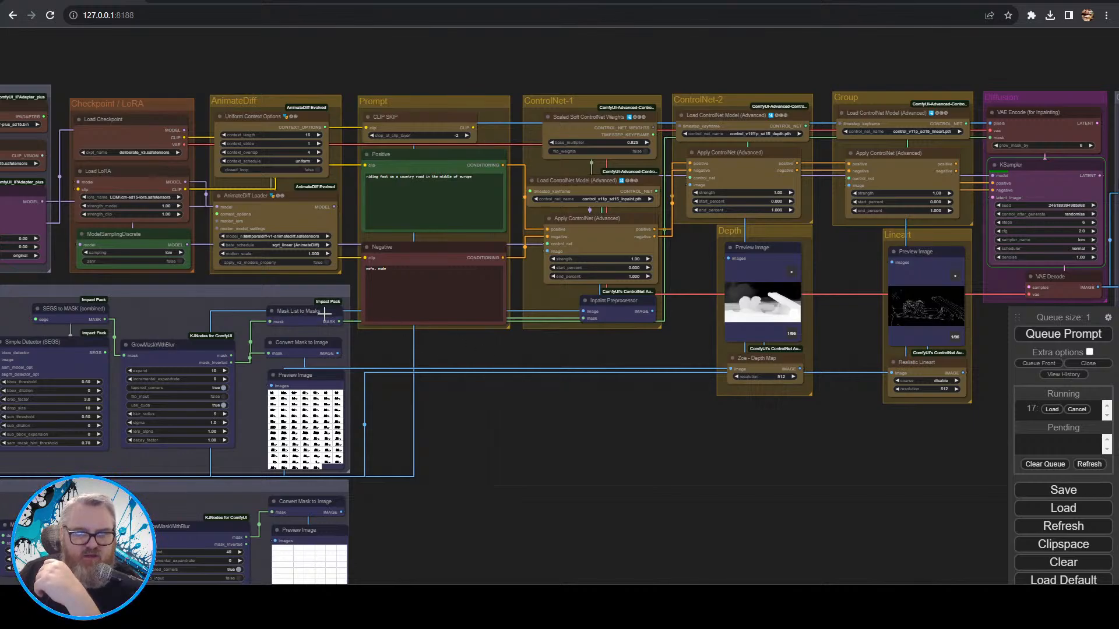
- Review the available options of the Apply ControlNet (Advanced) node in the ControlNet-1 group
scroll(600, 311, up, 6)
drag(606, 373, 497, 481)
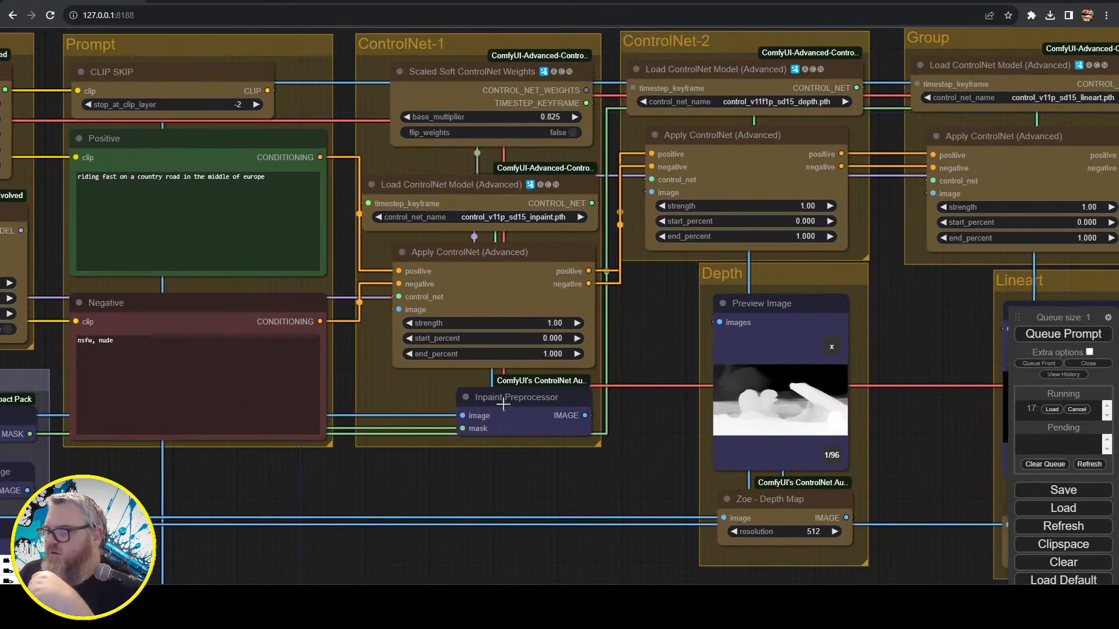
click(496, 265)
right_click(494, 264)
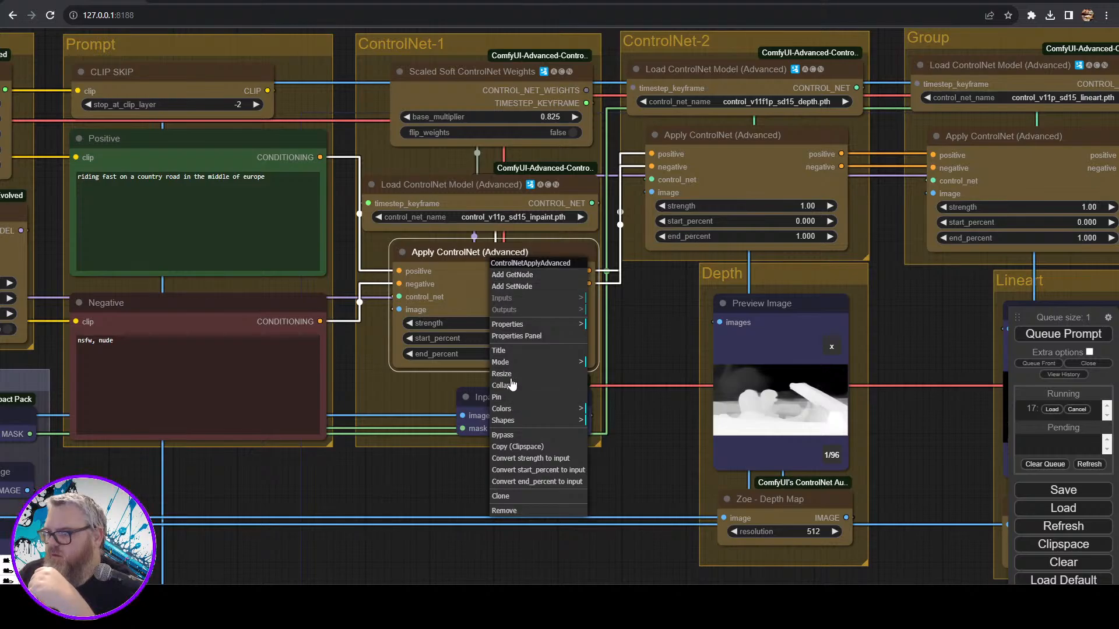
click(471, 278)
- Try adding an ACN_AdvancedControlNetApply node below the ControlNet-1 group to check its mask input
double_click(478, 516)
text(apply con)
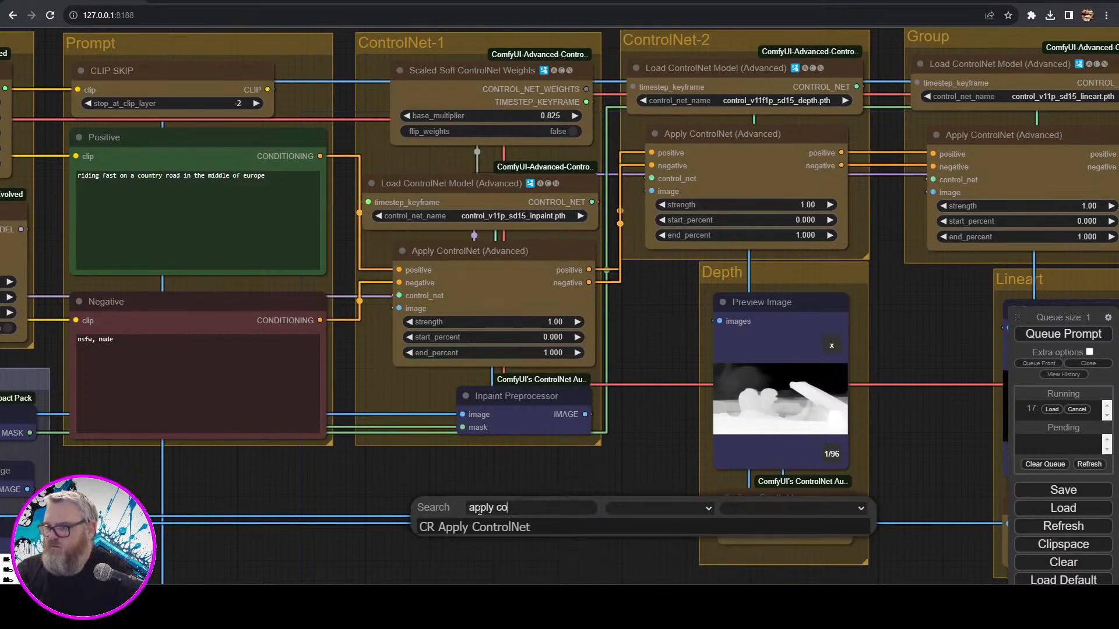
key(BackSpace)
key(BackSpace)
key(BackSpace)
key(BackSpace)
key(BackSpace)
key(BackSpace)
key(BackSpace)
key(BackSpace)
text(control)
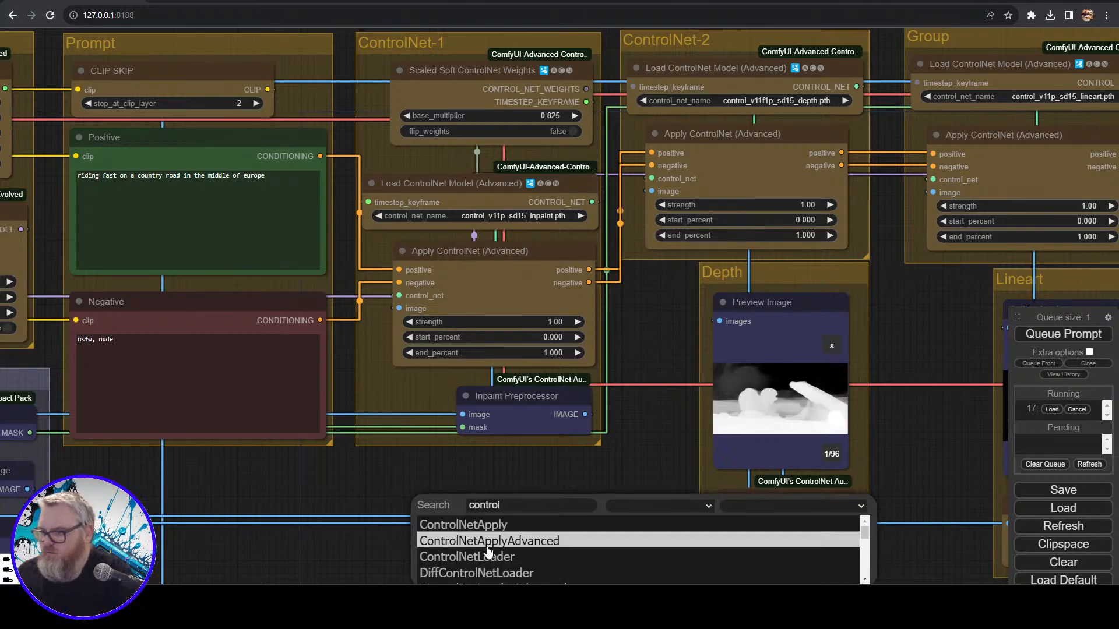
scroll(526, 562, down, 5)
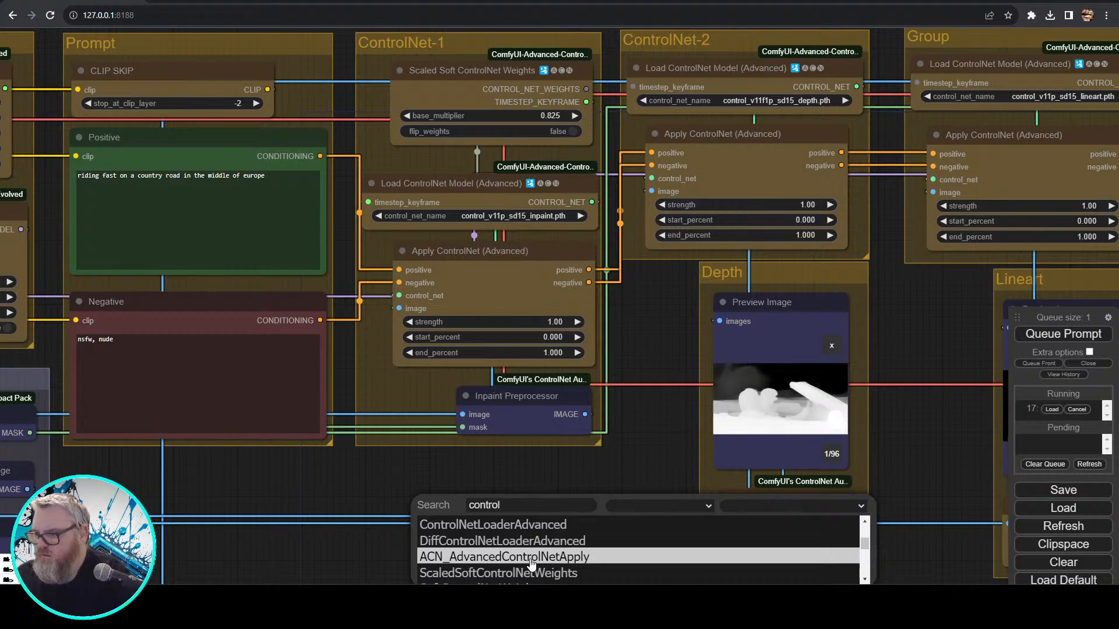
click(531, 562)
drag(509, 474, 471, 377)
drag(495, 410, 394, 391)
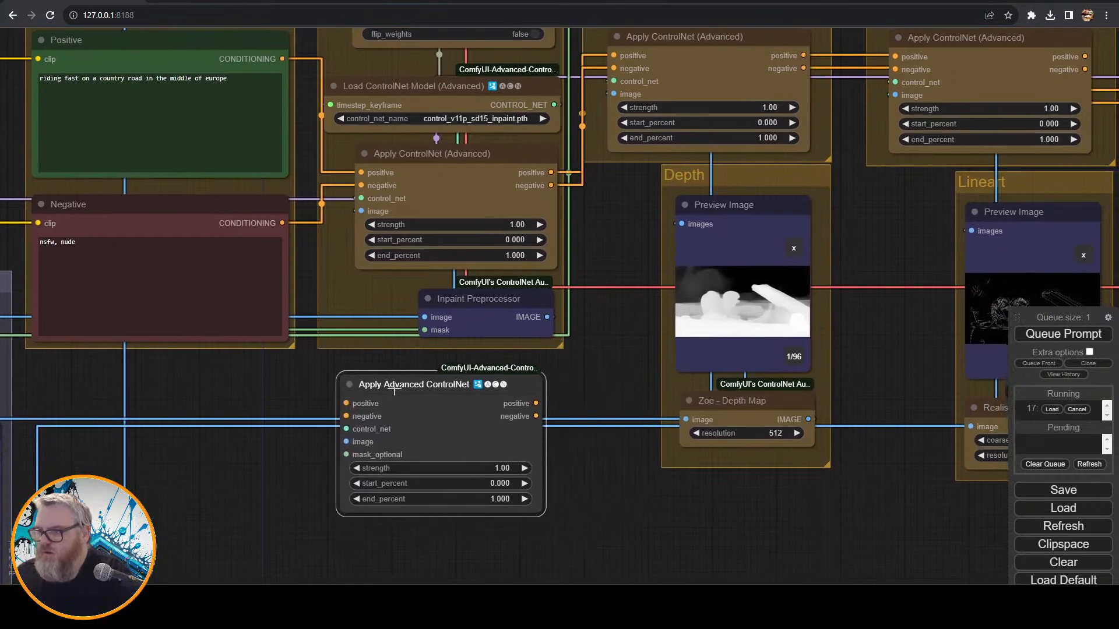
scroll(309, 394, down, 2)
drag(315, 392, 391, 409)
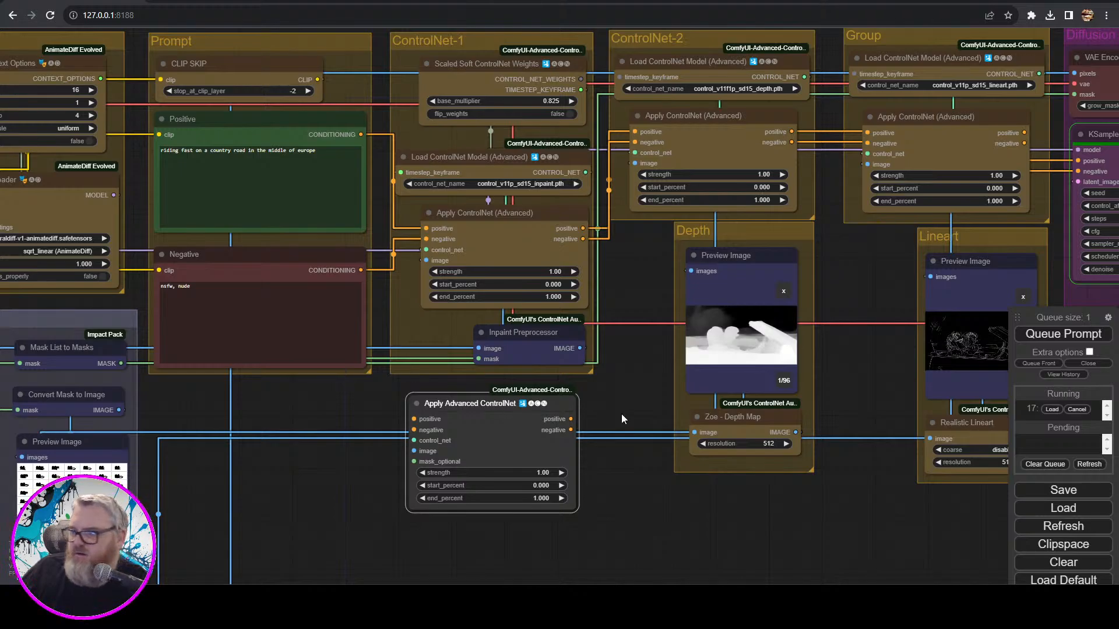
- Delete the unconnected Apply Advanced ControlNet node below the ControlNet-1 group
drag(621, 414, 487, 487)
drag(621, 314, 624, 322)
drag(526, 461, 593, 346)
click(427, 381)
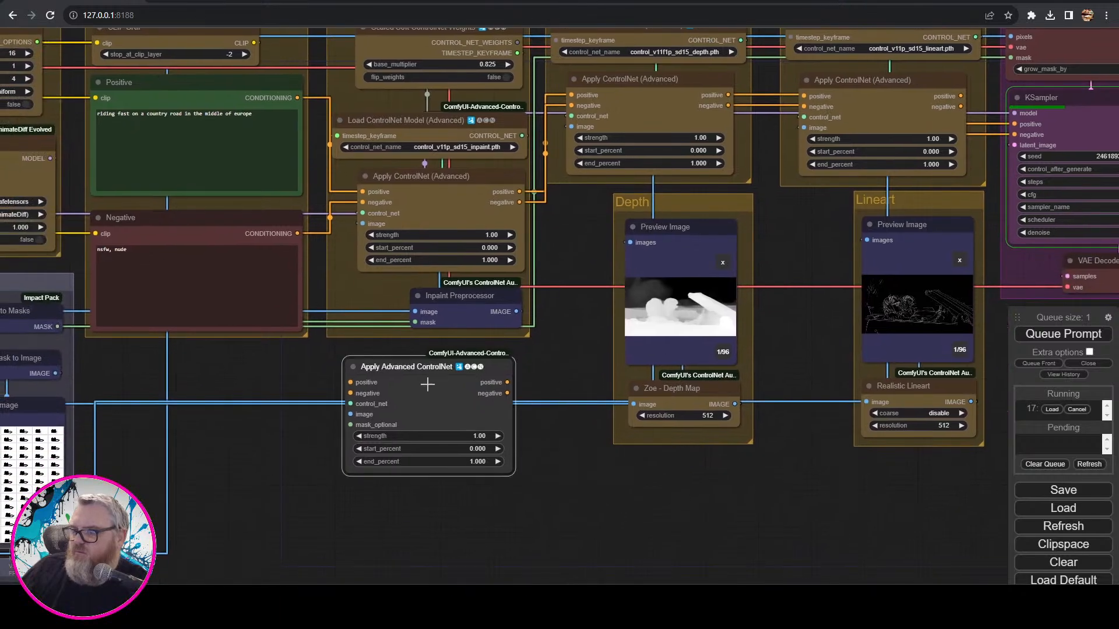
key(Delete)
- Look over the mask previews, ControlNet groups, KSampler progress and Output videos while the run continues
drag(277, 531, 627, 282)
scroll(519, 411, down, 5)
scroll(529, 449, up, 7)
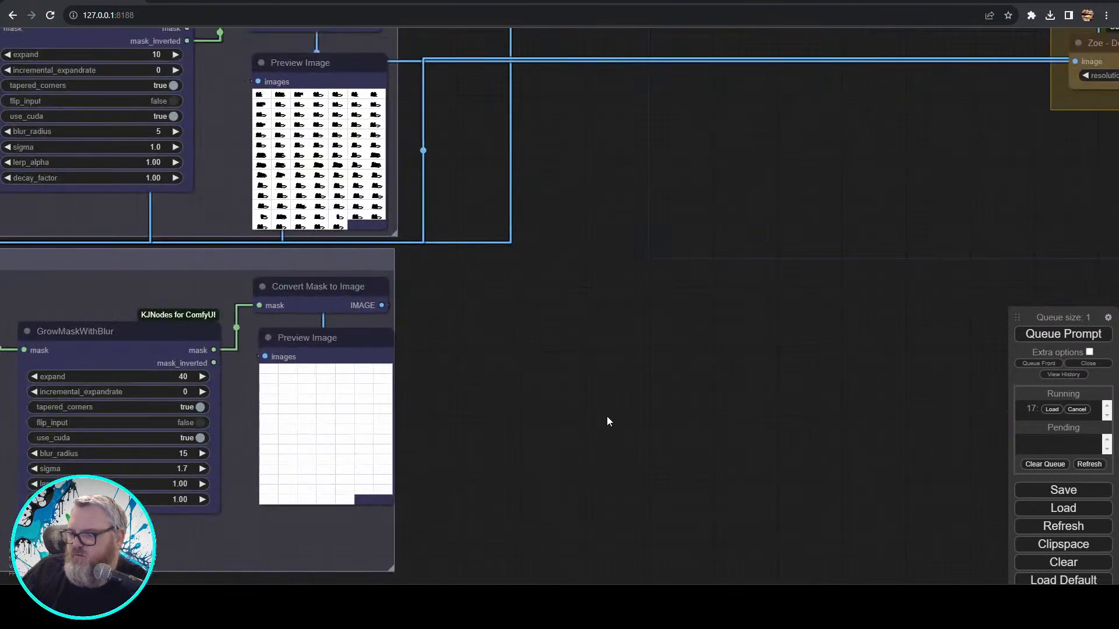
scroll(648, 398, down, 5)
drag(682, 391, 500, 546)
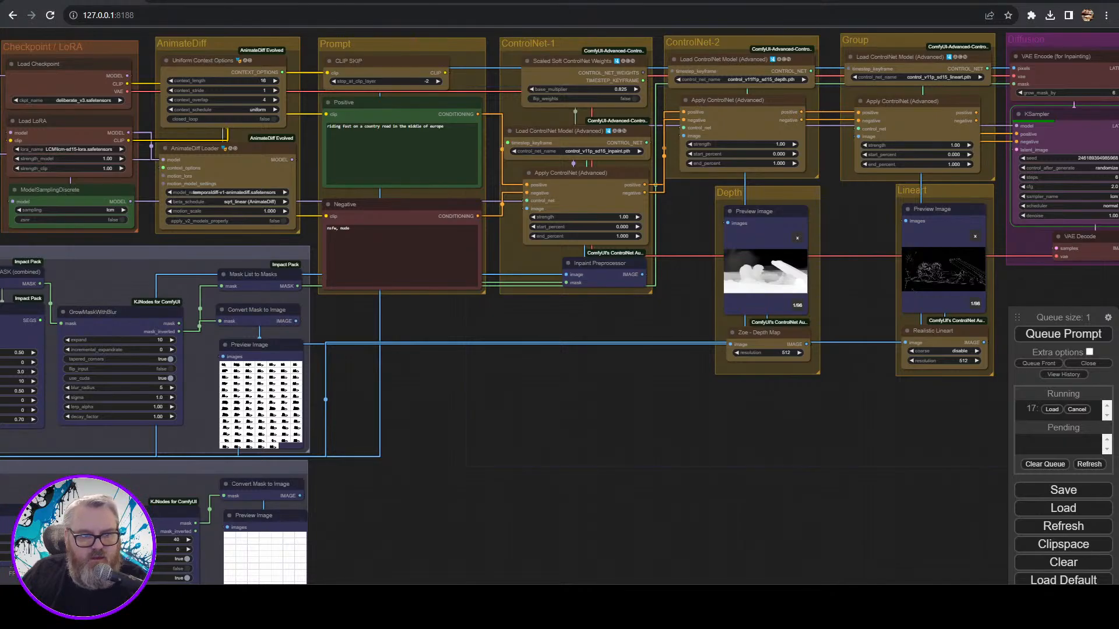
drag(663, 403, 0, 495)
scroll(320, 466, up, 12)
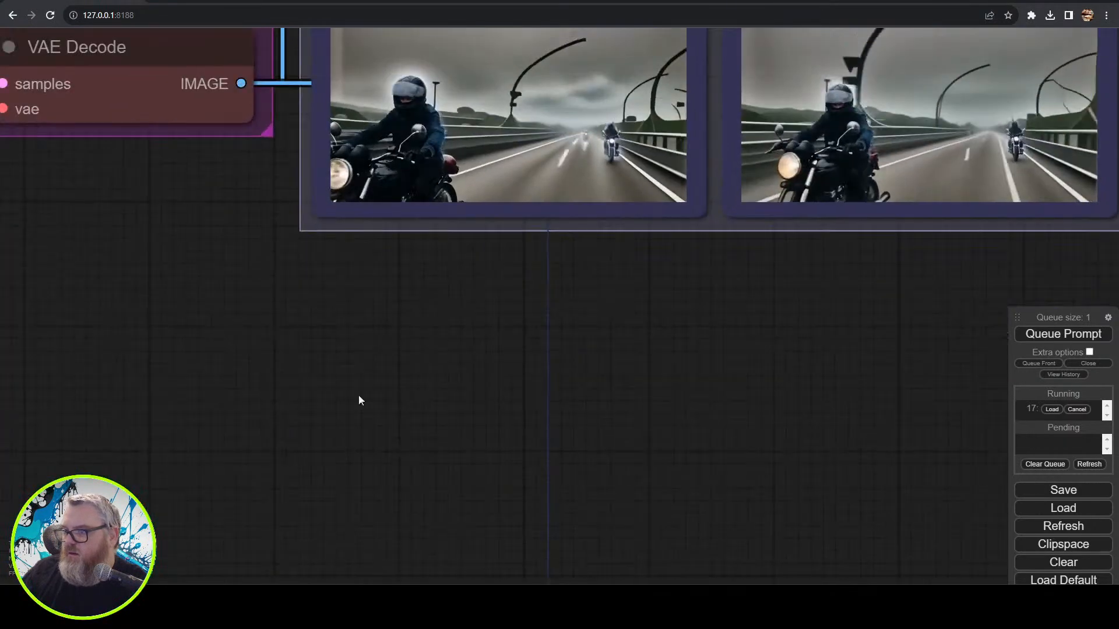
scroll(376, 345, down, 8)
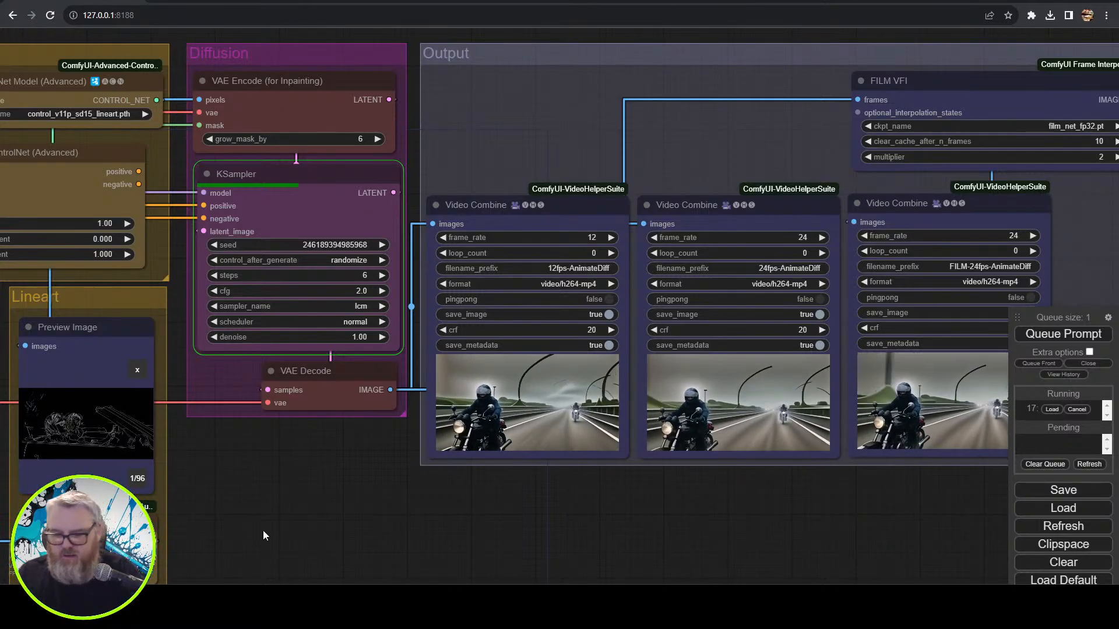
key(ctrl+t)
text(twitter.com)
key(Return)
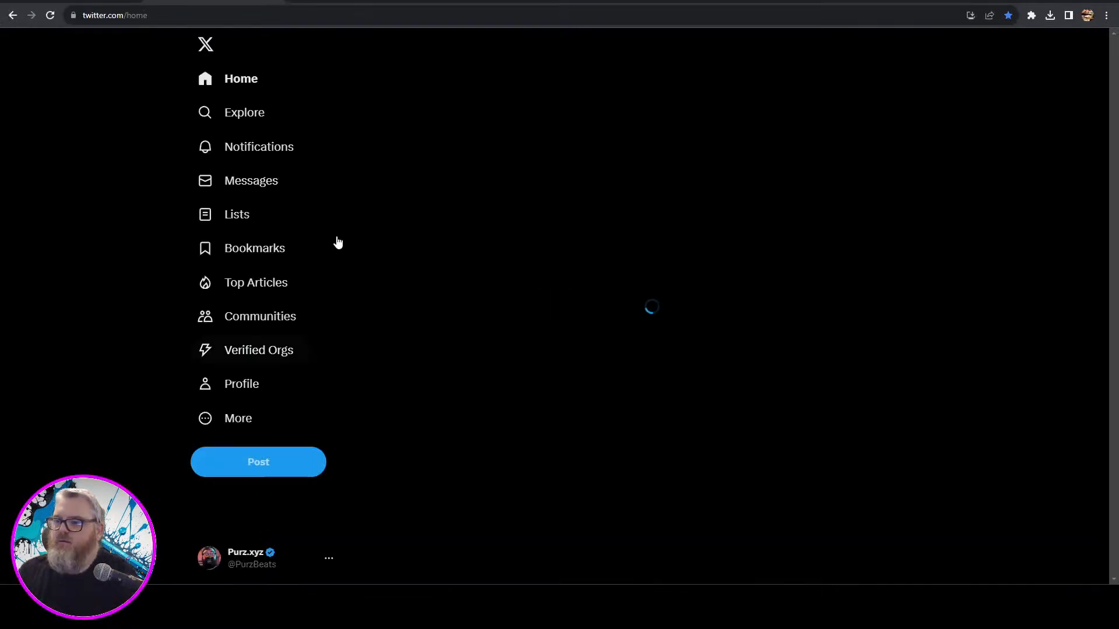
click(849, 45)
text(toyxyz)
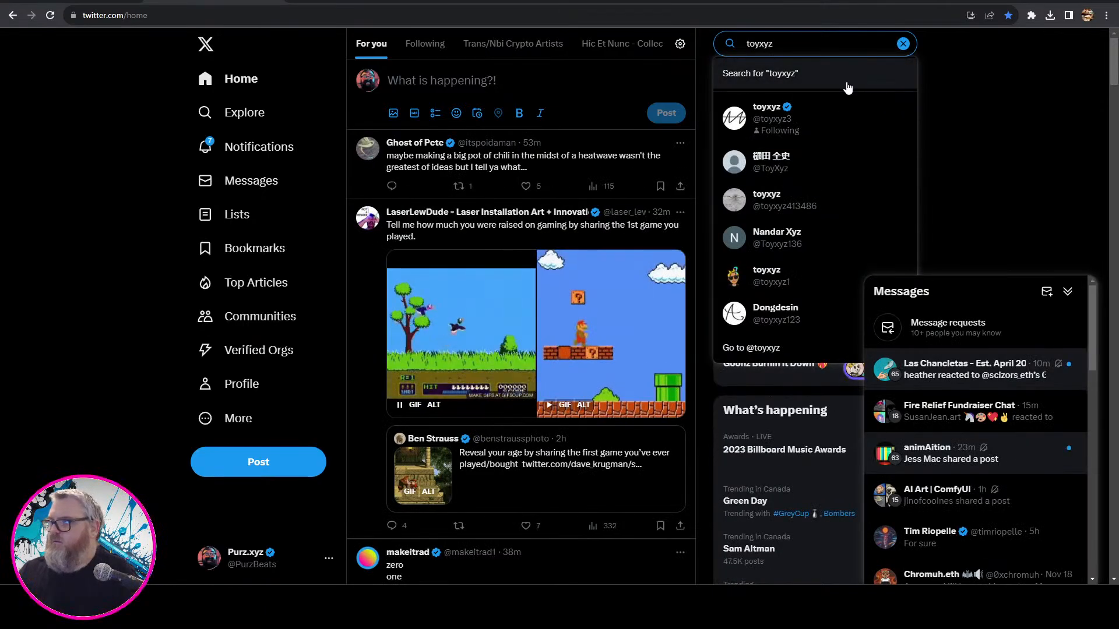
click(812, 117)
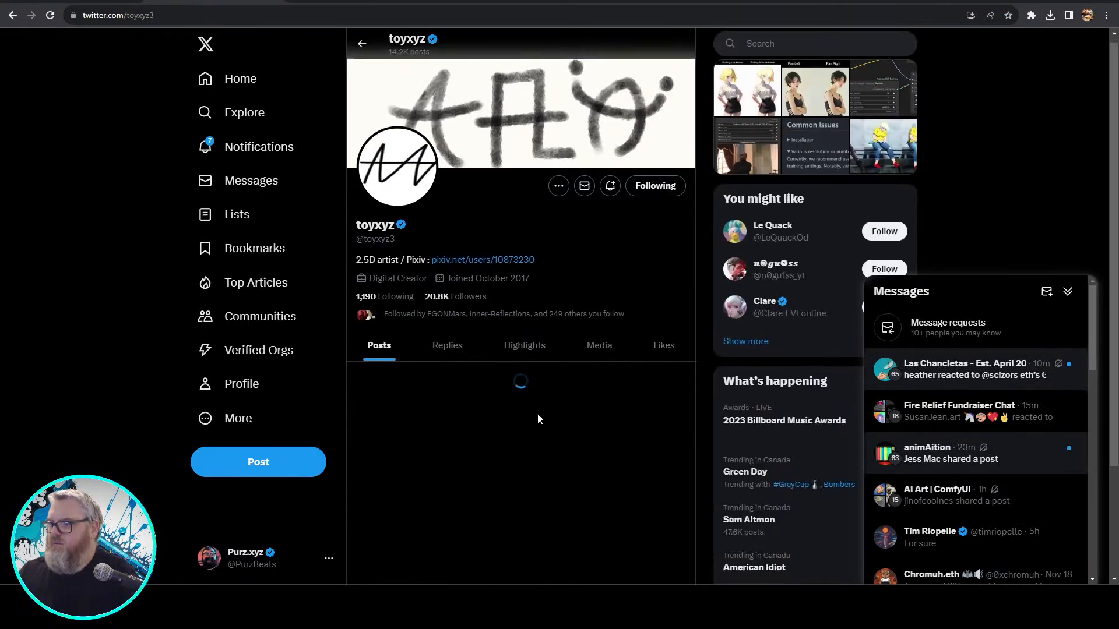
- Find the "360°LoRA + AnimateDiff" video among the profile's posts and view it full screen
scroll(530, 417, down, 20)
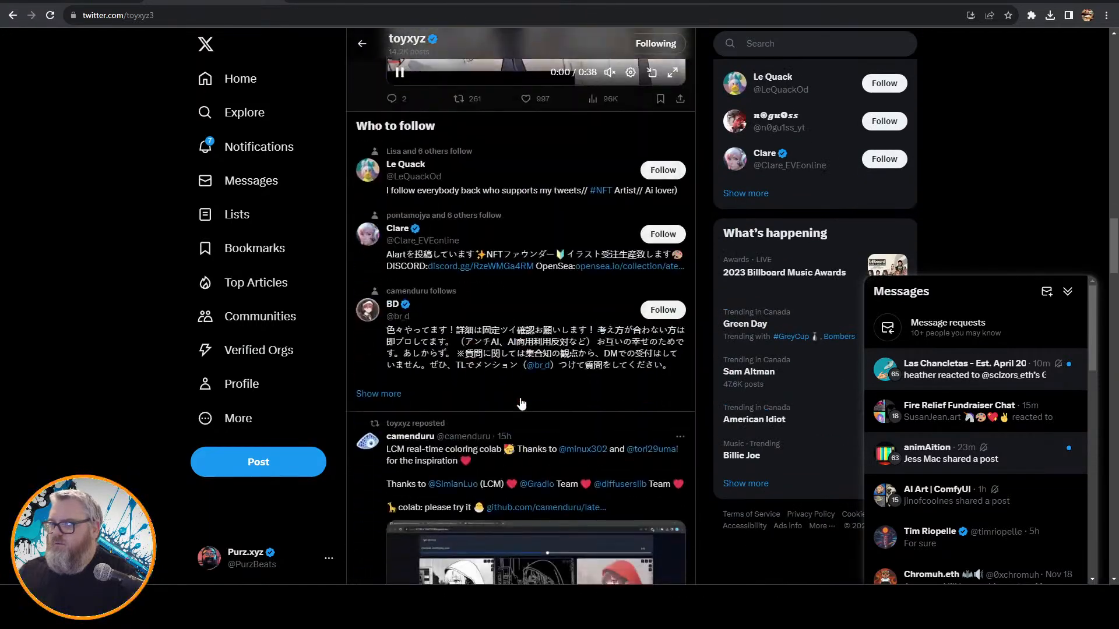
scroll(522, 394, down, 20)
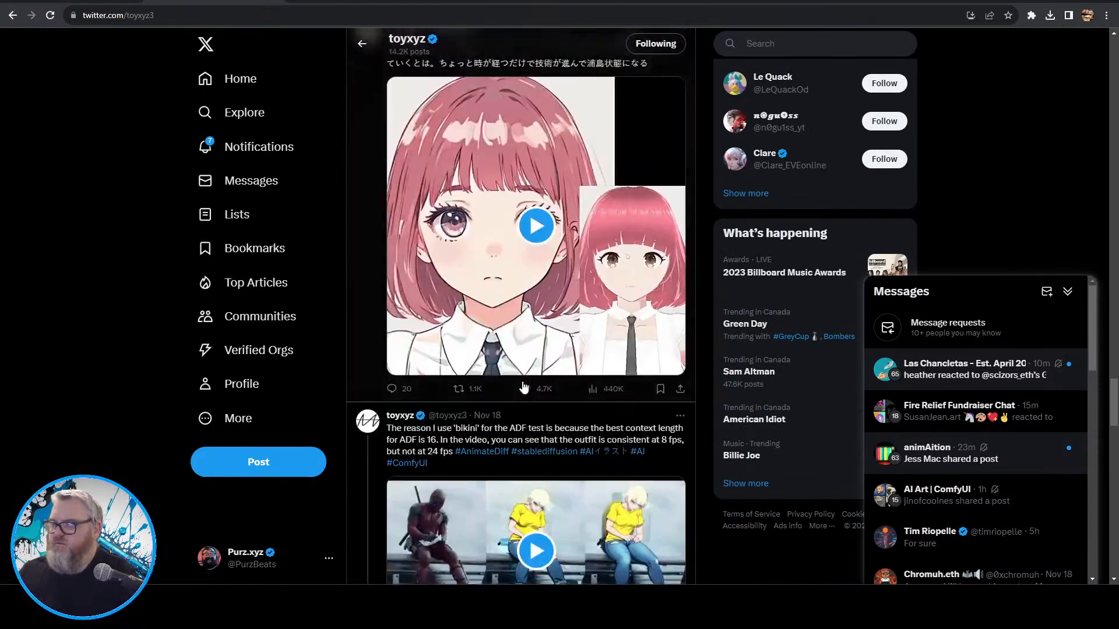
scroll(523, 385, down, 20)
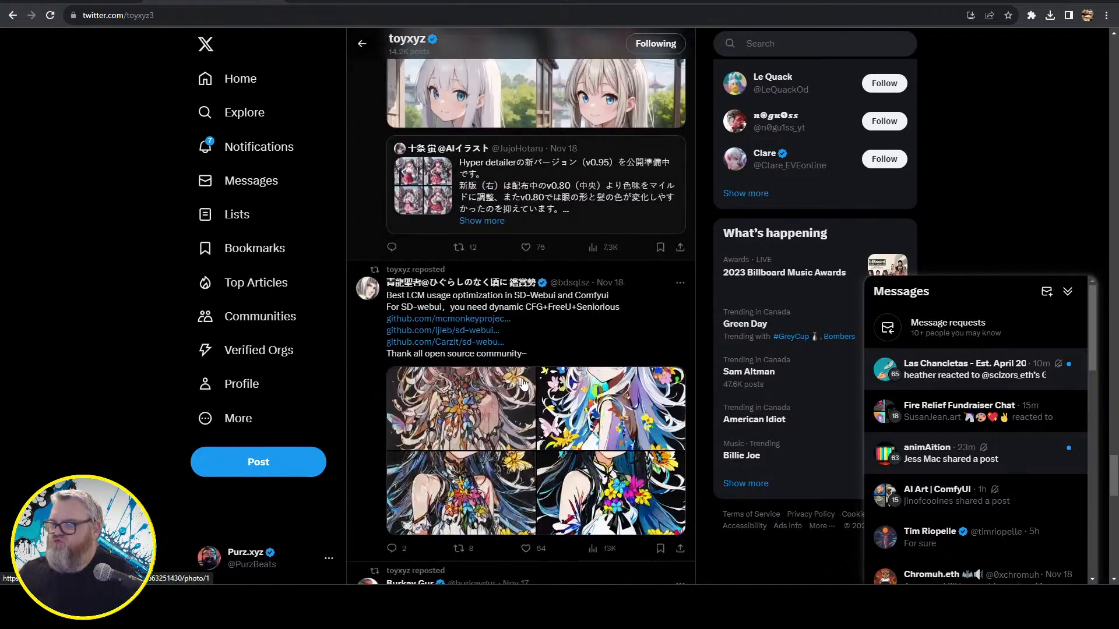
scroll(524, 376, down, 15)
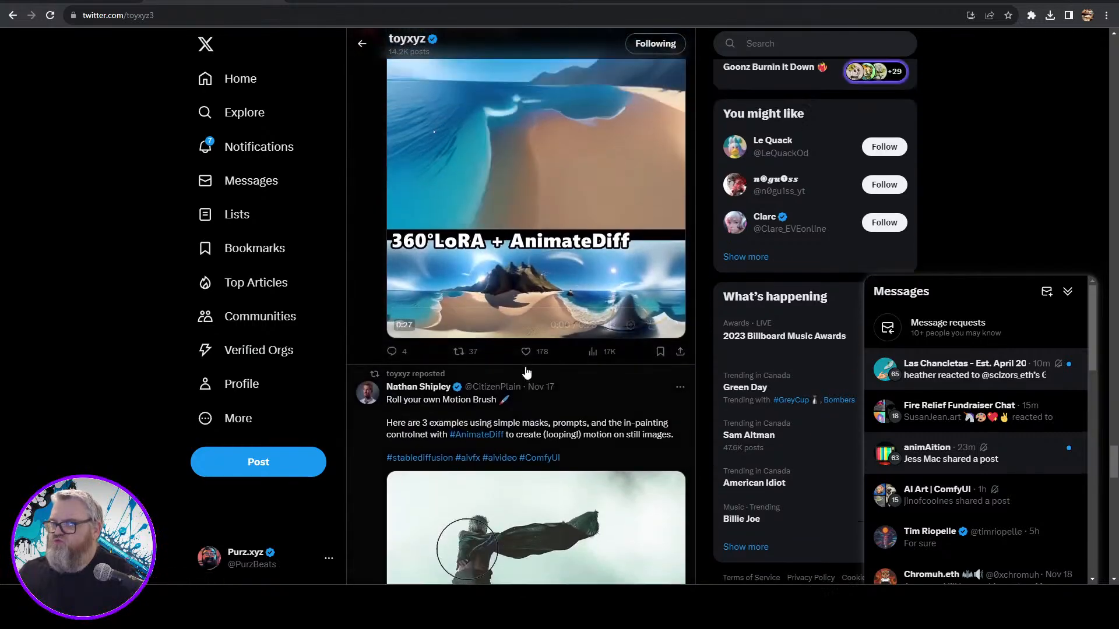
scroll(681, 434, up, 2)
click(673, 436)
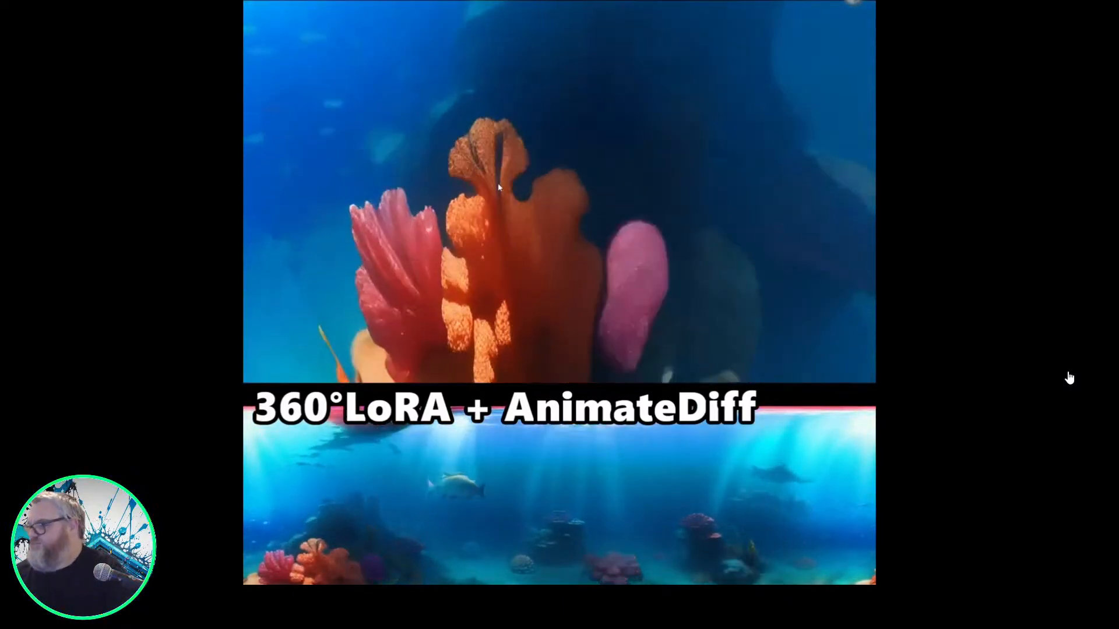
- Leave the full-screen video and open the reposted "Roll your own Motion Brush" post on AnimateDiff inpainting further down the profile
key(Escape)
scroll(364, 264, down, 6)
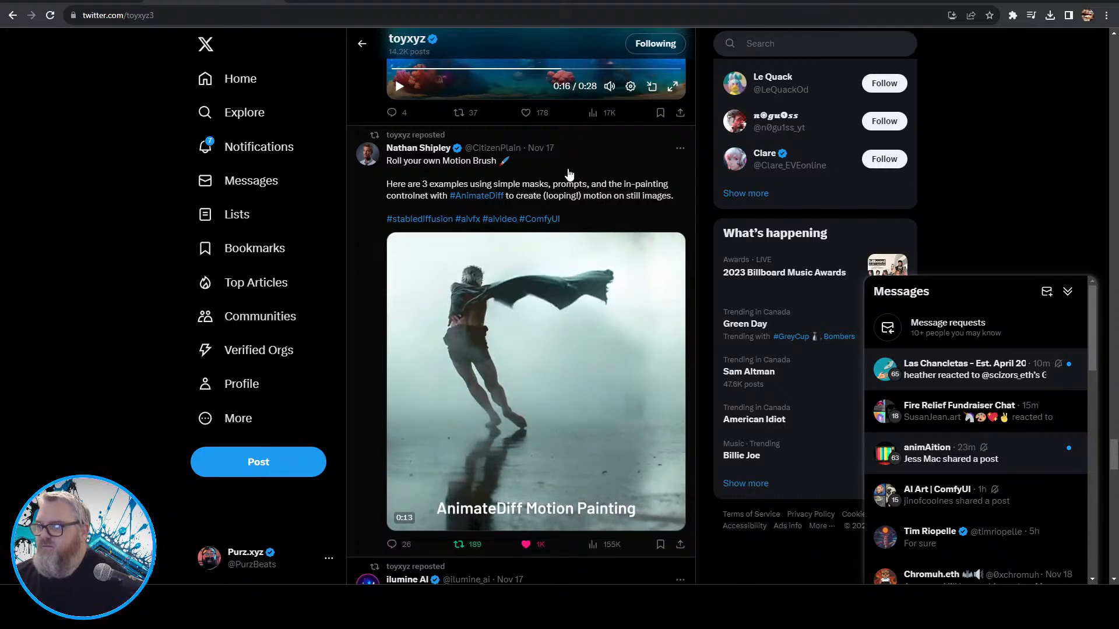
click(568, 175)
- Look through the post's follow-up examples and replies for workflow details, and return to its AnimateDiff Motion Painting video
scroll(522, 354, down, 7)
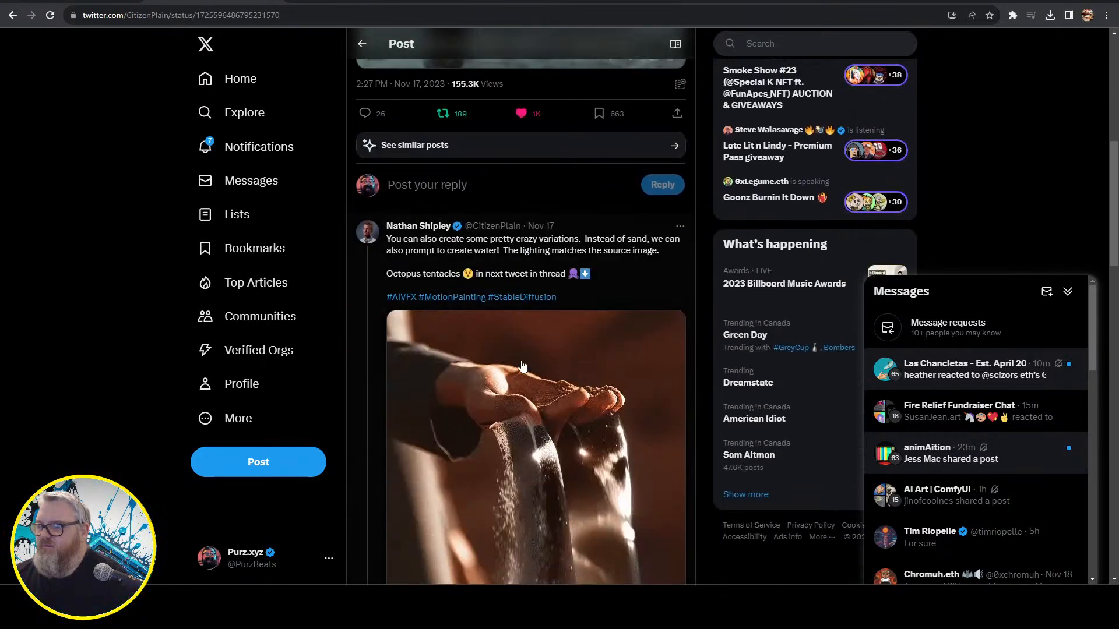
scroll(522, 366, down, 12)
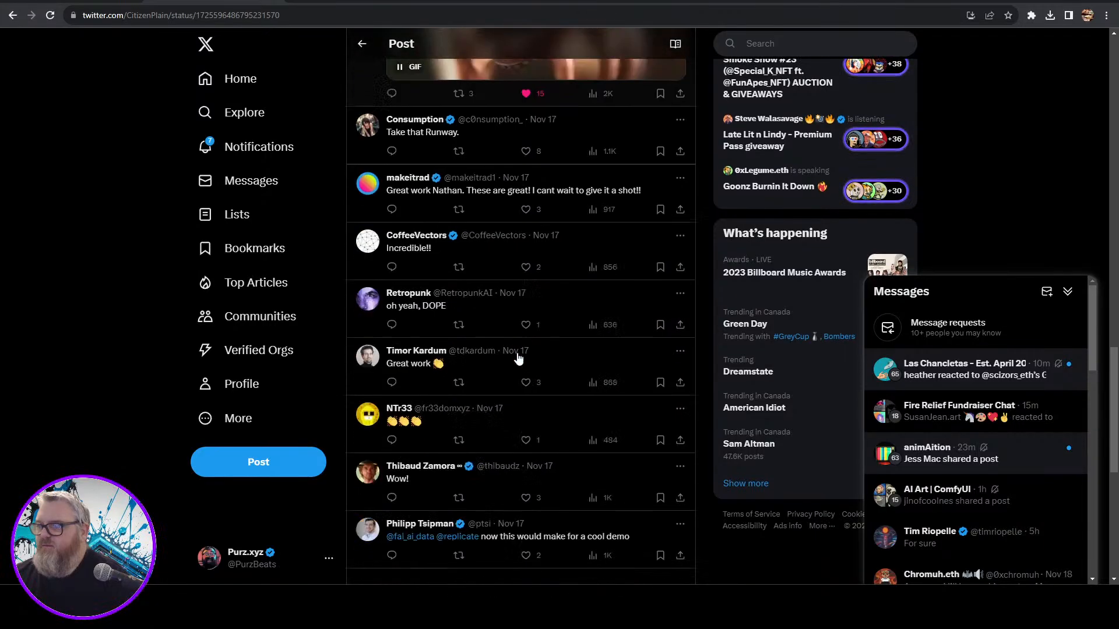
scroll(518, 358, down, 3)
scroll(518, 359, down, 10)
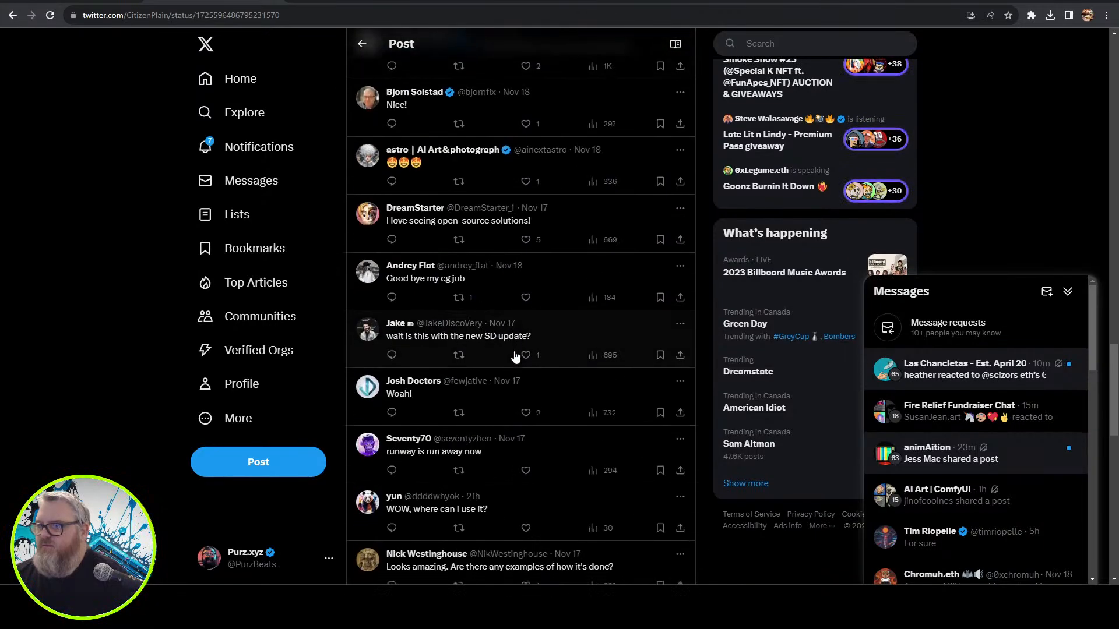
scroll(515, 356, up, 8)
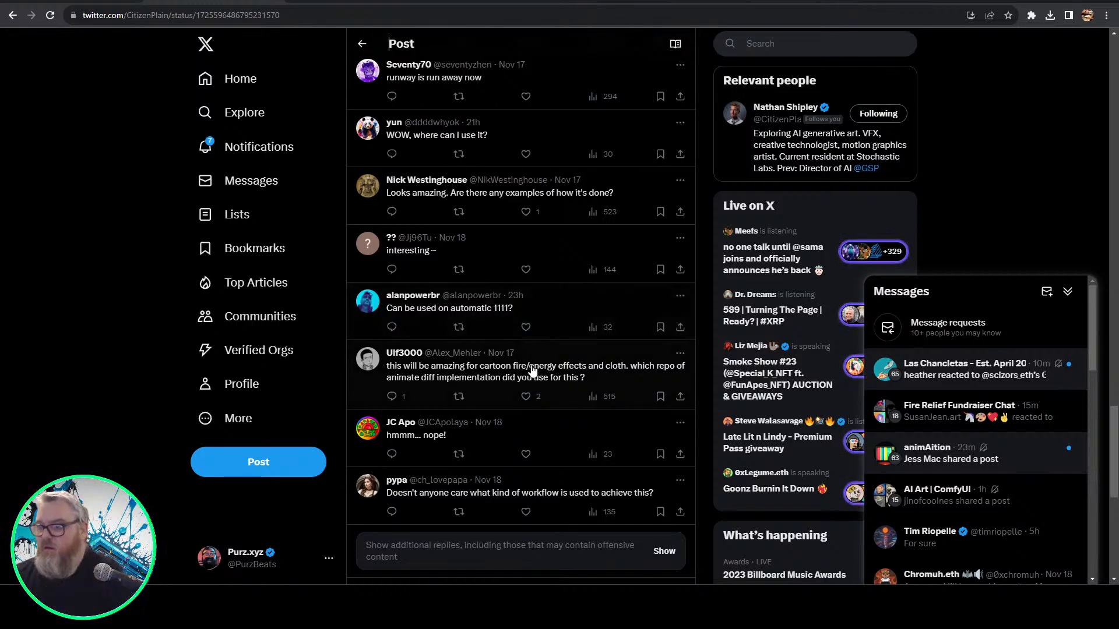
scroll(541, 457, up, 15)
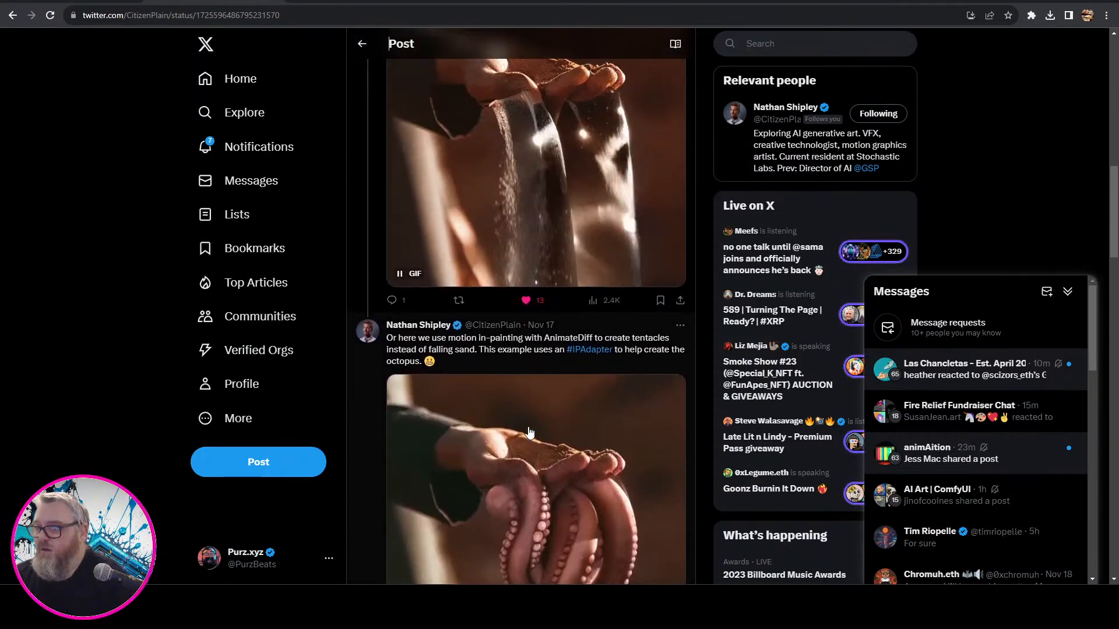
scroll(530, 425, up, 5)
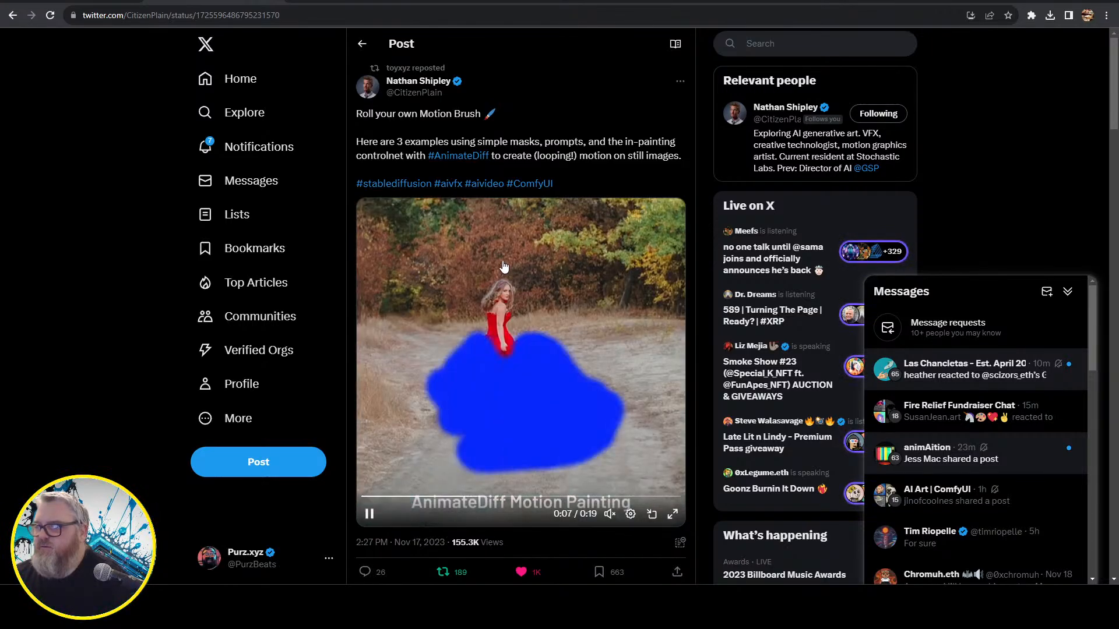
right_click(319, 326)
key(Escape)
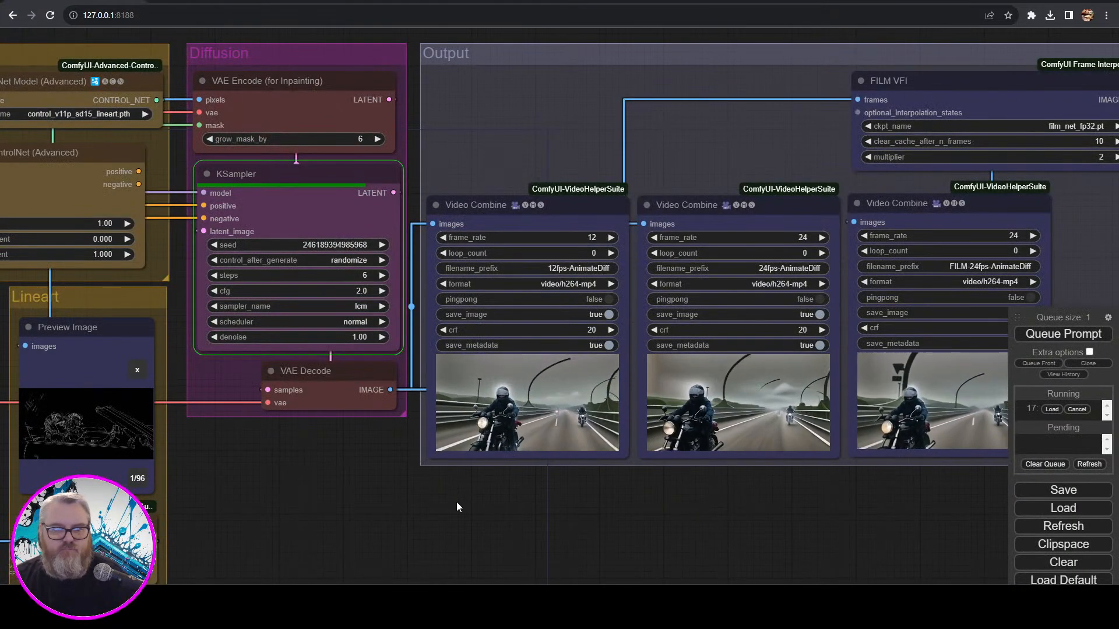
scroll(456, 502, up, 1)
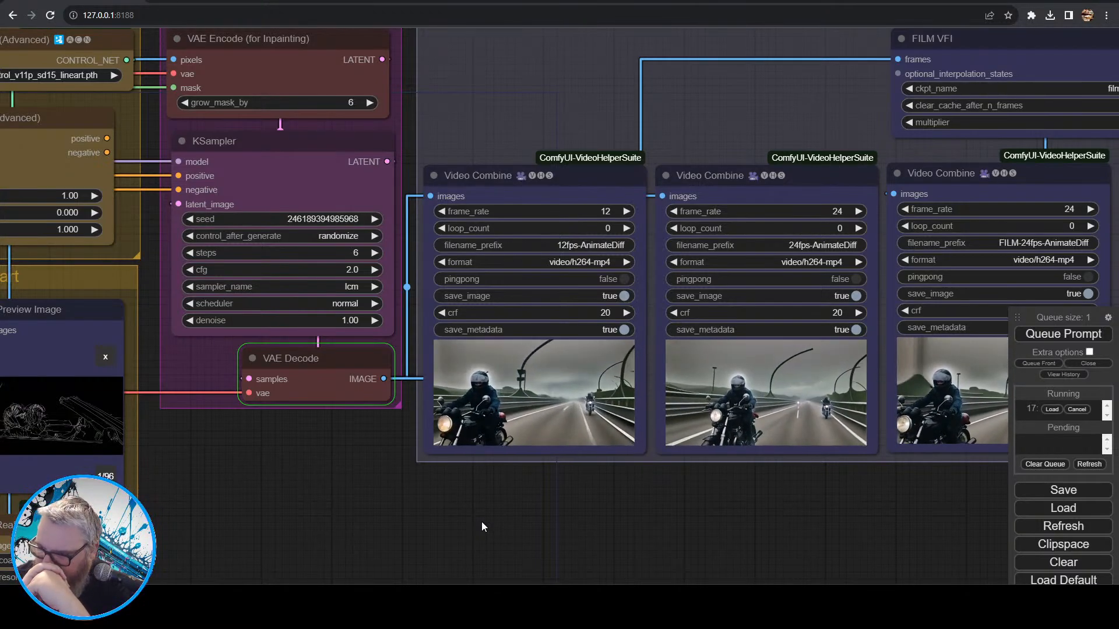
double_click(481, 522)
text(draw)
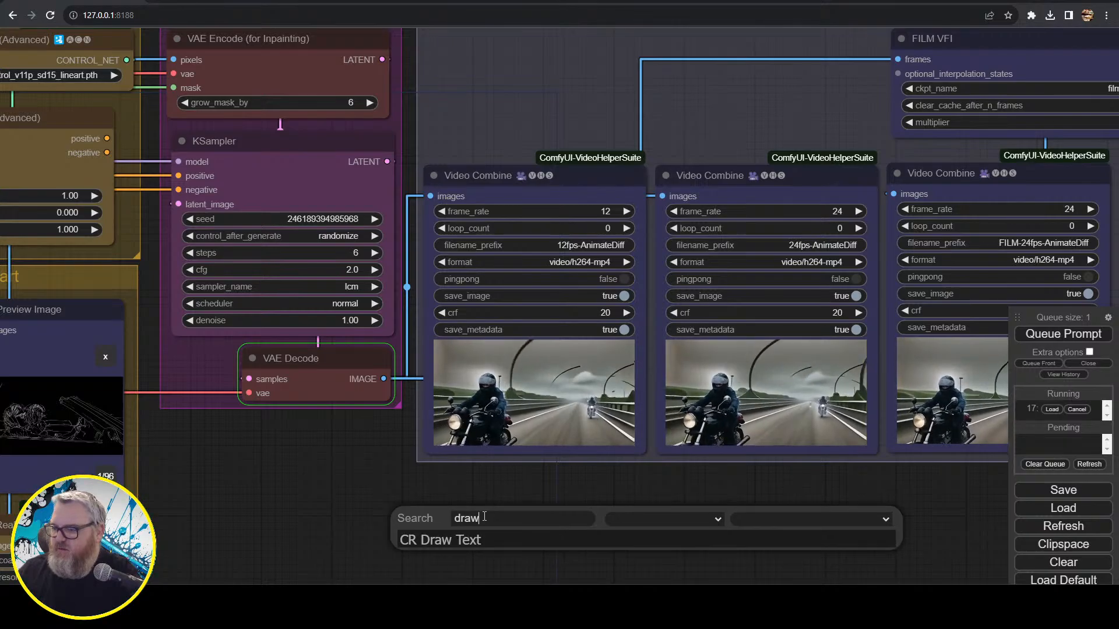
click(471, 538)
mouse_move(471, 537)
mouse_down()
mouse_move(299, 407)
mouse_move(212, 288)
mouse_move(206, 262)
mouse_up()
key(Delete)
- Search the node list for "mask" from the empty canvas below the Output group and look through the matching nodes
double_click(396, 281)
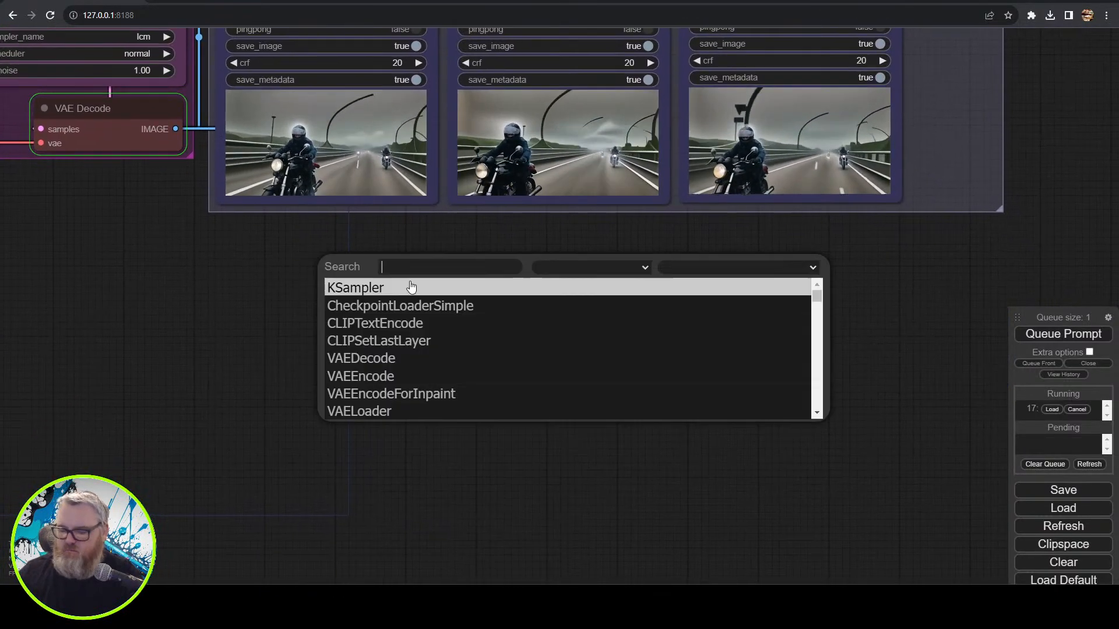
text(mask)
scroll(408, 349, down, 3)
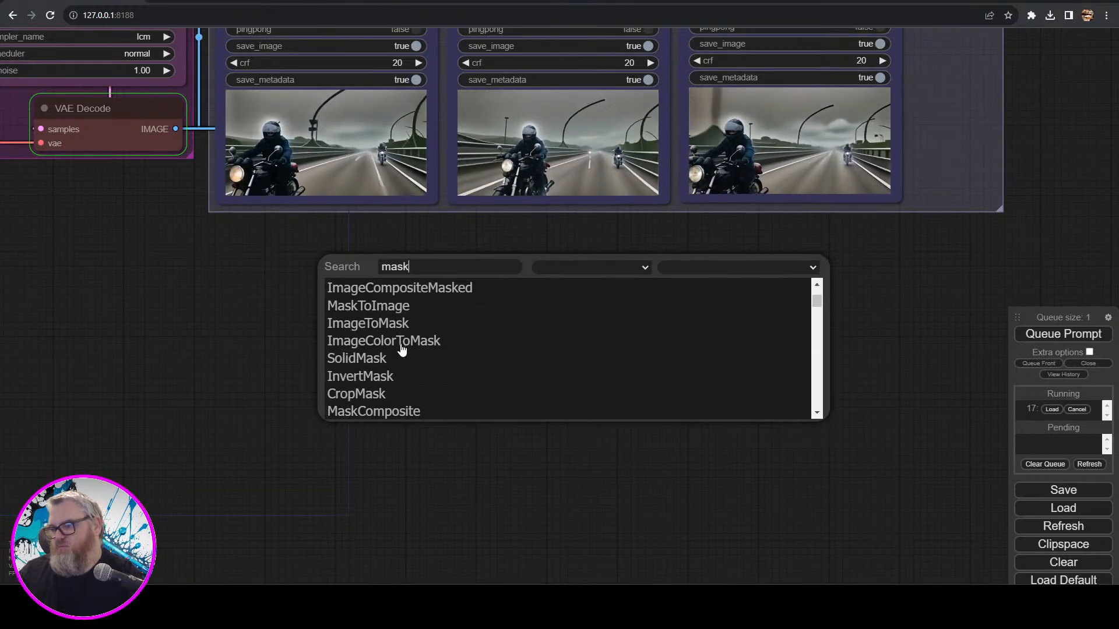
- Add a CreateFluidMask node from the mask search results below the video outputs, and delete it again
scroll(411, 356, down, 3)
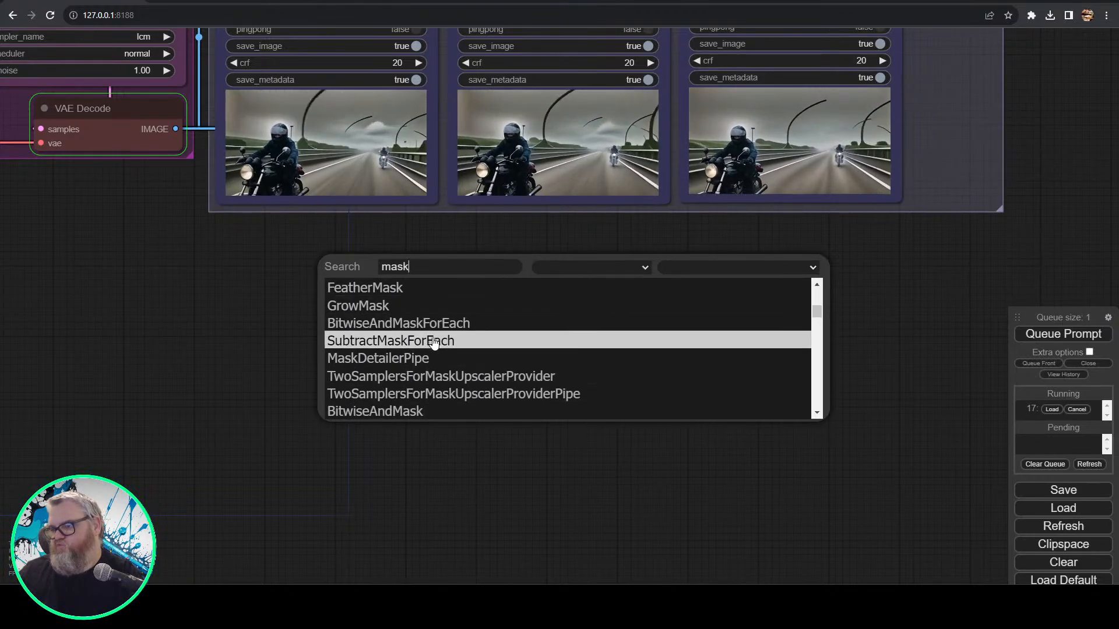
scroll(431, 341, down, 3)
scroll(428, 326, down, 3)
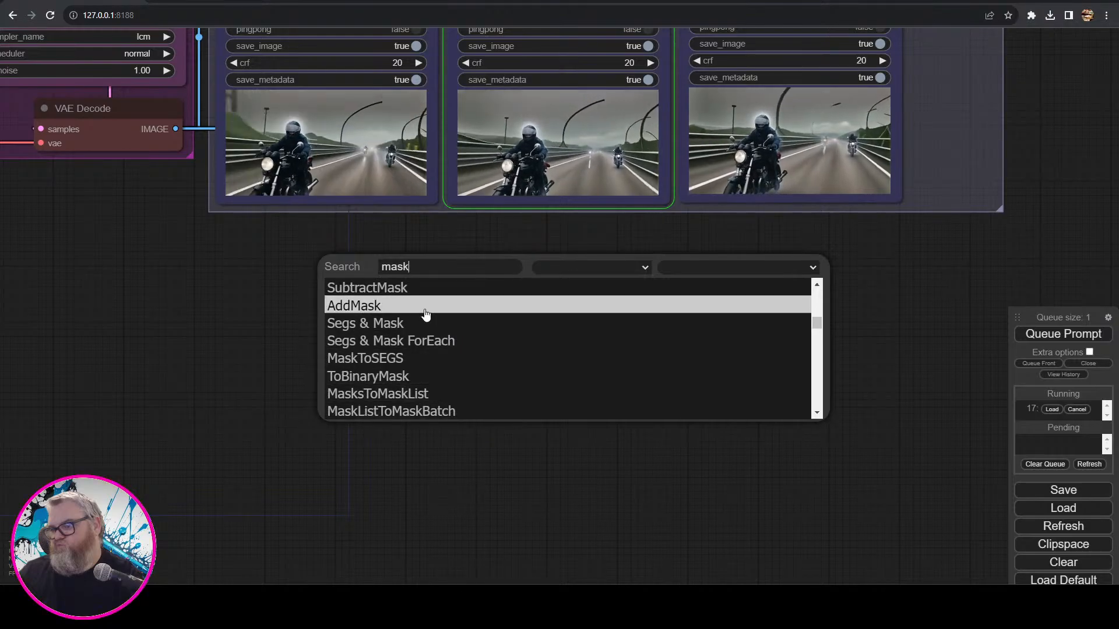
scroll(432, 386, down, 3)
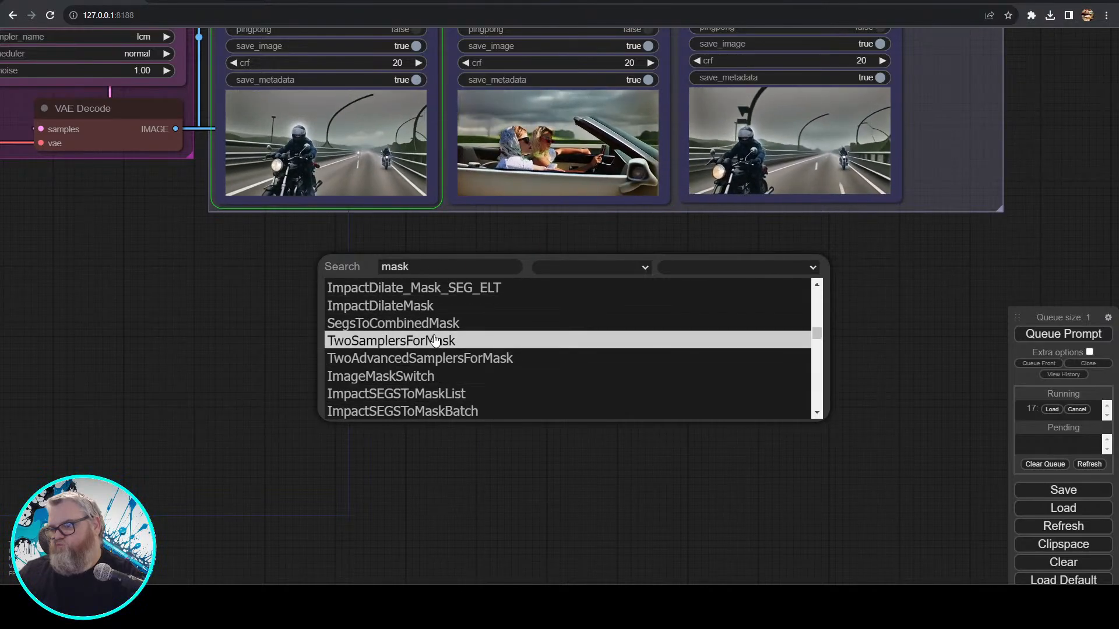
scroll(428, 388, down, 3)
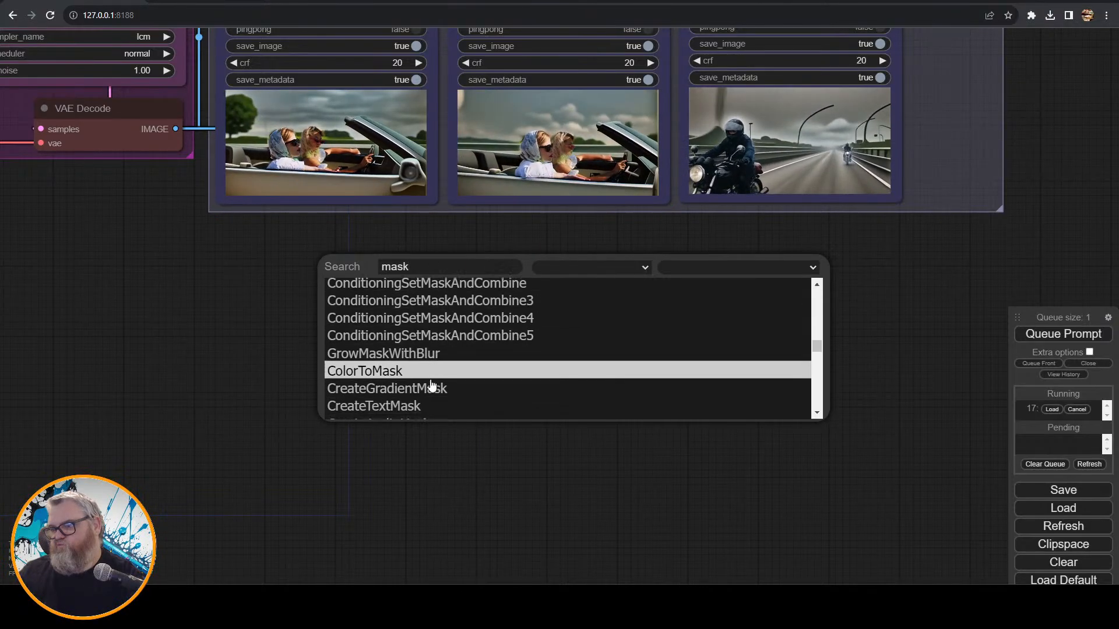
scroll(426, 344, down, 1)
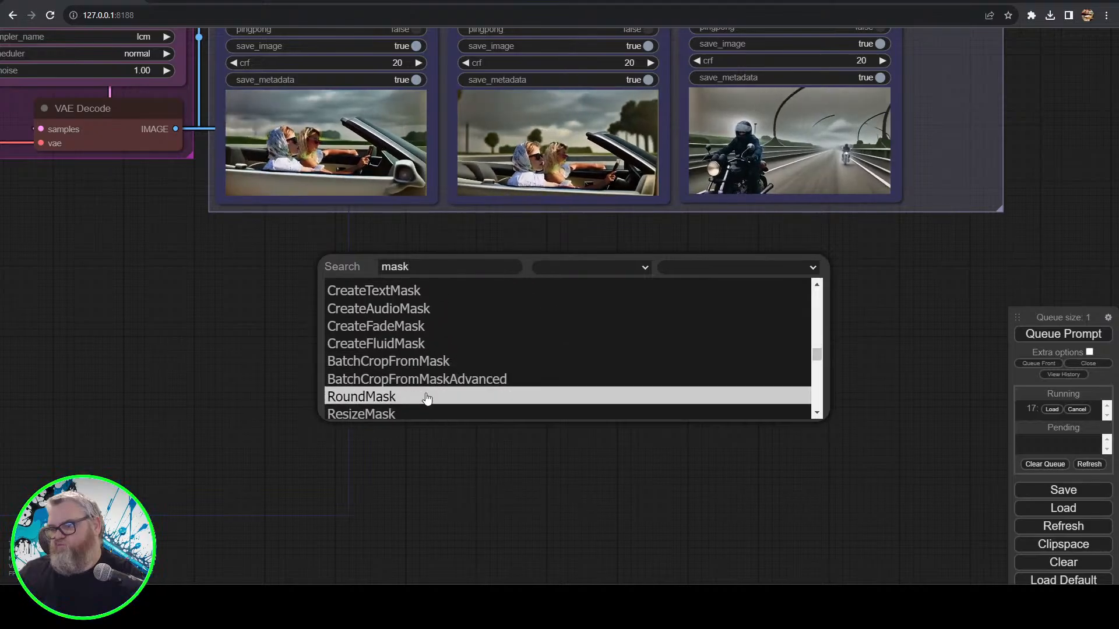
click(429, 348)
drag(487, 295, 408, 321)
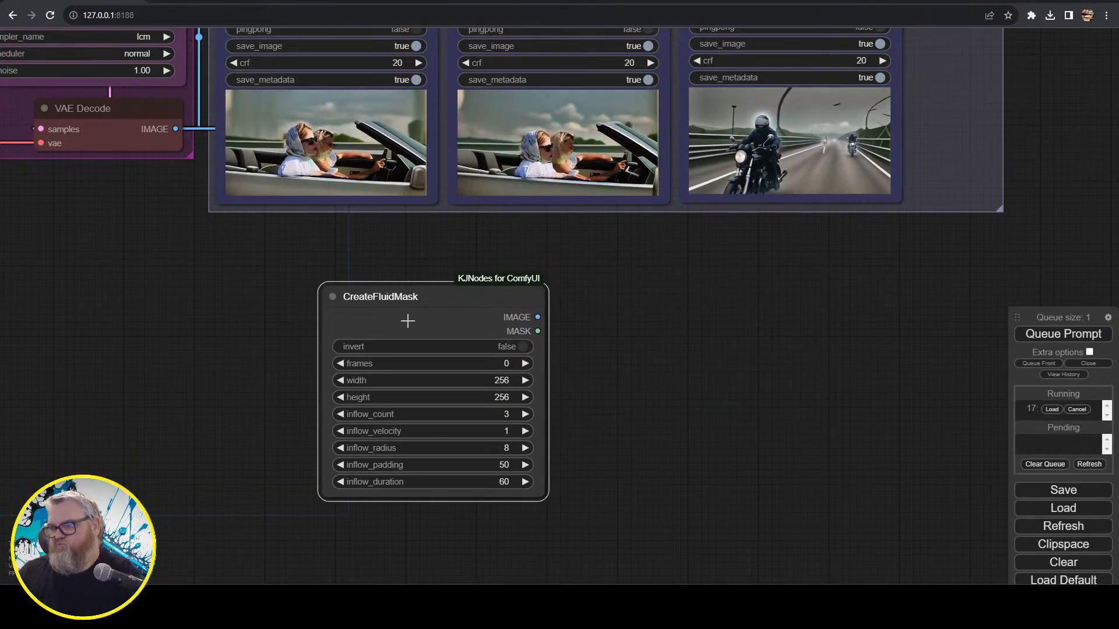
key(Delete)
- Search the node list for "mask", look through the matching nodes for a suitable masking node, and close the search
double_click(407, 320)
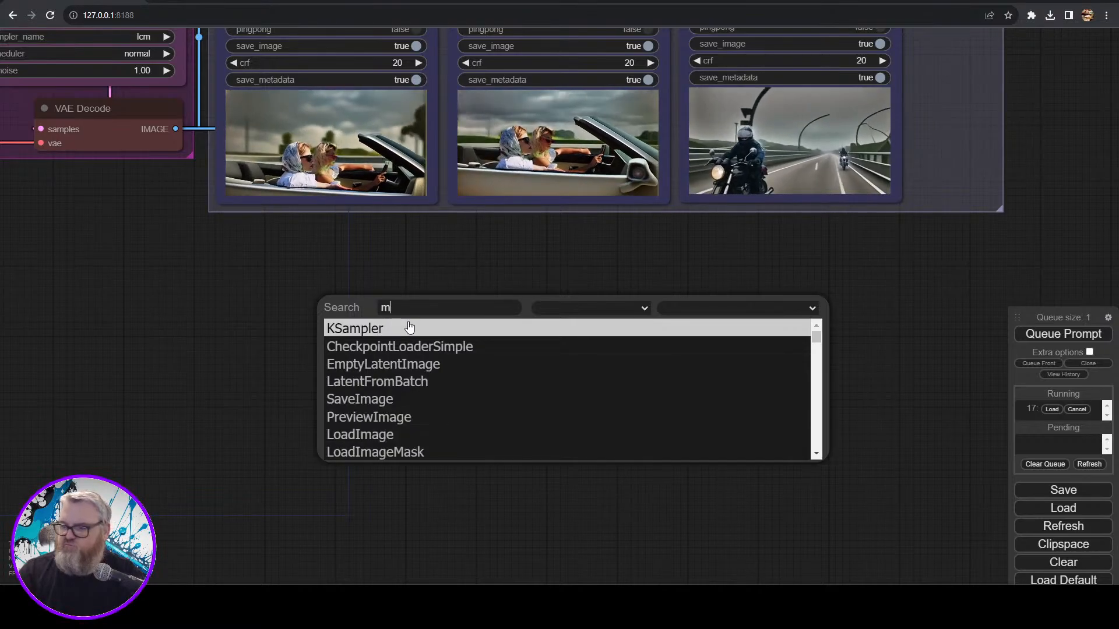
scroll(429, 382, down, 10)
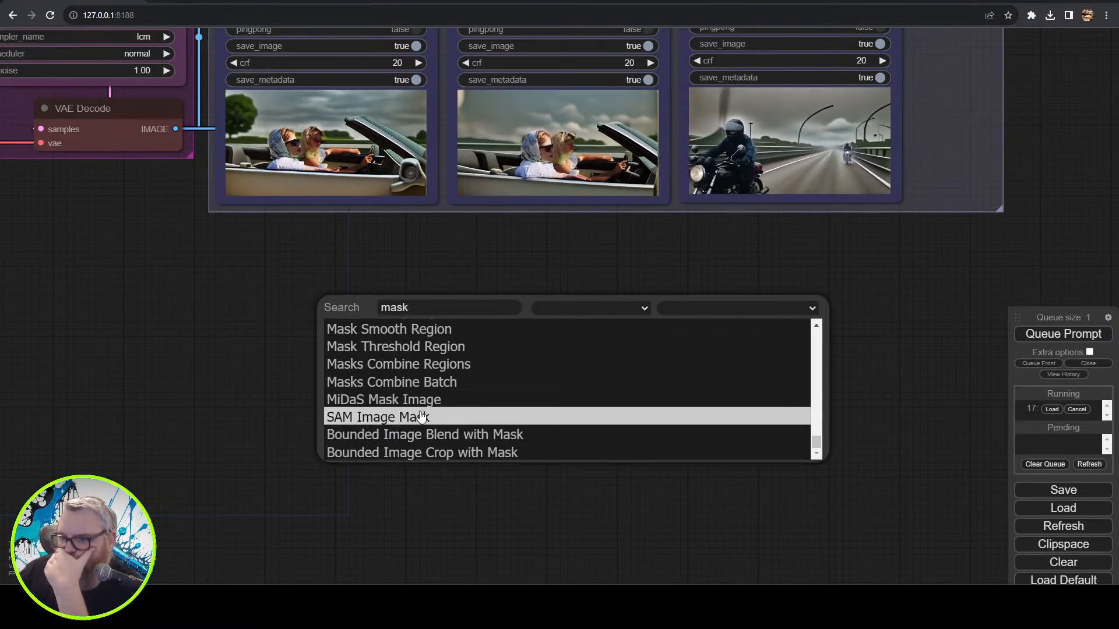
scroll(412, 420, up, 2)
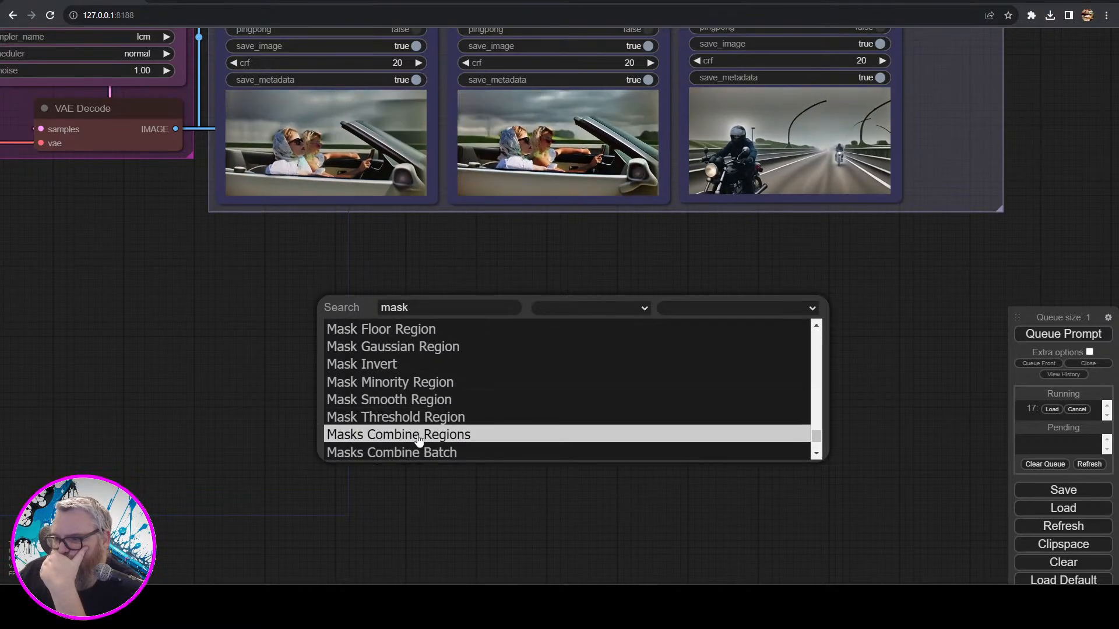
scroll(401, 388, up, 5)
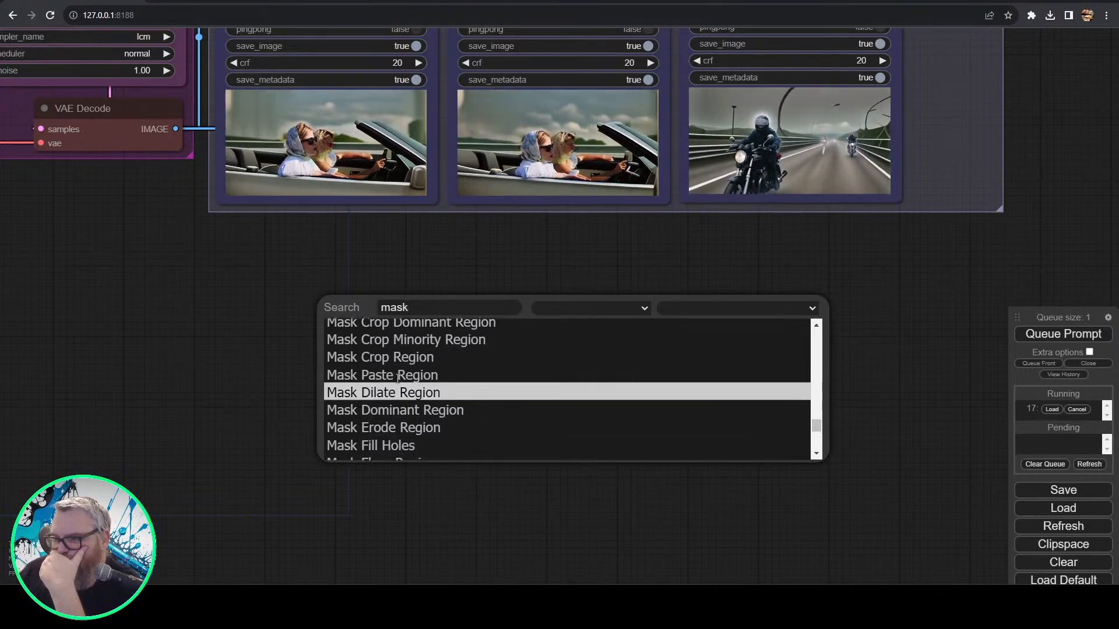
scroll(397, 380, up, 6)
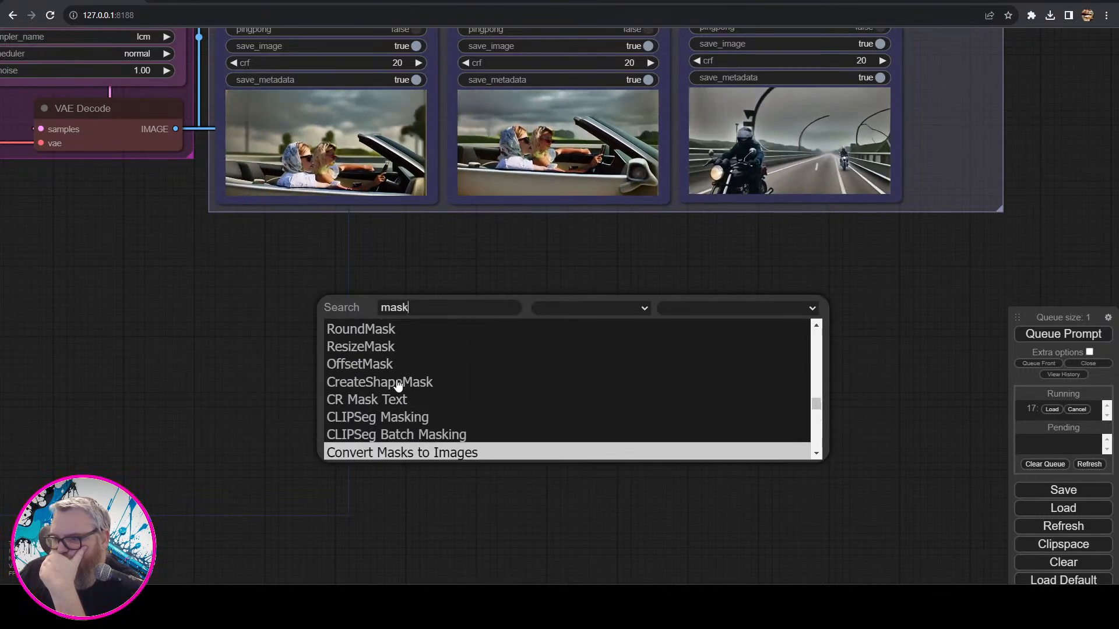
scroll(397, 384, up, 10)
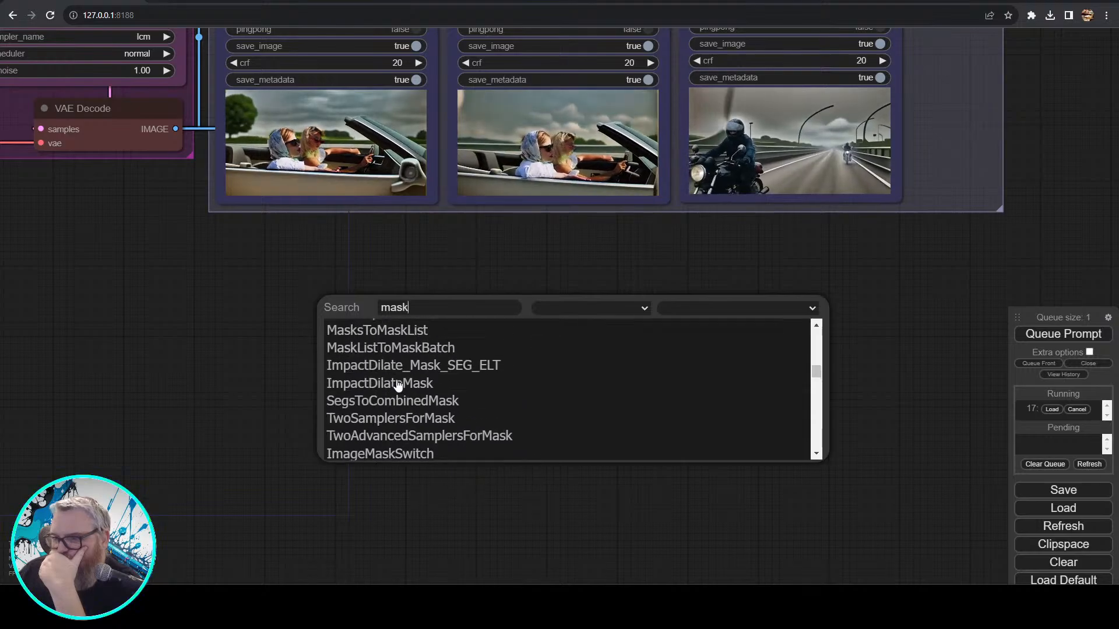
double_click(318, 248)
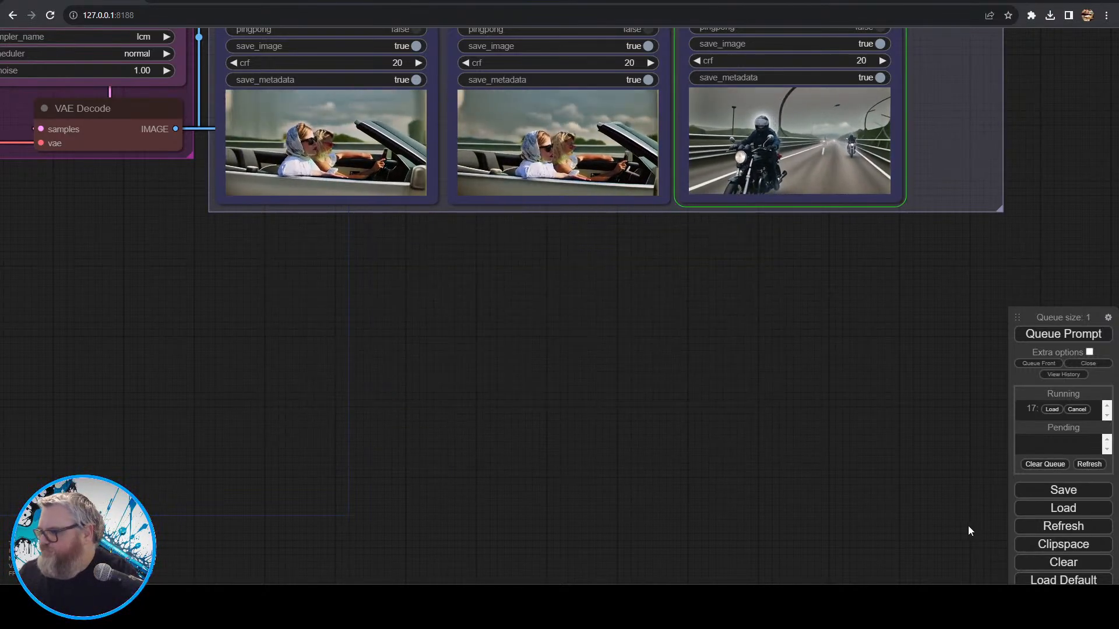
- Search the node list for a sketch node from the empty canvas area below the Video Combine nodes, and dismiss the search
scroll(950, 513, down, 3)
drag(932, 496, 889, 497)
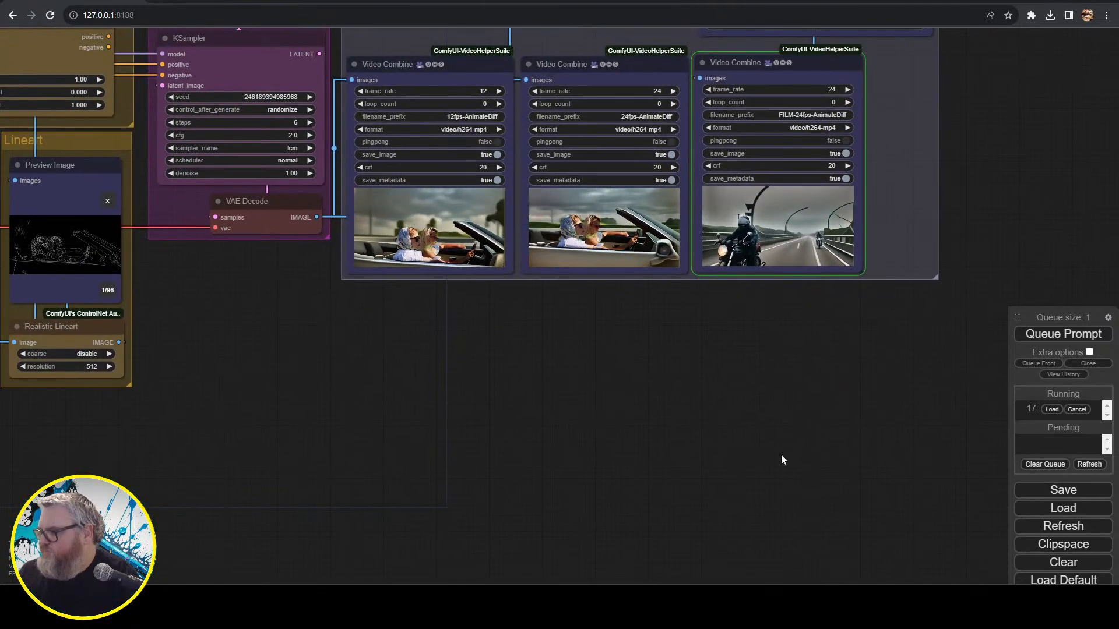
double_click(715, 440)
text(sreact)
key(BackSpace)
key(BackSpace)
key(BackSpace)
key(BackSpace)
key(BackSpace)
key(BackSpace)
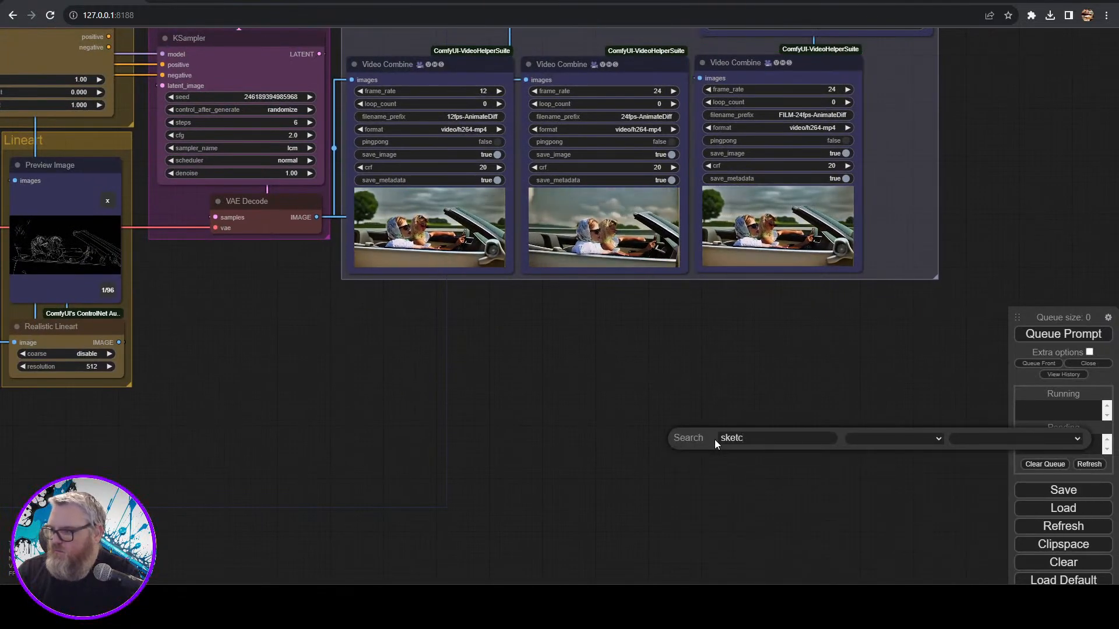
key(Escape)
- Search the manager's installable custom nodes for "draw"
drag(1050, 389, 1034, 298)
click(1047, 532)
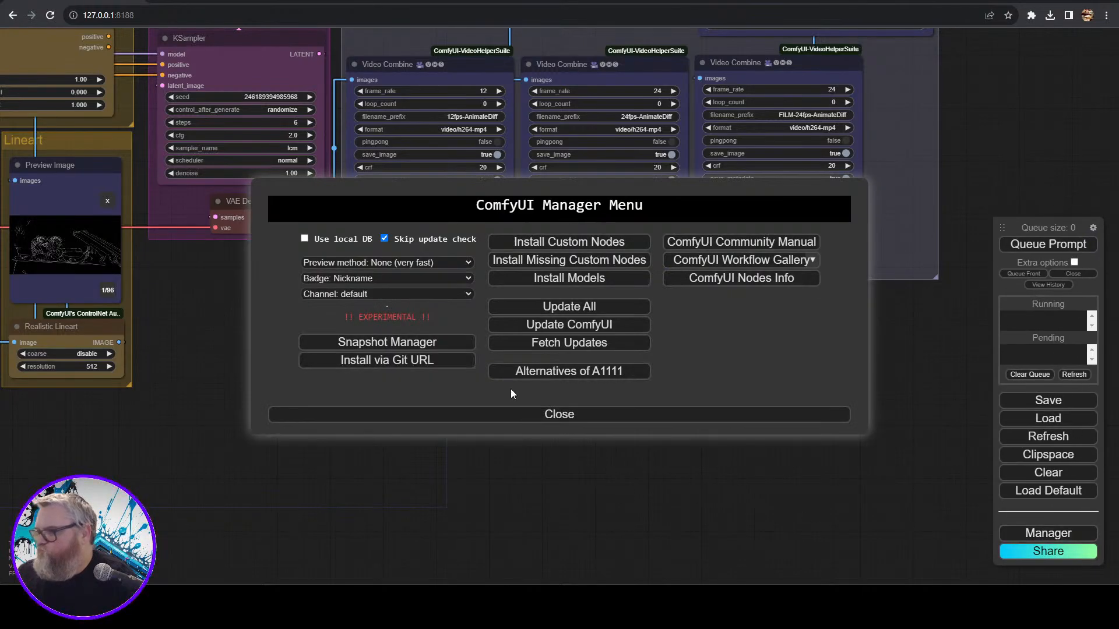
click(627, 243)
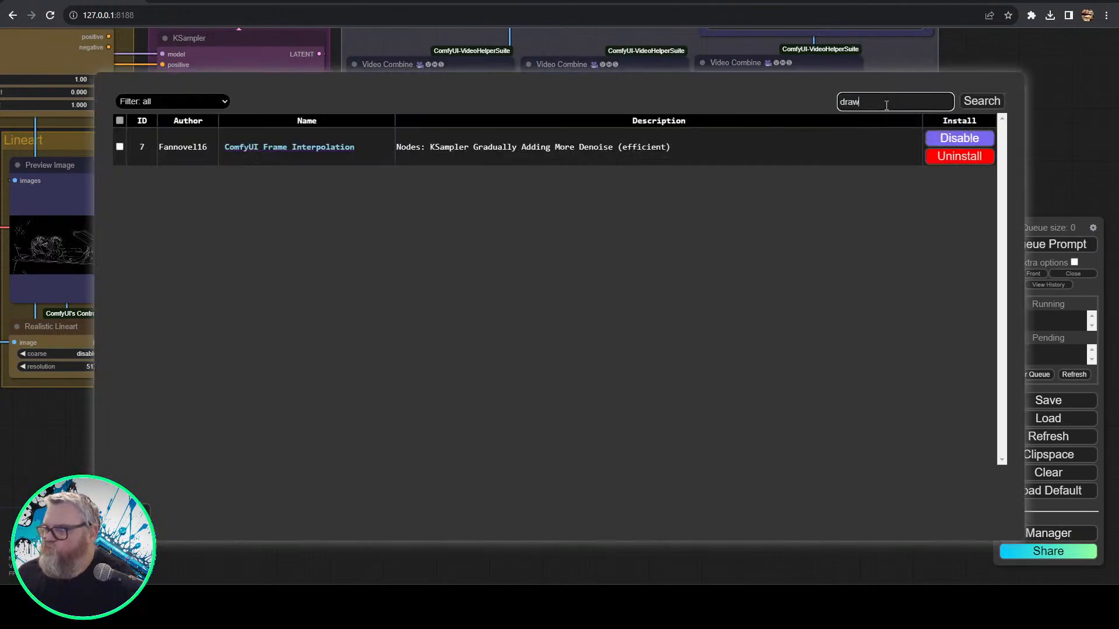
key(Return)
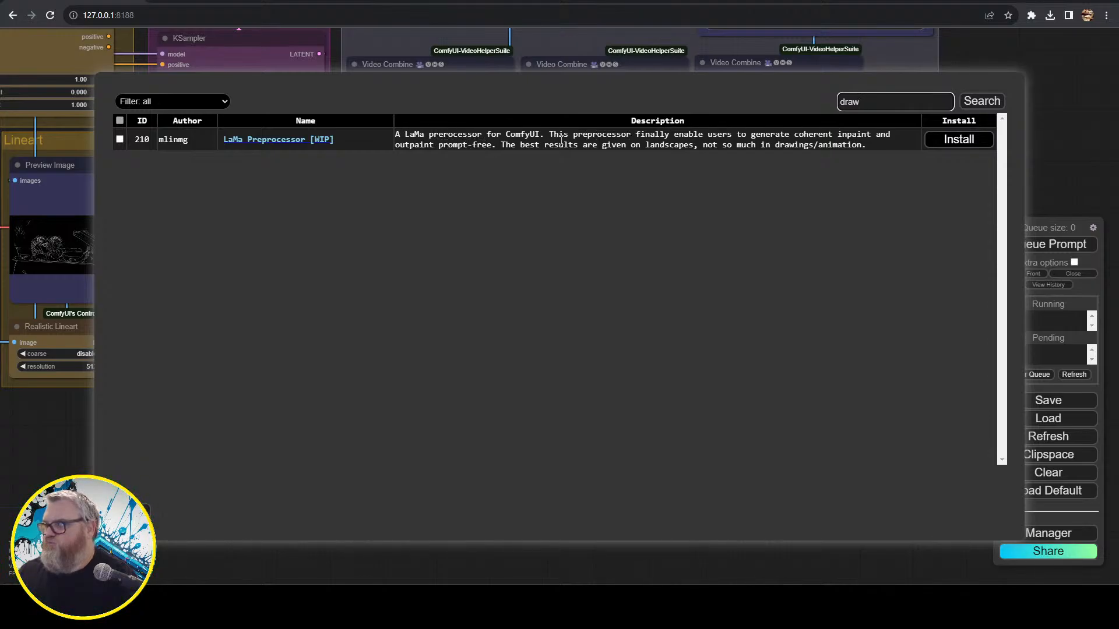
- Review the LaMa Preprocessor repository's README and example images, and close the custom node manager without installing anything
click(280, 142)
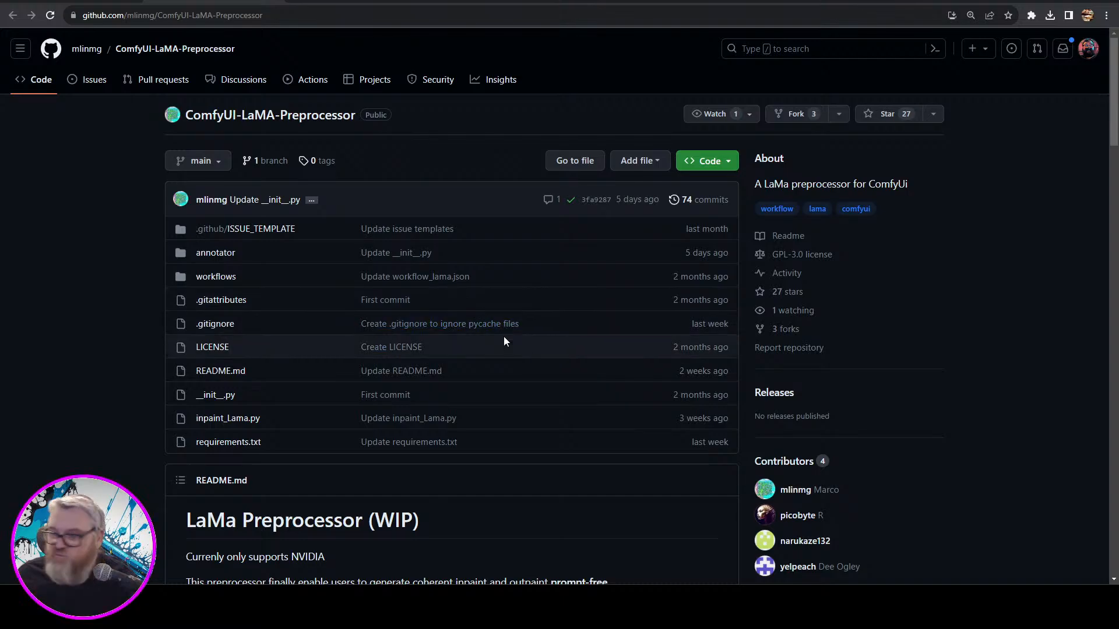
scroll(504, 337, down, 7)
scroll(423, 348, down, 5)
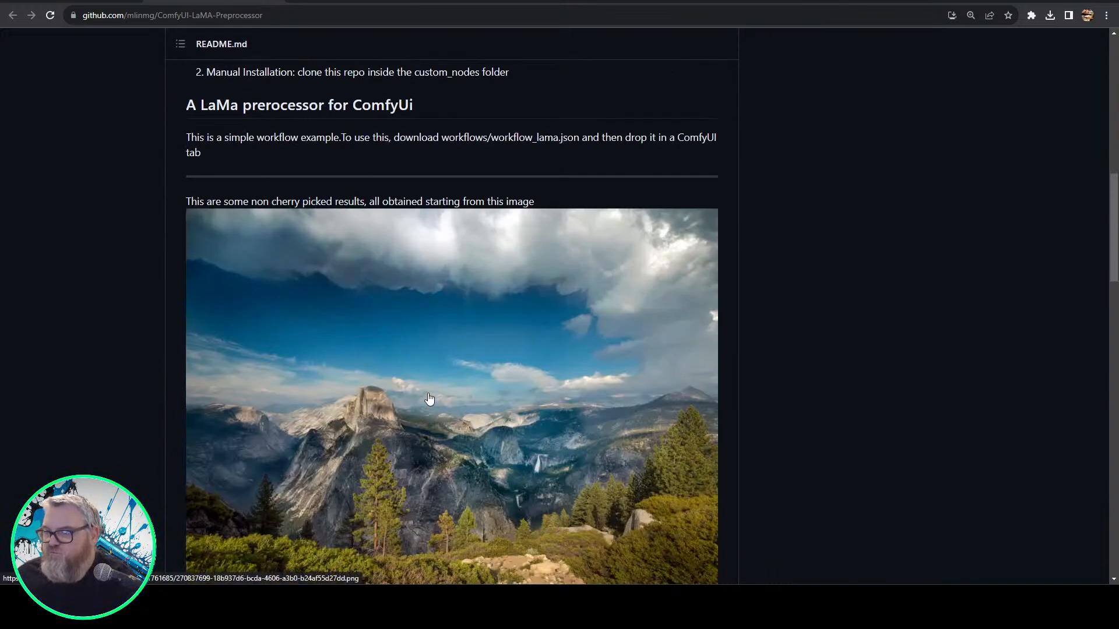
scroll(433, 393, down, 20)
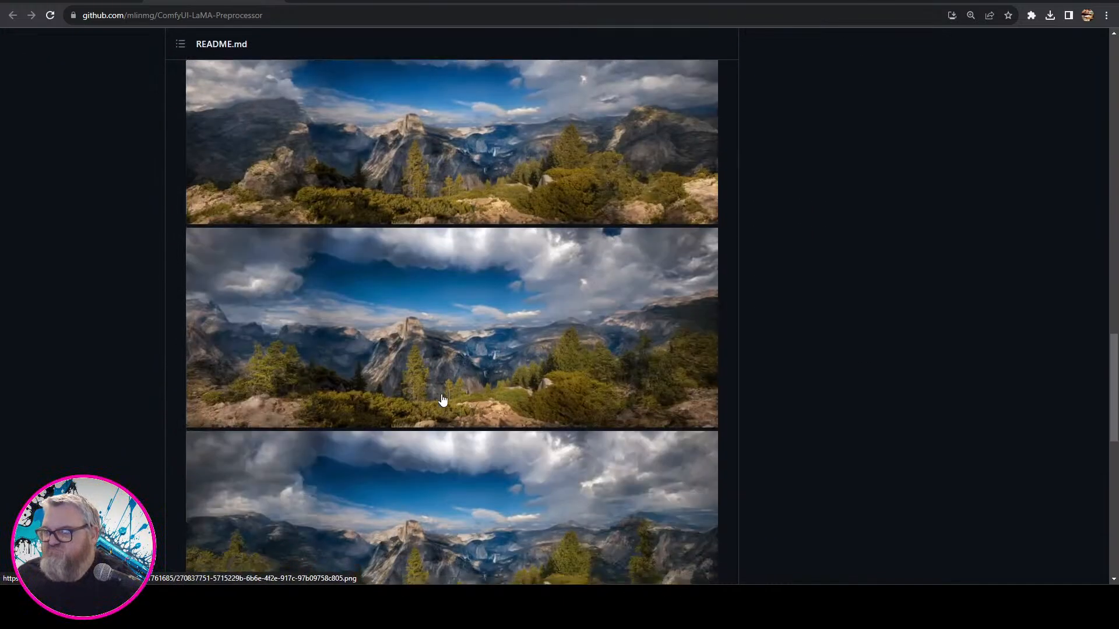
scroll(444, 395, up, 20)
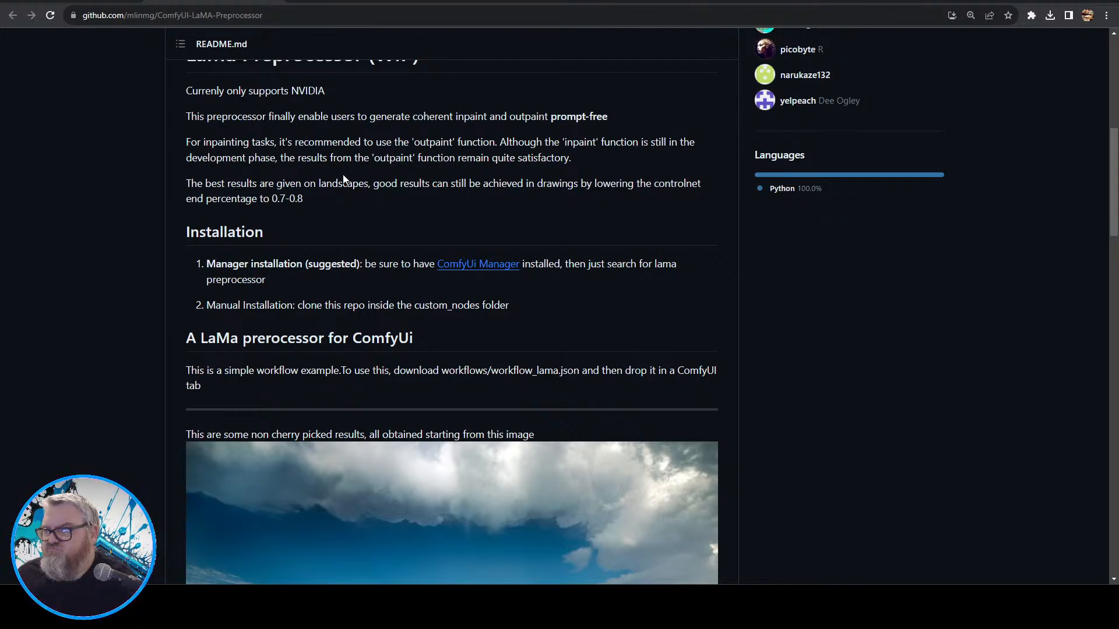
scroll(361, 277, down, 6)
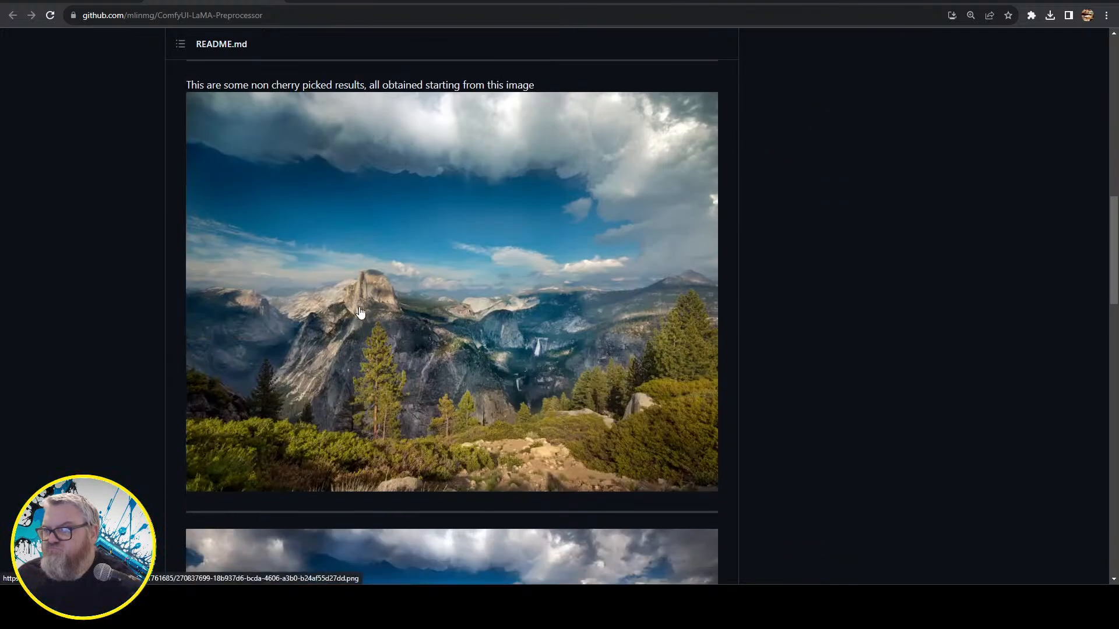
scroll(360, 312, down, 7)
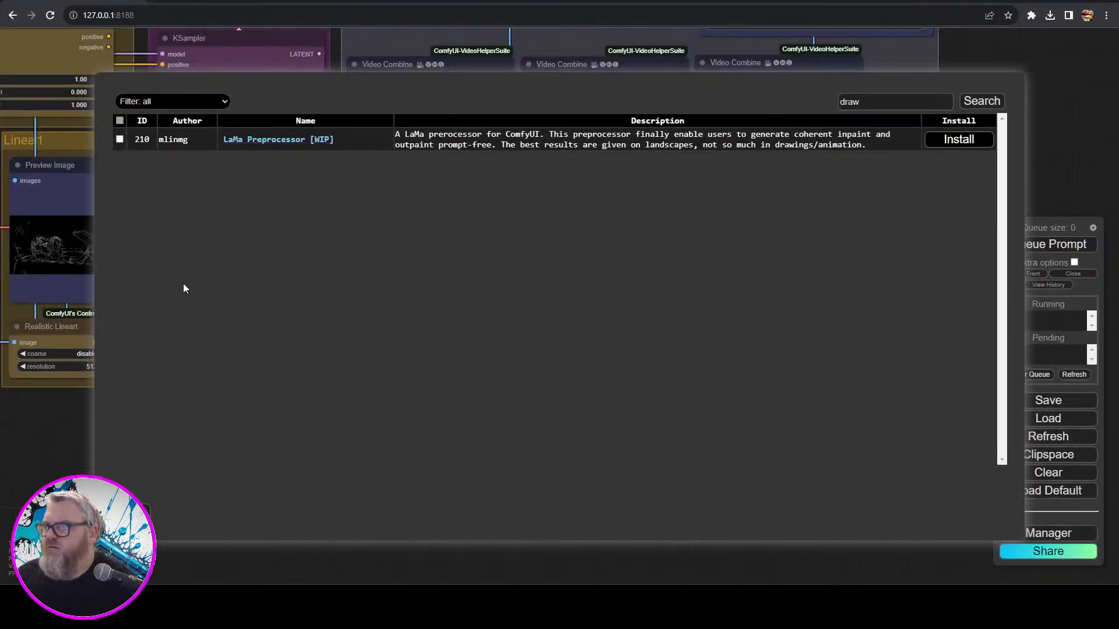
click(133, 511)
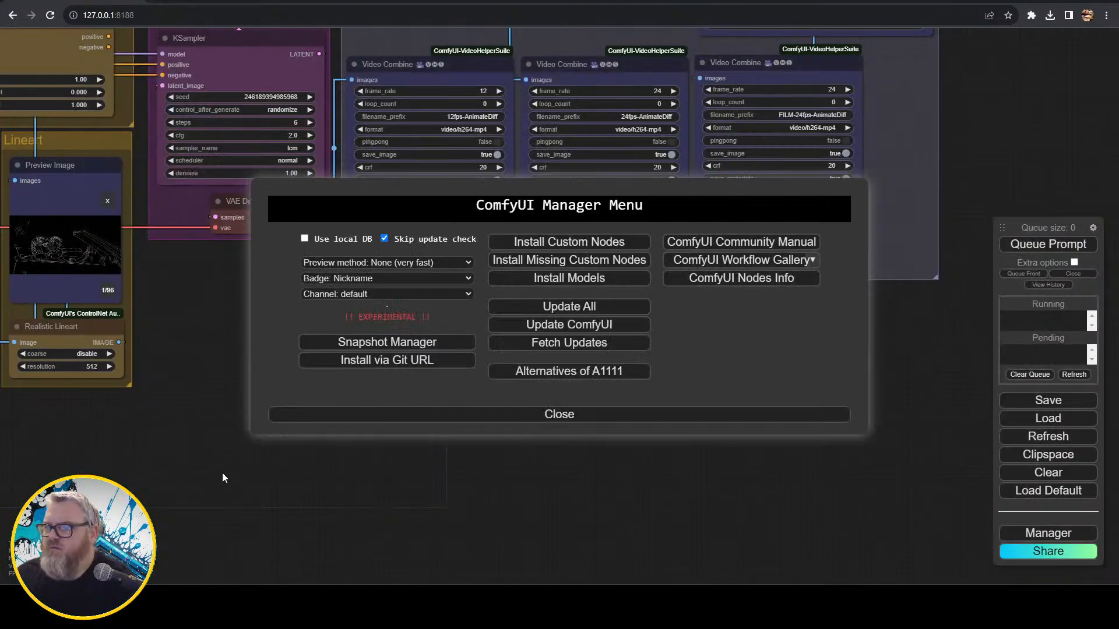
click(381, 415)
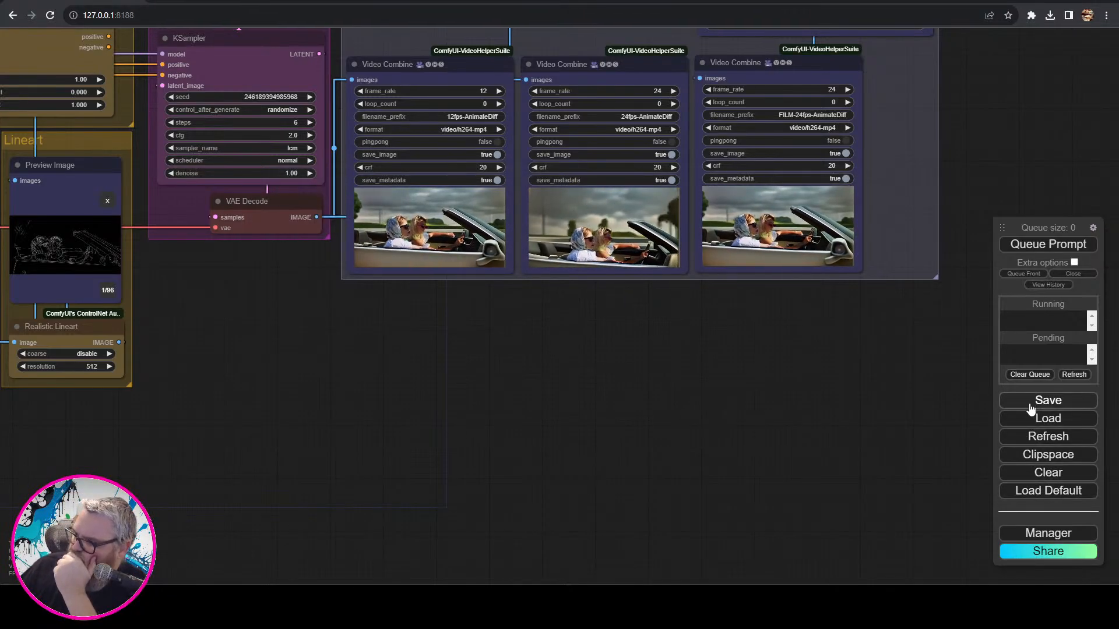
- Search the node list for "paint" from the empty canvas below the video outputs, and clear the search text
double_click(621, 397)
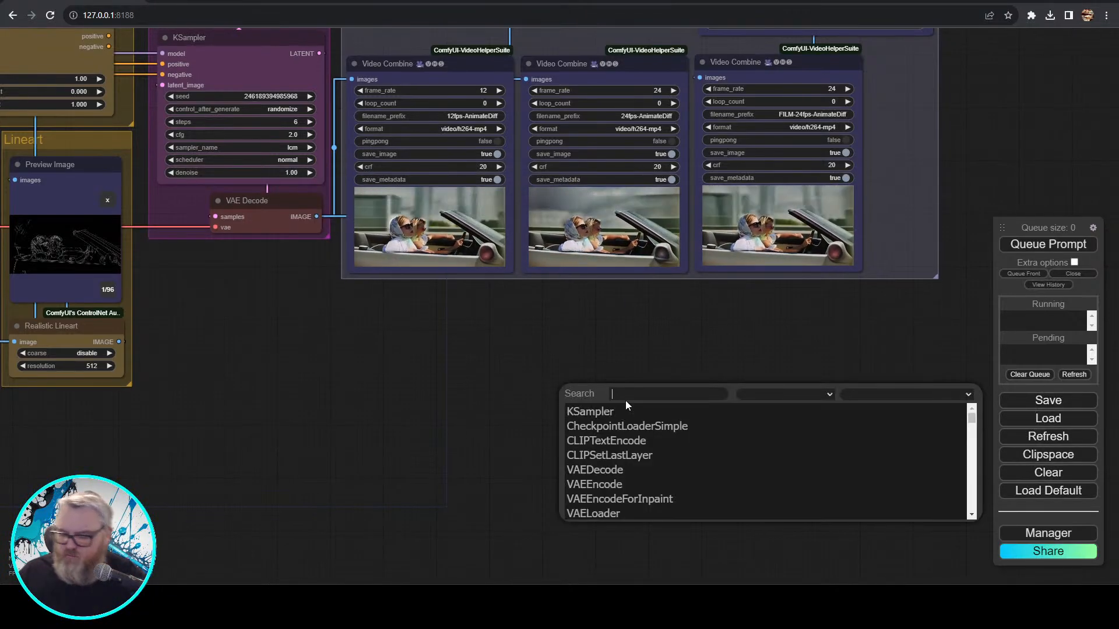
text(paint)
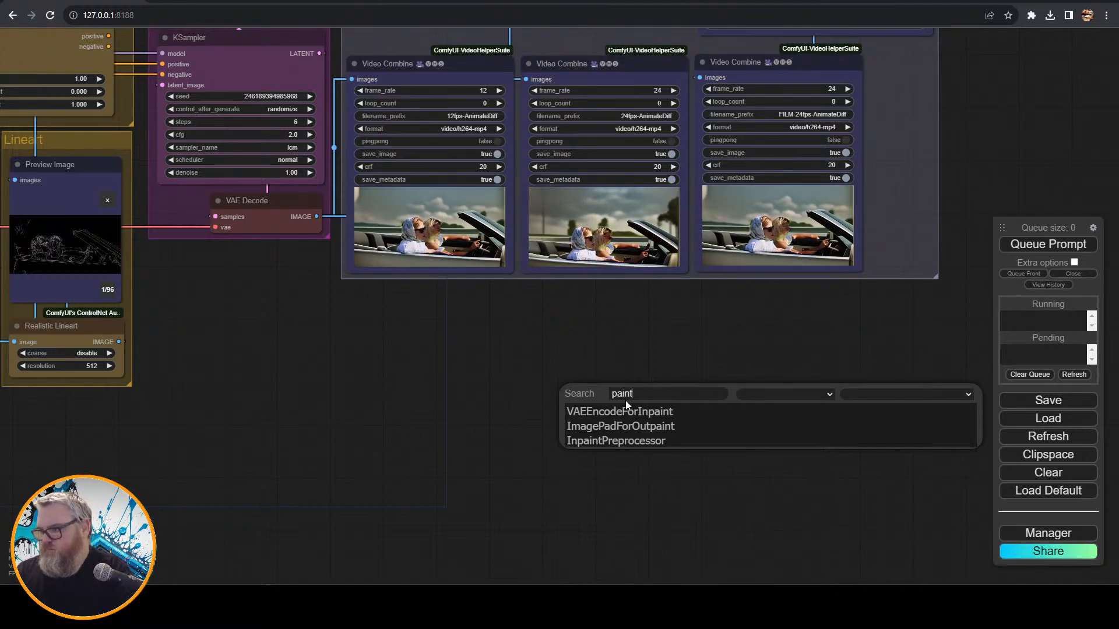
key(BackSpace)
key(BackSpace)
key(BackSpace)
key(BackSpace)
key(BackSpace)
- Search the node list for "draw" and for "bru", clearing the search text after each
text(draw)
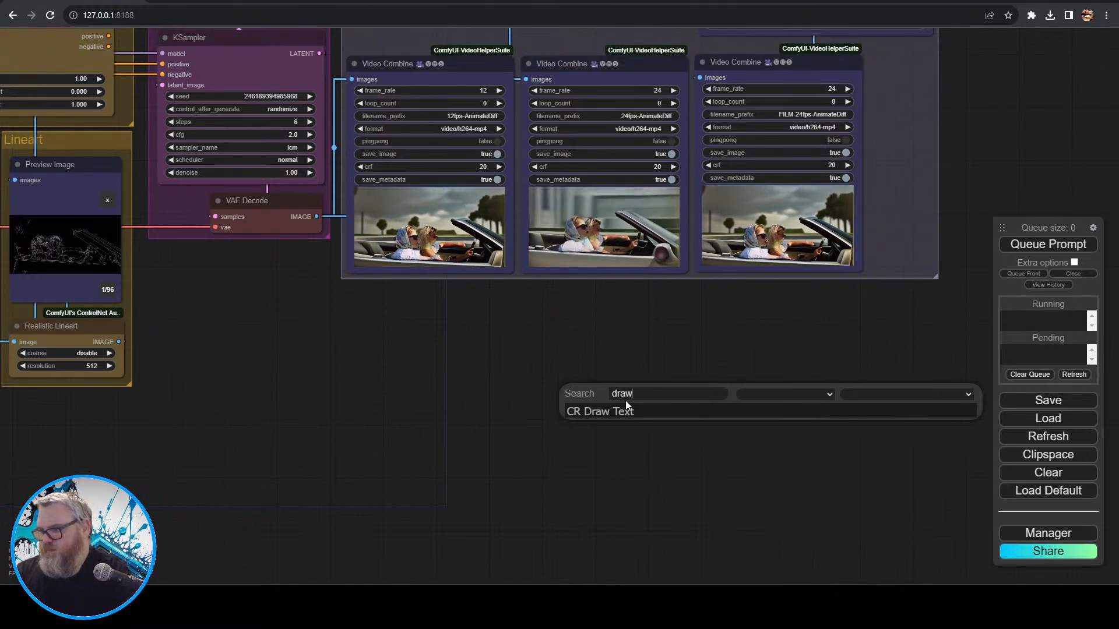
key(BackSpace)
key(BackSpace)
key(BackSpace)
key(BackSpace)
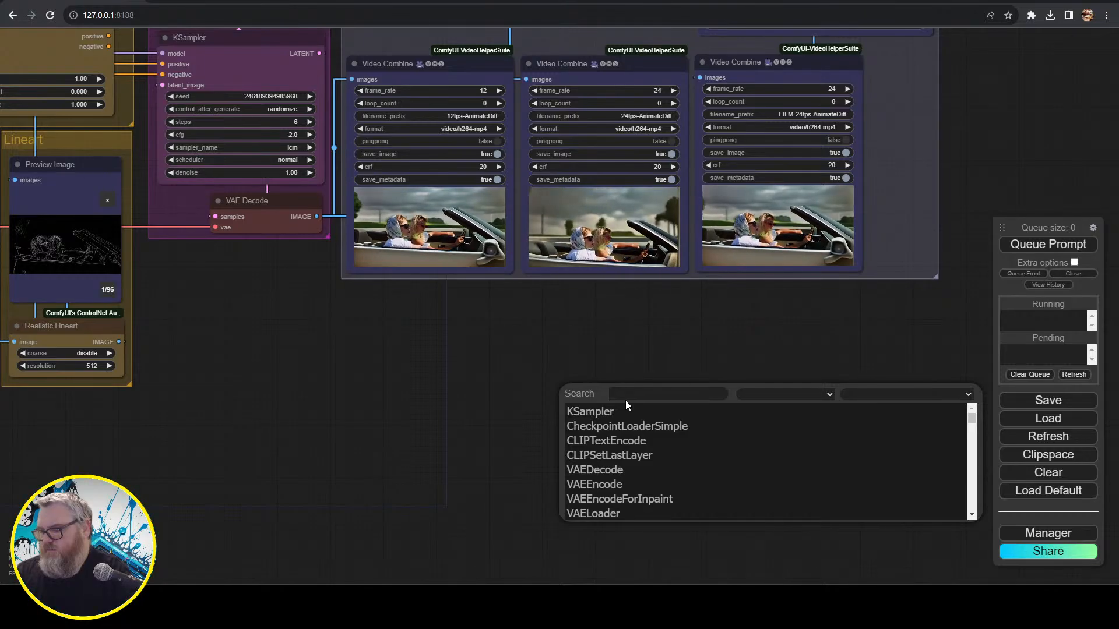
text(bru)
key(BackSpace)
key(BackSpace)
key(BackSpace)
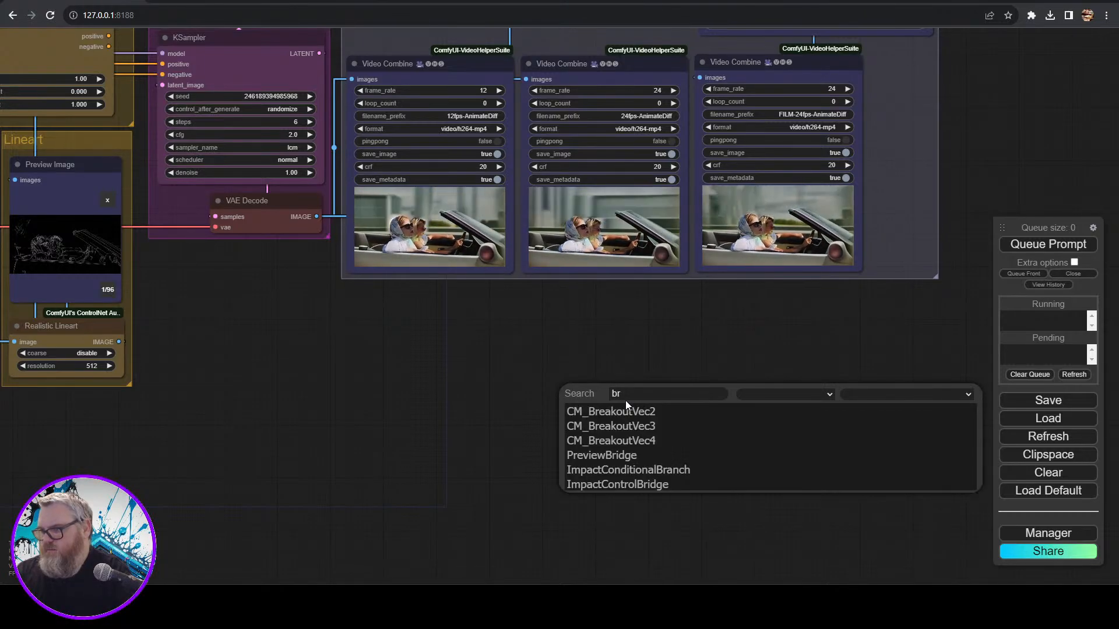
- Search the node list for "mask" and look through the matching nodes
text(mask)
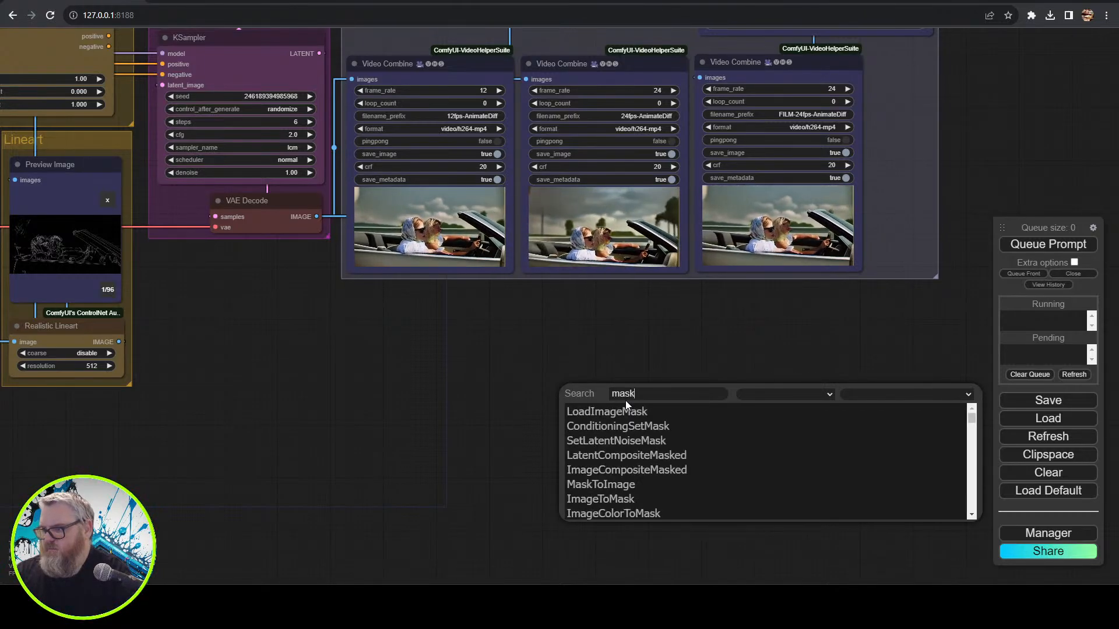
scroll(642, 466, down, 2)
scroll(643, 453, down, 2)
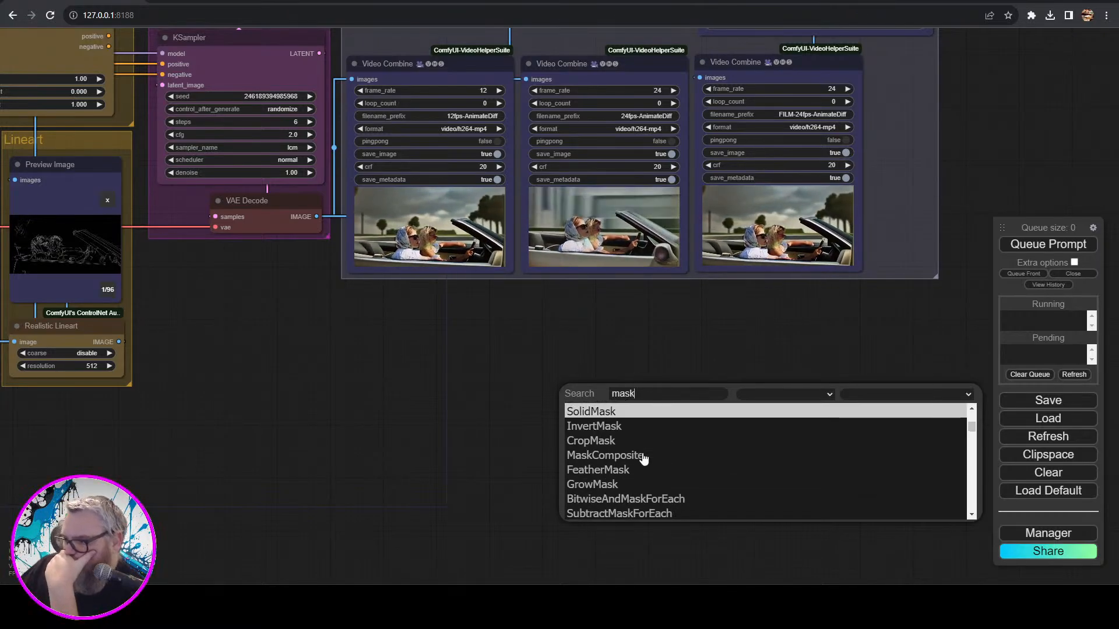
scroll(648, 431, down, 2)
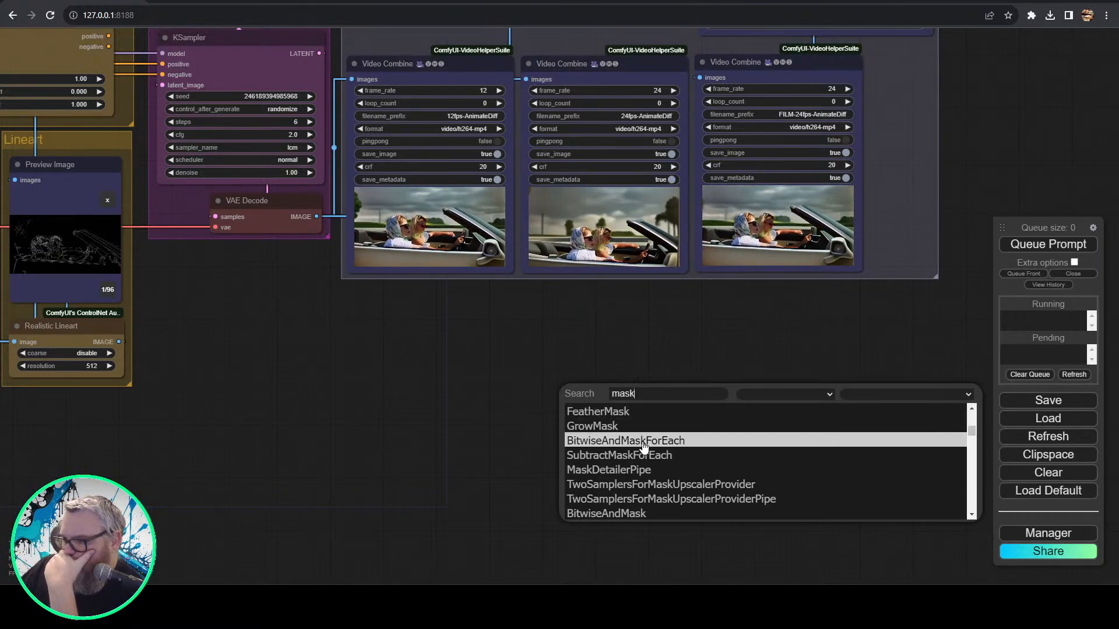
scroll(641, 457, down, 2)
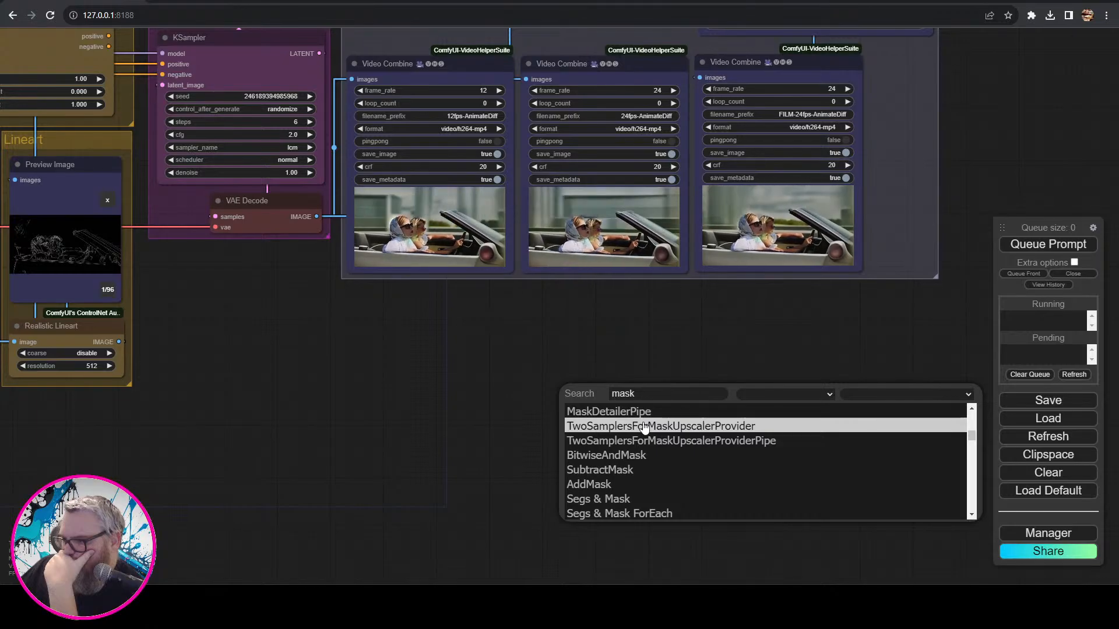
scroll(652, 470, down, 2)
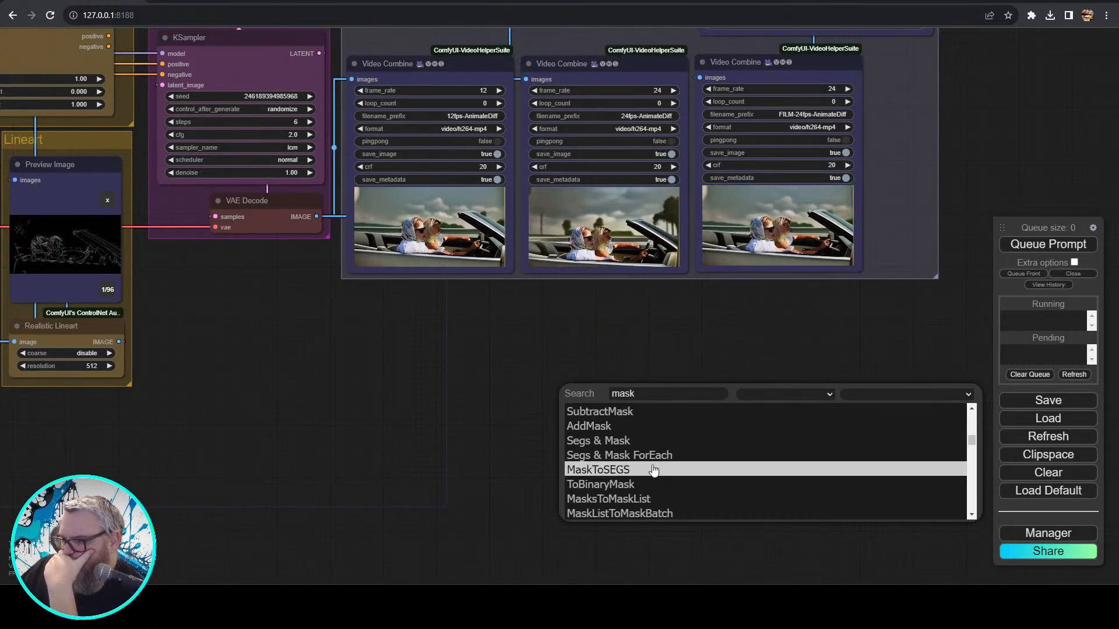
scroll(646, 457, down, 2)
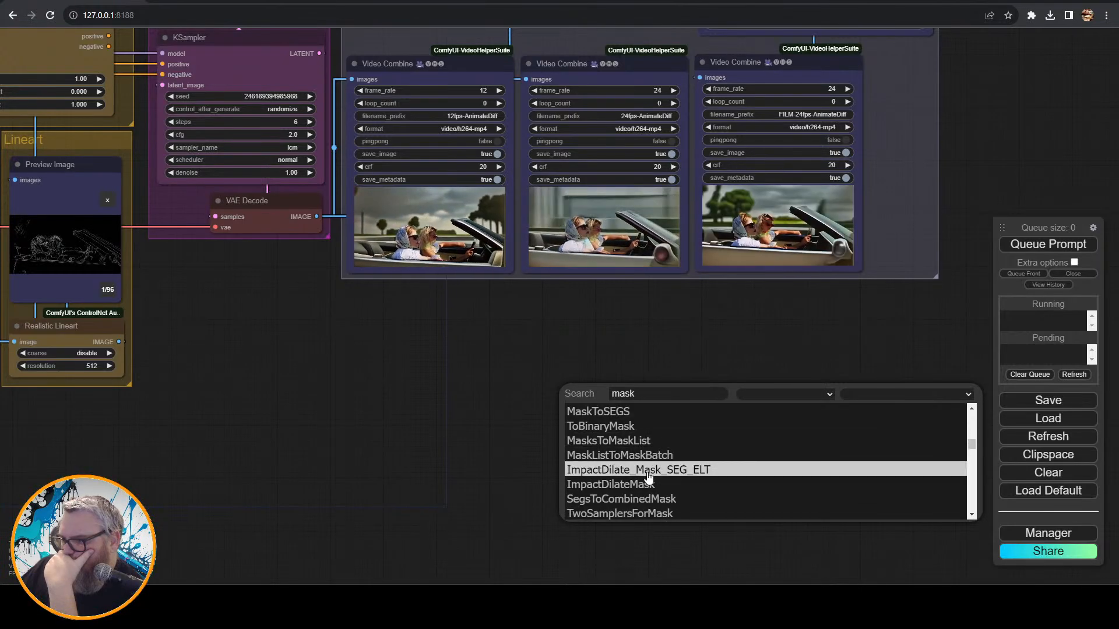
scroll(648, 477, down, 2)
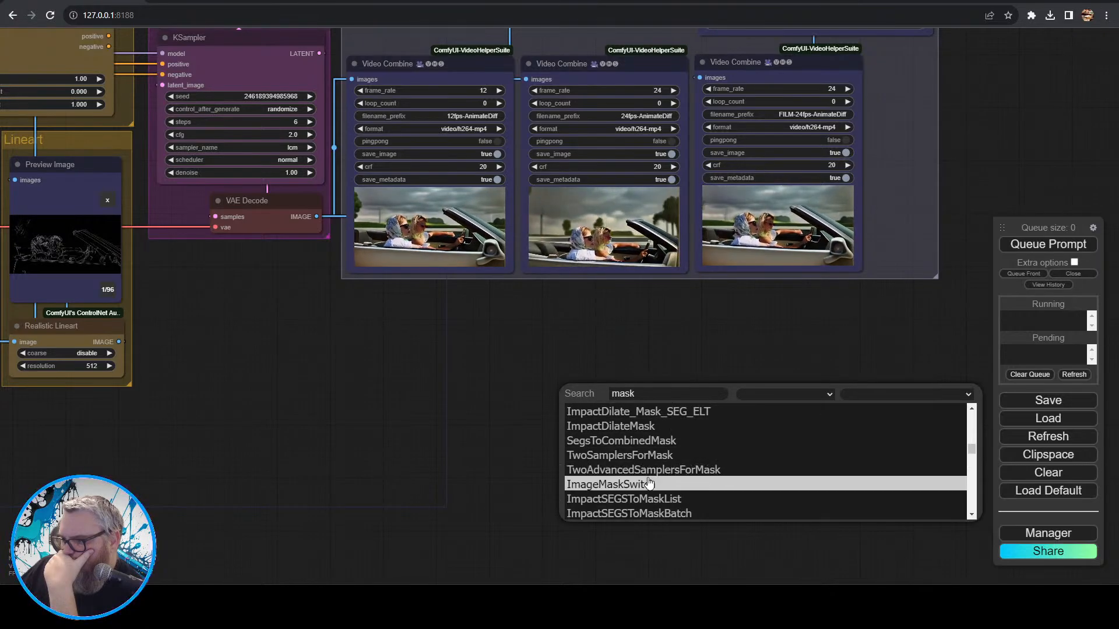
scroll(648, 484, down, 2)
- Search the manager's installable custom nodes for "mask", review the matching packs, and close the manager without installing anything
click(1029, 533)
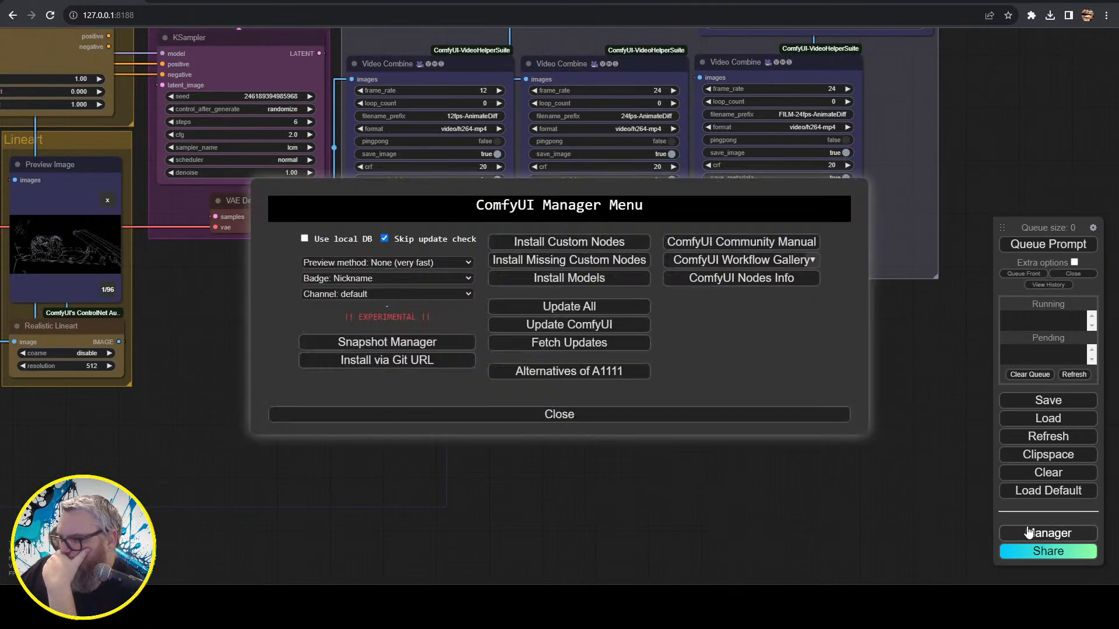
click(558, 245)
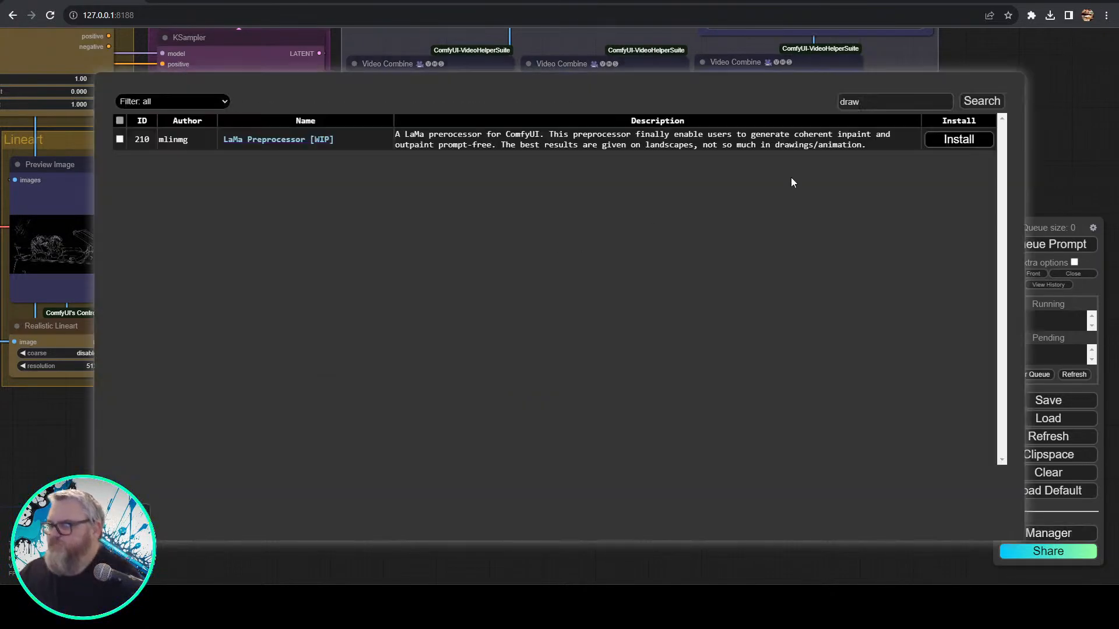
click(889, 107)
text(mask)
key(Return)
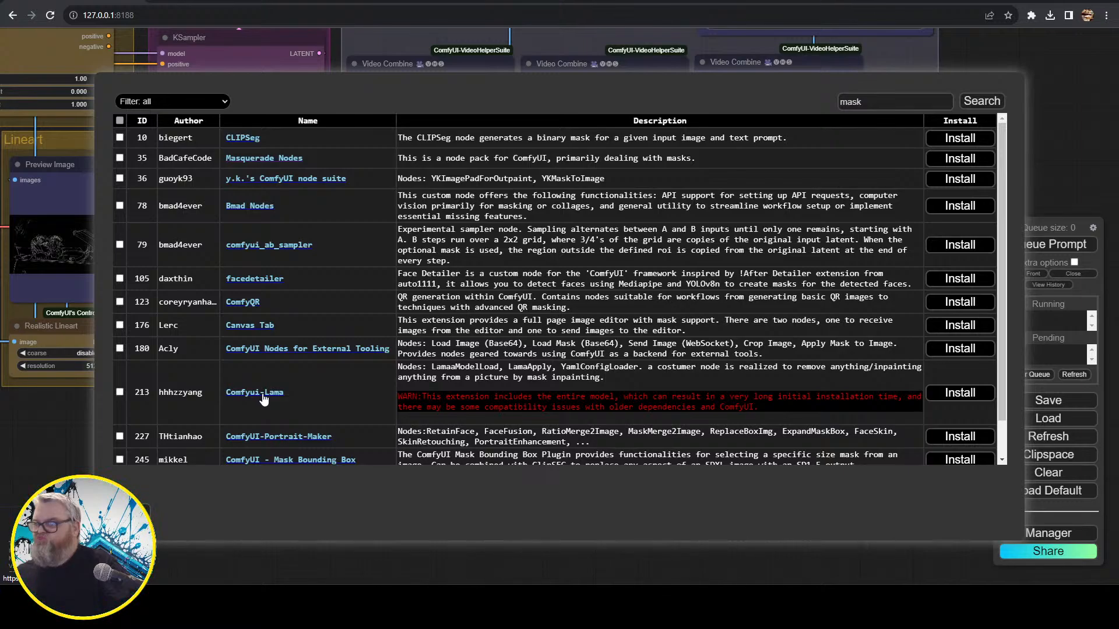
scroll(263, 397, down, 1)
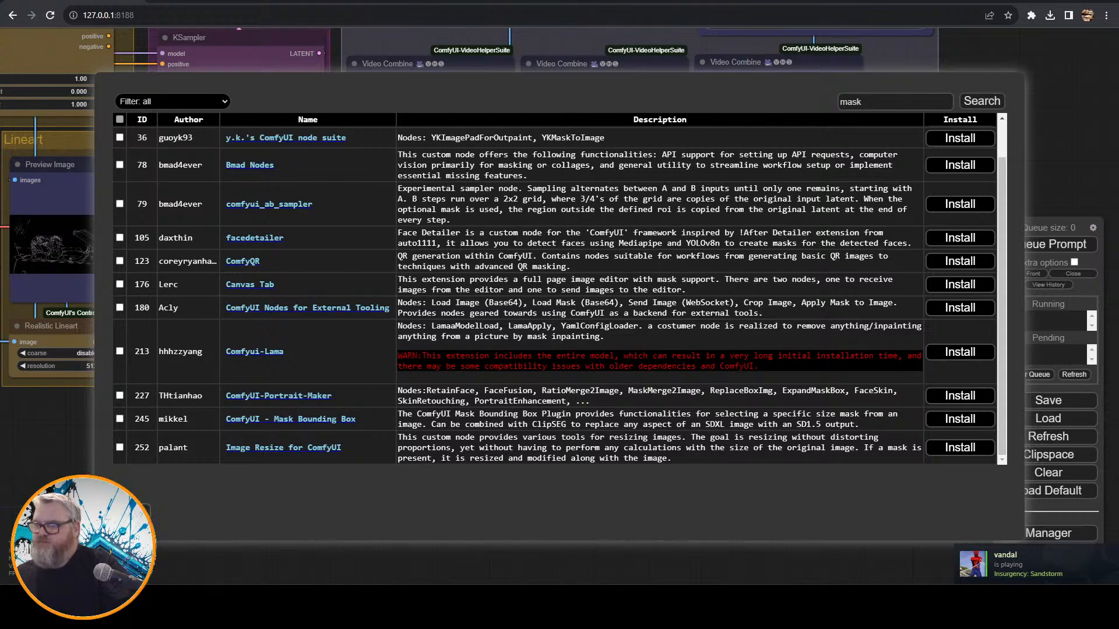
click(133, 511)
click(606, 414)
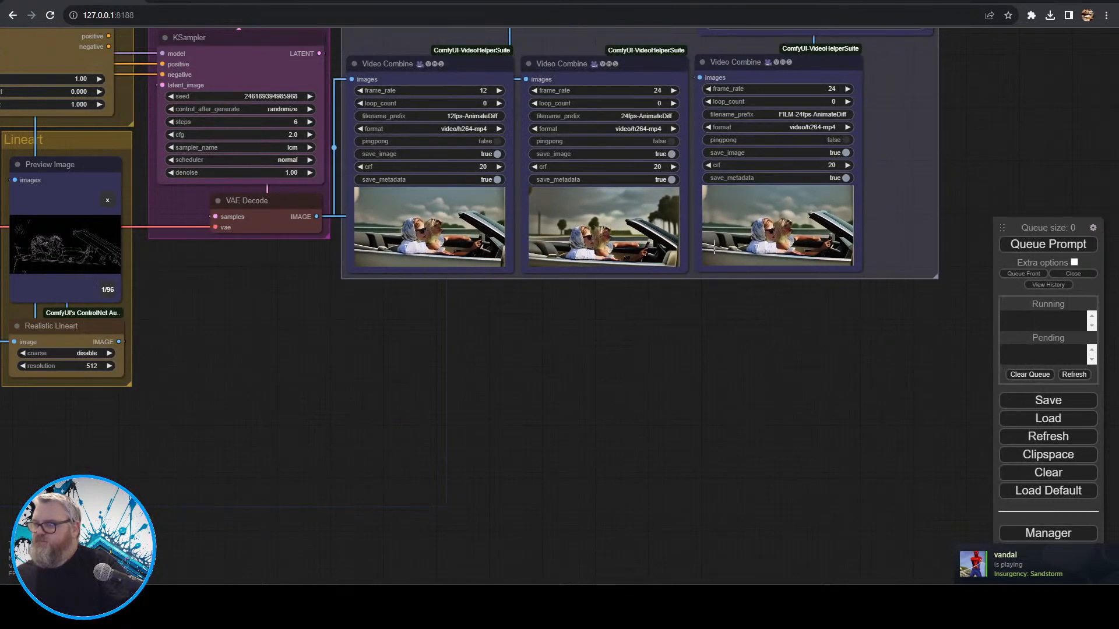
- Inspect the video previews in the Output group's Video Combine nodes up close
scroll(474, 336, up, 11)
drag(496, 209, 648, 550)
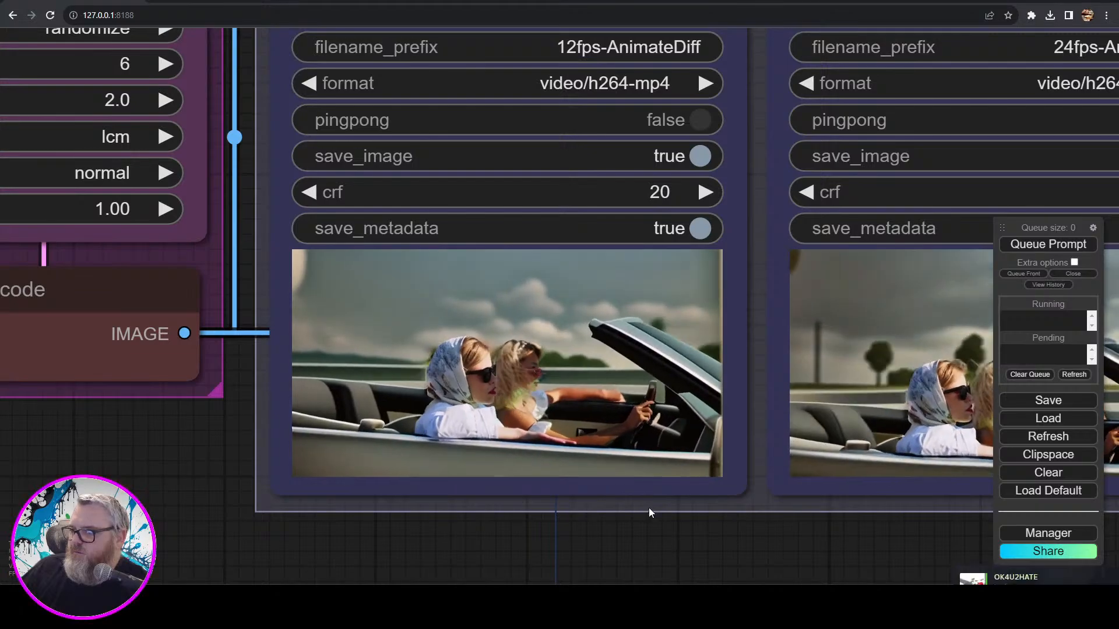
drag(732, 530, 247, 541)
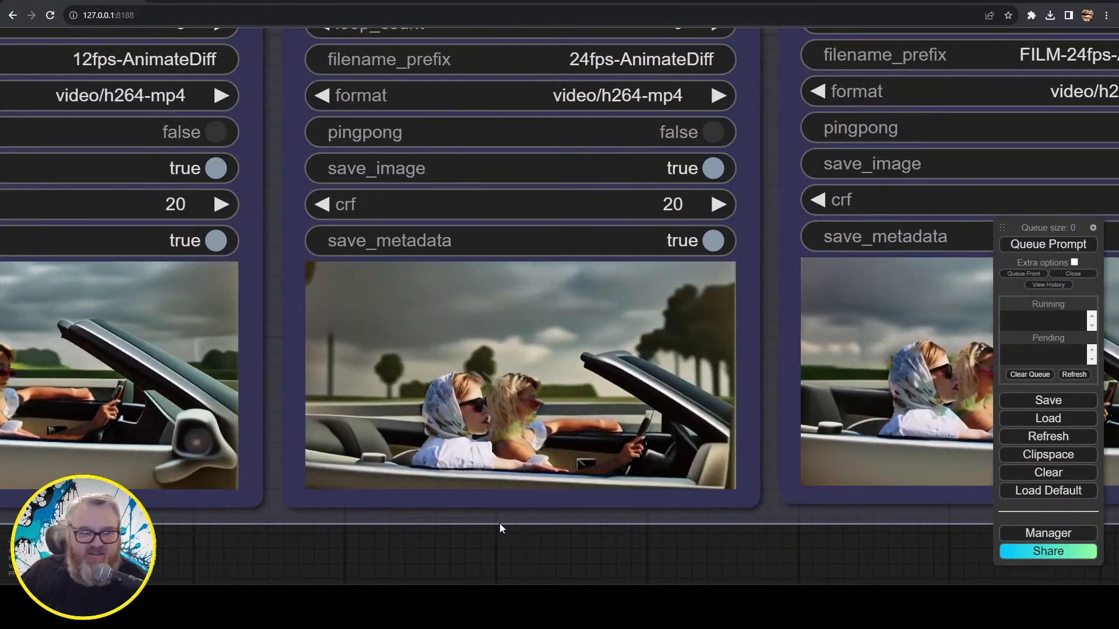
drag(691, 530, 394, 534)
scroll(349, 537, down, 5)
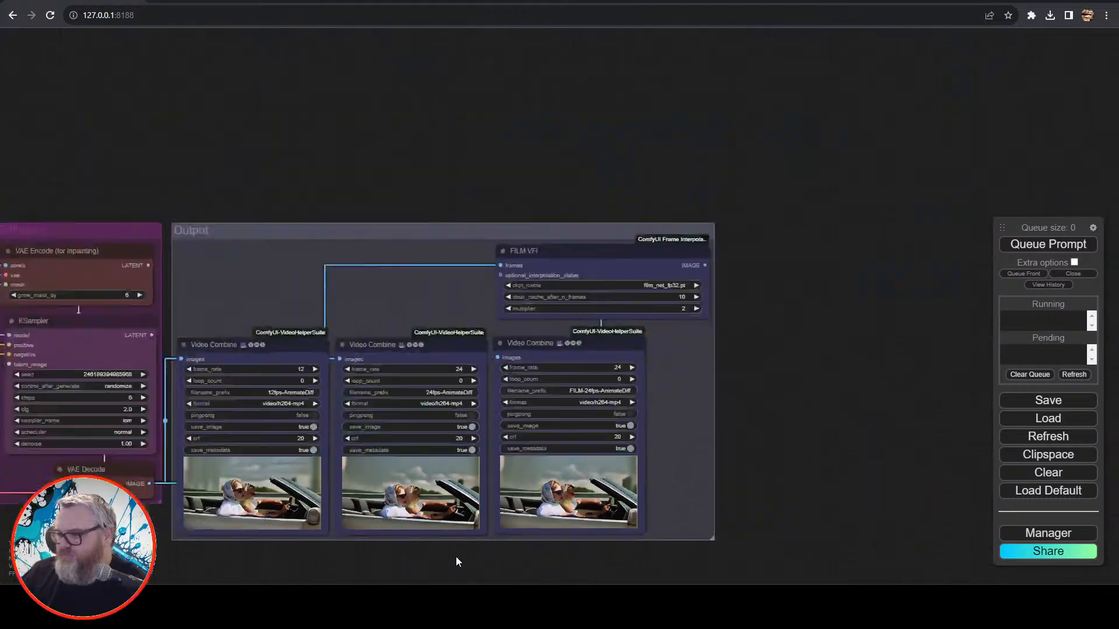
- Move the Load Video (Upload) node beside the FILM-24fps-AnimateDiff Video Combine node
drag(497, 563, 850, 368)
drag(786, 412, 1019, 357)
drag(323, 478, 1084, 329)
drag(376, 289, 797, 220)
scroll(837, 315, up, 8)
drag(837, 315, 645, 565)
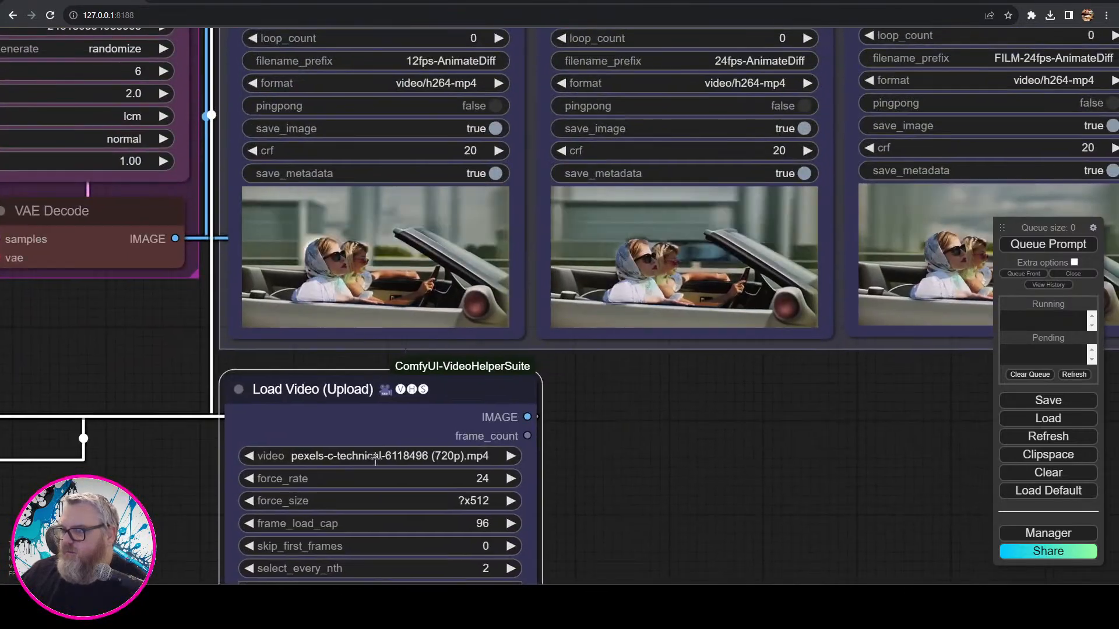
drag(347, 387, 524, 389)
drag(751, 399, 337, 476)
drag(268, 464, 1009, 39)
scroll(755, 418, up, 6)
drag(708, 487, 540, 625)
- Sync the Load Video node's preview with the outputs and compare the source clip with the FILM-24fps-AnimateDiff result
right_click(543, 213)
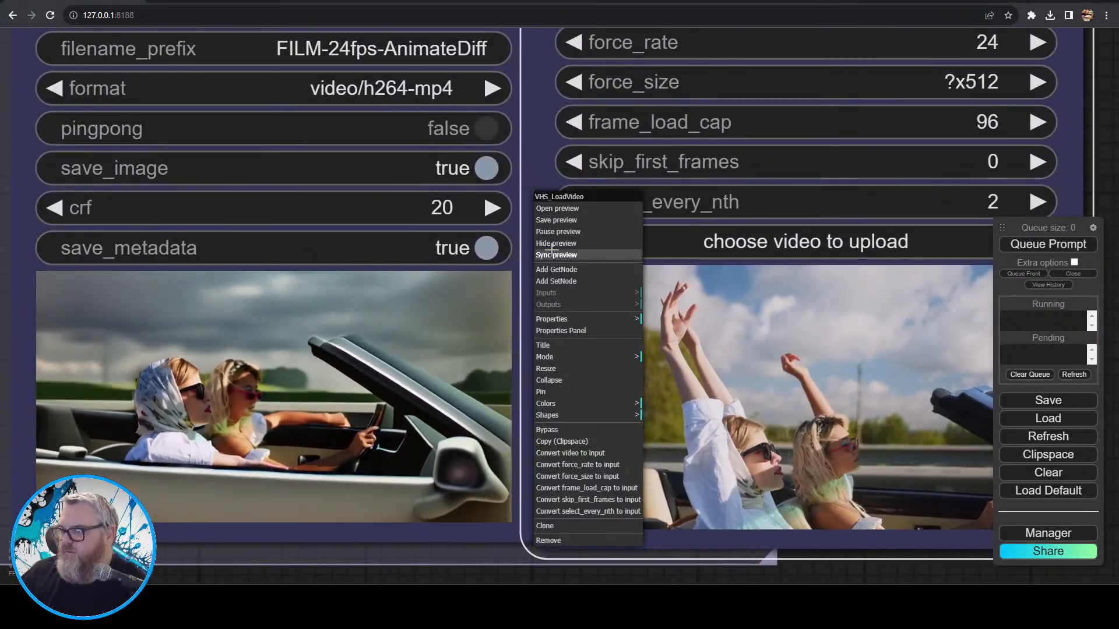
click(553, 255)
scroll(503, 561, down, 2)
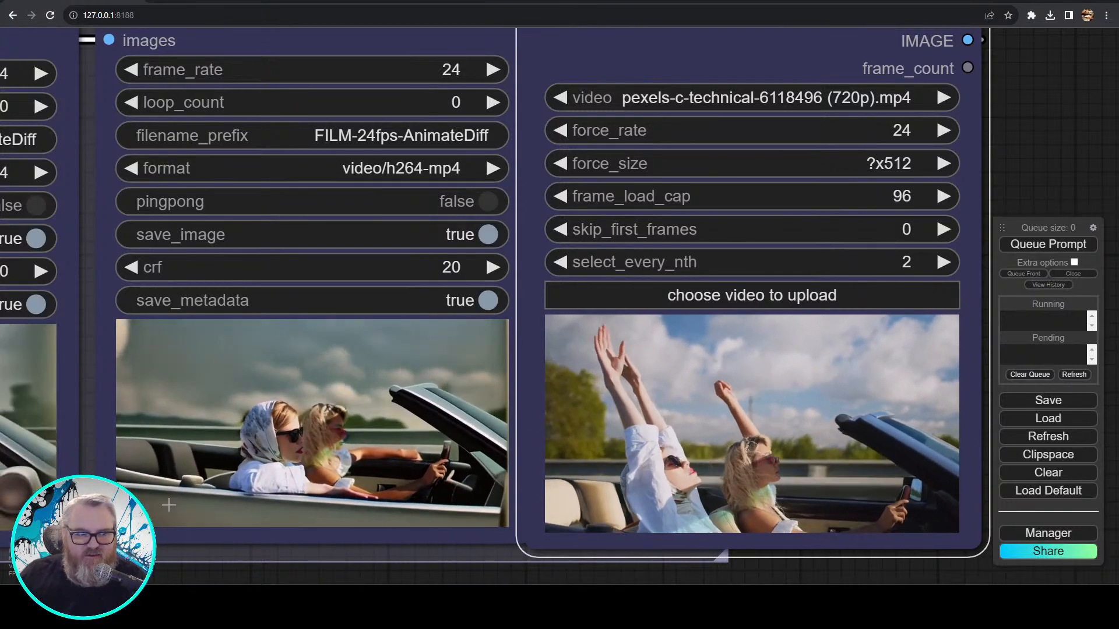
scroll(459, 501, down, 4)
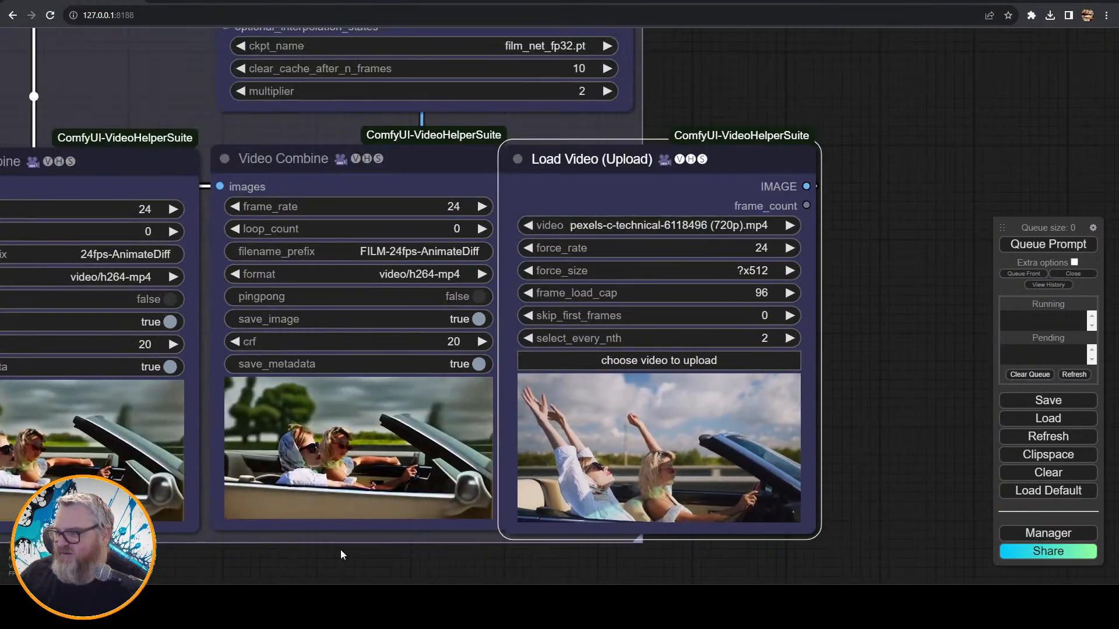
- Move the Load Video (Upload) node away from the outputs to the area before the Threshold Mask and Blur Mask groups
scroll(324, 570, down, 3)
scroll(641, 423, down, 2)
drag(604, 422, 972, 208)
drag(883, 160, 64, 392)
drag(240, 459, 943, 411)
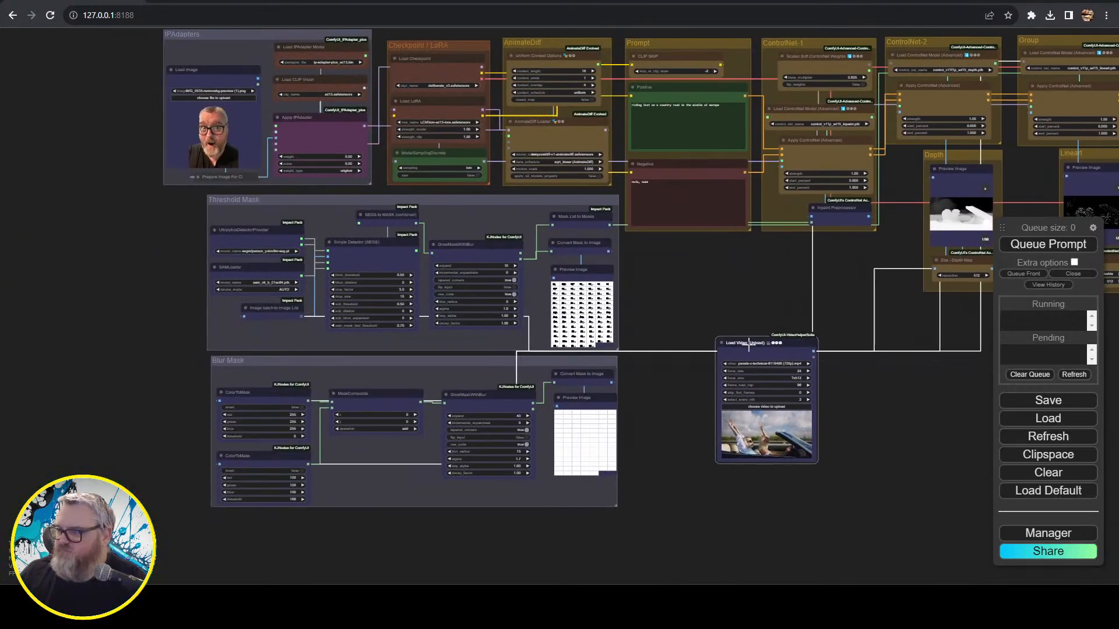
drag(769, 344, 135, 346)
drag(127, 249, 39, 258)
scroll(729, 450, up, 4)
drag(906, 341, 408, 512)
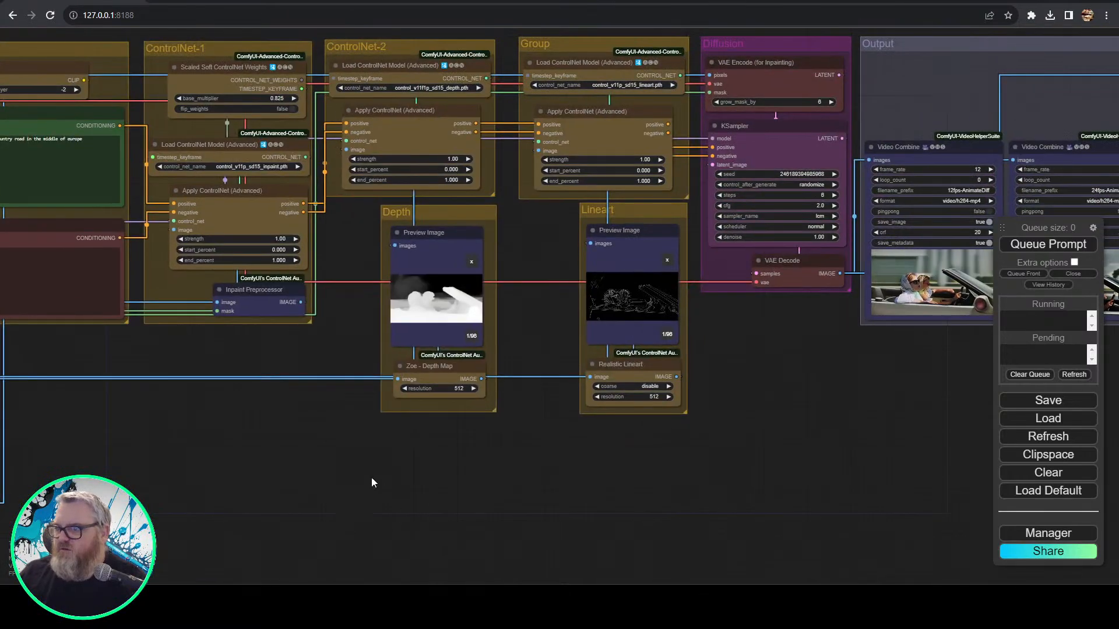
- Save the workflow as "Background Mask - AnimateDiff LCM ControlNet"
click(1070, 402)
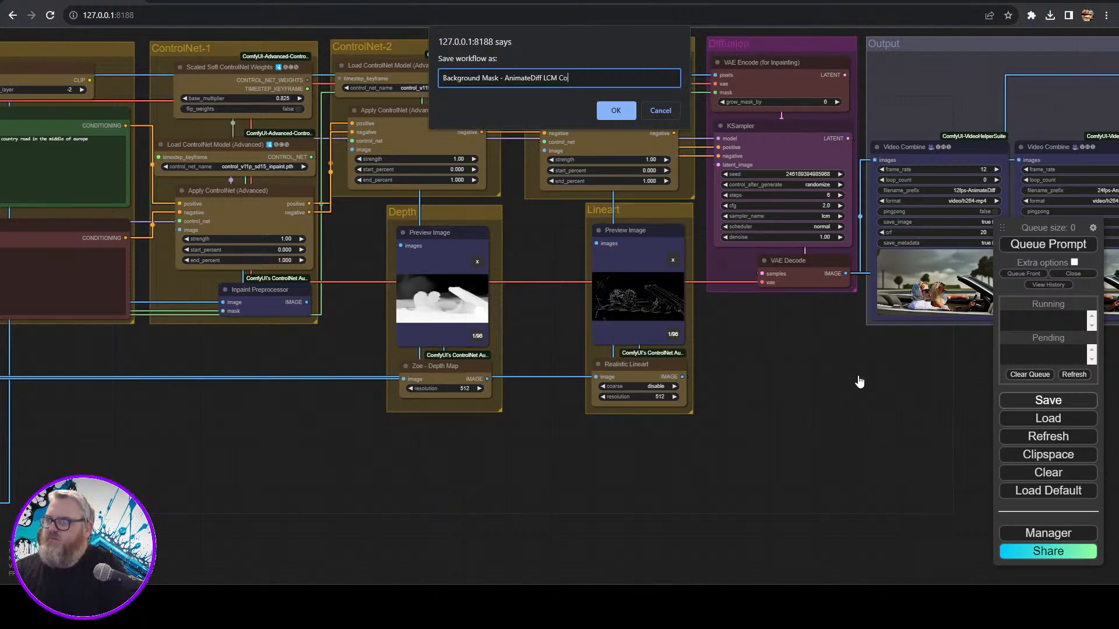
text(Net)
key(Return)
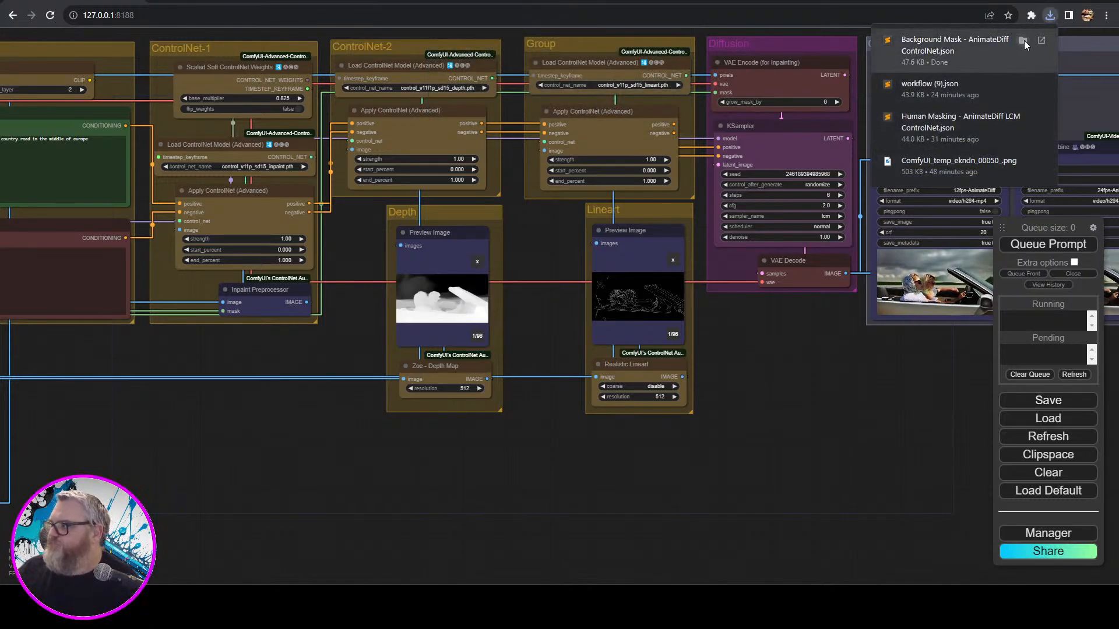
- Load "Human Masking - AnimateDiff LCM ControlNet.json" from the Downloads folder onto the canvas and examine its Blur Mask group
click(1023, 40)
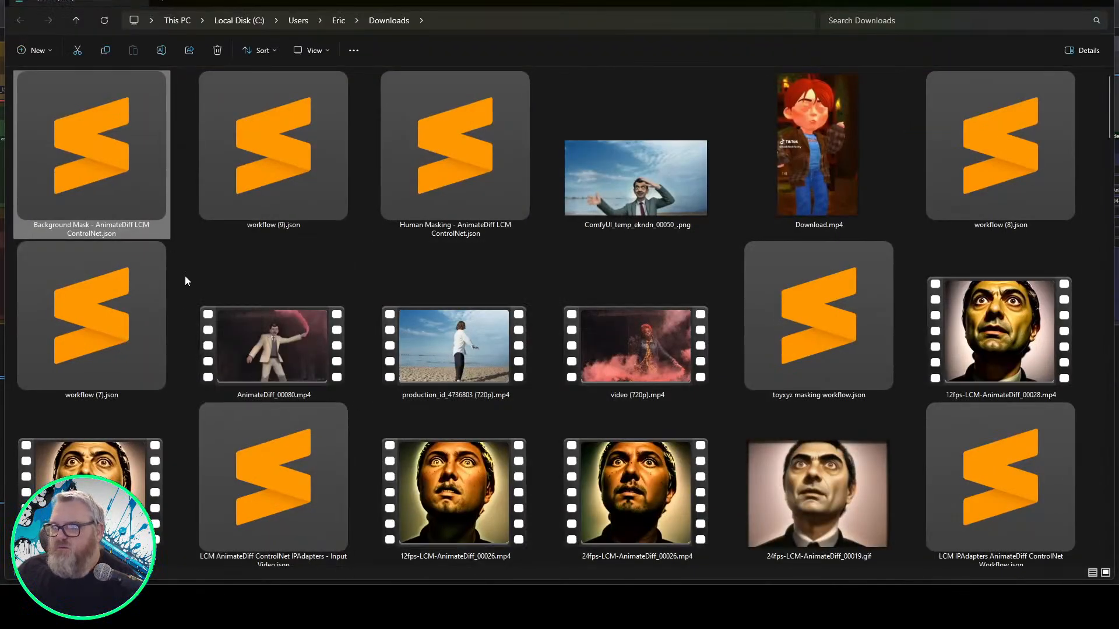
drag(467, 179, 545, 460)
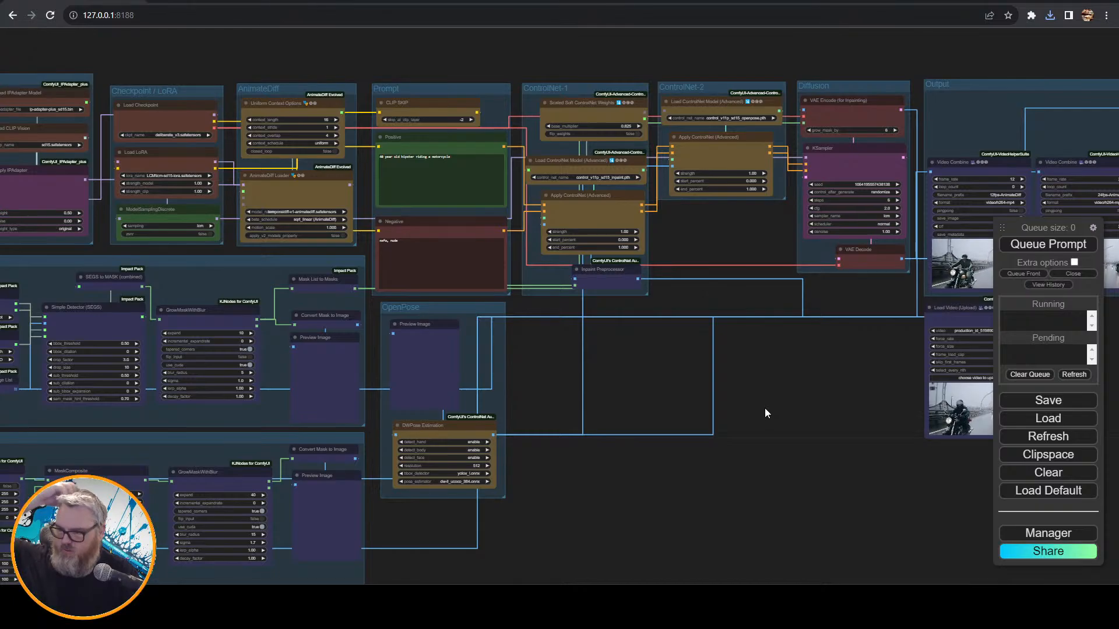
scroll(471, 488, up, 7)
drag(335, 548, 724, 365)
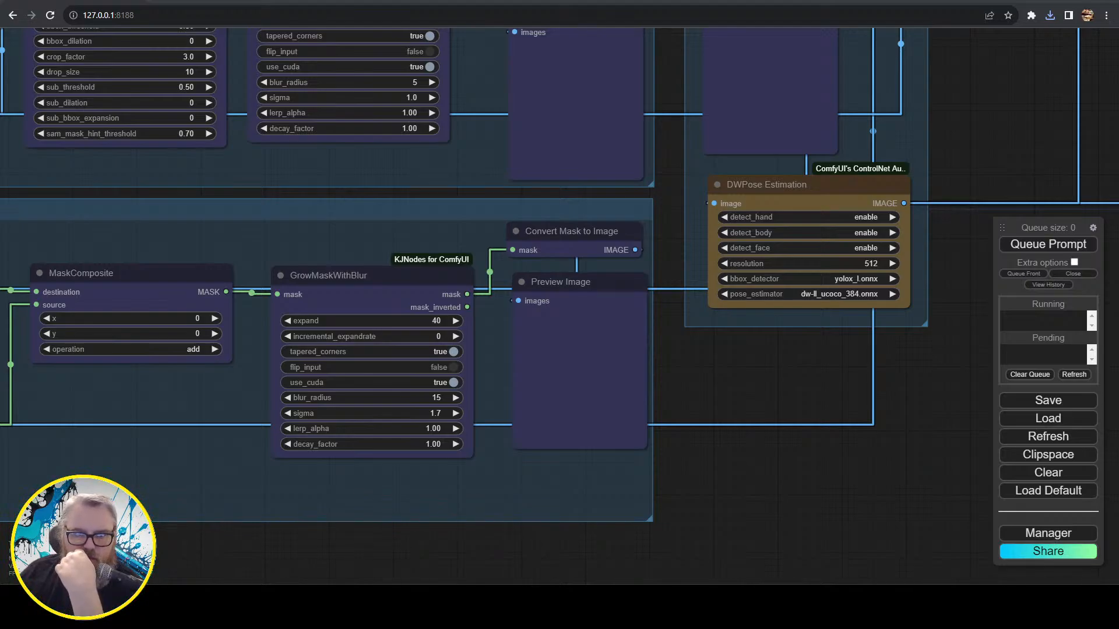
scroll(163, 486, down, 1)
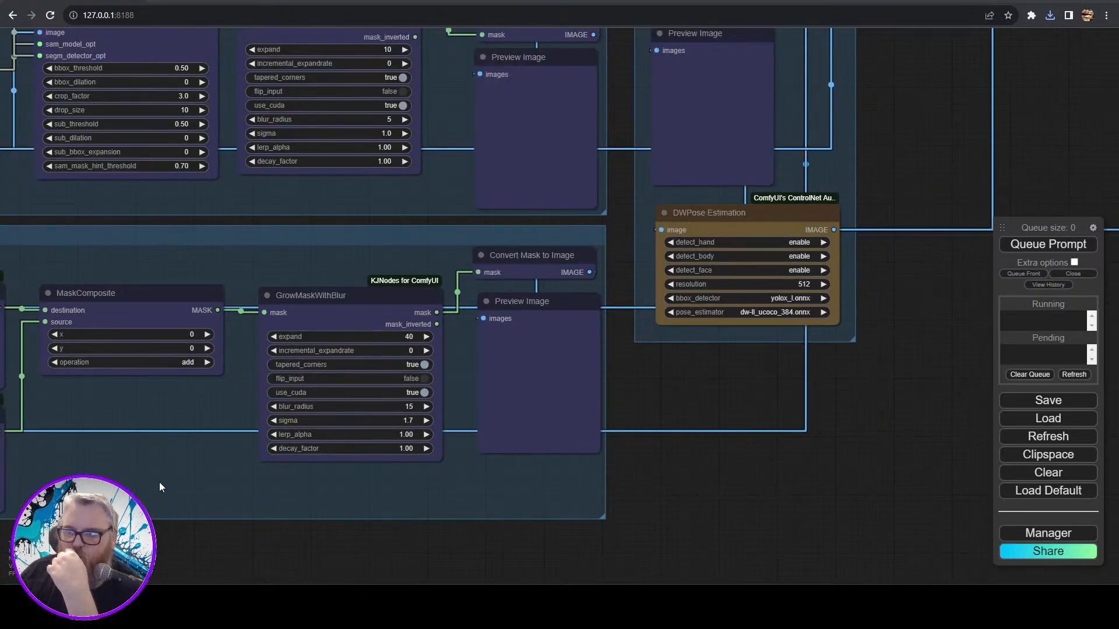
drag(185, 441, 446, 400)
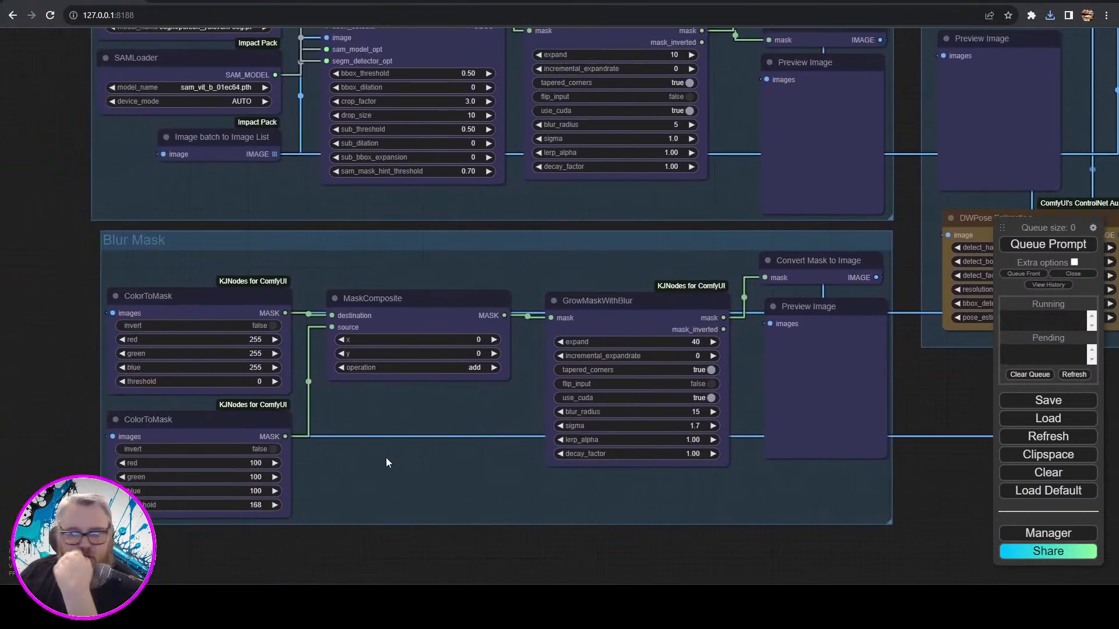
mouse_move(386, 459)
mouse_down()
mouse_move(462, 449)
mouse_move(407, 462)
mouse_up()
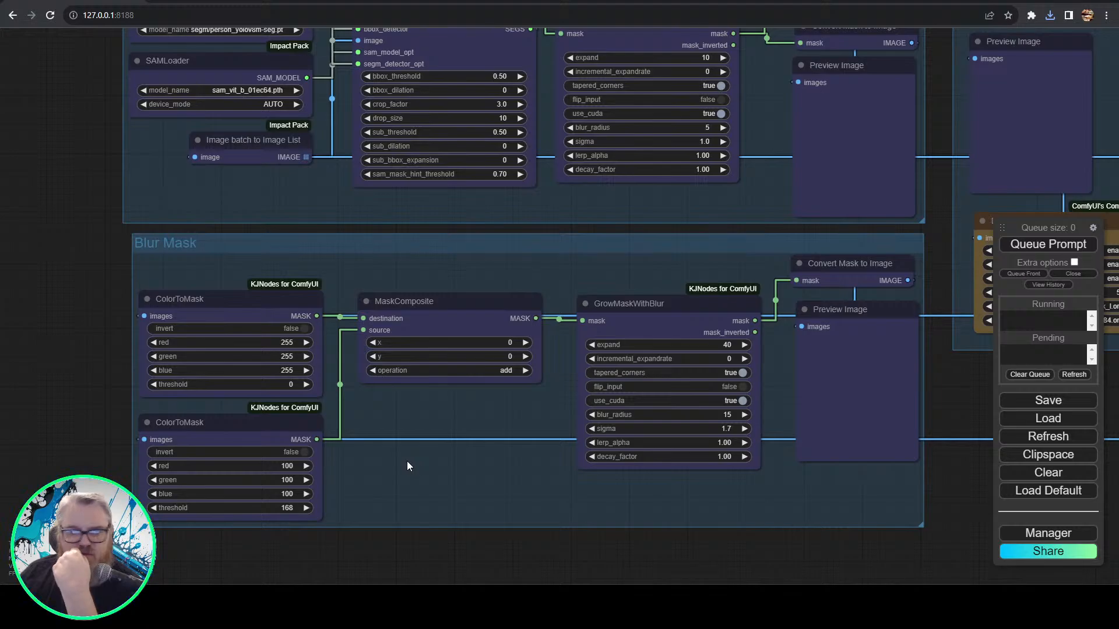
- Move the Load Video (Upload) node from the output area to just before the Blur Mask group's ColorToMask nodes
scroll(407, 460, down, 7)
drag(521, 538, 107, 504)
drag(806, 213, 351, 512)
drag(555, 474, 1071, 337)
drag(871, 377, 260, 173)
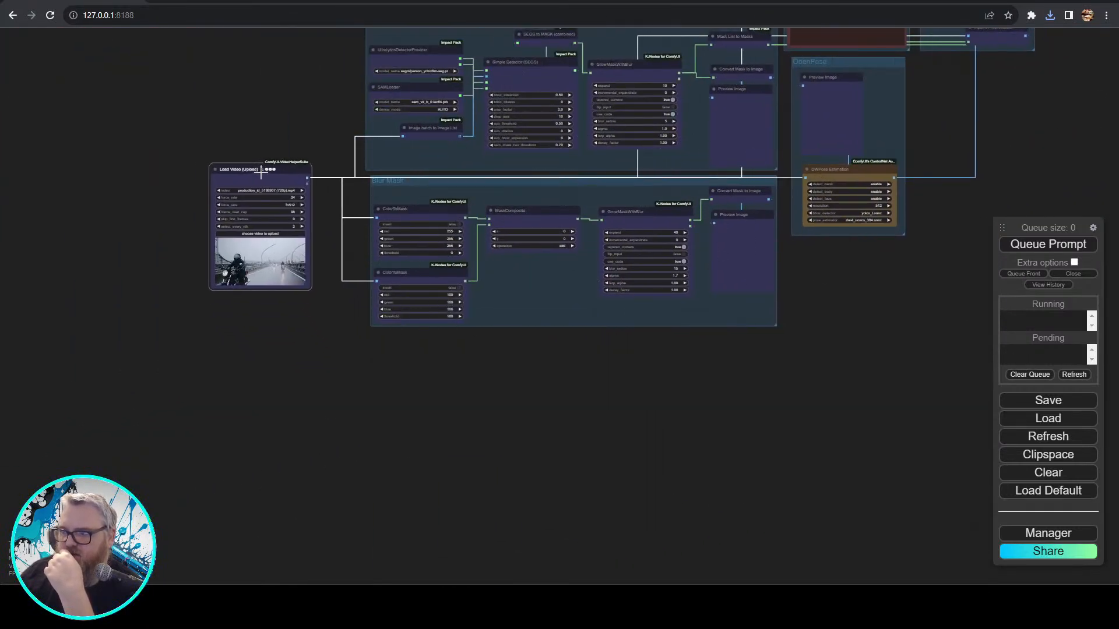
- Search the node list for "maskto" and "mtb" next to the Blur Mask group
scroll(396, 396, up, 7)
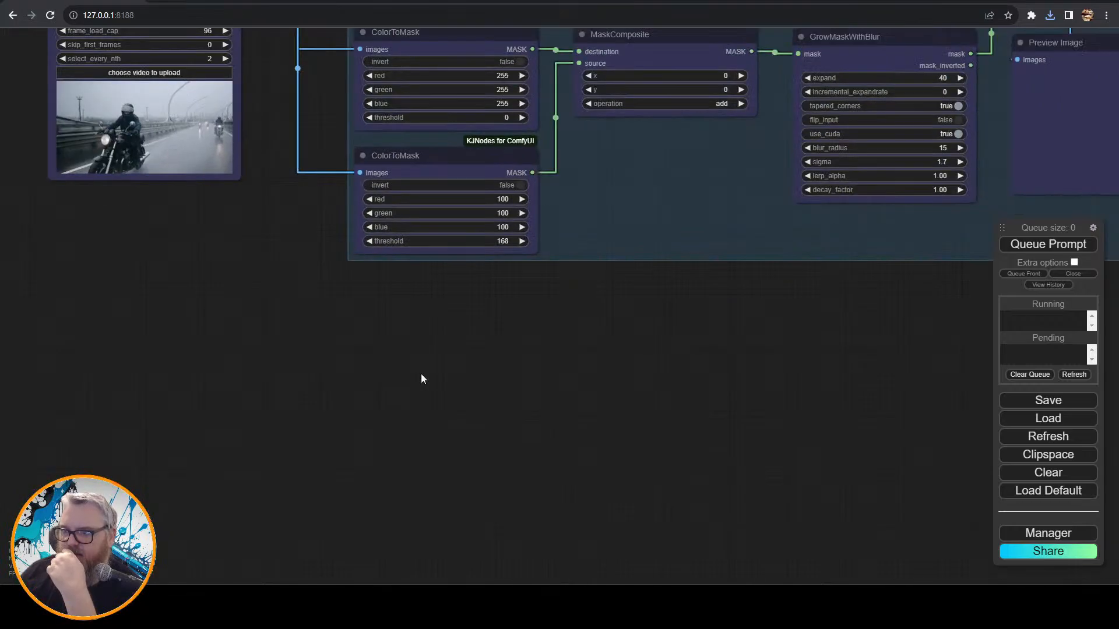
drag(420, 373, 401, 557)
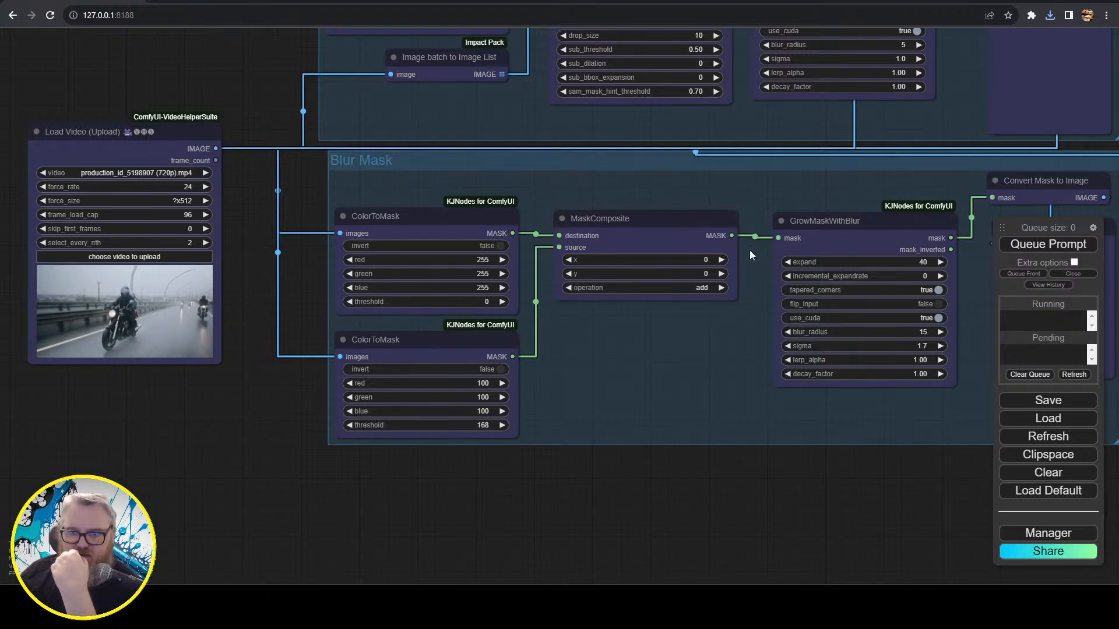
drag(750, 473, 154, 421)
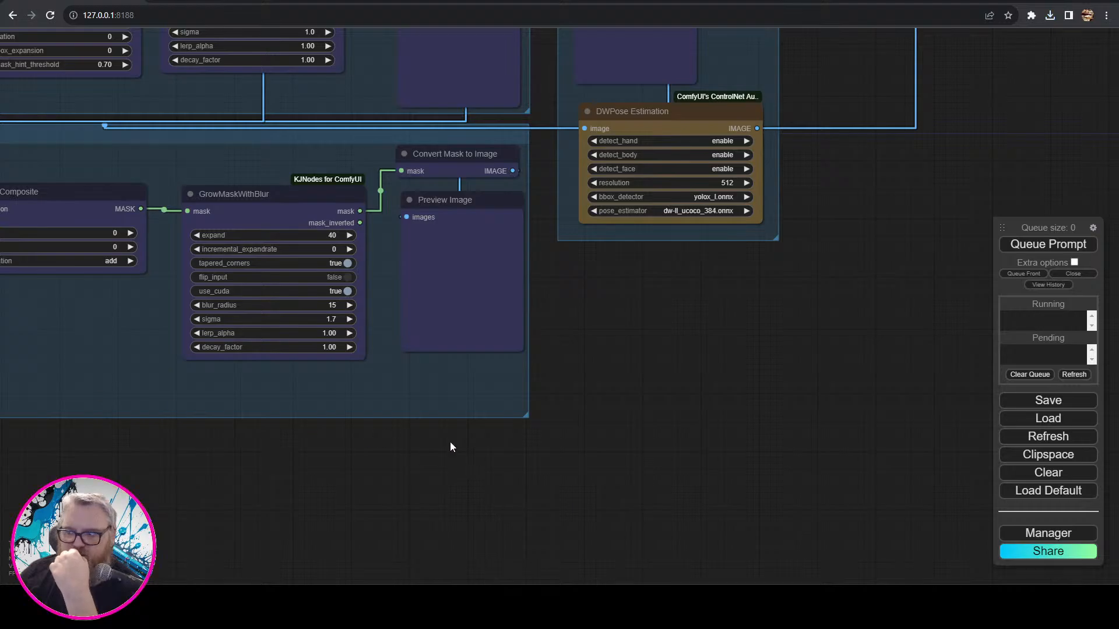
scroll(449, 342, up, 2)
double_click(690, 341)
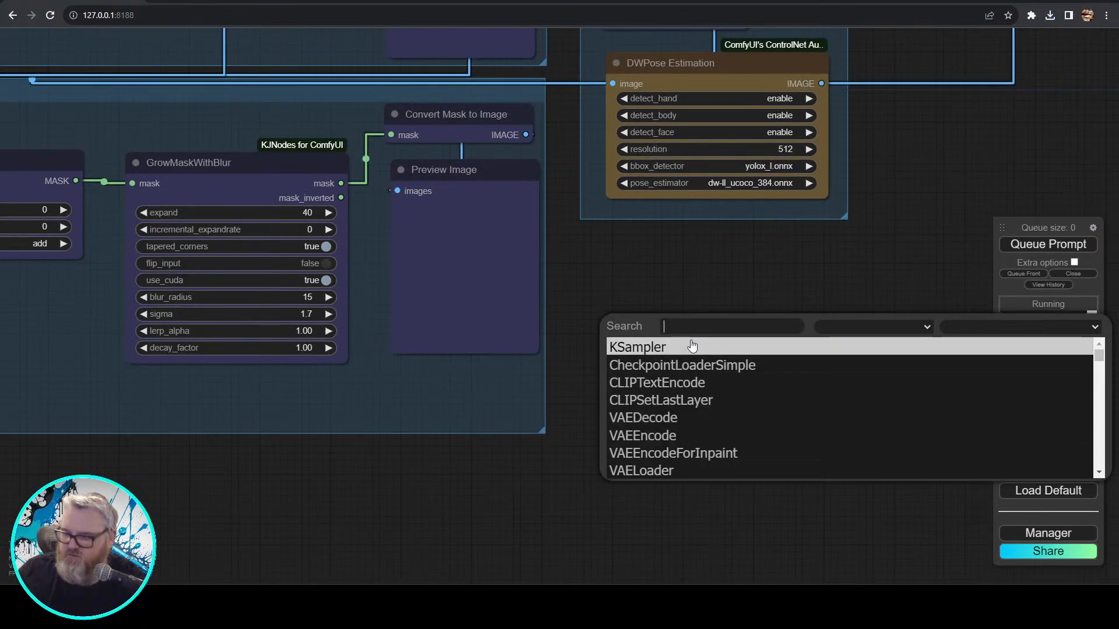
text(maskto)
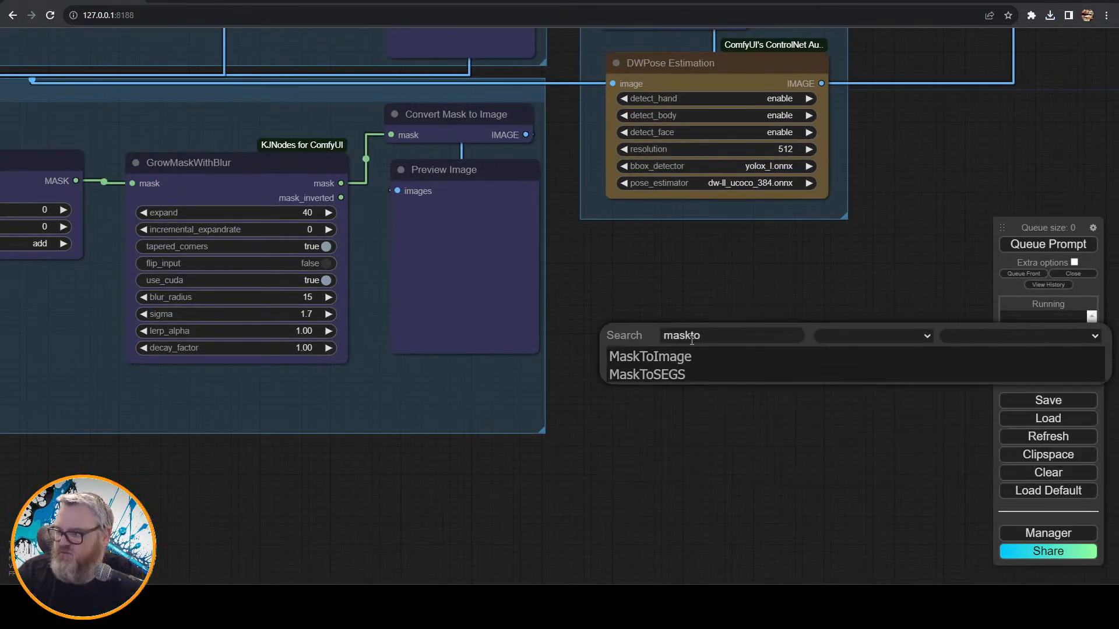
key(BackSpace)
key(BackSpace)
key(BackSpace)
key(BackSpace)
key(BackSpace)
text(mtb)
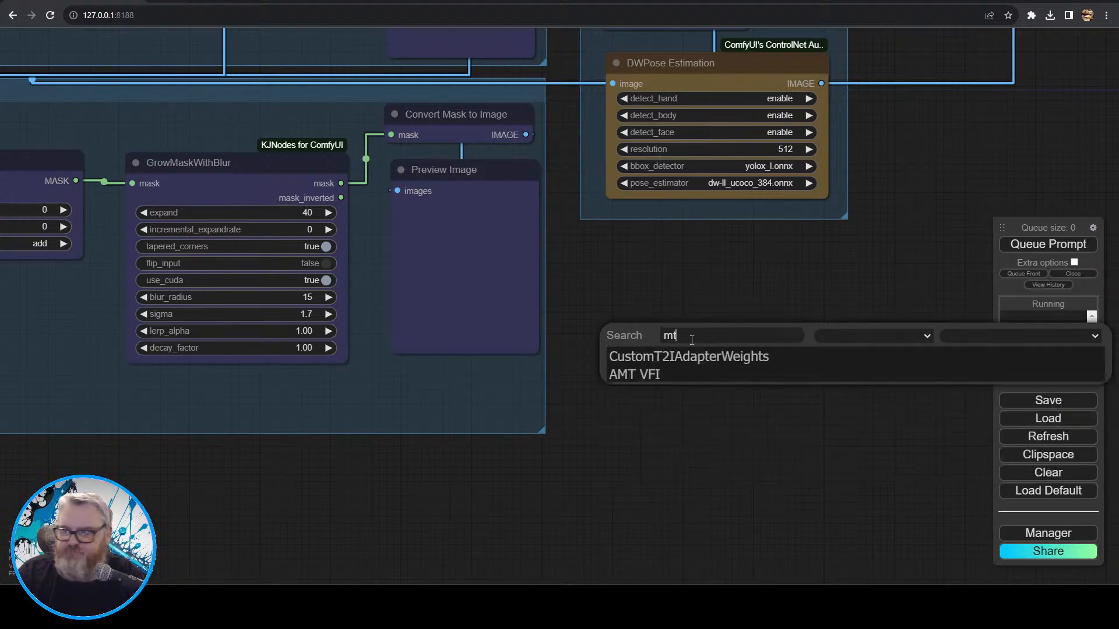
key(BackSpace)
key(BackSpace)
key(BackSpace)
- Search the node list for "mask" and look through the matches for a suitable mask node
text(mask)
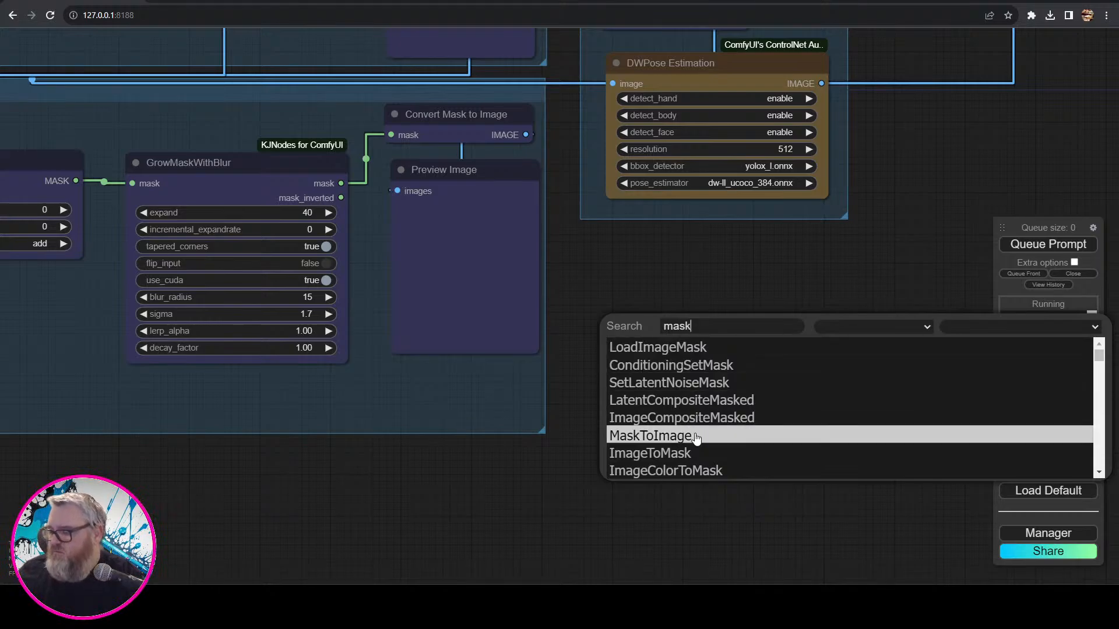
scroll(676, 434, down, 3)
scroll(674, 402, down, 2)
scroll(674, 404, down, 10)
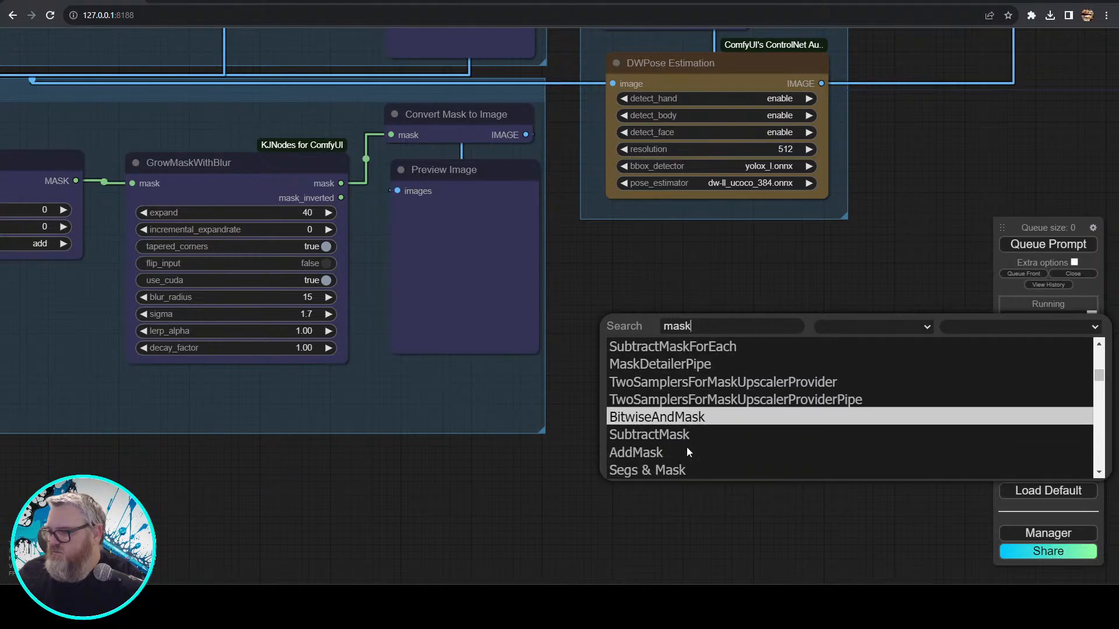
scroll(696, 436, down, 5)
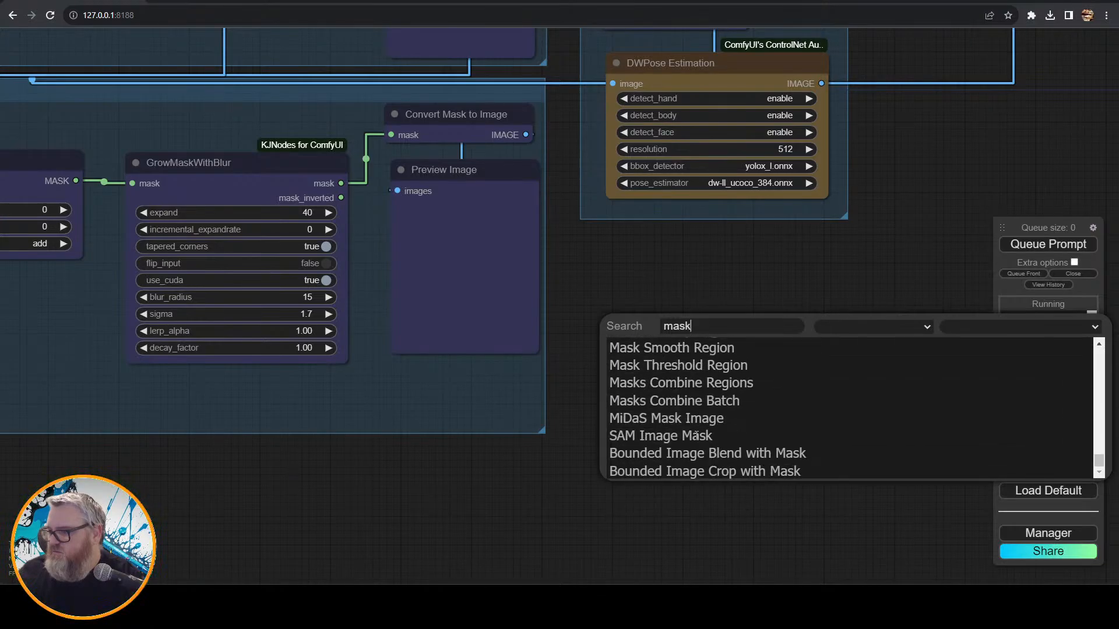
right_click(585, 252)
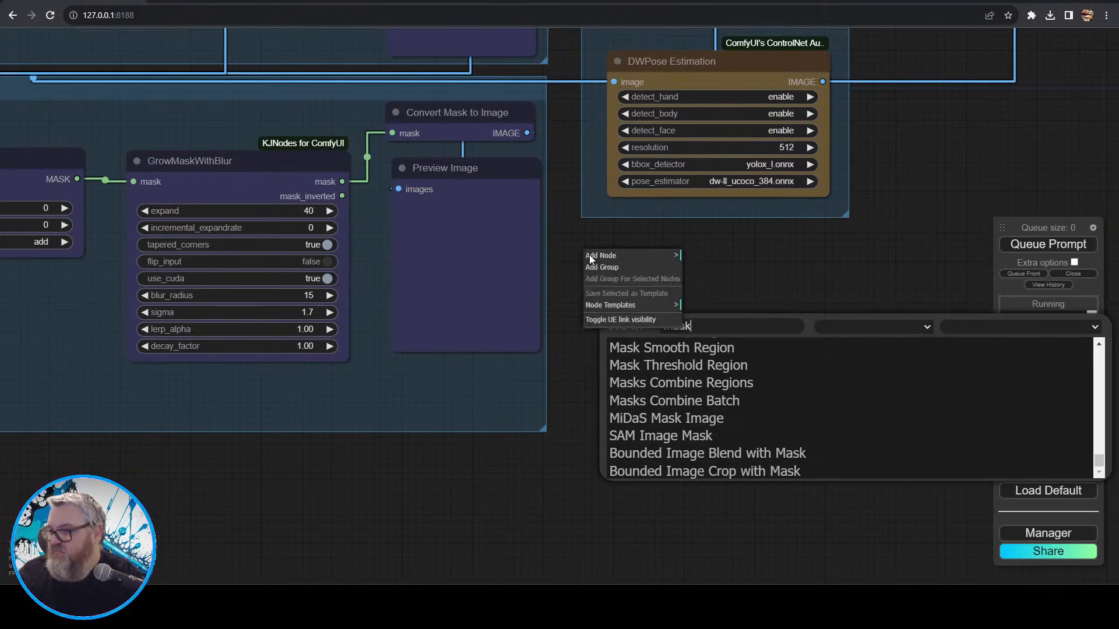
click(601, 255)
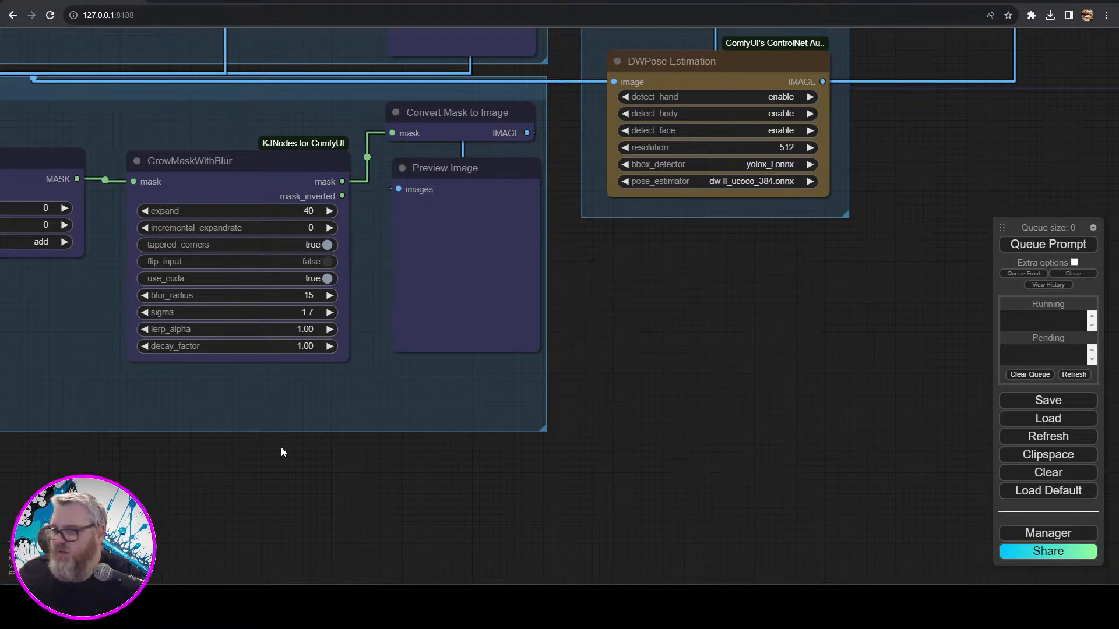
- Add an Apply Advanced ControlNet node with a mask_optional input and place it below the ControlNet-2 group
drag(281, 446, 466, 511)
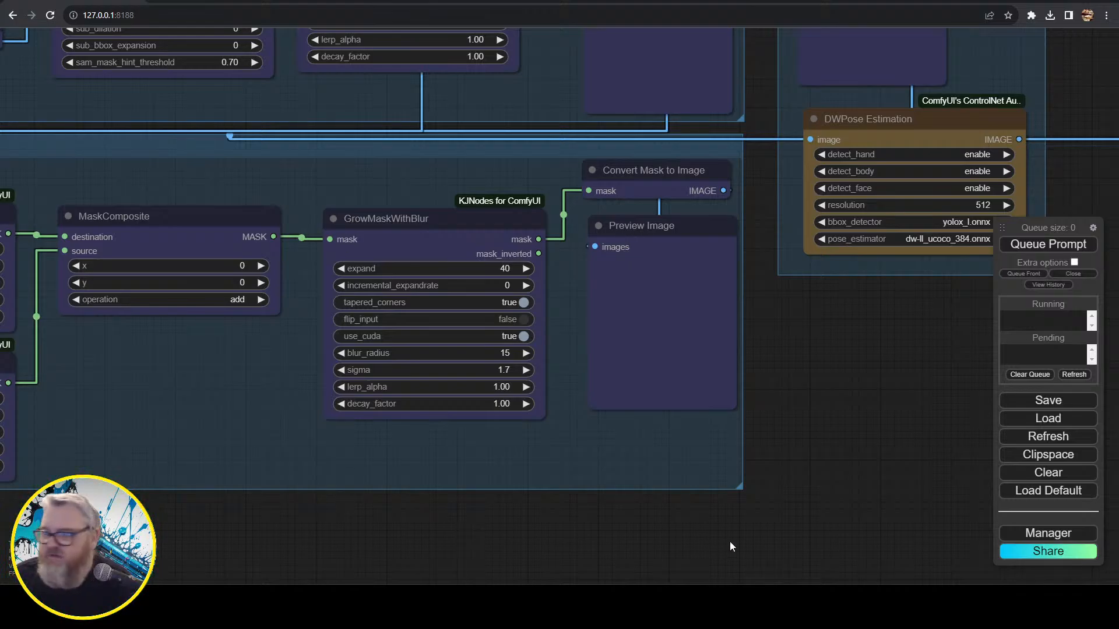
scroll(757, 505, down, 4)
drag(862, 373, 206, 545)
drag(699, 172, 505, 369)
double_click(410, 445)
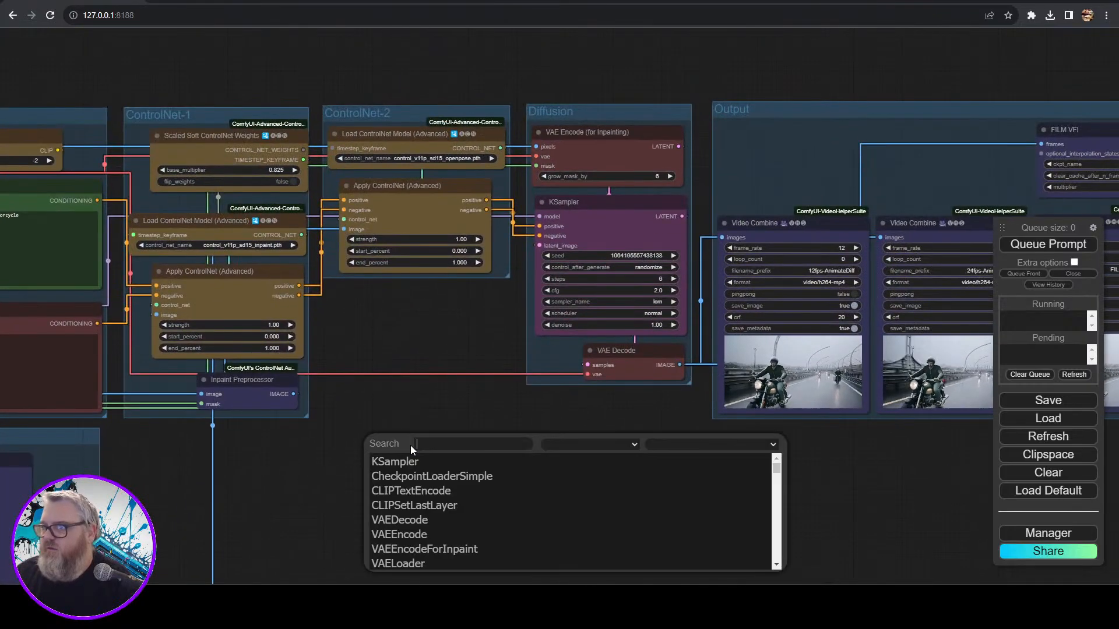
text(controlnet)
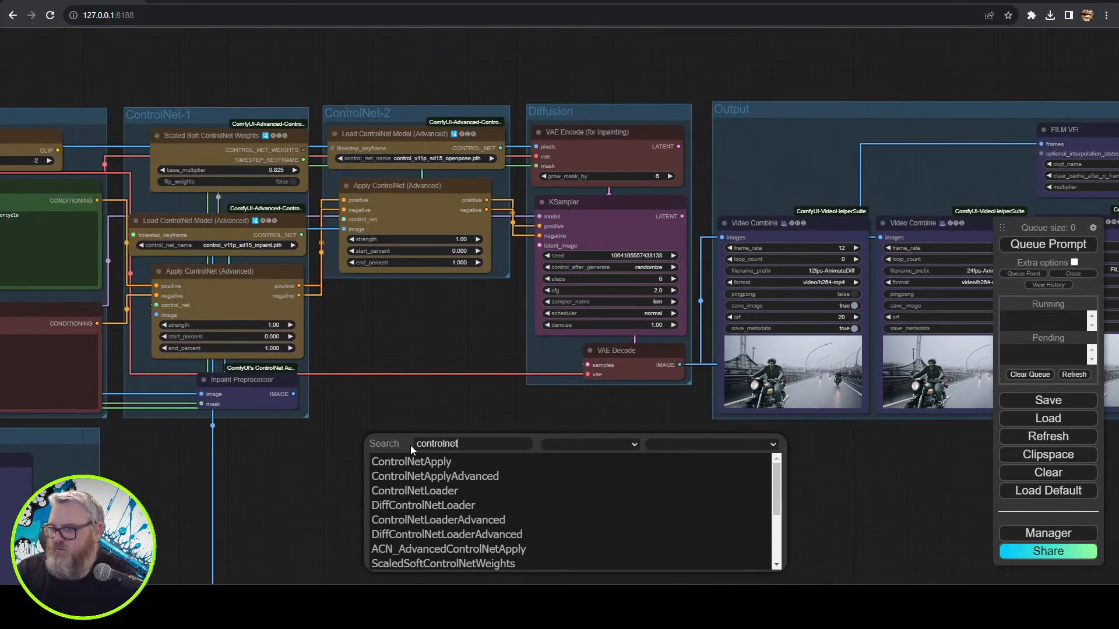
text(apply)
key(Down)
key(Down)
key(Down)
key(Return)
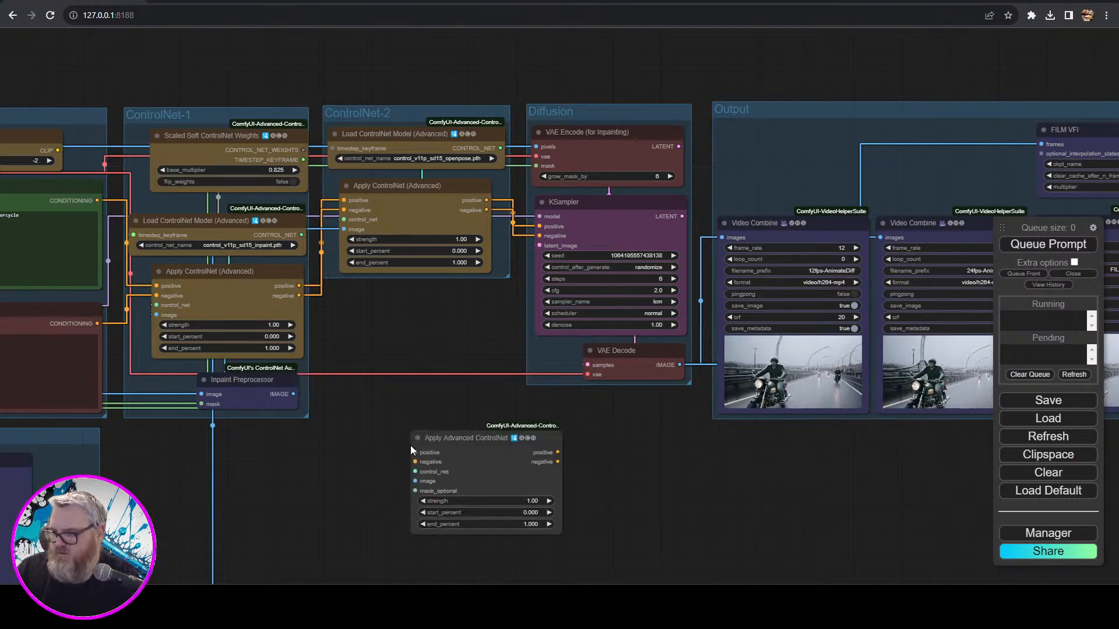
drag(455, 434, 390, 406)
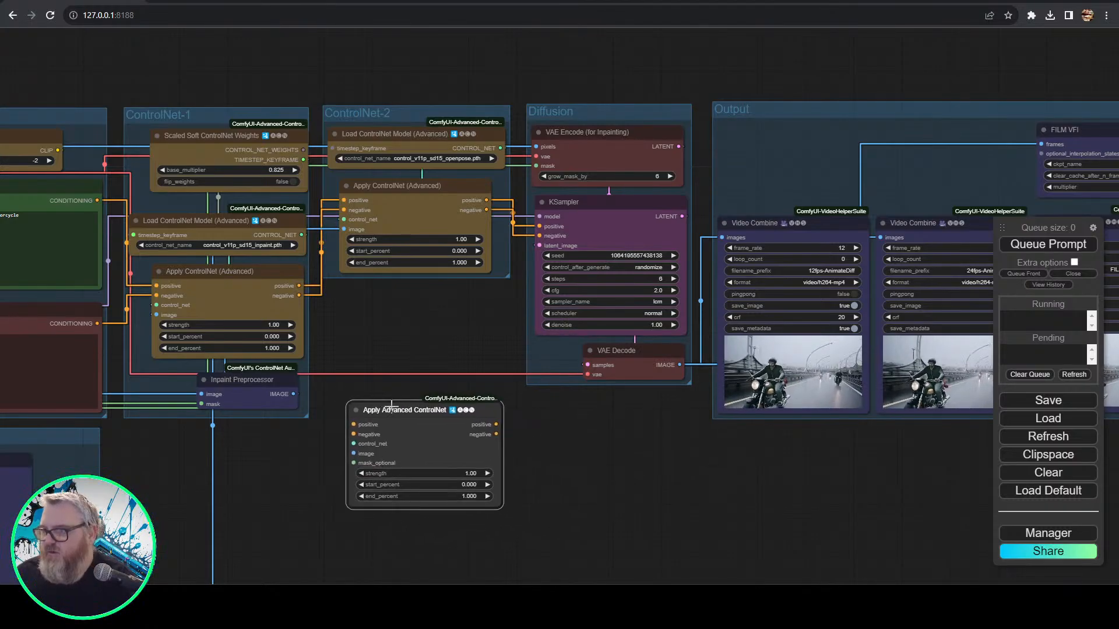
- Replace ControlNet-2's Apply ControlNet (Advanced) node with the Apply Advanced ControlNet node and extend the group frame to enclose it
click(419, 204)
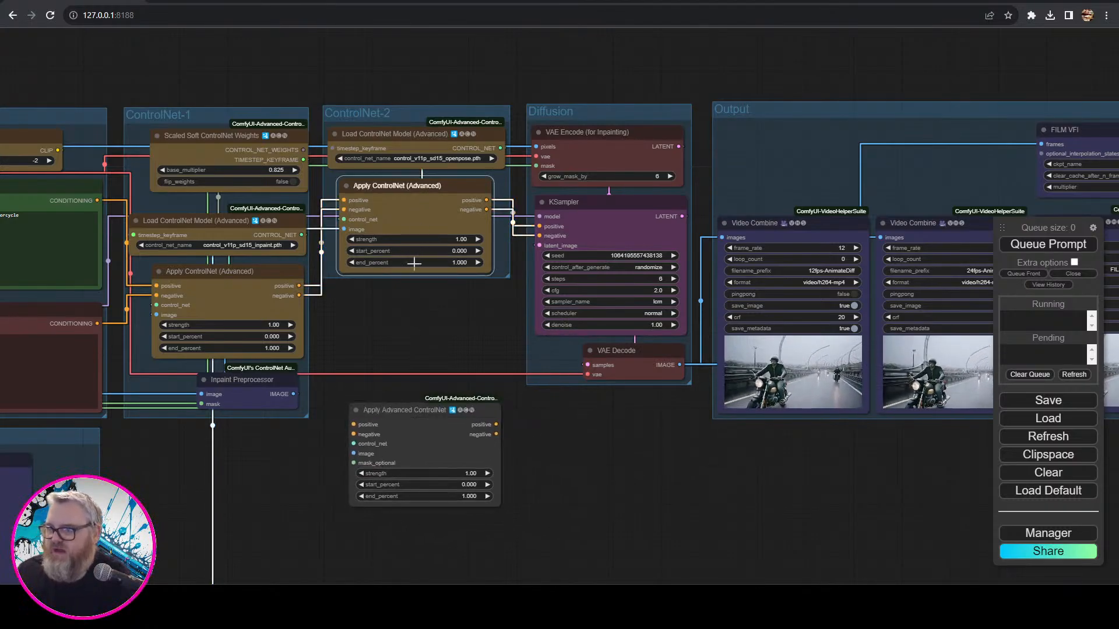
key(Delete)
drag(399, 430, 395, 203)
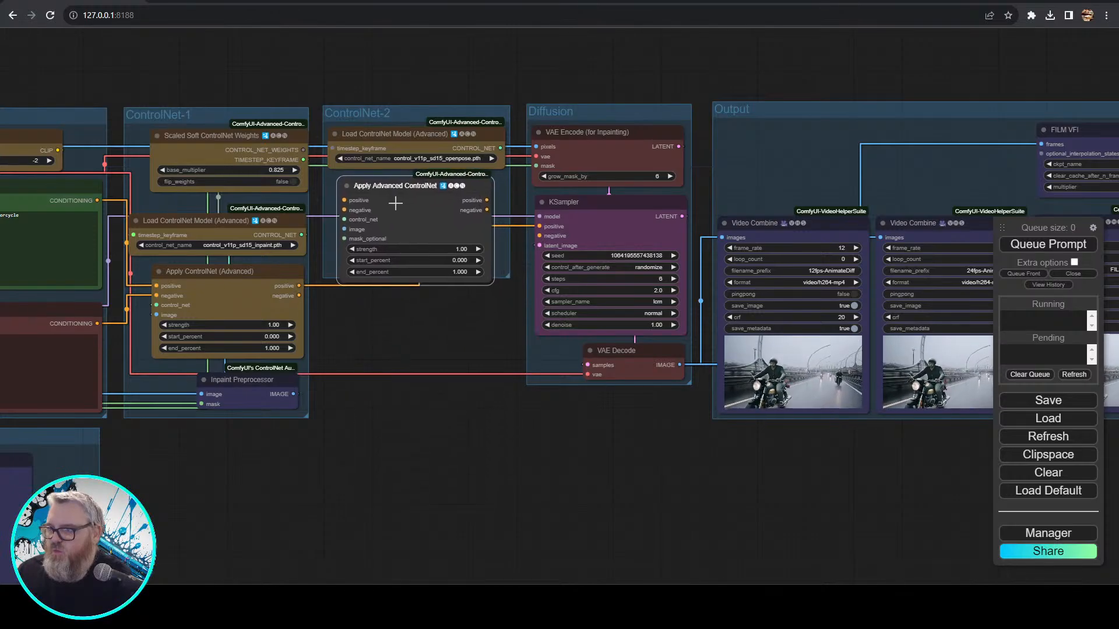
drag(507, 275, 509, 302)
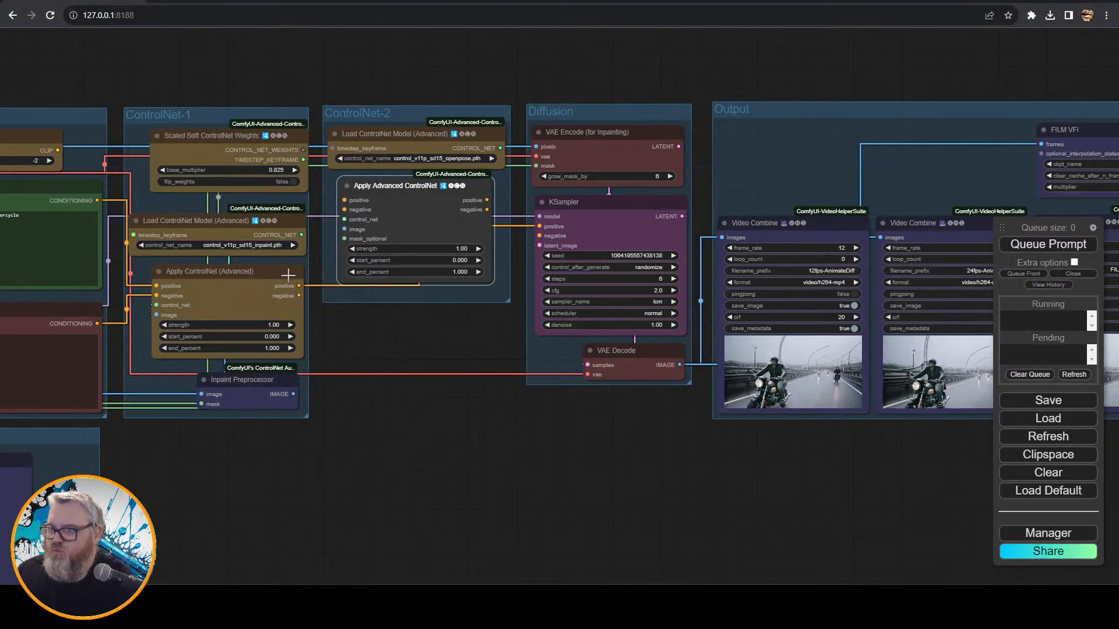
- Wire ControlNet-1's conditioning outputs and the openpose model into Apply Advanced ControlNet, and its positive and negative outputs into the KSampler
drag(298, 285, 345, 200)
drag(299, 295, 300, 293)
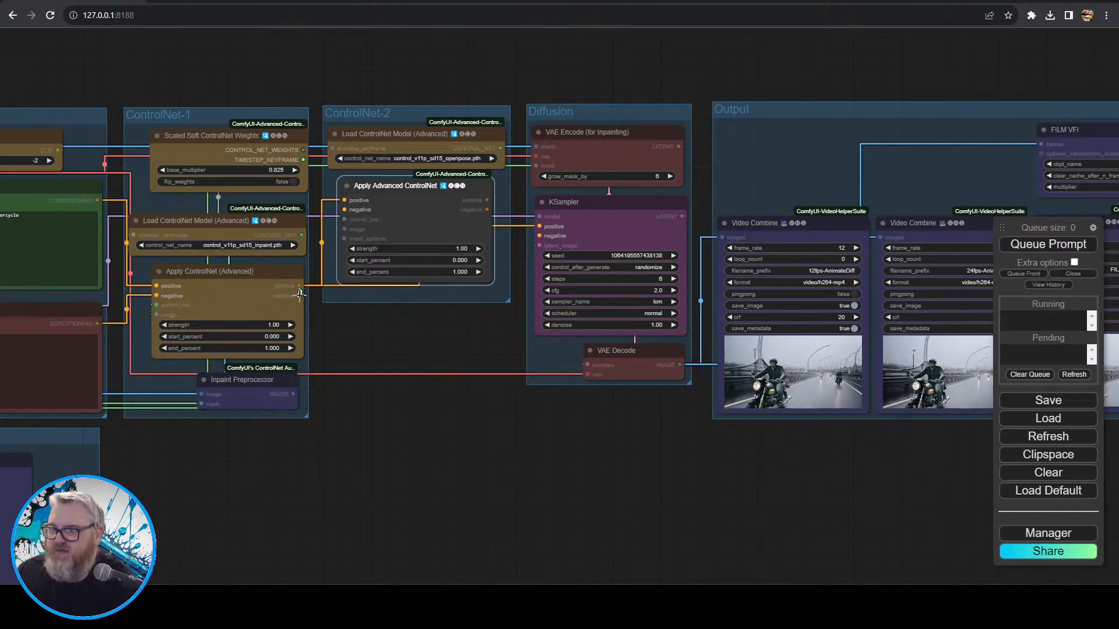
drag(346, 211, 345, 209)
drag(483, 200, 539, 236)
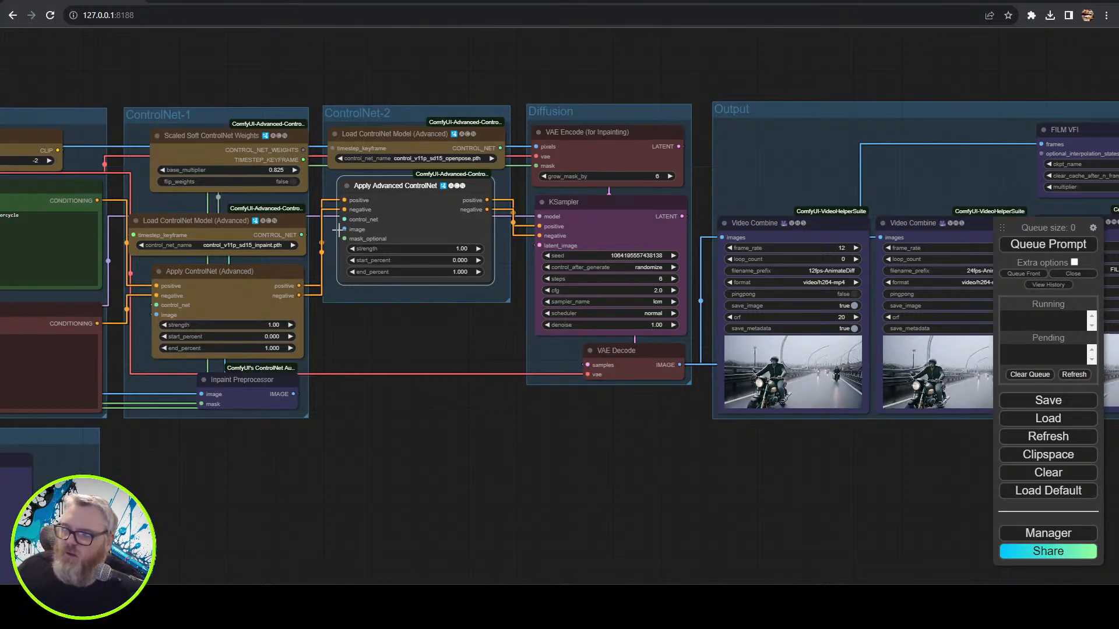
drag(344, 219, 346, 219)
drag(500, 147, 500, 148)
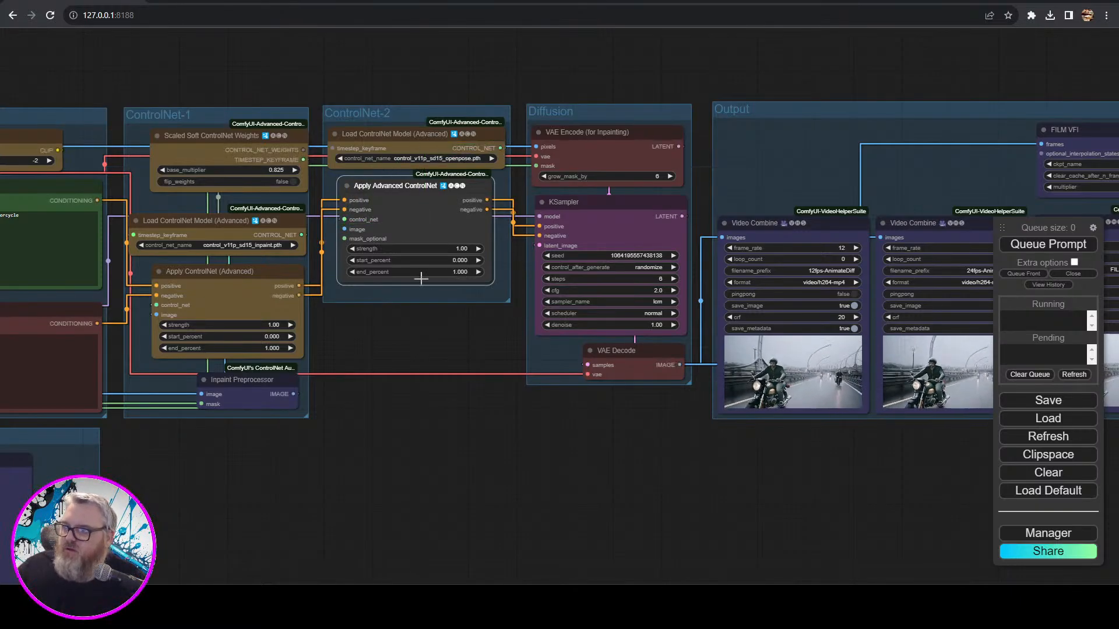
- Connect DWPose Estimation's IMAGE output to Apply Advanced ControlNet's image input, and the Blur Mask group's GrowMaskWithBlur mask to its mask_optional input
scroll(348, 383, down, 4)
scroll(369, 451, up, 4)
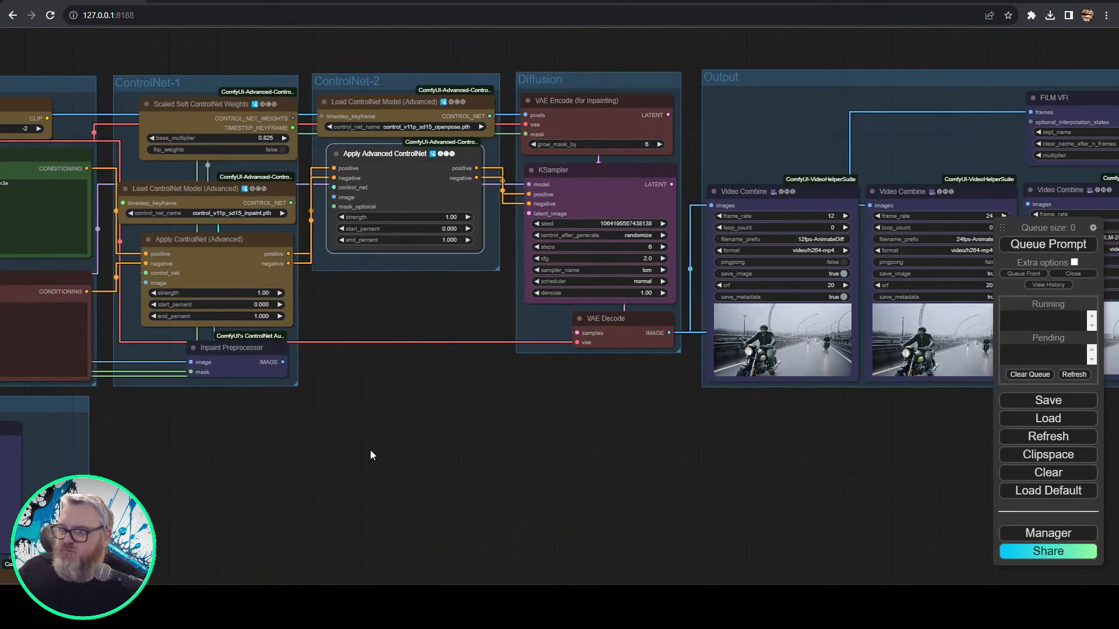
drag(376, 437, 504, 435)
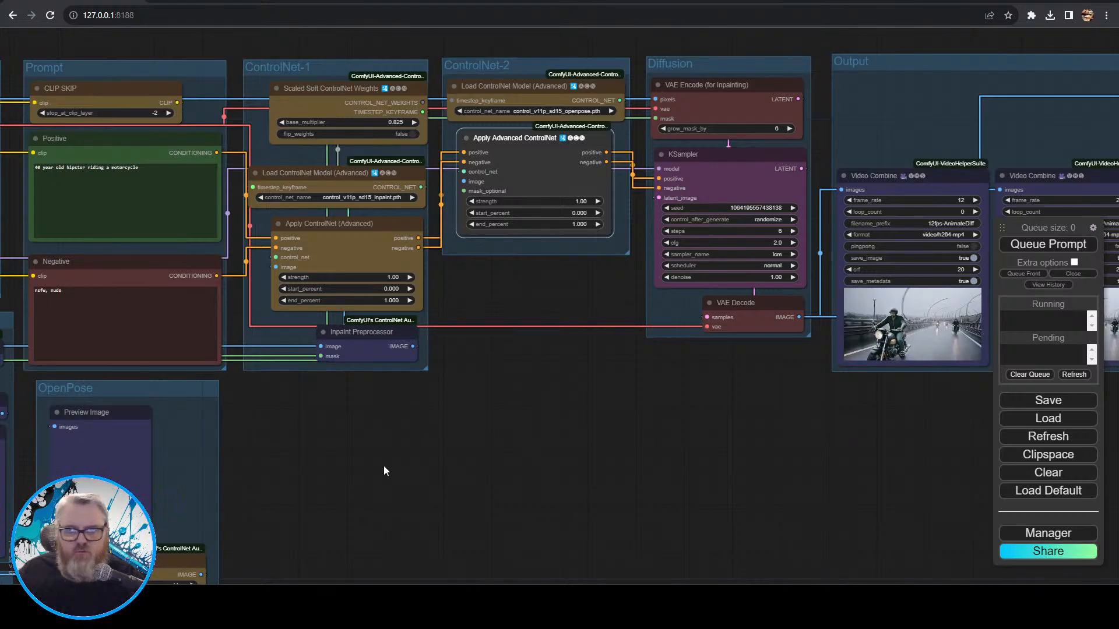
drag(383, 467, 719, 206)
drag(731, 202, 354, 434)
drag(240, 491, 480, 135)
drag(496, 343, 840, 178)
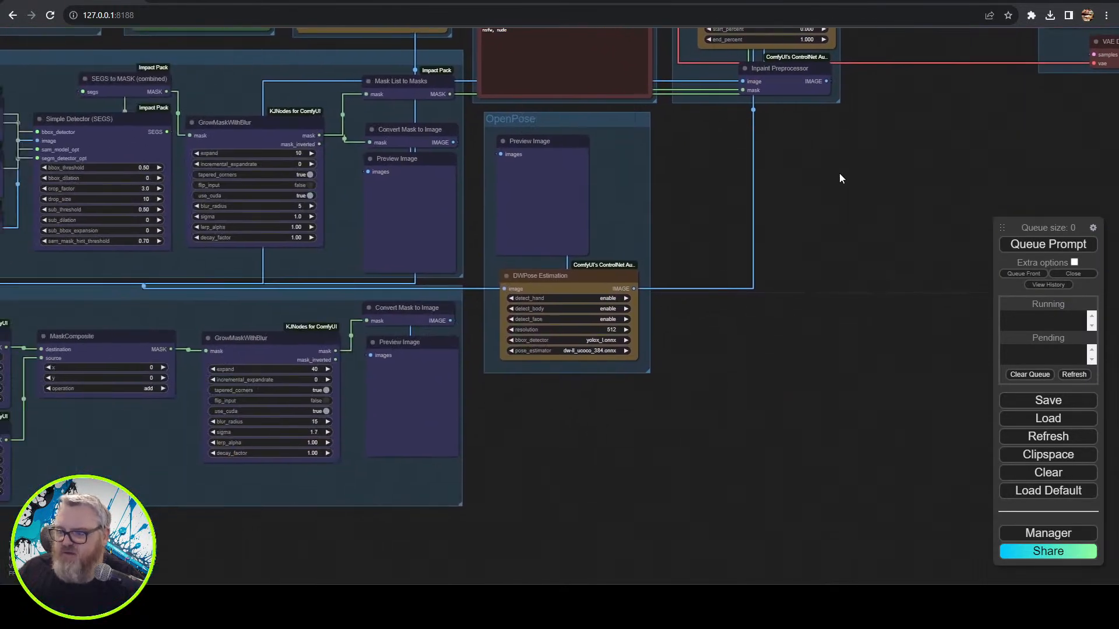
drag(838, 307, 641, 429)
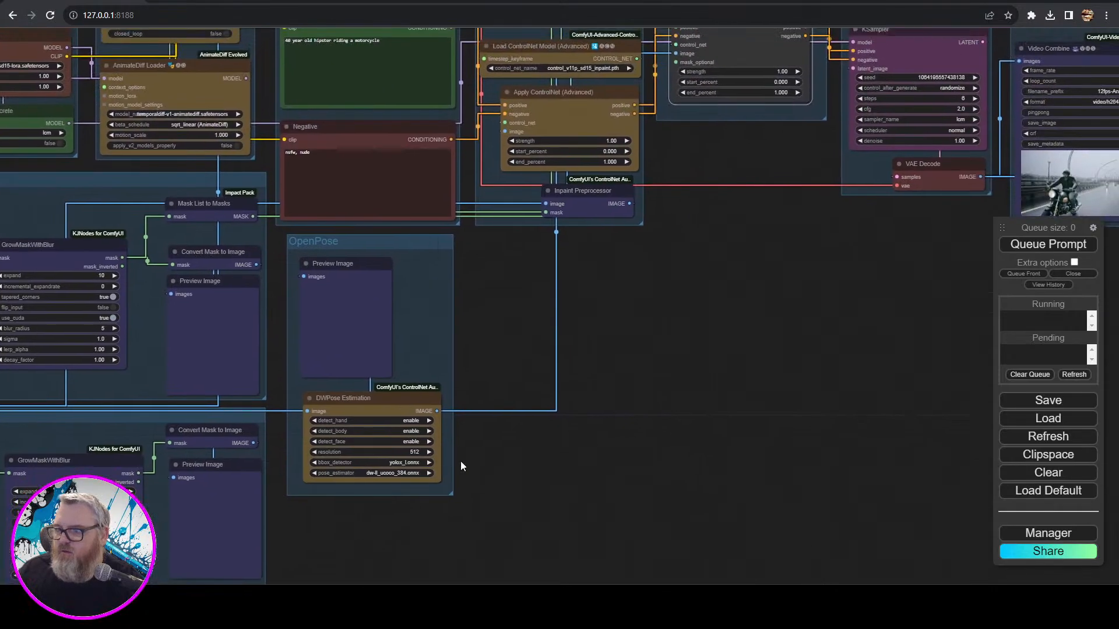
drag(138, 473, 676, 62)
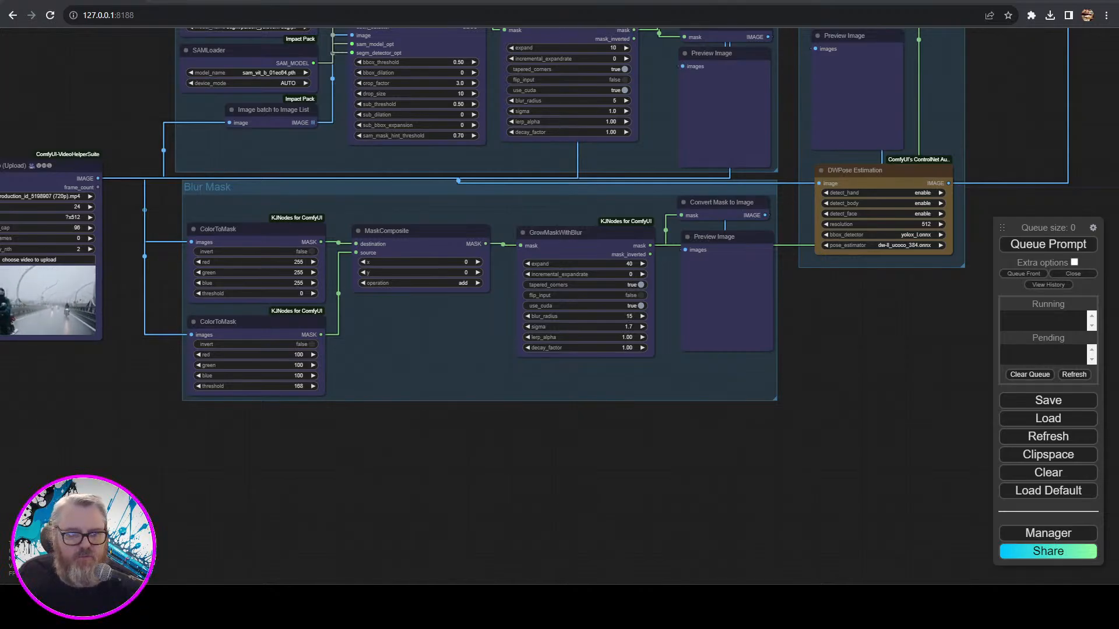
- Connect DWPose Estimation's IMAGE output to the images inputs of both ColorToMask nodes in the Blur Mask group
drag(287, 477, 284, 573)
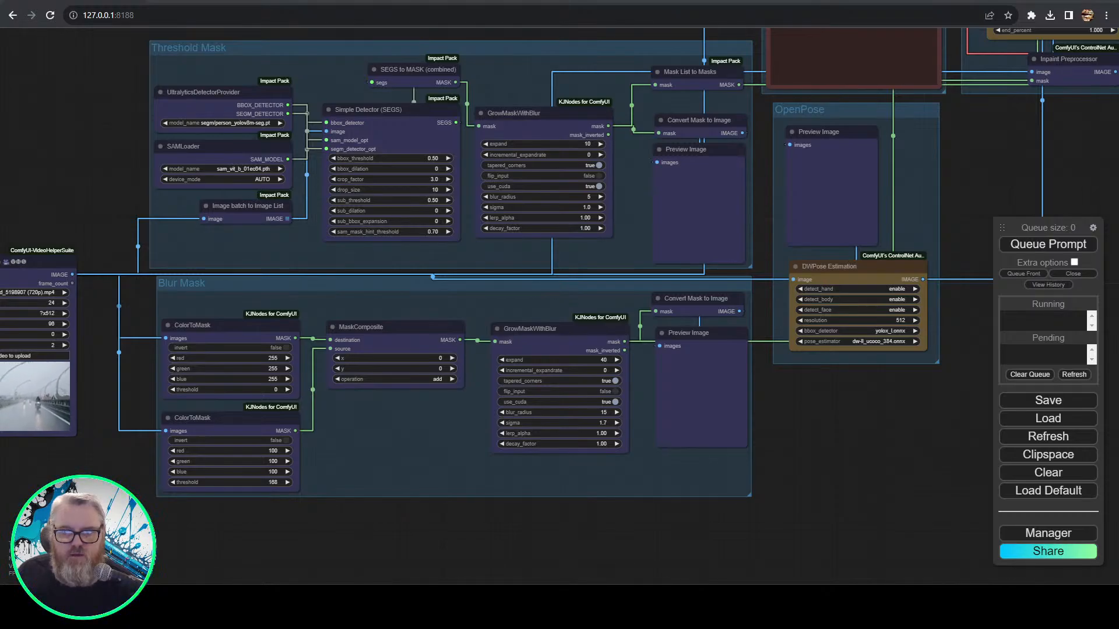
drag(899, 405, 809, 441)
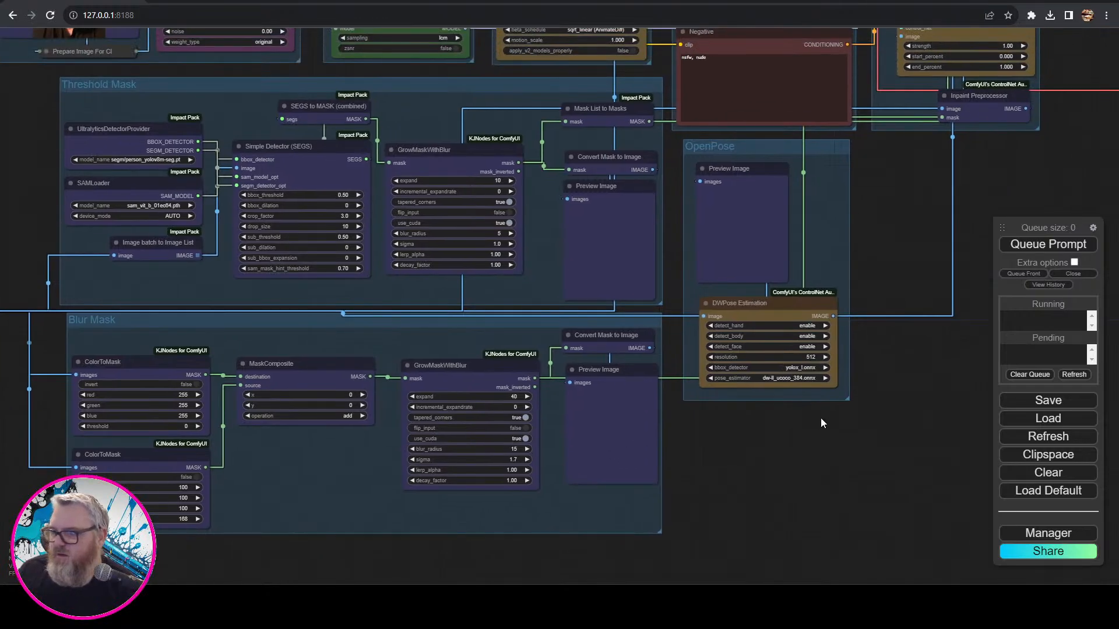
drag(733, 428, 835, 420)
scroll(909, 419, down, 1)
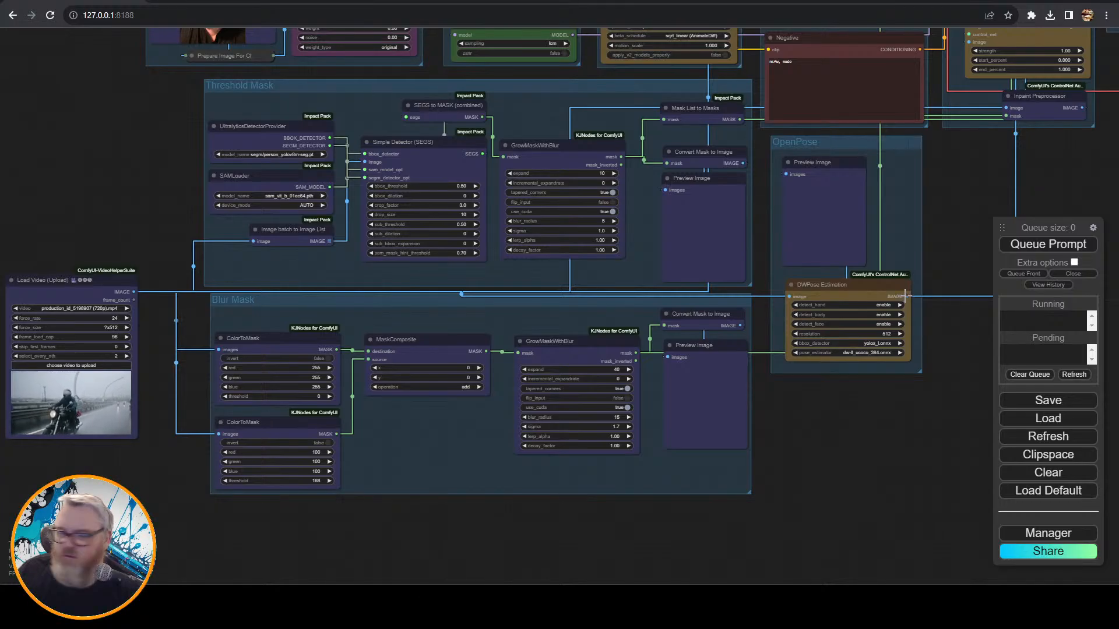
drag(905, 295, 222, 349)
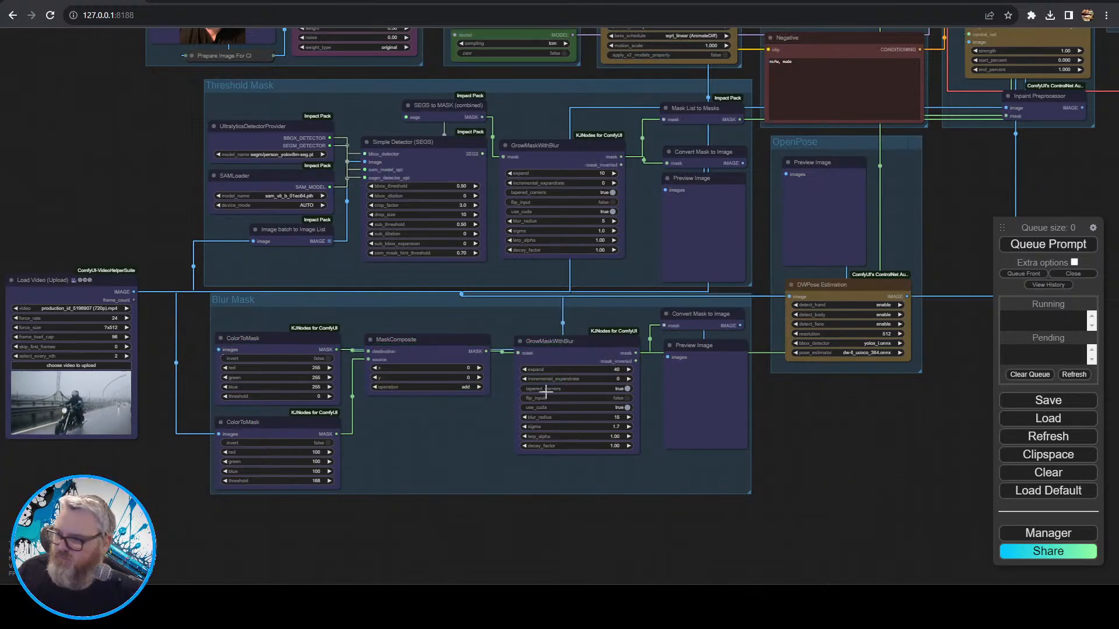
drag(907, 296, 219, 434)
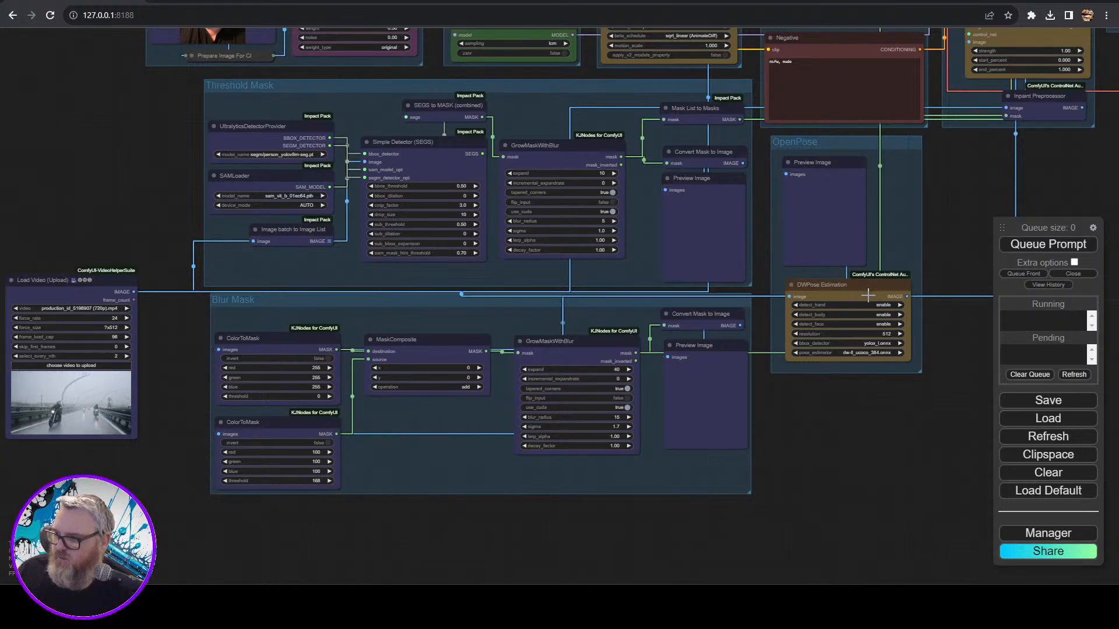
- Move the OpenPose group between Load Video (Upload) and the Blur Mask group, shifting the video loader away to make room
drag(852, 143, 149, 463)
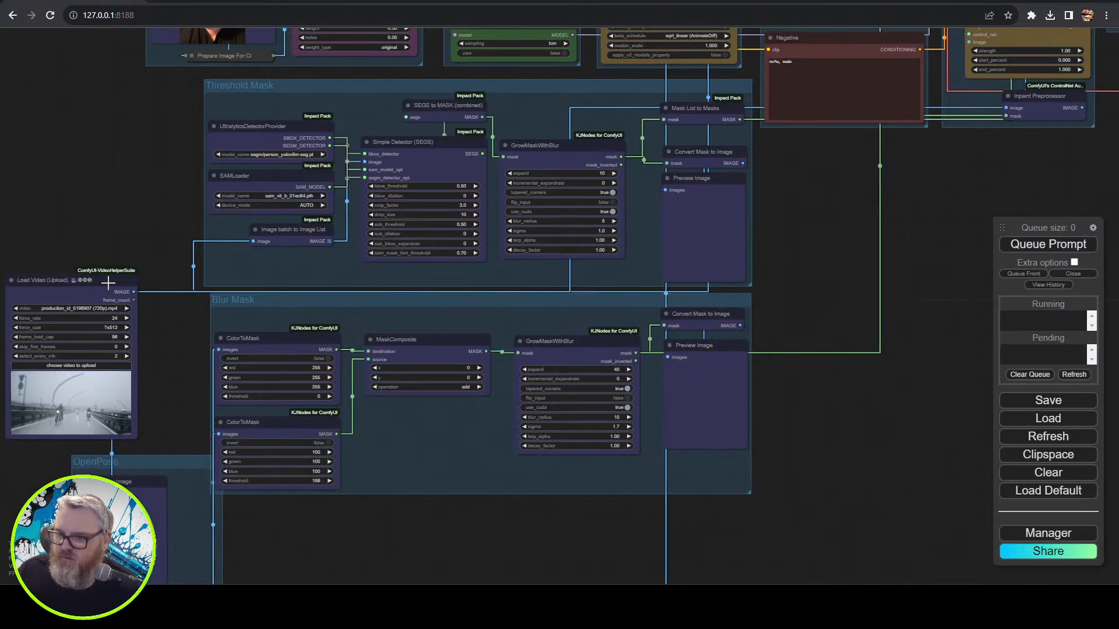
drag(108, 283, 0, 263)
drag(87, 424, 308, 342)
drag(498, 450, 344, 404)
drag(315, 269, 386, 397)
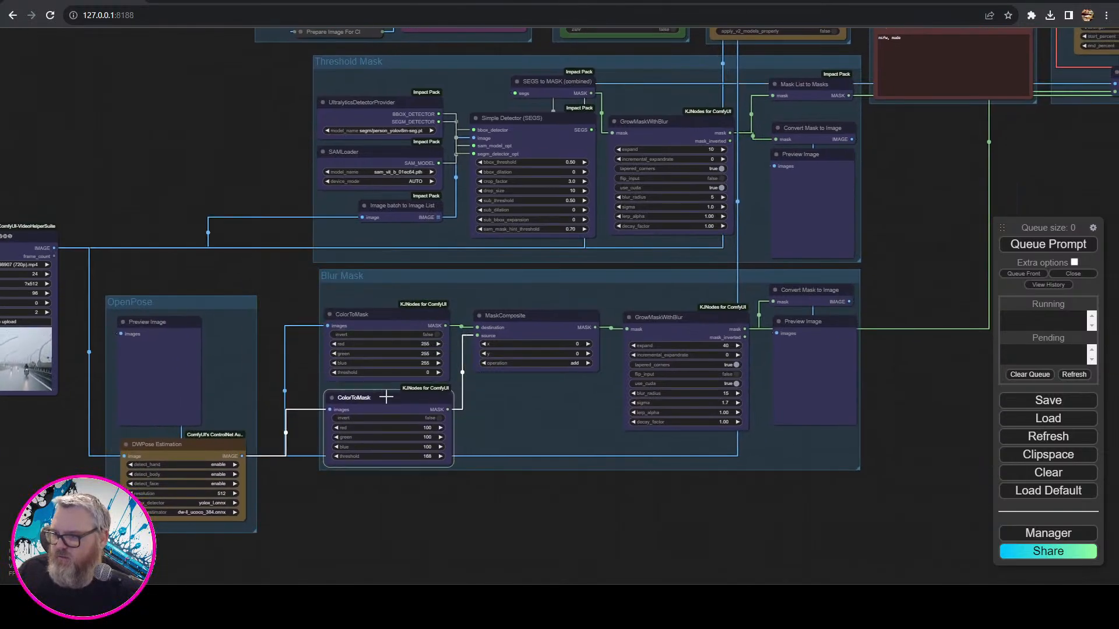
click(754, 546)
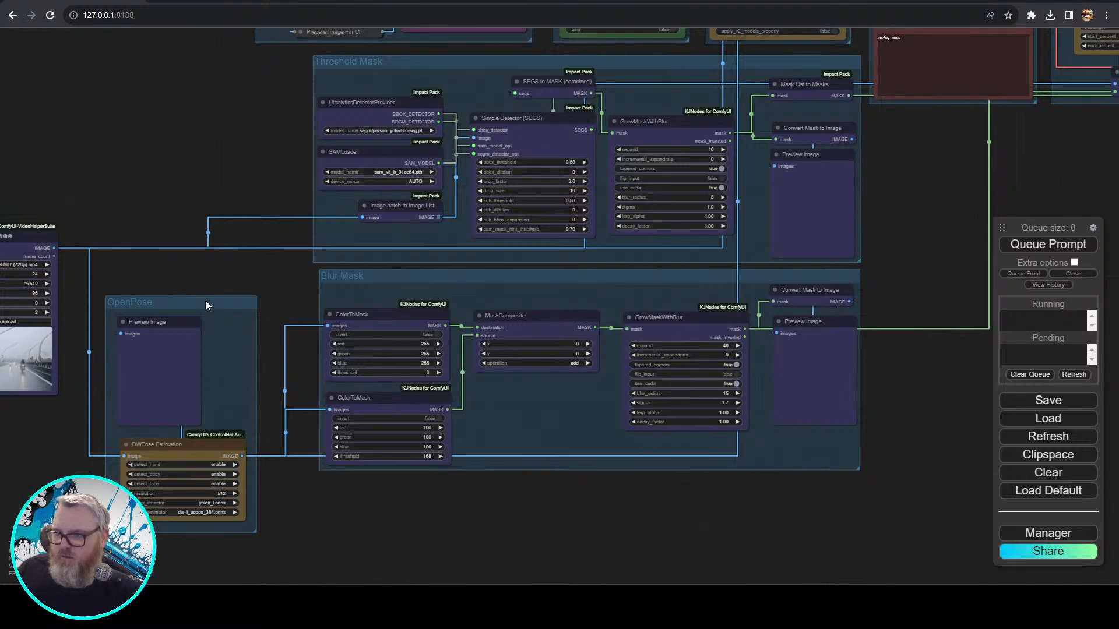
- Move the OpenPose group closer to the Blur Mask group and bring the Load Video (Upload) node up beside it
drag(205, 301, 248, 293)
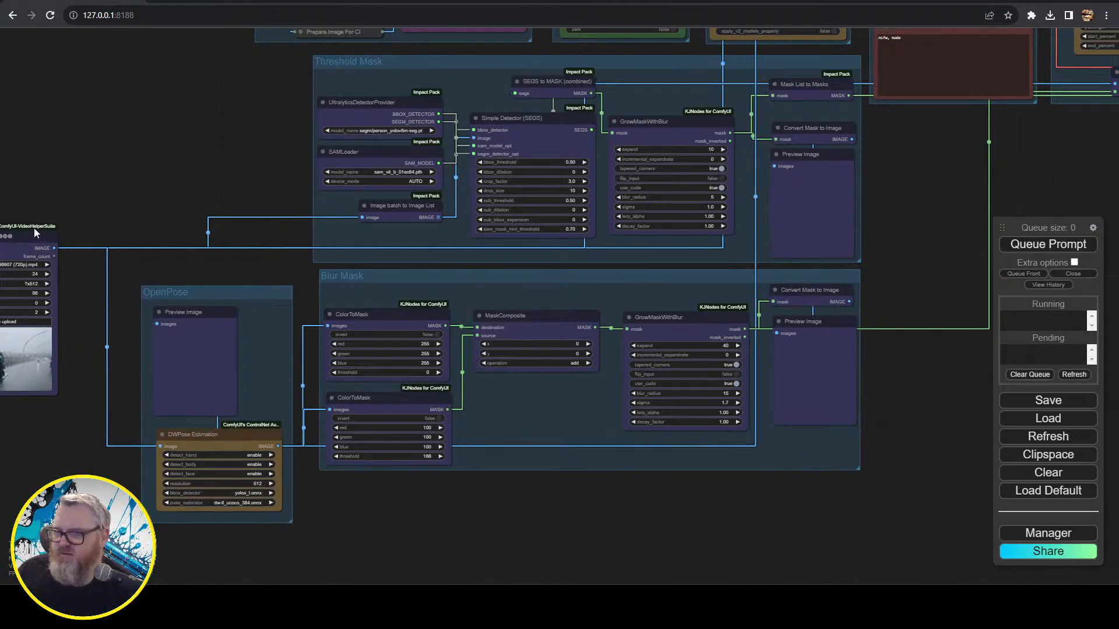
drag(34, 228, 152, 279)
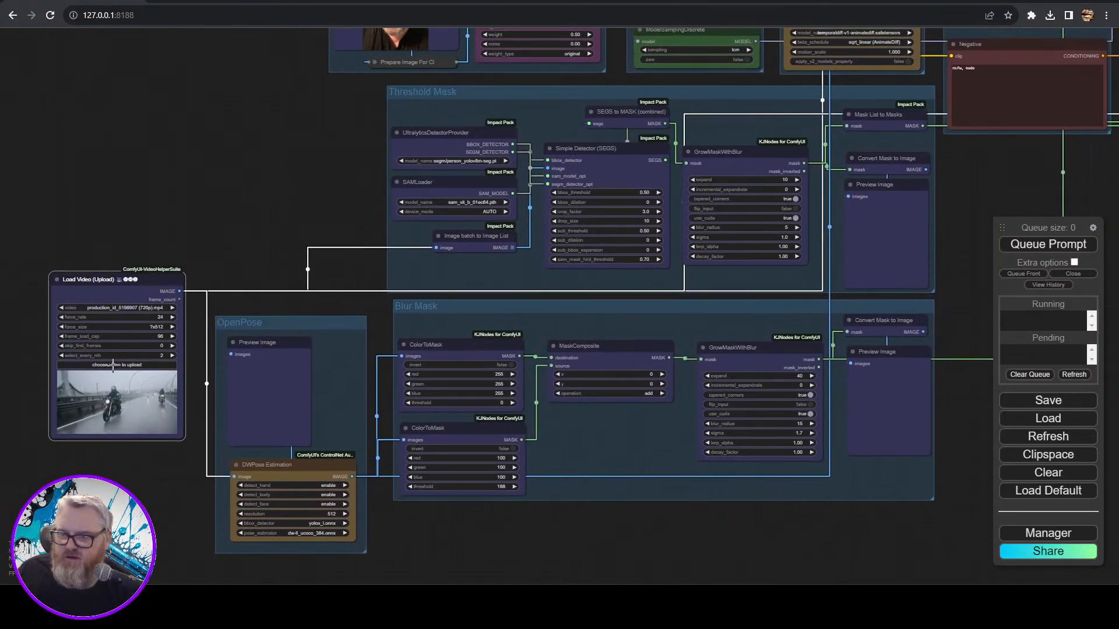
click(115, 366)
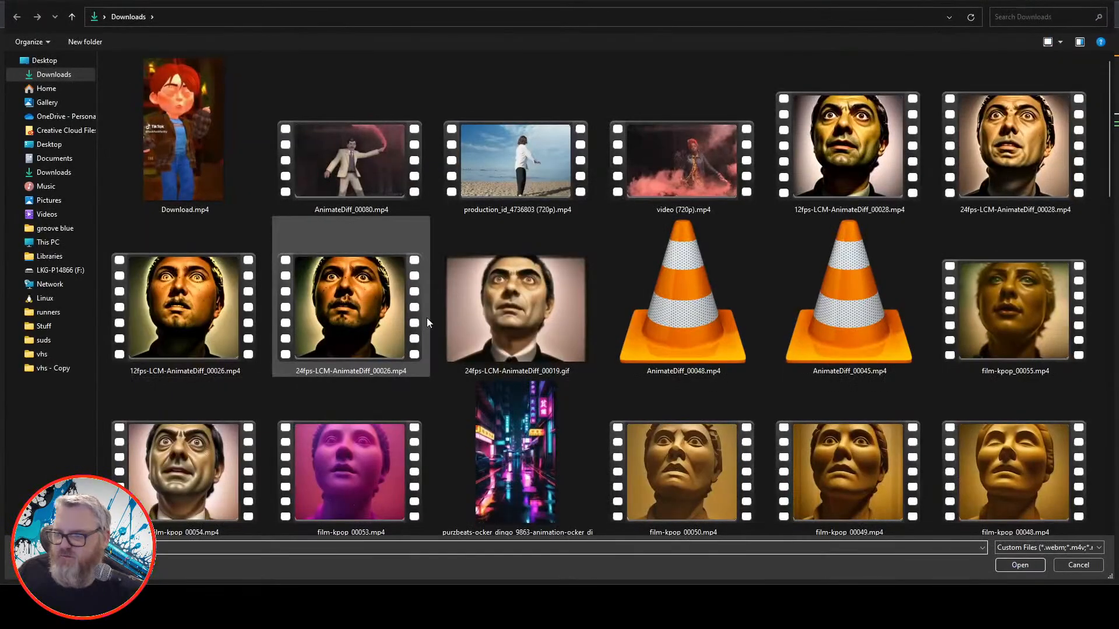
double_click(517, 151)
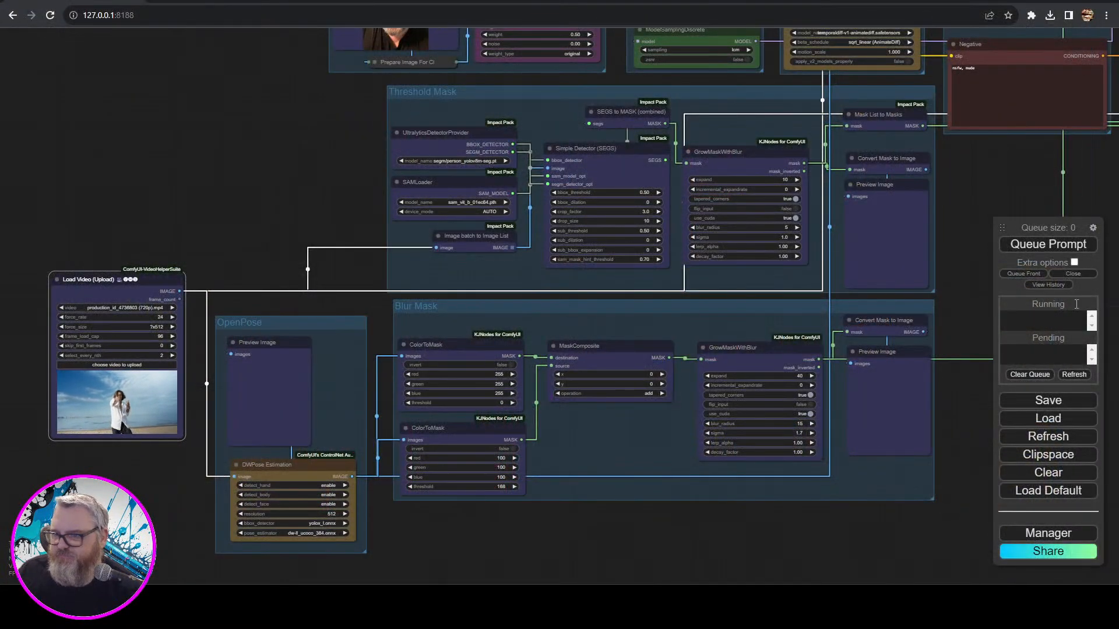
click(157, 337)
key(BackSpace)
key(BackSpace)
text(32)
key(Return)
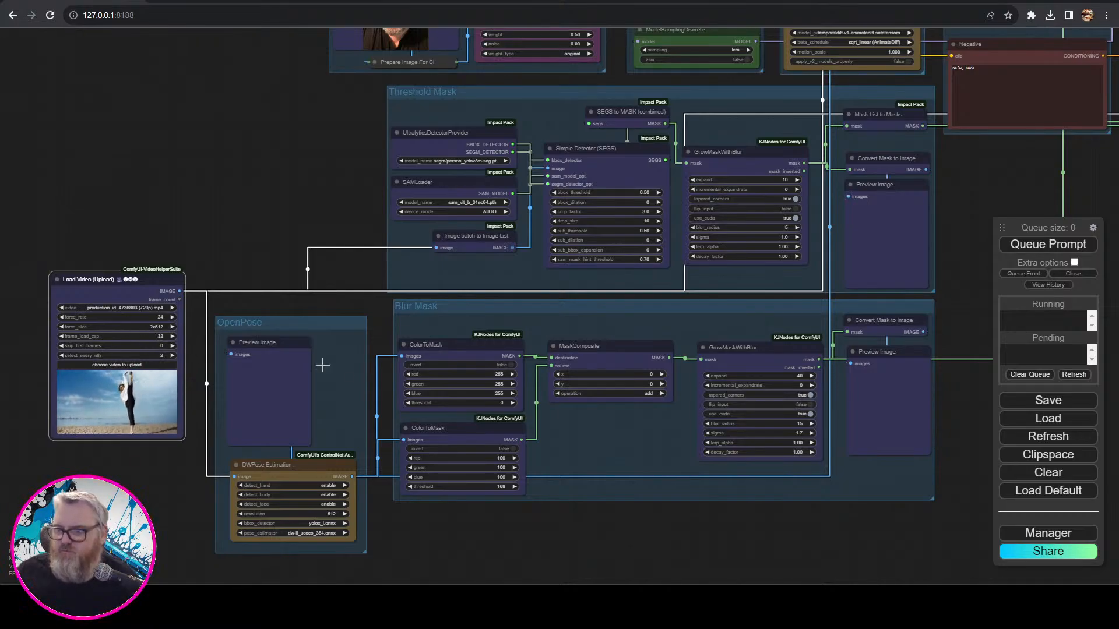
click(1058, 245)
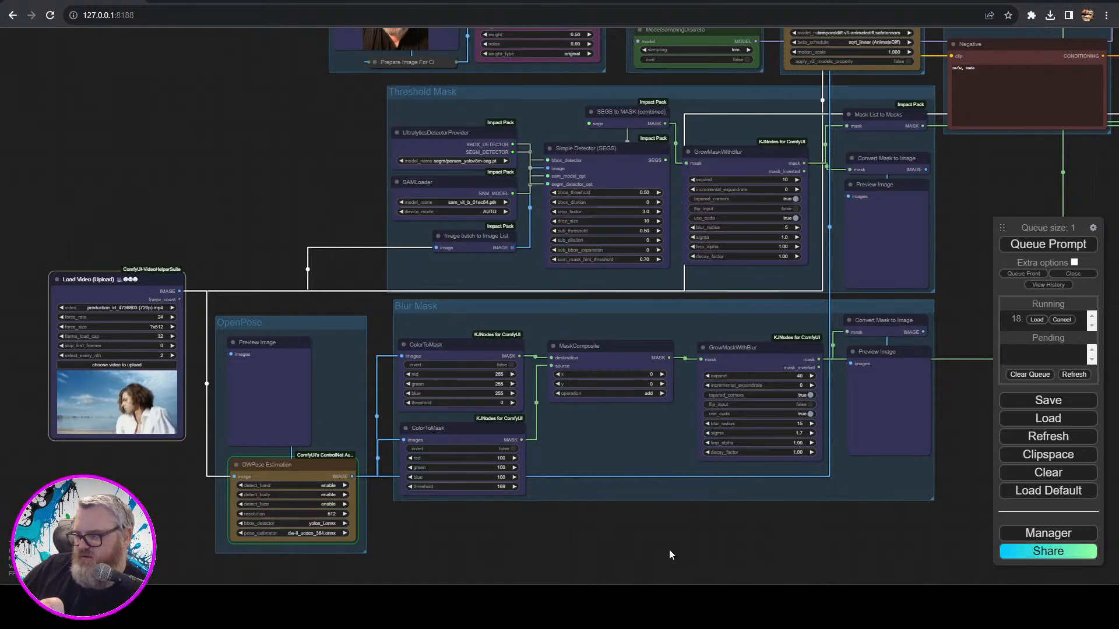
- Colour the Apply Advanced ControlNet node in the ControlNet-2 group yellow
drag(670, 554, 453, 569)
drag(958, 392, 640, 598)
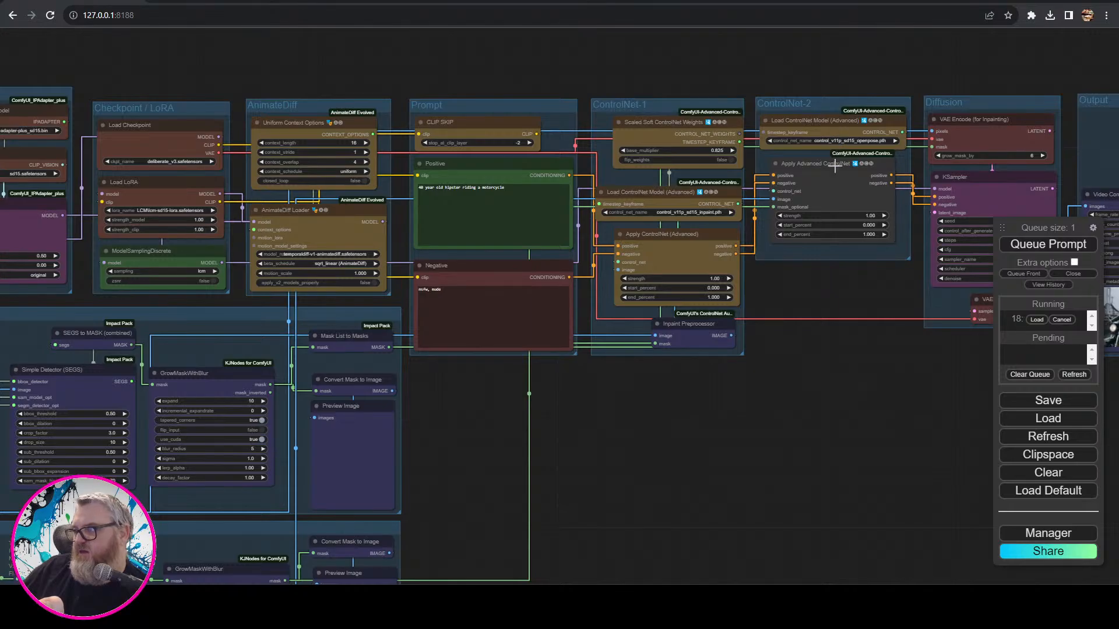
right_click(834, 164)
click(870, 324)
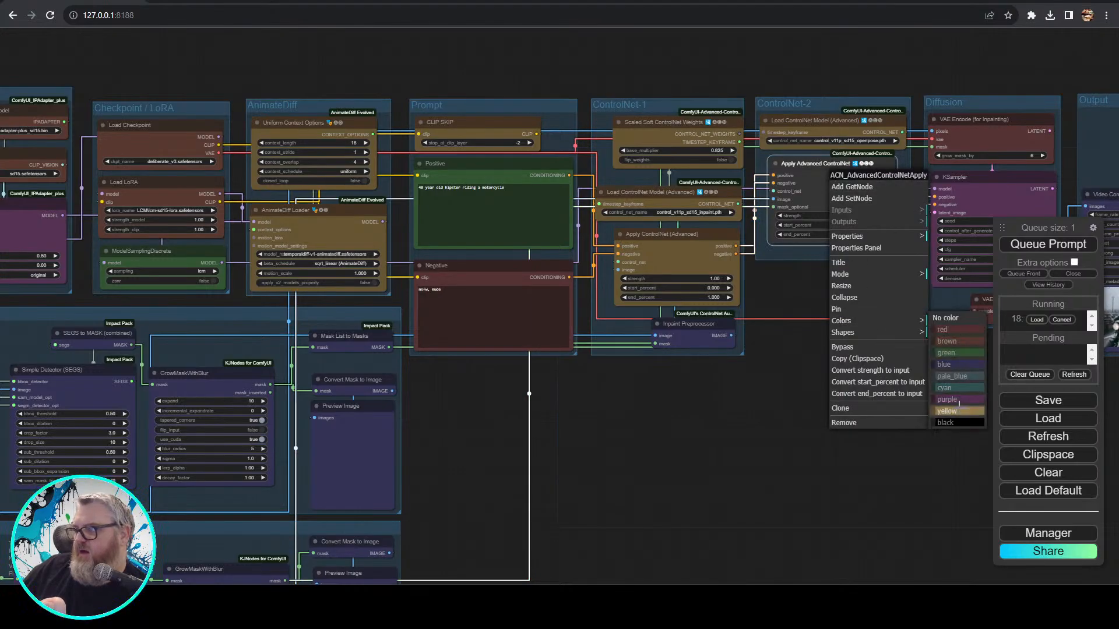
click(955, 411)
click(835, 193)
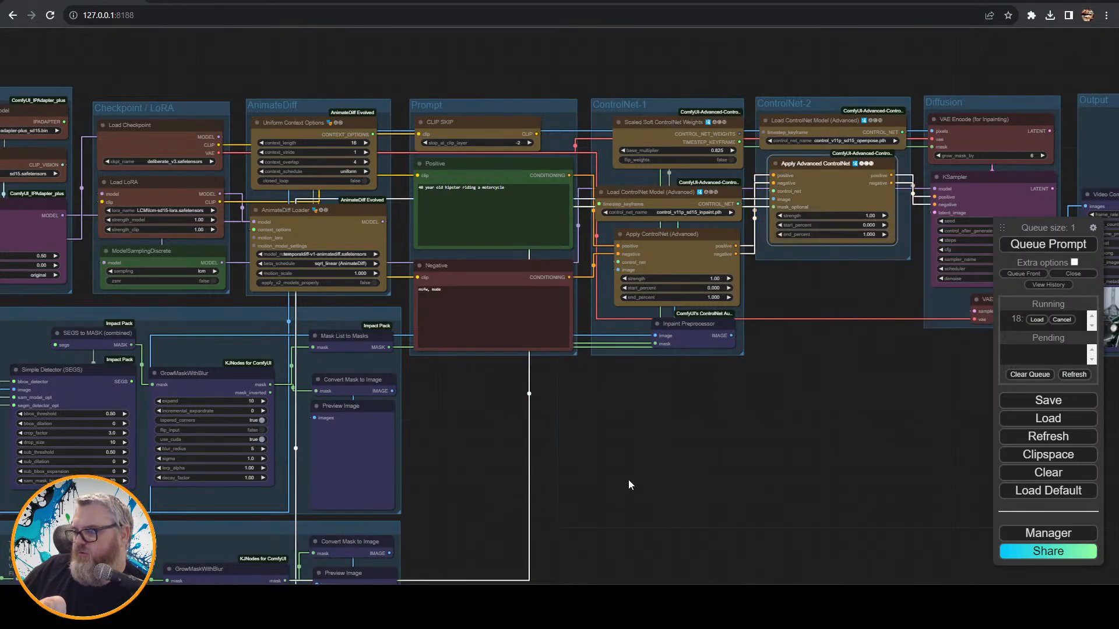
- Follow the run's progress through the mask and OpenPose groups, and check the DWPose log in the Command Prompt window
scroll(633, 478, down, 6)
drag(633, 477, 656, 246)
scroll(622, 381, up, 6)
drag(590, 413, 836, 433)
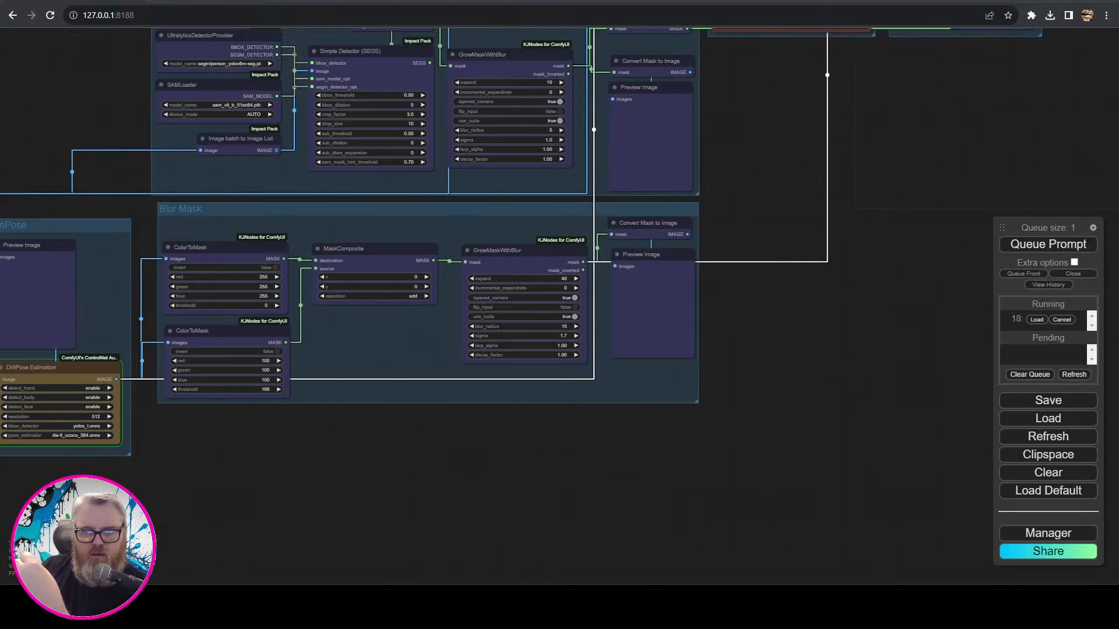
drag(240, 506, 680, 467)
scroll(679, 468, down, 3)
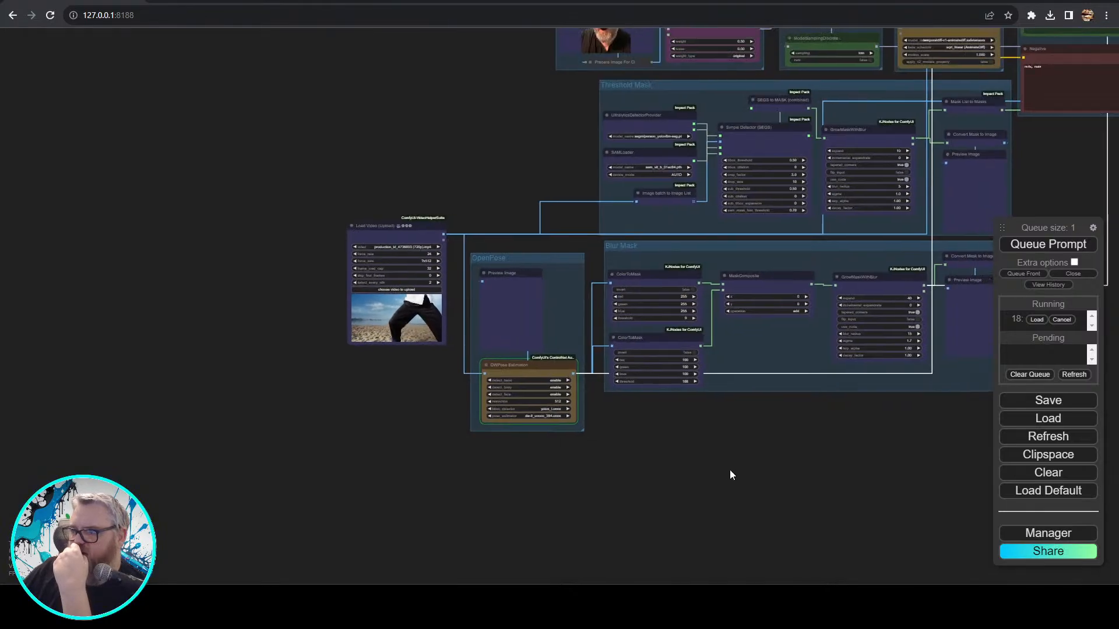
drag(778, 461, 488, 489)
key(alt+Tab)
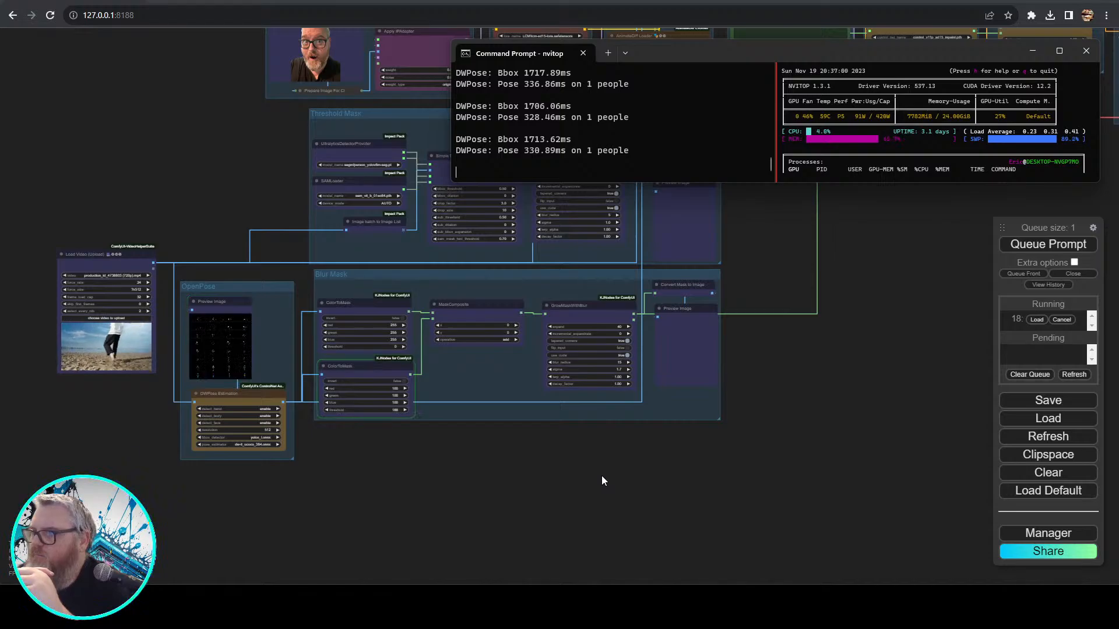
click(867, 411)
- Examine the Blur Mask group's preview image and the Threshold Mask group's preview while the workflow runs
scroll(720, 415, up, 5)
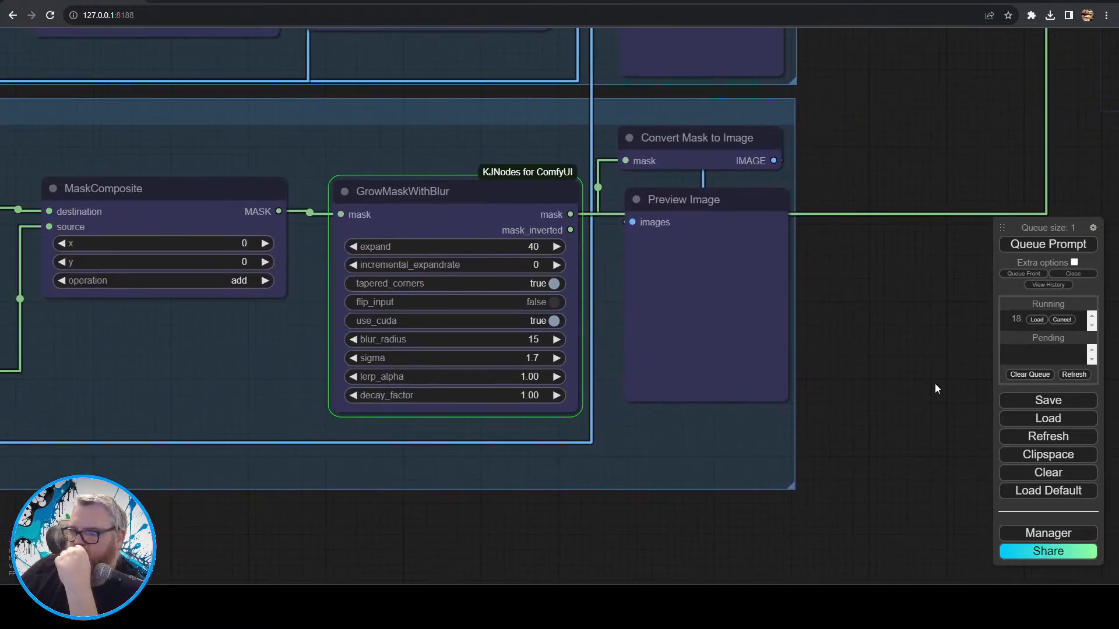
scroll(921, 390, down, 3)
scroll(830, 344, up, 5)
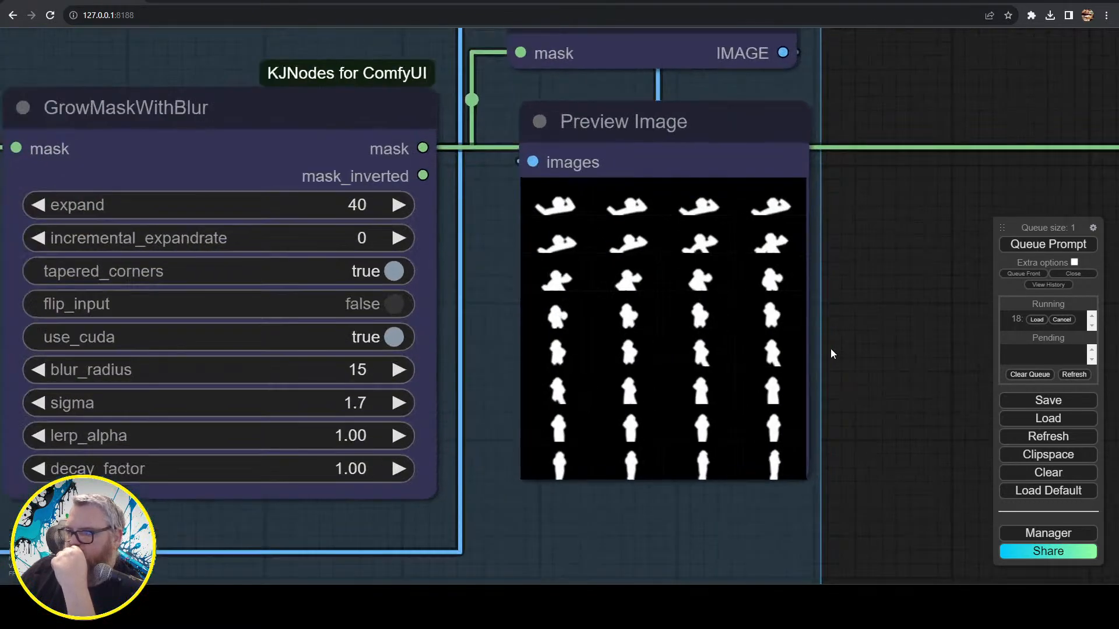
scroll(851, 315, up, 1)
scroll(804, 362, down, 10)
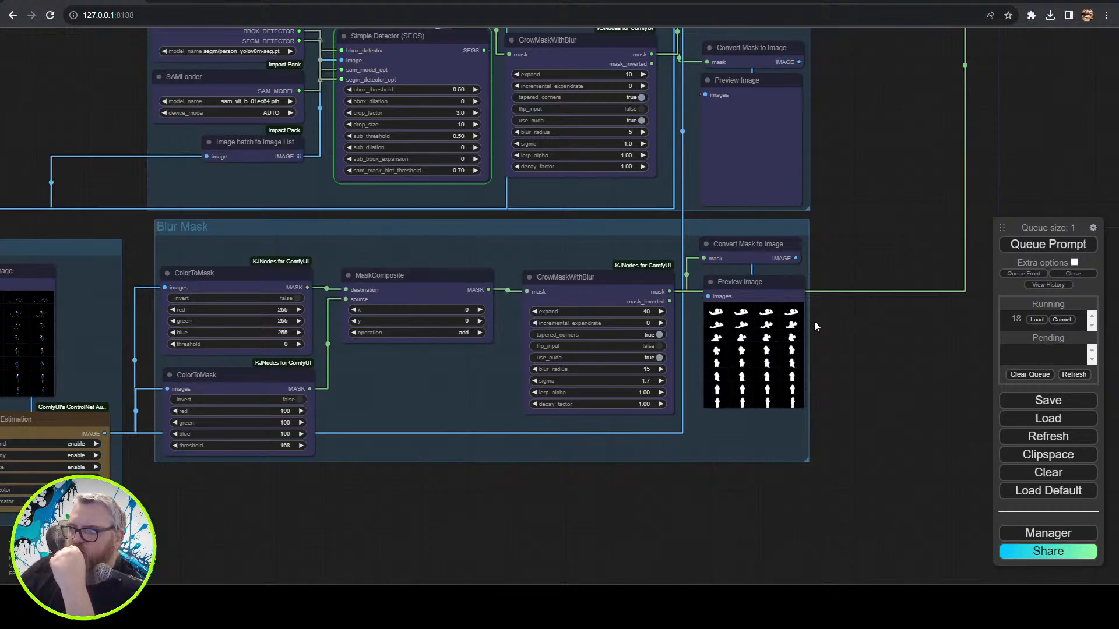
scroll(730, 345, up, 5)
scroll(891, 233, down, 5)
scroll(802, 400, up, 5)
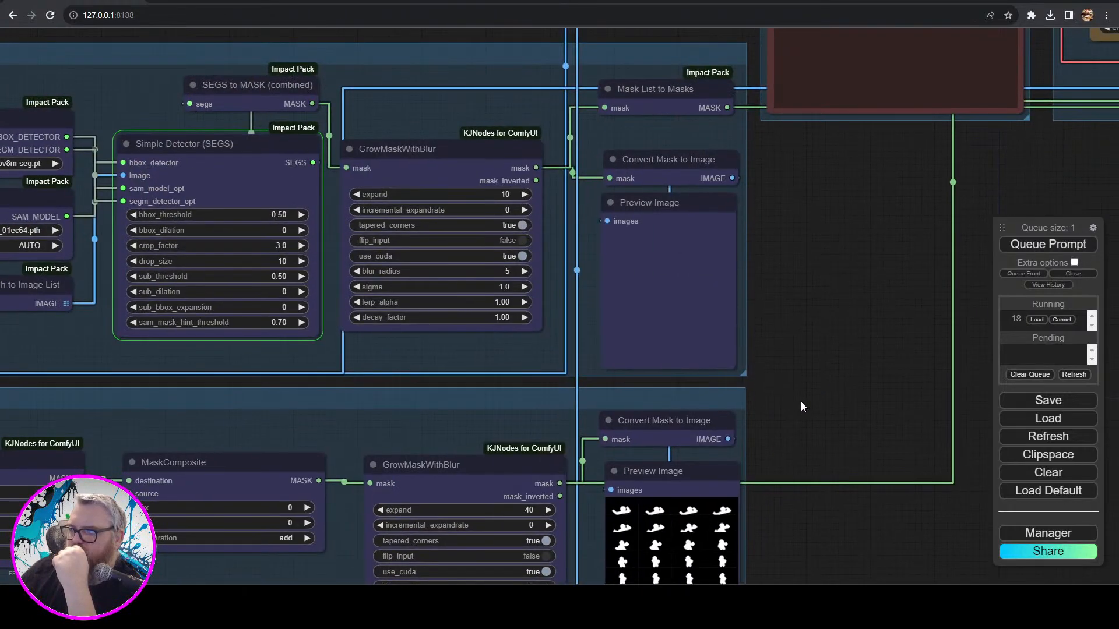
scroll(803, 405, up, 1)
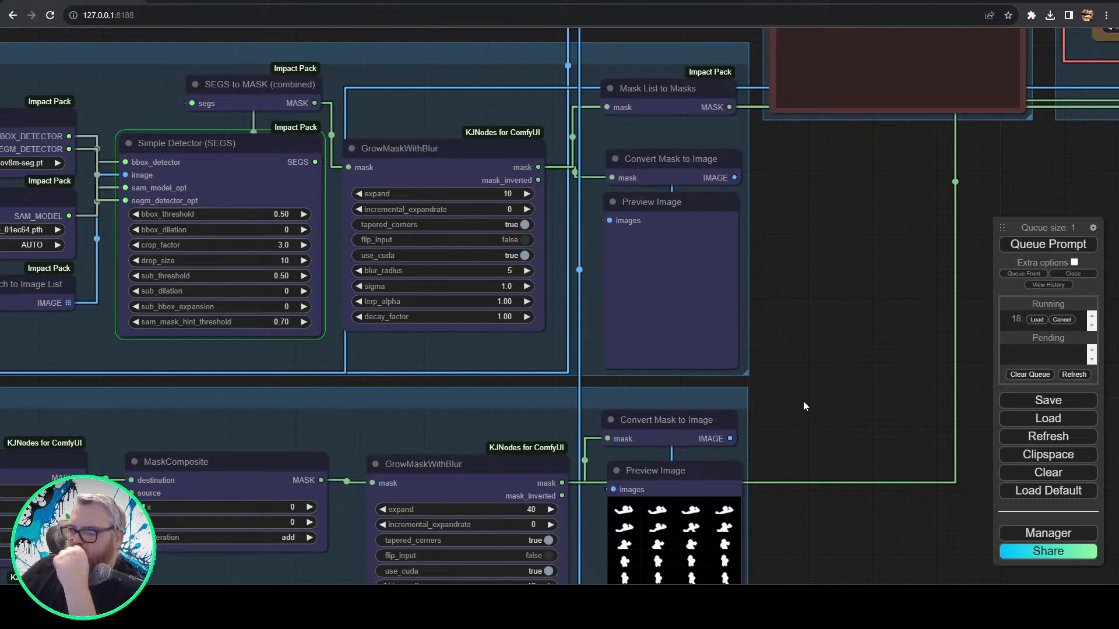
drag(803, 401, 809, 367)
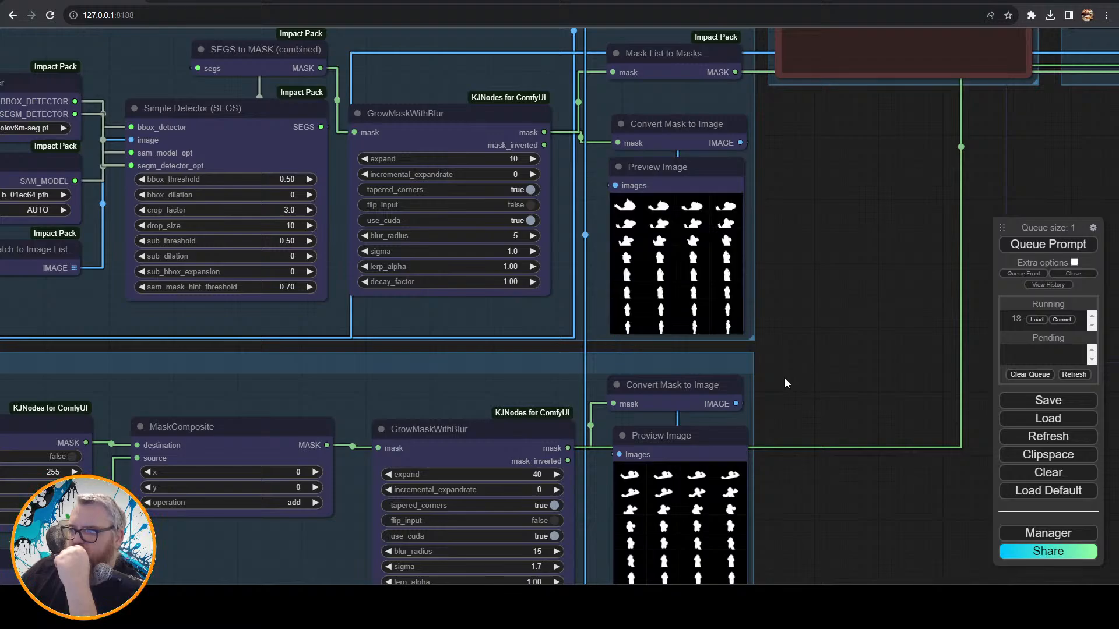
- Open the first frame in the Threshold Mask group's Preview Image and go through the mask frames one by one
click(624, 212)
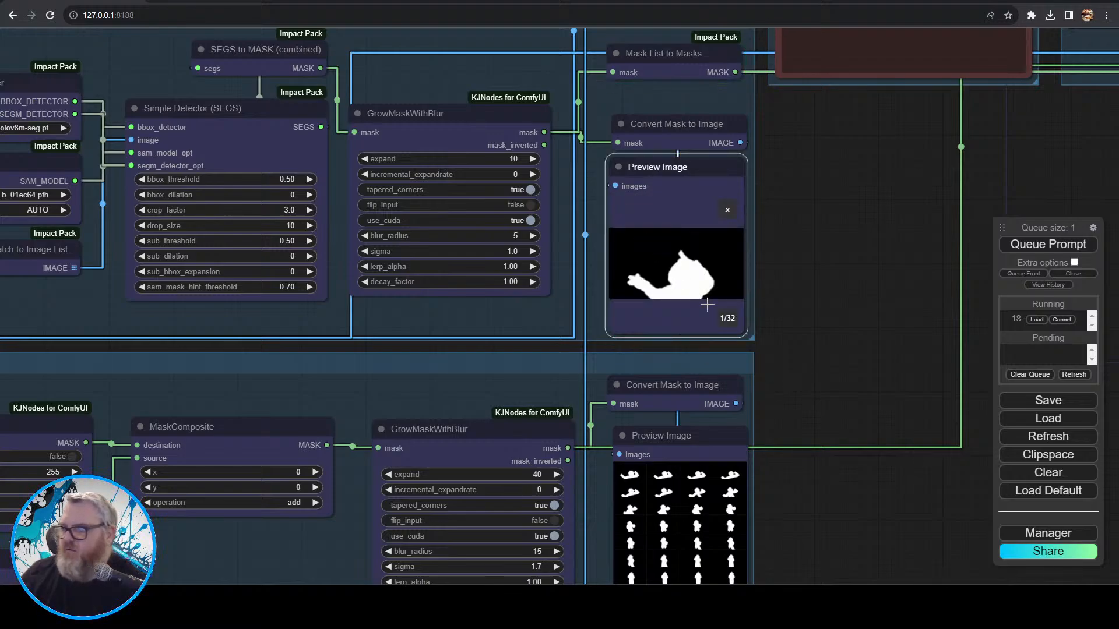
key(Right)
key(Right)
key(Right)
key(Right)
key(Right)
key(Right)
key(Right)
key(Right)
key(Right)
key(Right)
key(Right)
key(Right)
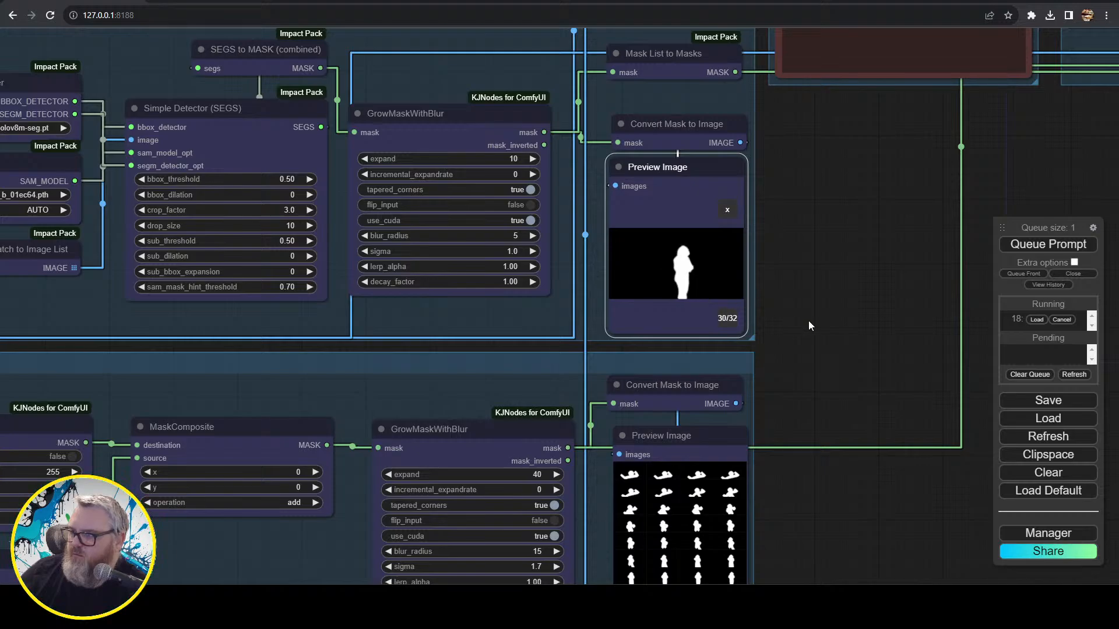
- Open a frame in the Blur Mask group's Preview Image and step through the blurred mask sequence
click(637, 476)
key(Right)
key(Right)
key(Right)
key(Right)
key(Right)
key(Right)
key(Right)
key(Right)
key(Right)
key(Right)
key(Right)
key(Right)
key(Right)
key(Right)
key(Right)
key(Right)
key(Right)
key(Right)
key(Right)
key(Right)
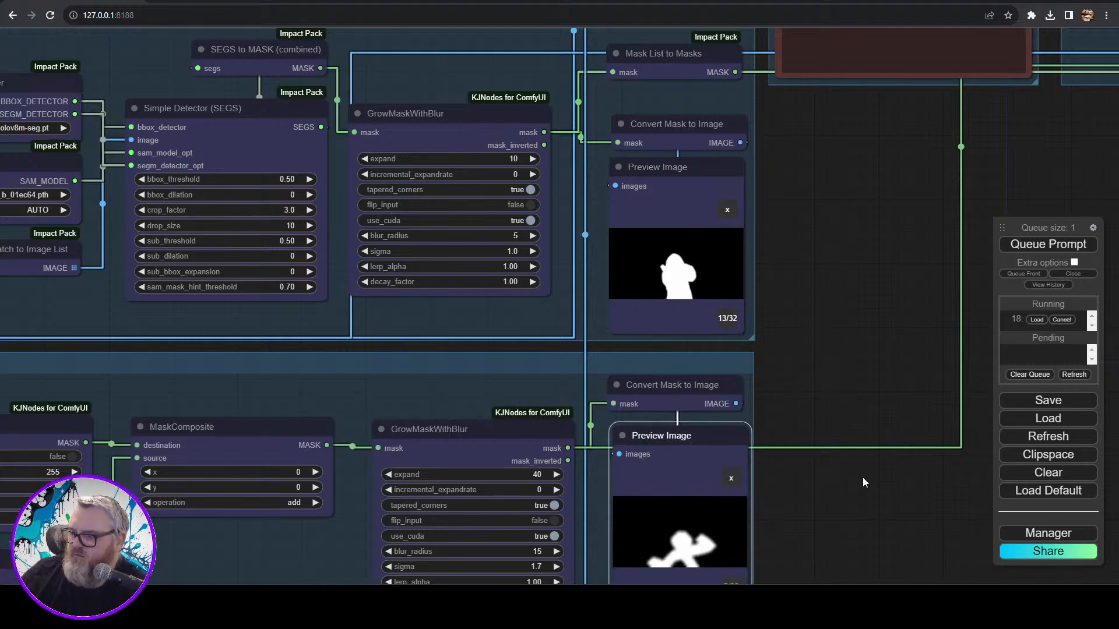
key(Right)
key(Right)
key(Right)
key(Right)
key(Right)
key(Right)
key(Right)
key(Right)
key(Right)
key(Right)
key(Right)
key(Right)
key(Right)
key(Right)
key(Right)
key(Right)
key(Right)
key(Right)
key(Right)
key(Right)
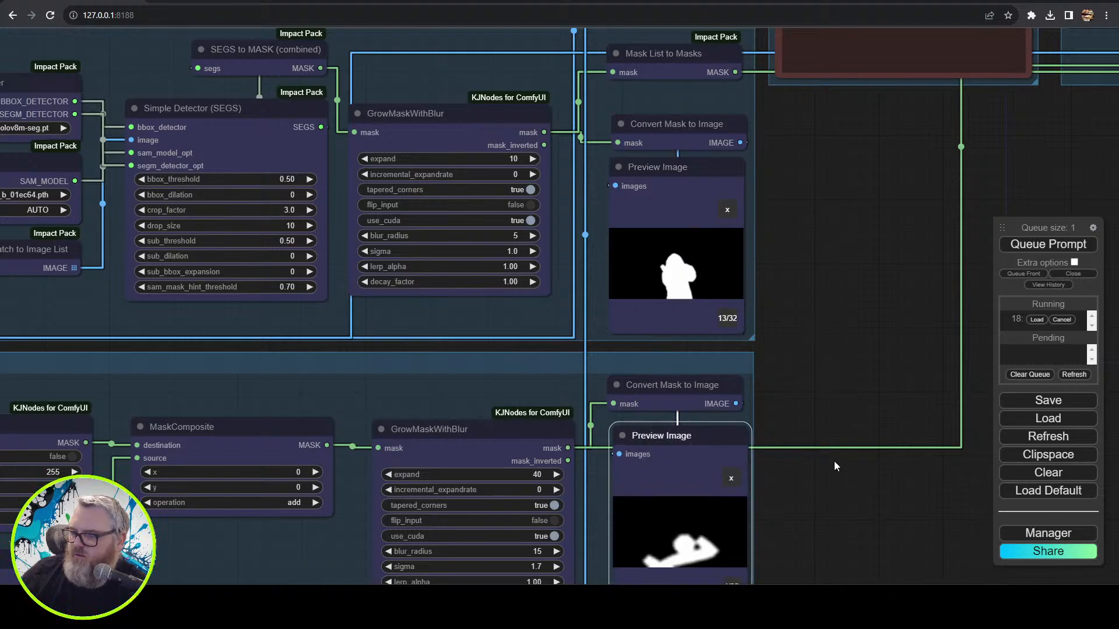
key(Right)
key(Right)
key(Right)
key(Right)
key(Right)
key(Right)
key(Right)
key(Right)
key(Right)
key(Right)
key(Right)
key(Right)
key(Right)
key(Right)
key(Right)
key(Right)
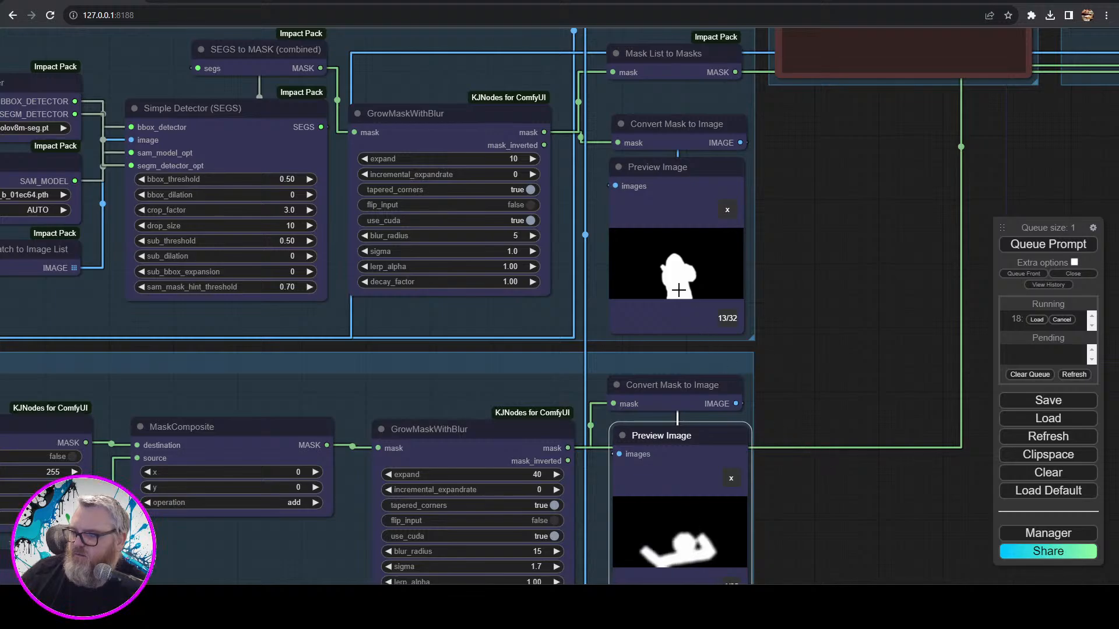
- Open a frame in the OpenPose group's Preview Image and step through the detected pose sequence
scroll(763, 433, down, 6)
scroll(184, 336, up, 15)
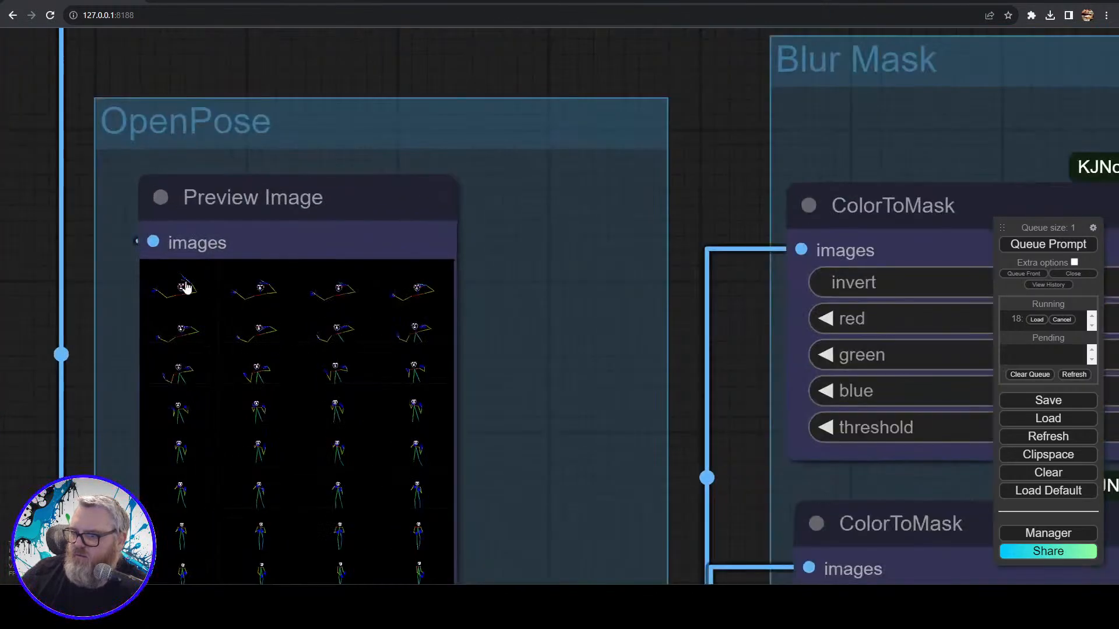
click(359, 363)
key(Right)
key(Right)
key(Right)
key(Right)
key(Right)
key(Right)
key(Right)
key(Right)
key(Right)
key(Right)
key(Right)
key(Right)
key(Right)
key(Right)
key(Right)
key(Right)
key(Right)
key(Right)
key(Right)
key(Right)
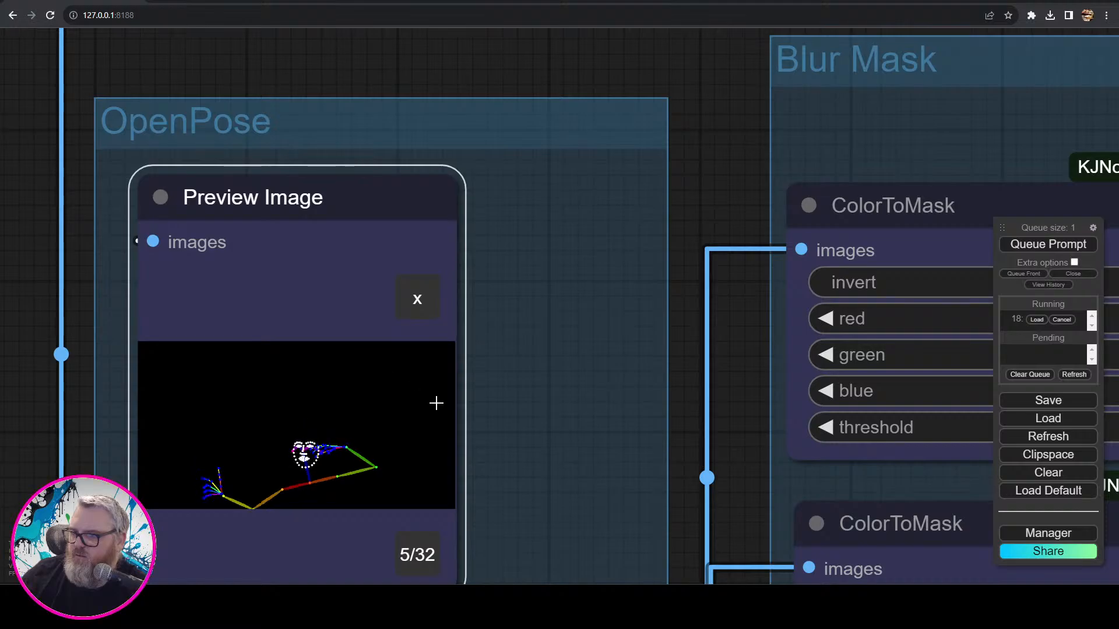
key(Right)
key(Right)
key(Right)
key(Right)
key(Right)
key(Right)
key(Right)
key(Right)
key(Right)
key(Right)
key(Right)
key(Right)
key(Right)
key(Right)
key(Right)
key(Right)
key(Right)
key(Right)
key(Right)
key(Right)
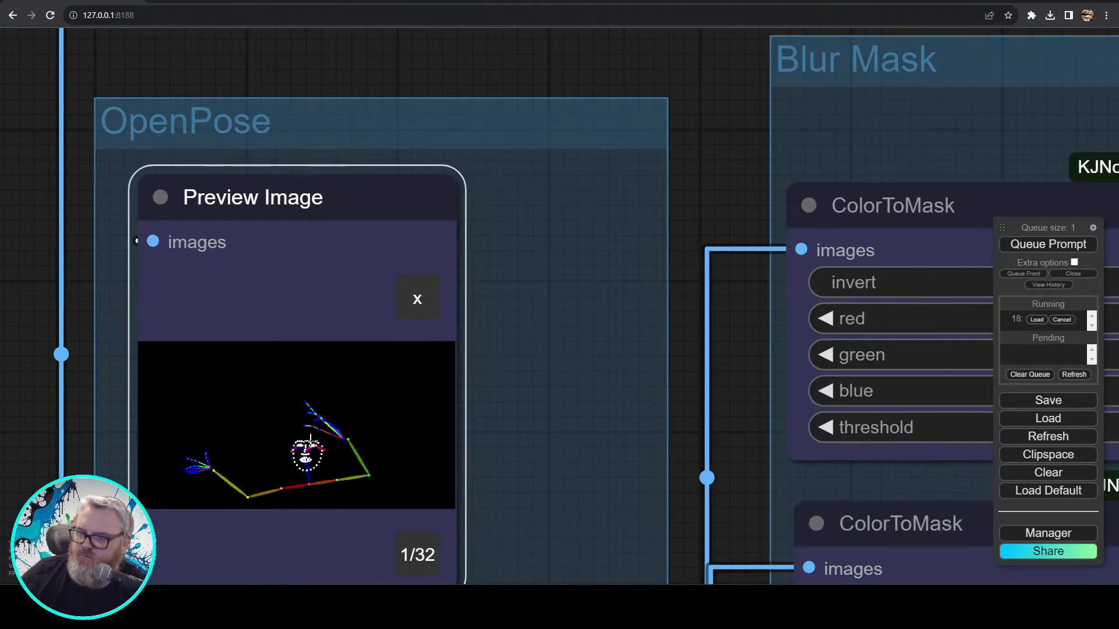
- Continue through the detected pose frames in the OpenPose group's Preview Image up to frame 29 of 32
key(Right)
key(Right)
key(Right)
key(Right)
key(Right)
key(Right)
key(Right)
key(Right)
key(Right)
key(Right)
key(Right)
key(Right)
key(Right)
key(Right)
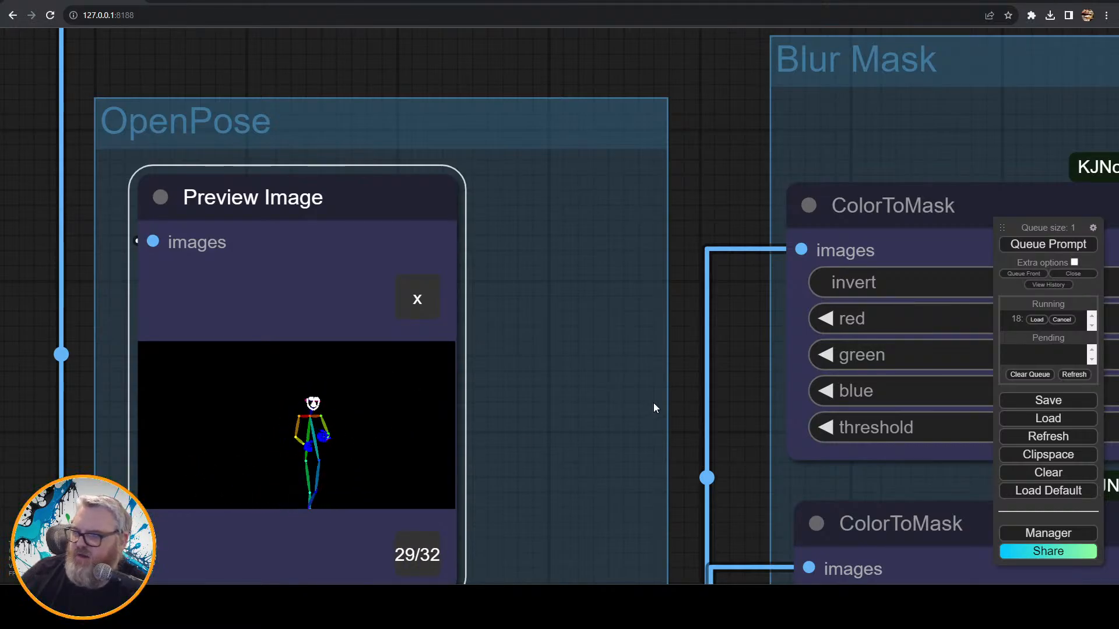
- Look over the mask groups, the KSampler and the Output group's video previews while the workflow runs
scroll(699, 421, down, 12)
drag(715, 425, 291, 394)
scroll(886, 482, down, 4)
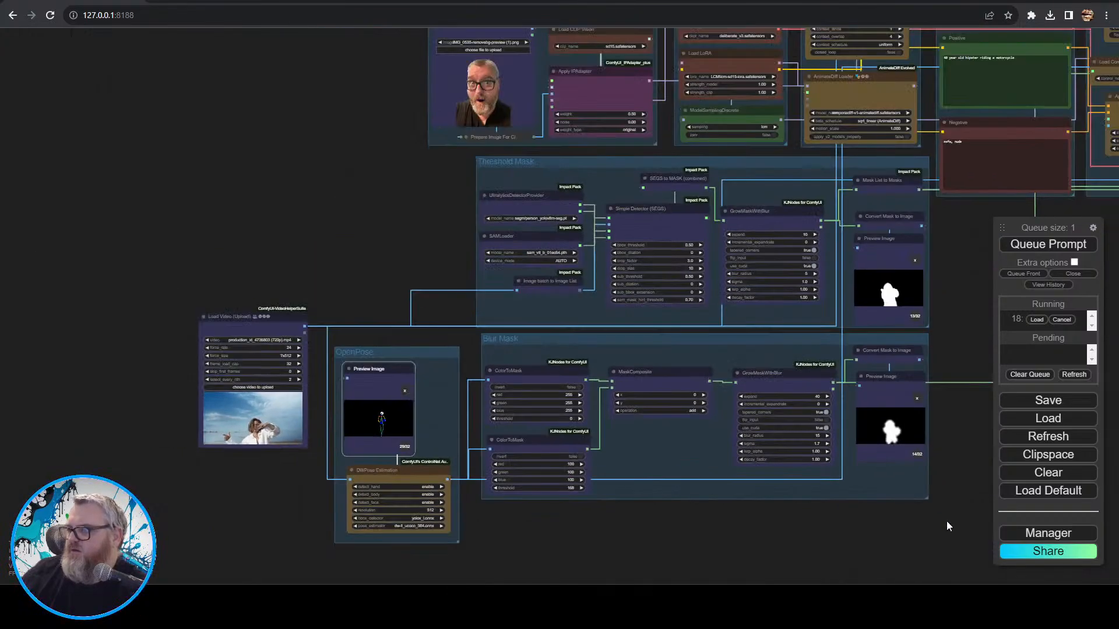
drag(947, 521, 477, 574)
drag(716, 440, 547, 566)
drag(786, 409, 544, 415)
scroll(583, 417, up, 5)
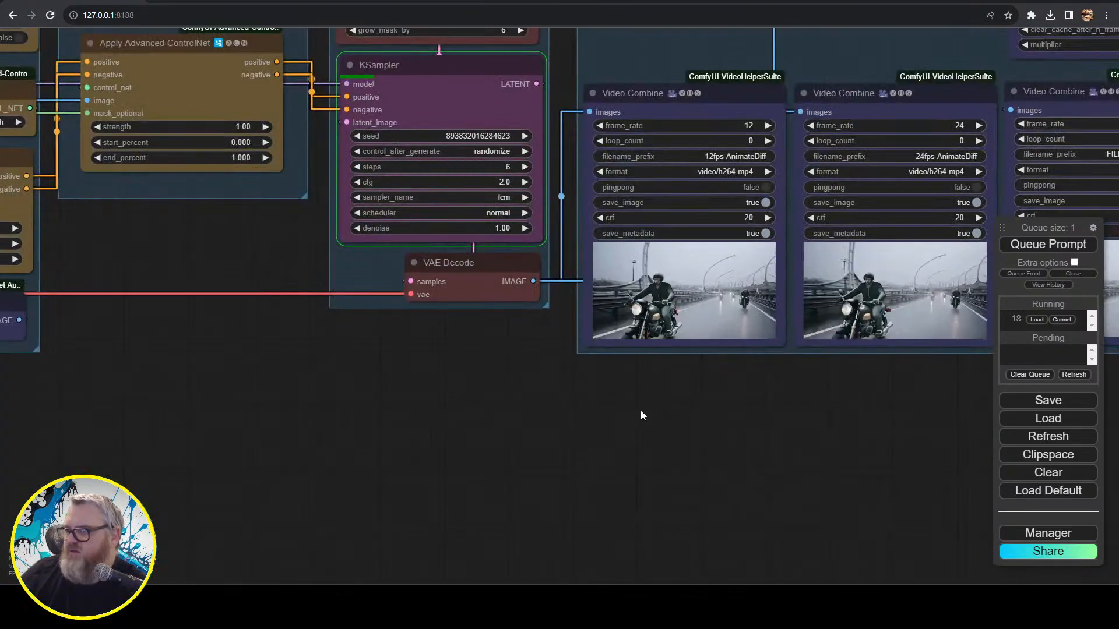
drag(641, 413, 418, 499)
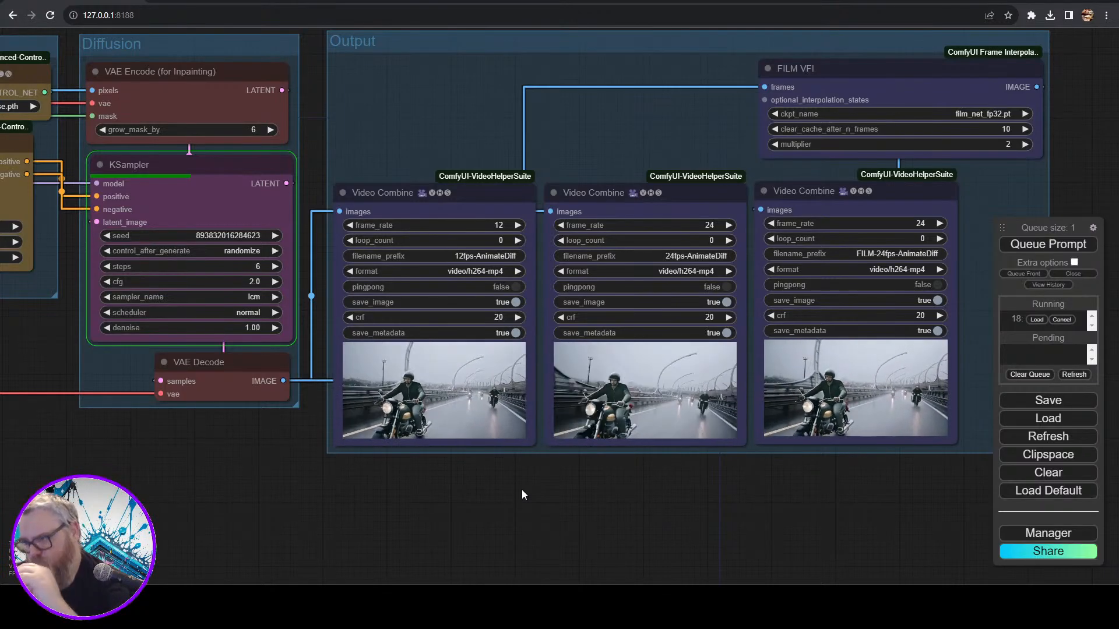
- Review the Prompt, ControlNet-1 and ControlNet-2 groups, and return to the Output group for the new videos
drag(121, 506, 648, 534)
drag(140, 524, 610, 521)
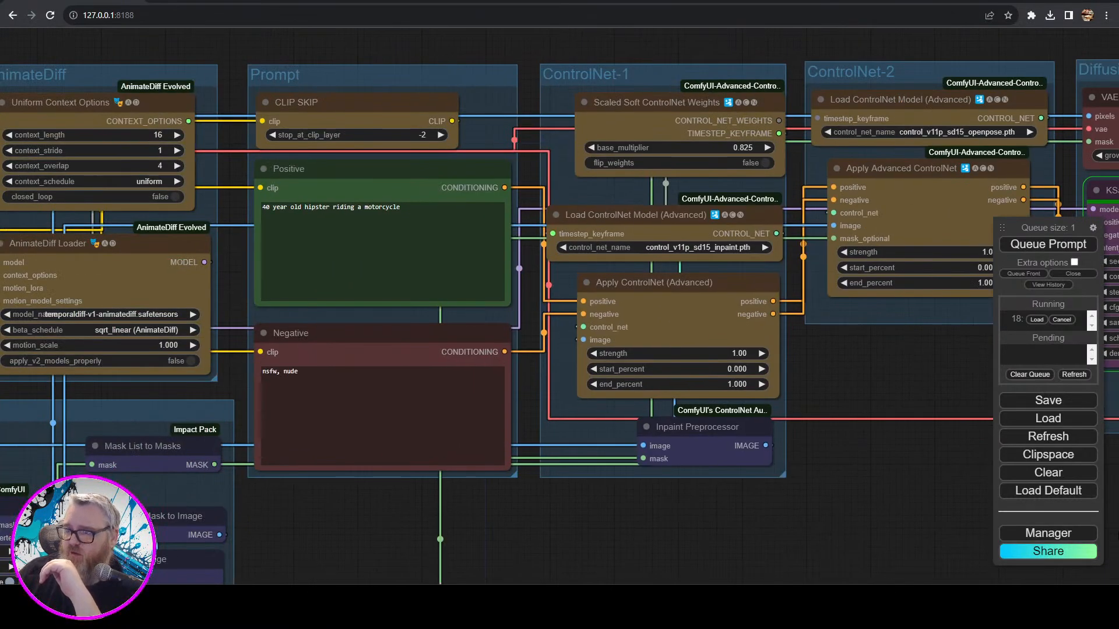
drag(1085, 527, 1045, 513)
drag(392, 509, 46, 262)
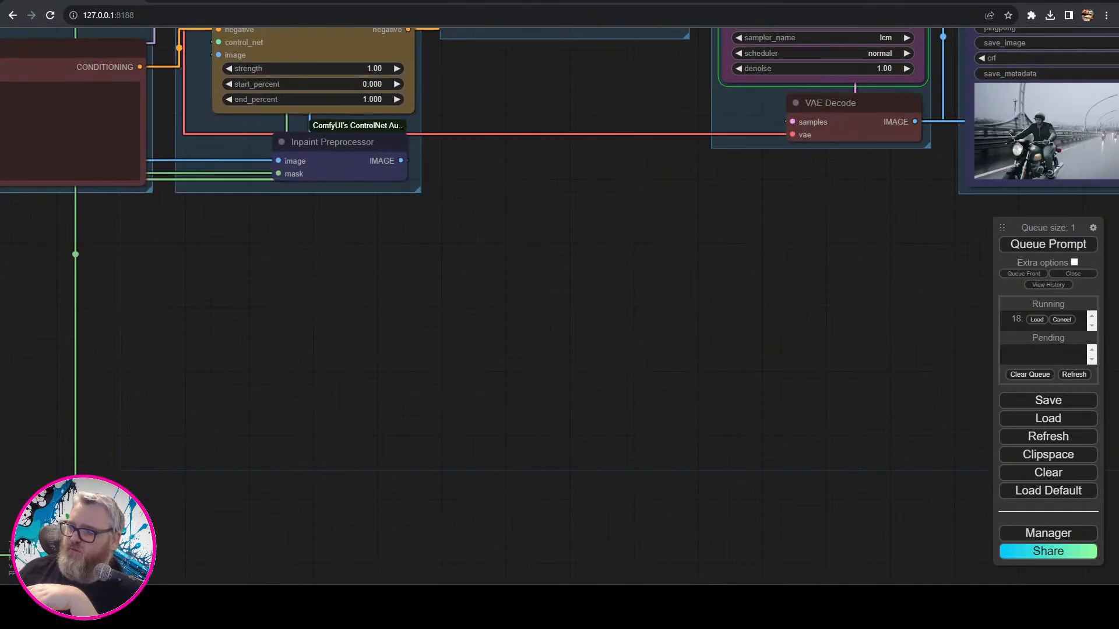
drag(478, 341, 1, 501)
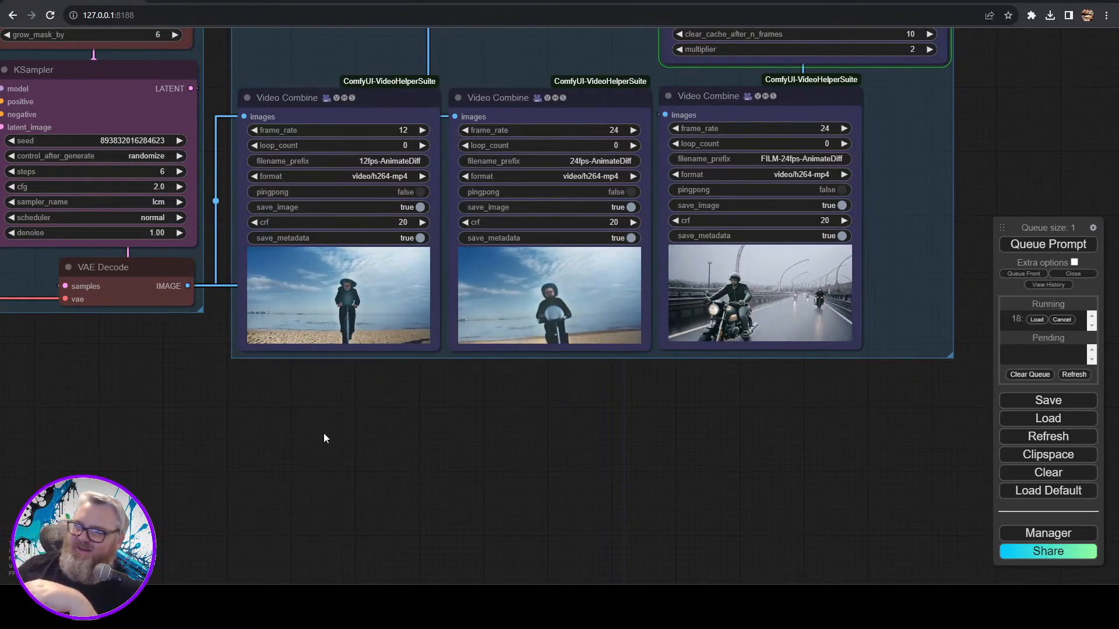
- Examine the generated motorcycle videos up close in the 12 fps, 24 fps and FILM Video Combine previews
scroll(323, 432, up, 6)
scroll(399, 494, down, 2)
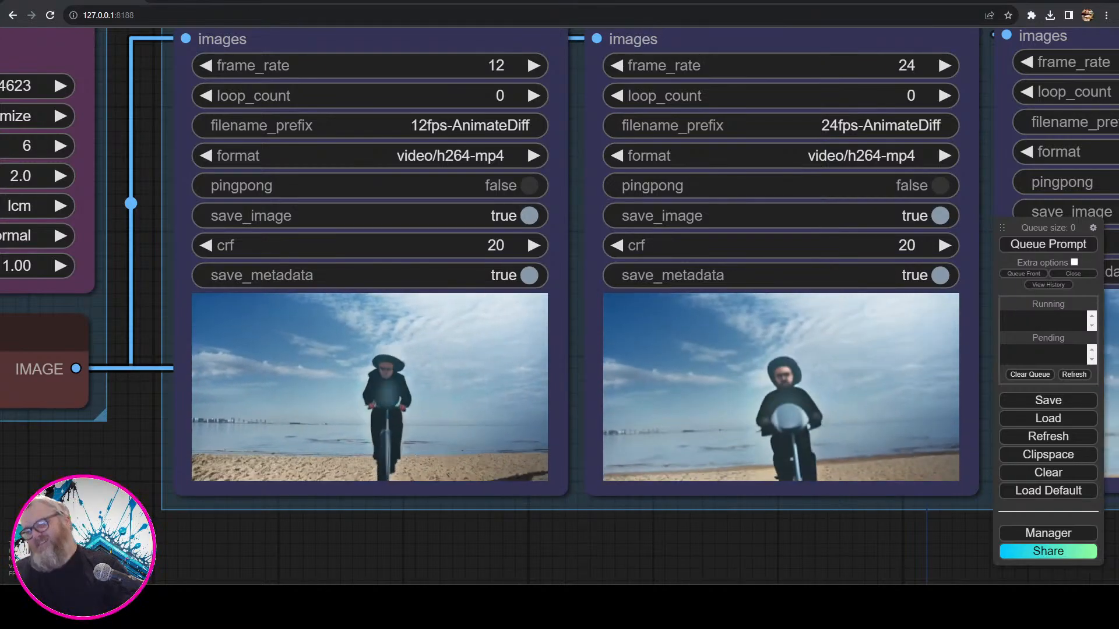
scroll(491, 545, up, 4)
scroll(487, 539, down, 2)
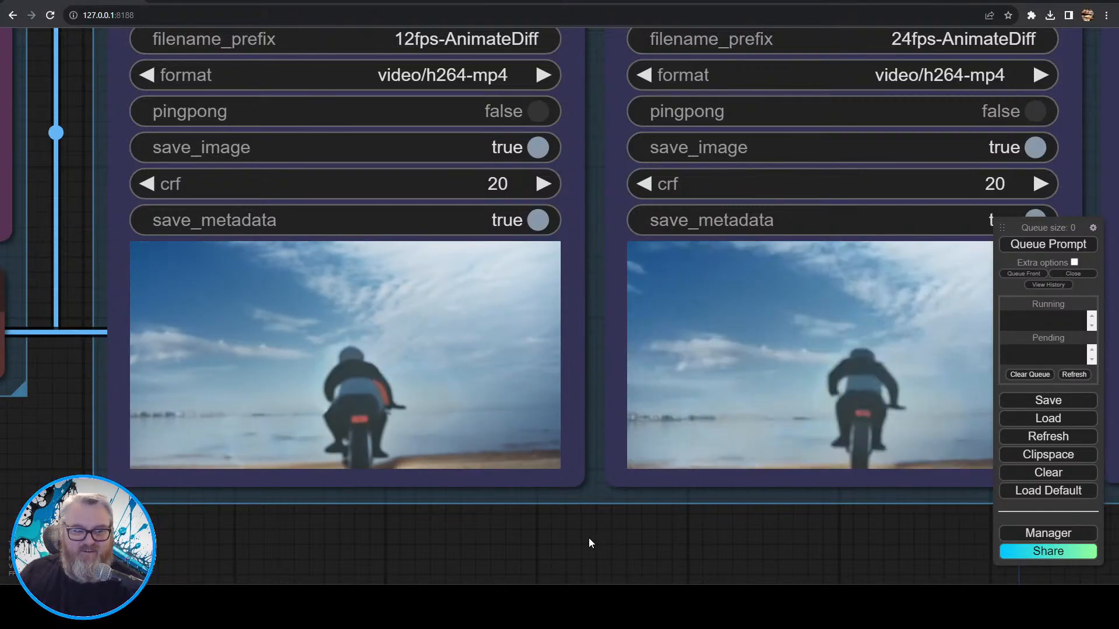
scroll(588, 537, down, 3)
drag(623, 530, 438, 539)
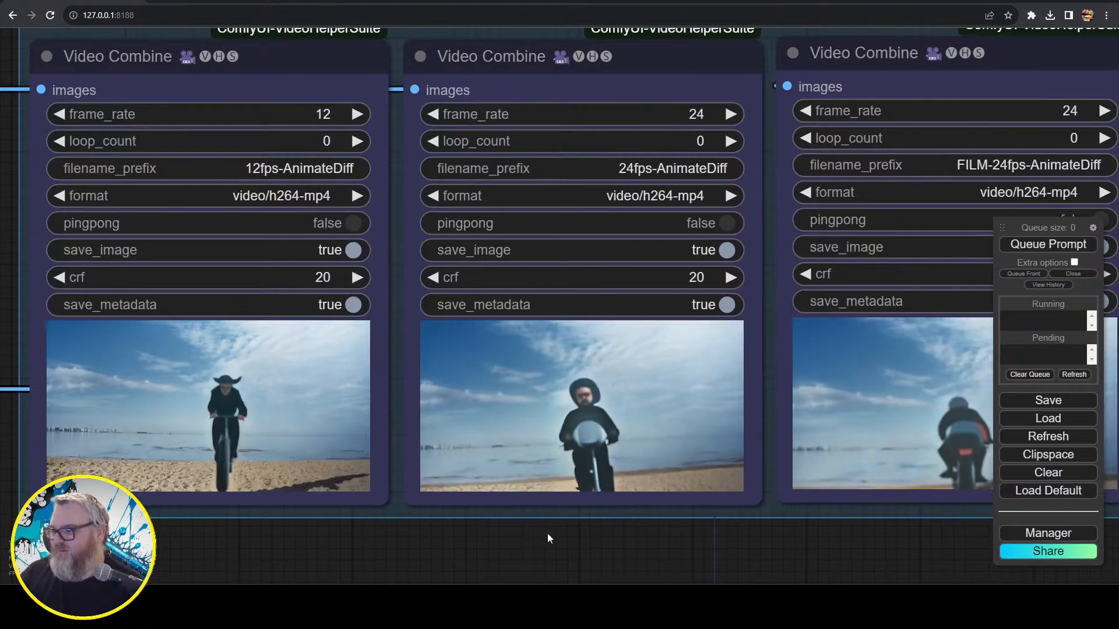
drag(547, 533, 732, 530)
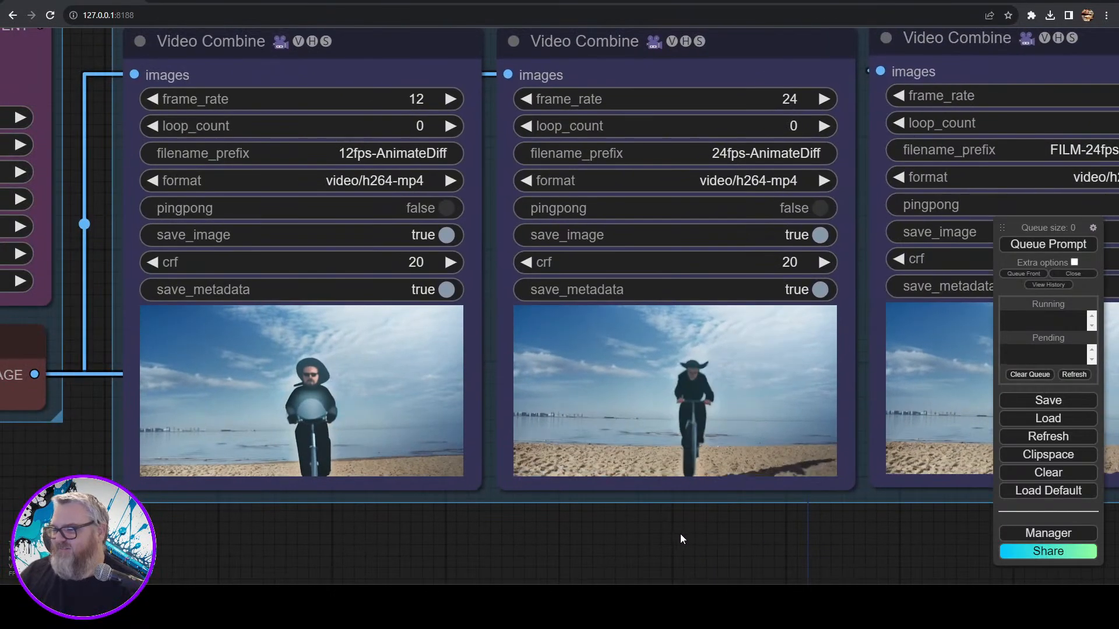
scroll(219, 544, up, 6)
scroll(335, 504, down, 5)
scroll(334, 502, down, 1)
drag(361, 541, 506, 542)
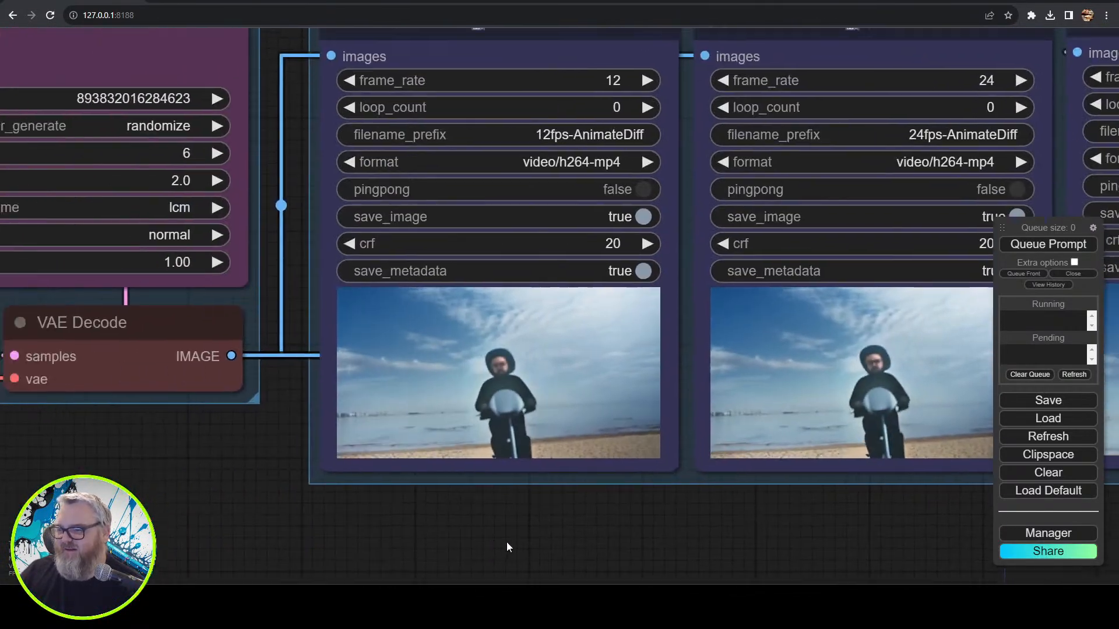
- Change the positive prompt to "40 year old miami hipster, dancing" and queue the workflow again
scroll(402, 512, down, 6)
drag(193, 496, 664, 511)
drag(384, 406, 847, 441)
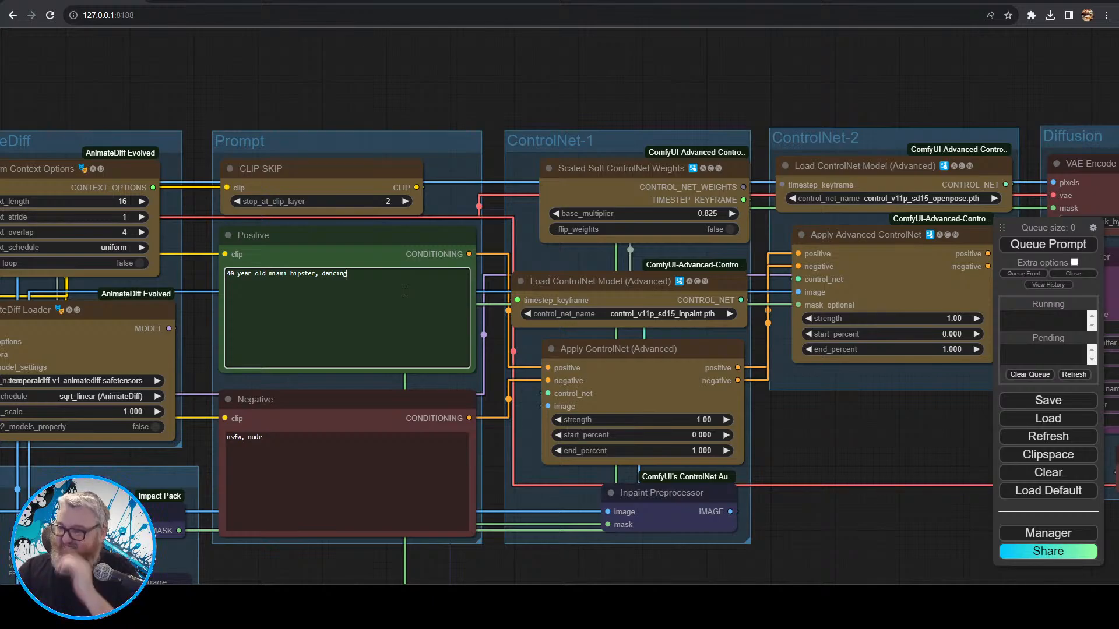
drag(881, 448, 13, 396)
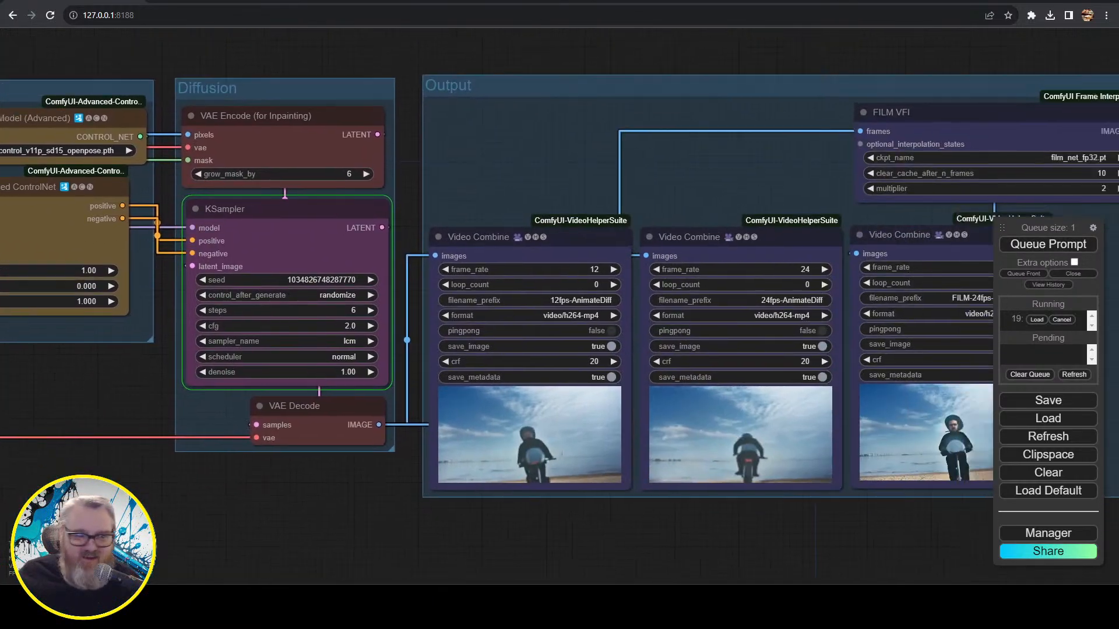
- Look at the Output group's previews and bring up the Command Prompt window to check the sampling progress
drag(377, 545, 214, 524)
drag(200, 476, 419, 568)
scroll(421, 513, up, 6)
drag(421, 513, 257, 520)
scroll(222, 487, down, 2)
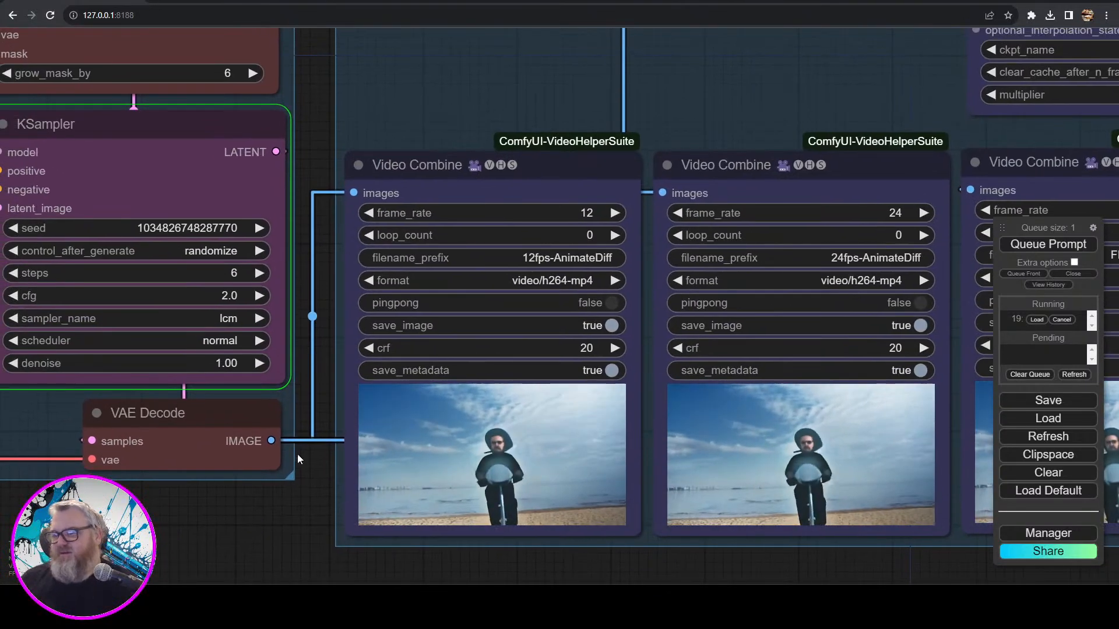
click(256, 603)
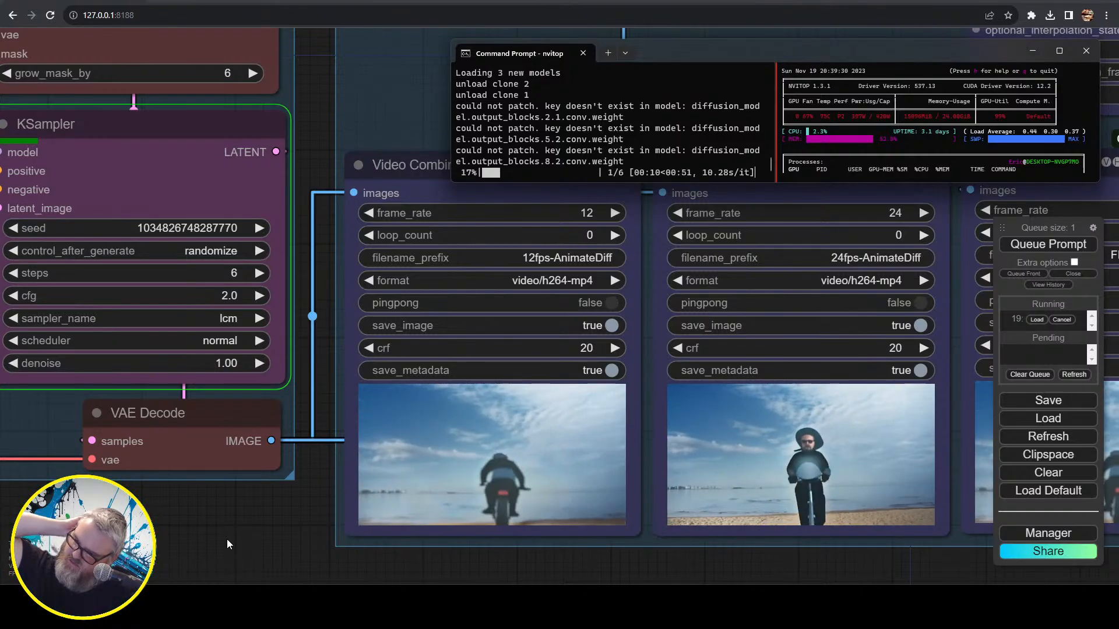
- Review the ControlNet-1 and ControlNet-2 node settings beside the running KSampler
drag(65, 480, 794, 526)
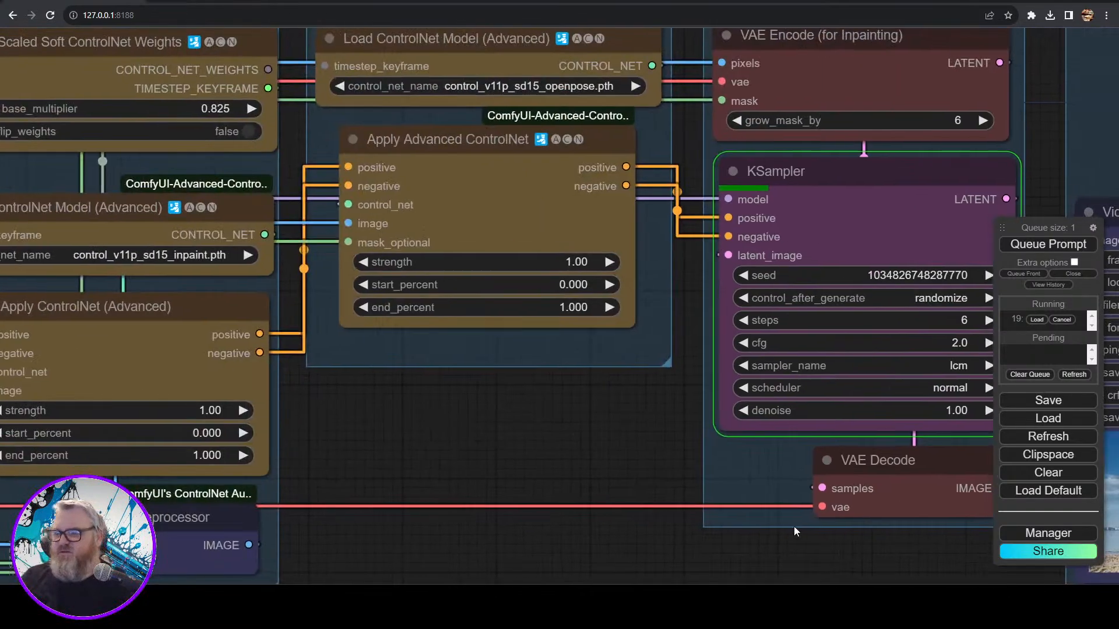
scroll(515, 472, down, 3)
drag(424, 428, 639, 432)
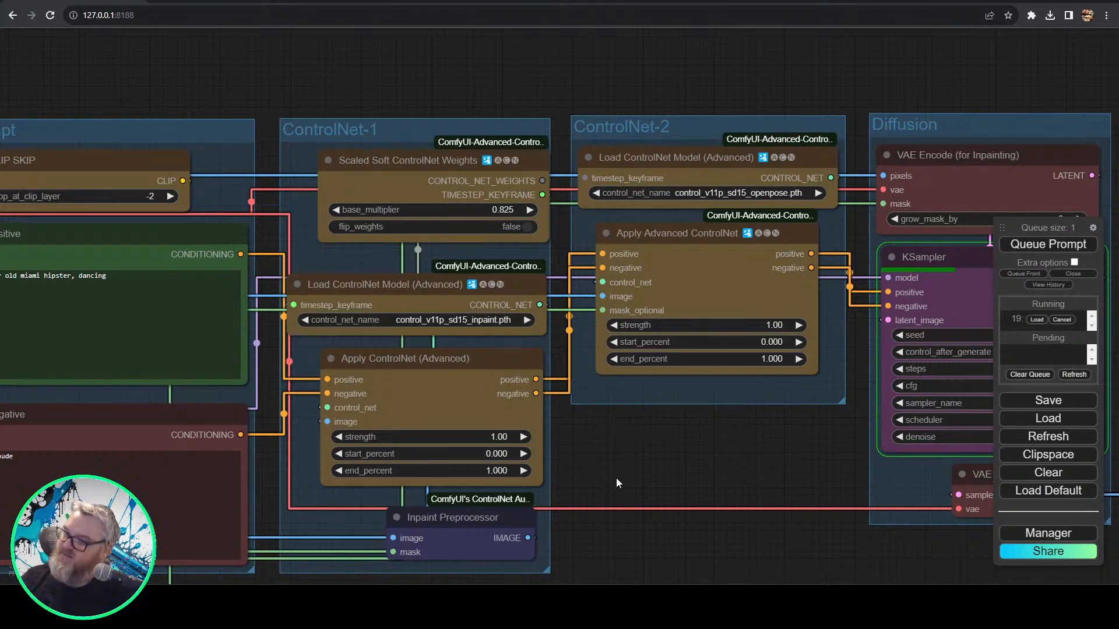
scroll(609, 473, down, 3)
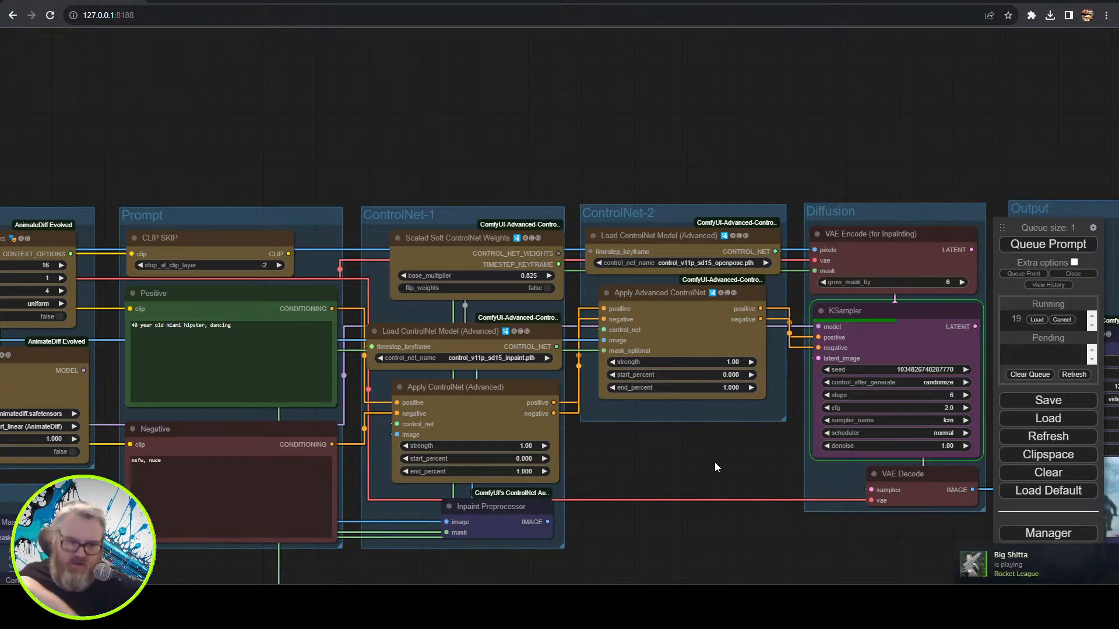
- Watch the KSampler's progress and the Video Combine previews until the dancing prompt's videos are generated
drag(673, 488, 2, 281)
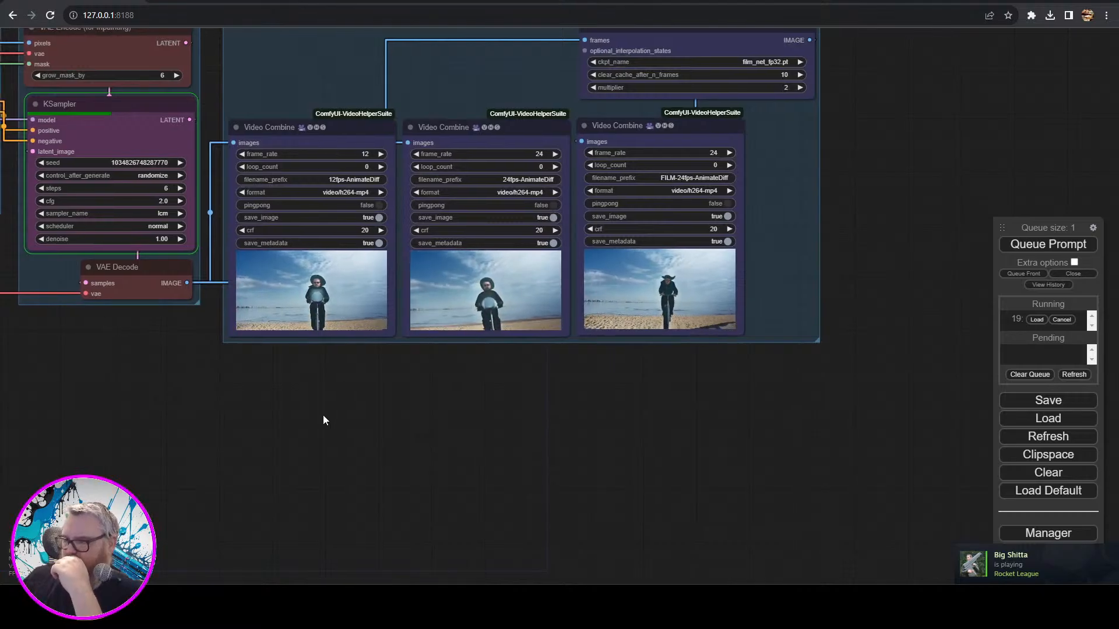
drag(324, 420, 455, 572)
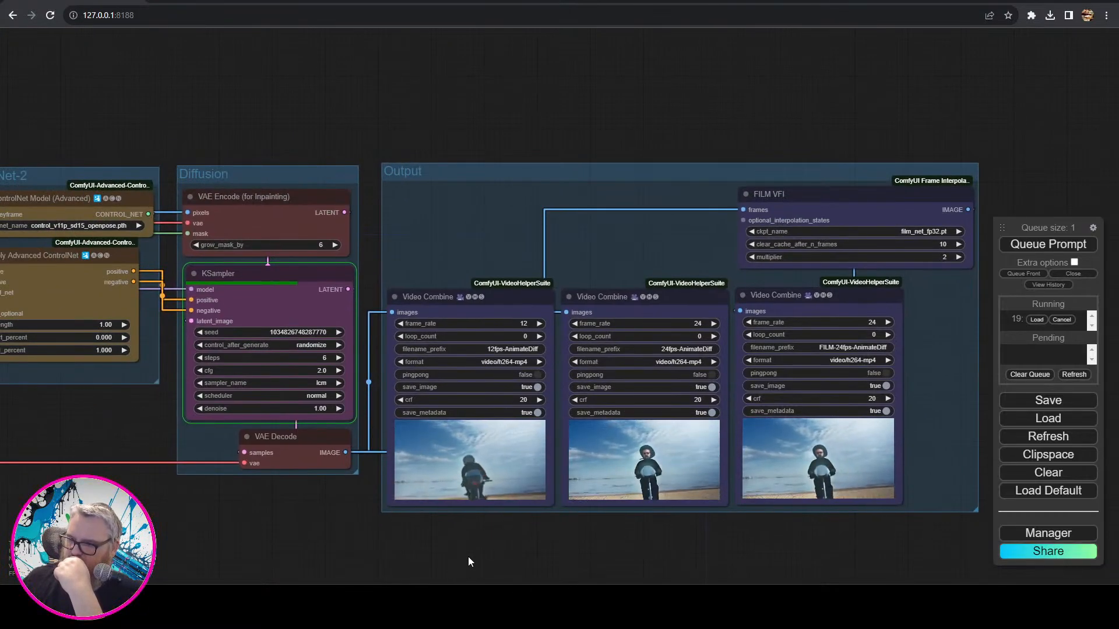
scroll(467, 557, up, 5)
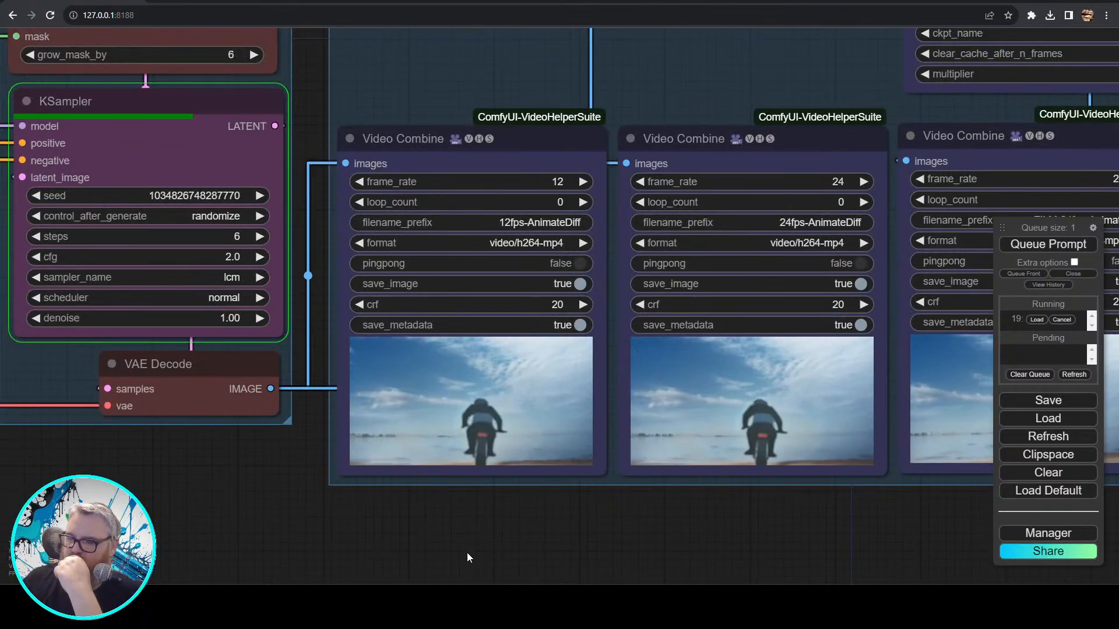
scroll(467, 557, up, 1)
drag(467, 553, 523, 599)
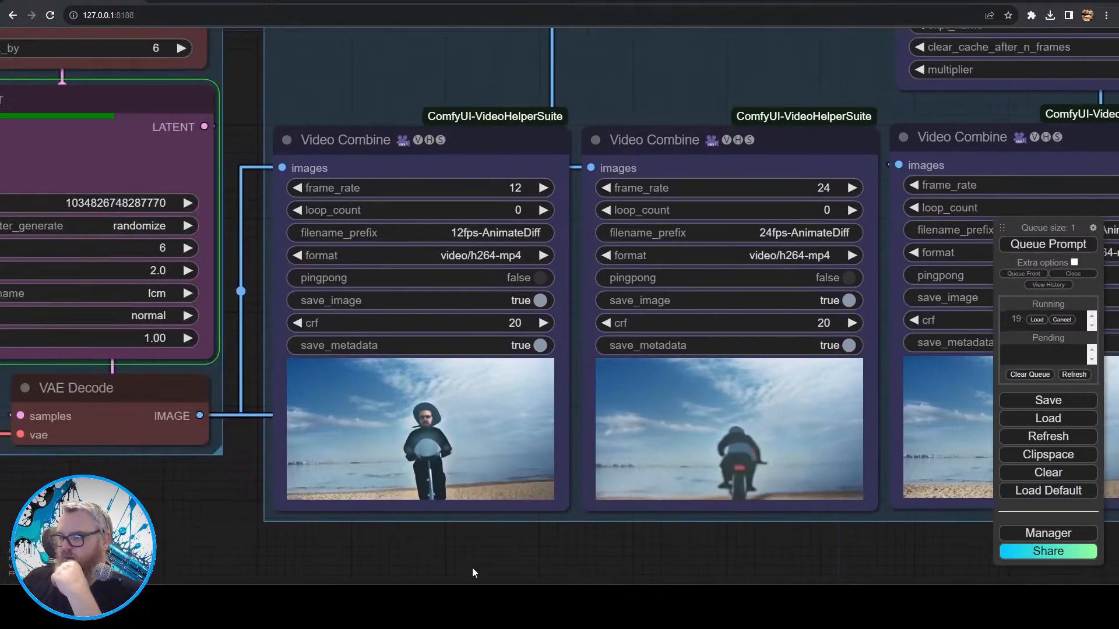
drag(471, 567, 492, 572)
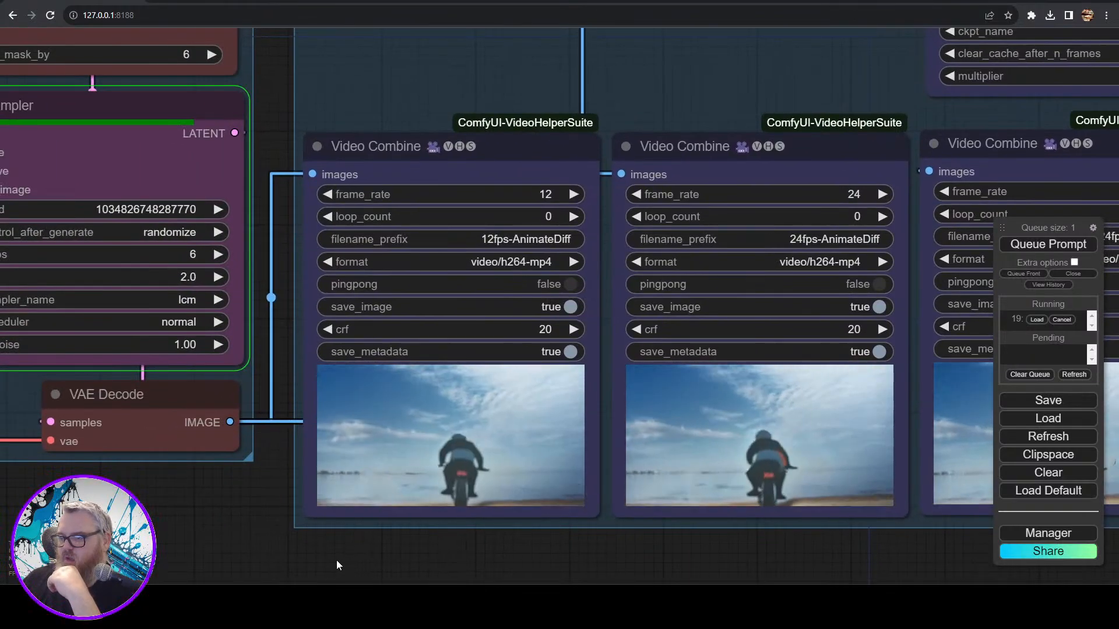
drag(337, 560, 411, 584)
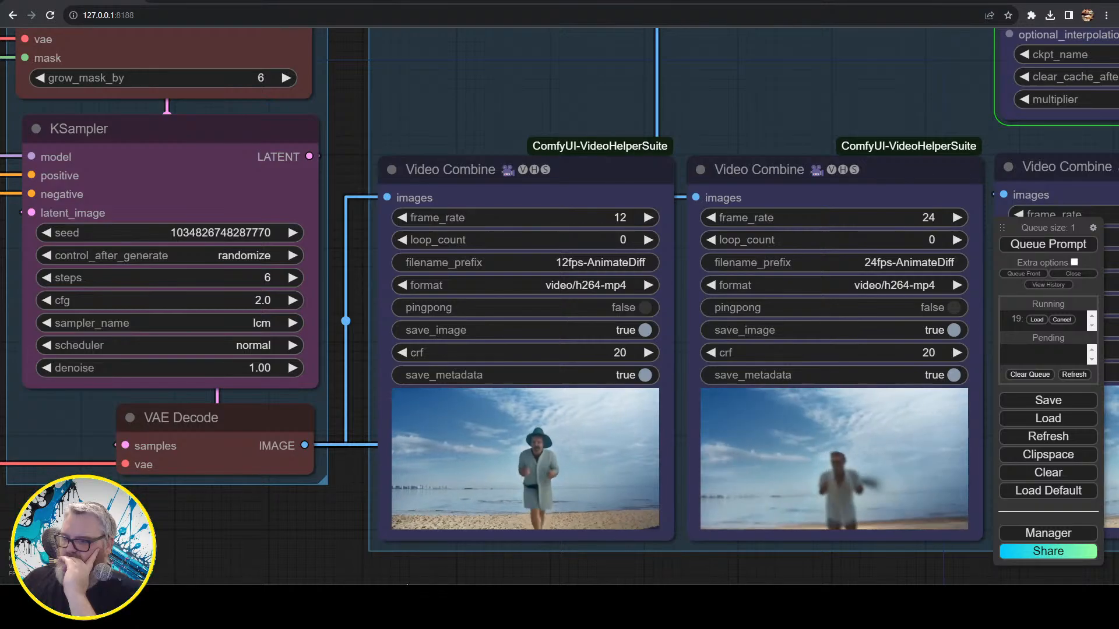
- Shift the Inpaint Preprocessor node slightly within the ControlNet-1 group
drag(196, 547, 650, 558)
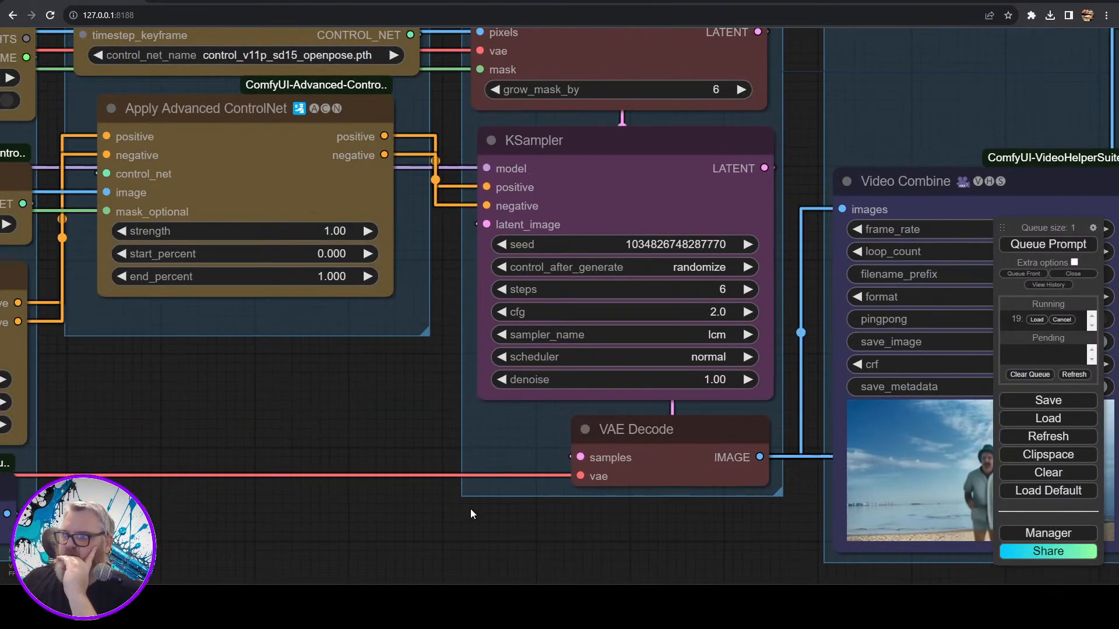
drag(316, 429, 648, 465)
drag(417, 431, 581, 260)
scroll(647, 478, down, 4)
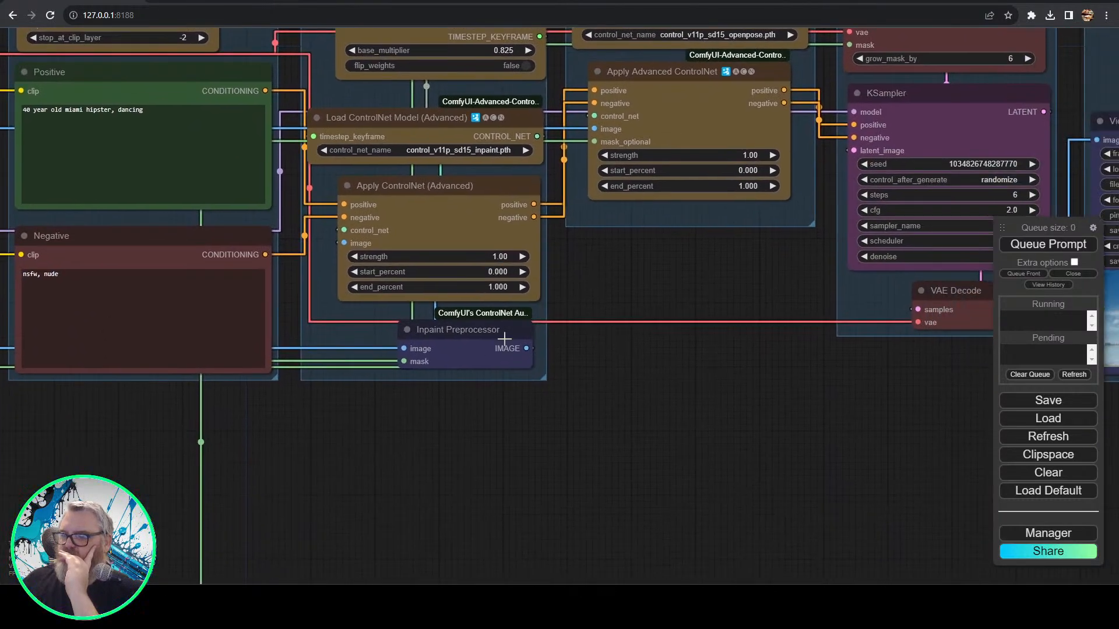
mouse_move(504, 337)
mouse_down()
mouse_move(478, 367)
mouse_move(495, 385)
mouse_move(507, 343)
mouse_up()
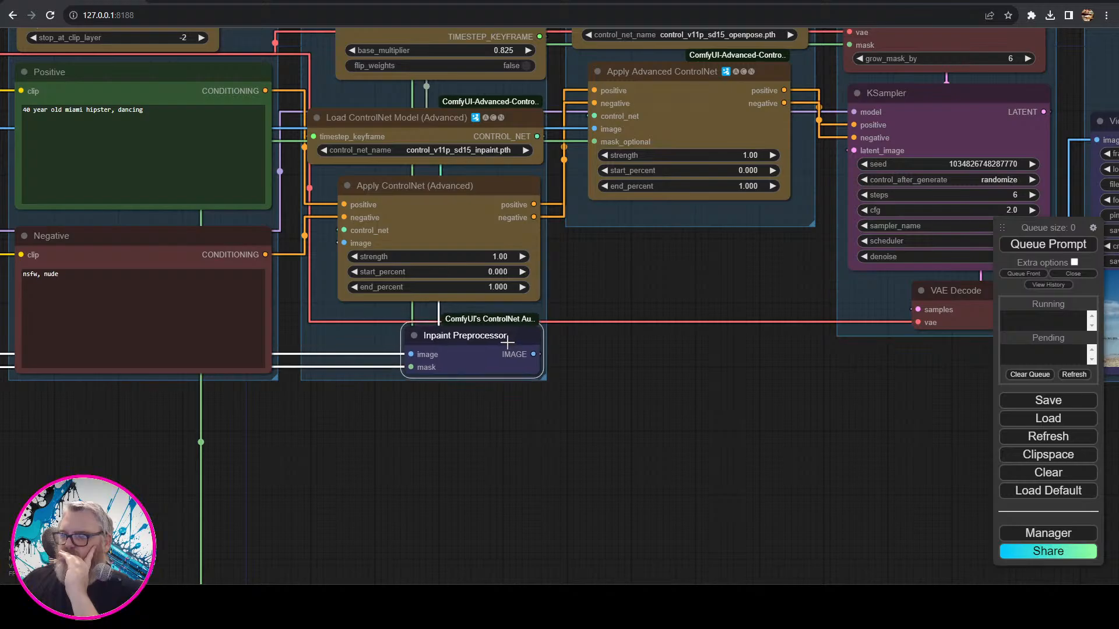
- Review the ControlNet-2 and Diffusion groups and inspect the dancing hipster videos in the Output group
drag(719, 345, 468, 525)
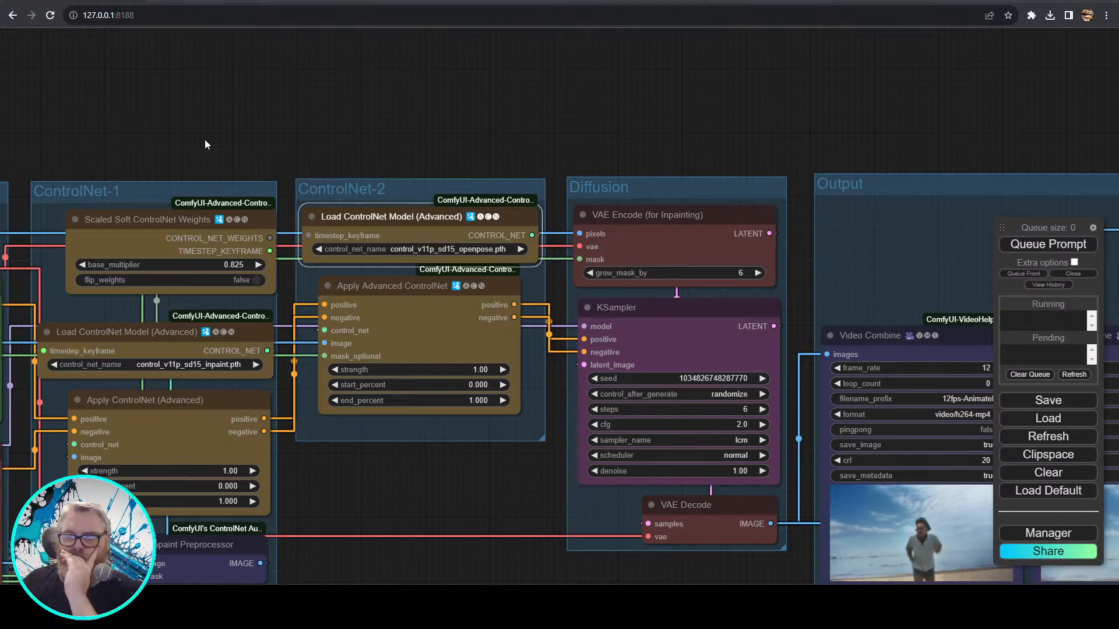
drag(204, 138, 378, 105)
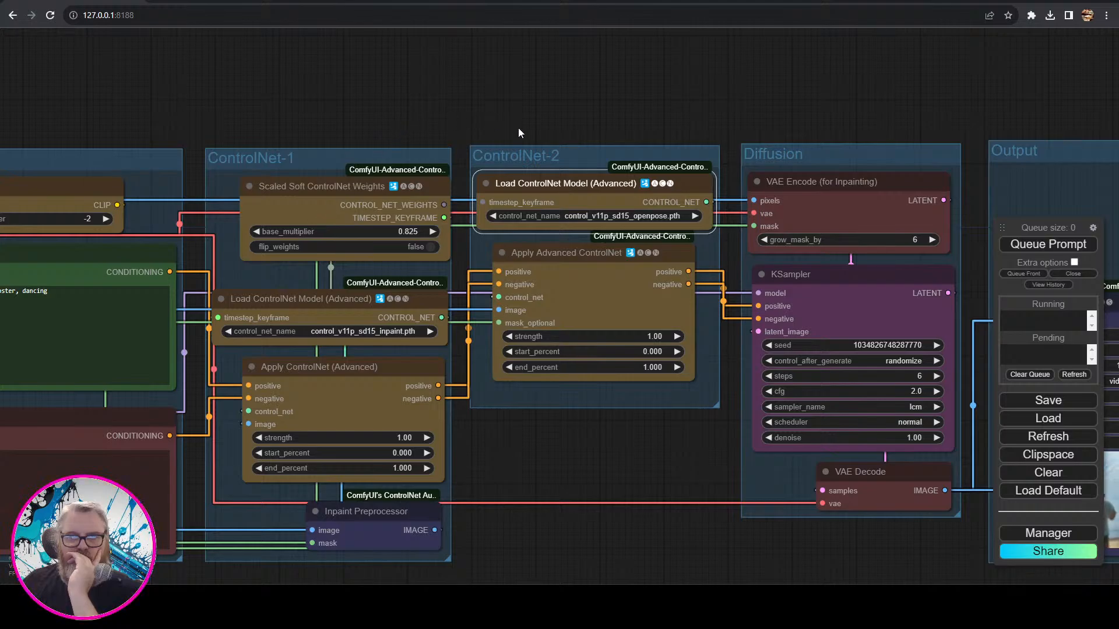
drag(617, 114, 280, 63)
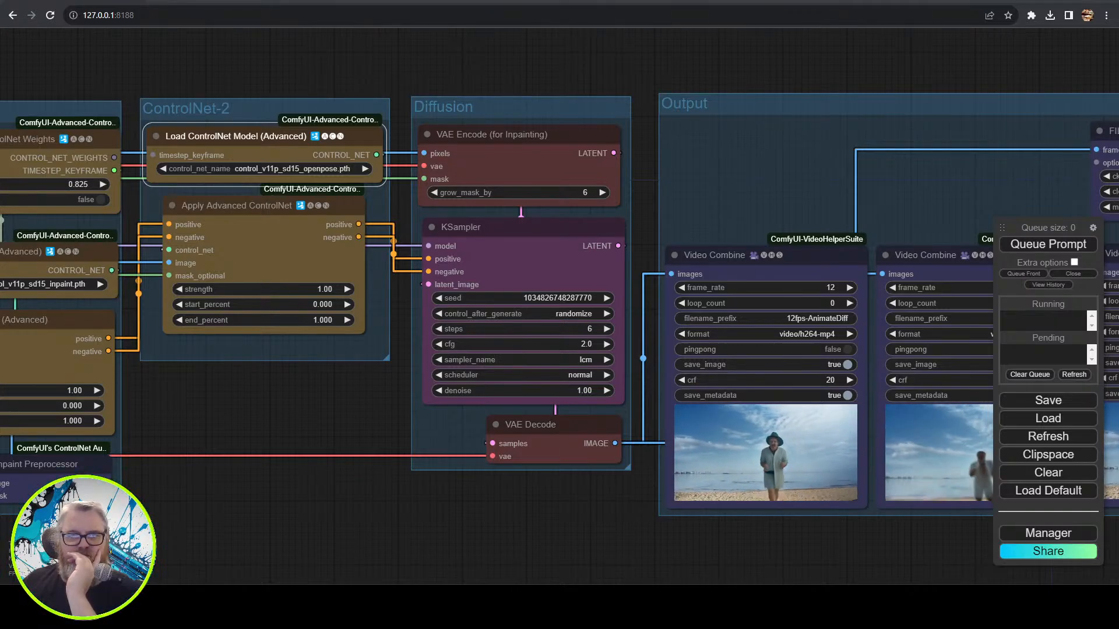
drag(462, 548, 26, 463)
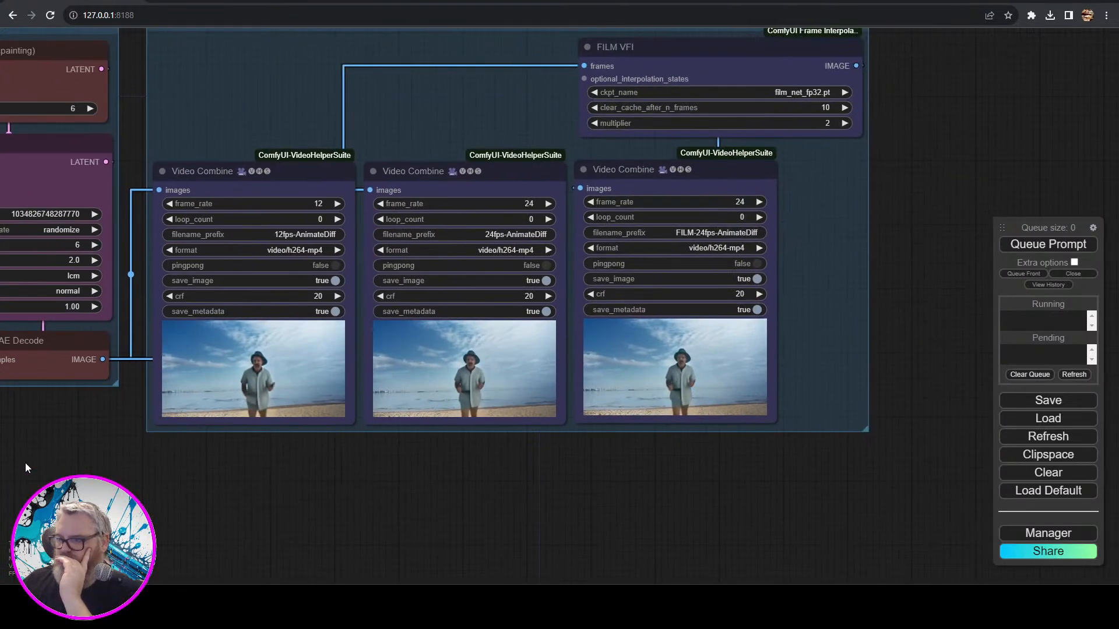
scroll(277, 457, up, 5)
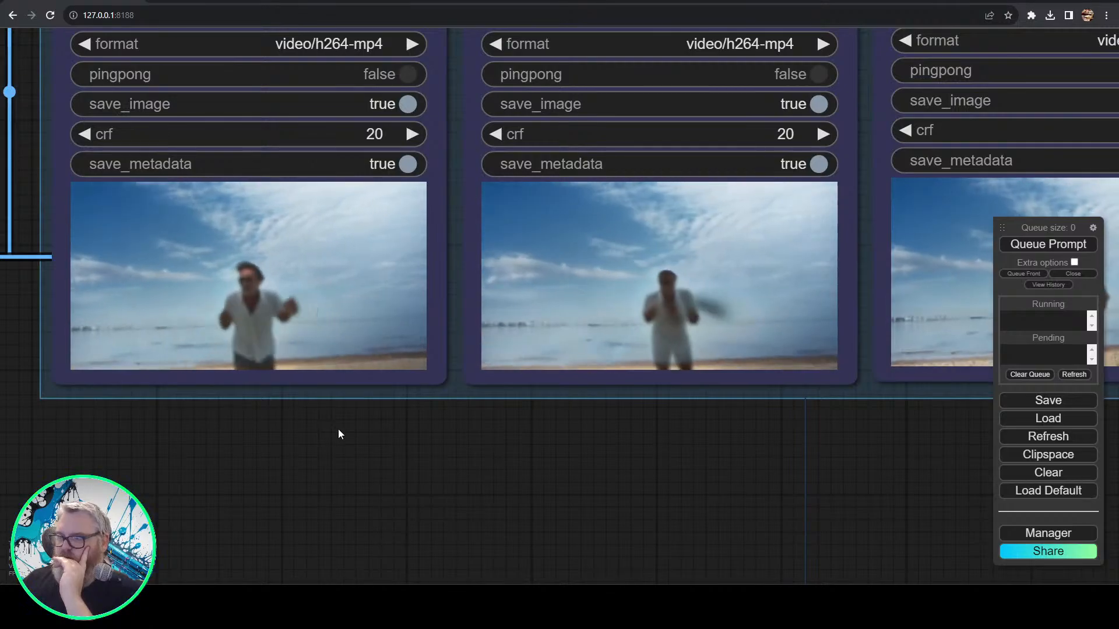
drag(277, 436, 557, 504)
scroll(416, 501, down, 7)
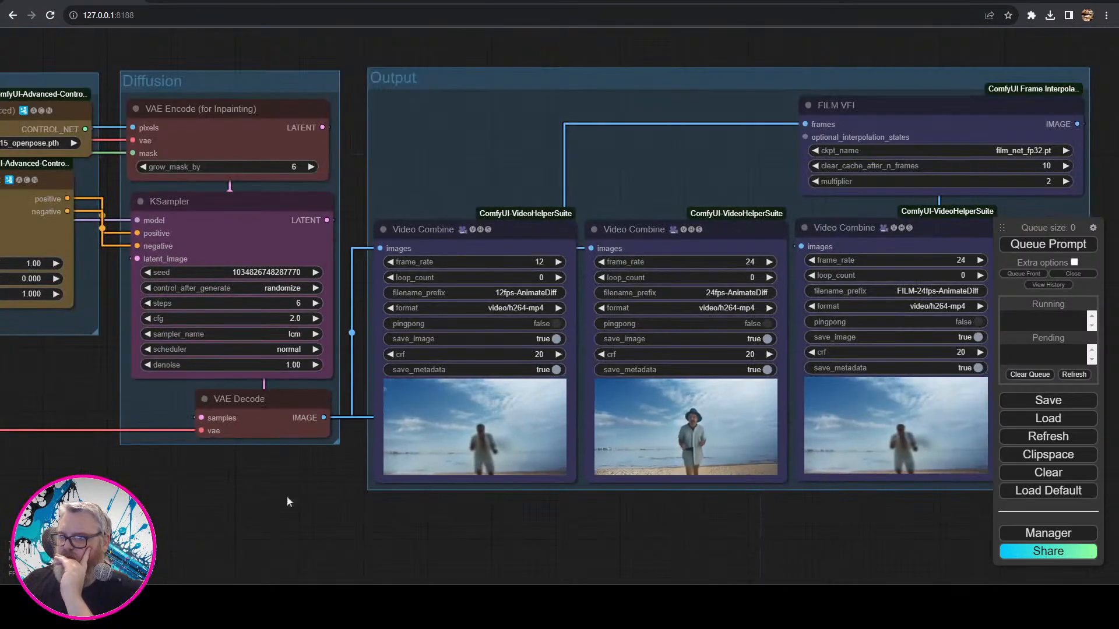
- Disconnect the mask link from the mask_optional input of Apply Advanced ControlNet in the ControlNet-2 group
drag(97, 412, 449, 529)
drag(297, 507, 519, 466)
right_click(450, 426)
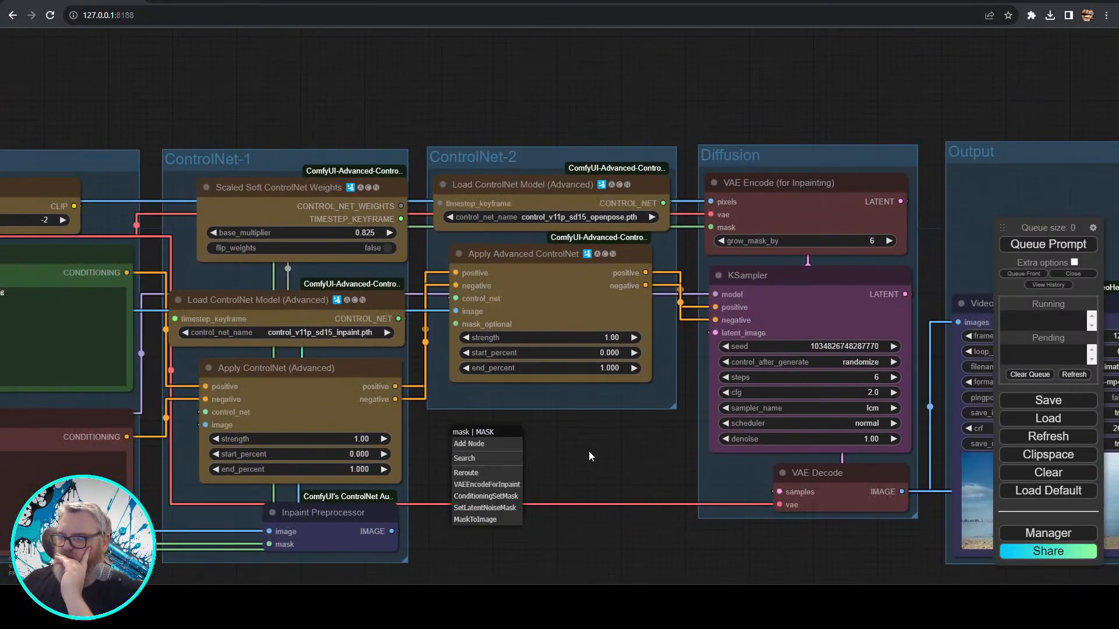
- Queue the workflow with the mask disconnected from the openpose ControlNet and bring the Diffusion and Output groups into view
click(1048, 244)
drag(619, 502, 344, 443)
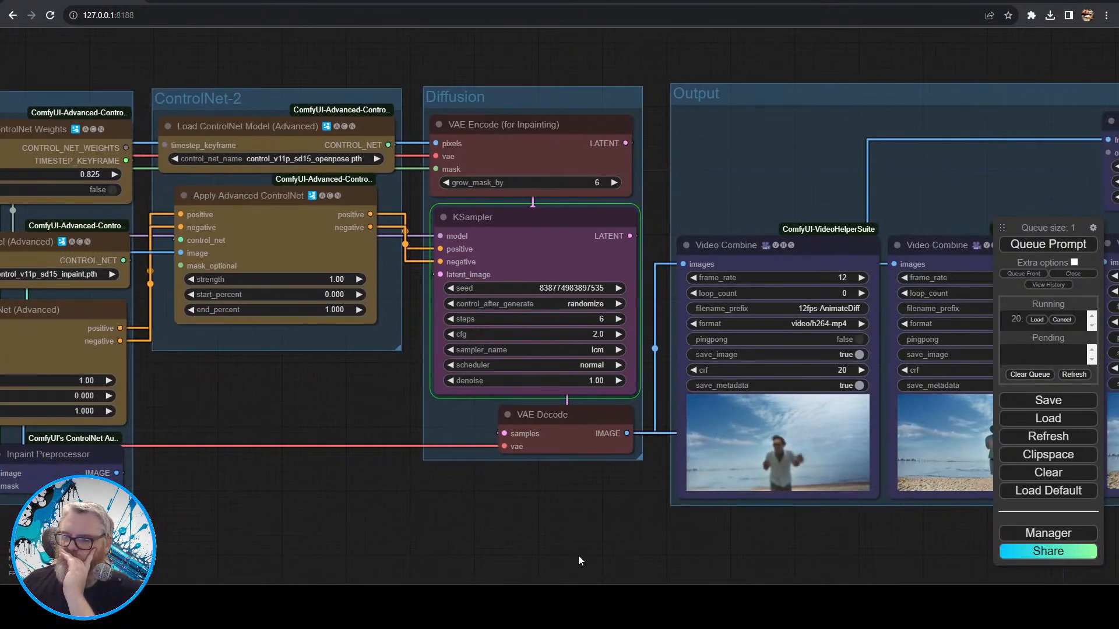
drag(578, 555, 365, 509)
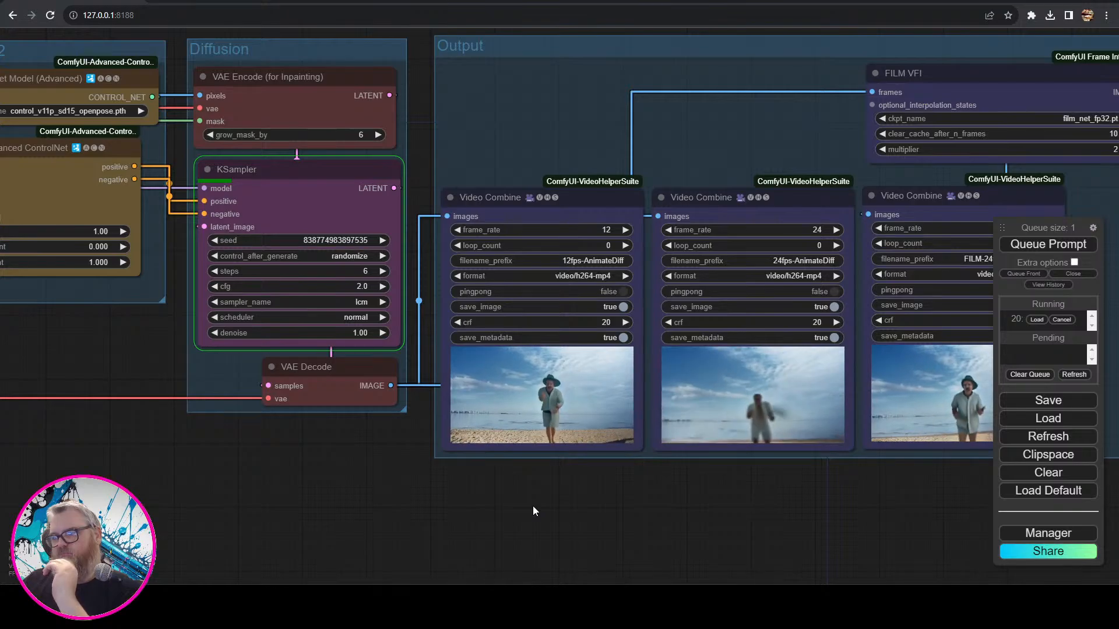
- Examine the existing Video Combine previews in the Output group and the KSampler while the new generation runs
scroll(539, 495, up, 6)
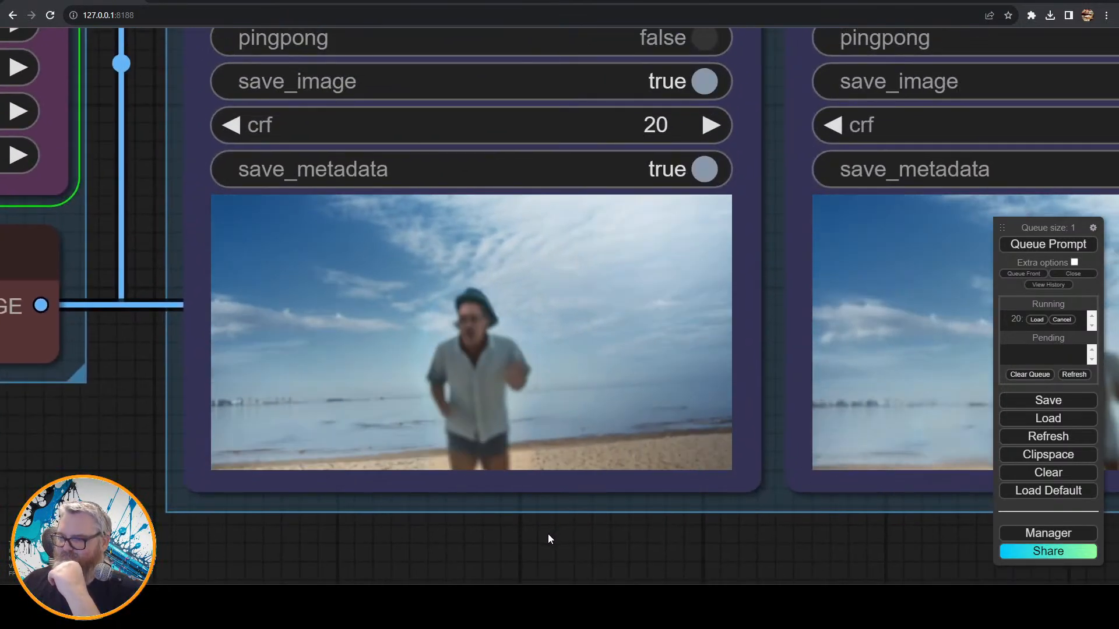
scroll(544, 539, down, 8)
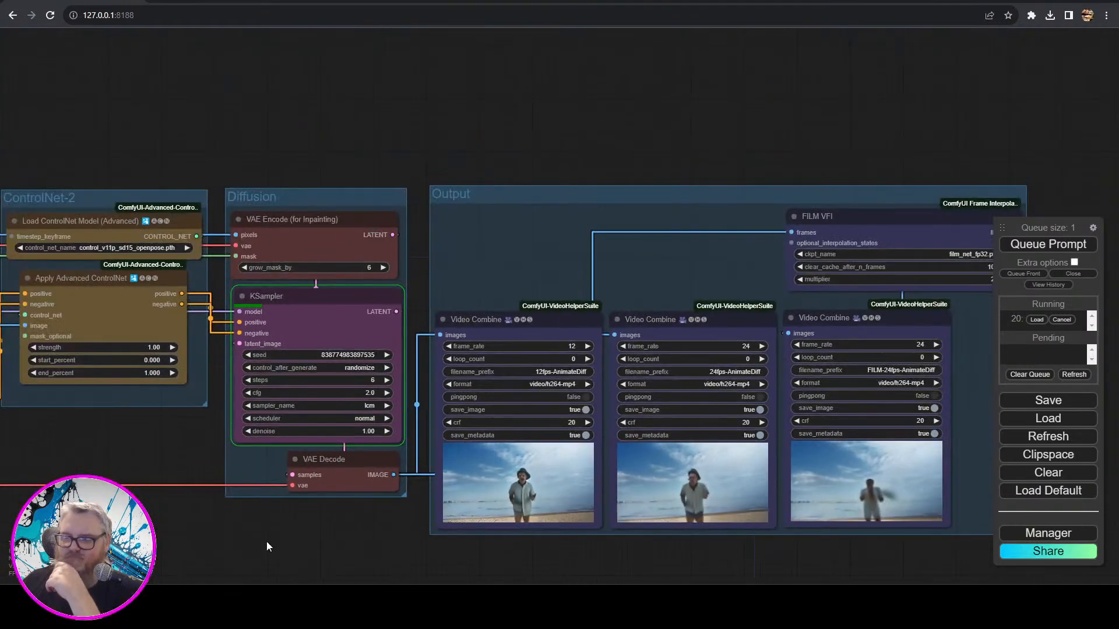
drag(266, 541, 457, 489)
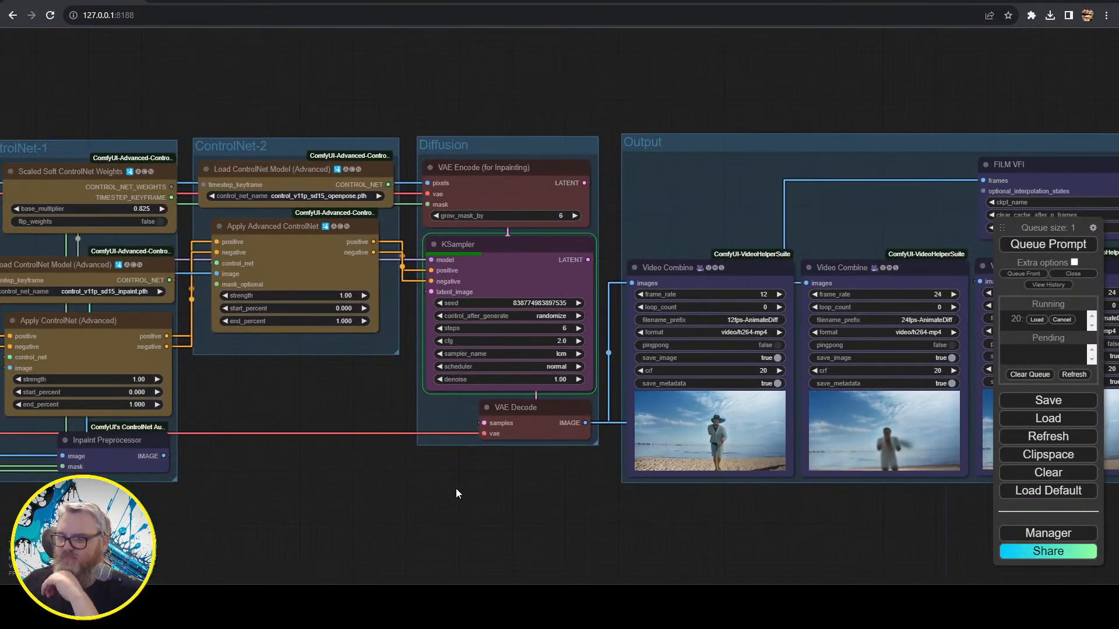
drag(315, 489, 631, 552)
scroll(632, 553, down, 5)
drag(719, 526, 153, 511)
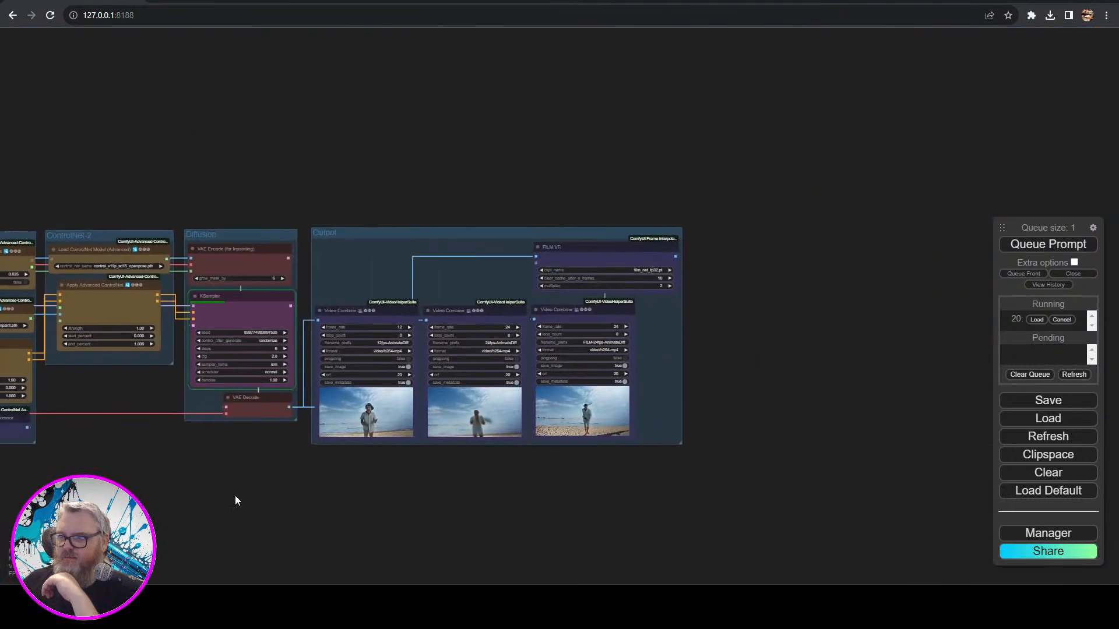
scroll(372, 476, up, 10)
drag(383, 477, 528, 542)
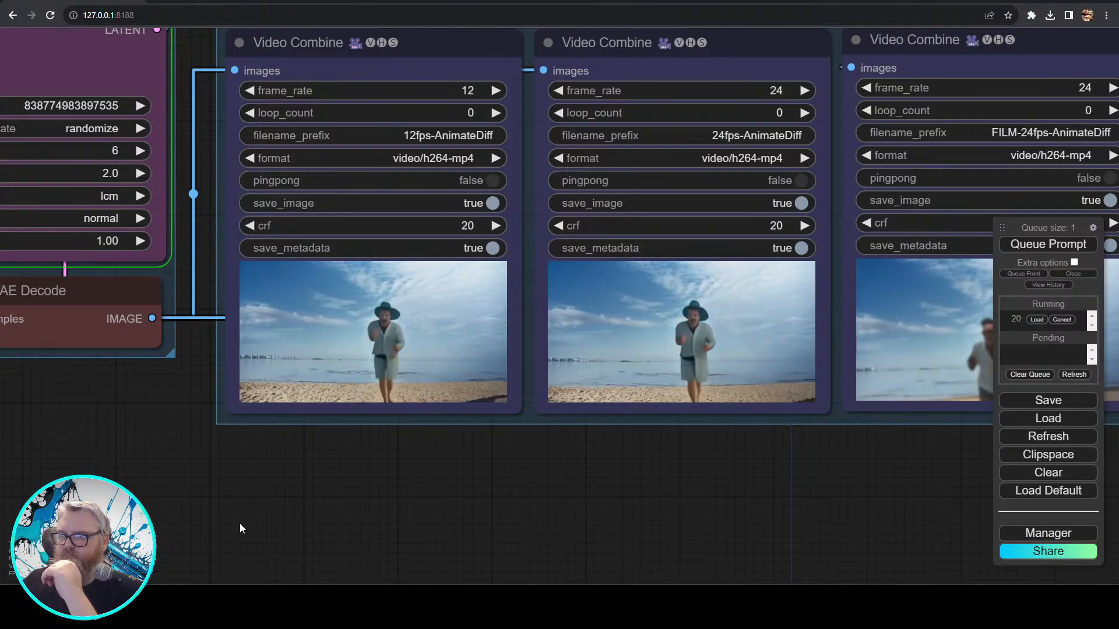
scroll(513, 539, down, 5)
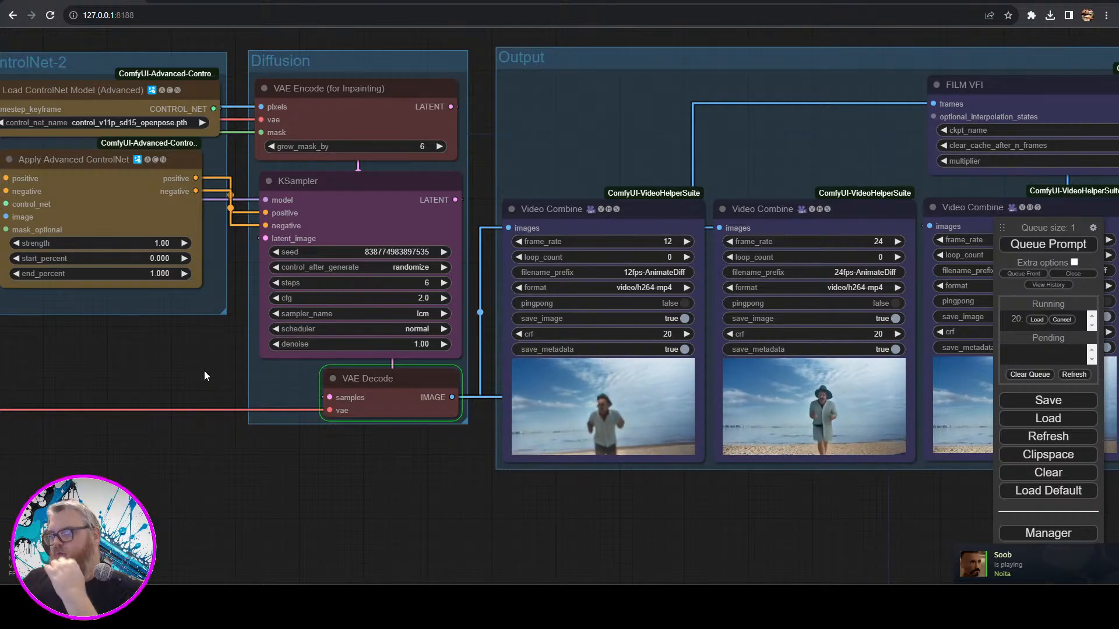
- Bring up Steam through its system tray icon and return to the ComfyUI browser window
click(966, 599)
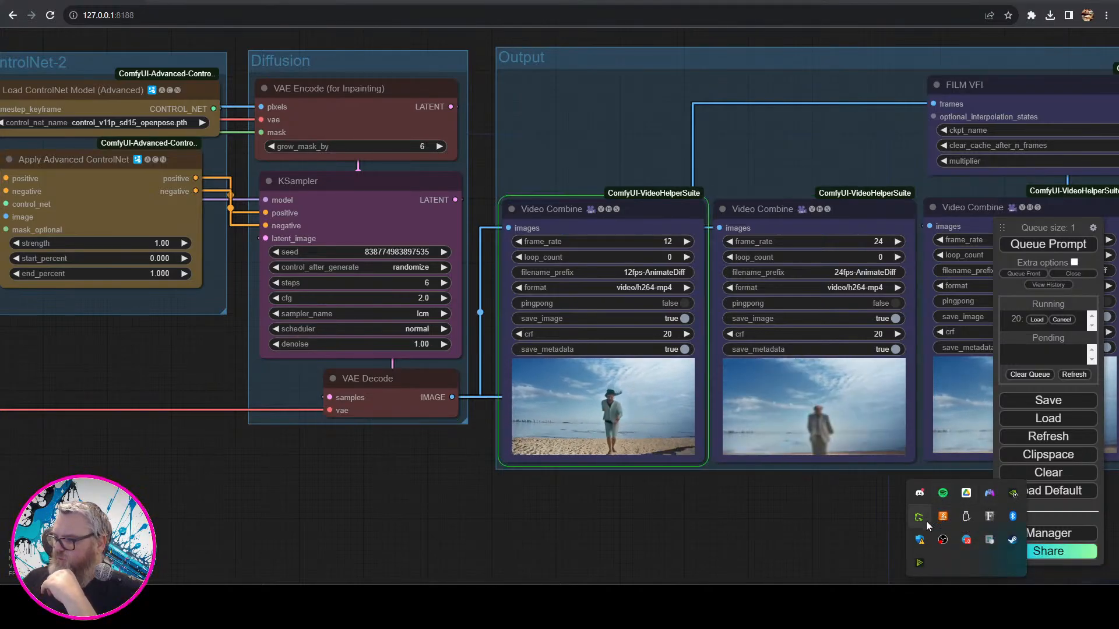
right_click(1011, 540)
click(873, 530)
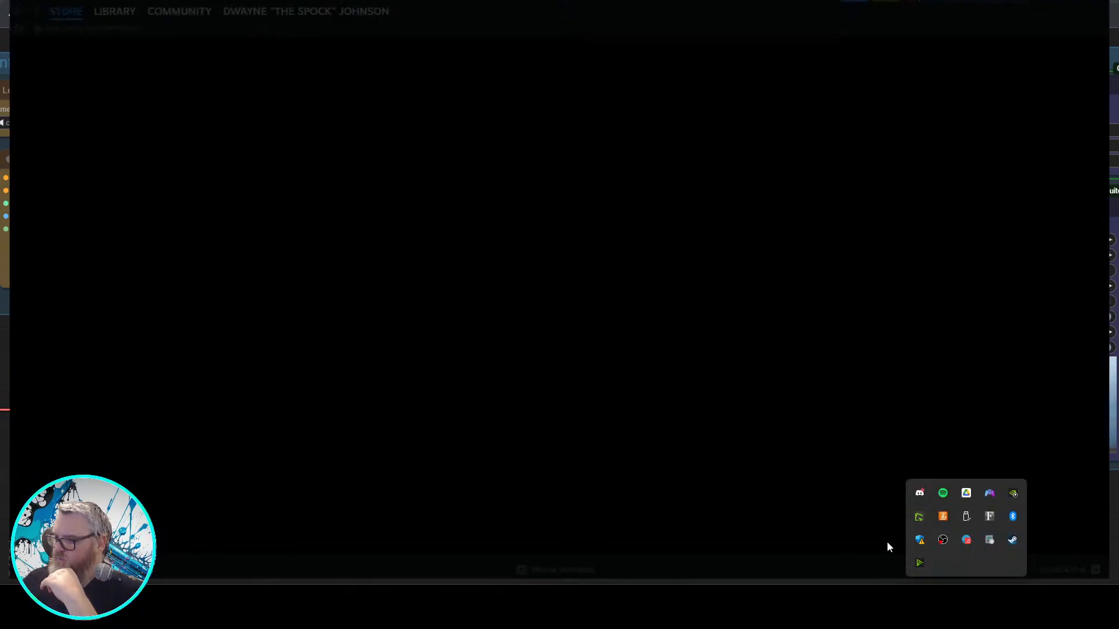
mouse_move(249, 599)
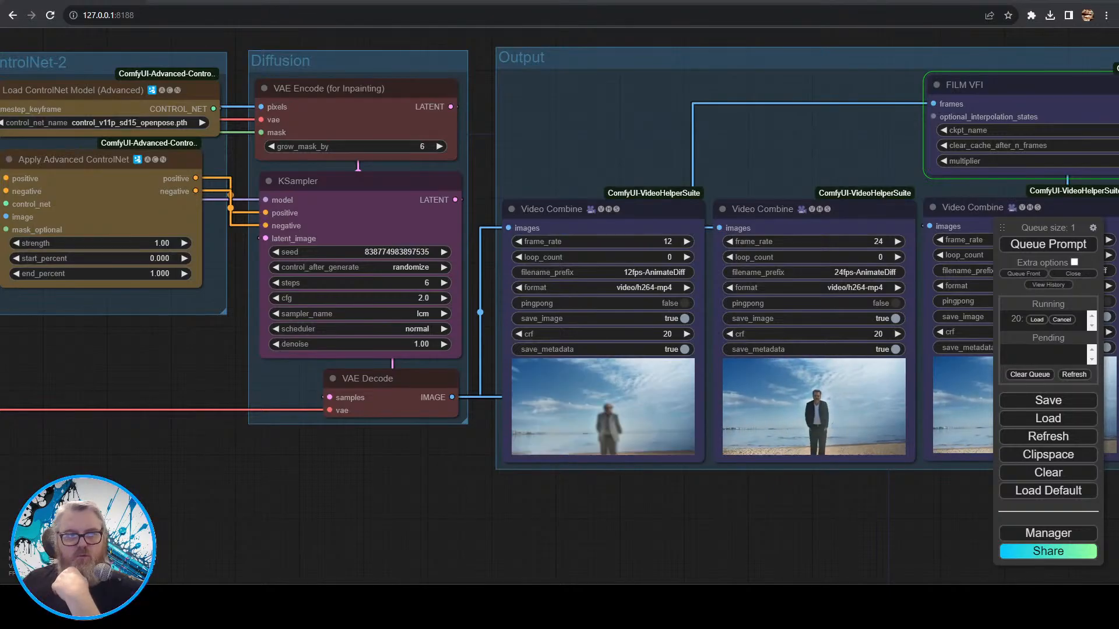
- Inspect the newly generated 12 fps video up close in the first Video Combine node of the Output group
scroll(652, 491, up, 1)
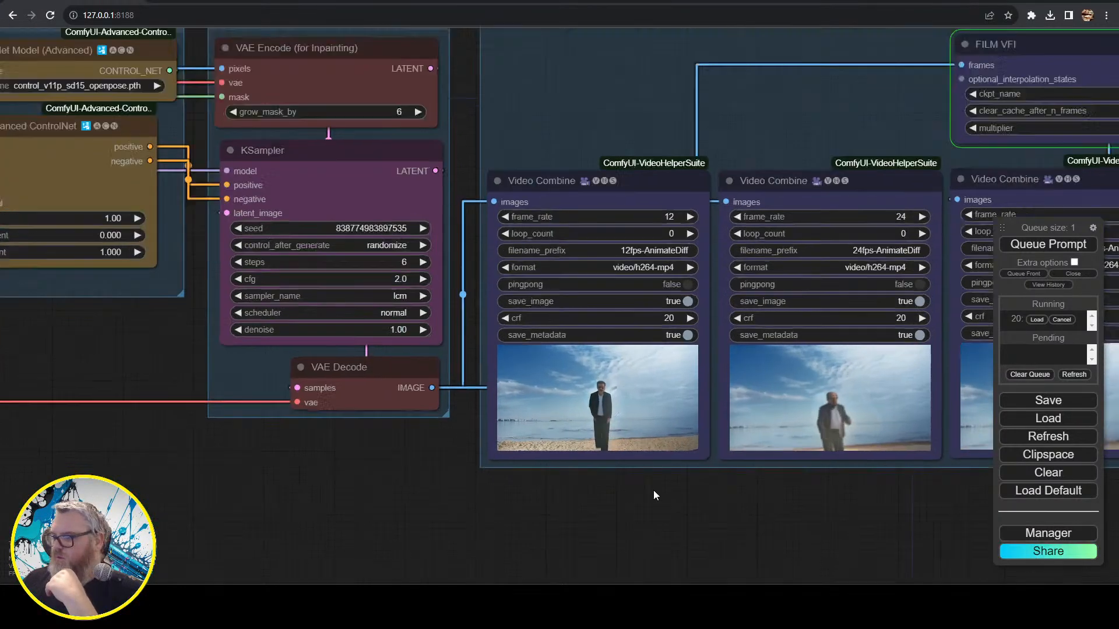
scroll(653, 490, up, 10)
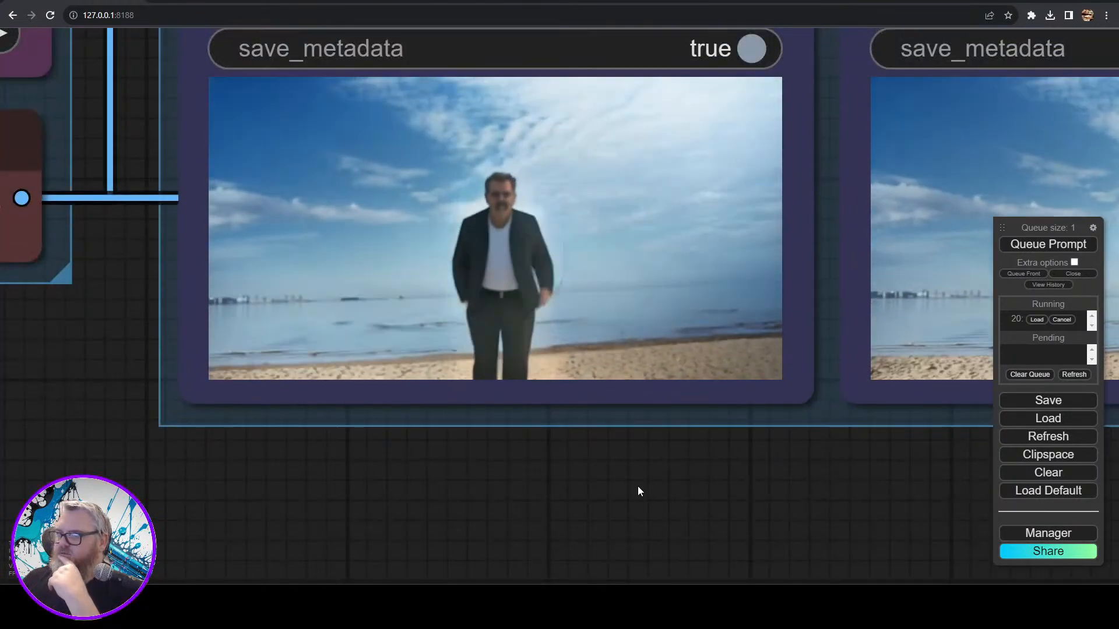
scroll(393, 481, down, 5)
- Review the workflow from the Diffusion group back through the ControlNets and prompts to the OpenPose and mask groups
drag(271, 486, 760, 531)
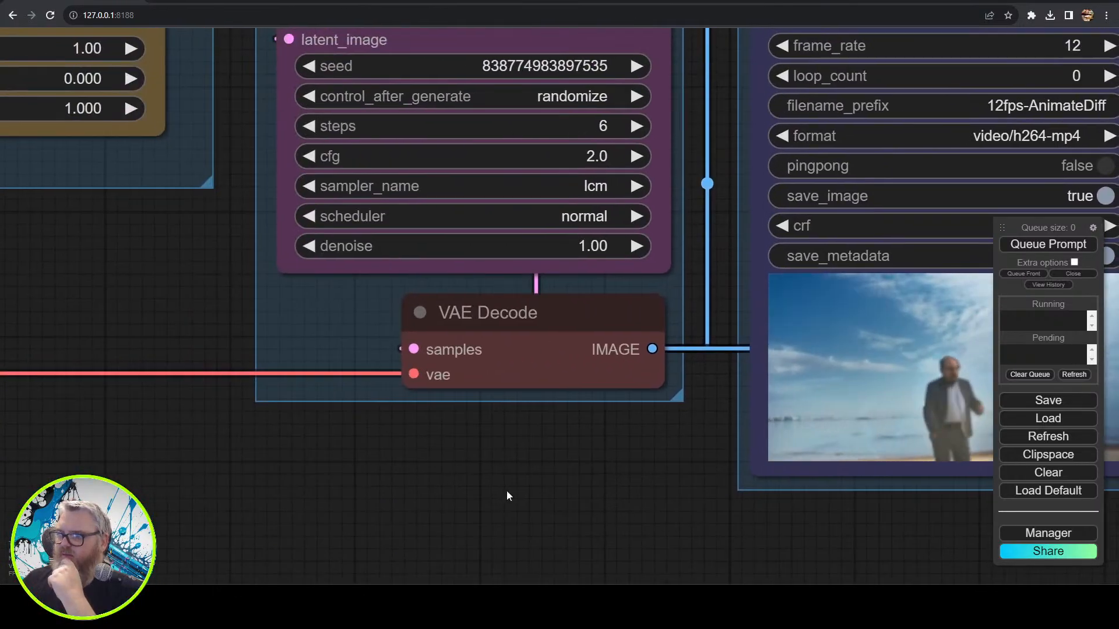
drag(381, 473, 874, 504)
scroll(640, 491, down, 6)
drag(515, 488, 920, 215)
scroll(396, 480, down, 6)
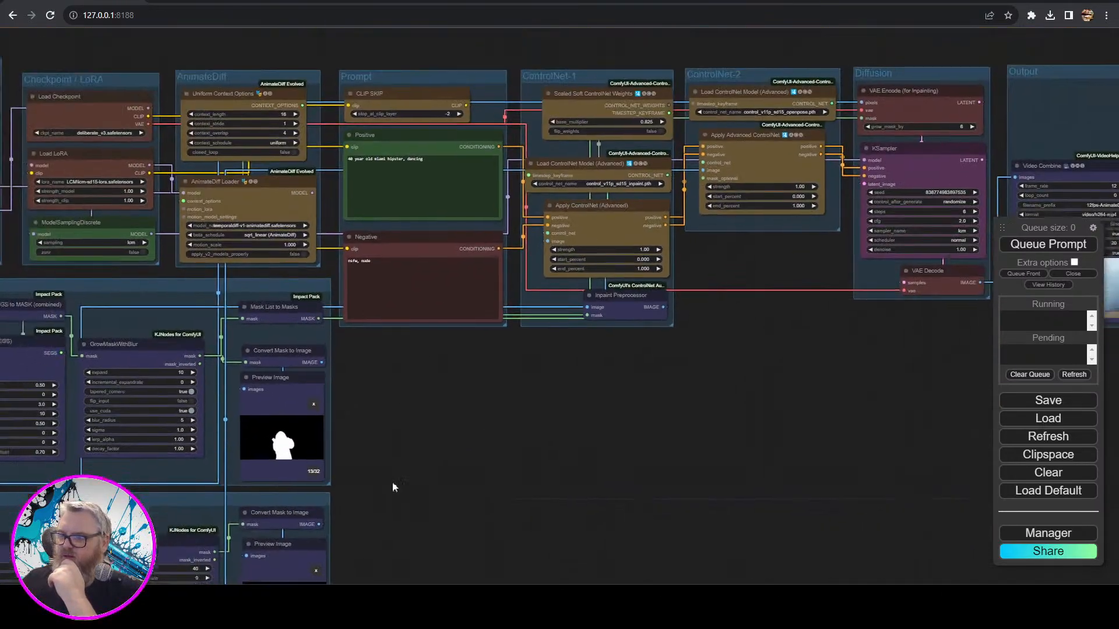
drag(393, 487, 719, 219)
drag(3, 361, 181, 381)
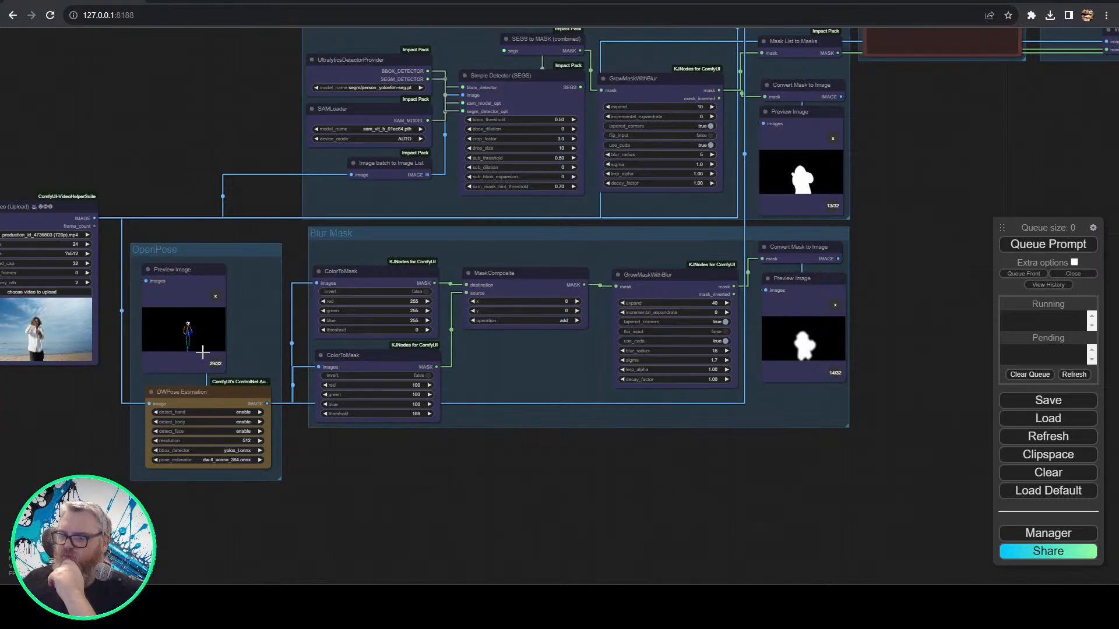
scroll(499, 506, down, 3)
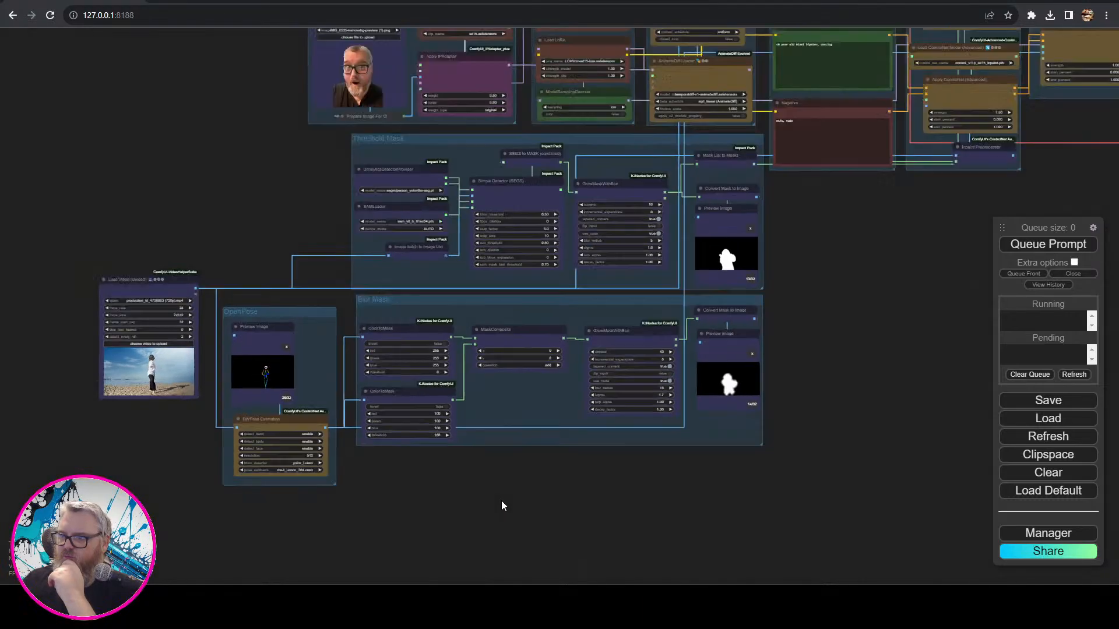
scroll(547, 498, down, 3)
drag(547, 498, 494, 504)
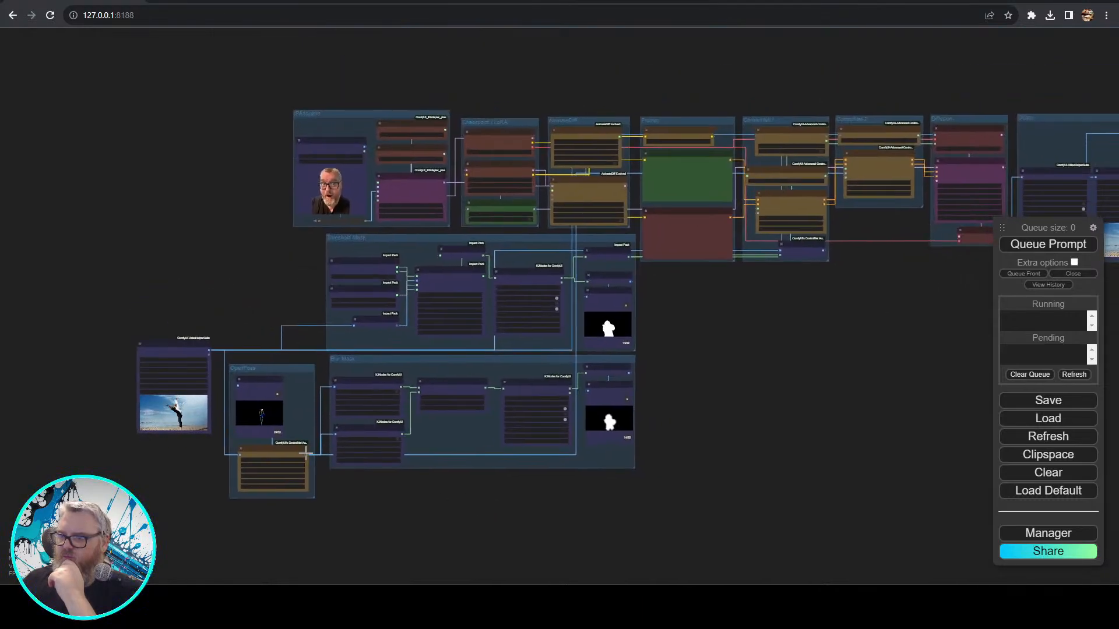
drag(760, 348, 784, 381)
- Disconnect the image input of Apply Advanced ControlNet in ControlNet-2 and reconnect it to DWPose Estimation's IMAGE output
scroll(631, 416, up, 10)
scroll(631, 401, down, 4)
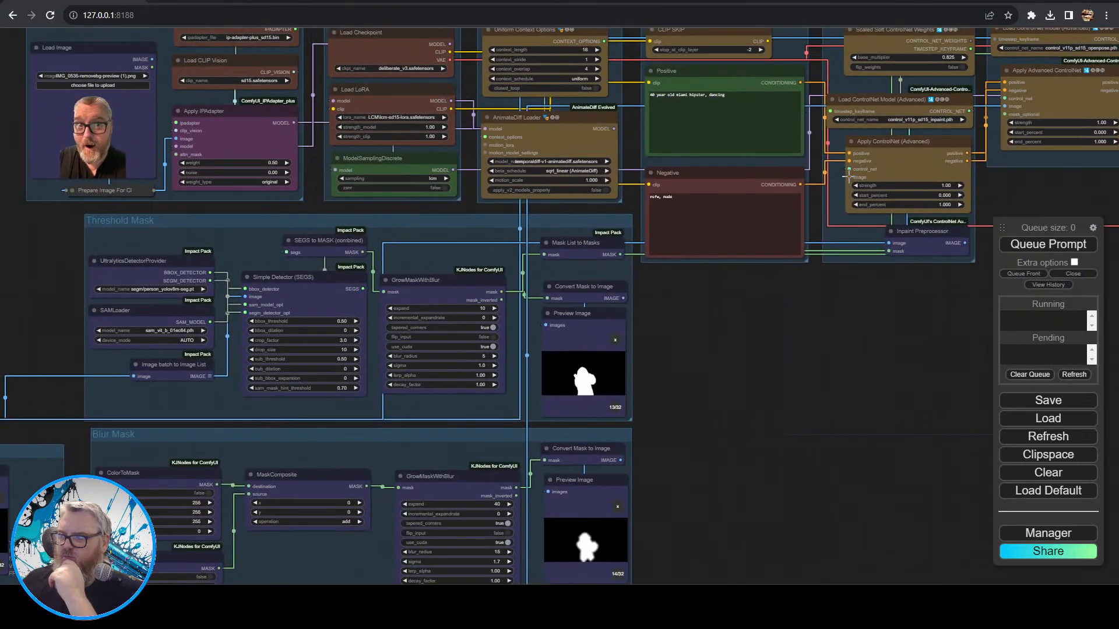
drag(1003, 107, 802, 478)
scroll(819, 429, down, 6)
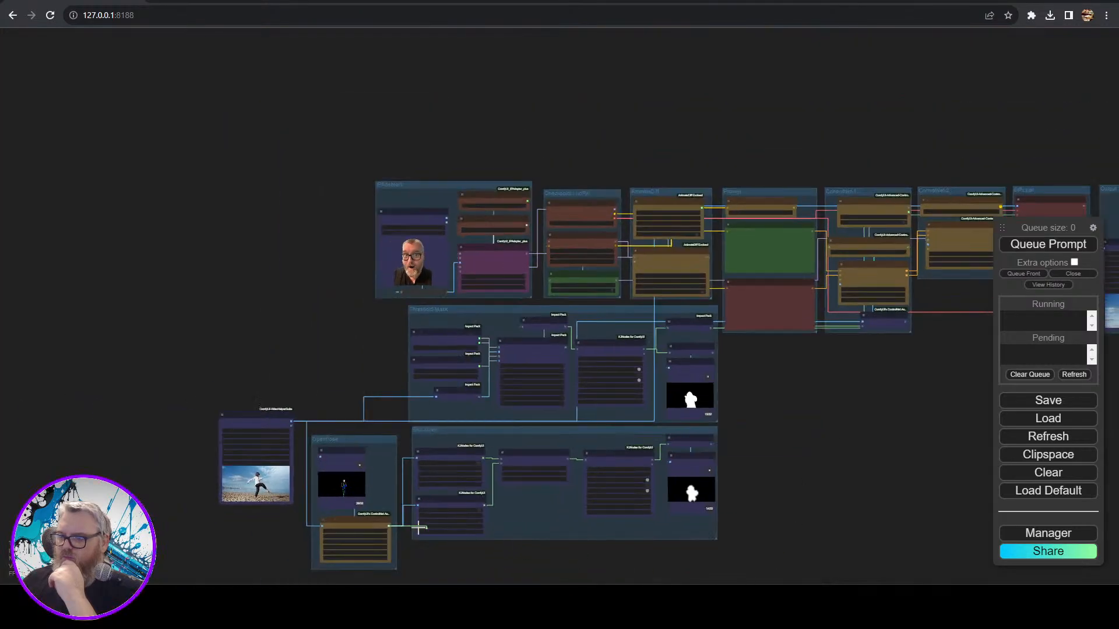
drag(455, 578, 952, 255)
scroll(970, 334, up, 1)
scroll(975, 333, down, 3)
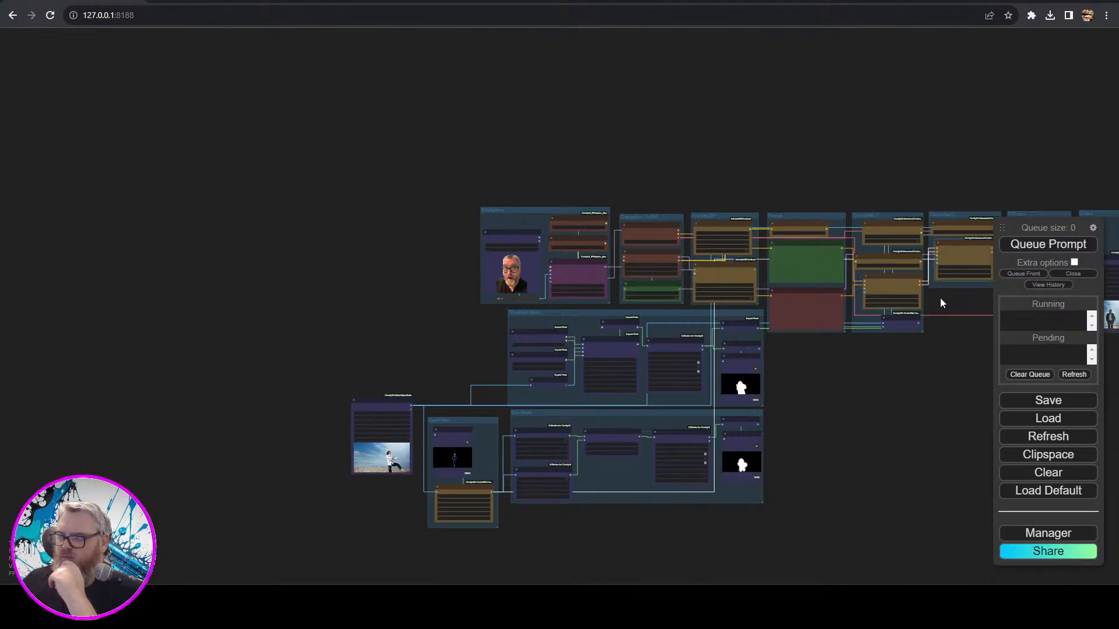
scroll(939, 298, up, 5)
drag(931, 348, 761, 417)
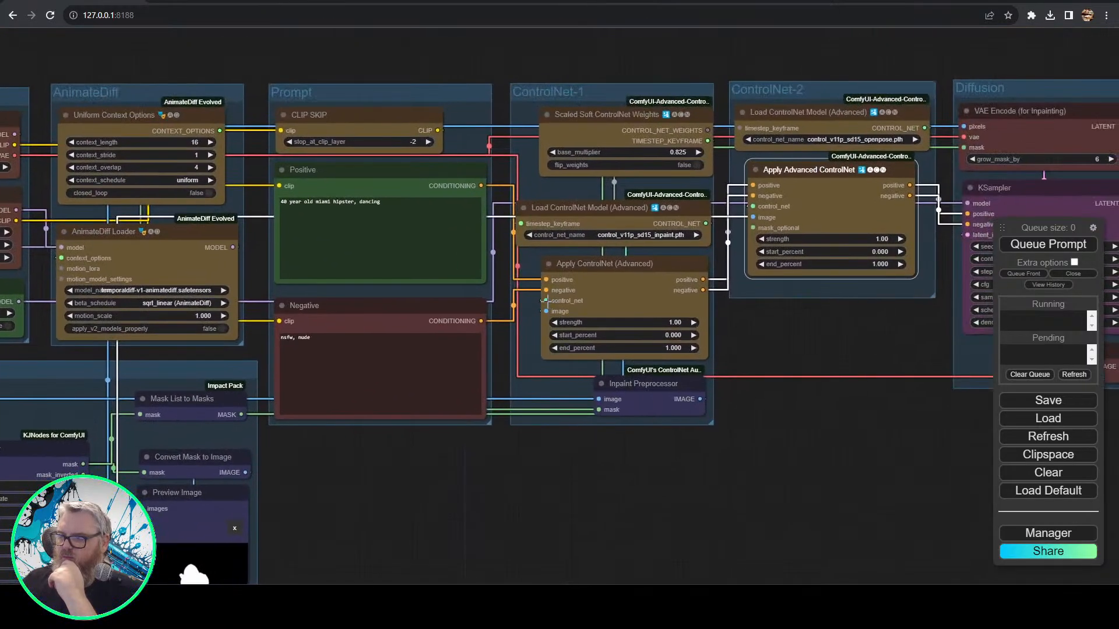
mouse_move(544, 312)
mouse_down()
mouse_move(508, 338)
mouse_move(546, 313)
mouse_up()
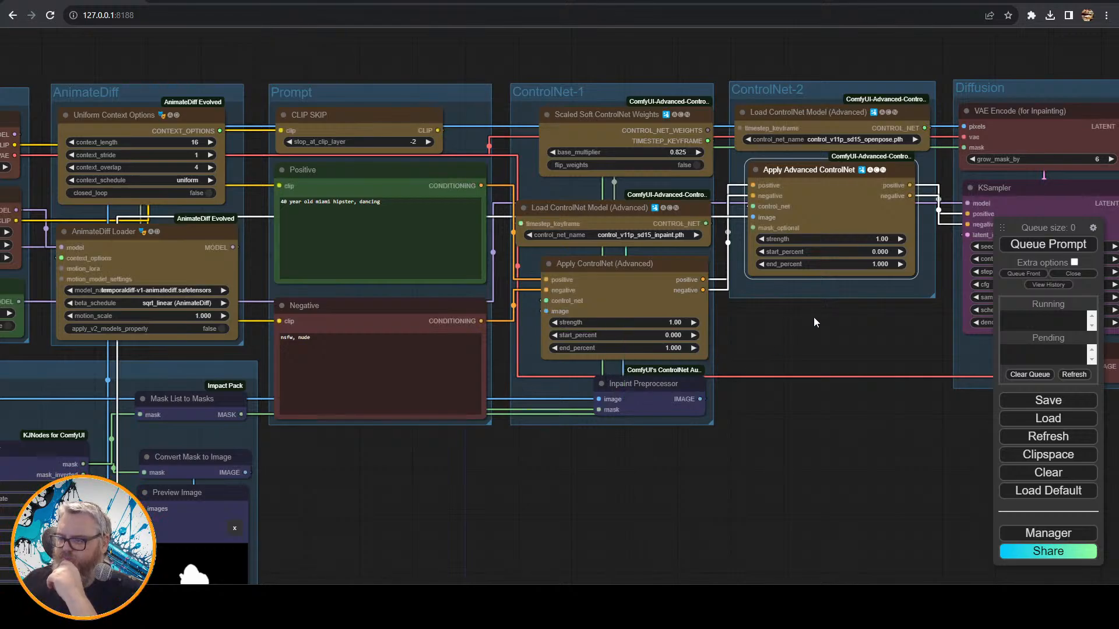
- Load joan_of_arc.mp4 from the Videos folder into the Load Video (Upload) node
drag(806, 316, 582, 394)
drag(307, 495, 806, 310)
drag(552, 499, 976, 272)
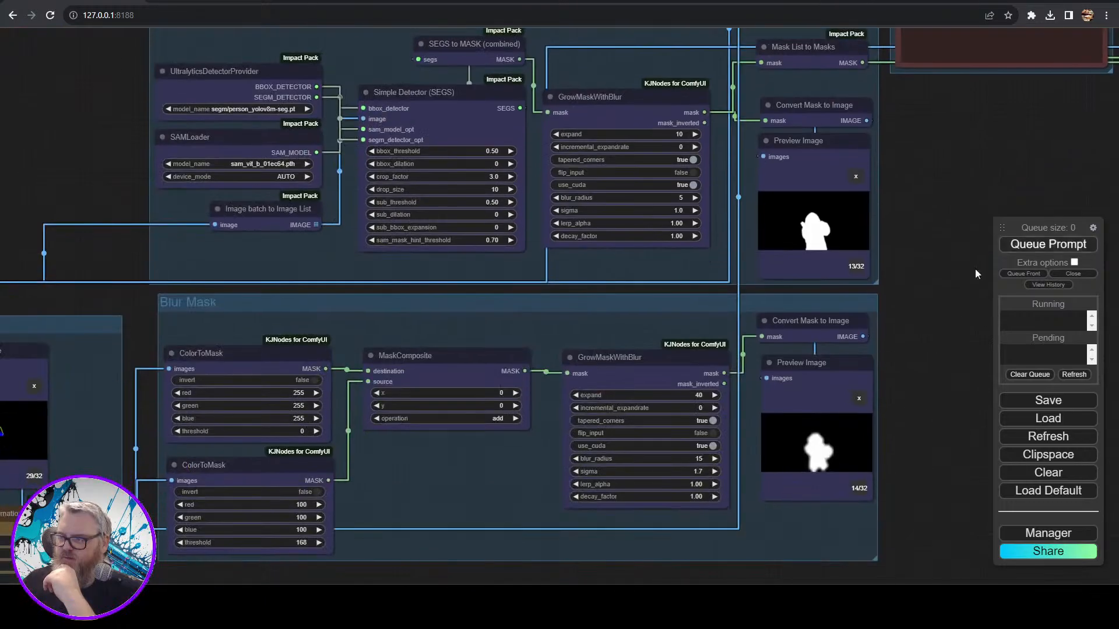
scroll(976, 272, down, 5)
drag(240, 216, 332, 187)
scroll(308, 263, up, 5)
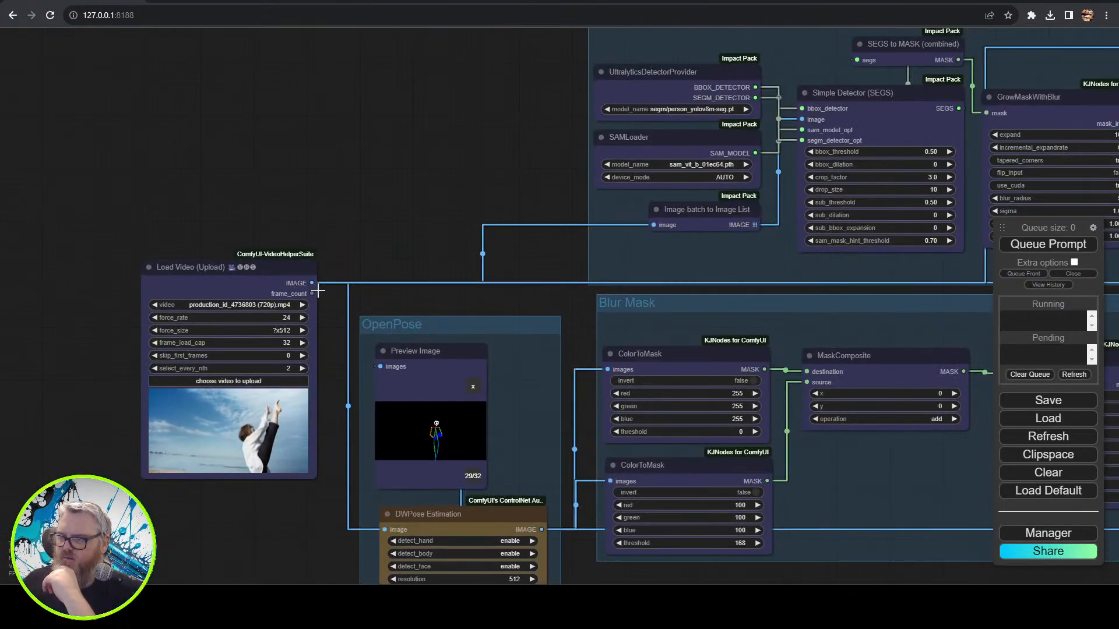
click(221, 380)
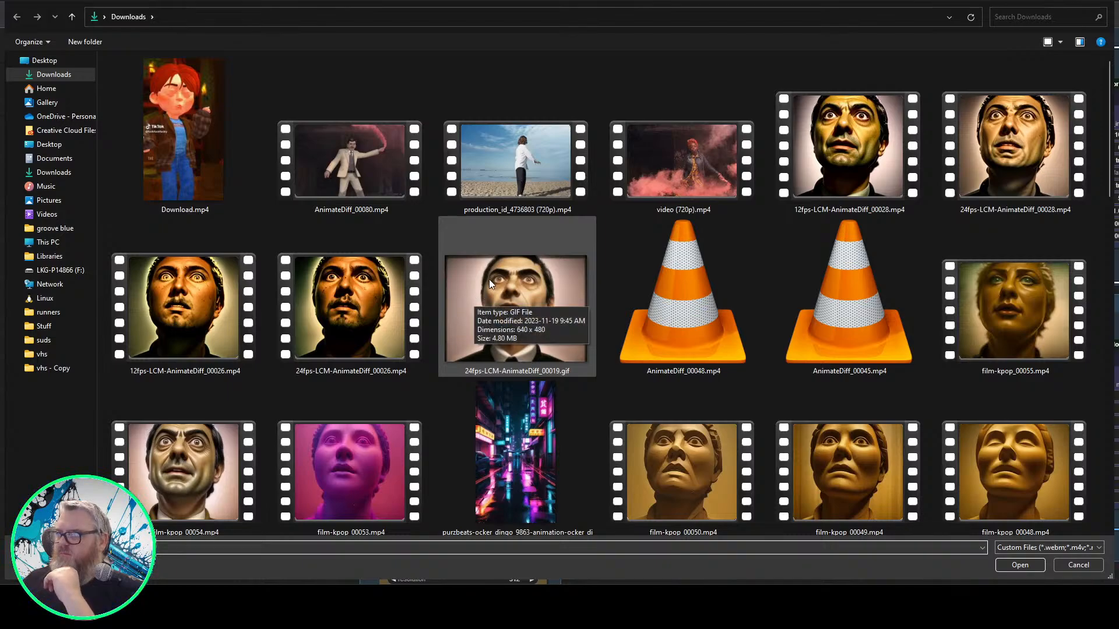
scroll(396, 299, down, 5)
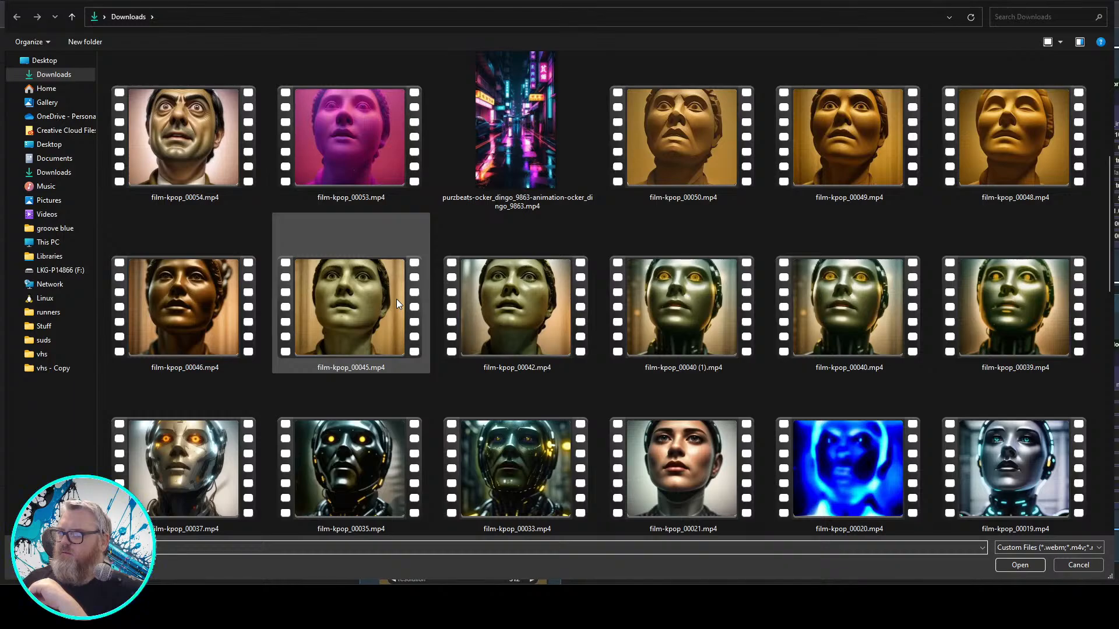
click(62, 173)
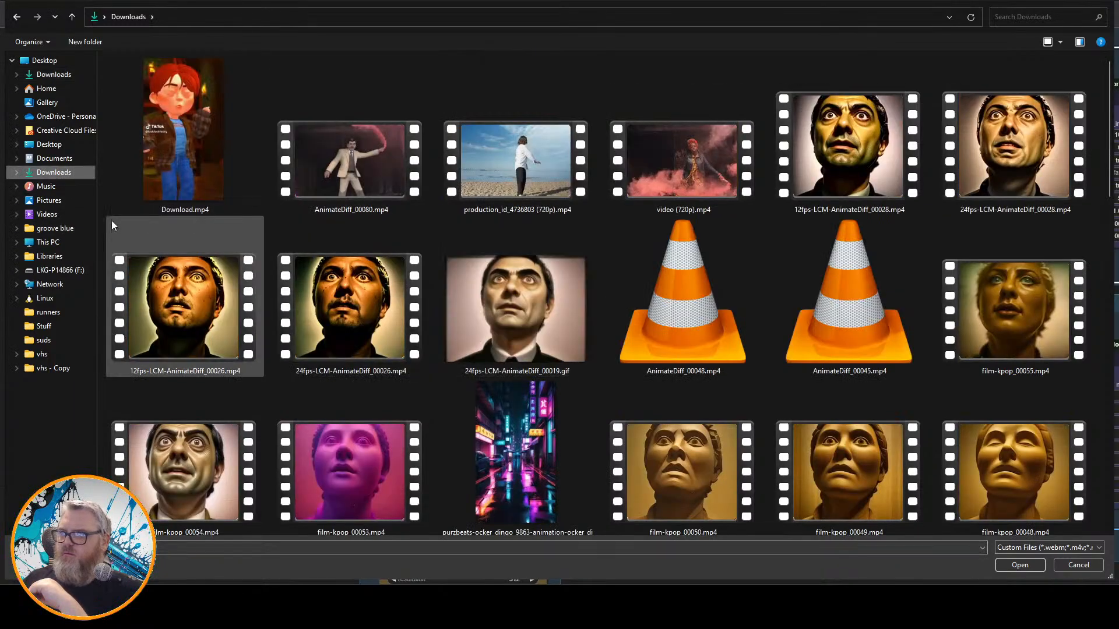
click(47, 214)
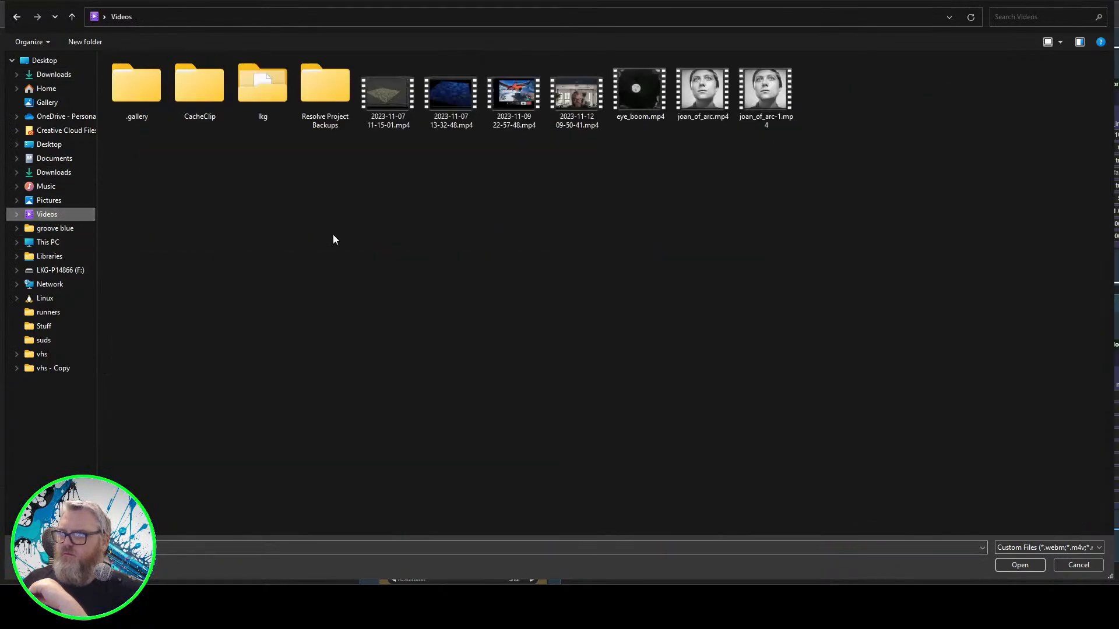
double_click(712, 92)
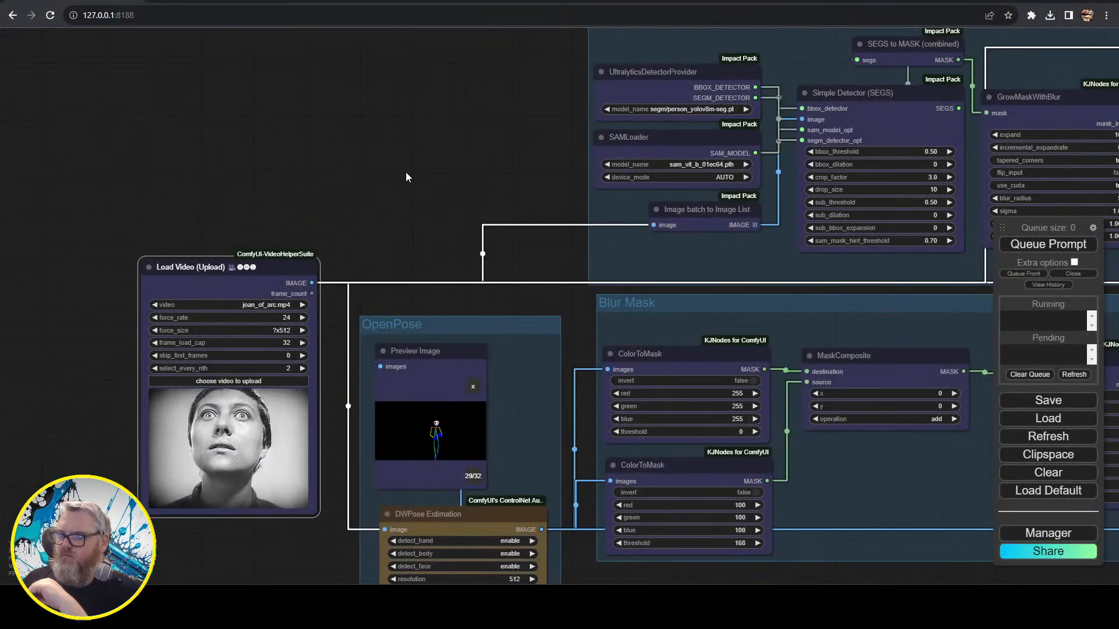
- Queue the workflow for the new video and bring the OpenPose, Threshold Mask and Blur Mask groups into view
drag(405, 173, 276, 56)
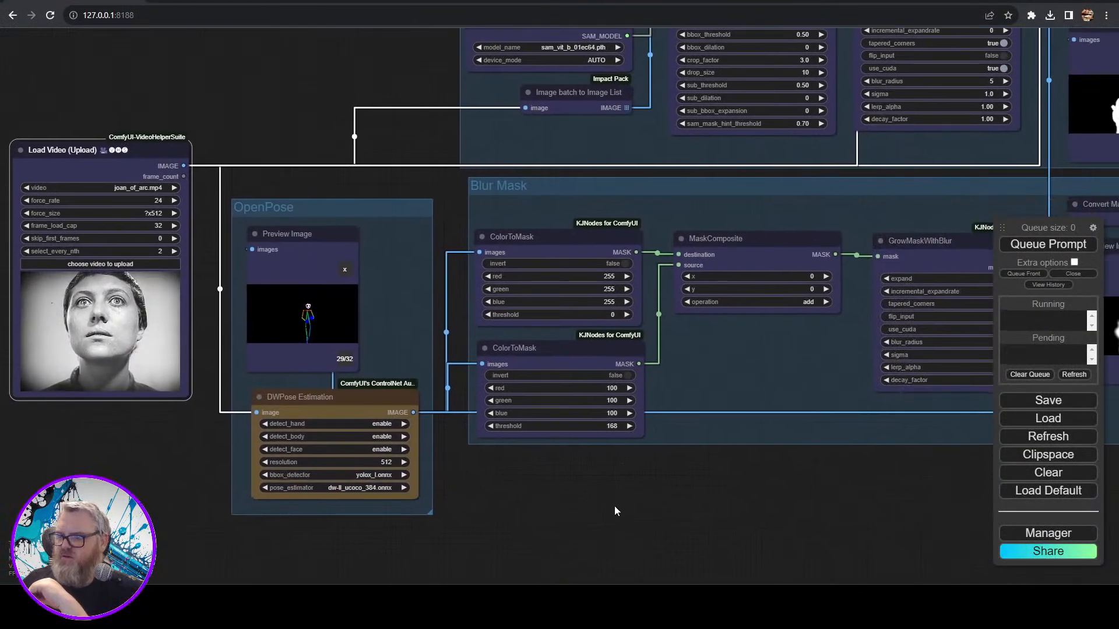
drag(764, 477, 289, 498)
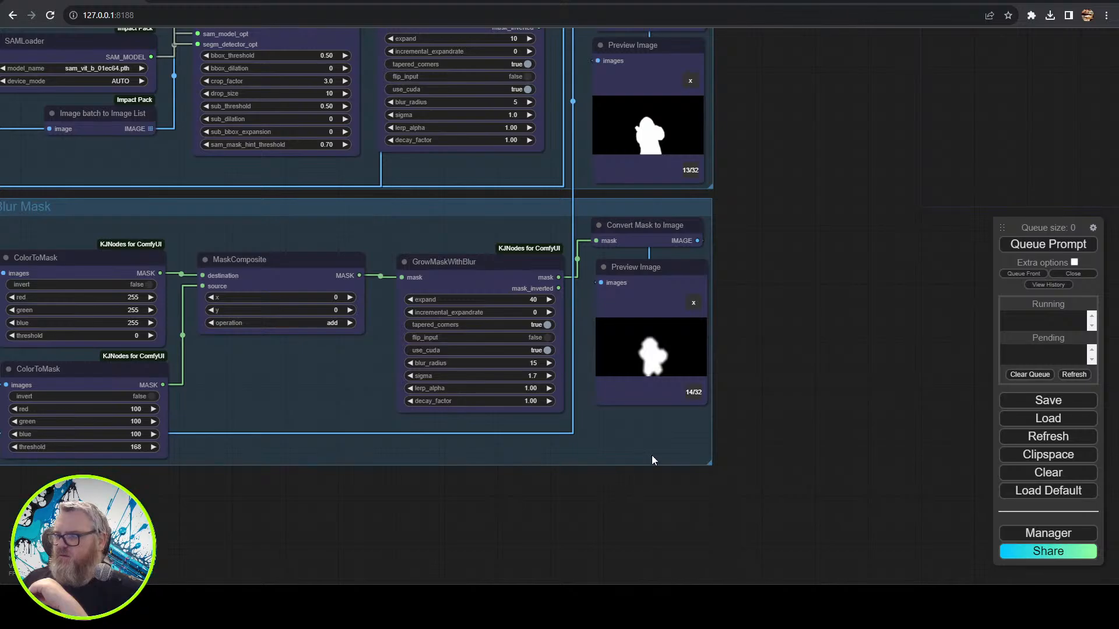
scroll(757, 332, down, 3)
drag(837, 281, 963, 344)
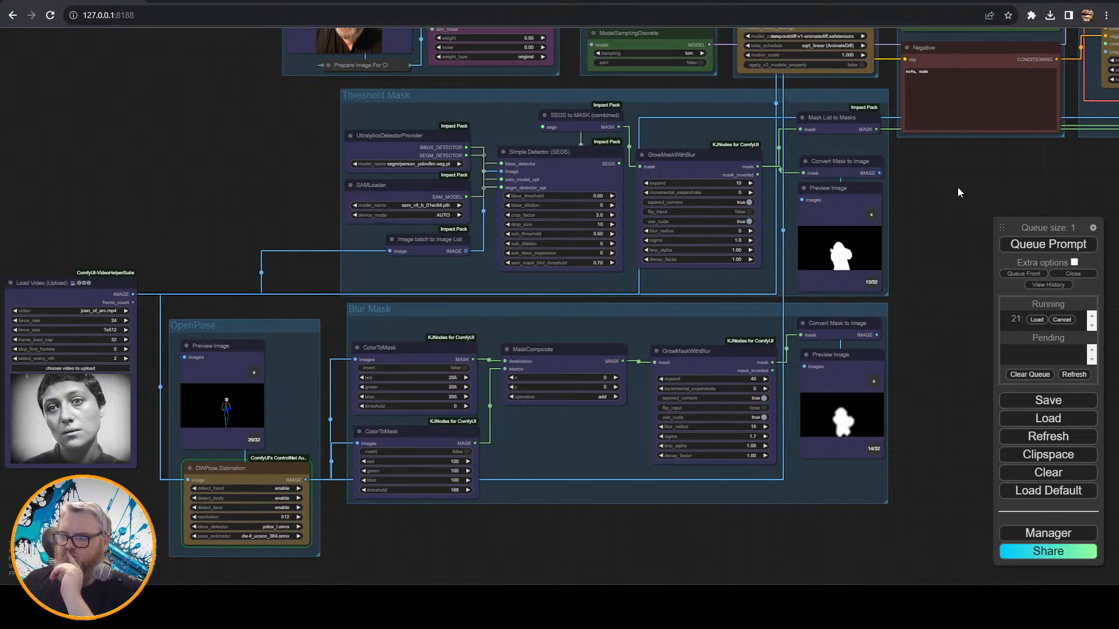
- Rearrange the Blur Mask group by lowering its mask preview nodes, then shift all its nodes up and fit the group frame around them
drag(844, 326, 839, 398)
drag(832, 327, 826, 356)
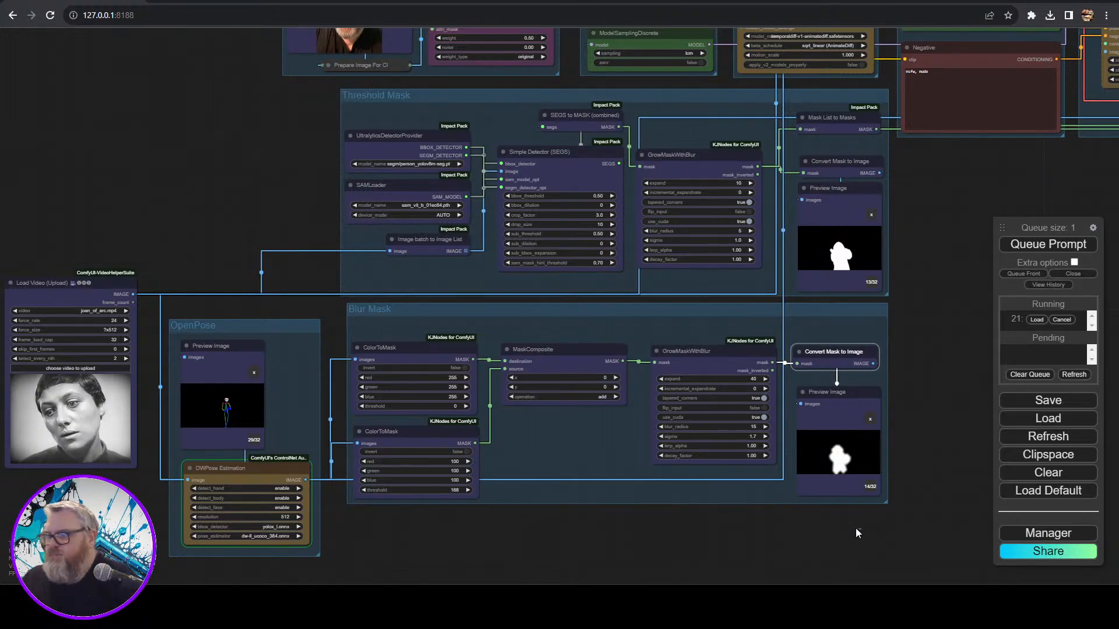
drag(857, 534, 332, 341)
drag(409, 357, 413, 340)
click(896, 492)
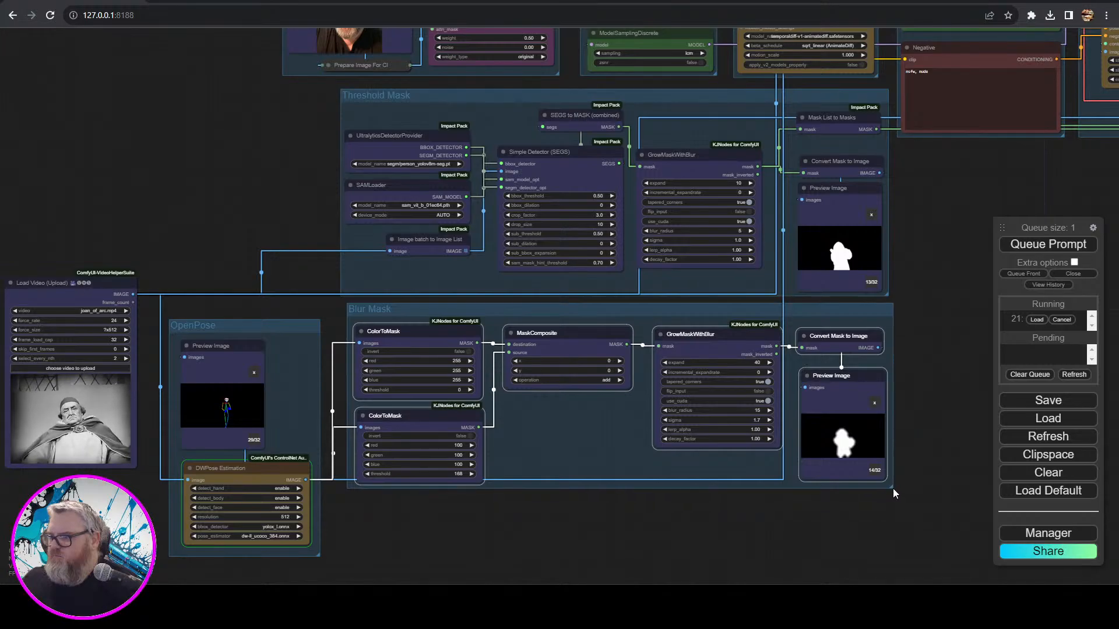
- Nudge the Blur Mask group into alignment and move the Mask List to Masks node to the empty area below ControlNet-2
drag(714, 305, 711, 304)
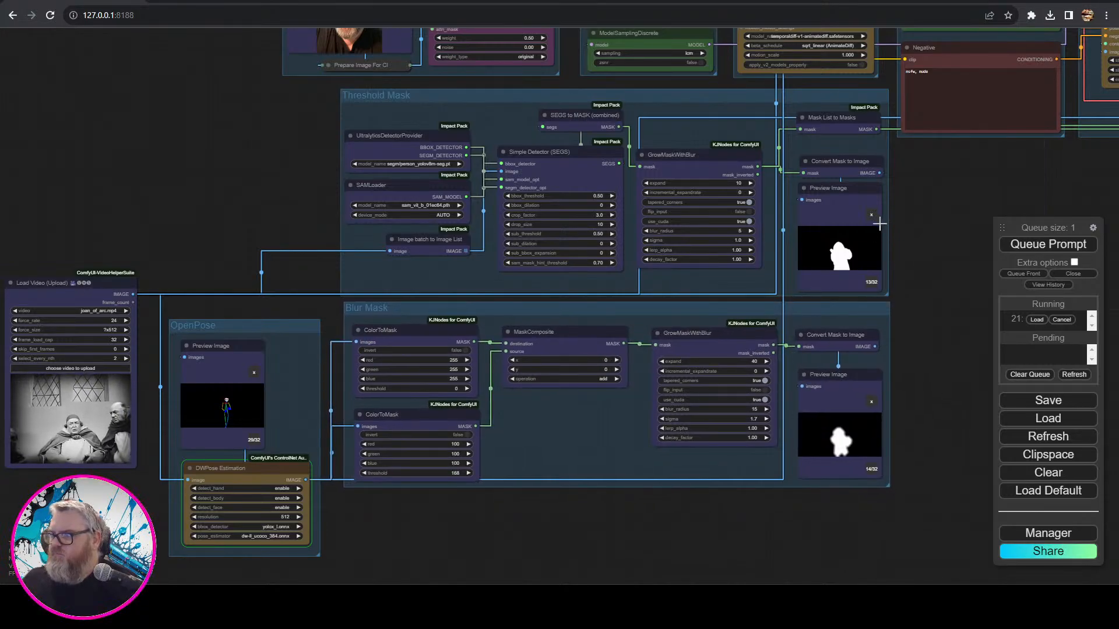
drag(945, 159, 569, 316)
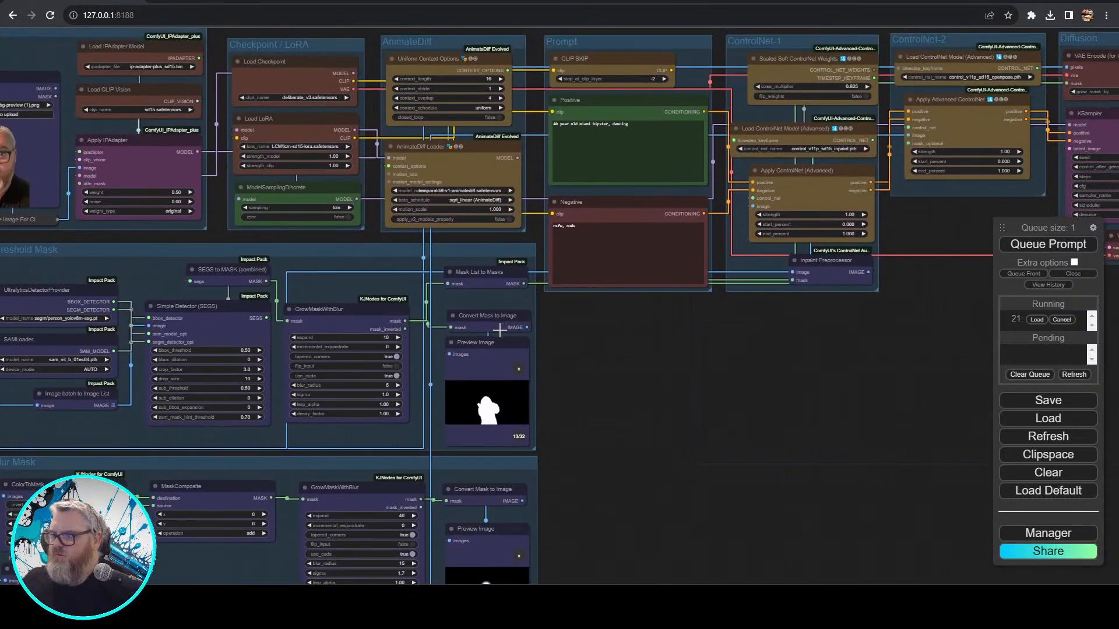
drag(659, 323, 517, 386)
drag(333, 342, 840, 437)
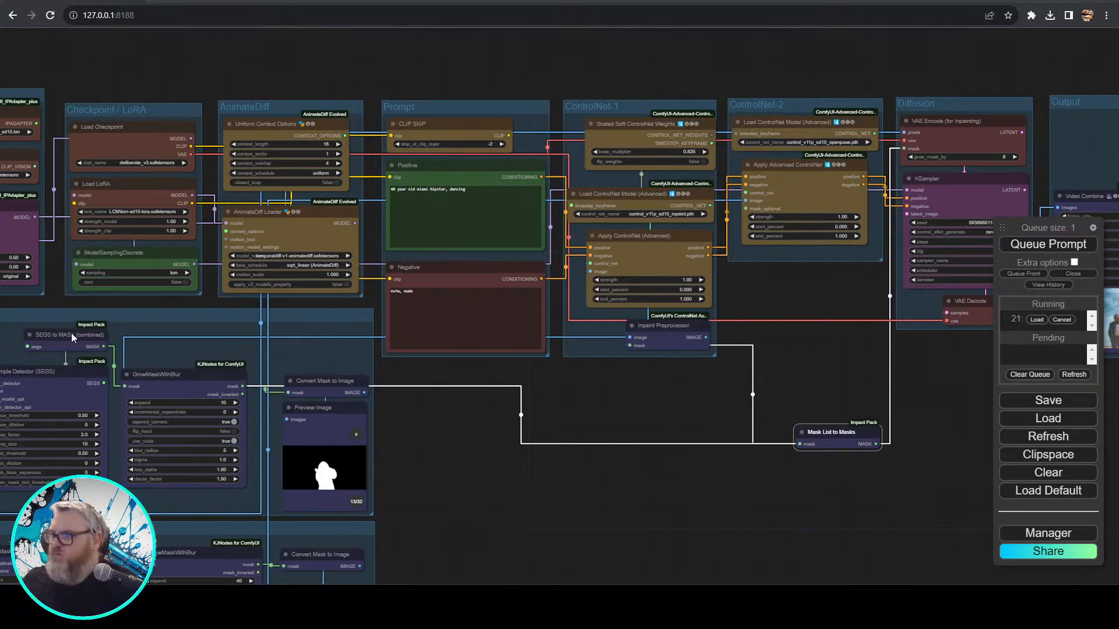
scroll(512, 501, down, 1)
drag(512, 501, 366, 480)
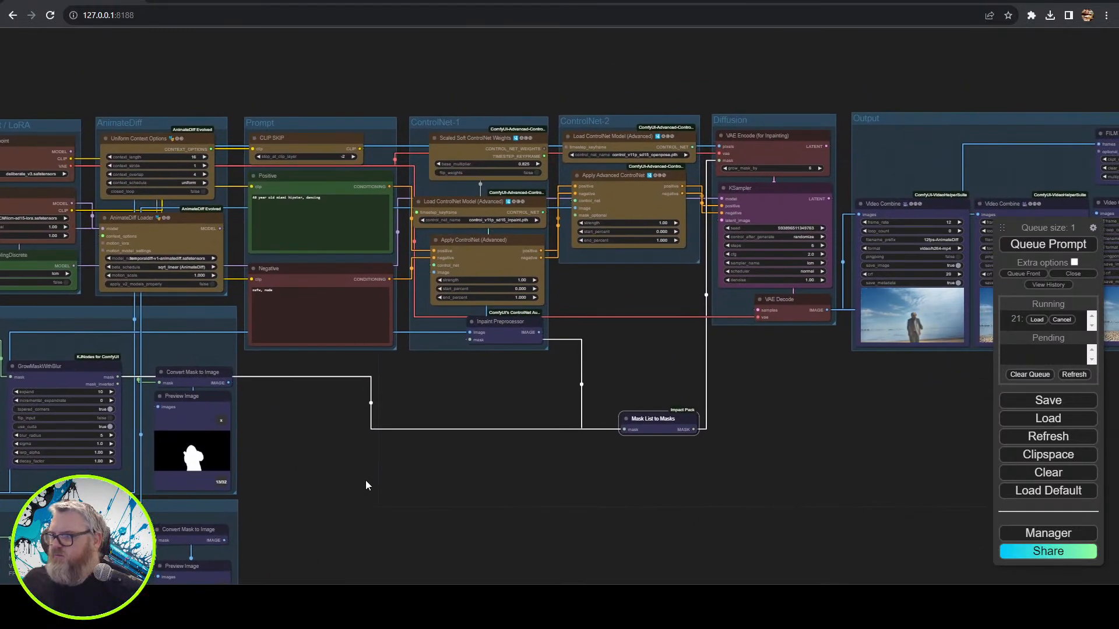
mouse_move(718, 160)
mouse_down()
mouse_move(709, 172)
mouse_move(721, 159)
mouse_up()
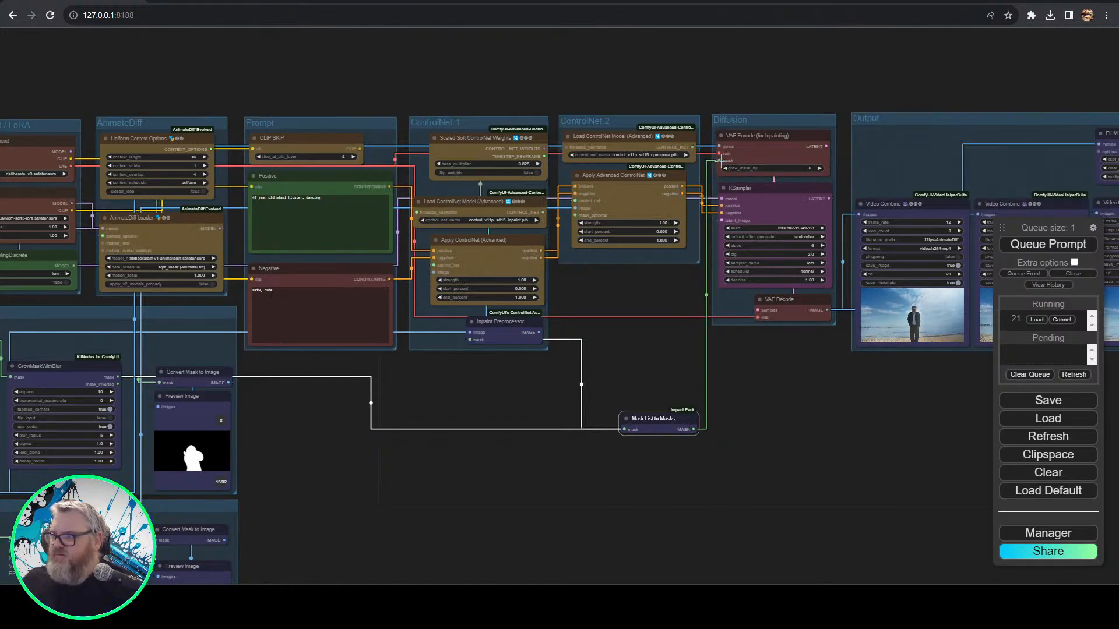
drag(638, 426, 368, 442)
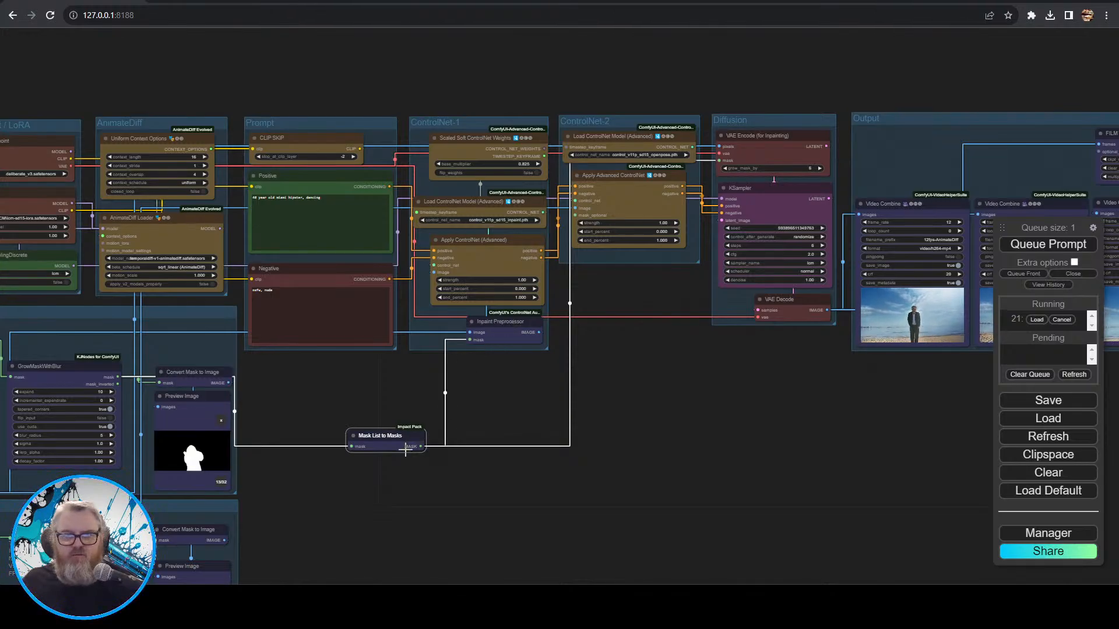
drag(394, 437, 665, 446)
- Inspect the mask preview in the Blur Mask group by enlarging a single frame of the batch
drag(512, 508, 763, 421)
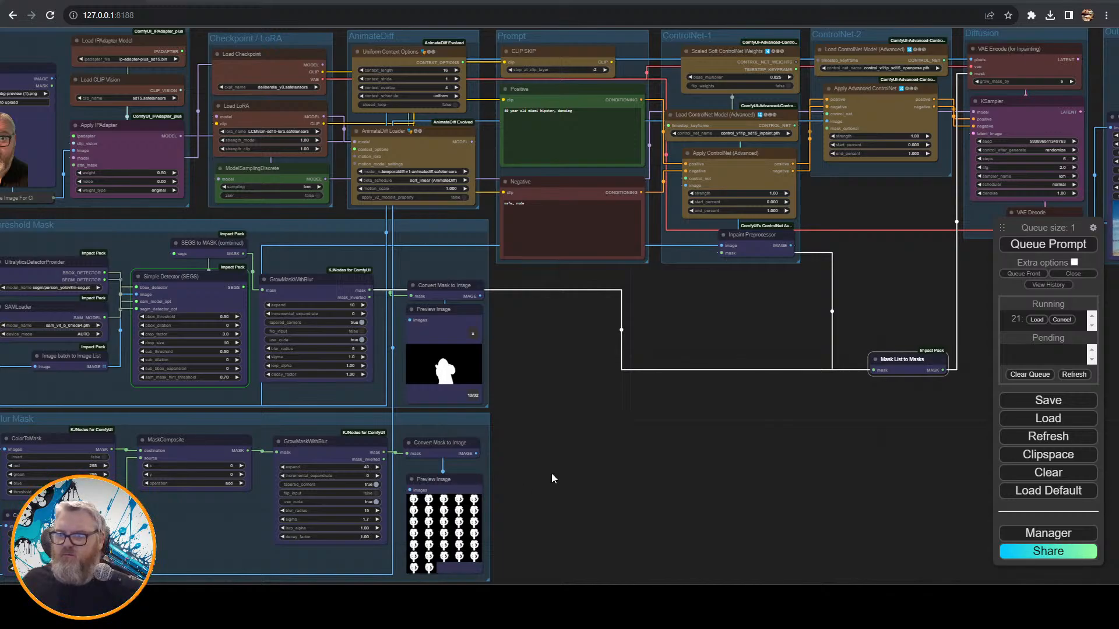
drag(552, 473, 527, 437)
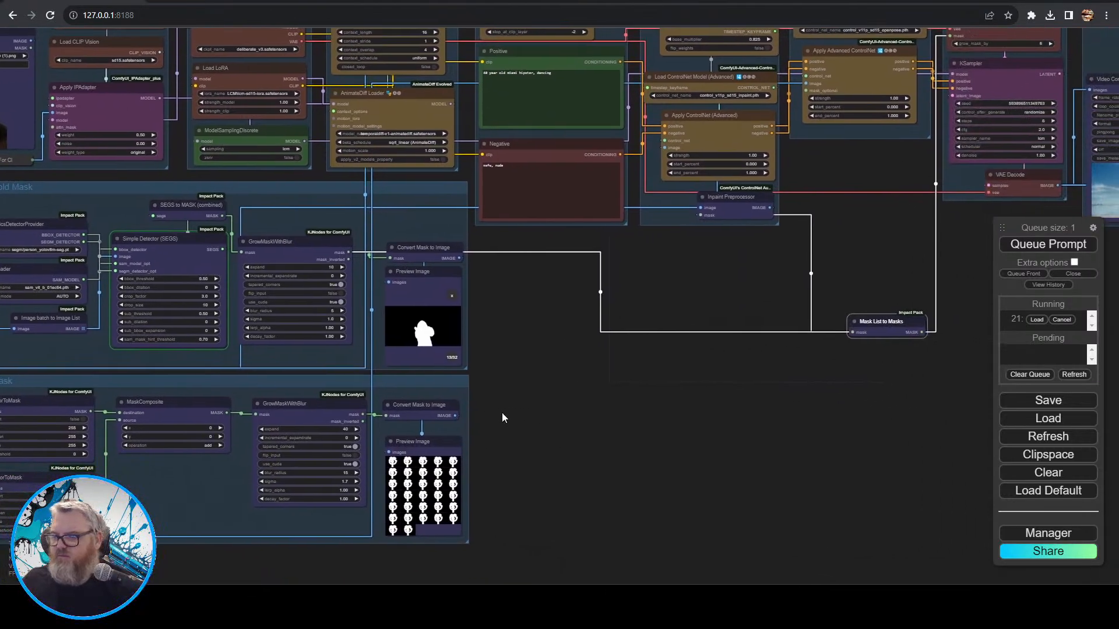
scroll(473, 413, up, 5)
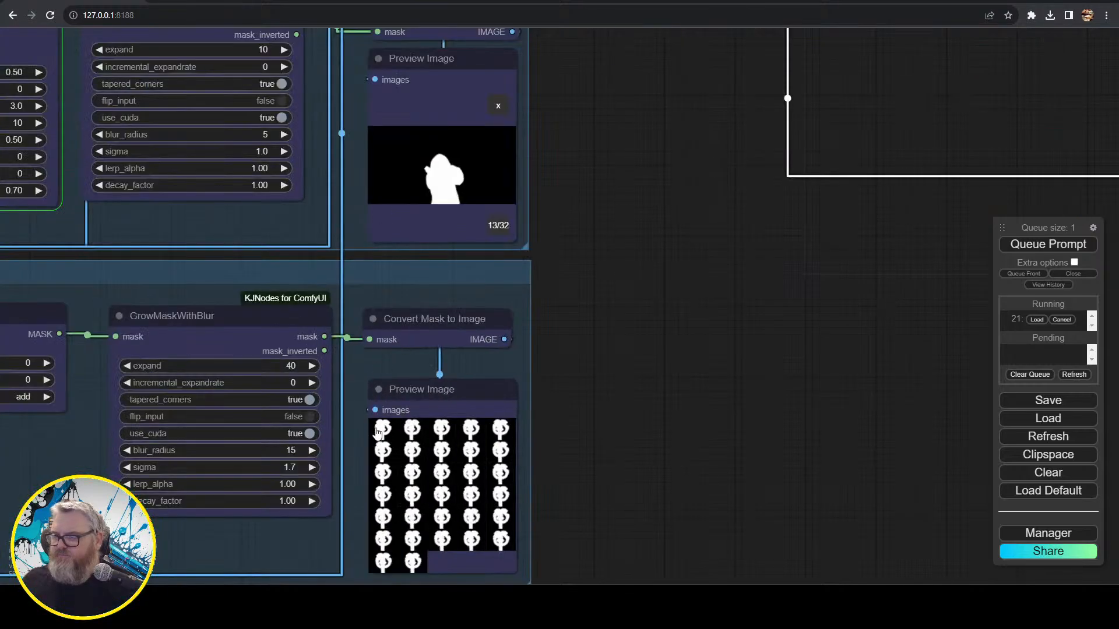
click(441, 450)
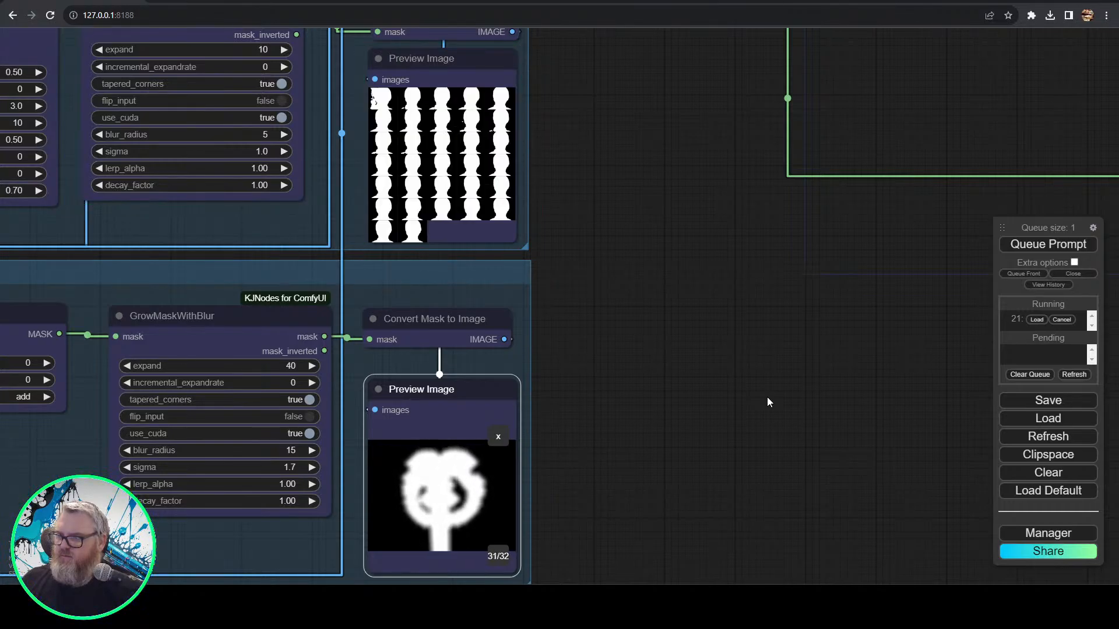
- Set the weight of the Apply IPAdapter node to 1.00
scroll(735, 281, down, 6)
drag(807, 293, 541, 450)
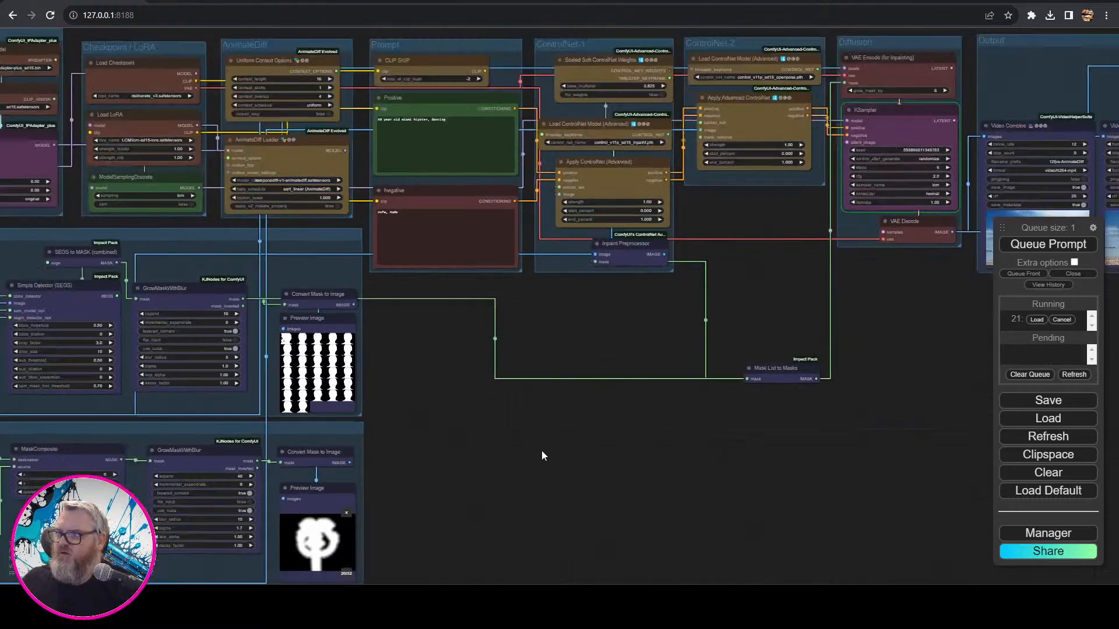
drag(603, 423, 363, 459)
scroll(396, 462, down, 5)
scroll(487, 354, up, 5)
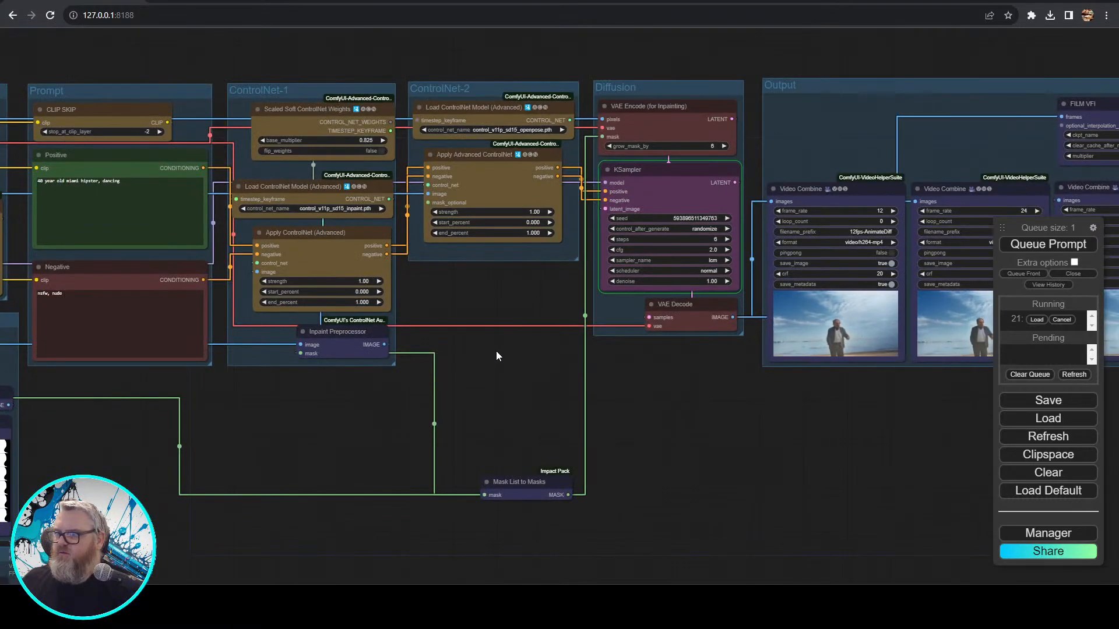
drag(499, 354, 900, 408)
drag(1030, 429, 1118, 434)
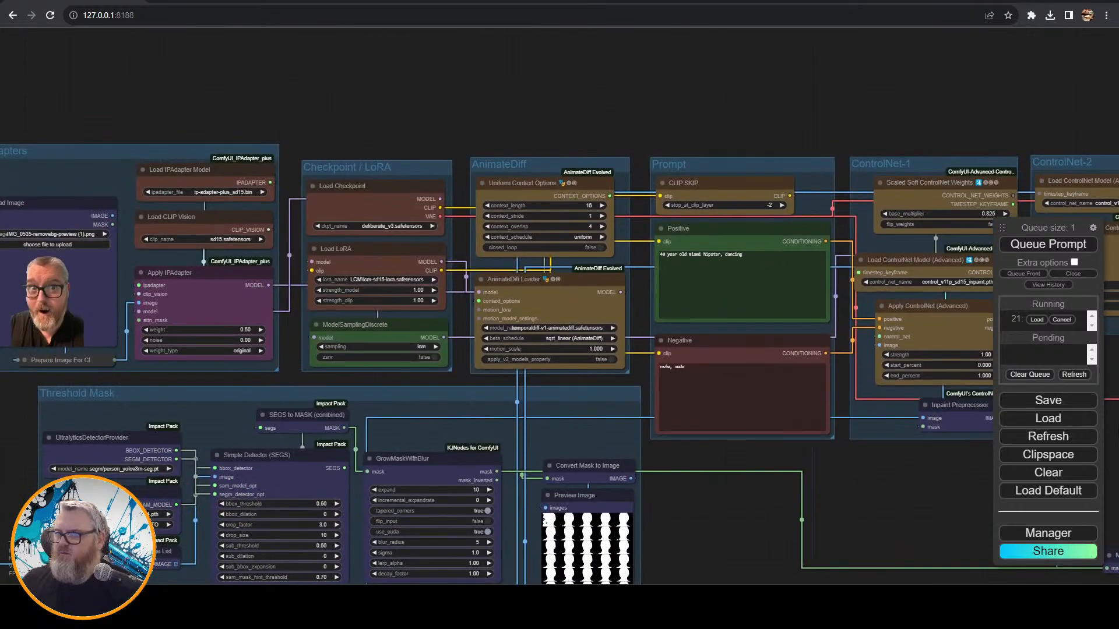
drag(236, 330, 280, 376)
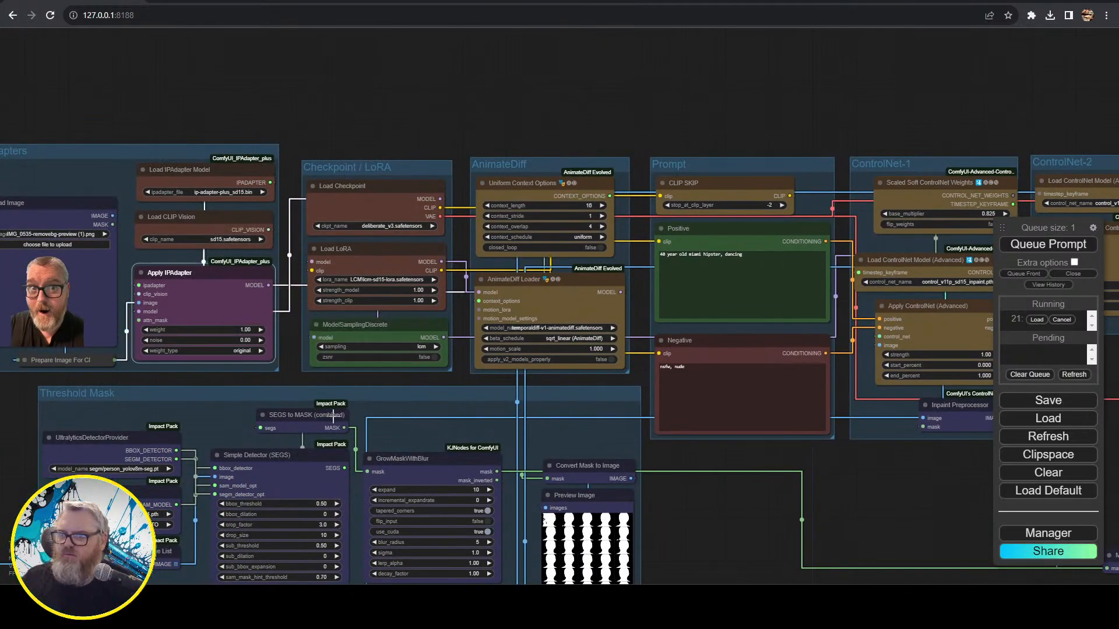
- Examine the rendered clips in the Video Combine nodes of the Output group up close
drag(845, 488, 110, 435)
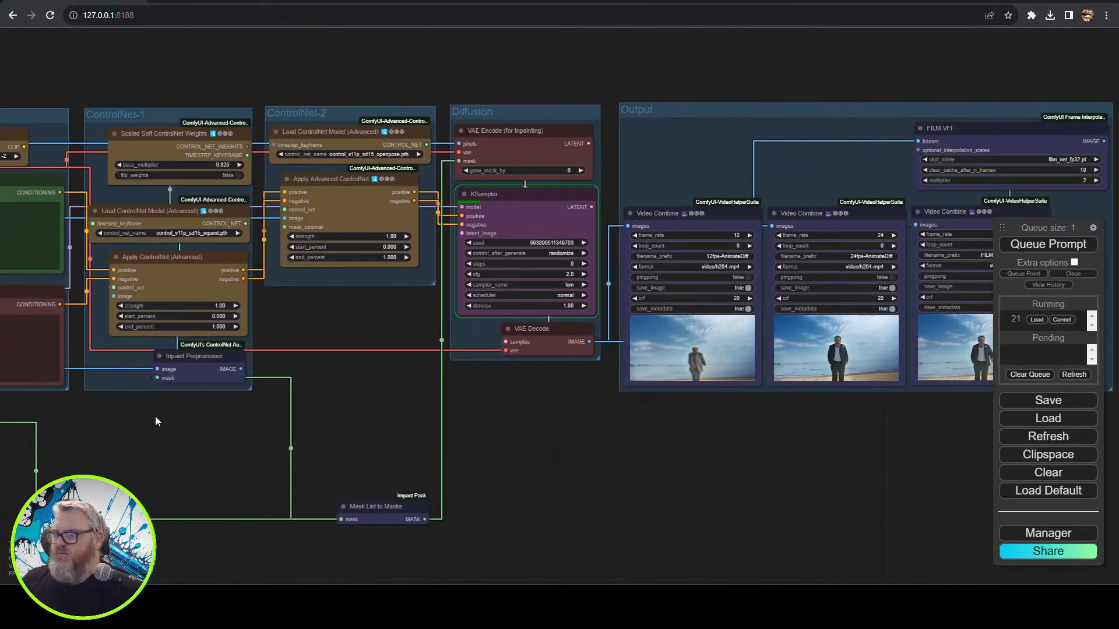
drag(774, 465, 419, 521)
scroll(435, 509, up, 6)
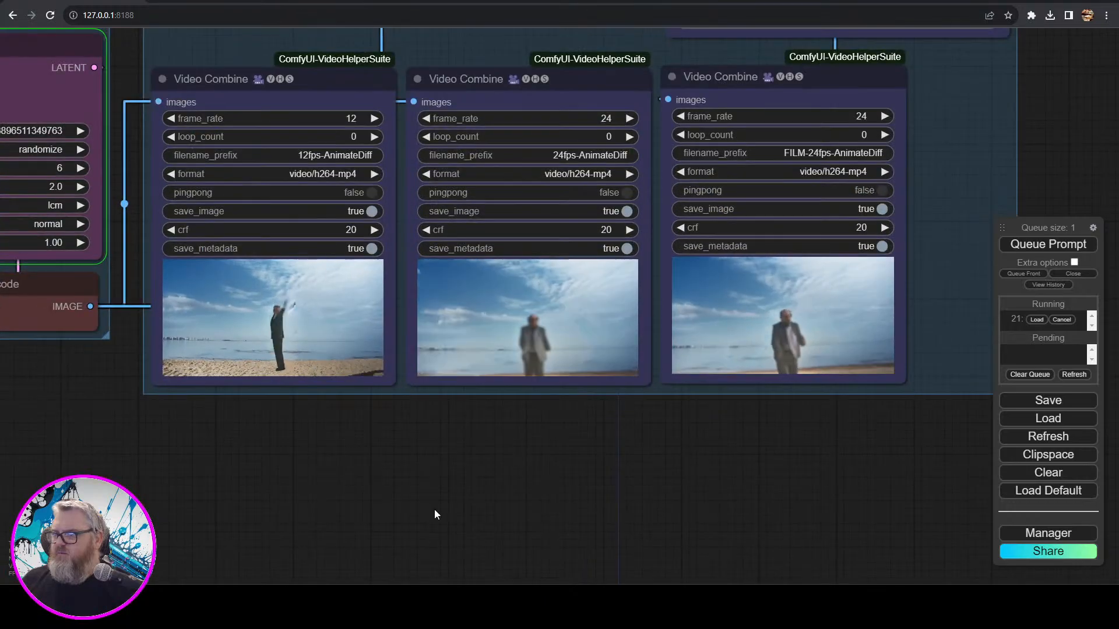
drag(324, 453, 604, 544)
scroll(603, 545, up, 10)
drag(601, 467, 654, 628)
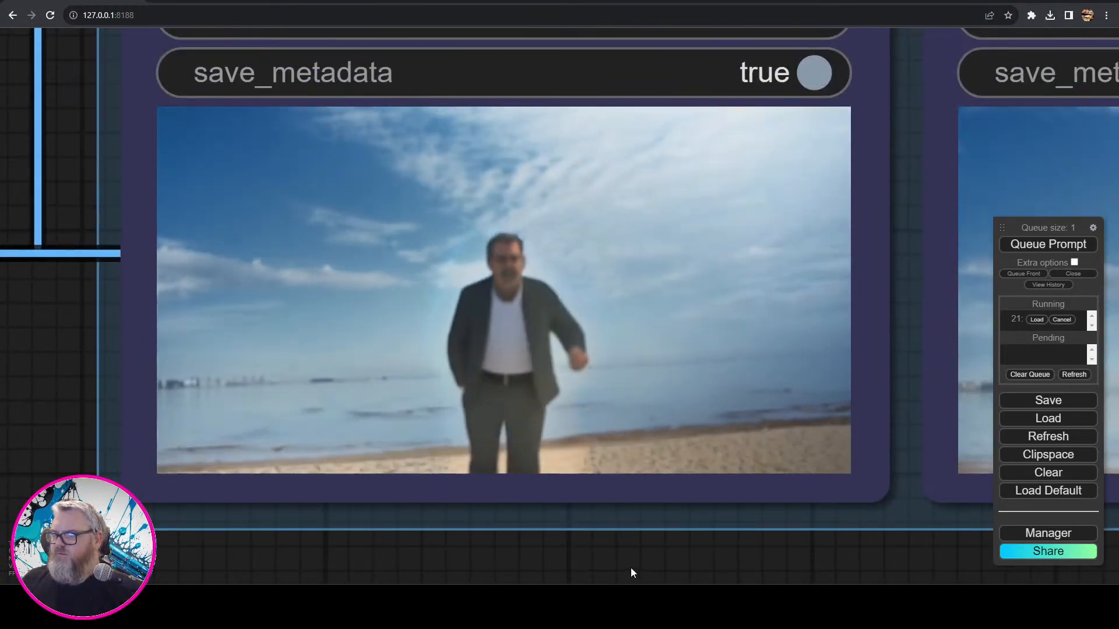
scroll(609, 548, down, 12)
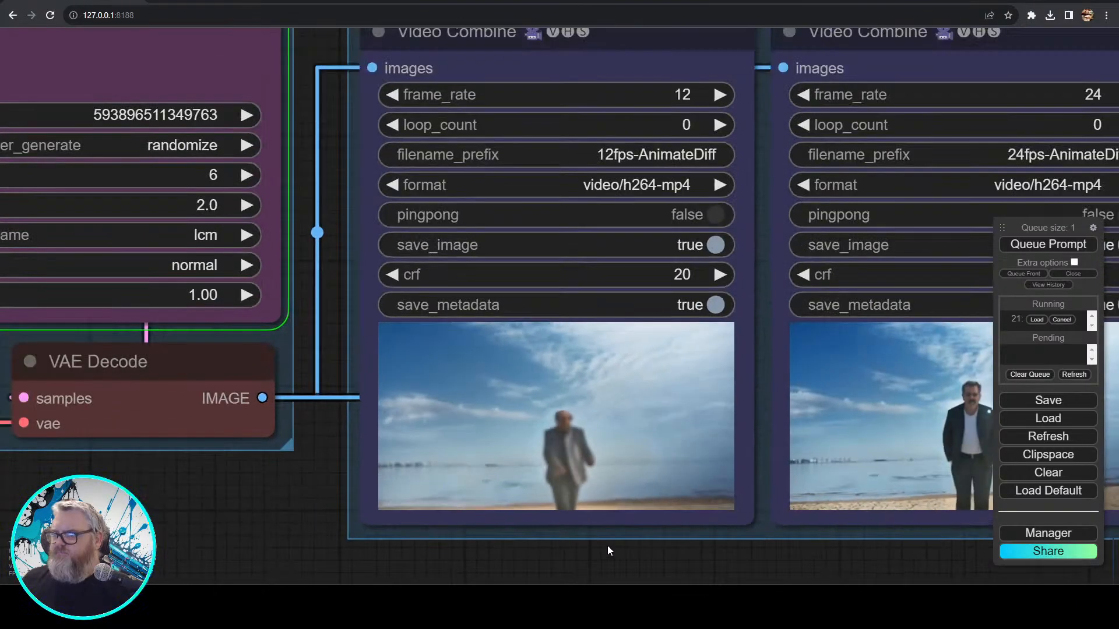
drag(379, 548, 614, 515)
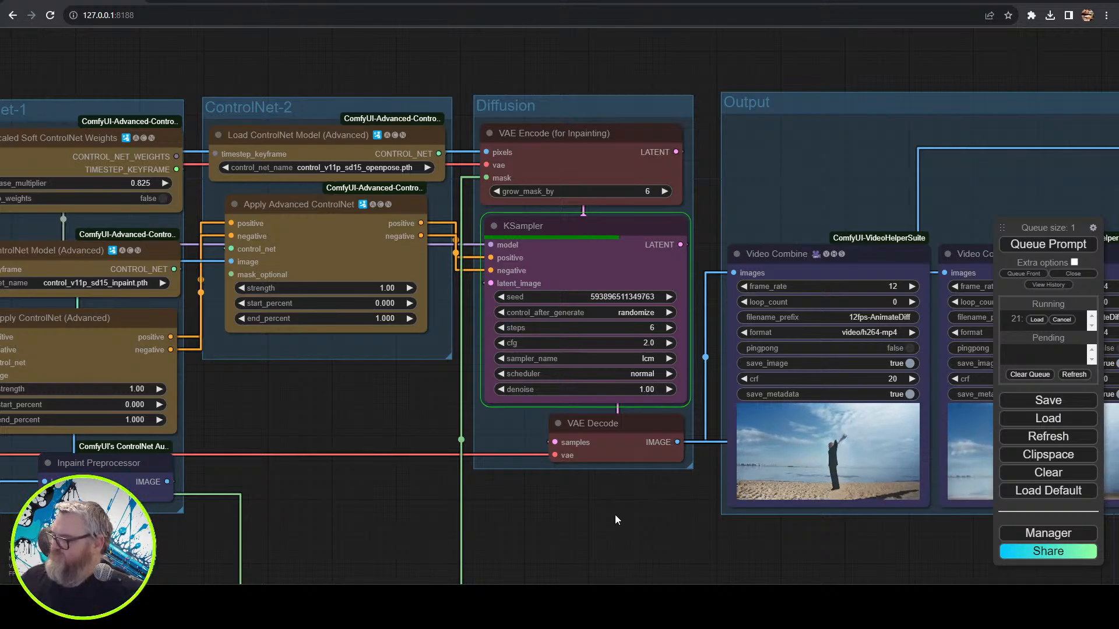
- Enlarge the Diffusion group frame slightly and space out its VAE Encode, KSampler and VAE Decode nodes
drag(676, 533, 535, 522)
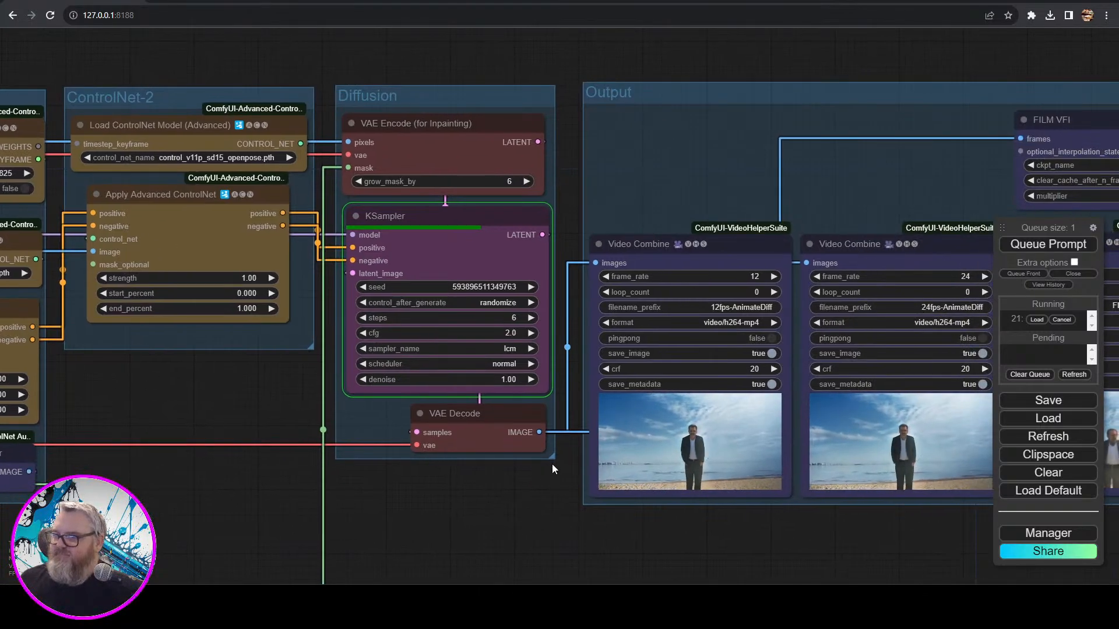
drag(550, 455, 559, 465)
drag(524, 415, 529, 421)
drag(499, 121, 499, 122)
drag(493, 222, 493, 226)
click(422, 511)
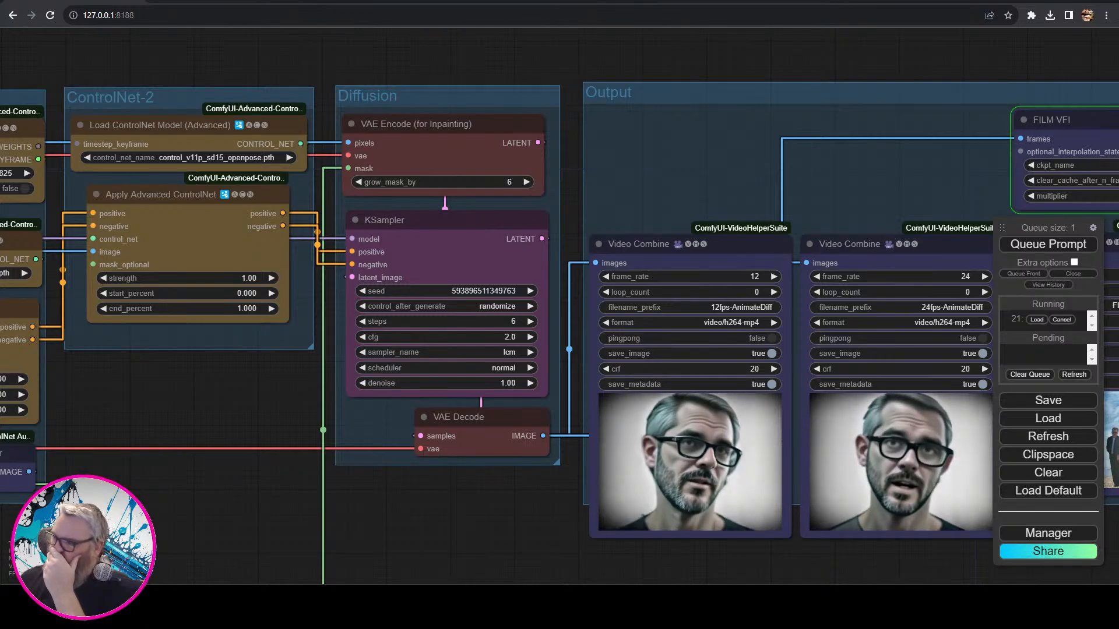
- Review the newly generated clips in all three Video Combine nodes
drag(478, 522, 6, 421)
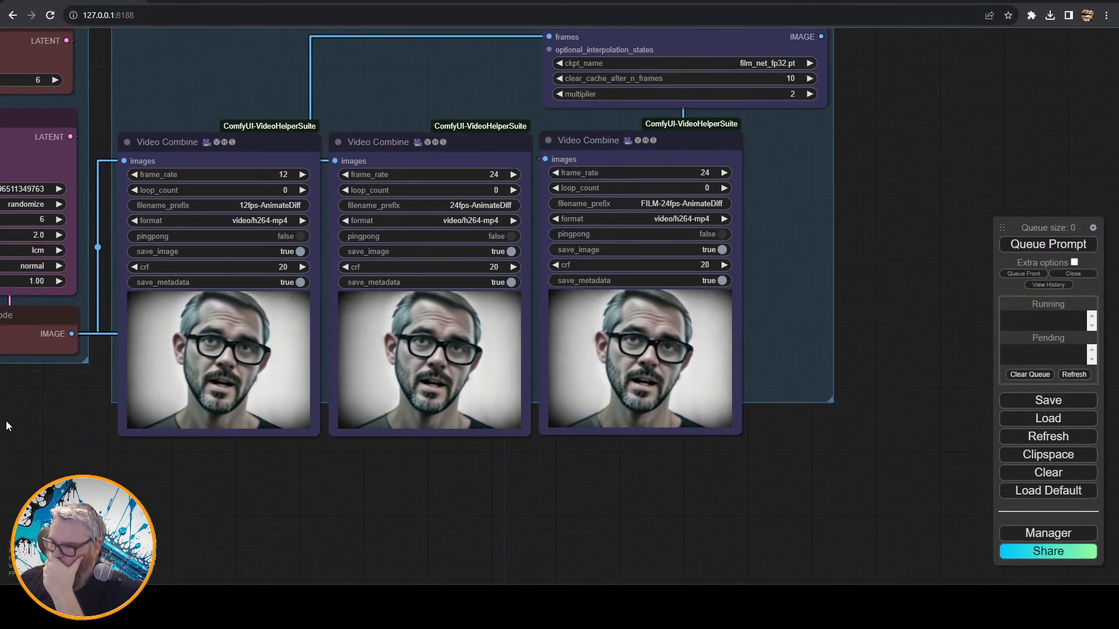
drag(6, 421, 608, 473)
scroll(608, 473, down, 5)
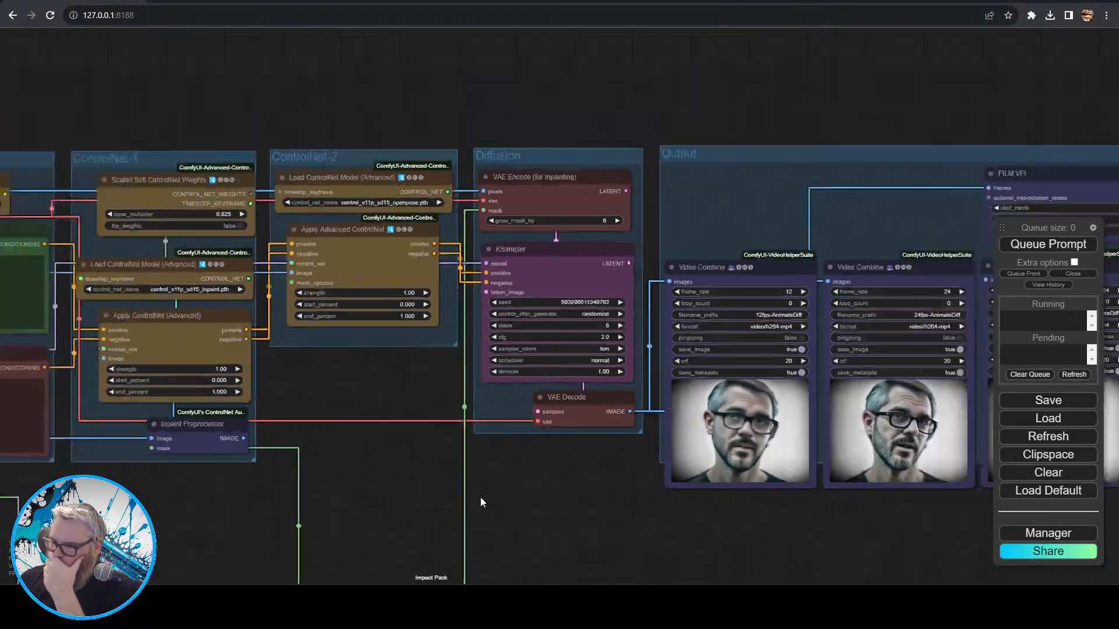
scroll(504, 394, up, 2)
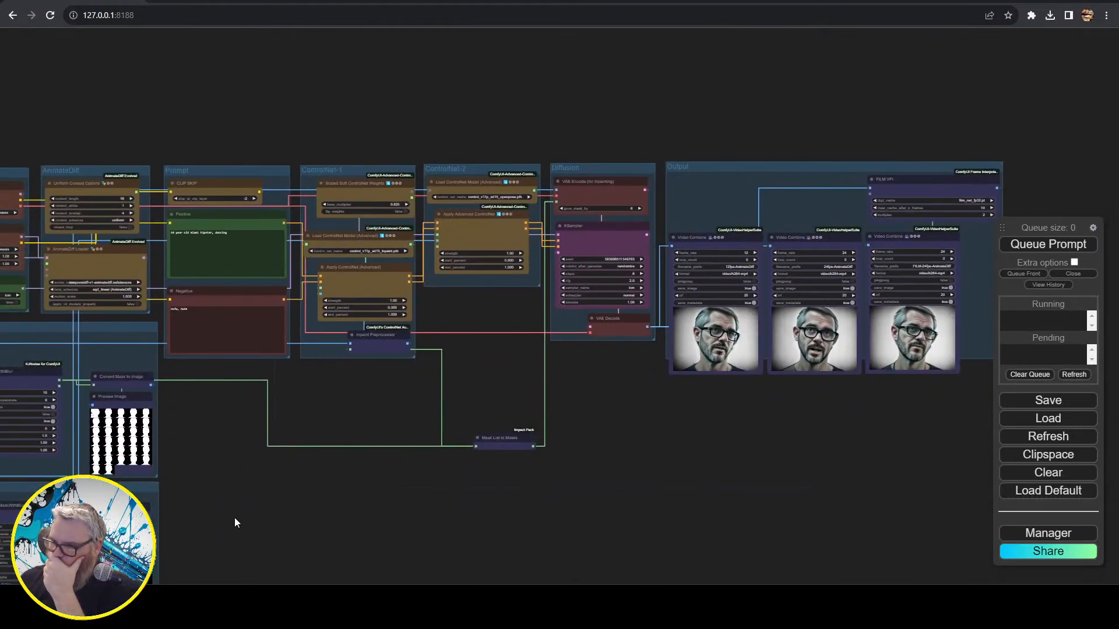
drag(235, 519, 784, 245)
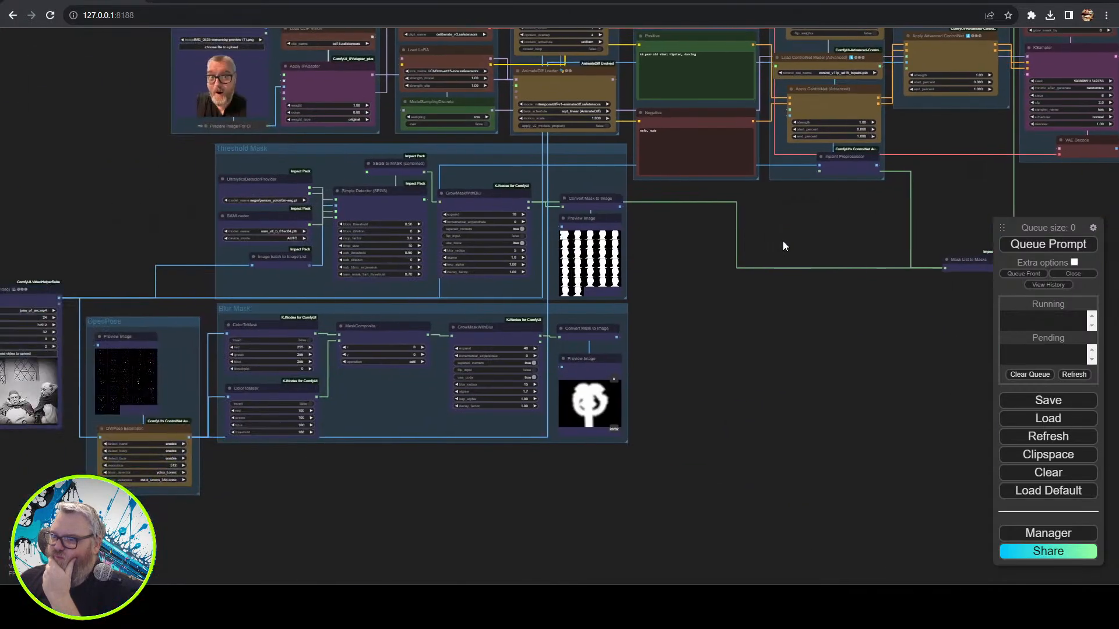
drag(275, 545, 538, 514)
click(295, 319)
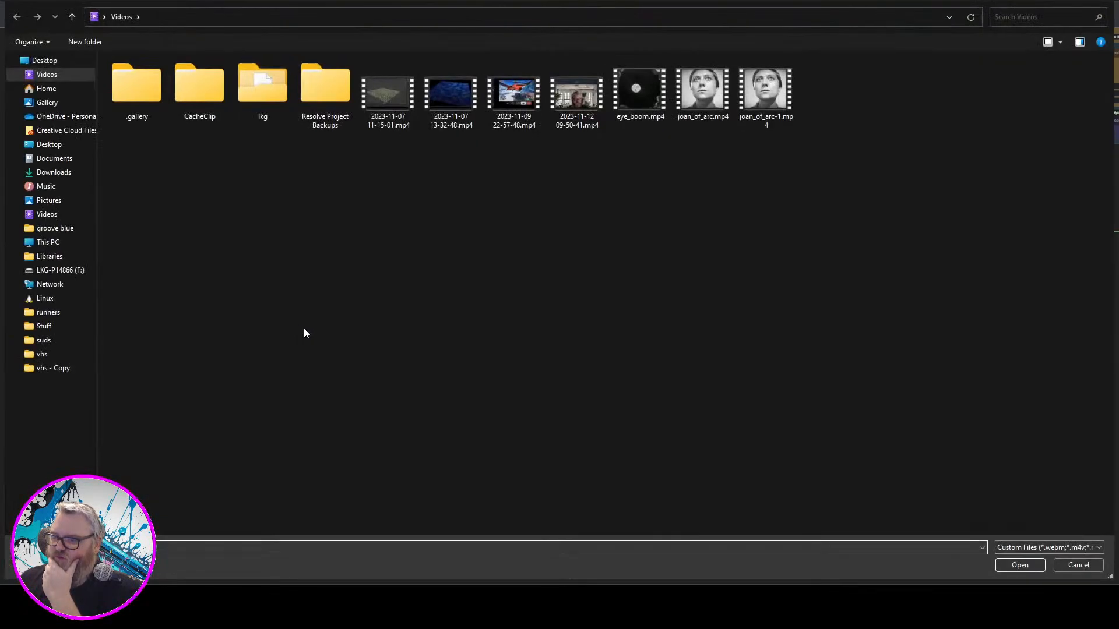
click(54, 173)
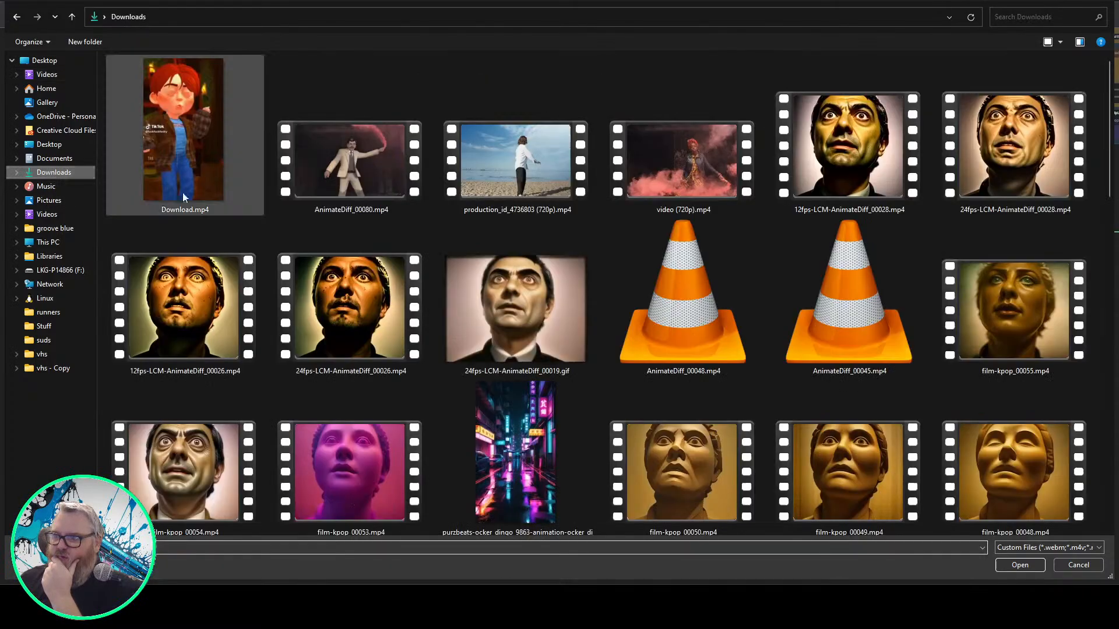
scroll(456, 315, down, 10)
scroll(456, 319, up, 10)
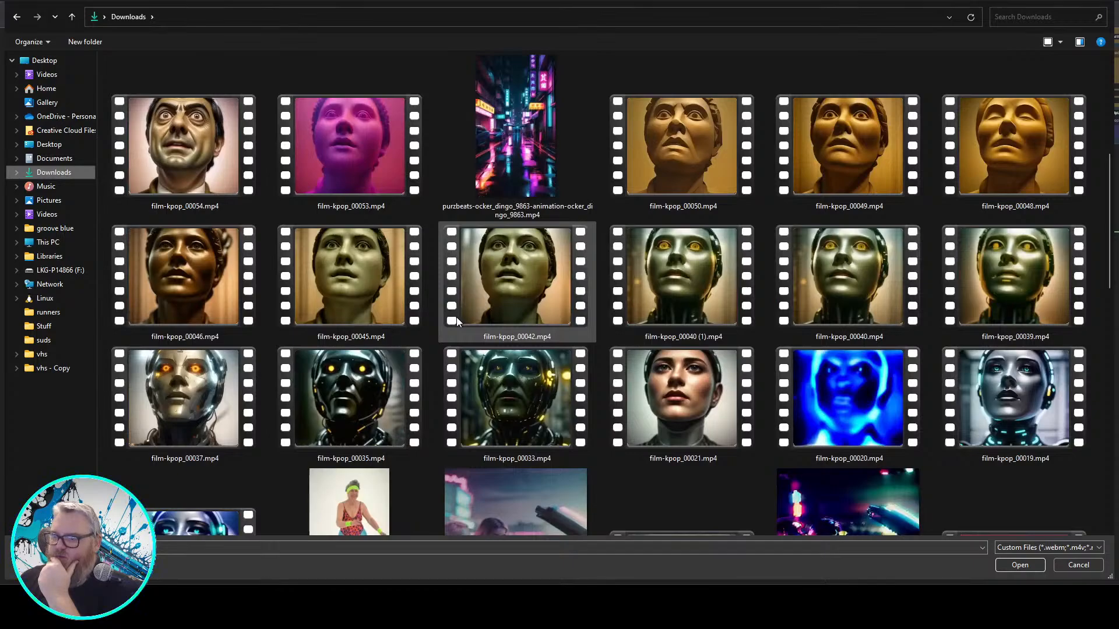
scroll(456, 319, up, 3)
scroll(456, 317, down, 10)
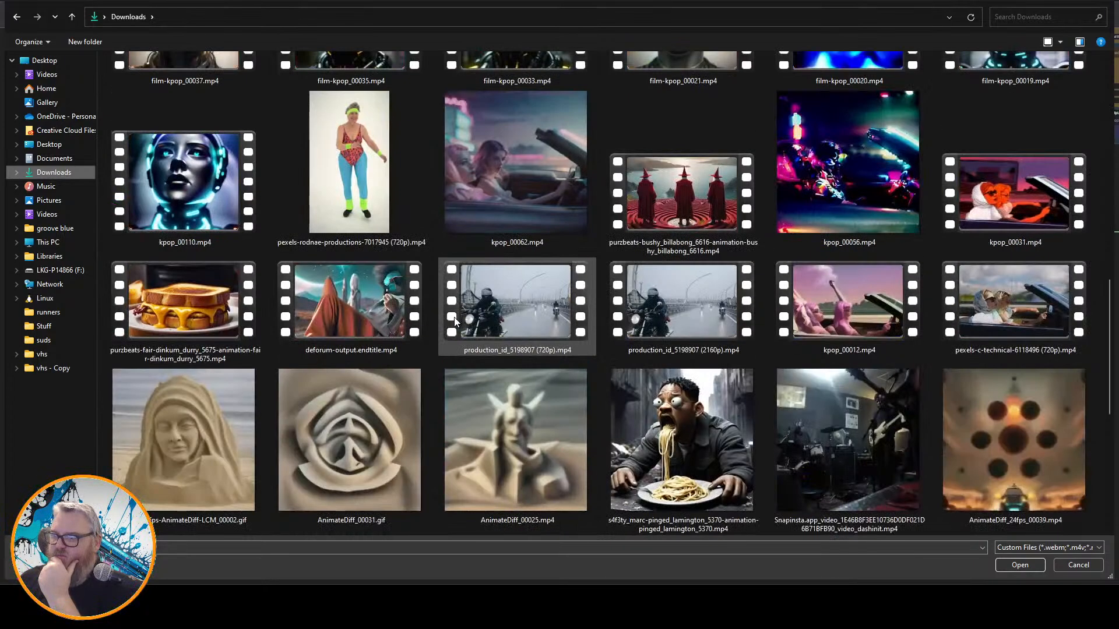
click(361, 165)
double_click(361, 166)
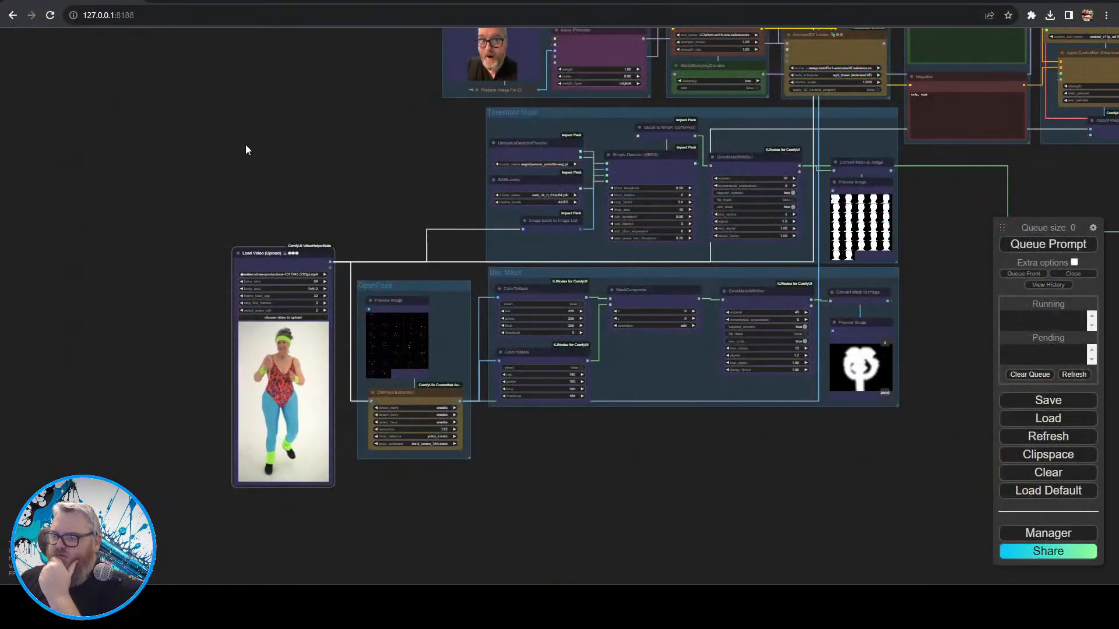
- Set select_every_nth to 3 and force_size to 512x? on the Load Video (Upload) node, and queue the workflow
click(325, 310)
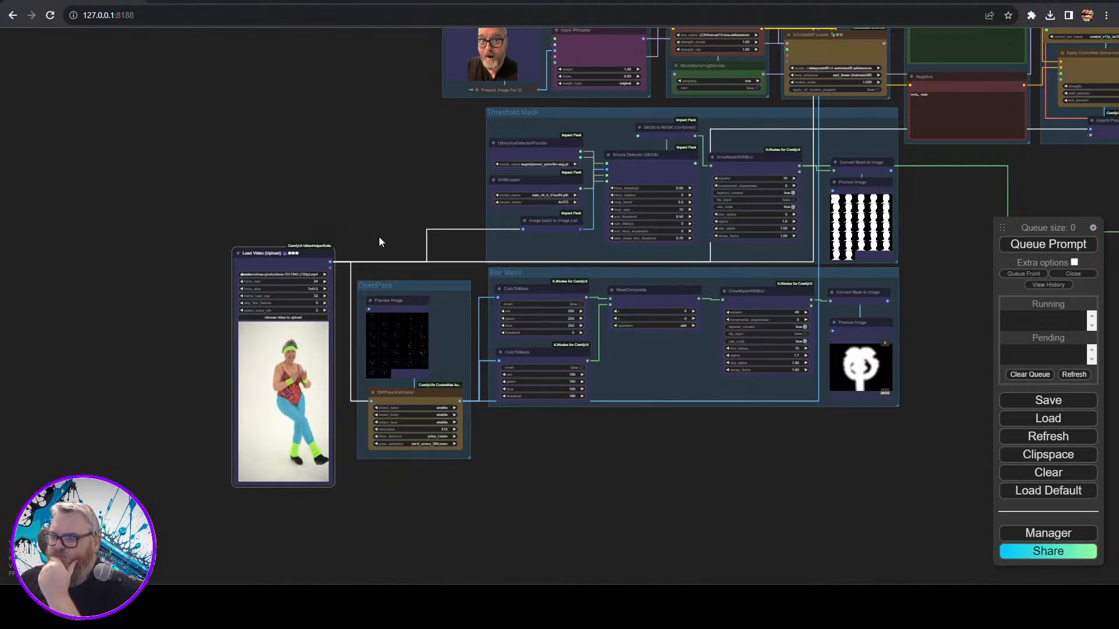
scroll(381, 241, up, 4)
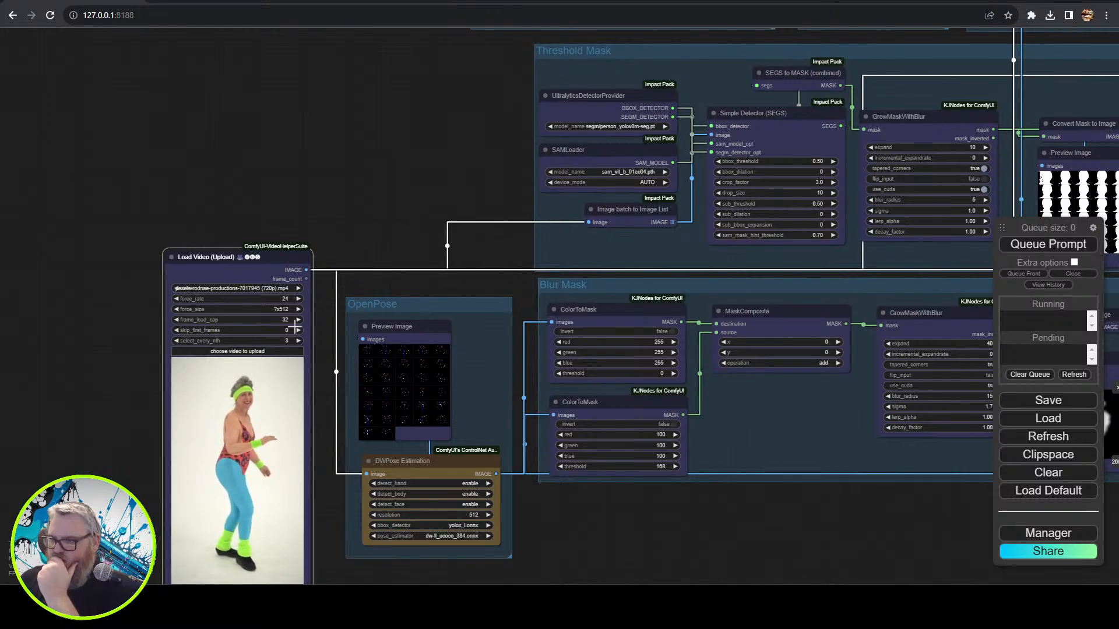
click(271, 310)
click(279, 357)
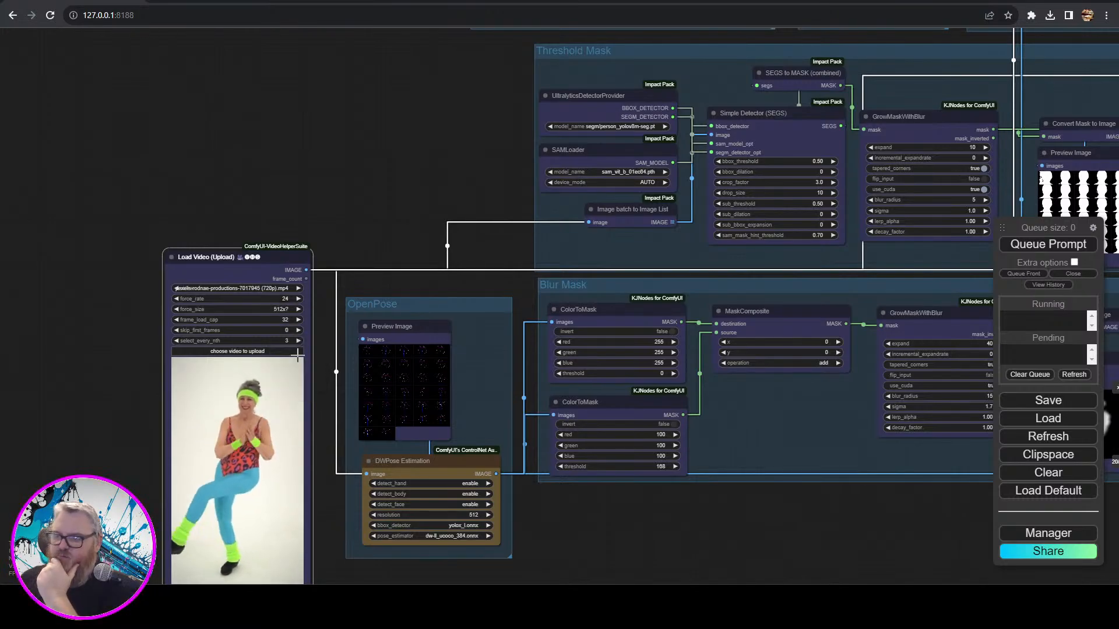
click(1078, 250)
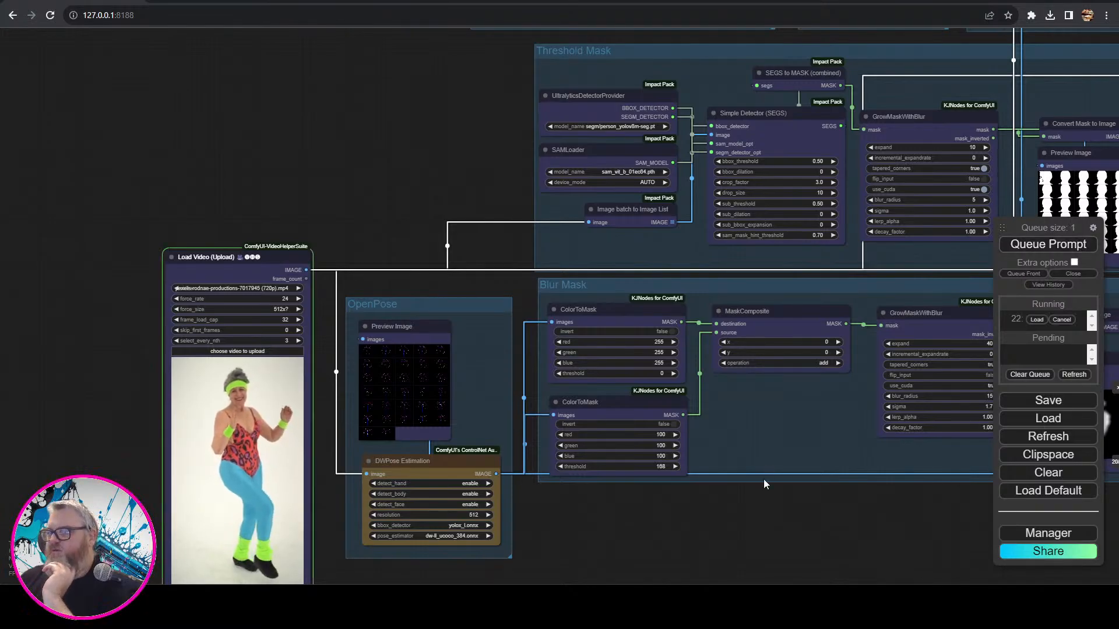
drag(775, 512, 462, 467)
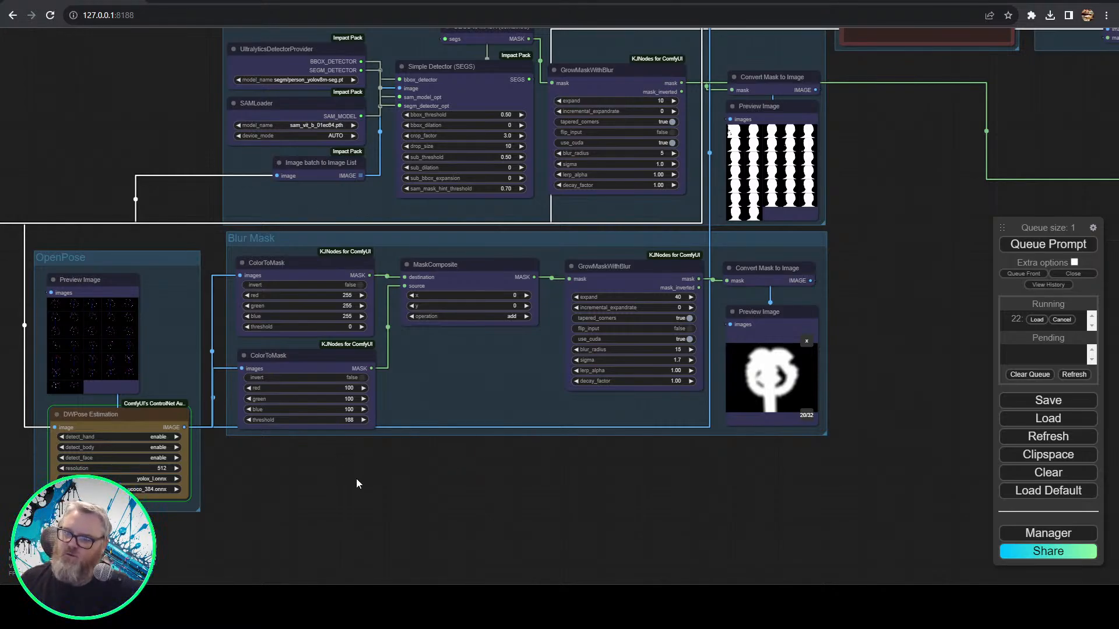
- Look over the source video, OpenPose, Threshold Mask and Blur Mask groups while the workflow runs
drag(222, 579, 627, 543)
scroll(521, 580, up, 5)
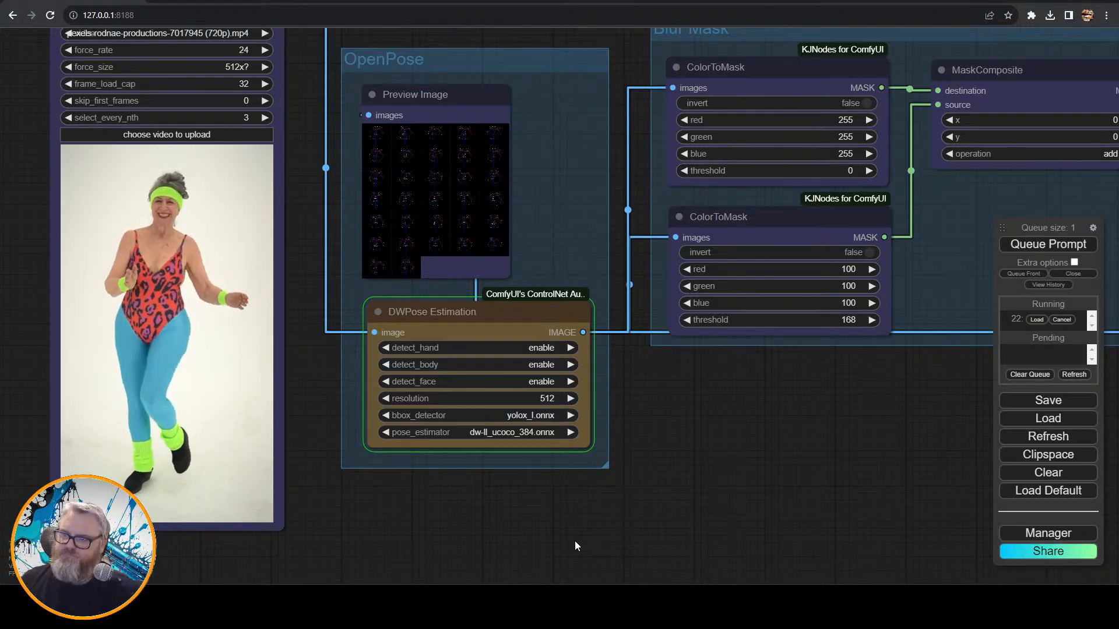
scroll(666, 543, down, 4)
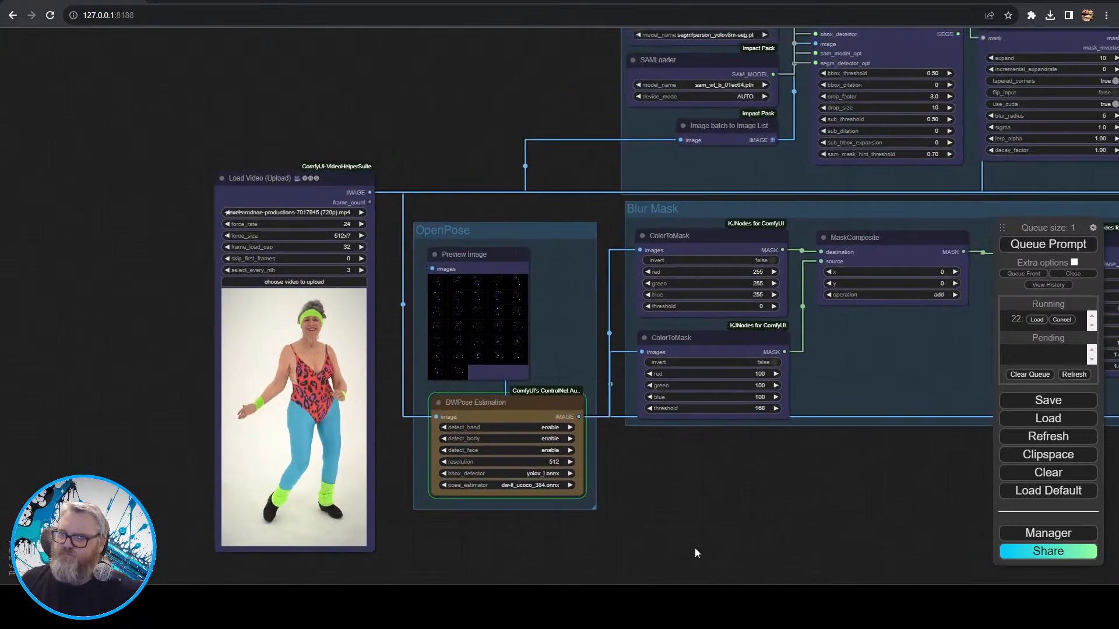
scroll(694, 548, down, 1)
drag(693, 560, 442, 540)
drag(679, 502, 539, 527)
scroll(539, 527, down, 3)
drag(684, 497, 635, 527)
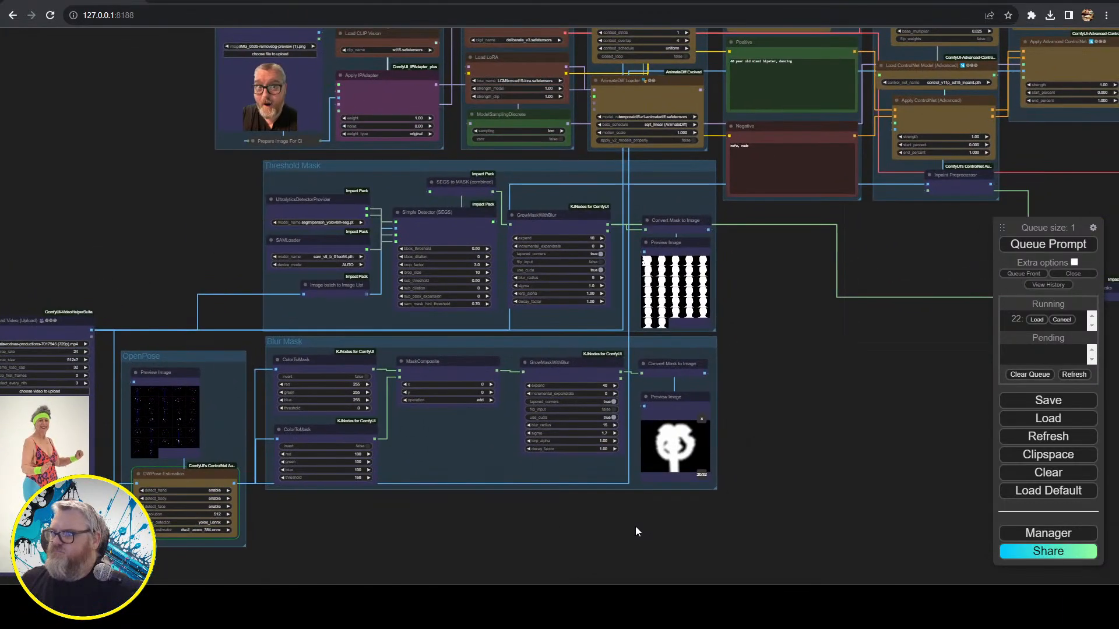
- Enlarge the Output group frame downward so that it fully encloses the three Video Combine nodes
scroll(634, 526, down, 4)
drag(771, 515, 475, 527)
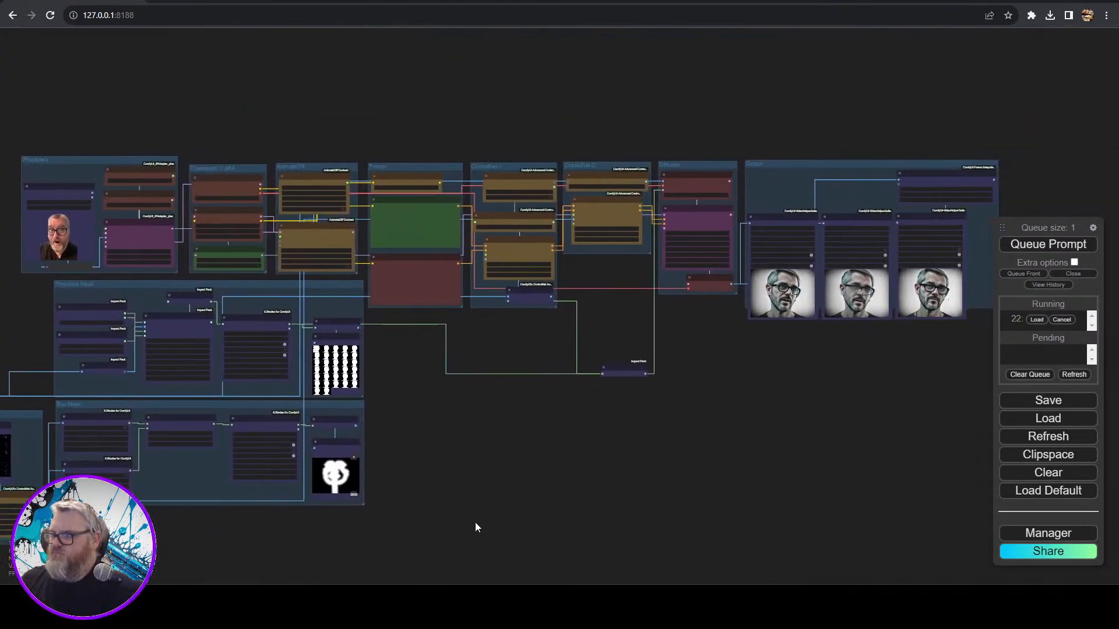
scroll(872, 379, up, 5)
drag(873, 379, 514, 520)
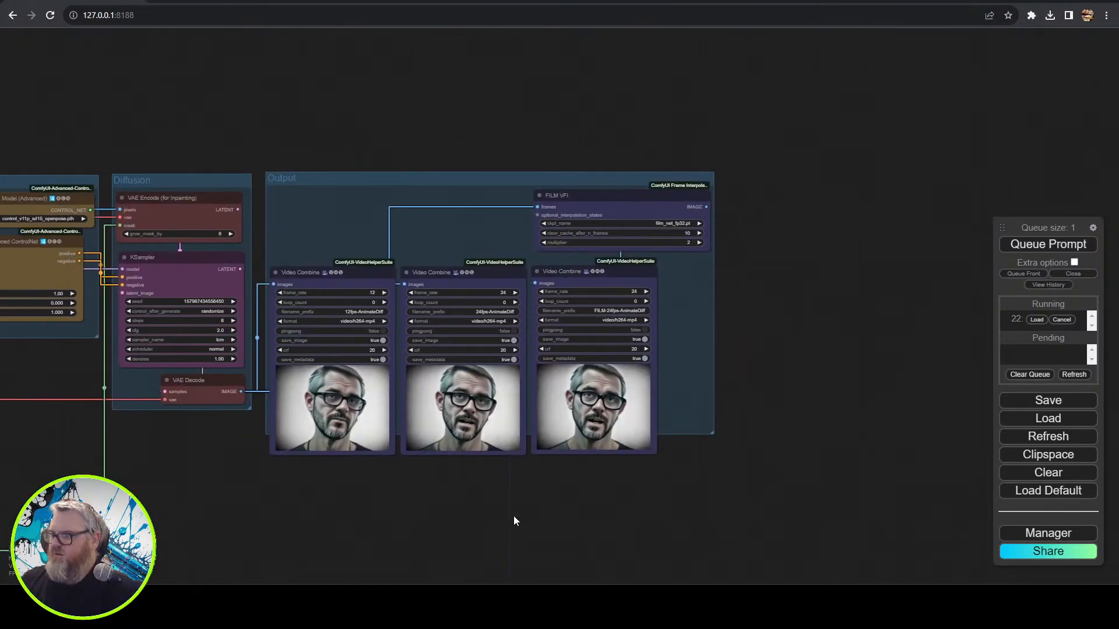
scroll(514, 520, up, 5)
drag(831, 378, 880, 466)
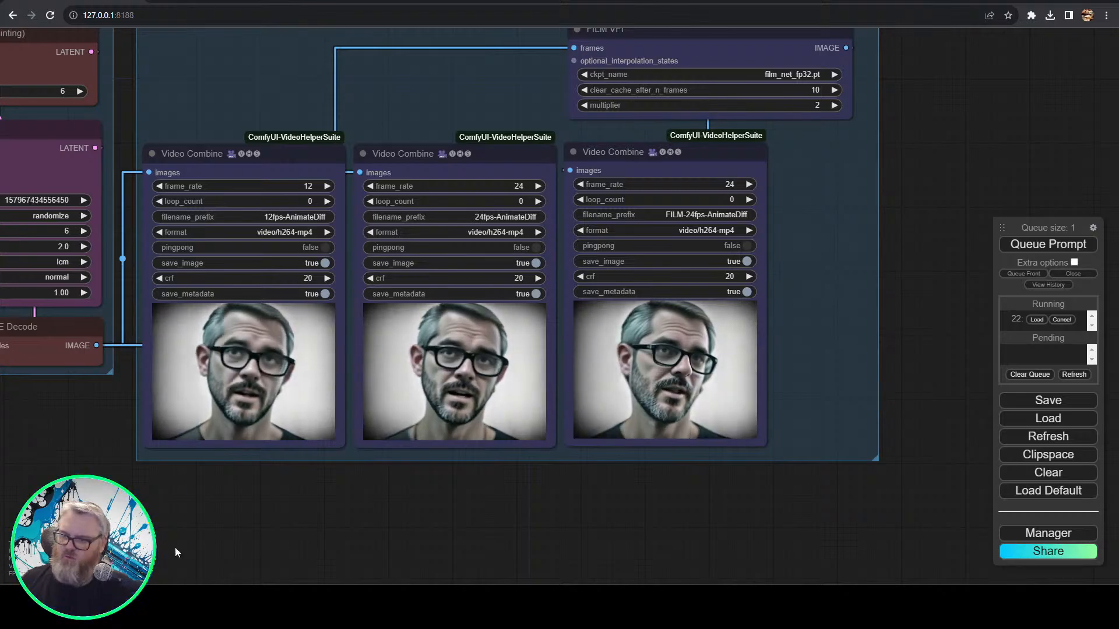
- Open the first mask in the Blur Mask group's Preview Image node and page through the frames to examine the blurred silhouettes
scroll(292, 534, down, 5)
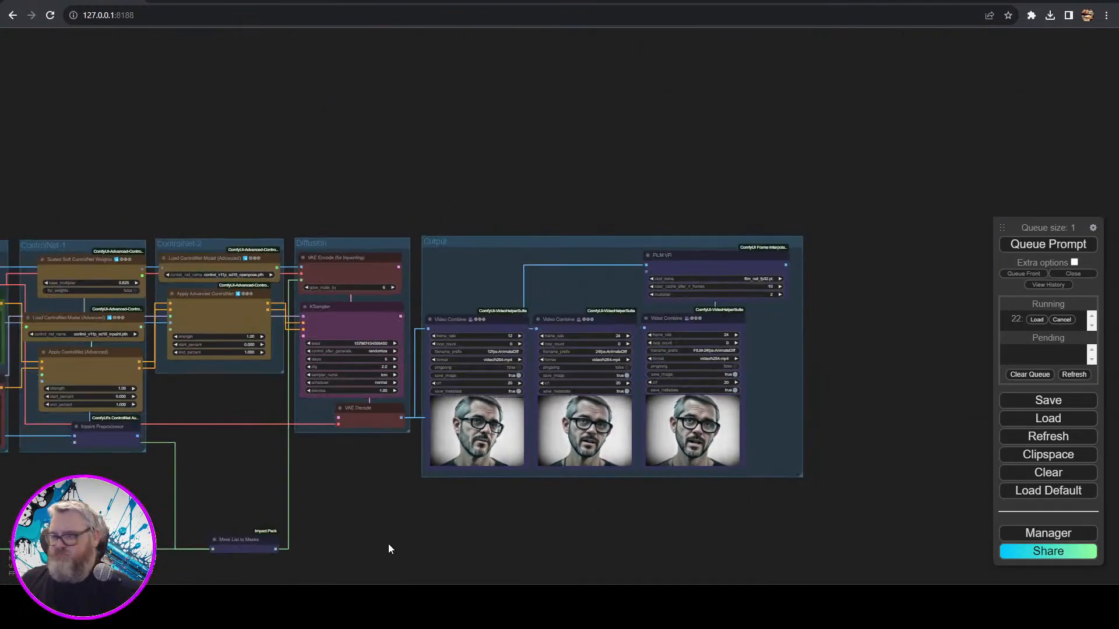
drag(388, 544, 789, 441)
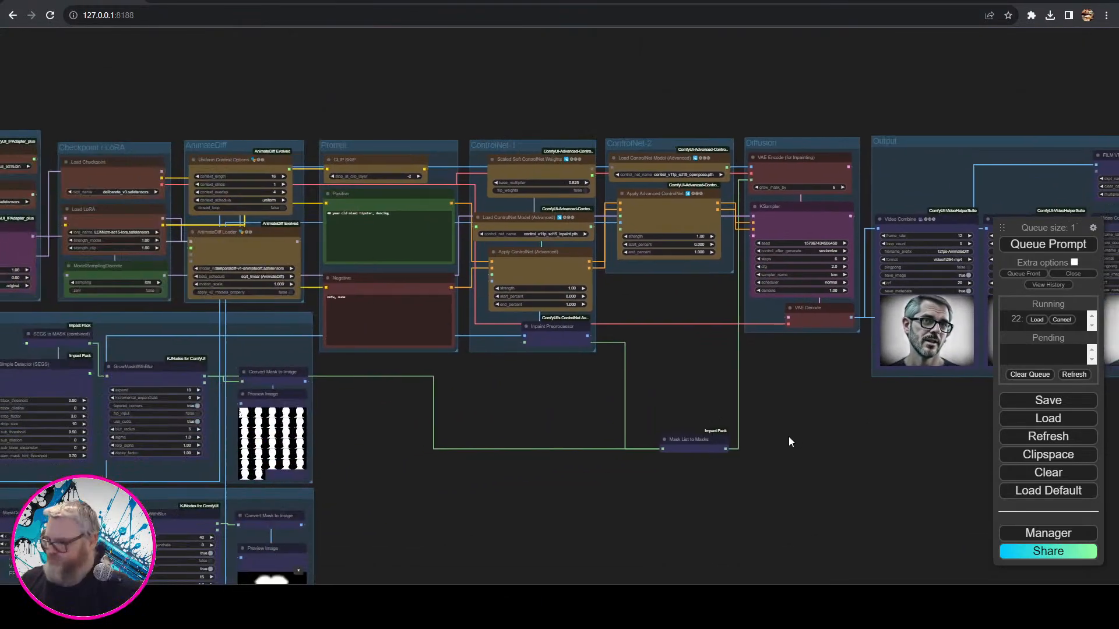
drag(474, 534, 606, 372)
drag(376, 537, 659, 479)
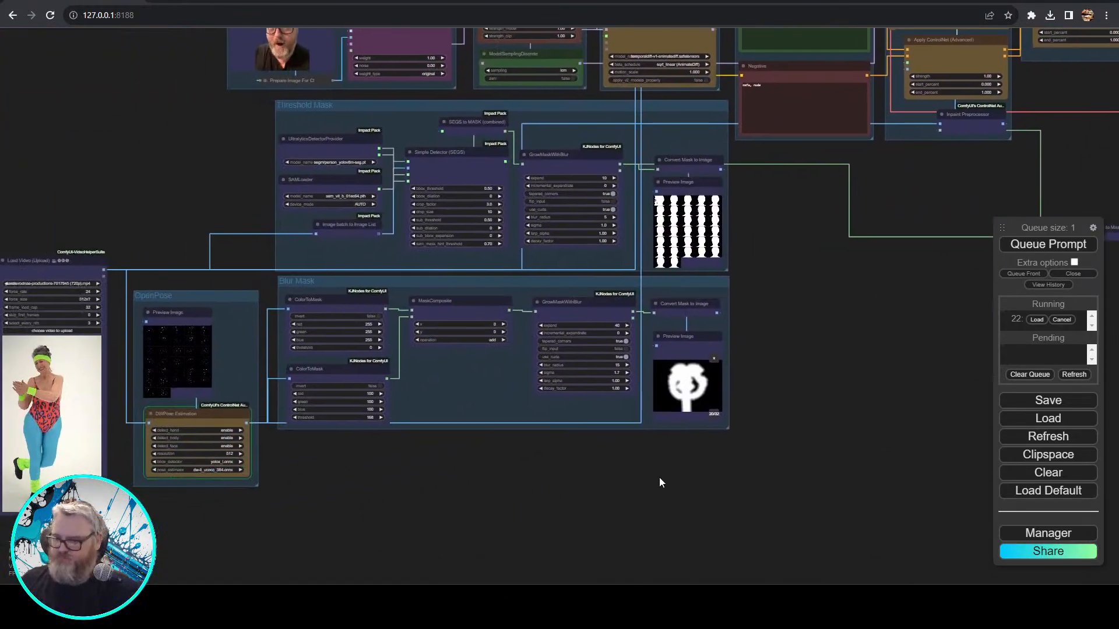
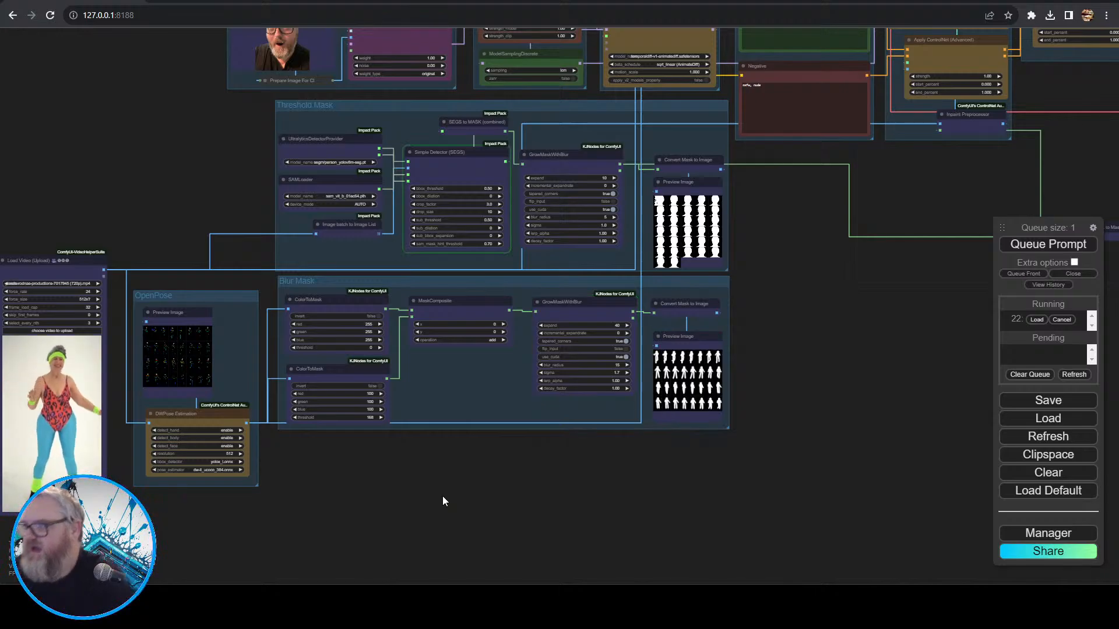
scroll(620, 372, up, 8)
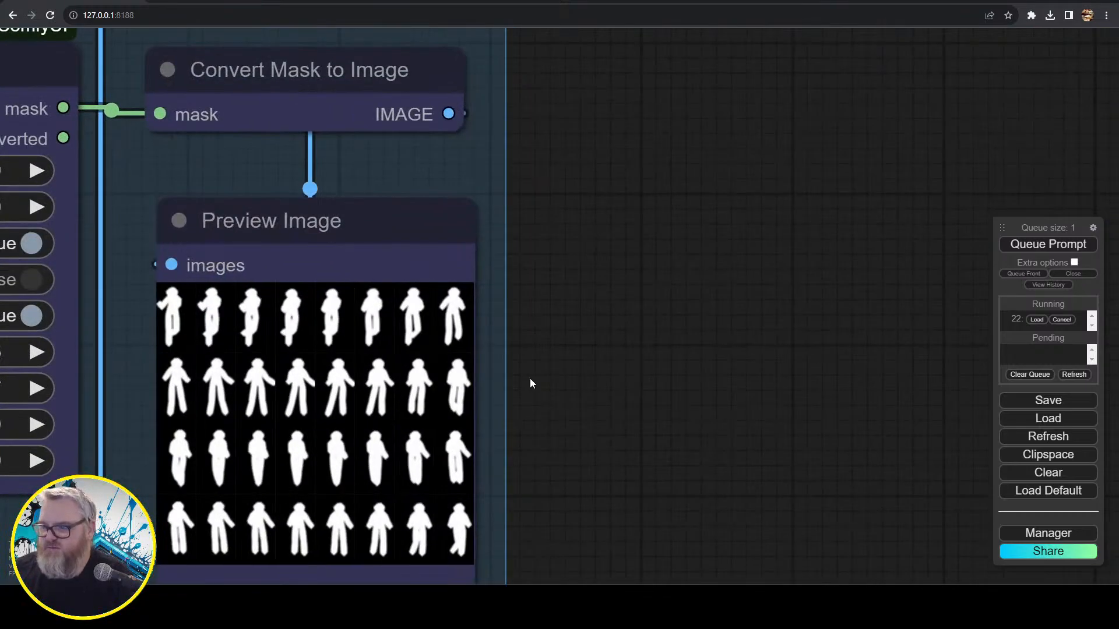
click(177, 315)
click(177, 315)
key(Right)
key(Right)
key(Right)
key(Right)
key(Right)
key(Right)
key(Right)
key(Right)
key(Right)
key(Right)
key(Right)
key(Right)
key(Right)
key(Right)
key(Right)
key(Right)
key(Right)
key(Right)
key(Right)
key(Right)
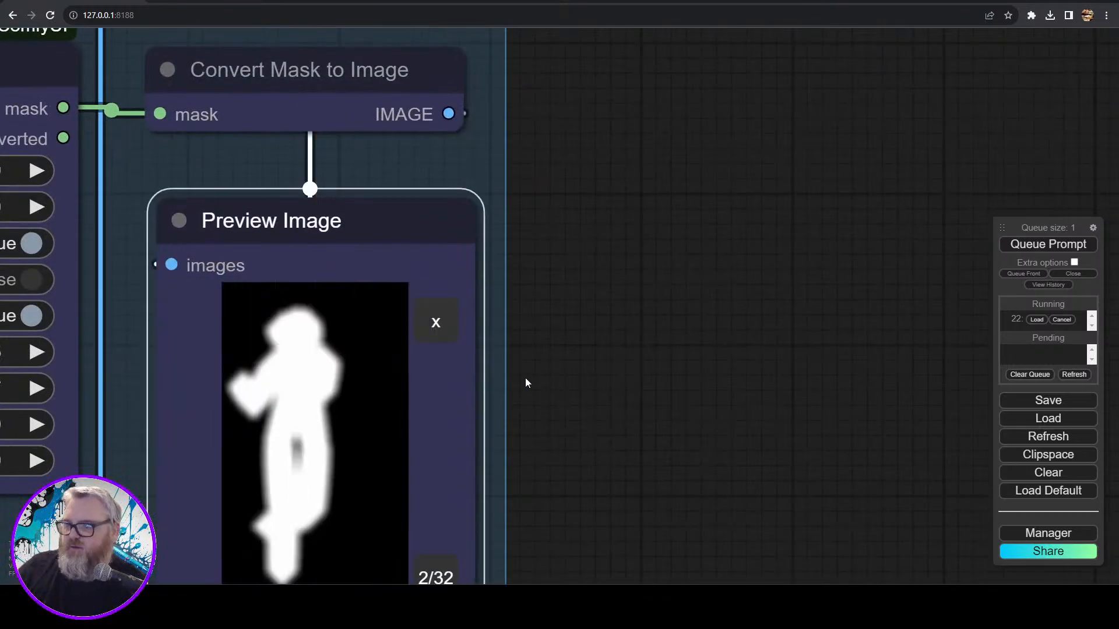
key(Right)
key(Right)
key(Right)
key(Right)
key(Right)
key(Right)
key(Right)
key(Right)
key(Right)
key(Right)
key(Right)
key(Right)
key(Right)
key(Right)
key(Right)
key(Right)
key(Right)
key(Right)
key(Right)
key(Right)
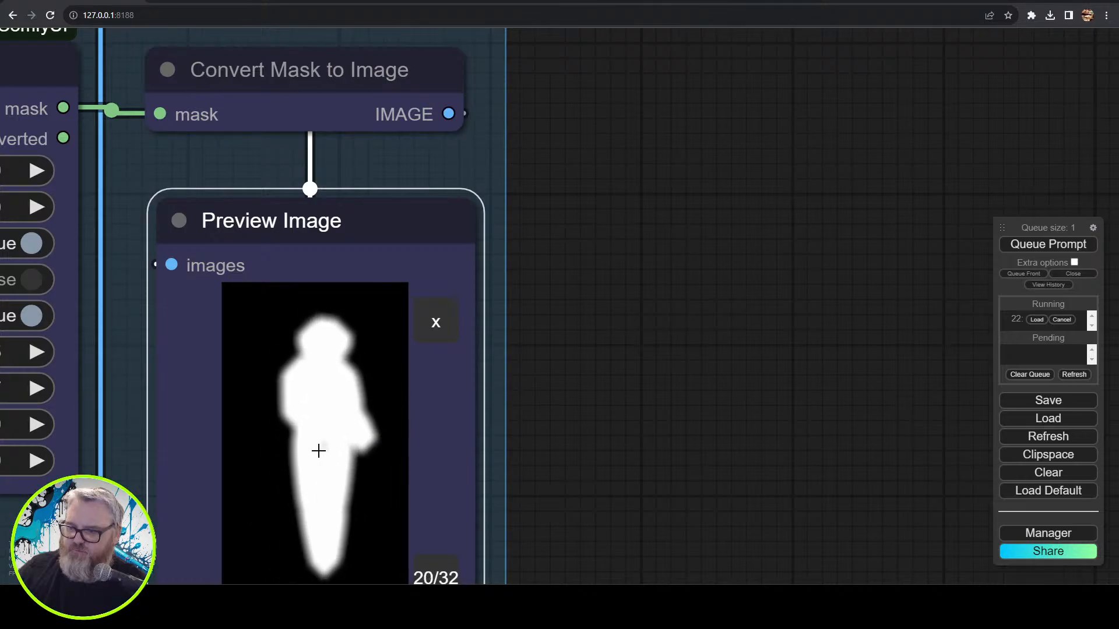
key(Right)
key(Right)
key(Right)
key(Right)
key(Right)
key(Right)
key(Right)
key(Right)
key(Right)
key(Right)
key(Right)
key(Right)
key(Right)
key(Right)
key(Right)
key(Right)
key(Right)
key(Right)
key(Right)
key(Right)
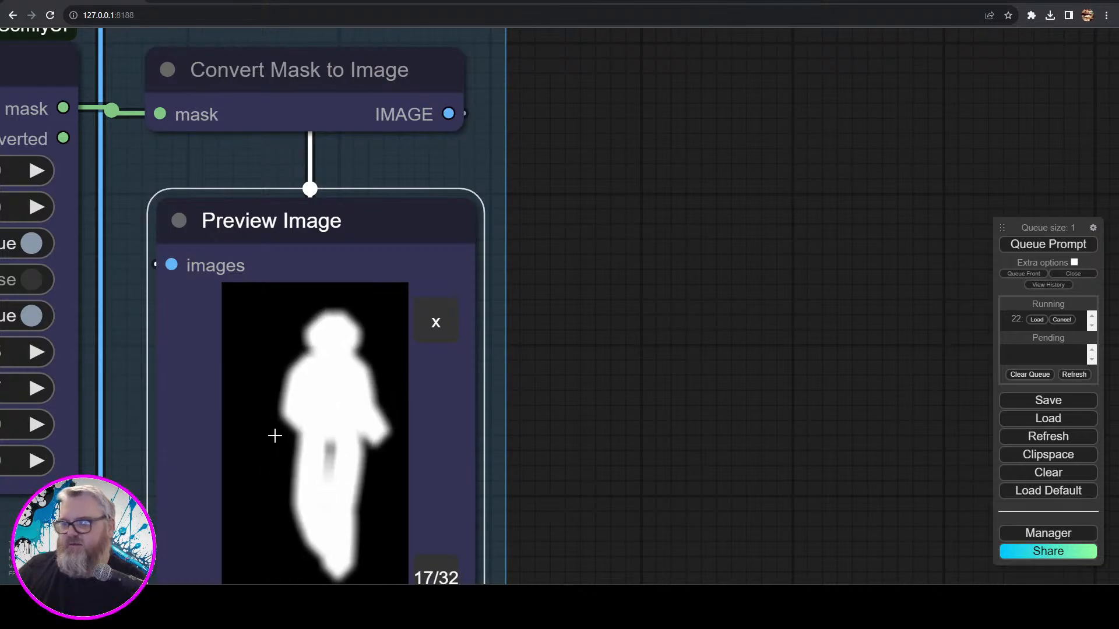
key(Right)
key(Right)
key(Right)
key(Right)
key(Right)
key(Right)
key(Right)
key(Right)
key(Right)
key(Right)
key(Right)
key(Right)
key(Right)
key(Right)
key(Right)
key(Right)
key(Right)
key(Right)
key(Right)
key(Right)
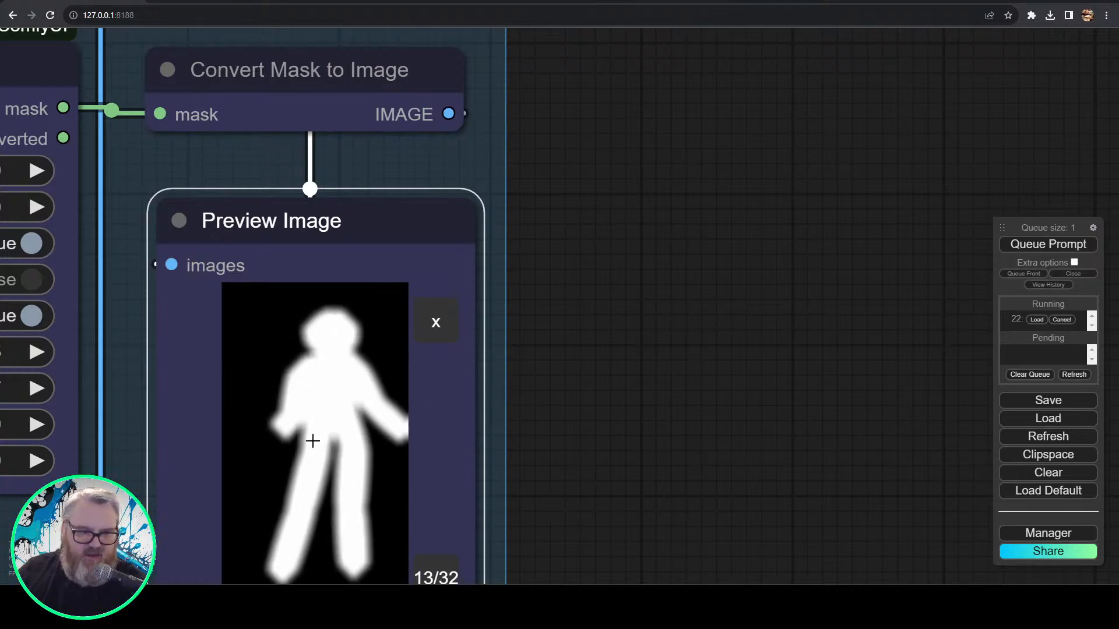
- Open a mask in the Threshold Mask group's Preview Image node and page through the frames to examine the tight silhouettes
scroll(377, 369, down, 3)
drag(623, 235, 702, 434)
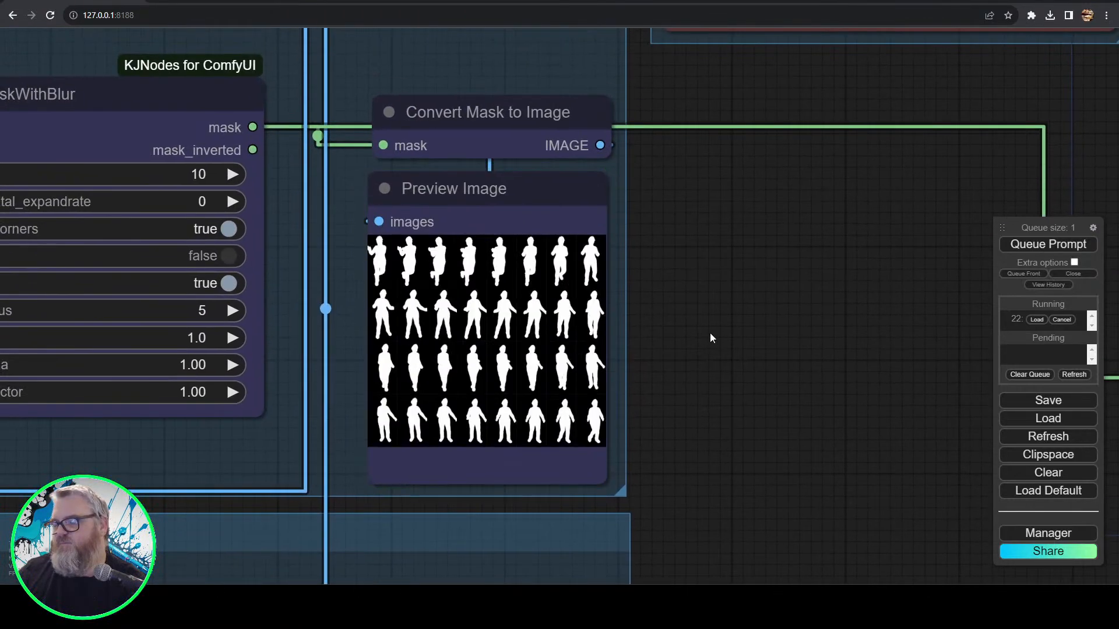
click(410, 261)
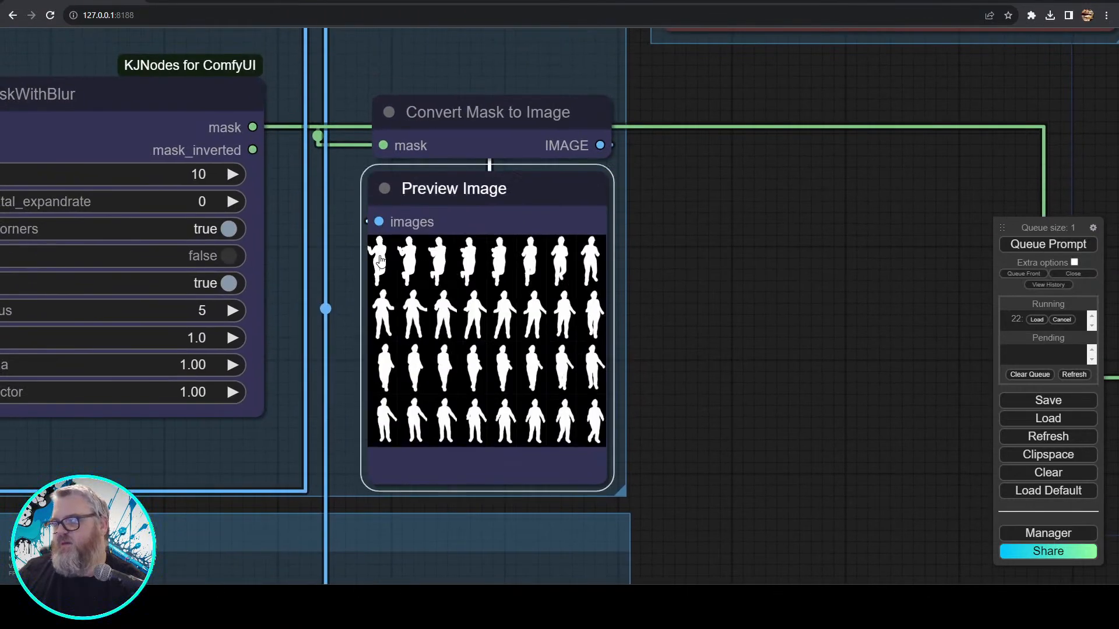
key(Right)
key(Right)
key(Right)
key(Right)
key(Right)
key(Right)
key(Right)
key(Right)
key(Right)
key(Right)
key(Right)
key(Right)
key(Right)
key(Right)
key(Right)
key(Right)
key(Right)
key(Right)
key(Right)
key(Right)
key(Right)
key(Right)
key(Right)
key(Right)
key(Right)
key(Right)
key(Right)
key(Right)
key(Right)
key(Right)
key(Right)
key(Right)
key(Right)
key(Right)
key(Right)
key(Right)
key(Right)
key(Right)
key(Right)
key(Right)
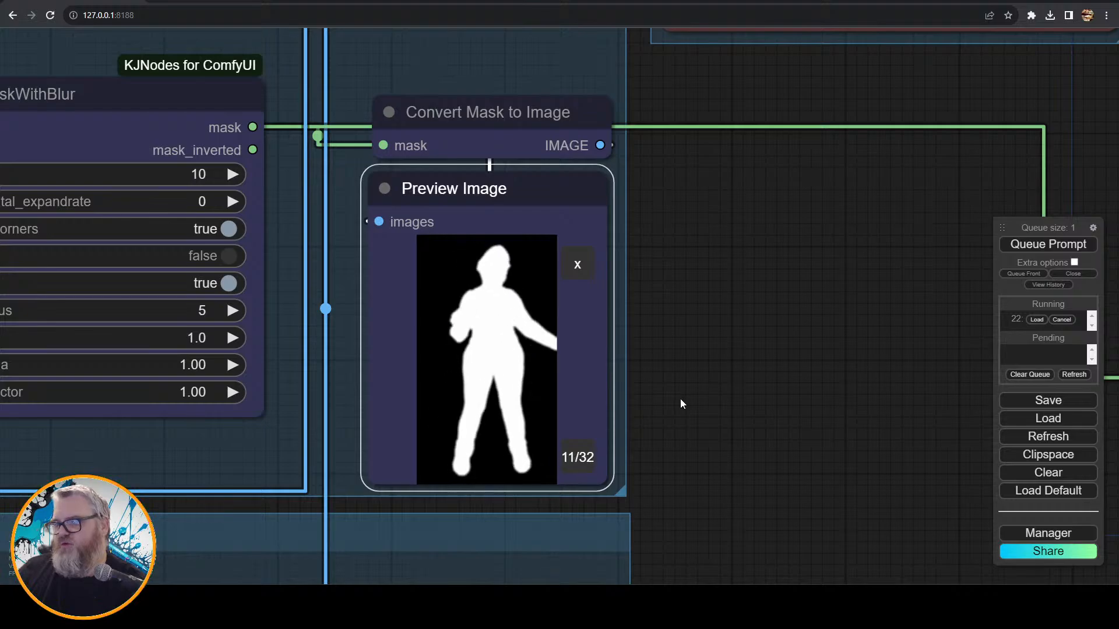
- Page onward through the enlarged mask frames in the Threshold Mask group's Preview Image node to check the silhouettes
key(Right)
key(Right)
key(Right)
key(Right)
key(Right)
key(Right)
key(Right)
key(Right)
key(Right)
key(Right)
key(Right)
key(Right)
key(Right)
key(Right)
key(Right)
key(Right)
key(Right)
key(Right)
key(Right)
key(Right)
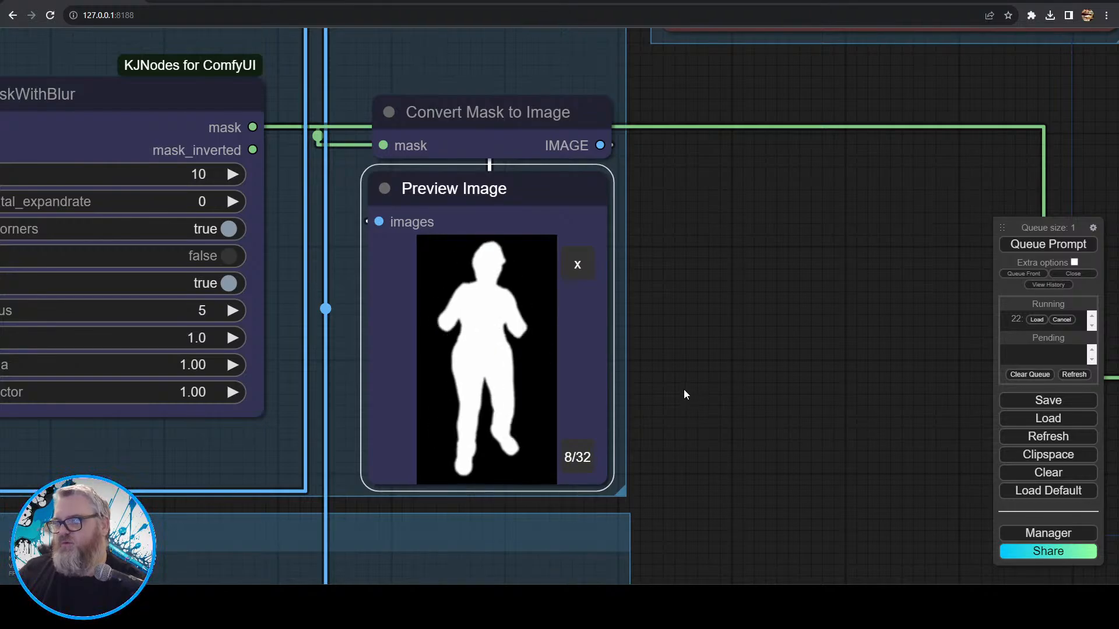
- Follow the sampling in the Diffusion group and examine the dancing-man results in the three Video Combine nodes
scroll(681, 390, down, 10)
drag(841, 468, 713, 544)
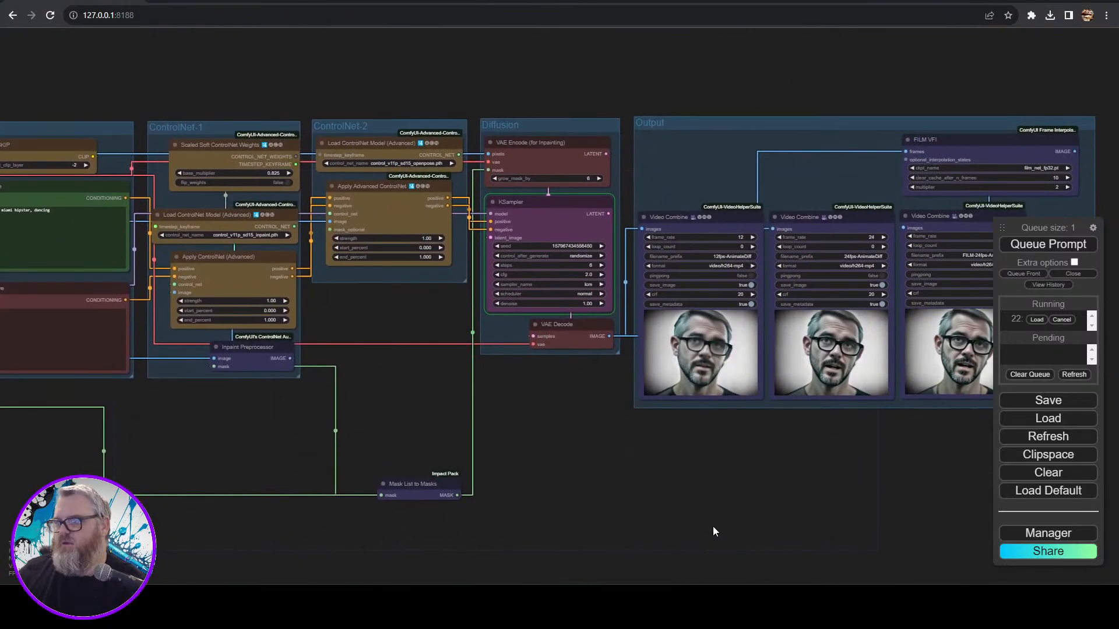
scroll(705, 487, up, 6)
drag(301, 522, 289, 525)
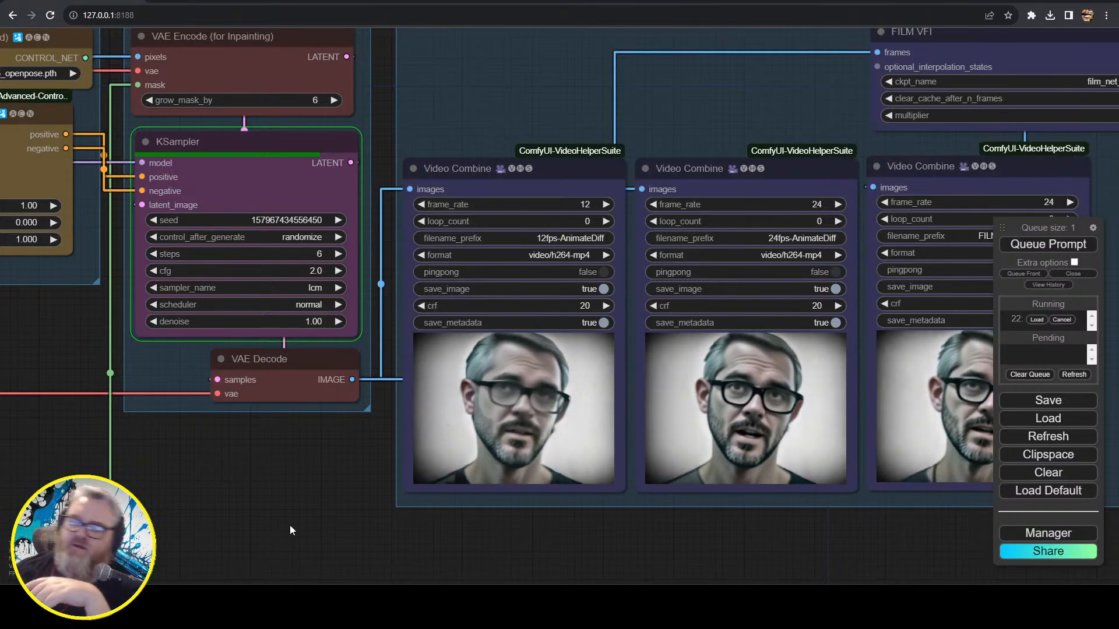
scroll(187, 497, down, 4)
drag(187, 497, 700, 387)
drag(440, 481, 24, 400)
drag(693, 386, 537, 552)
scroll(493, 526, up, 5)
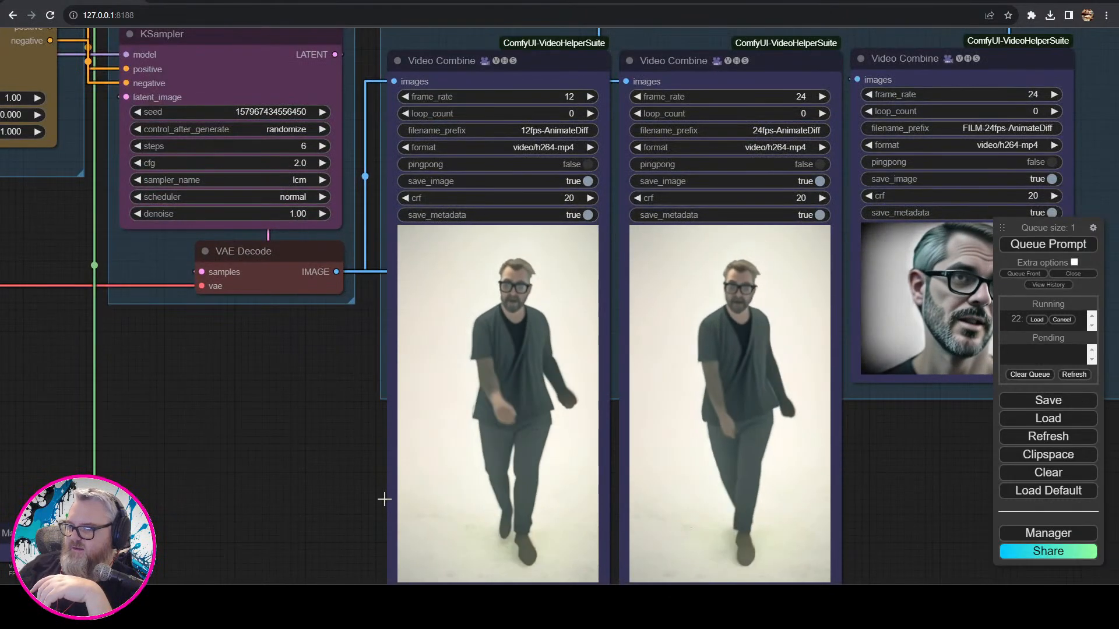
drag(913, 456, 686, 452)
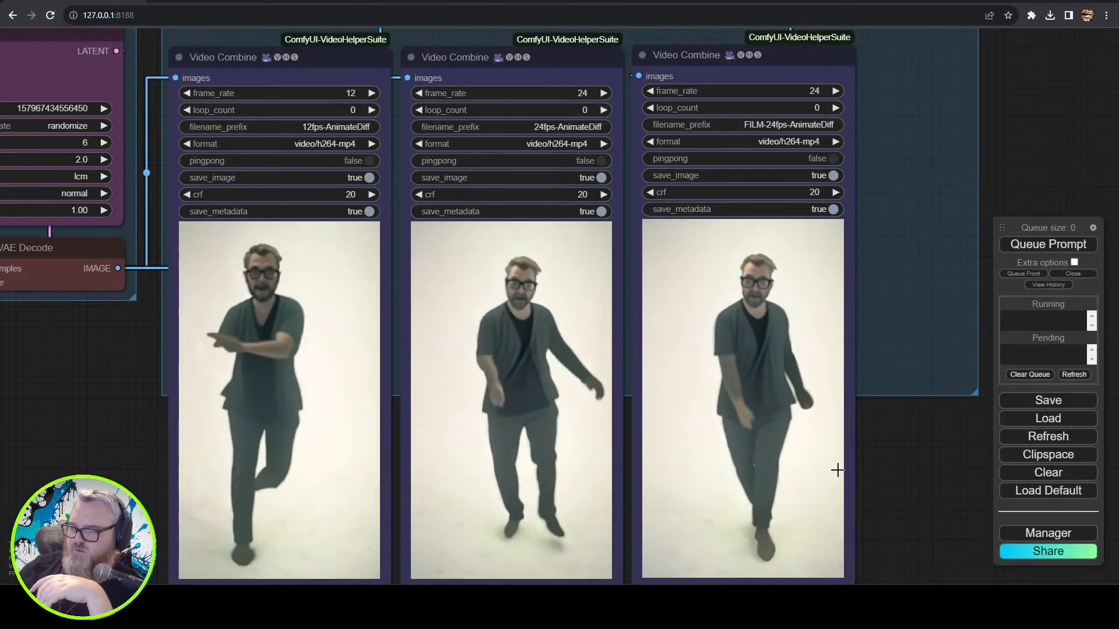
scroll(837, 470, down, 2)
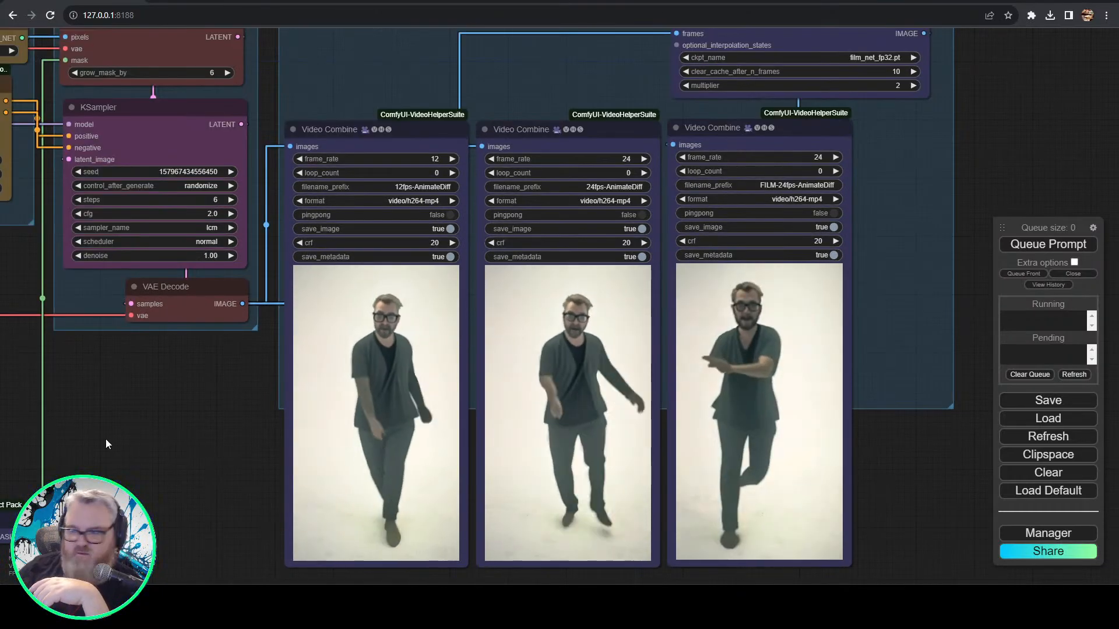
- Set frame_load_cap to 0 in the Load Video node and queue the workflow
drag(106, 439, 655, 446)
scroll(364, 451, down, 6)
drag(358, 452, 998, 222)
scroll(252, 332, up, 5)
click(128, 335)
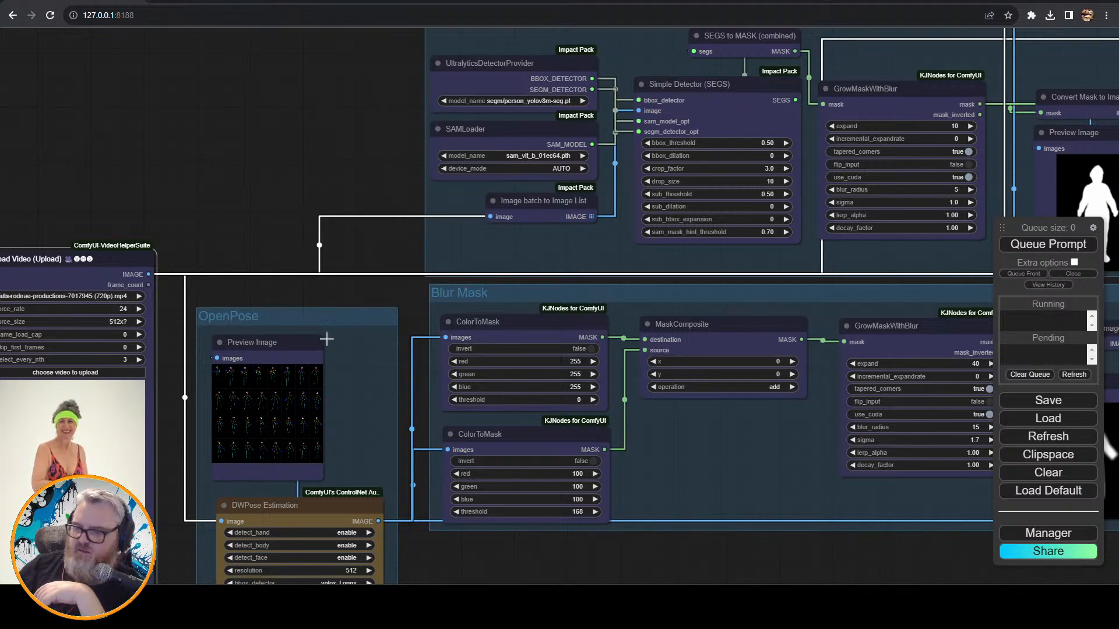
click(1072, 248)
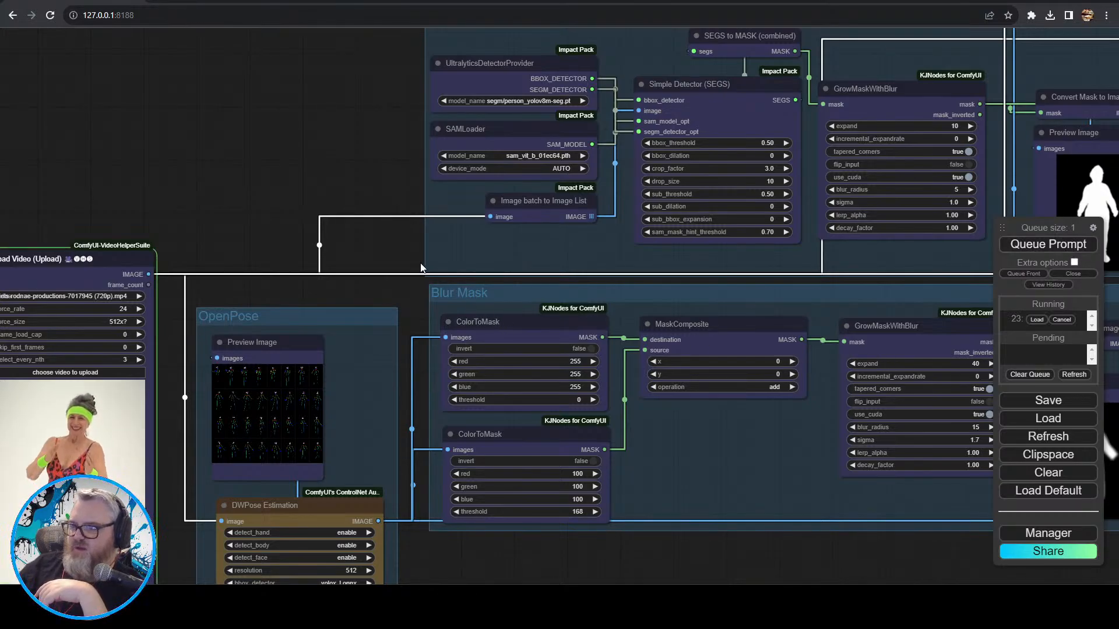
- Bring the source video and mask groups into view and check the DWPose progress in the Command Prompt window
drag(231, 222, 322, 68)
scroll(558, 412, down, 4)
drag(558, 413, 412, 470)
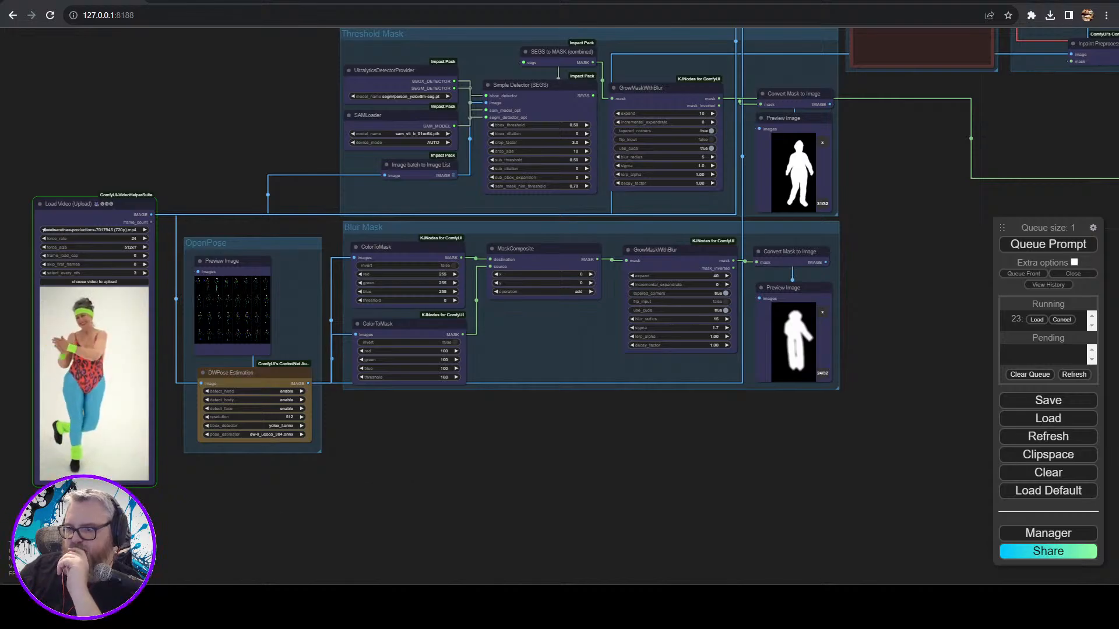
click(373, 604)
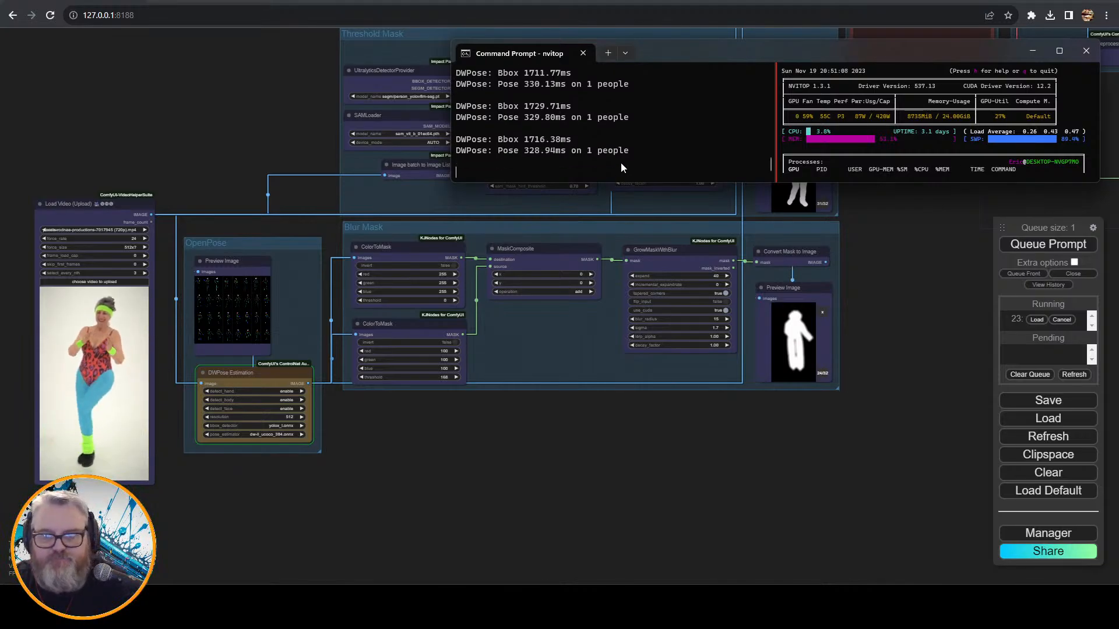
- Compare the 12 fps, 24 fps and FILM-interpolated dance videos in the Output group with the mask previews
drag(887, 318, 320, 408)
scroll(921, 316, up, 2)
drag(921, 317, 332, 547)
scroll(811, 465, up, 4)
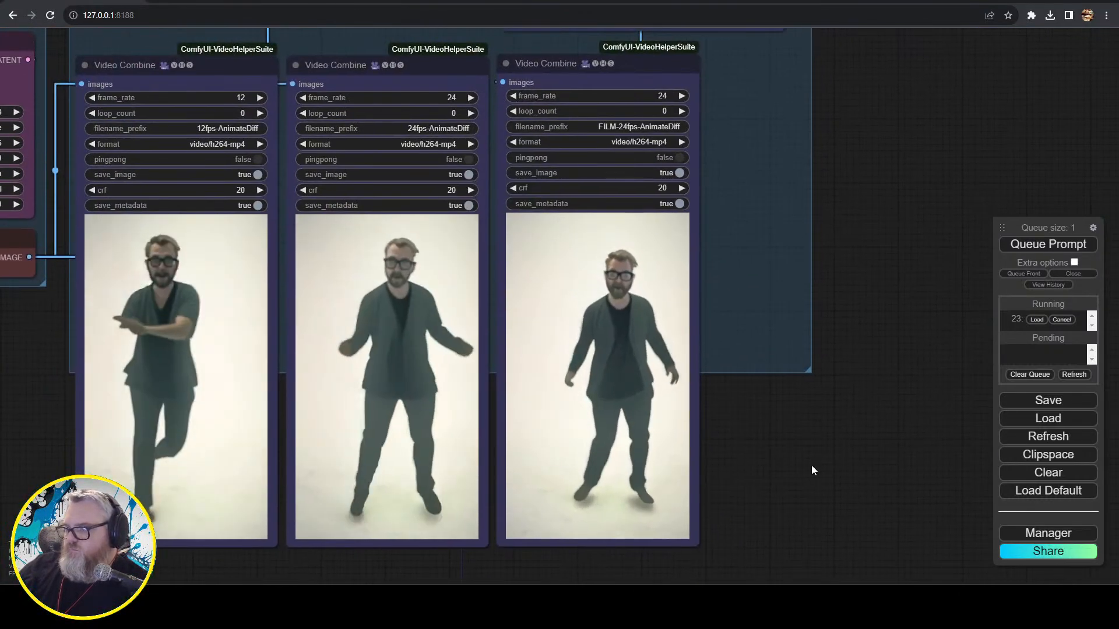
drag(811, 465, 998, 473)
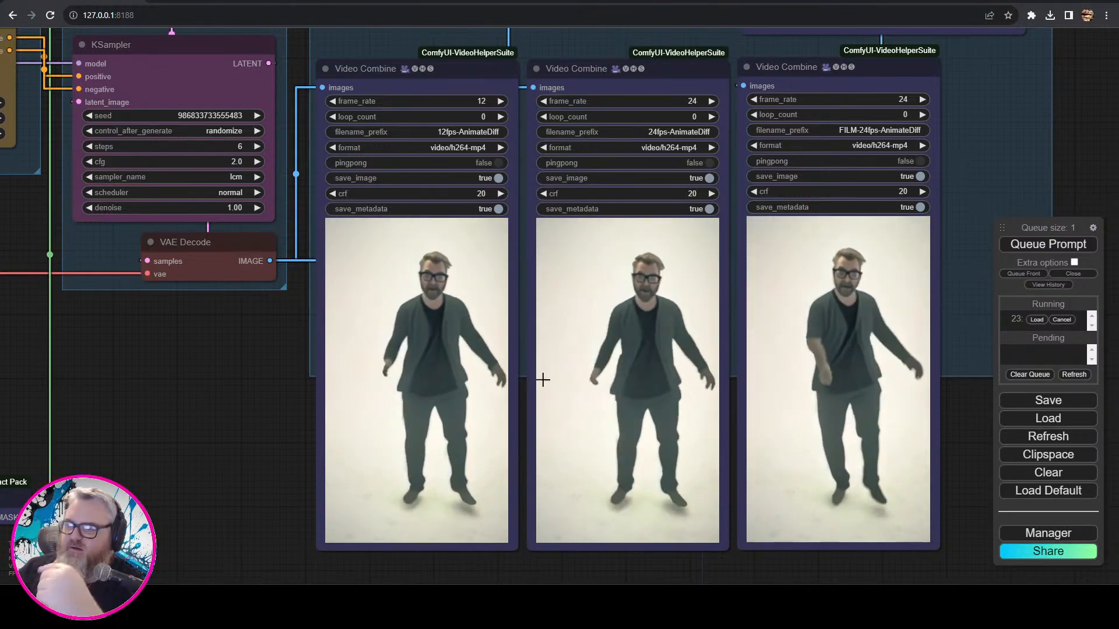
scroll(542, 380, down, 6)
drag(377, 478, 1047, 380)
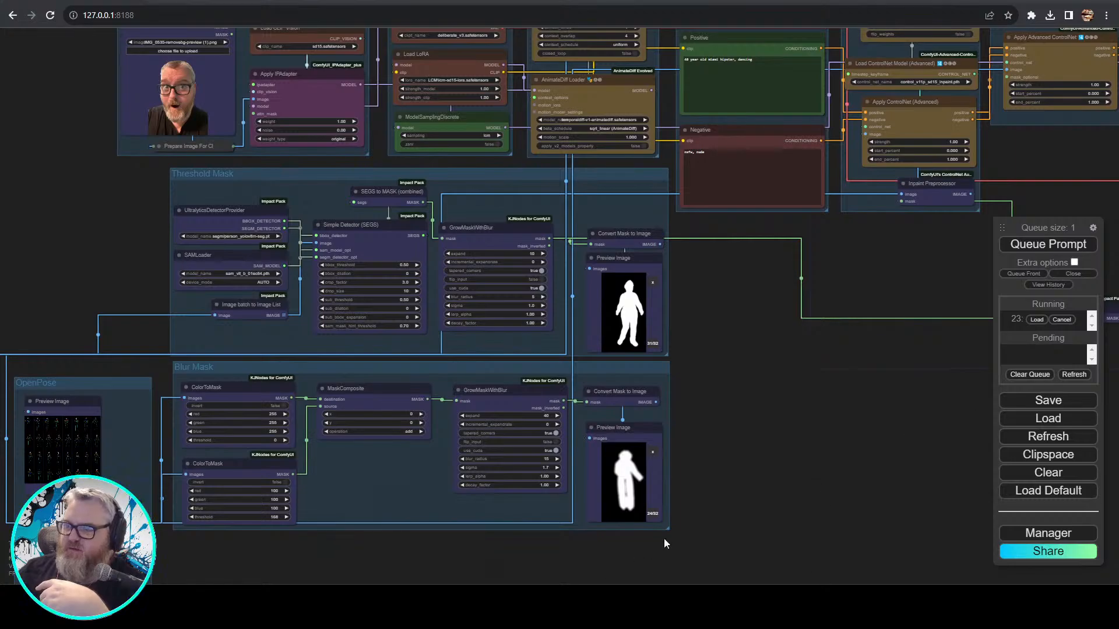
drag(495, 551, 0, 520)
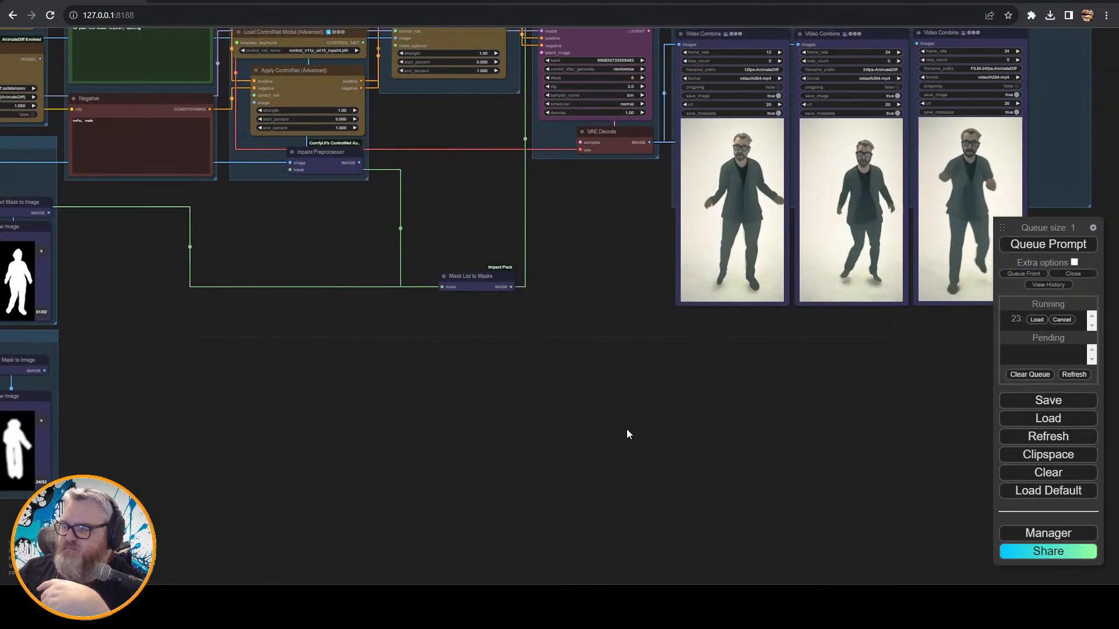
scroll(628, 434, up, 5)
drag(627, 434, 610, 570)
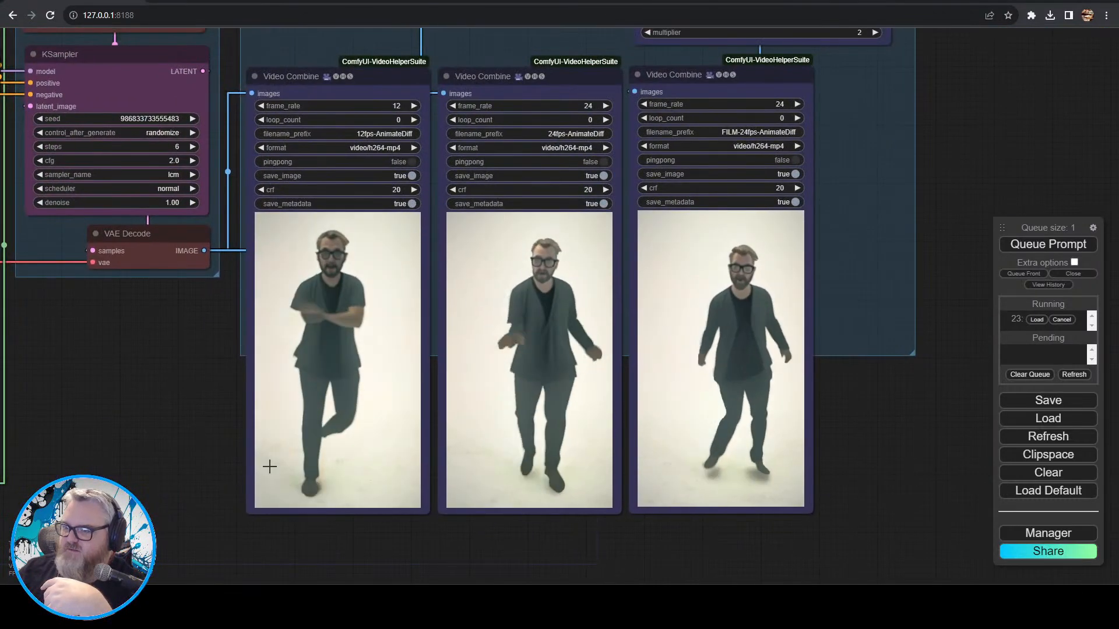
drag(65, 453, 418, 457)
scroll(418, 457, down, 2)
drag(145, 426, 749, 468)
drag(628, 479, 1114, 537)
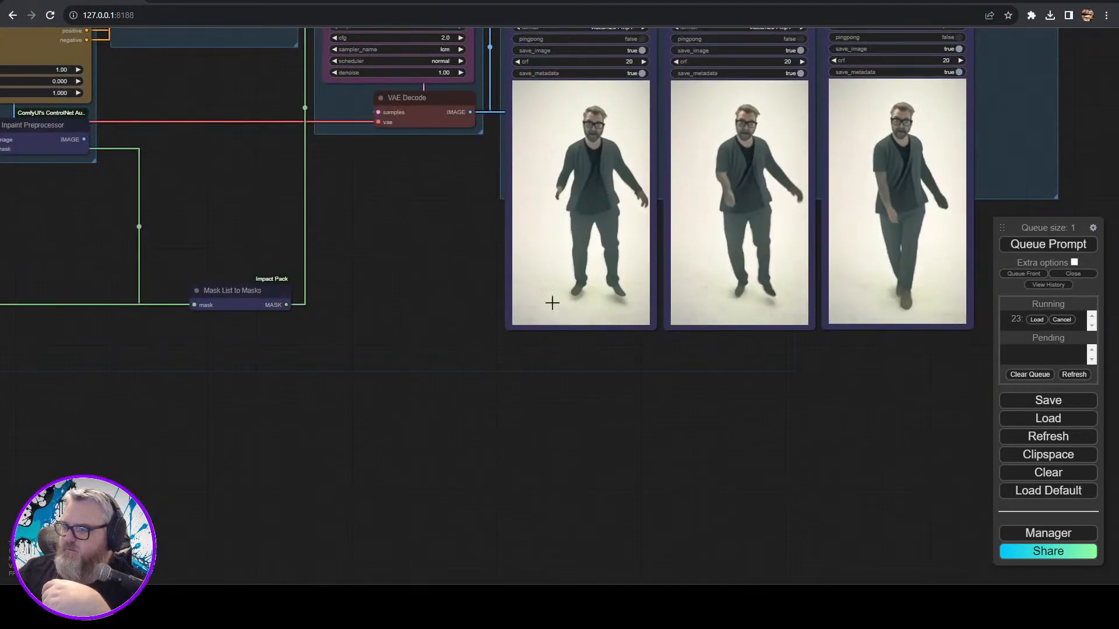
drag(712, 369, 448, 571)
scroll(545, 505, up, 6)
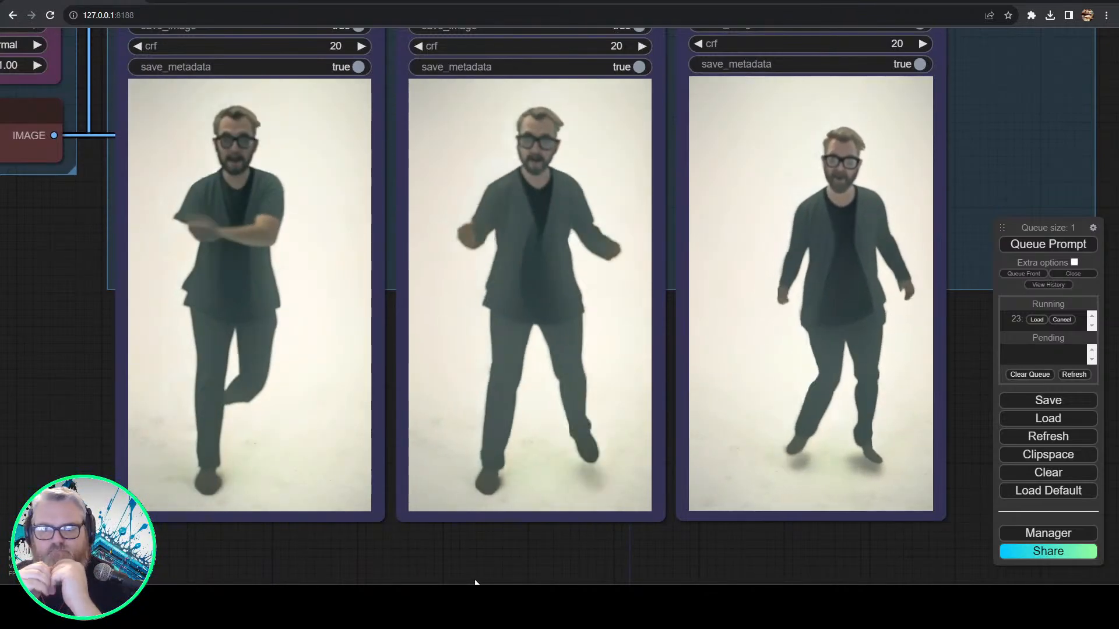
- Inspect the running DWPose Estimation node and recheck its processing times in the Command Prompt window
scroll(524, 406, down, 5)
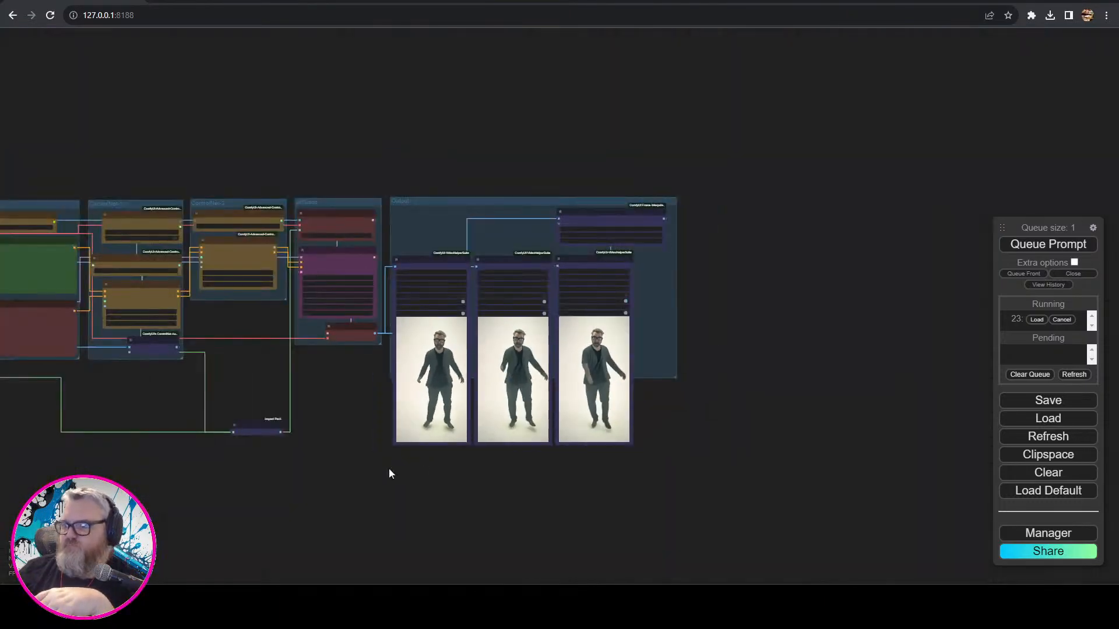
scroll(523, 463, up, 3)
scroll(529, 459, down, 2)
scroll(652, 381, up, 5)
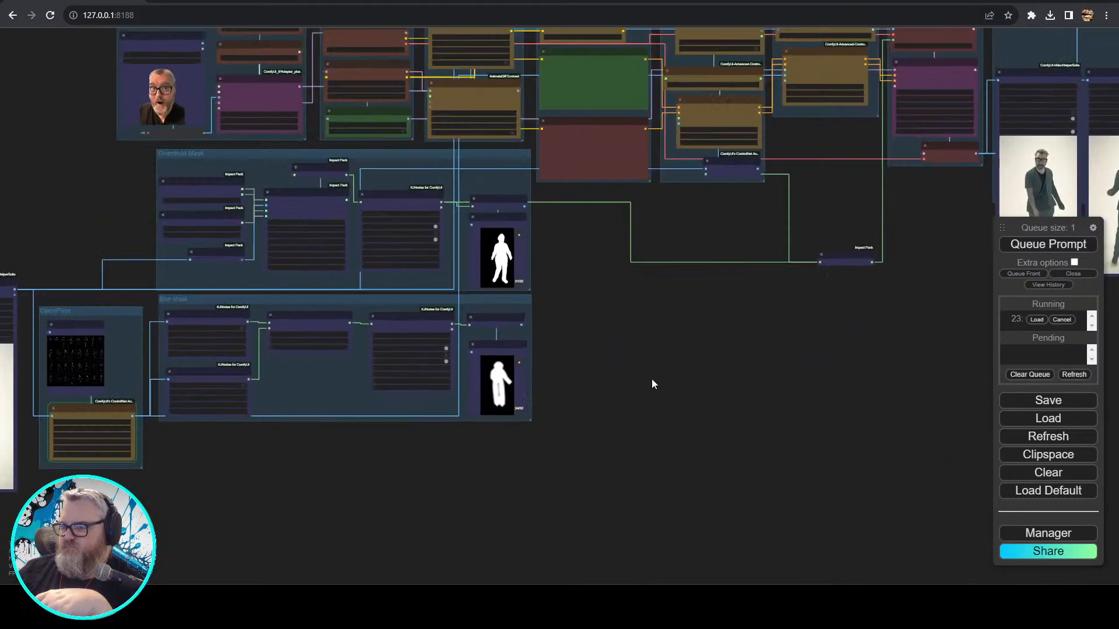
drag(642, 379, 806, 329)
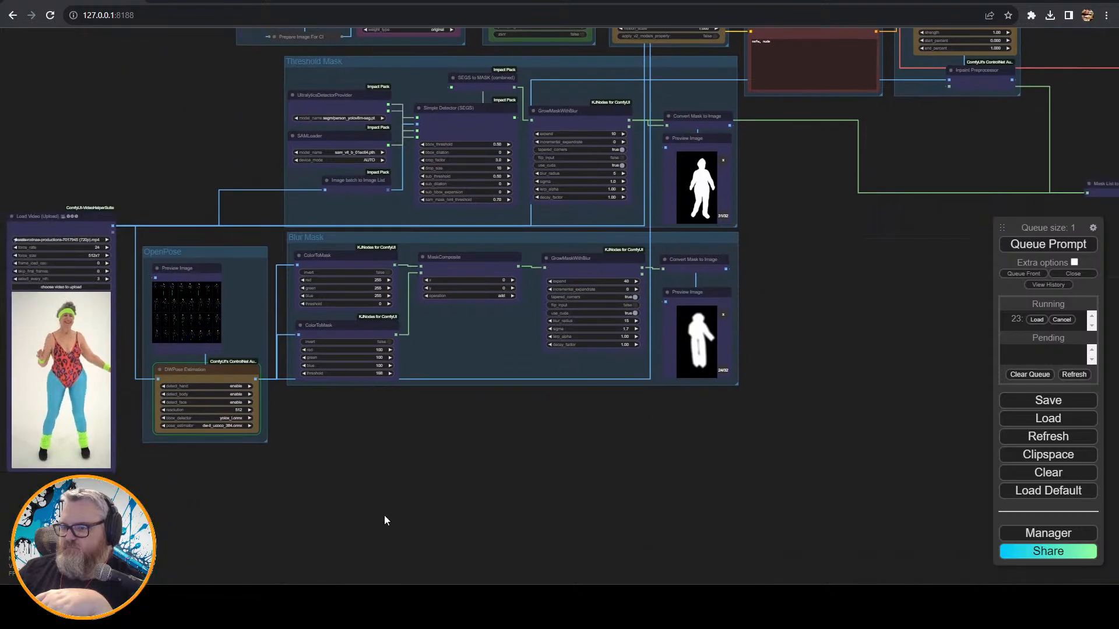
scroll(240, 517, up, 4)
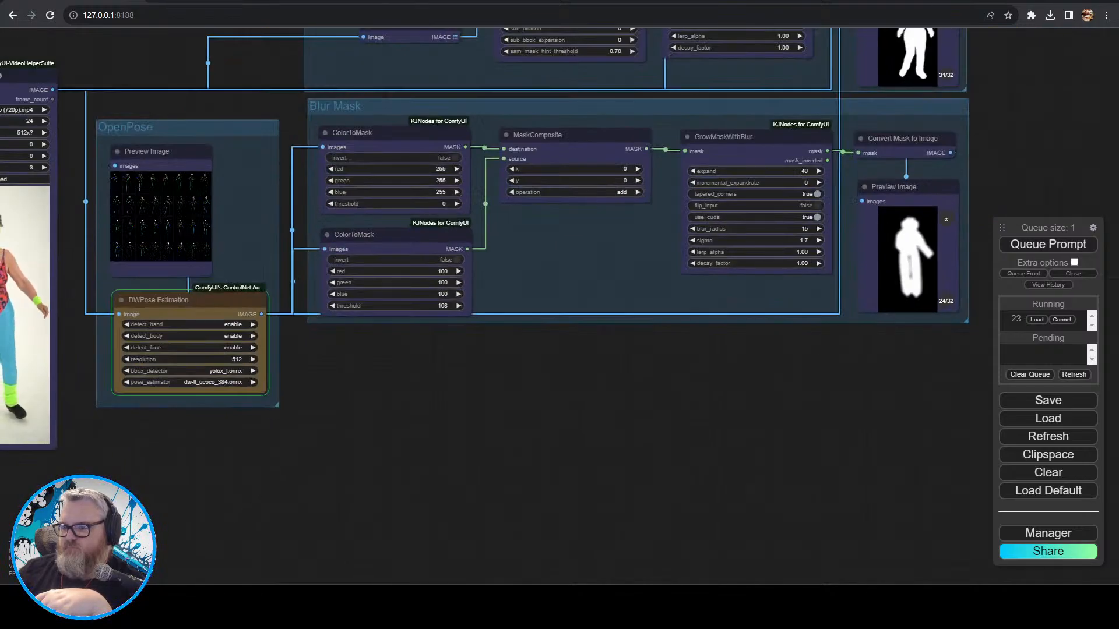
key(alt+Tab)
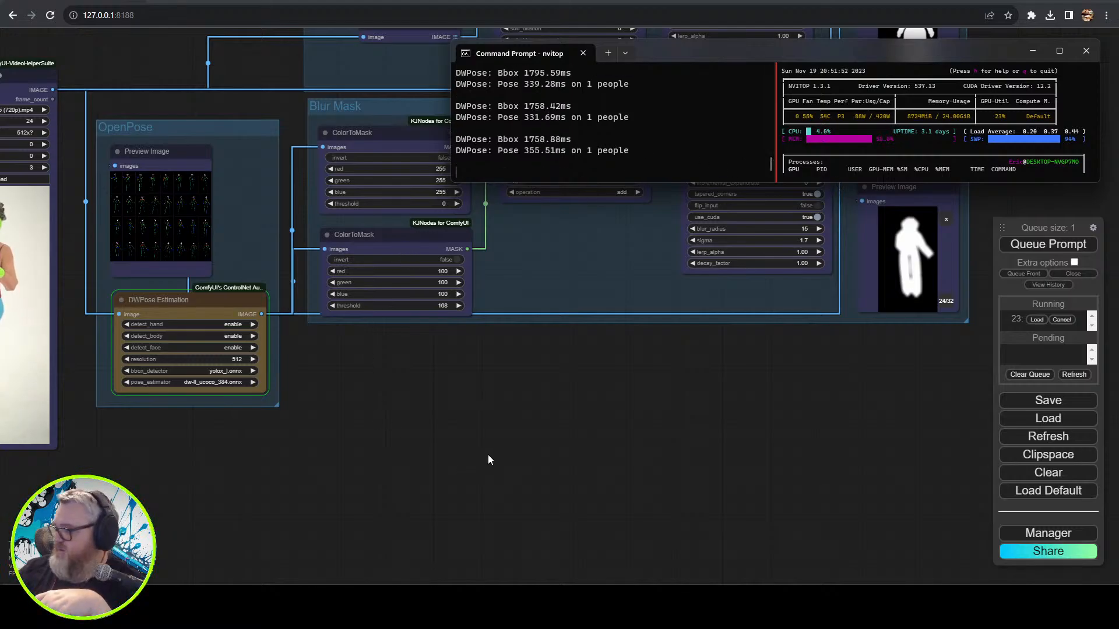
key(alt+Tab)
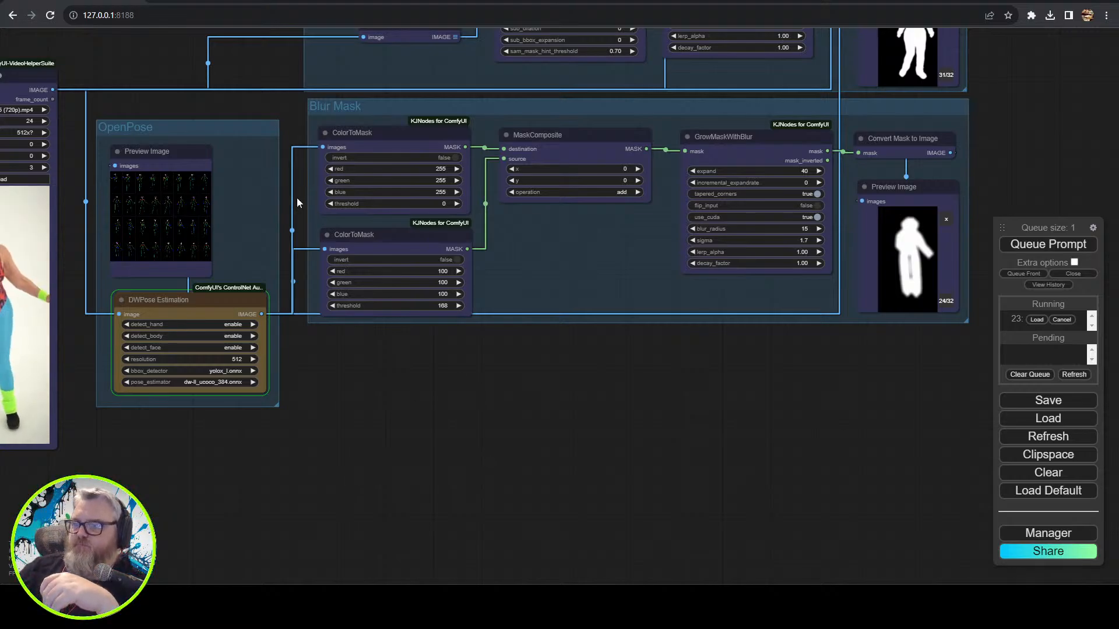
- Look over the whole node graph, from the mask groups to the Prompt, ControlNet, Diffusion and Output groups
scroll(607, 483, down, 4)
drag(607, 483, 303, 545)
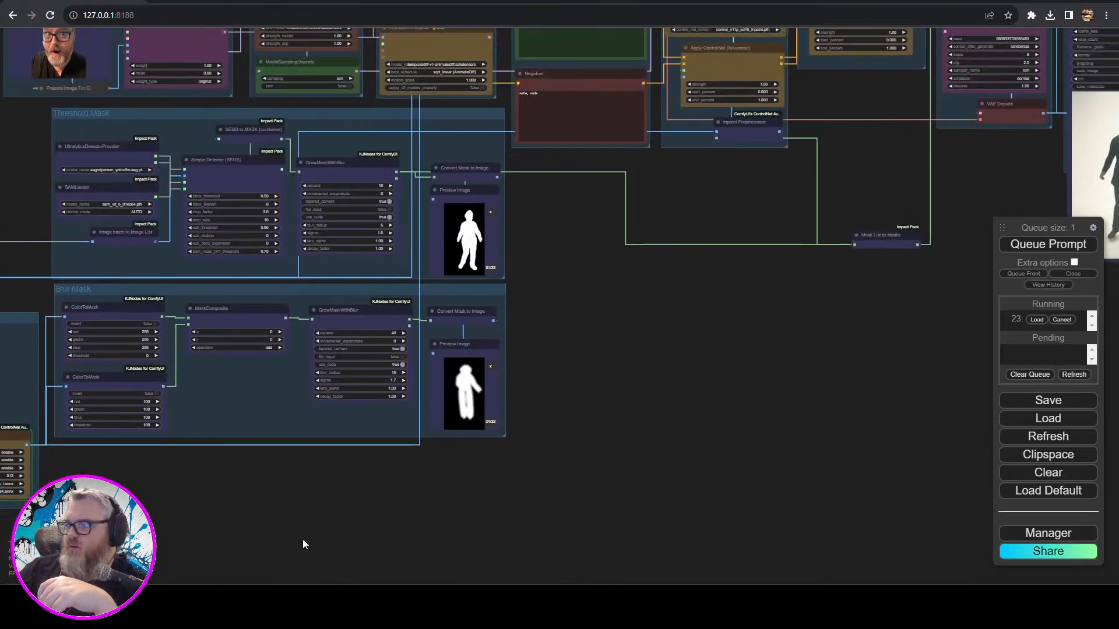
drag(679, 366, 419, 564)
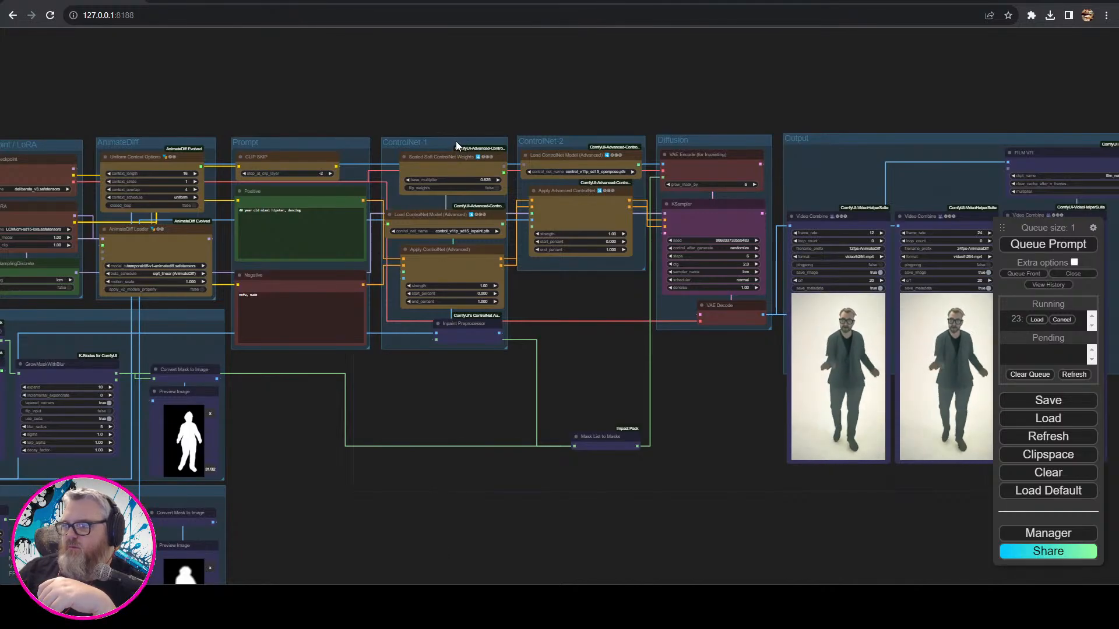
scroll(389, 426, down, 5)
drag(368, 476, 524, 476)
scroll(526, 473, down, 4)
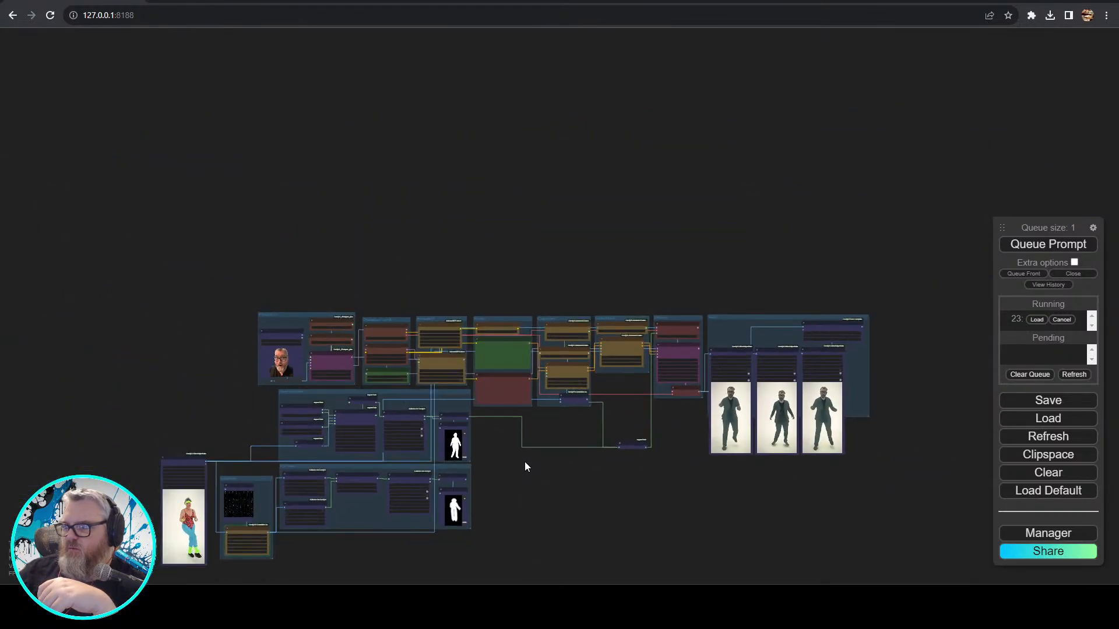
scroll(524, 462, up, 12)
drag(424, 367, 704, 271)
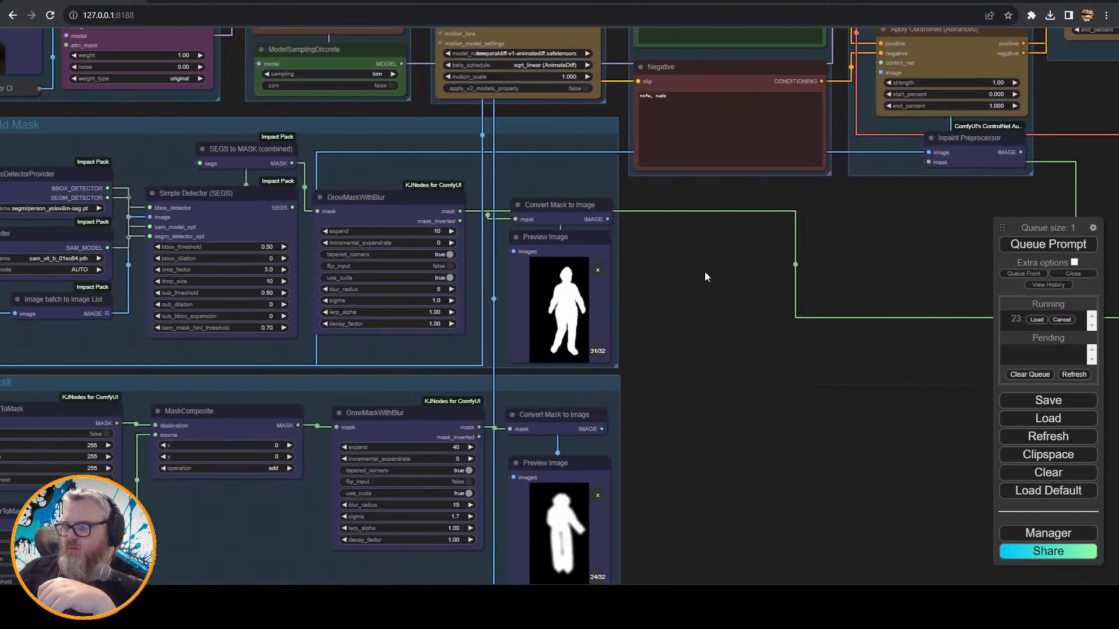
scroll(681, 362, down, 2)
drag(679, 380, 527, 446)
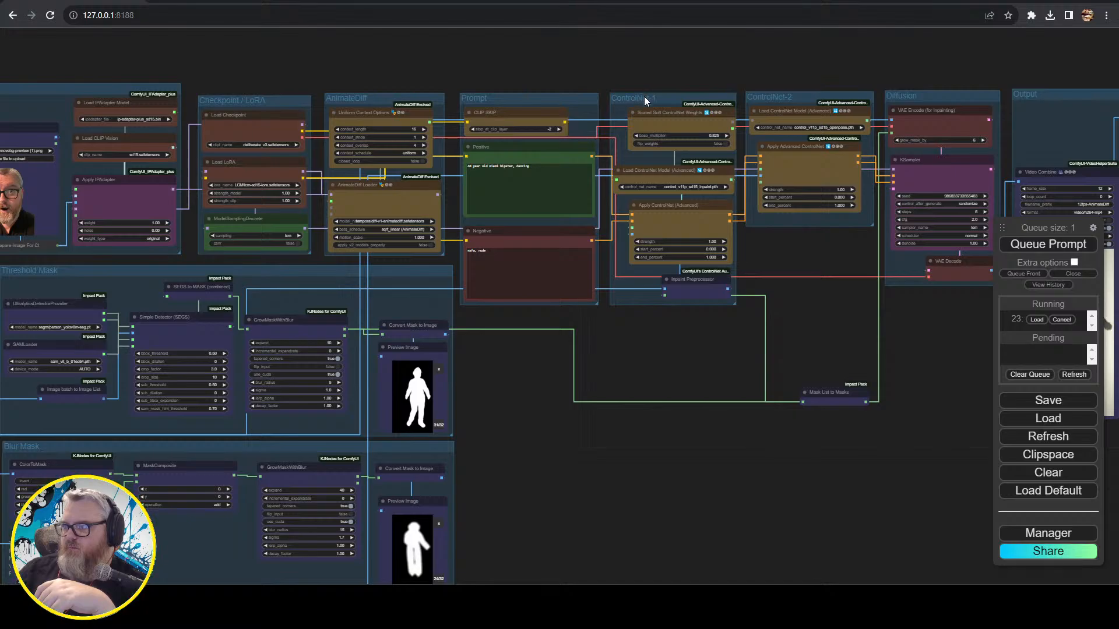
- Nudge the ControlNet-1 group slightly and move the Mask List to Masks node between the Threshold Mask group and the Inpaint Preprocessor
mouse_move(644, 100)
mouse_down()
mouse_move(643, 178)
mouse_move(647, 162)
mouse_move(579, 361)
mouse_move(634, 219)
mouse_move(642, 101)
mouse_move(636, 276)
mouse_move(616, 275)
mouse_move(688, 225)
mouse_move(664, 236)
mouse_move(645, 96)
mouse_up()
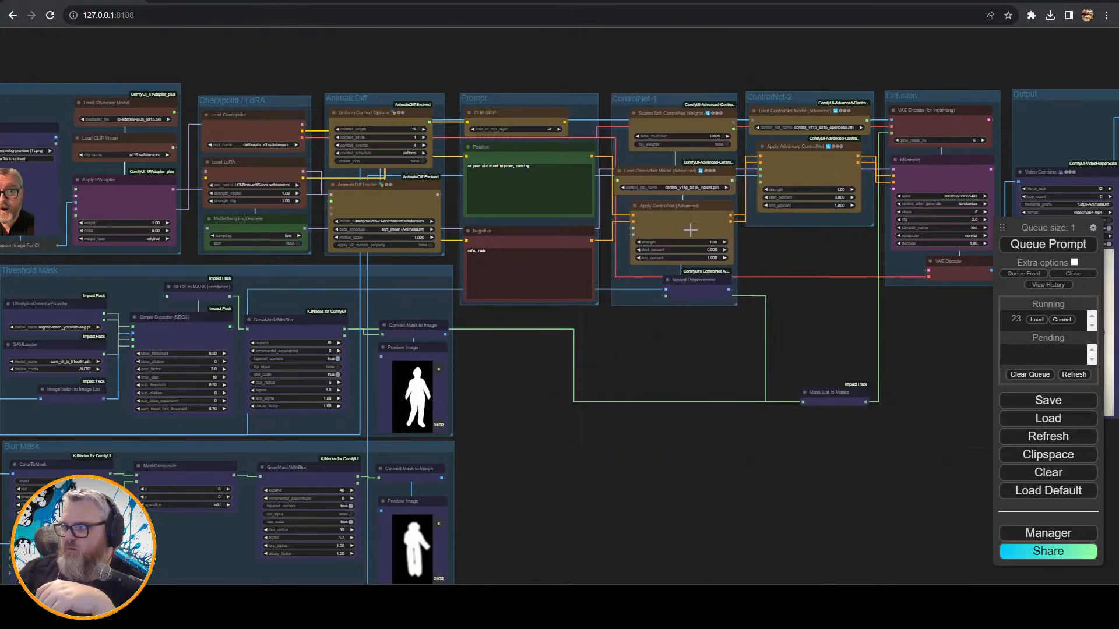
scroll(691, 233, up, 8)
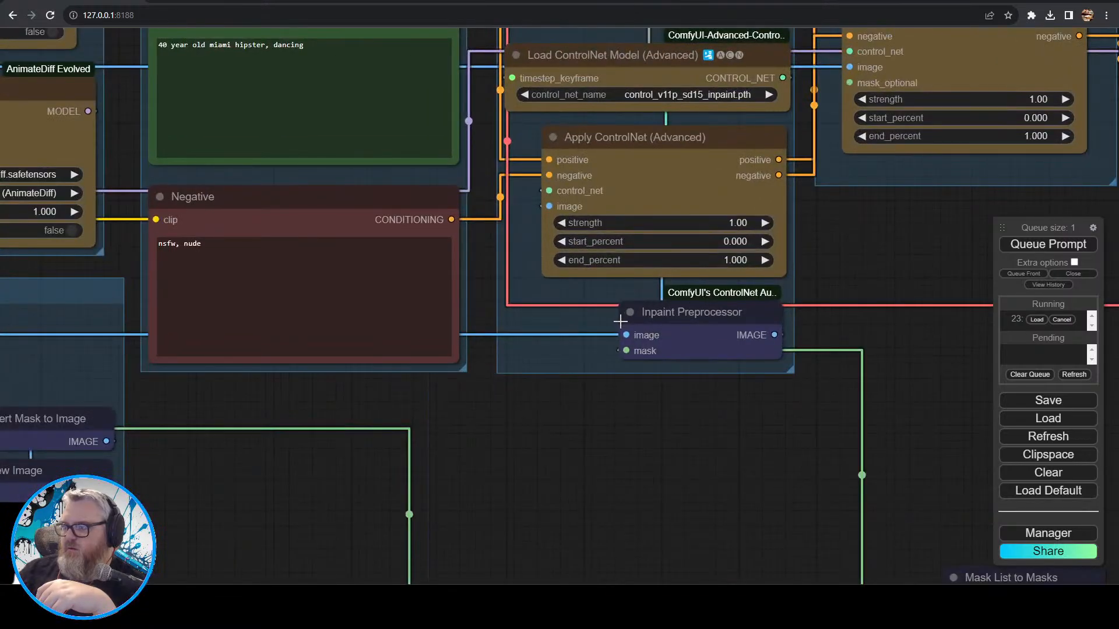
scroll(623, 402, down, 6)
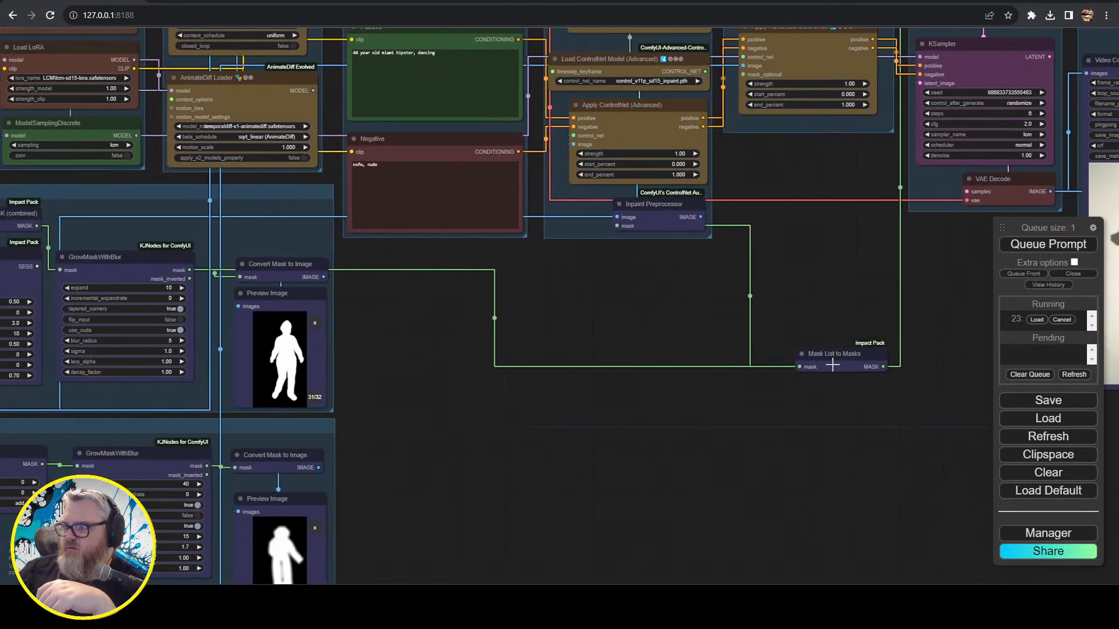
drag(845, 357, 549, 261)
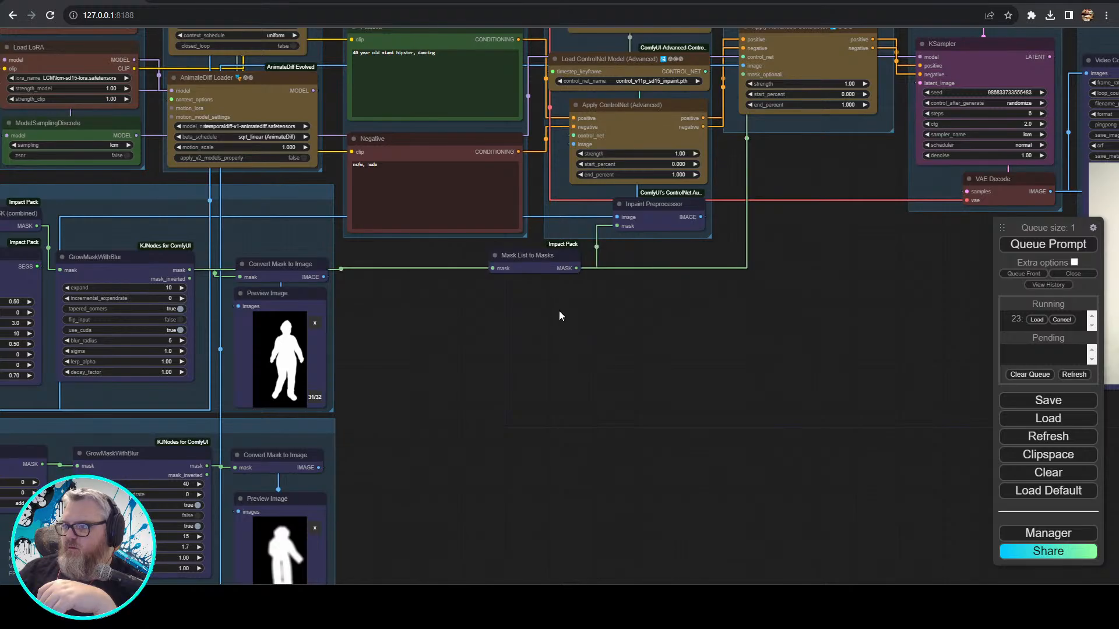
scroll(393, 328, up, 4)
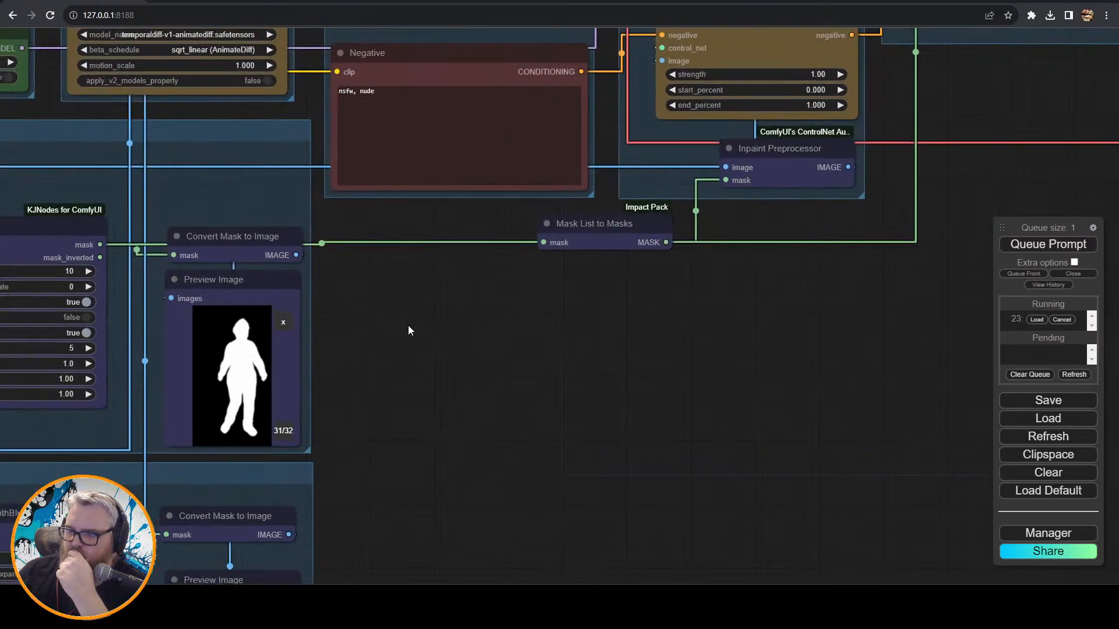
- Change the OpenPose group's colour to yellow
drag(408, 328, 627, 328)
scroll(648, 372, down, 5)
drag(742, 373, 373, 503)
drag(659, 427, 962, 413)
drag(613, 492, 1004, 374)
drag(268, 291, 374, 9)
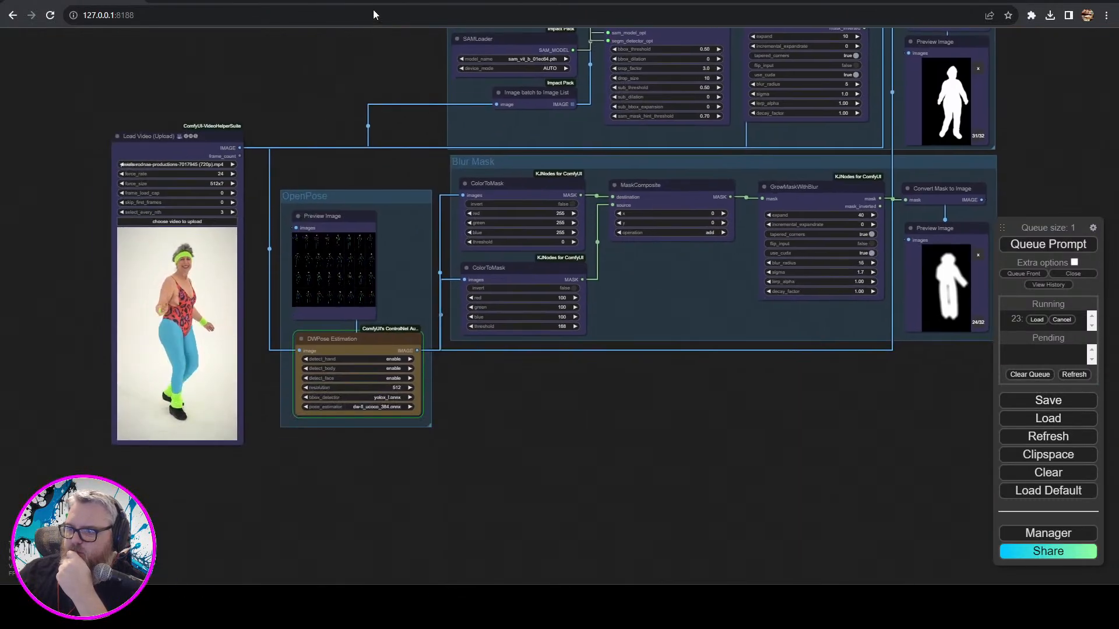
right_click(356, 199)
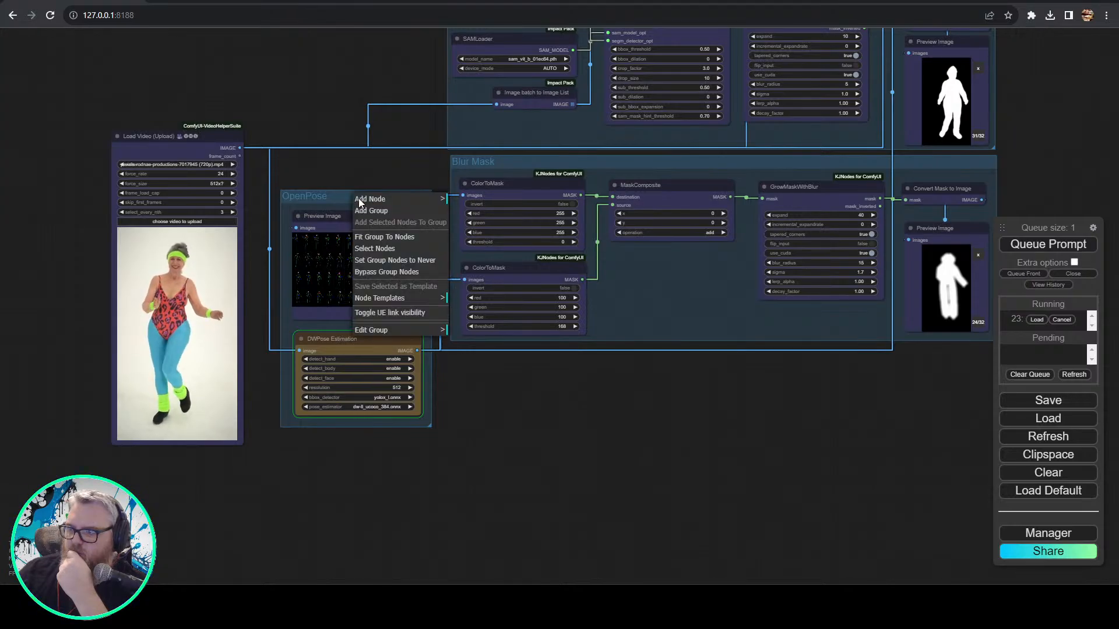
click(404, 329)
click(467, 342)
click(543, 443)
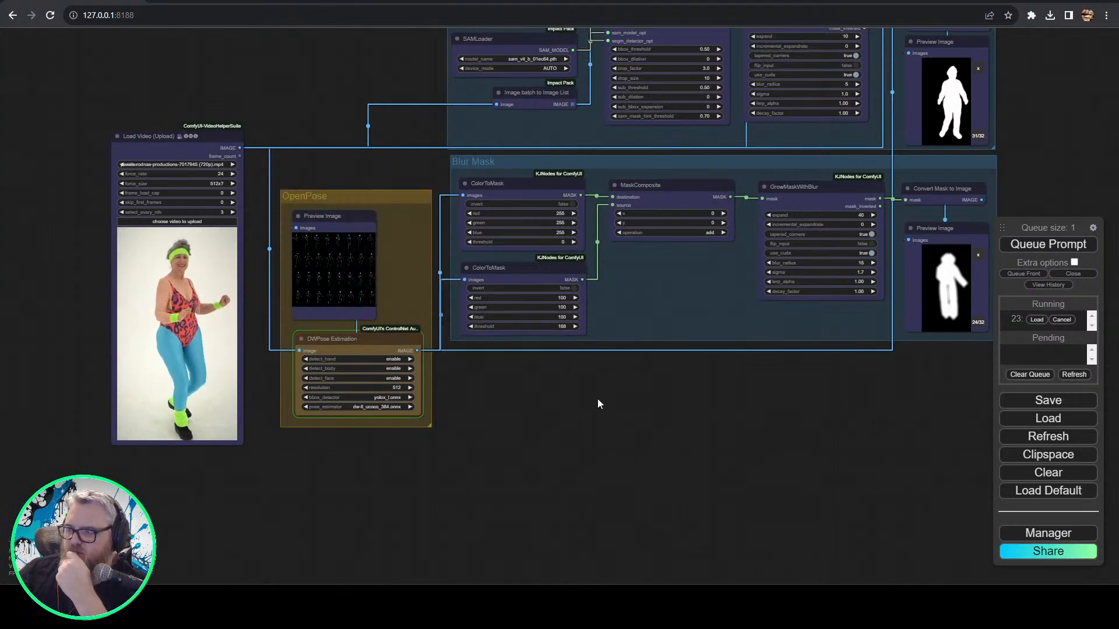
- Change the colour of the Blur Mask and Threshold Mask groups to blue
drag(596, 398, 294, 562)
right_click(389, 332)
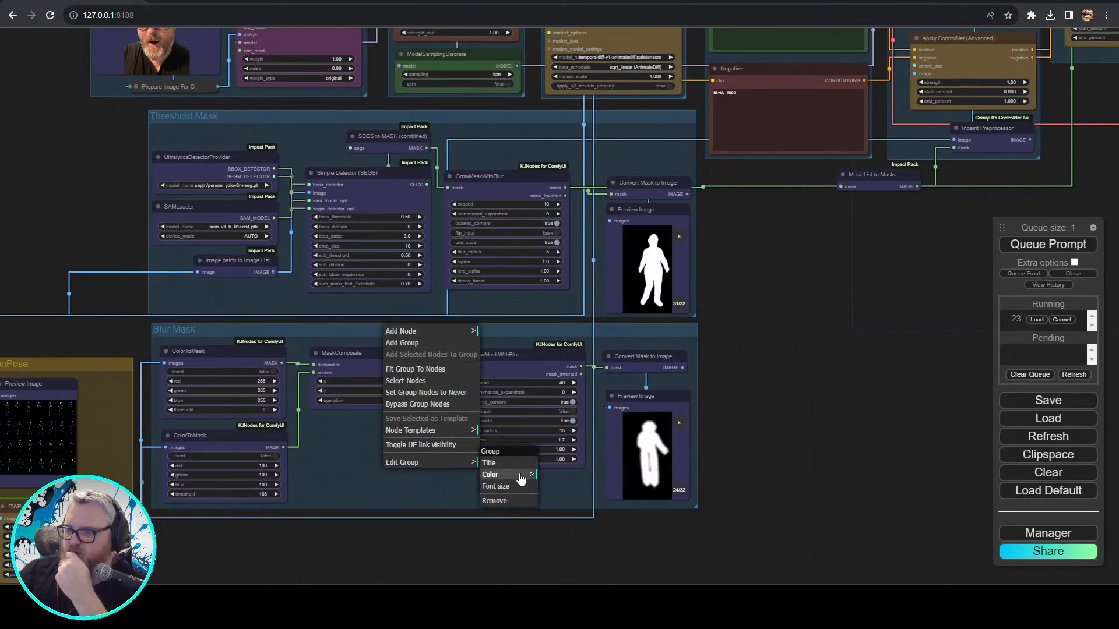
click(521, 478)
click(554, 487)
right_click(347, 120)
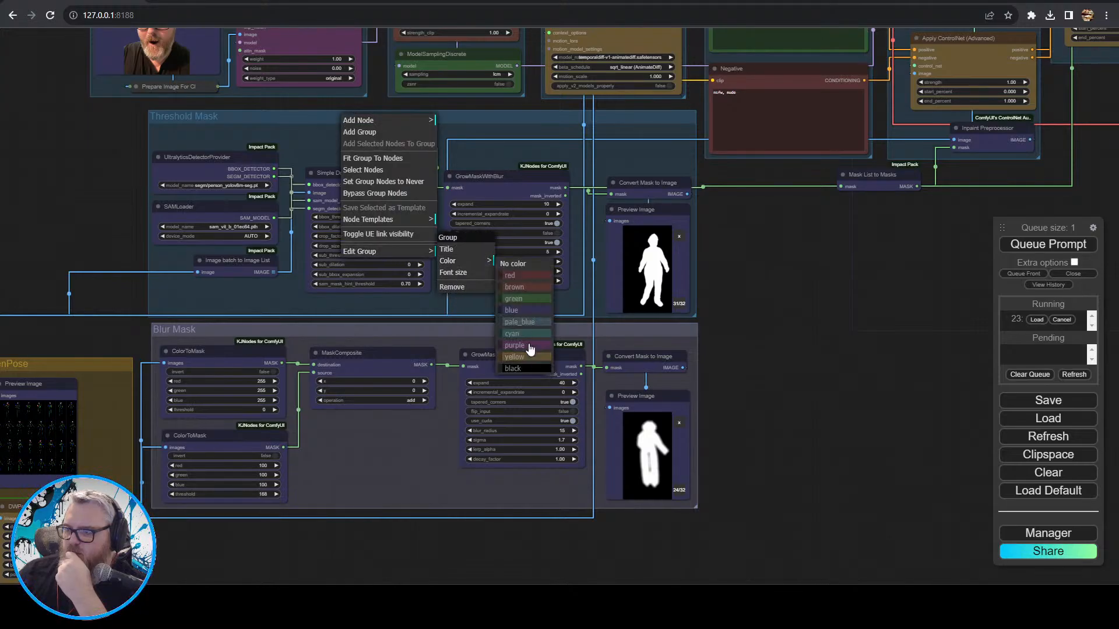
click(520, 317)
- Colour the IPAdapters group purple and the Checkpoint / LoRA group brown
drag(833, 249, 813, 538)
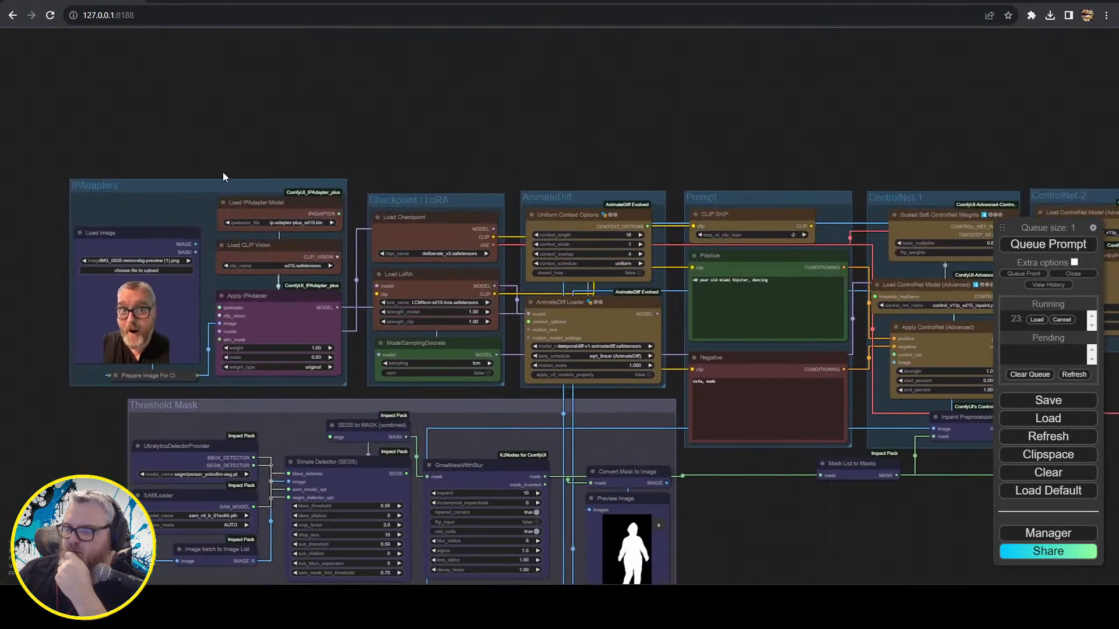
right_click(215, 181)
click(255, 283)
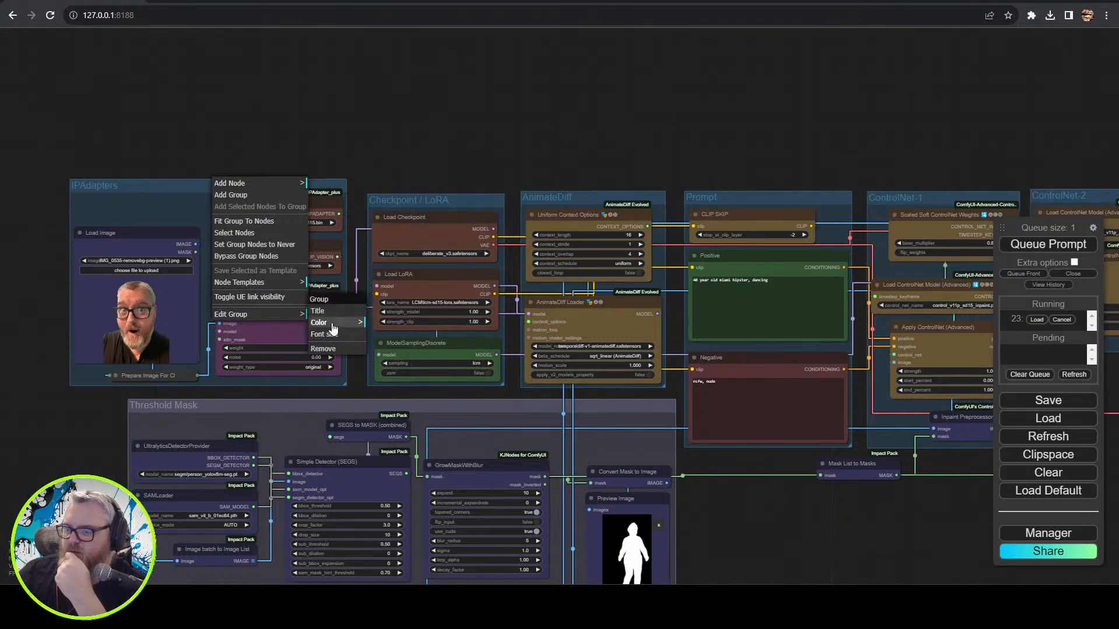
click(333, 328)
click(392, 420)
right_click(416, 200)
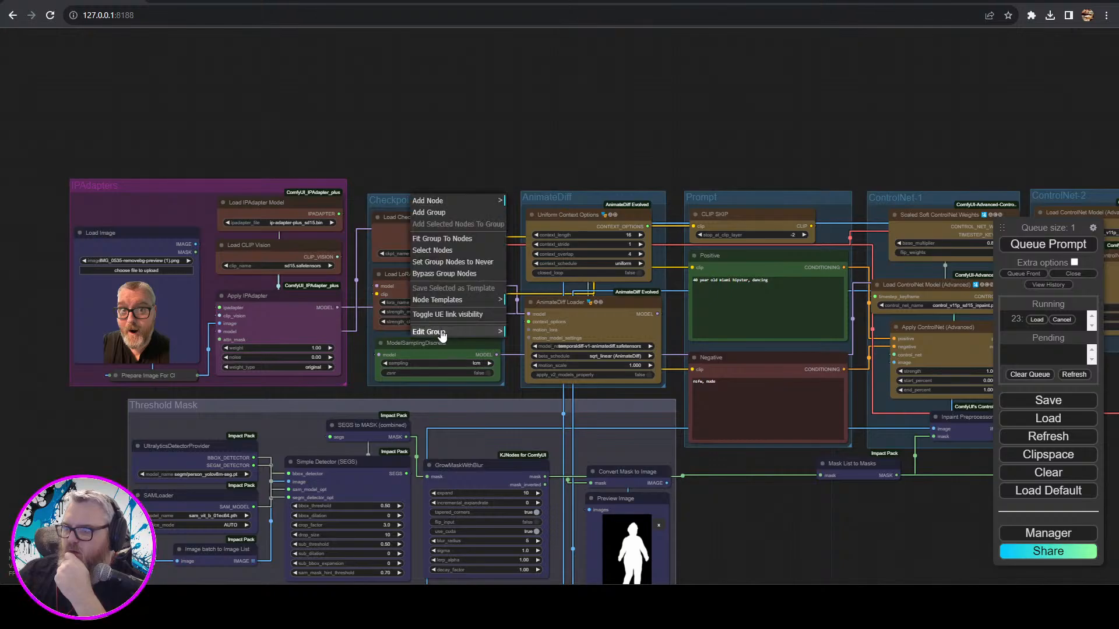
click(519, 341)
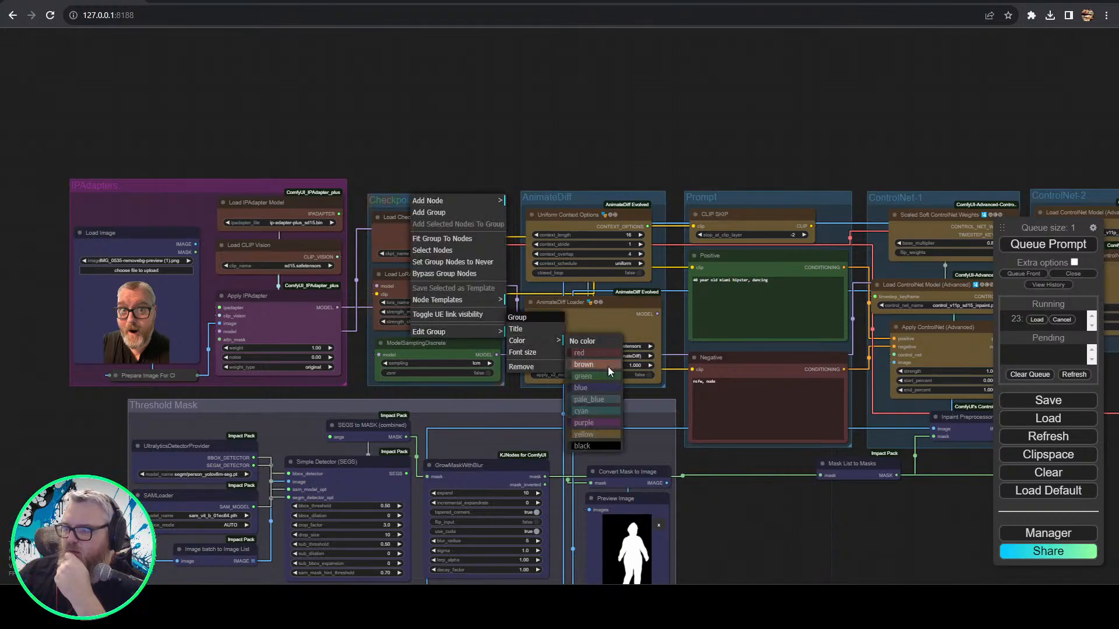
click(607, 366)
- Colour the AnimateDiff group yellow and the Prompt group green
right_click(580, 200)
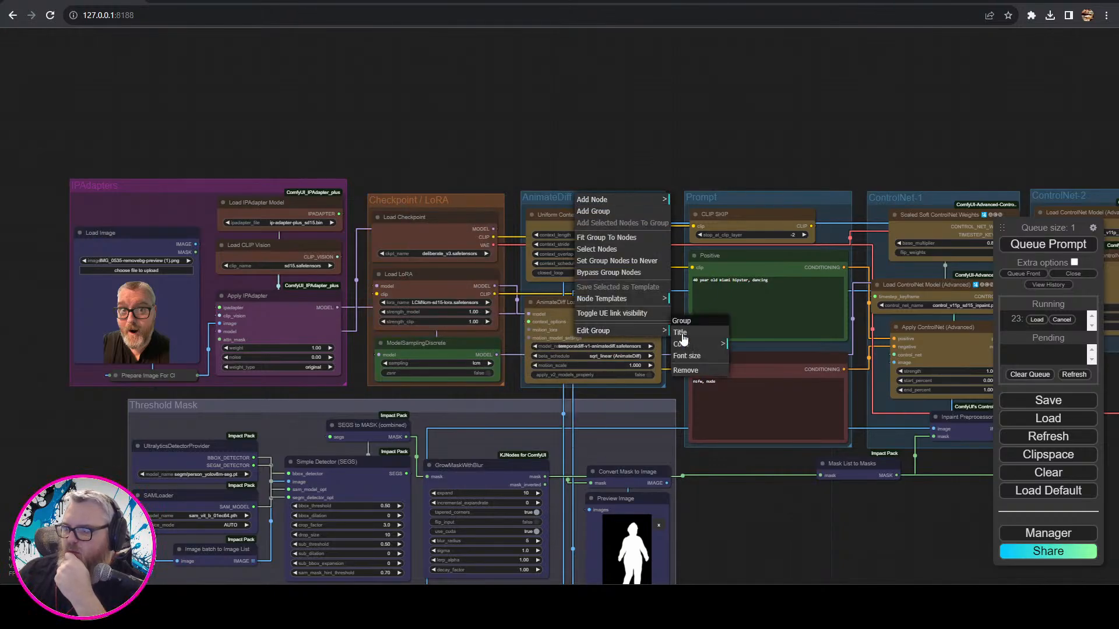
click(703, 348)
click(765, 427)
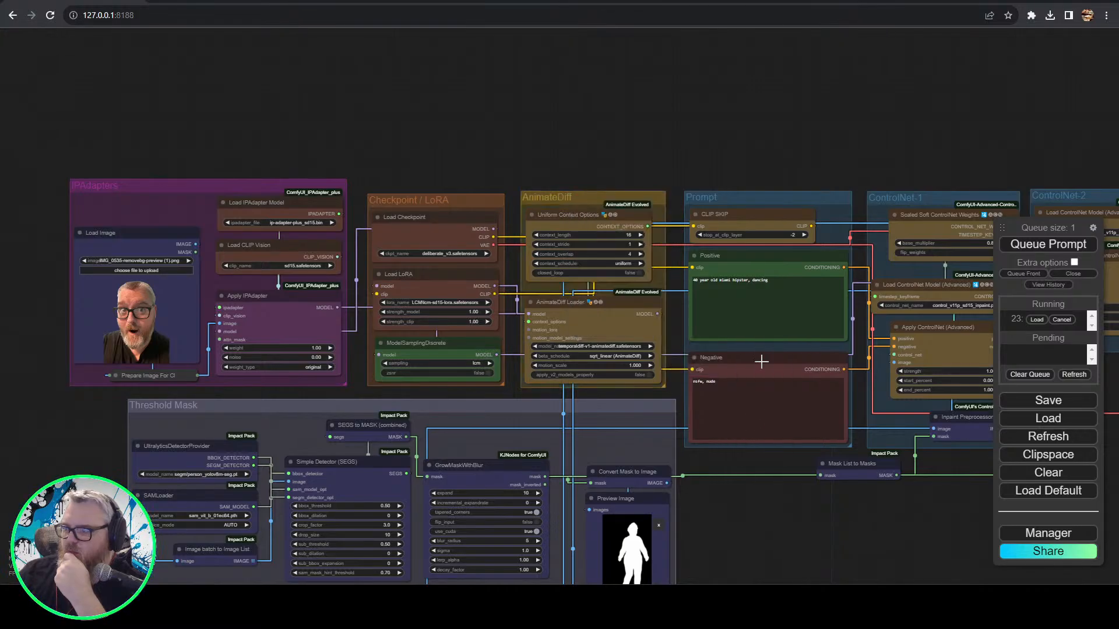
right_click(753, 201)
click(870, 343)
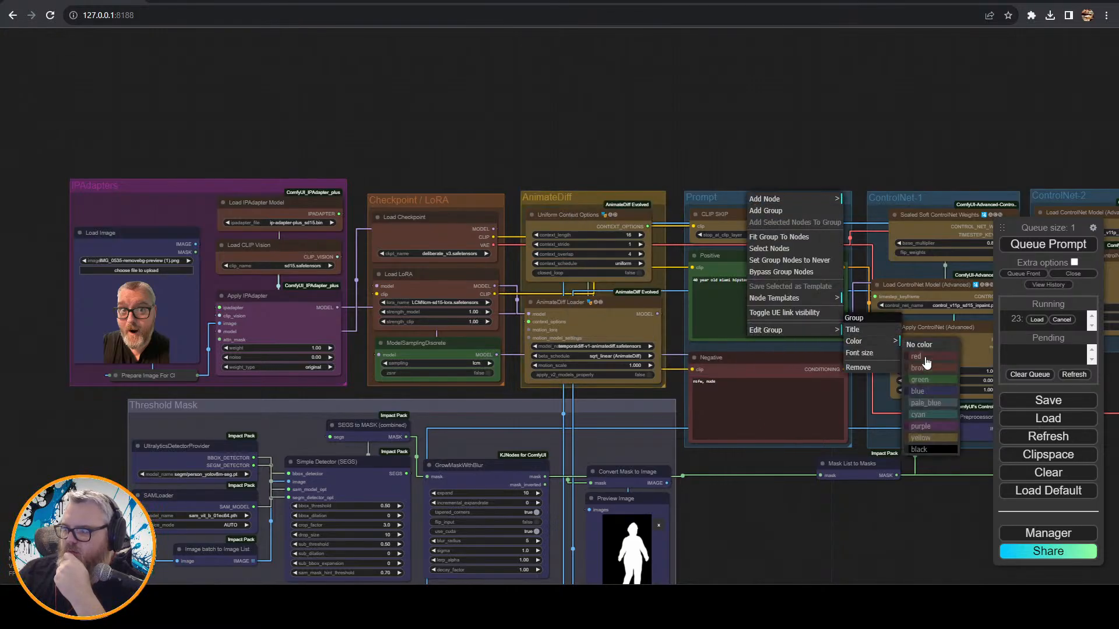
click(929, 382)
- Change the colour of the ControlNet-1 and ControlNet-2 groups to yellow
drag(700, 117, 82, 86)
right_click(288, 170)
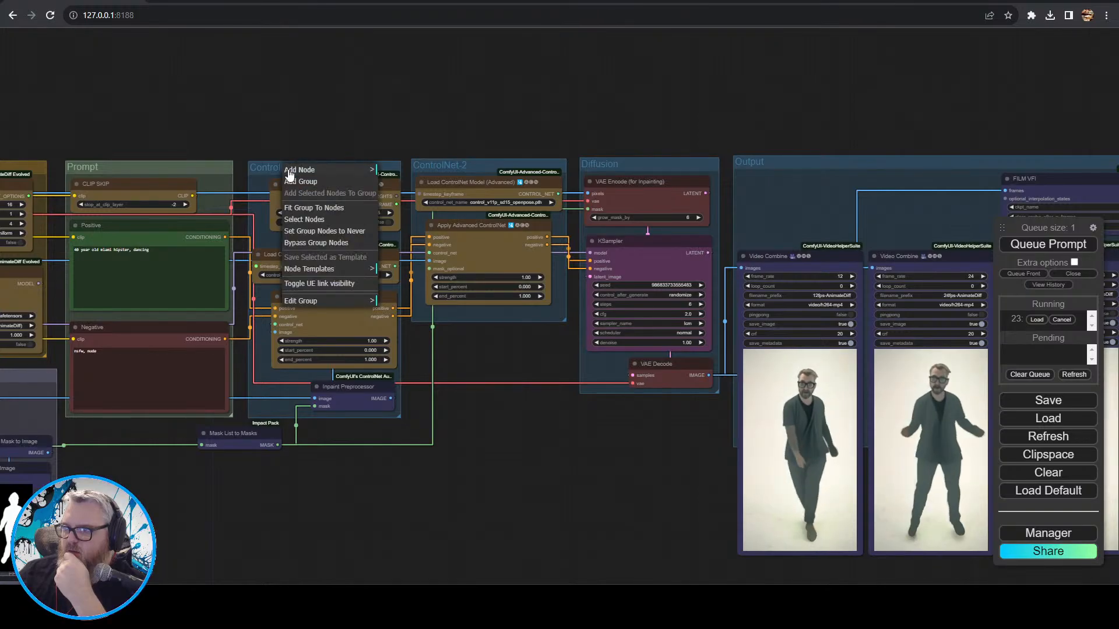
click(300, 301)
click(388, 308)
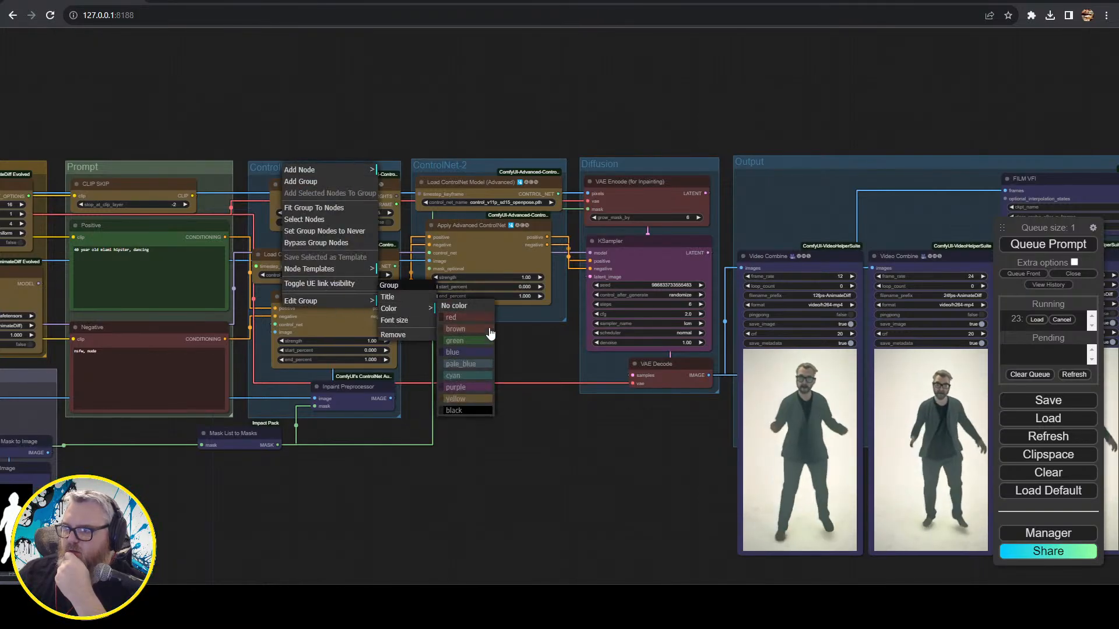
click(464, 398)
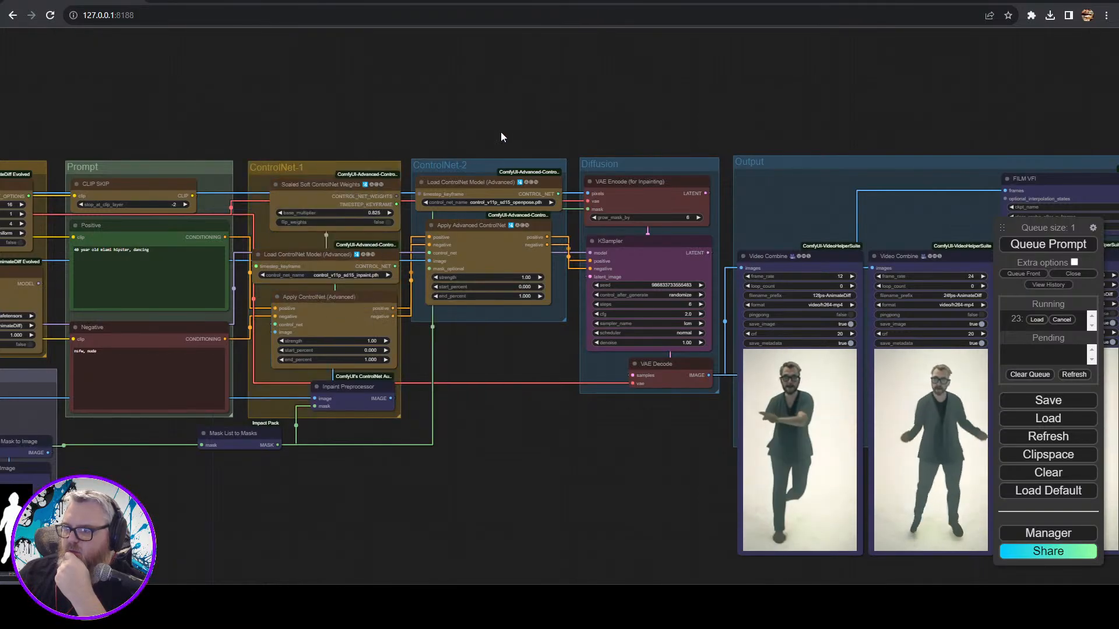
right_click(483, 163)
click(512, 294)
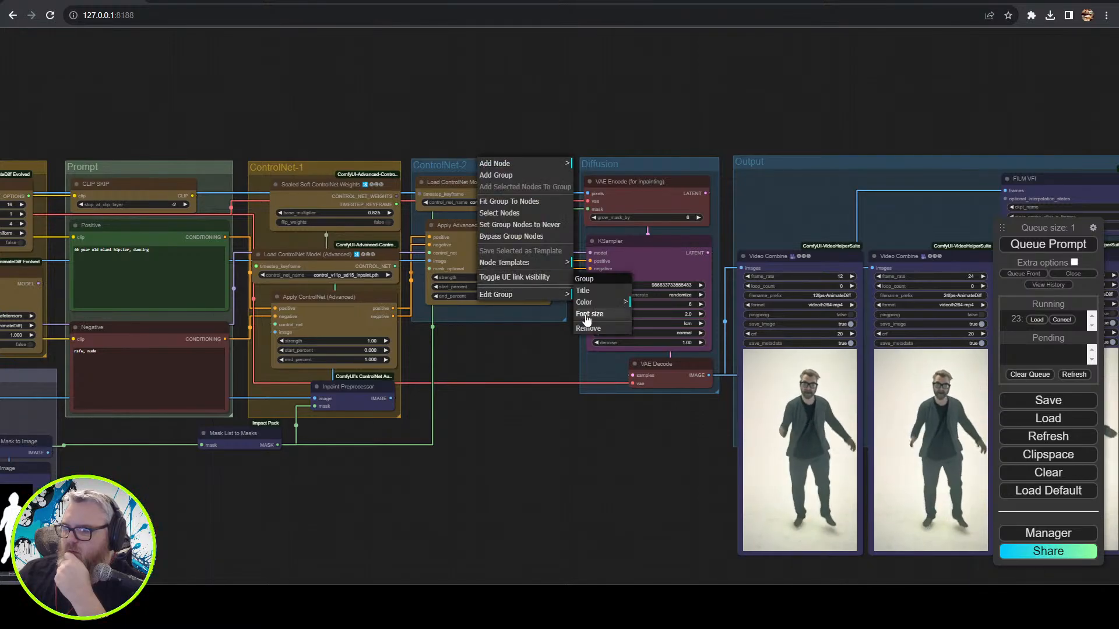
click(590, 303)
click(655, 389)
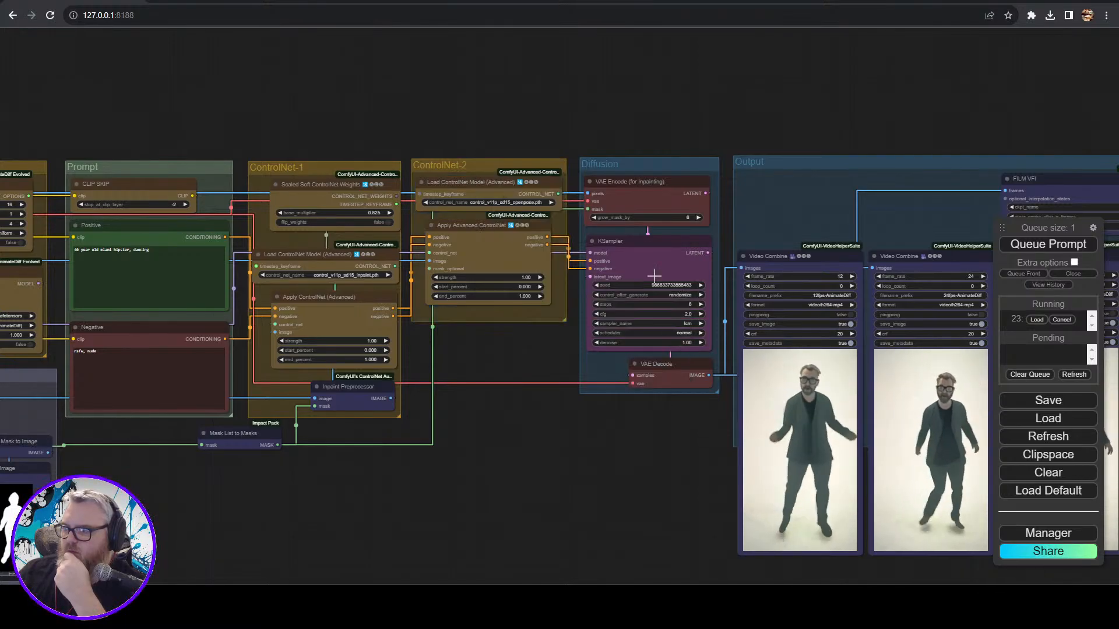
- Colour the Diffusion group purple and the Output group blue
right_click(649, 164)
click(660, 295)
click(748, 303)
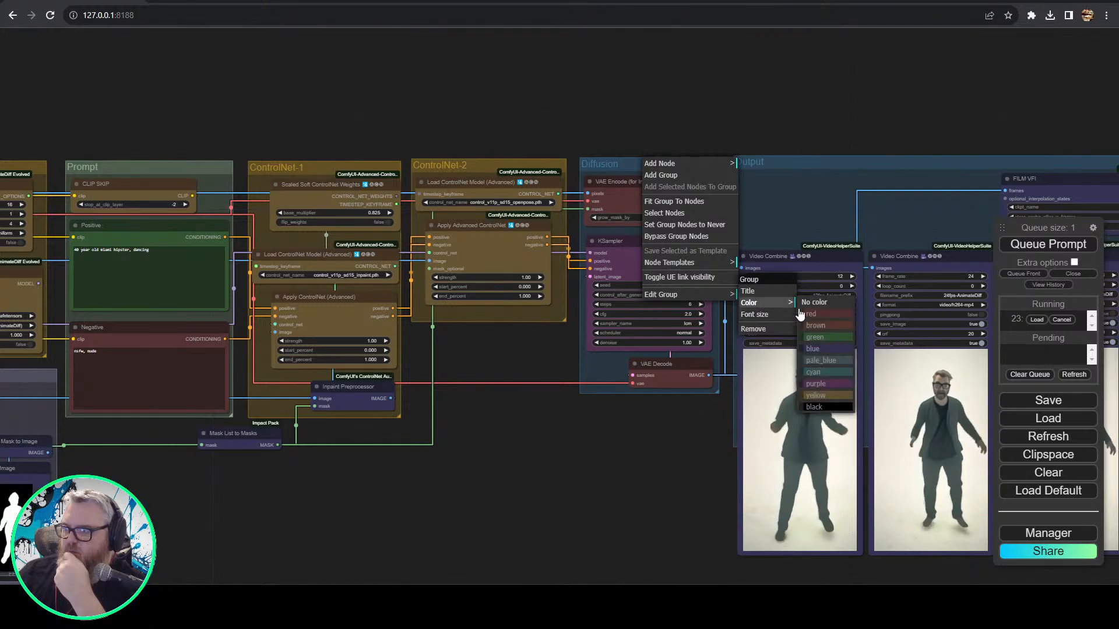
click(839, 385)
drag(629, 437, 140, 431)
right_click(281, 156)
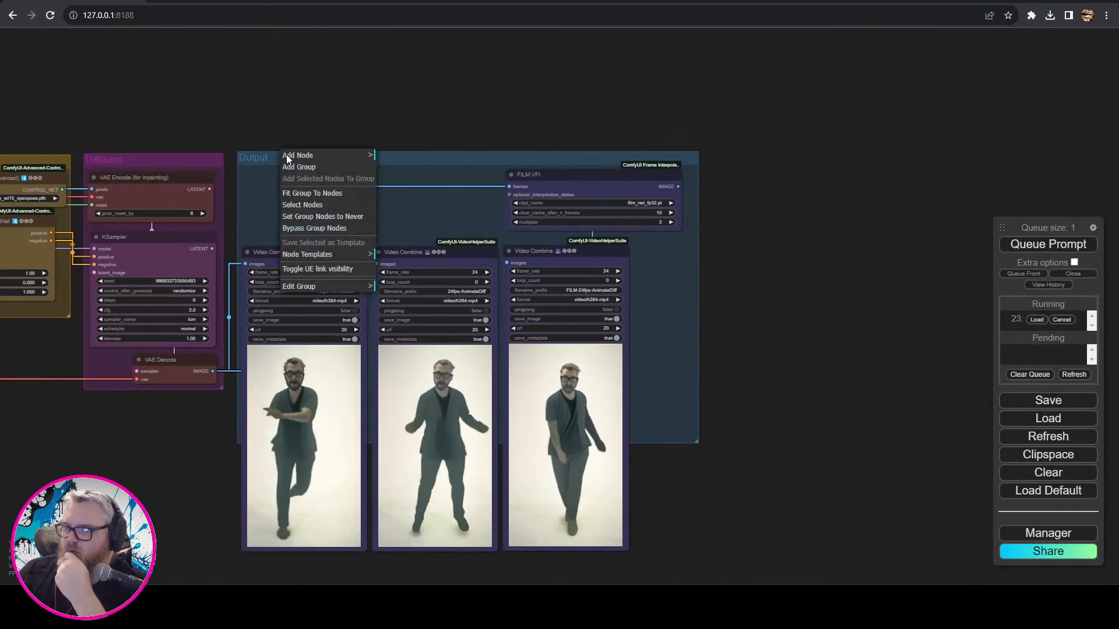
click(310, 283)
click(396, 293)
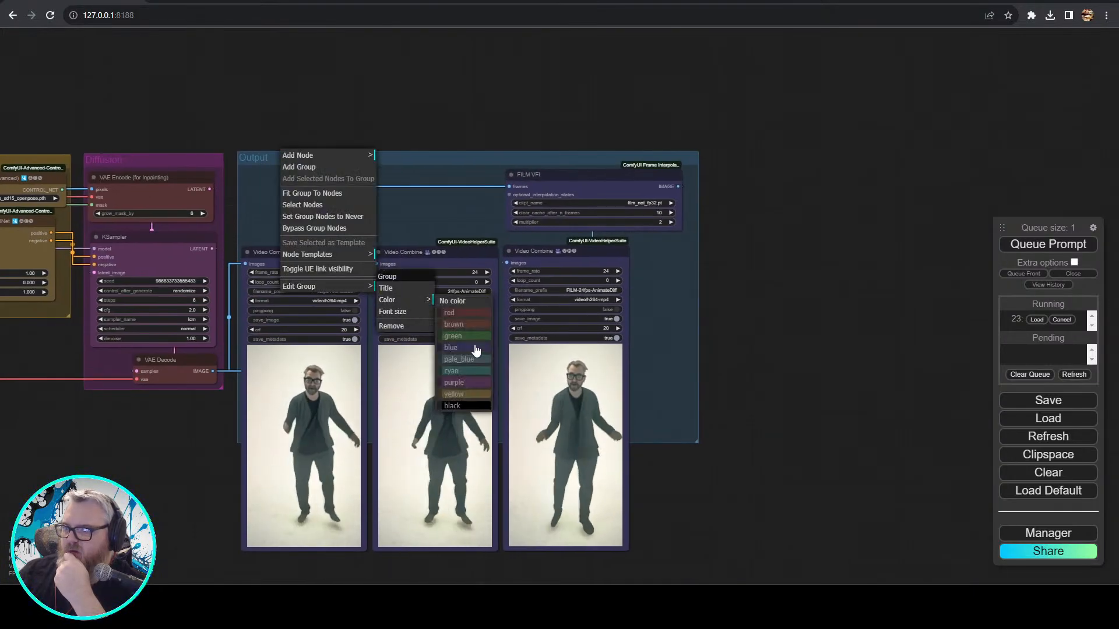
click(460, 398)
- Look over the whole node graph from Output back to OpenPose and check the DWPose progress in the Command Prompt window
scroll(446, 358, down, 10)
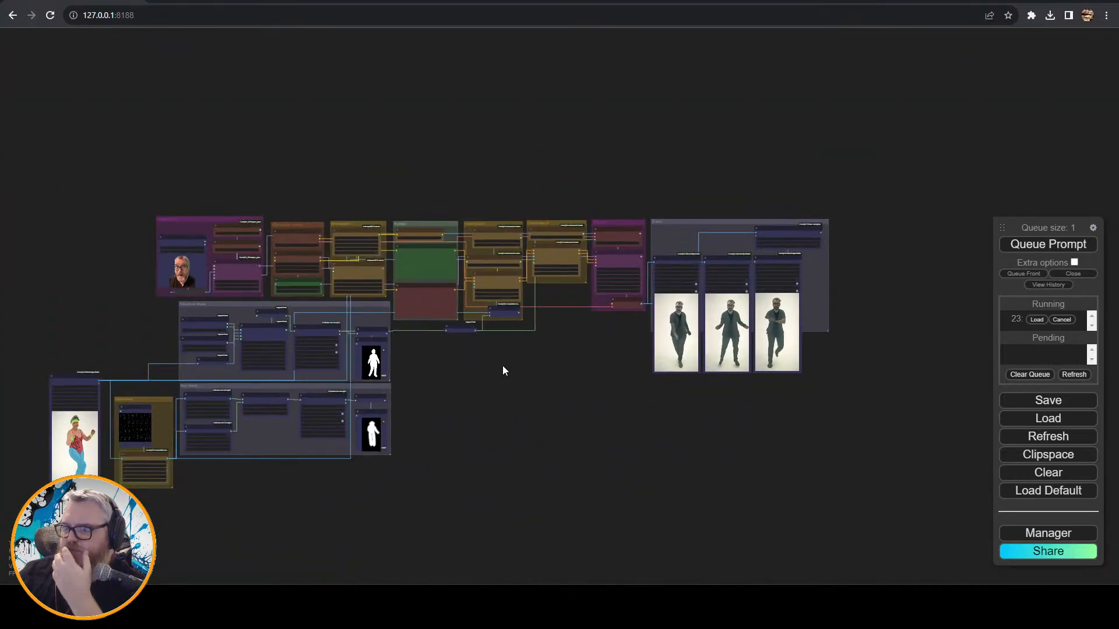
scroll(583, 507, up, 6)
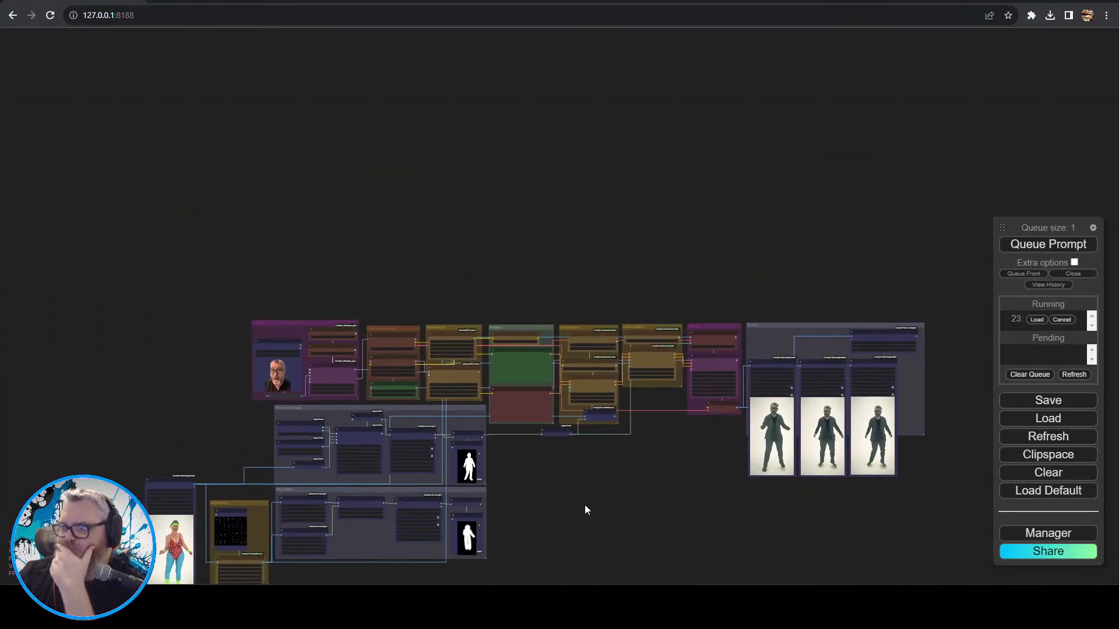
scroll(569, 486, up, 4)
drag(666, 392, 193, 399)
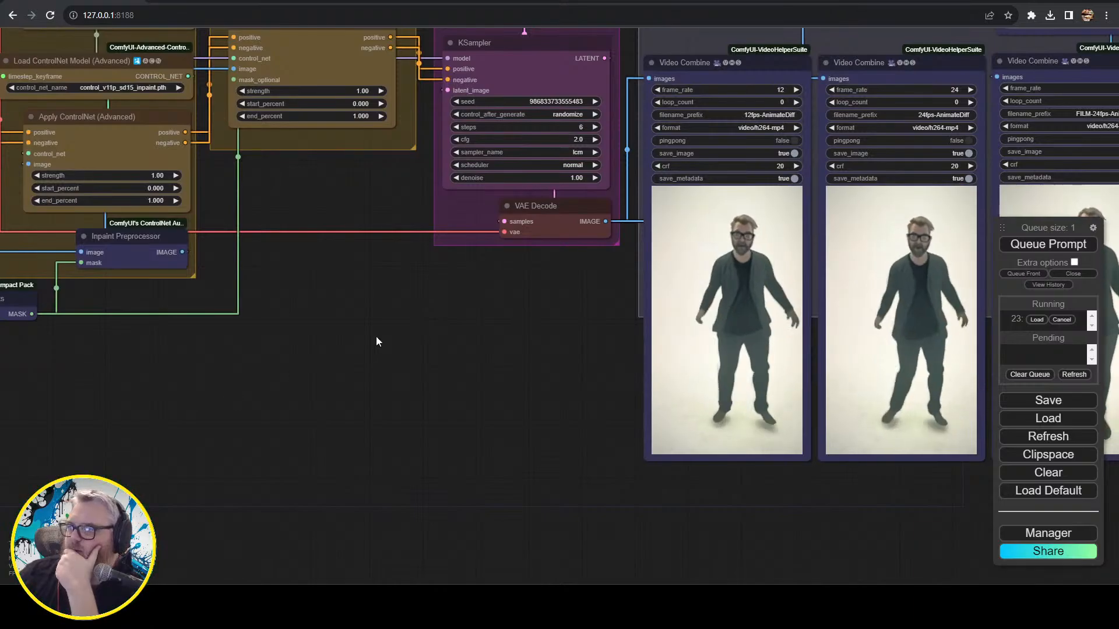
drag(308, 344, 473, 496)
scroll(472, 494, down, 3)
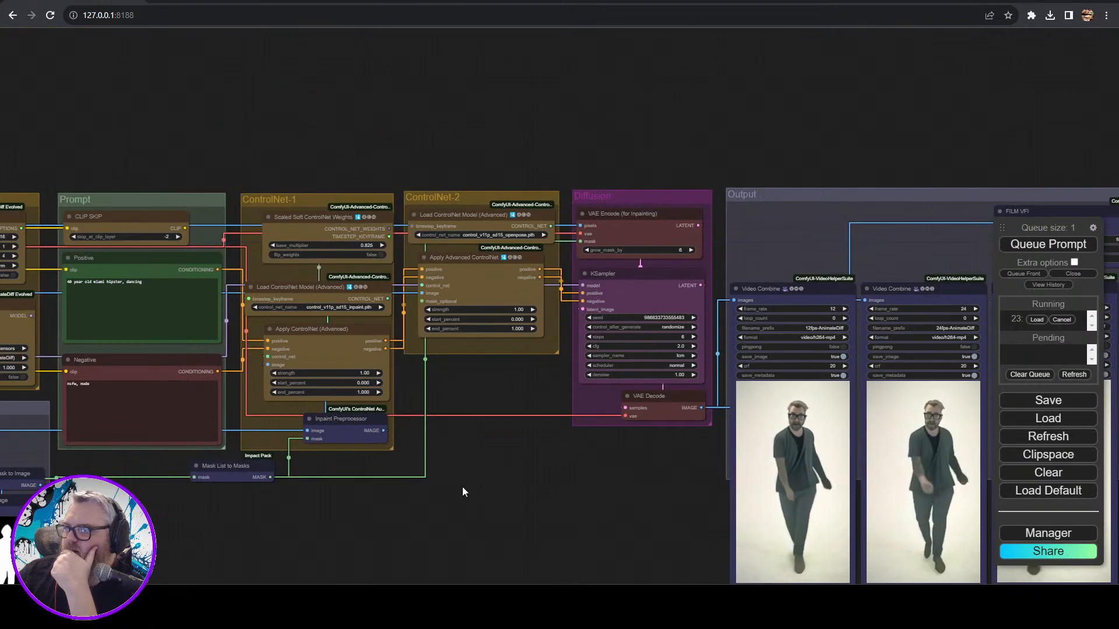
drag(283, 501, 774, 333)
drag(666, 457, 1035, 267)
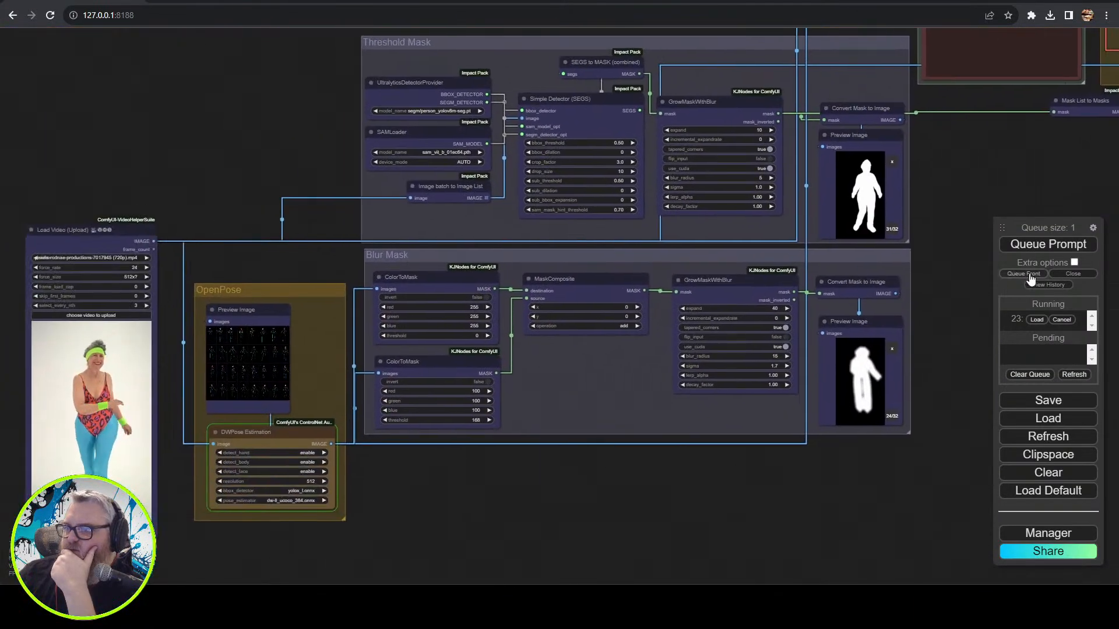
key(alt+Tab)
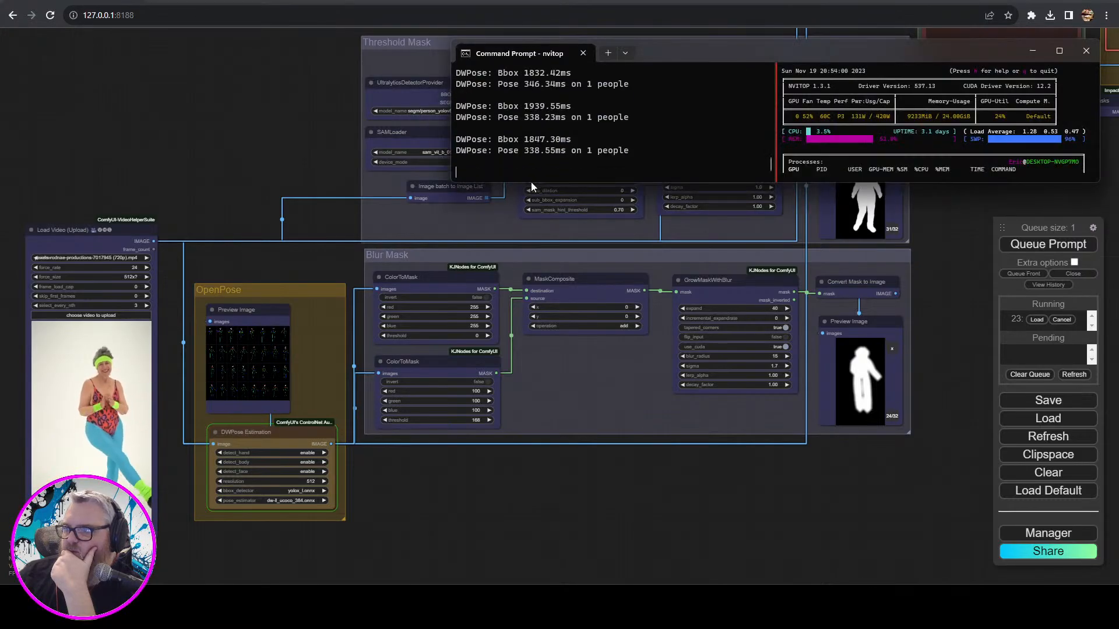
click(493, 517)
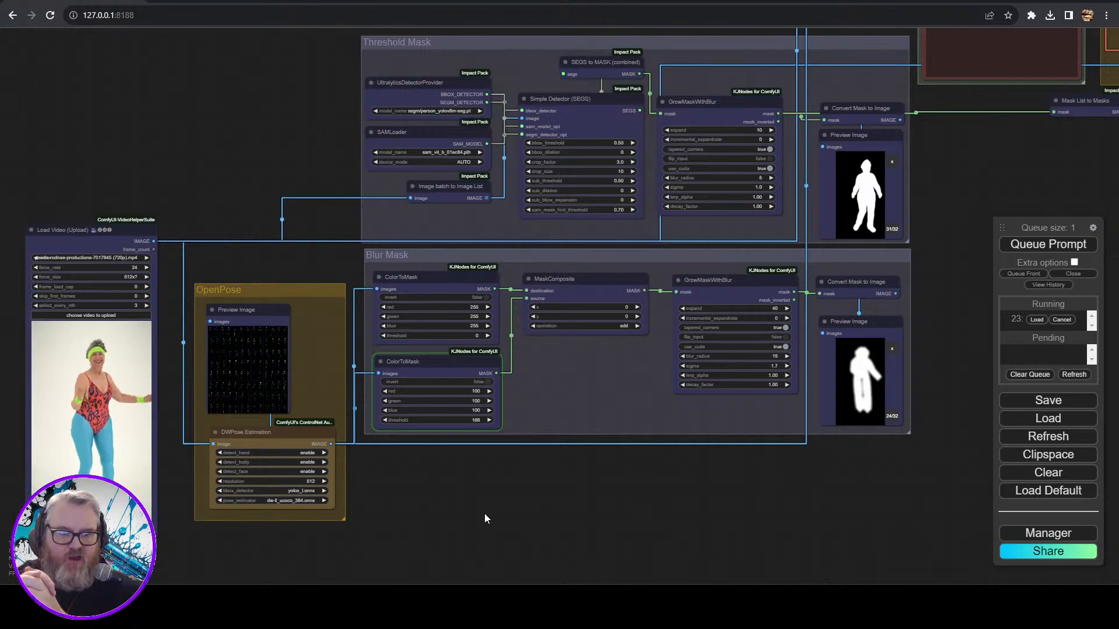
- Open the first pose frame in the OpenPose group's Preview Image node and step through the frames to check the detected skeletons
scroll(386, 424, up, 6)
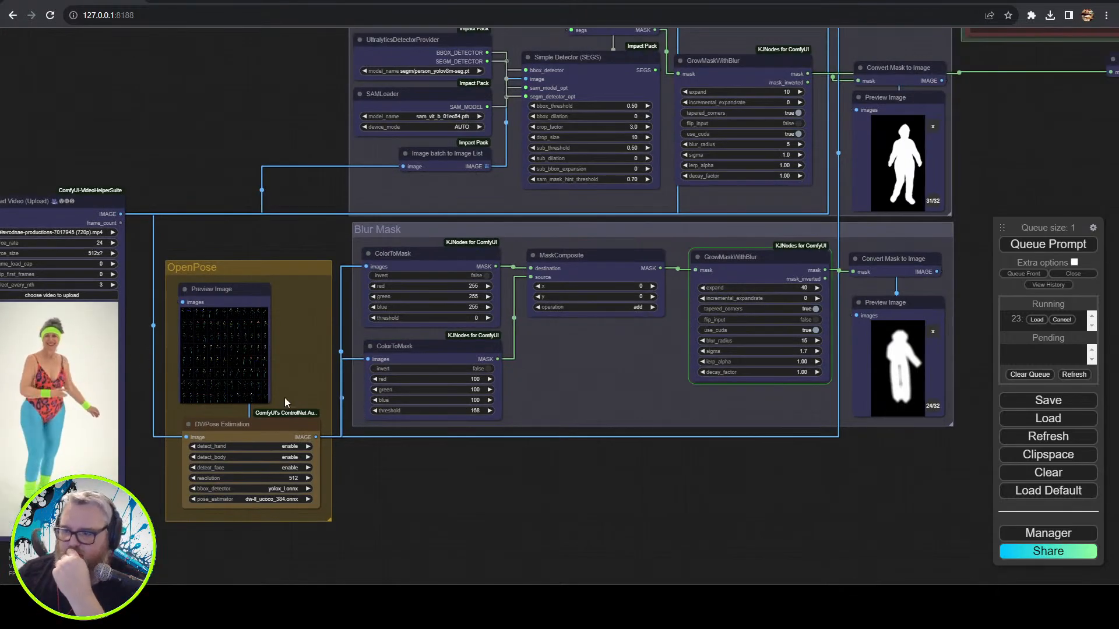
drag(493, 503, 558, 492)
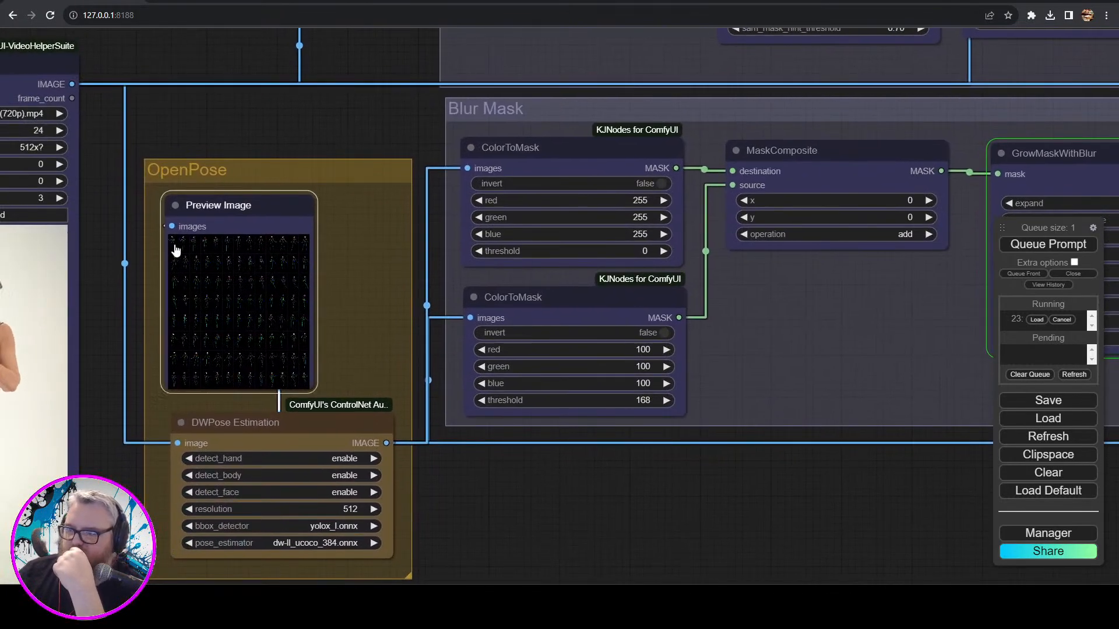
click(175, 249)
key(Right)
key(Right)
key(Right)
key(Right)
key(Right)
key(Right)
key(Right)
key(Right)
key(Right)
key(Right)
key(Right)
key(Right)
key(Right)
key(Right)
key(Right)
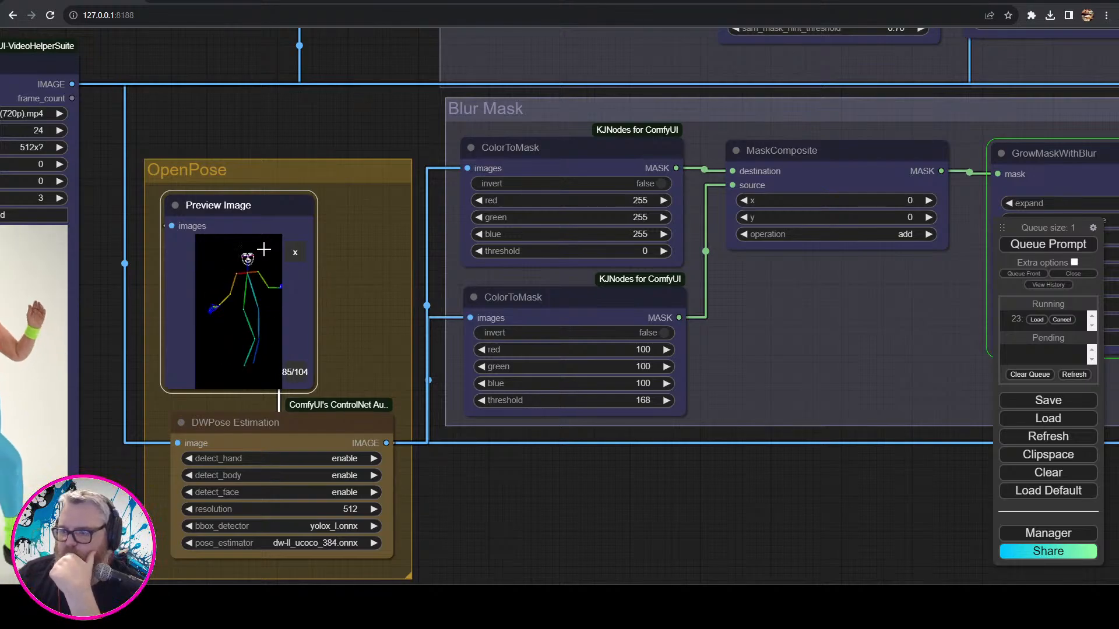
key(Right)
key(Right)
key(Right)
key(Right)
key(Right)
key(Right)
key(Right)
key(Right)
key(Right)
key(Right)
key(Right)
key(Right)
key(Right)
key(Right)
key(Right)
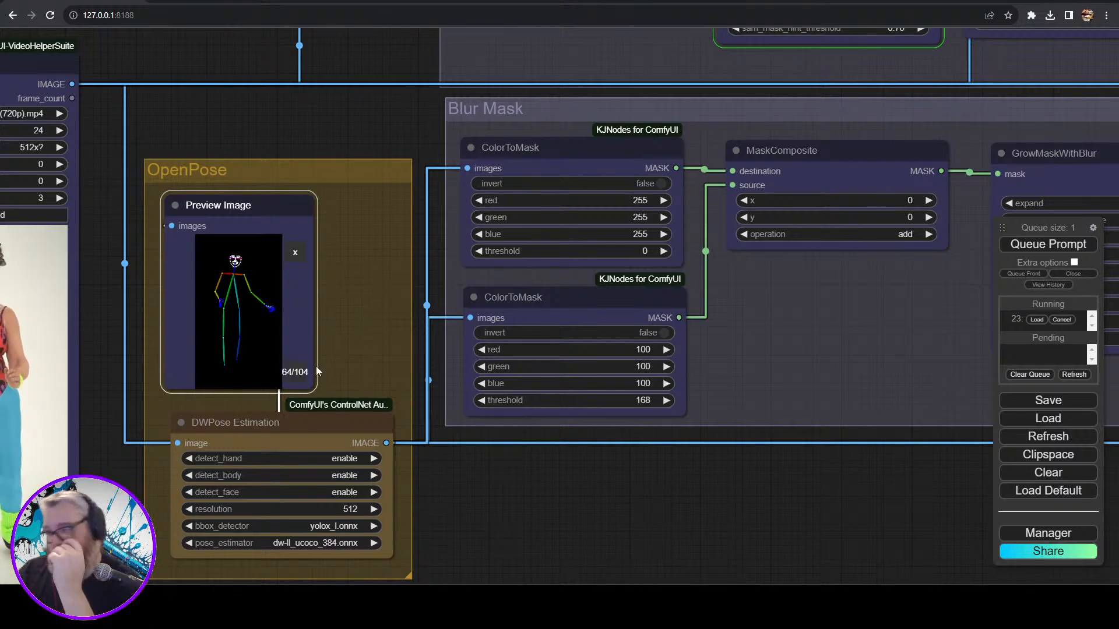
- Inspect the Blur Mask group's preview and the running Simple Detector (SEGS) node in the Threshold Mask group
scroll(485, 517, down, 8)
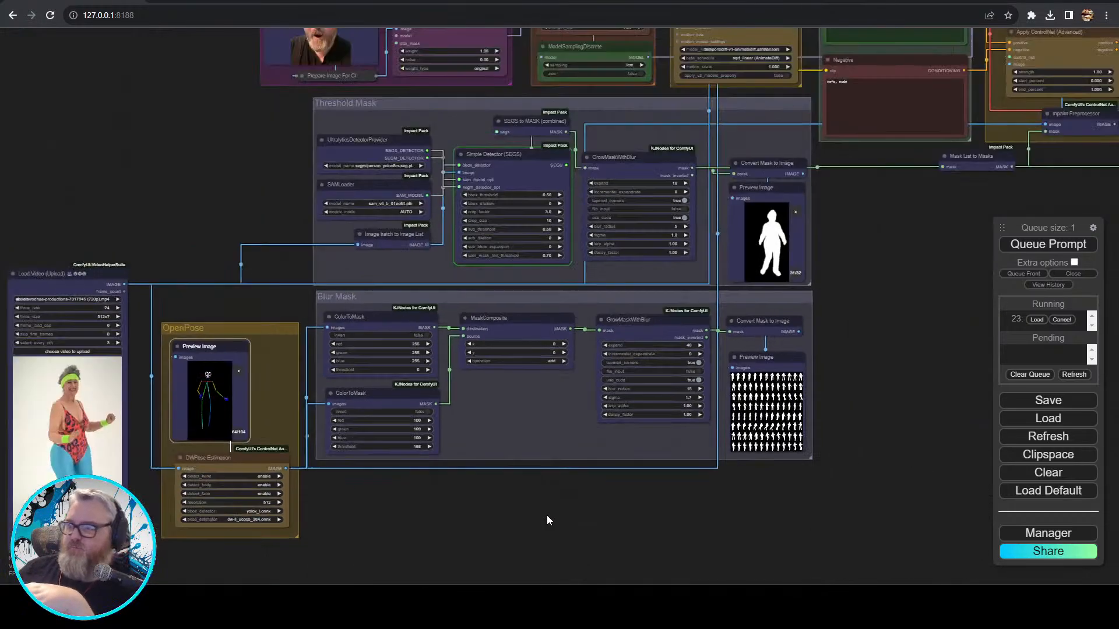
drag(598, 529, 219, 616)
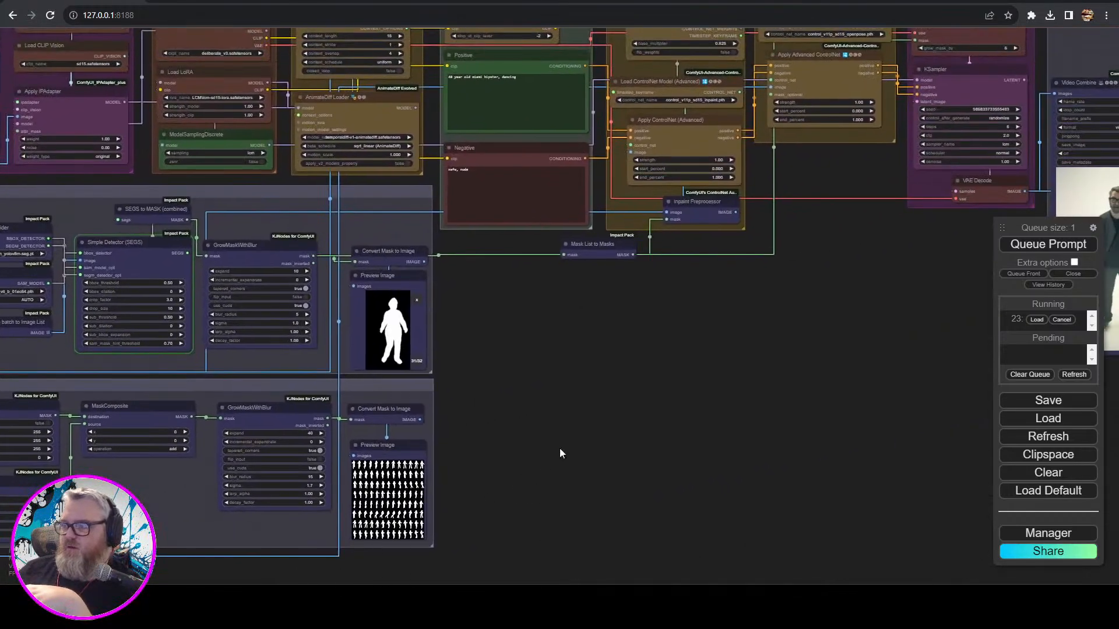
drag(471, 383, 672, 407)
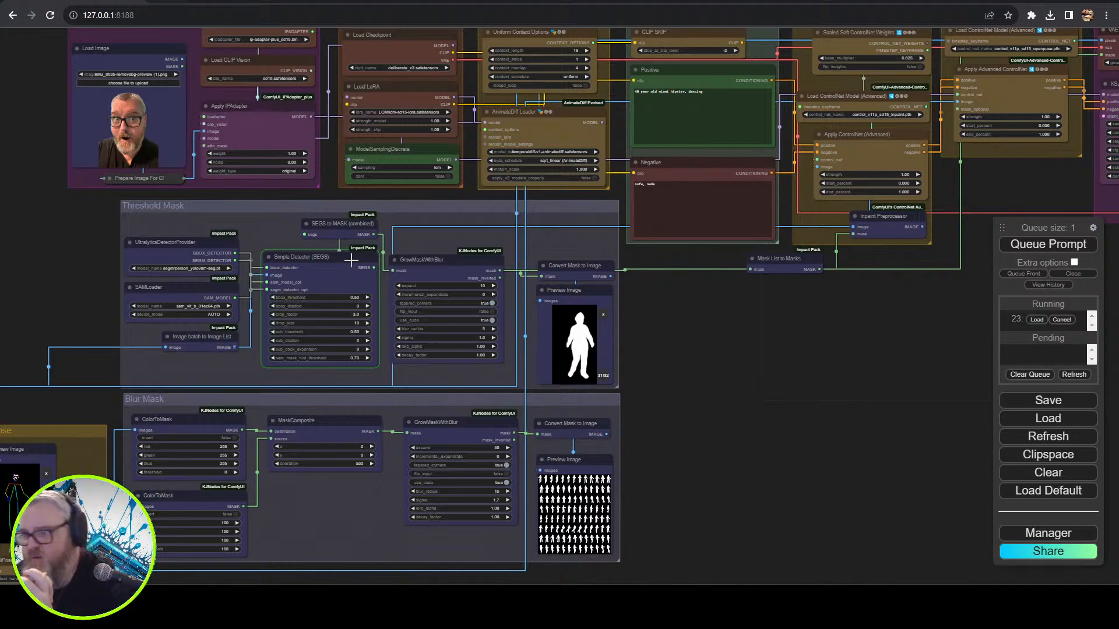
scroll(303, 260, up, 6)
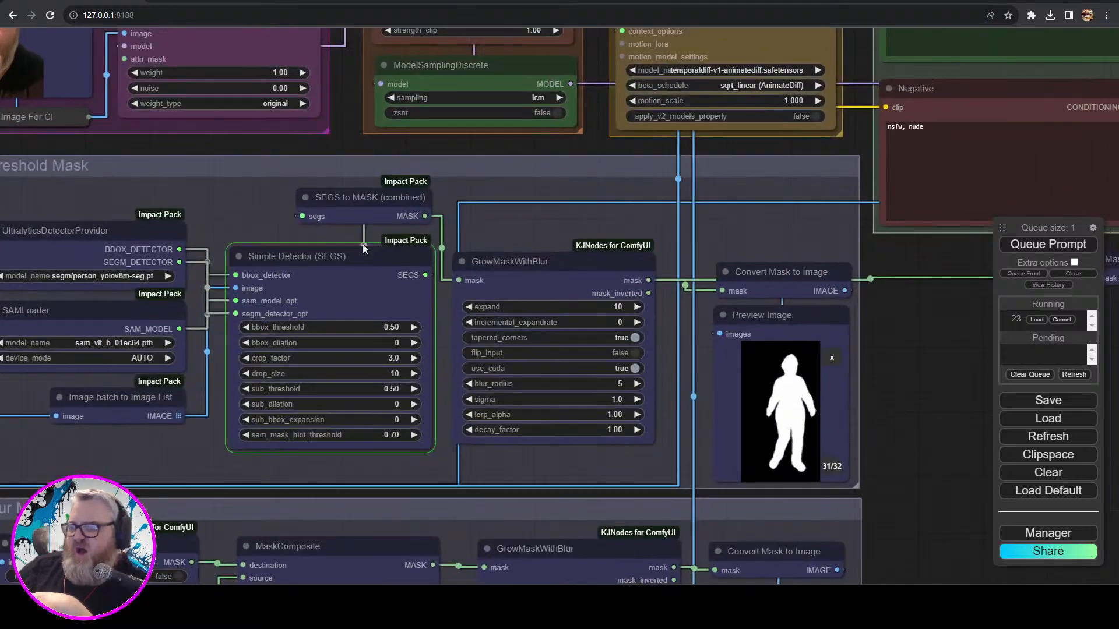
- Save all the Threshold Mask group's nodes as a node template named Human Segmentation
scroll(722, 345, down, 3)
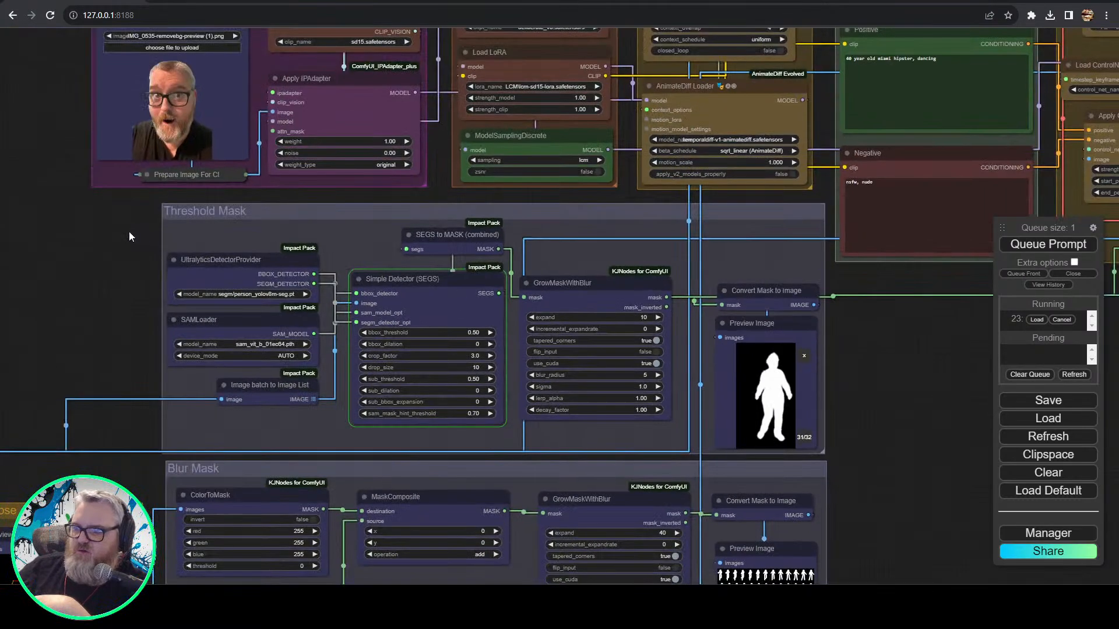
drag(139, 224, 839, 451)
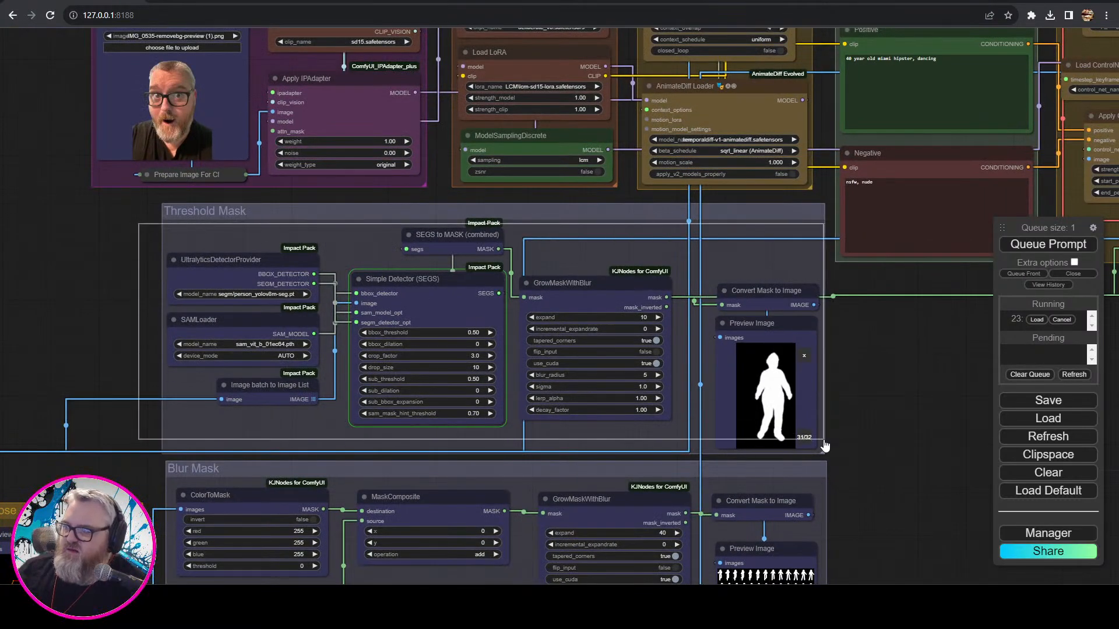
right_click(88, 238)
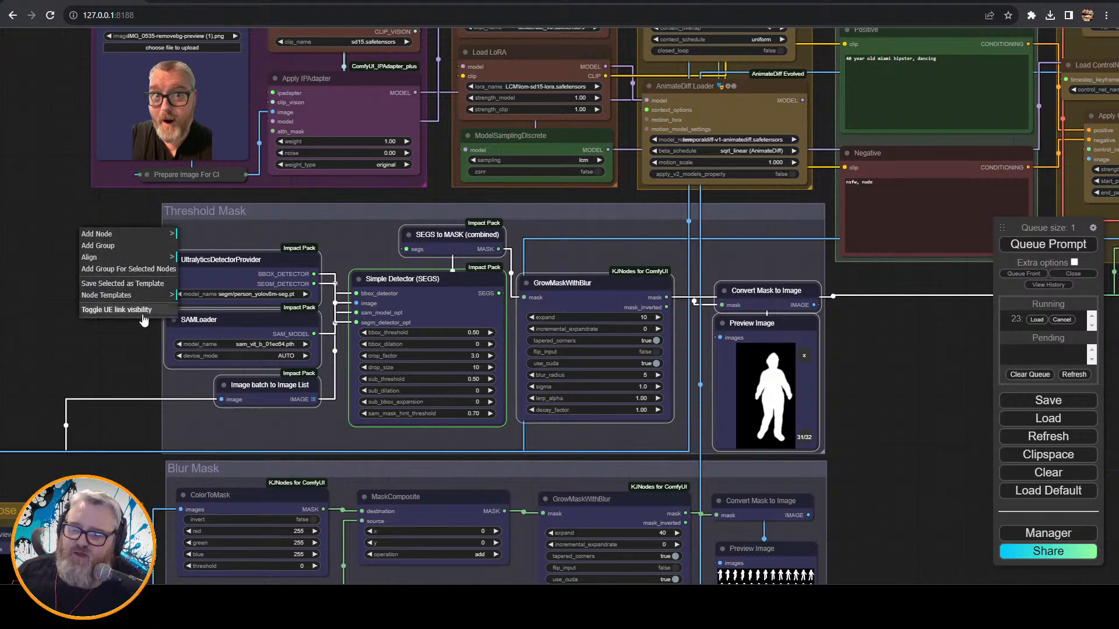
click(148, 288)
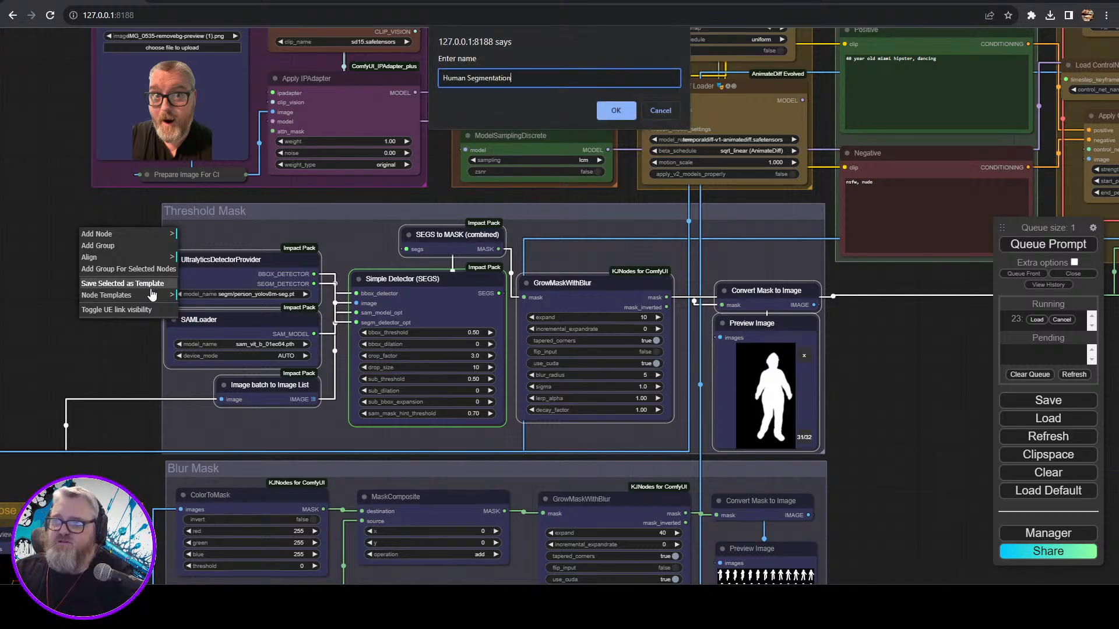
key(Return)
- Insert the Human Segmentation node template in the empty canvas area beside the IPAdapters group and inspect its open input and output connections
drag(151, 288, 324, 317)
right_click(118, 148)
click(147, 199)
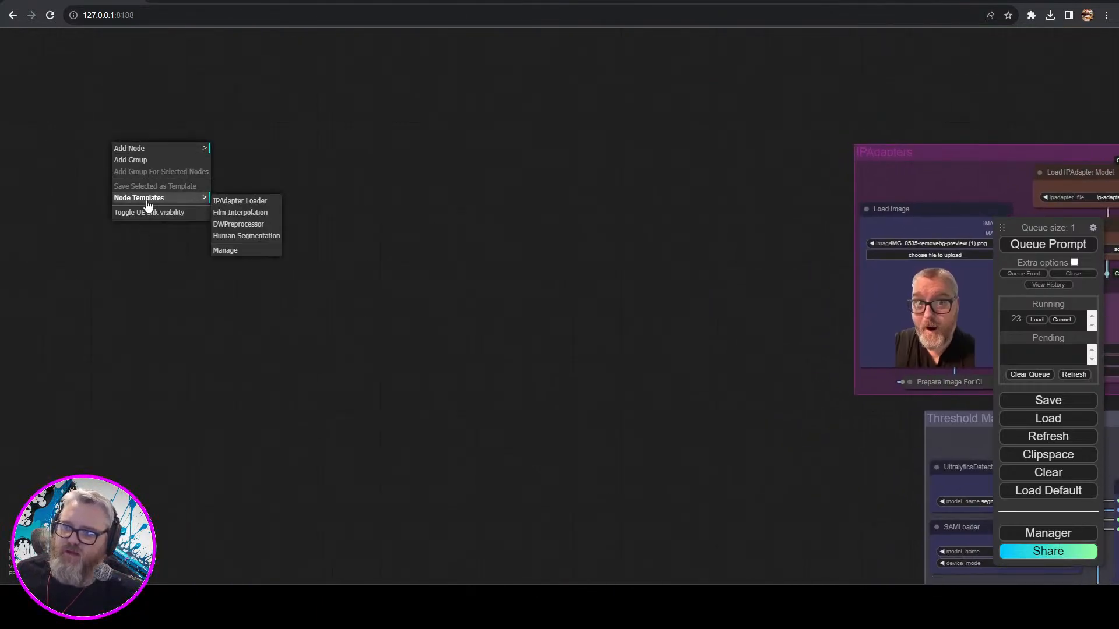
click(232, 238)
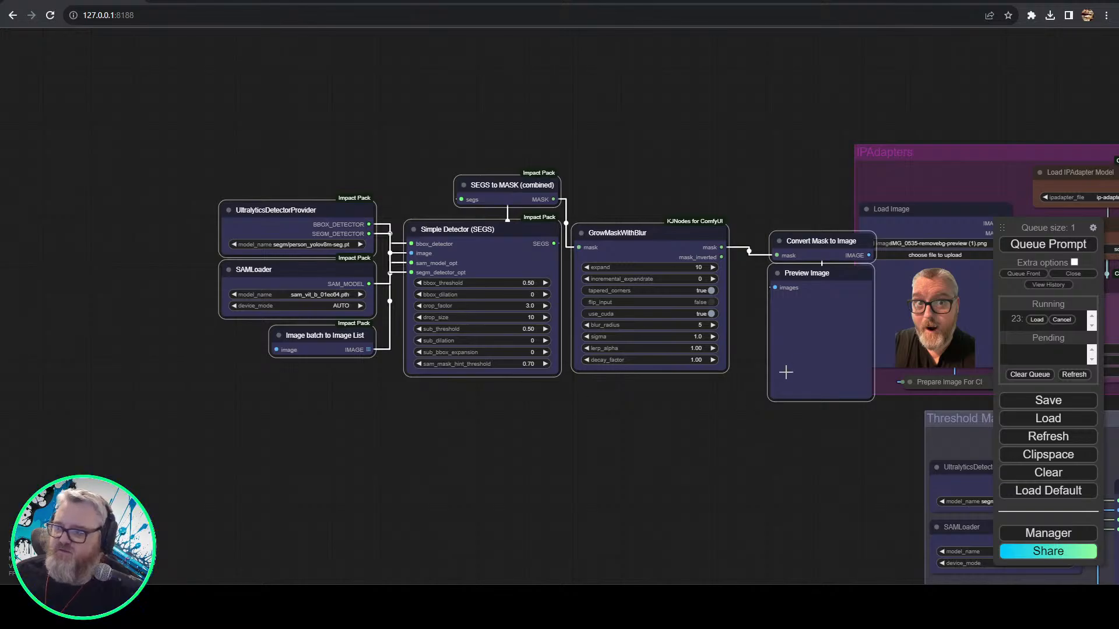
drag(786, 372, 645, 354)
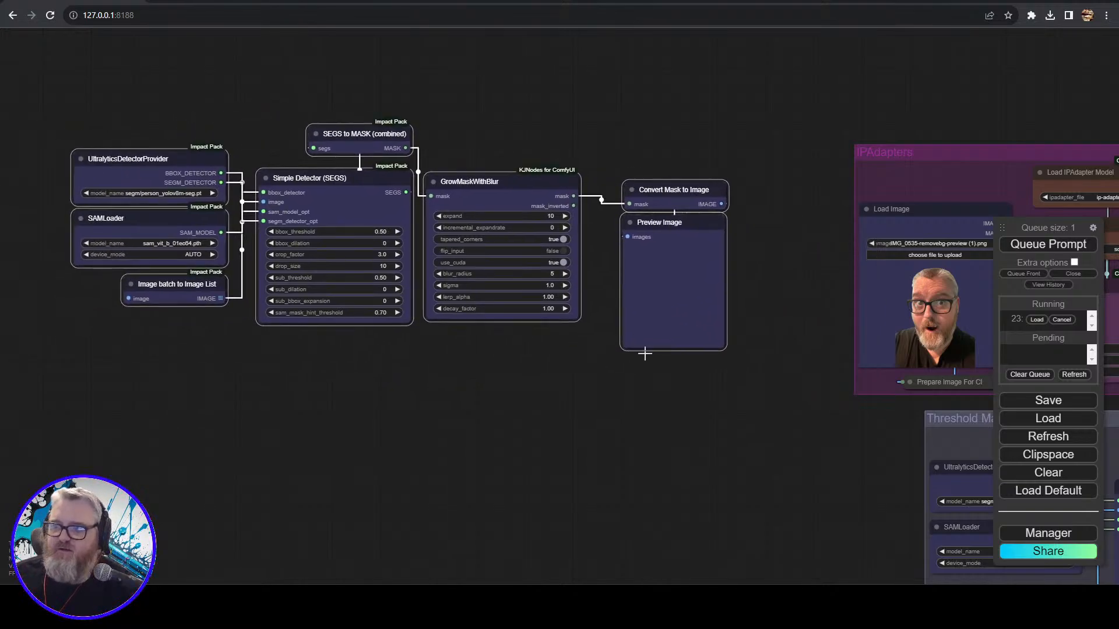
click(579, 452)
drag(732, 453, 339, 225)
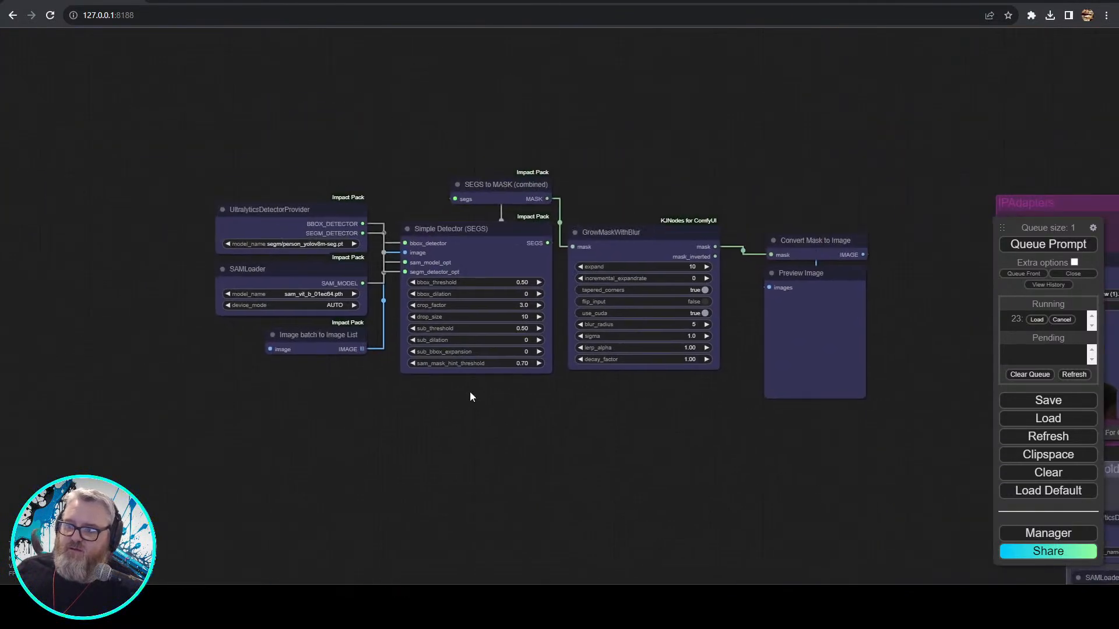
drag(269, 349, 254, 356)
drag(182, 382, 225, 397)
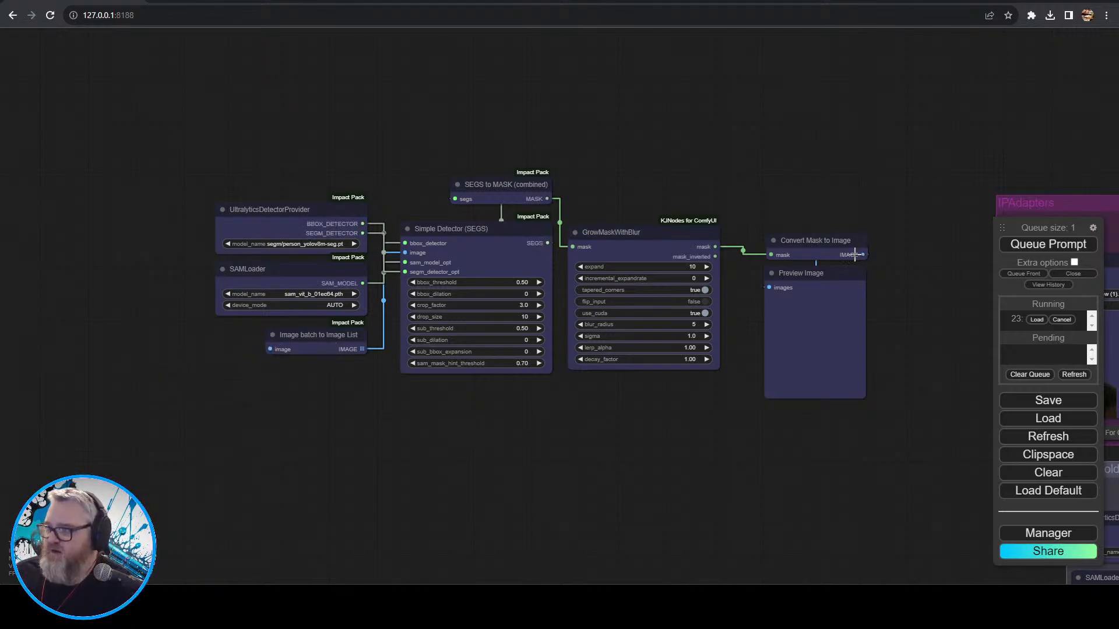
drag(869, 258, 918, 157)
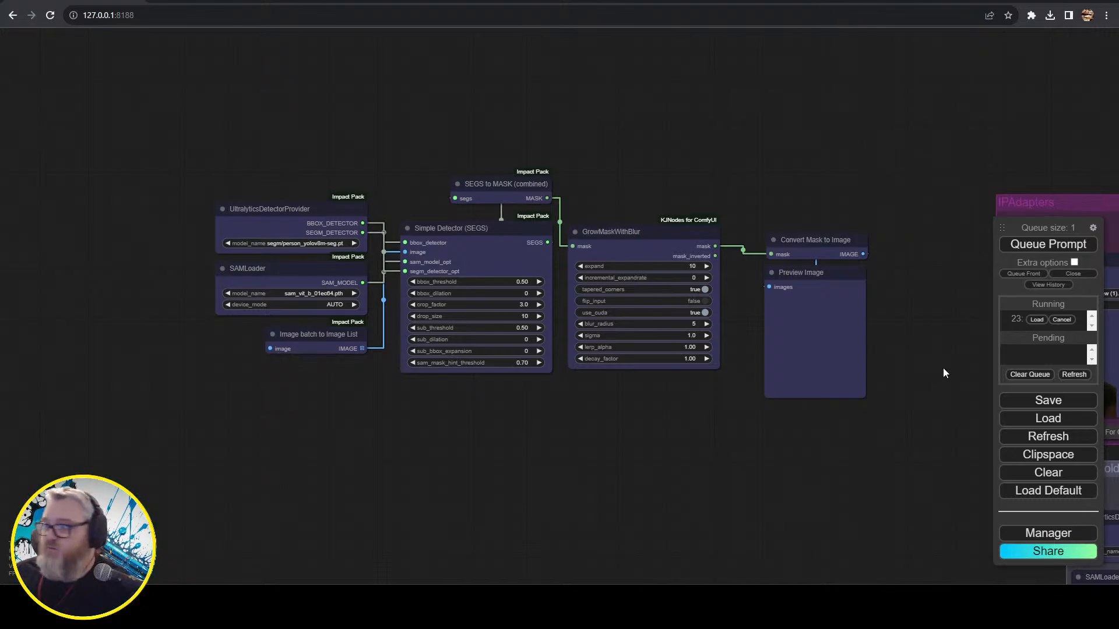
- Delete the inserted copy of the Human Segmentation template nodes
double_click(875, 489)
drag(869, 420, 146, 159)
key(Delete)
- Look over the node graph from the IPAdapters group through the mask groups and their previews to the AnimateDiff and Prompt groups
drag(813, 454, 368, 301)
scroll(297, 311, down, 3)
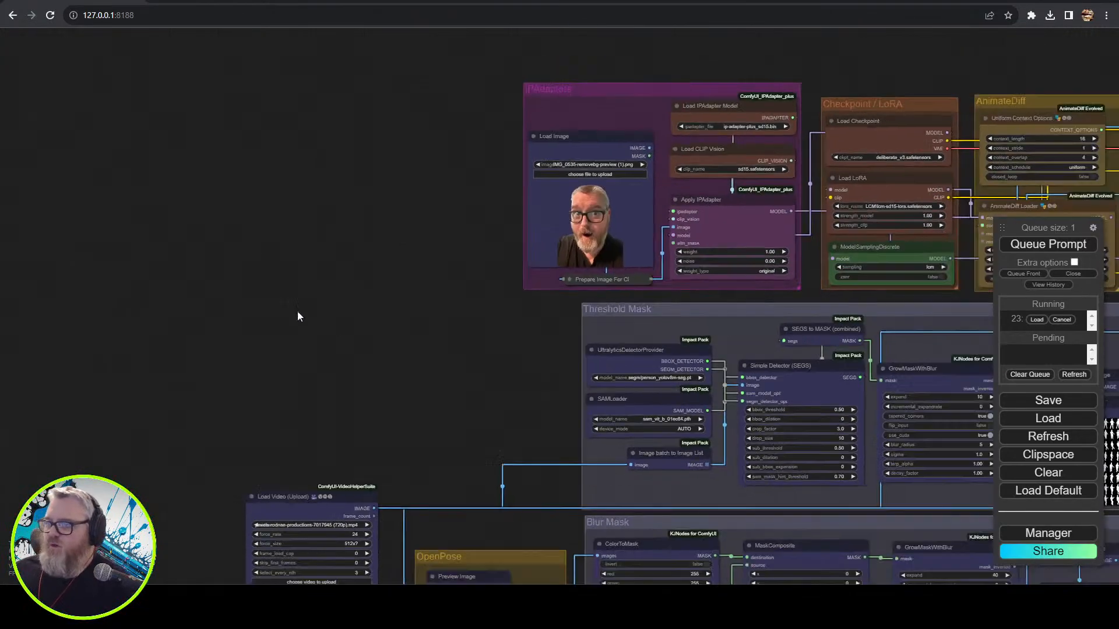
drag(584, 435, 262, 339)
scroll(412, 404, up, 3)
drag(124, 397, 134, 209)
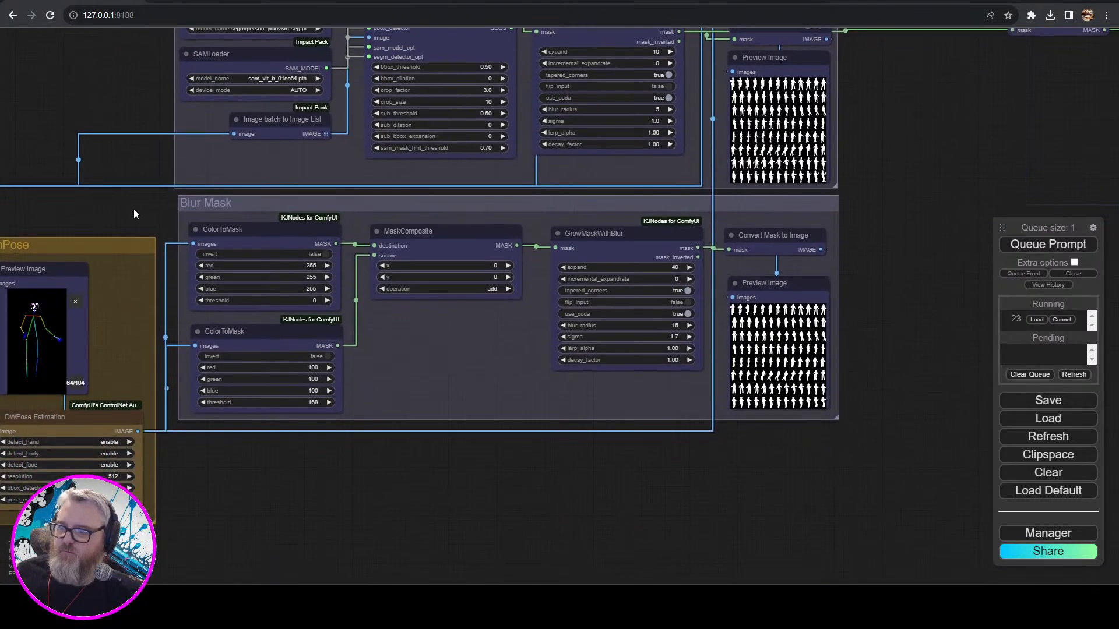
drag(182, 498, 400, 463)
scroll(400, 462, down, 5)
drag(508, 506, 294, 617)
drag(772, 457, 711, 526)
scroll(361, 233, up, 6)
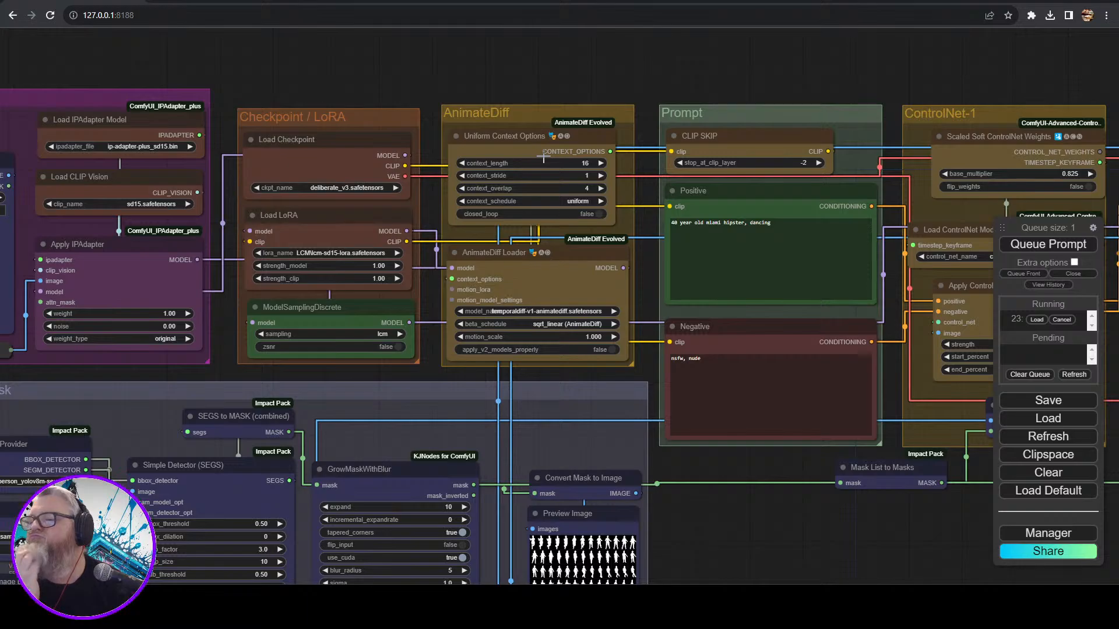
- Colour the Load Checkpoint and Load LoRA nodes green
scroll(657, 59, down, 4)
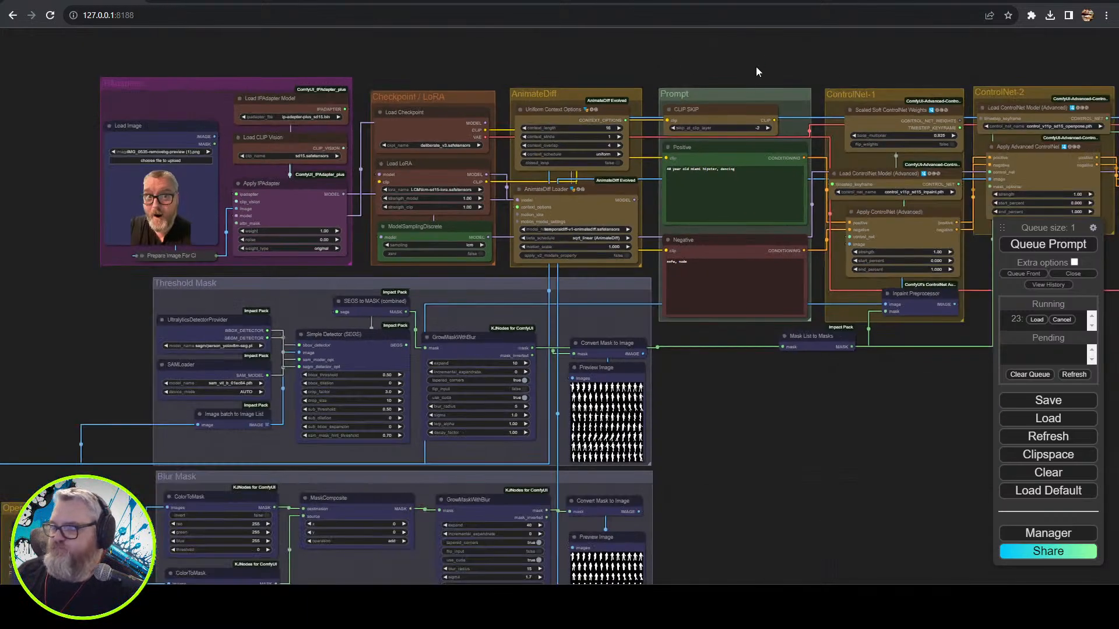
drag(756, 66, 754, 90)
click(443, 209)
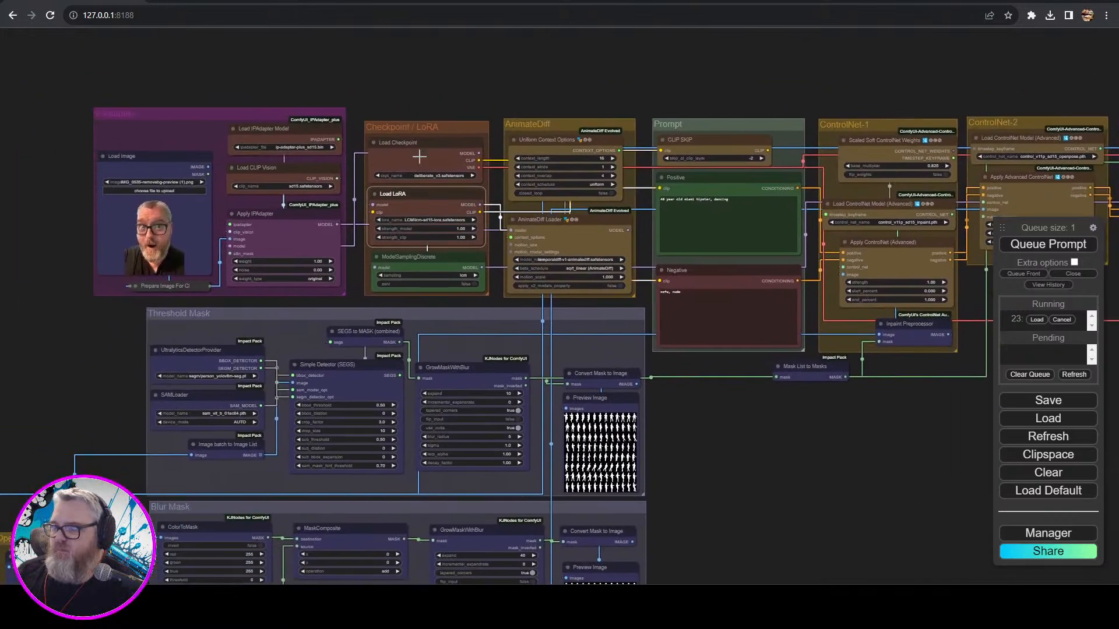
right_click(418, 144)
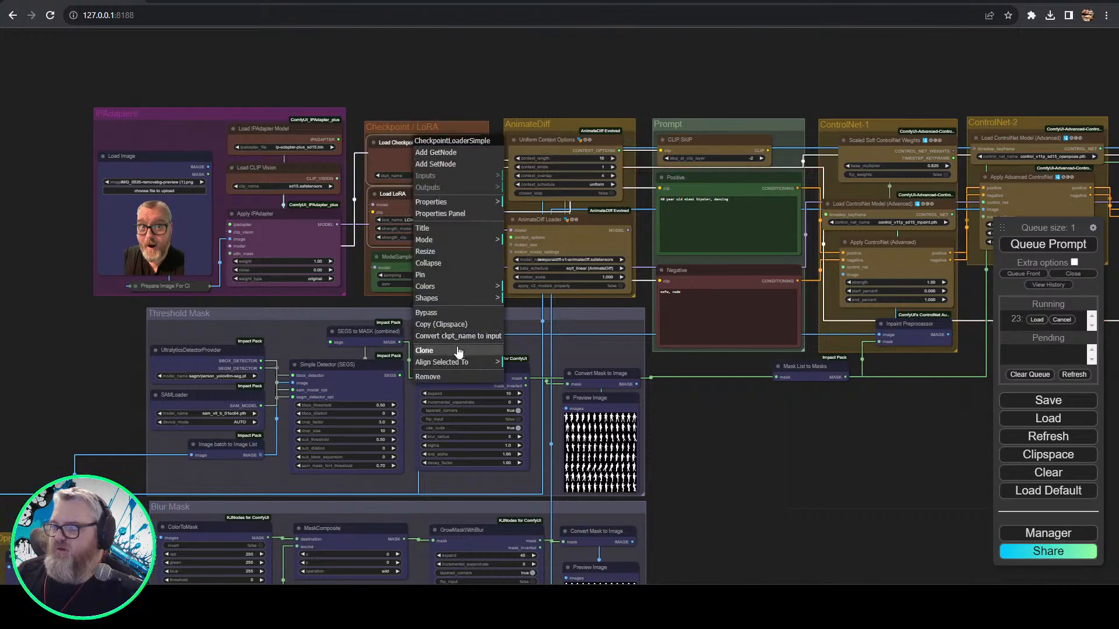
mouse_move(454, 286)
click(541, 319)
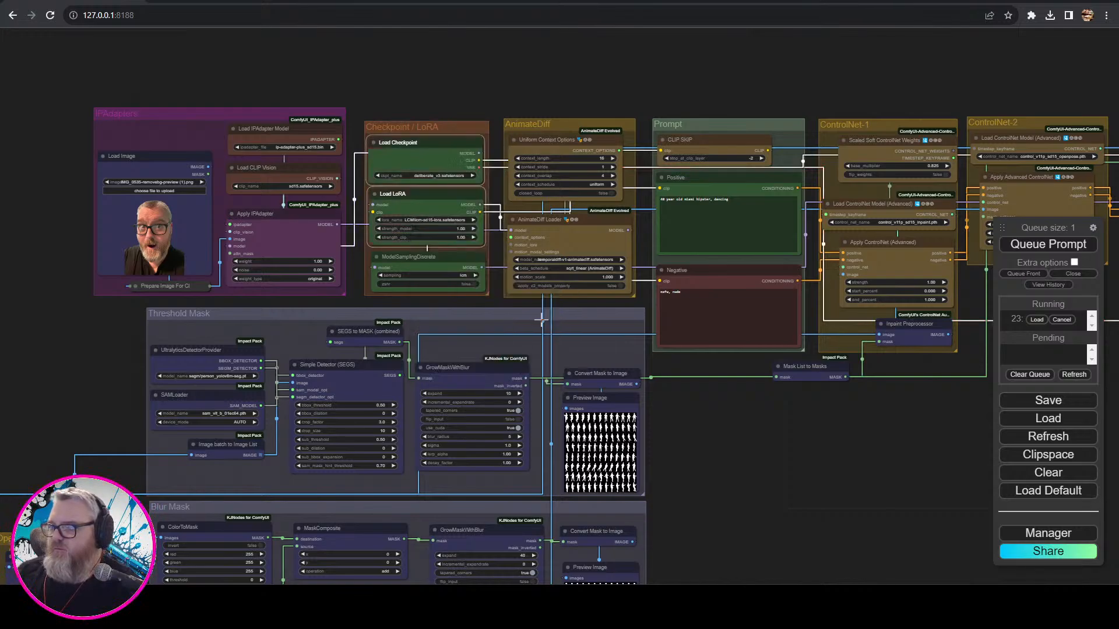
scroll(472, 210, up, 5)
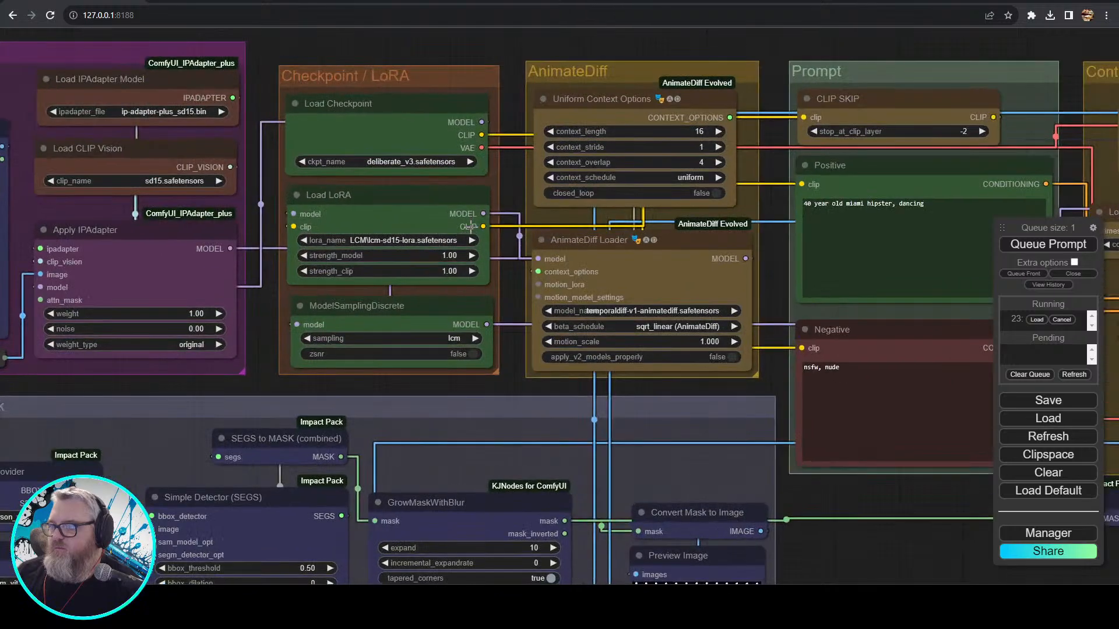
- Colour the Load IPAdapter Model and Load CLIP Vision nodes green
scroll(460, 213, down, 5)
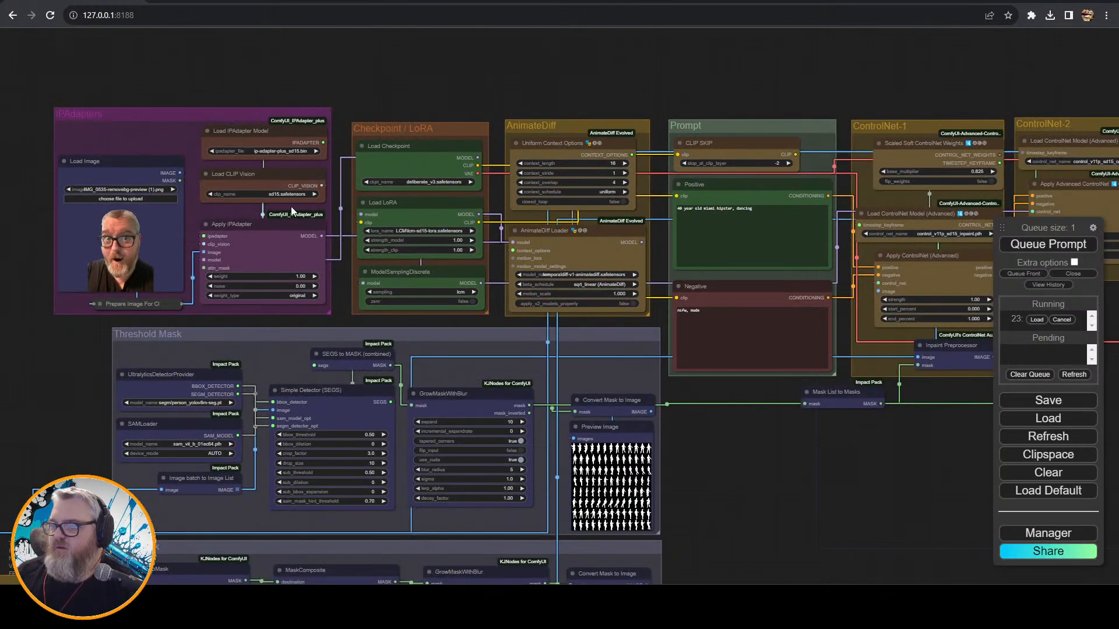
click(267, 187)
shift+click(267, 146)
right_click(268, 146)
mouse_move(322, 276)
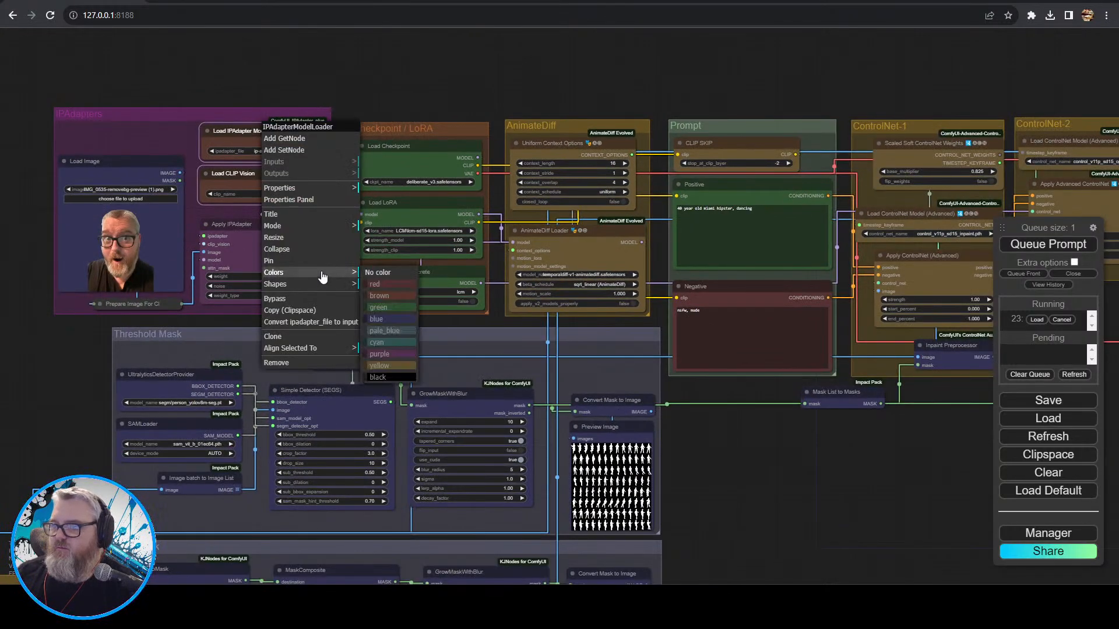
click(384, 307)
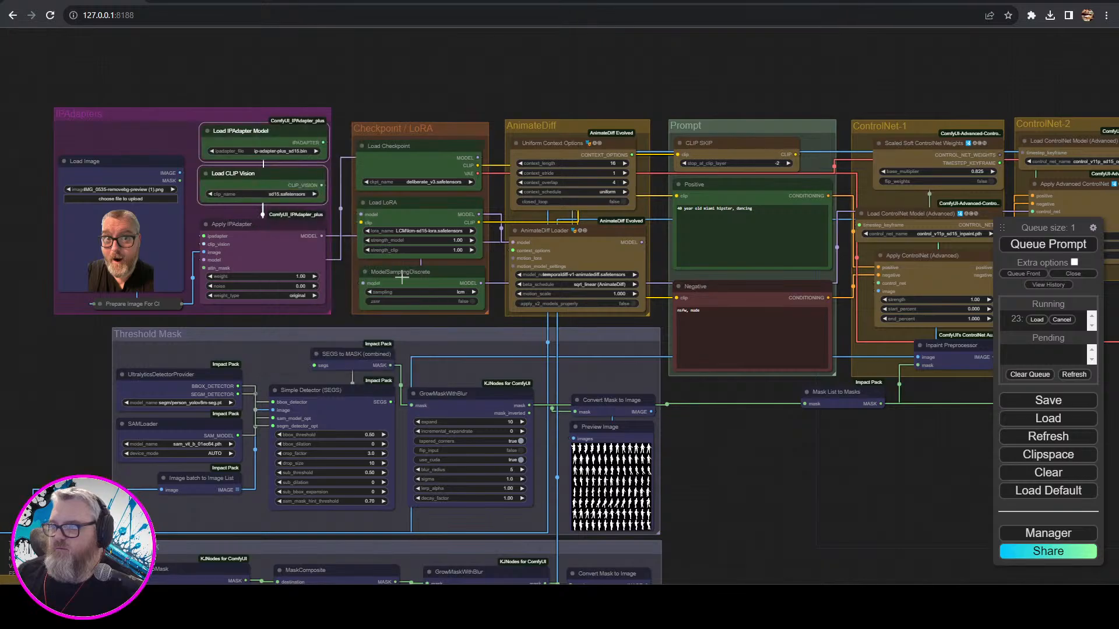
- Colour the Checkpoint / LoRA group green
right_click(459, 137)
mouse_move(507, 262)
mouse_move(577, 273)
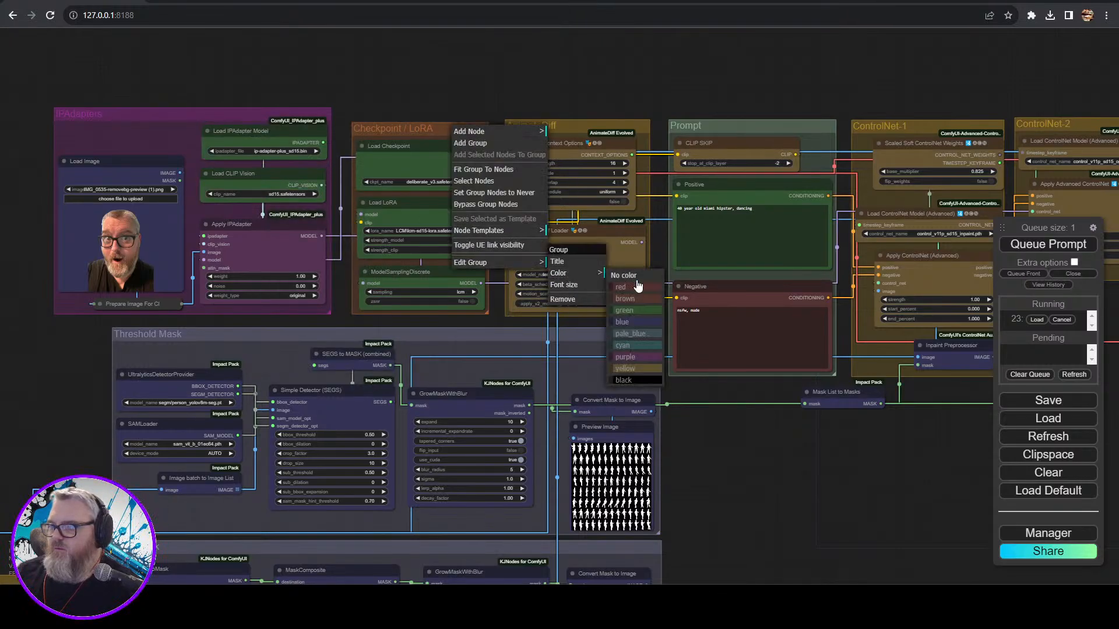
click(625, 310)
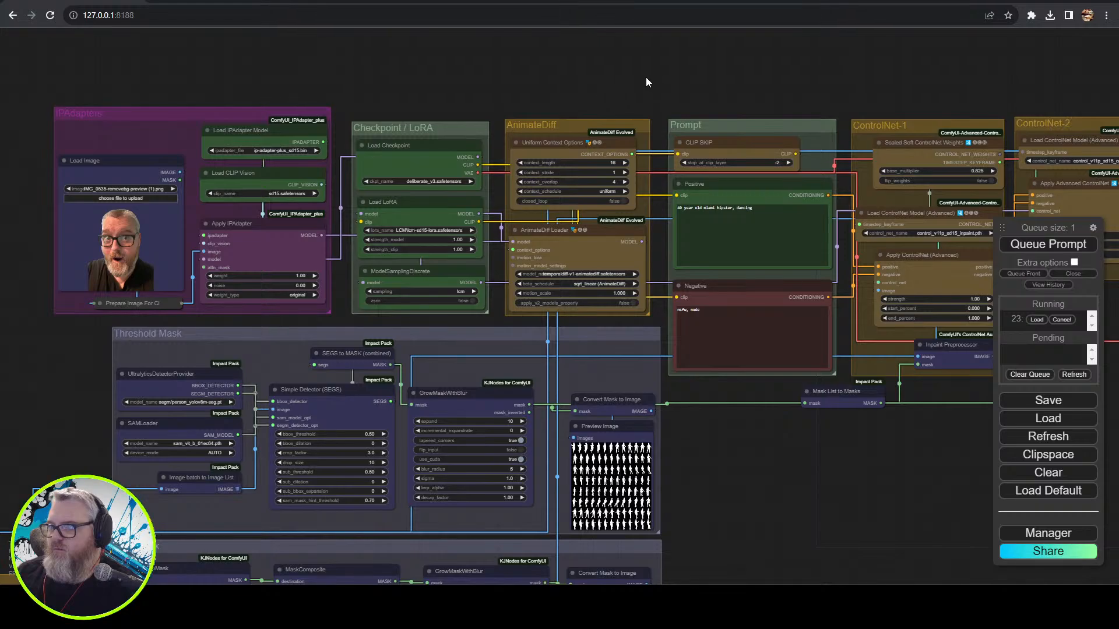
- Colour the UltralyticsDetectorProvider and SAMLoader nodes green, and nudge UltralyticsDetectorProvider slightly upward within the Threshold Mask group
drag(746, 487, 747, 349)
click(176, 214)
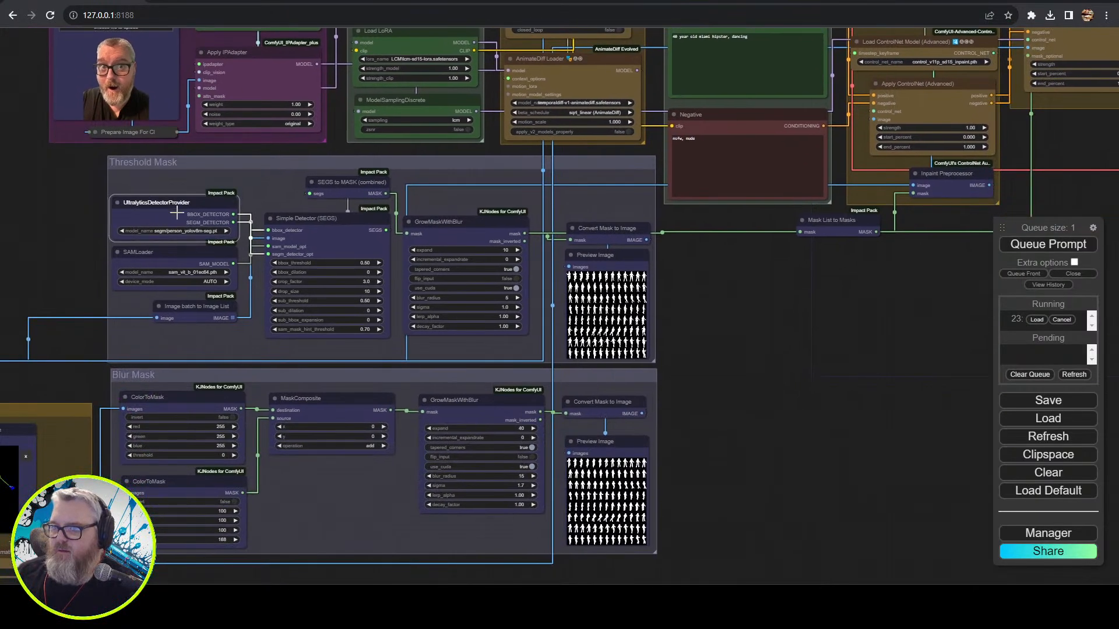
shift+click(179, 258)
right_click(179, 208)
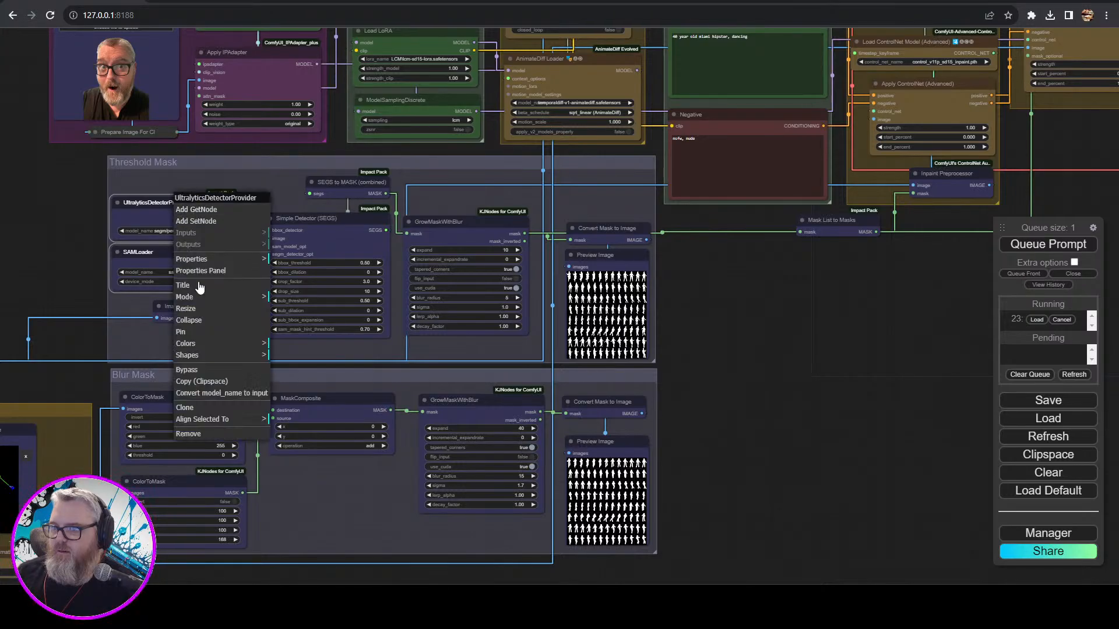
click(204, 351)
click(297, 379)
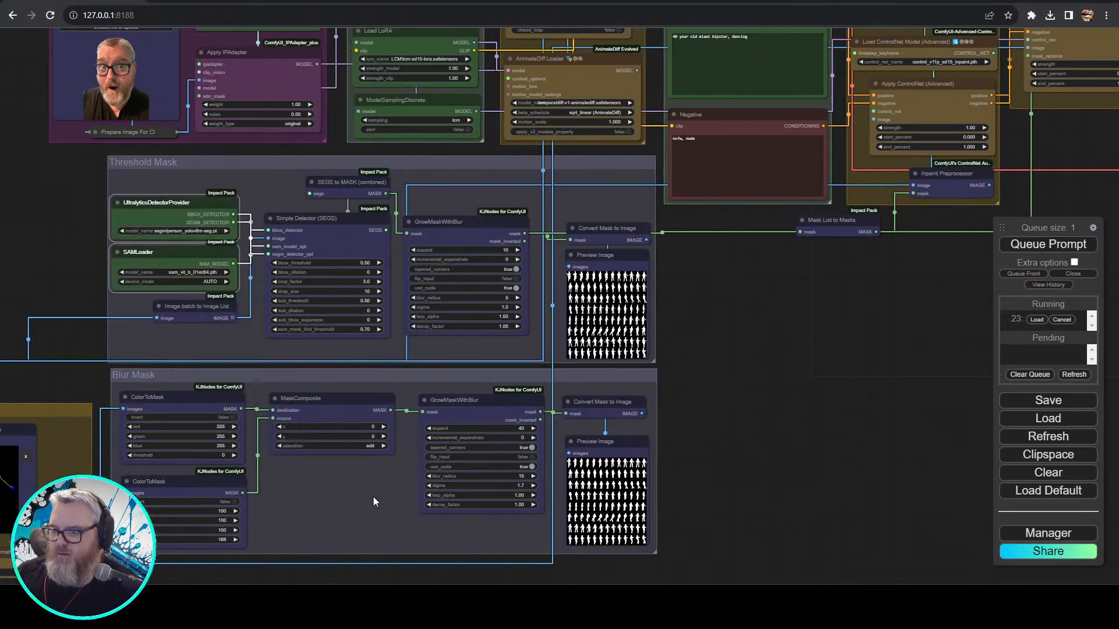
click(746, 386)
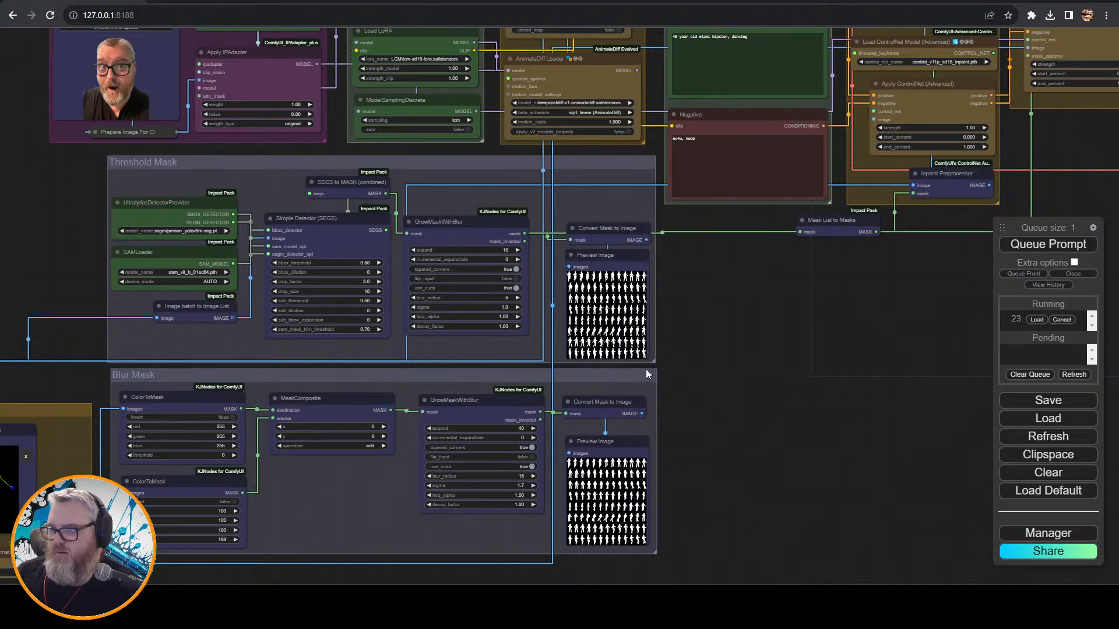
drag(176, 208, 176, 201)
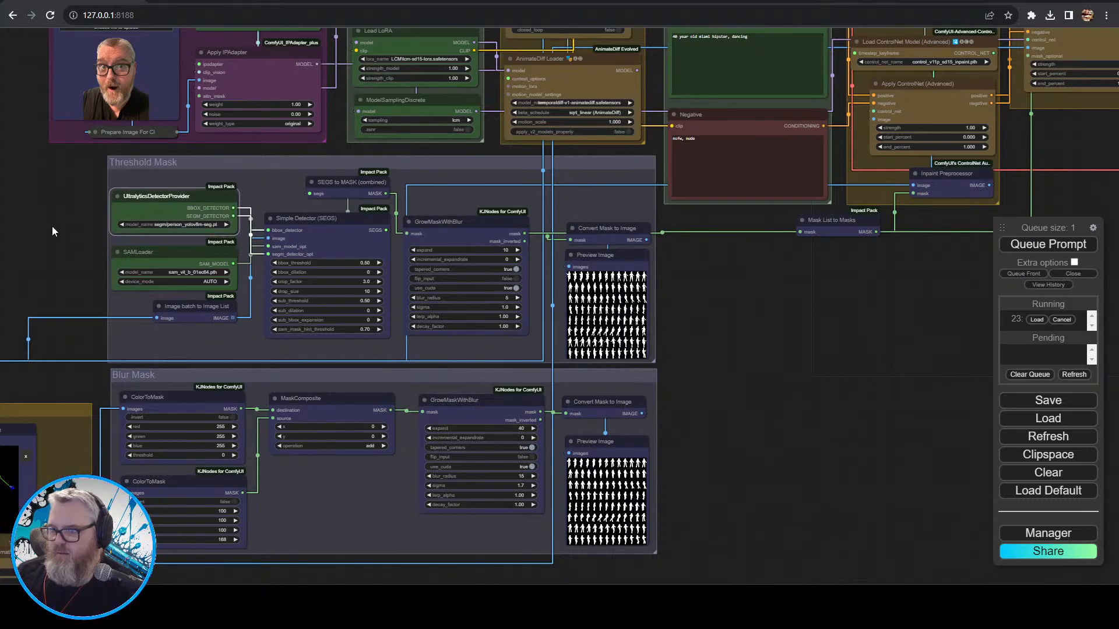
click(54, 232)
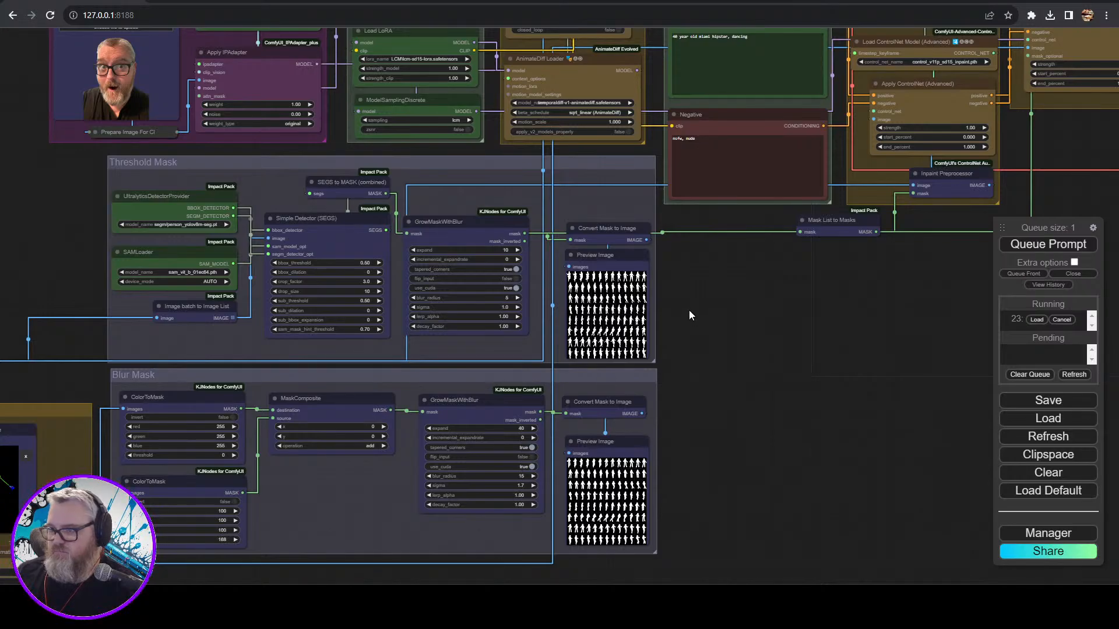
- Look over the recoloured graph, from the OpenPose and mask groups to the AnimateDiff and Prompt groups
drag(726, 295, 710, 242)
scroll(637, 408, down, 7)
scroll(862, 211, up, 7)
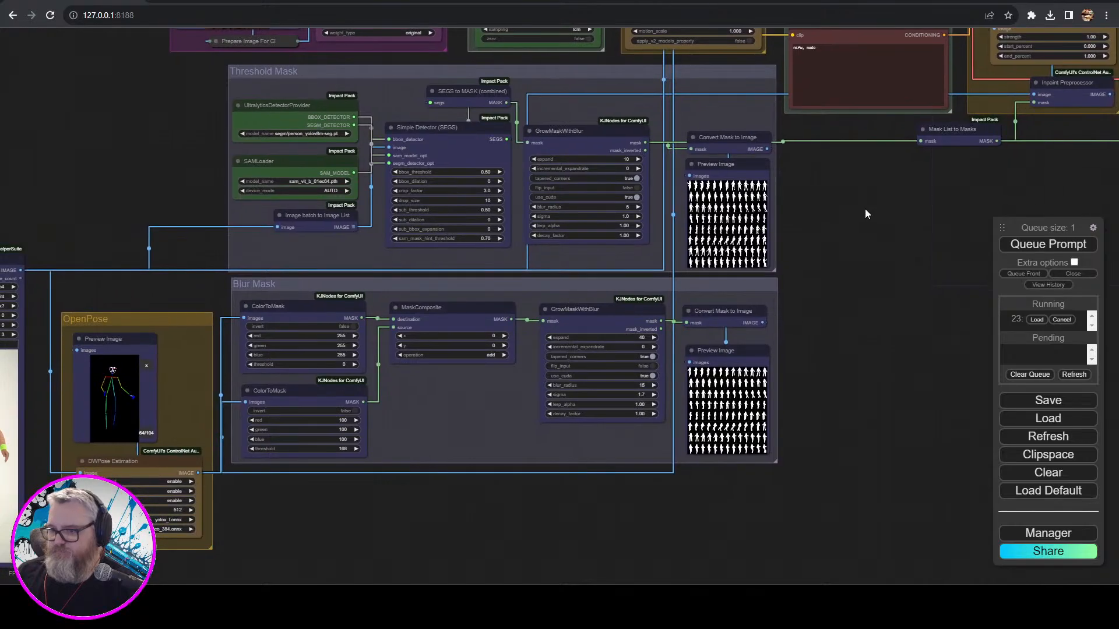
drag(421, 514, 267, 559)
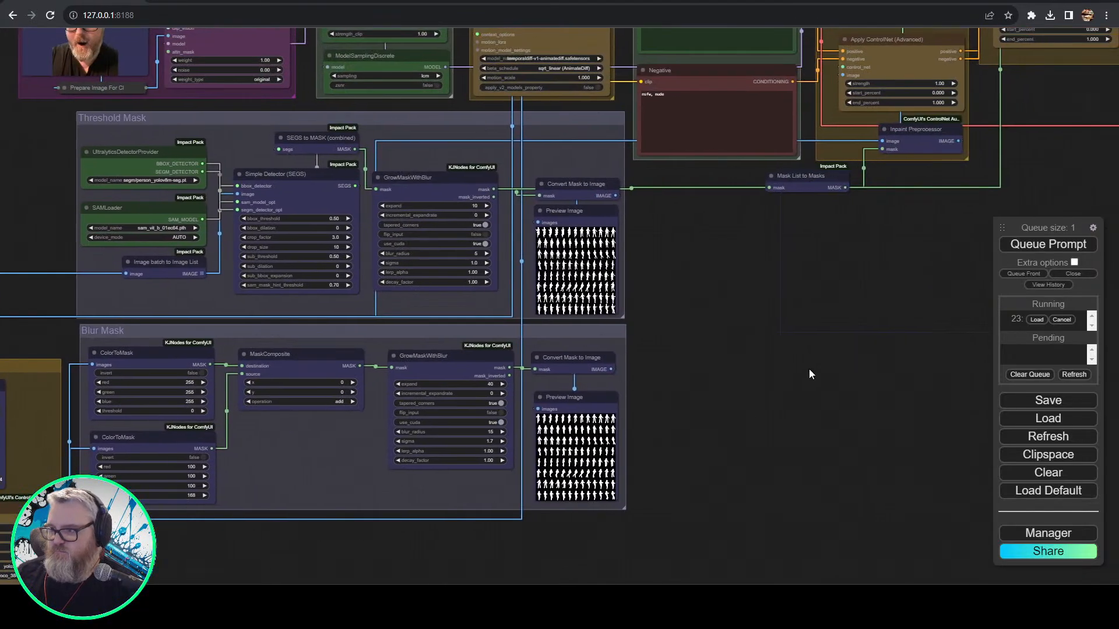
drag(810, 370, 457, 561)
drag(750, 436, 629, 497)
drag(319, 547, 583, 557)
scroll(460, 489, up, 6)
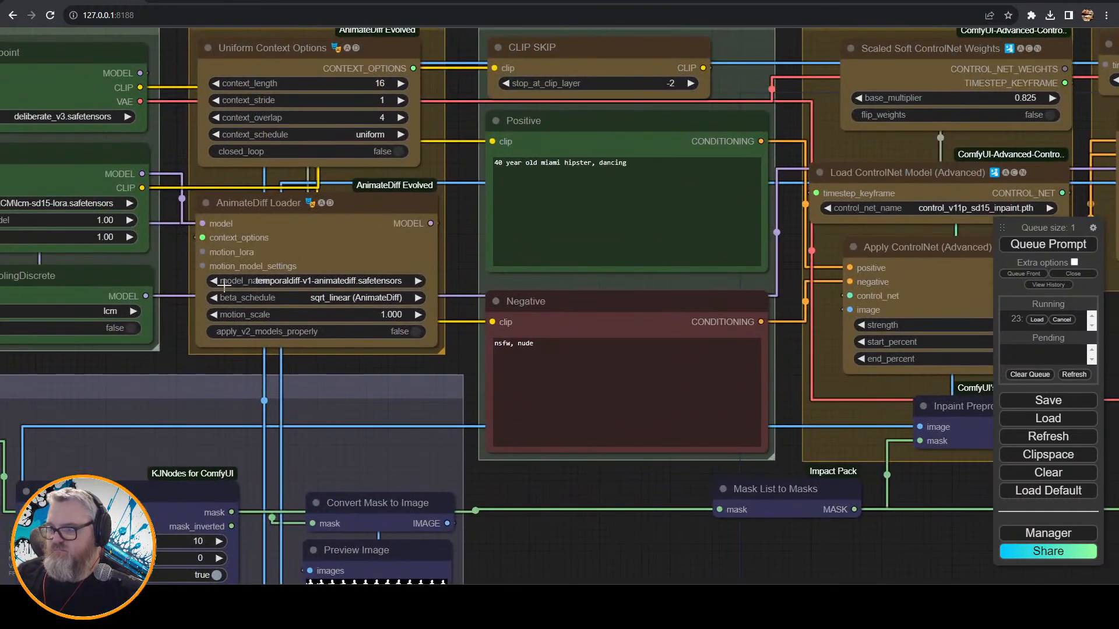
- Set the Apply IPAdapter node's weight to 0.70
drag(344, 362, 525, 478)
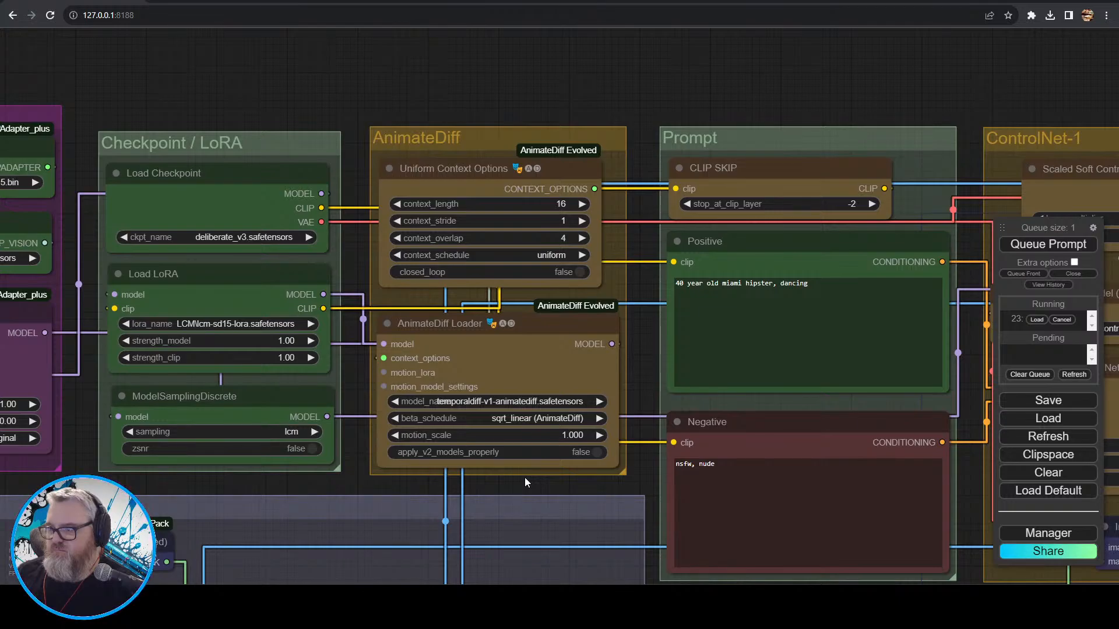
drag(192, 120, 554, 183)
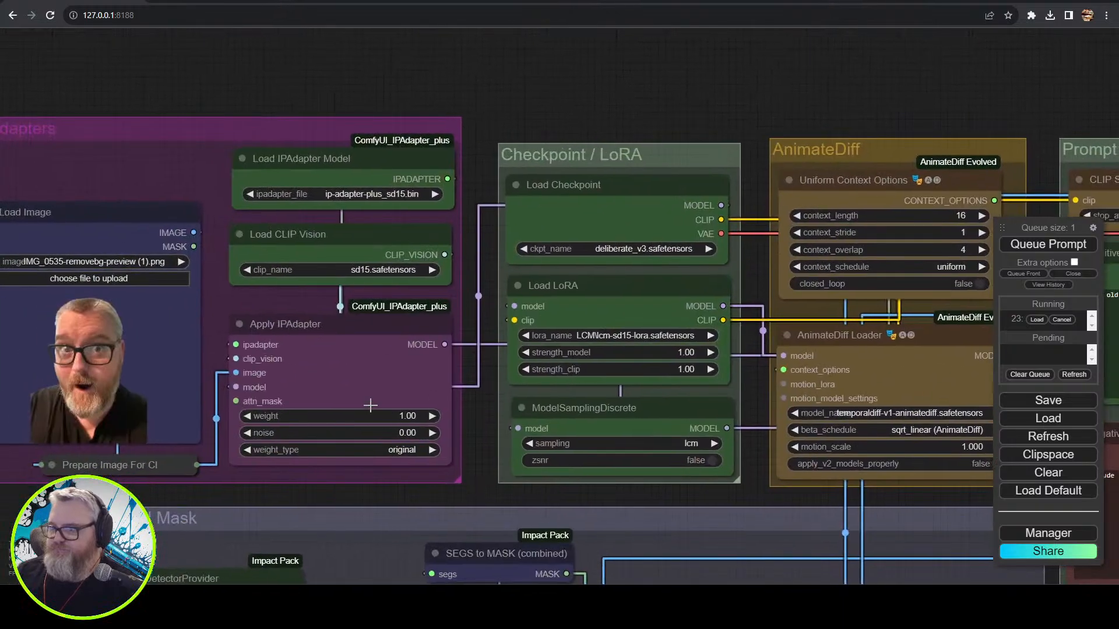
click(397, 417)
key(BackSpace)
text(0.7)
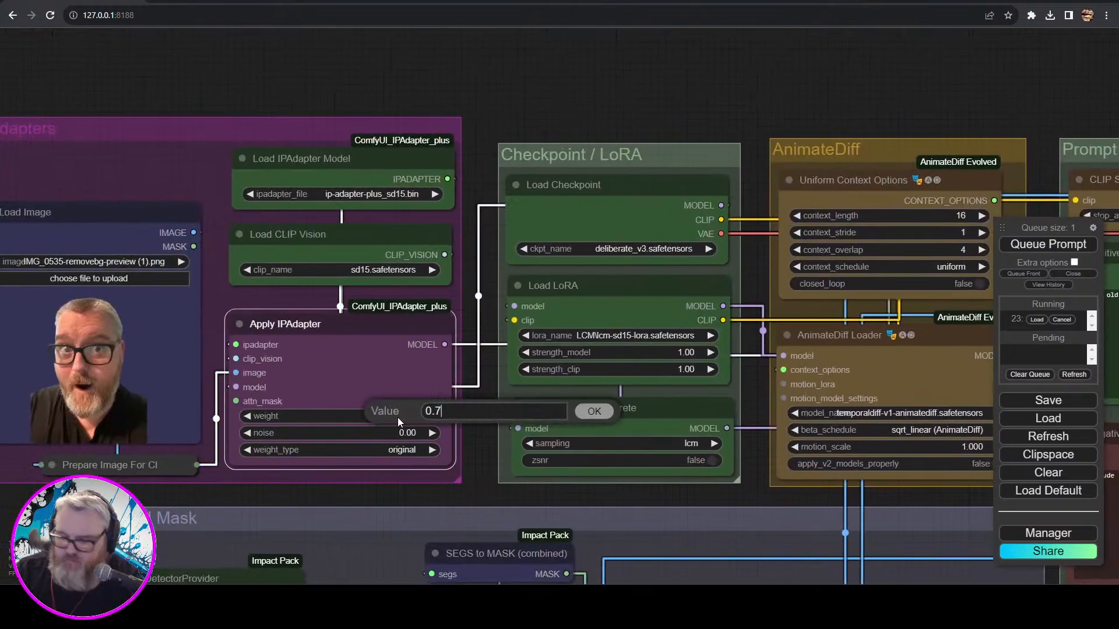
key(Return)
- Check the KSampler's progress in the Diffusion group and the videos in the Output group
drag(768, 96, 373, 111)
drag(792, 111, 302, 109)
drag(727, 114, 376, 94)
drag(697, 93, 214, 64)
drag(518, 45, 145, 14)
scroll(218, 440, down, 9)
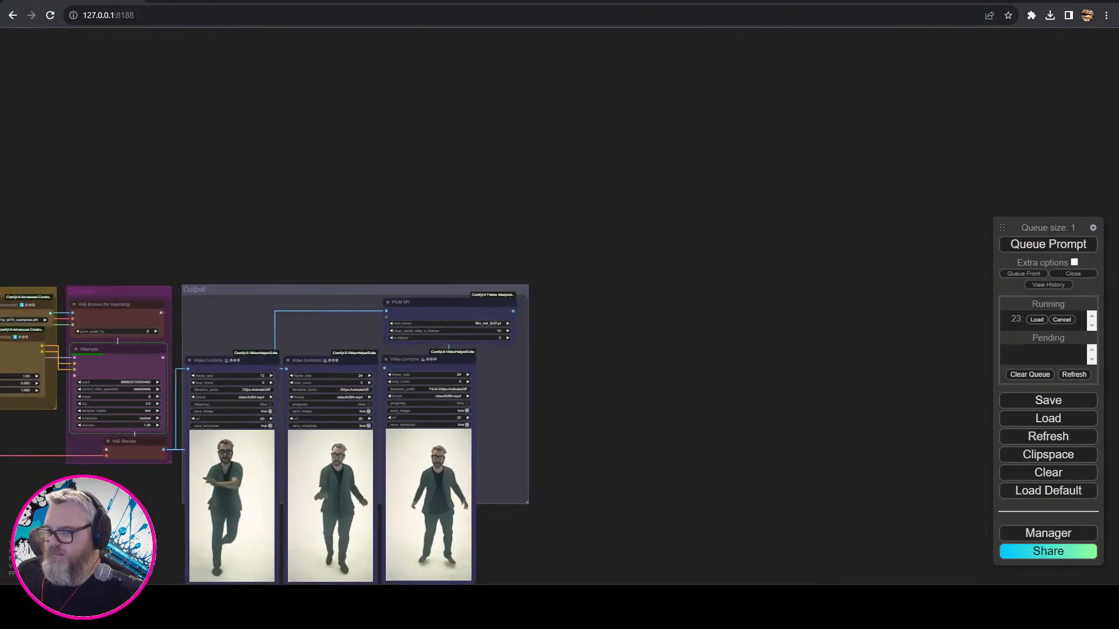
drag(110, 518, 279, 430)
scroll(412, 437, up, 3)
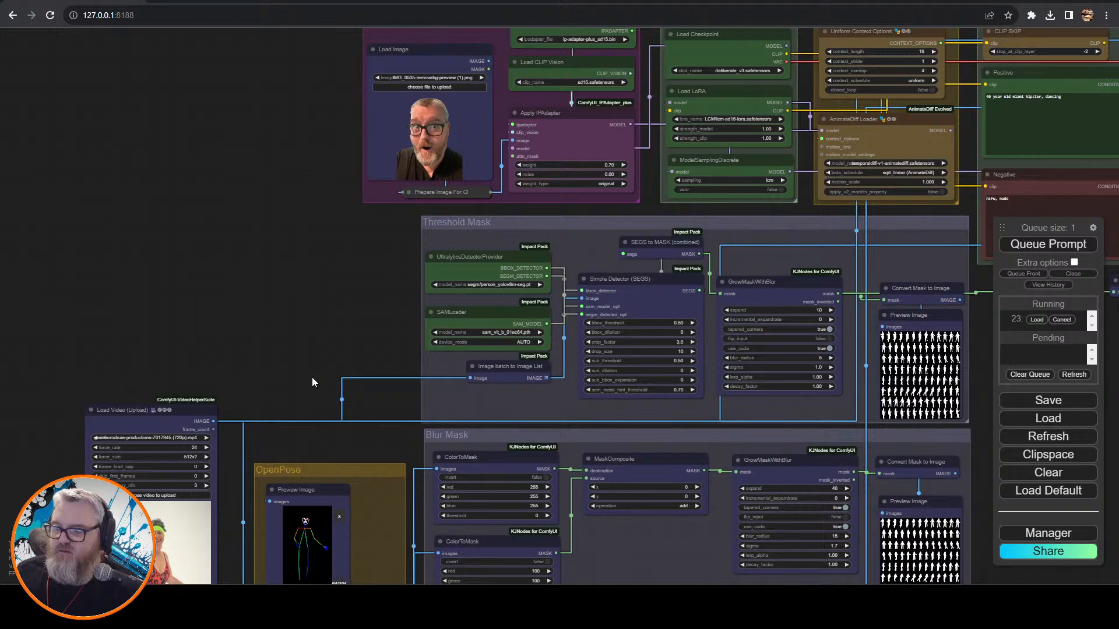
- Reopen the OpenPose preview at its first frame and go forward through the pose frames to frame 63
drag(312, 376, 413, 163)
scroll(379, 404, up, 9)
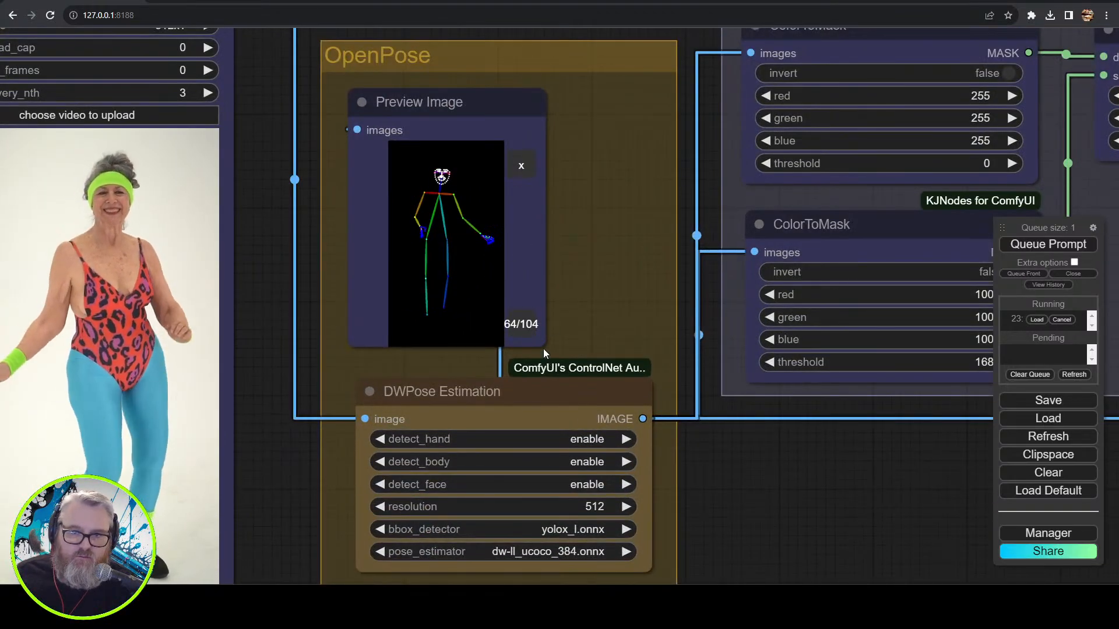
click(520, 168)
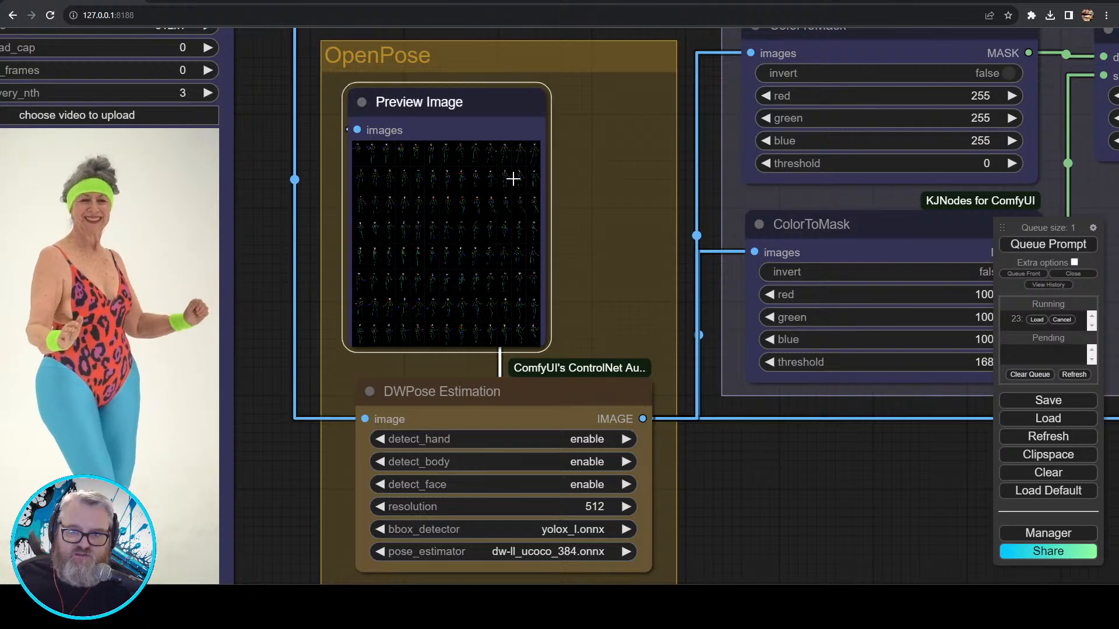
click(358, 157)
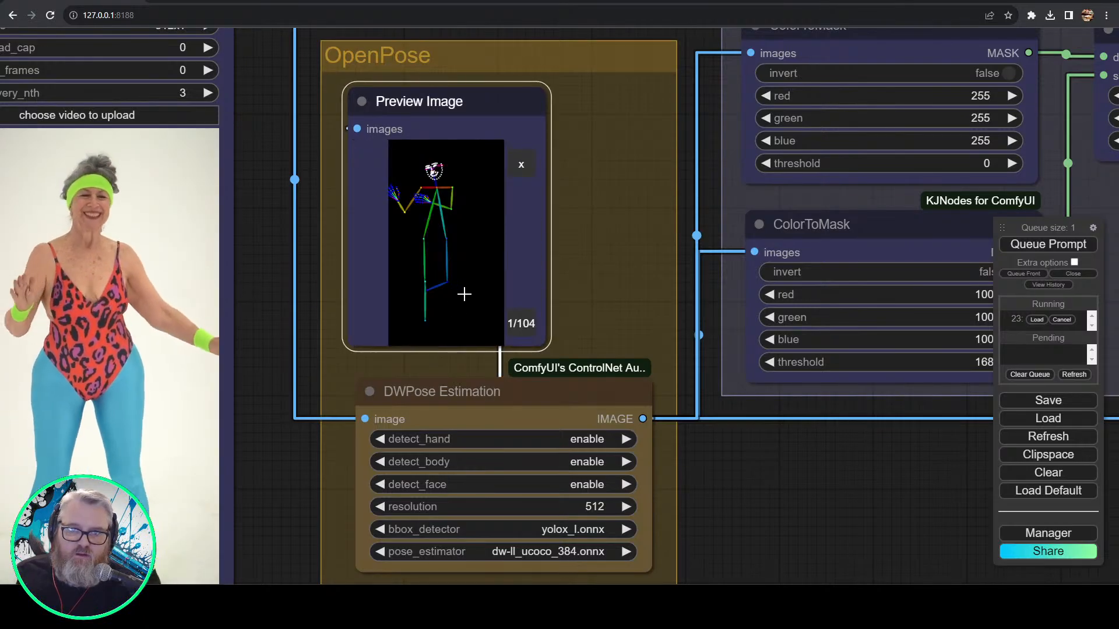
key(Right)
key(Right)
key(Right)
key(Right)
key(Right)
key(Right)
key(Right)
key(Right)
key(Right)
key(Right)
key(Right)
key(Right)
key(Right)
key(Right)
key(Right)
key(Right)
key(Right)
key(Right)
key(Right)
key(Right)
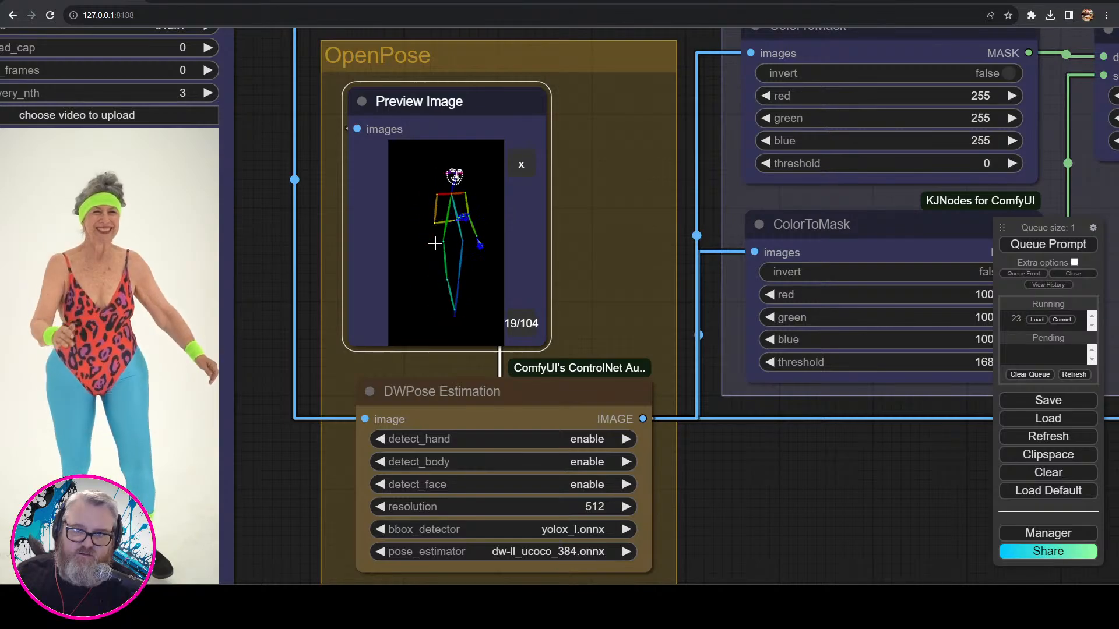
key(Right)
key(Right)
key(Right)
key(Right)
key(Right)
key(Right)
key(Right)
key(Right)
key(Right)
key(Right)
key(Right)
key(Right)
key(Right)
key(Right)
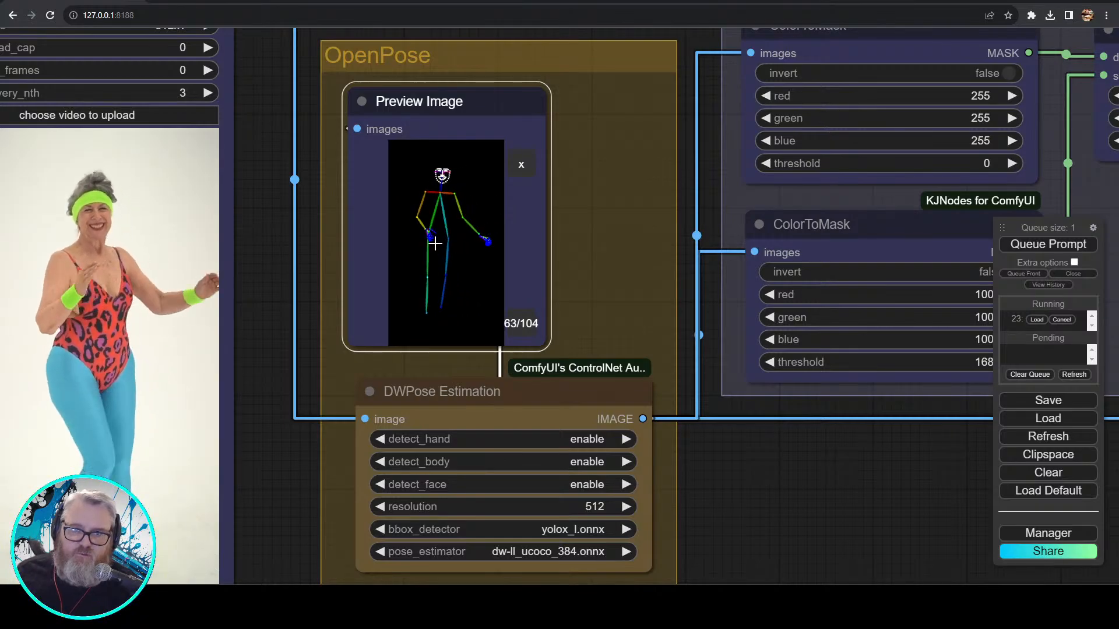
- Switch to the Command Prompt window, enlarge it vertically to read the generation log and GPU usage, and return to the ComfyUI graph
key(alt+Tab)
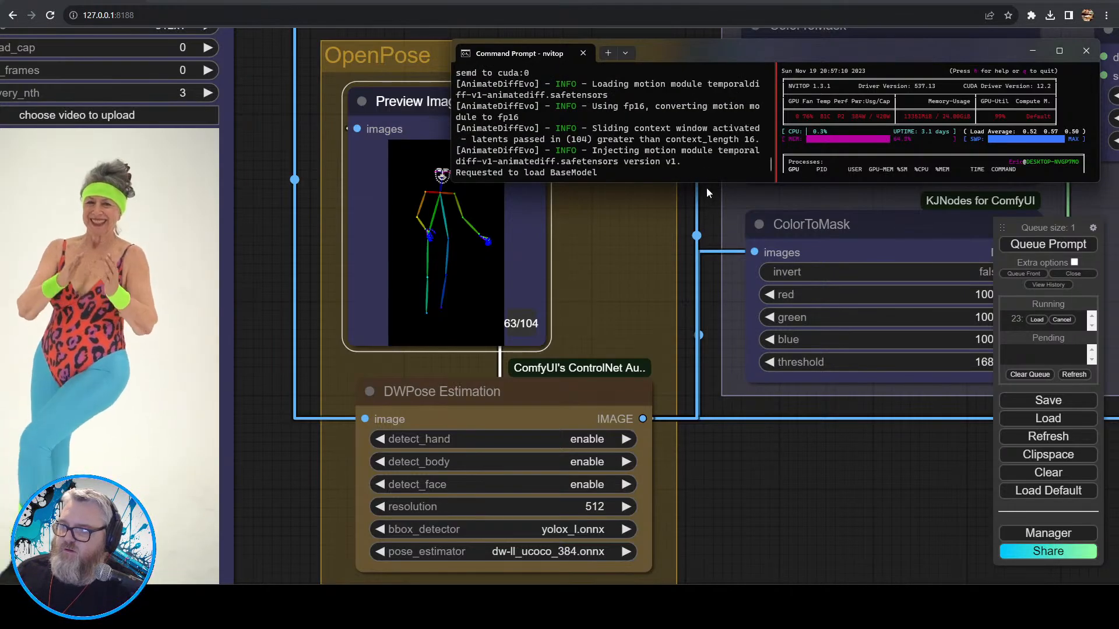
drag(714, 185, 714, 315)
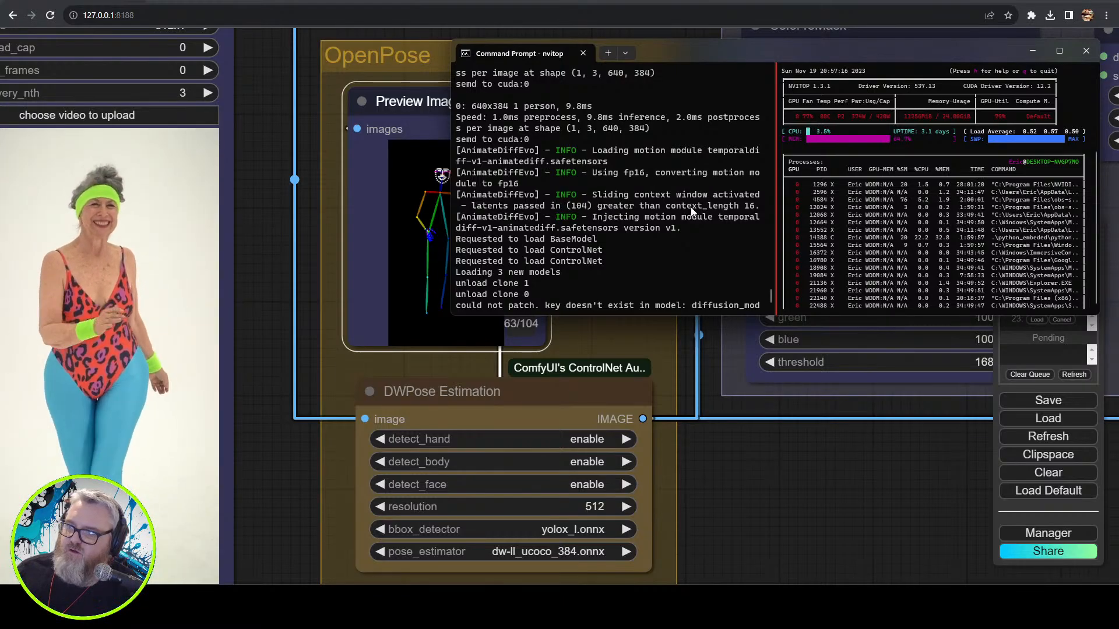
click(575, 205)
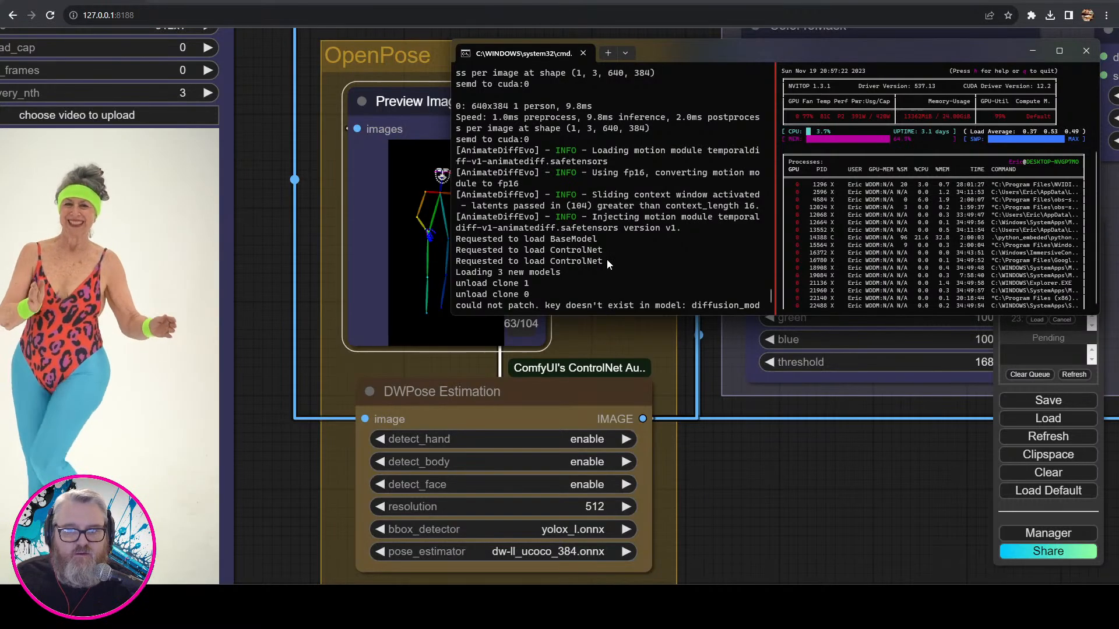
click(832, 469)
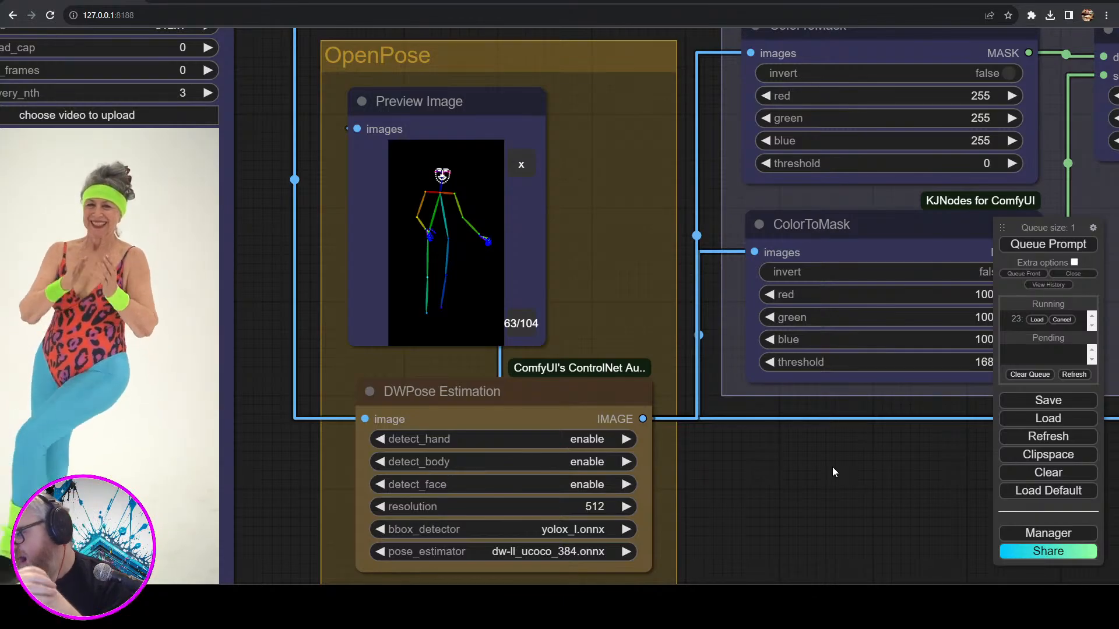
- Review the frame selection settings of the Load Video node and check the KSampler's progress beside the Output videos
drag(319, 546, 526, 628)
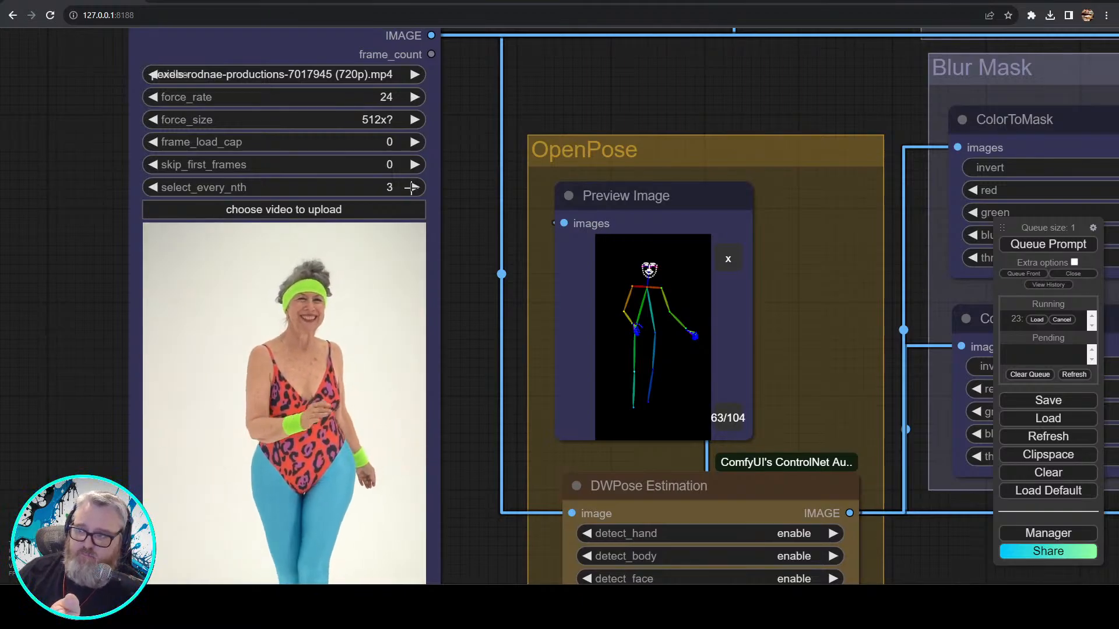
drag(481, 408, 254, 349)
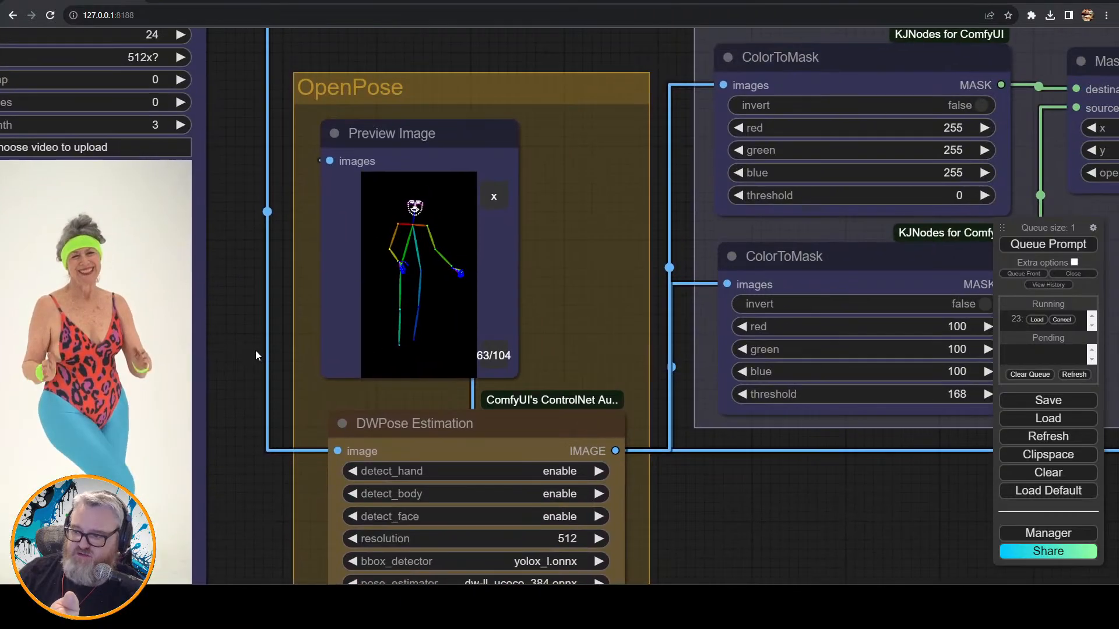
drag(233, 188, 339, 293)
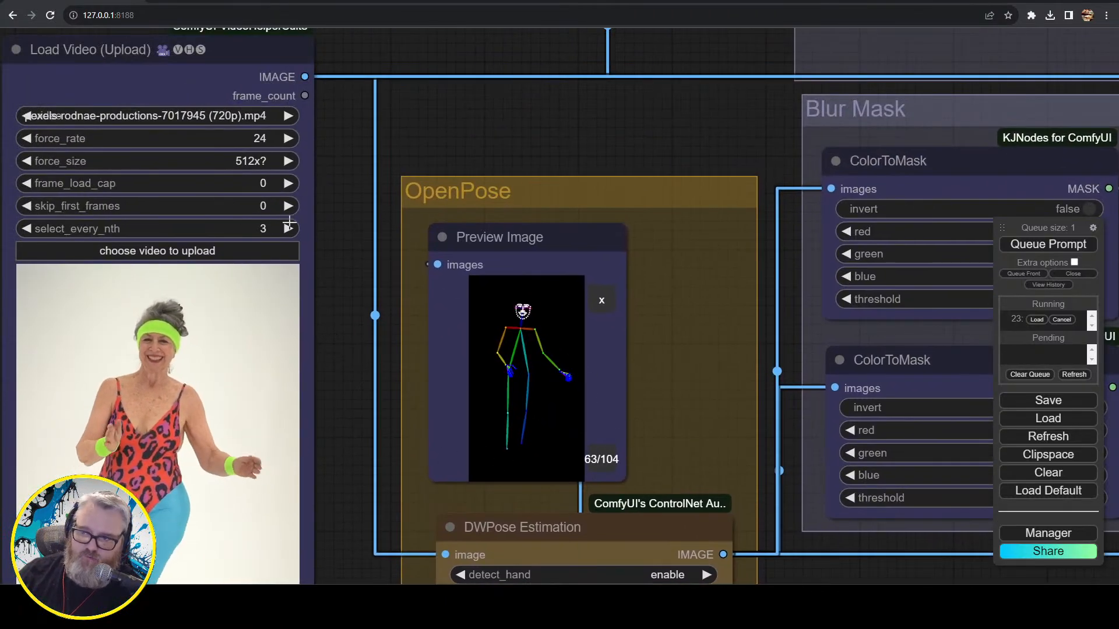
scroll(672, 119, down, 9)
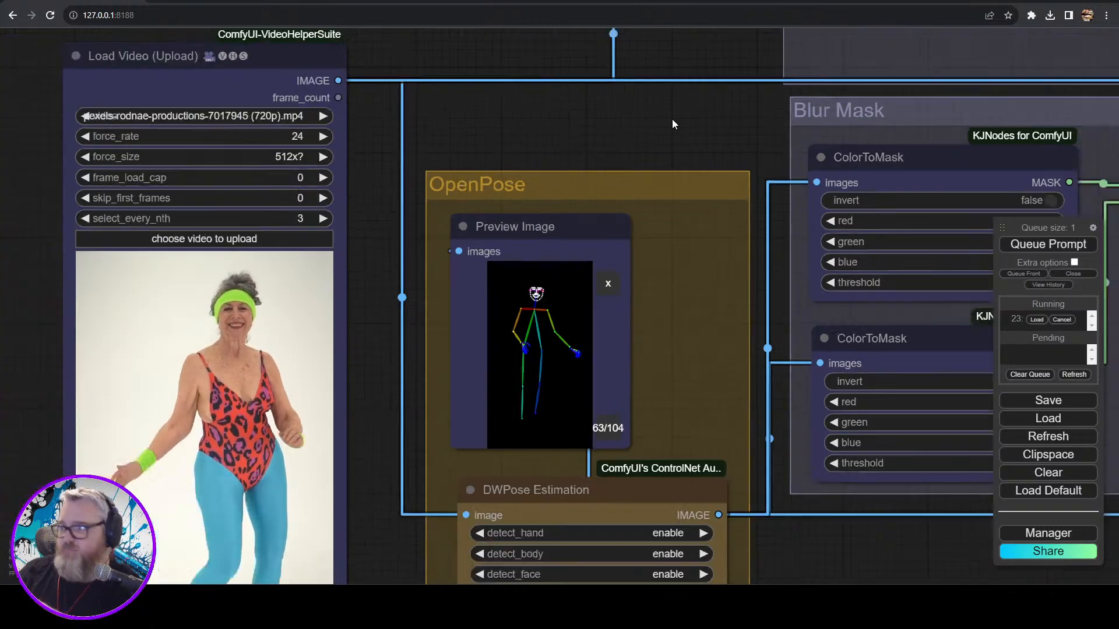
drag(834, 416, 217, 525)
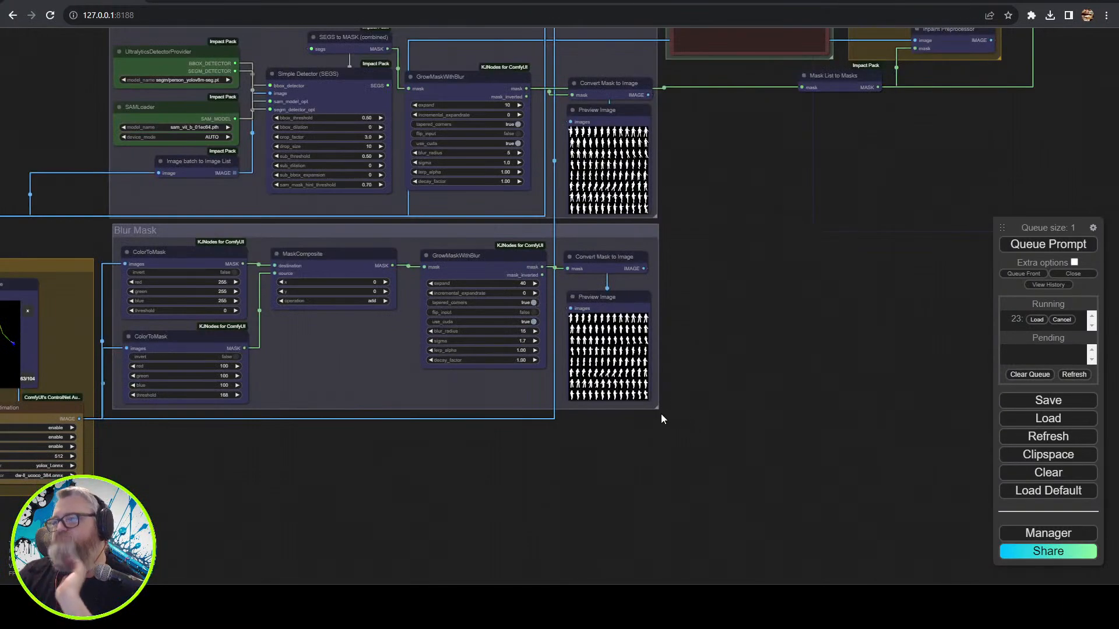
drag(749, 291, 496, 568)
drag(781, 437, 387, 507)
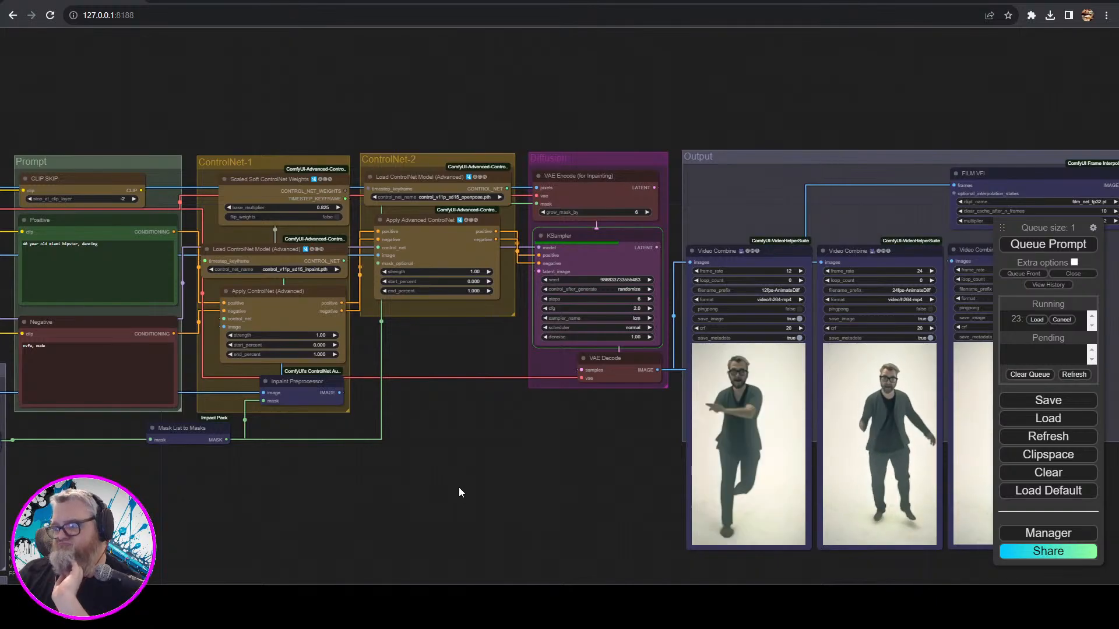
drag(459, 492, 362, 512)
scroll(370, 493, up, 6)
drag(405, 452, 269, 452)
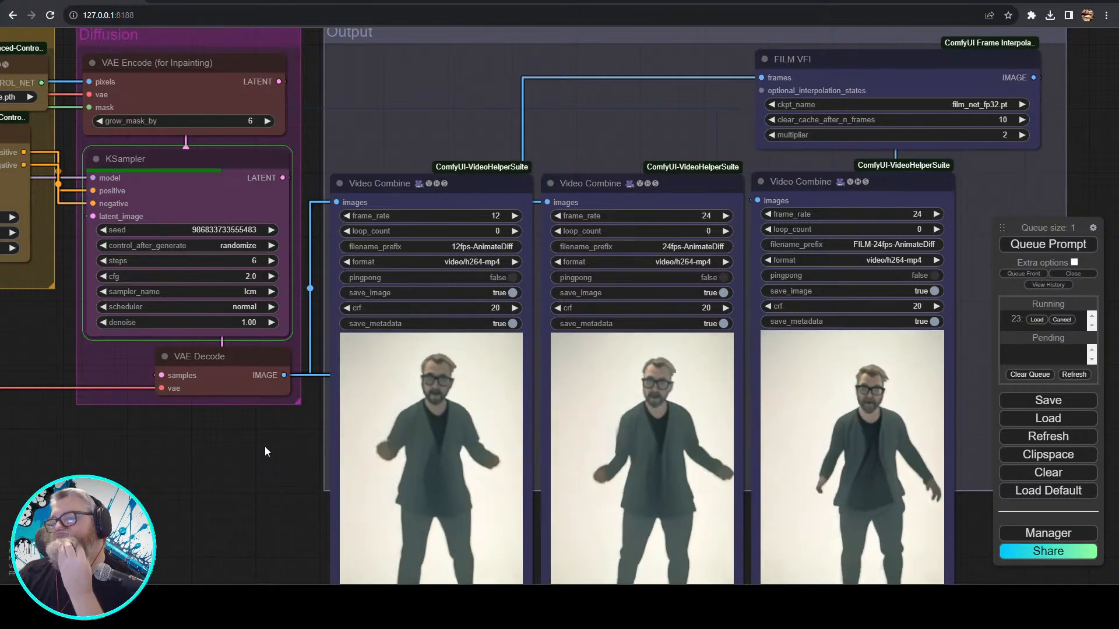
- Open the frame_load_cap value of the Load Video node and close it again
drag(264, 446, 903, 334)
drag(190, 469, 868, 457)
drag(210, 223, 851, 236)
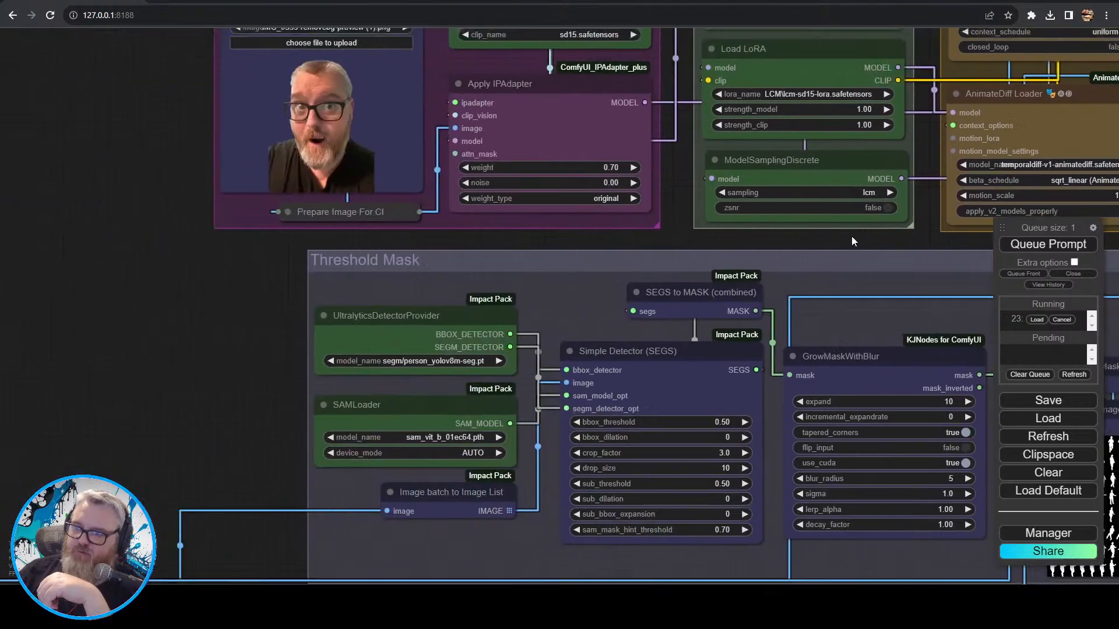
mouse_move(365, 358)
mouse_down()
mouse_move(332, 87)
mouse_move(994, 55)
mouse_up()
drag(859, 206, 691, 142)
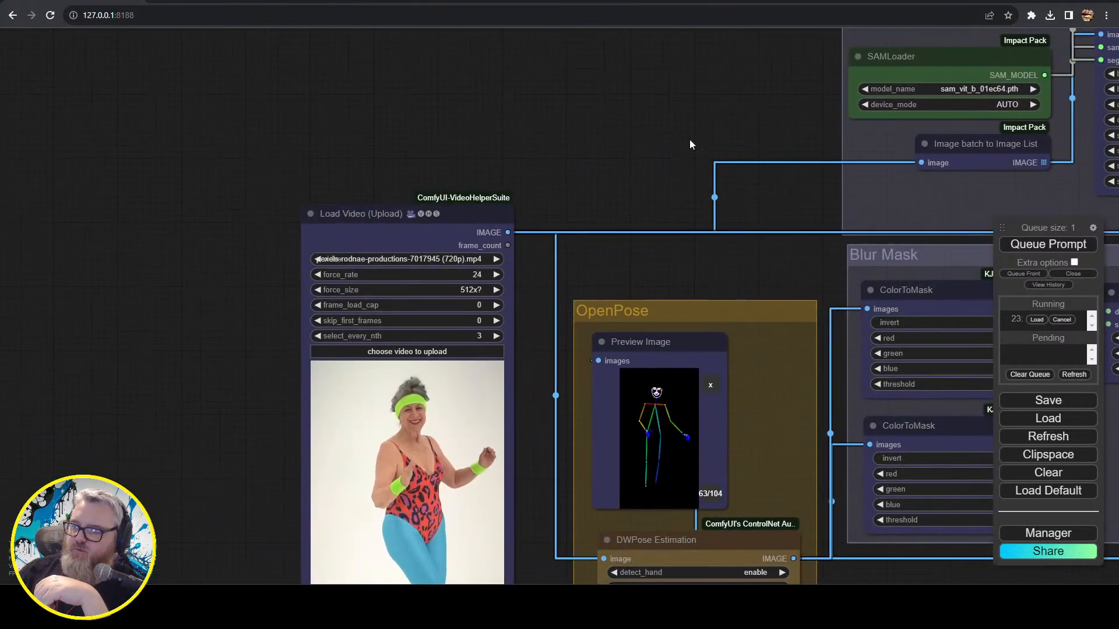
click(442, 304)
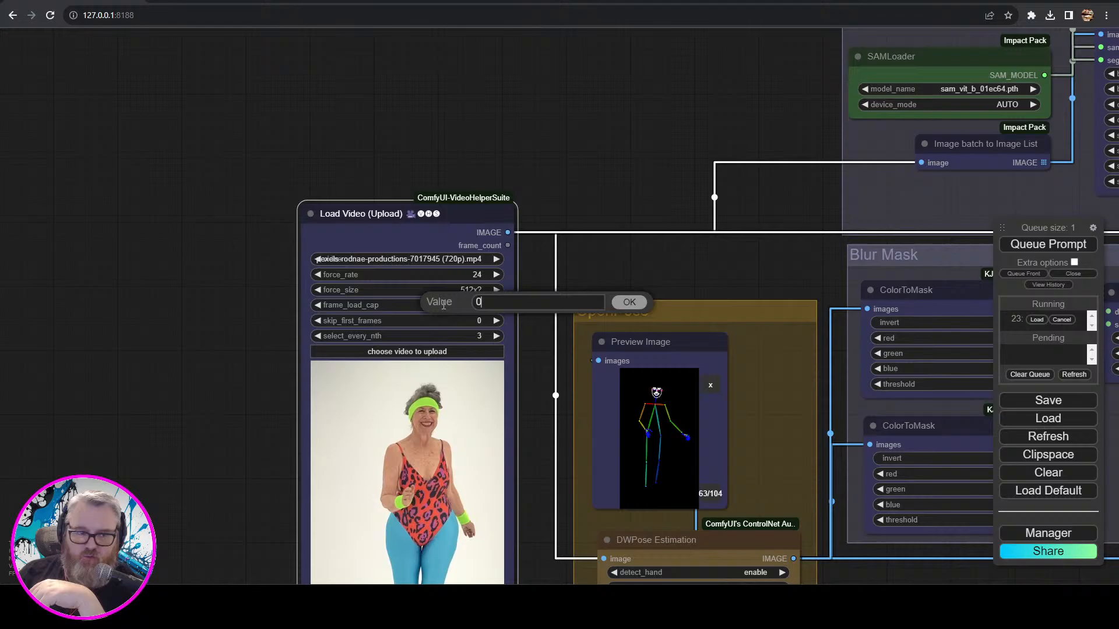
click(643, 303)
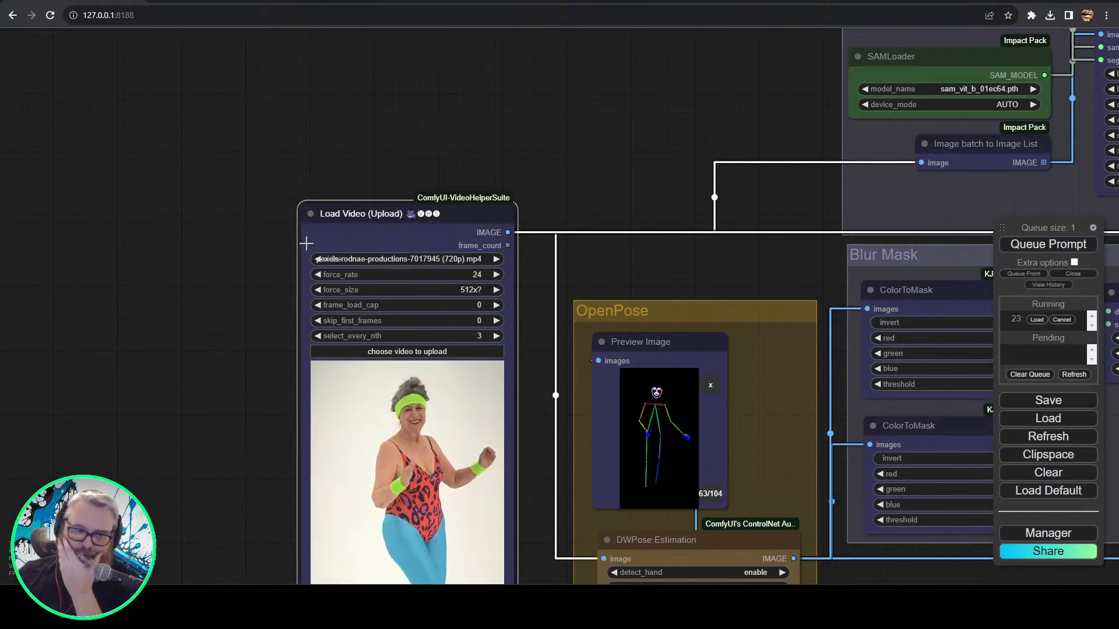
- Follow the graph from the mask groups to the Output group and examine the three Video Combine previews up close
drag(571, 169, 146, 163)
drag(652, 349, 347, 362)
scroll(346, 362, down, 7)
drag(390, 438, 601, 495)
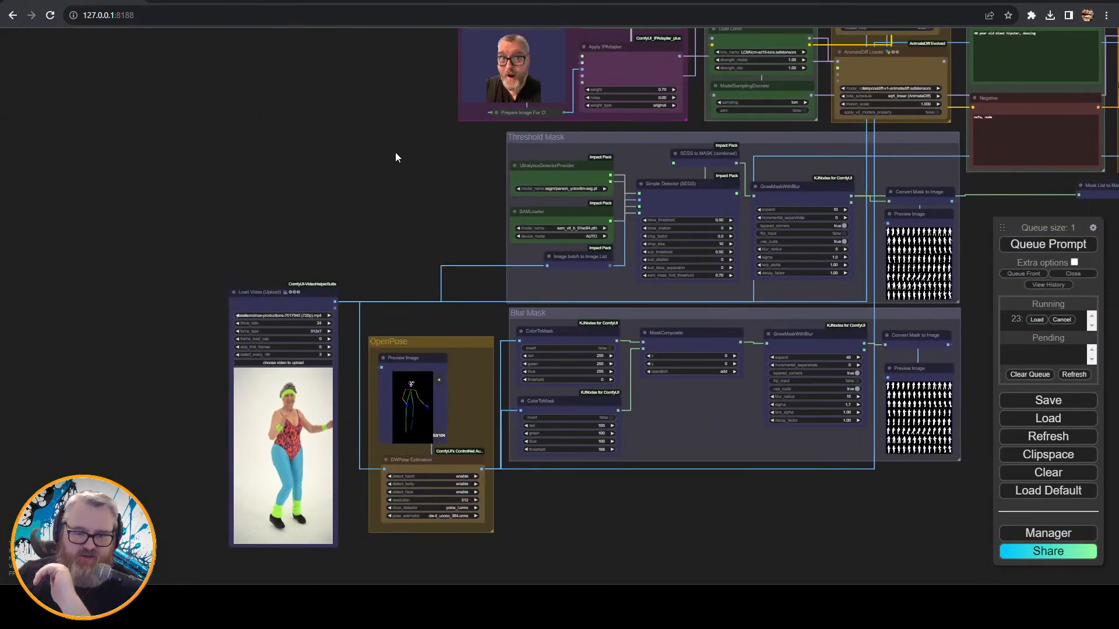
drag(394, 155, 15, 232)
drag(721, 315, 364, 408)
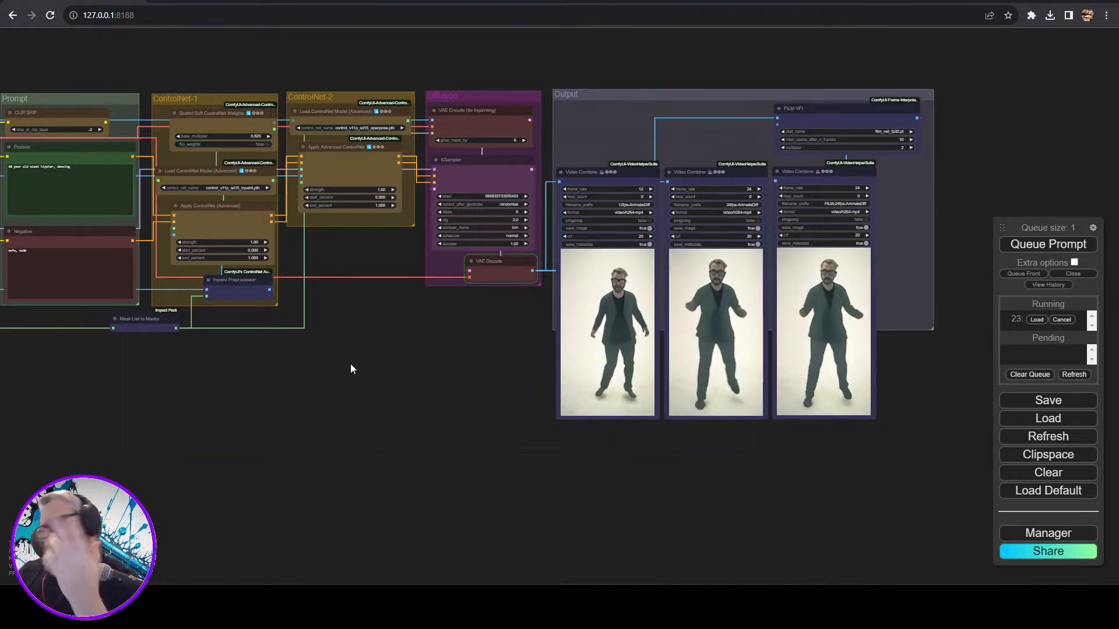
drag(522, 324, 223, 411)
scroll(344, 448, up, 6)
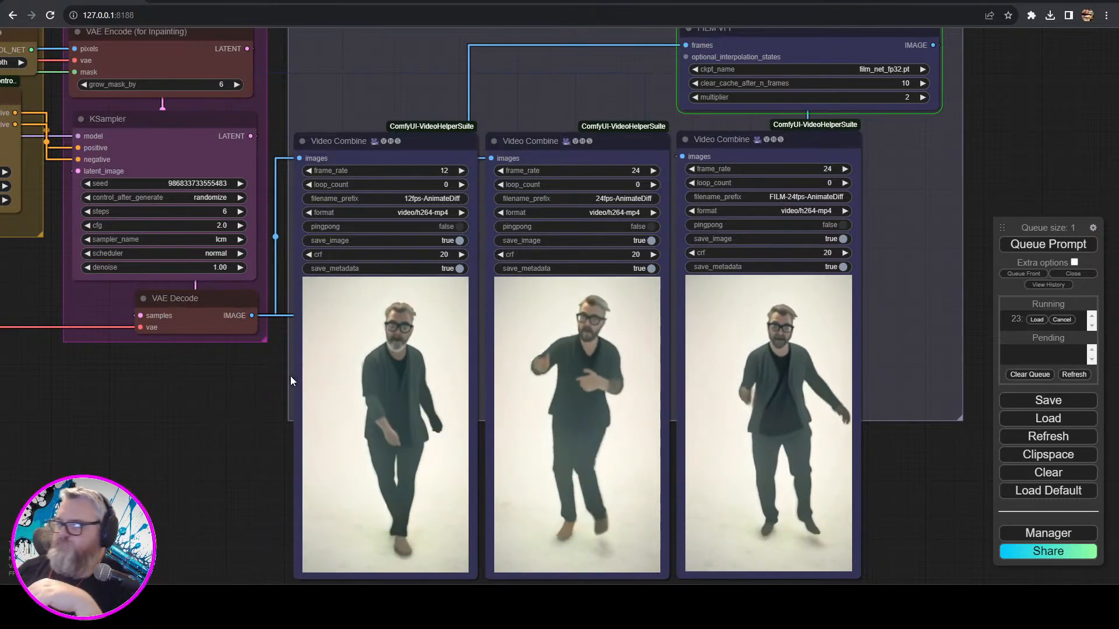
scroll(574, 400, up, 5)
scroll(582, 400, up, 4)
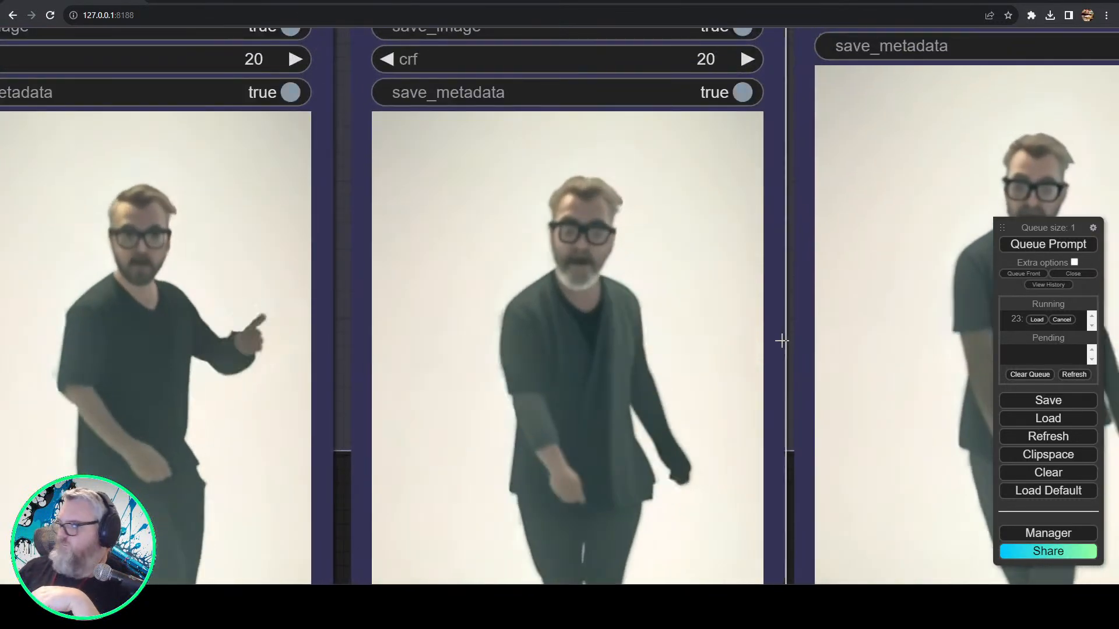
scroll(773, 350, down, 4)
drag(153, 418, 56, 314)
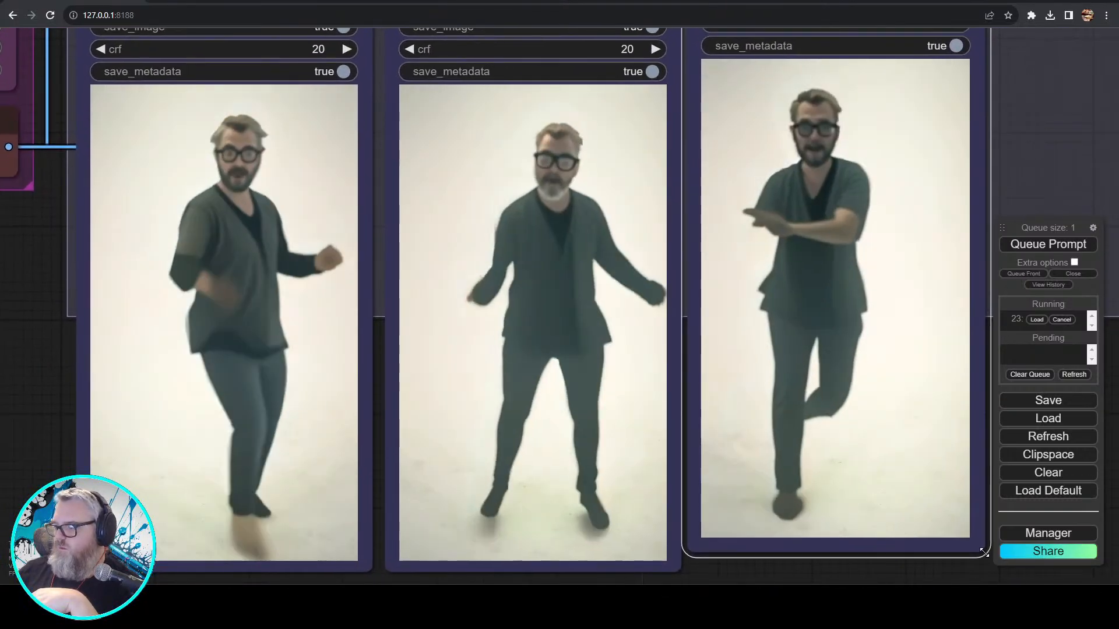
- Enlarge the FILM-24fps Video Combine node slightly and shift it a little down and right to align with its neighbours
mouse_move(984, 548)
mouse_down()
mouse_move(988, 564)
mouse_move(989, 551)
mouse_up()
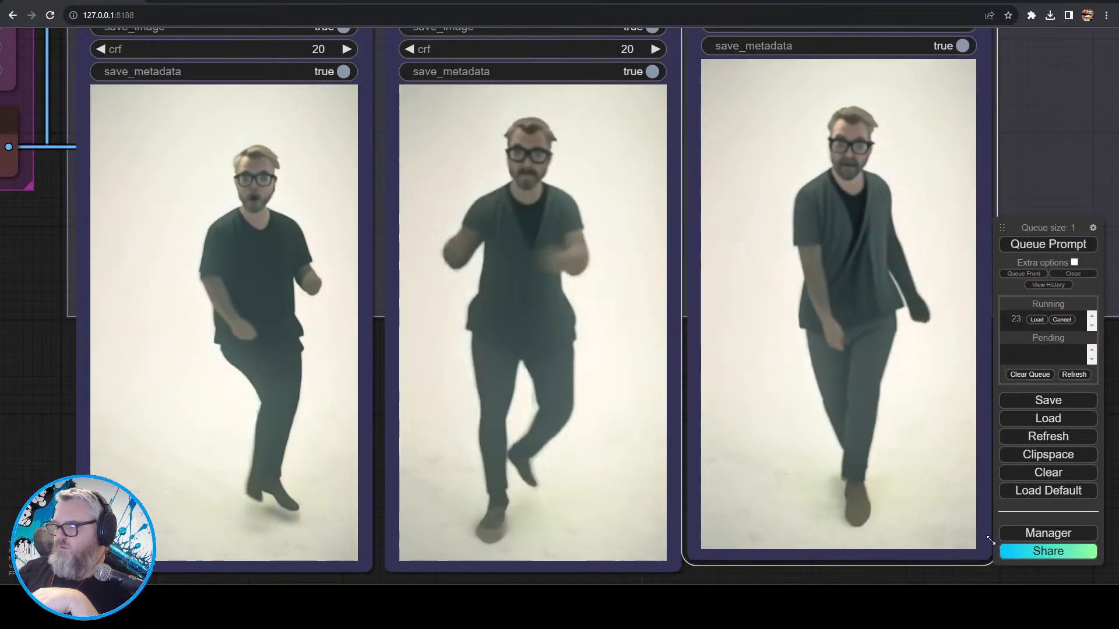
drag(1043, 130, 978, 384)
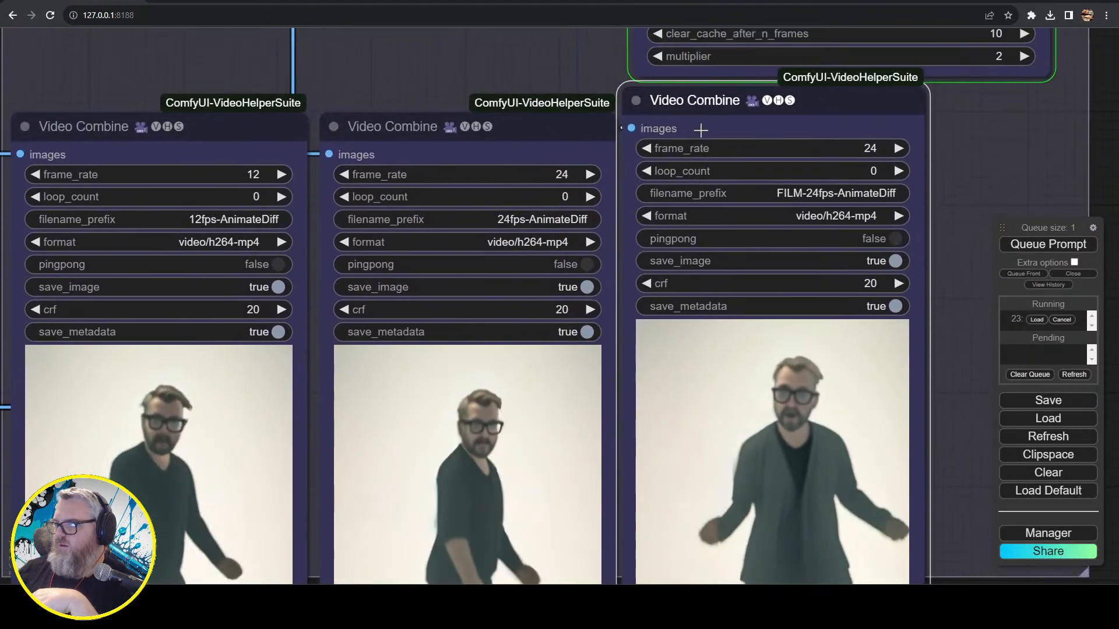
drag(704, 114, 717, 141)
- Watch the three dancing output videos and look over the graph from the IPAdapter group to the ControlNet groups
scroll(815, 476, down, 5)
scroll(896, 518, up, 6)
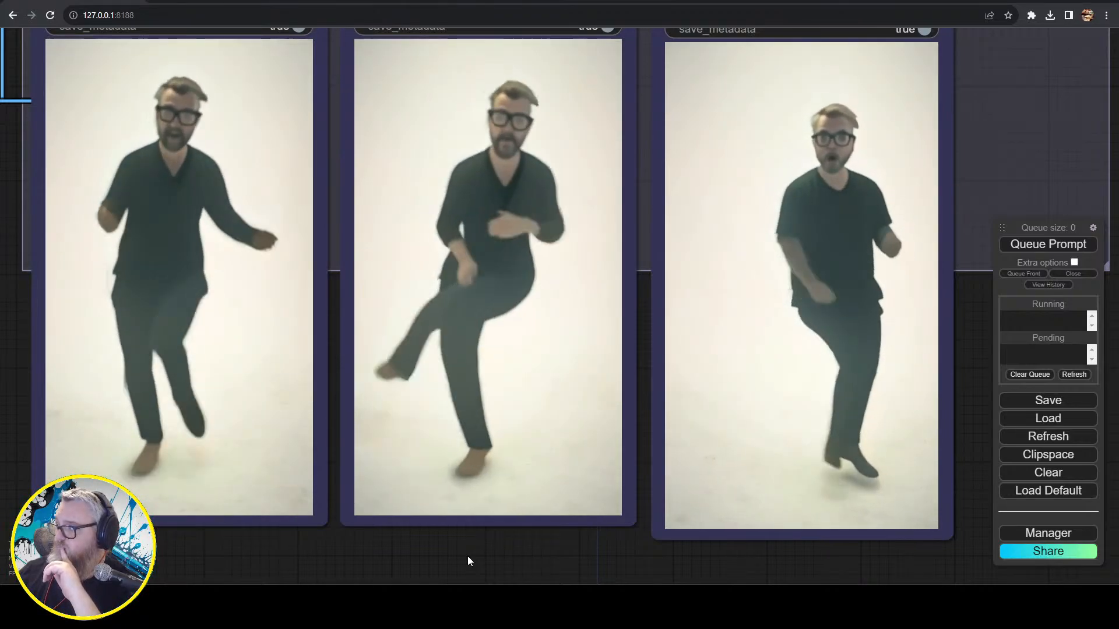
scroll(443, 558, down, 10)
drag(200, 516, 731, 404)
drag(478, 485, 662, 520)
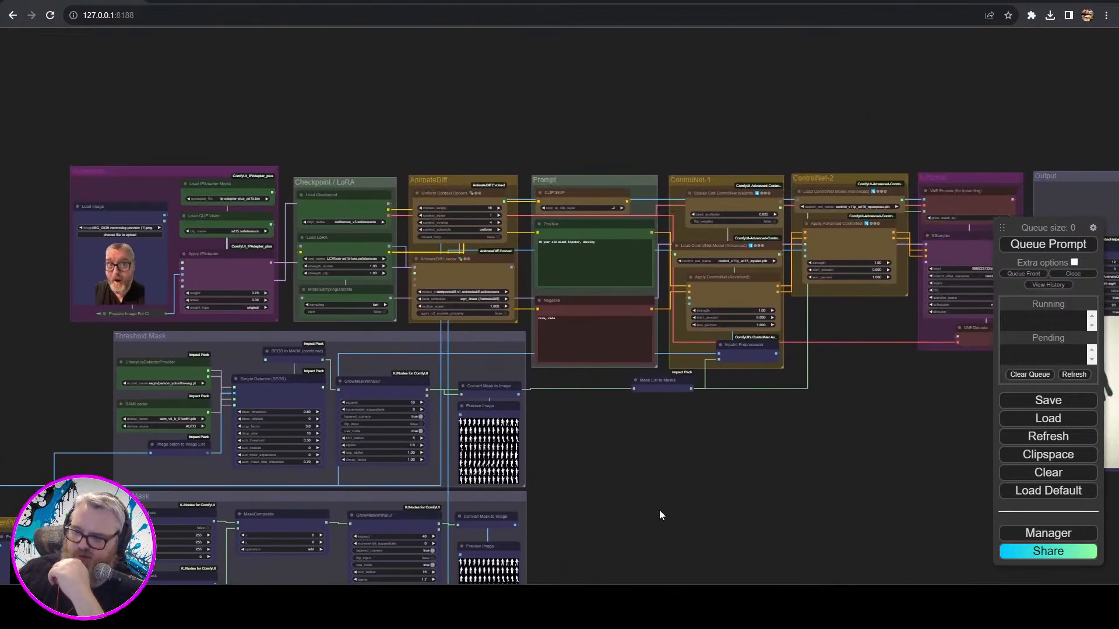